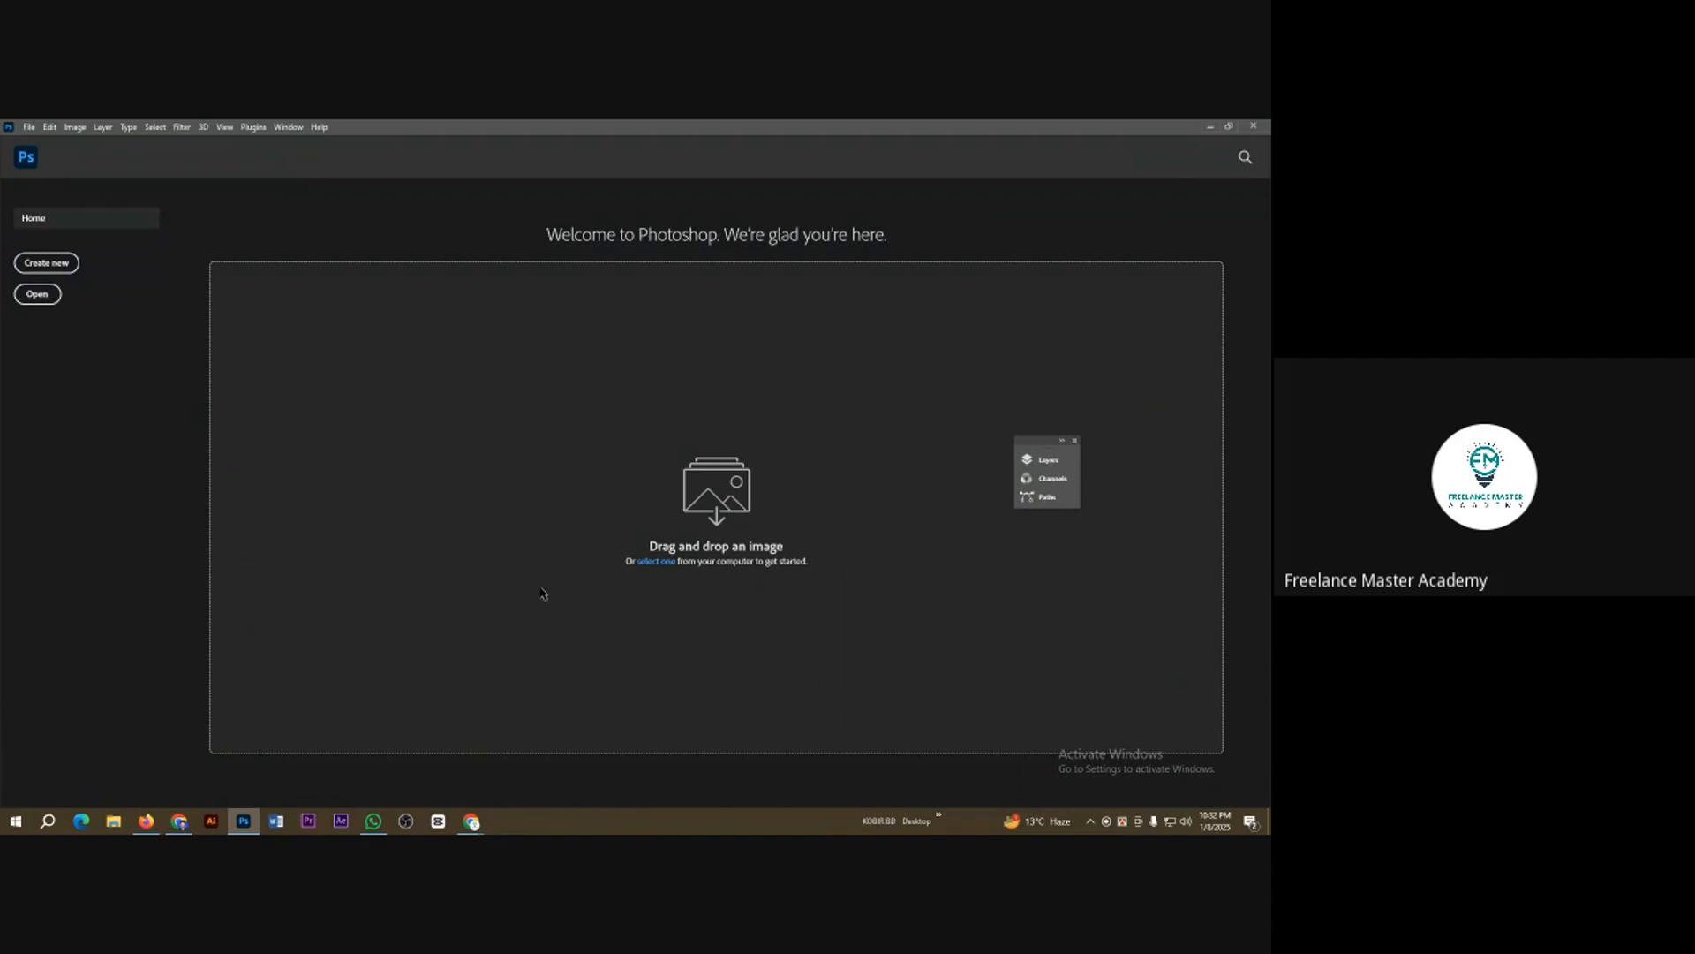
# Step: Create a blank A4 document, 210 x 297 mm at 300 ppi in RGB Color, and close it
pyautogui.click(29, 127)
pyautogui.click(37, 142)
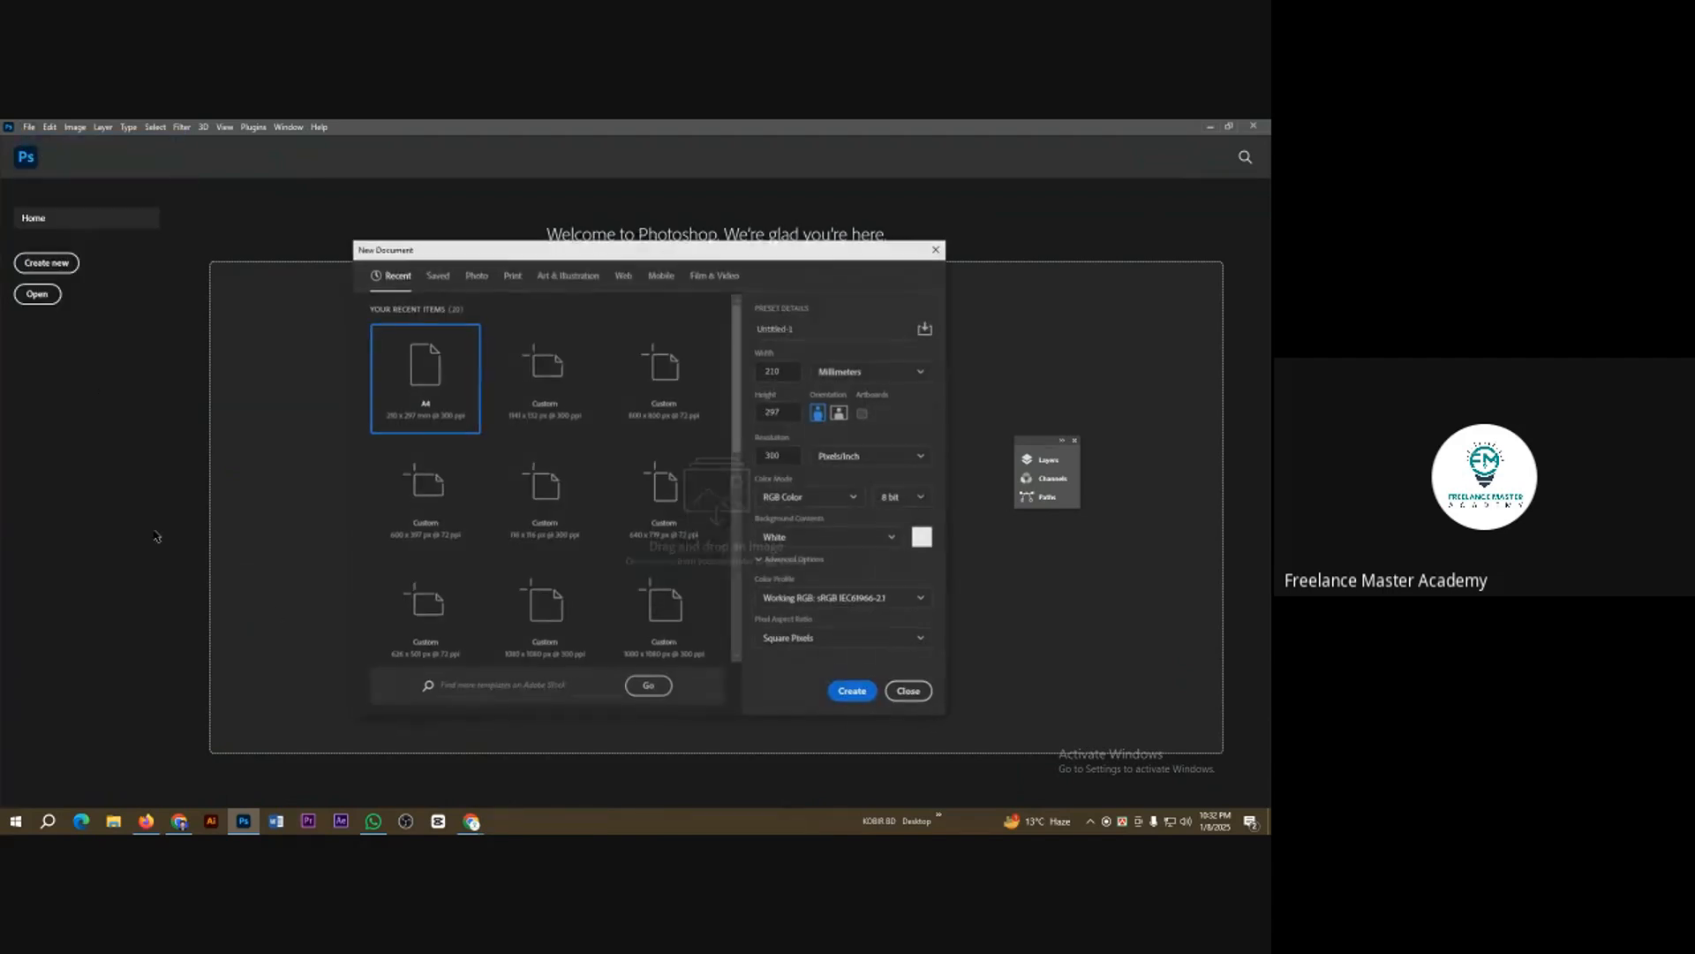
pyautogui.click(856, 693)
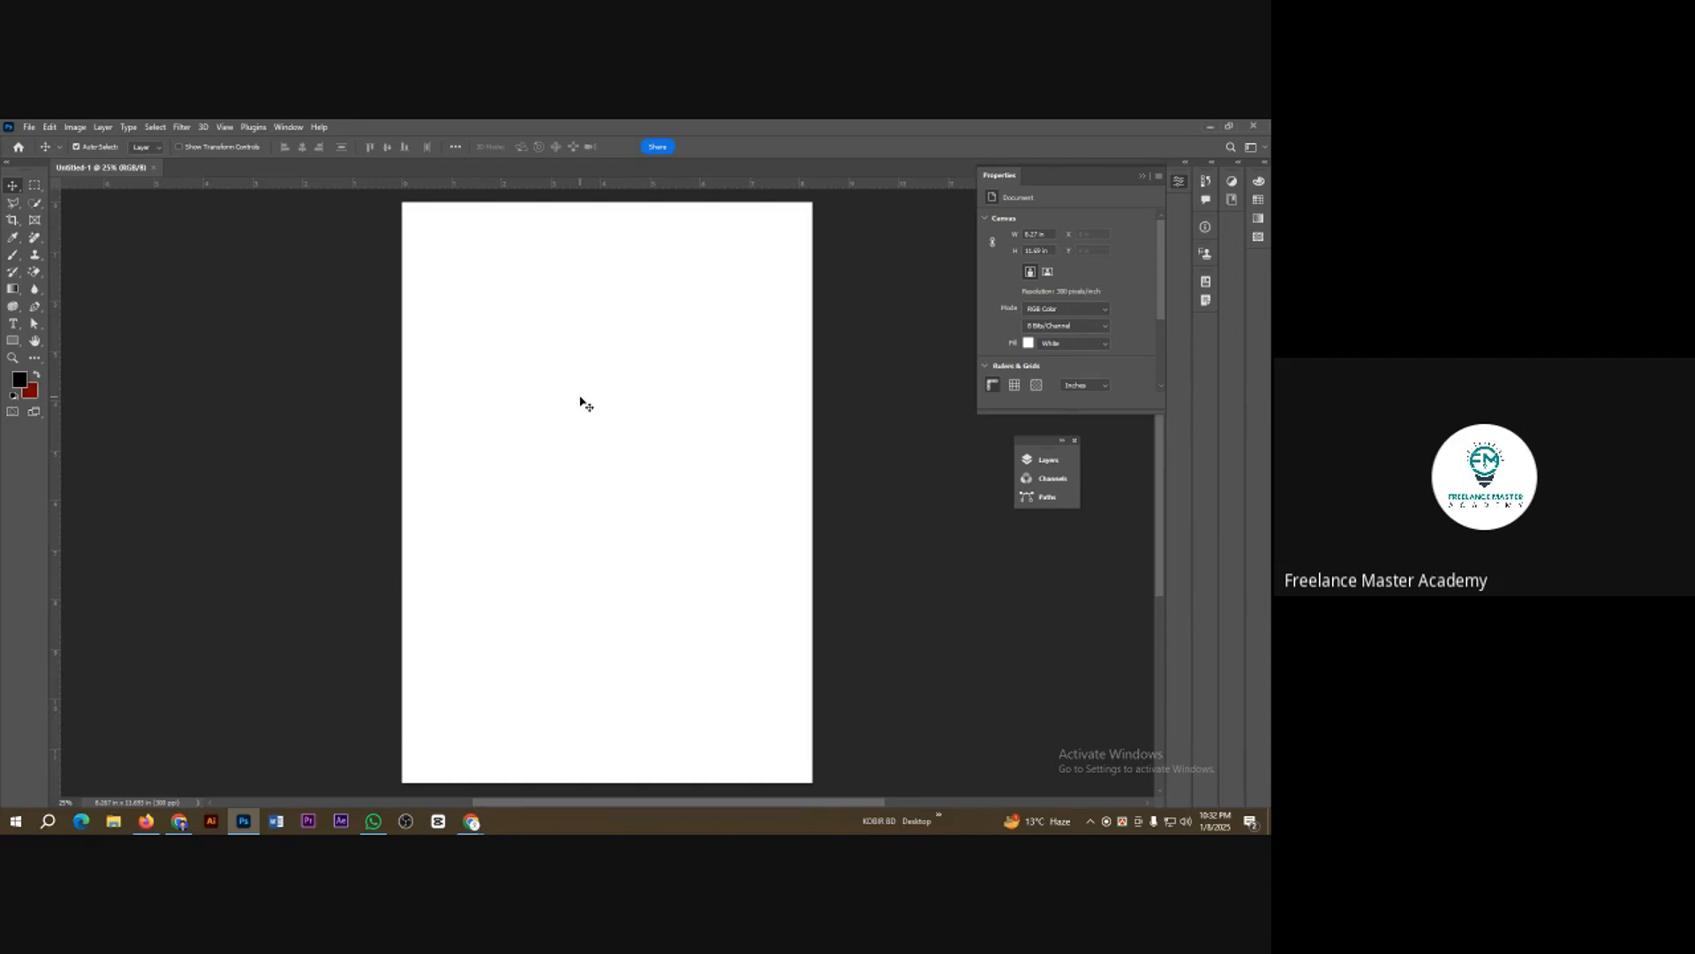
pyautogui.hotkey('ctrl', 'w')
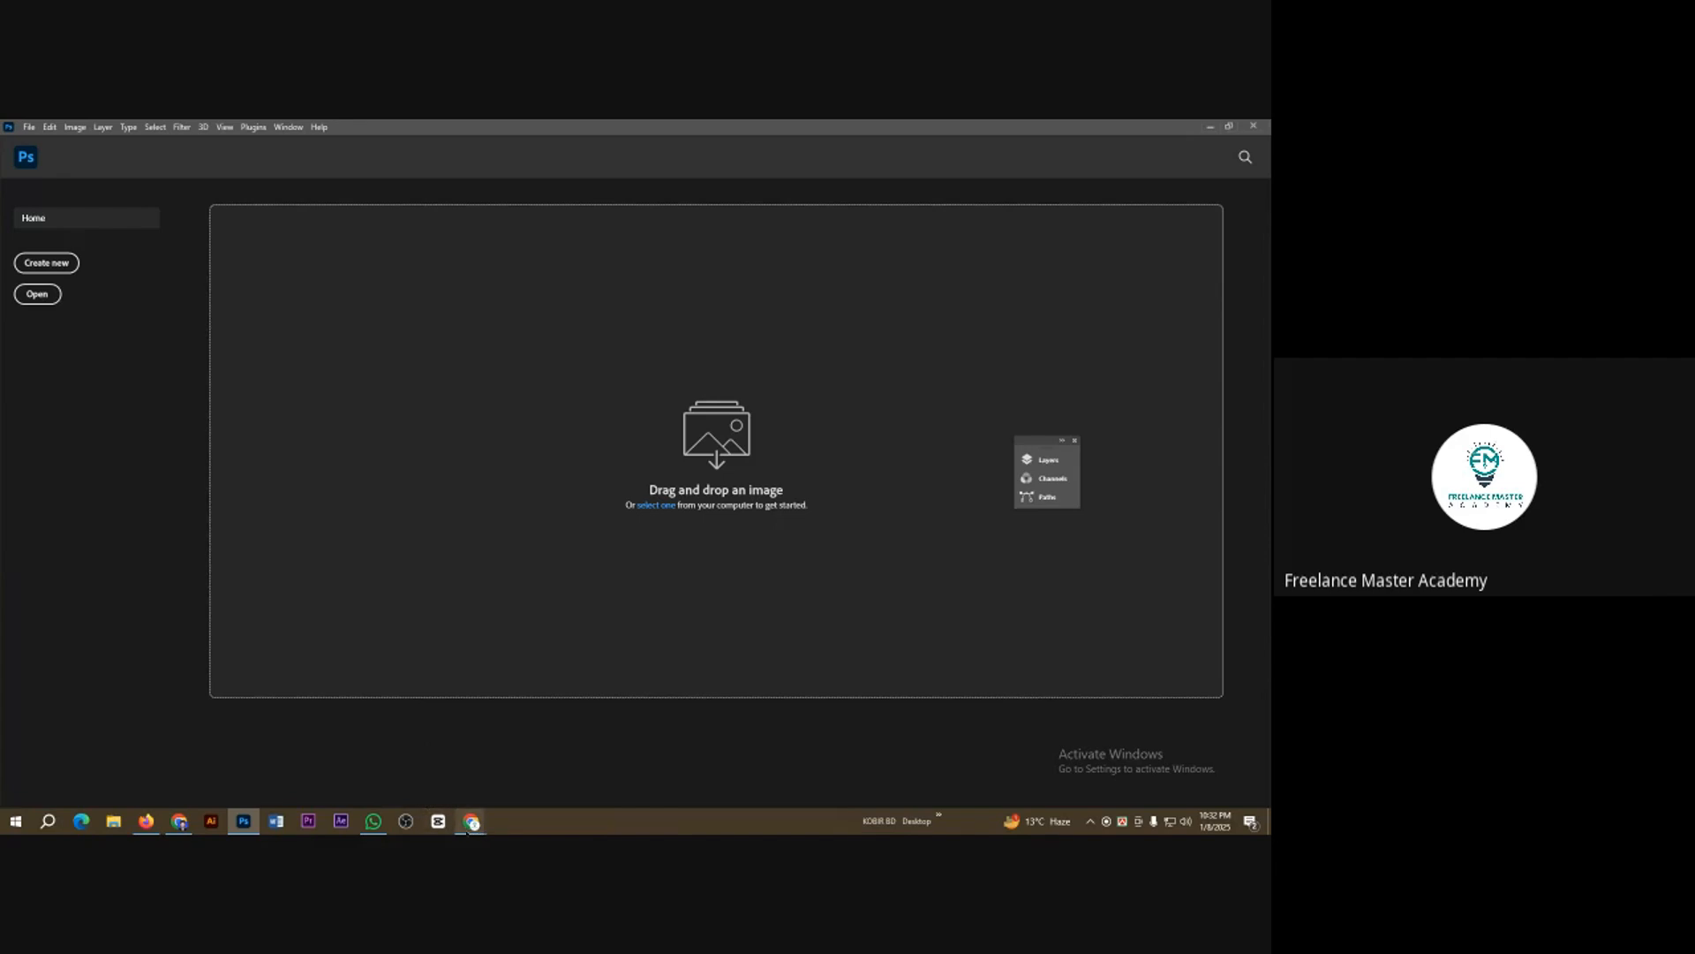
# Step: Switch to Chrome and search Google Images for "instagram post size" in a new tab
pyautogui.moveTo(470, 821)
pyautogui.click(415, 788)
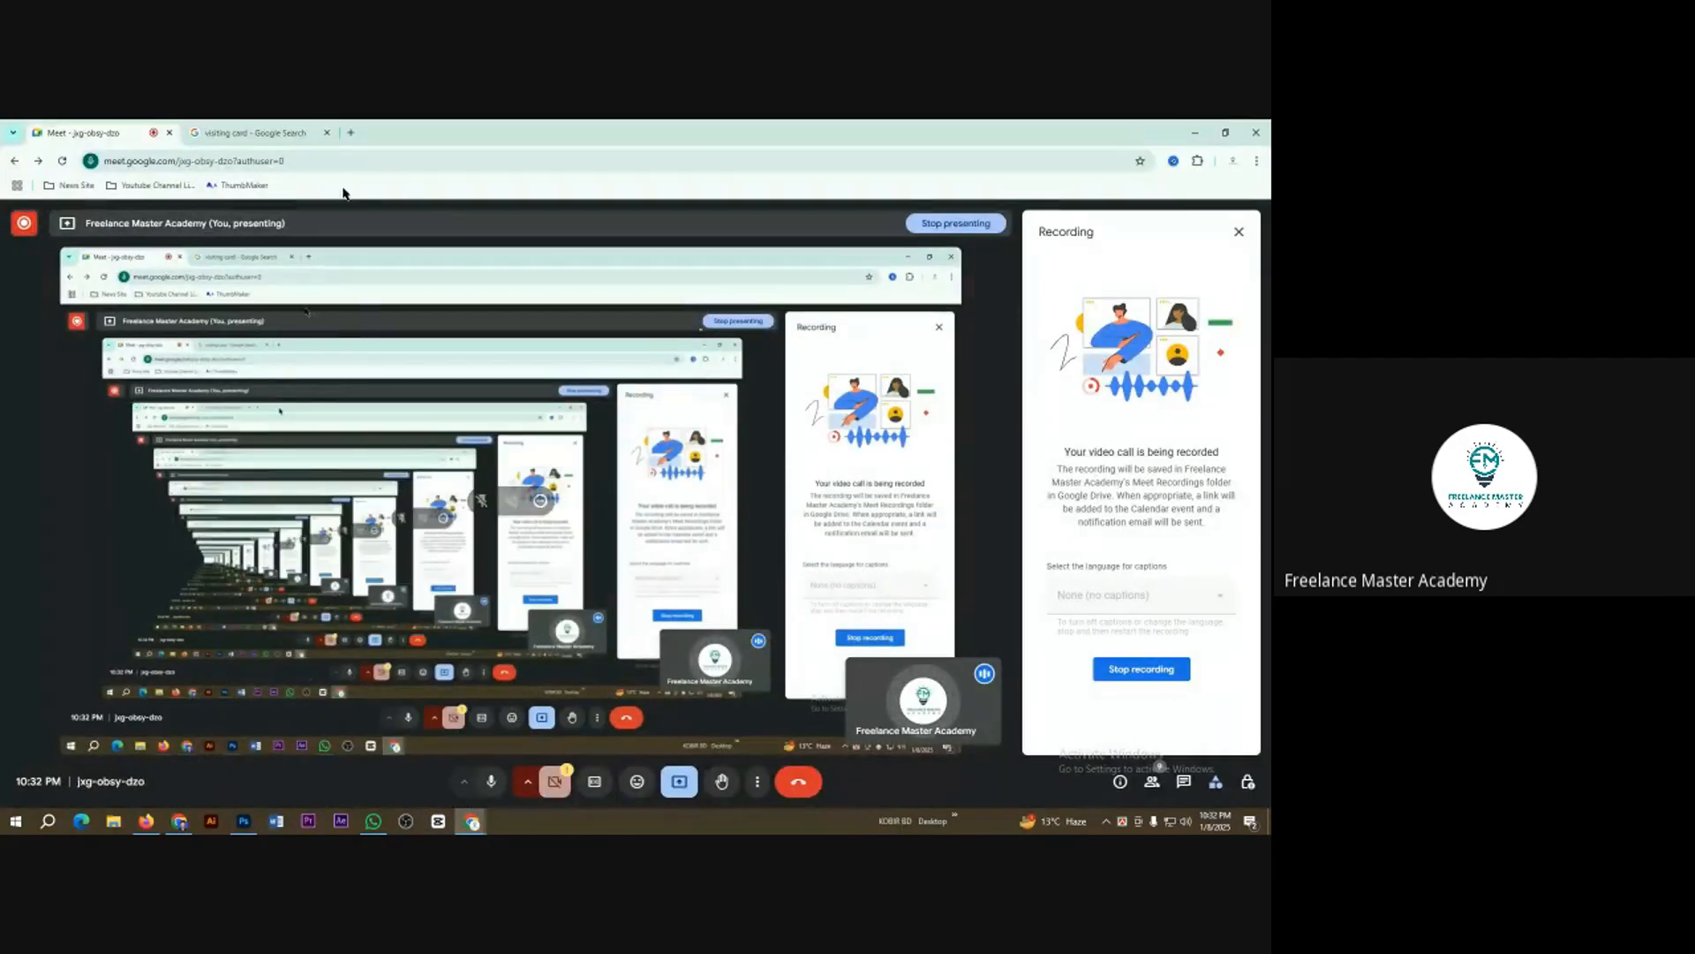
pyautogui.click(353, 132)
pyautogui.write('INST')
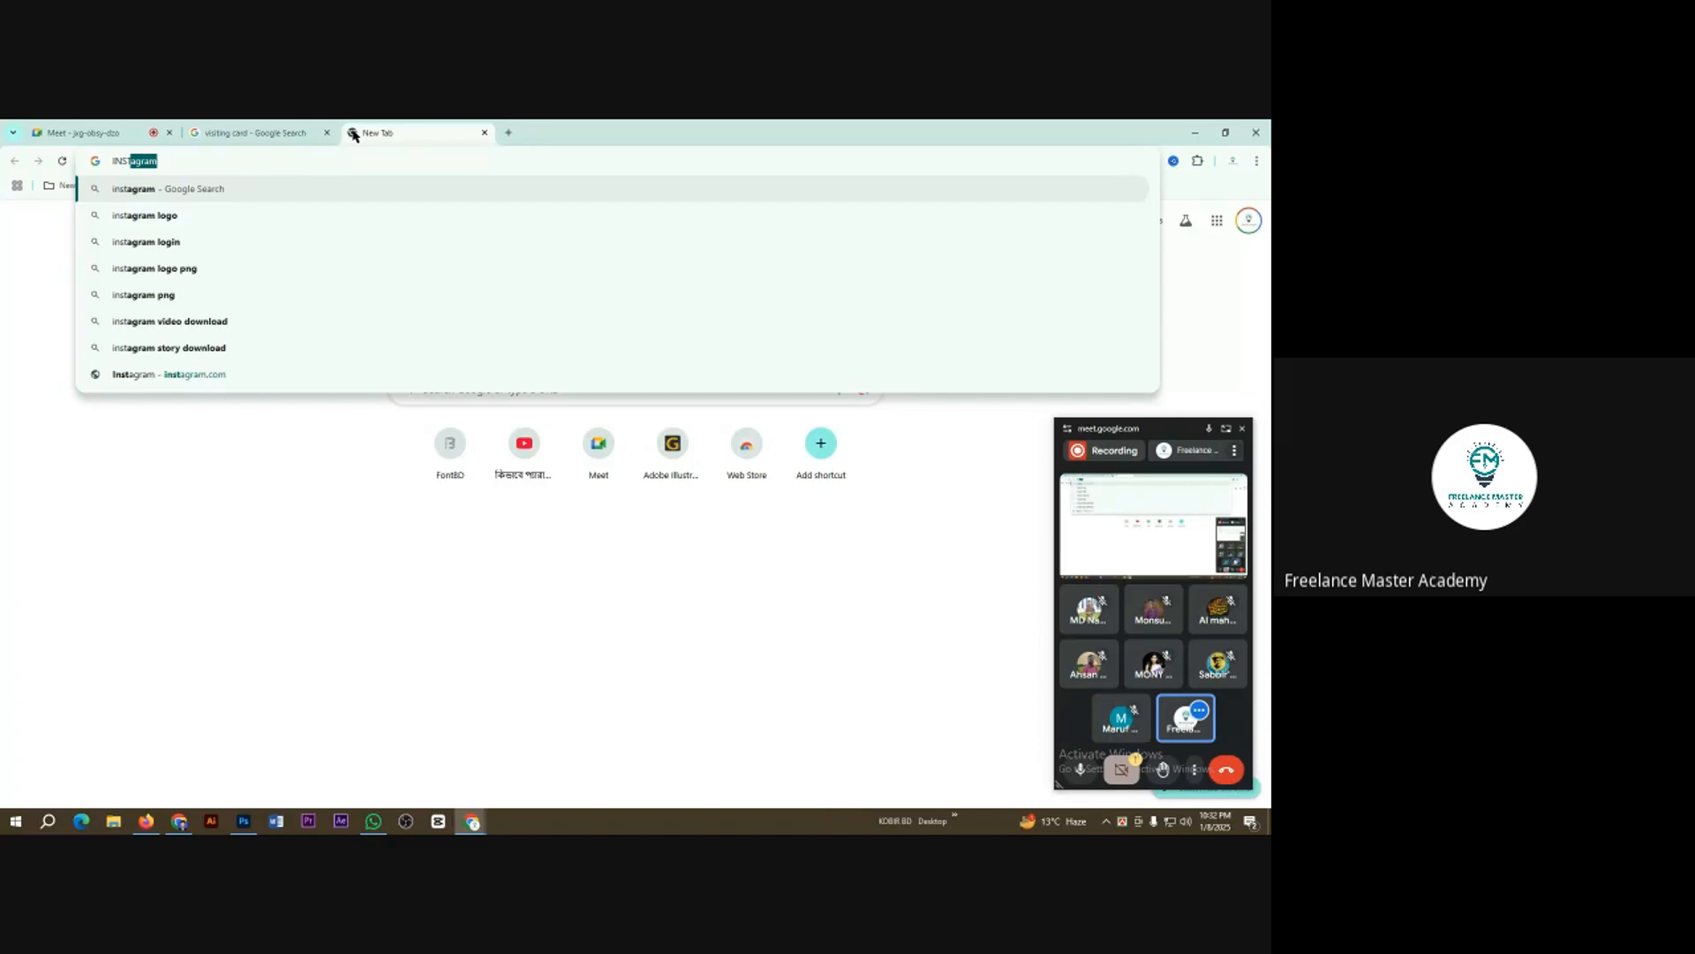
pyautogui.write('agram POST SIZE')
pyautogui.press('Return')
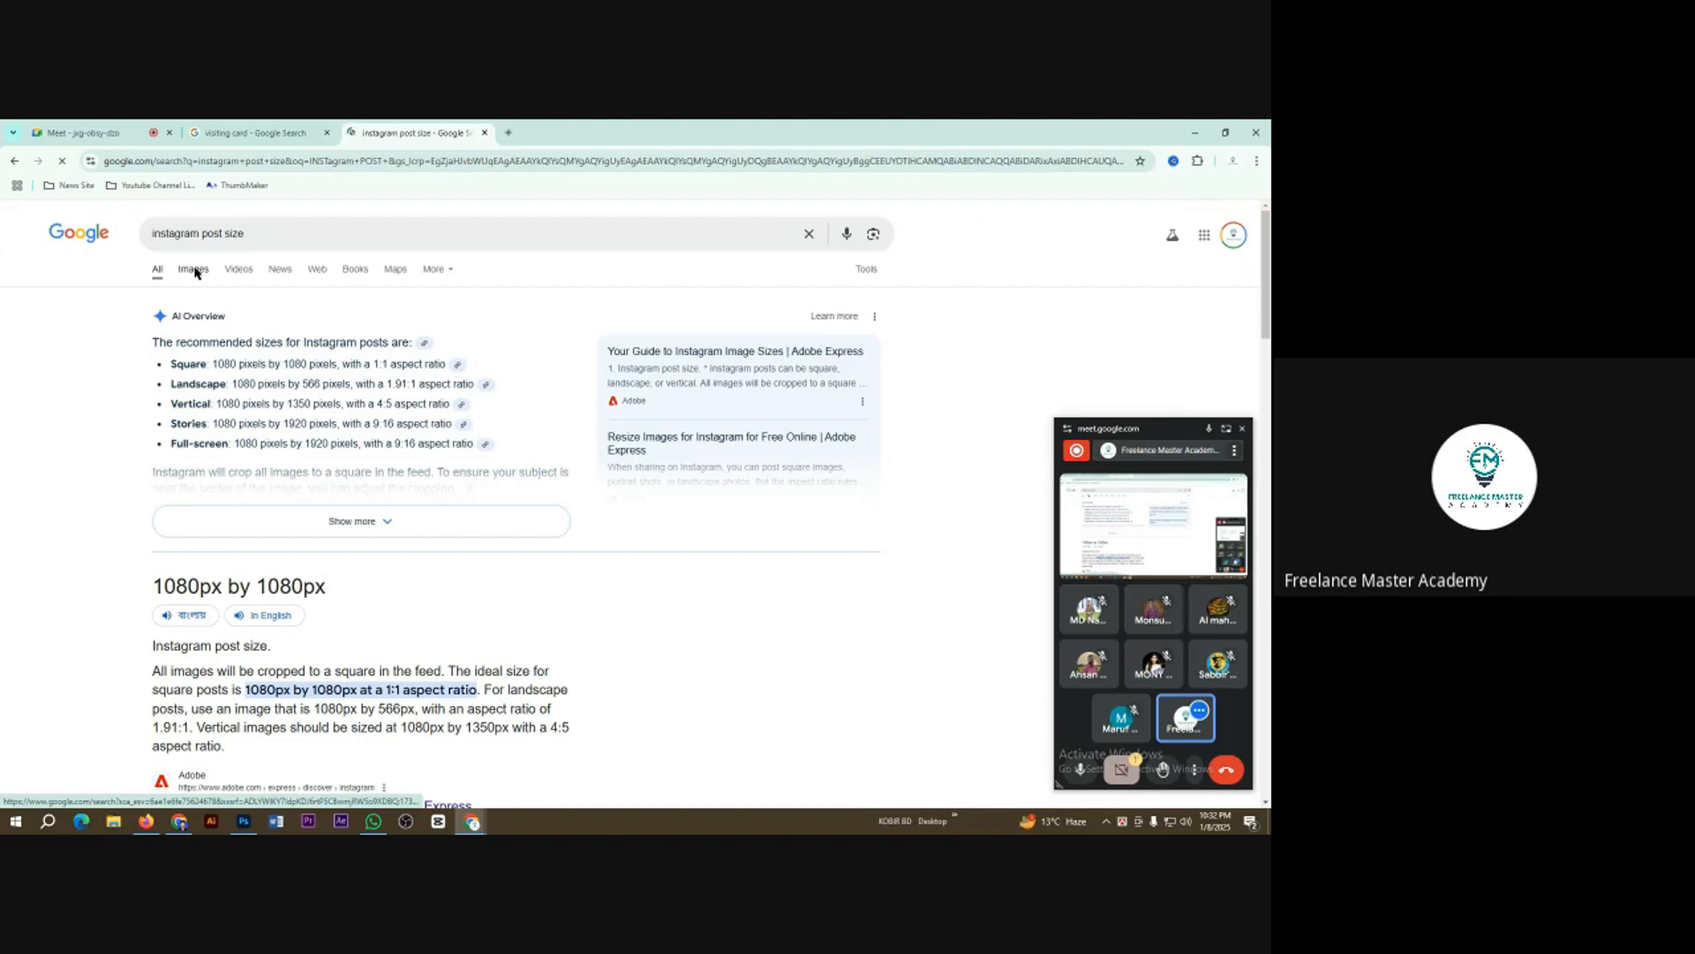
pyautogui.click(193, 269)
# Step: Examine several image results for the pixel dimensions and aspect ratios of square, portrait, landscape and story Instagram posts
pyautogui.click(618, 415)
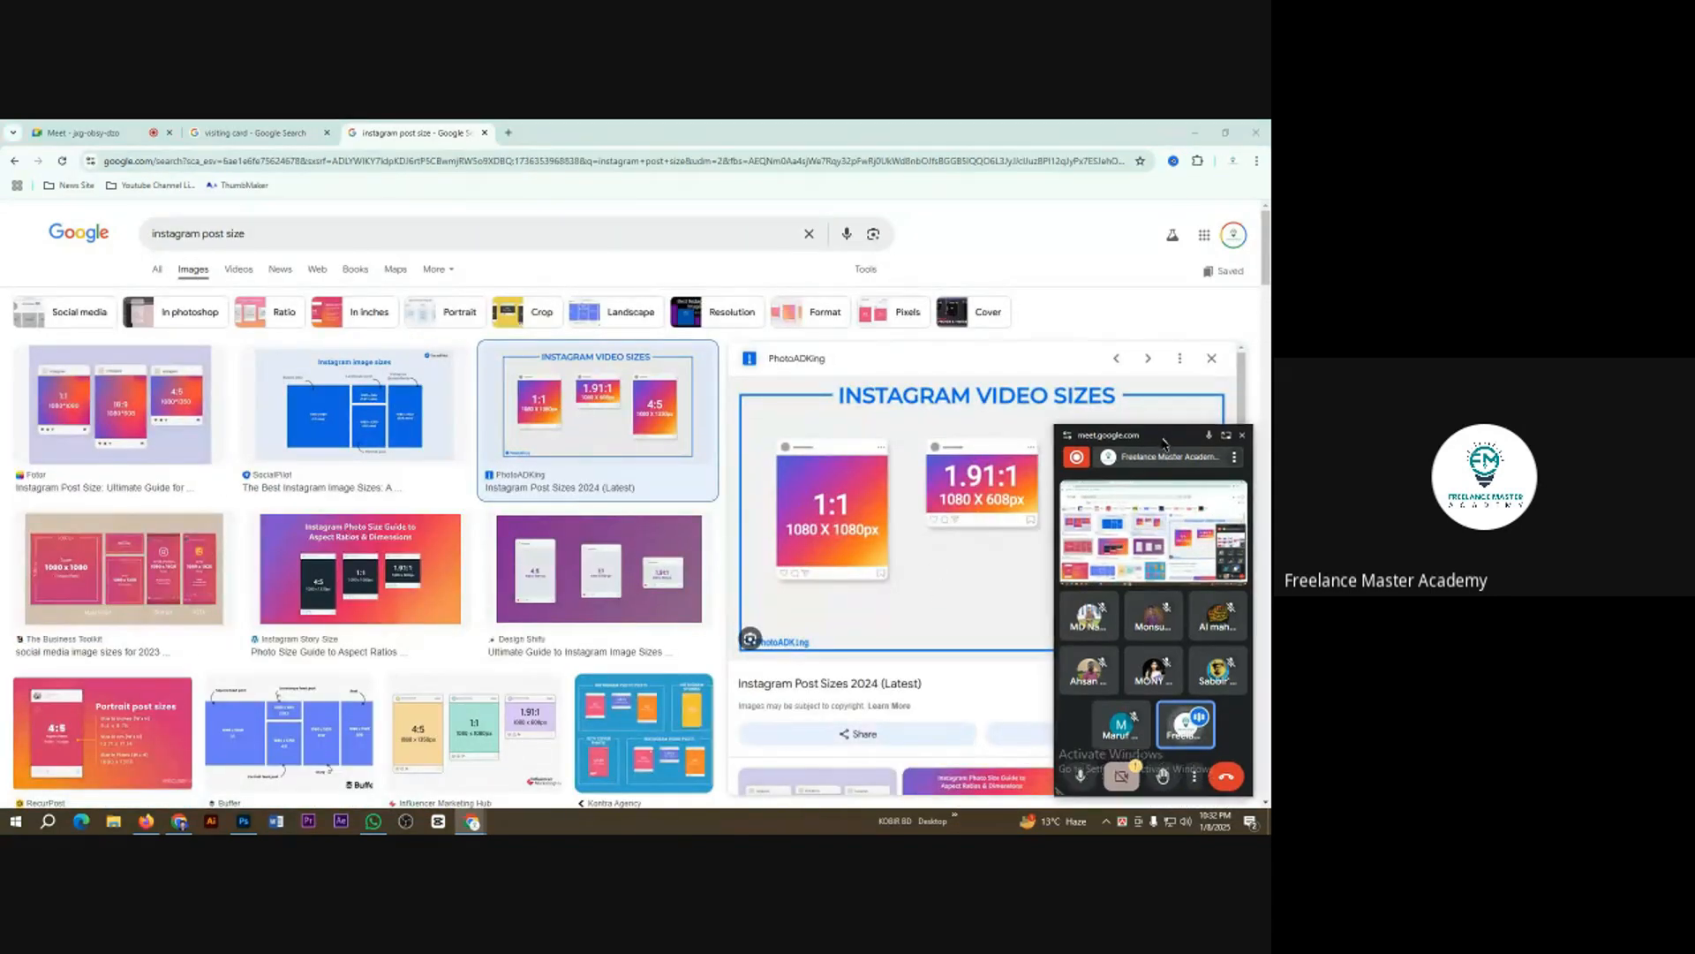
pyautogui.moveTo(1150, 432); pyautogui.dragTo(655, 572)
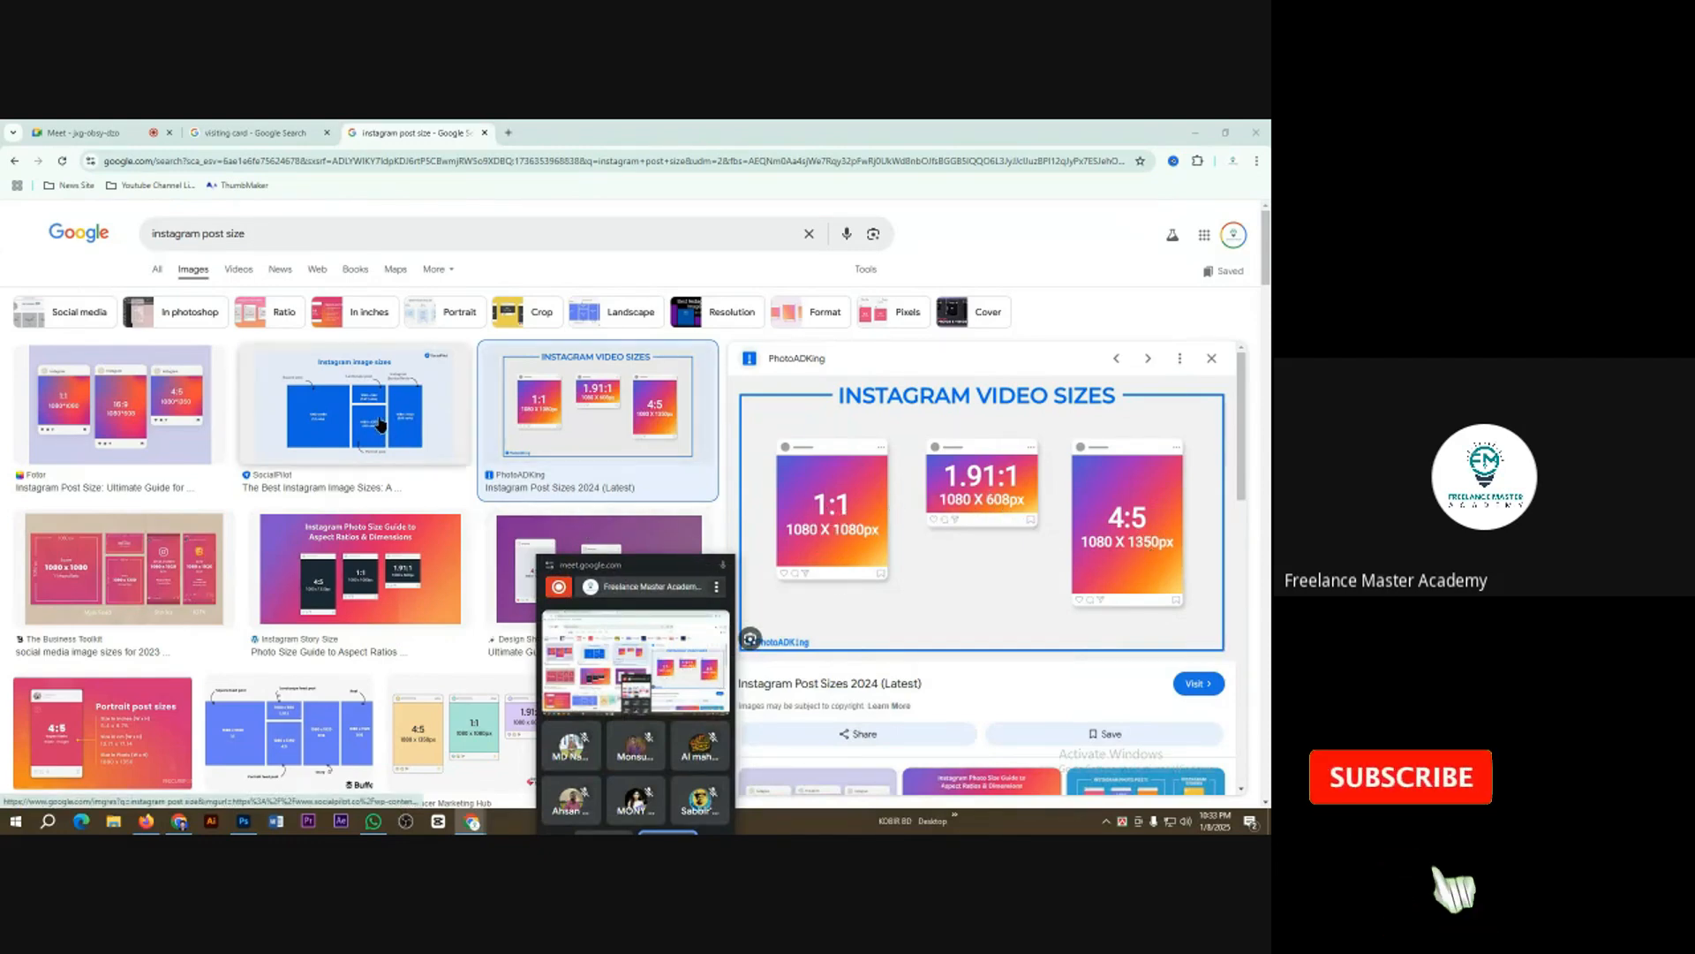
pyautogui.click(114, 409)
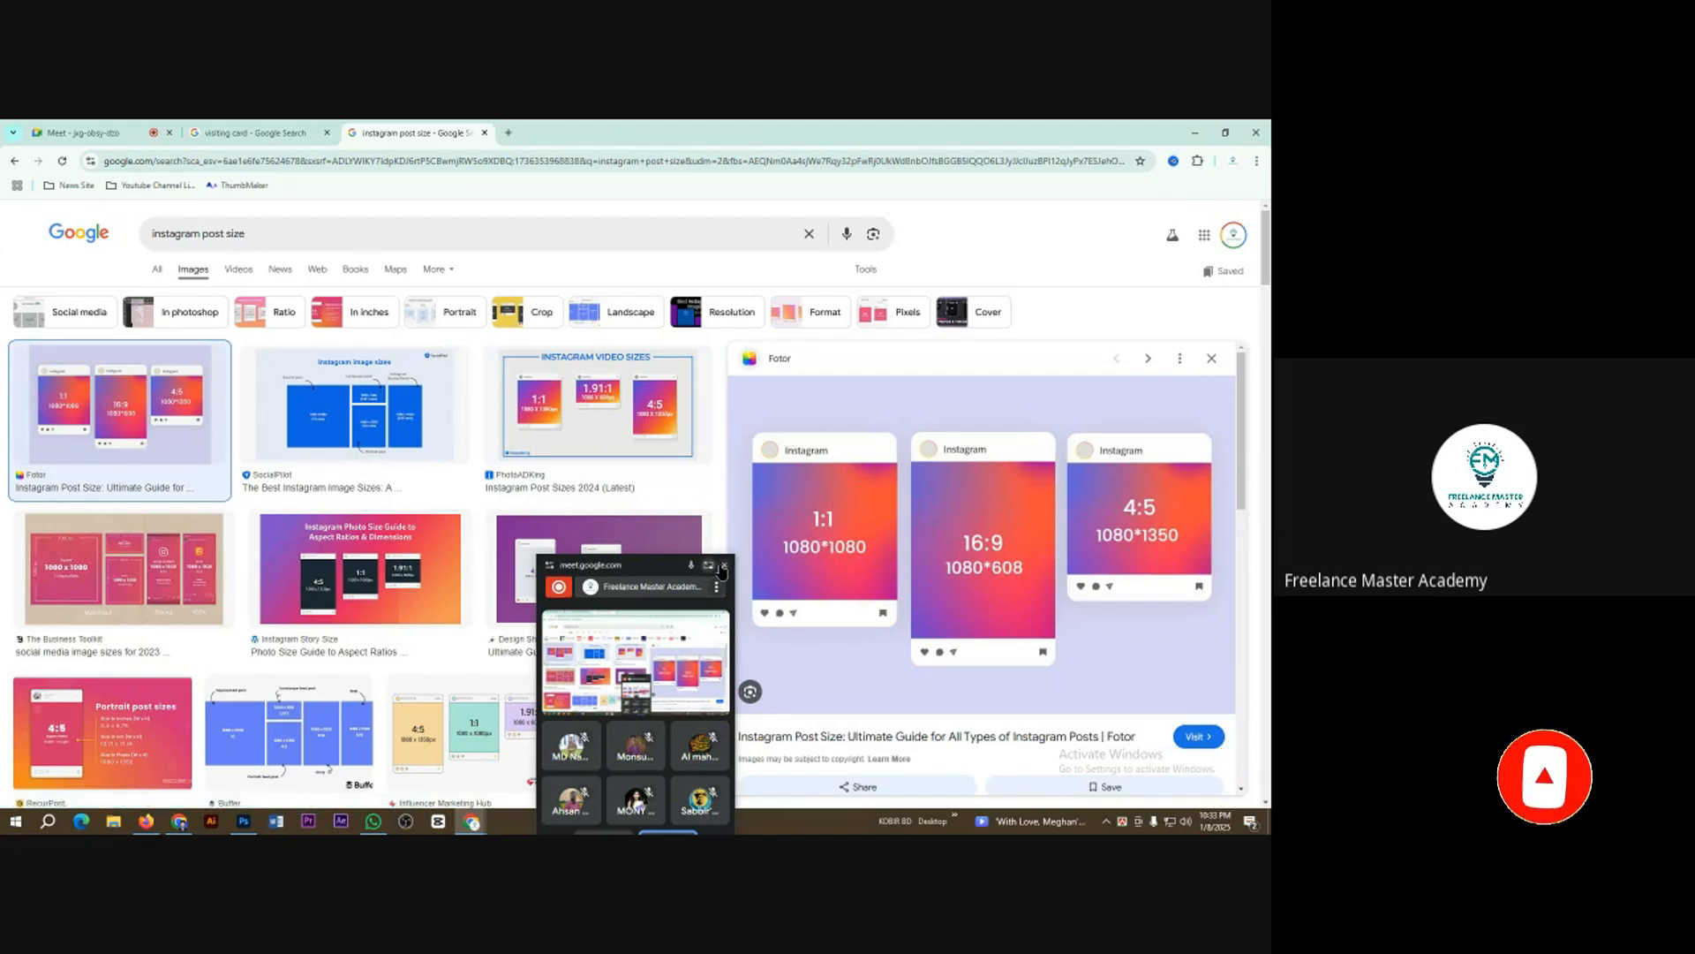
pyautogui.scroll(-2, 516, 609)
pyautogui.scroll(-1, 516, 609)
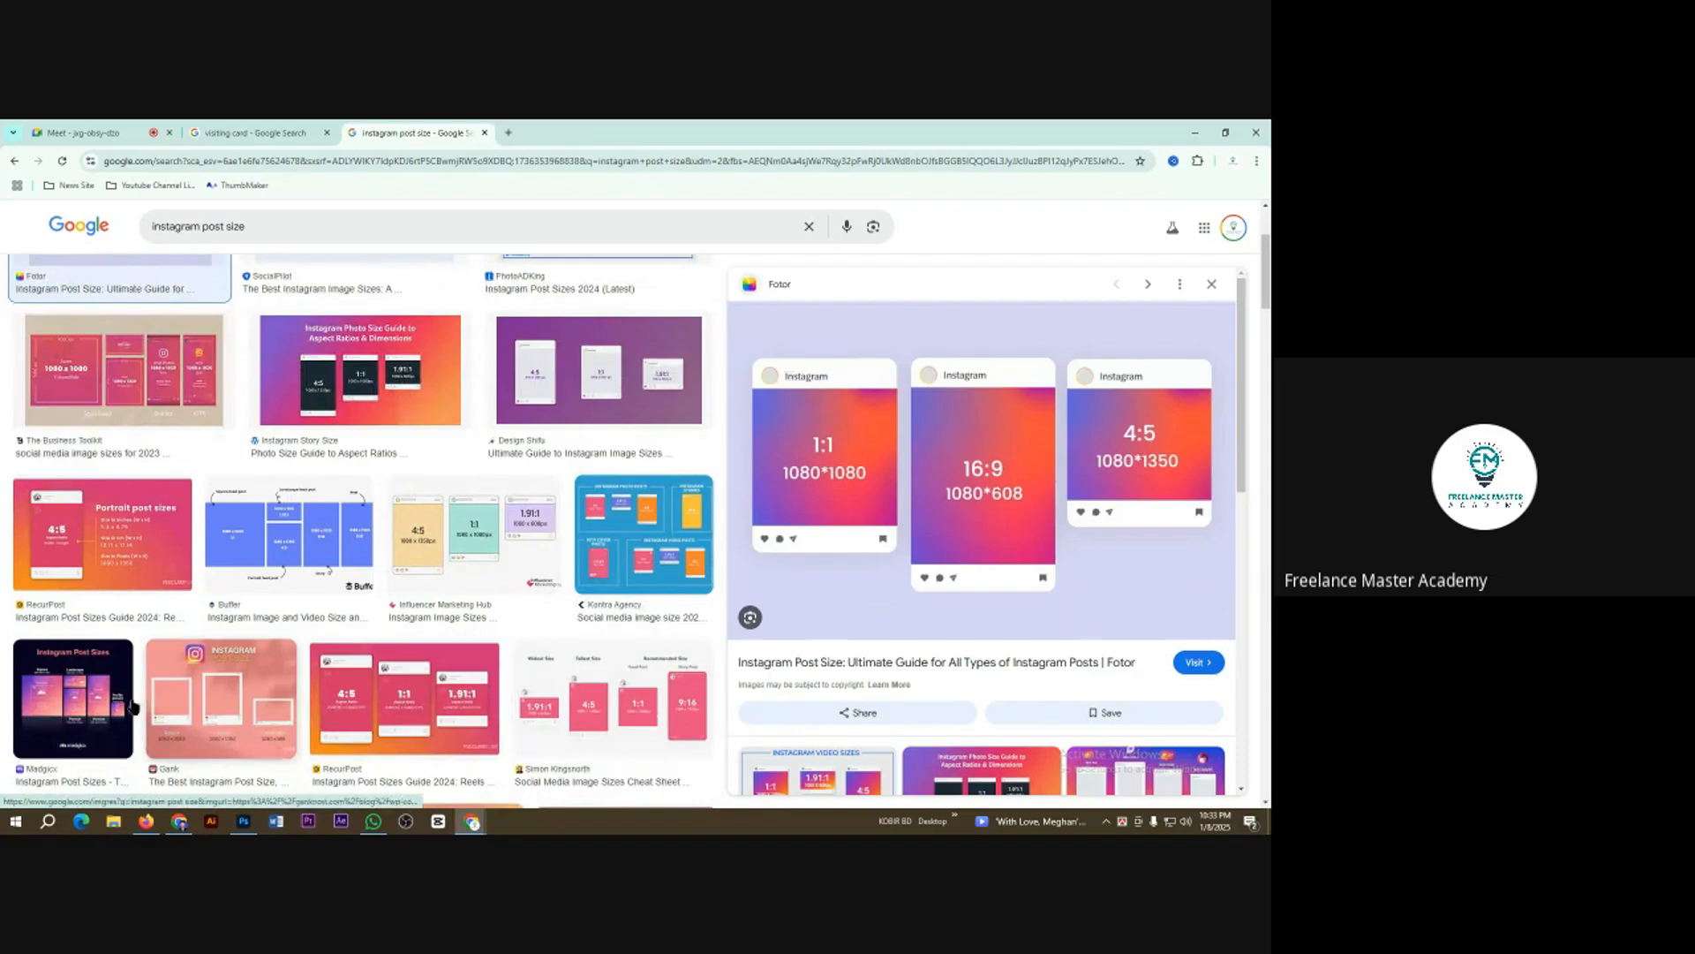
pyautogui.click(276, 713)
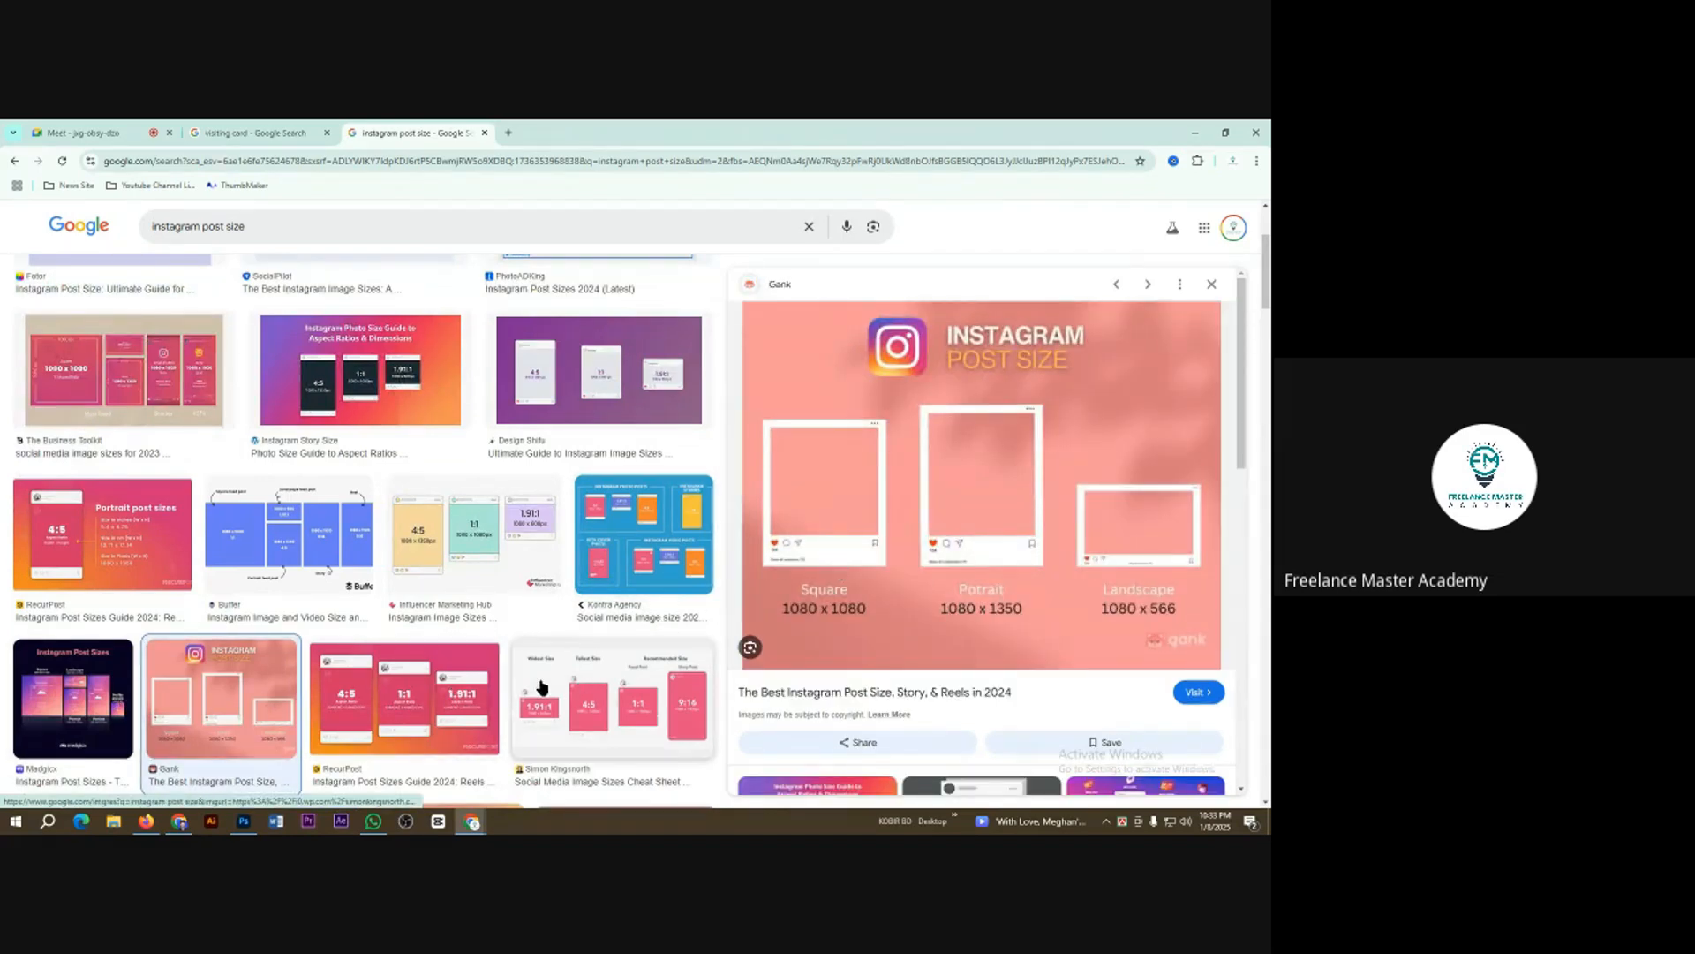
pyautogui.click(554, 711)
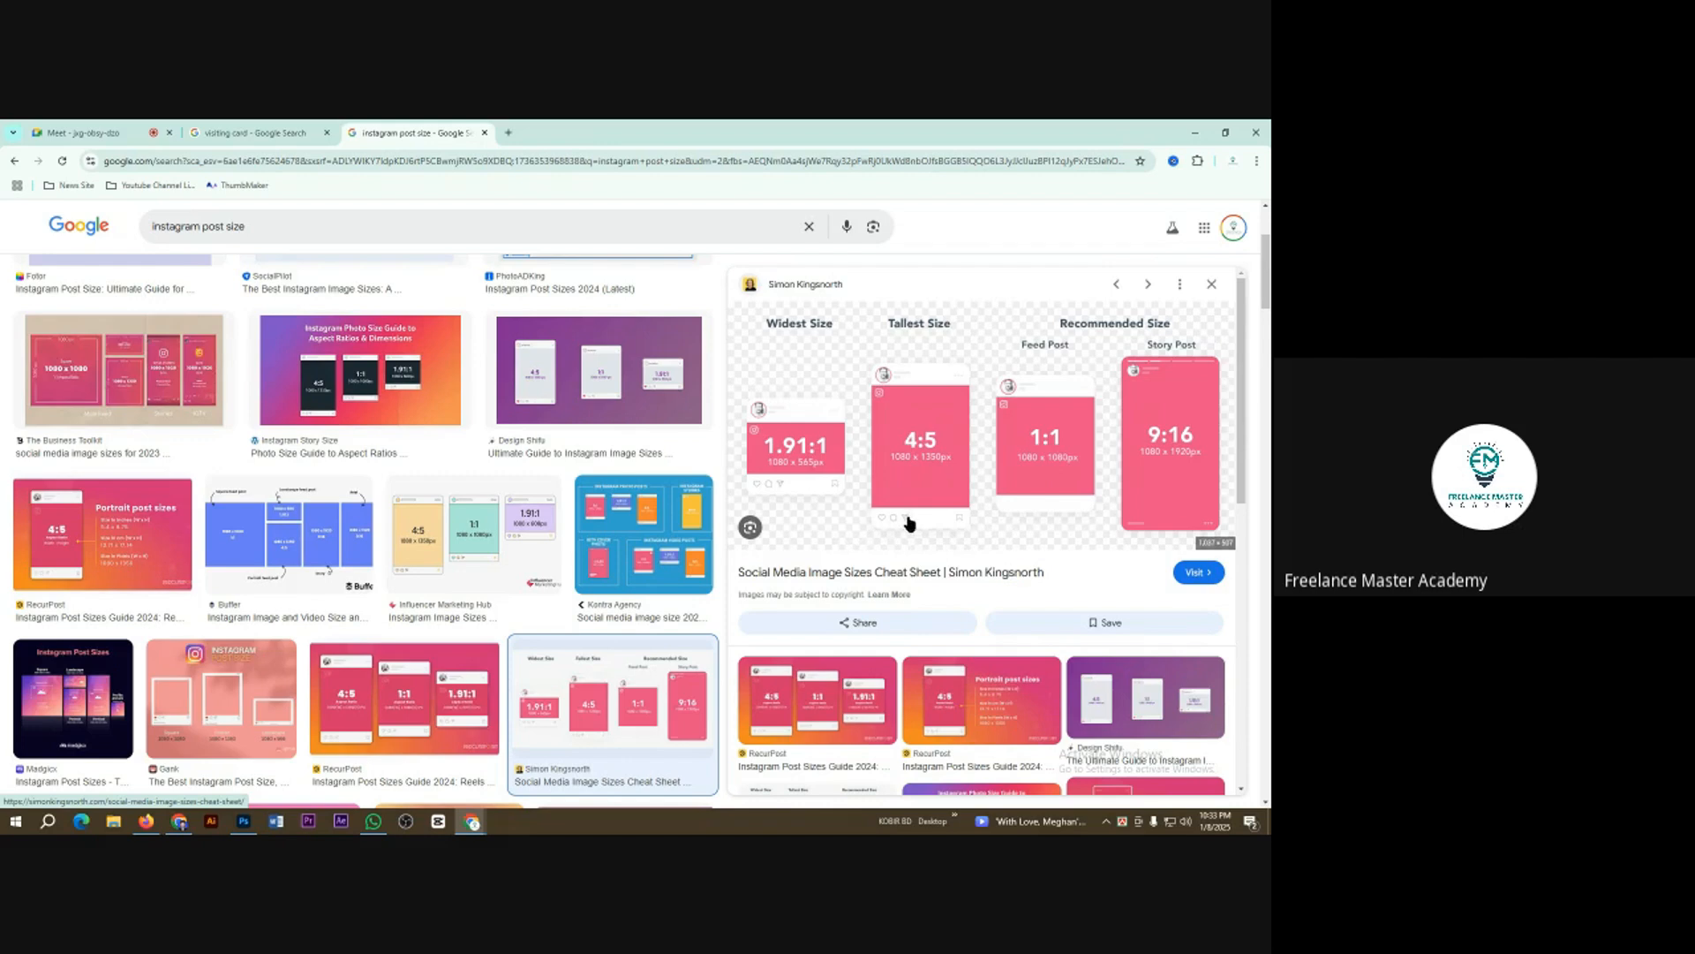
pyautogui.click(554, 402)
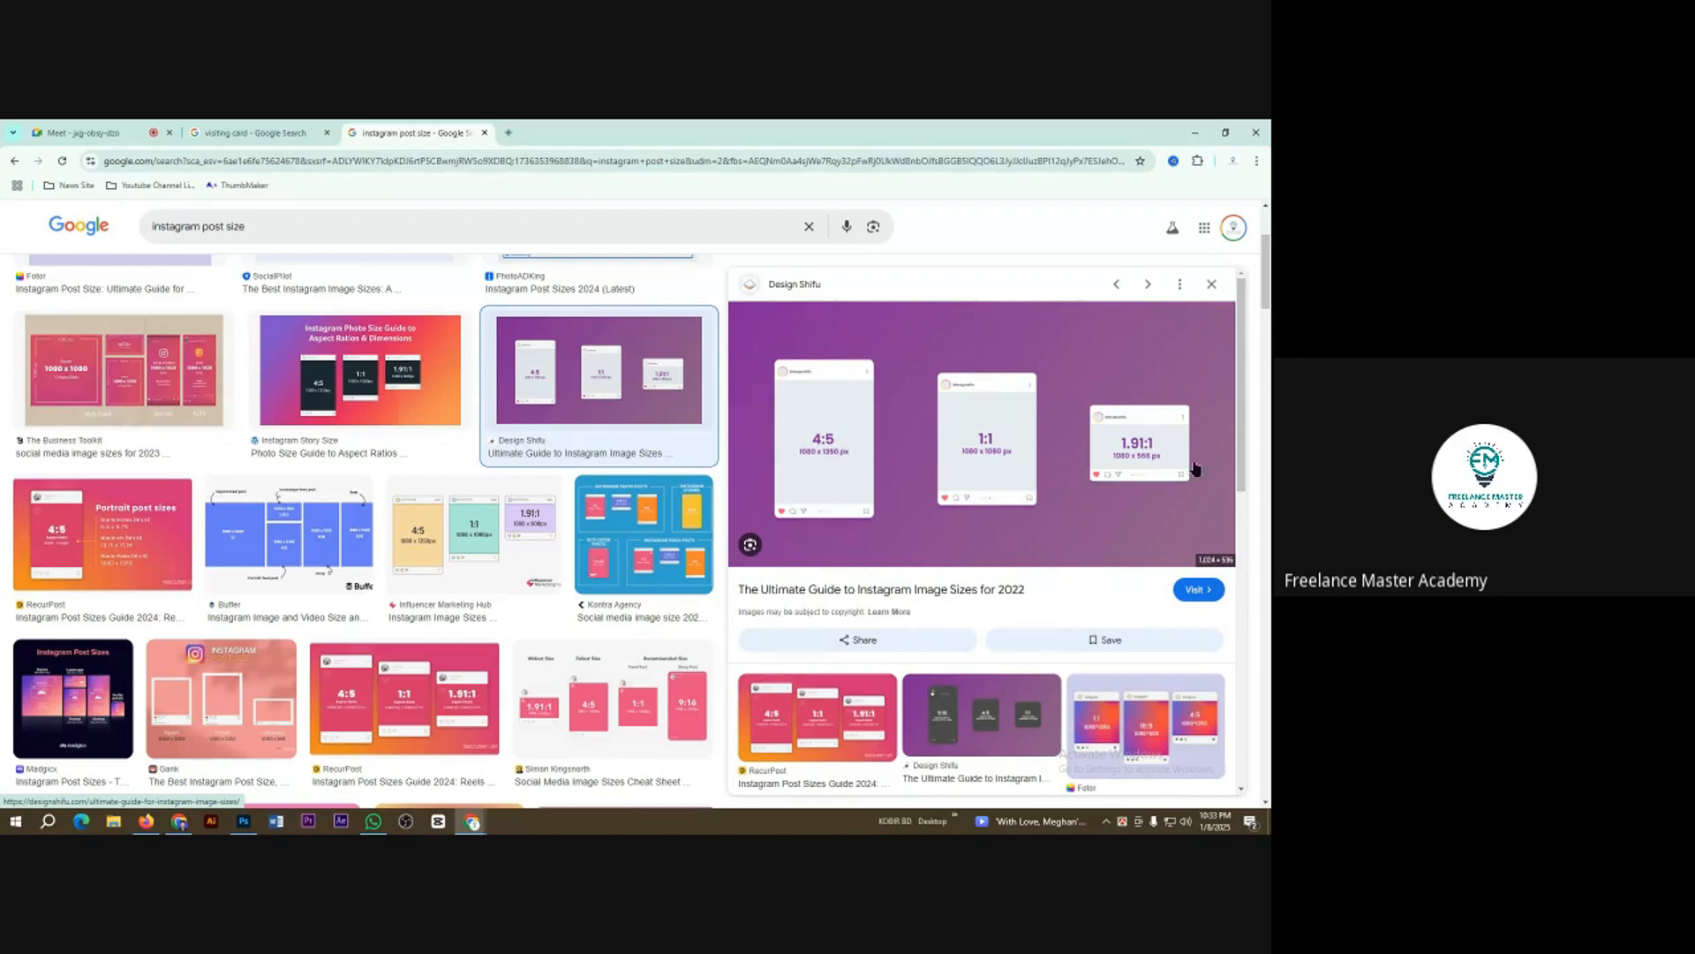
pyautogui.click(277, 541)
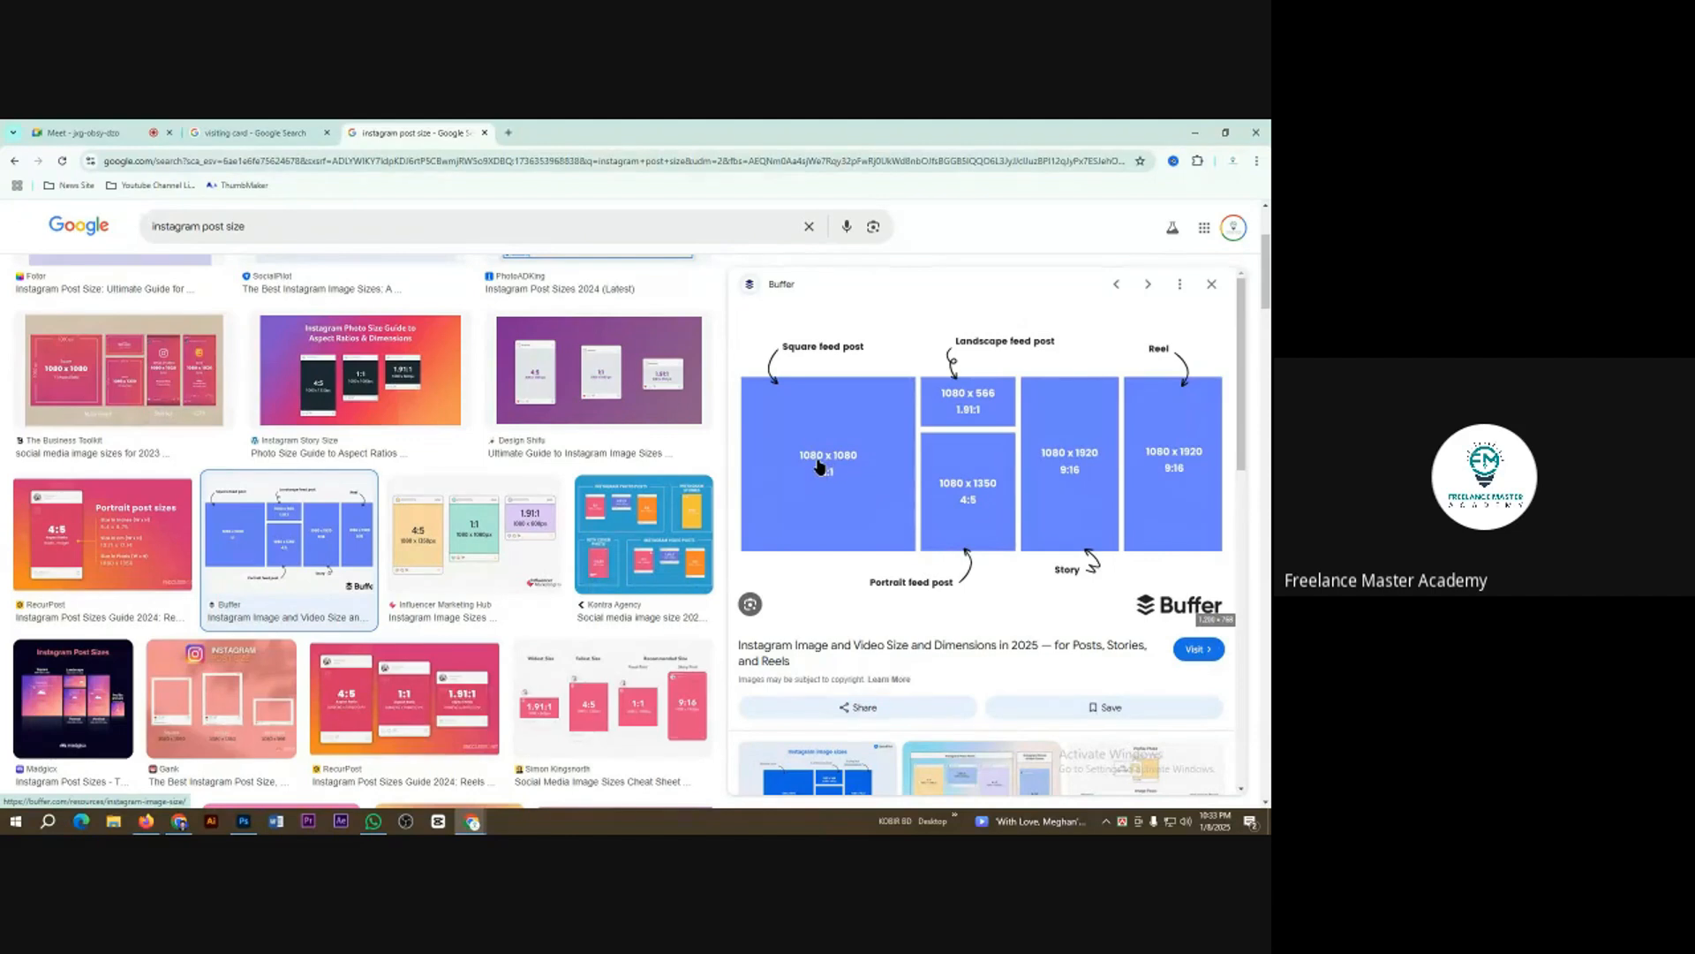
pyautogui.scroll(-1, 516, 575)
pyautogui.scroll(5, 516, 576)
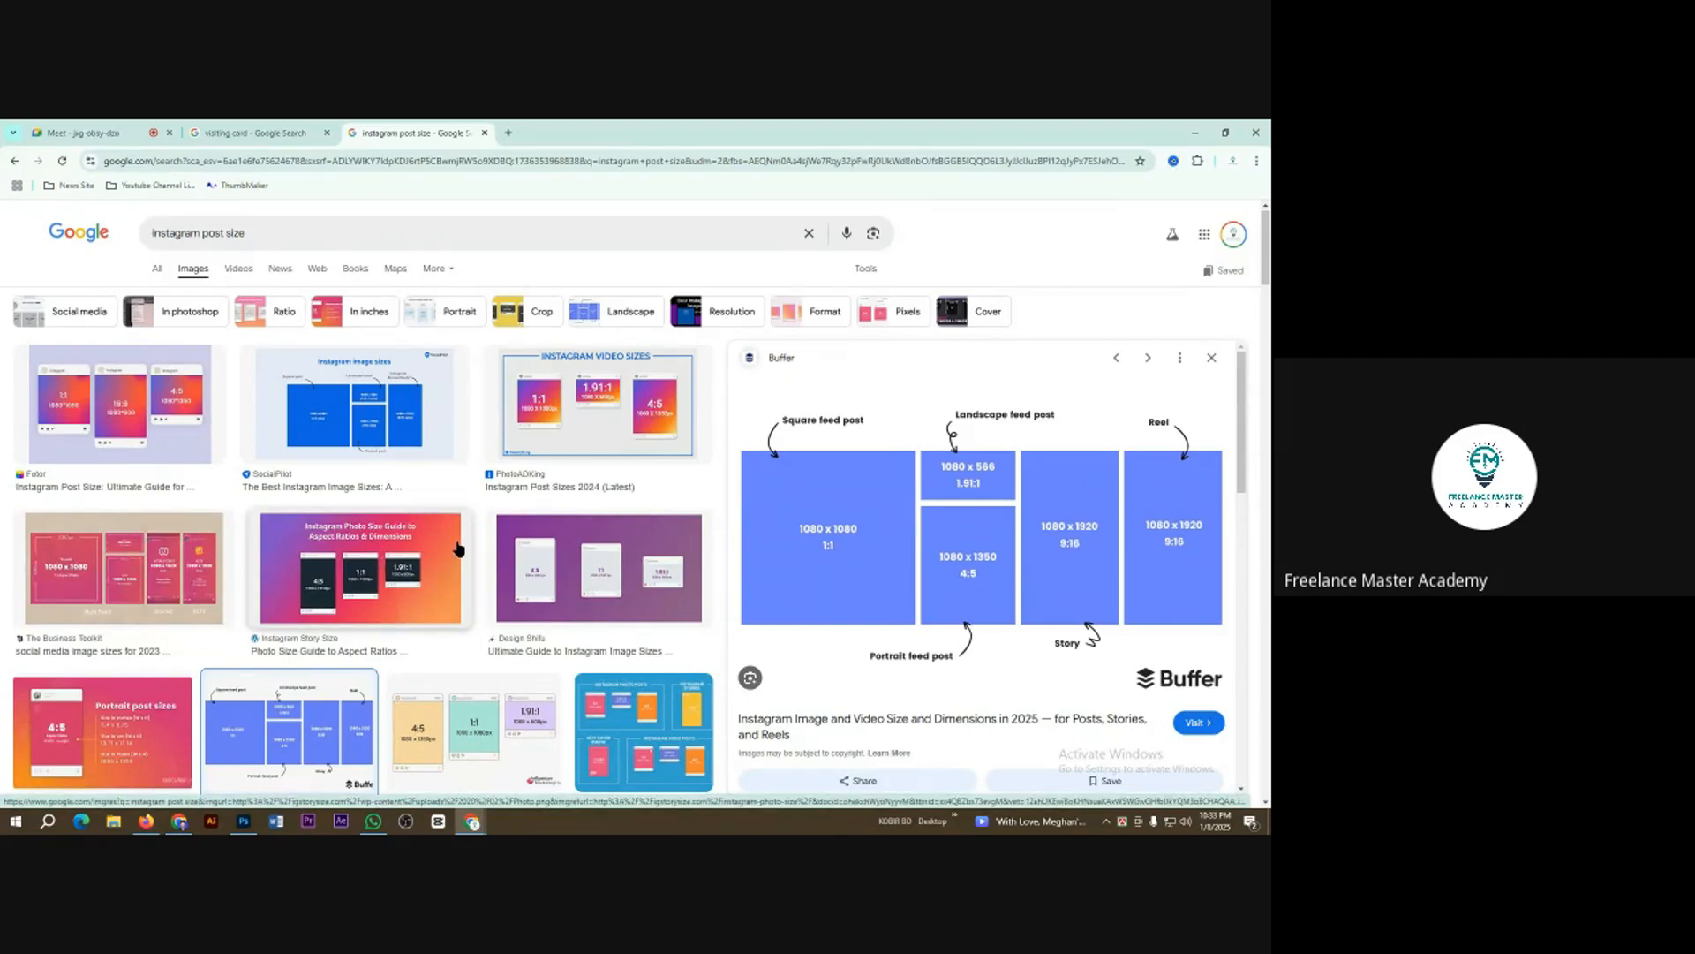
# Step: Switch to Photoshop, start a new document and set its measurement unit to Inches
pyautogui.click(242, 821)
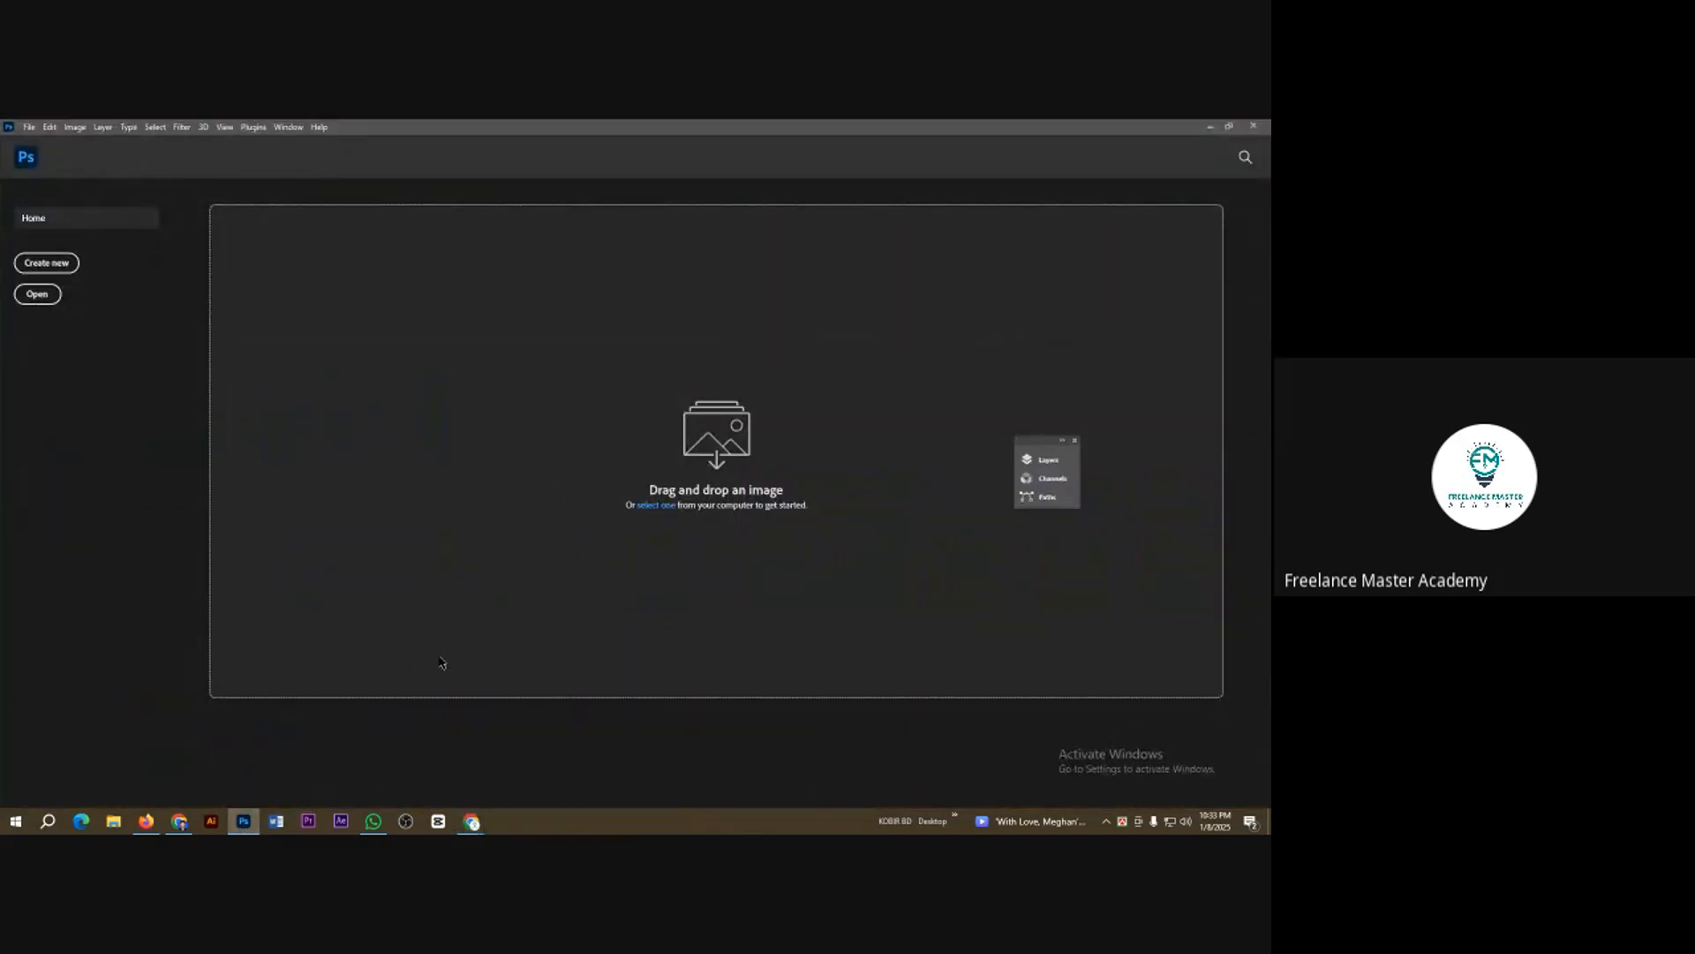
pyautogui.click(29, 129)
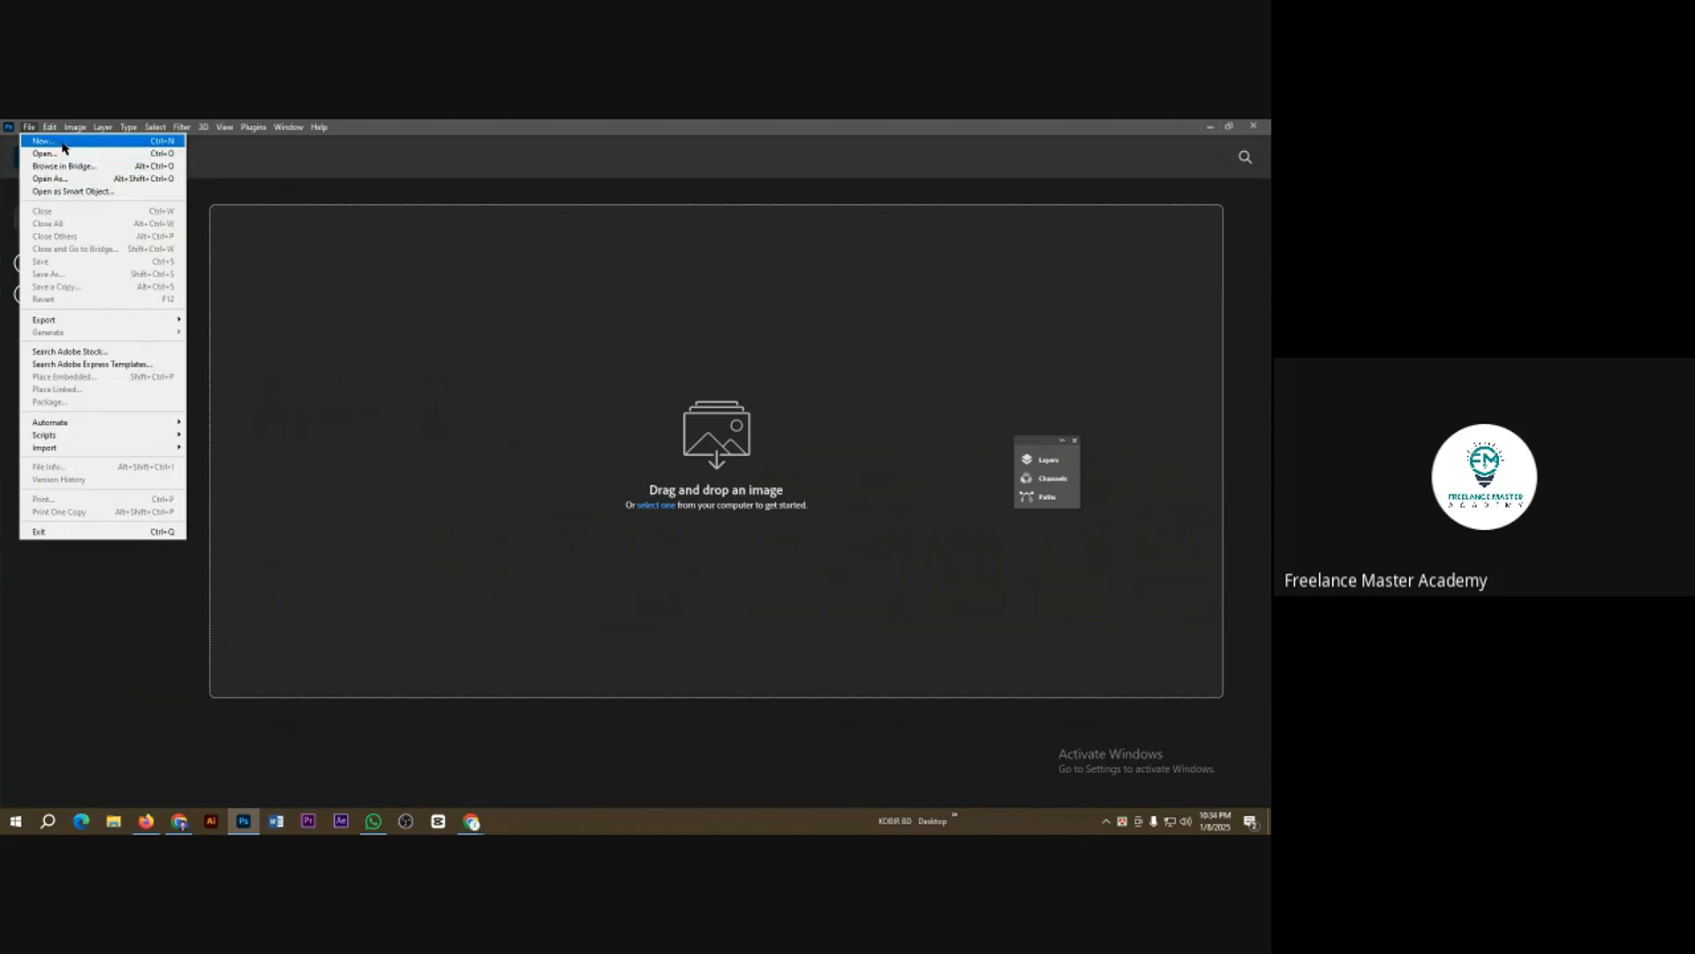
pyautogui.click(65, 143)
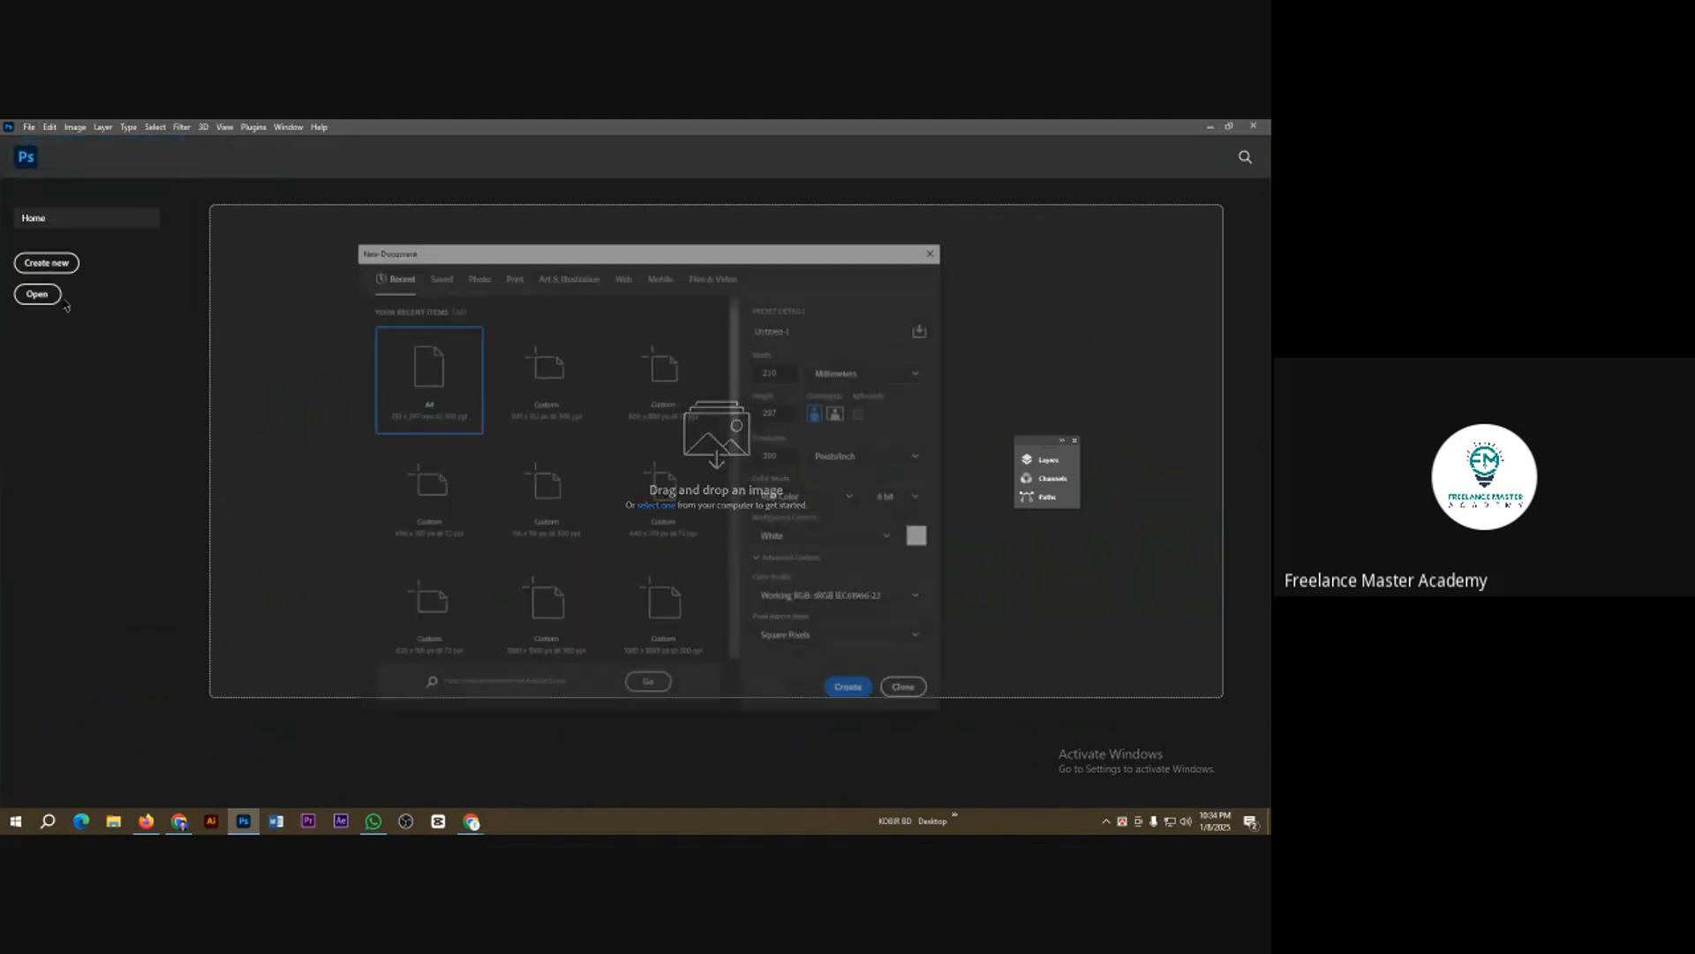
pyautogui.click(869, 371)
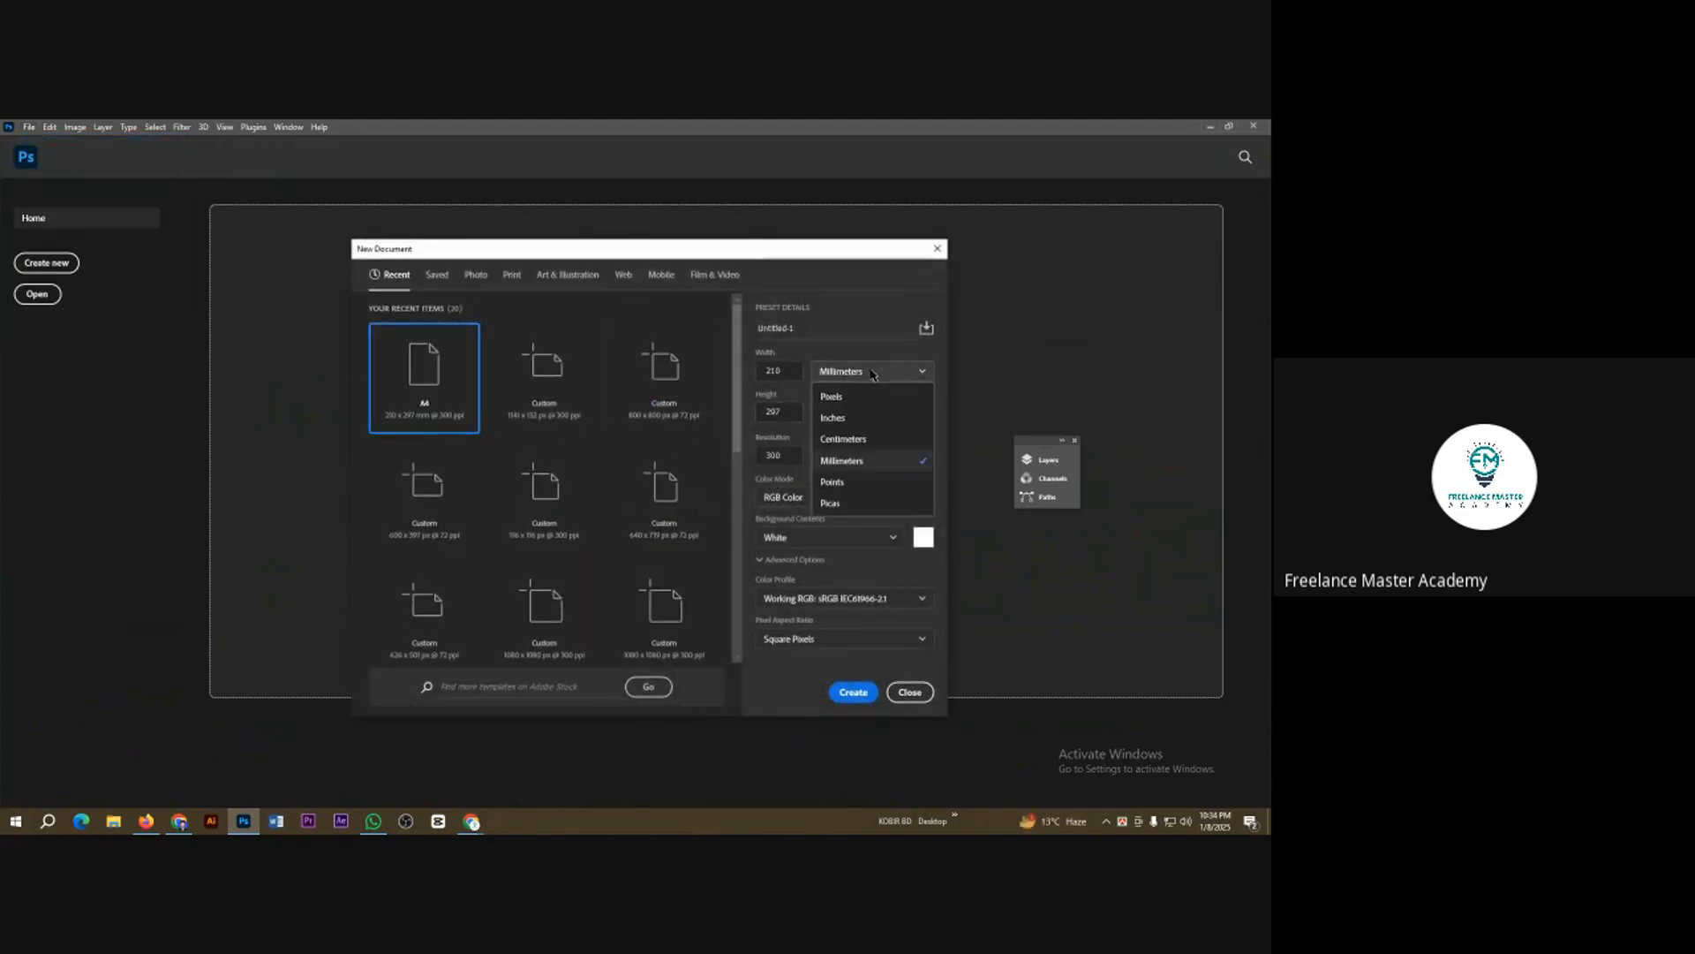
pyautogui.click(847, 423)
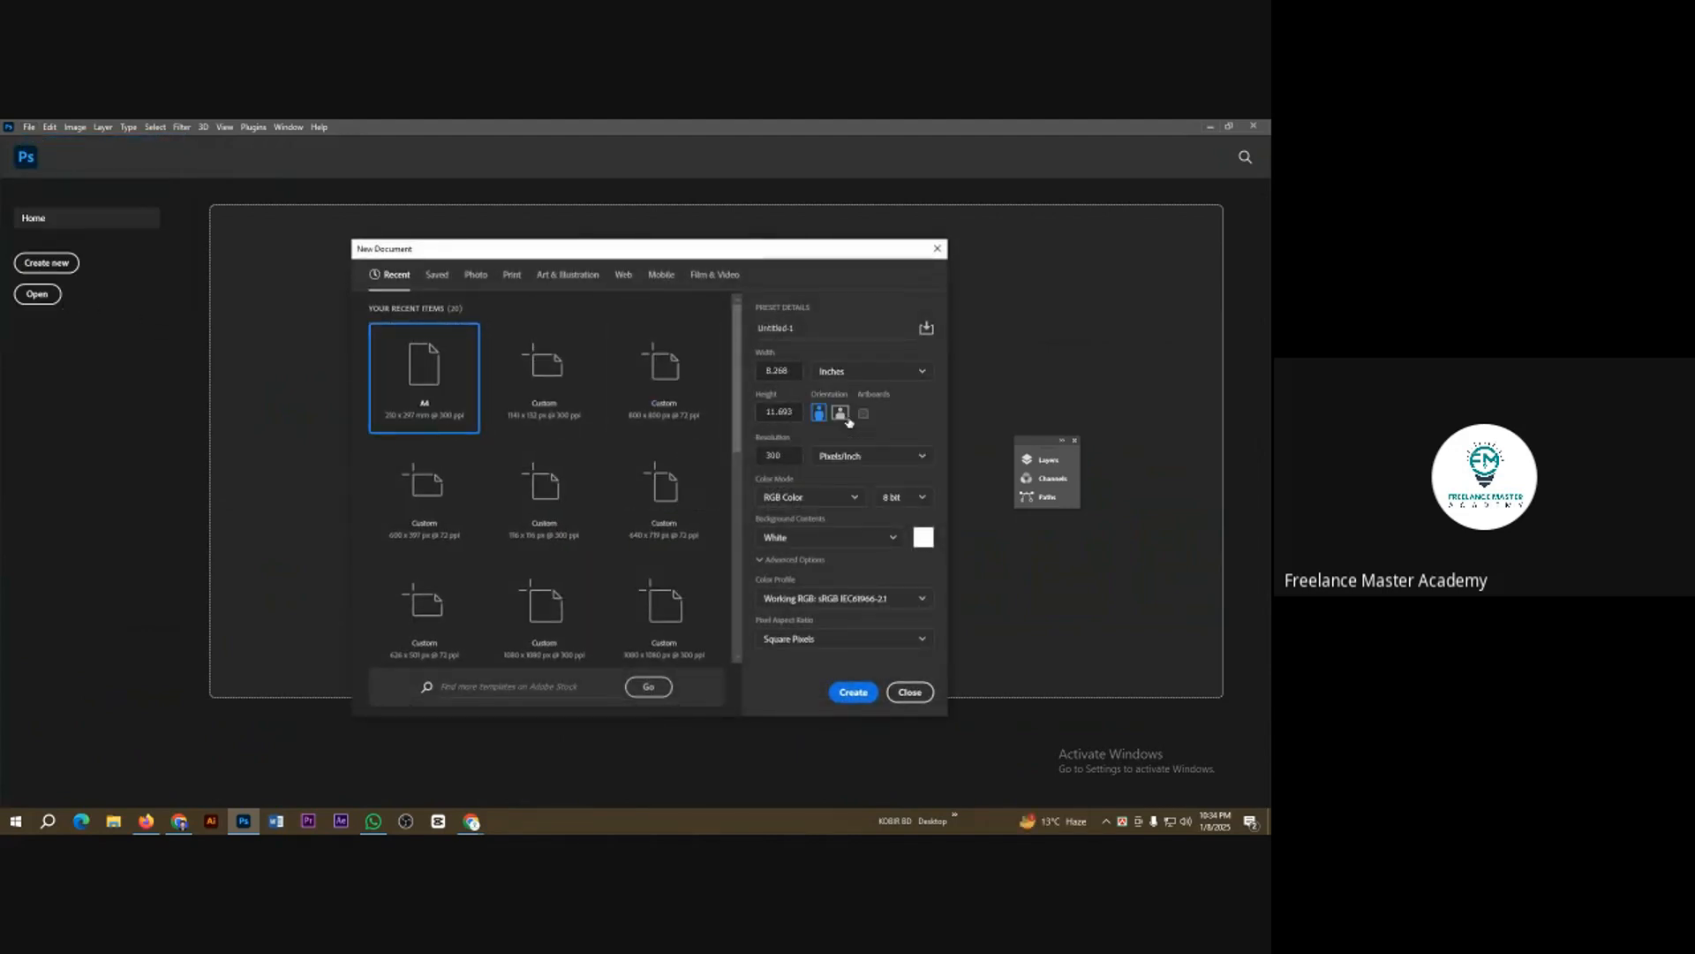
pyautogui.click(847, 377)
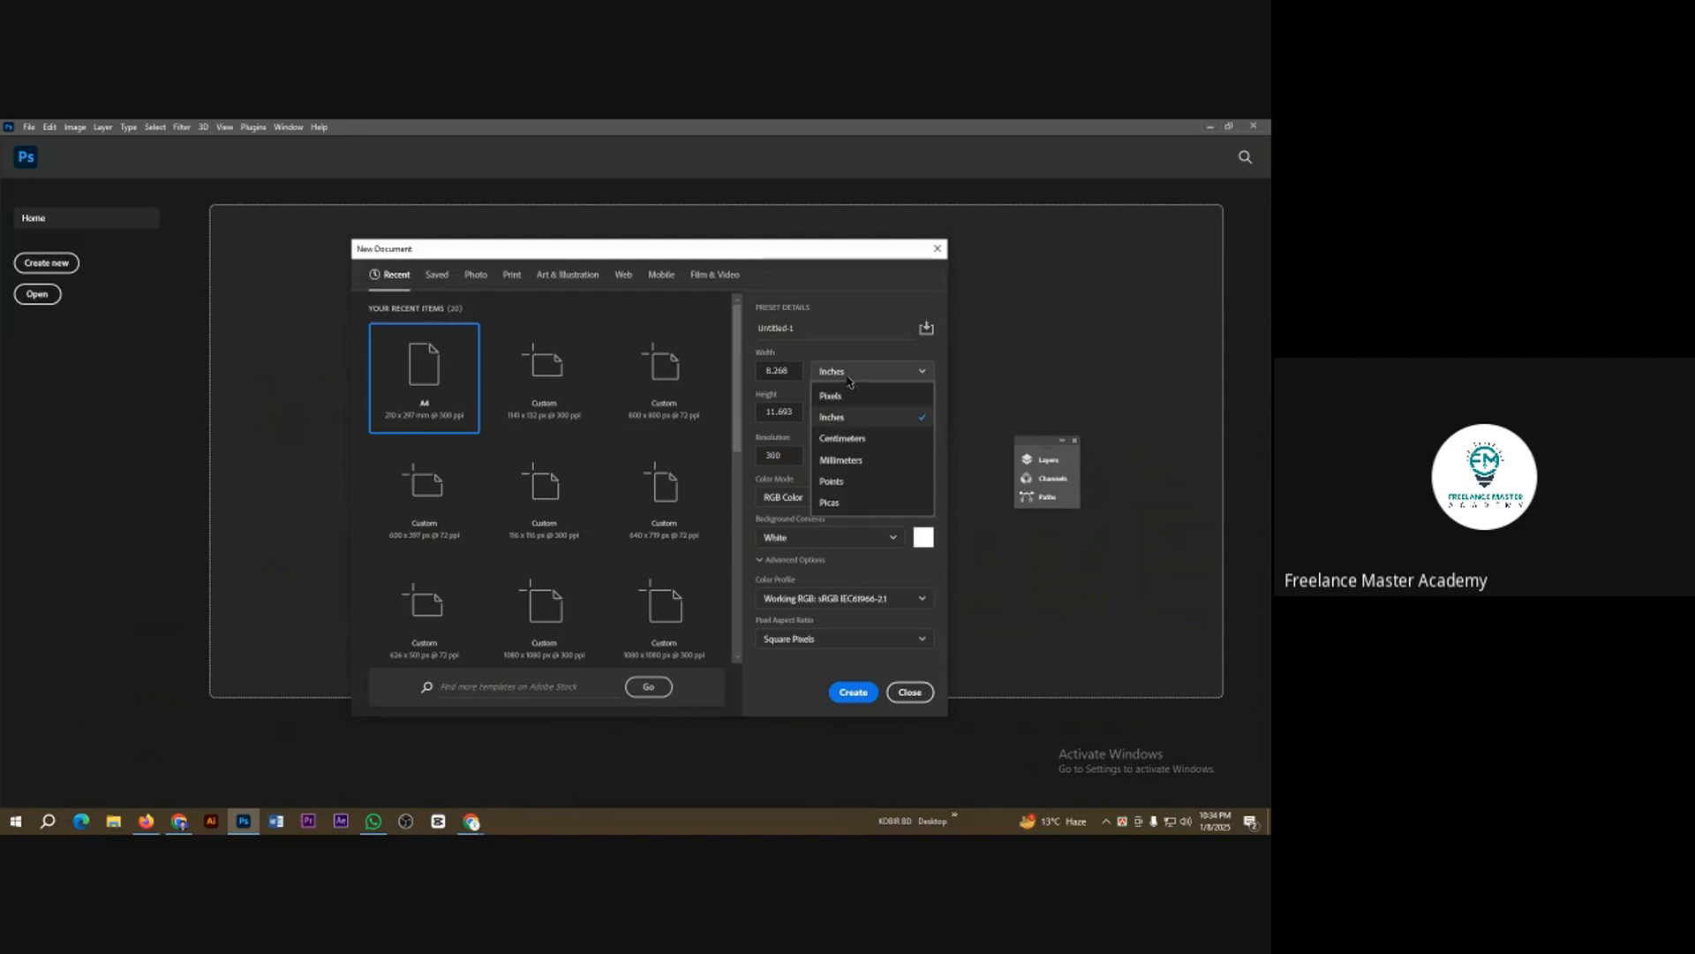
pyautogui.click(841, 423)
# Step: Set the new document's width to 8.5 inches and its height to 11 inches
pyautogui.doubleClick(792, 369)
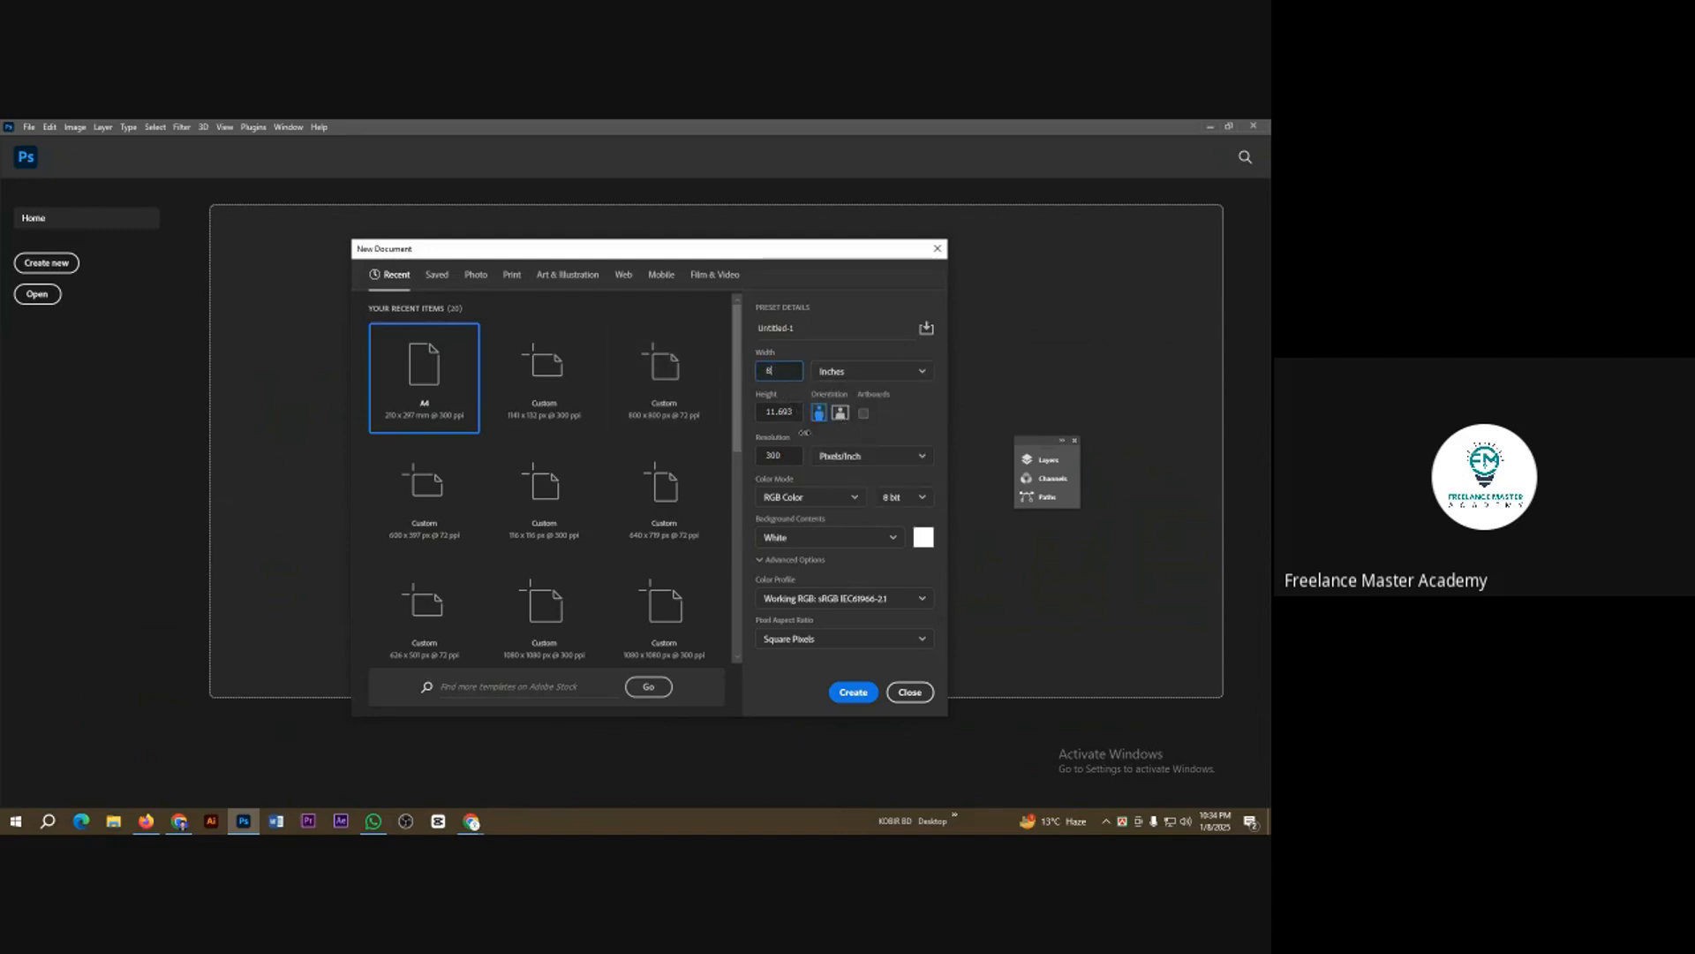
pyautogui.write('8')
pyautogui.moveTo(792, 411); pyautogui.dragTo(752, 416)
pyautogui.write('11')
pyautogui.click(781, 371)
pyautogui.write('8.5')
pyautogui.click(790, 412)
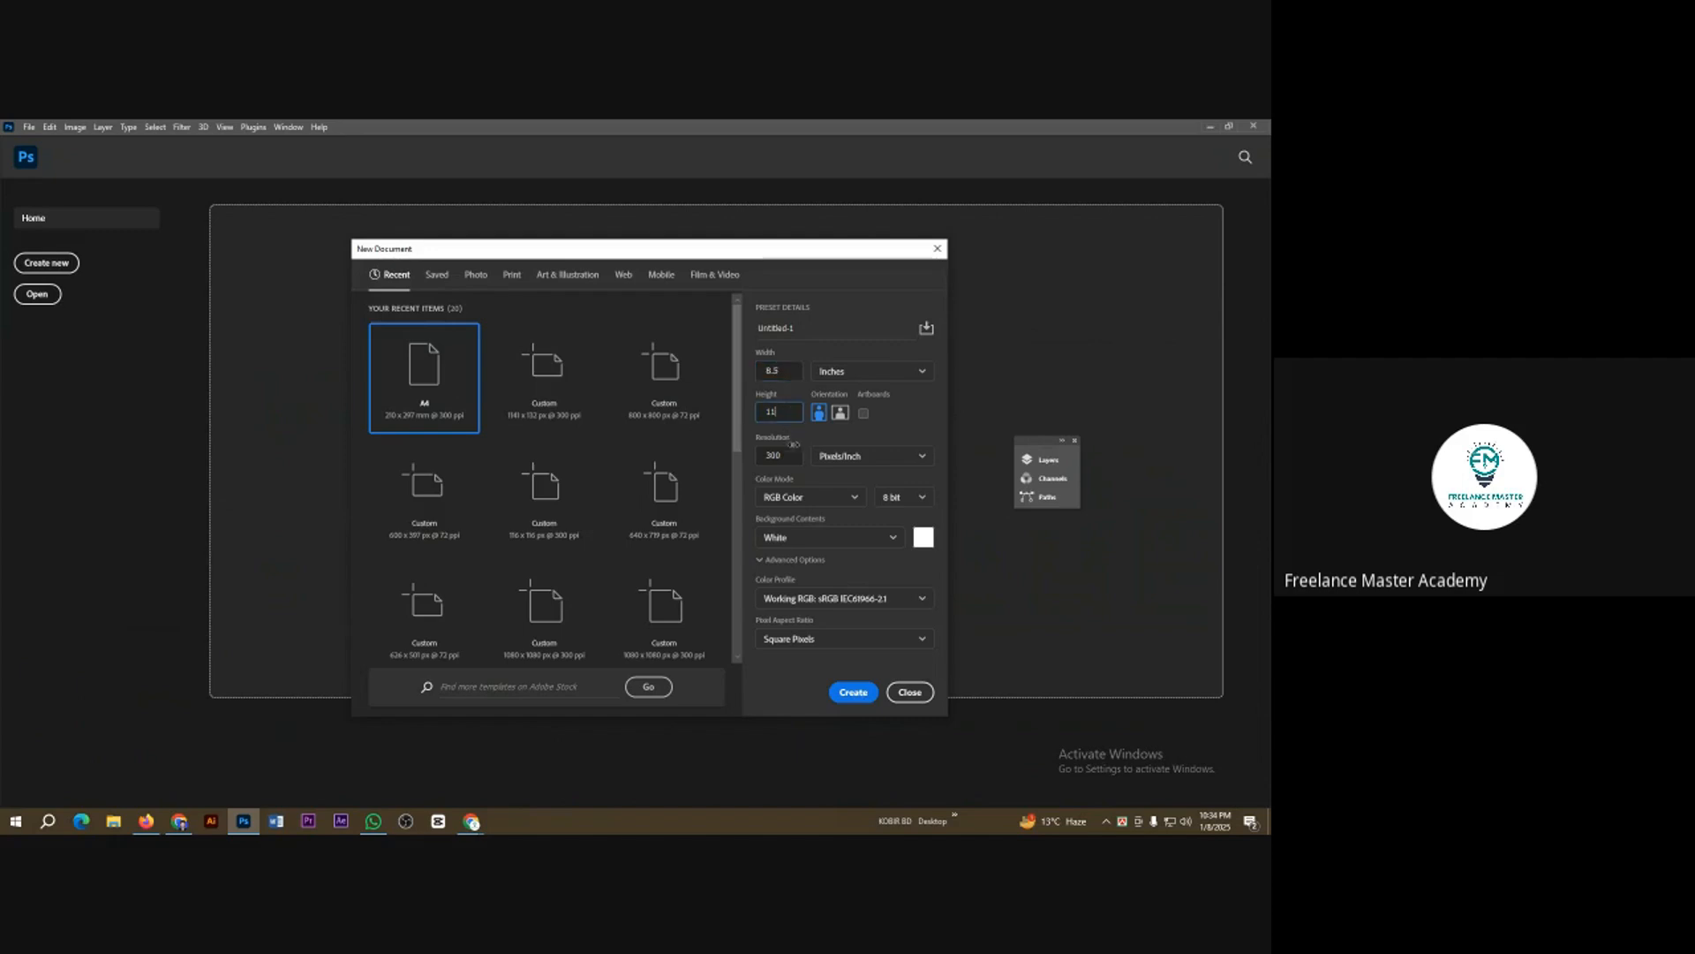
# Step: Set the new document's color mode to CMYK Color
pyautogui.click(835, 463)
pyautogui.click(789, 458)
pyautogui.click(792, 497)
pyautogui.click(814, 583)
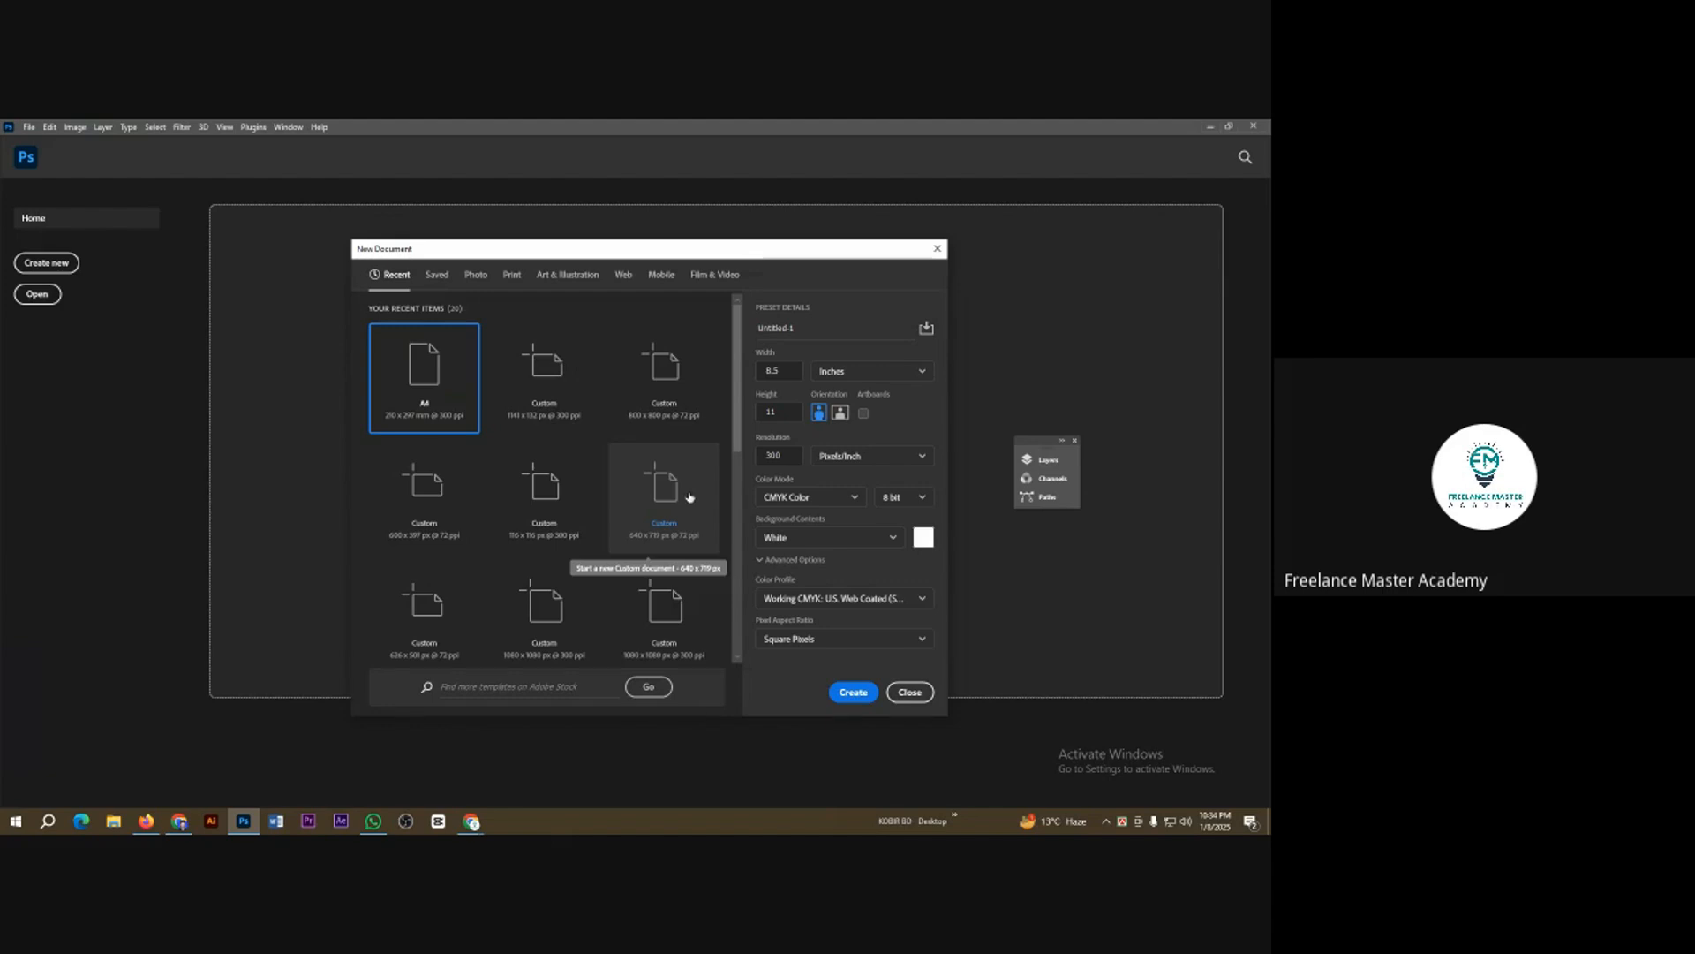
# Step: Change the color mode to RGB Color and close the document setup without creating the document
pyautogui.click(825, 497)
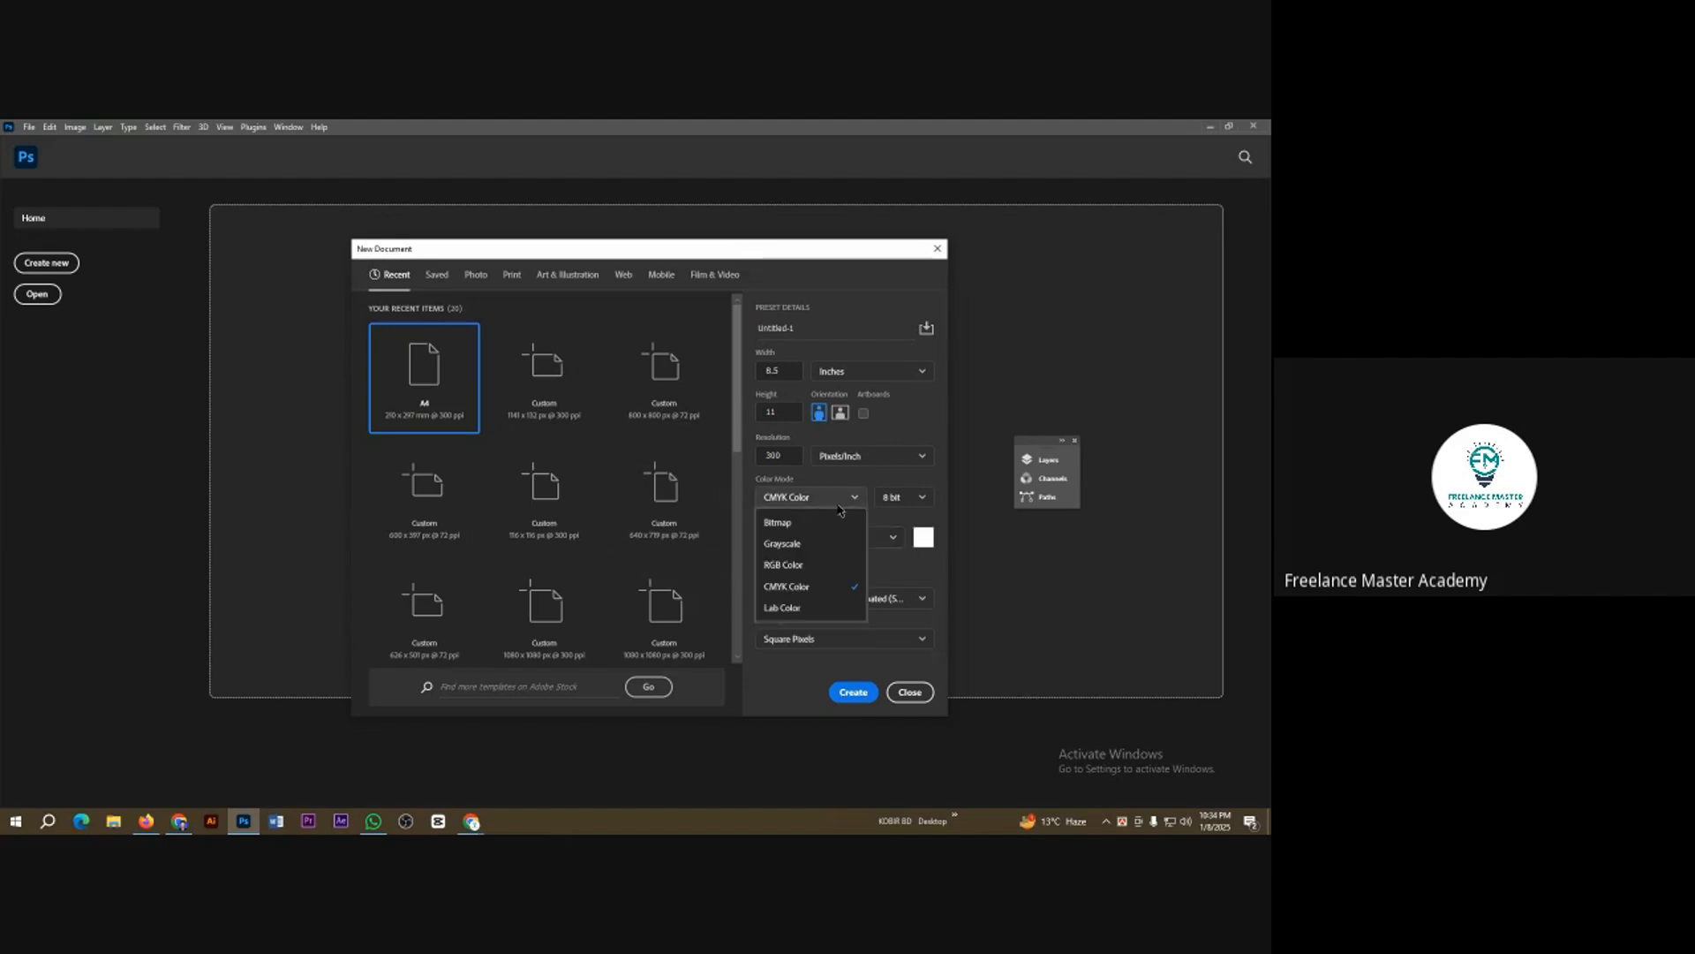
pyautogui.click(786, 572)
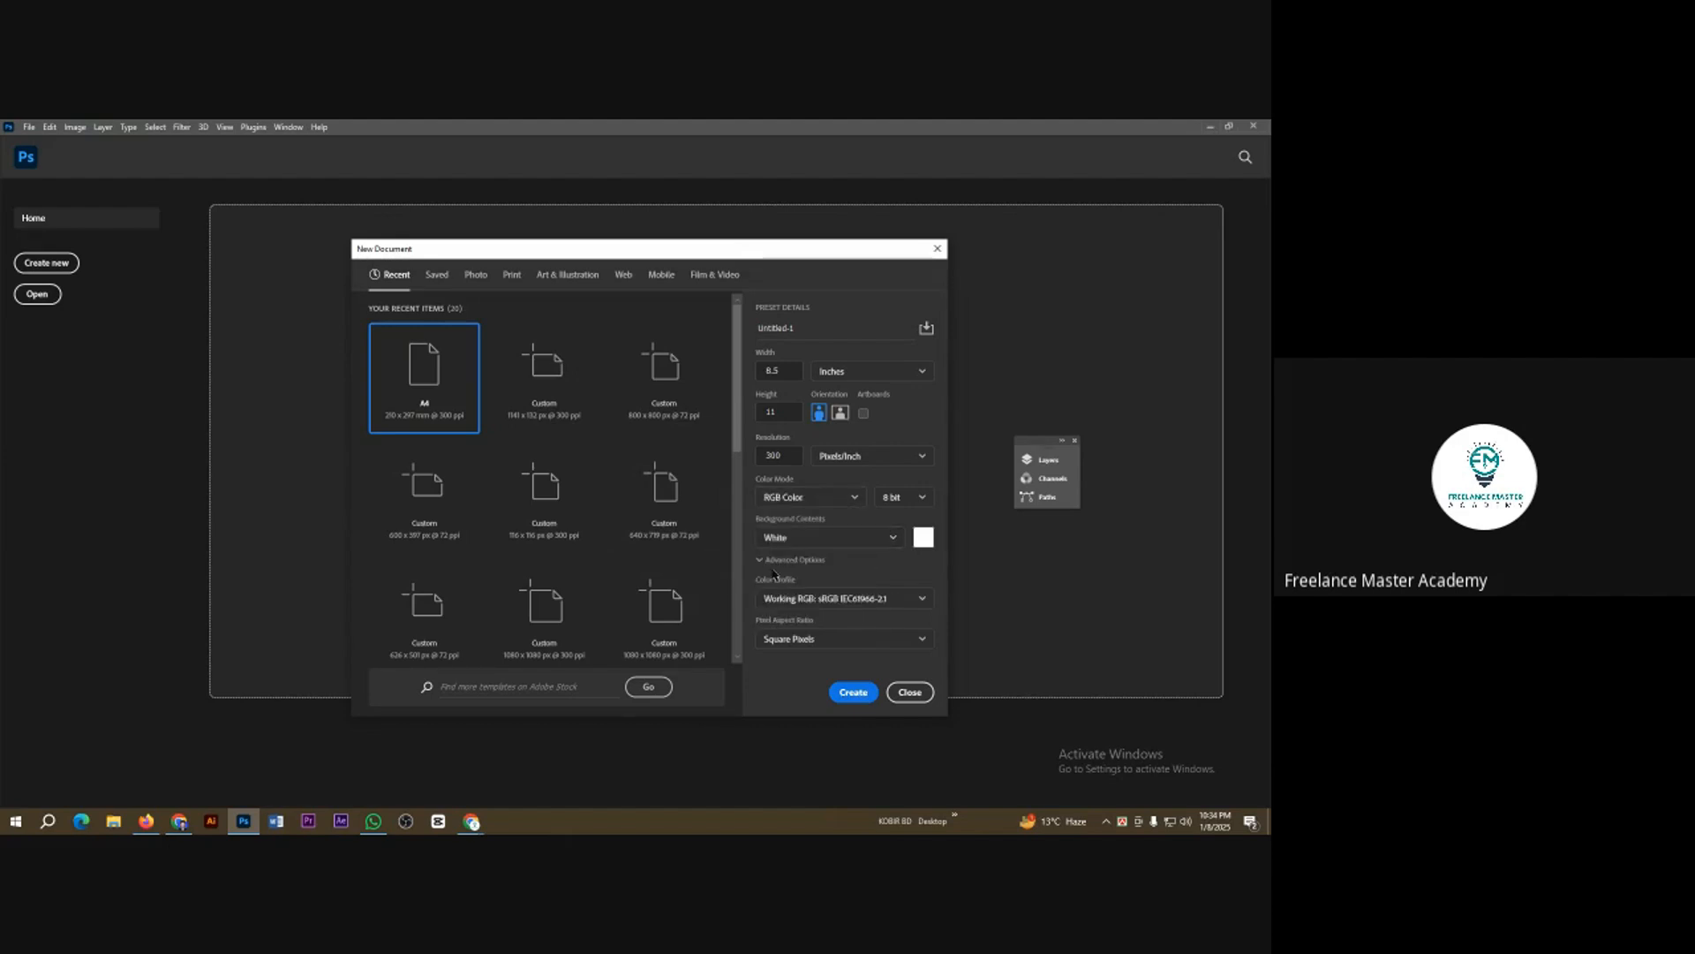
pyautogui.moveTo(789, 456); pyautogui.dragTo(748, 459)
pyautogui.click(910, 693)
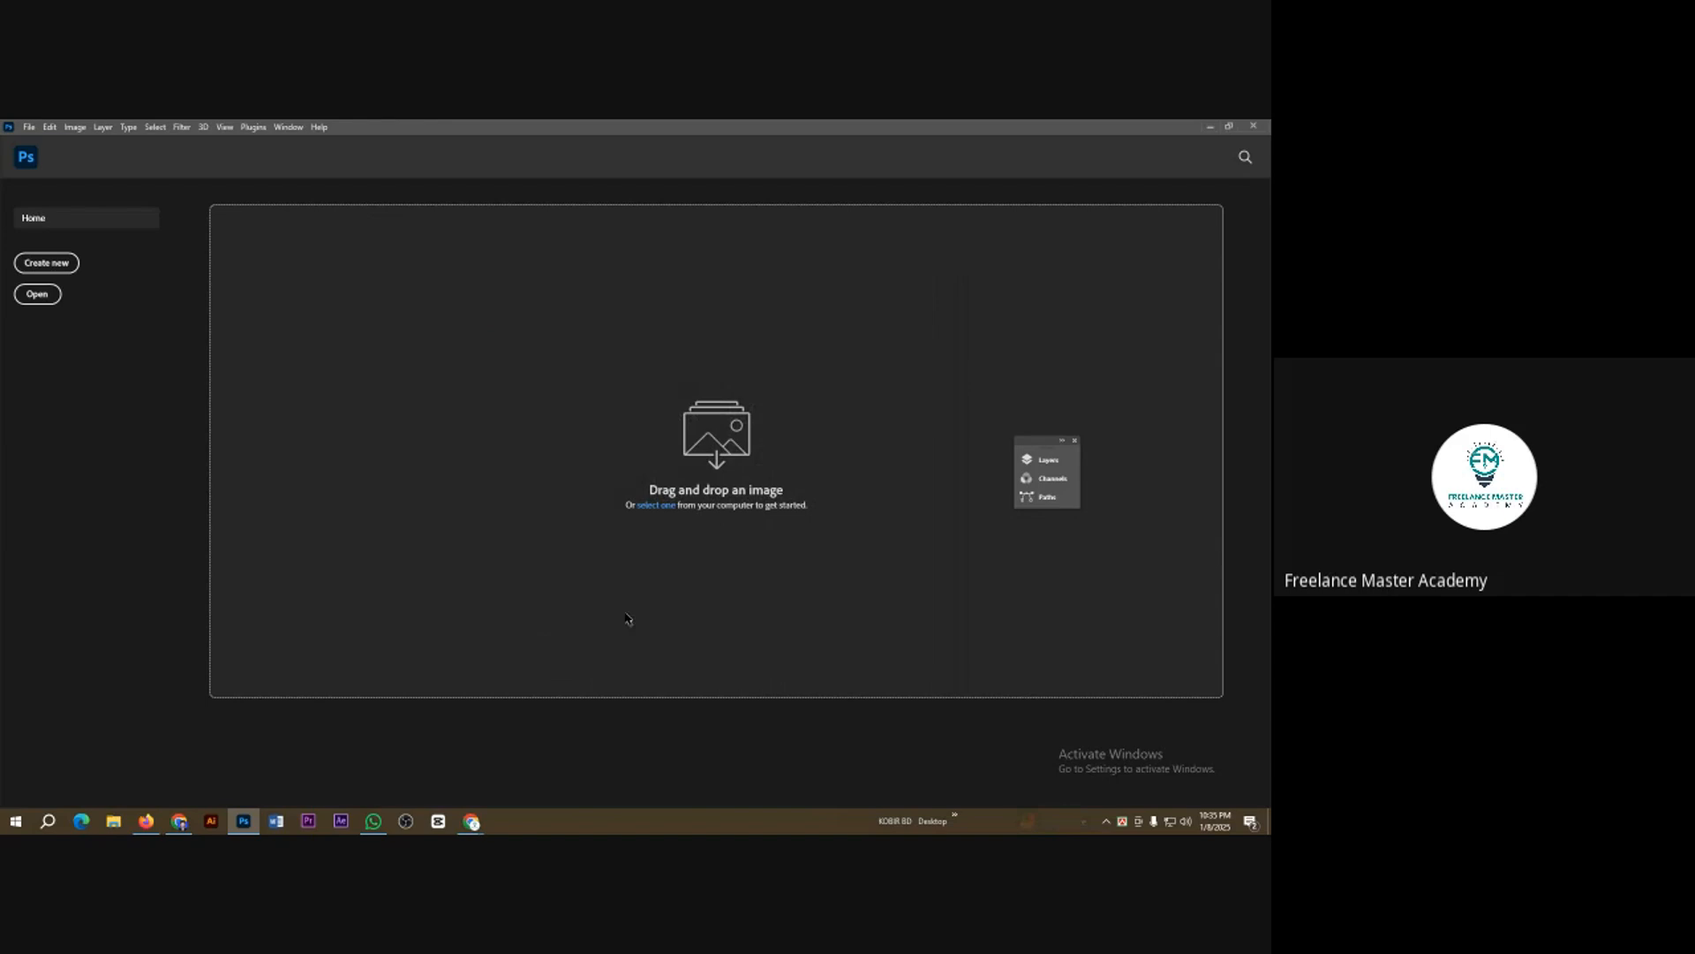
pyautogui.click(179, 821)
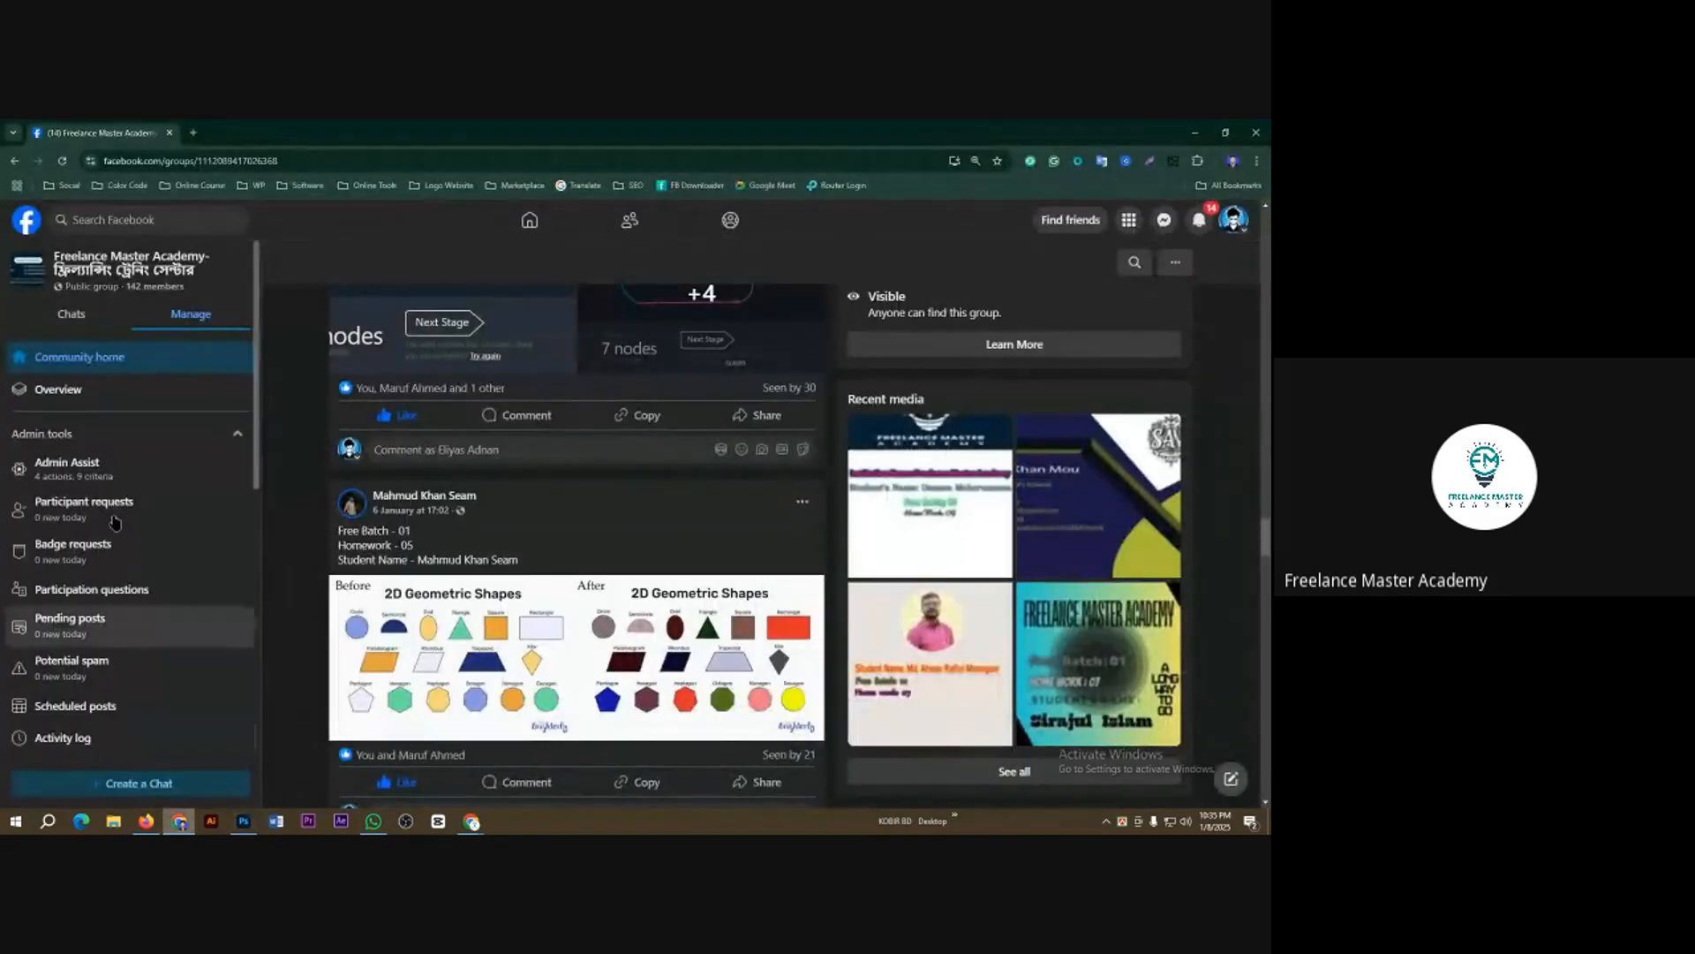
pyautogui.click(194, 133)
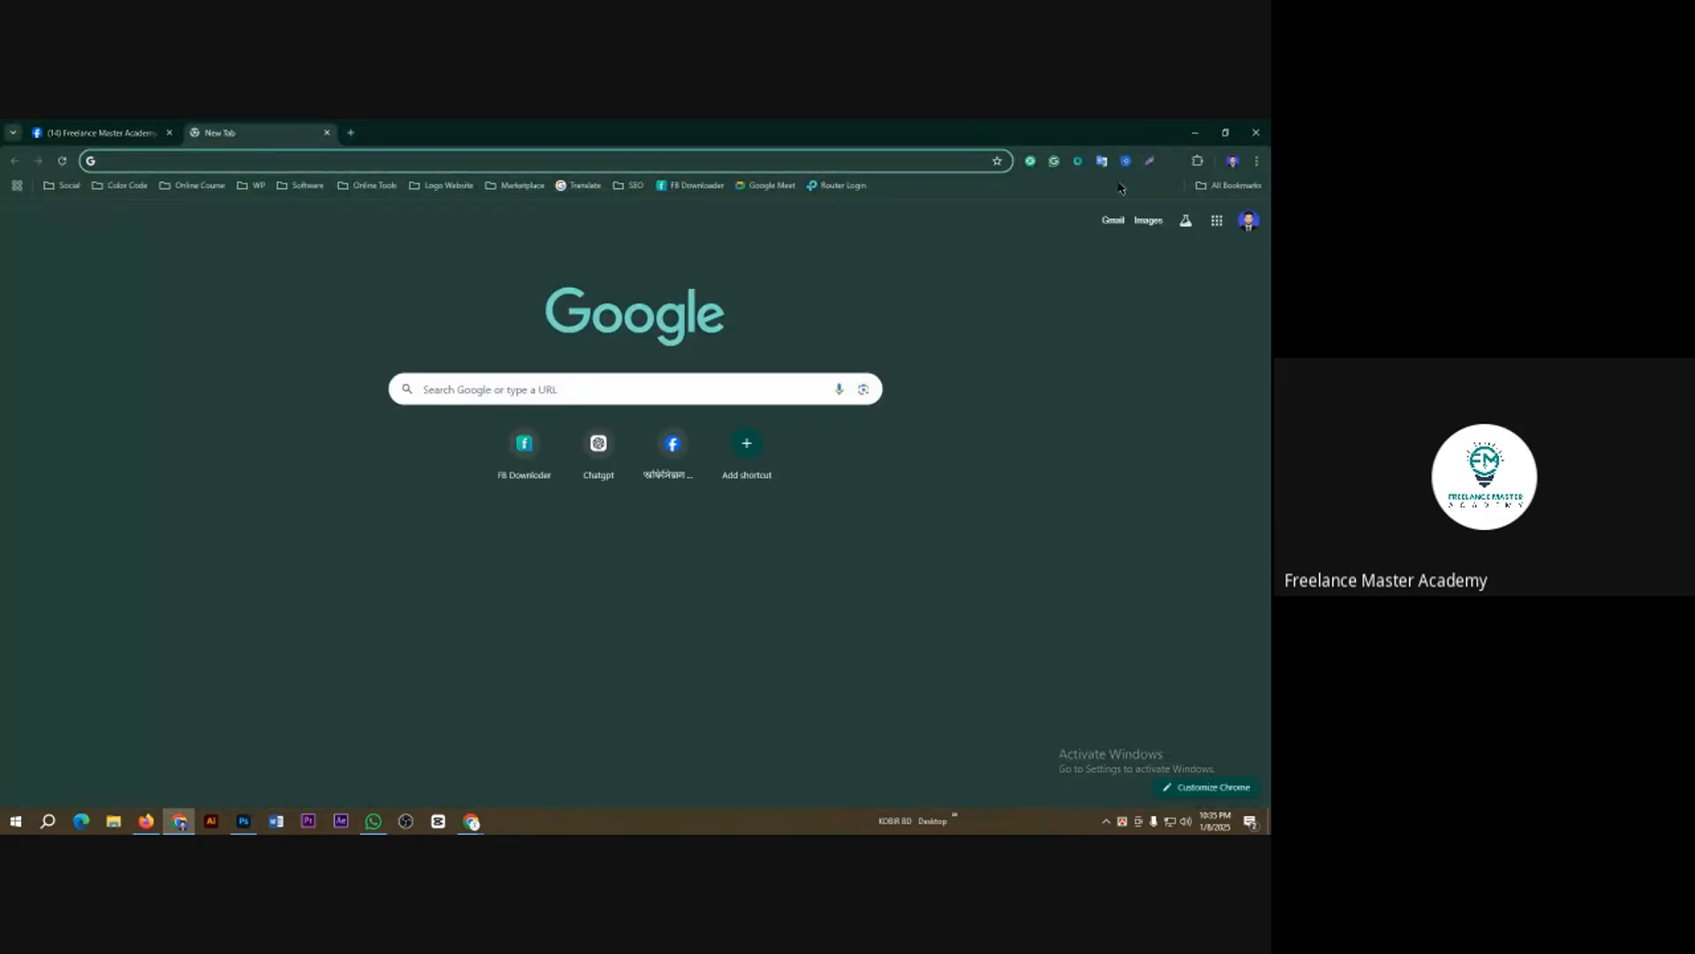
pyautogui.hotkey('alt', 'Tab')
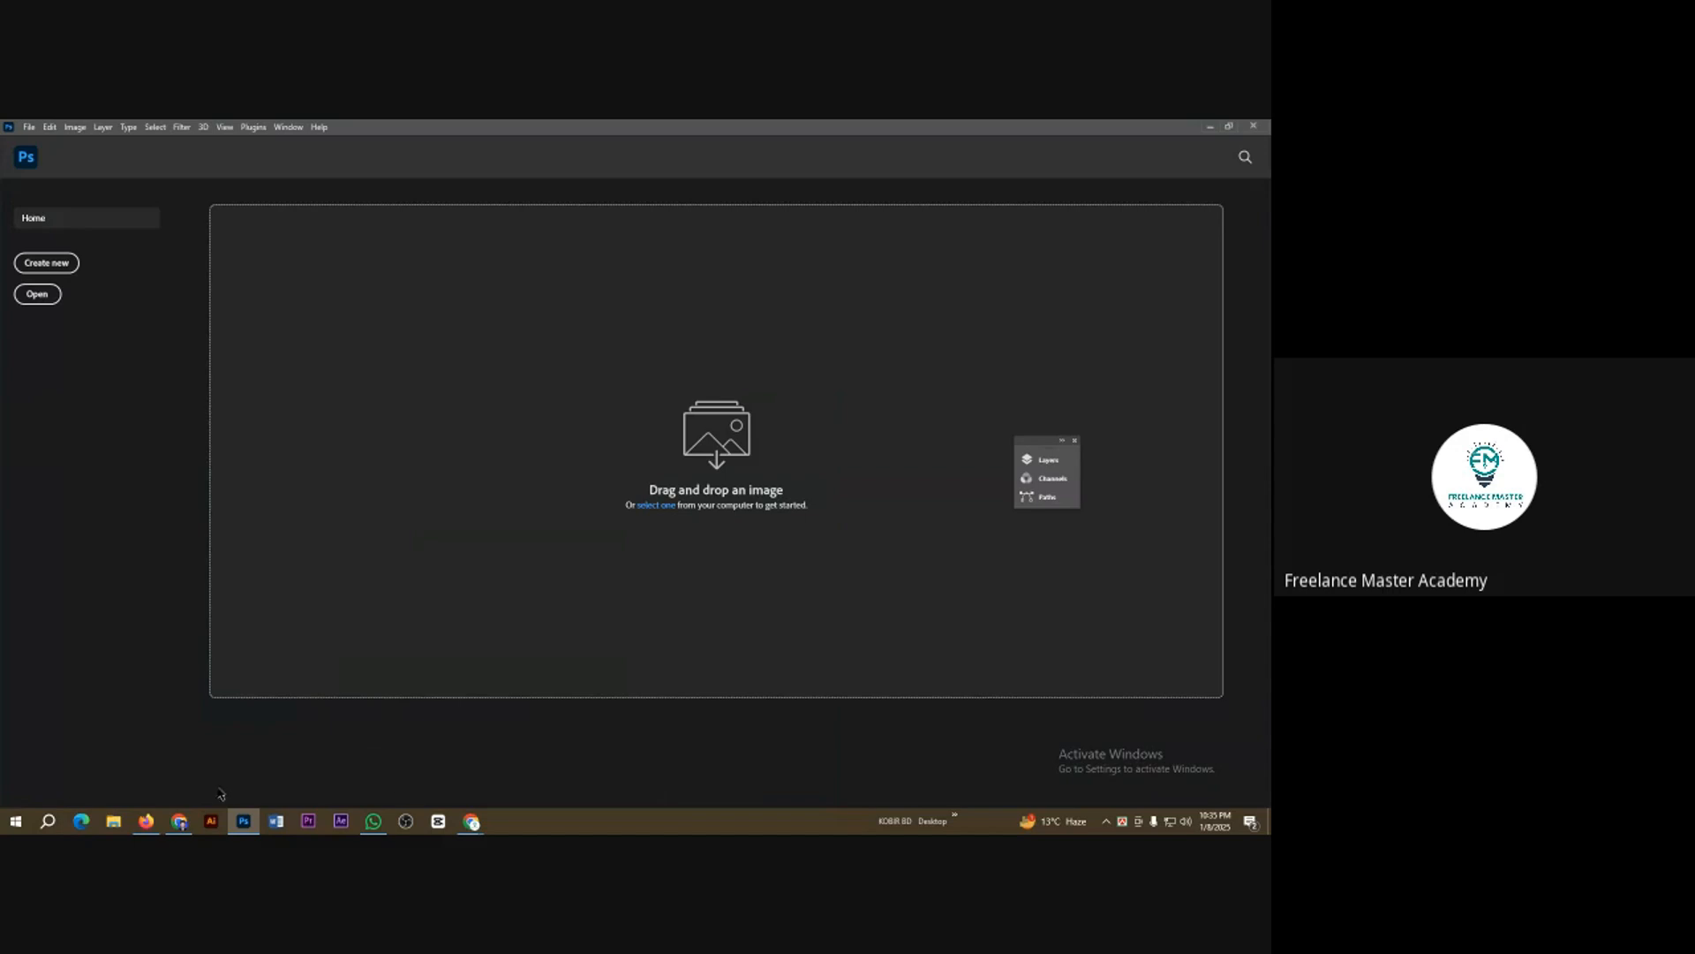
# Step: Switch to the Chrome browser and search Google for "social media post size" in a new tab
pyautogui.moveTo(468, 820)
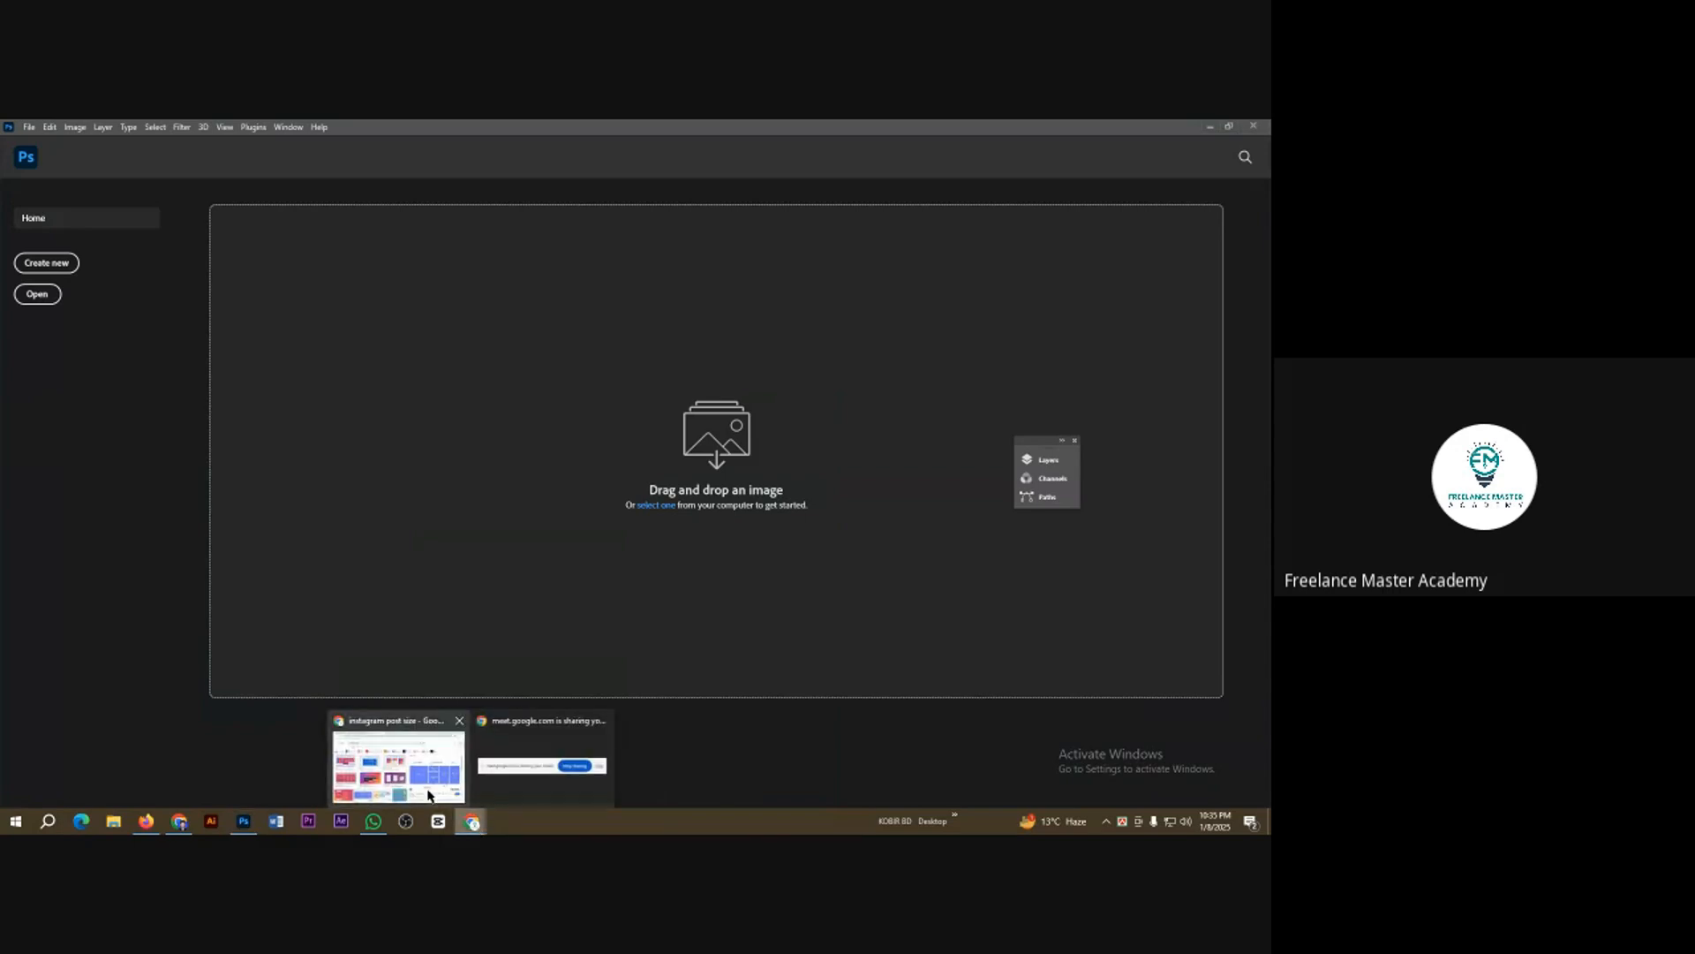
pyautogui.click(432, 797)
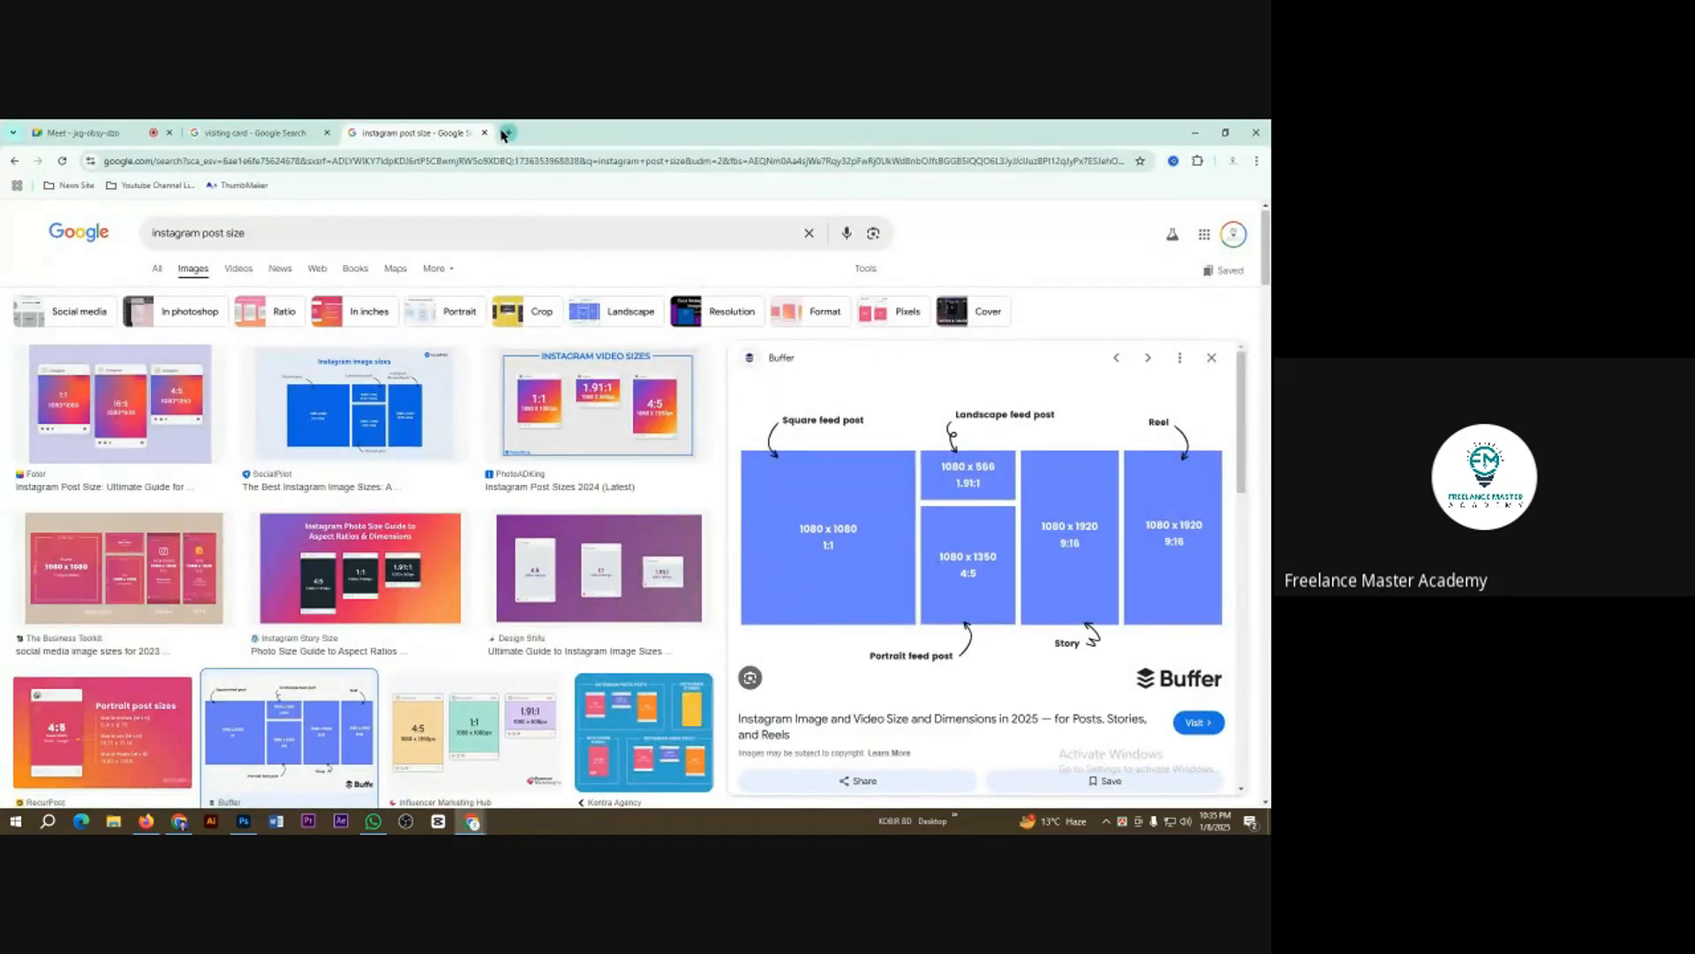
pyautogui.hotkey('ctrl', 't')
pyautogui.click(182, 163)
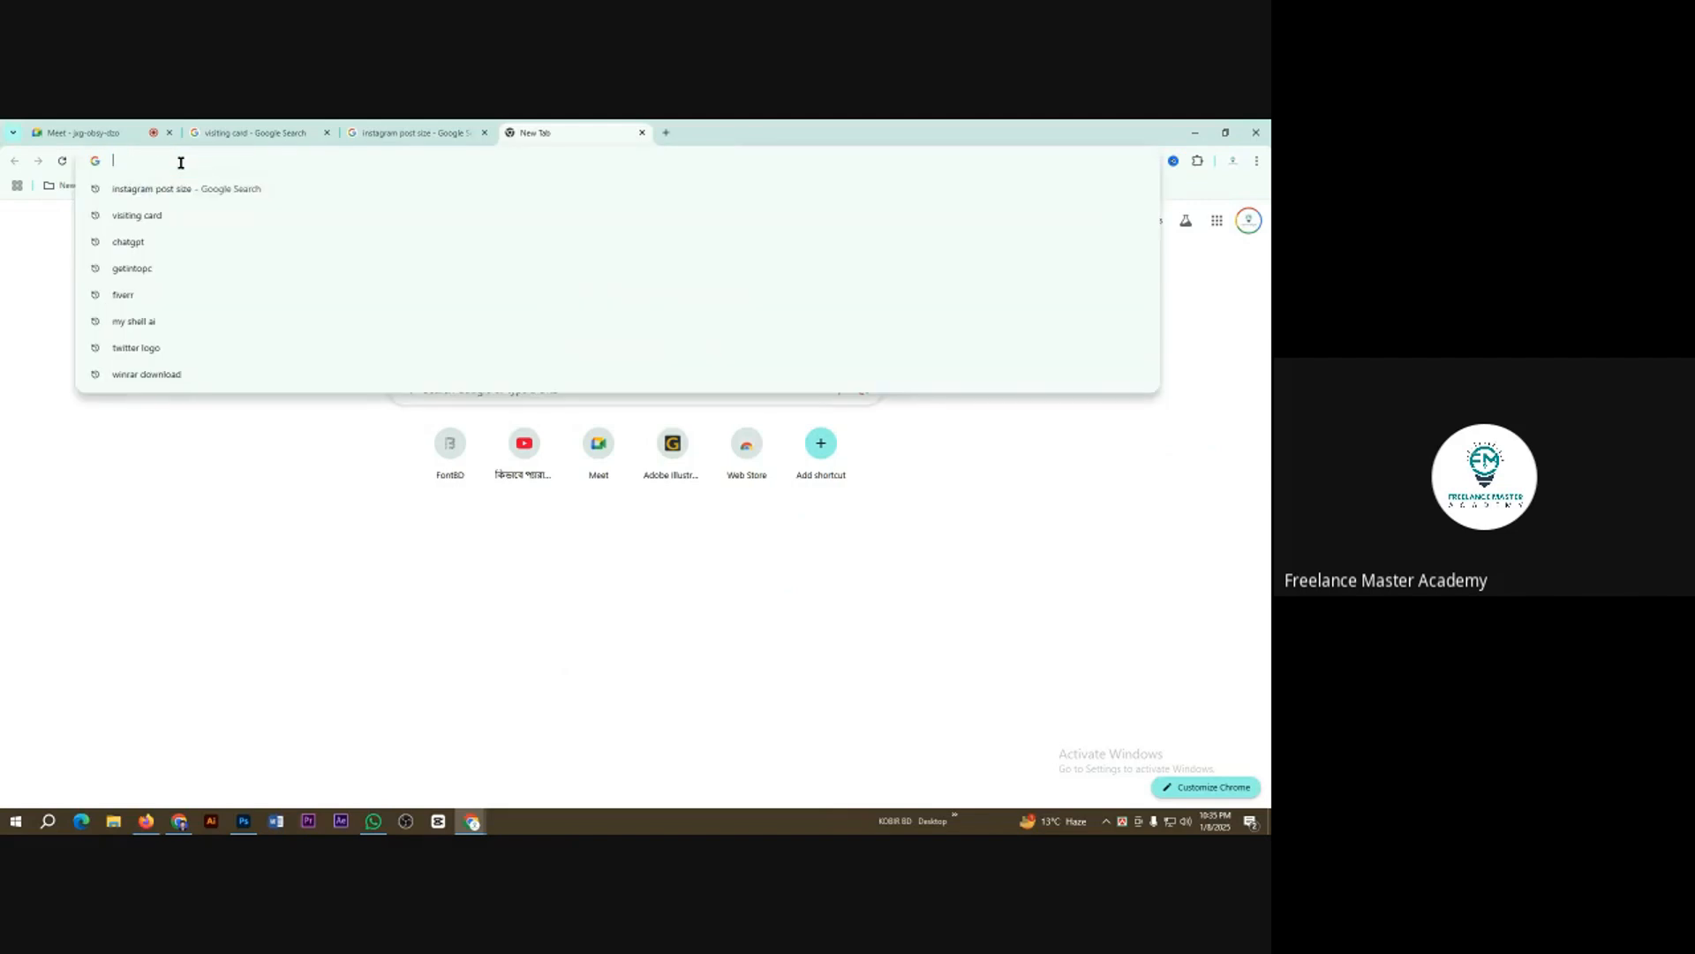
pyautogui.click(328, 574)
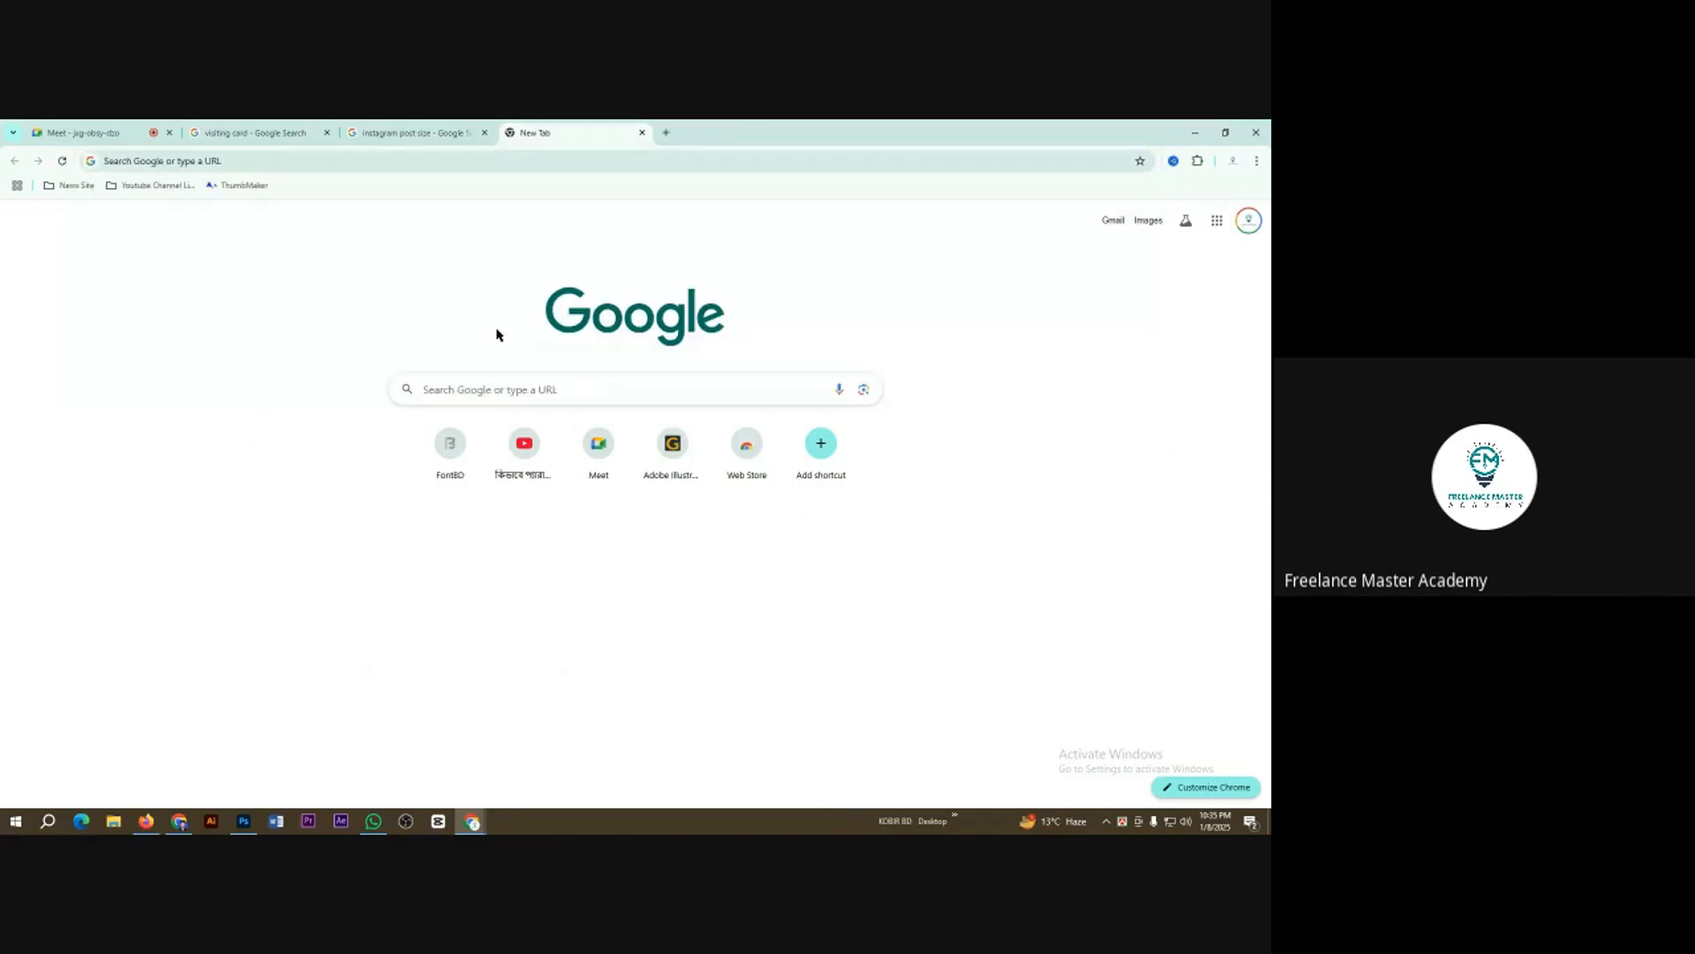
pyautogui.click(486, 395)
pyautogui.click(282, 429)
pyautogui.click(442, 399)
pyautogui.click(237, 436)
pyautogui.click(553, 387)
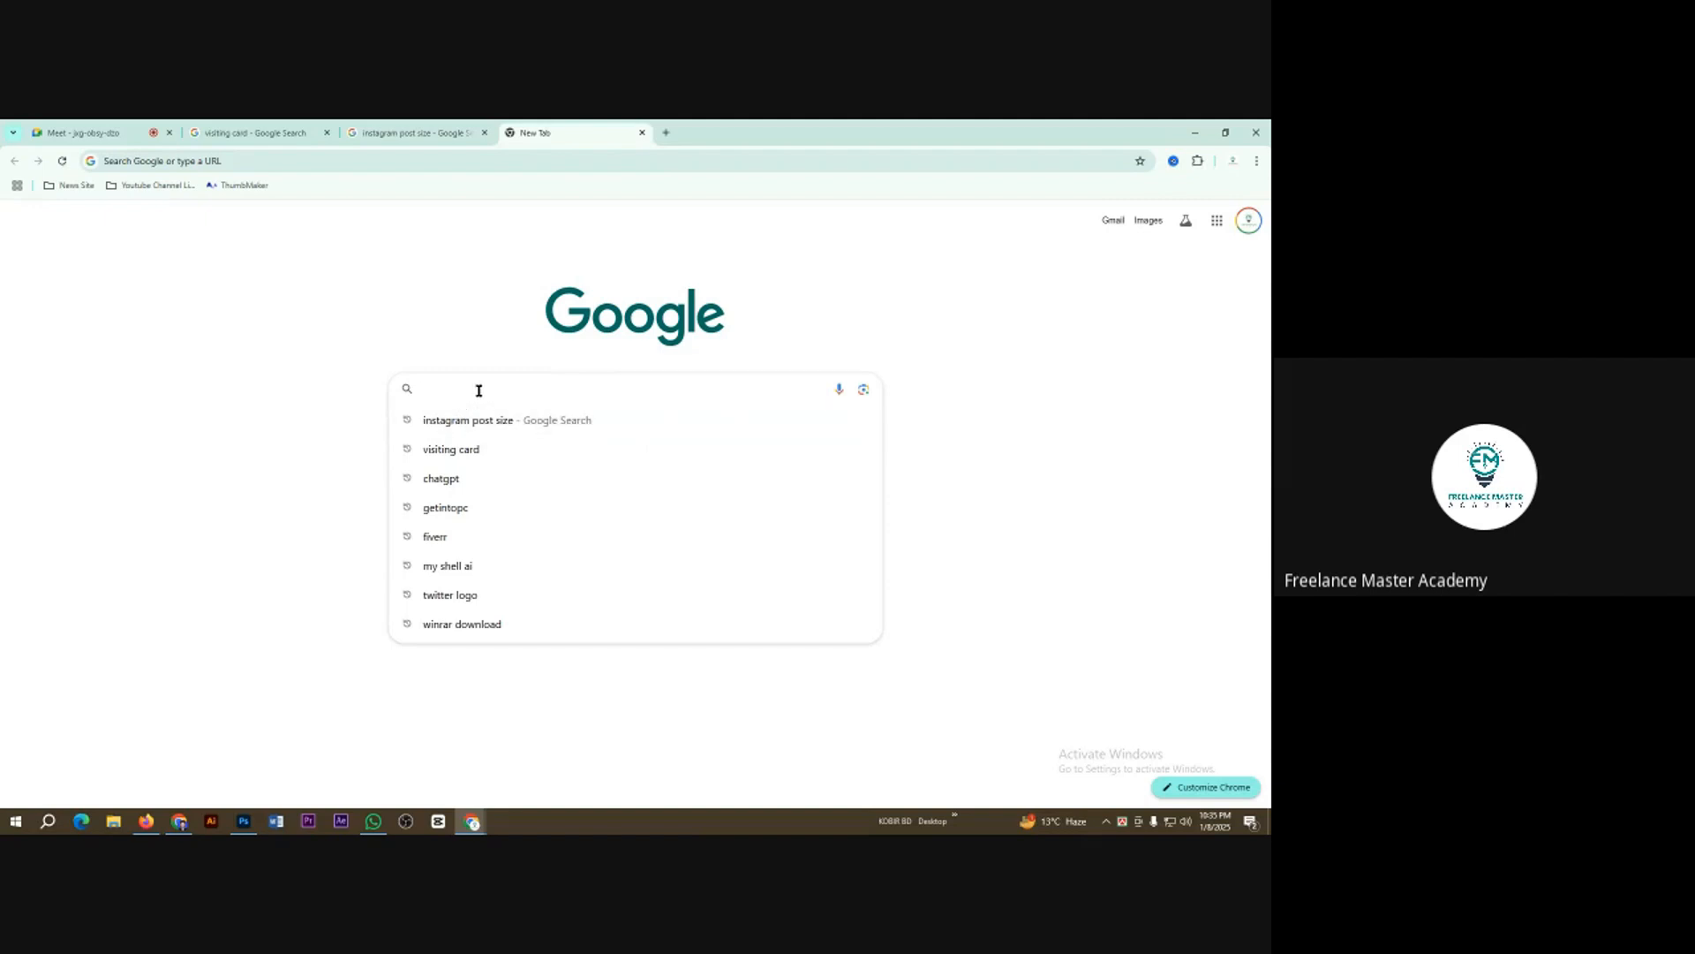
pyautogui.write('SOCIAL')
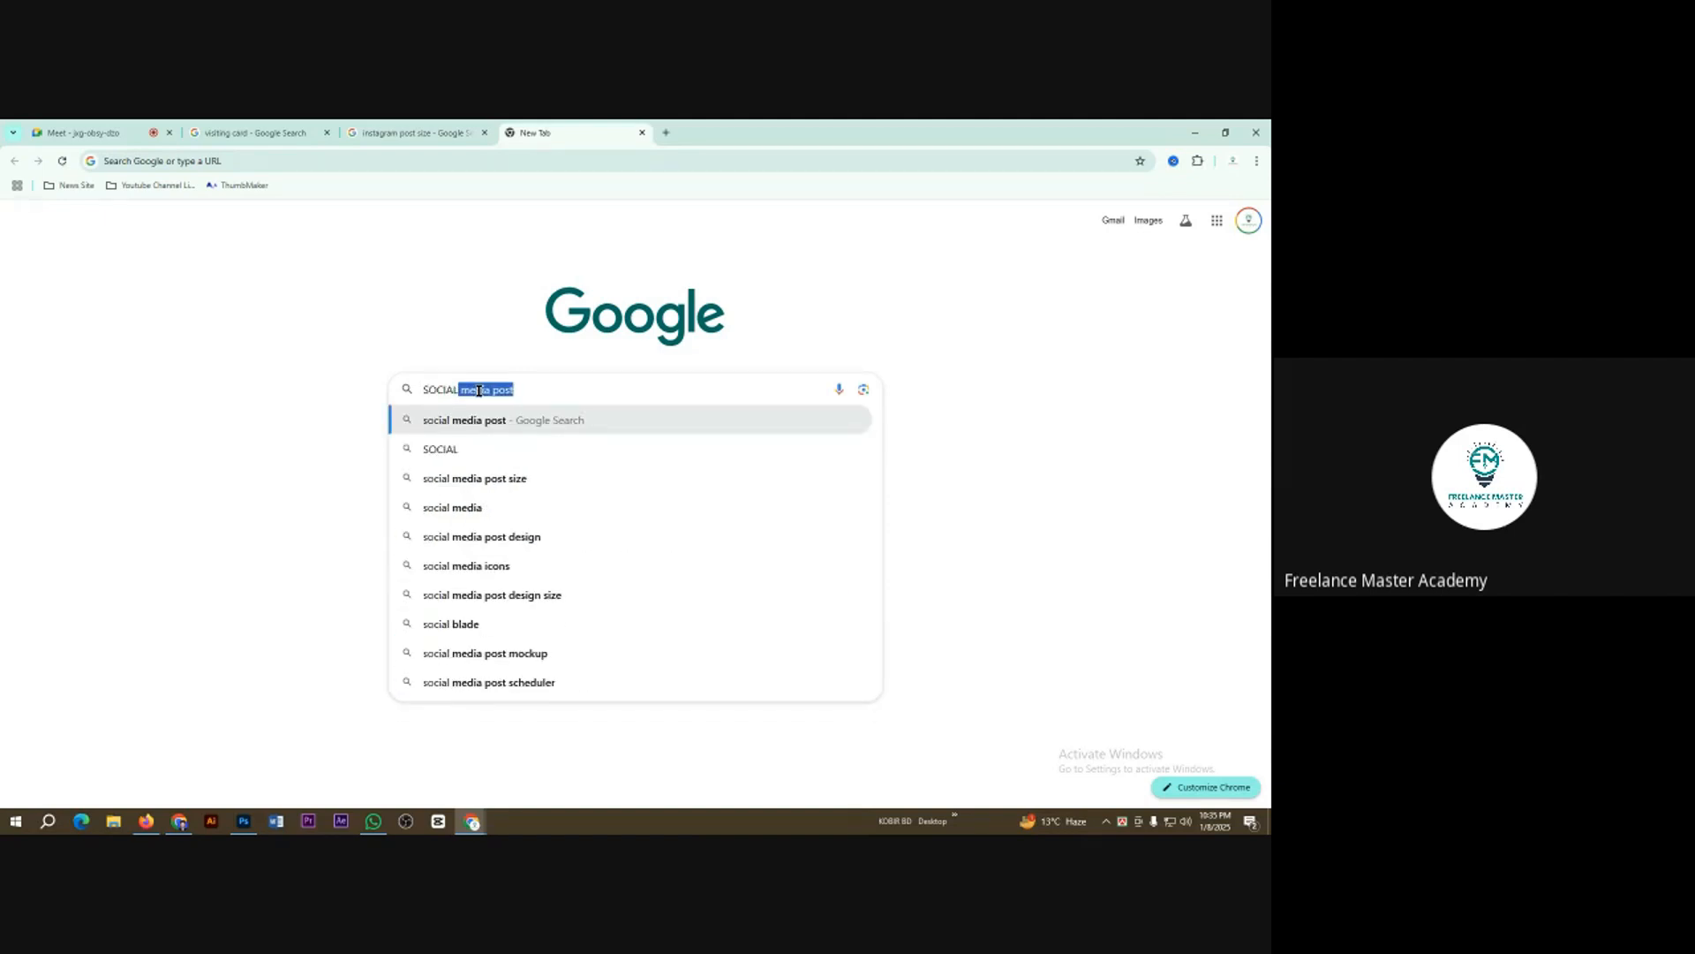
pyautogui.press('Right')
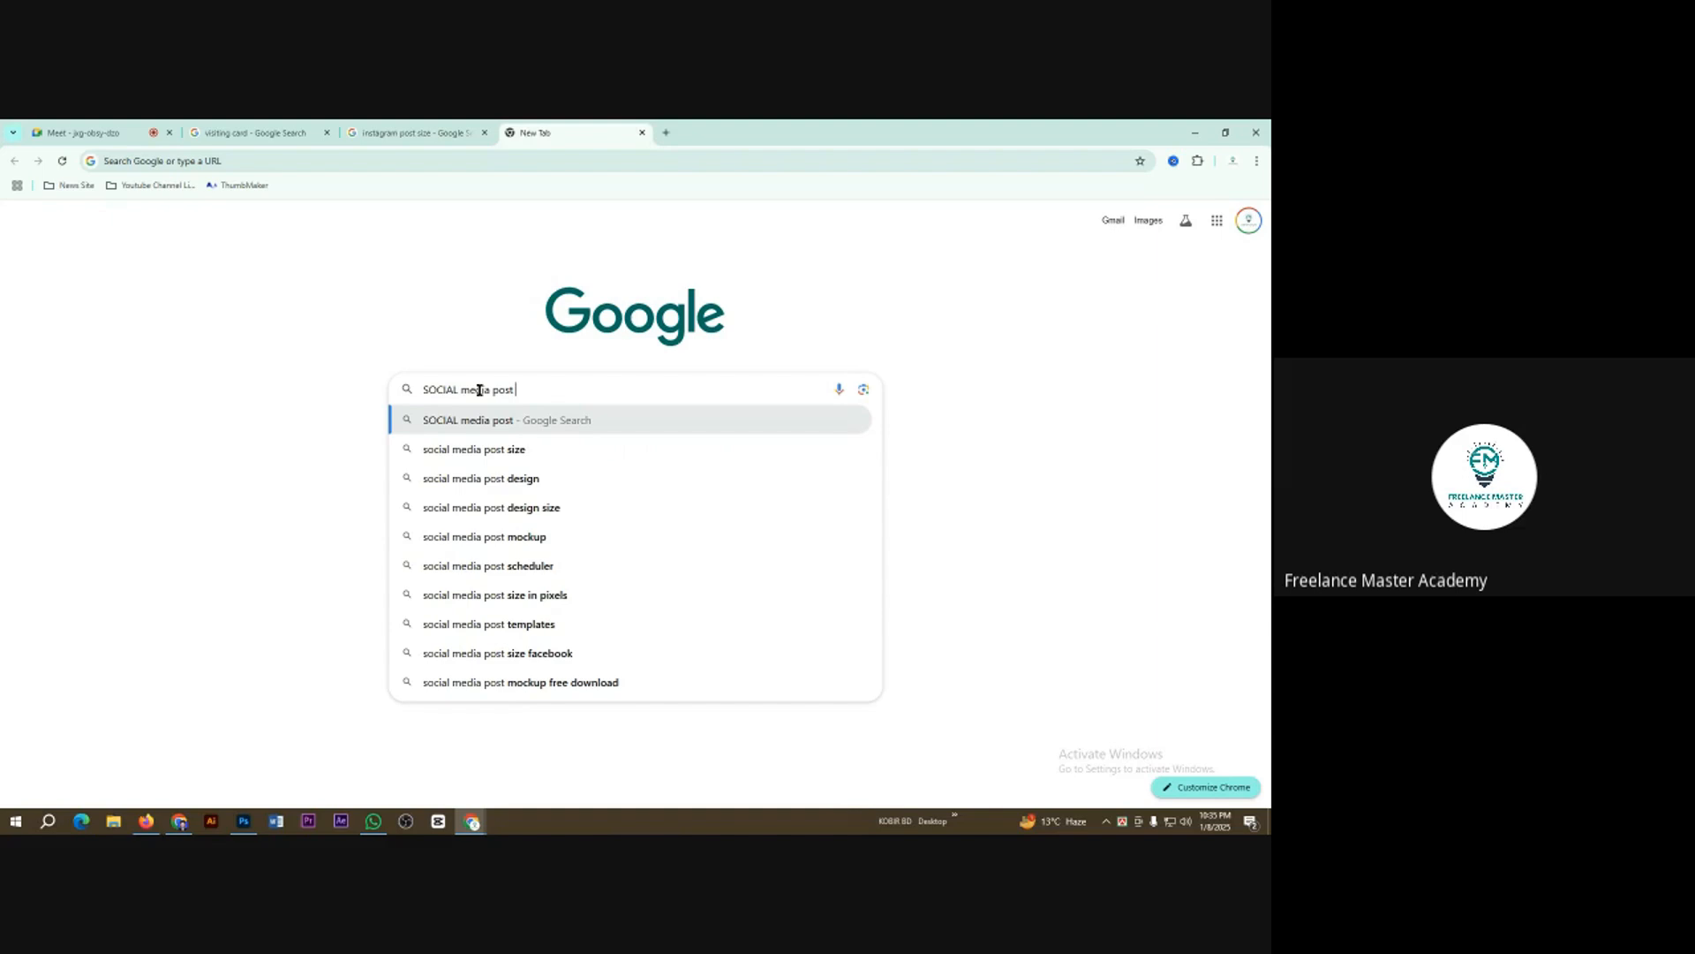
pyautogui.click(473, 449)
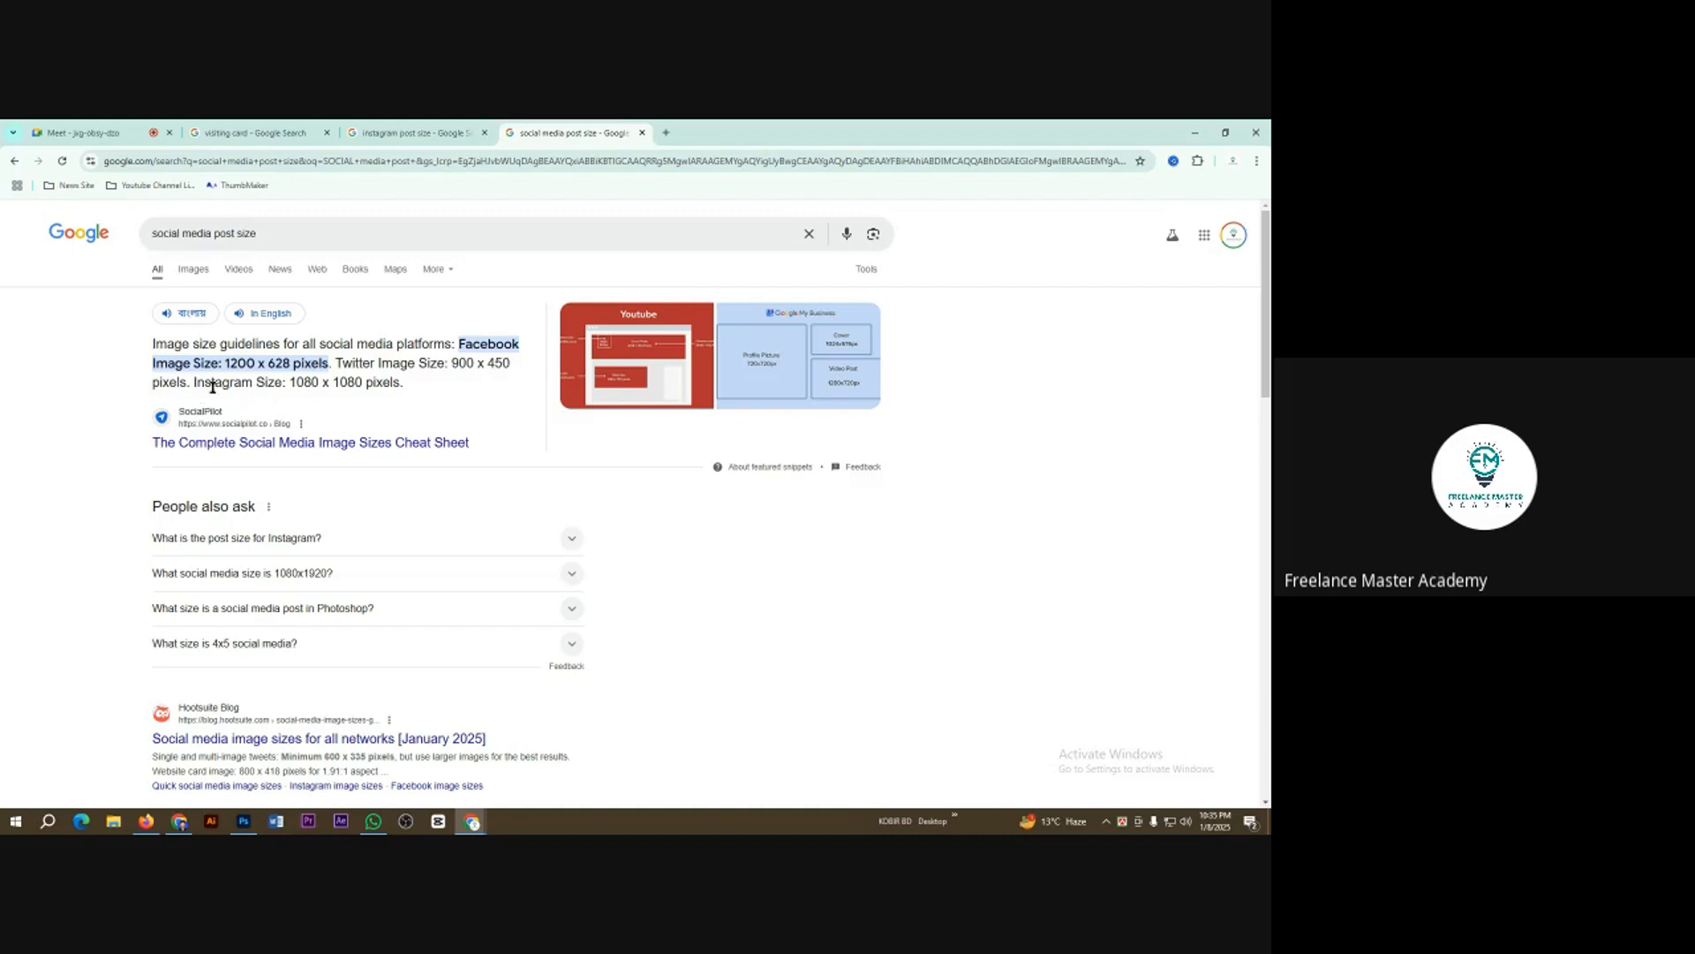
# Step: Examine the recommended Facebook, Twitter and Instagram image sizes in the featured search result
pyautogui.moveTo(294, 381); pyautogui.dragTo(363, 381)
pyautogui.click(434, 394)
pyautogui.moveTo(151, 342); pyautogui.dragTo(446, 398)
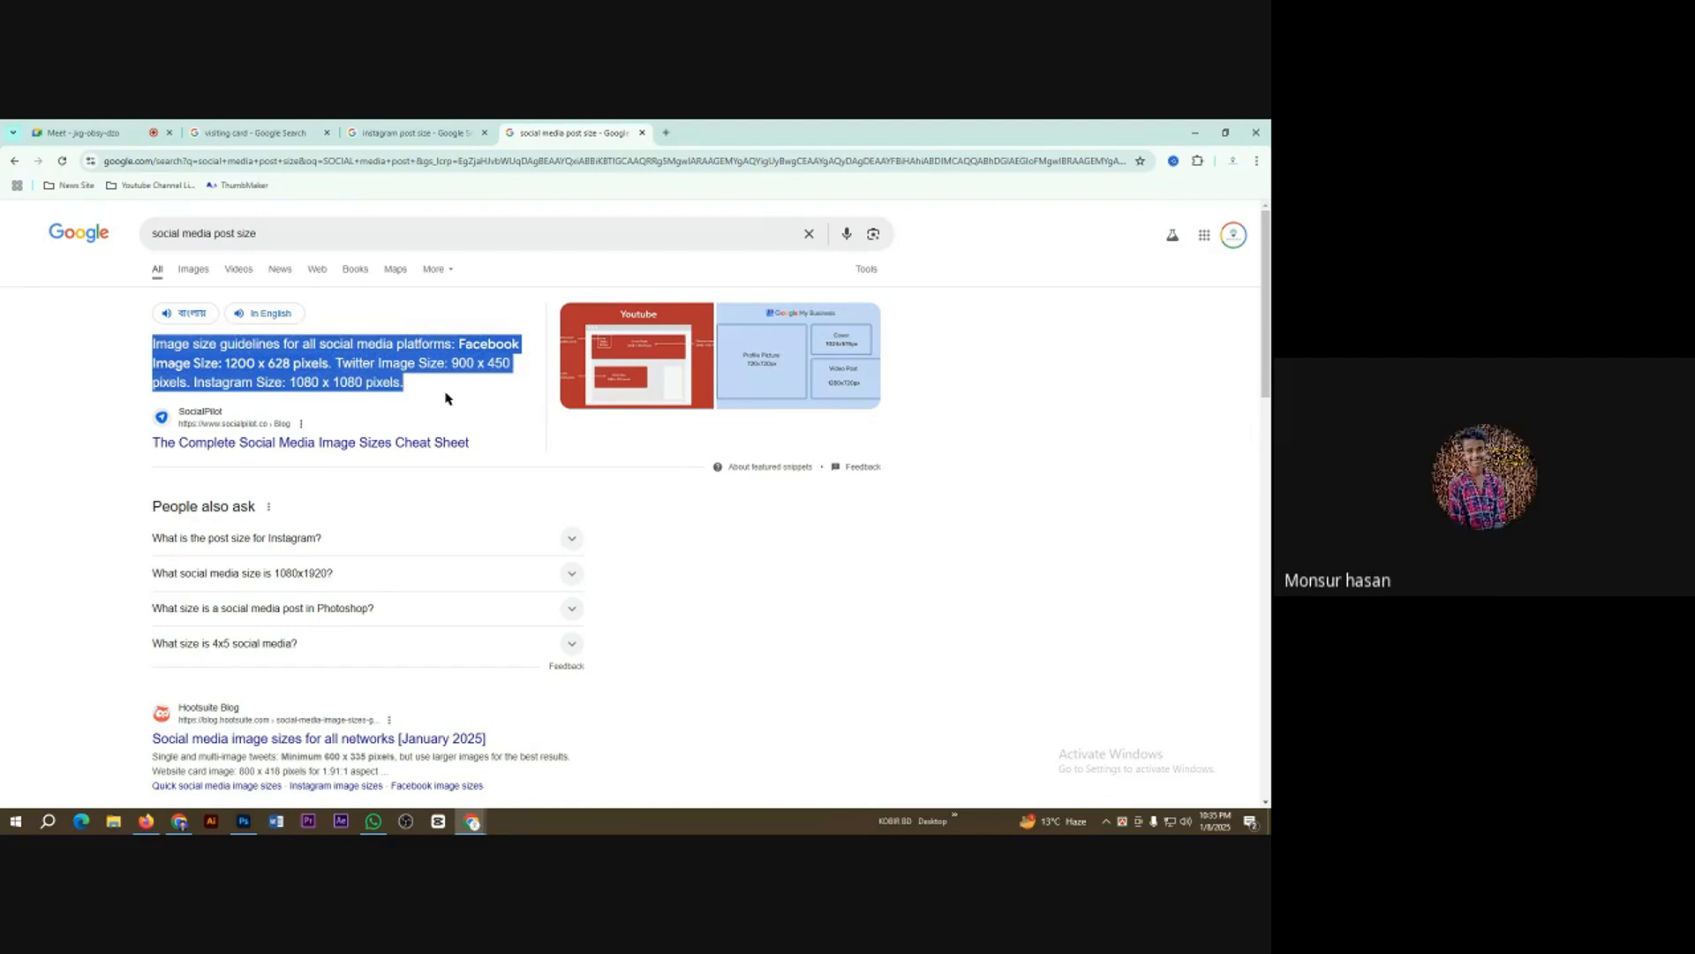
pyautogui.click(446, 393)
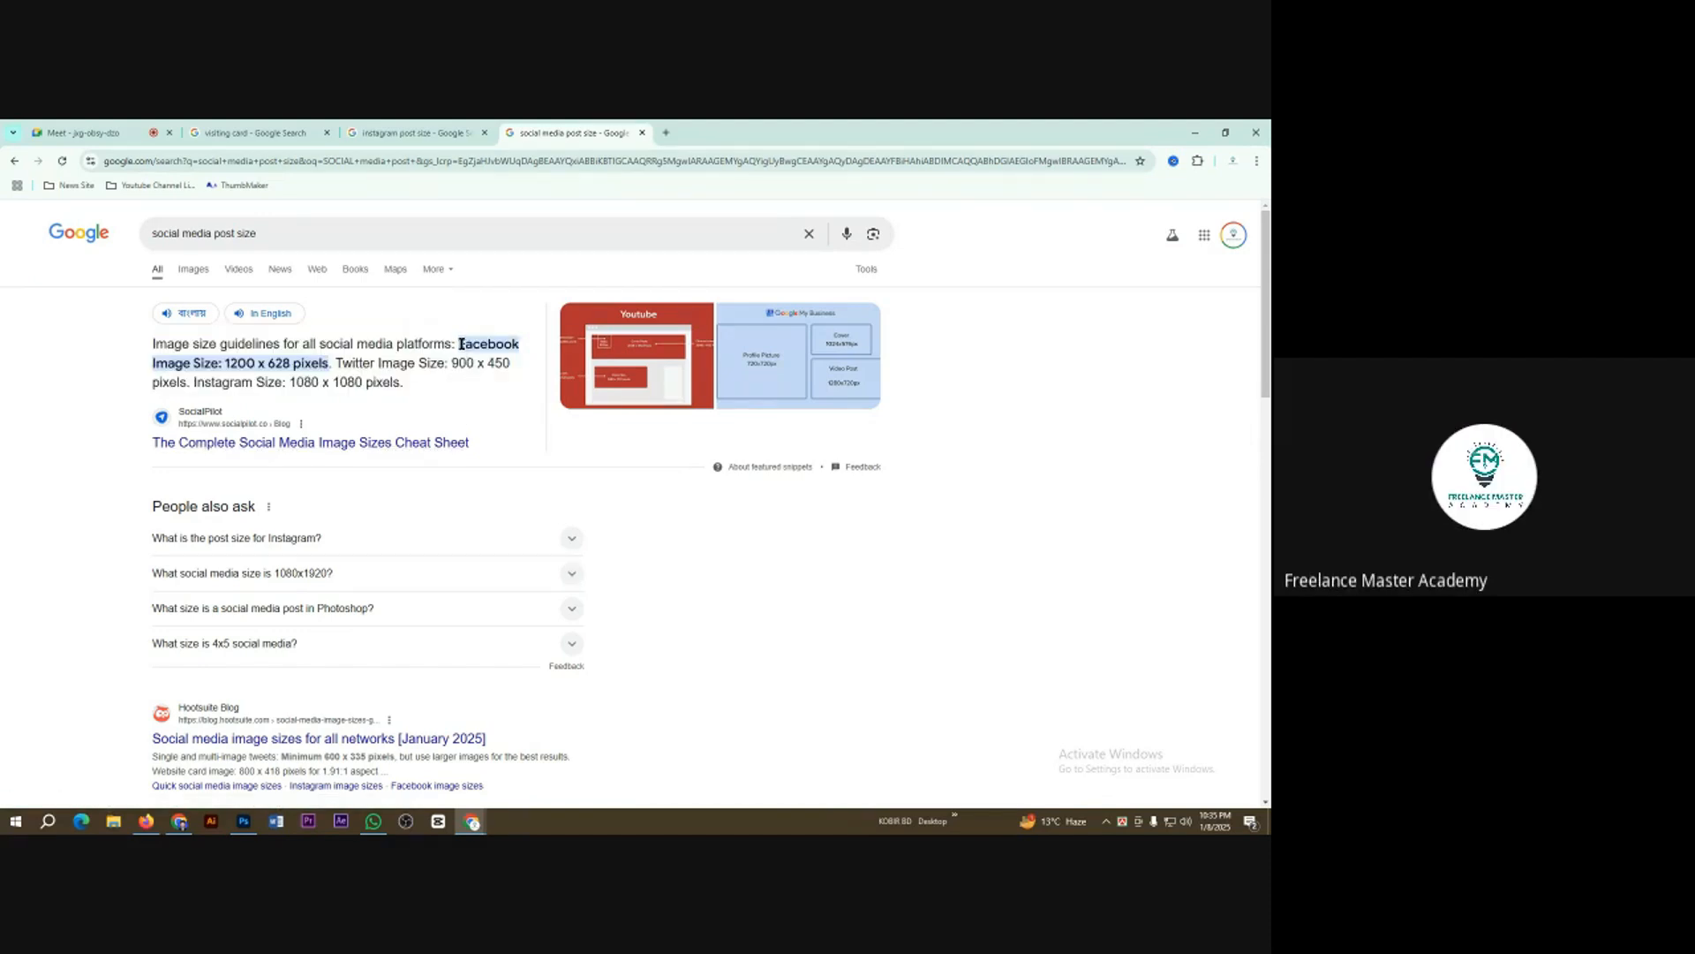
pyautogui.moveTo(461, 343); pyautogui.dragTo(511, 340)
pyautogui.moveTo(227, 362); pyautogui.dragTo(269, 362)
pyautogui.moveTo(265, 362); pyautogui.dragTo(300, 362)
pyautogui.click(367, 362)
pyautogui.moveTo(452, 362); pyautogui.dragTo(510, 363)
pyautogui.click(488, 363)
pyautogui.moveTo(289, 382); pyautogui.dragTo(360, 382)
pyautogui.click(405, 387)
pyautogui.moveTo(226, 362); pyautogui.dragTo(289, 362)
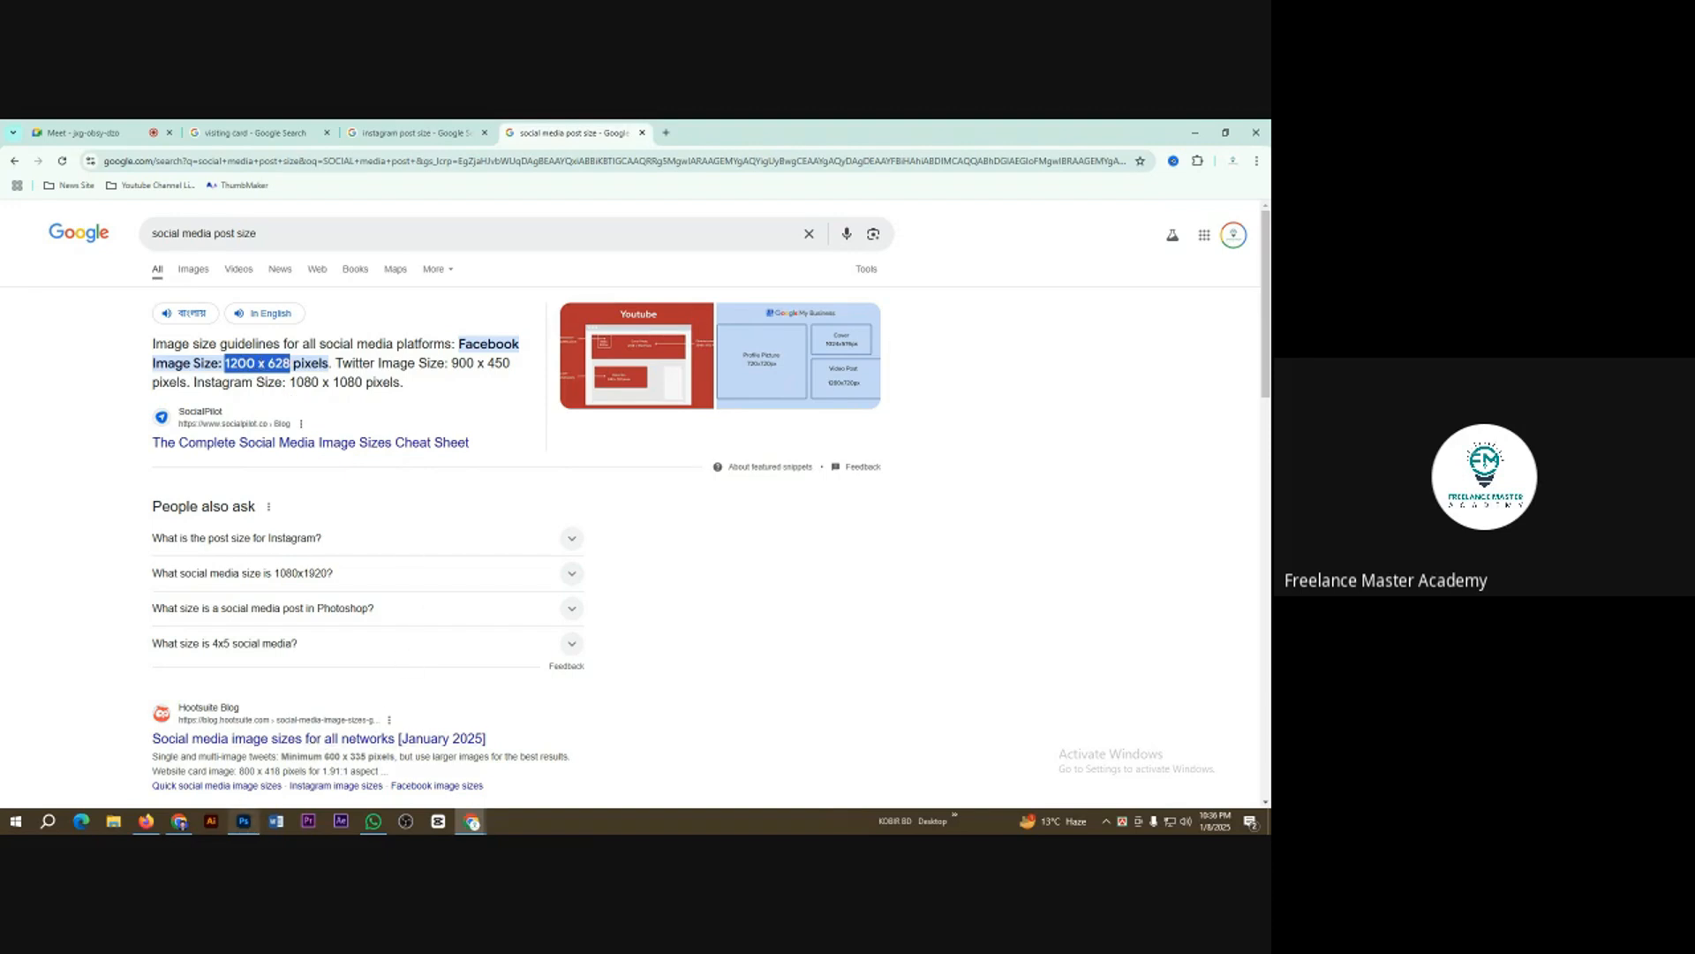
# Step: Switch to Photoshop, start a new document and set its measurement unit to Pixels
pyautogui.click(244, 822)
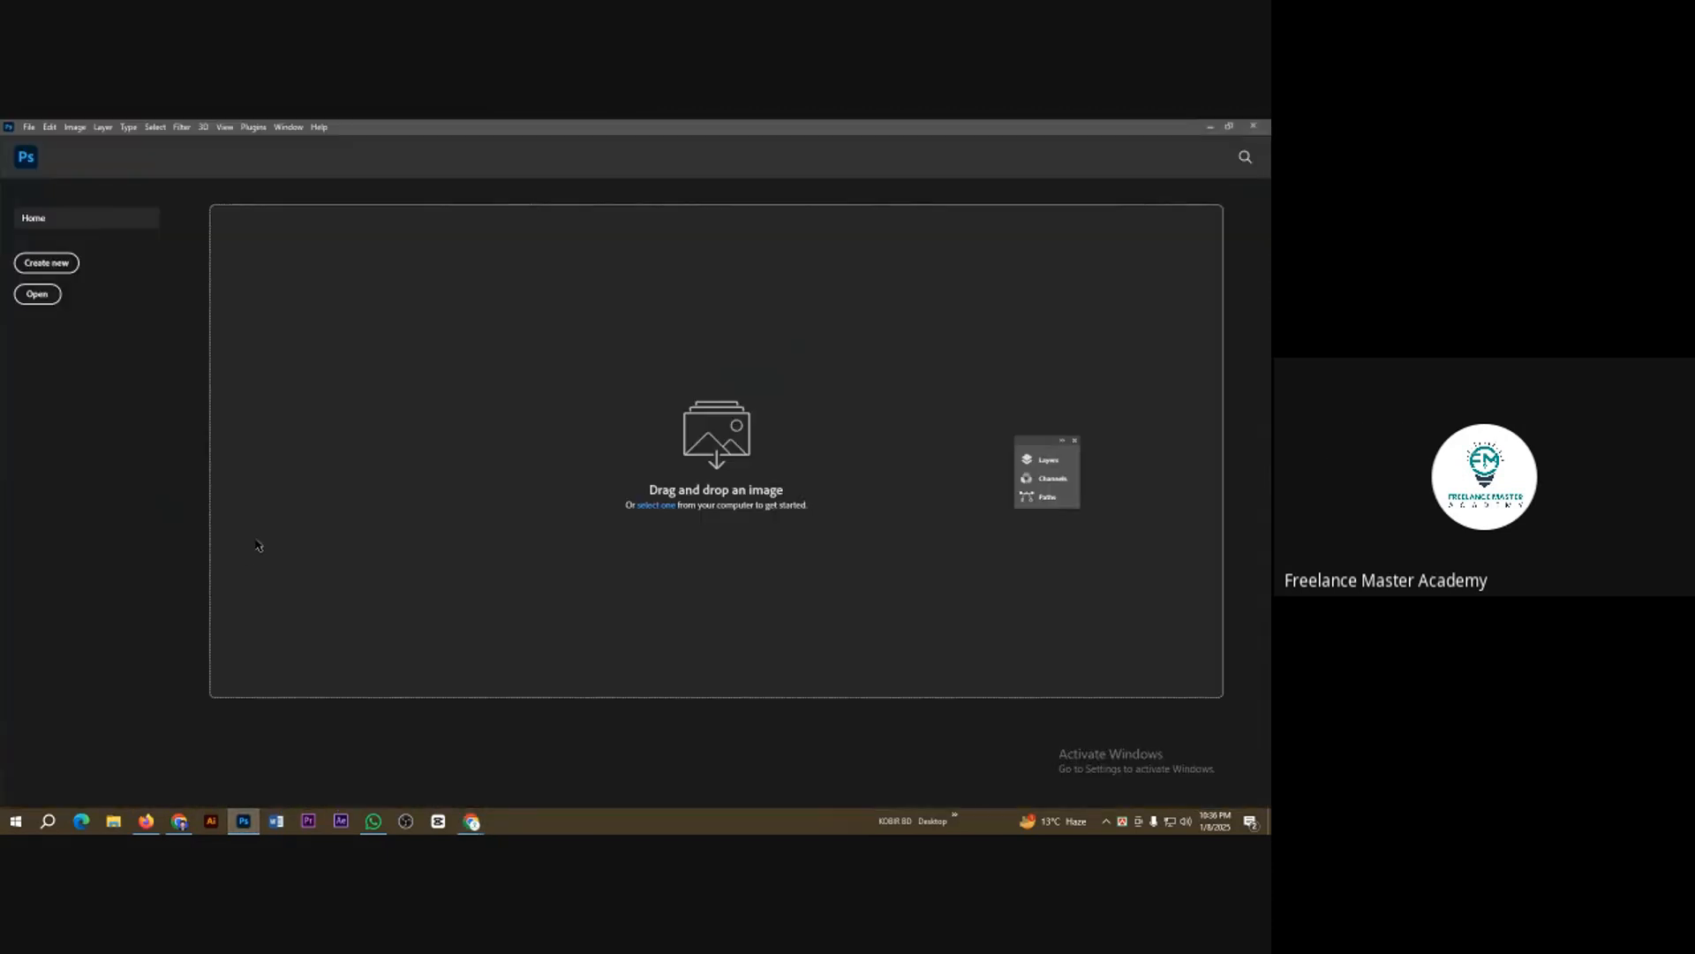
pyautogui.hotkey('ctrl', 'n')
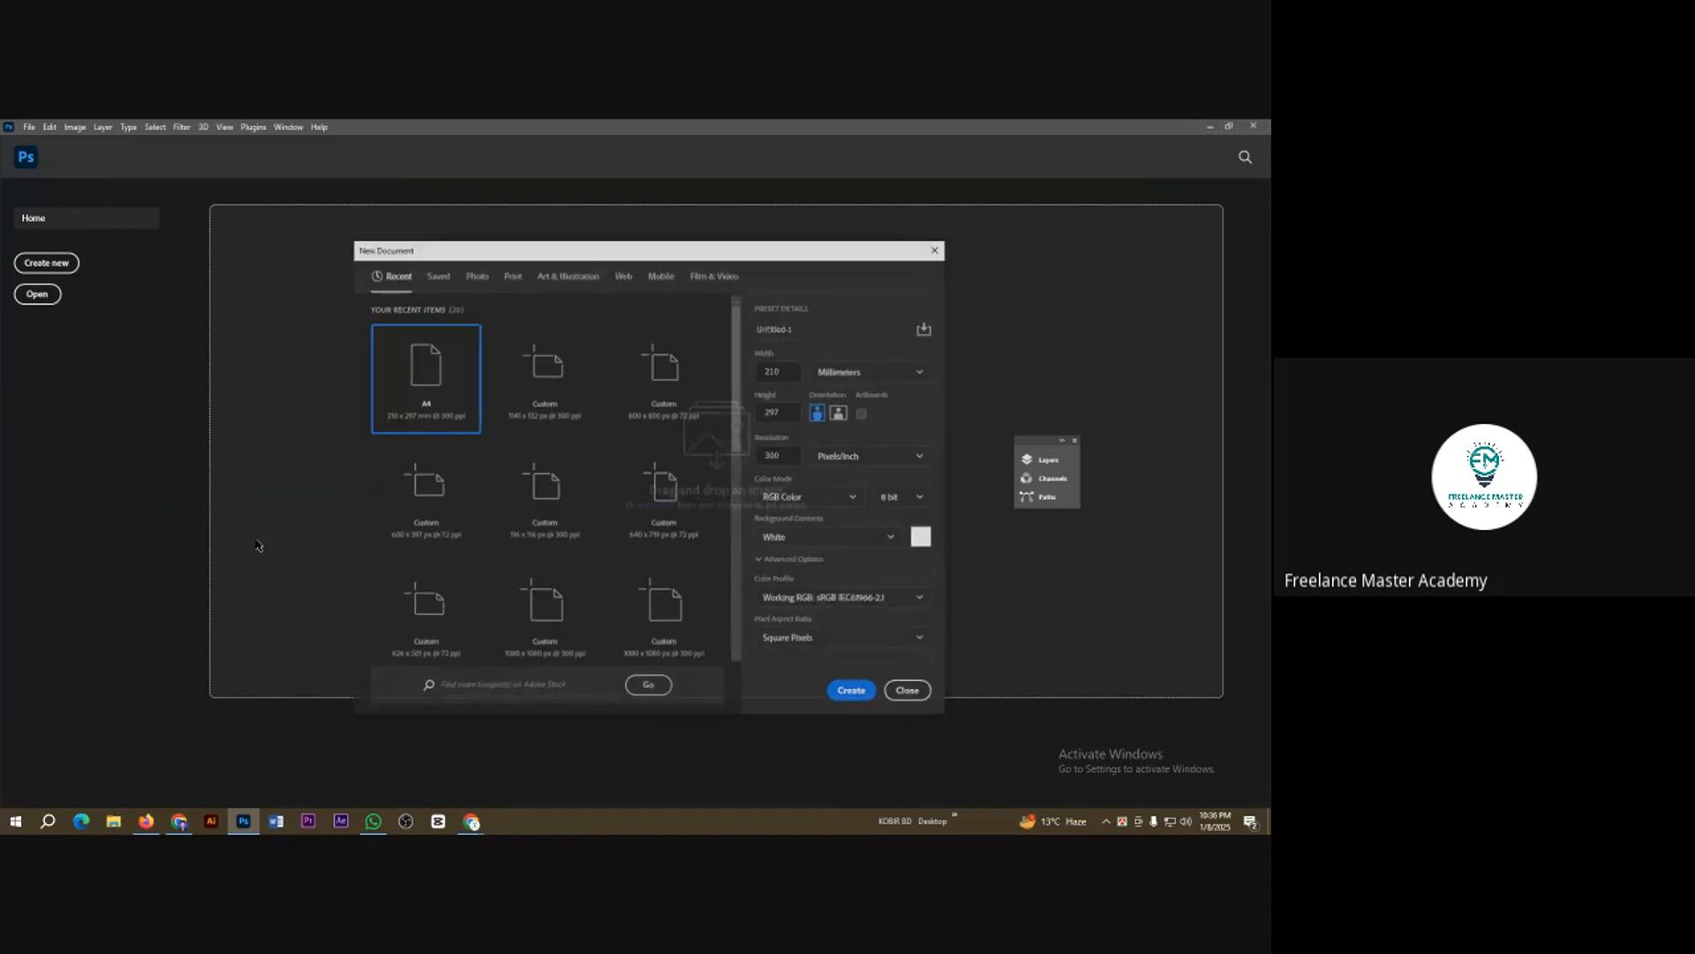
pyautogui.press('Escape')
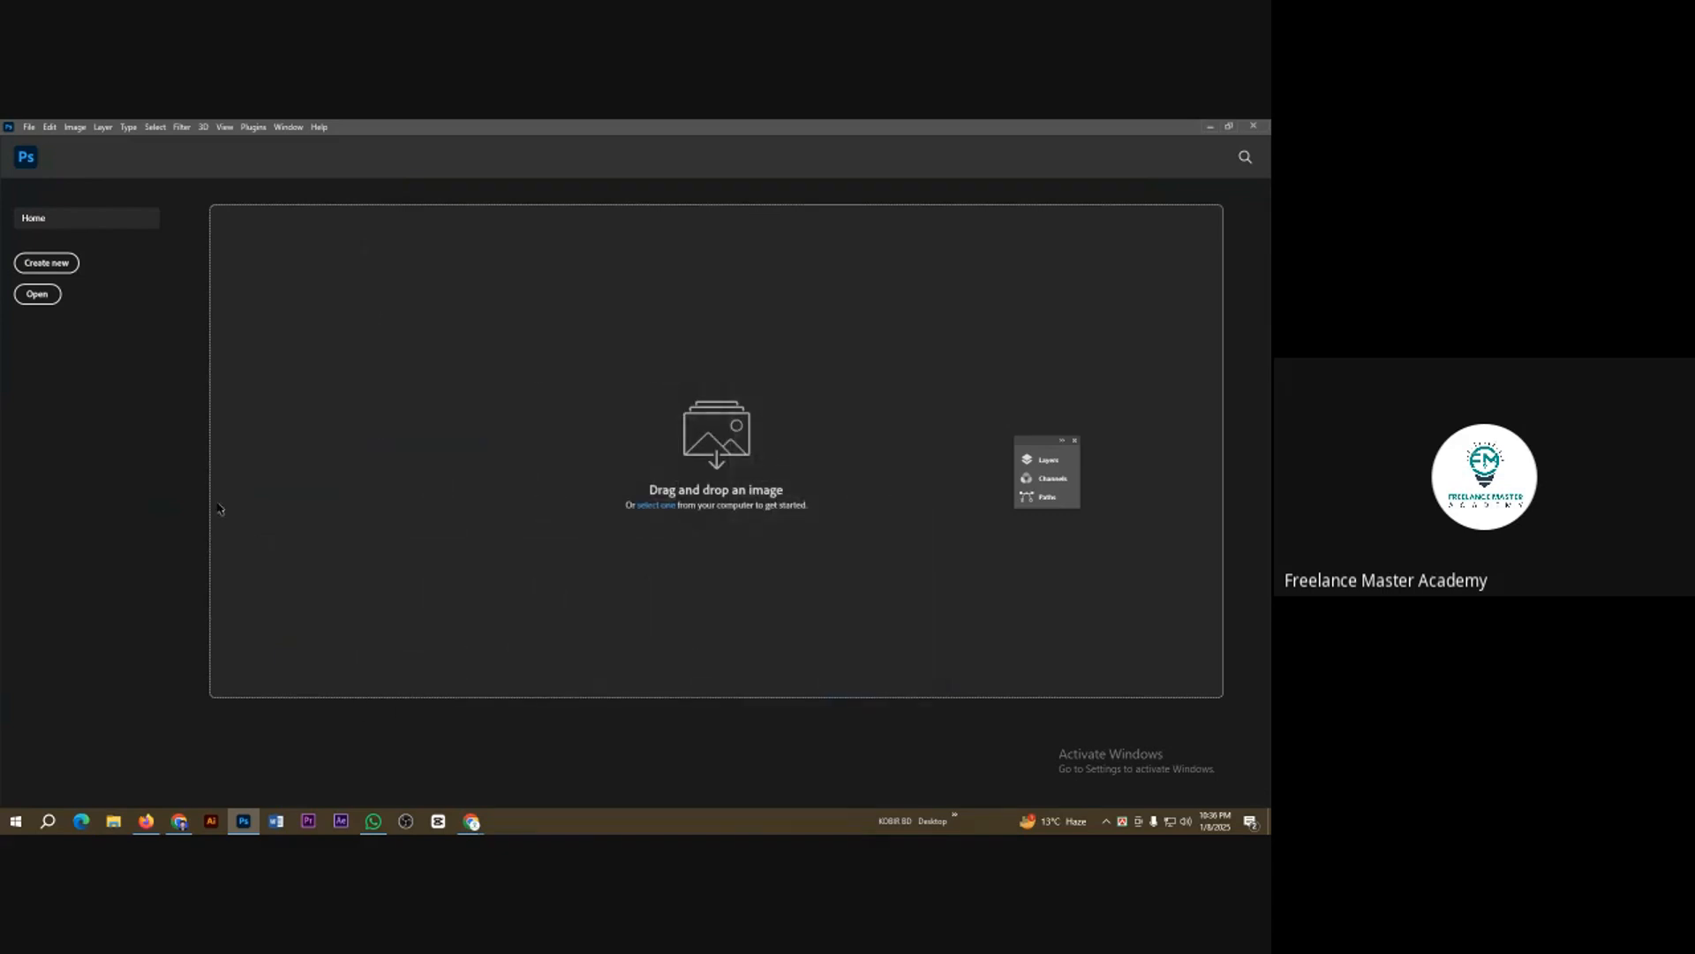
pyautogui.click(29, 127)
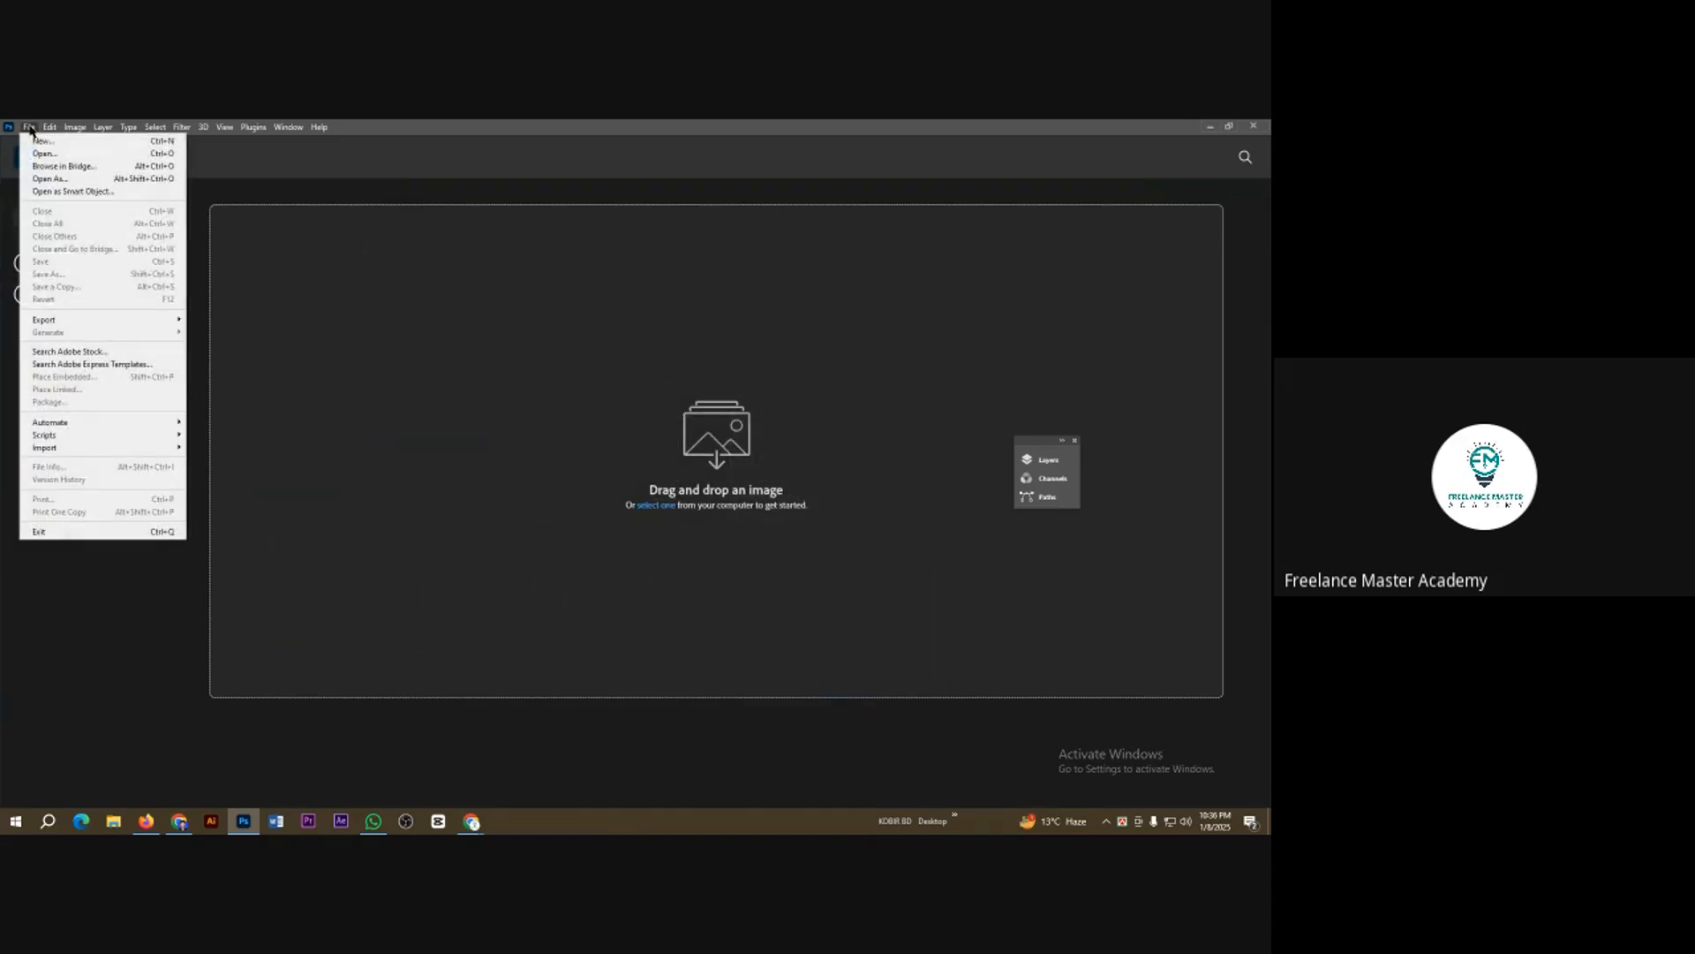
pyautogui.click(61, 146)
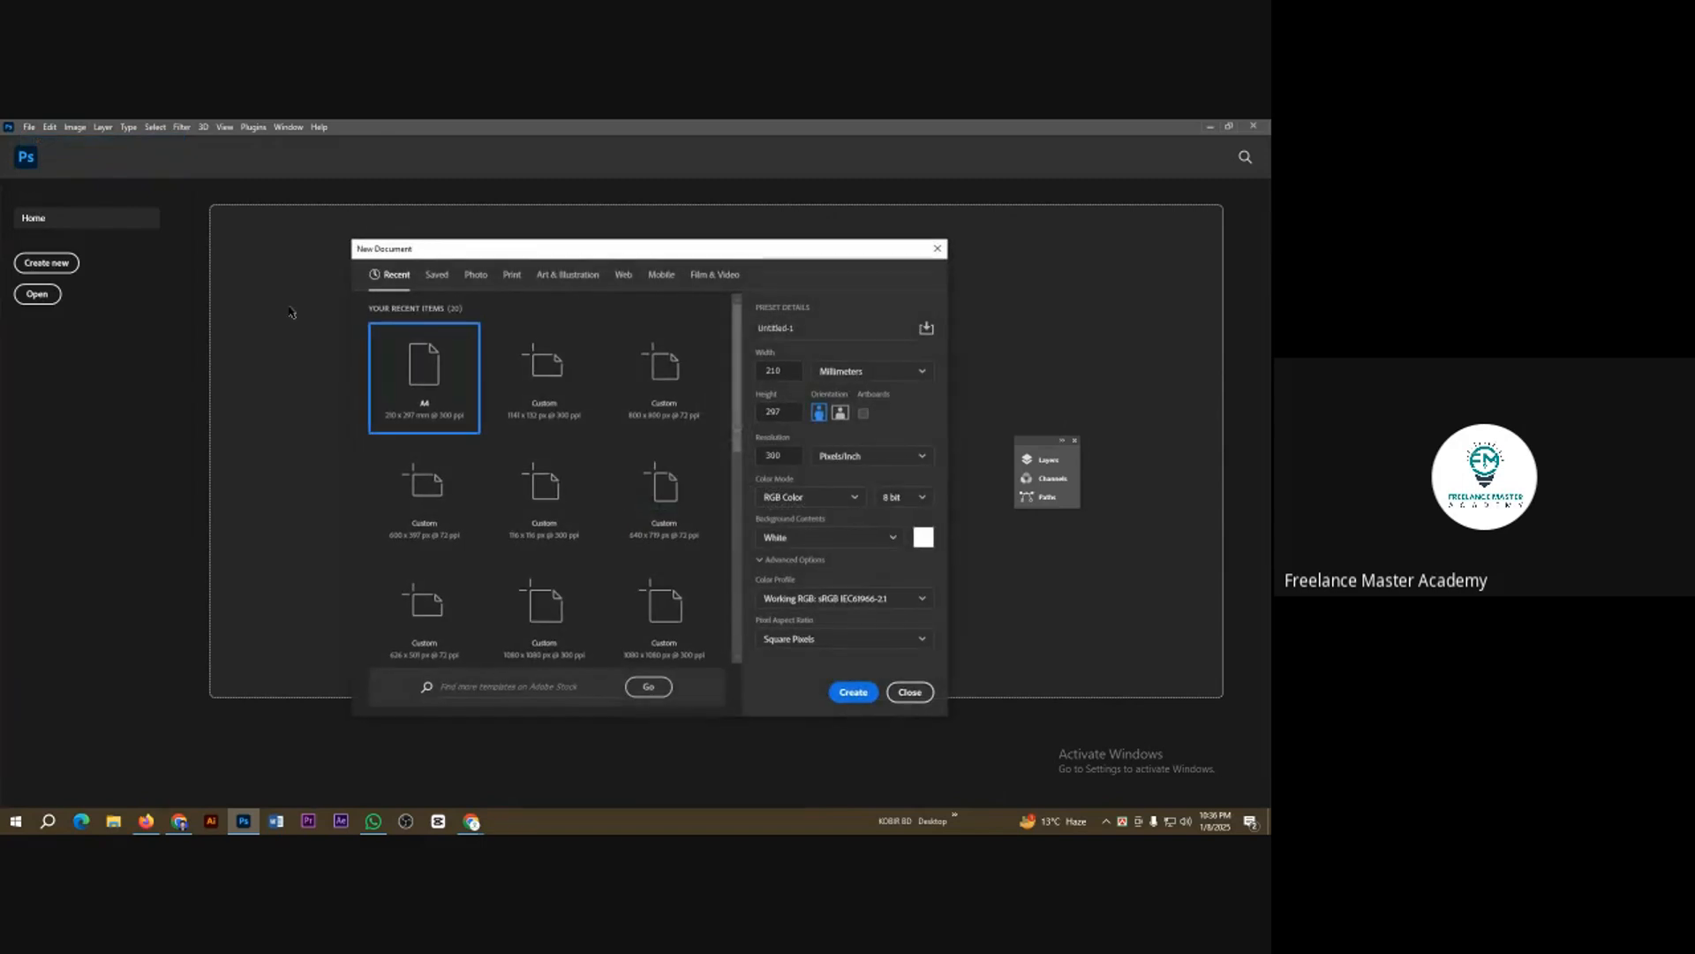
pyautogui.click(856, 378)
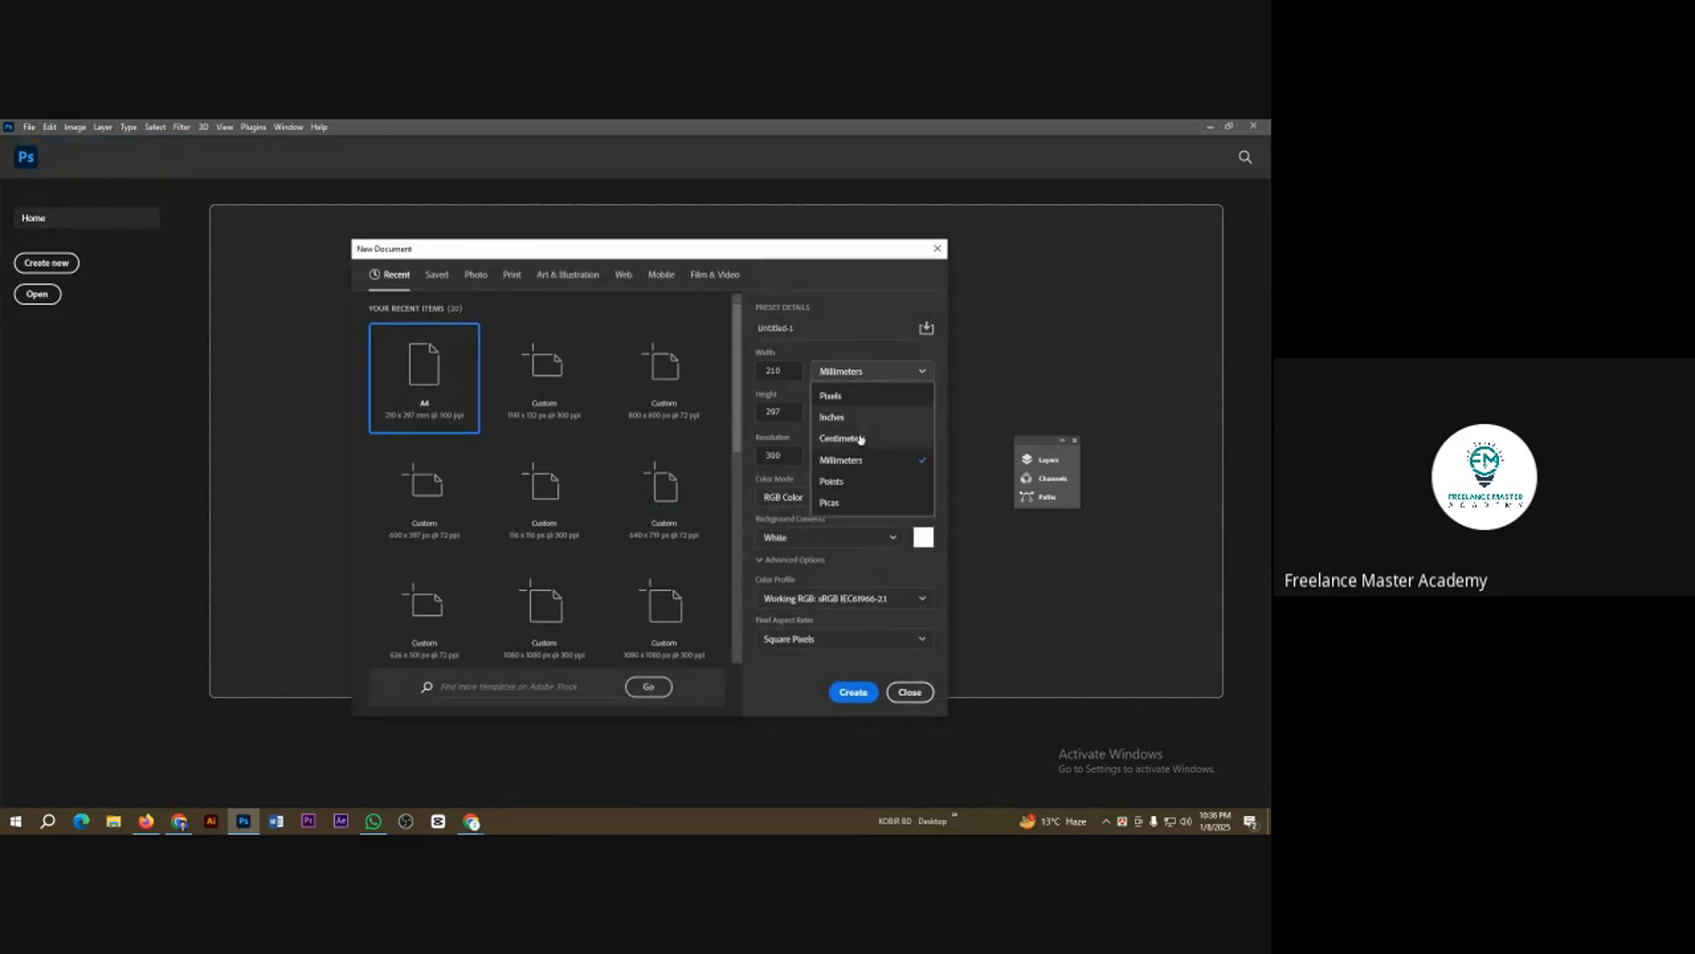
pyautogui.click(838, 399)
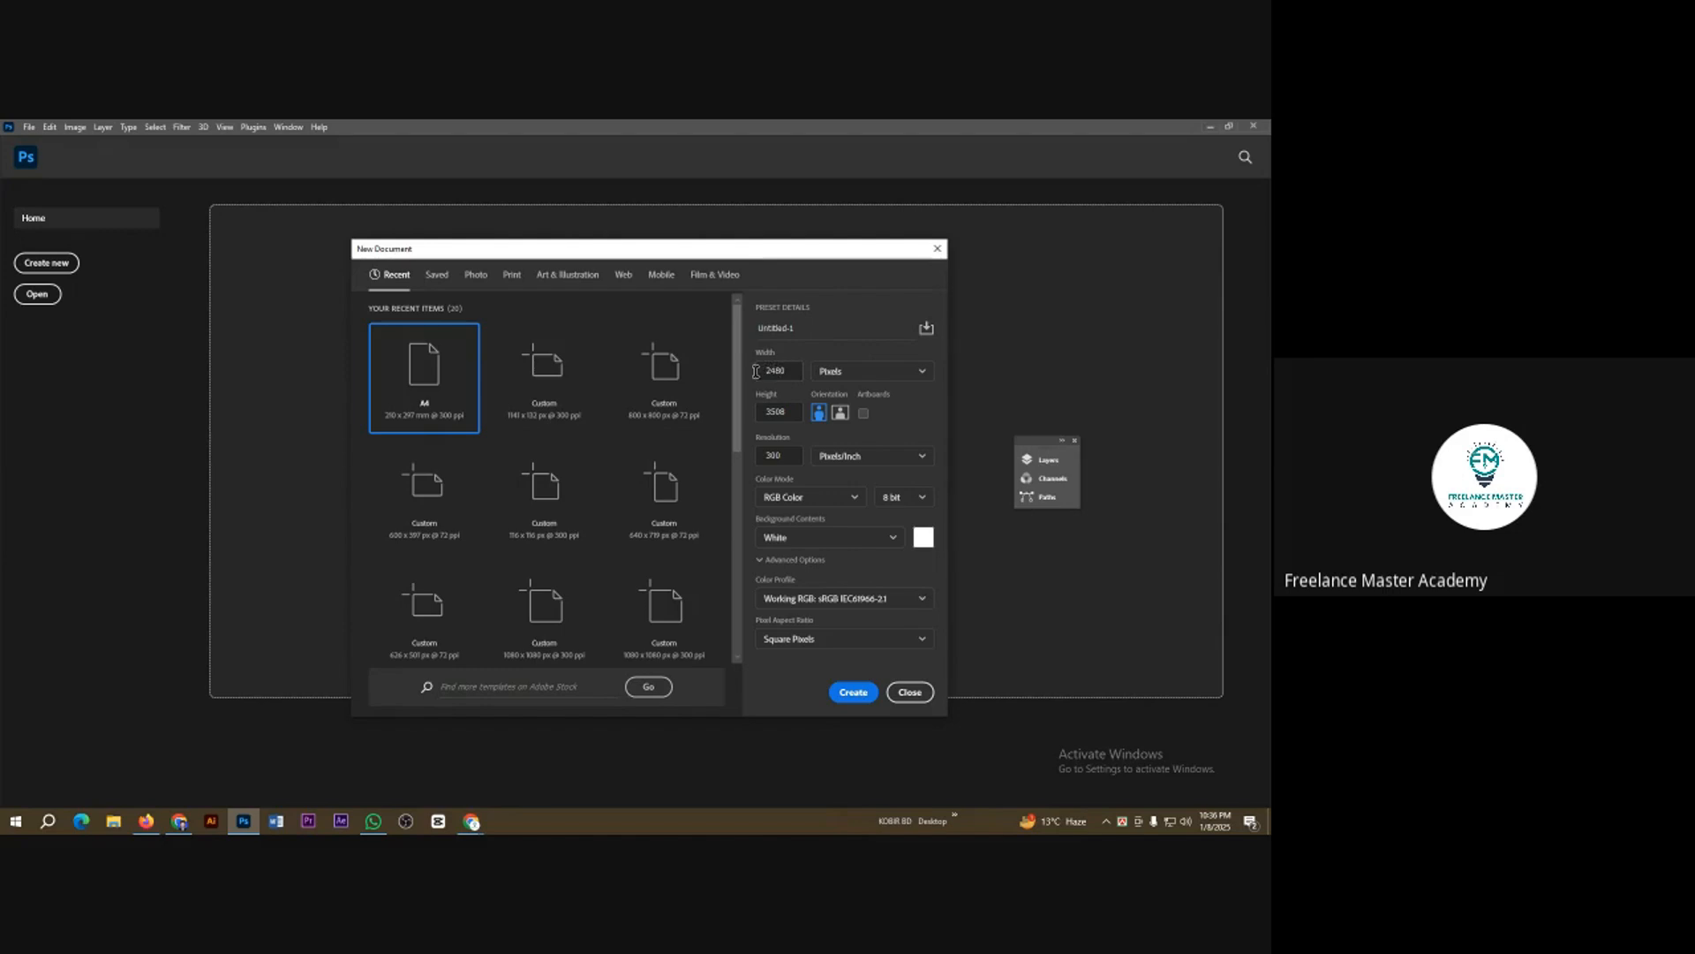
# Step: Clear the new document's width value and recheck the Facebook image size in the Chrome search results
pyautogui.moveTo(756, 370); pyautogui.dragTo(786, 371)
pyautogui.press('BackSpace')
pyautogui.click(472, 821)
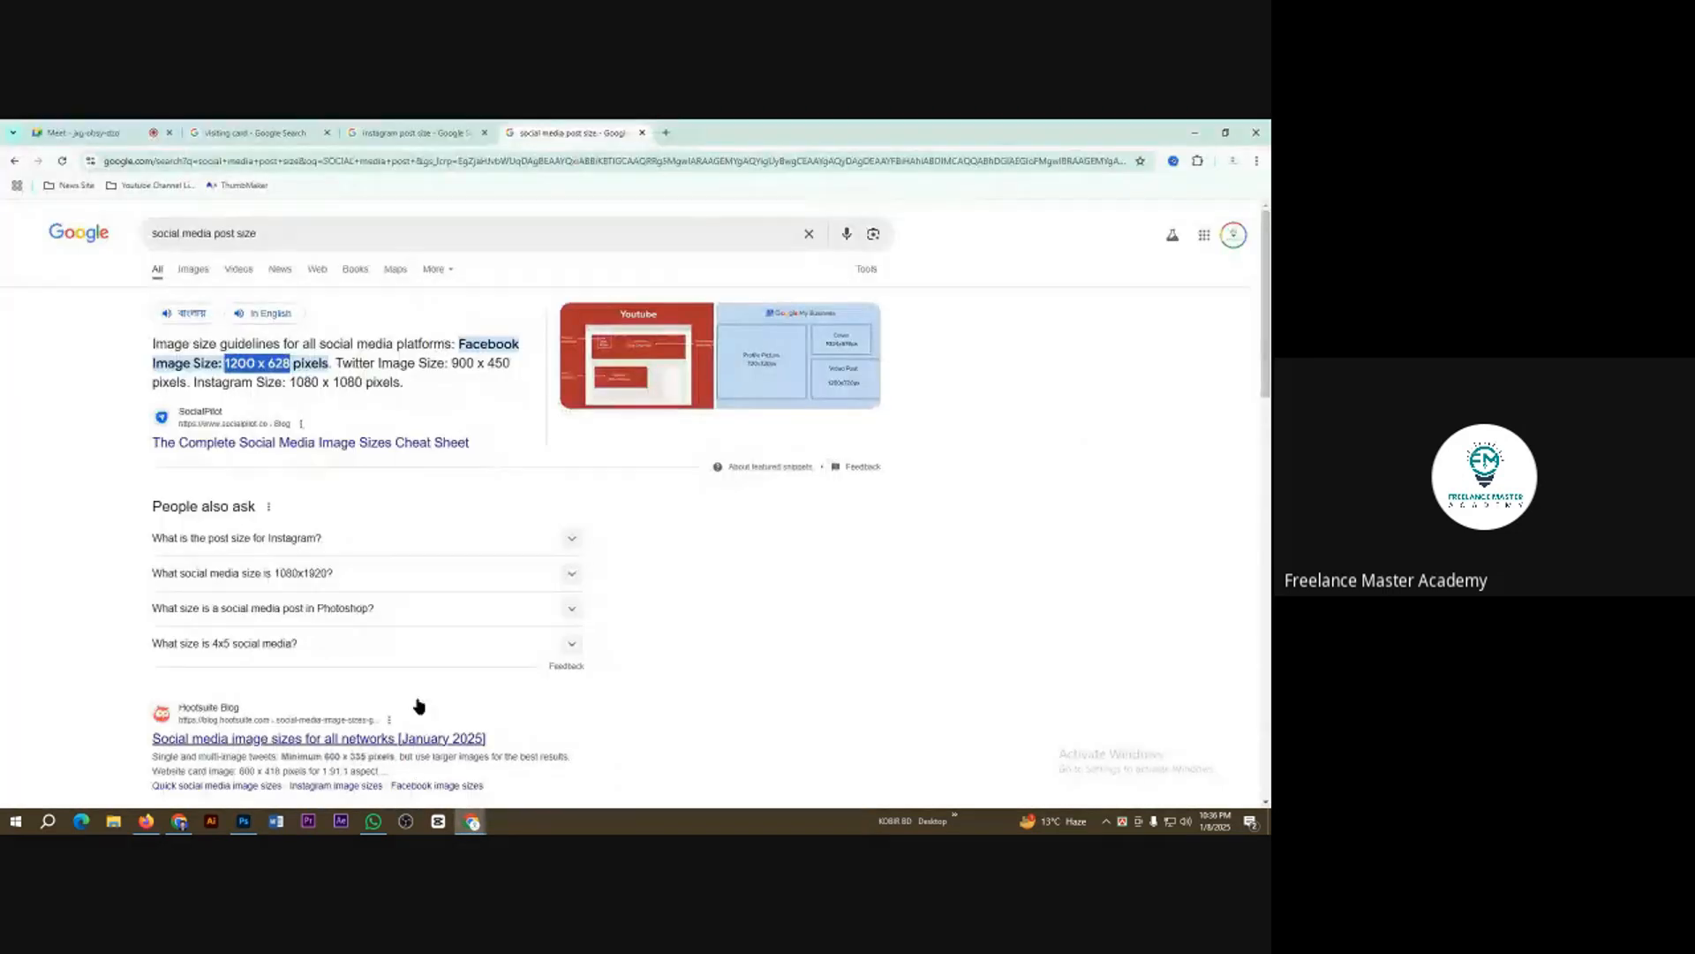
pyautogui.click(422, 773)
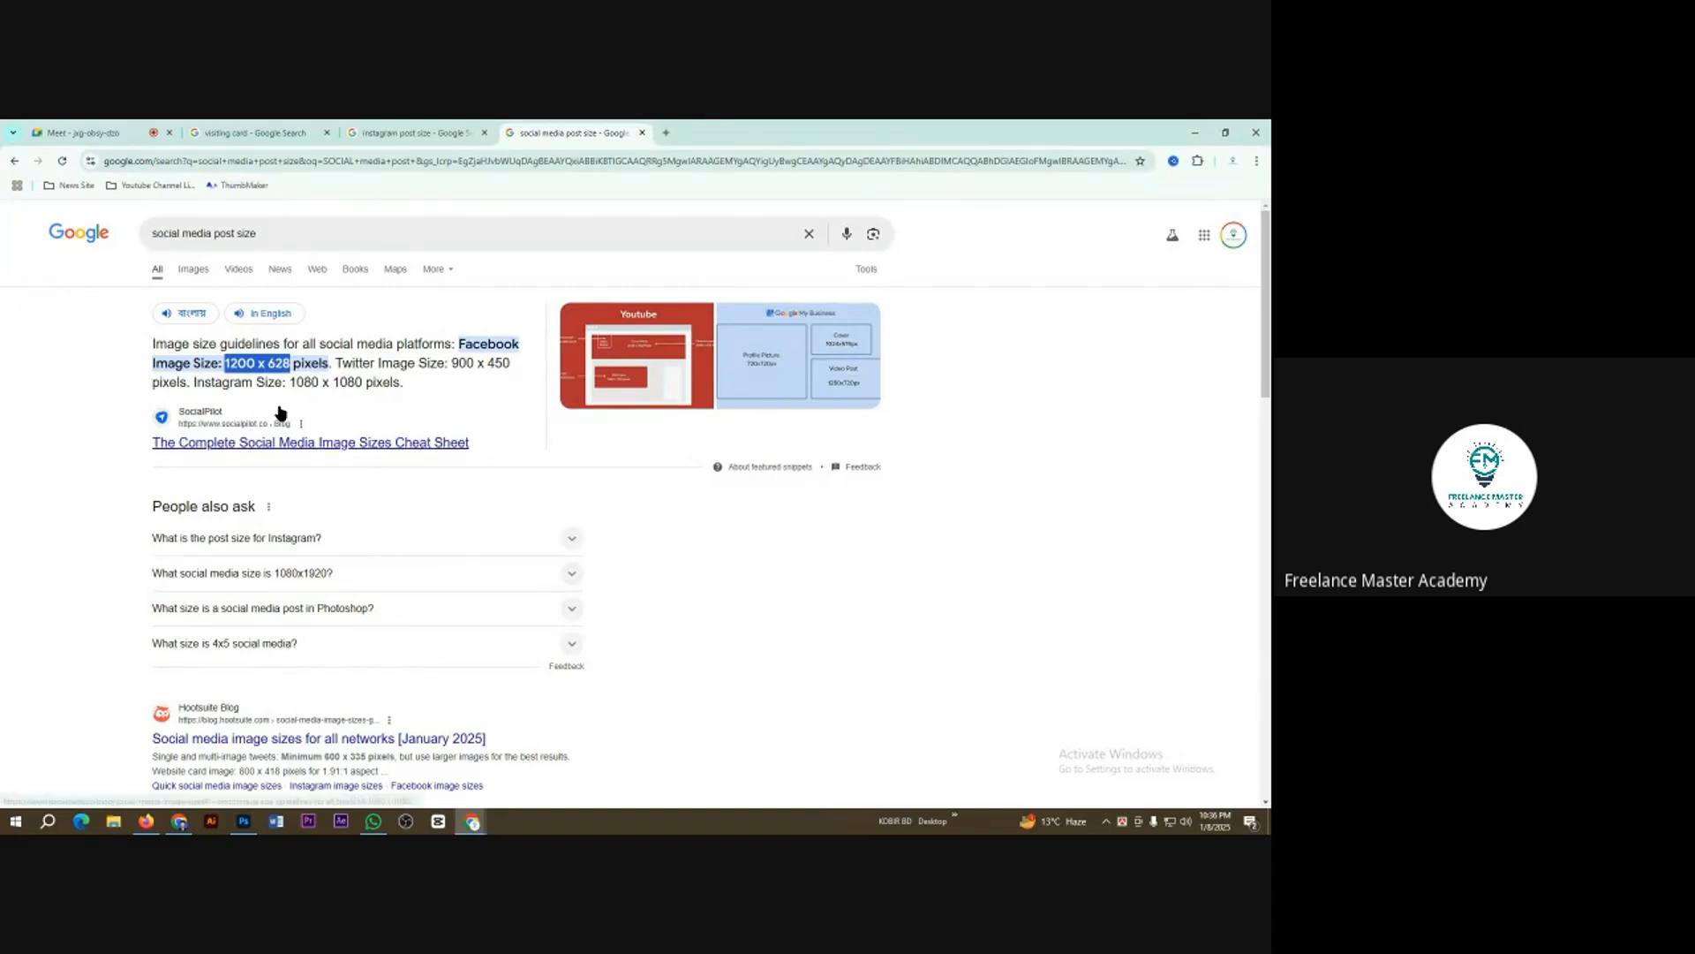
pyautogui.click(243, 822)
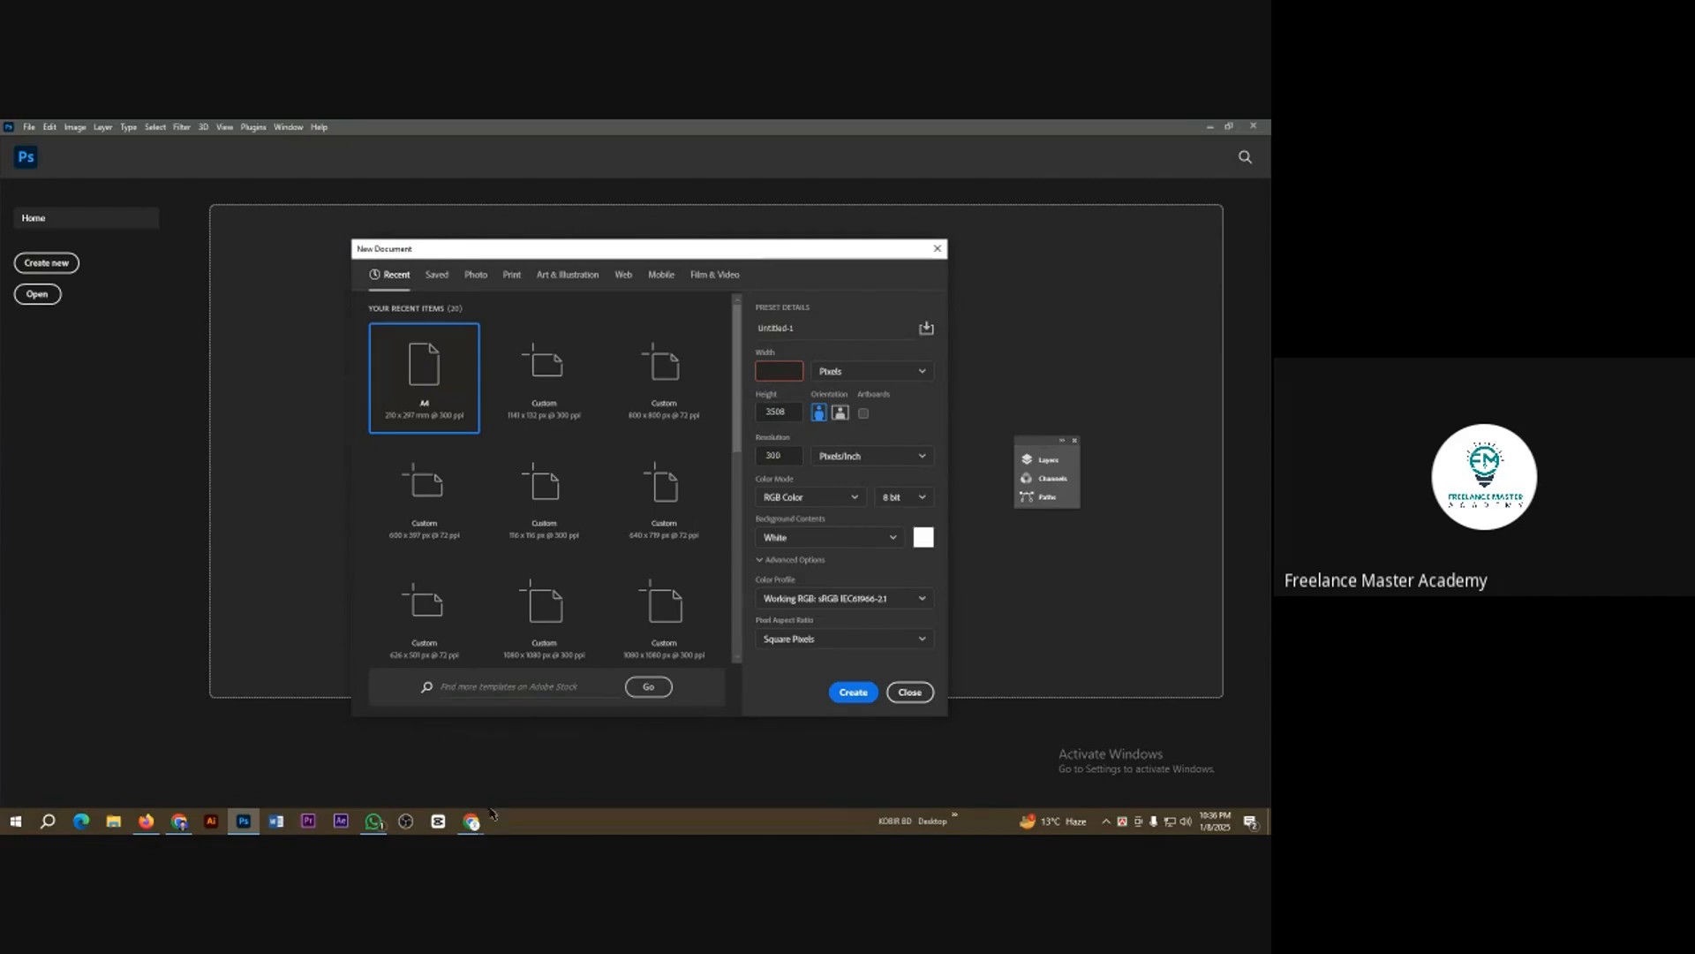
pyautogui.moveTo(472, 821)
pyautogui.click(425, 769)
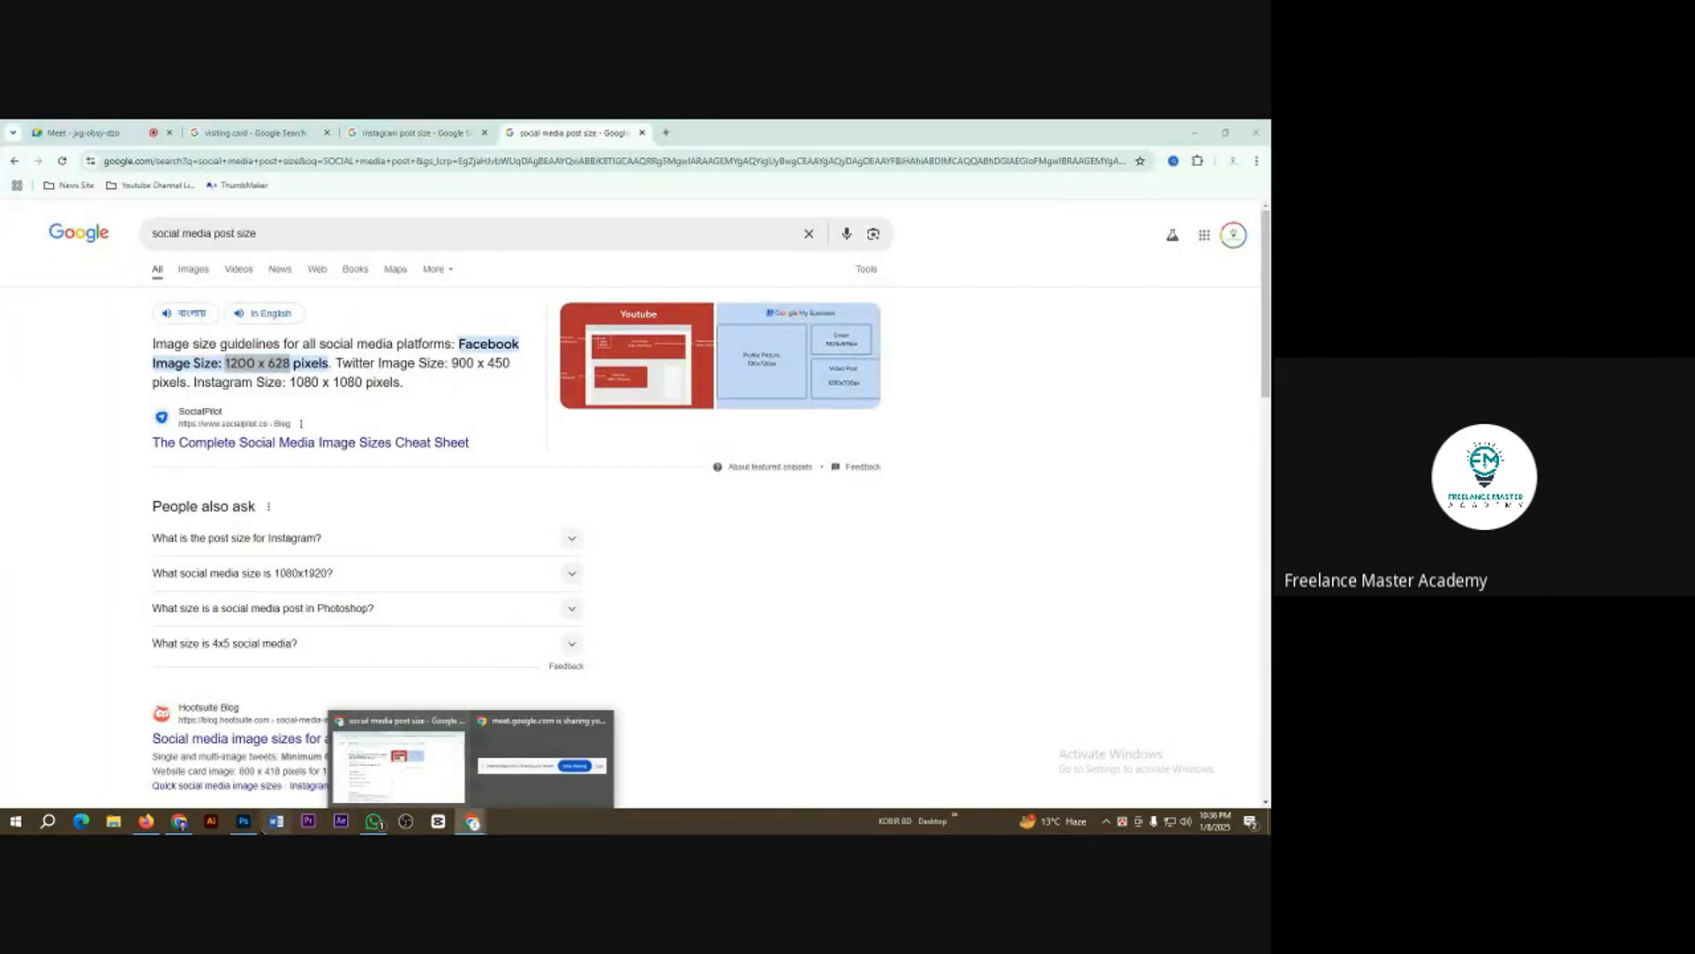
# Step: Return to Photoshop and create the new document with a width of 628 pixels and a height of 1200 pixels
pyautogui.click(244, 821)
pyautogui.click(771, 367)
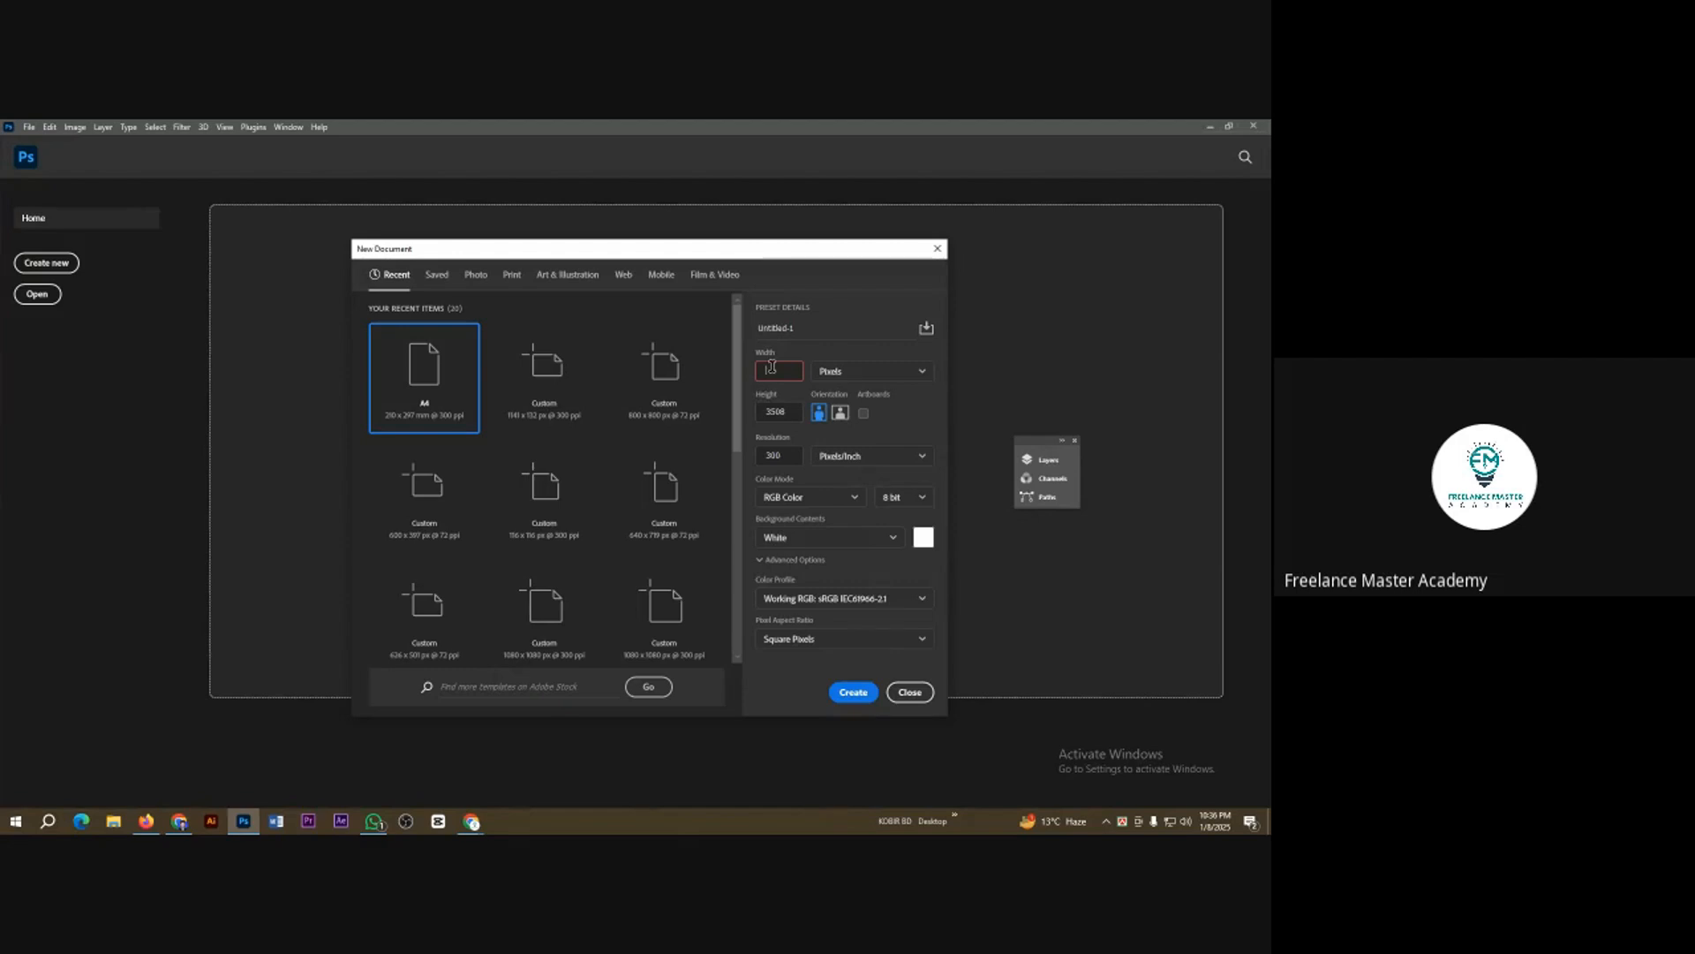
pyautogui.write('628')
pyautogui.press('Tab')
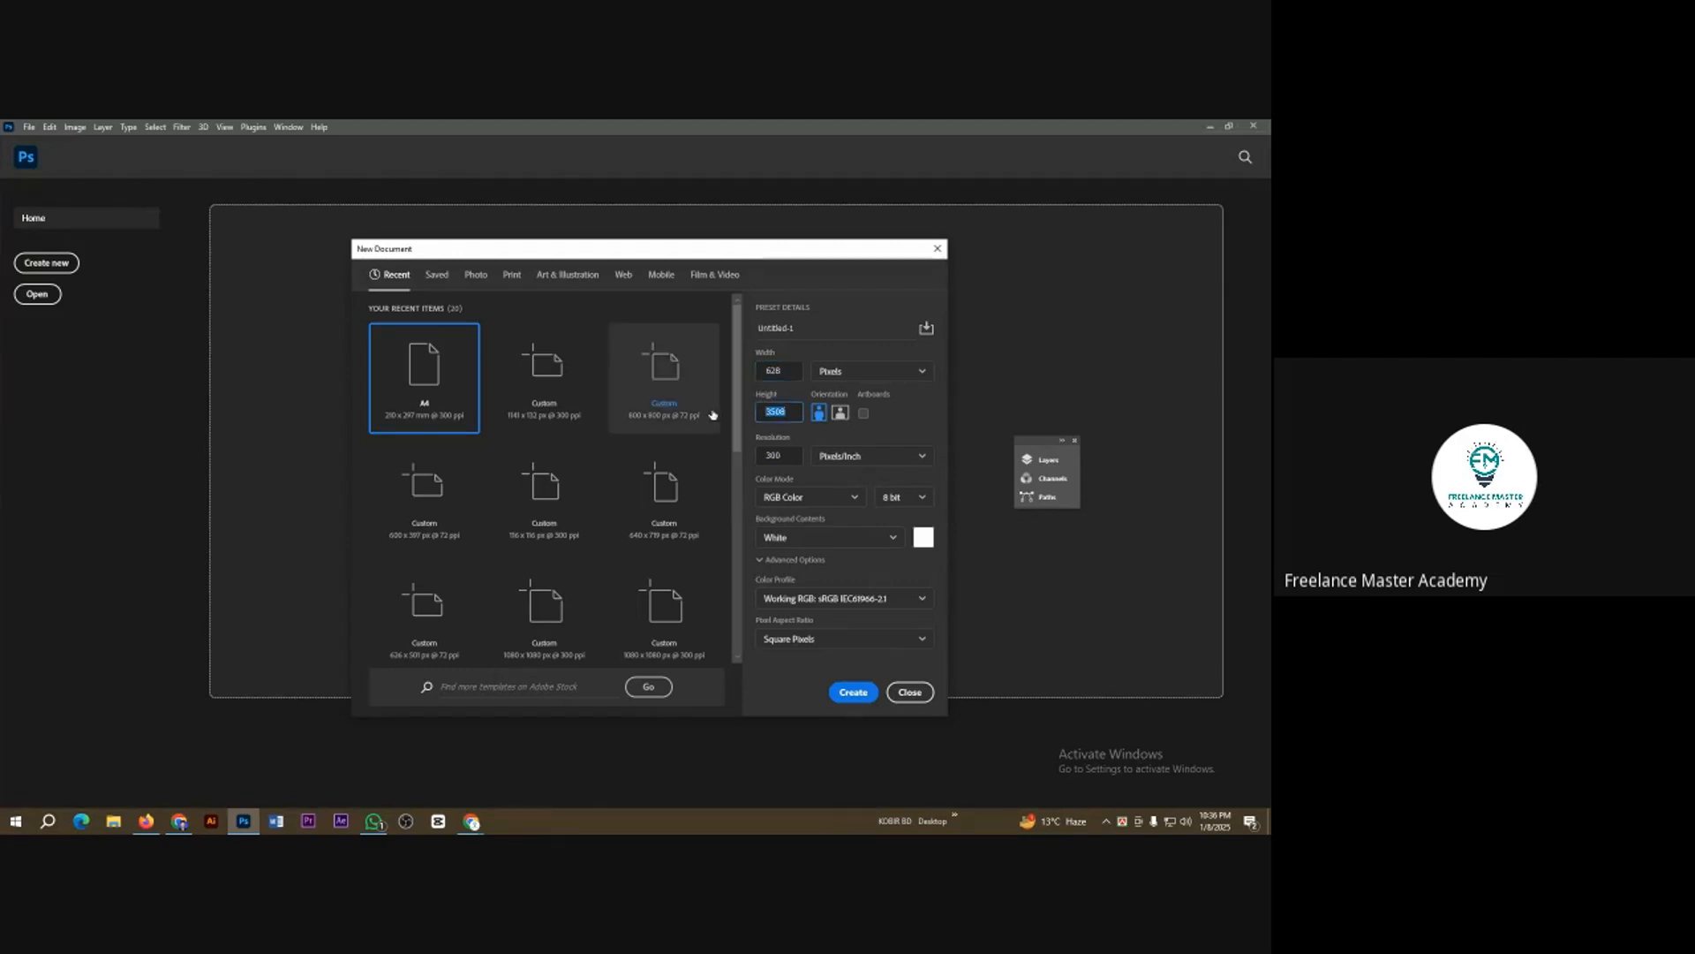
pyautogui.write('1200')
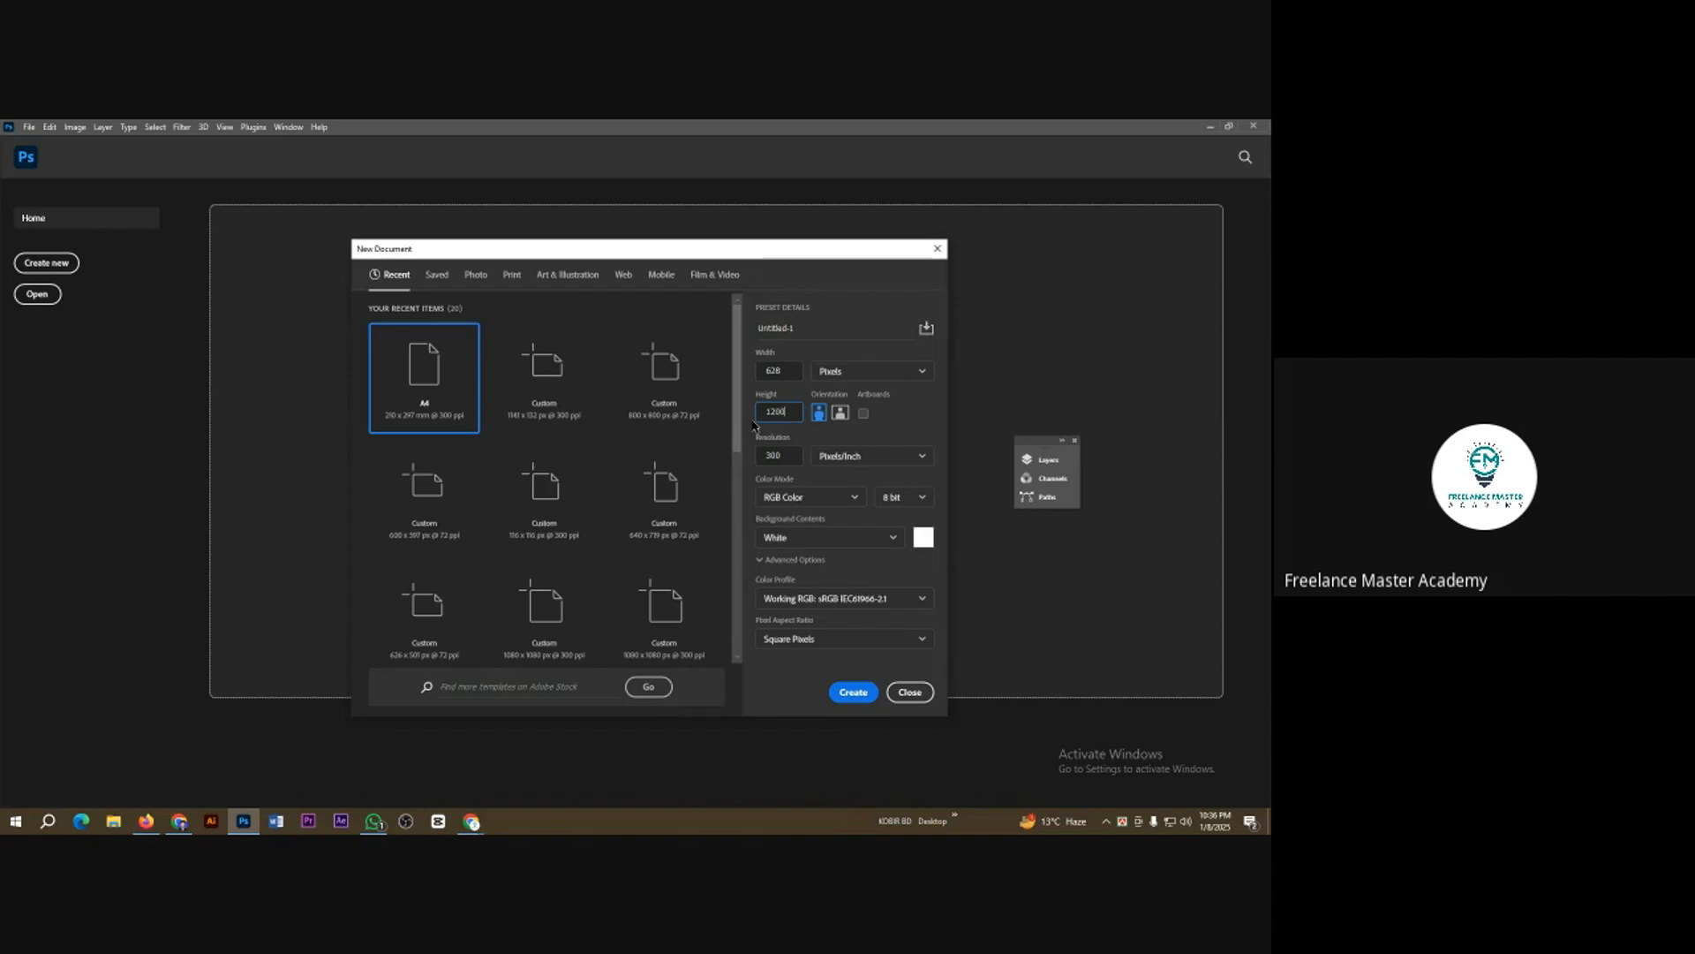
pyautogui.click(787, 456)
pyautogui.click(852, 692)
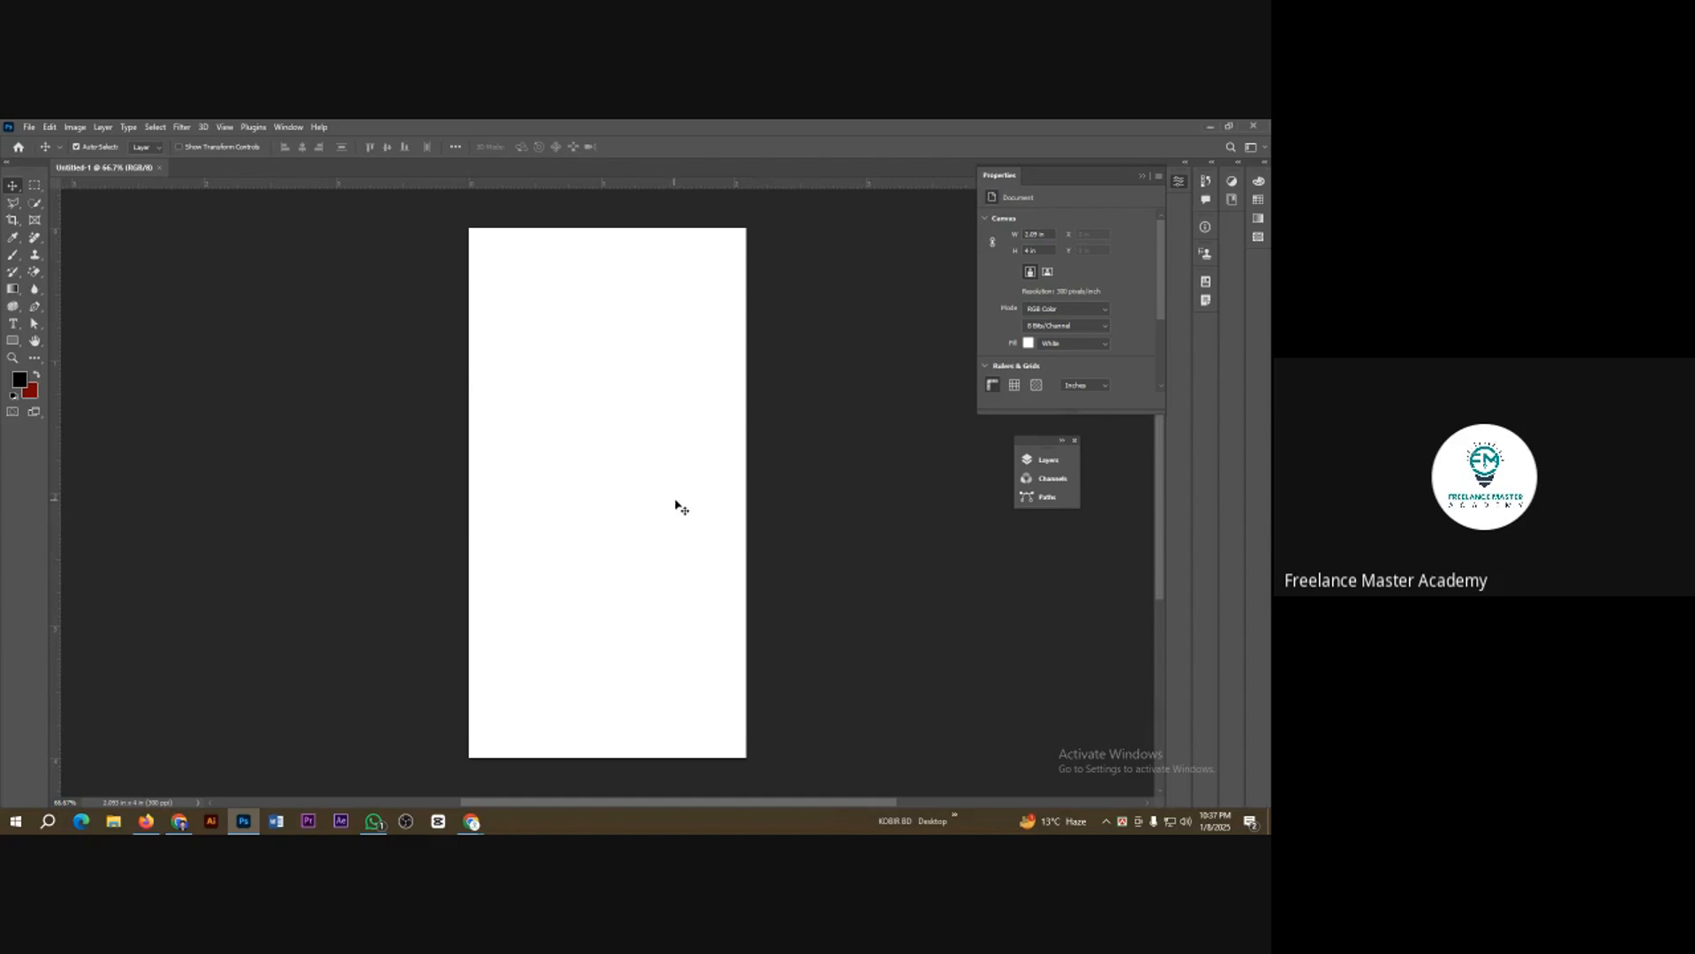
pyautogui.scroll(2, 690, 500)
pyautogui.scroll(-2, 683, 500)
pyautogui.scroll(3, 633, 454)
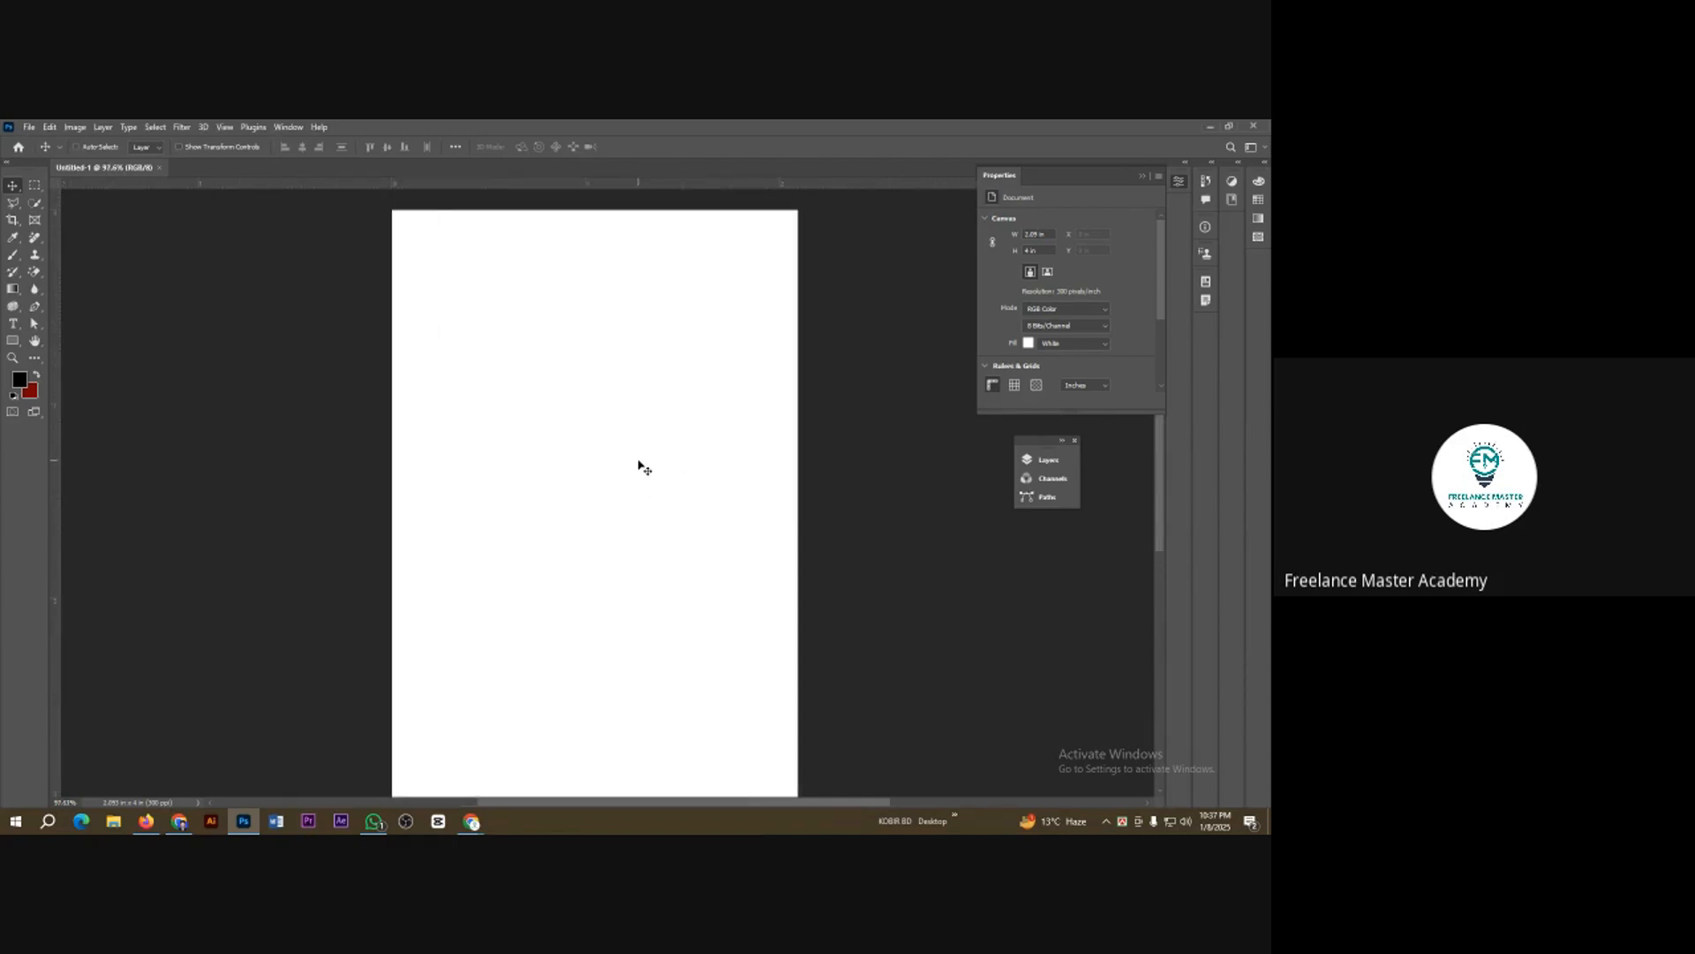
# Step: Close the open document and create a new one with a width and height of 1080 pixels each
pyautogui.hotkey('ctrl', 'w')
pyautogui.hotkey('ctrl', 'n')
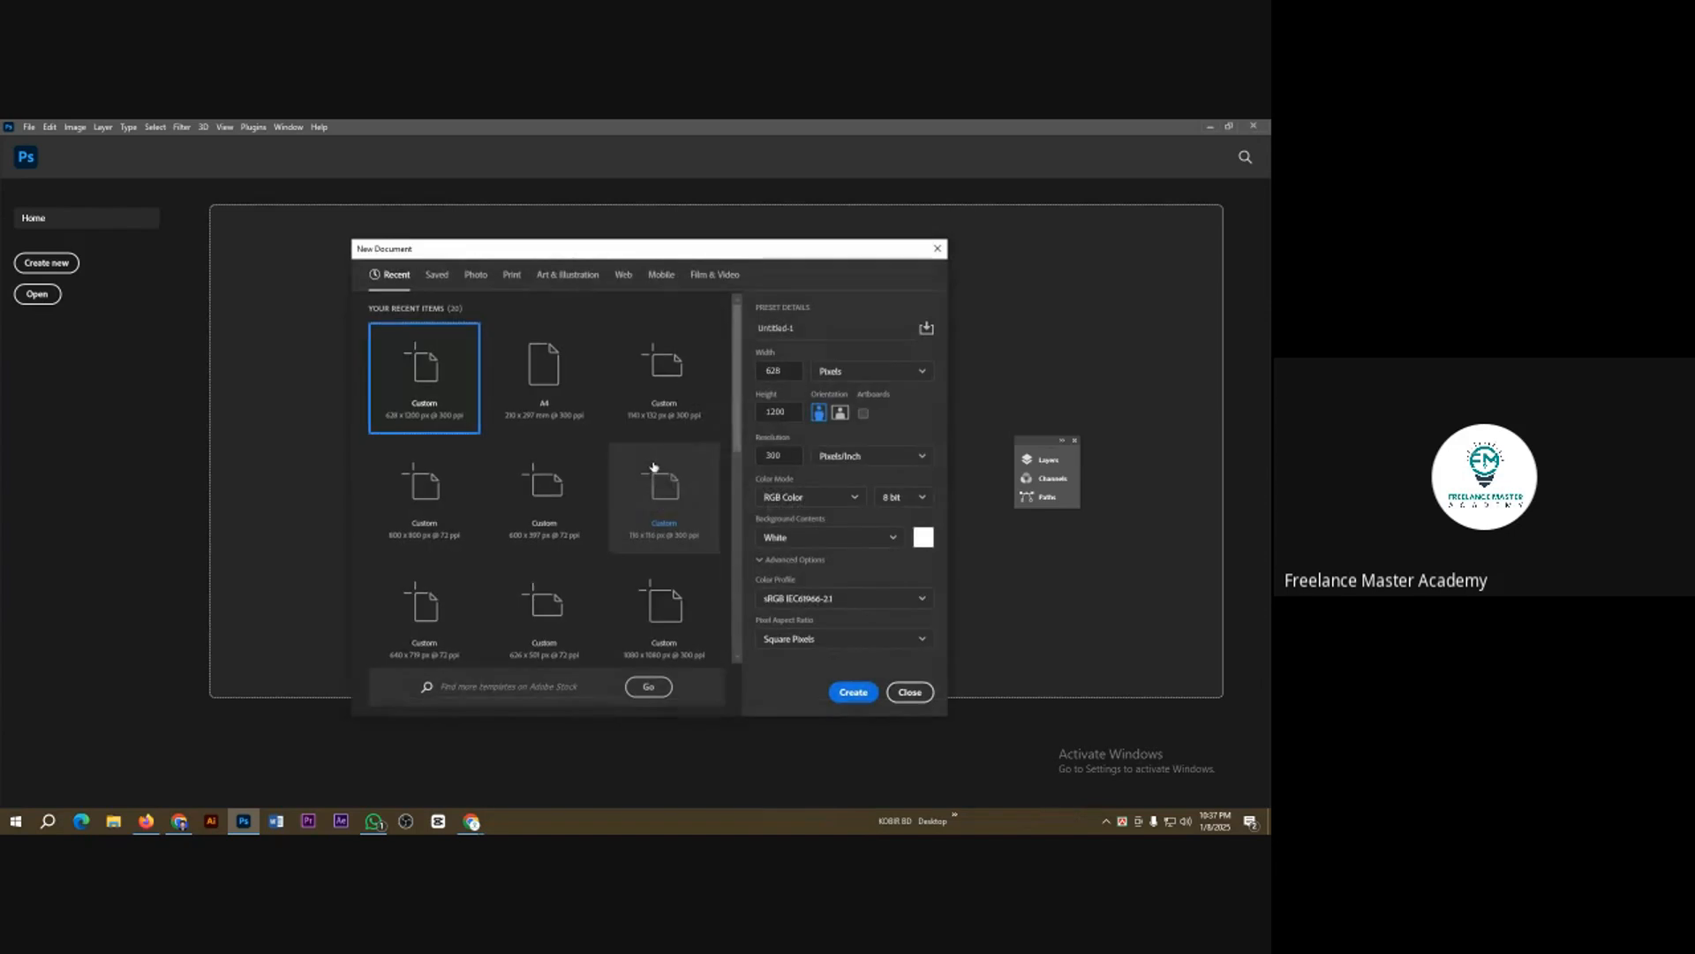
pyautogui.click(795, 369)
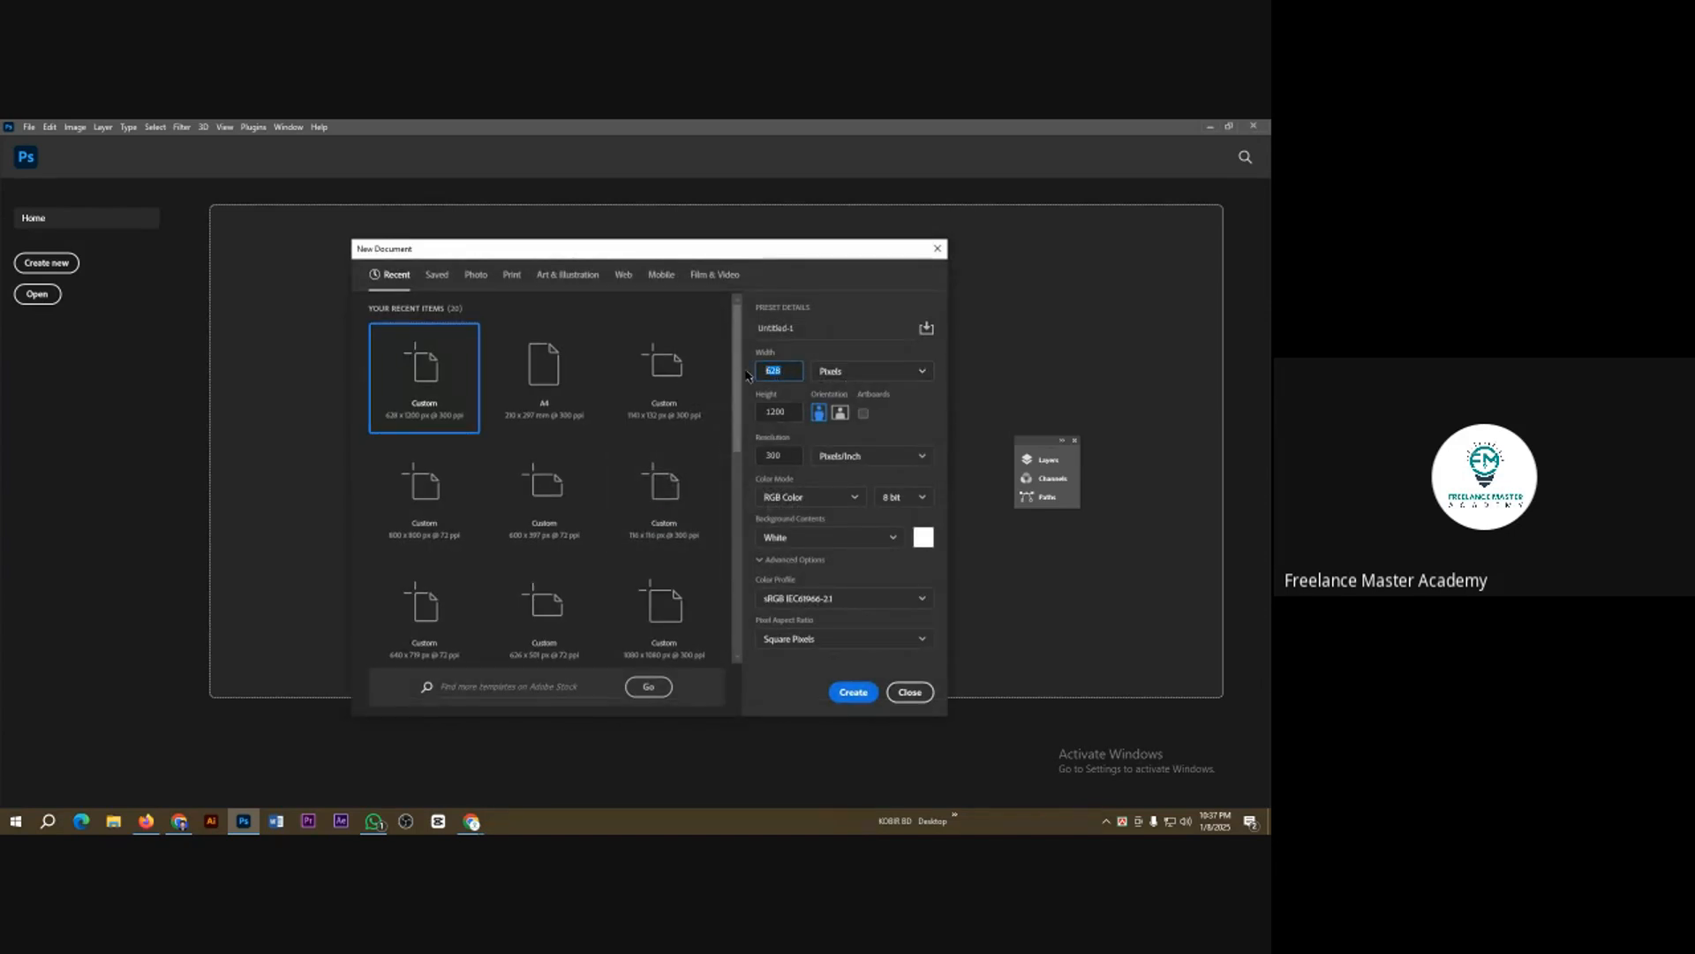
pyautogui.write('1080')
pyautogui.press('Tab')
pyautogui.write('1080')
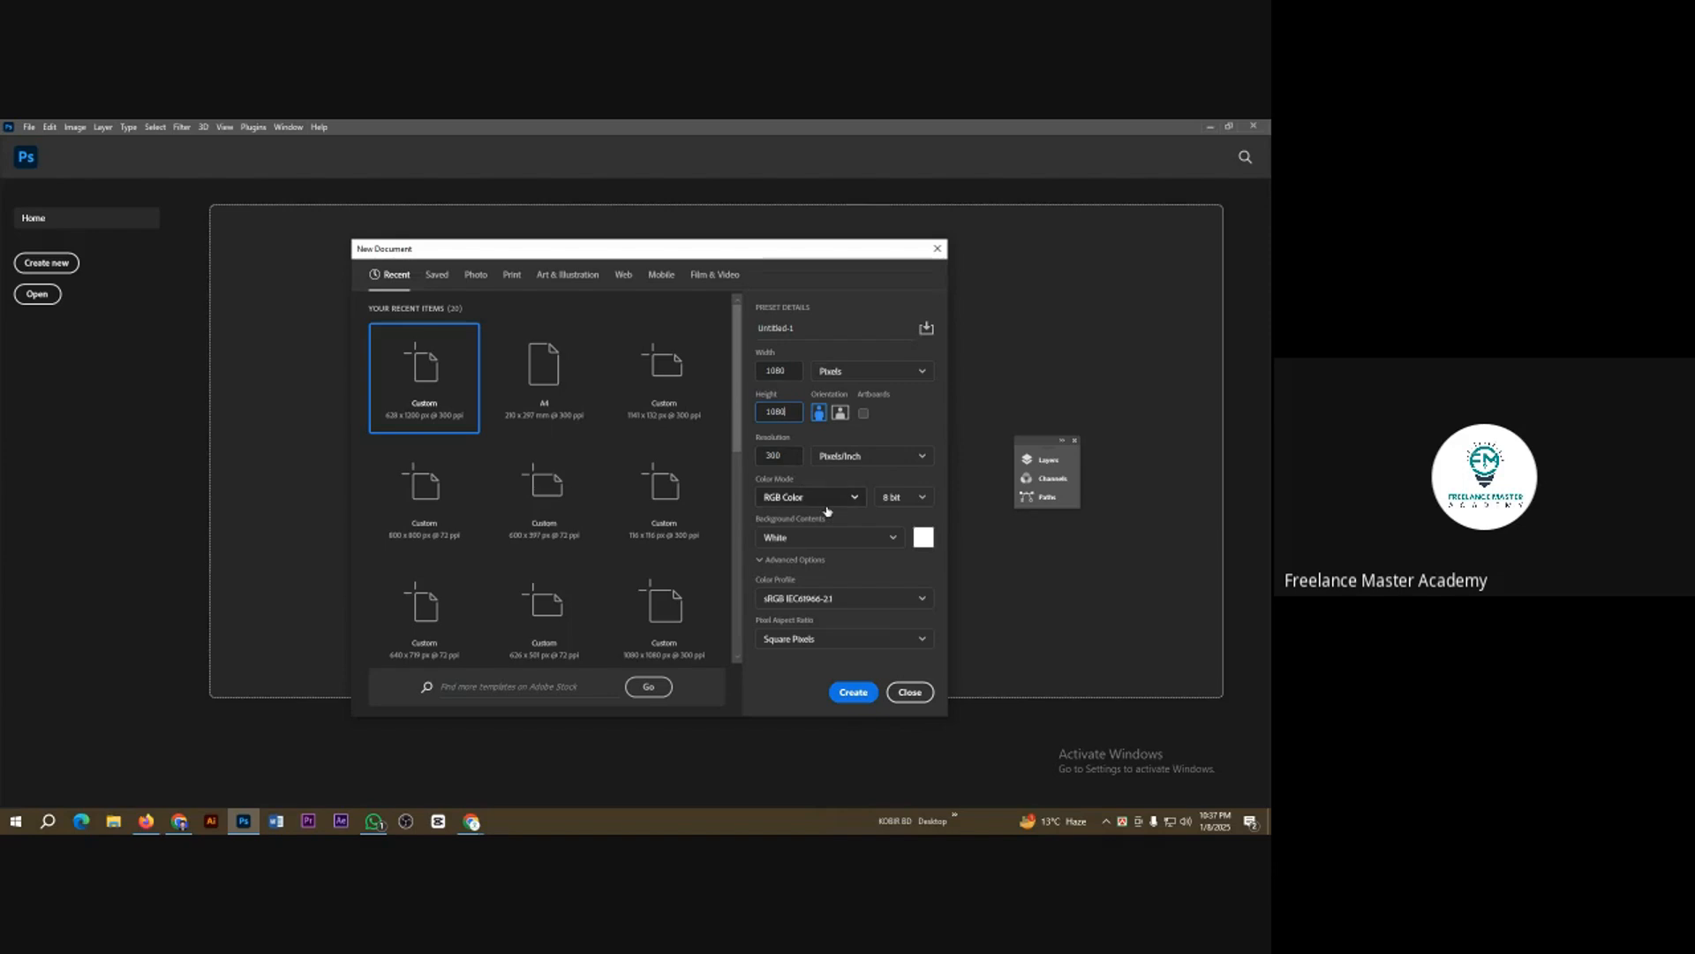
pyautogui.click(854, 694)
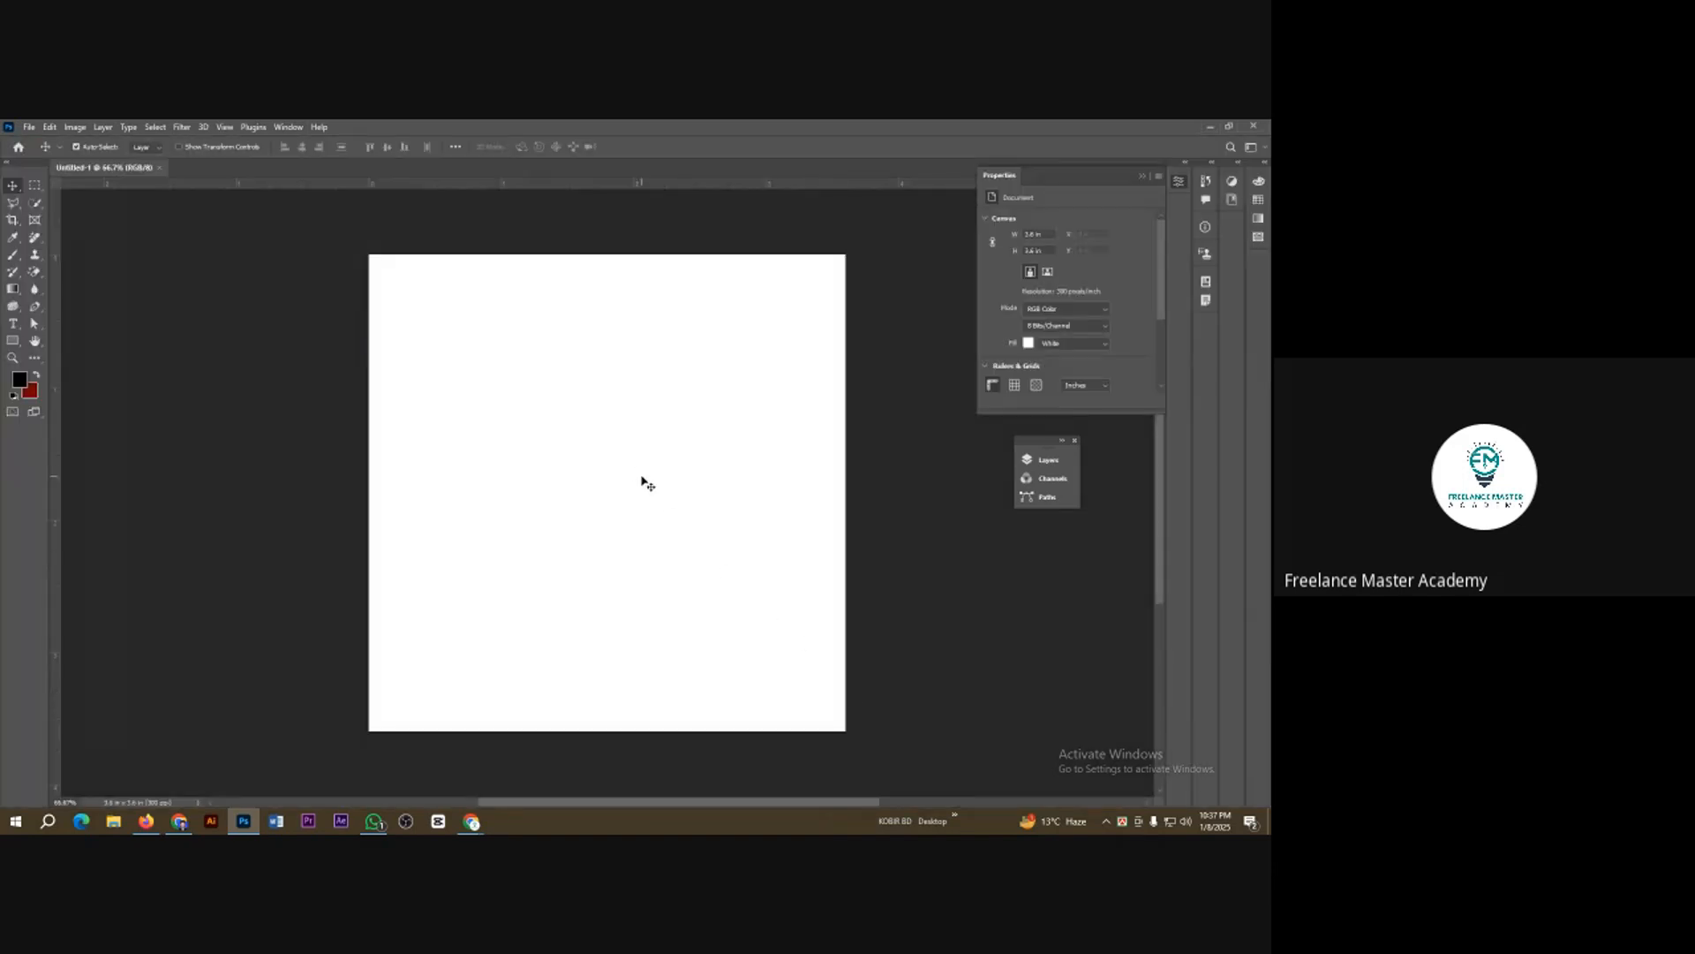
pyautogui.scroll(1, 649, 473)
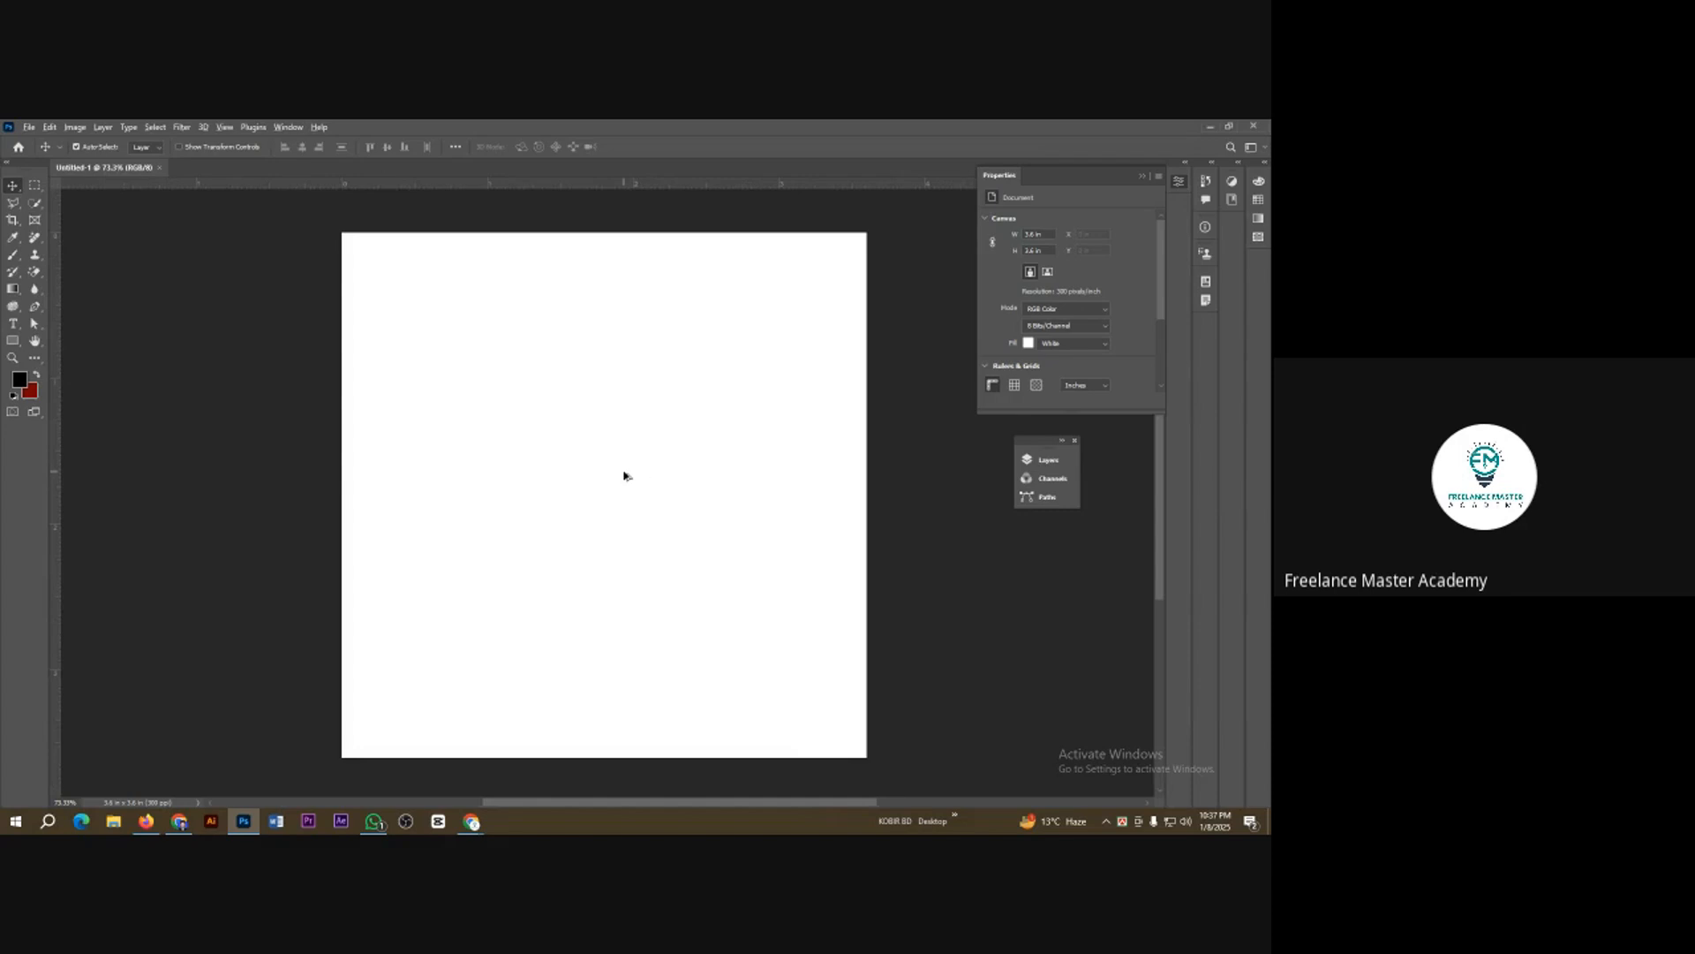
pyautogui.scroll(1, 627, 476)
pyautogui.scroll(-1, 624, 475)
pyautogui.scroll(-1, 581, 522)
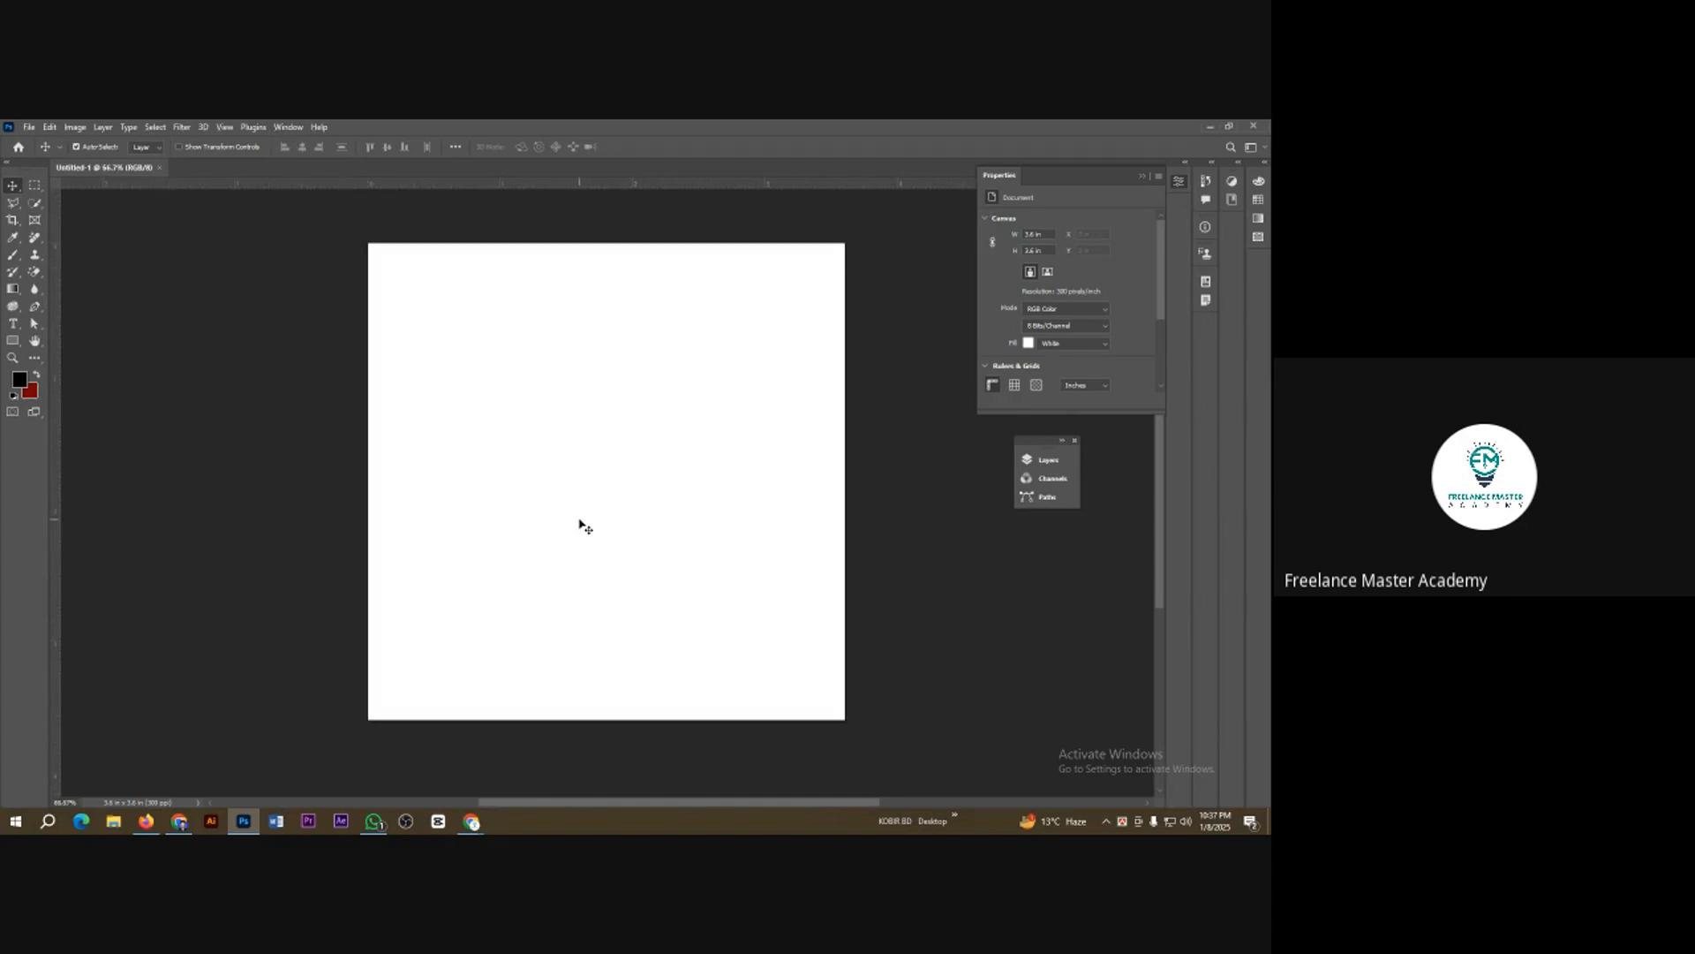
pyautogui.scroll(1, 601, 502)
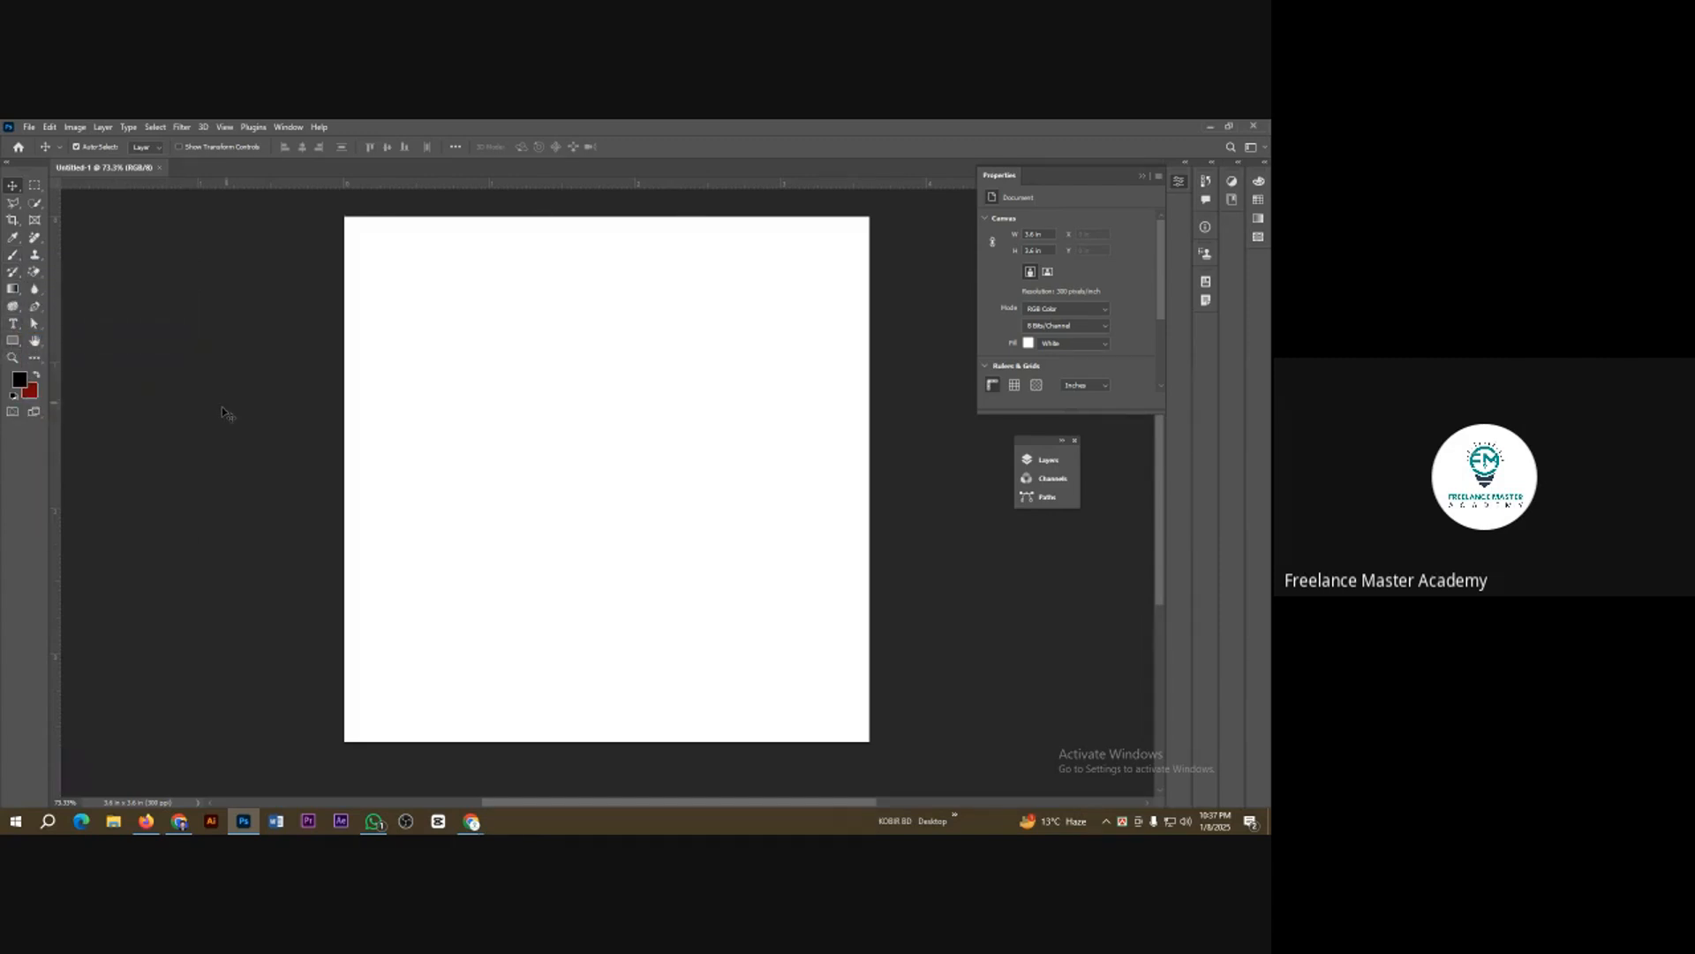
pyautogui.moveTo(473, 823)
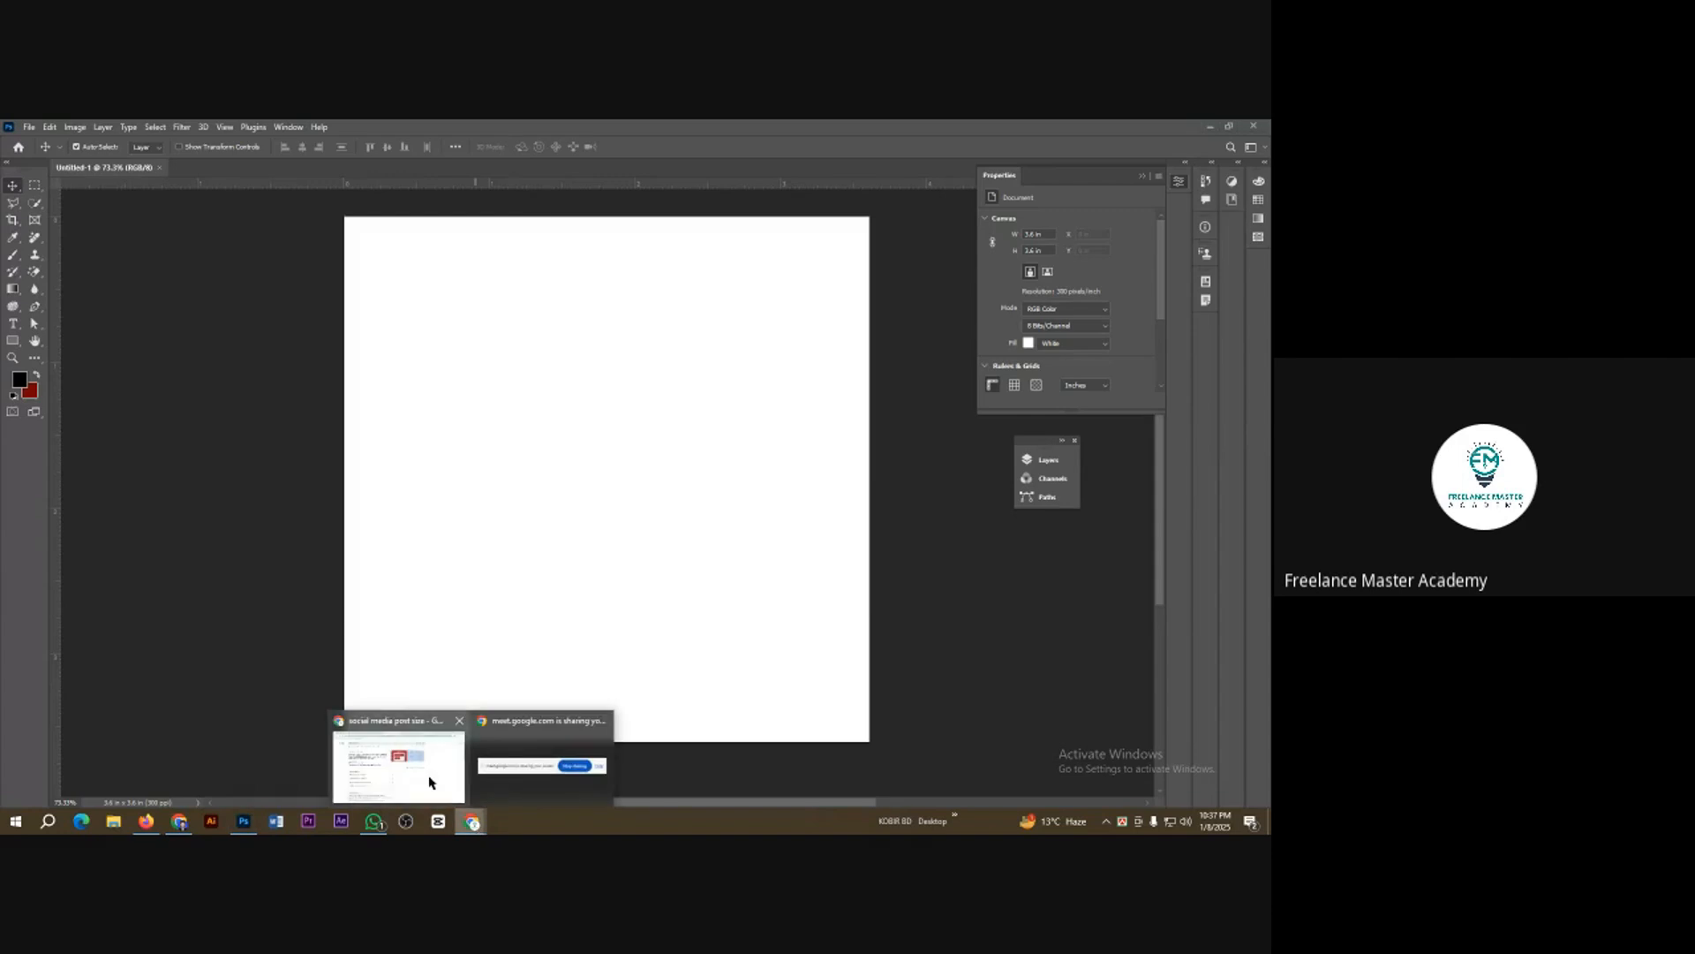
pyautogui.click(430, 781)
pyautogui.click(664, 133)
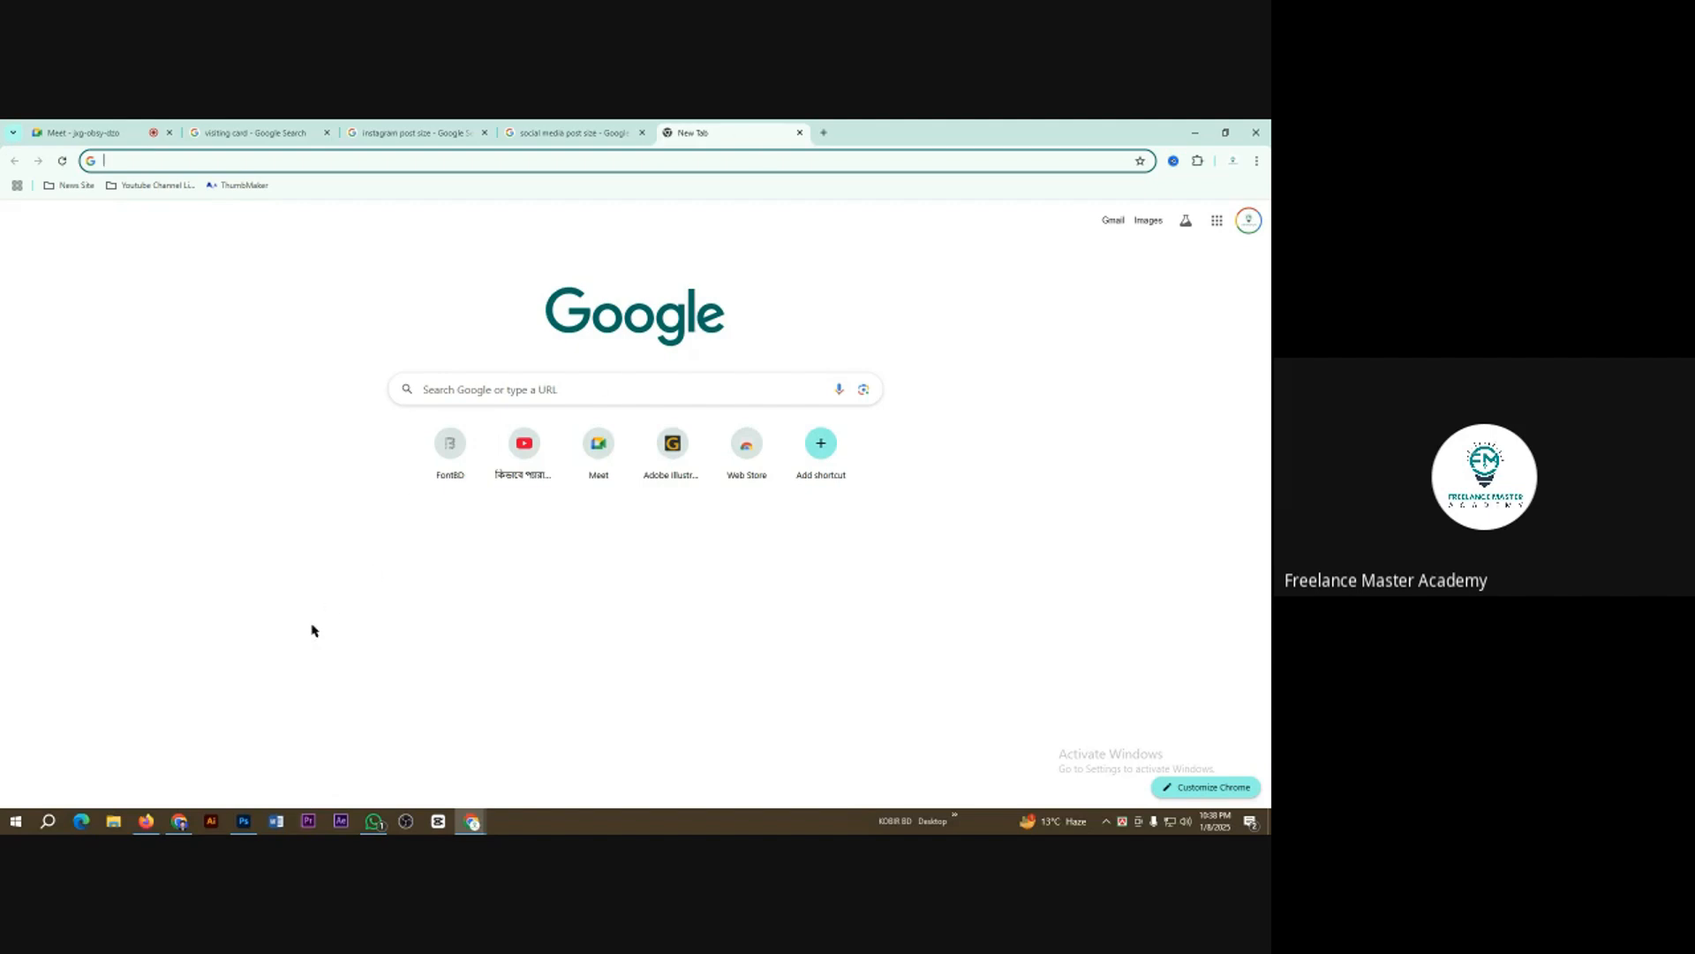
pyautogui.hotkey('alt', 'Tab')
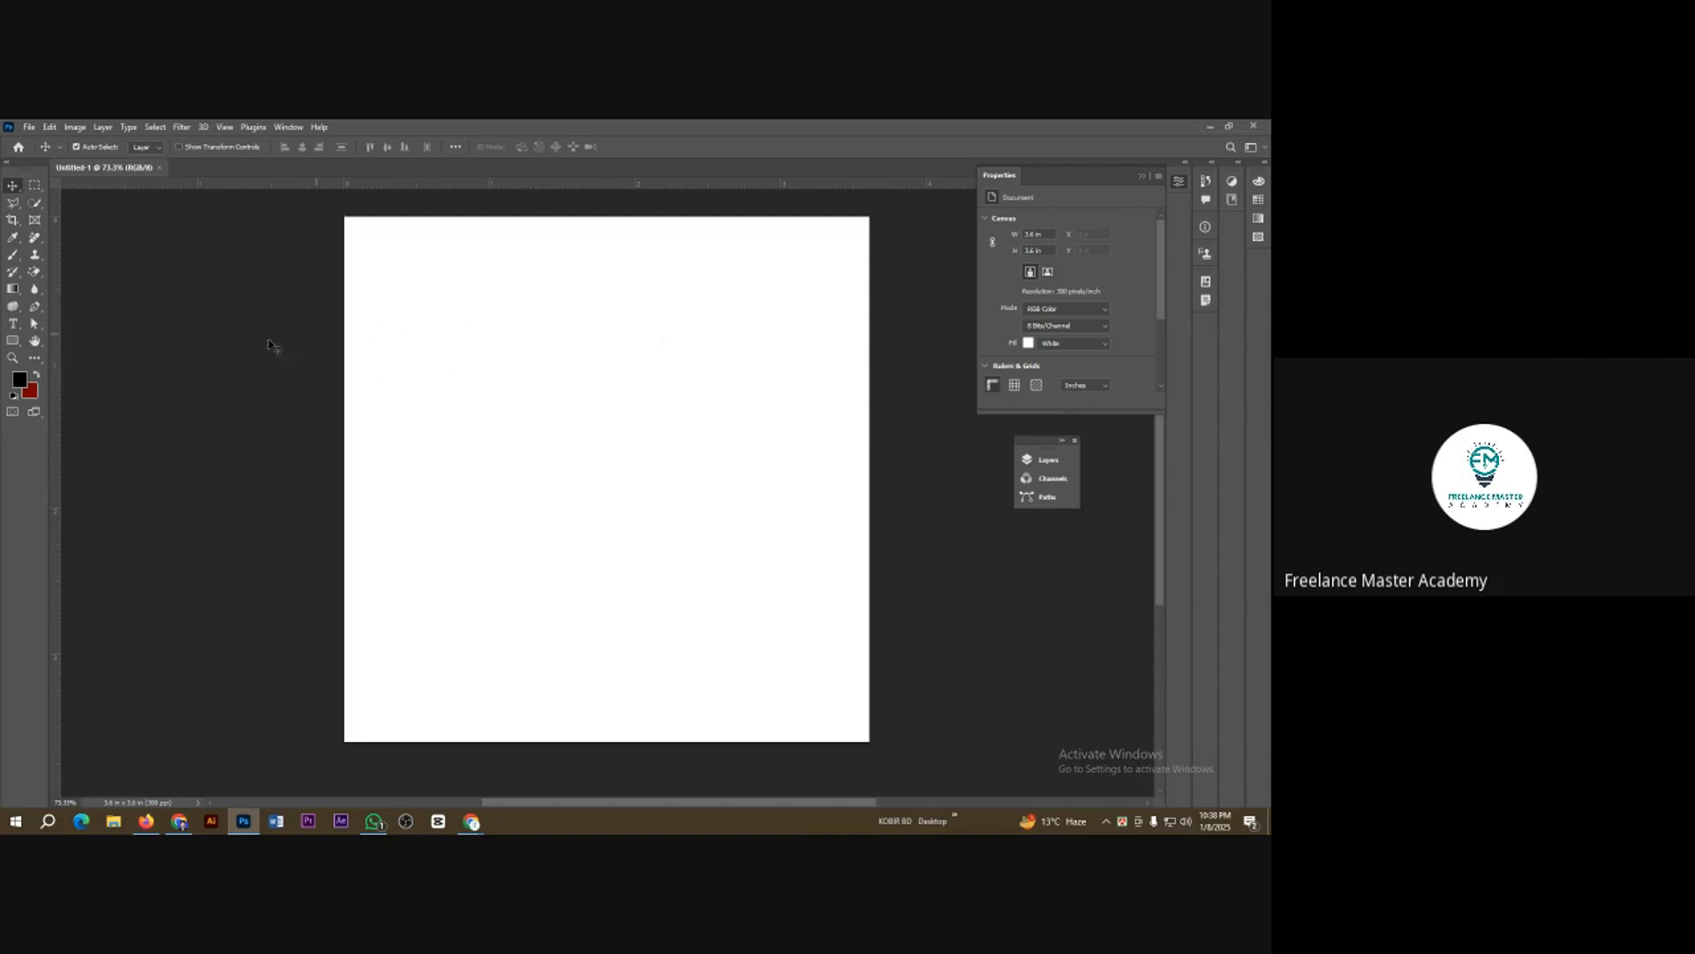
# Step: Draw a rectangle shape about 1082 px square covering the whole canvas and fill it with a recently used blue
pyautogui.click(13, 341)
pyautogui.click(66, 344)
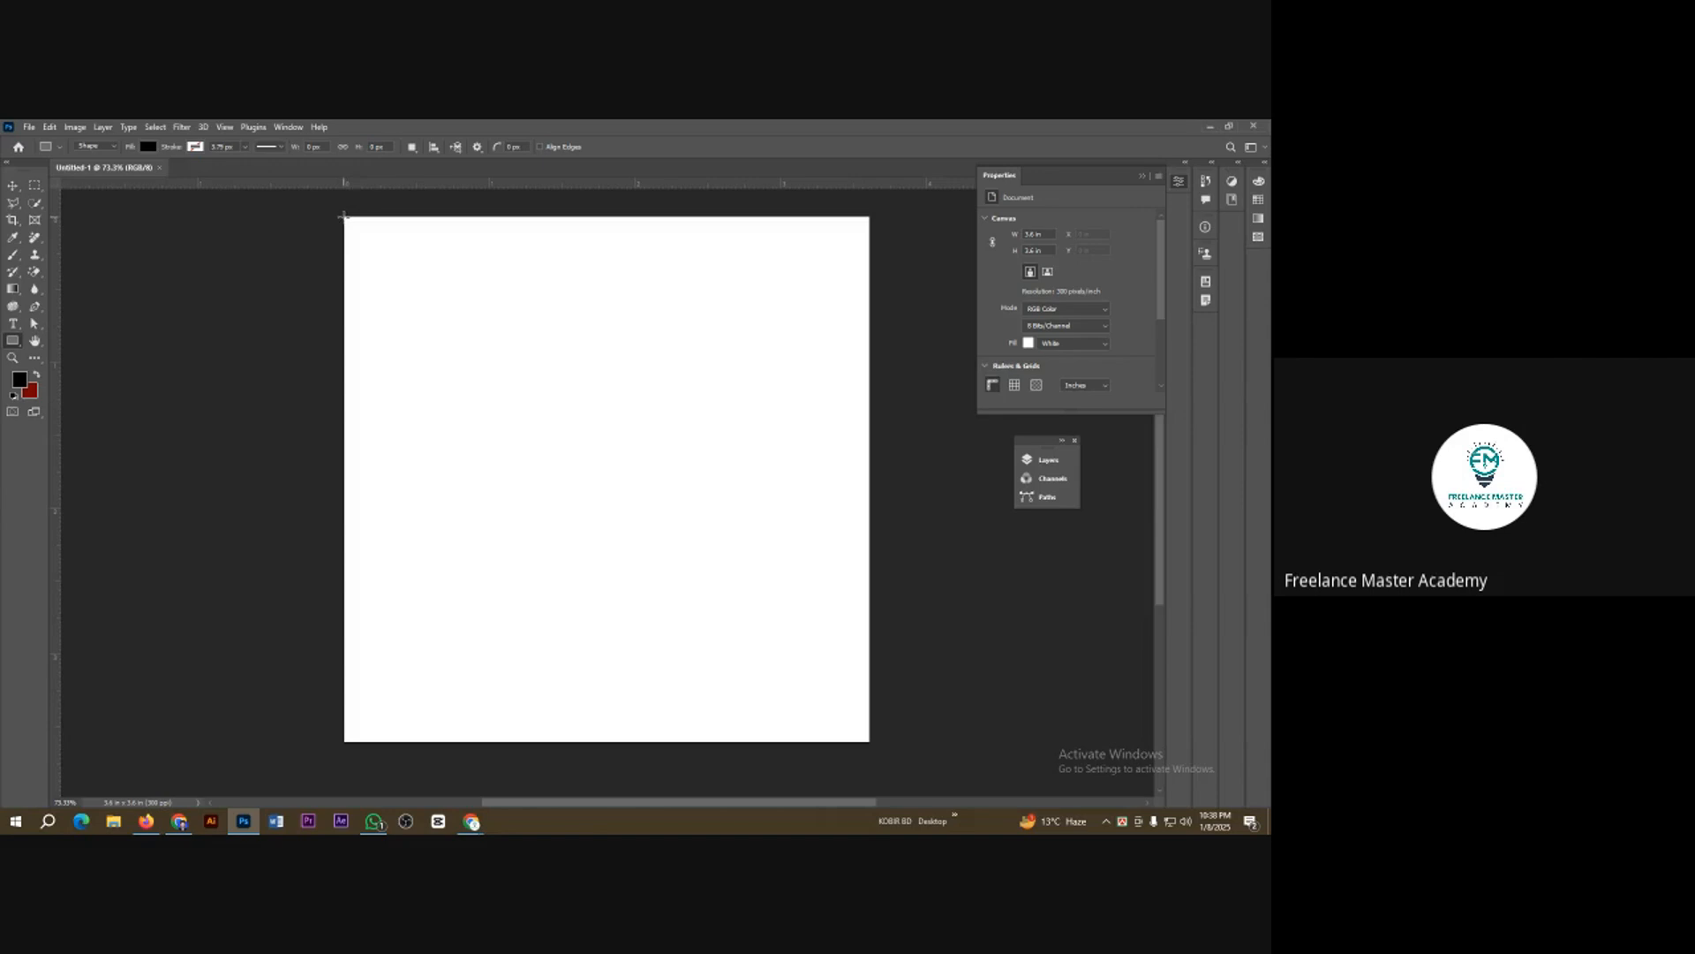
pyautogui.moveTo(344, 216); pyautogui.dragTo(869, 743)
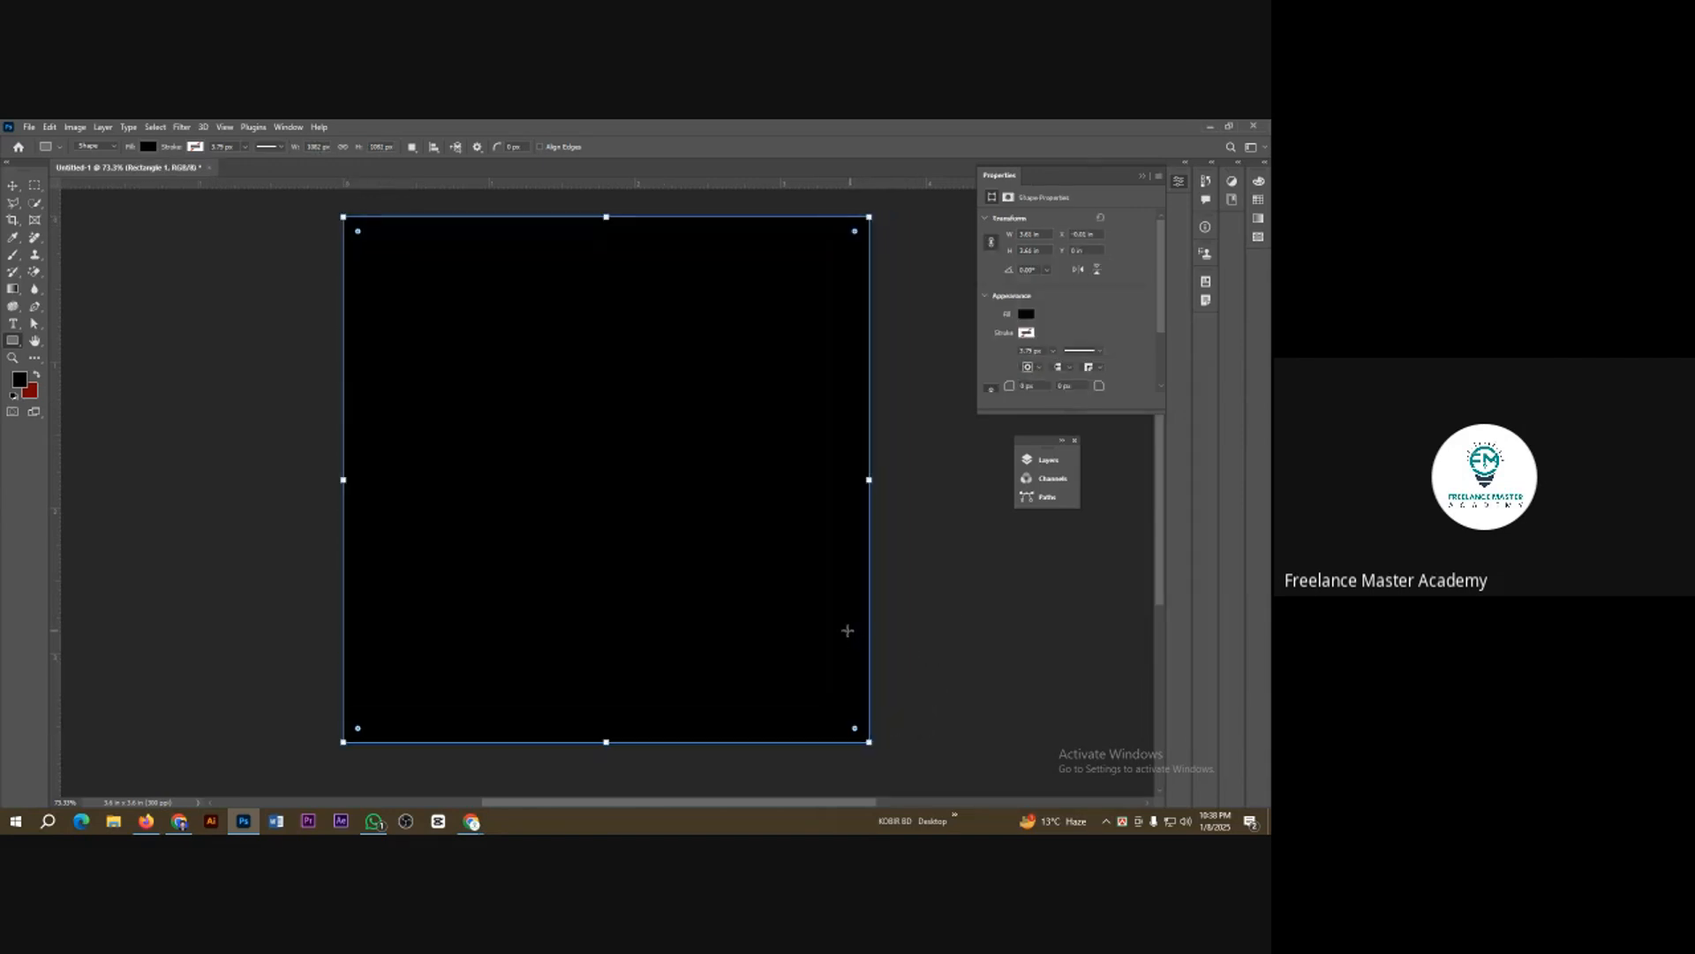
pyautogui.click(147, 147)
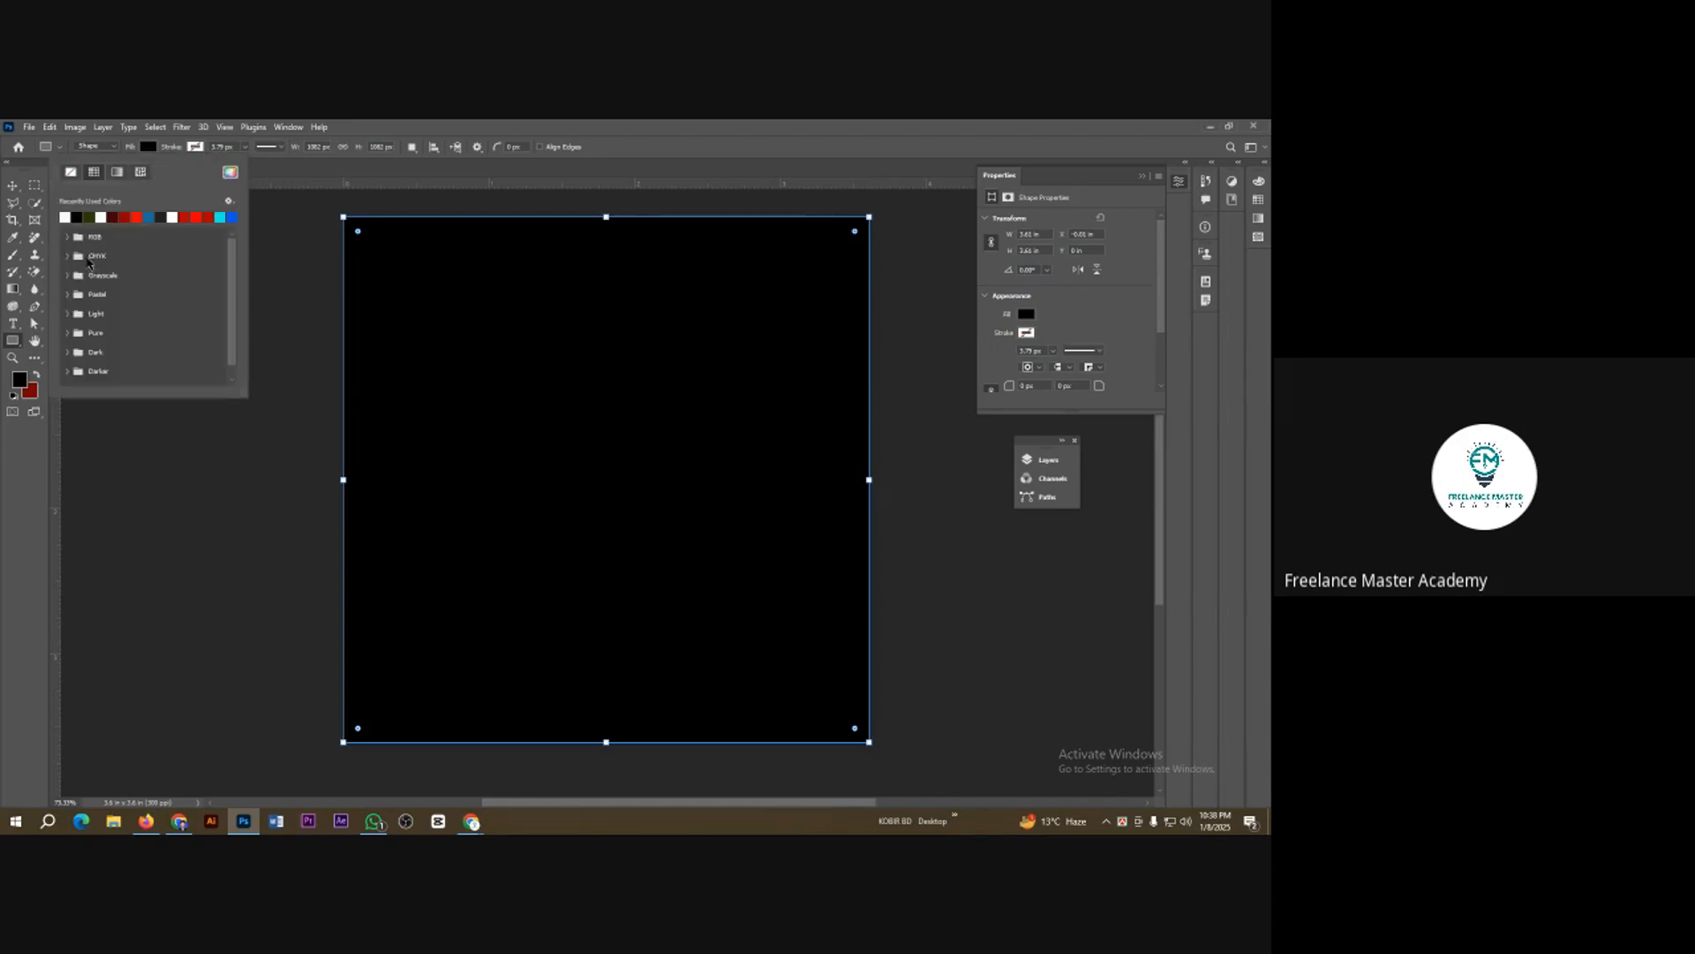
pyautogui.click(155, 217)
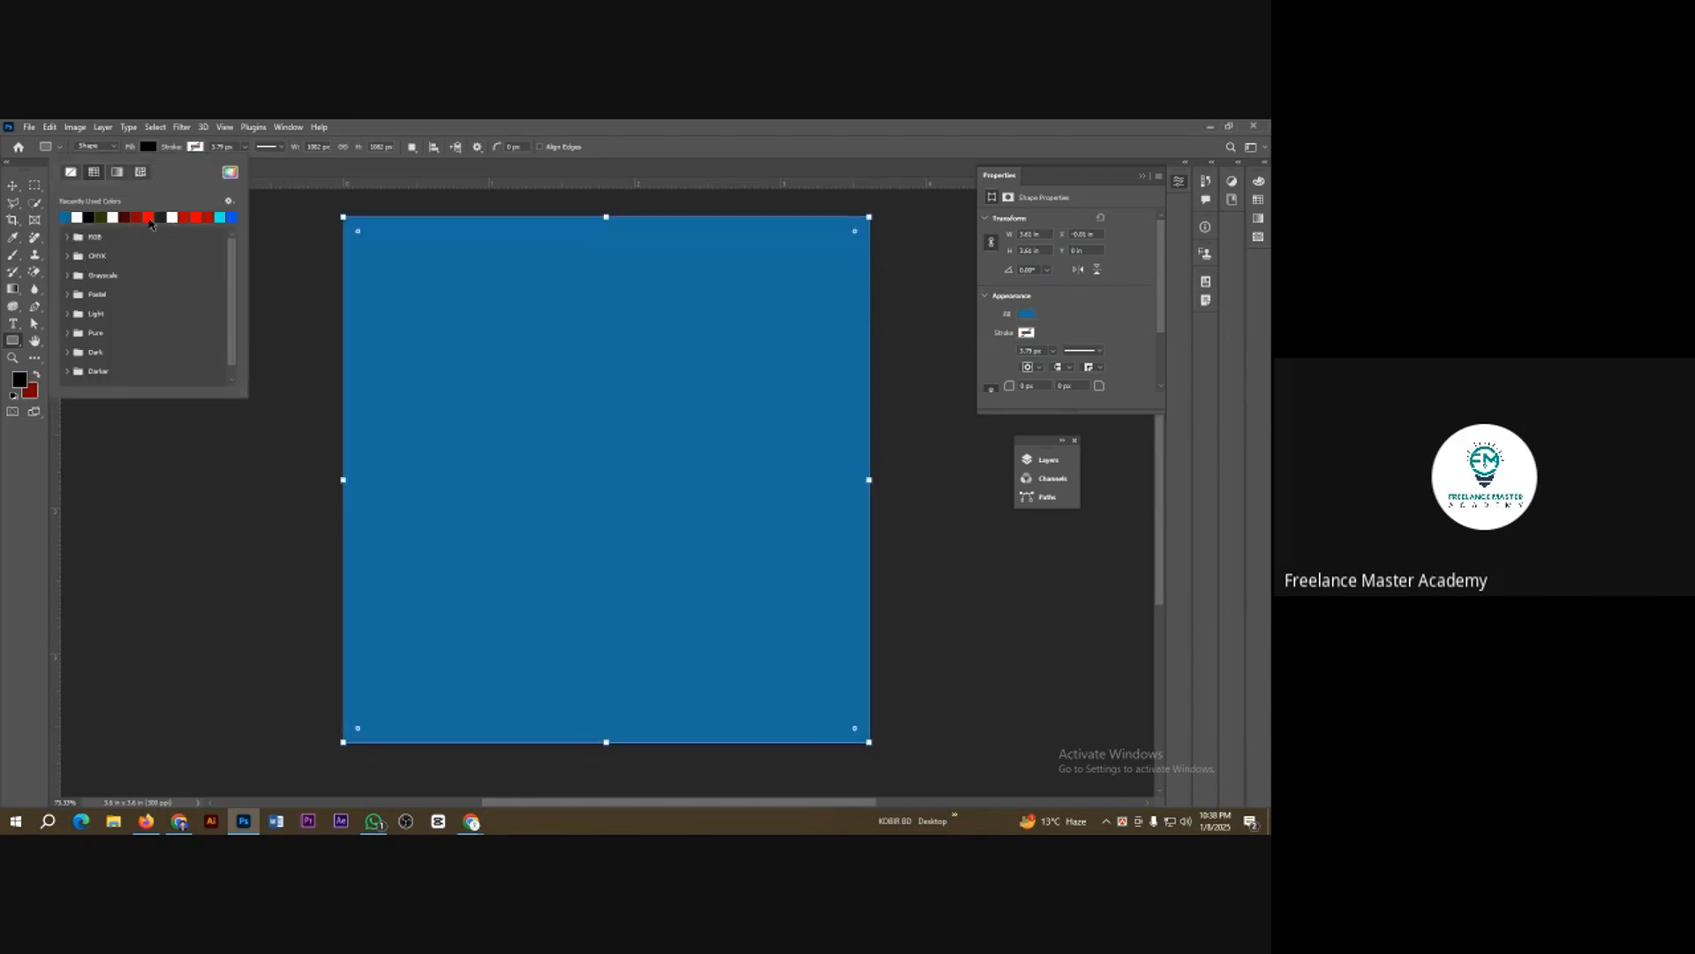
pyautogui.click(12, 184)
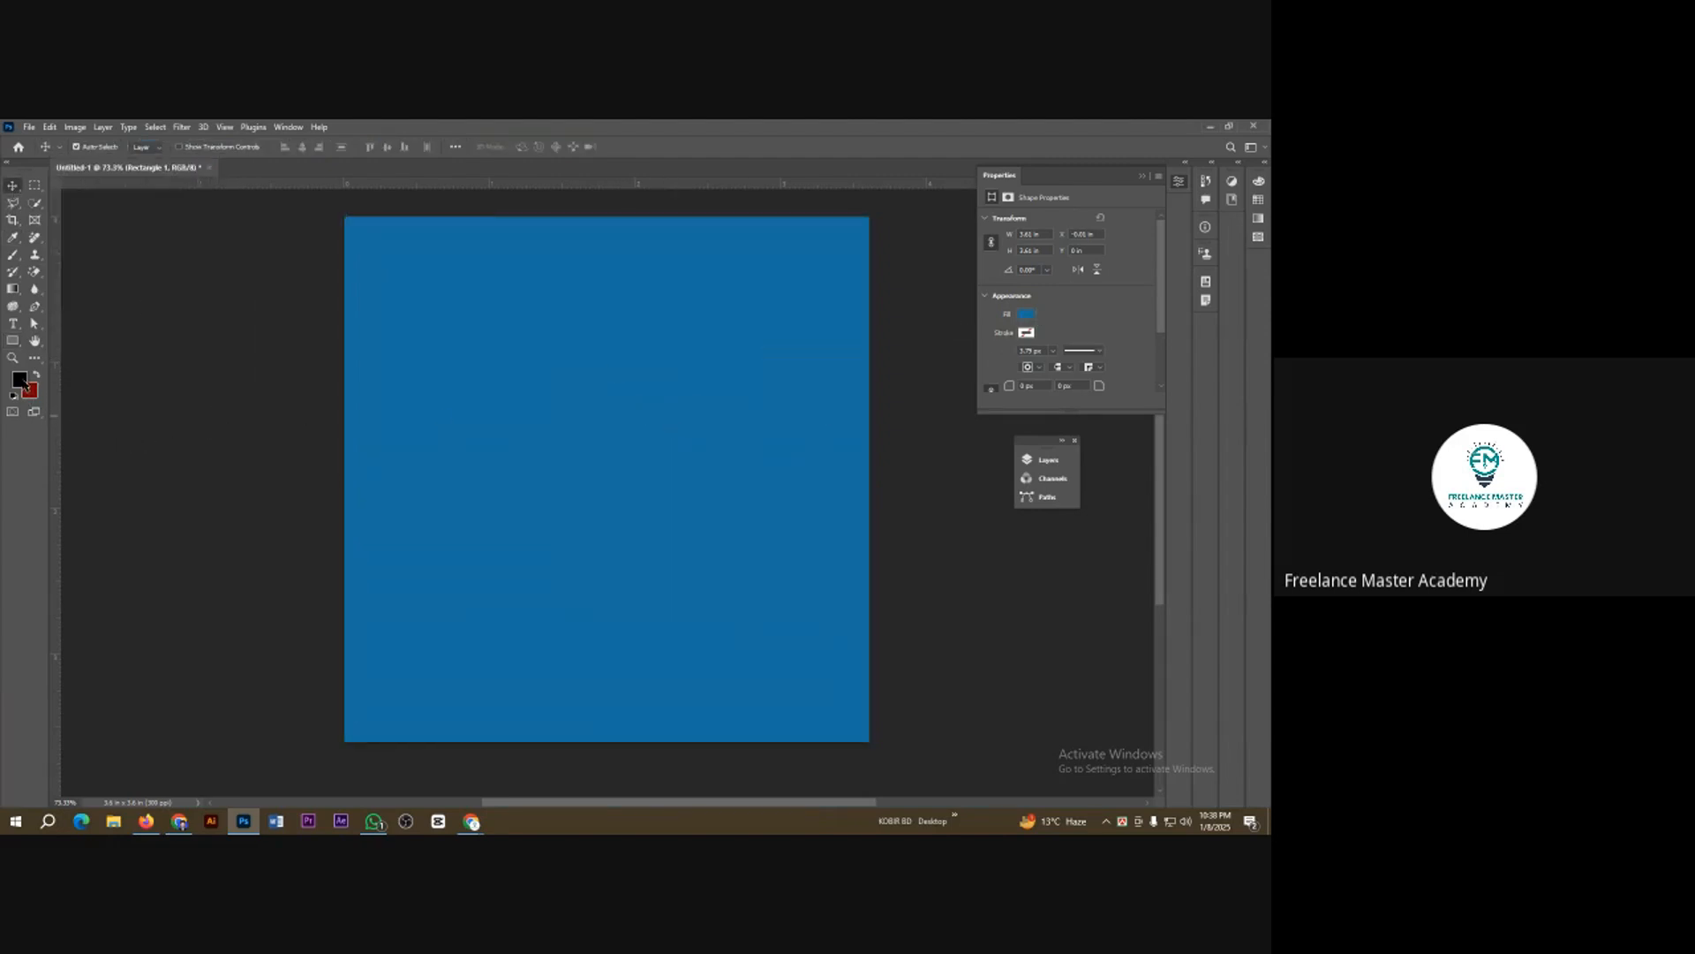
# Step: Sample the rectangle's blue in the foreground Color Picker and change the foreground color to a pale grey shade of that hue
pyautogui.click(1026, 314)
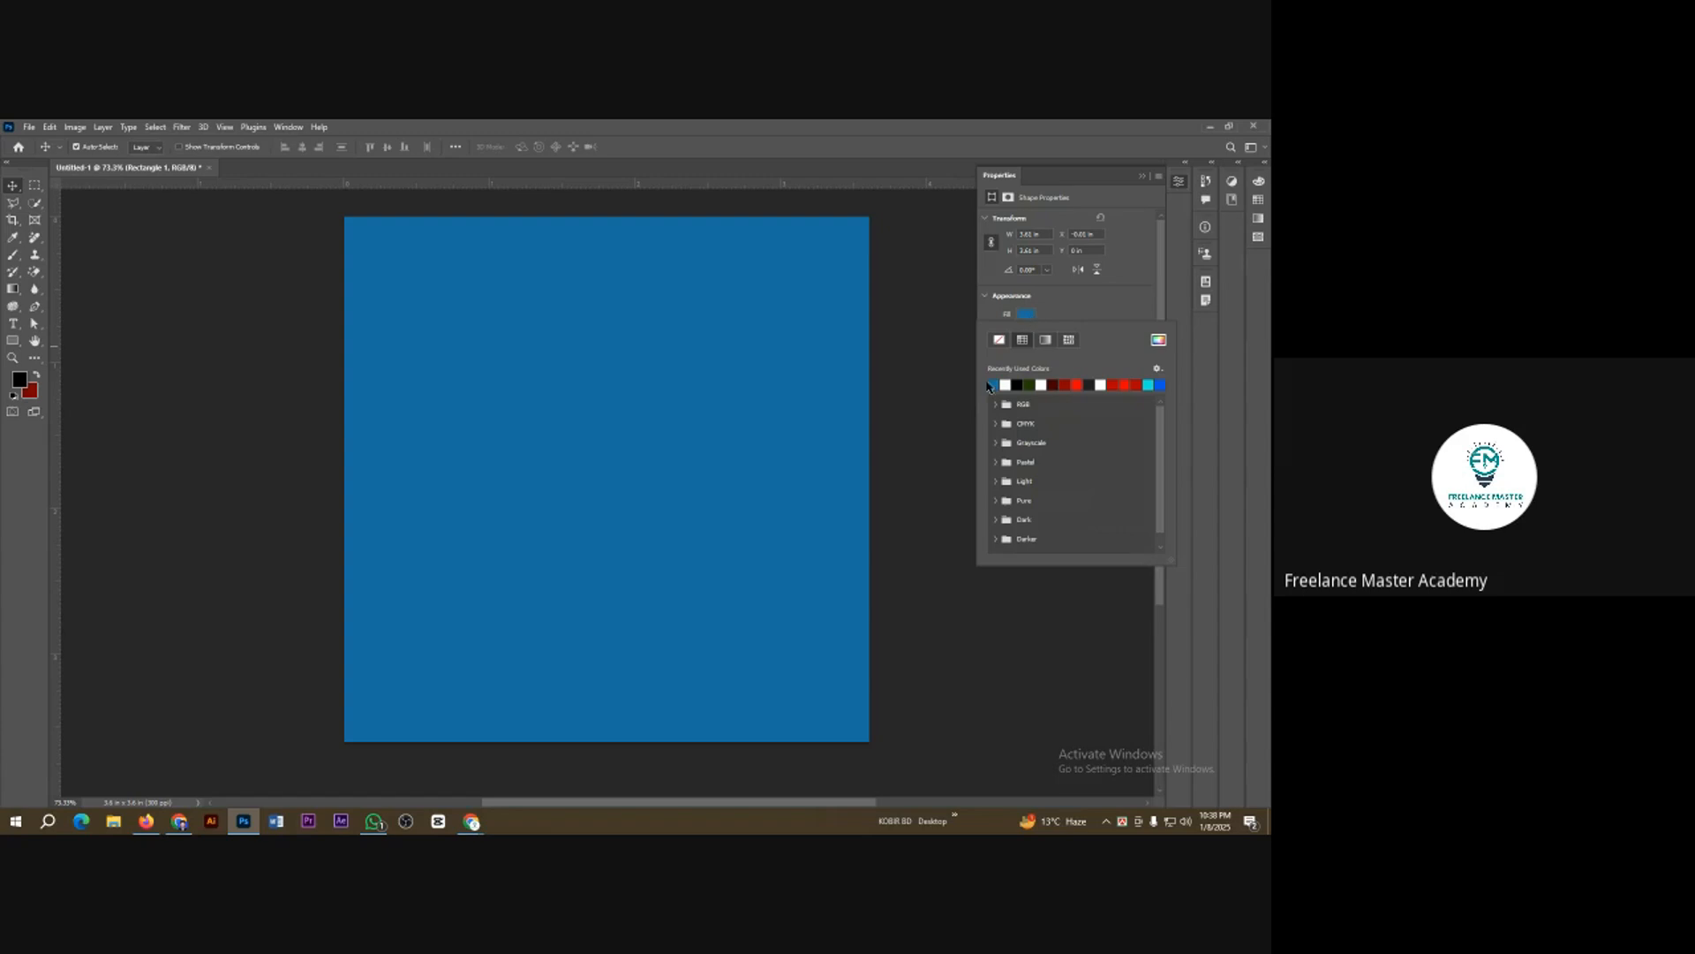
pyautogui.click(18, 380)
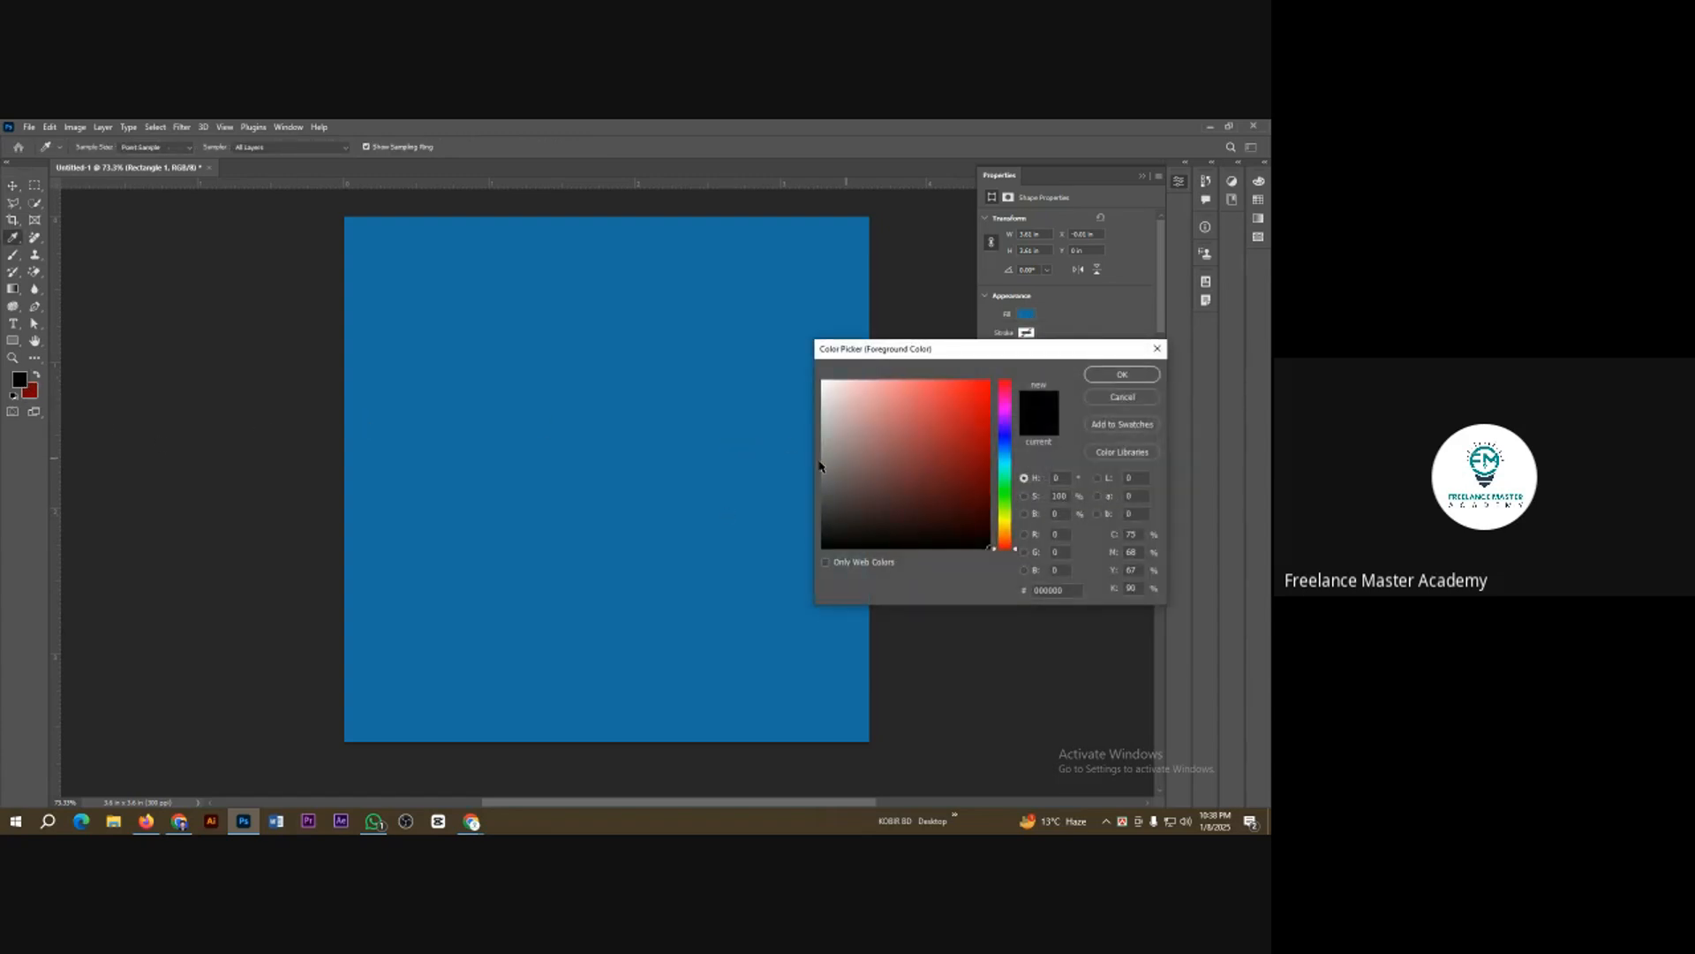
pyautogui.click(705, 460)
pyautogui.moveTo(1021, 361); pyautogui.dragTo(597, 326)
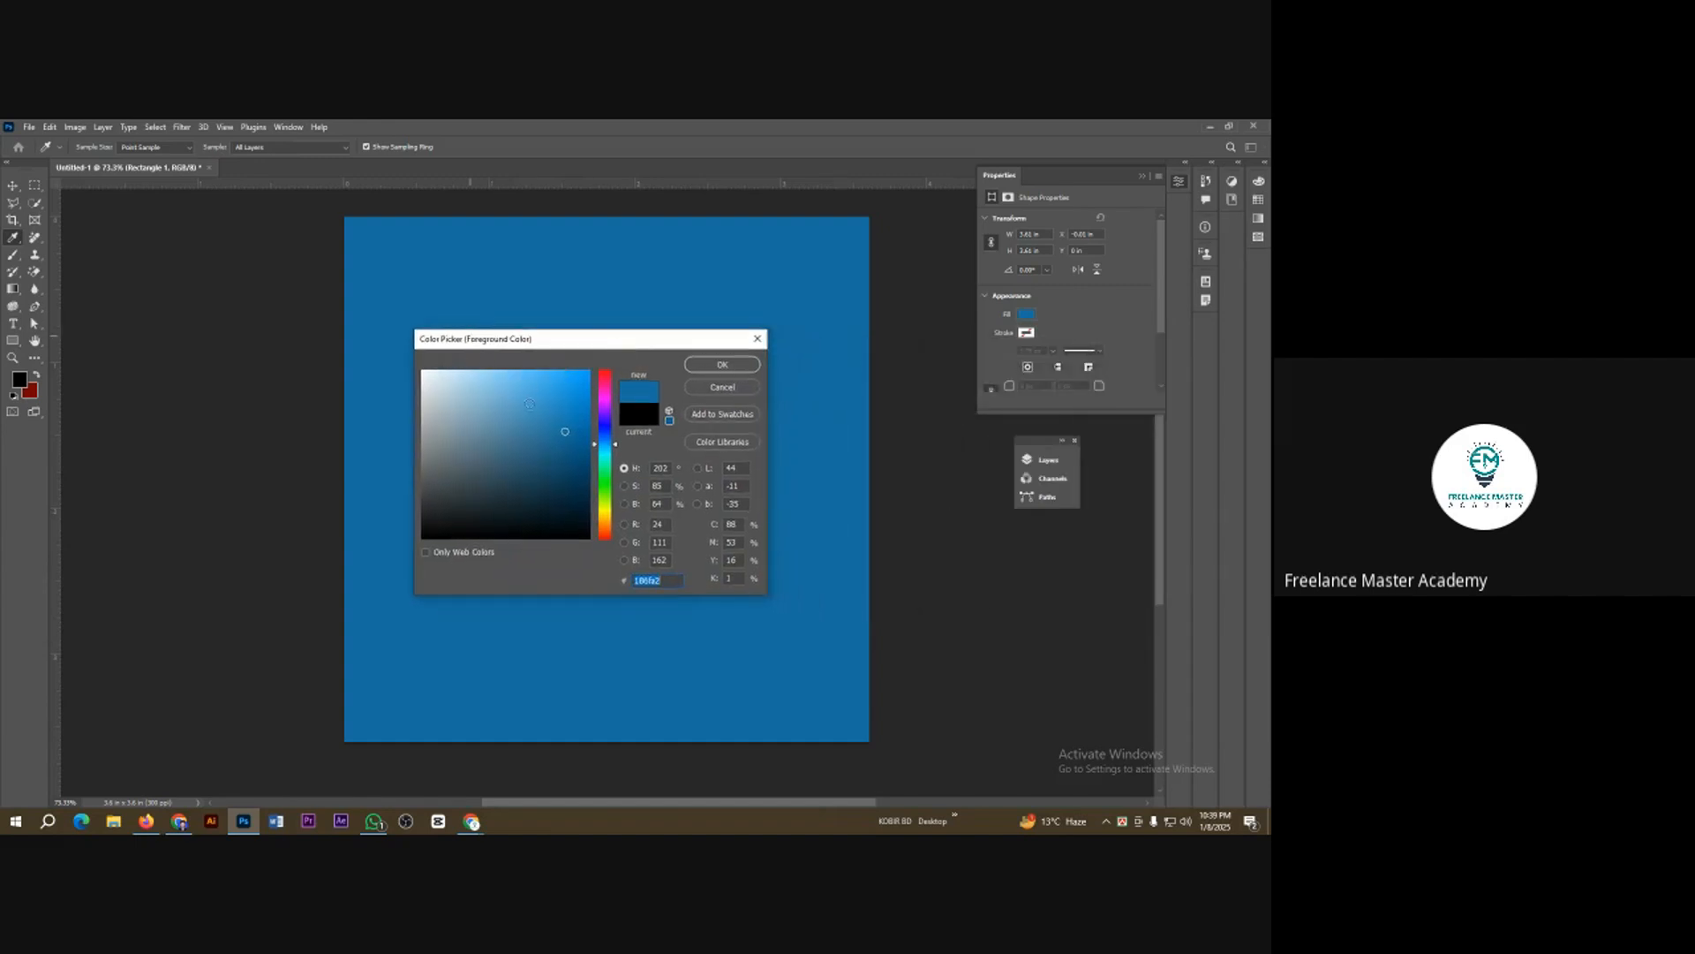
pyautogui.moveTo(629, 347); pyautogui.dragTo(1033, 314)
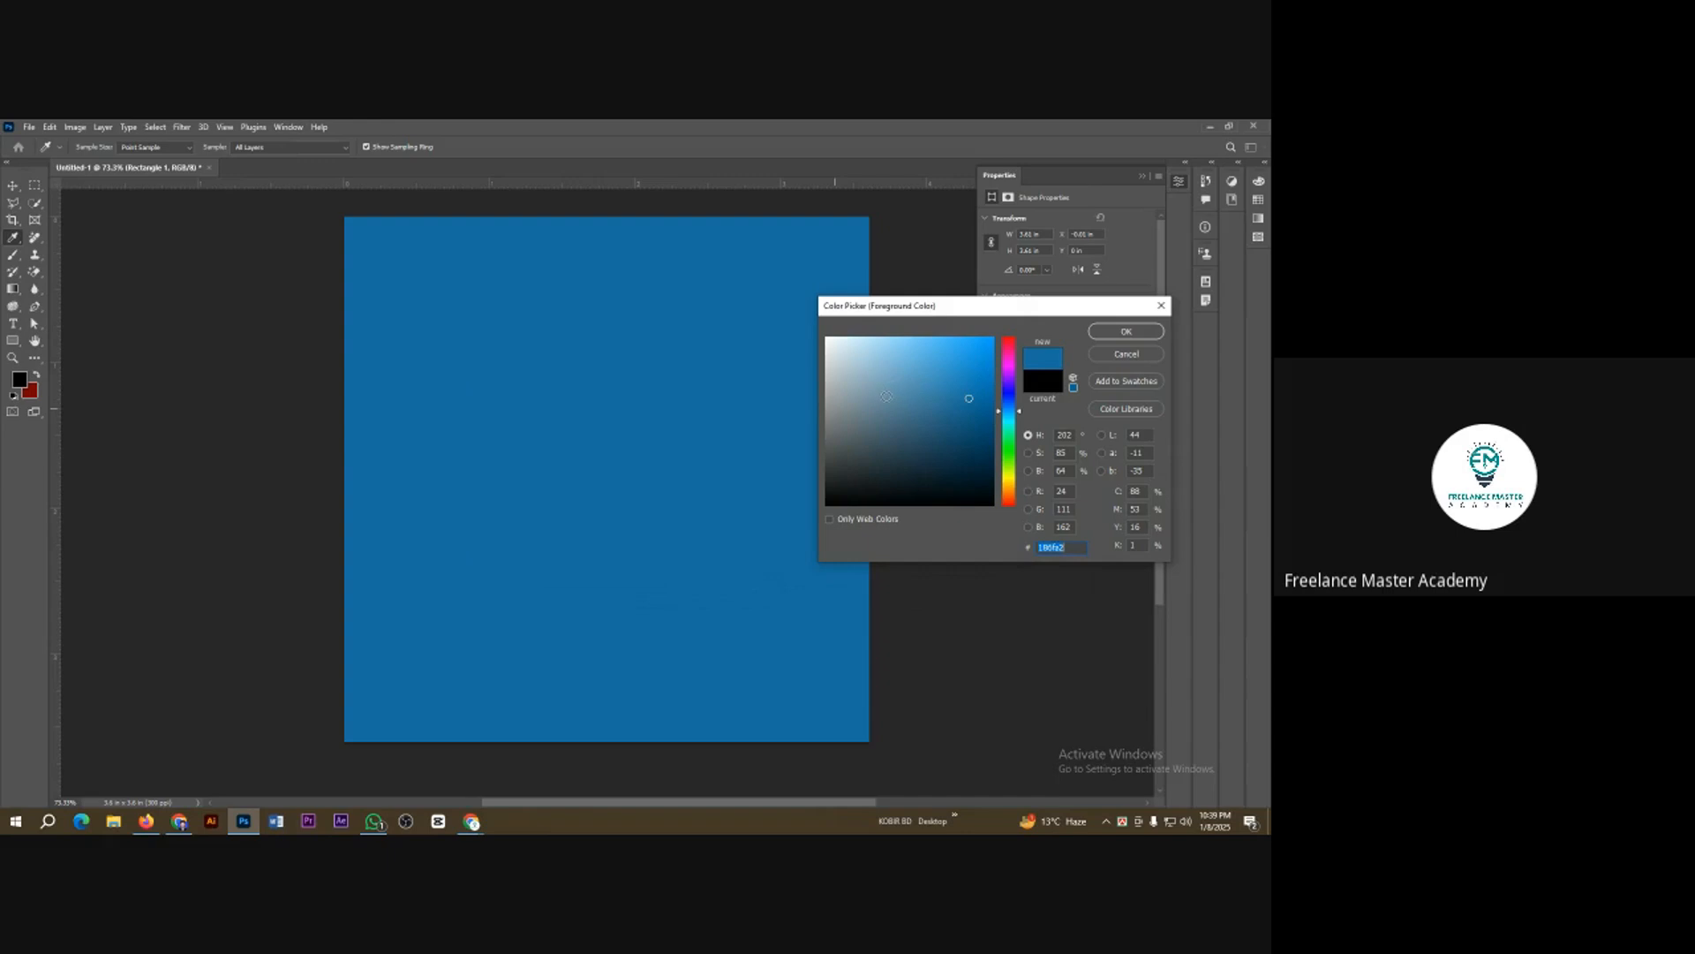
pyautogui.moveTo(886, 397)
pyautogui.mouseDown()
pyautogui.moveTo(852, 395)
pyautogui.moveTo(835, 356)
pyautogui.mouseUp()
pyautogui.click(1127, 332)
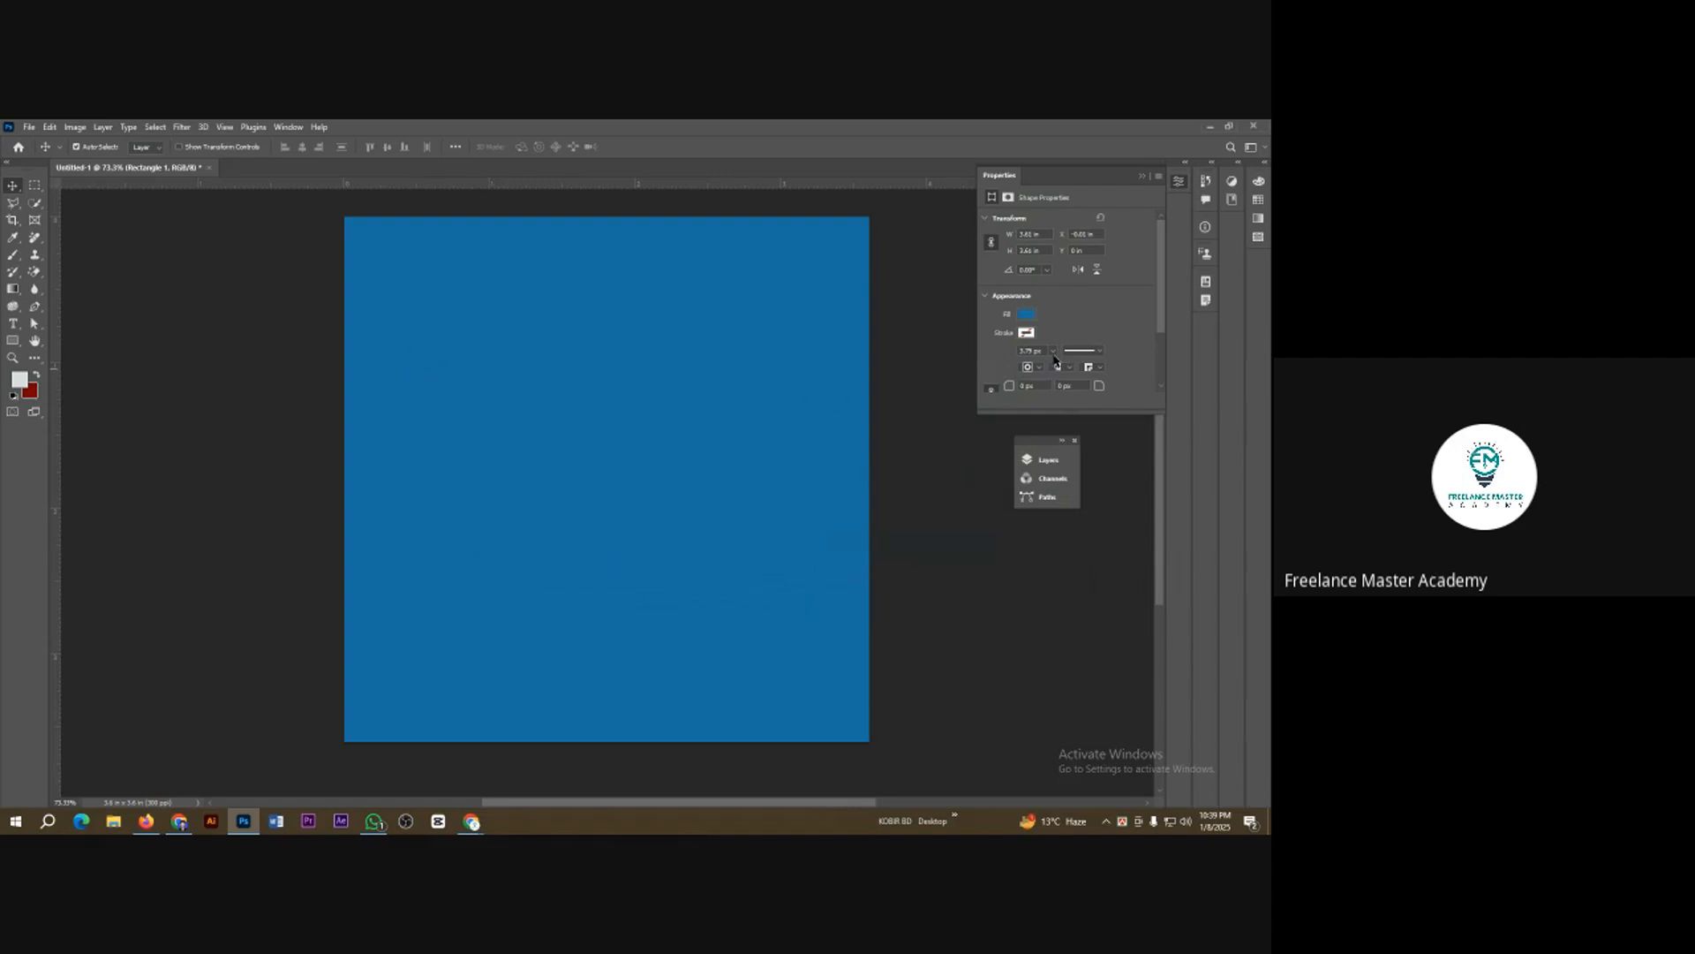
pyautogui.click(1026, 314)
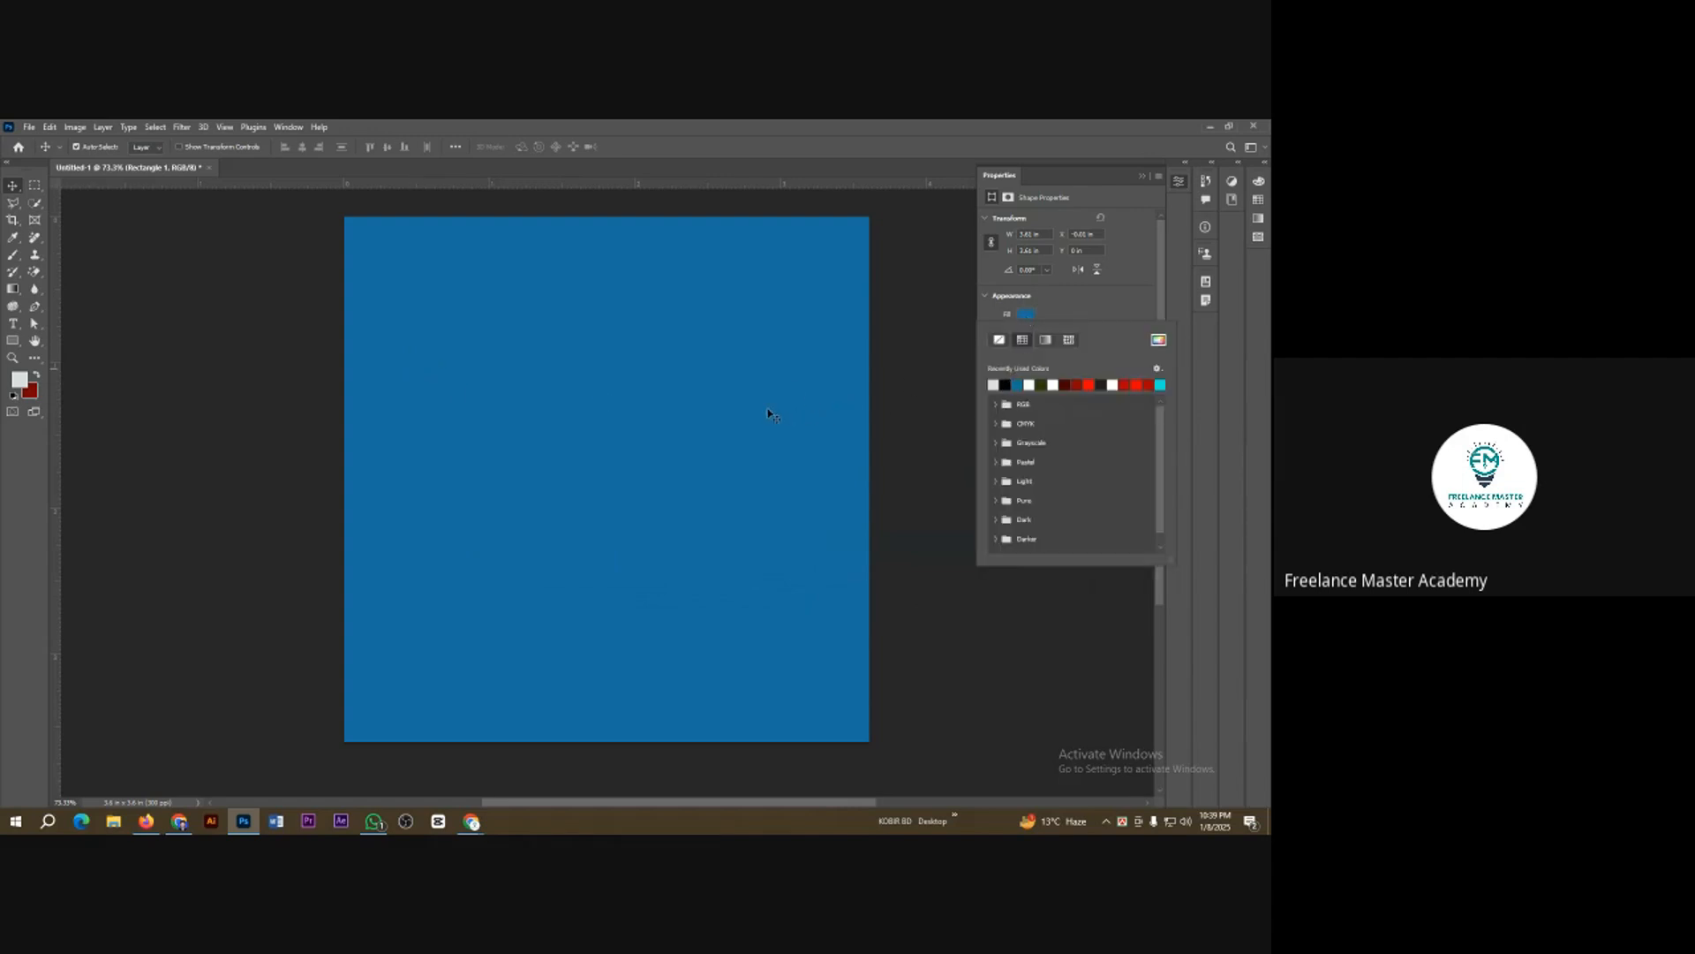
pyautogui.click(19, 381)
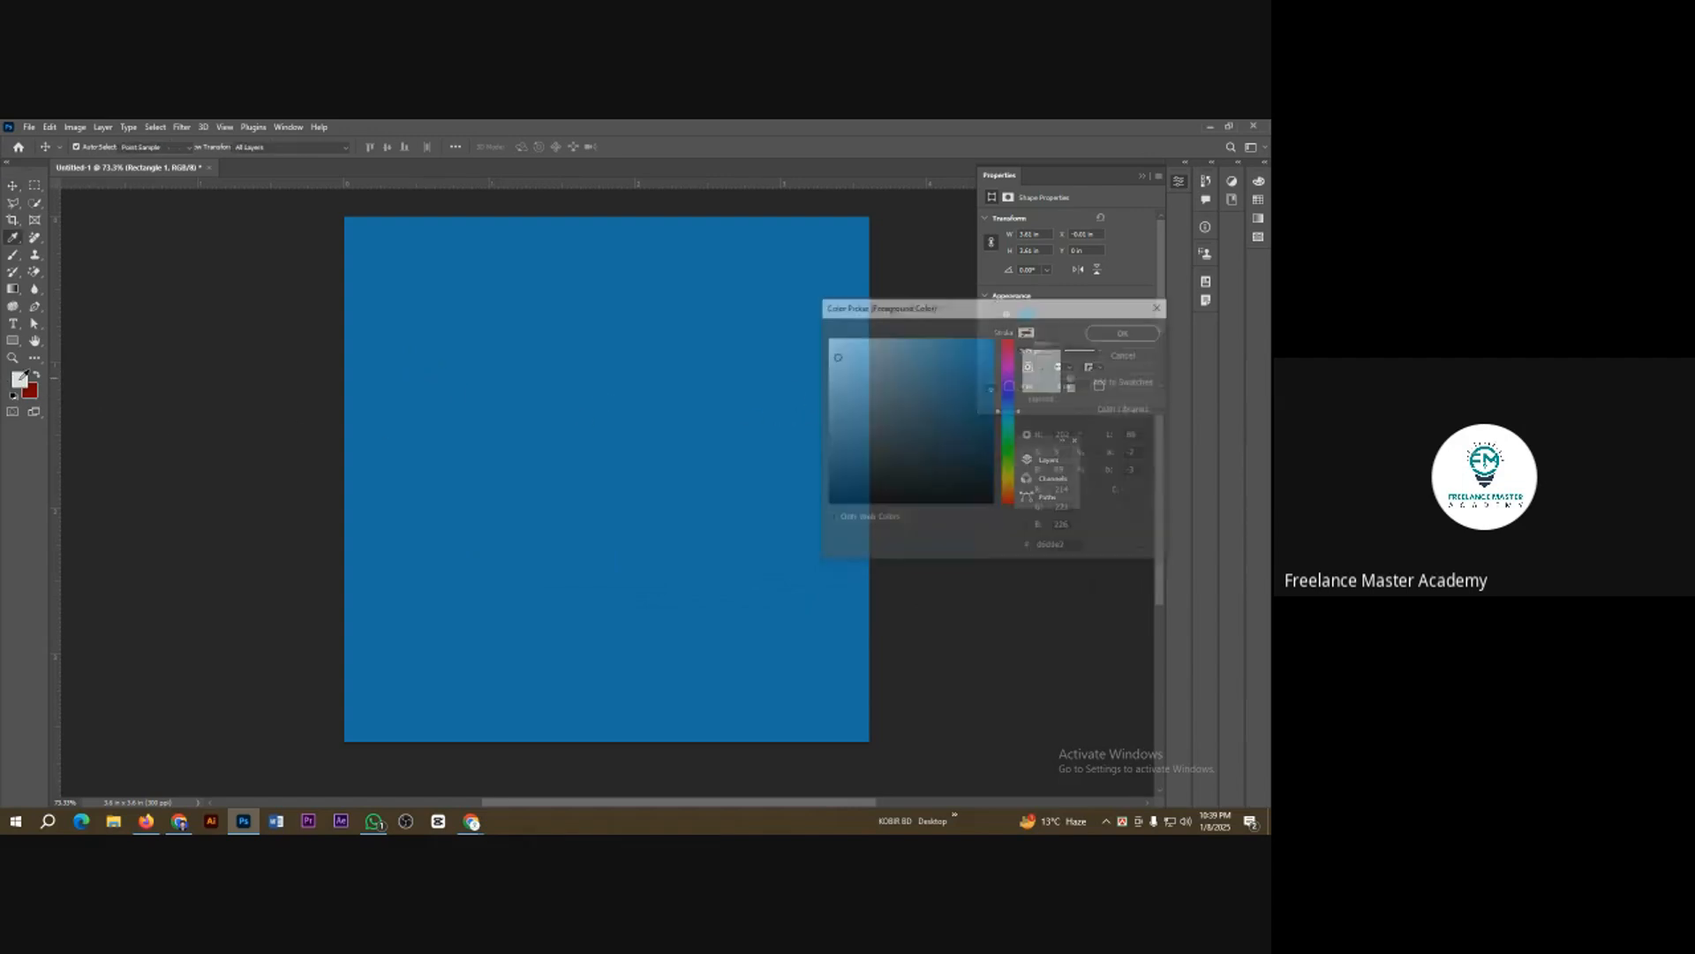
pyautogui.click(977, 470)
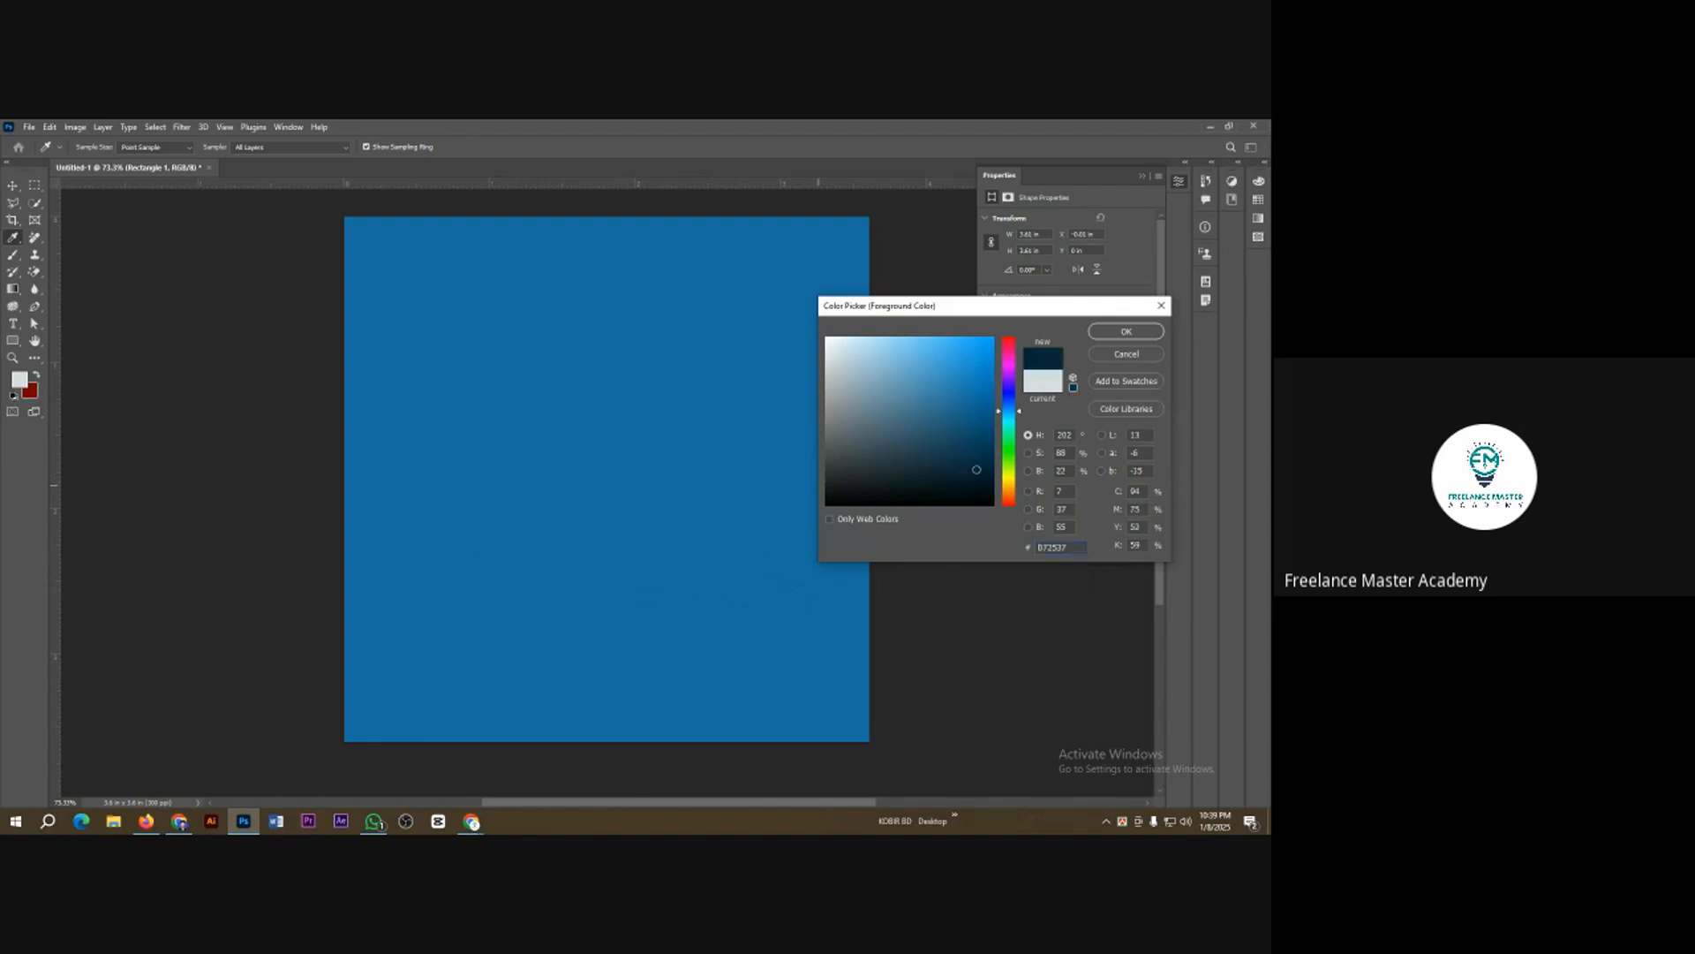
pyautogui.click(977, 479)
pyautogui.moveTo(983, 384)
pyautogui.mouseDown()
pyautogui.moveTo(982, 355)
pyautogui.moveTo(977, 455)
pyautogui.moveTo(874, 506)
pyautogui.moveTo(867, 404)
pyautogui.moveTo(882, 454)
pyautogui.moveTo(923, 343)
pyautogui.moveTo(960, 450)
pyautogui.moveTo(951, 397)
pyautogui.moveTo(967, 422)
pyautogui.moveTo(977, 378)
pyautogui.moveTo(987, 448)
pyautogui.moveTo(959, 406)
pyautogui.mouseUp()
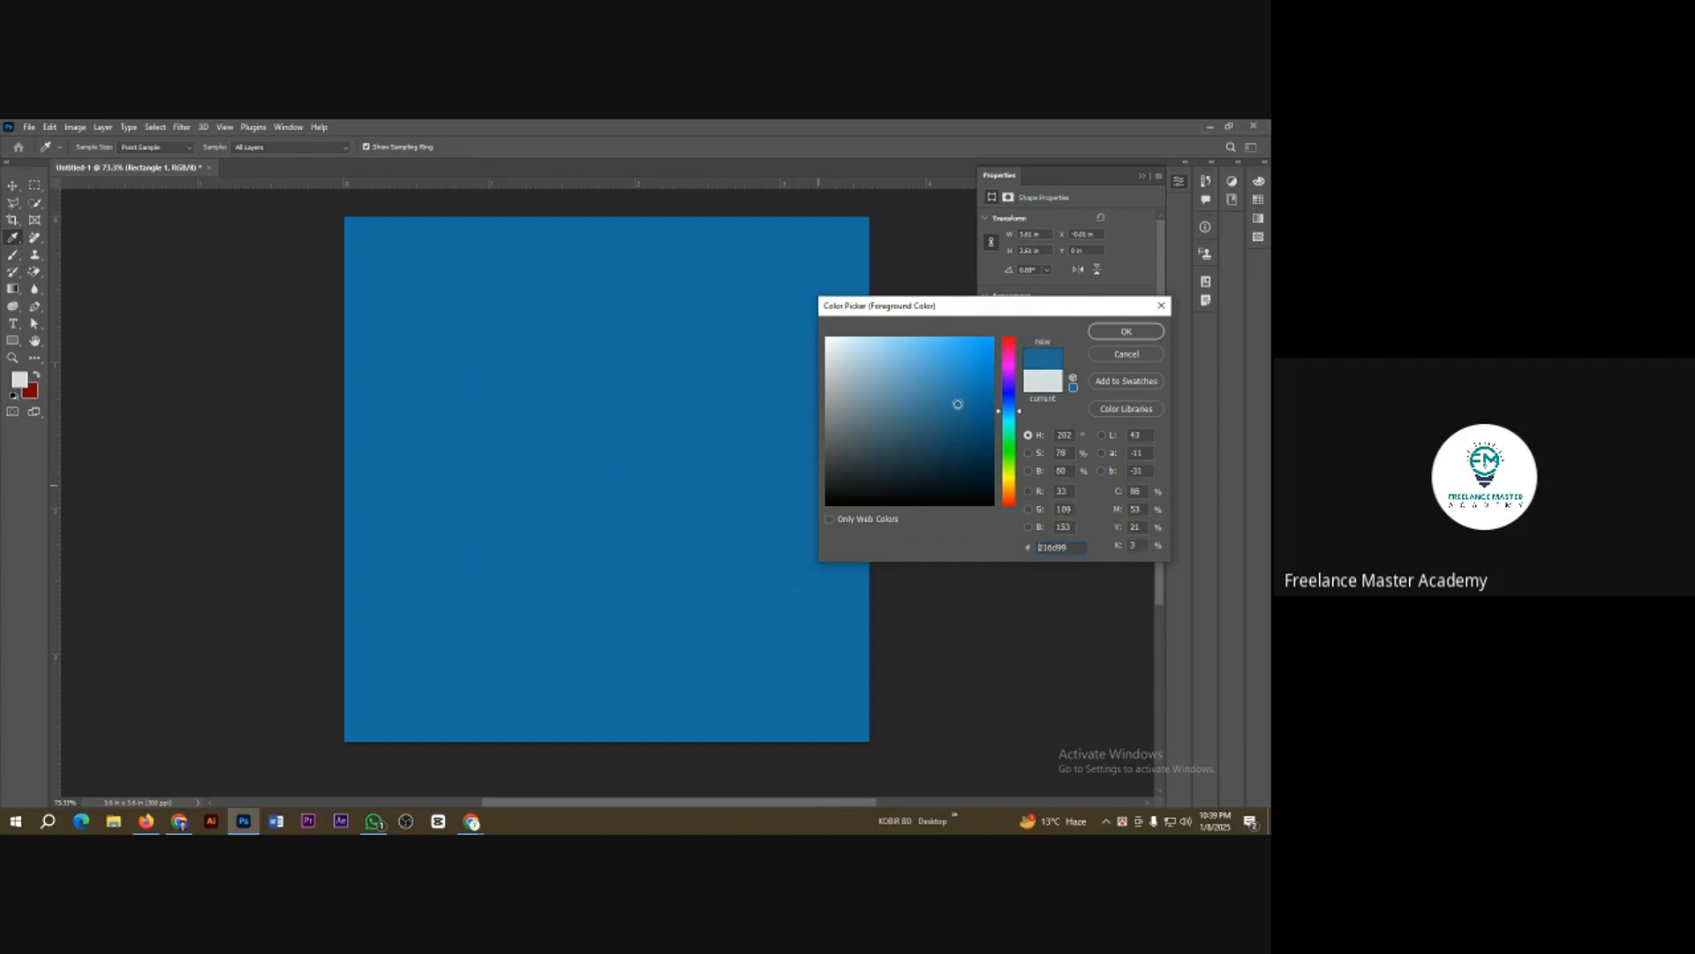
pyautogui.click(1009, 449)
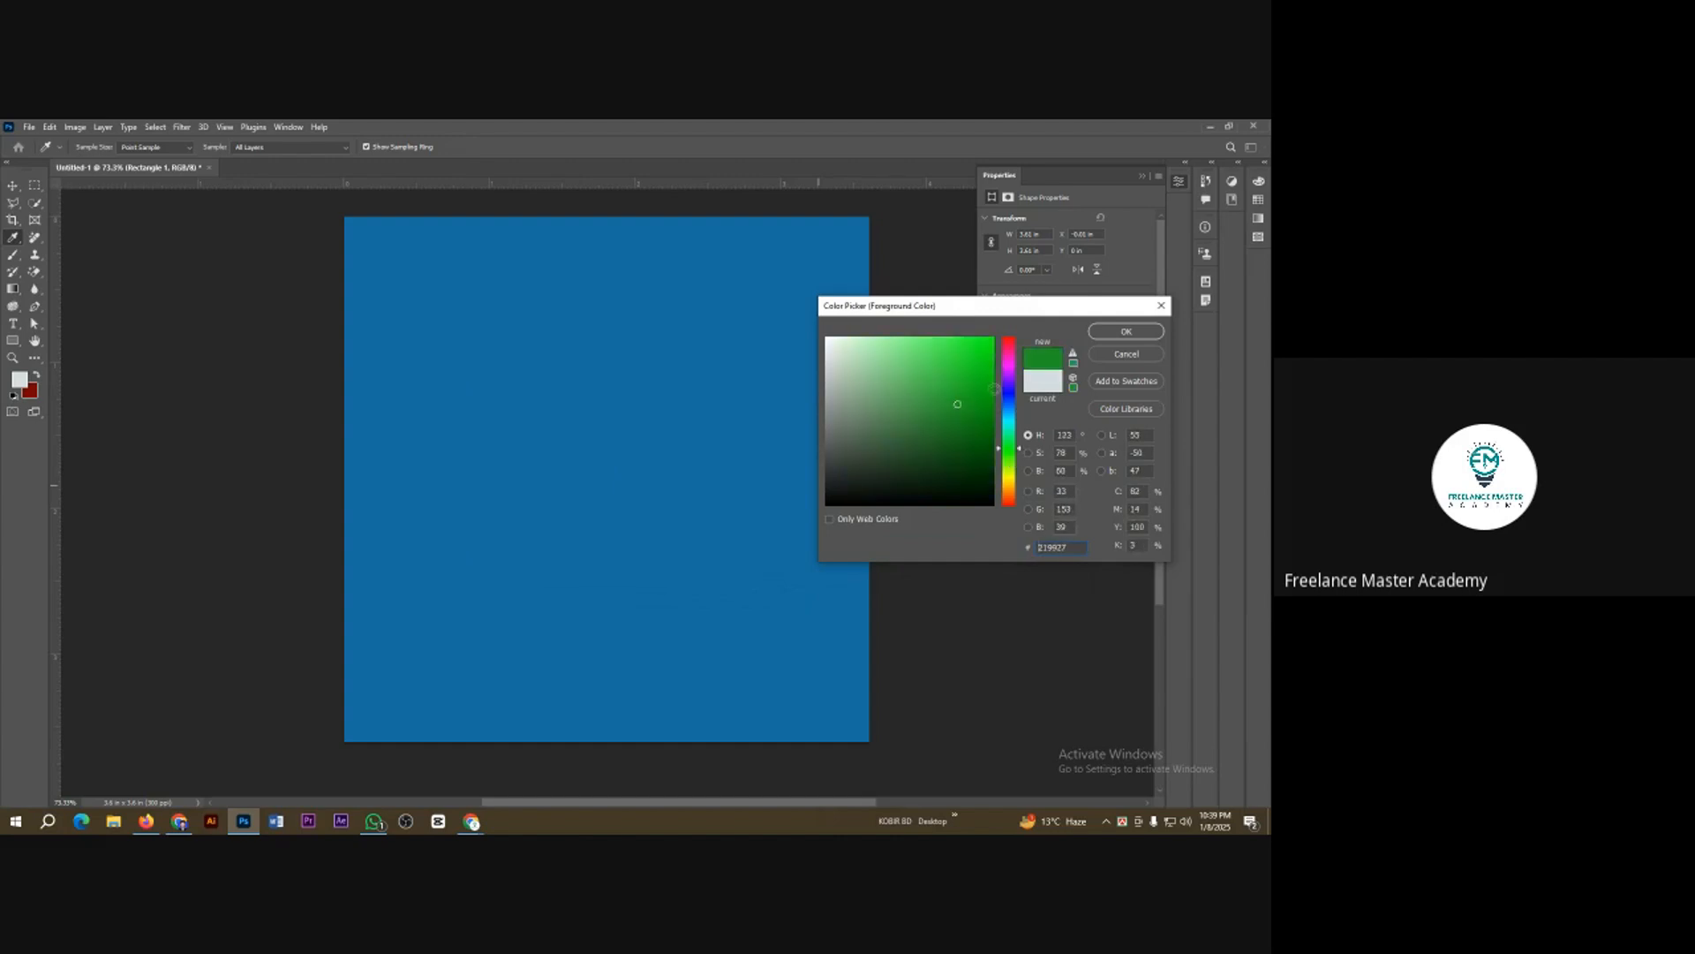
pyautogui.moveTo(994, 397); pyautogui.dragTo(992, 406)
pyautogui.click(981, 396)
pyautogui.click(990, 429)
pyautogui.click(1127, 355)
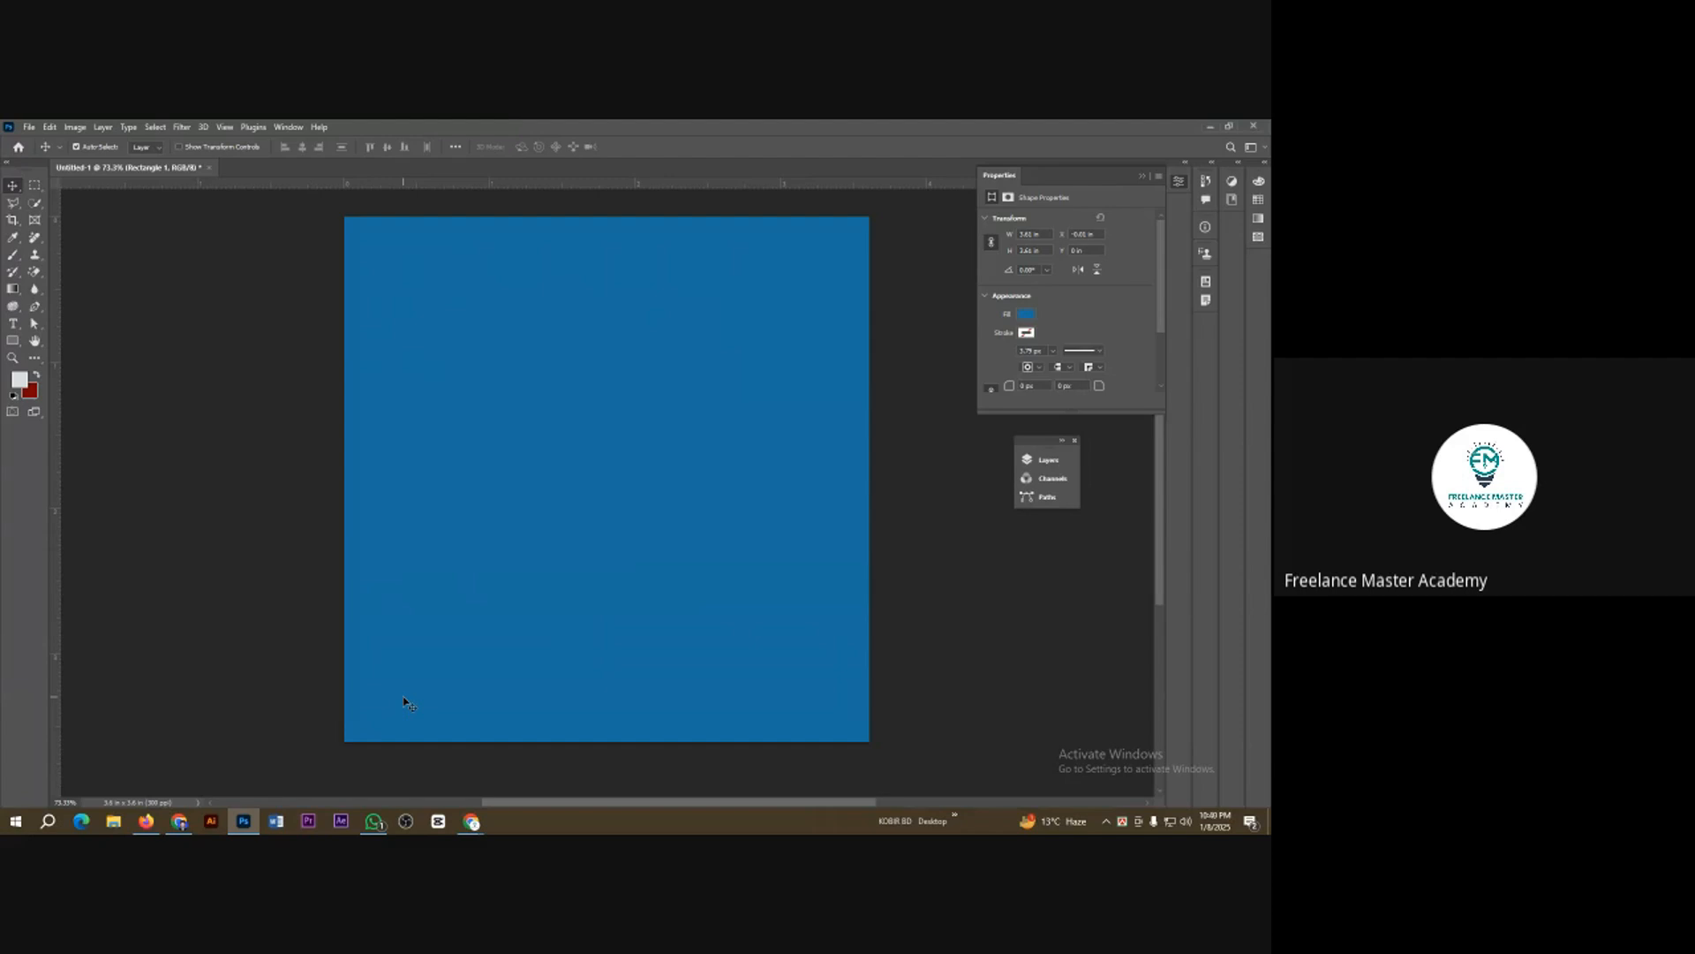
# Step: Switch to the other Chrome window and search Google for "social media post design"
pyautogui.click(179, 821)
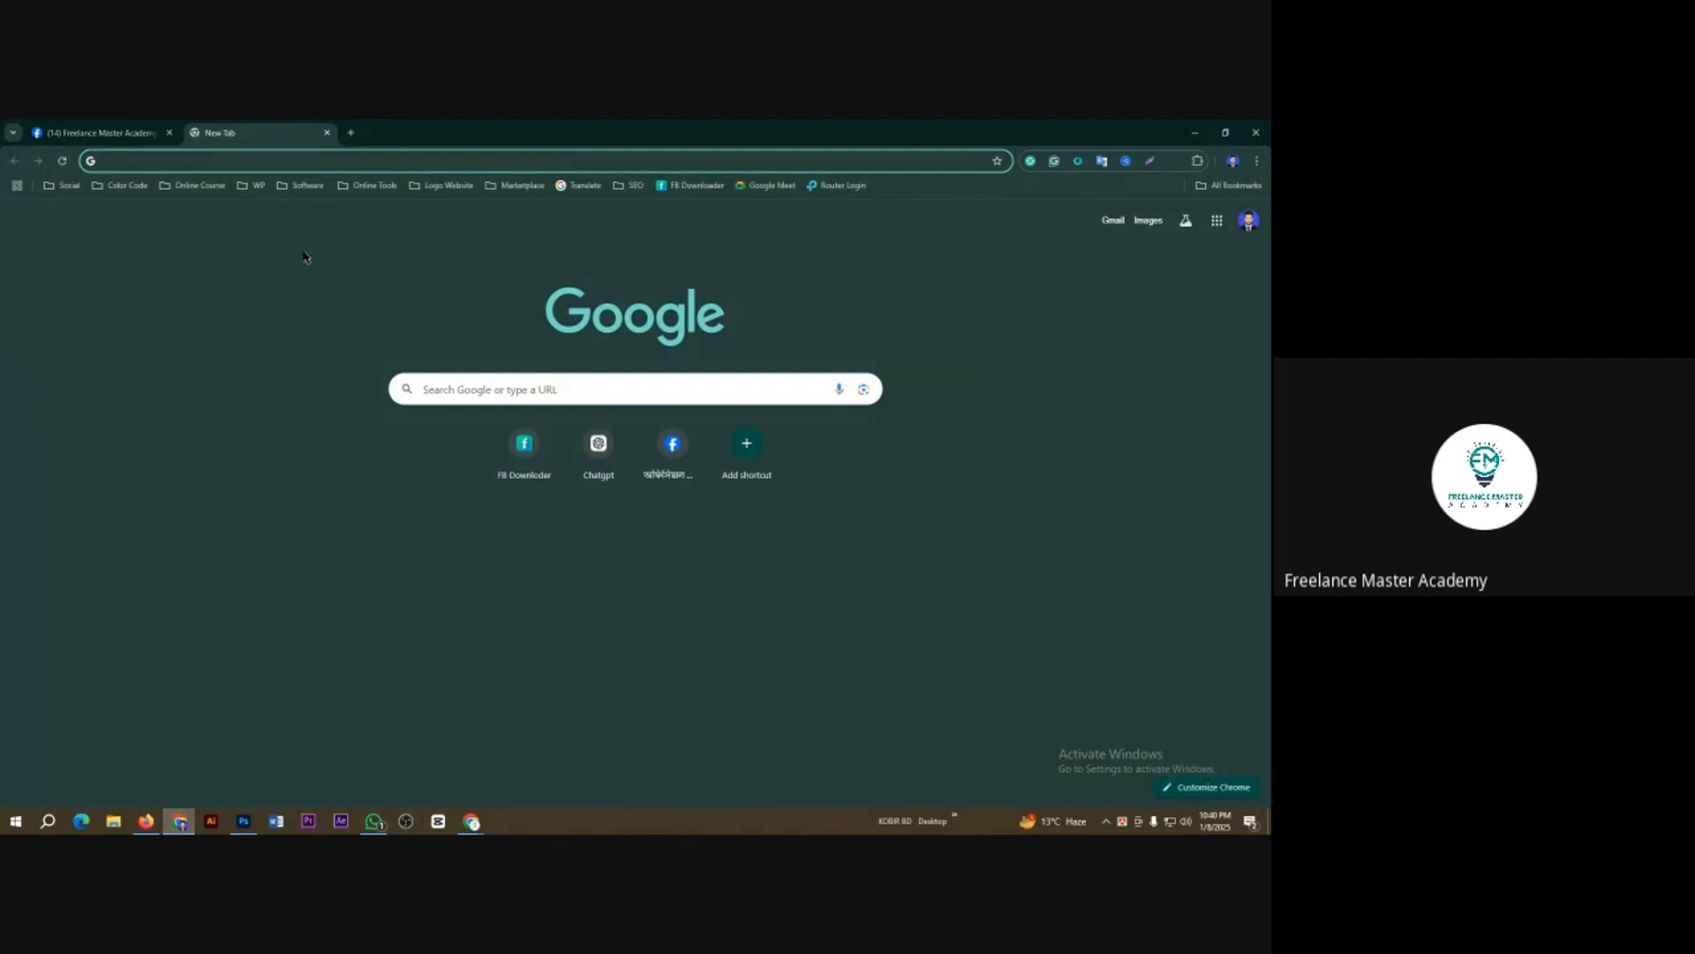
pyautogui.click(264, 158)
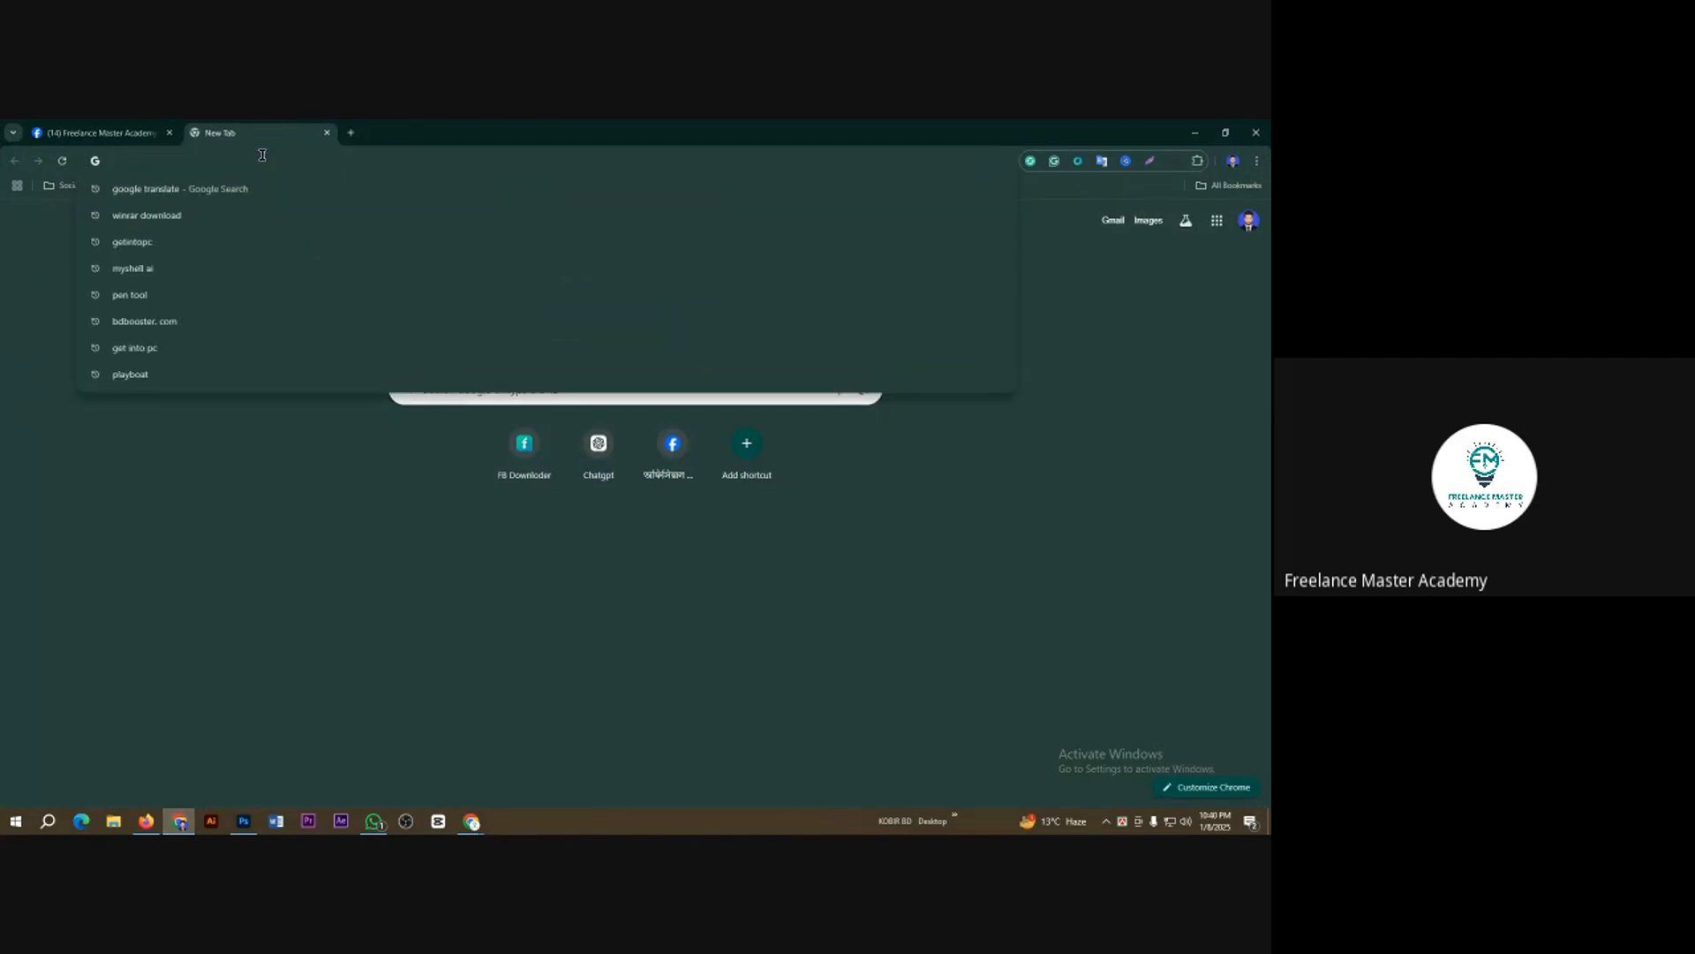
pyautogui.write('SOCIA')
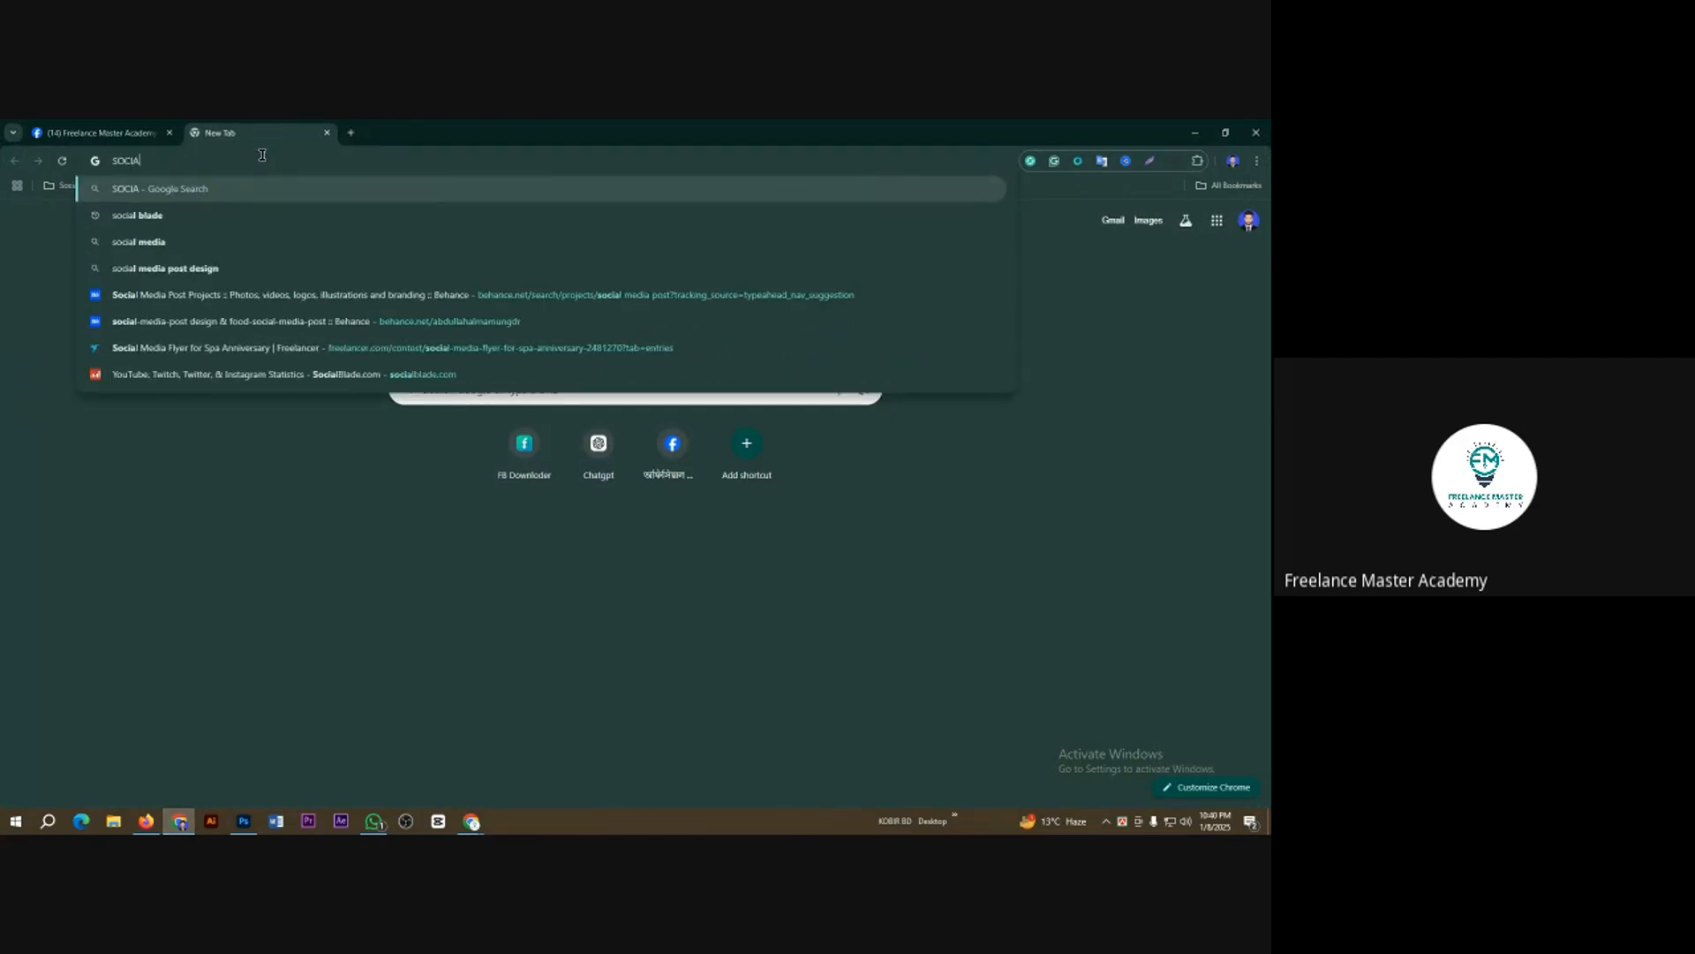
pyautogui.write('L MEDI')
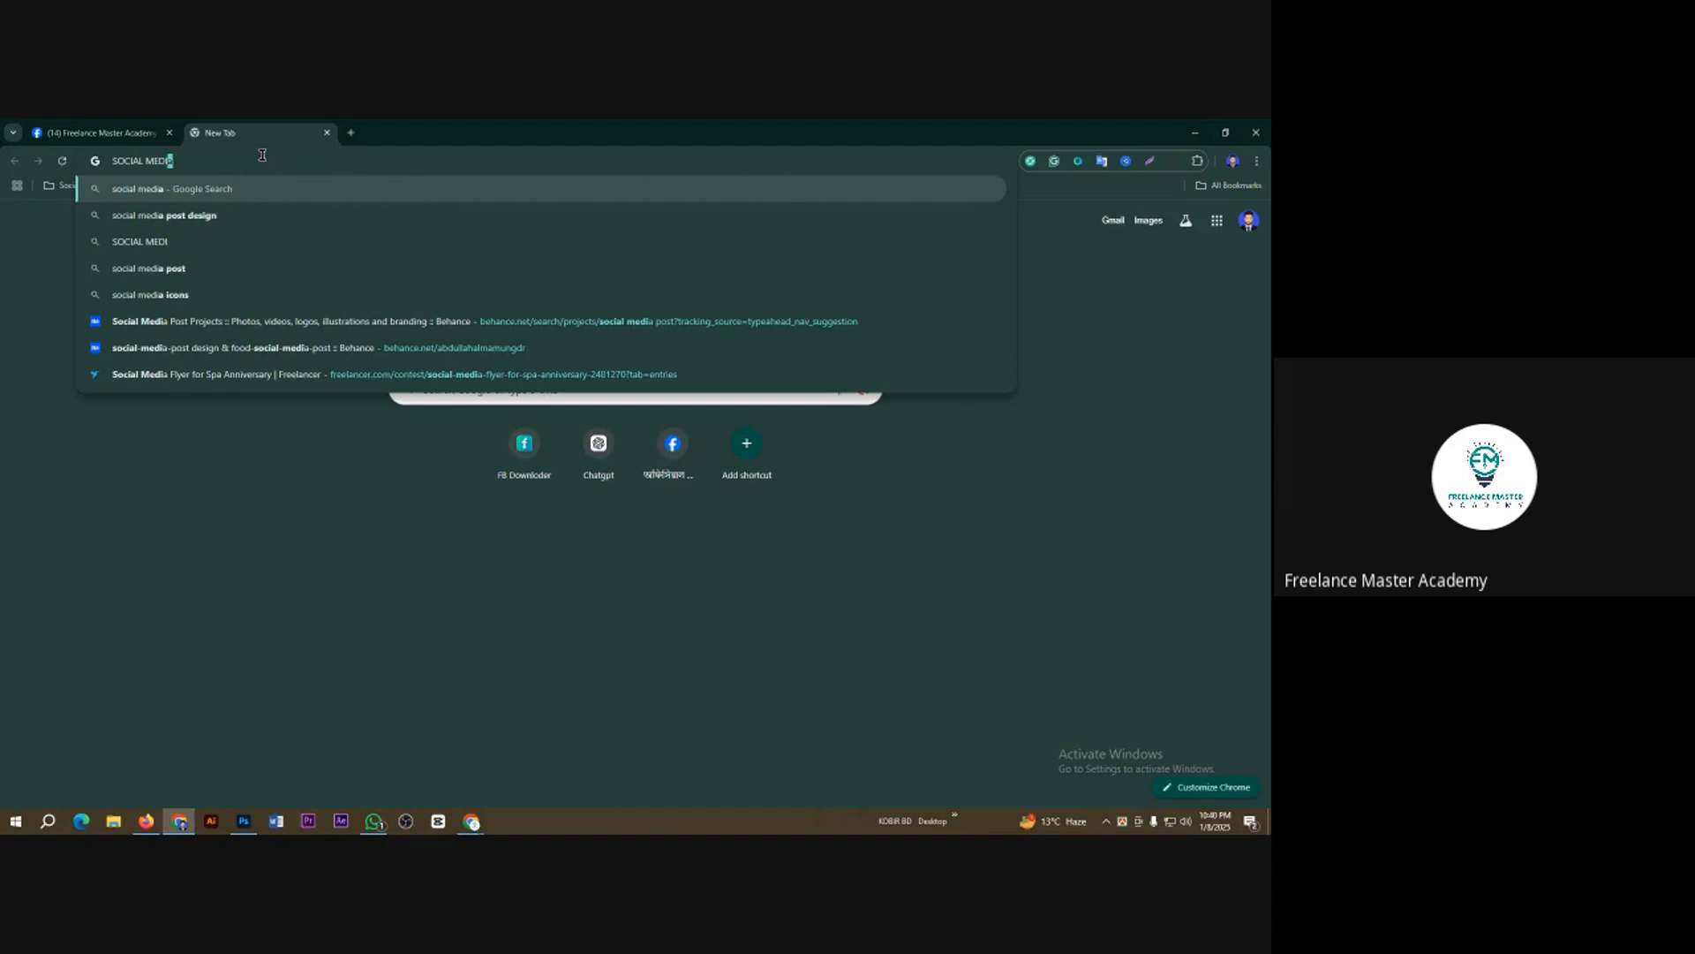
pyautogui.press('Down')
pyautogui.press('Return')
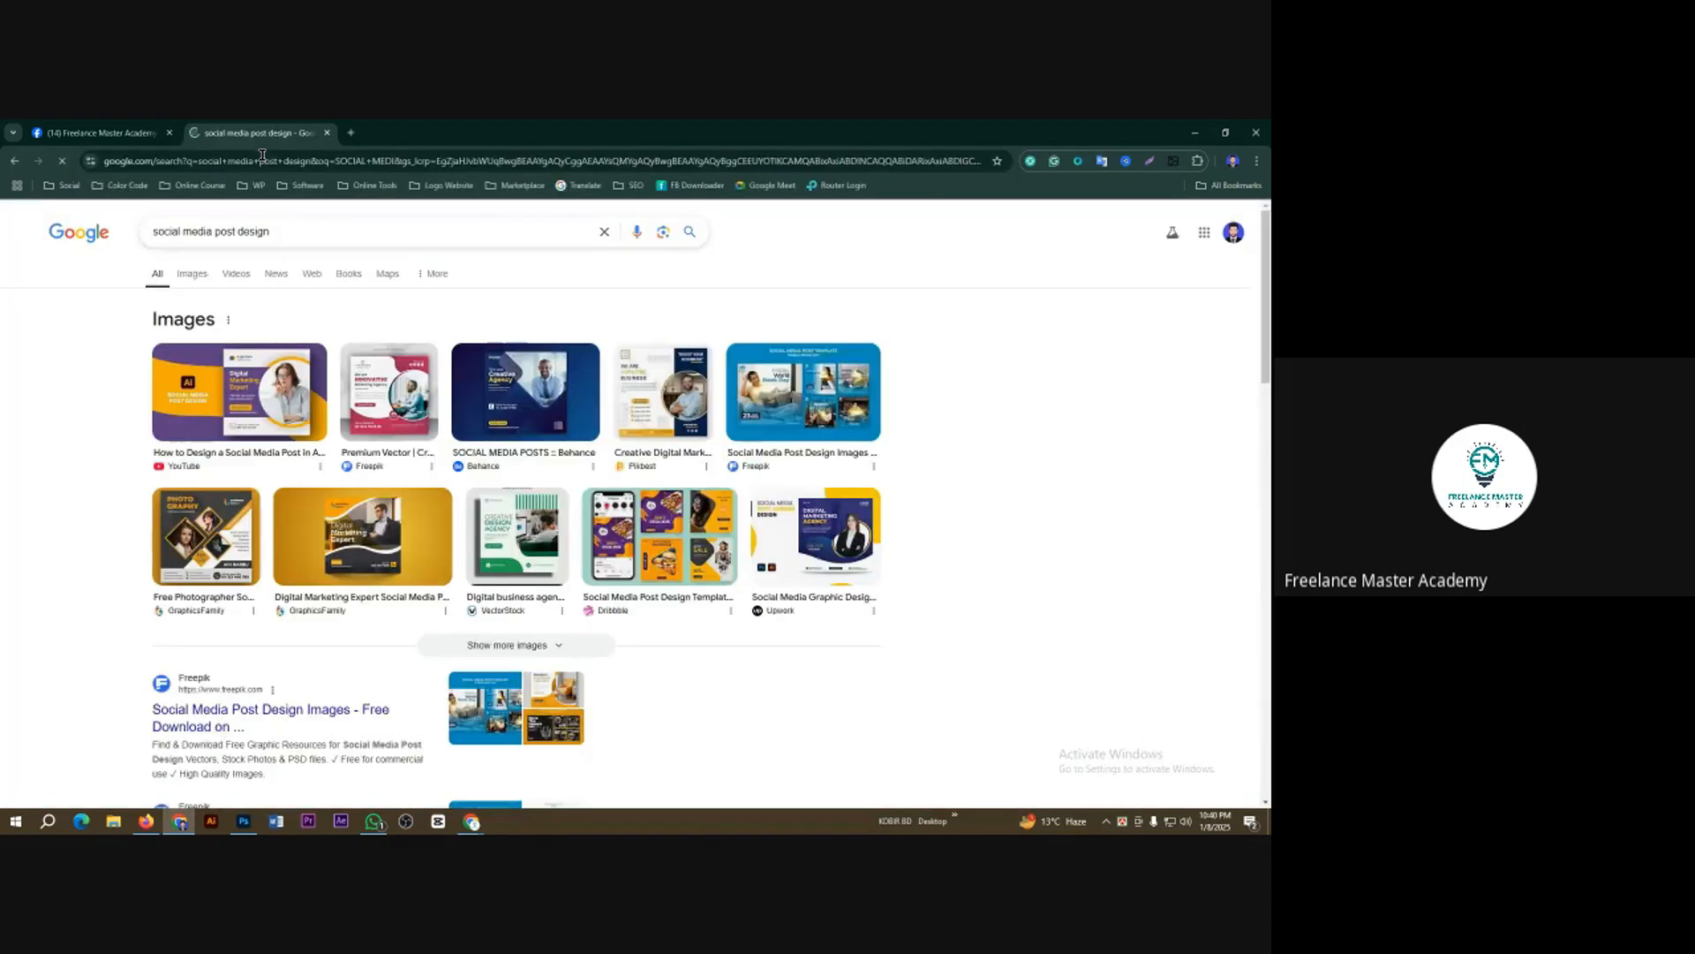
# Step: Preview several social media post designs from the first two rows of image results to examine their layouts and colors
pyautogui.click(268, 408)
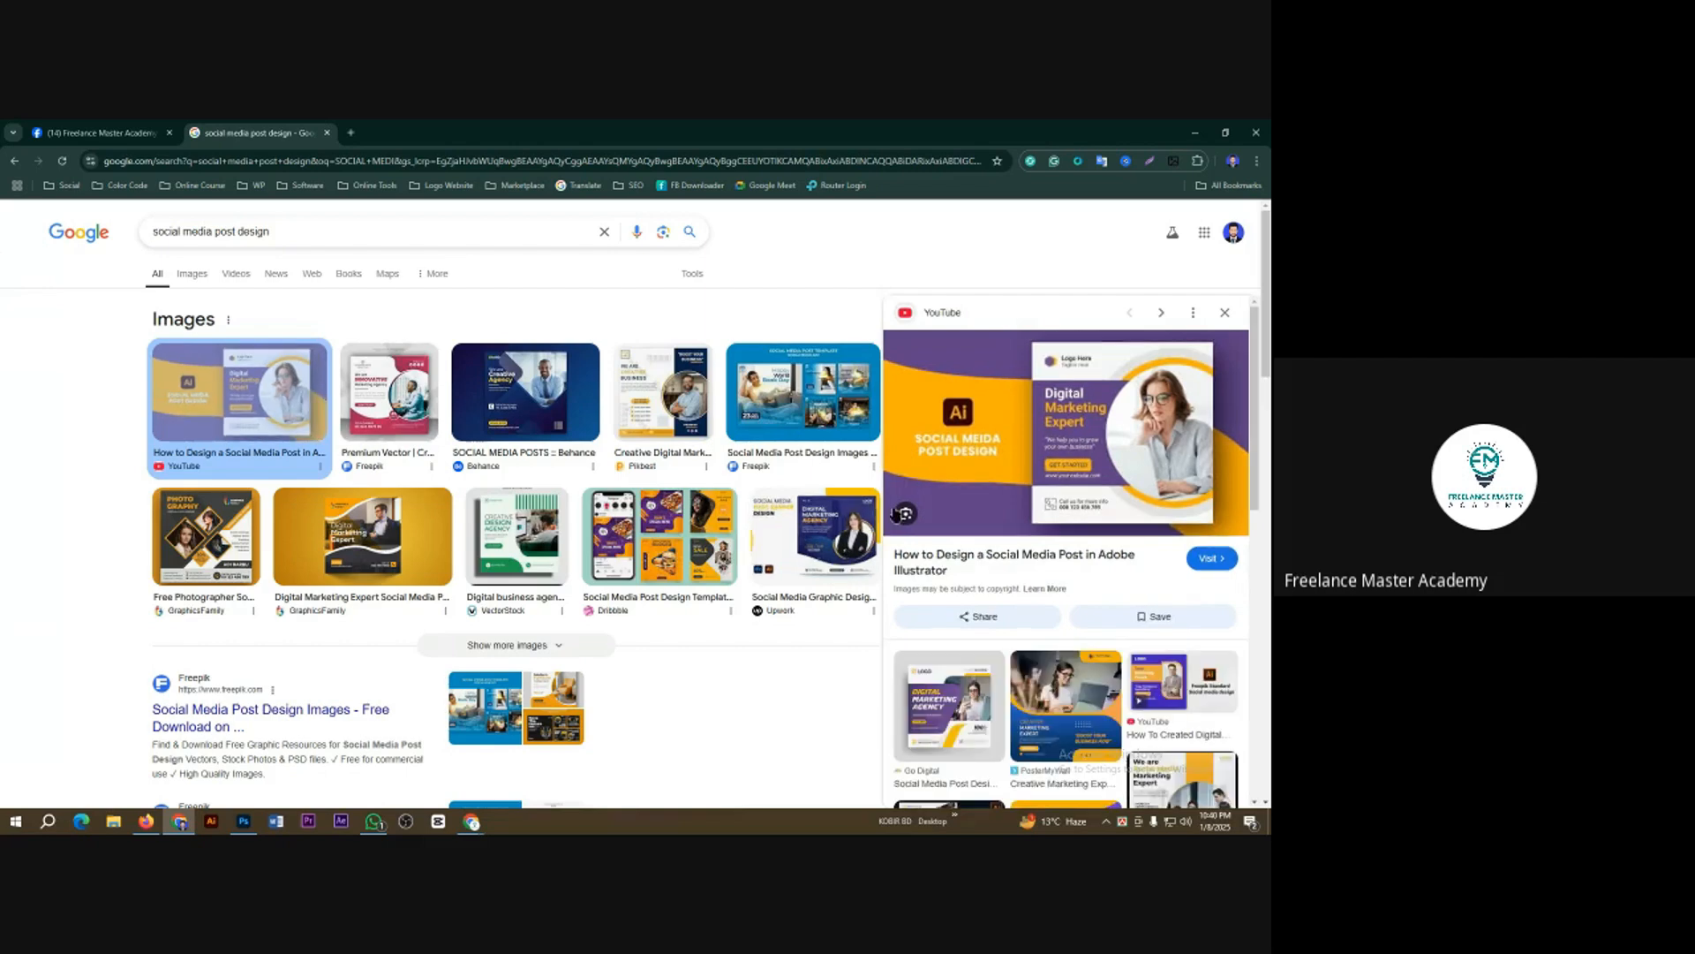
pyautogui.click(423, 426)
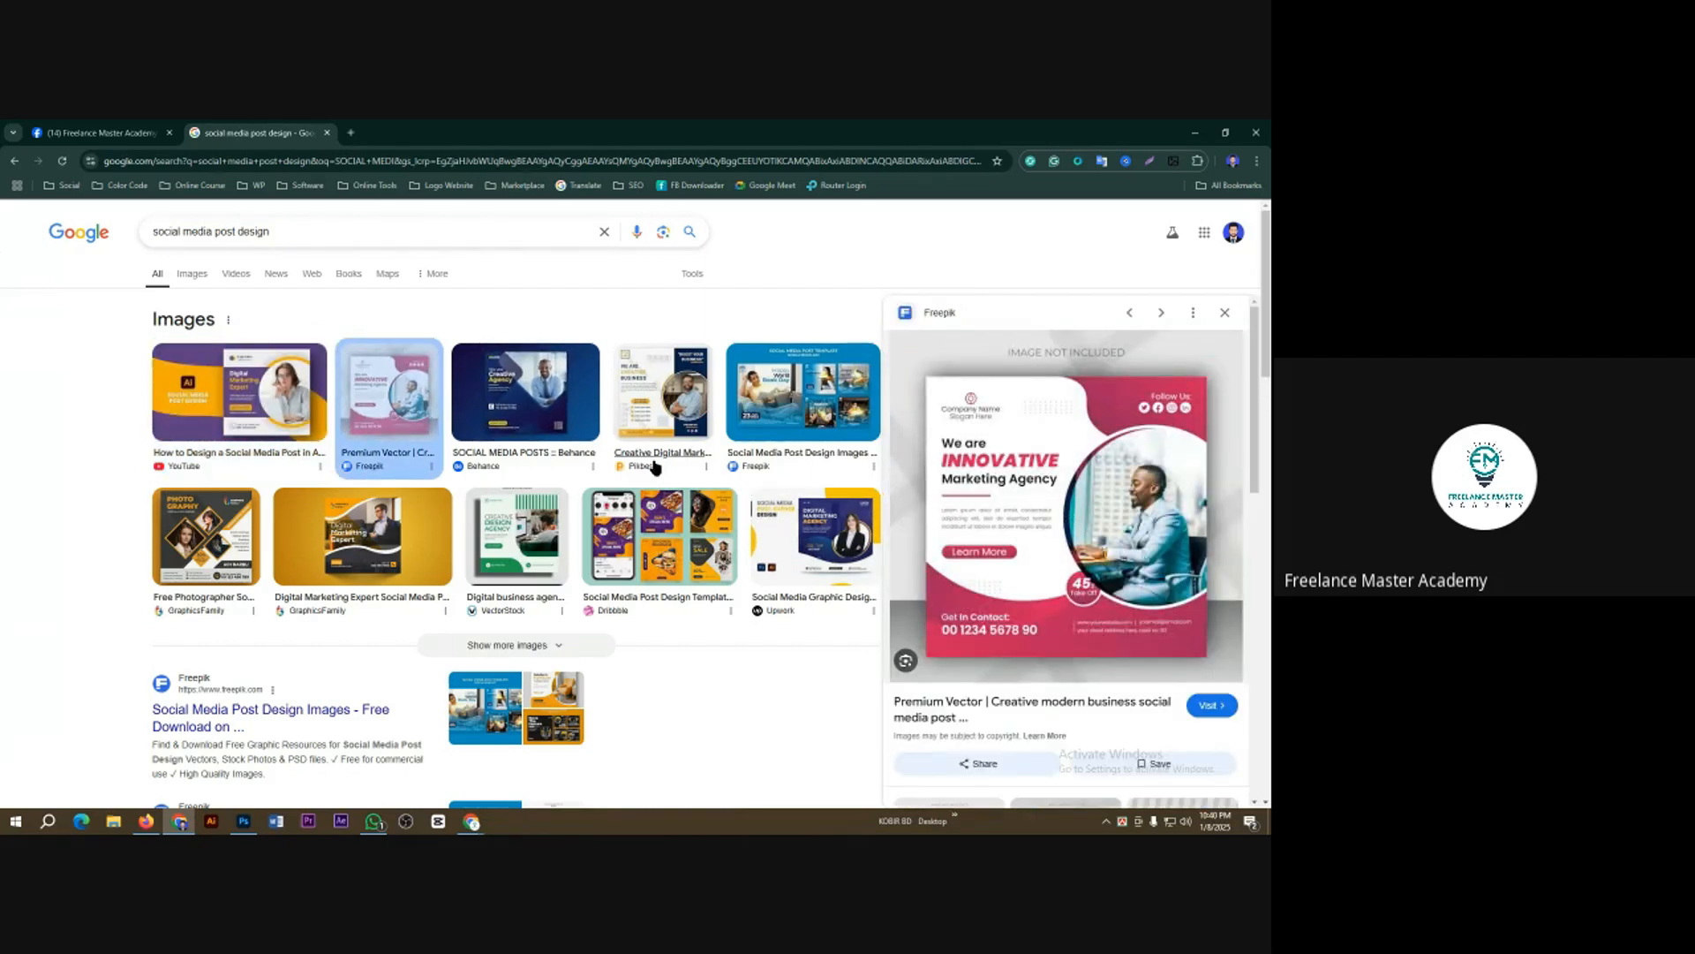
pyautogui.click(539, 400)
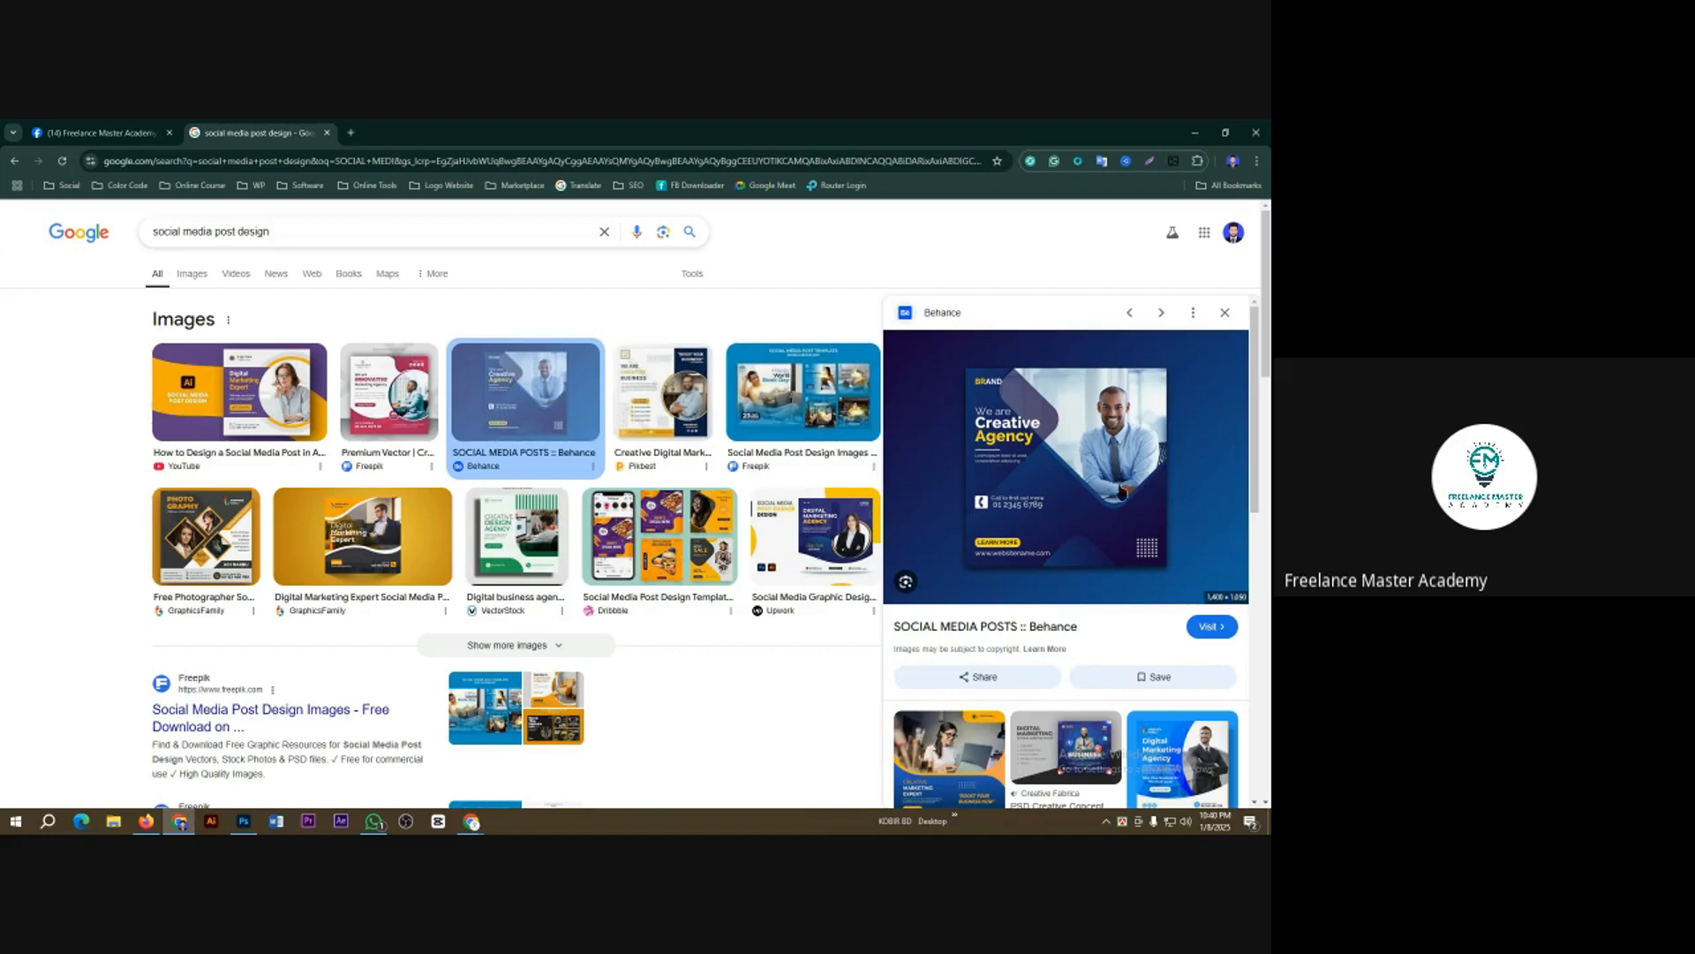
pyautogui.click(672, 406)
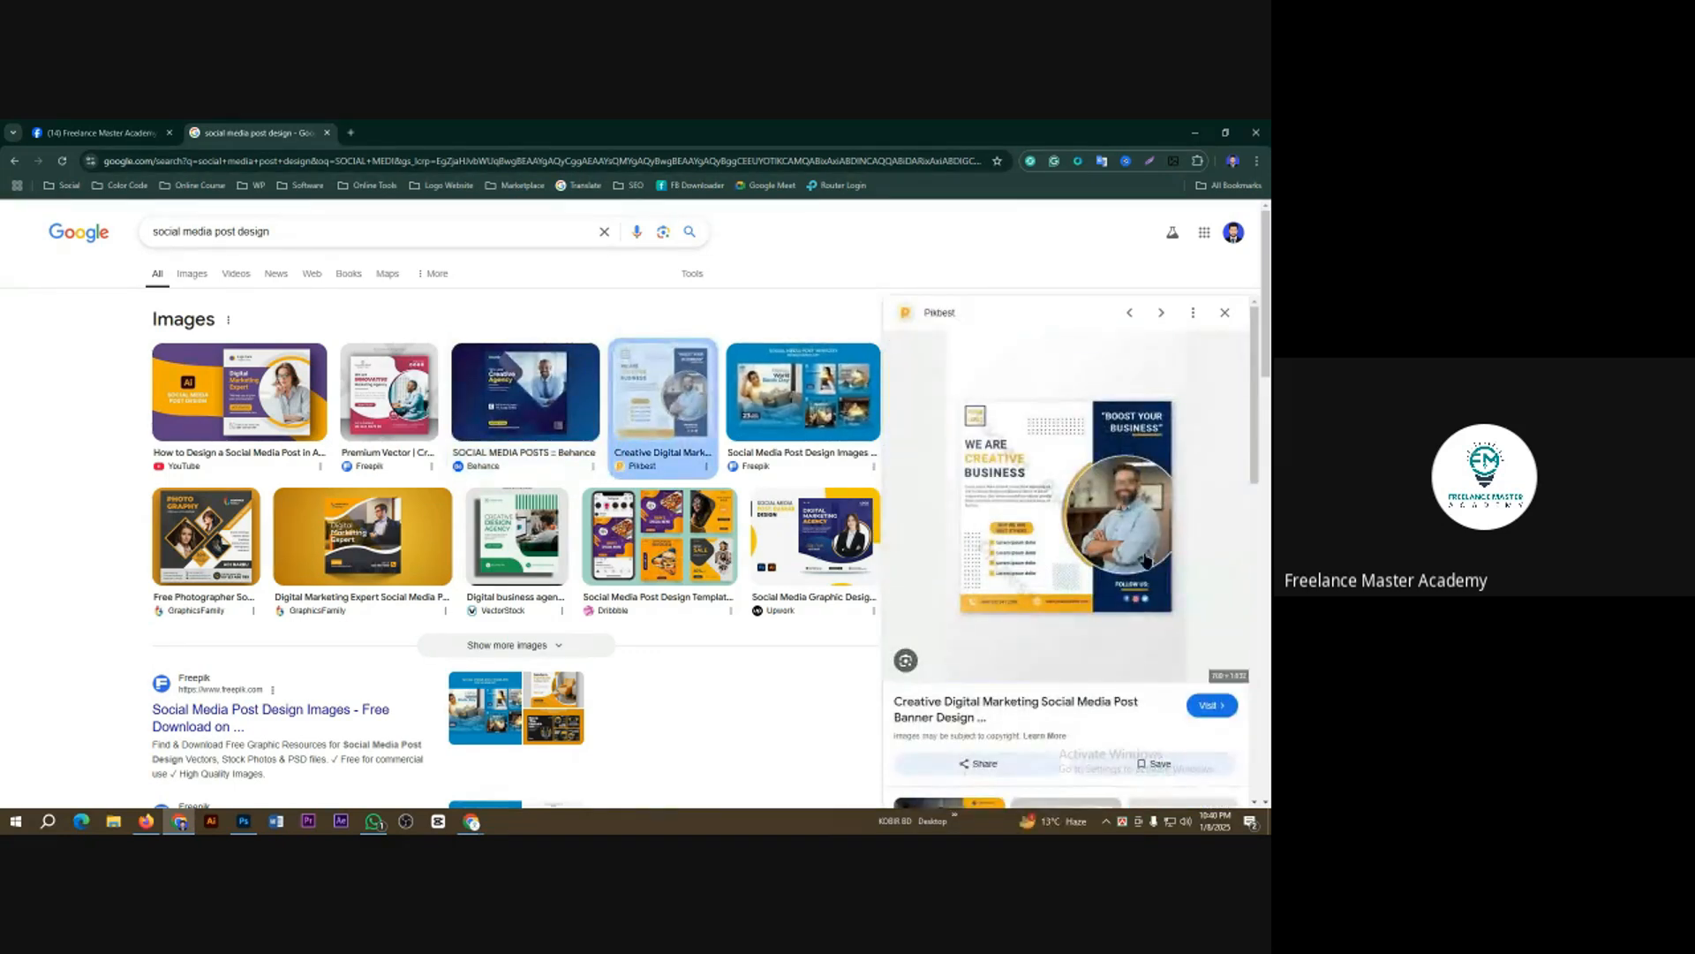
pyautogui.click(761, 419)
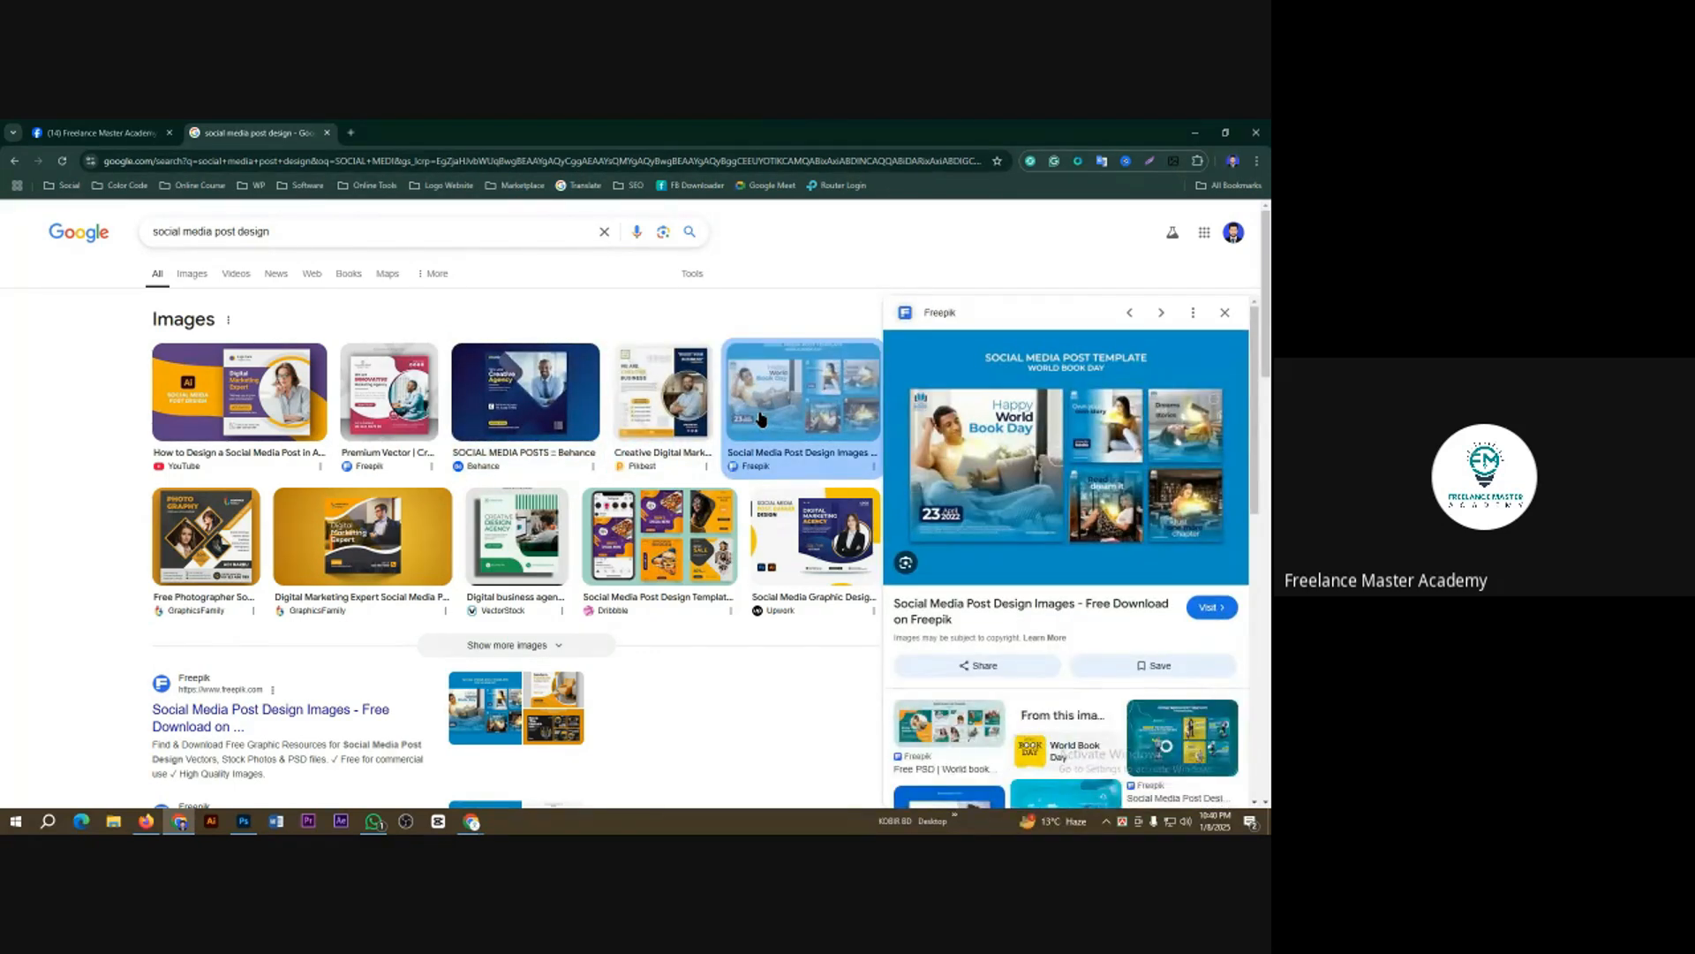
pyautogui.click(377, 533)
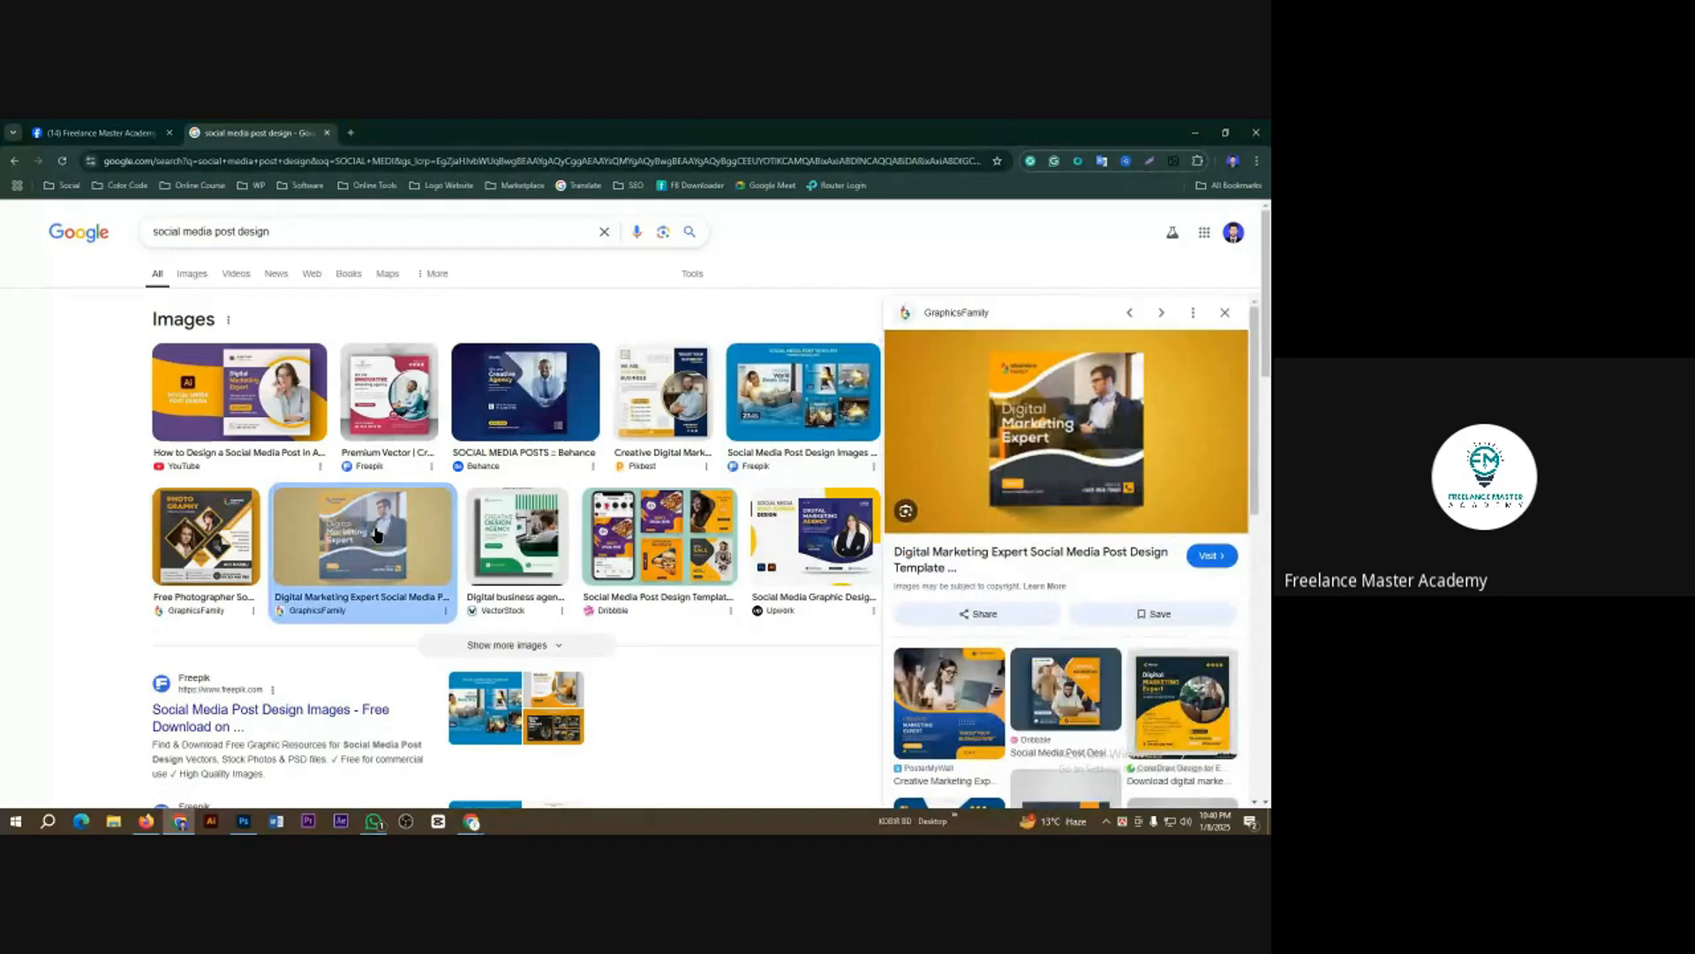
pyautogui.click(388, 413)
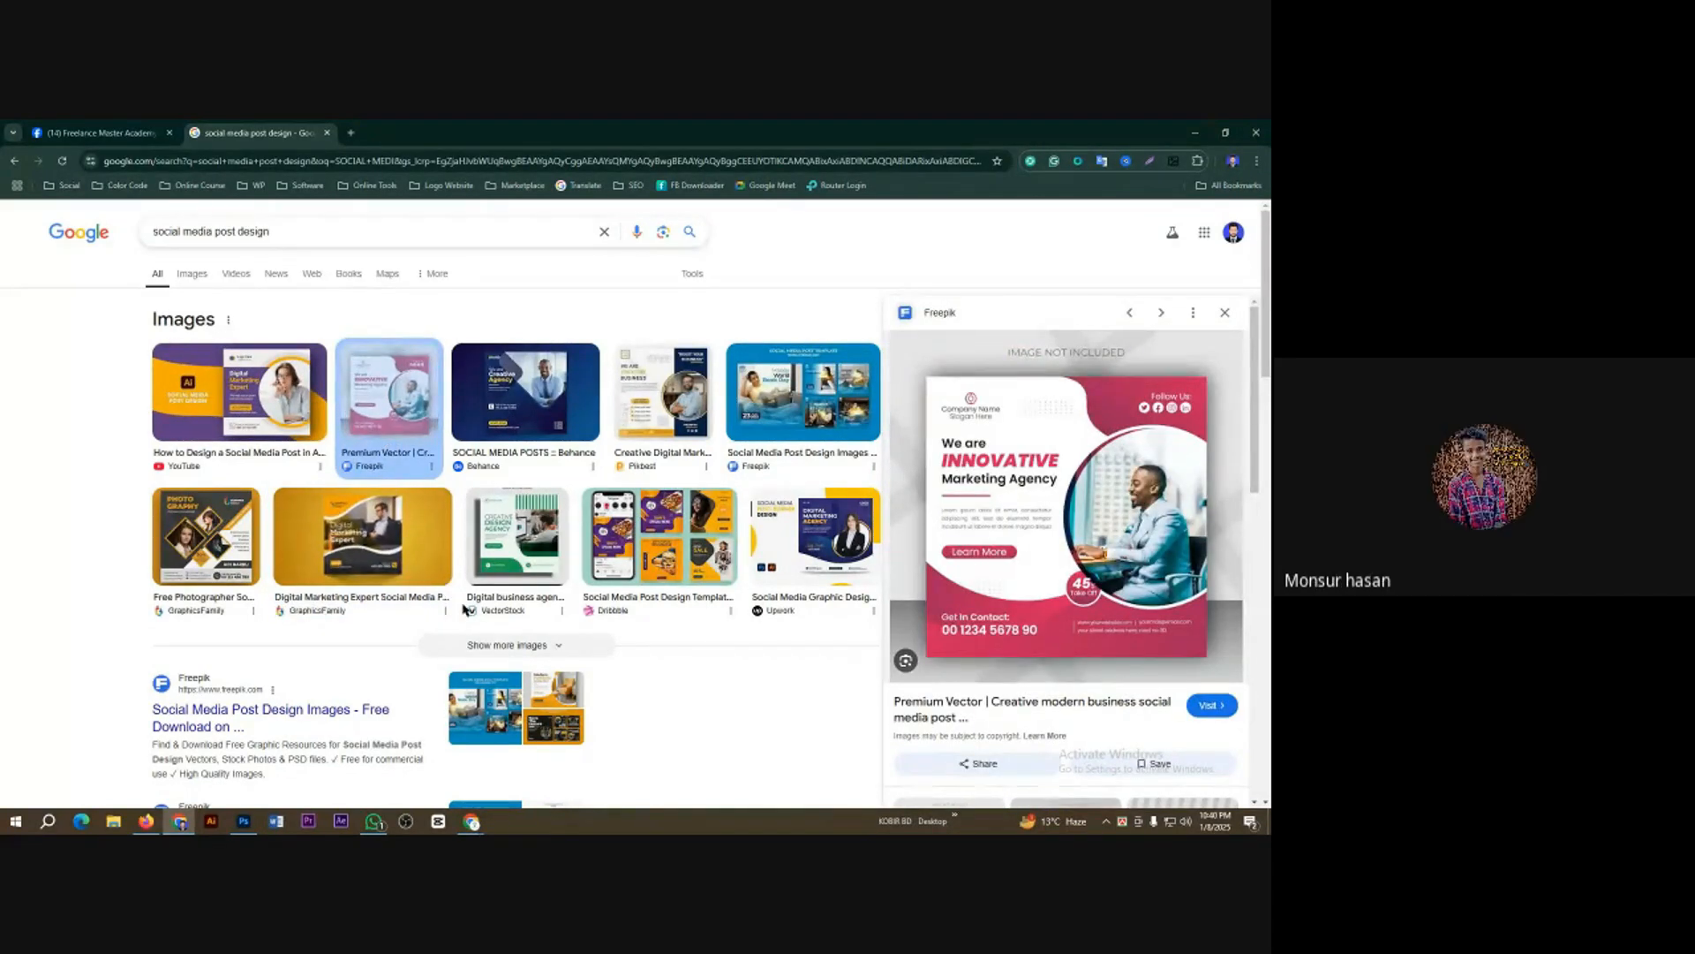
# Step: Show more image results and preview the Behance fashion sale design and the GraphicsFamily advertising agency design
pyautogui.click(505, 646)
pyautogui.scroll(-3, 505, 654)
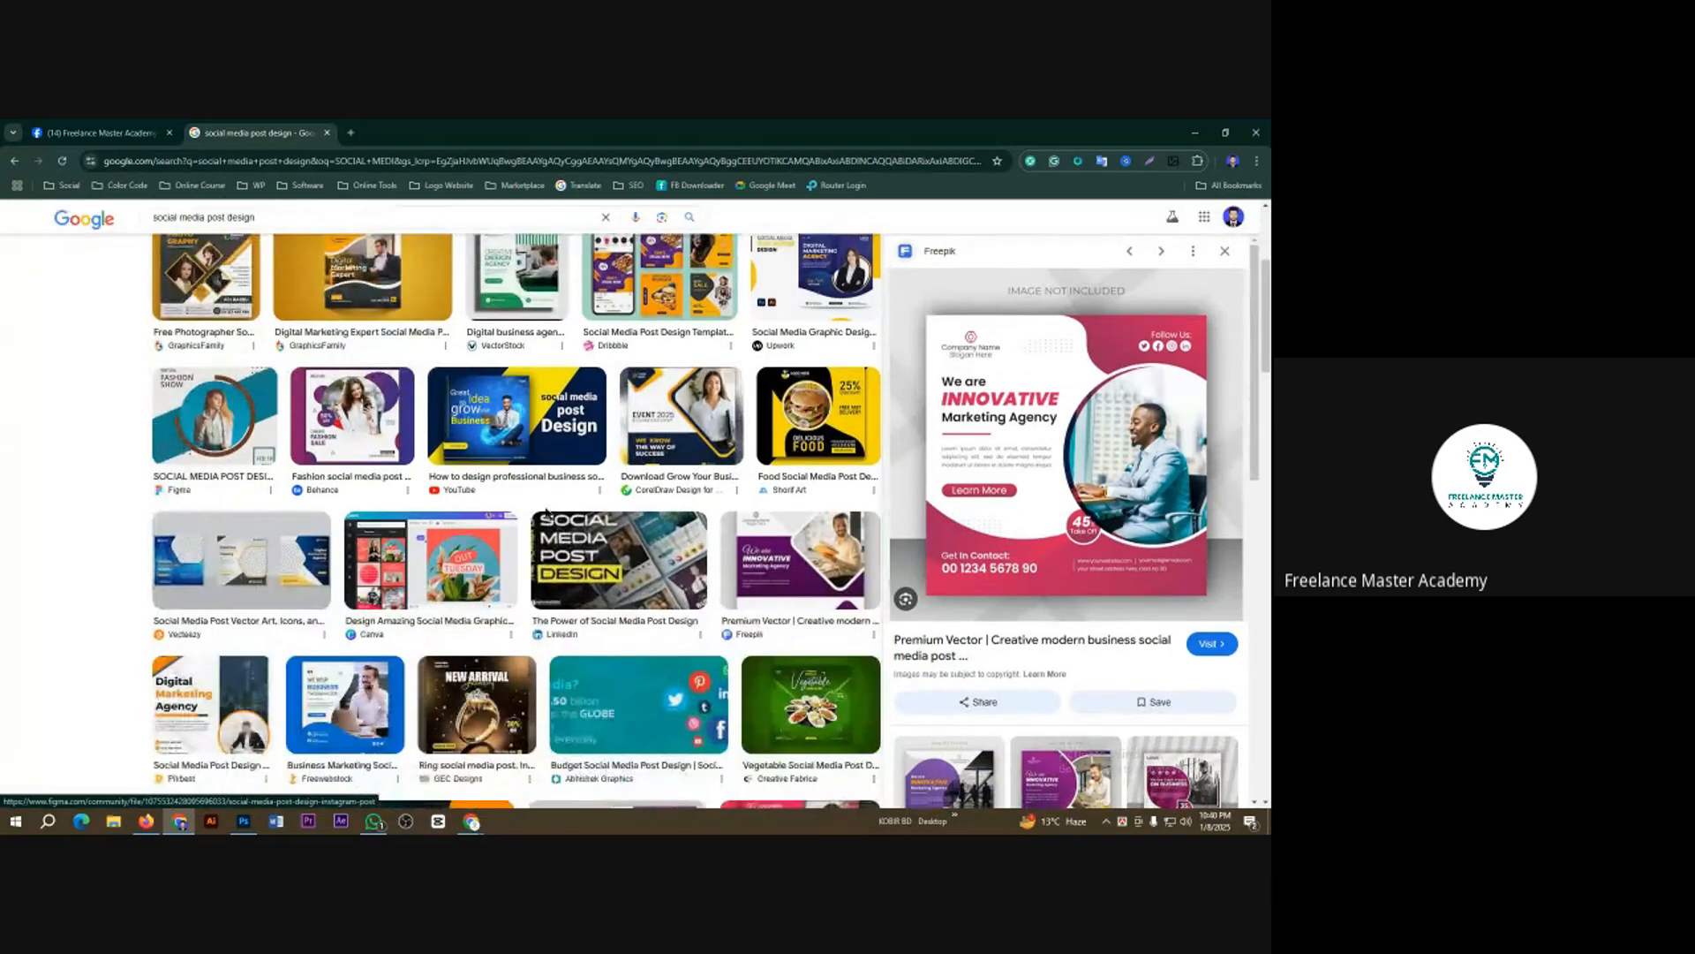
pyautogui.click(352, 415)
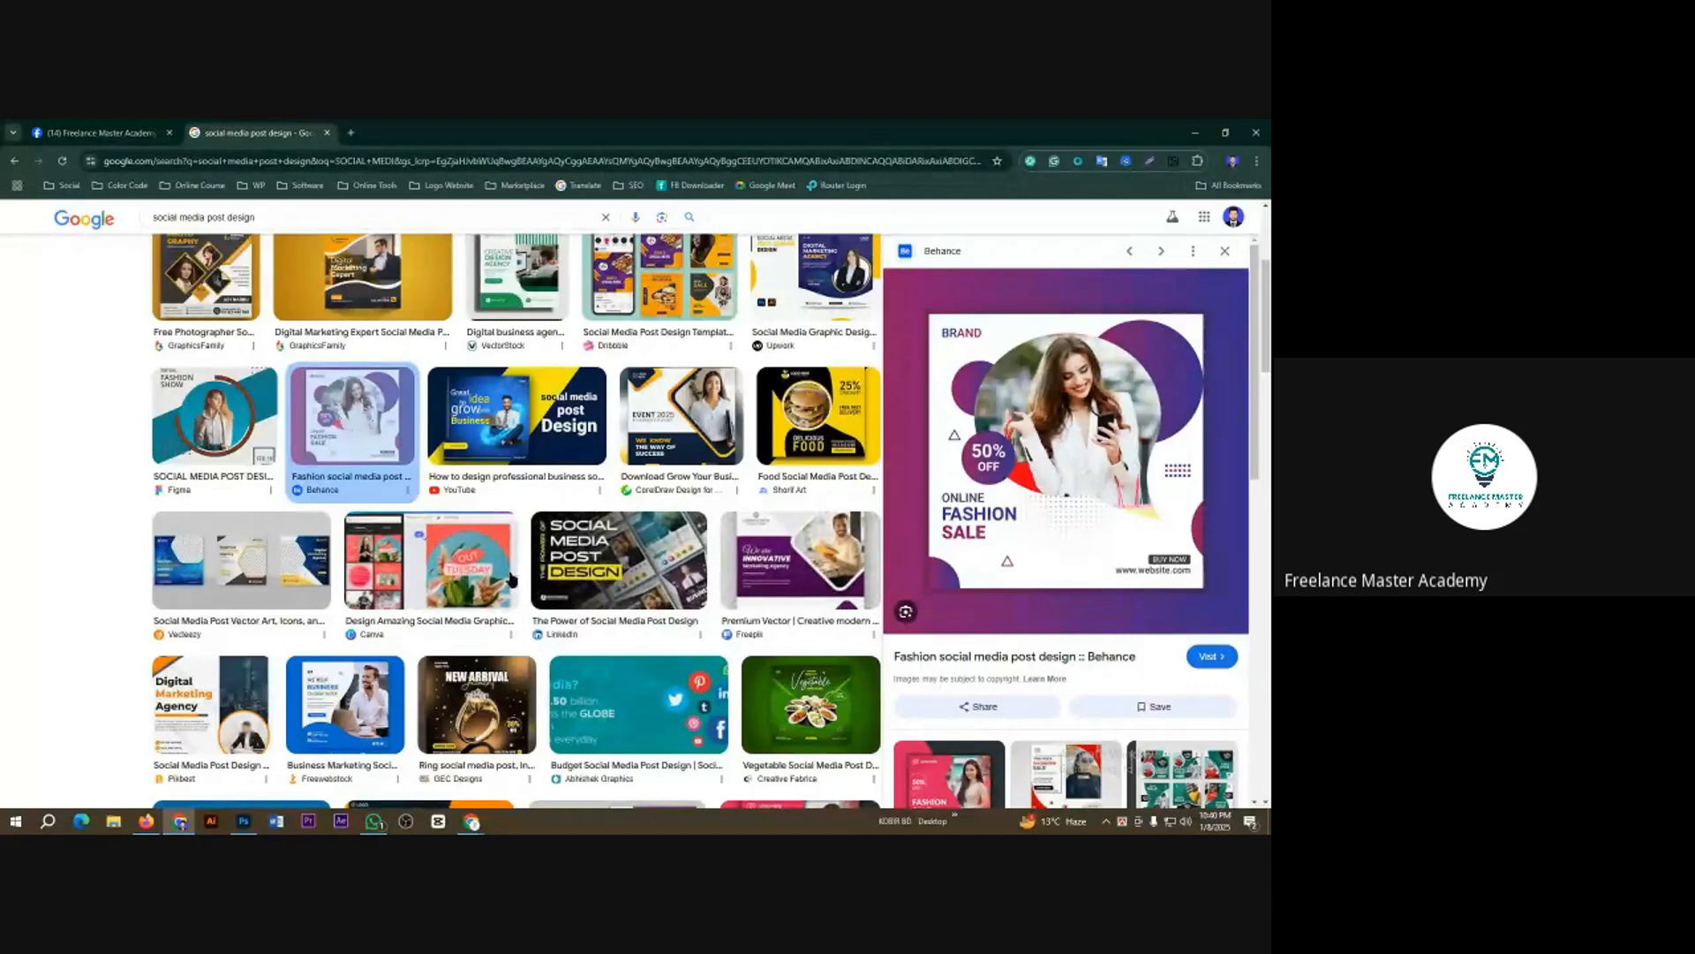
pyautogui.scroll(-3, 474, 595)
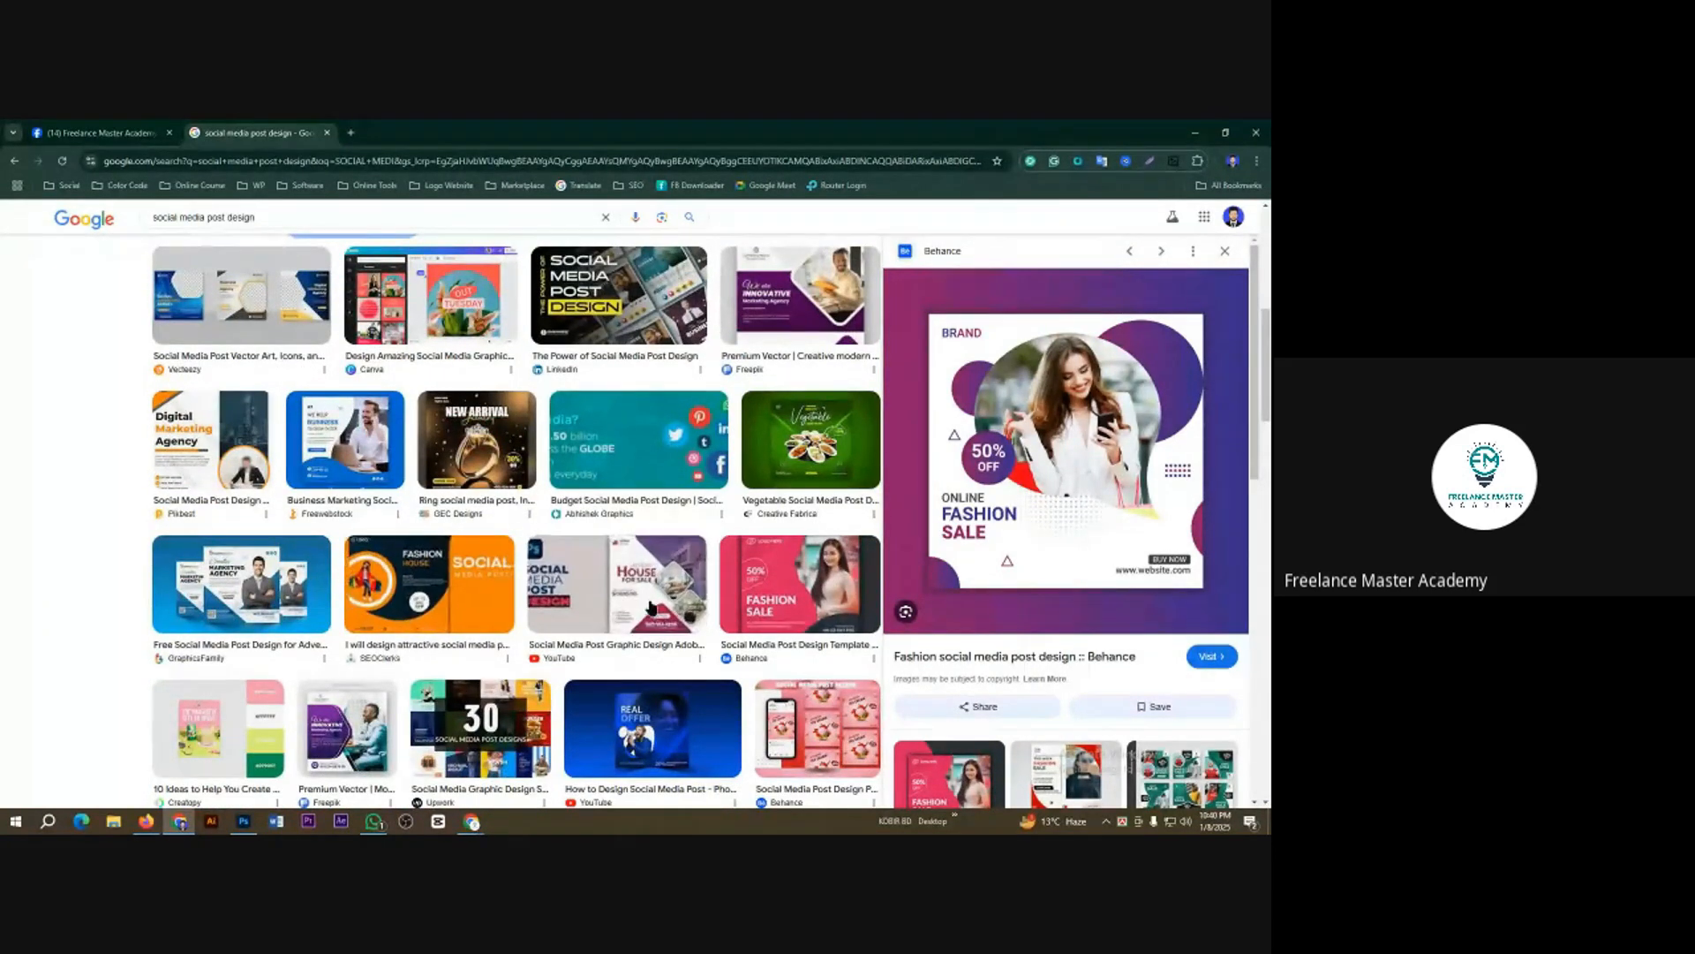
pyautogui.click(287, 611)
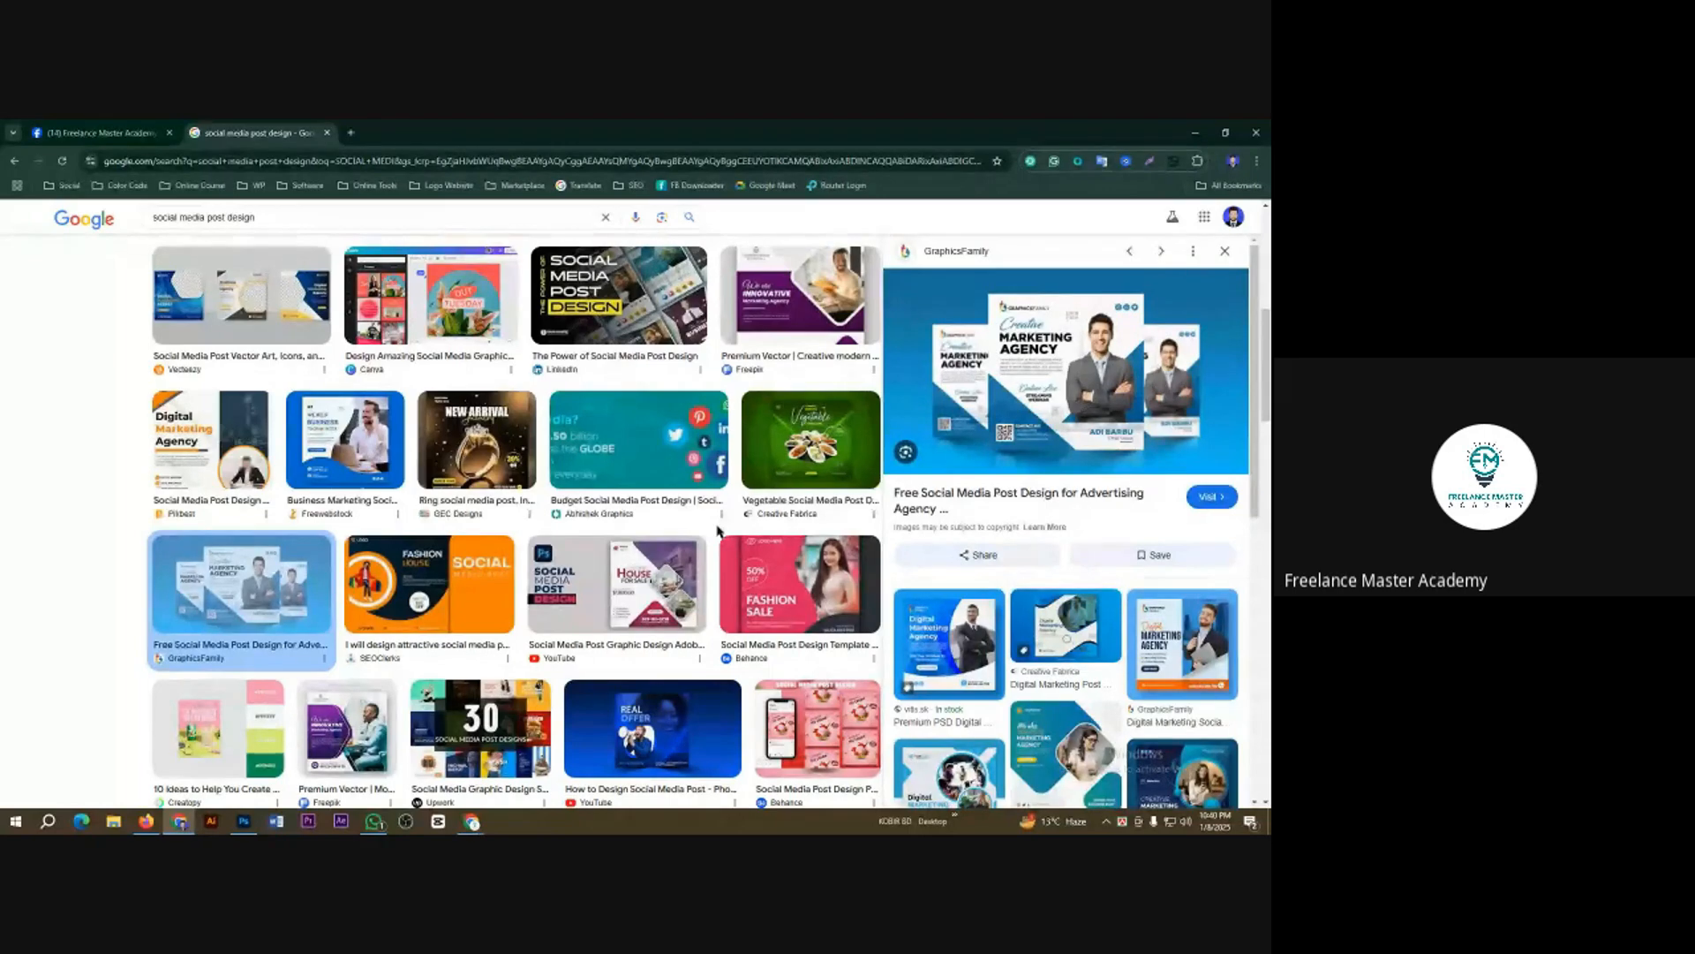
# Step: Browse the remaining image results and preview the orange business, teal transportation and yellow-black creative agency post designs
pyautogui.scroll(-3, 732, 566)
pyautogui.scroll(-1, 731, 566)
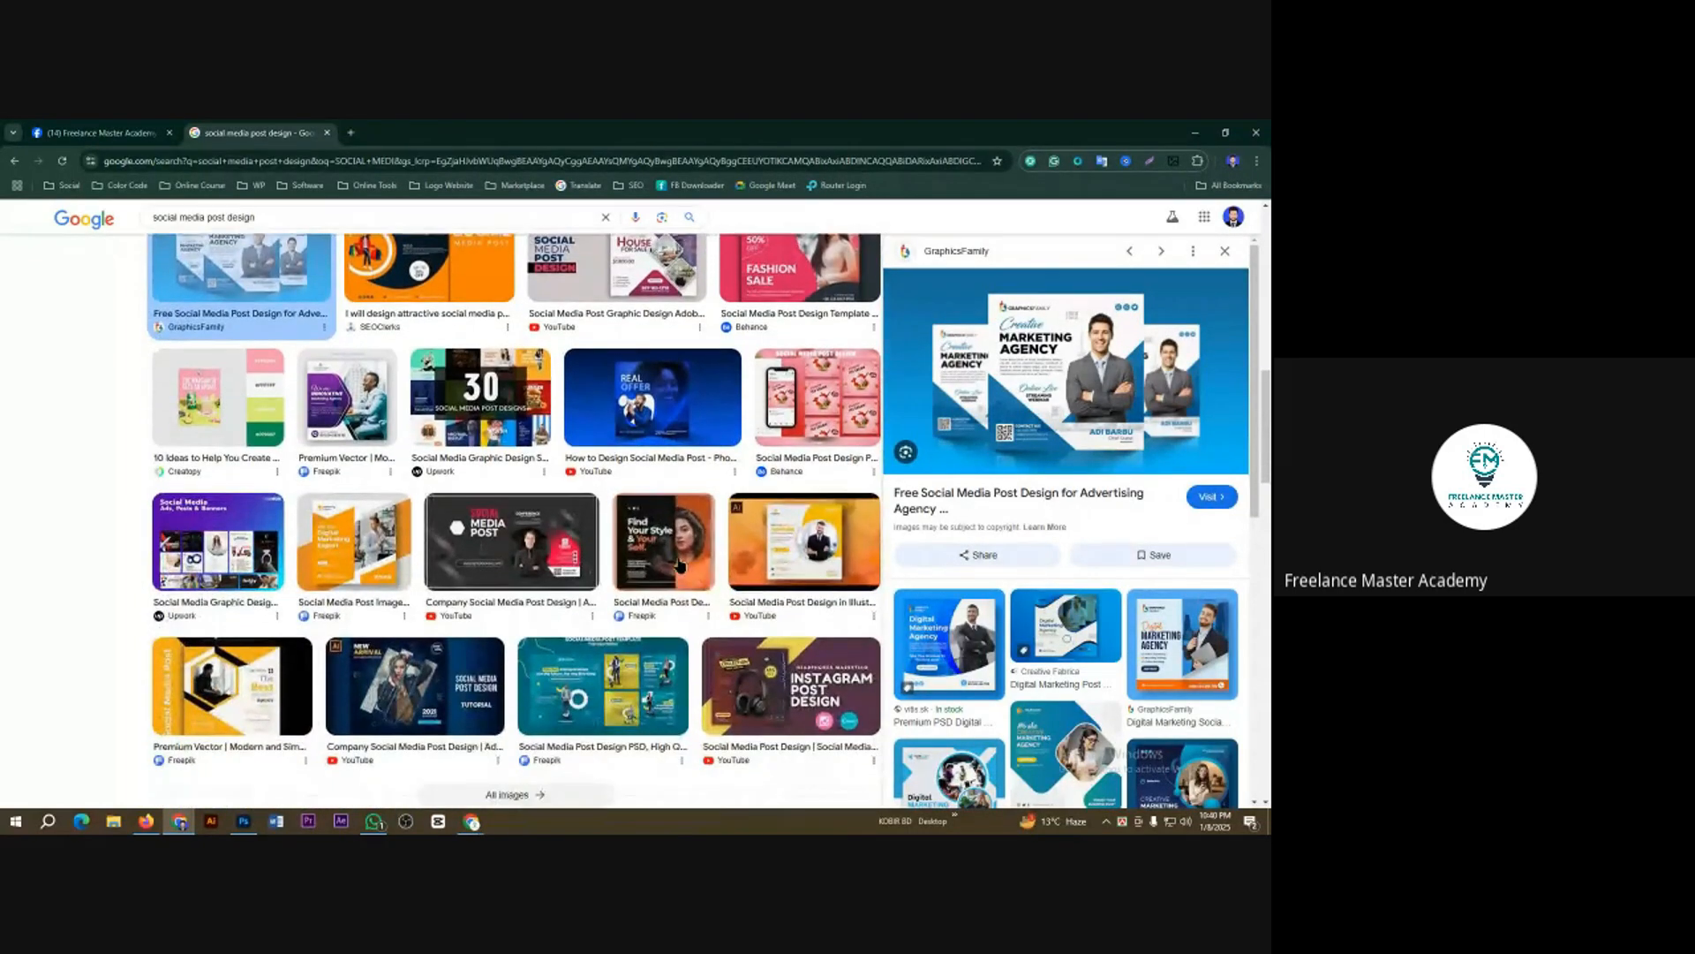
pyautogui.click(669, 550)
pyautogui.click(793, 559)
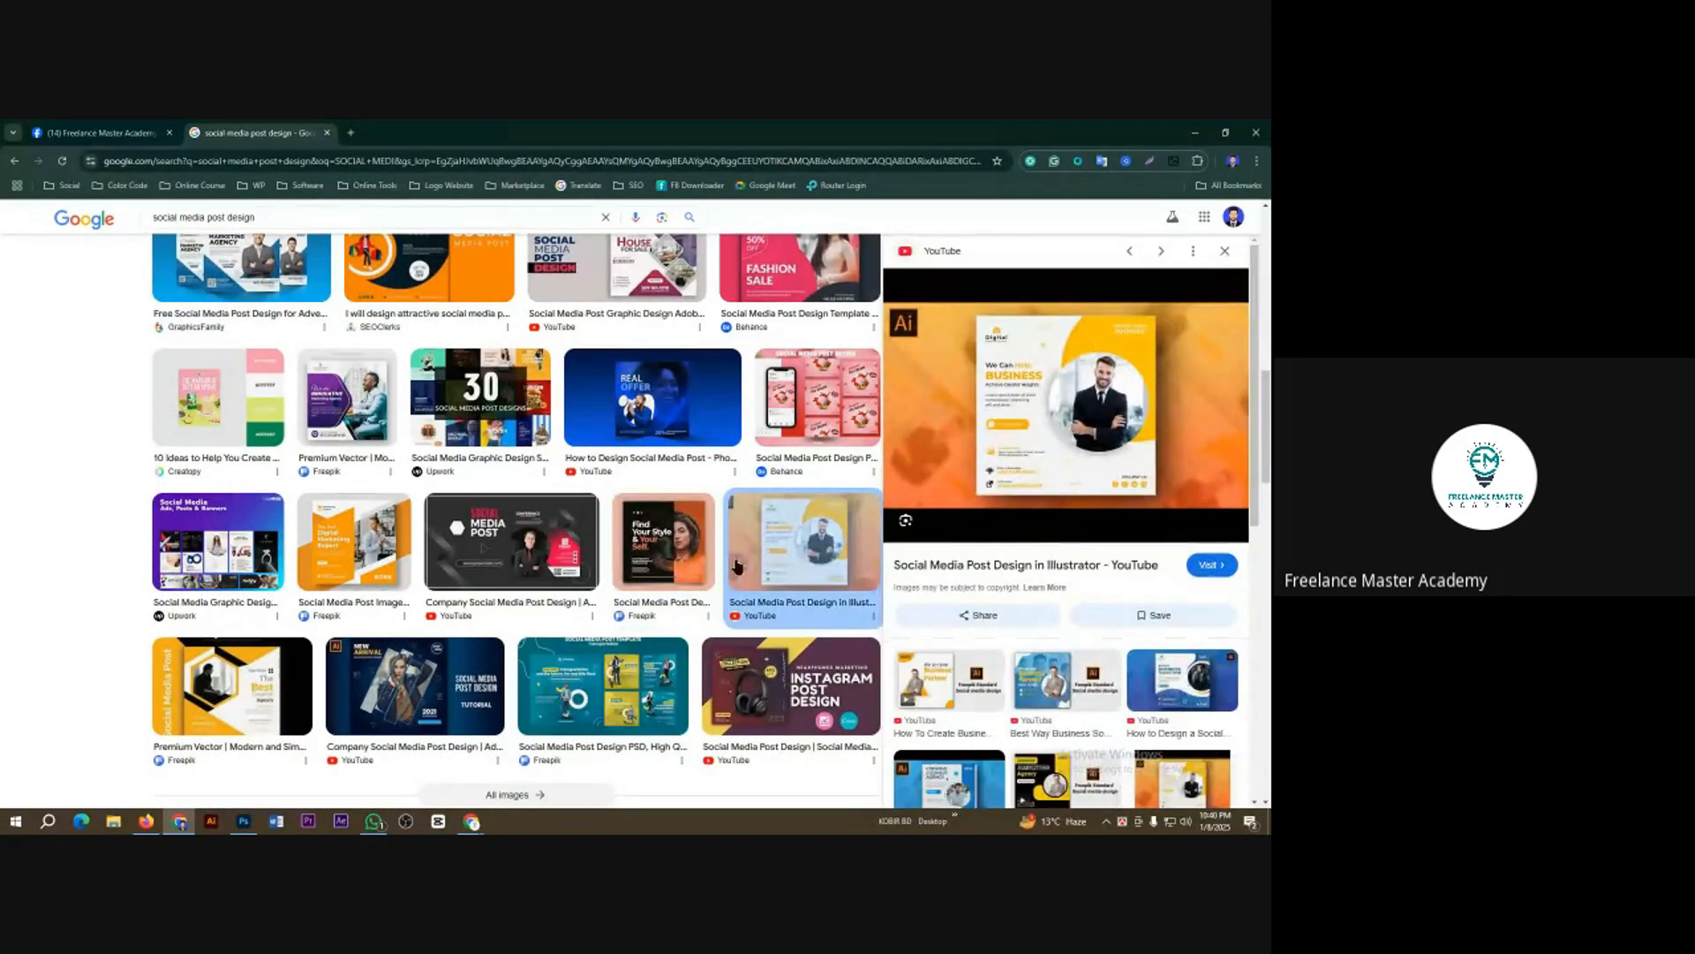
pyautogui.scroll(-3, 685, 583)
pyautogui.click(590, 443)
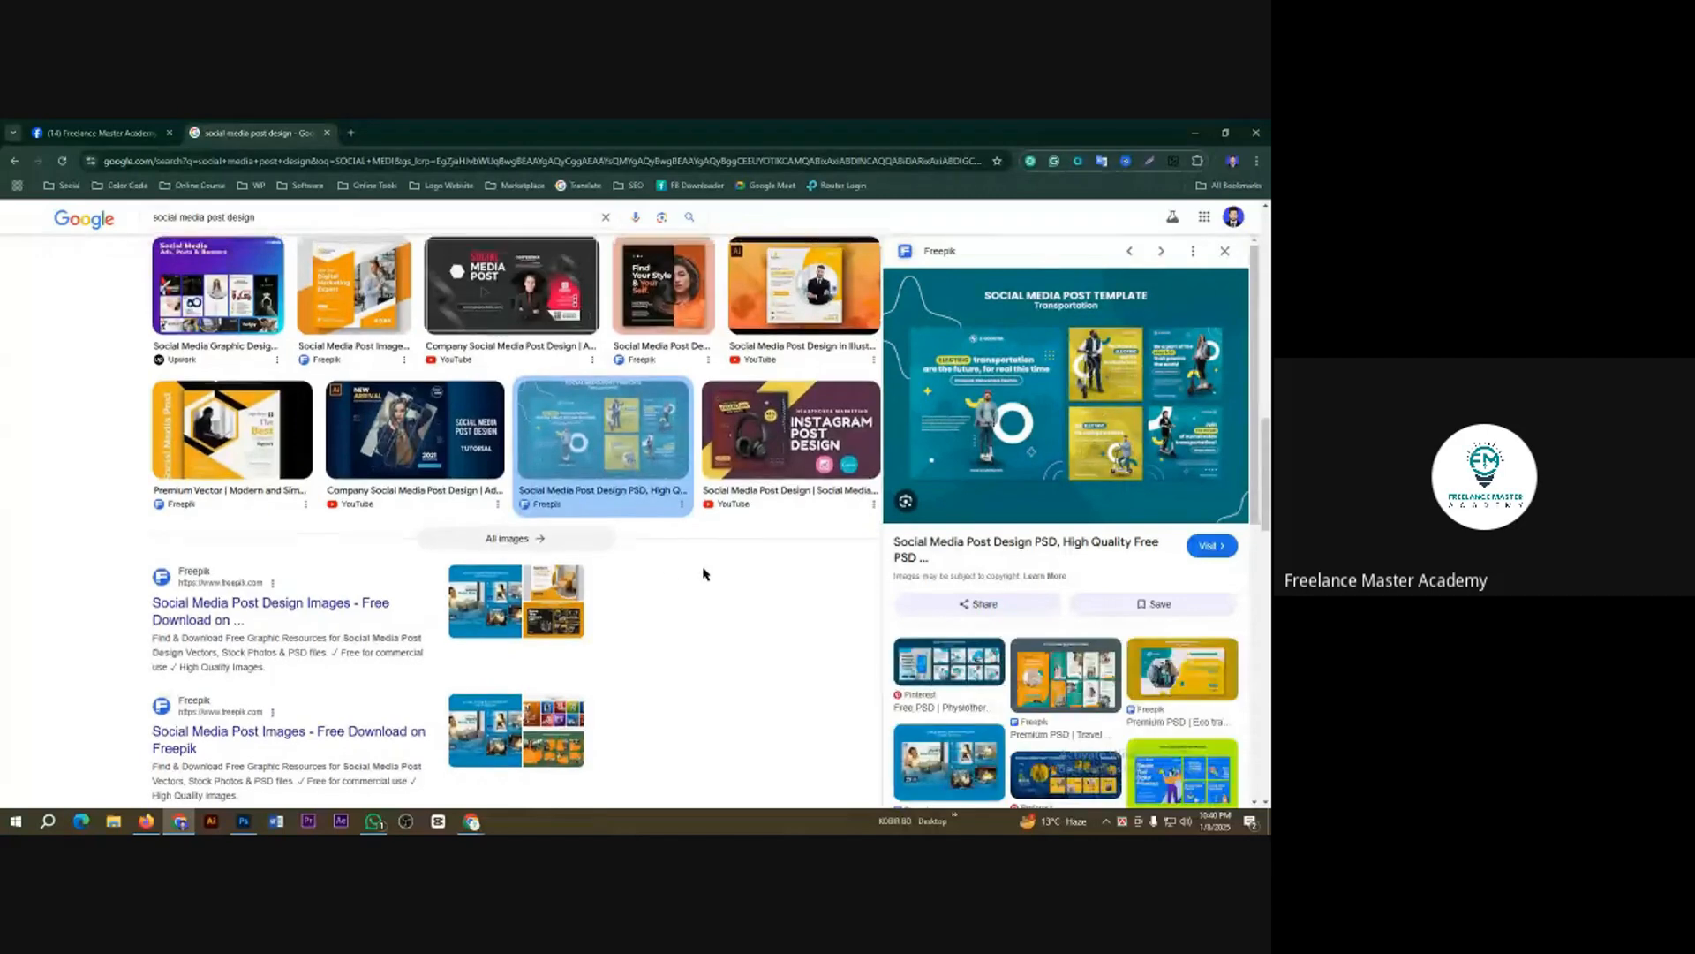
pyautogui.scroll(-2, 700, 575)
pyautogui.scroll(4, 668, 588)
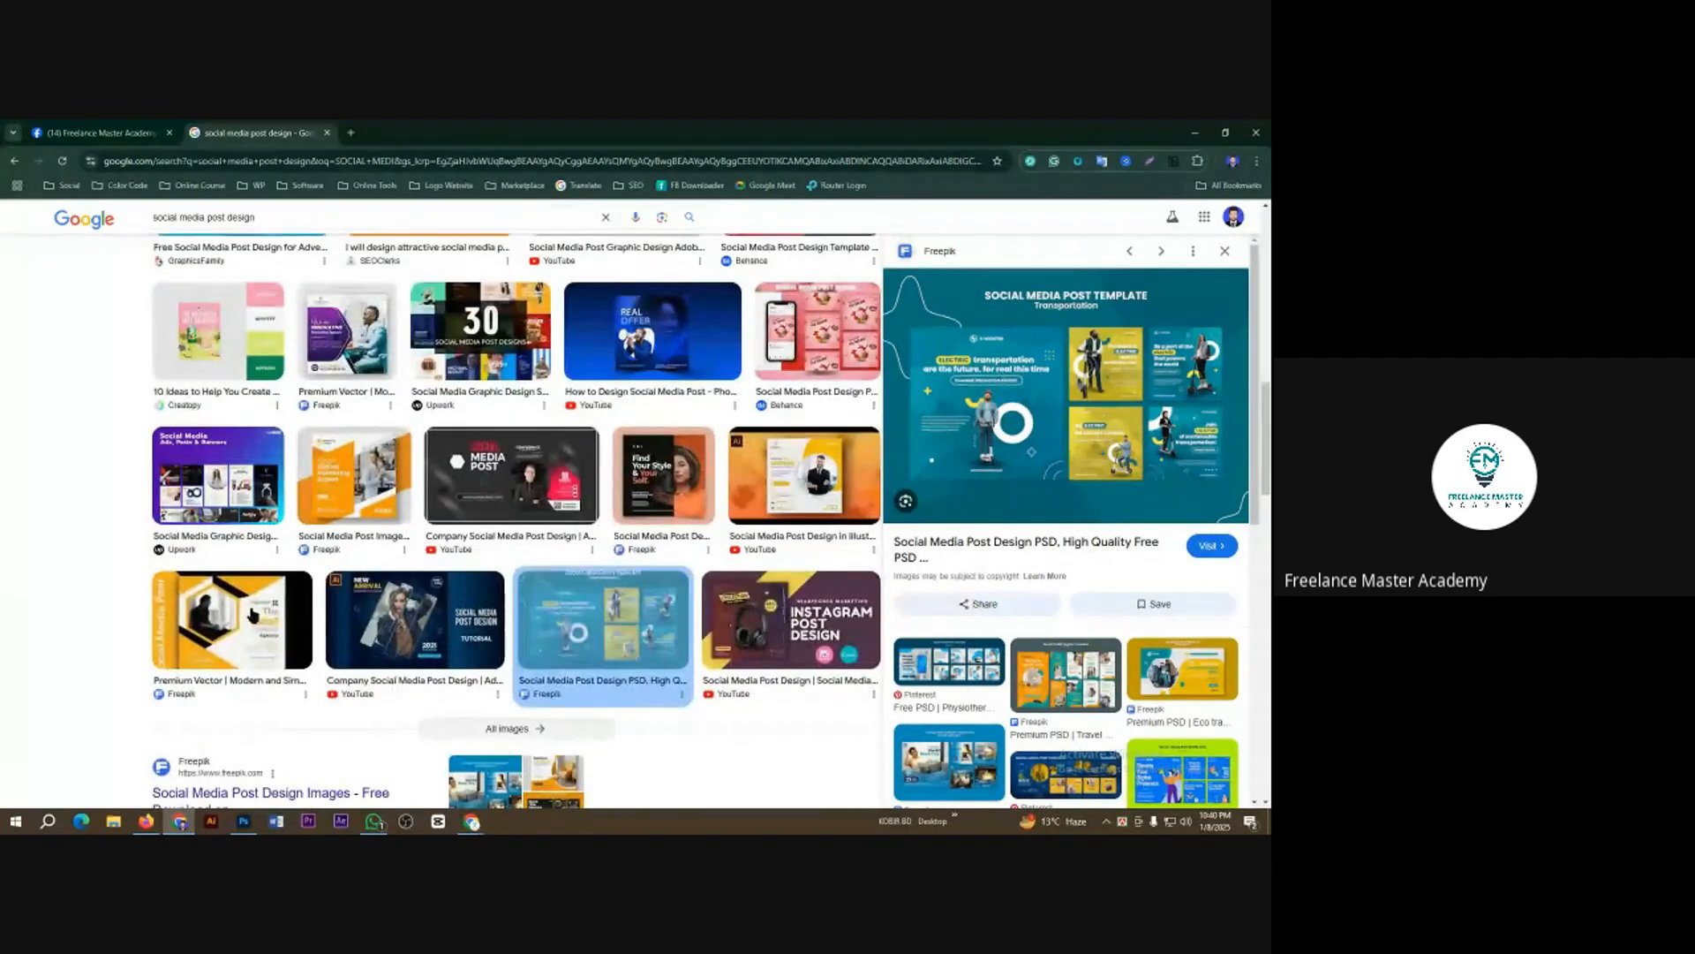
pyautogui.click(248, 636)
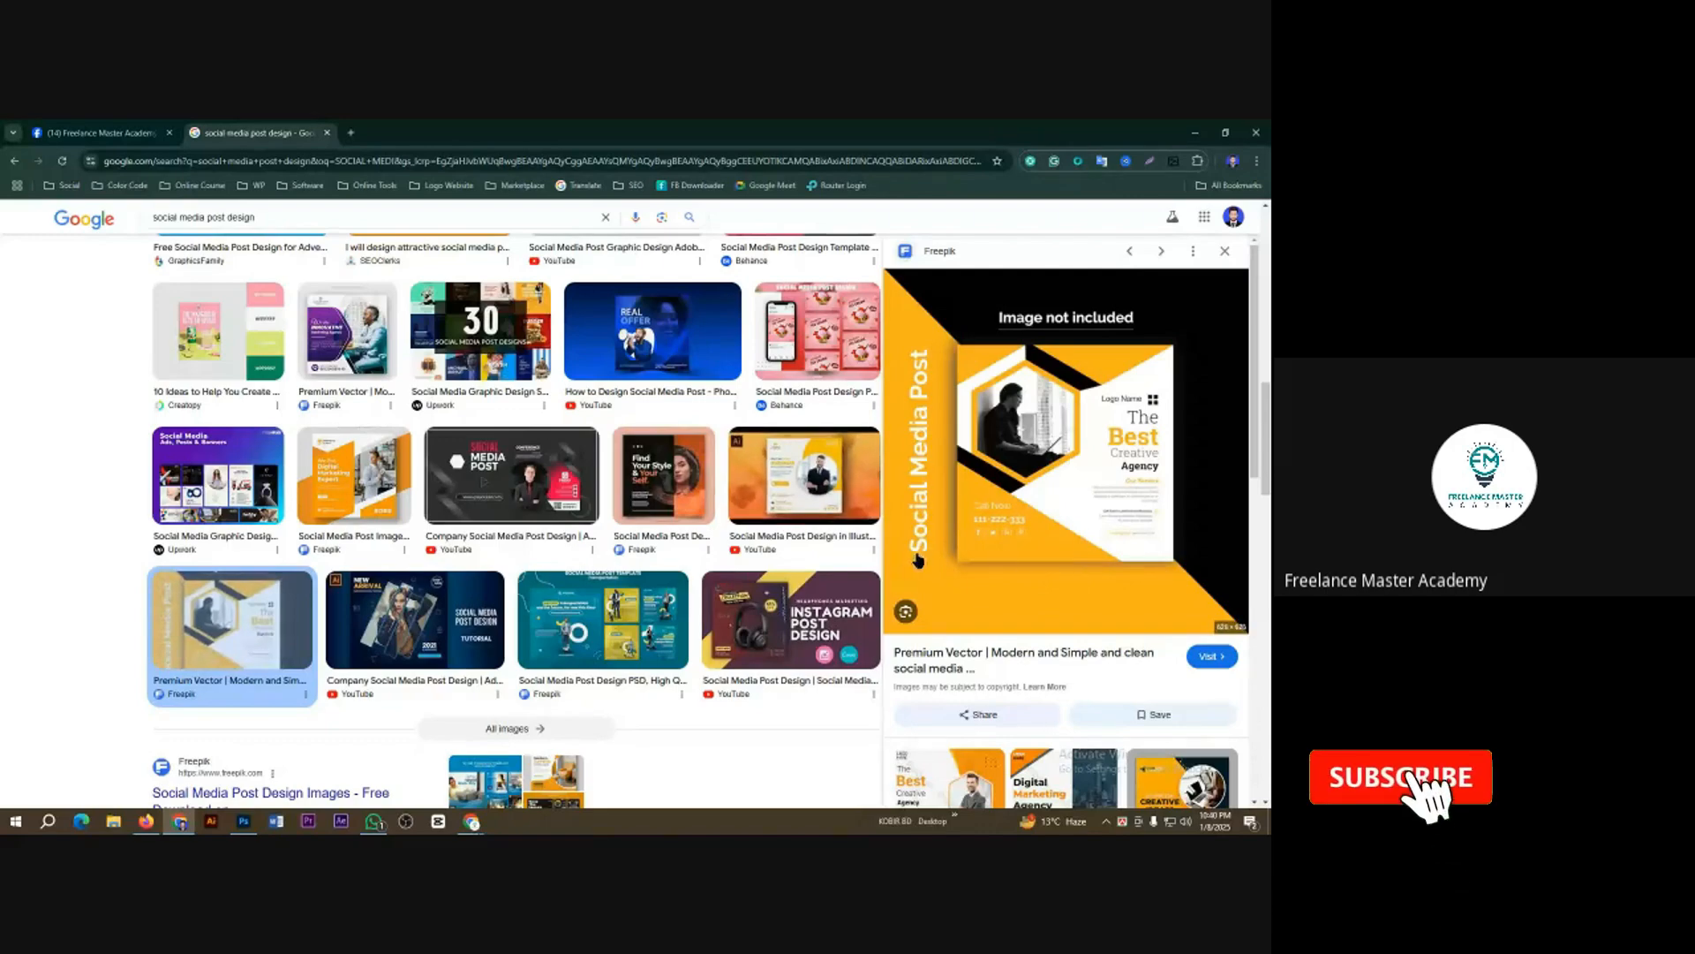
# Step: Copy the purple and yellow "Digital Marketing Expert" design from the image results, switch to Photoshop and paste it onto the blue canvas
pyautogui.scroll(3, 623, 491)
pyautogui.scroll(5, 623, 491)
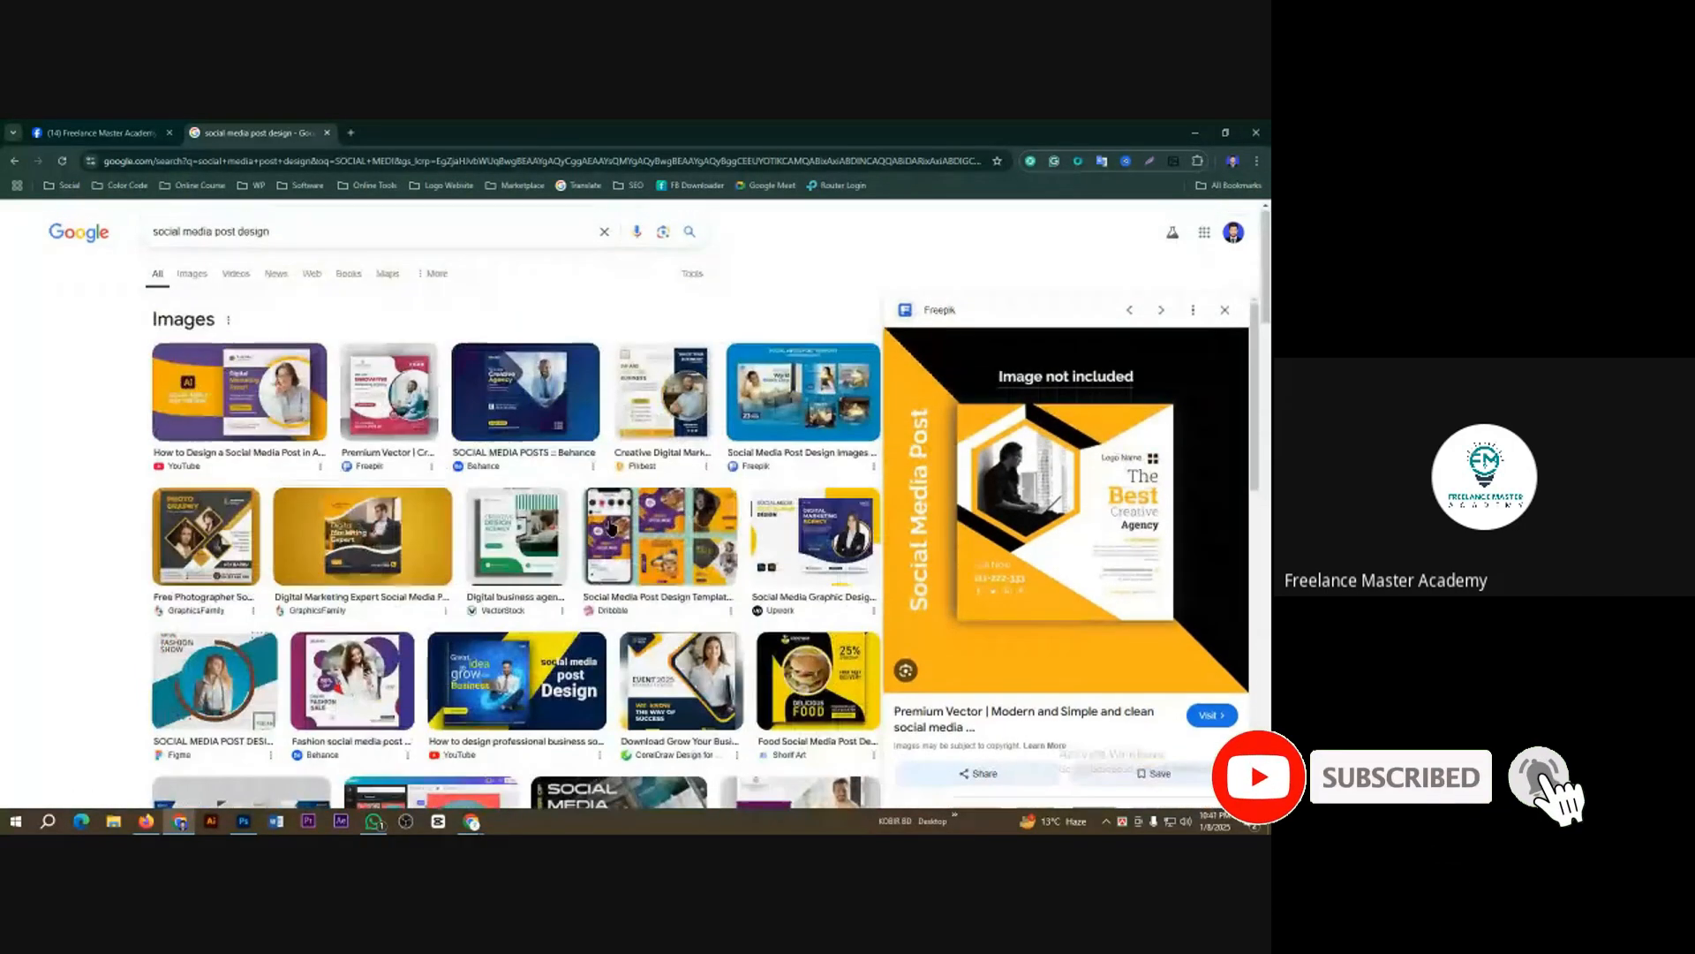
pyautogui.click(396, 411)
pyautogui.click(256, 397)
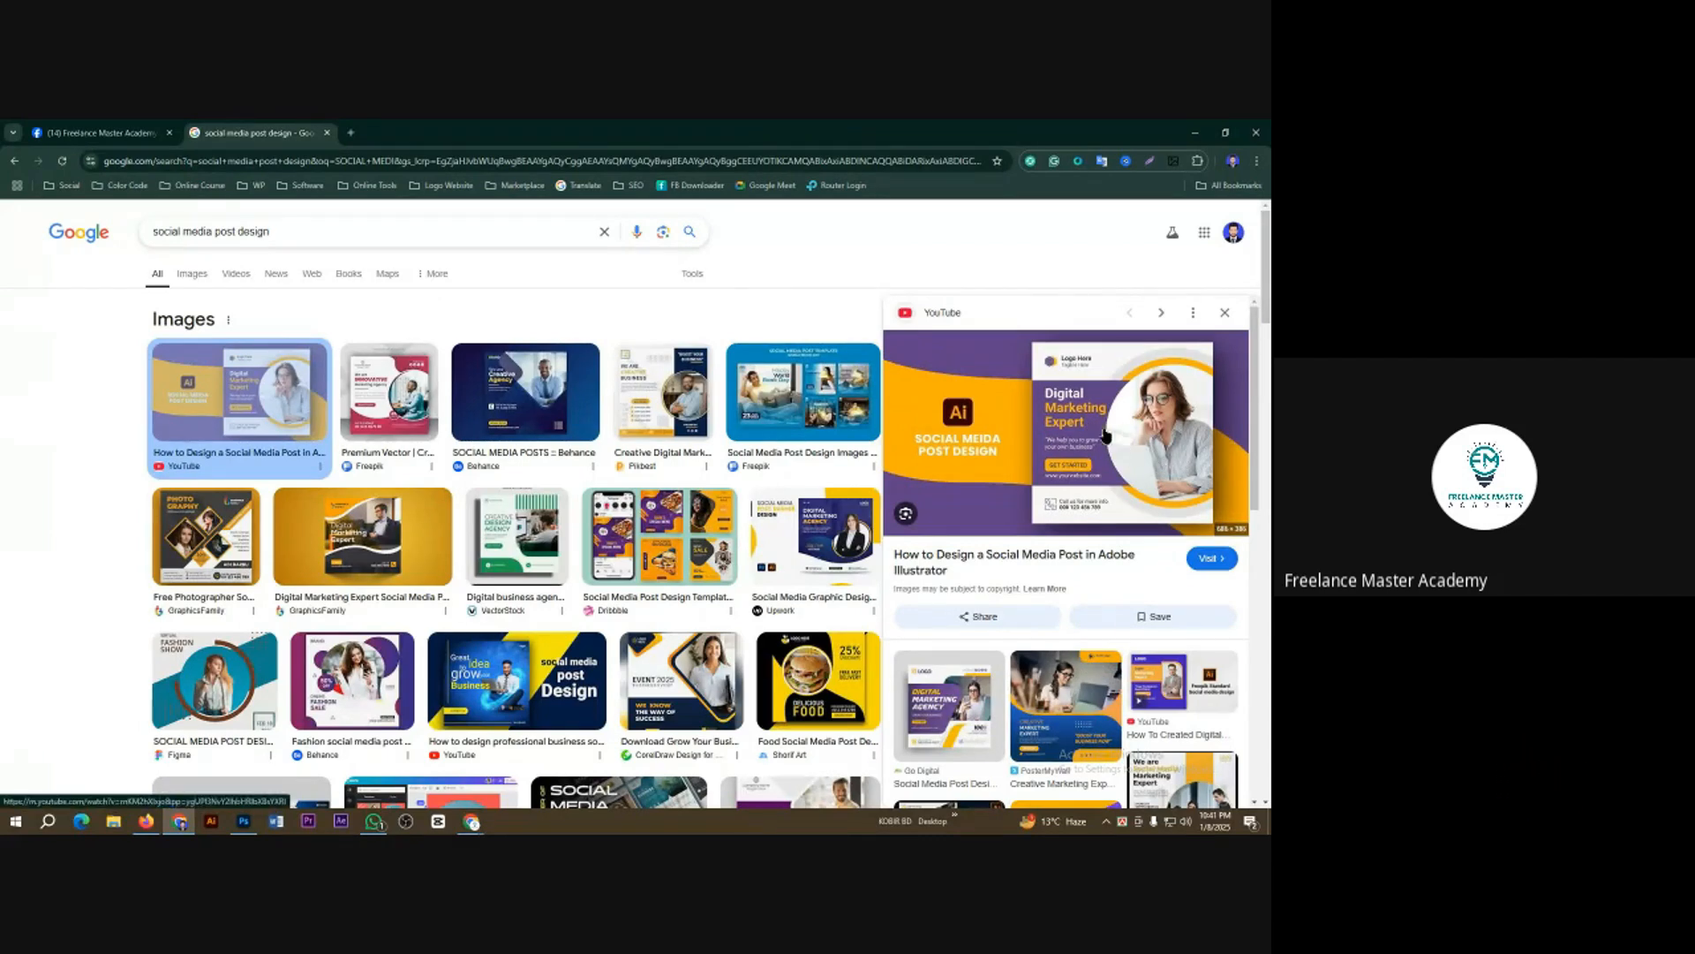
pyautogui.rightClick(1048, 406)
pyautogui.click(1104, 622)
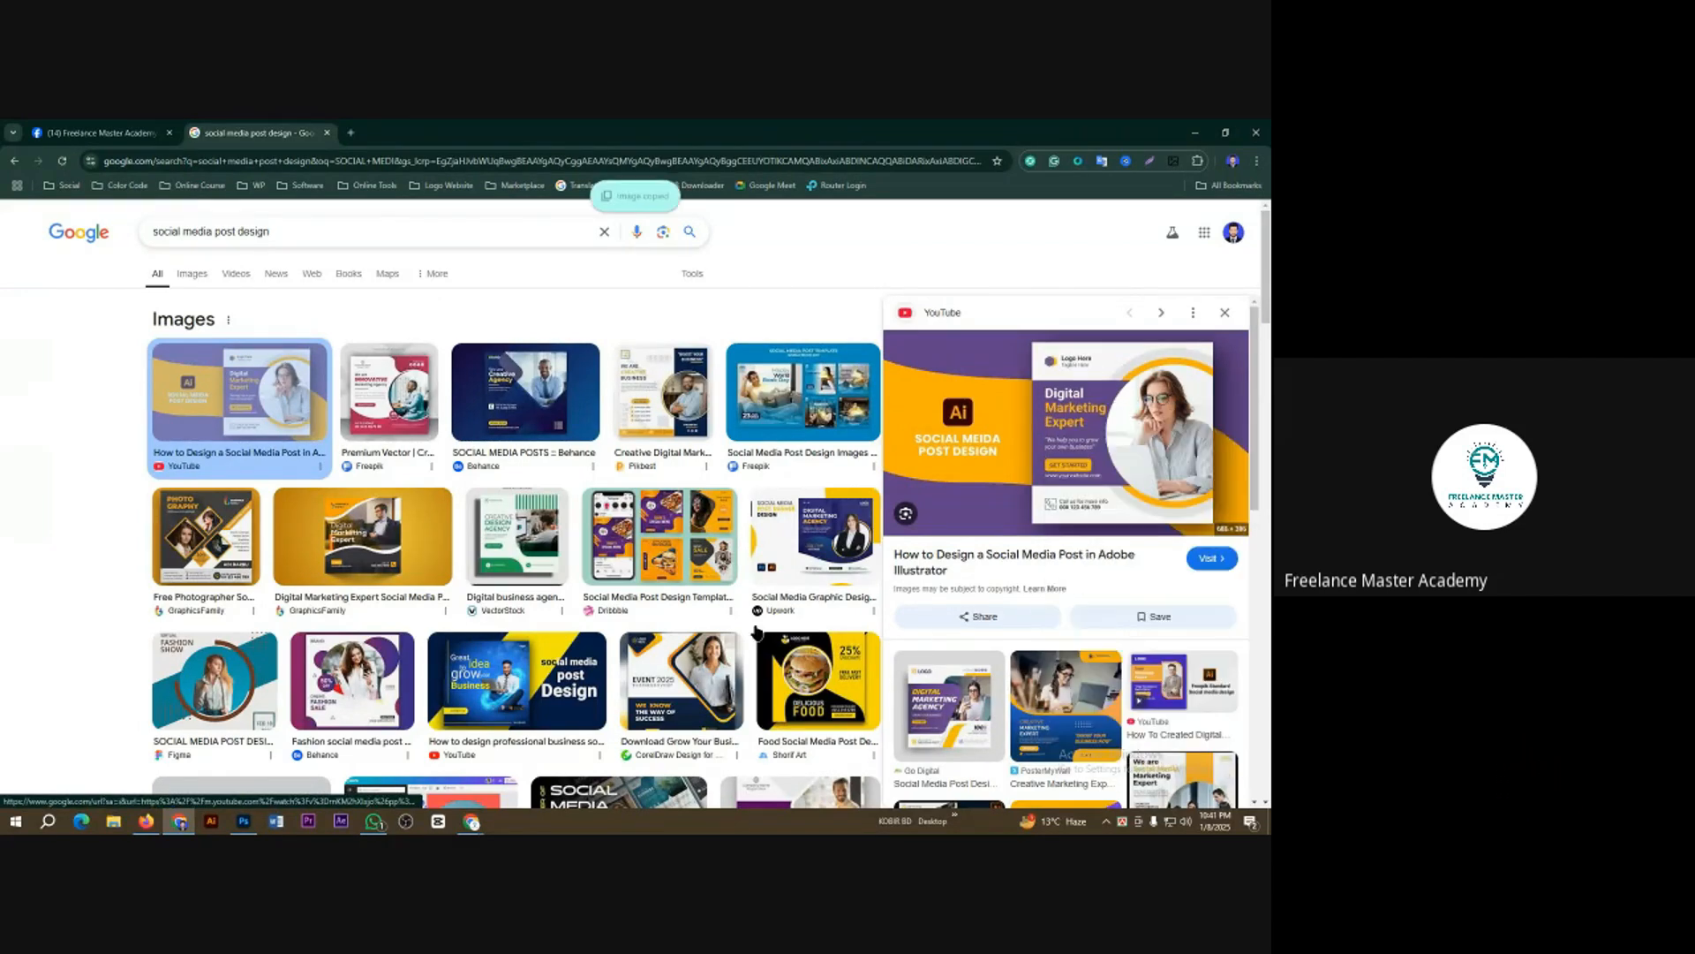
pyautogui.click(243, 821)
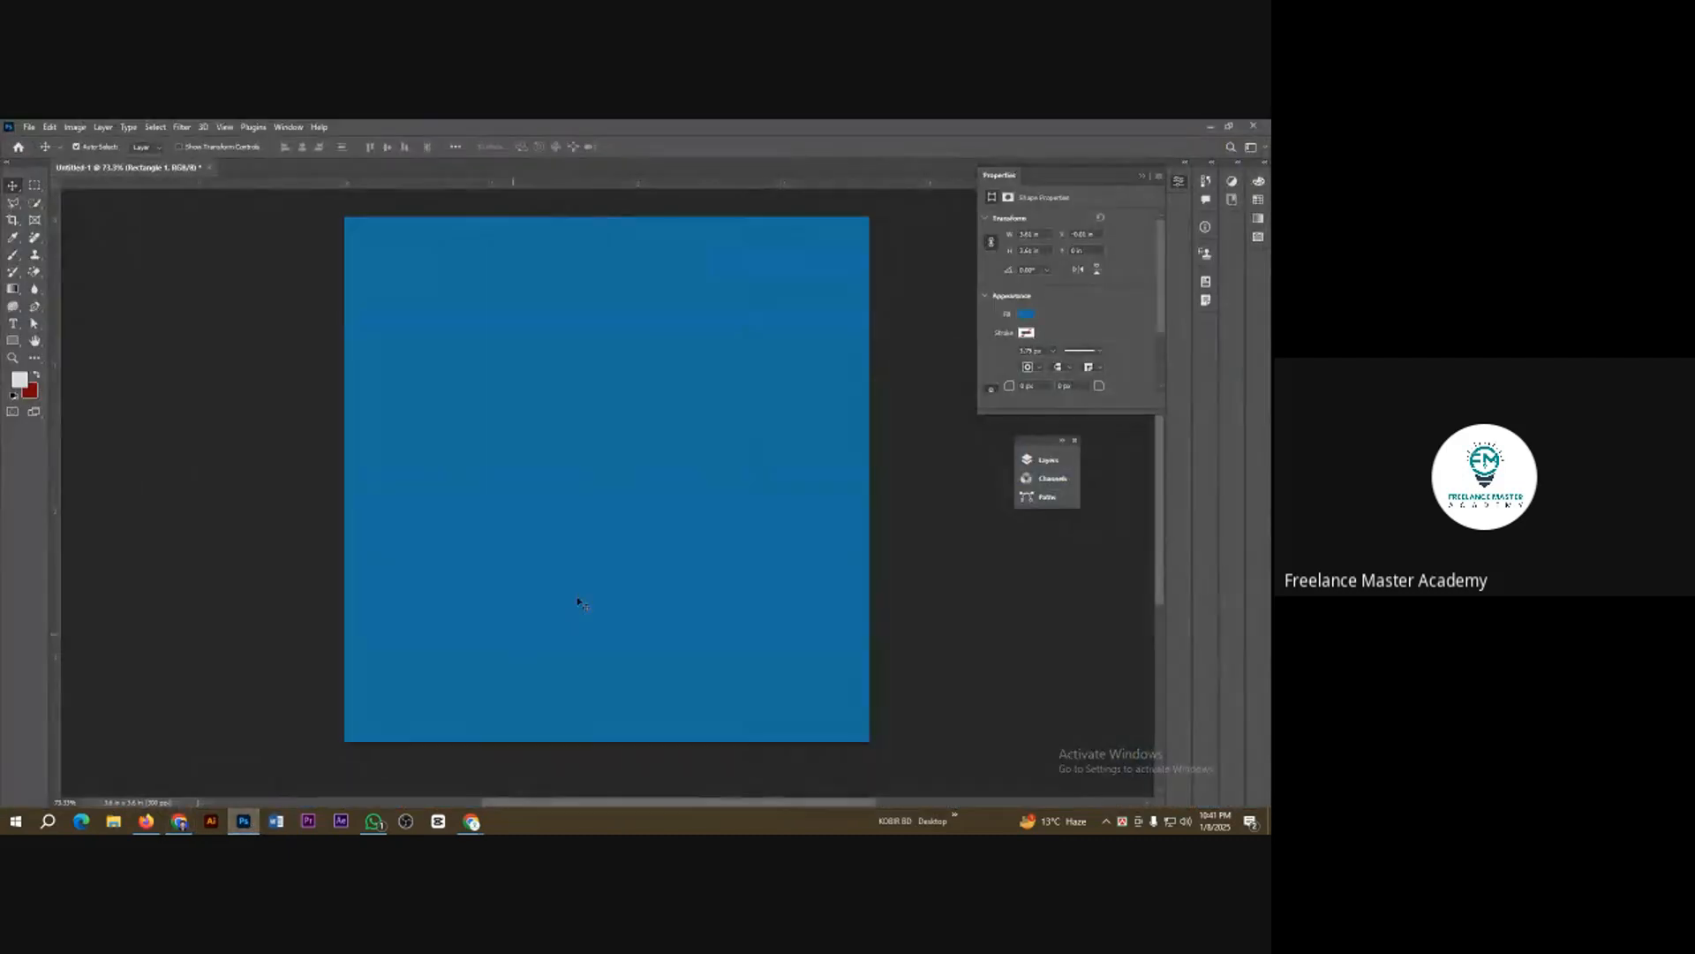
pyautogui.hotkey('ctrl', 'v')
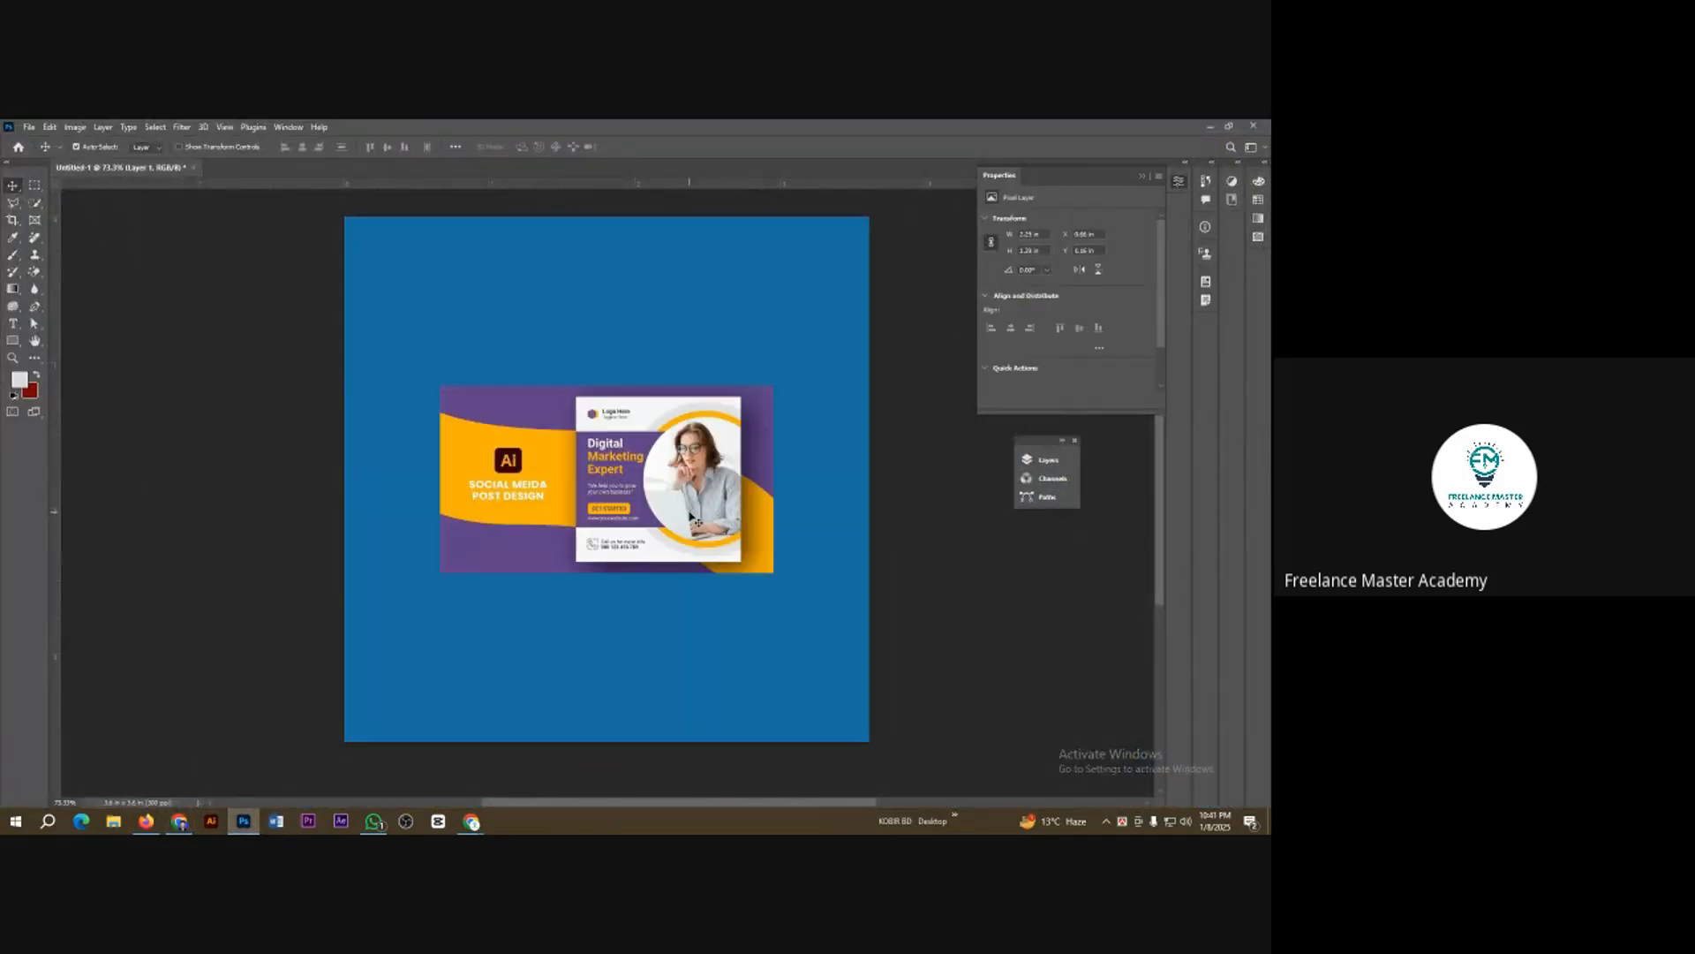
# Step: Scale up the pasted image proportionally with Free Transform and position it so the "Digital Marketing Expert" post fills the canvas
pyautogui.hotkey('ctrl', 't')
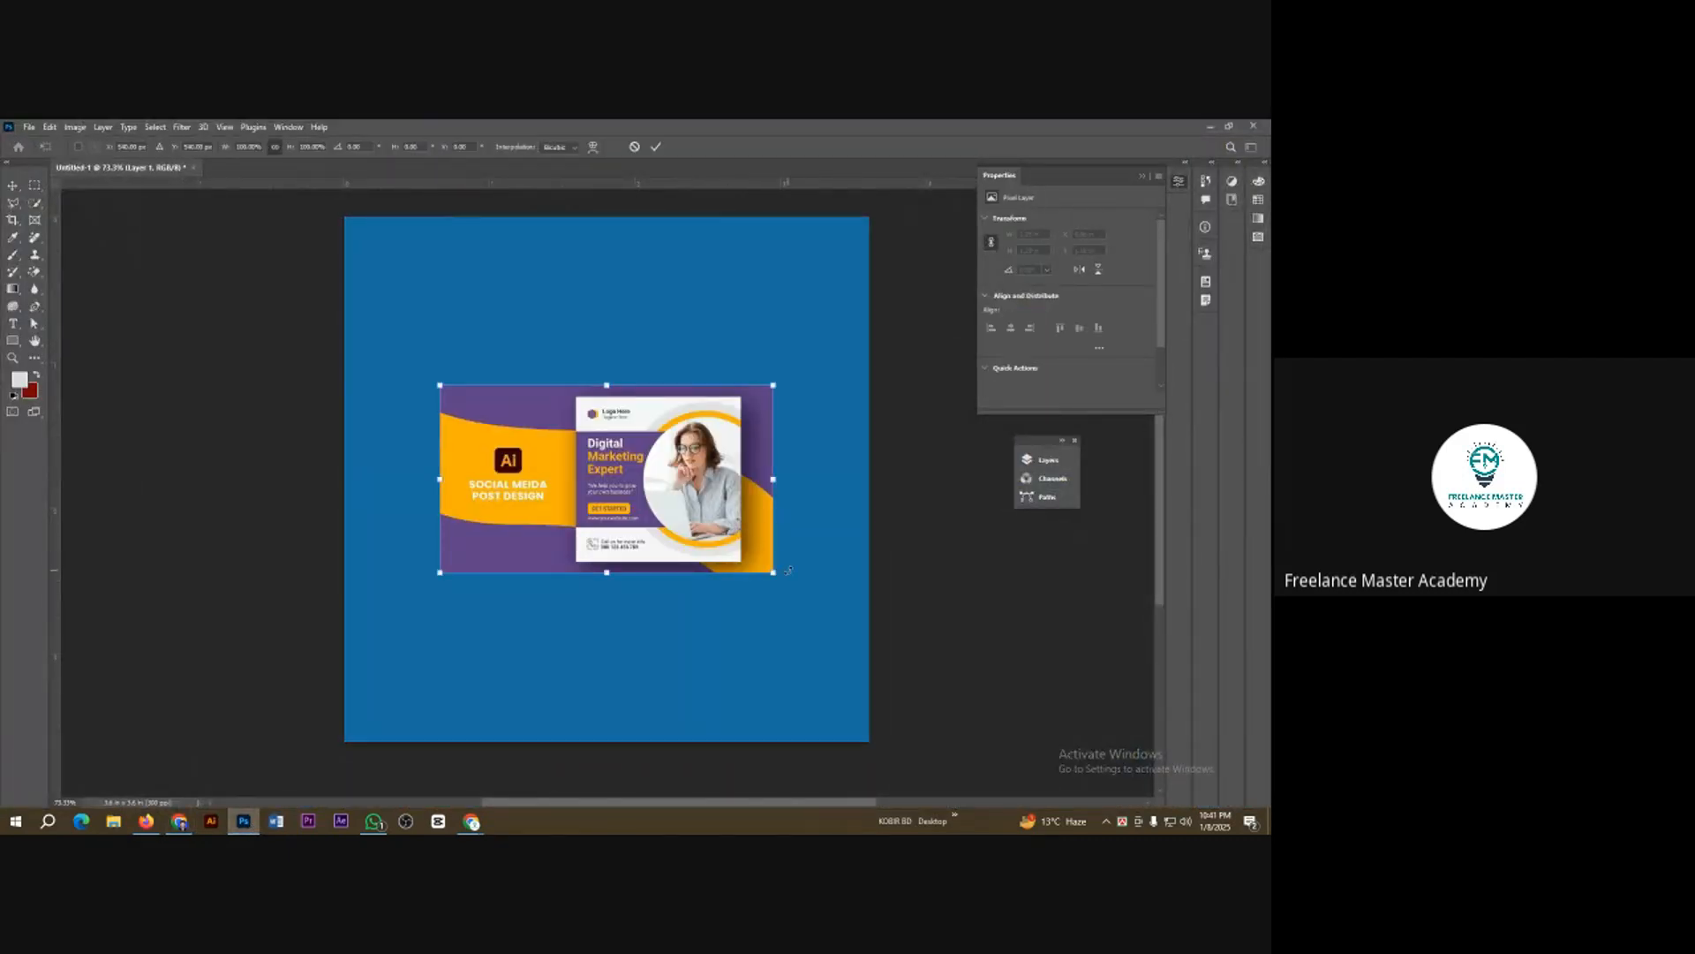
pyautogui.moveTo(774, 574); pyautogui.dragTo(868, 704)
pyautogui.hotkey('ctrl', 'z')
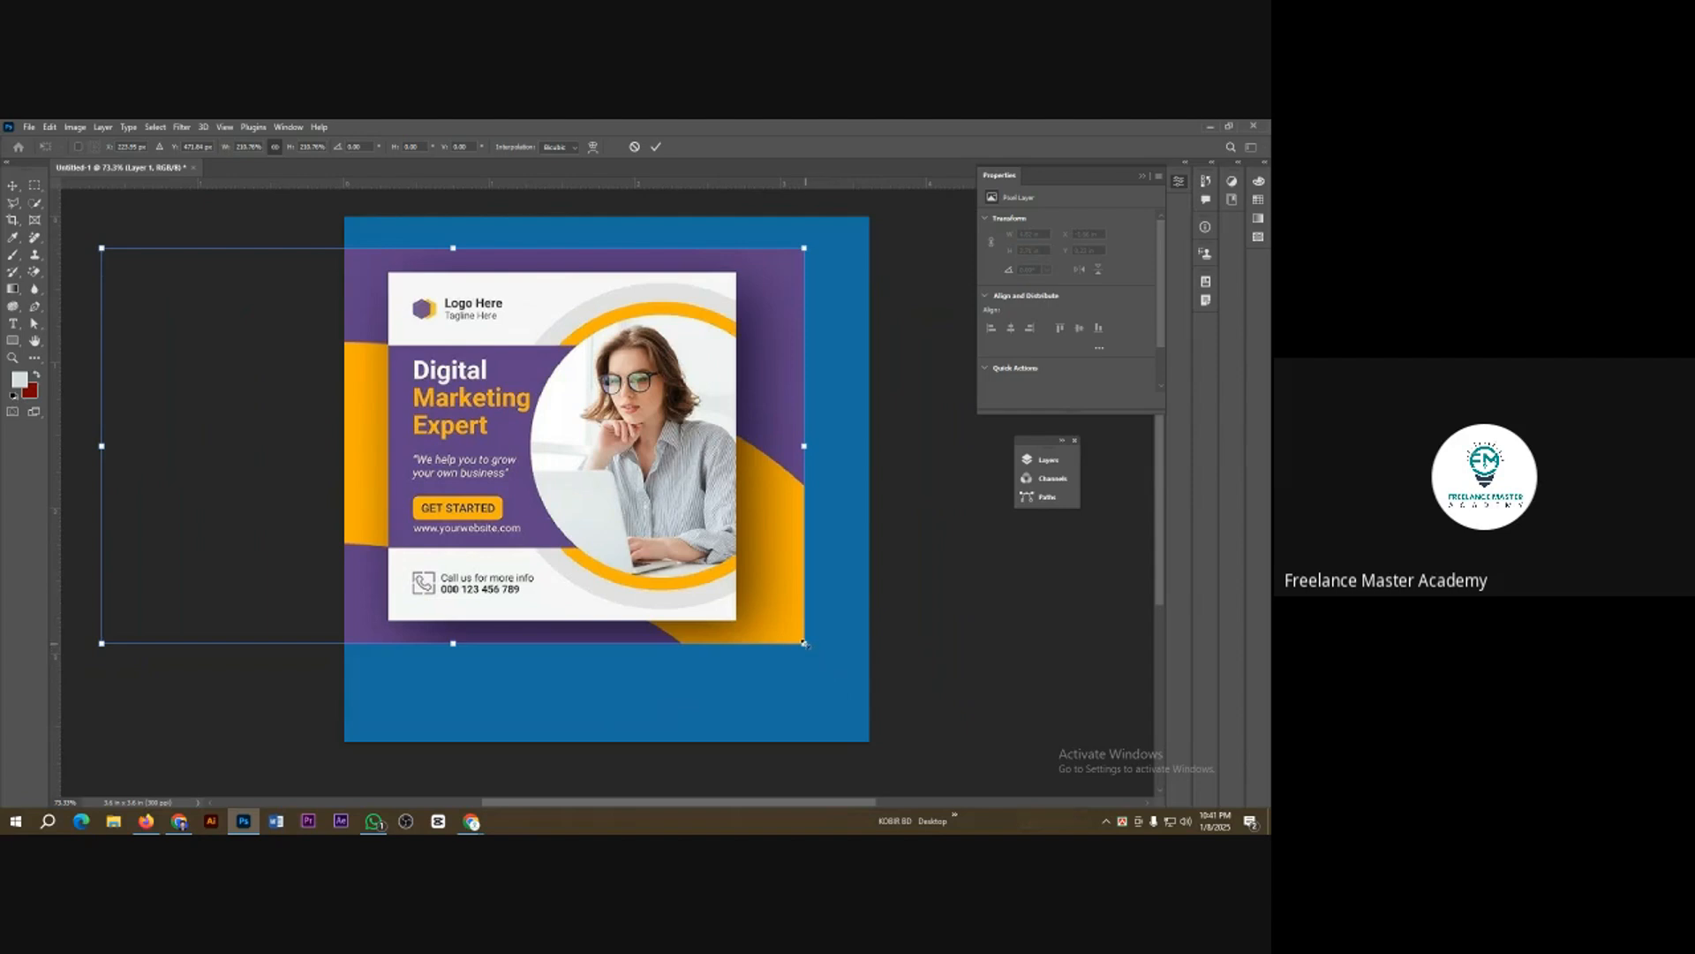
pyautogui.moveTo(805, 644); pyautogui.dragTo(1002, 785)
pyautogui.moveTo(682, 538); pyautogui.dragTo(619, 427)
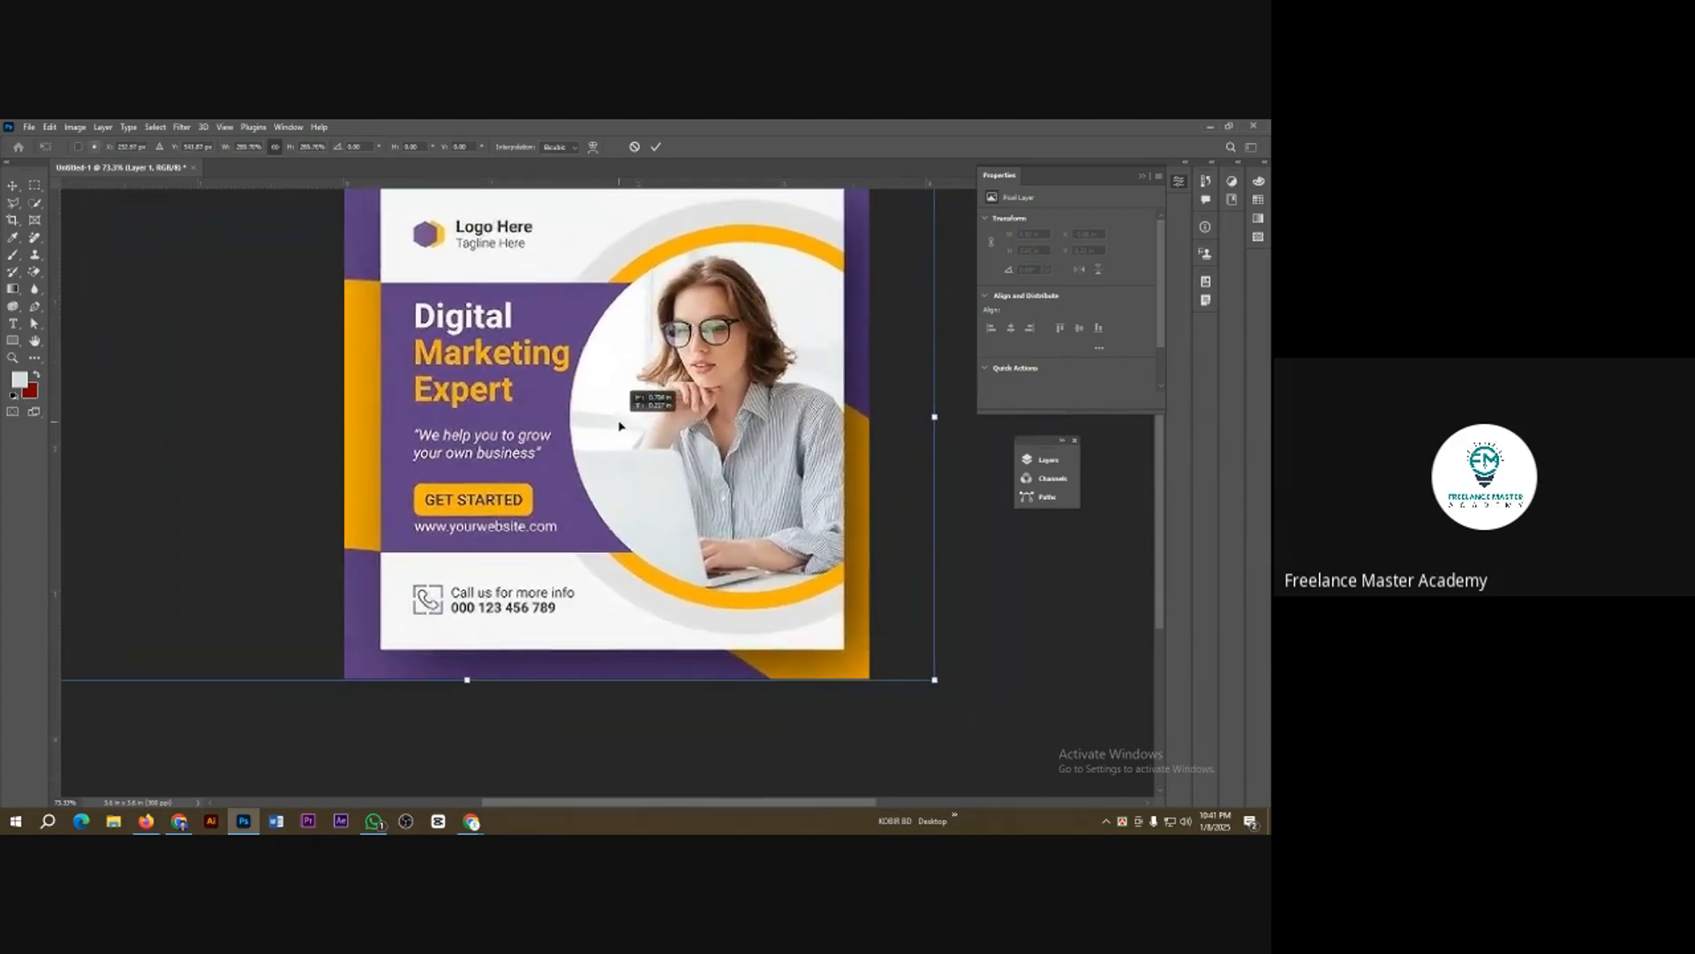
pyautogui.scroll(3, 657, 470)
pyautogui.moveTo(632, 487); pyautogui.dragTo(631, 479)
pyautogui.scroll(-2, 633, 478)
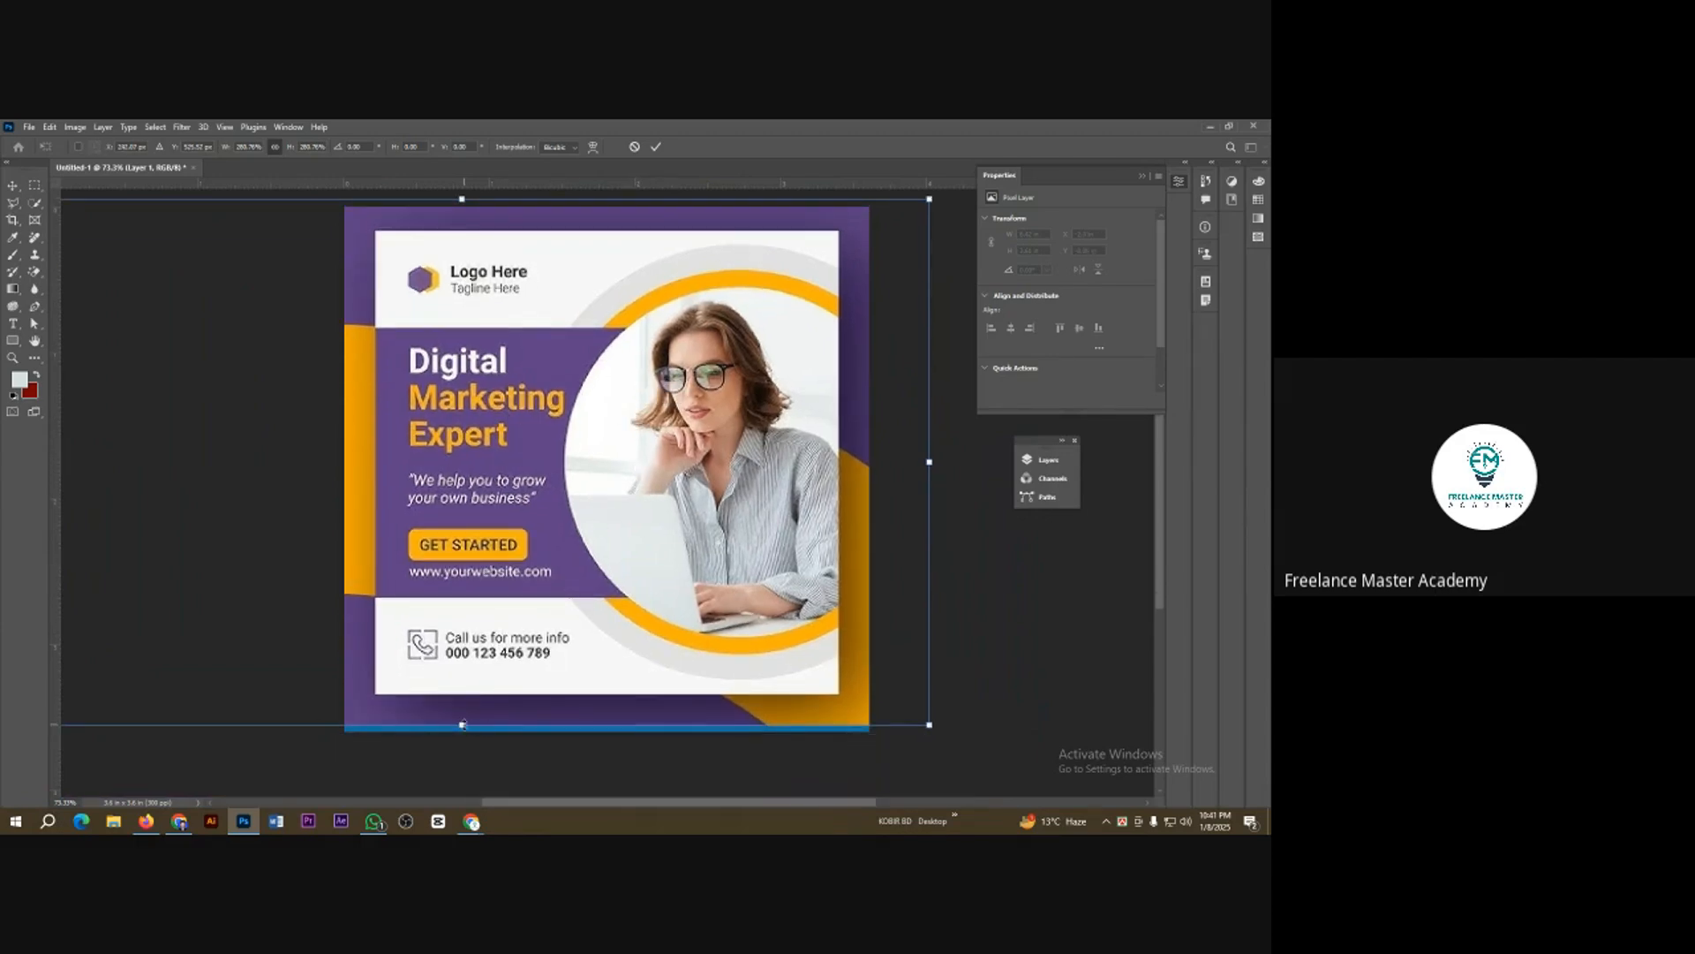
pyautogui.moveTo(463, 725); pyautogui.dragTo(464, 743)
pyautogui.moveTo(533, 561); pyautogui.dragTo(524, 559)
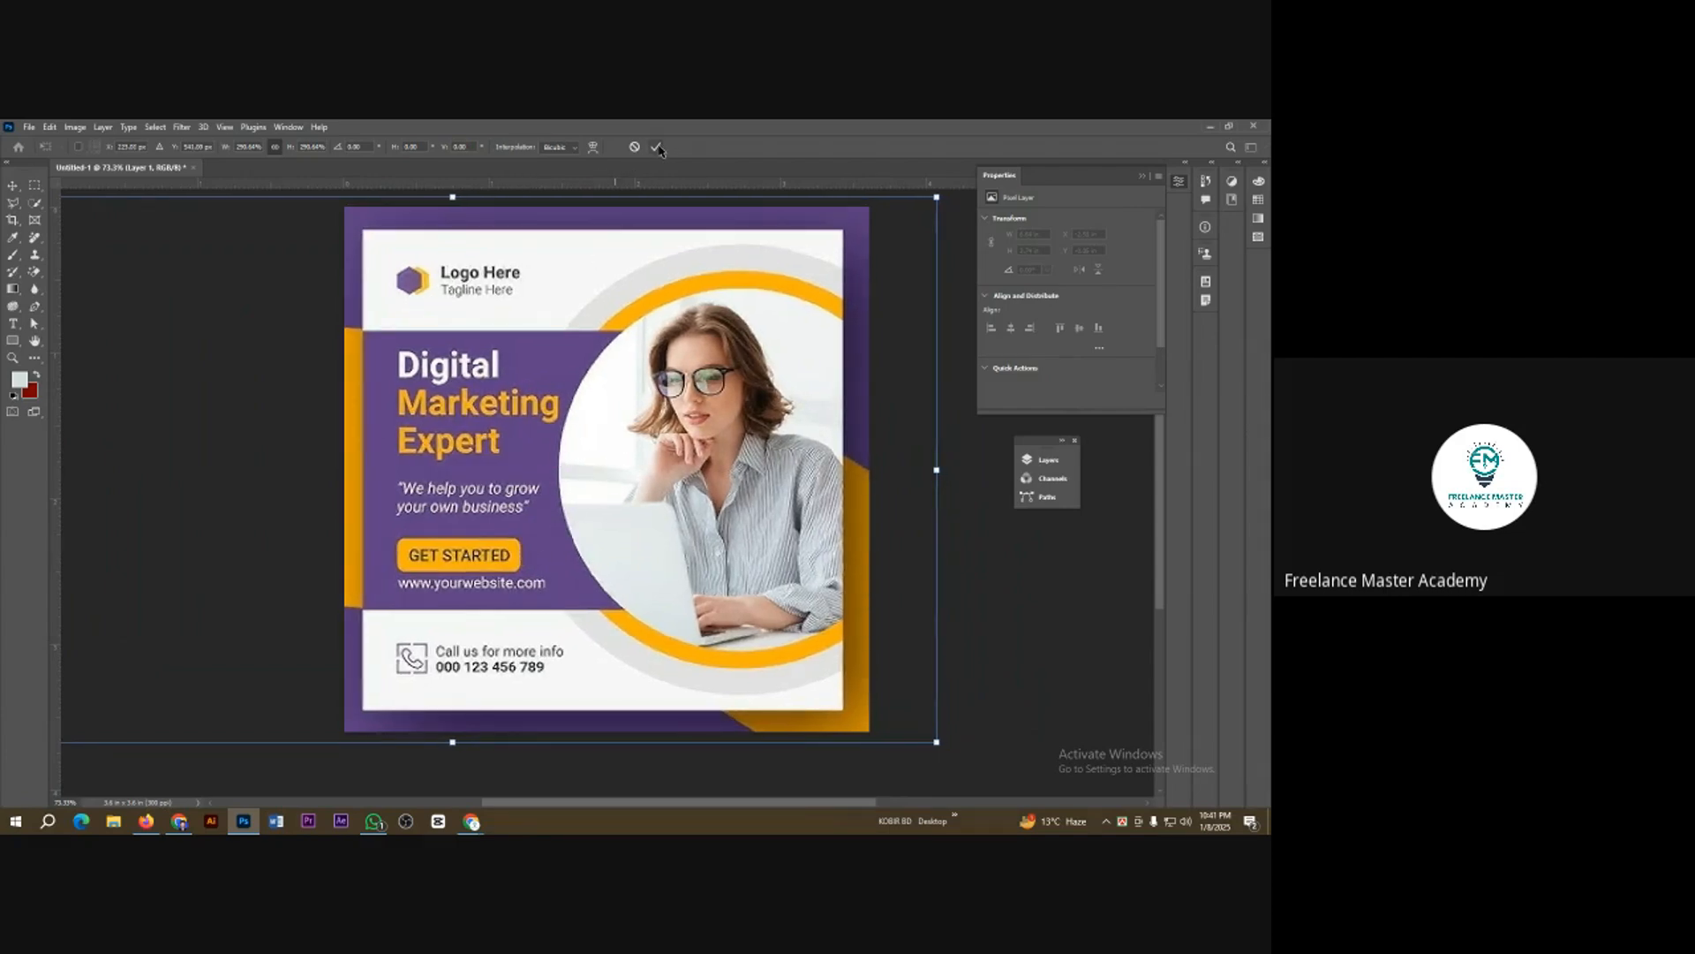
pyautogui.click(656, 148)
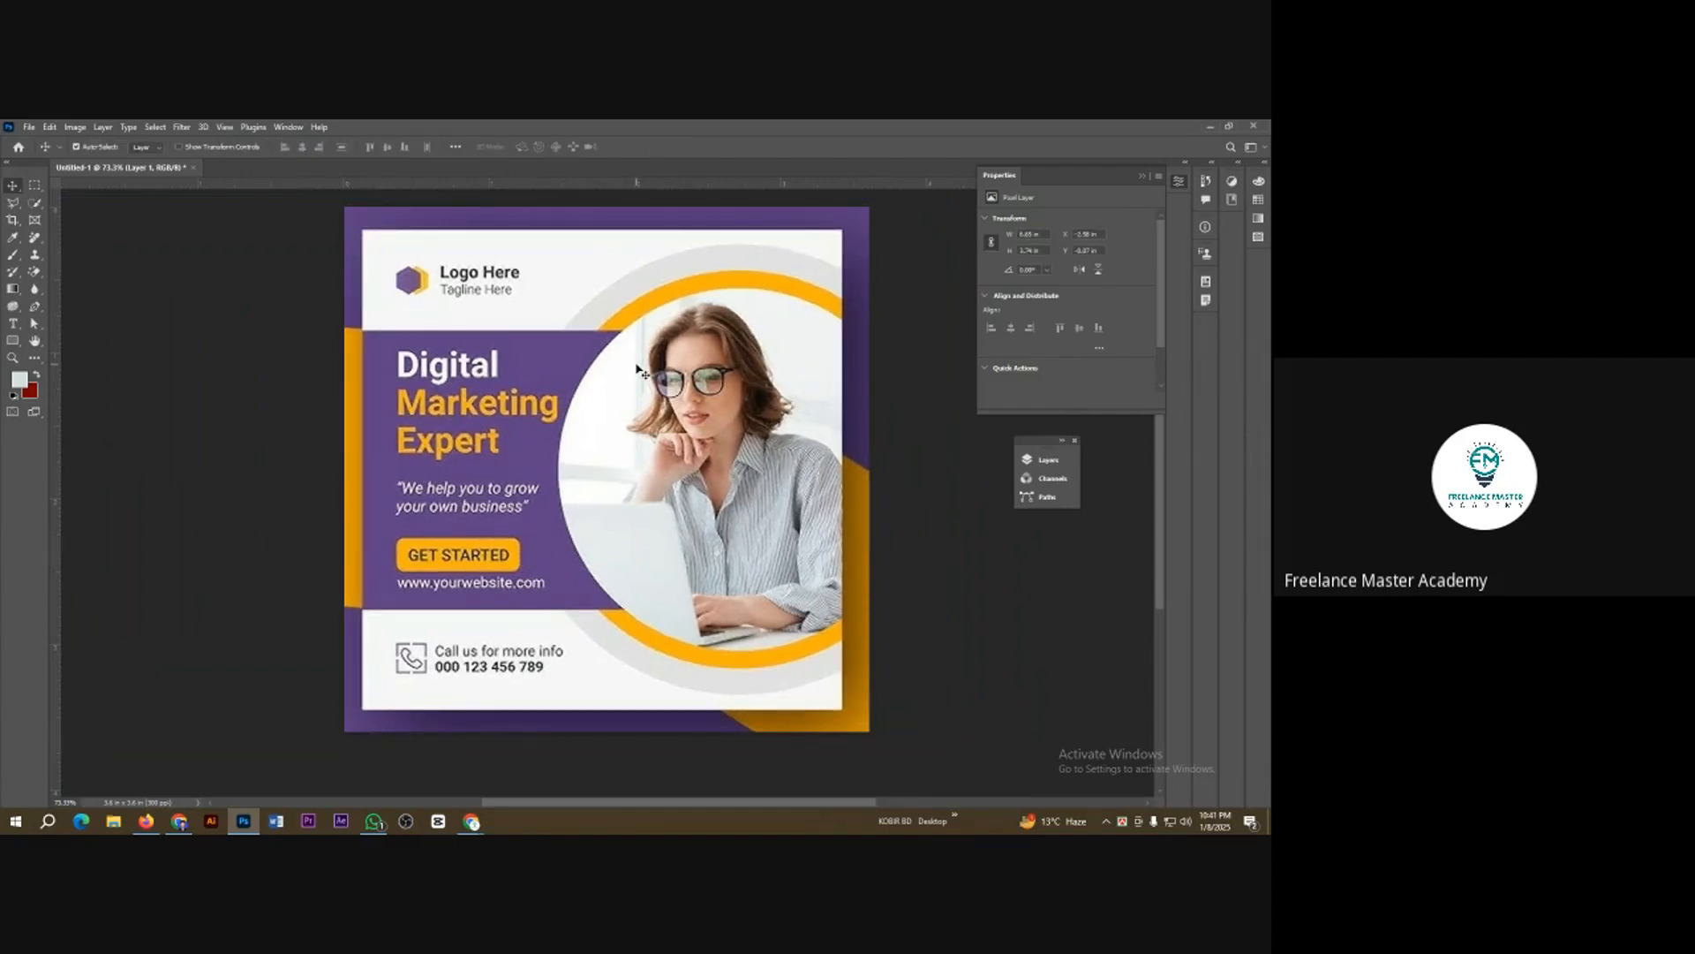
pyautogui.moveTo(552, 410)
pyautogui.mouseDown()
pyautogui.moveTo(587, 403)
pyautogui.moveTo(559, 403)
pyautogui.mouseUp()
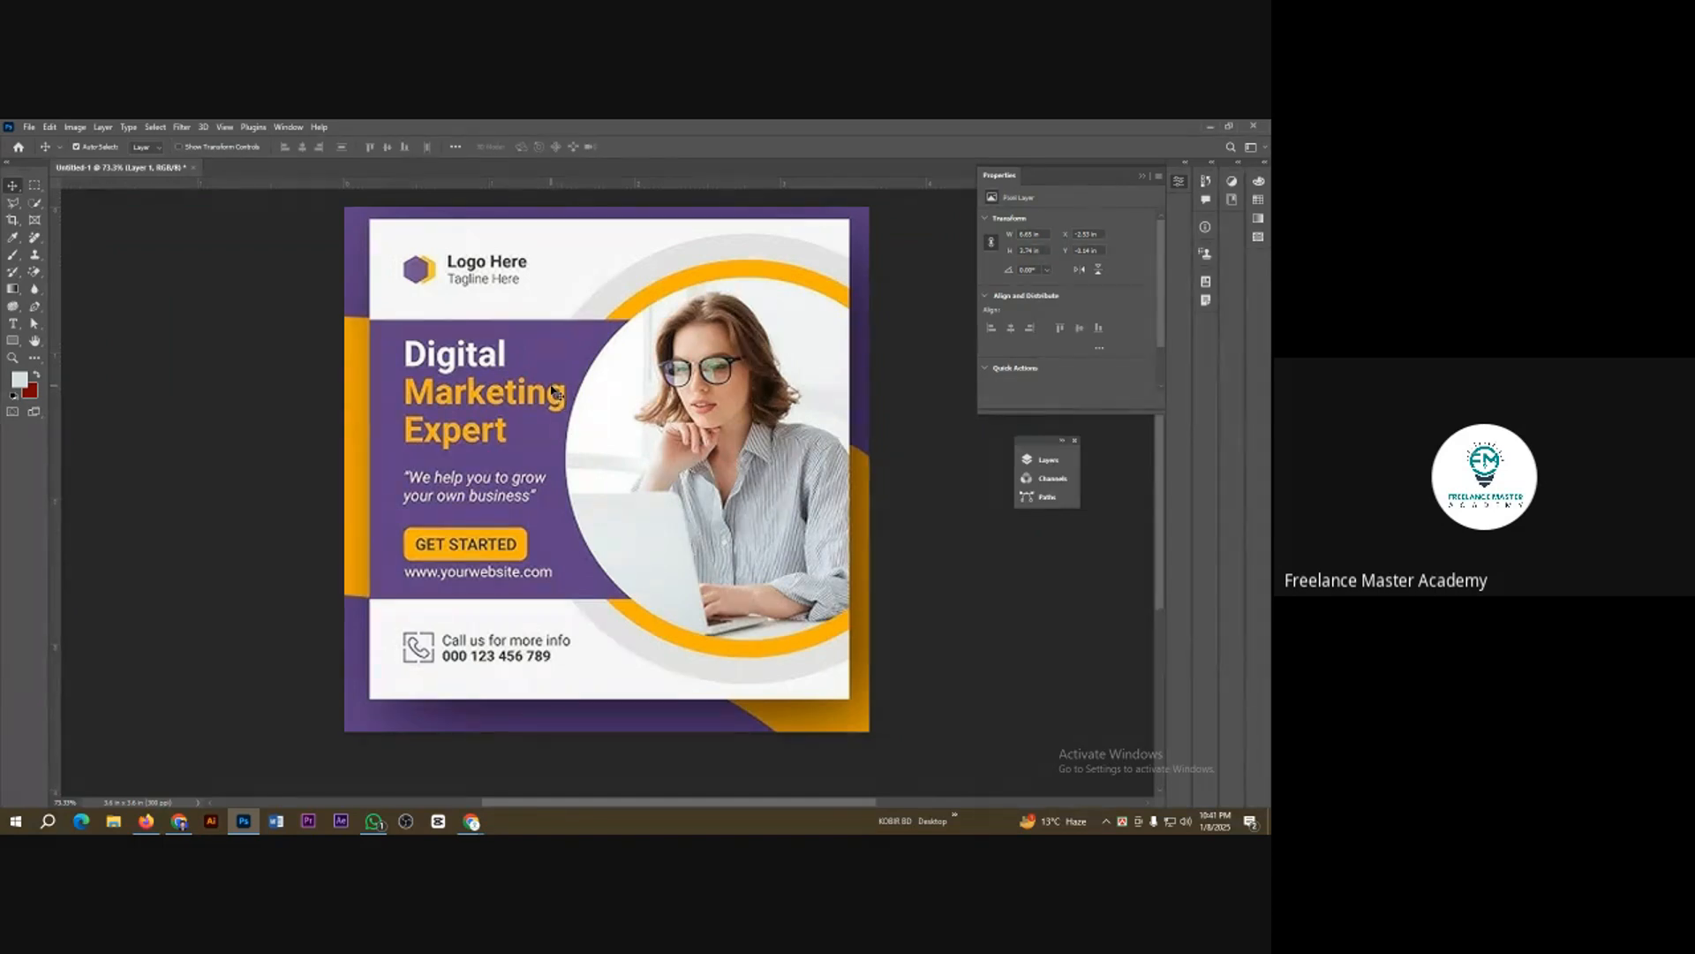
# Step: Show the layer list beside the design and lock all attributes of the pasted image's layer
pyautogui.press('F7')
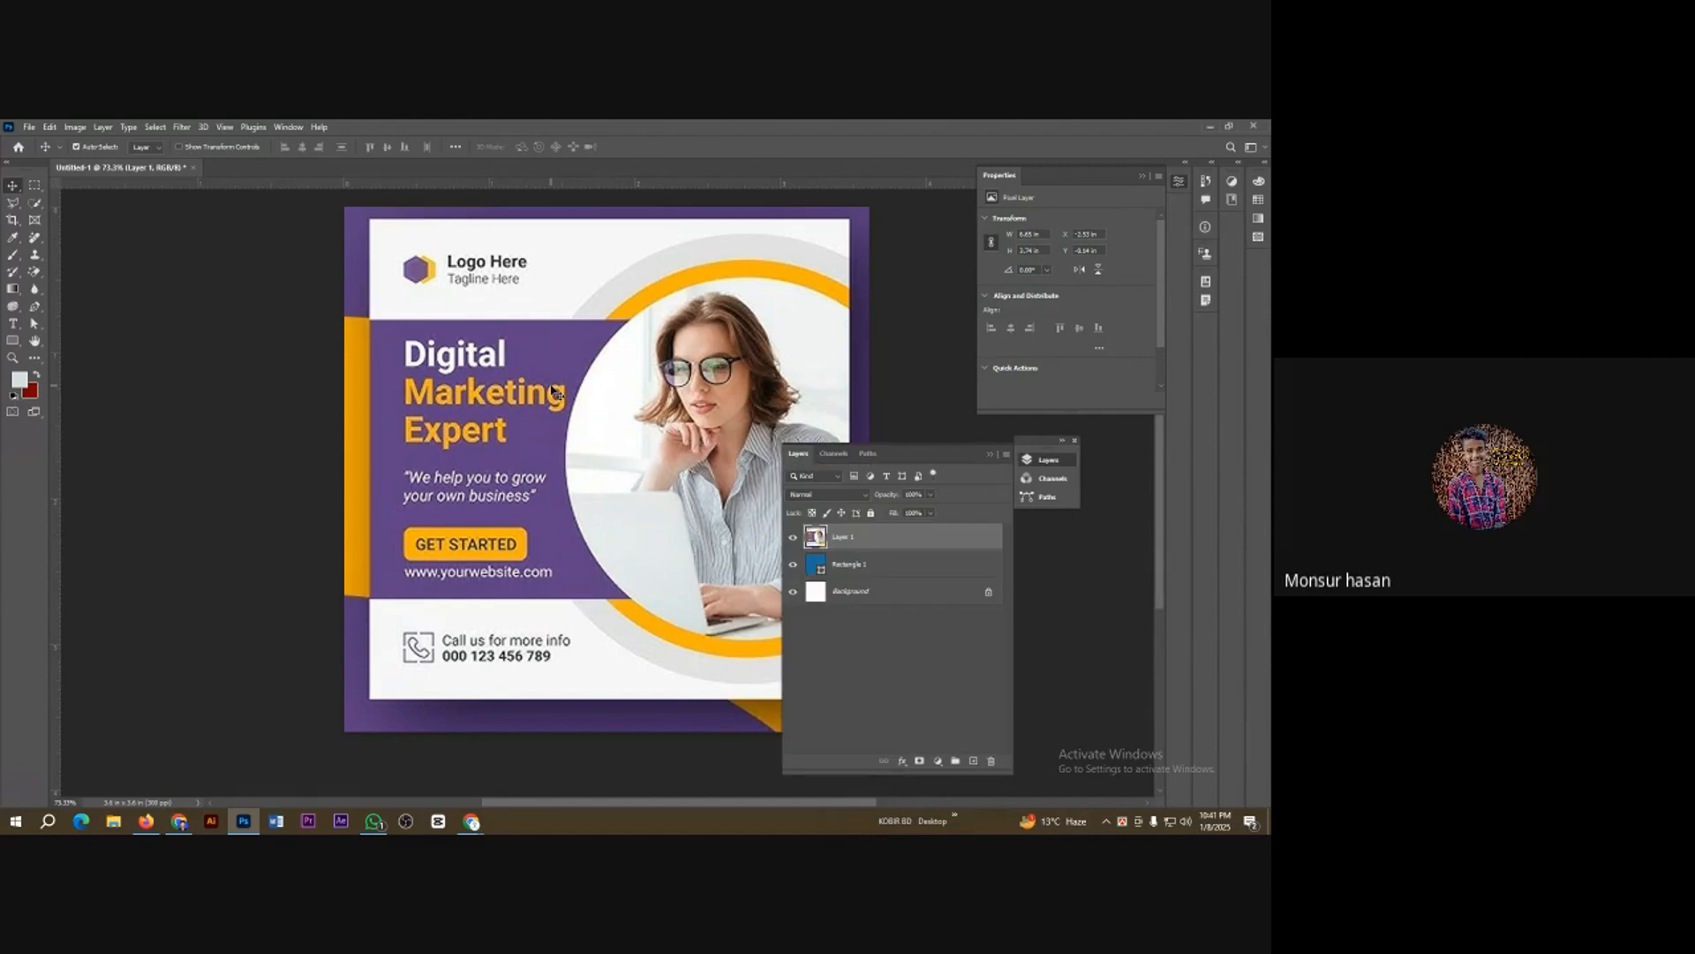
pyautogui.moveTo(918, 453); pyautogui.dragTo(1020, 465)
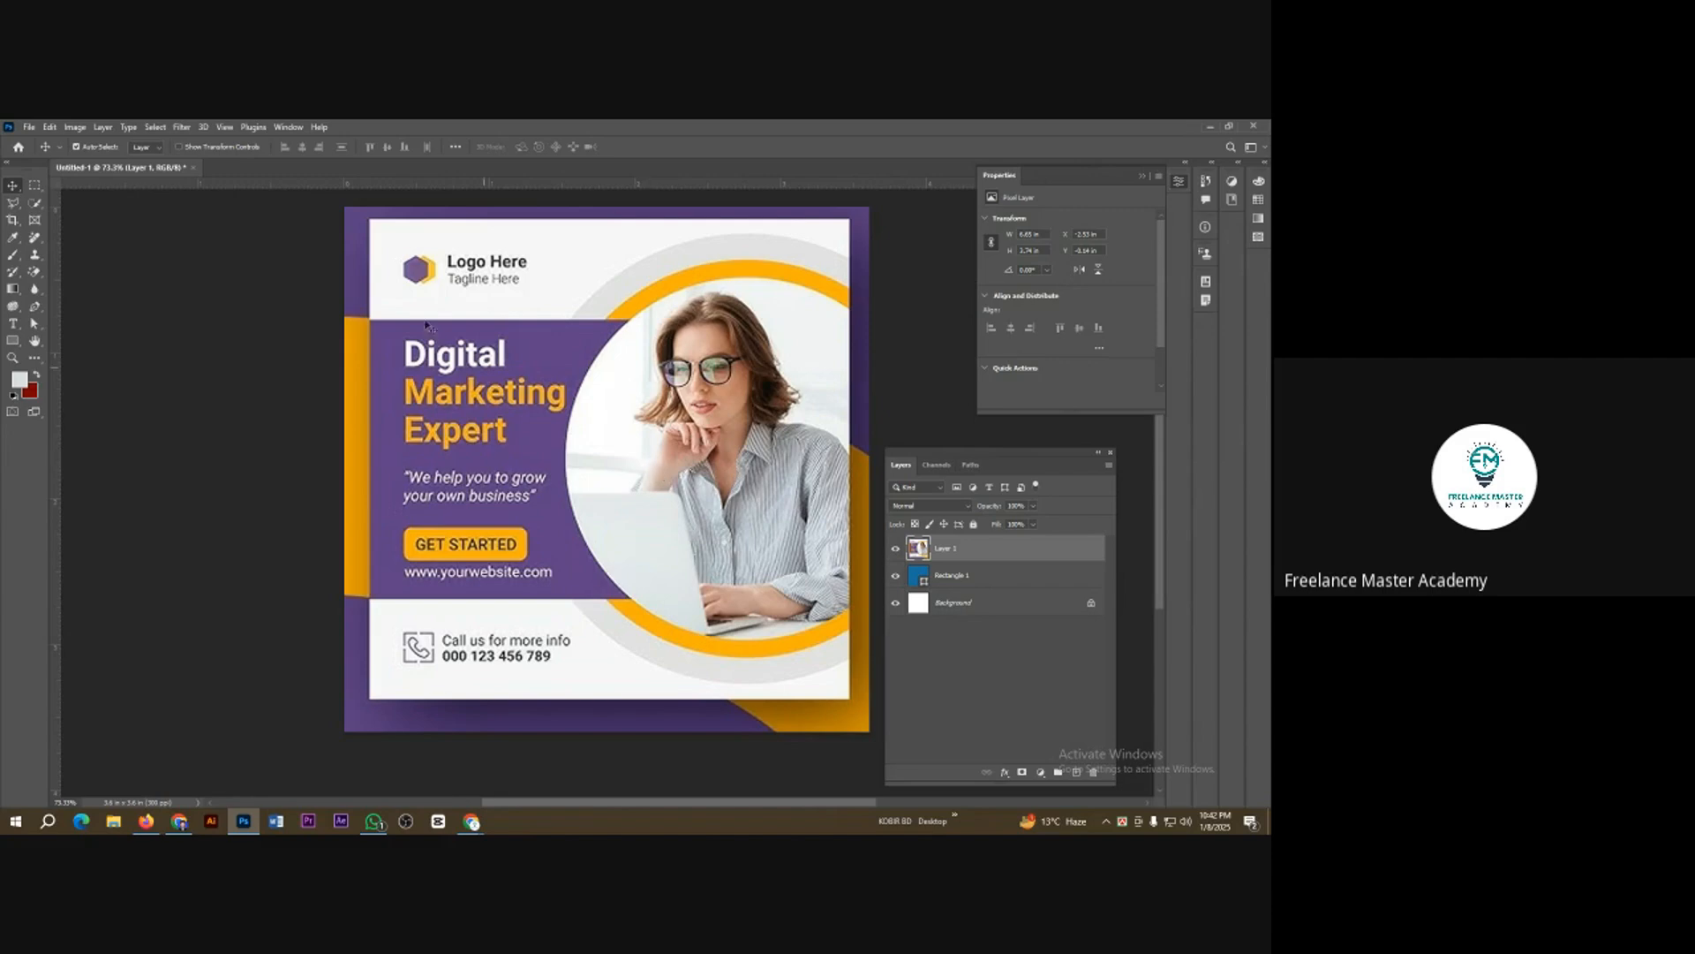
pyautogui.click(156, 128)
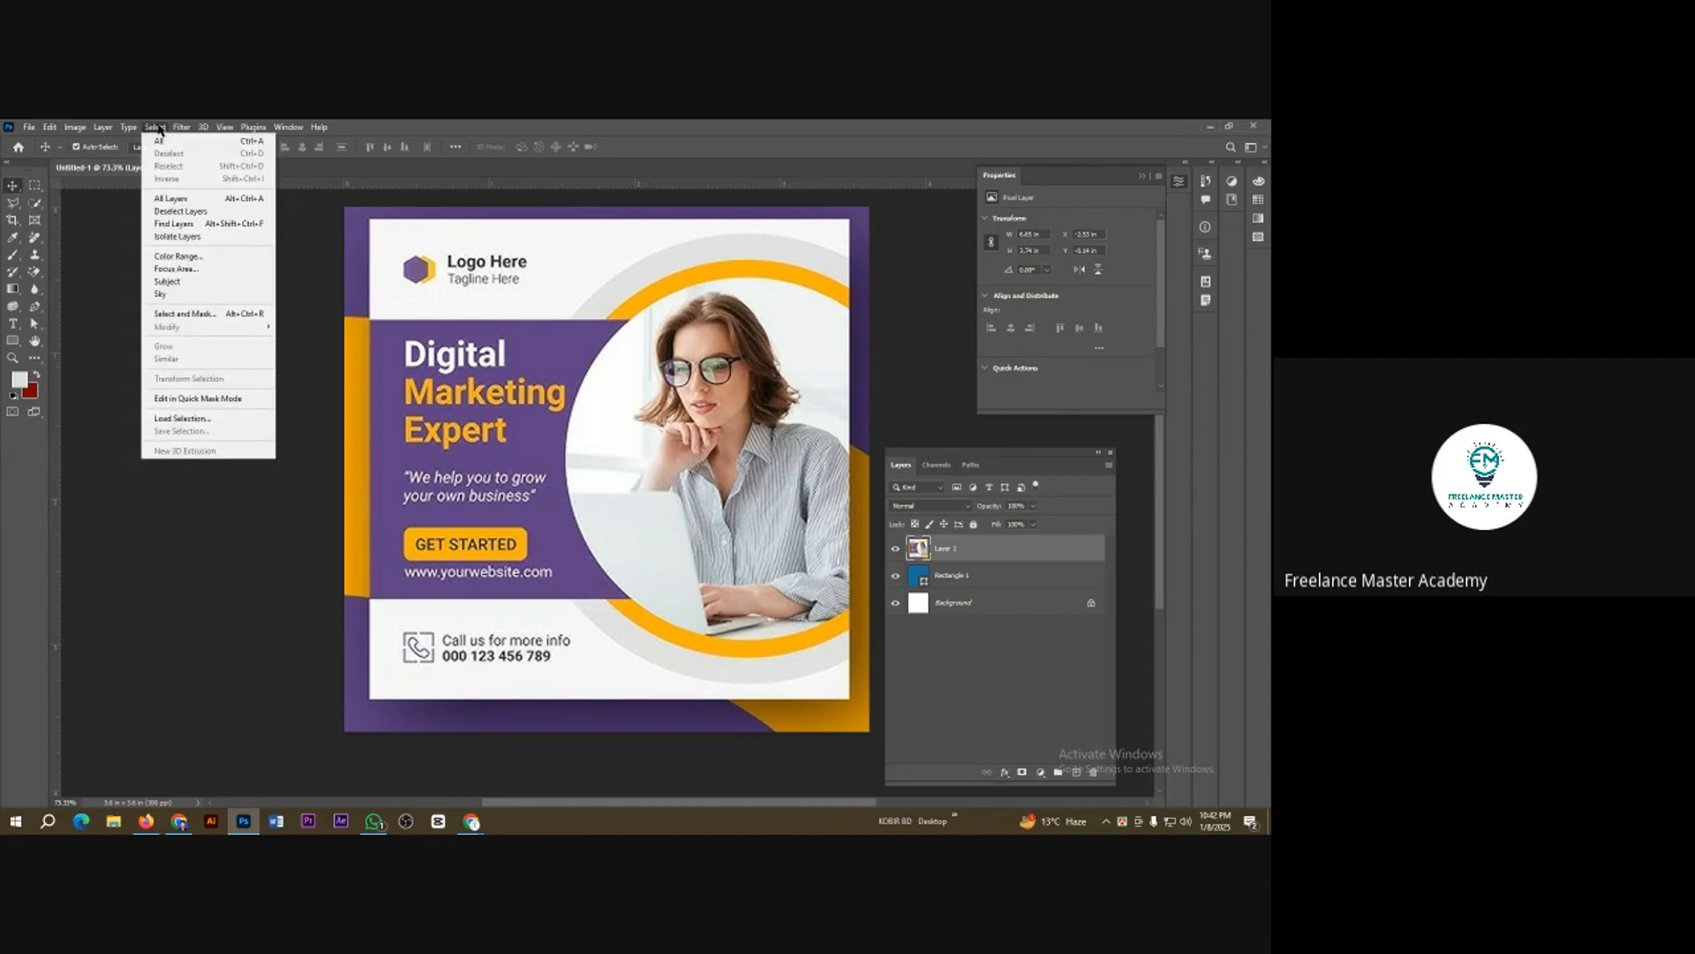
pyautogui.click(98, 130)
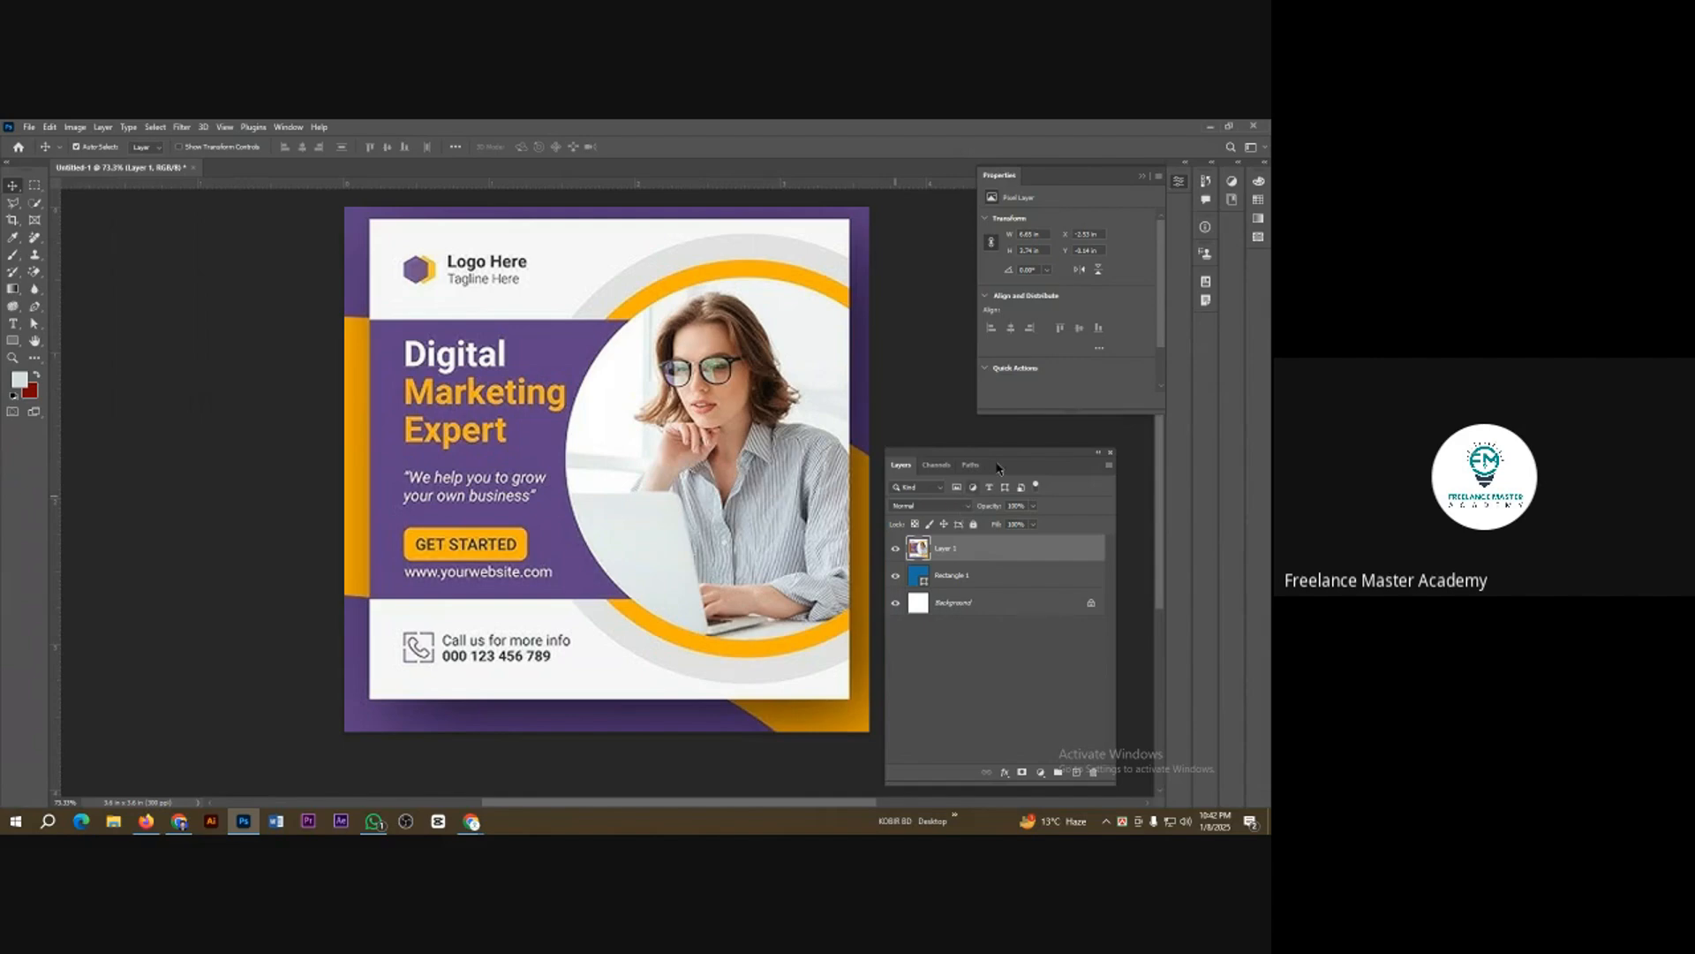
pyautogui.moveTo(995, 459)
pyautogui.mouseDown()
pyautogui.moveTo(942, 431)
pyautogui.moveTo(1024, 432)
pyautogui.moveTo(1010, 430)
pyautogui.mouseUp()
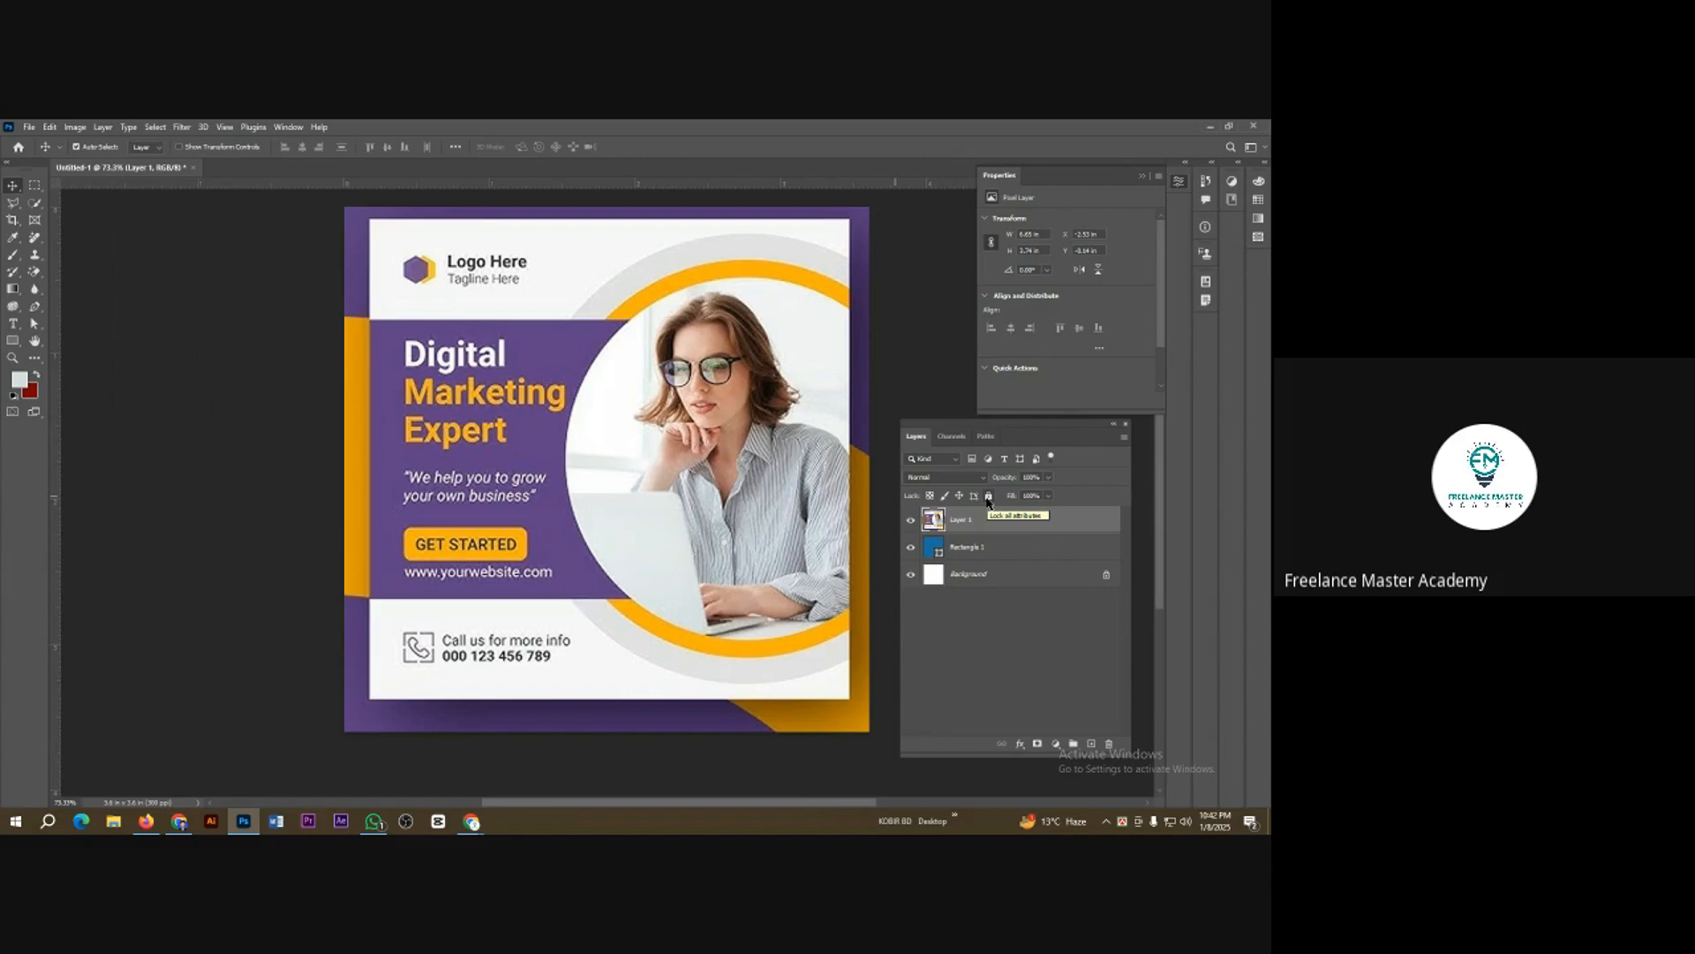
pyautogui.click(987, 496)
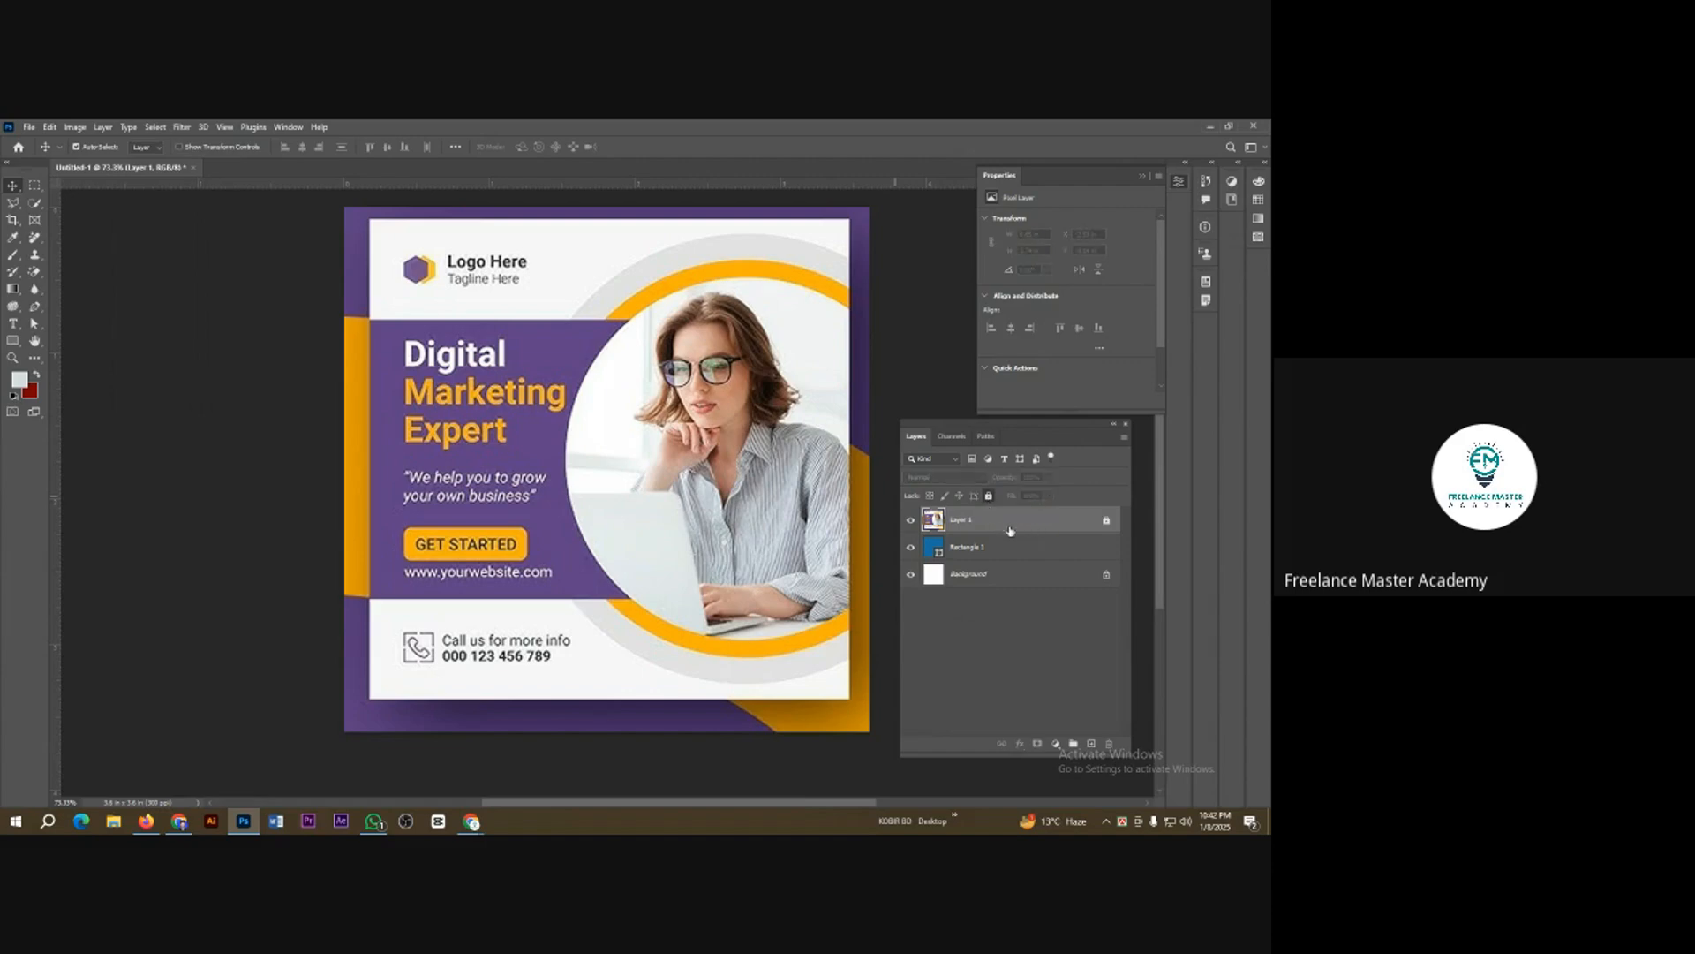
# Step: Delete the blue rectangle layer beneath the locked design and move the Layers panel clear of the artwork
pyautogui.click(583, 463)
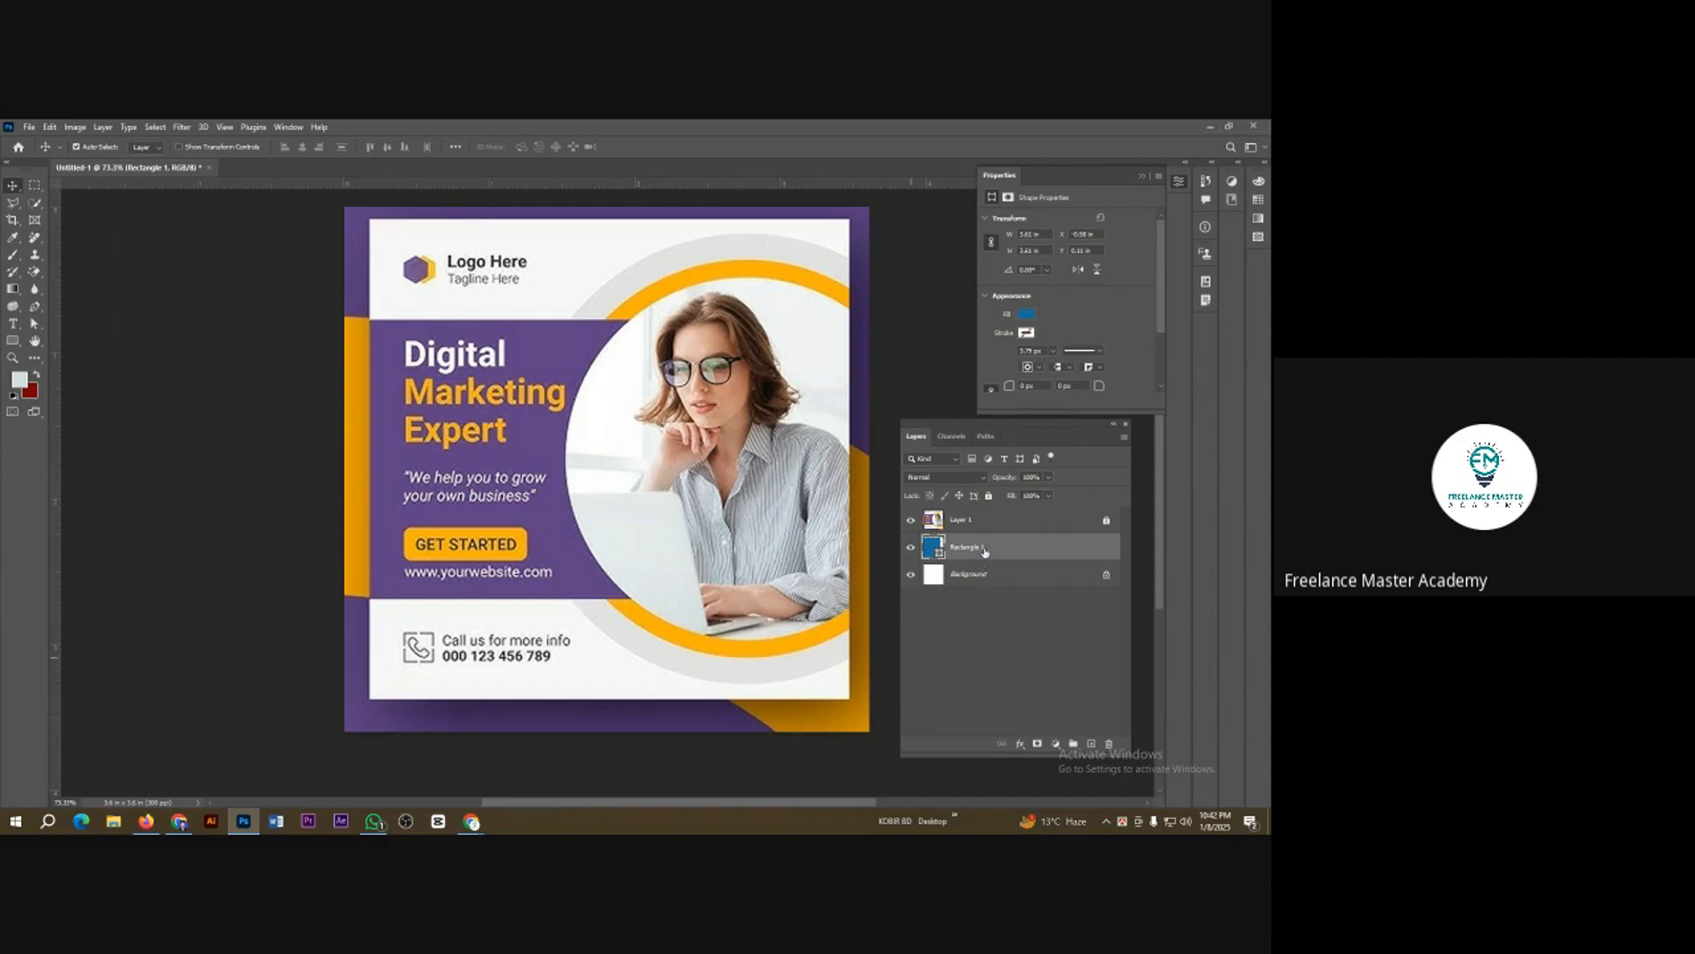
pyautogui.moveTo(491, 663); pyautogui.dragTo(664, 582)
pyautogui.press('Delete')
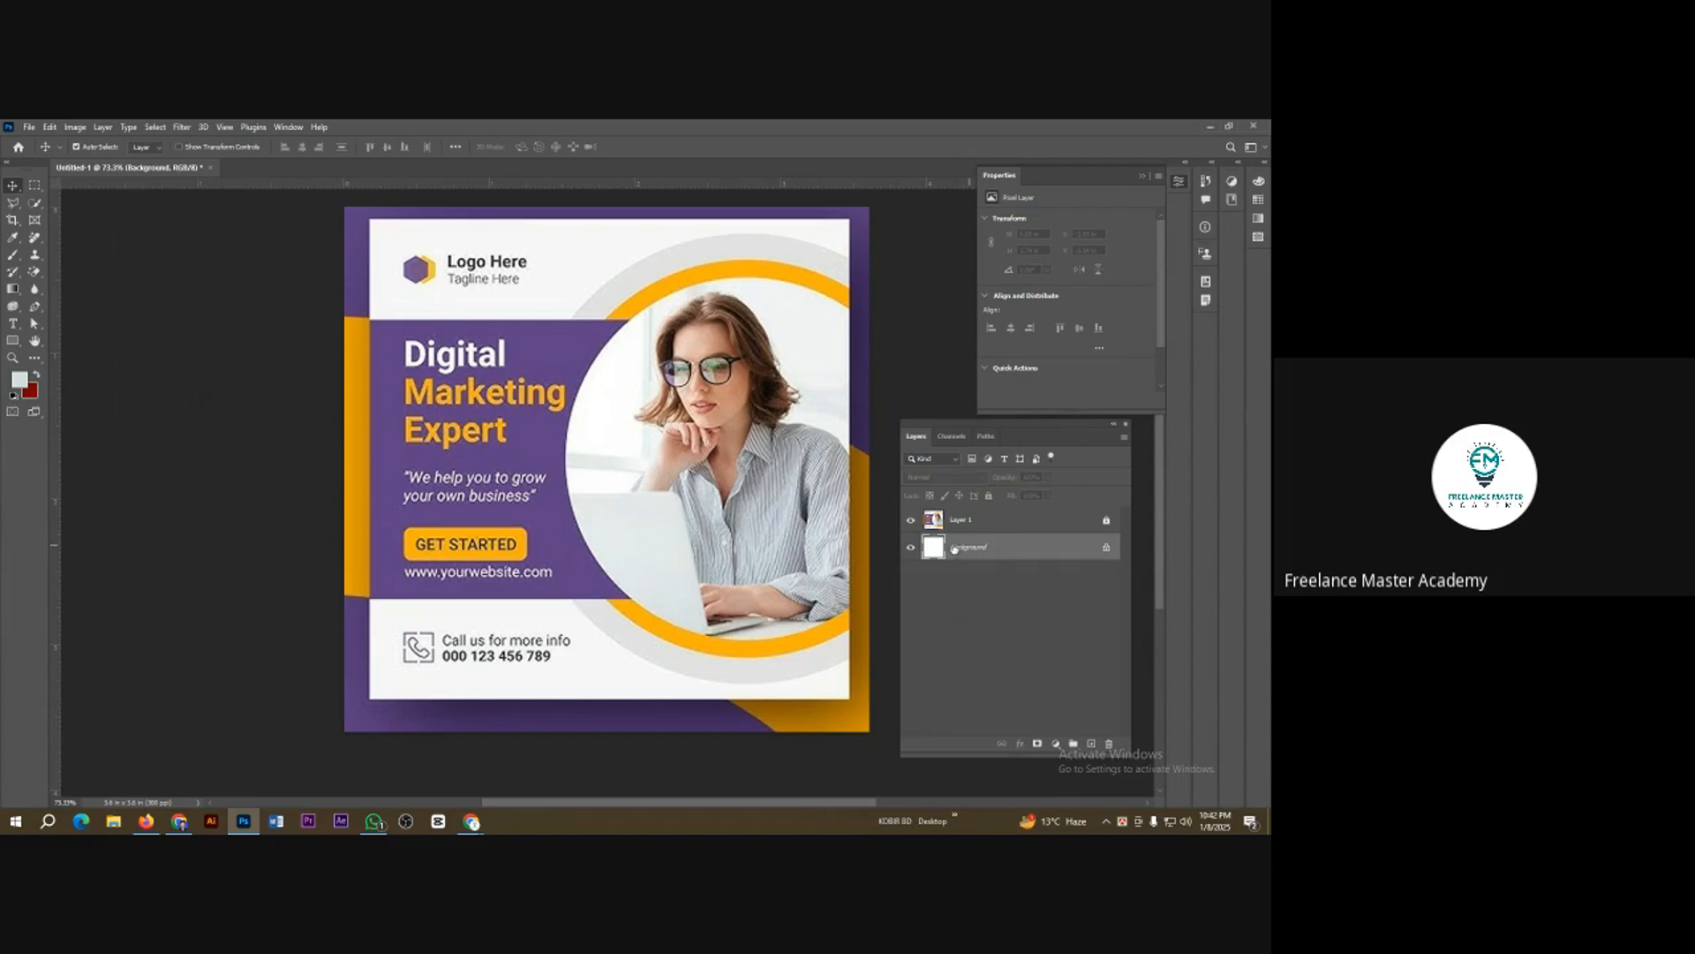
pyautogui.click(680, 504)
pyautogui.scroll(3, 637, 409)
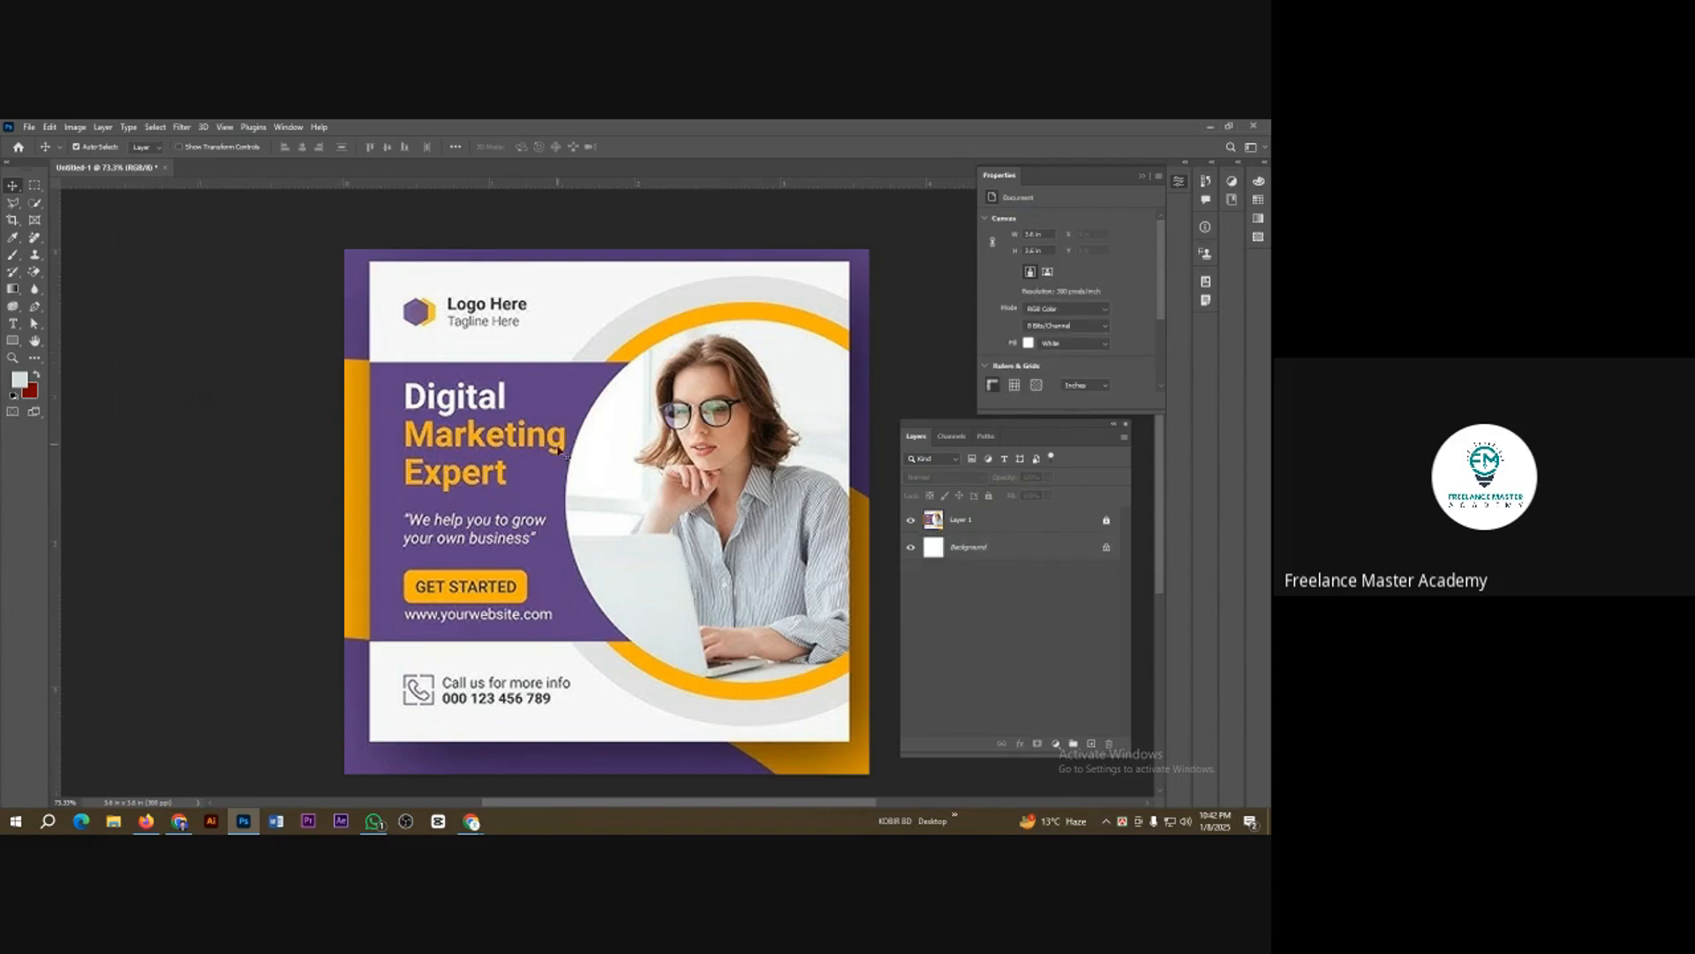
pyautogui.scroll(-2, 570, 457)
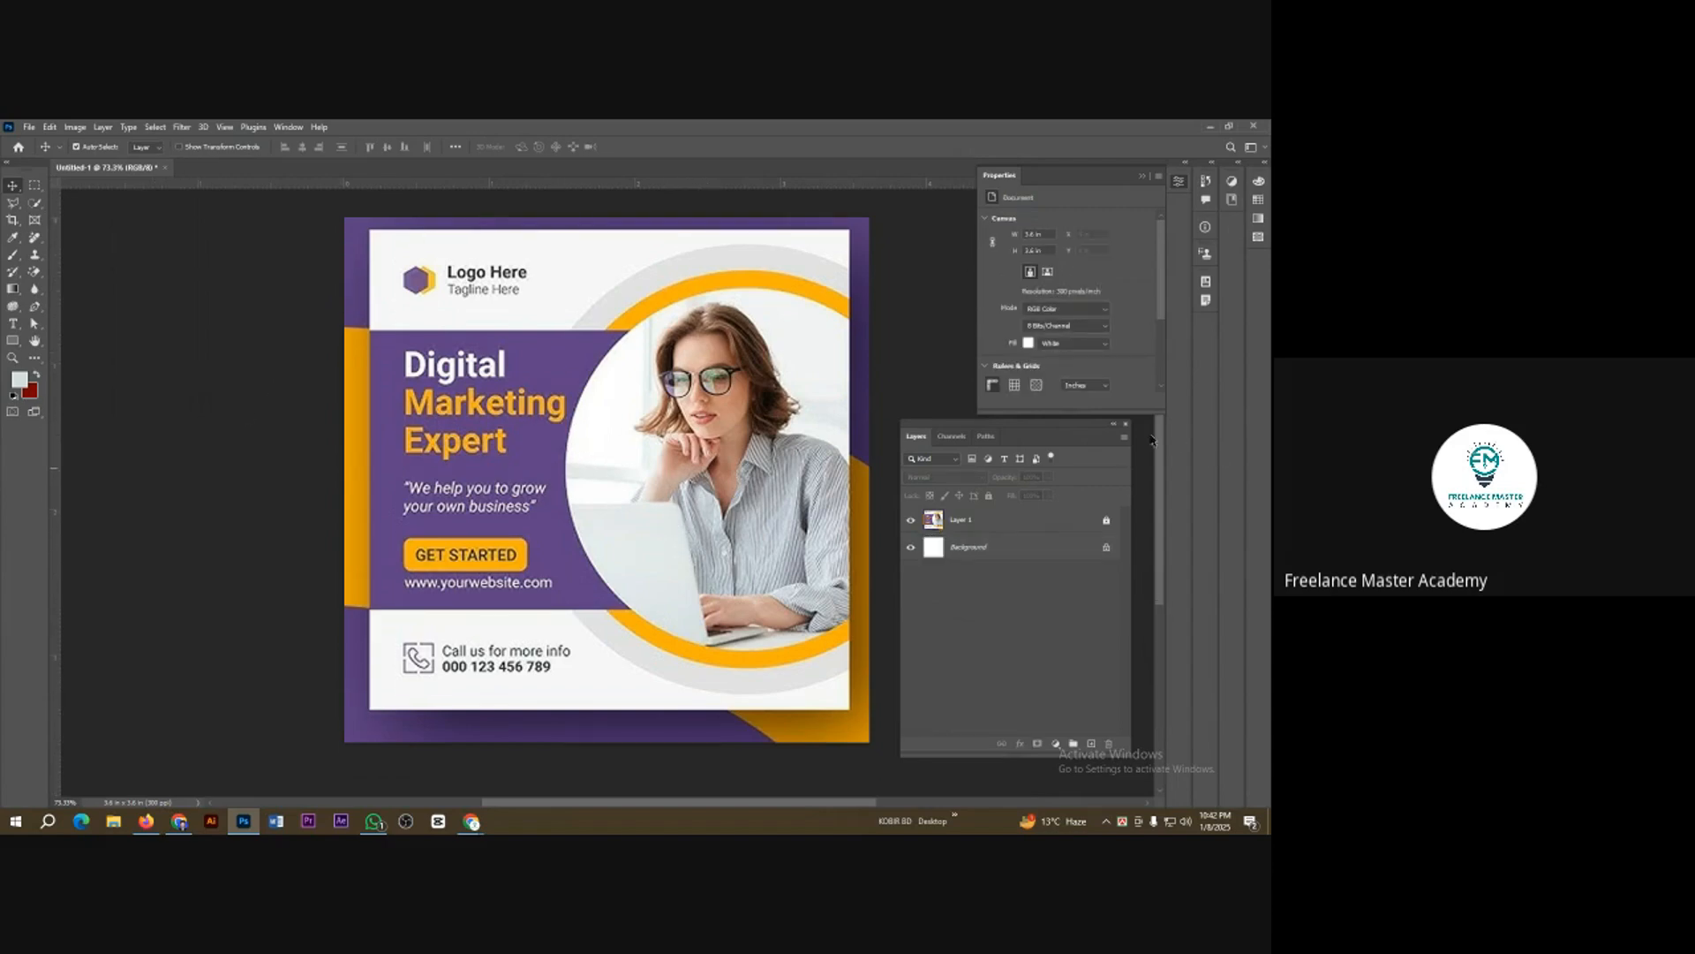
pyautogui.moveTo(1039, 428); pyautogui.dragTo(1087, 446)
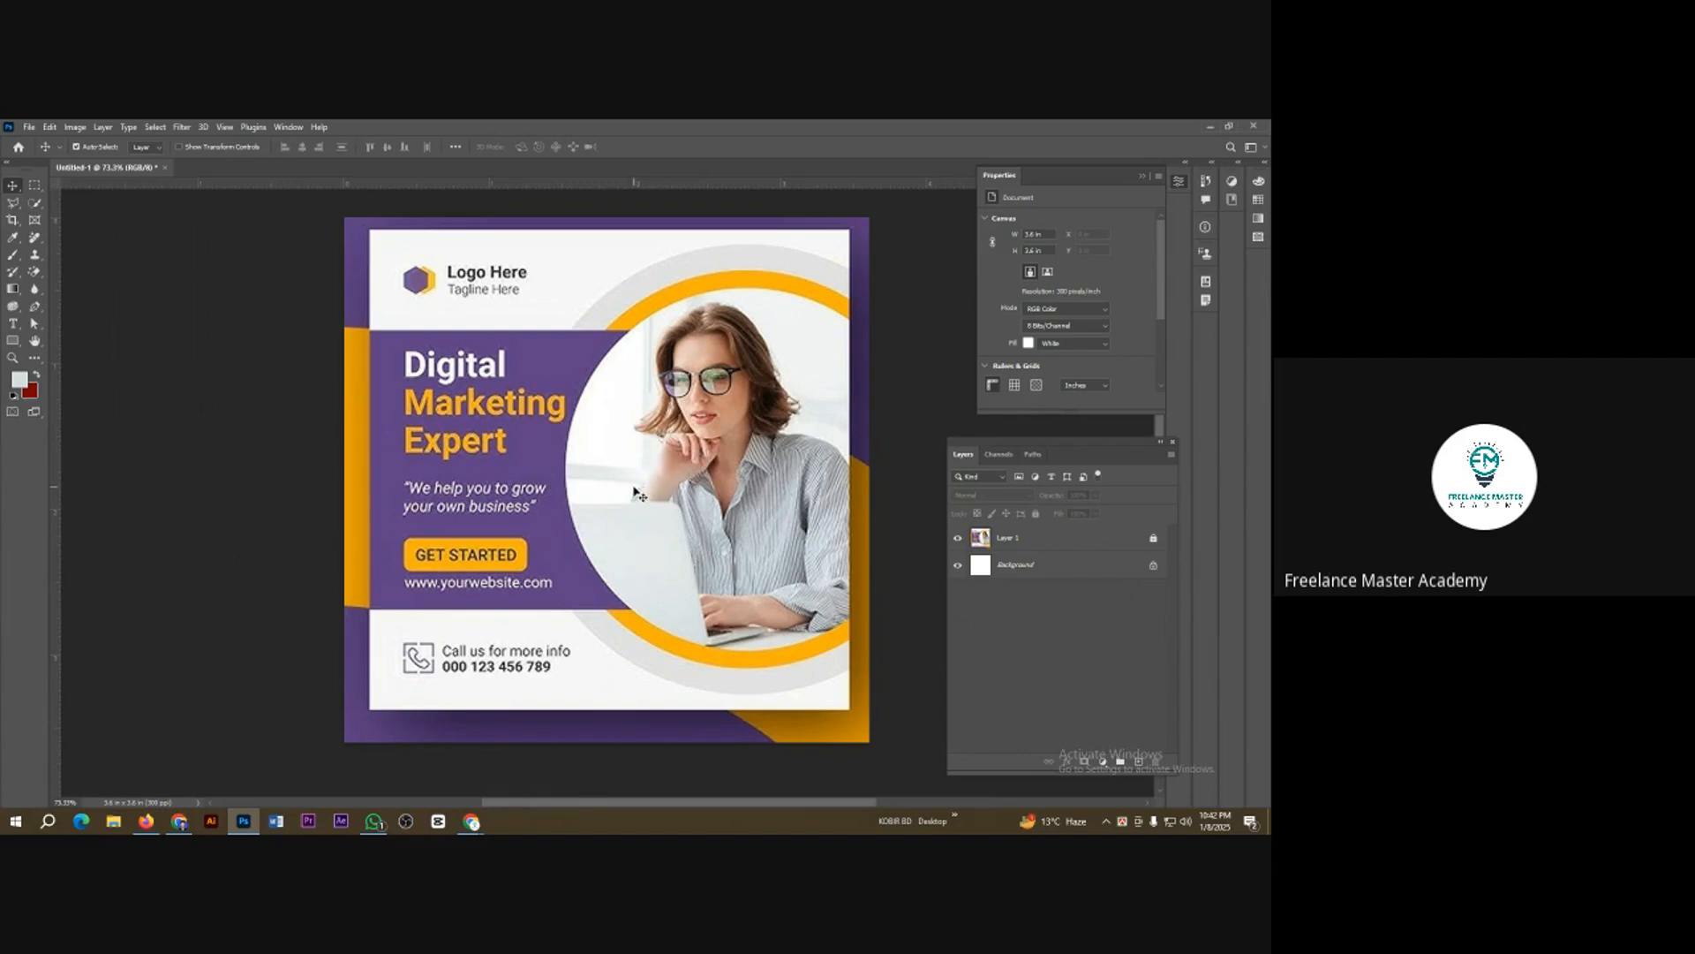
# Step: Draw a black five-sided polygon about 47 by 44 px over the hexagon logo with the Polygon tool and switch to the Move tool
pyautogui.scroll(2, 437, 290)
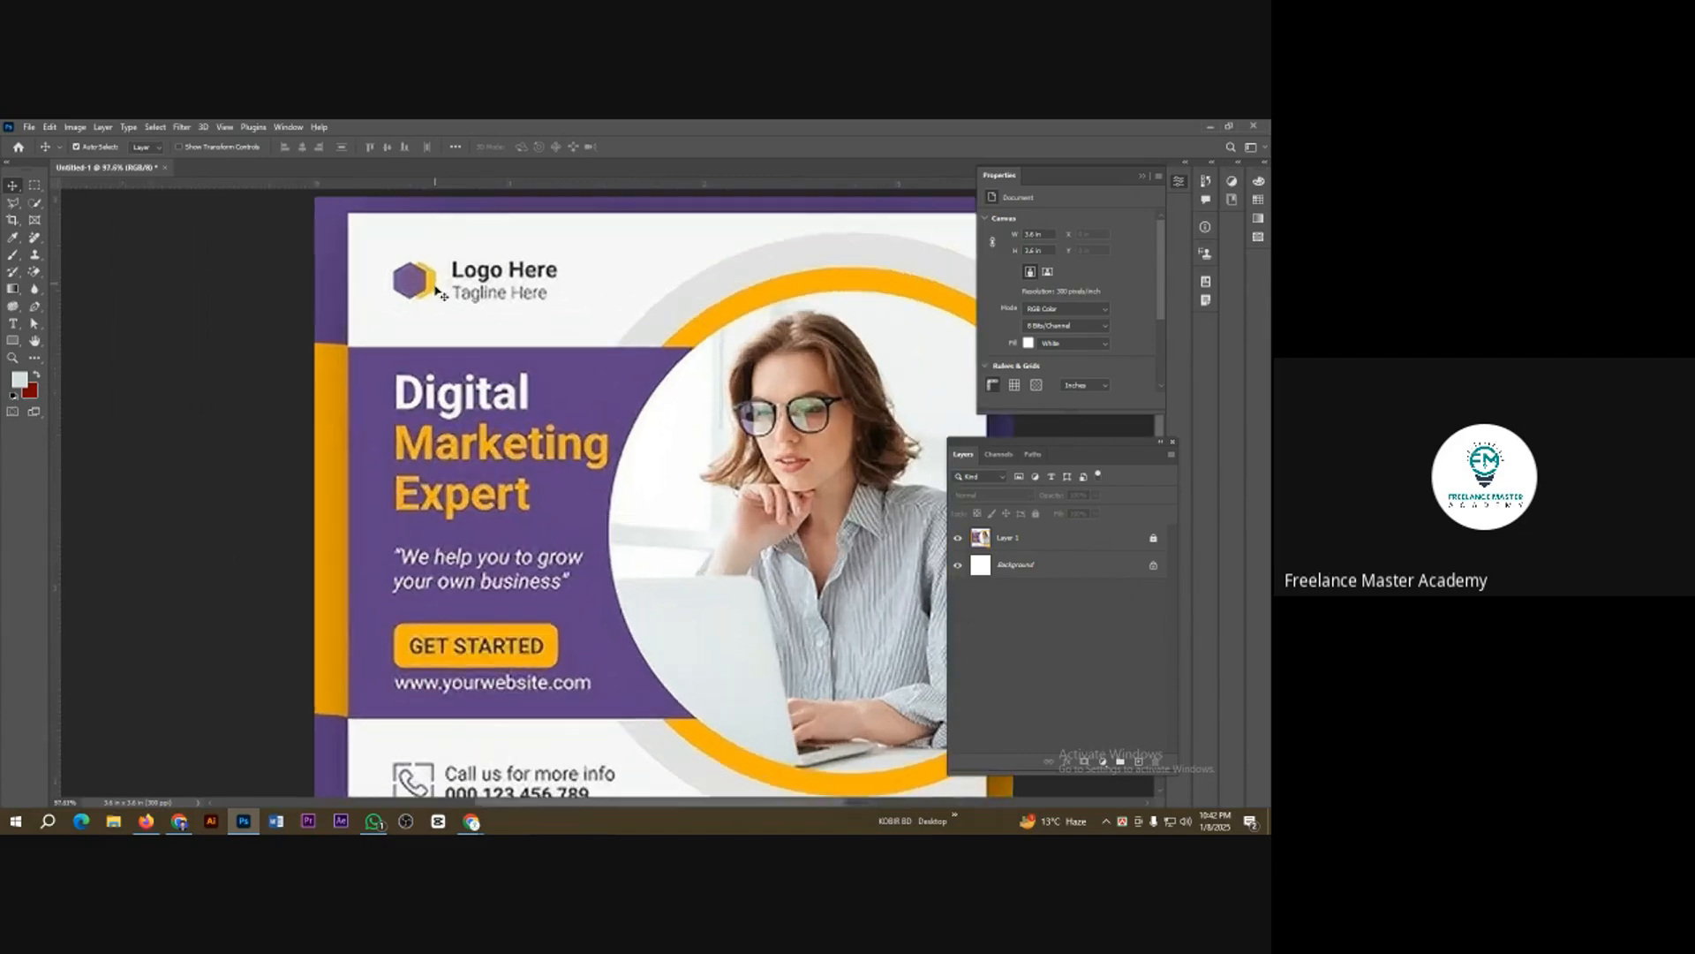
pyautogui.scroll(5, 437, 289)
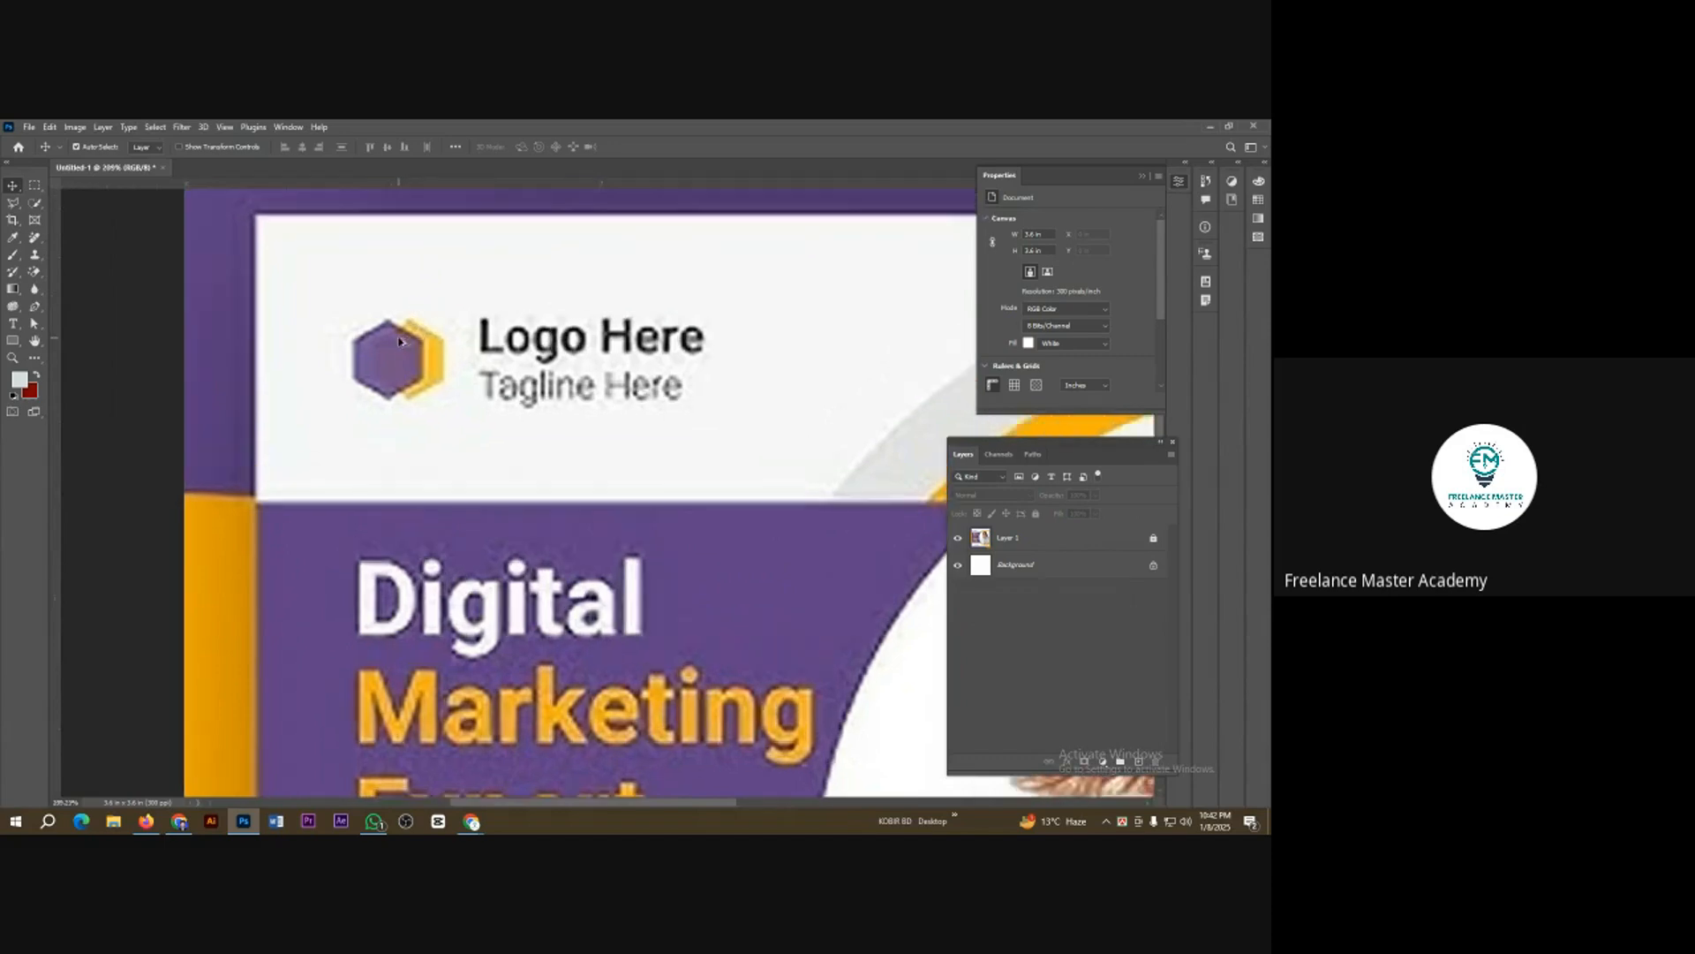
pyautogui.scroll(1, 402, 338)
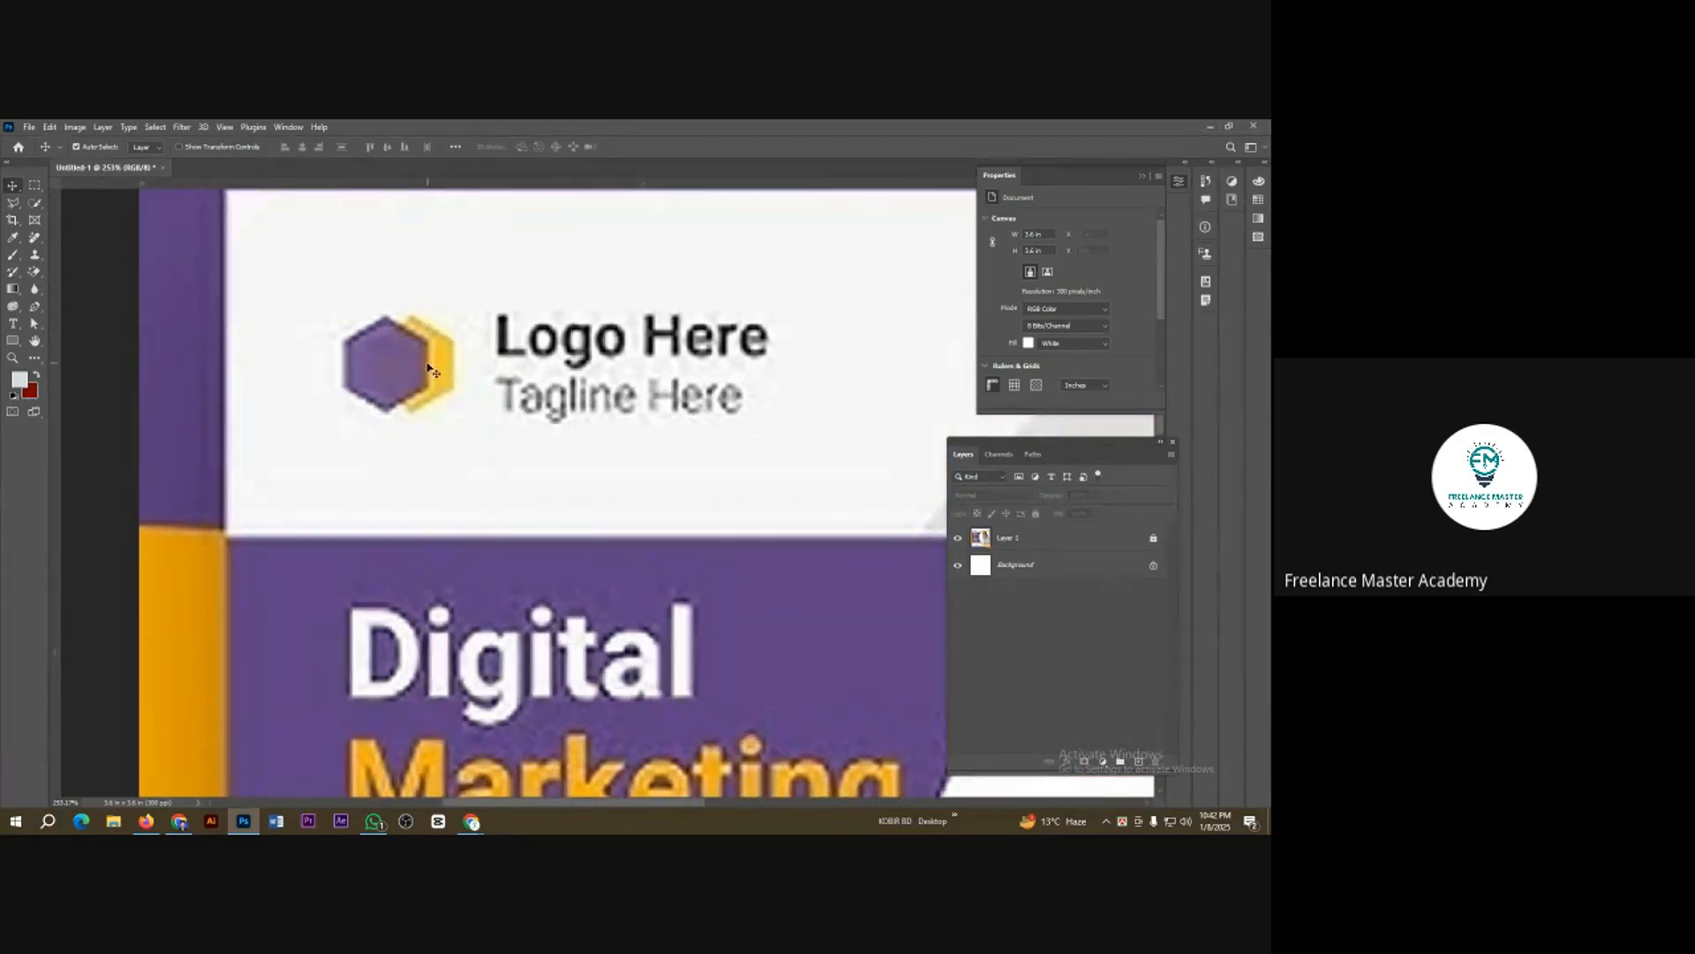
pyautogui.click(13, 342)
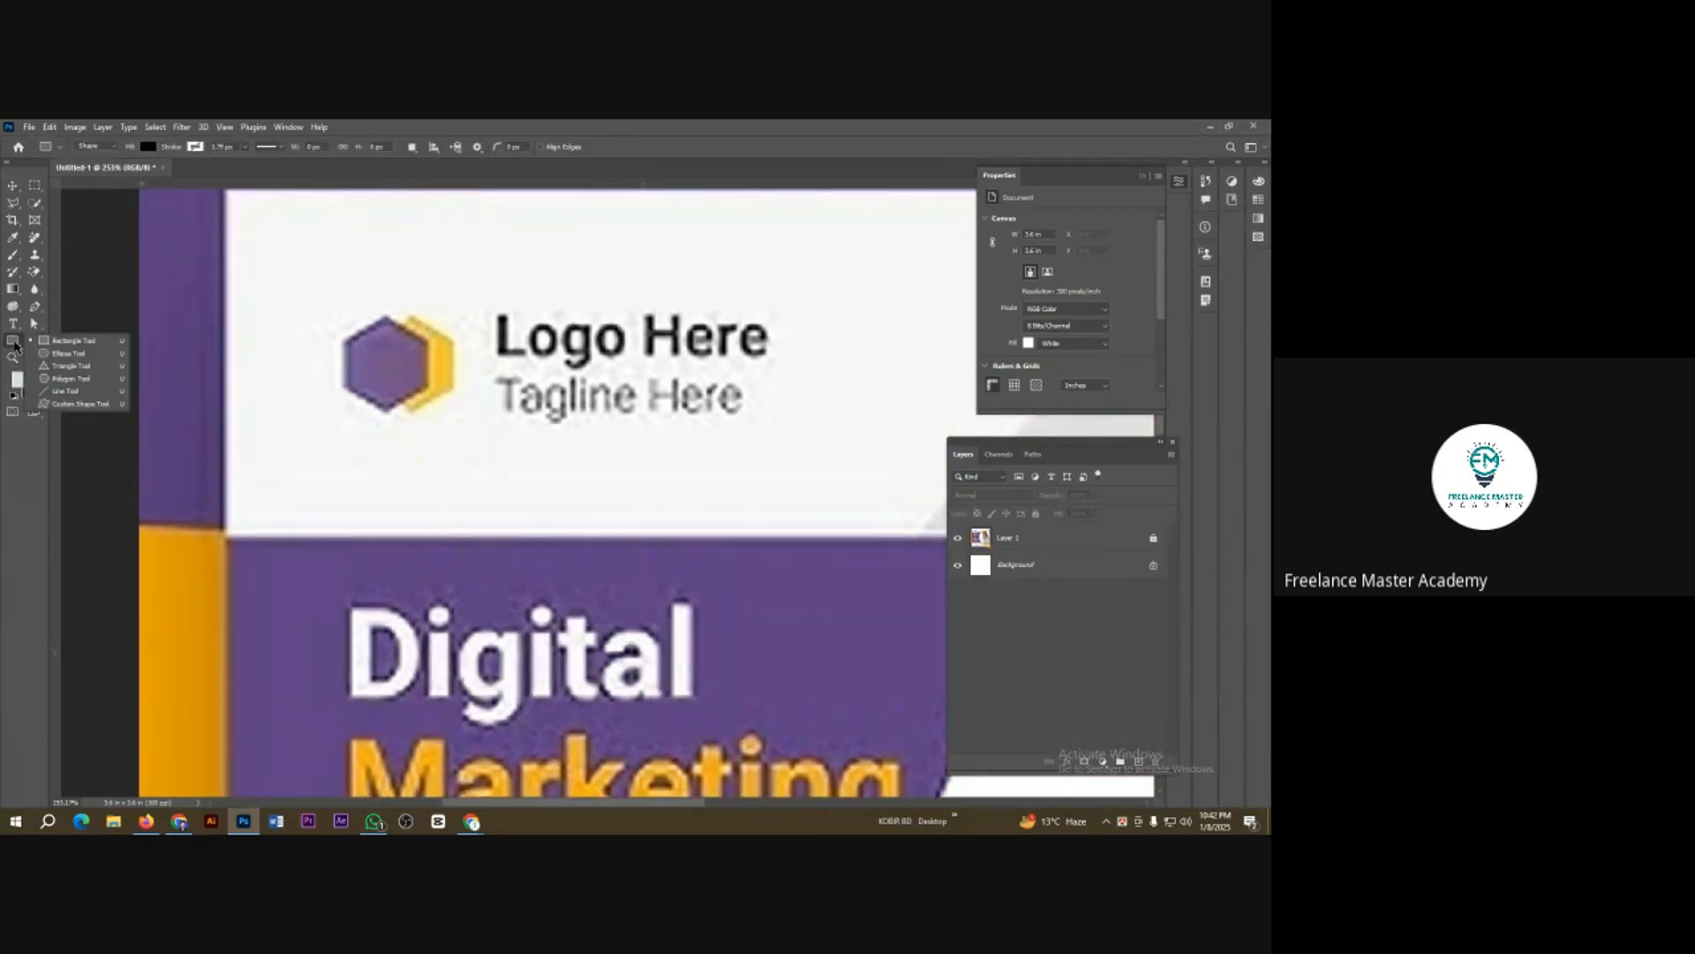
pyautogui.click(70, 378)
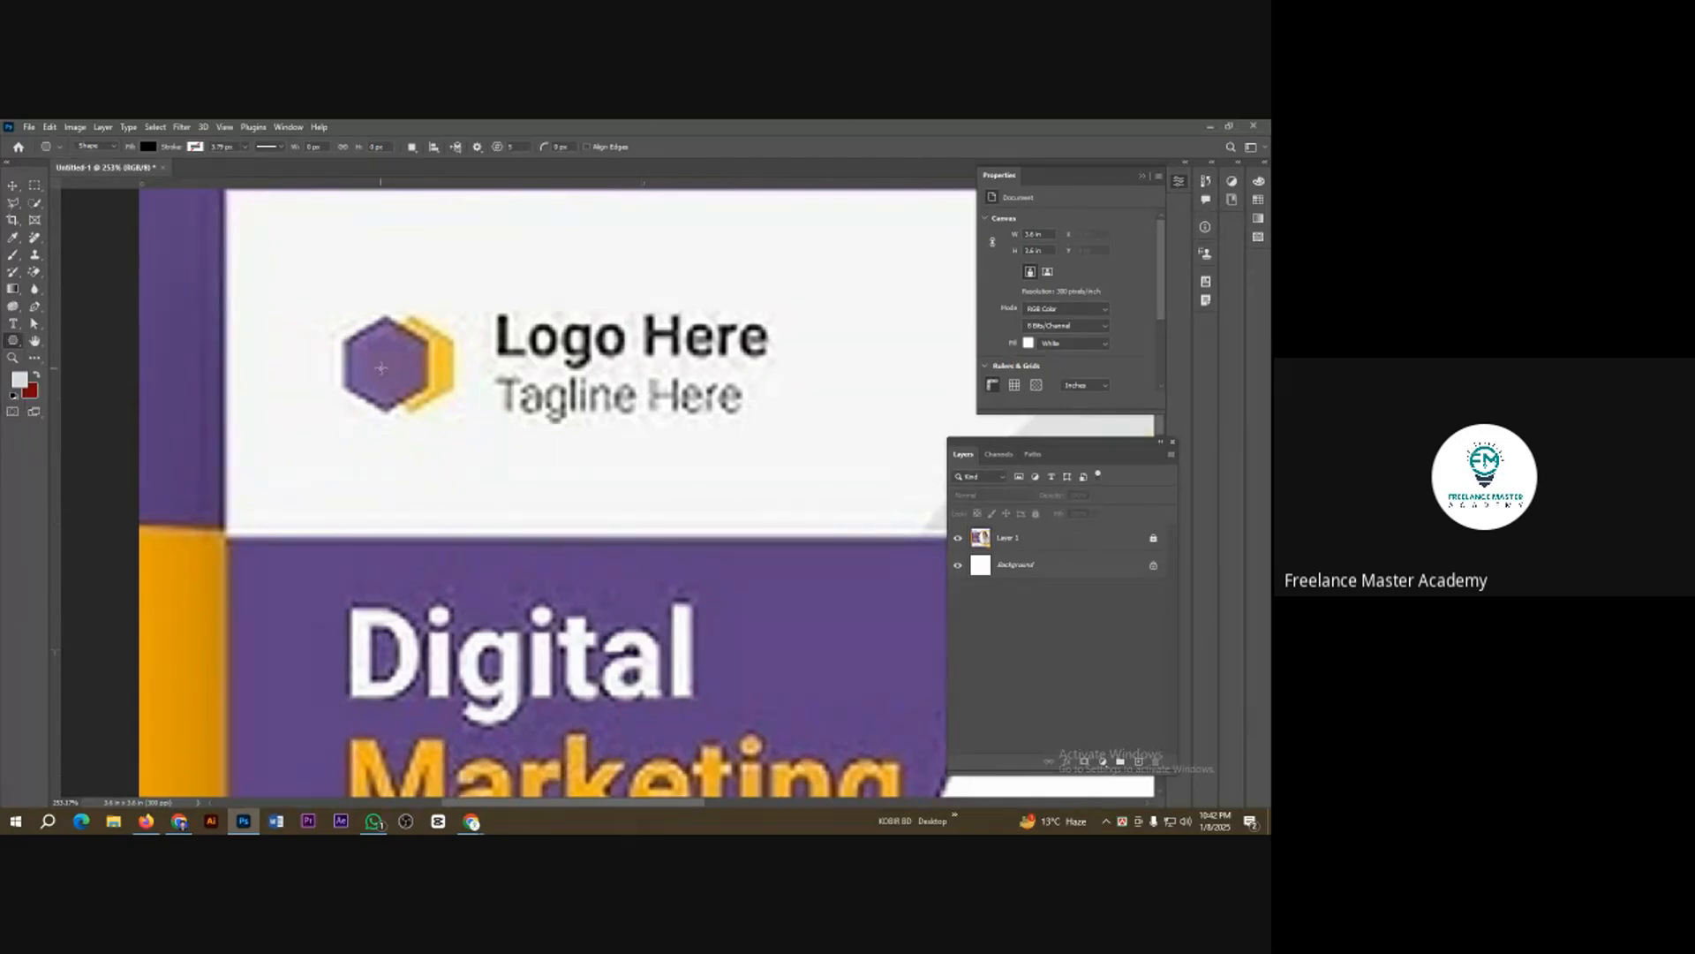
pyautogui.moveTo(383, 357); pyautogui.dragTo(460, 430)
pyautogui.click(494, 429)
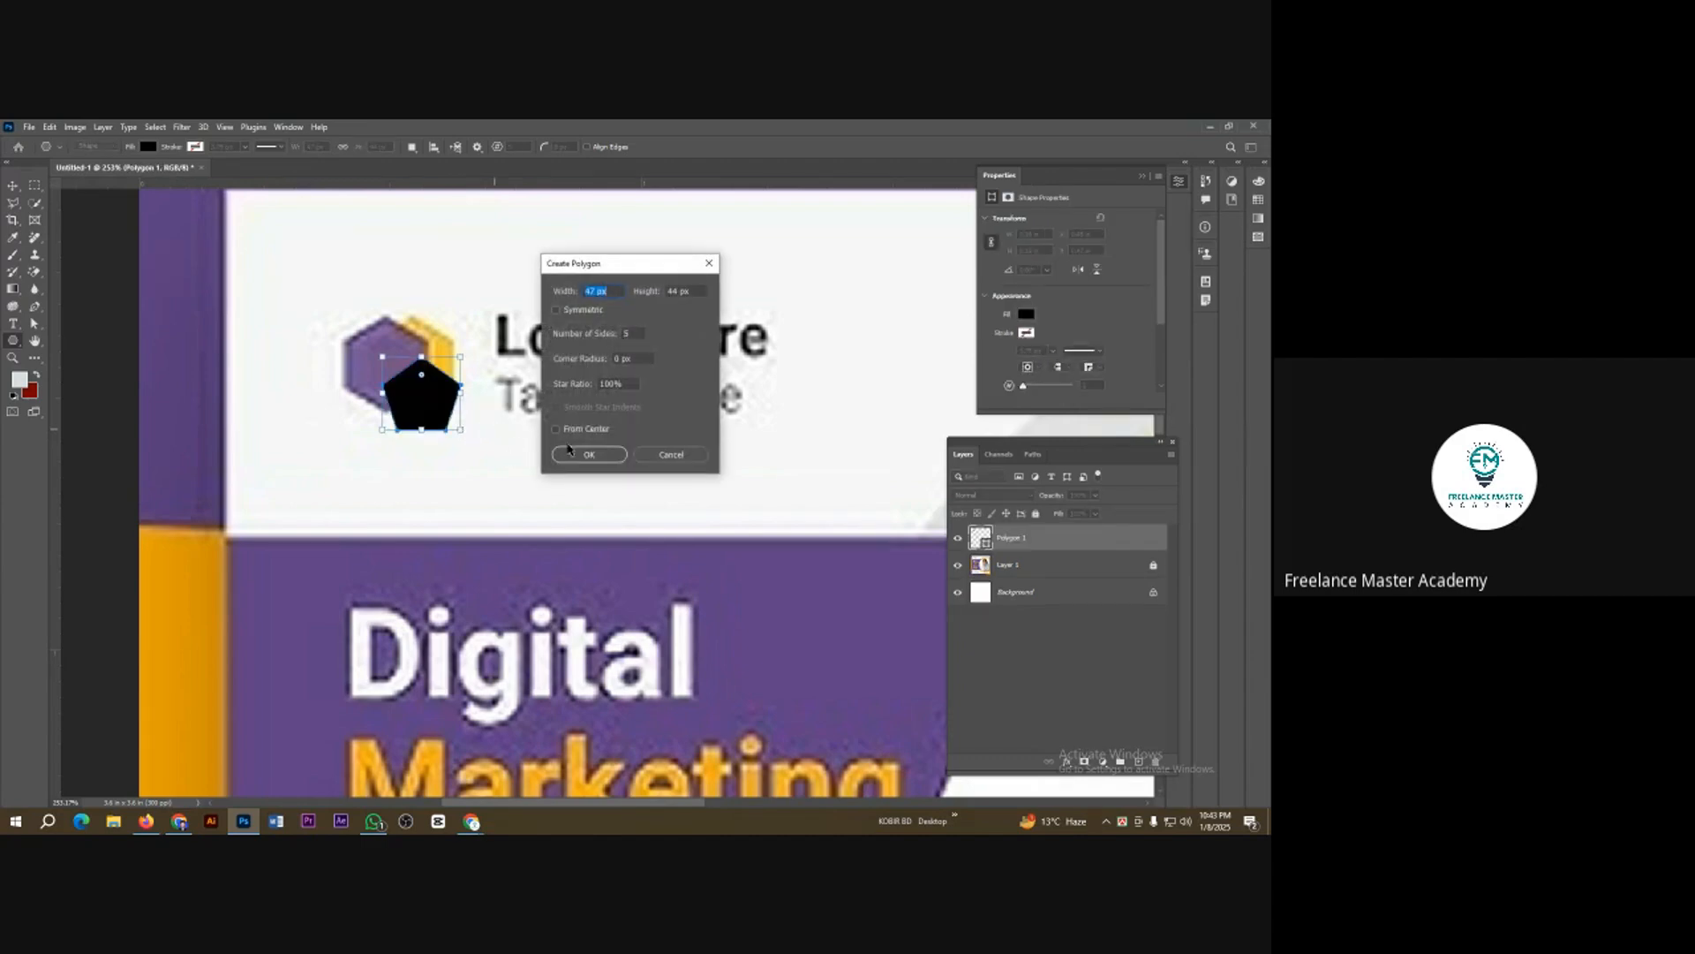
pyautogui.click(671, 454)
pyautogui.press('v')
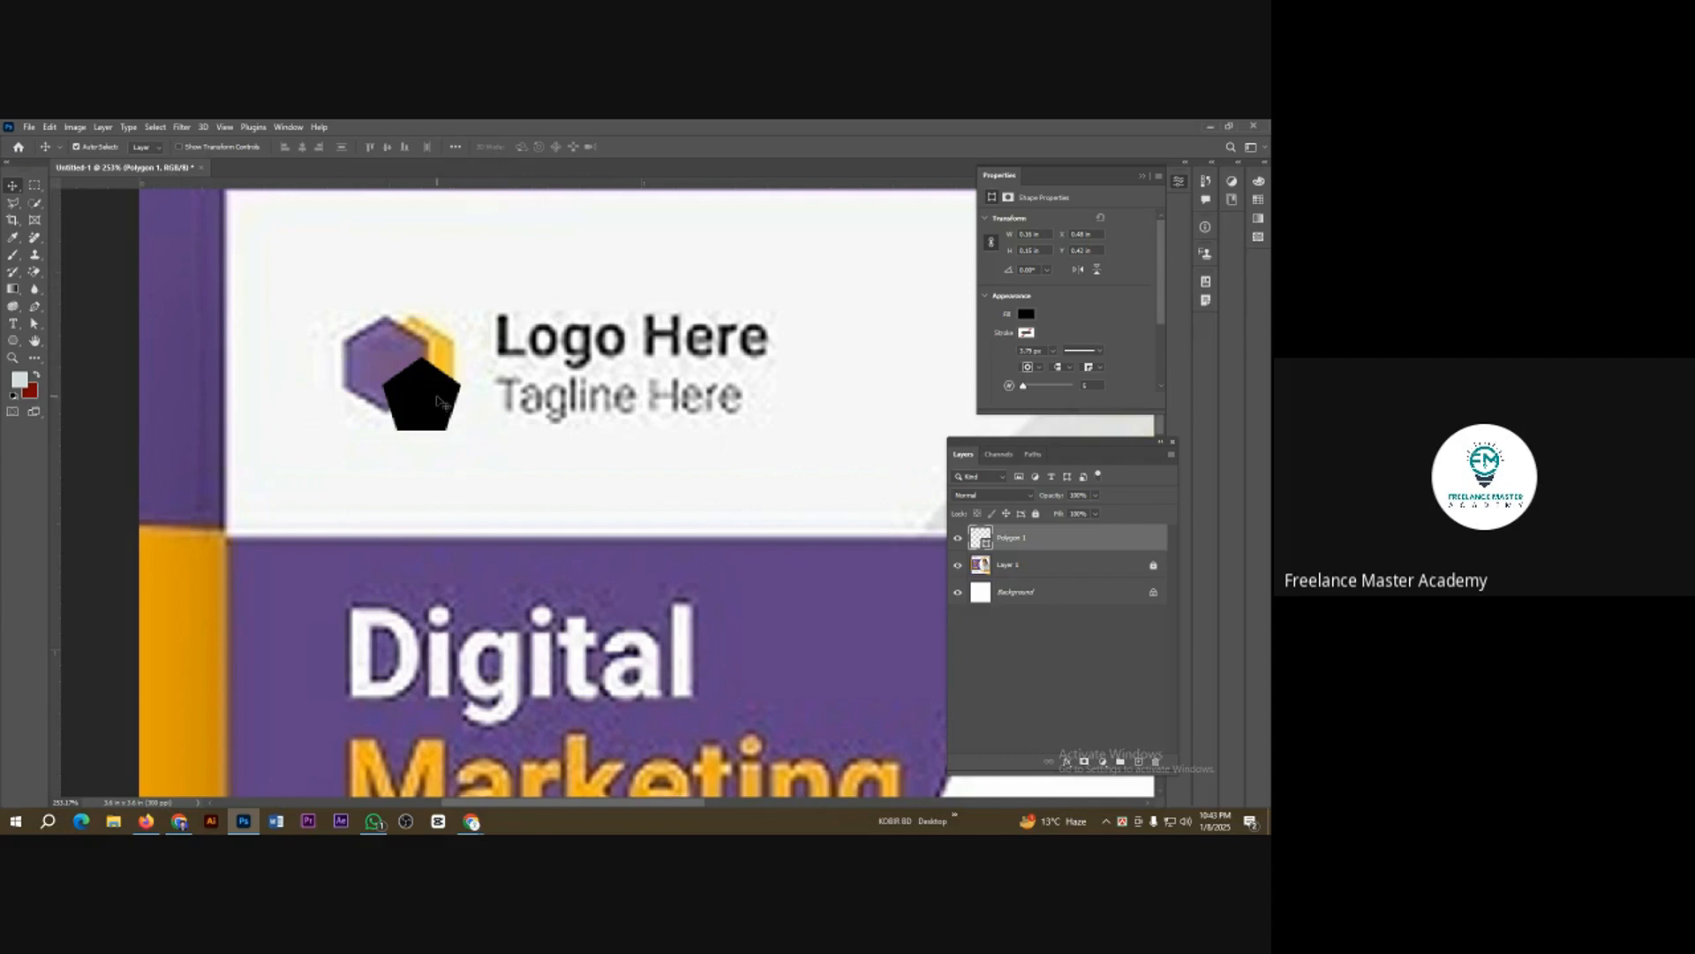
# Step: Delete the black pentagon and create a six-sided polygon of 100 by 100 px starting at the logo's purple hexagon
pyautogui.press('Delete')
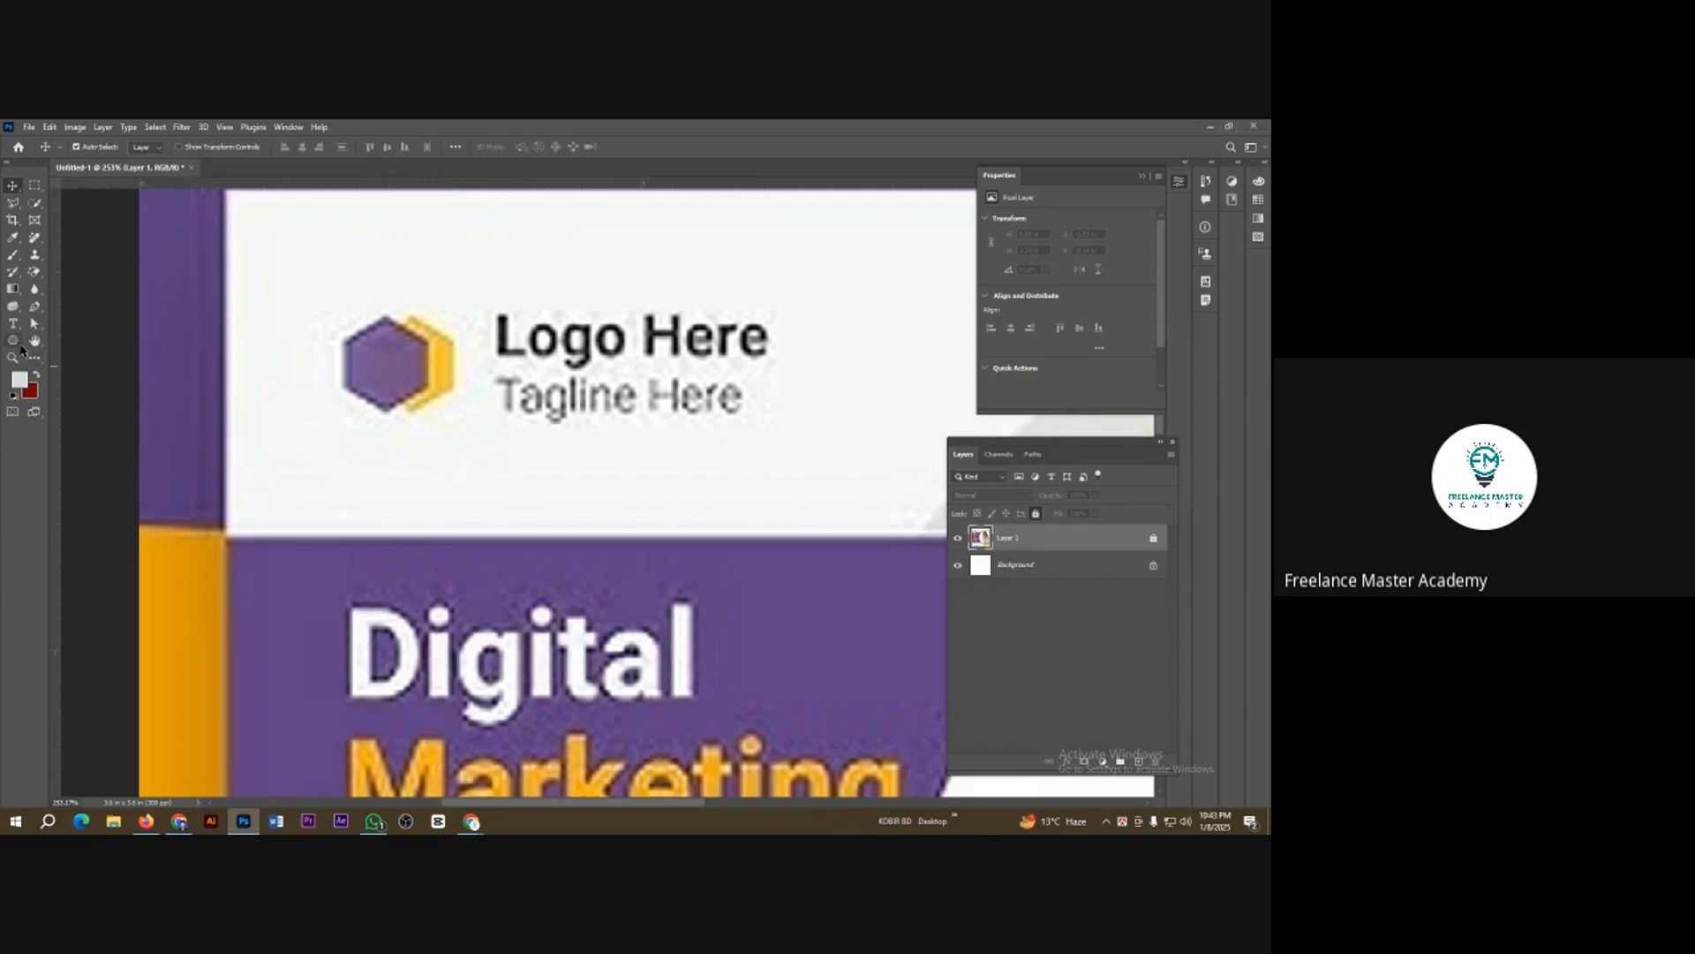
pyautogui.click(14, 340)
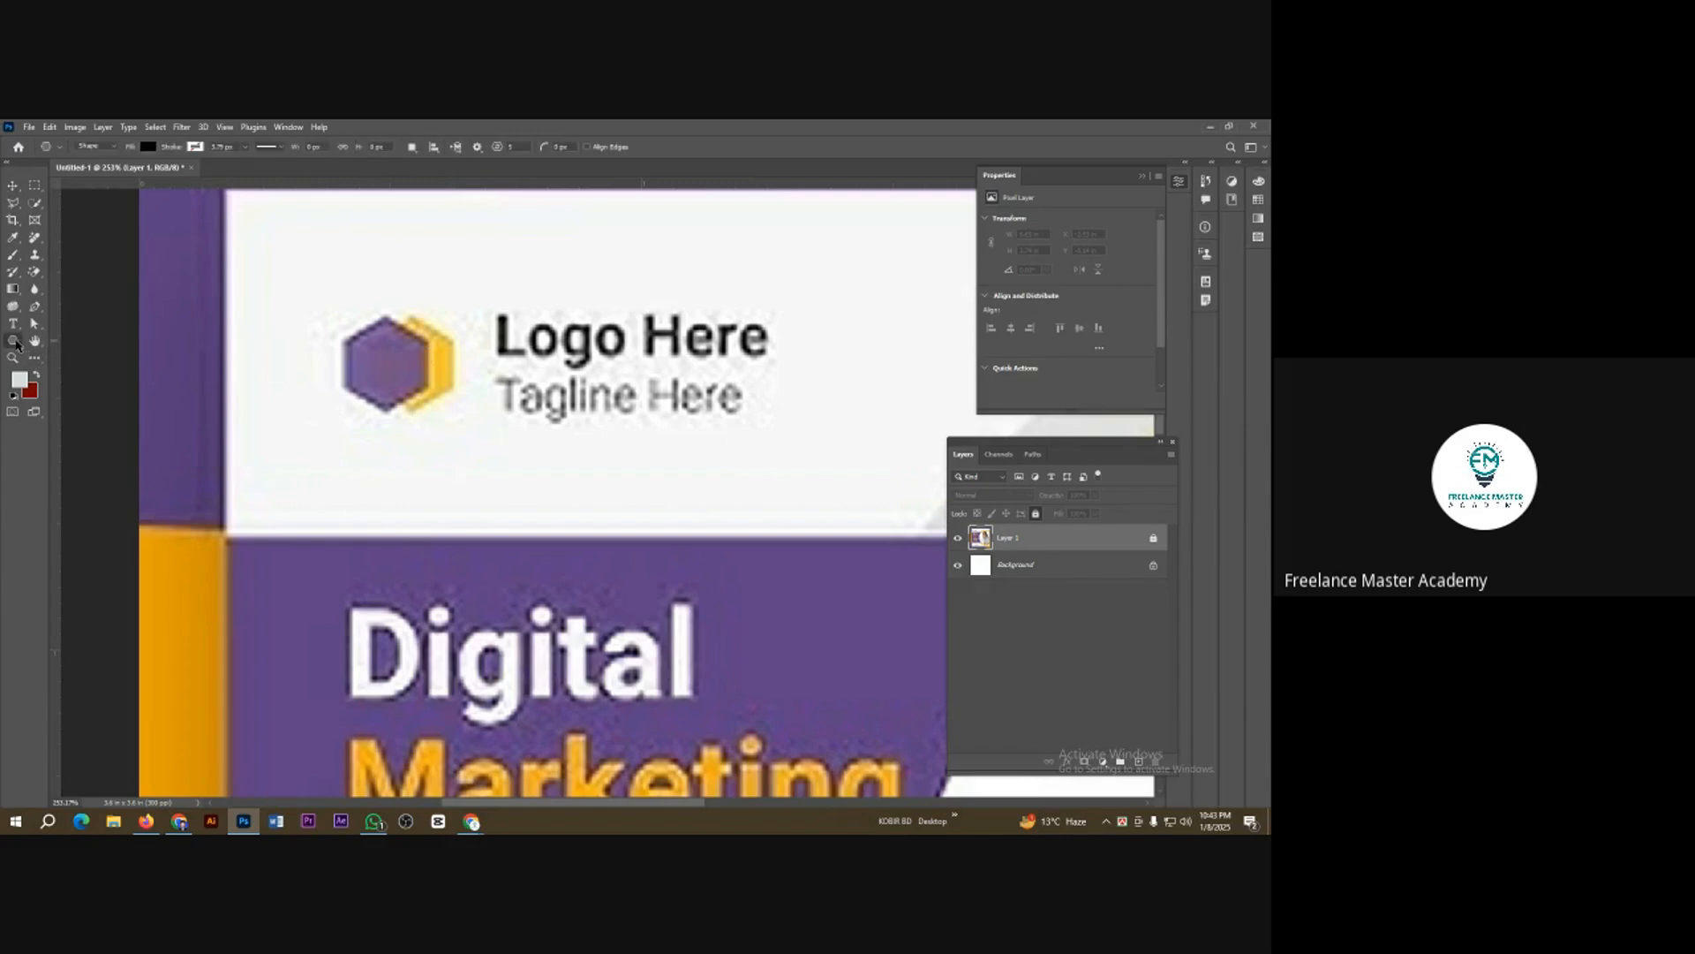
pyautogui.click(382, 363)
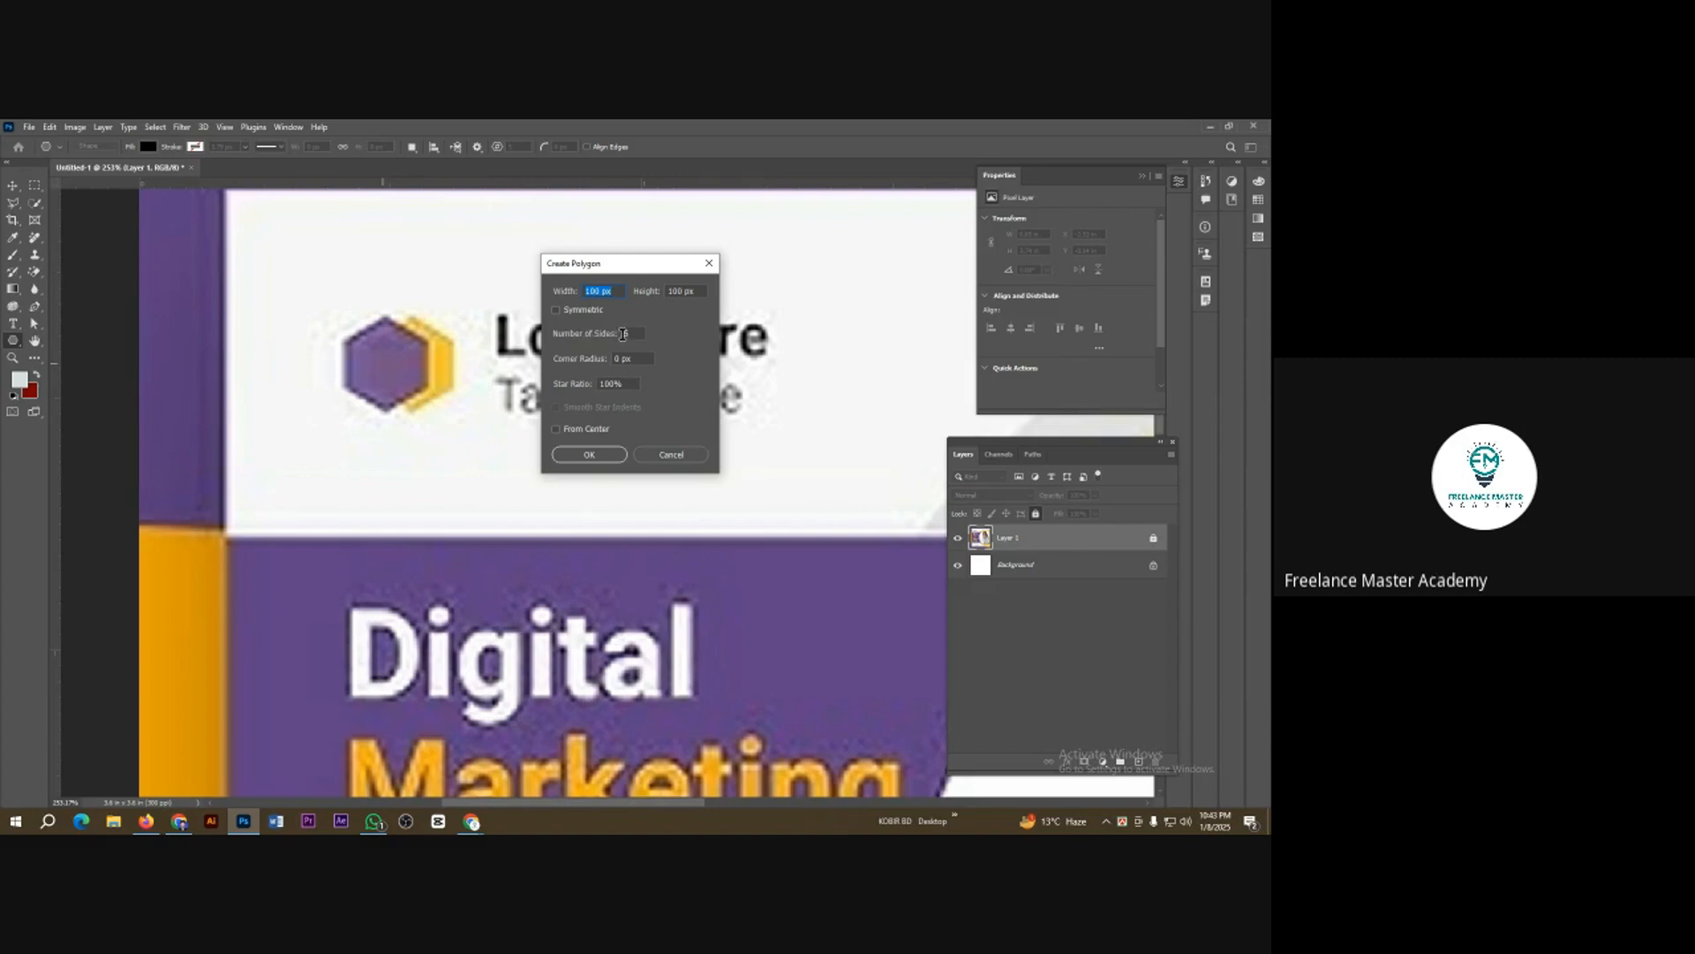
pyautogui.moveTo(634, 332); pyautogui.dragTo(619, 332)
pyautogui.write('6')
pyautogui.click(589, 455)
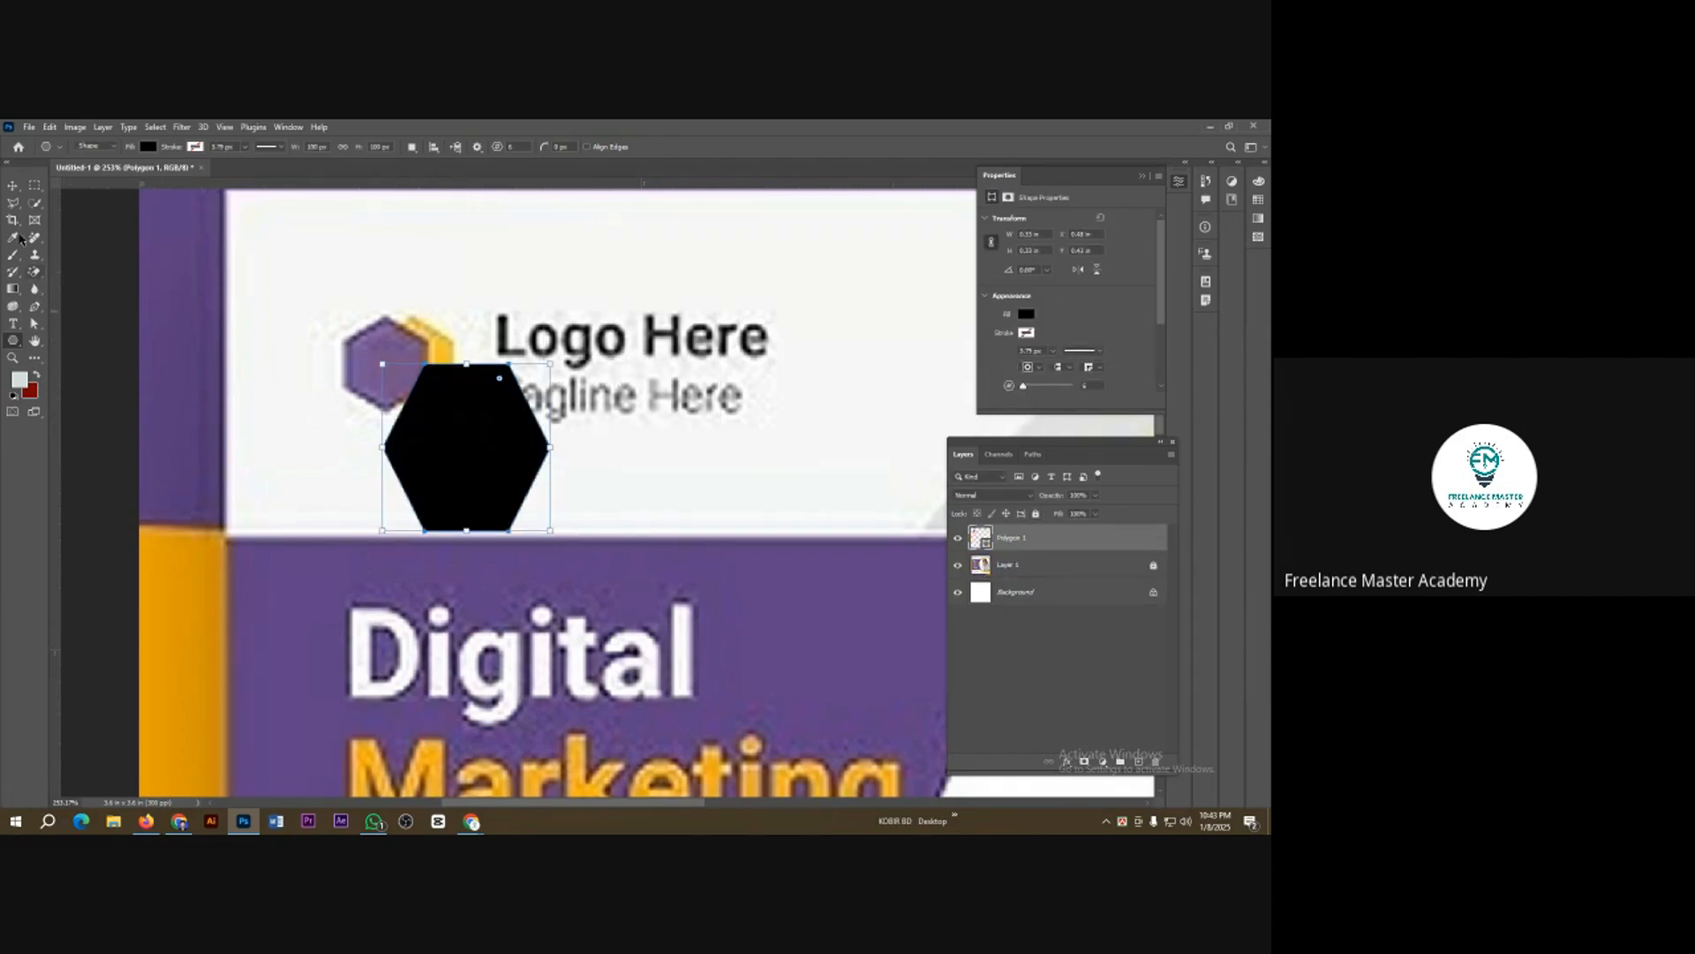
# Step: Rotate the black hexagon about 90 degrees with Free Transform and scale it down to cover the logo's purple hexagon
pyautogui.click(13, 186)
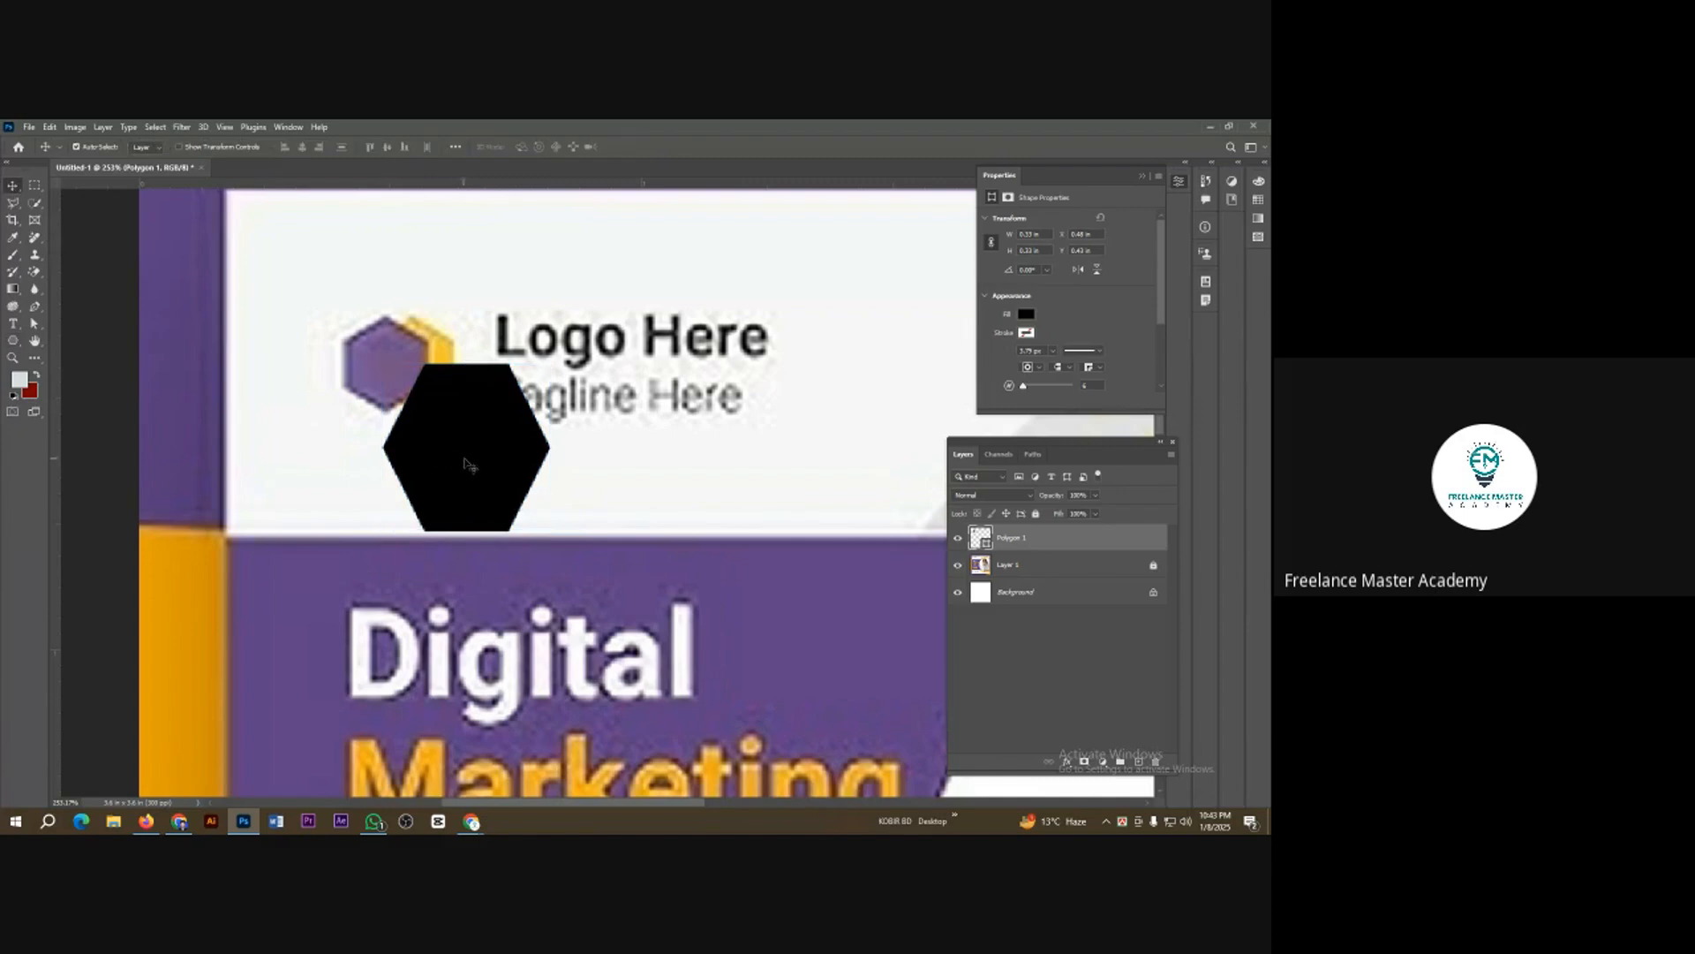
pyautogui.hotkey('ctrl', 't')
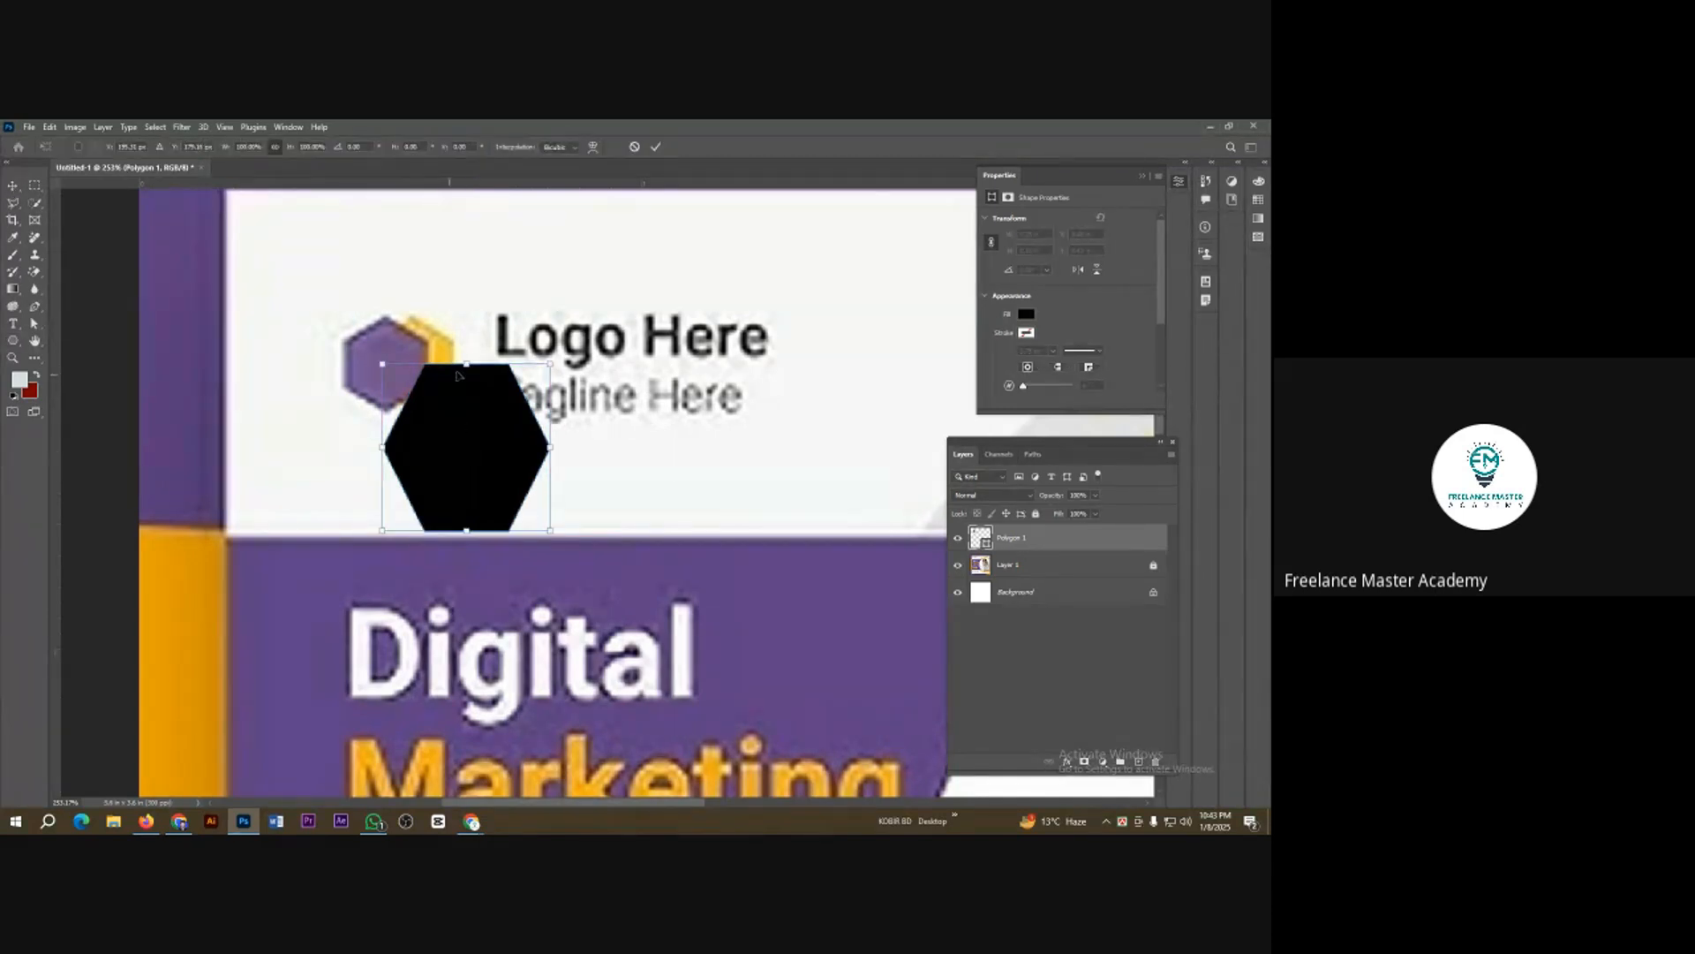
pyautogui.moveTo(466, 363); pyautogui.dragTo(518, 539)
pyautogui.moveTo(467, 479); pyautogui.dragTo(424, 451)
pyautogui.moveTo(487, 525); pyautogui.dragTo(341, 365)
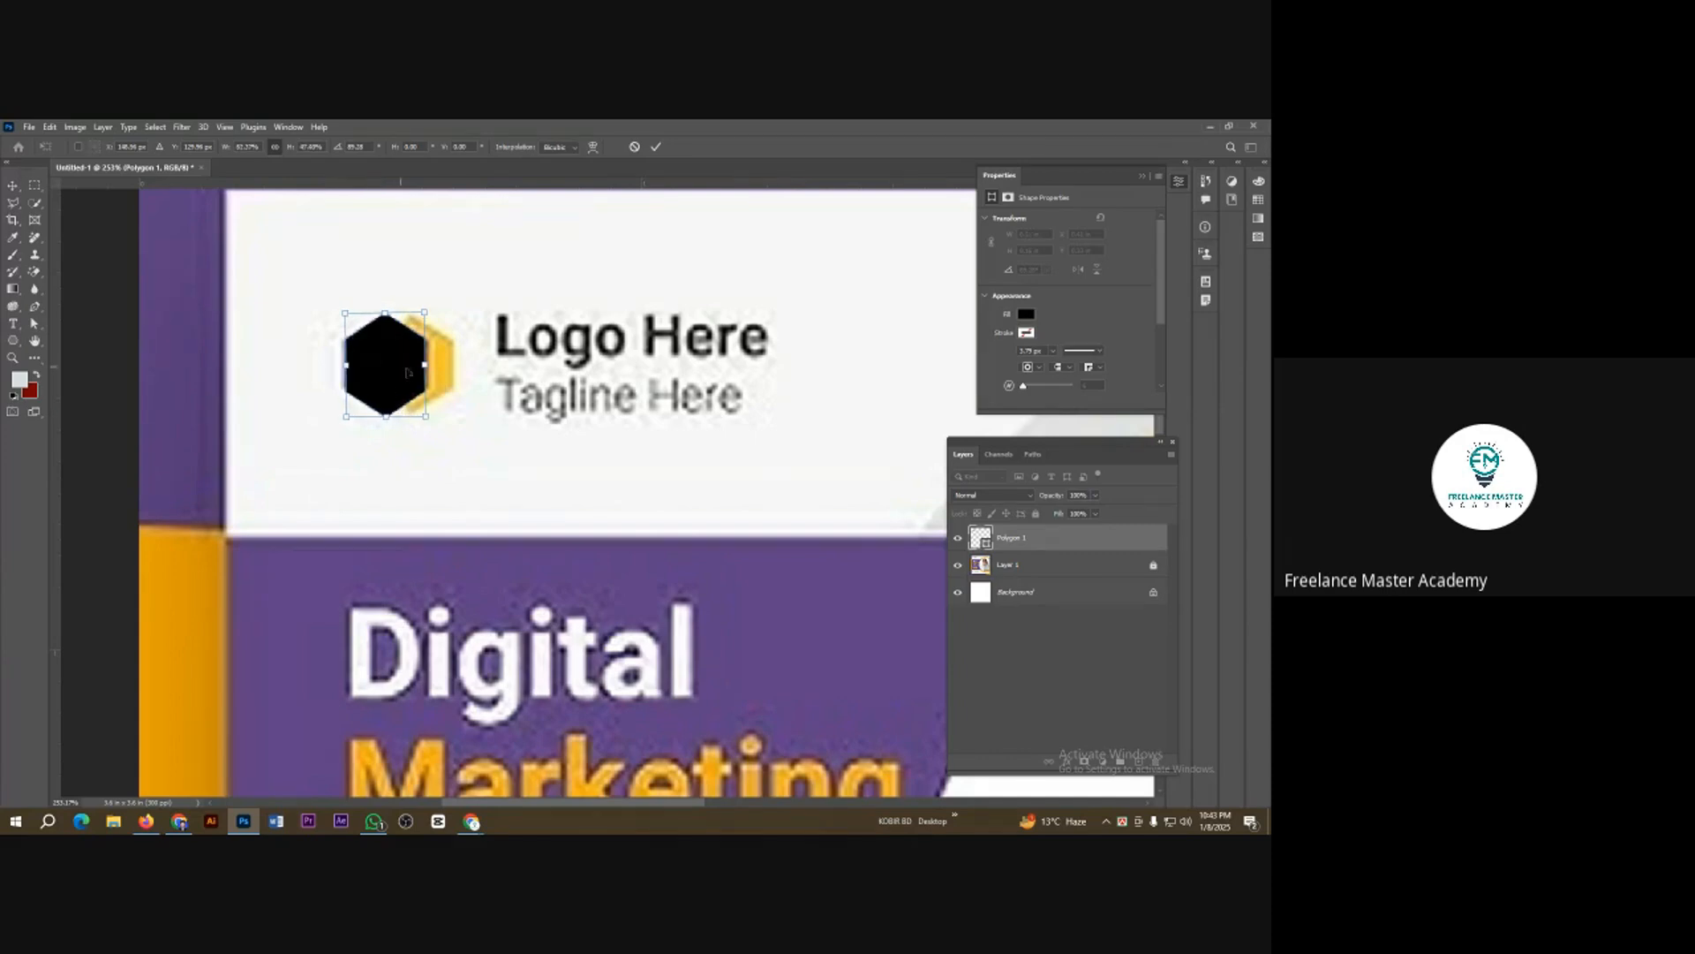
pyautogui.click(656, 147)
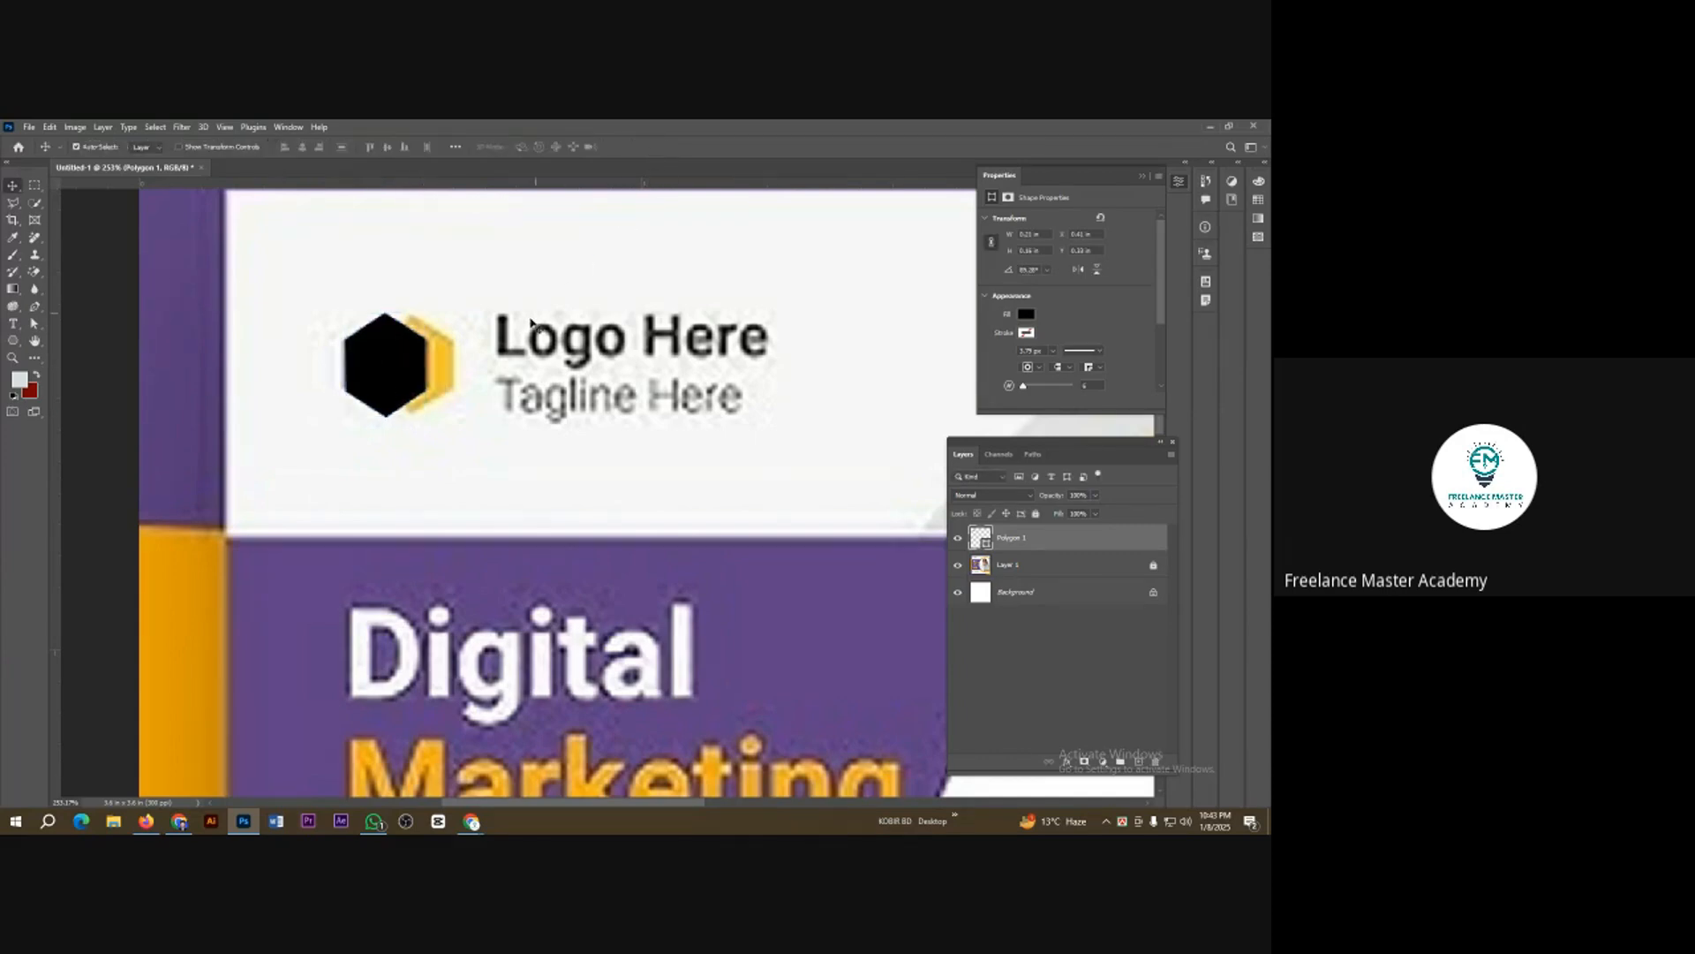
# Step: Start a new polygon below the tagline and set its number of sides to 8
pyautogui.scroll(-1, 294, 399)
pyautogui.scroll(2, 384, 397)
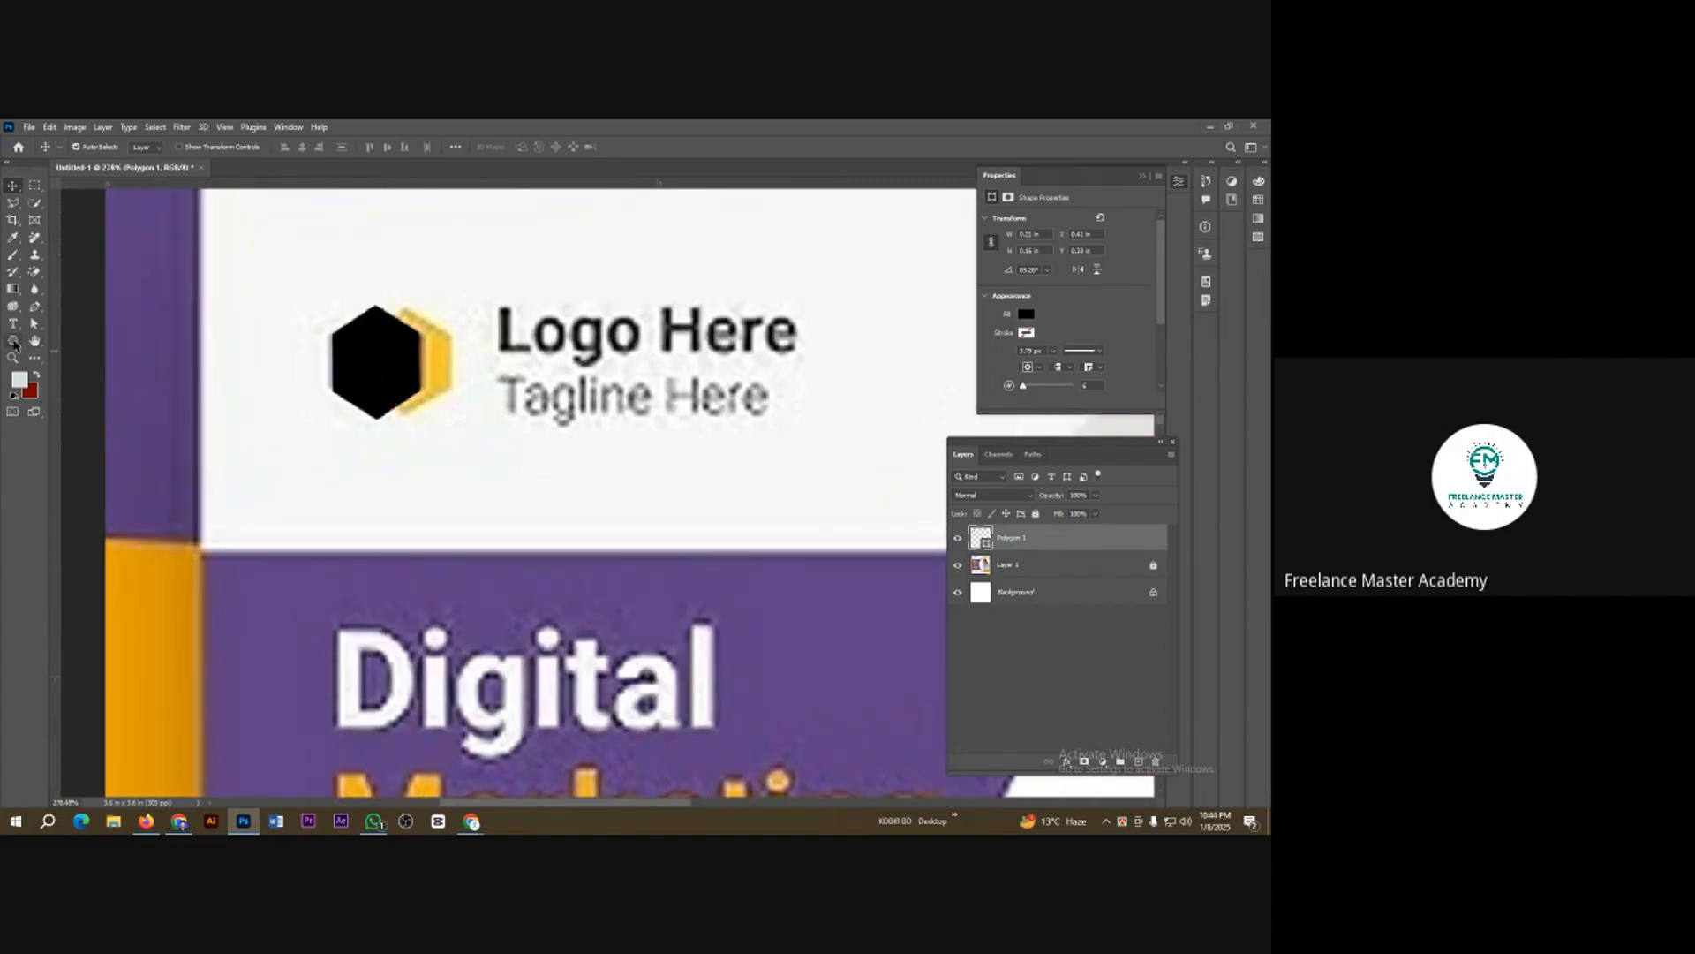
pyautogui.click(13, 342)
pyautogui.click(569, 436)
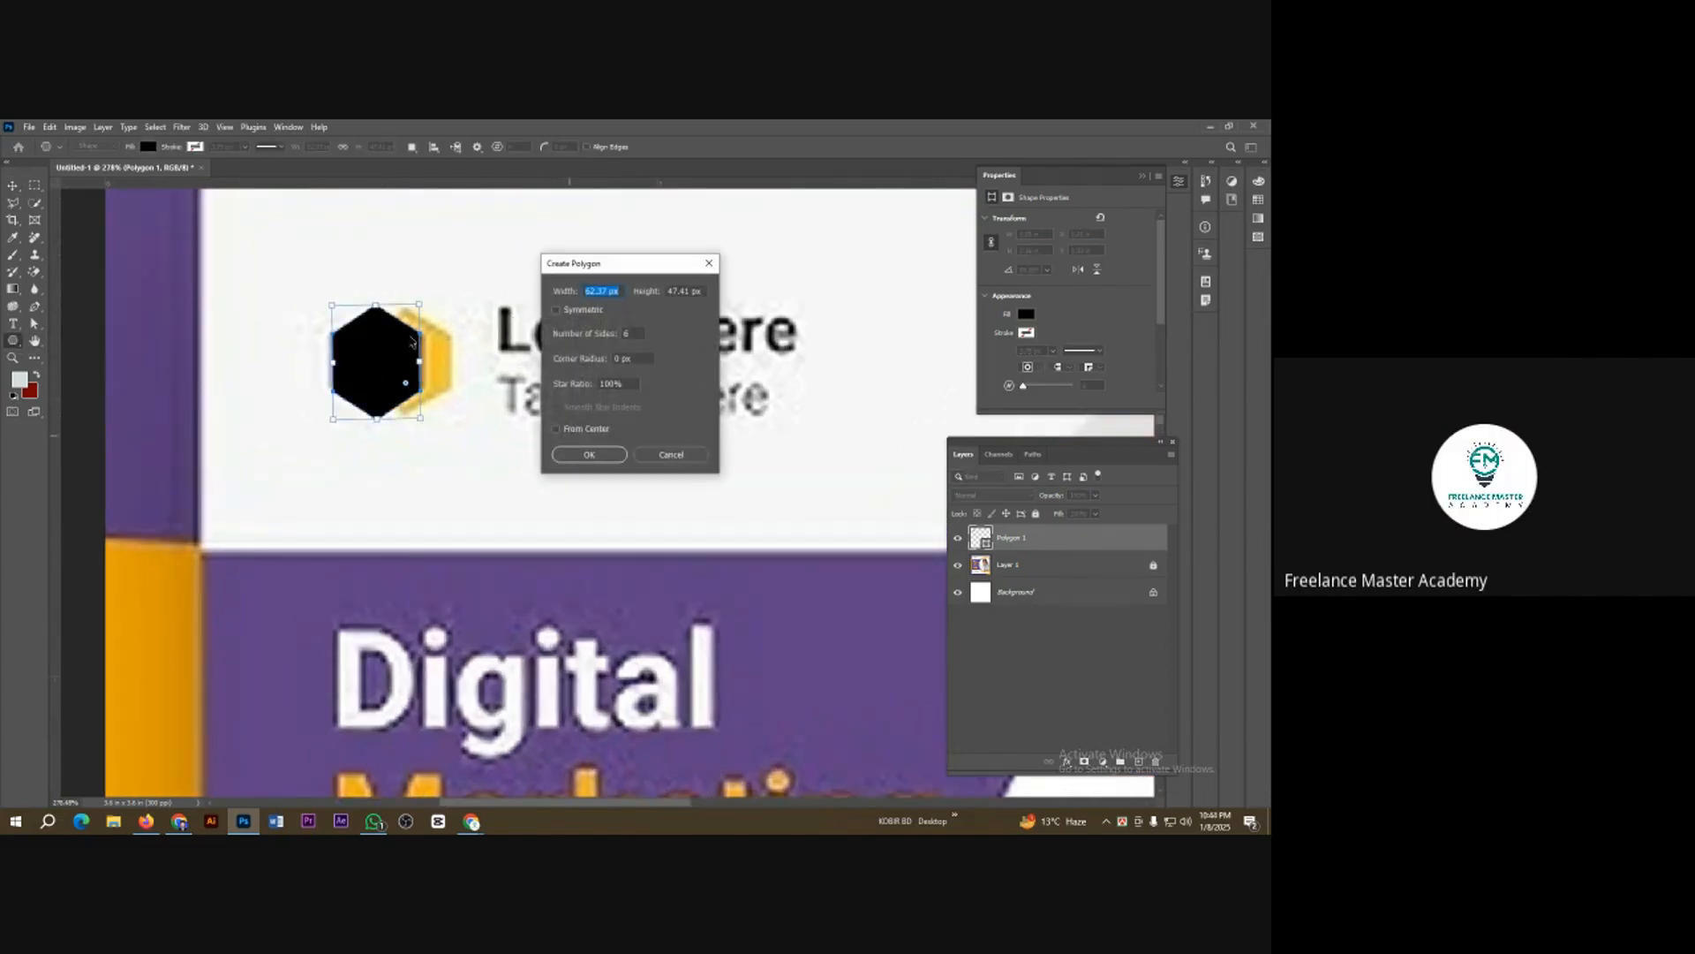
pyautogui.moveTo(641, 333); pyautogui.dragTo(605, 336)
pyautogui.write('8')
pyautogui.moveTo(620, 290); pyautogui.dragTo(575, 296)
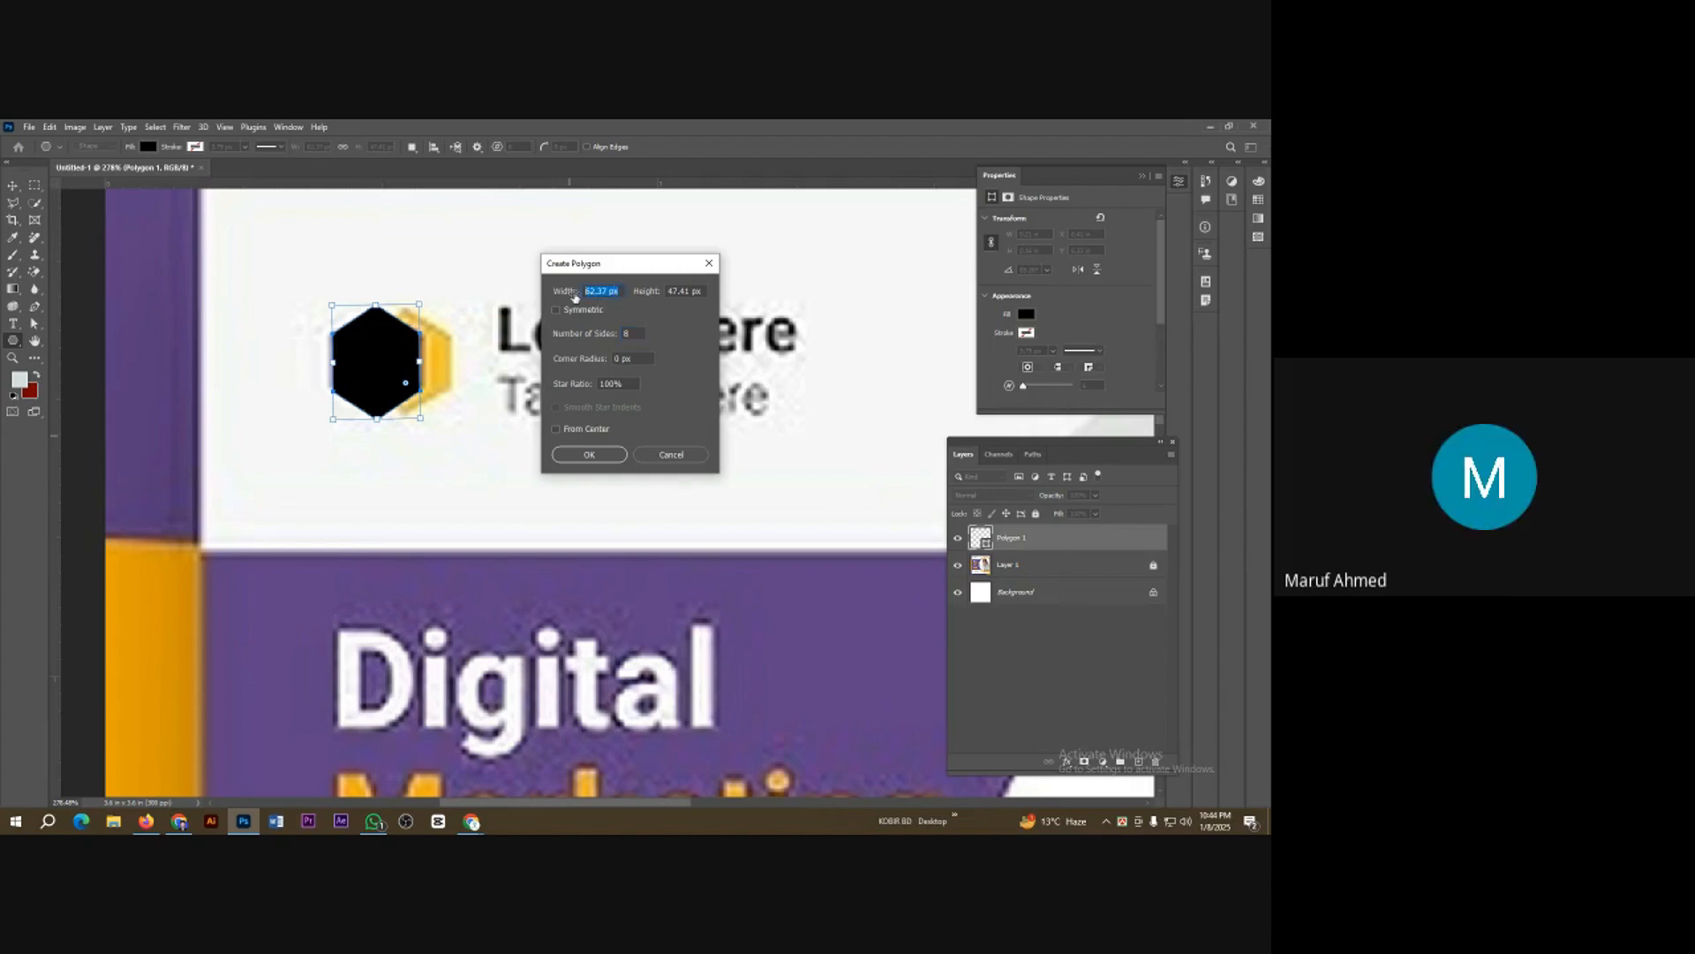
# Step: Switch to the Google Meet call in Chrome, check the participant list, and return to Photoshop
pyautogui.moveTo(472, 821)
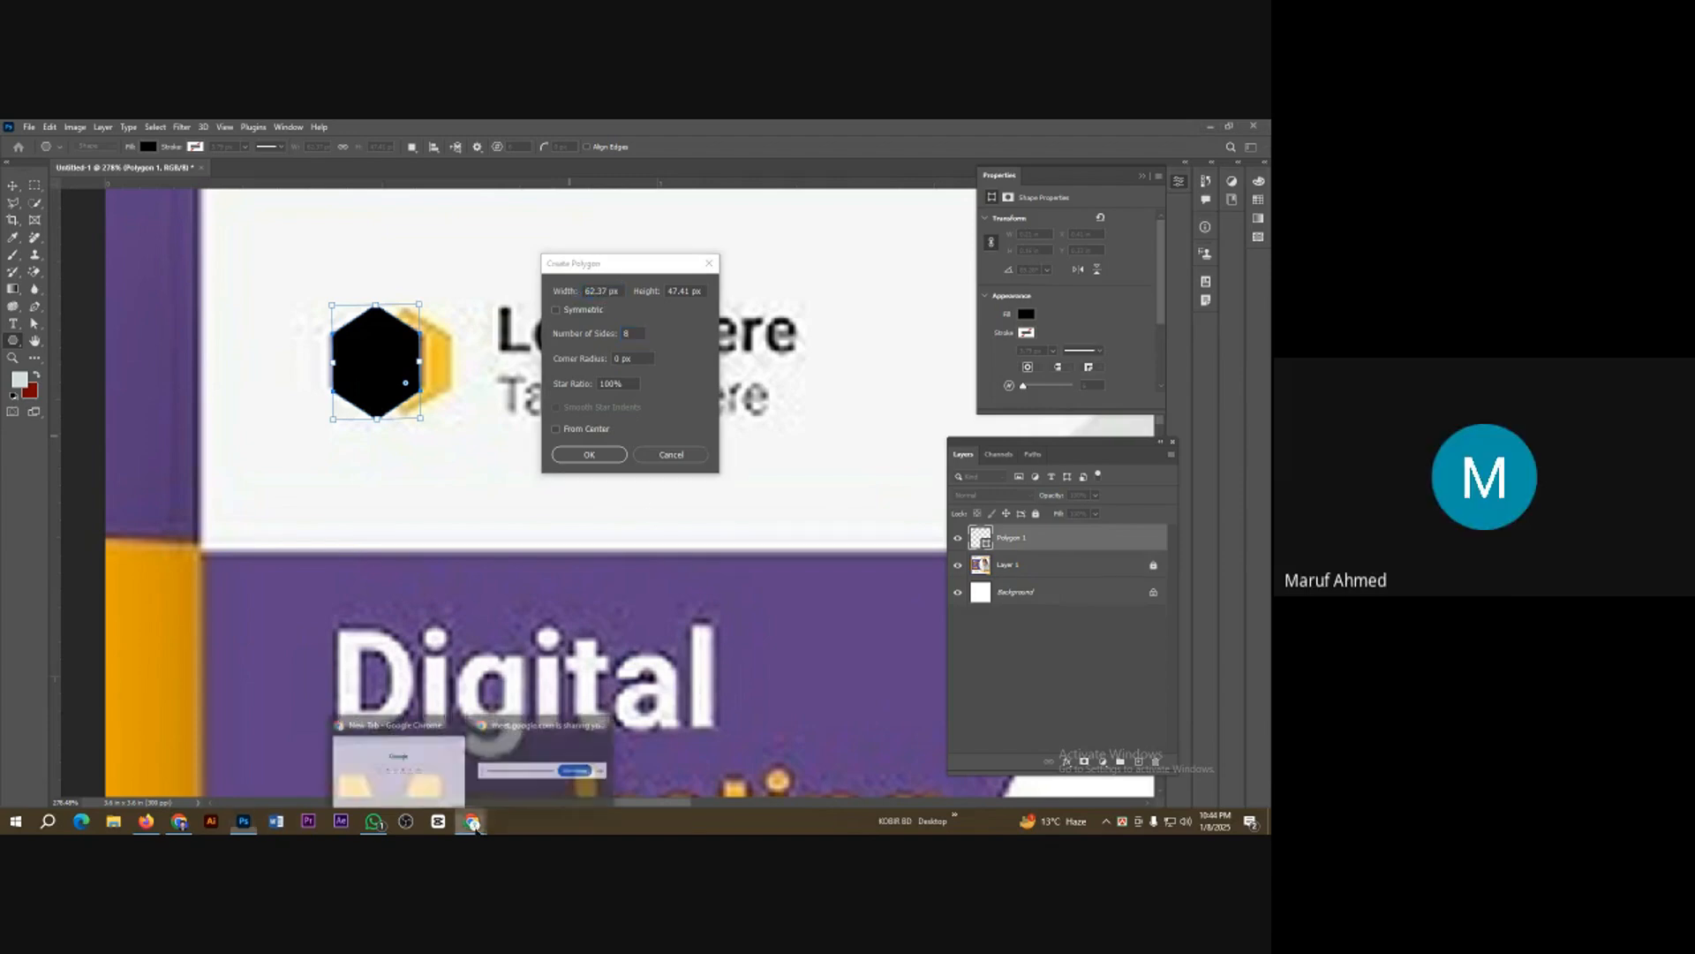
pyautogui.click(416, 760)
pyautogui.click(550, 761)
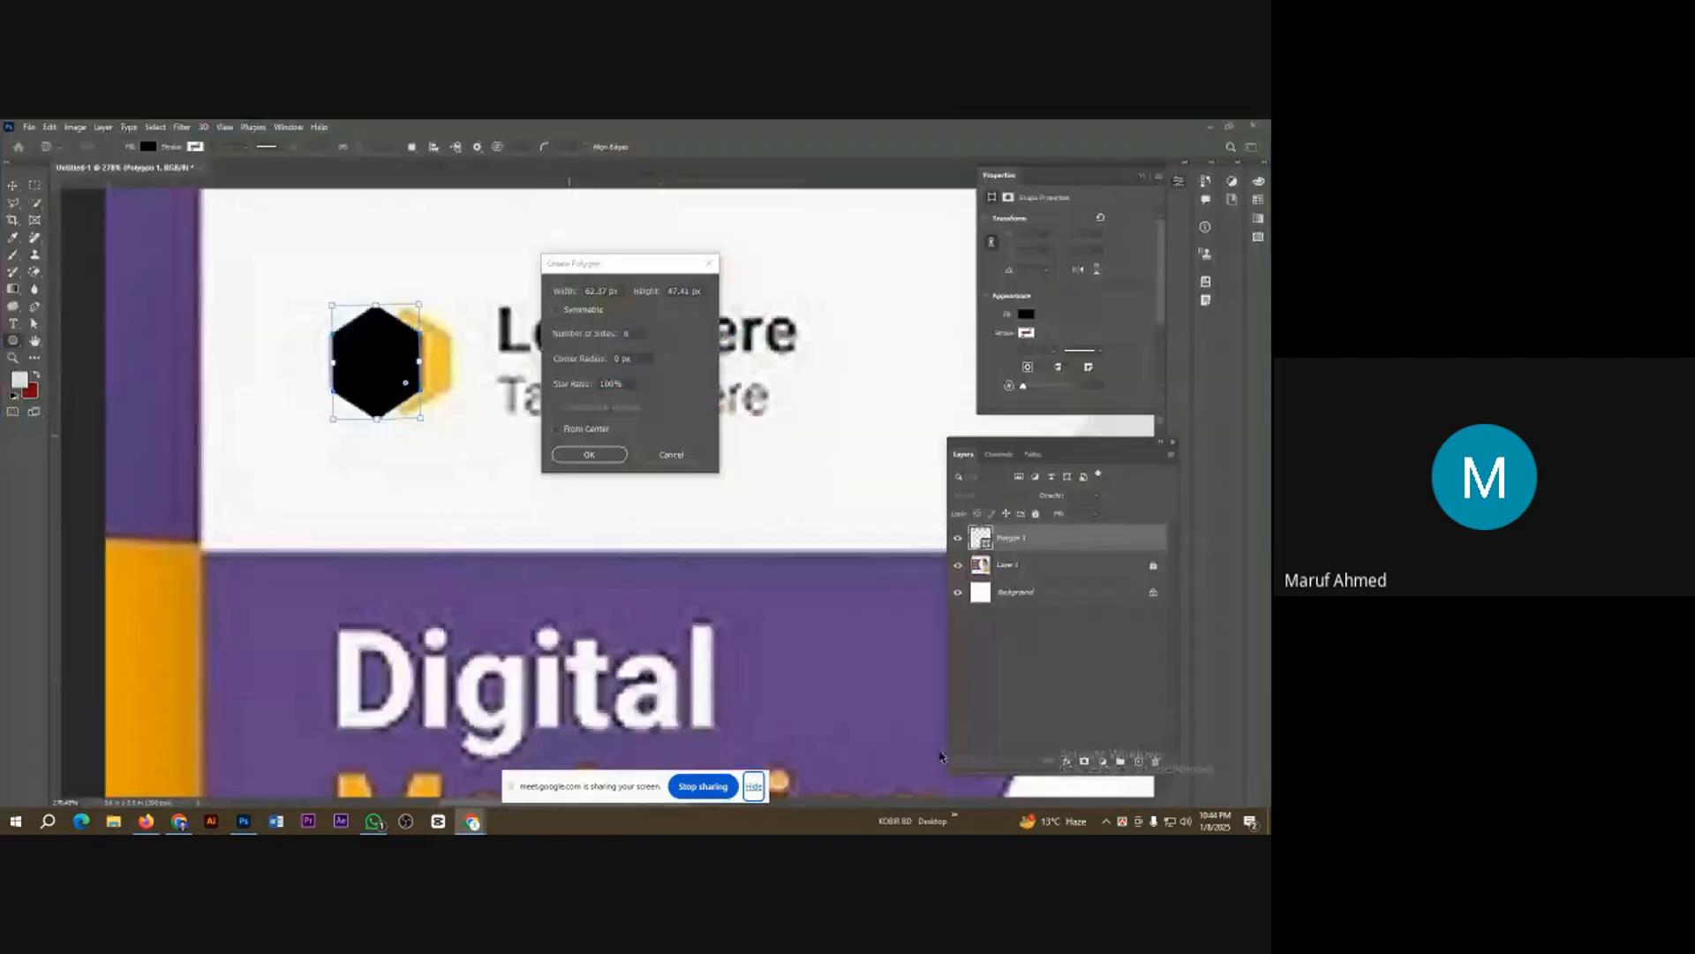
pyautogui.click(753, 786)
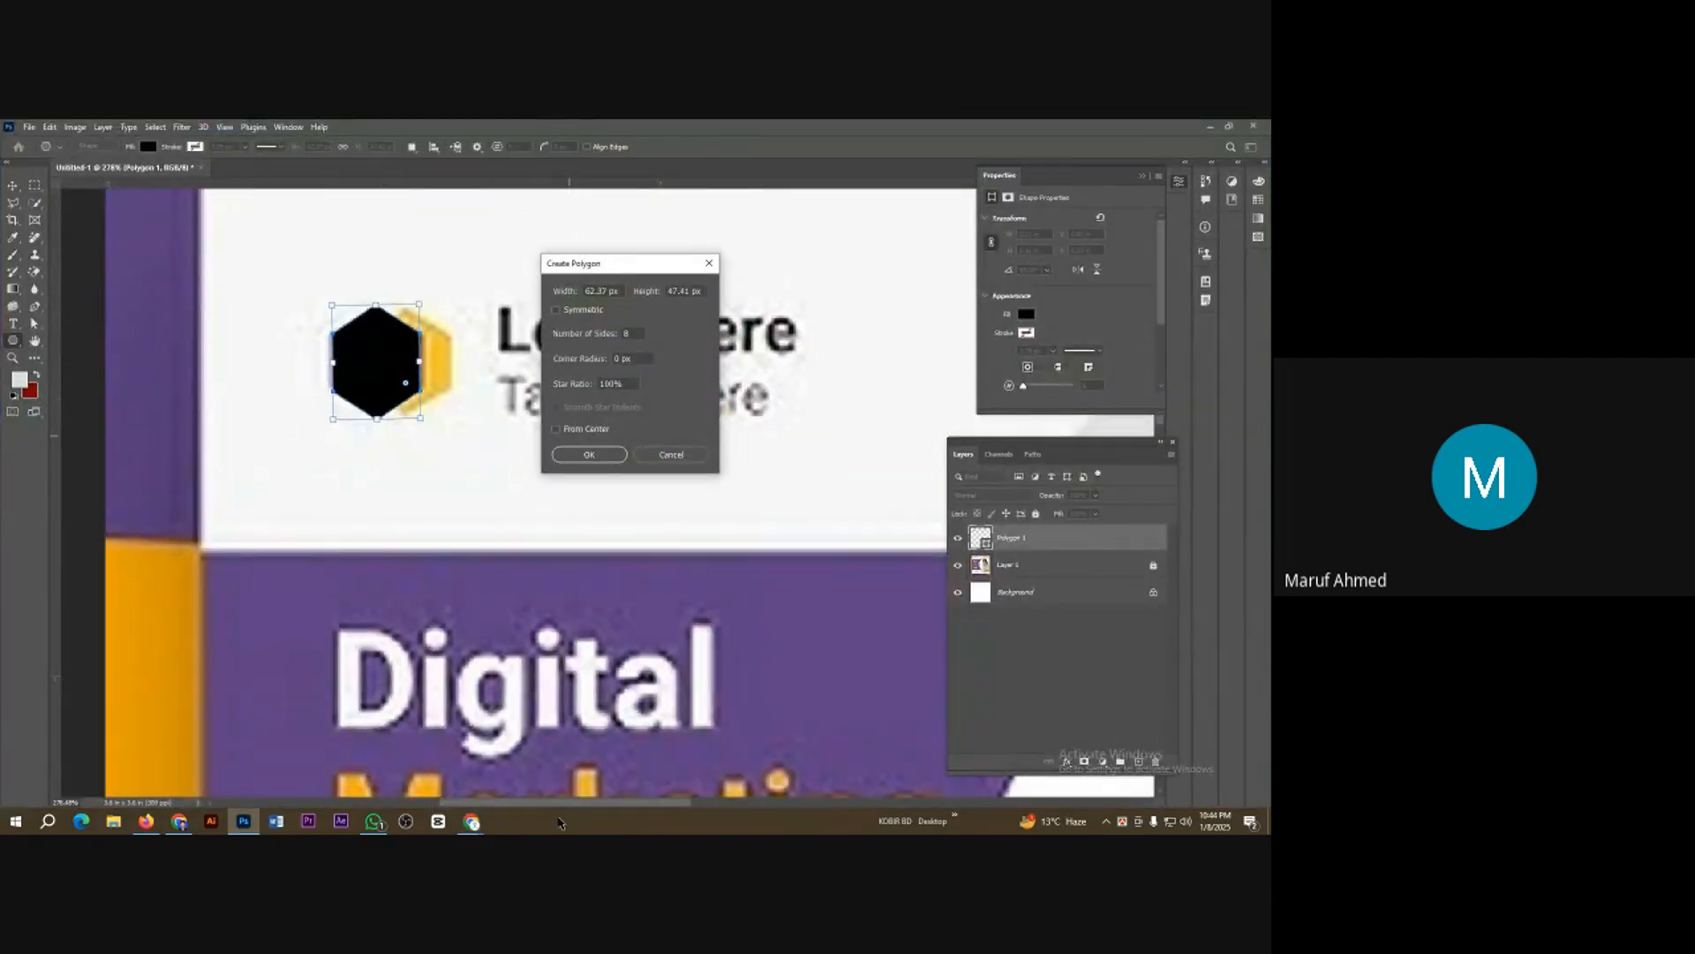
pyautogui.moveTo(472, 821)
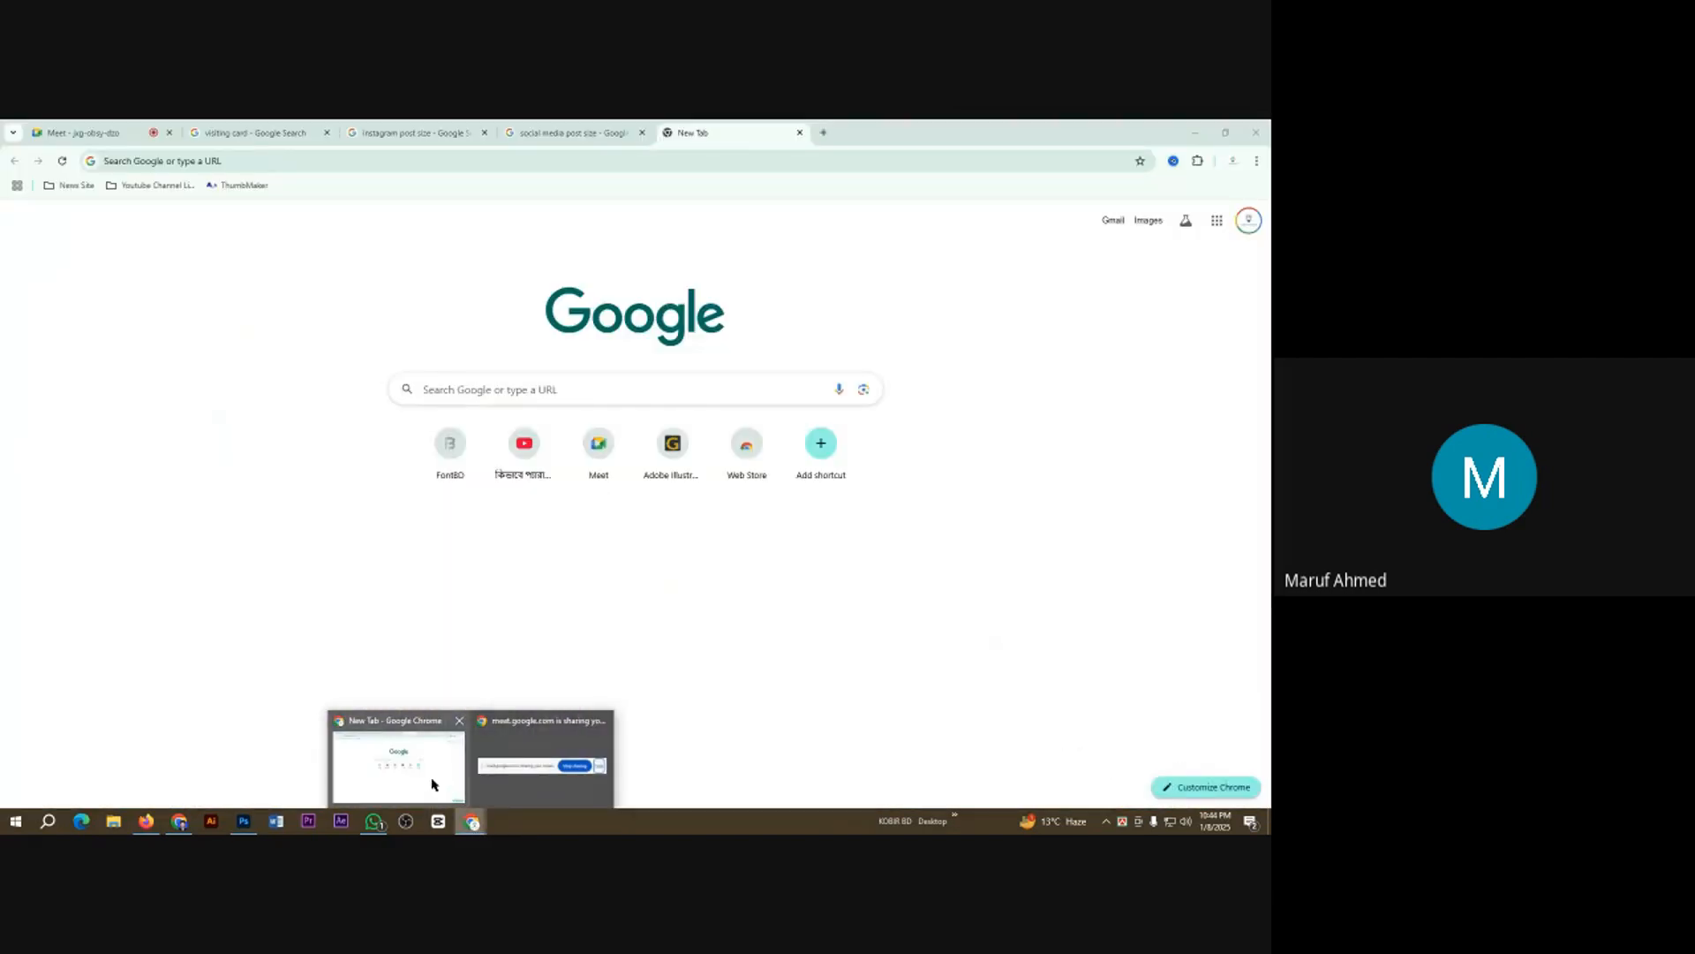
pyautogui.click(436, 784)
pyautogui.click(133, 126)
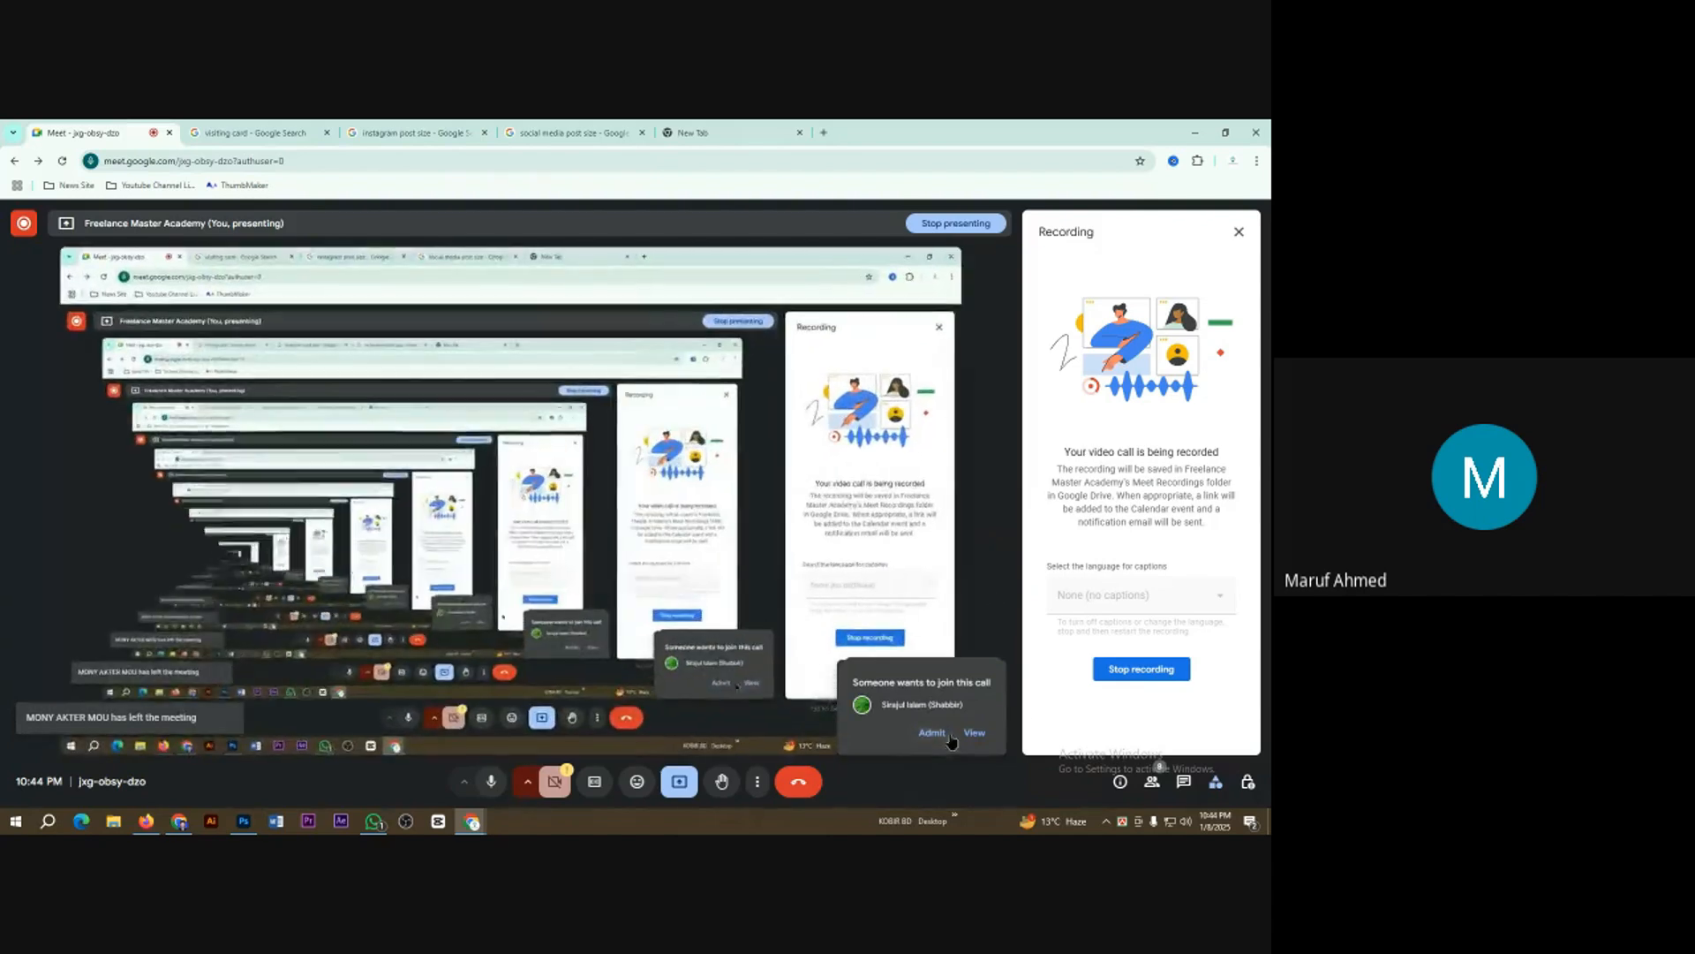
pyautogui.click(1153, 782)
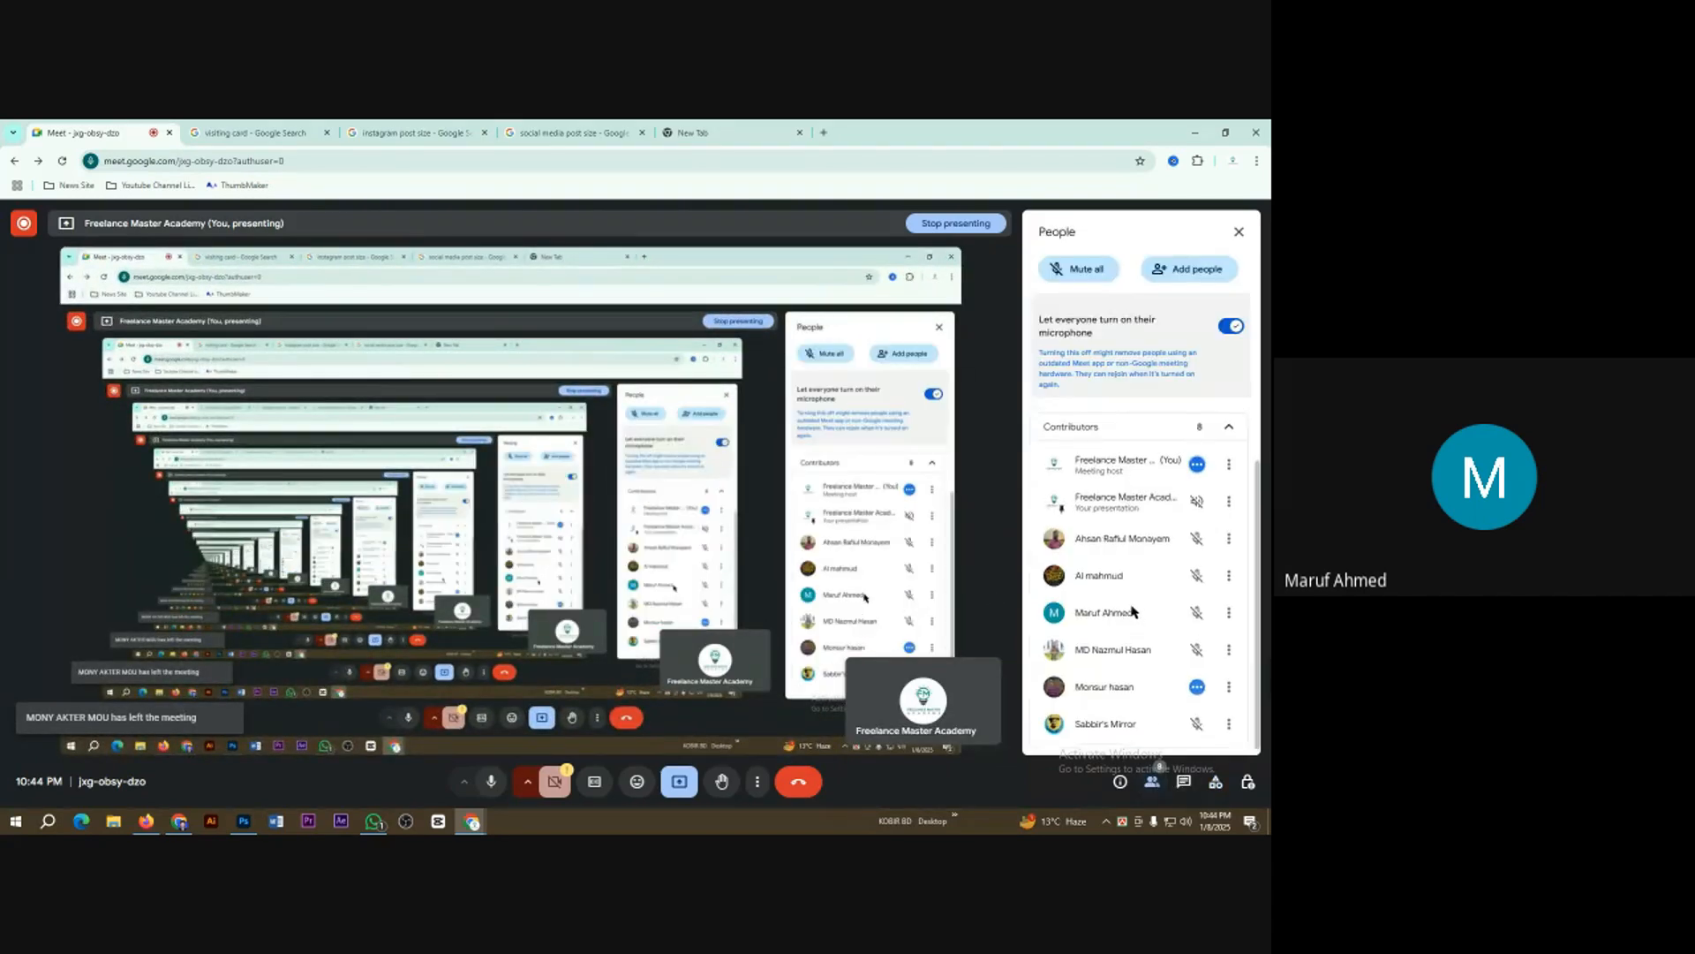
pyautogui.click(1240, 232)
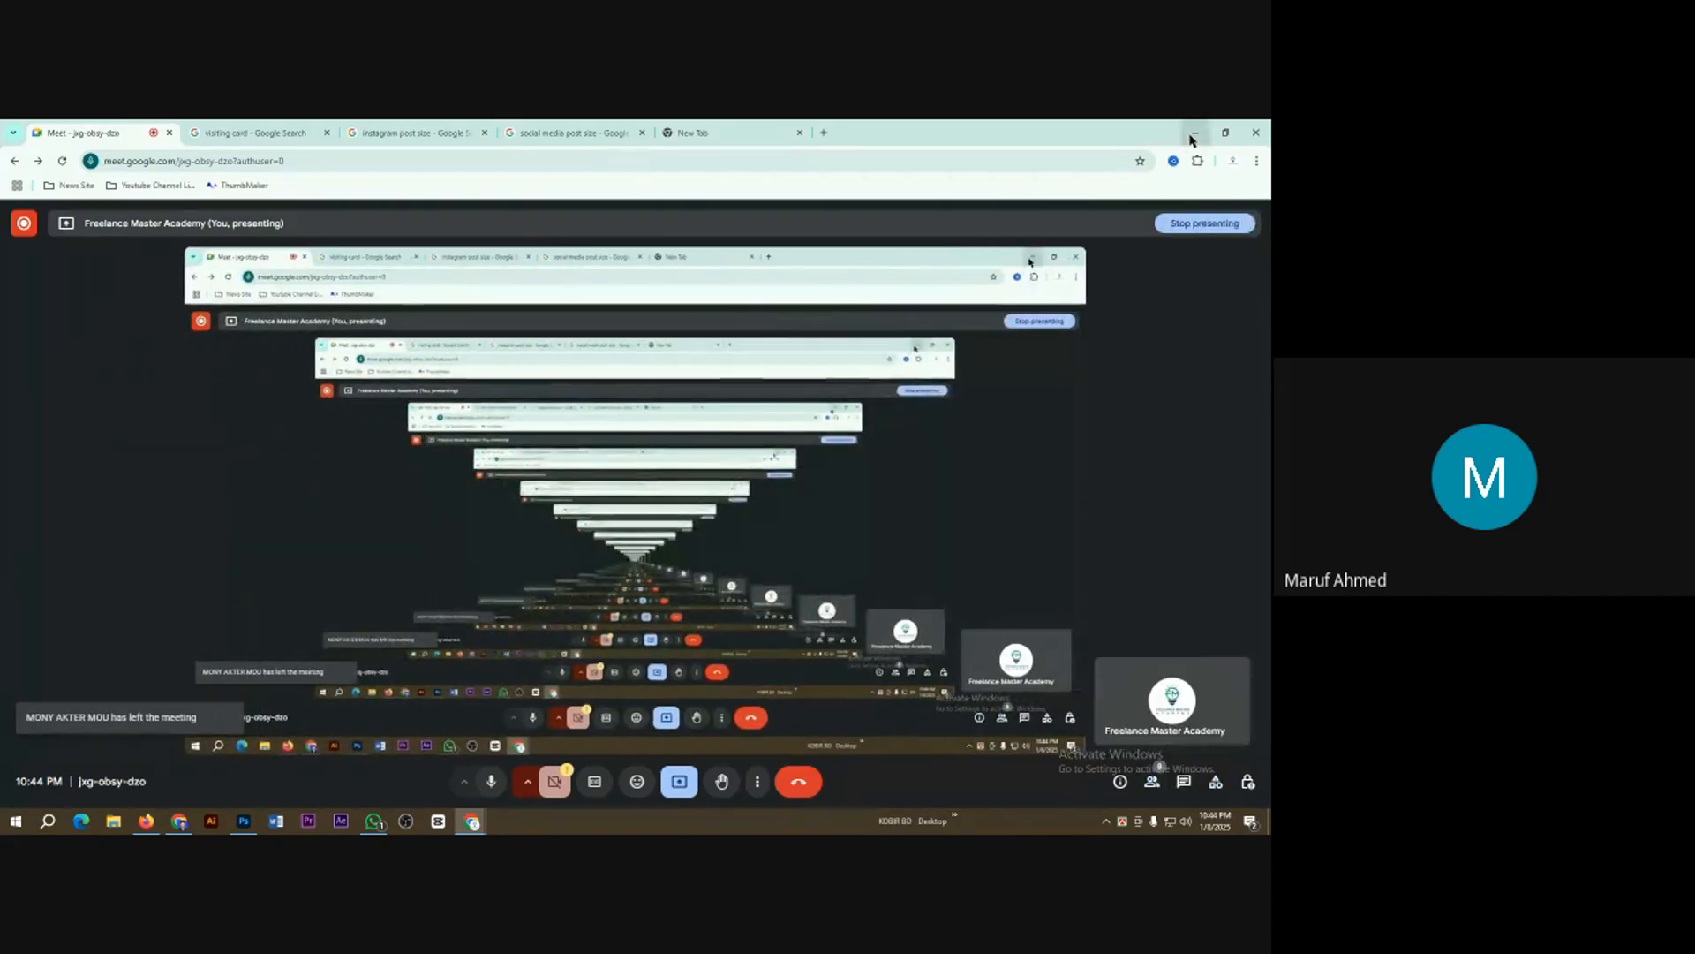
pyautogui.click(243, 821)
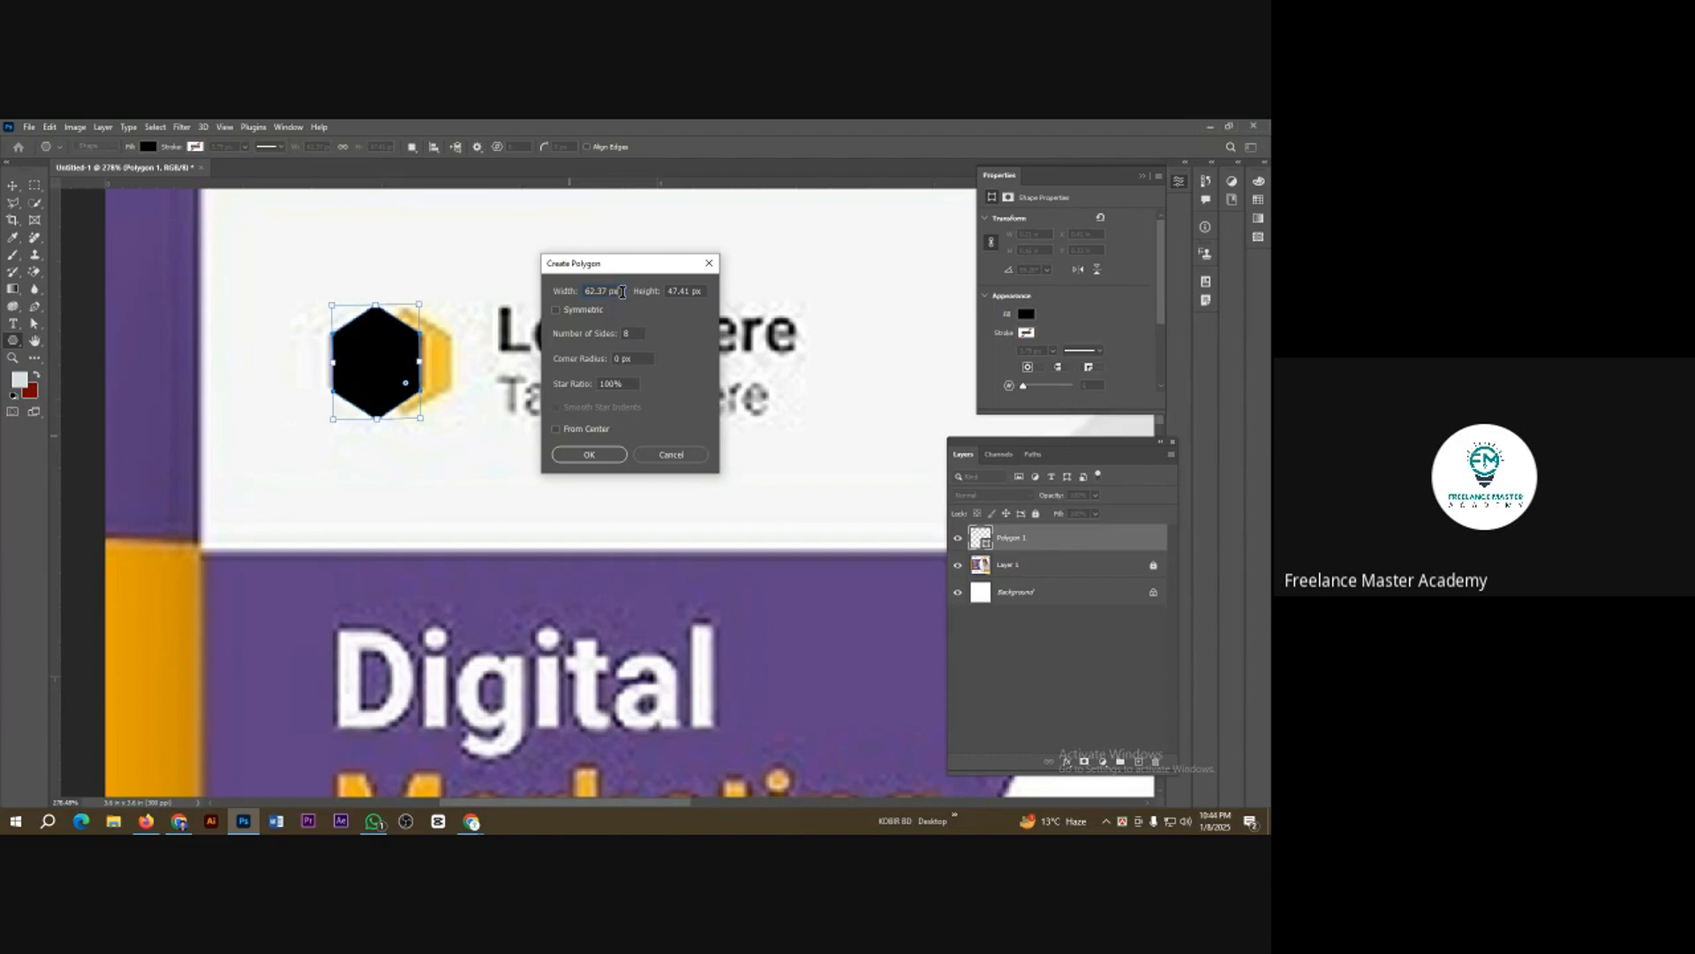
# Step: Set the new polygon's size to 60 by 60 px, create it below the tagline and switch to the Move tool
pyautogui.moveTo(623, 292); pyautogui.dragTo(579, 291)
pyautogui.write('60')
pyautogui.press('Tab')
pyautogui.write('6')
pyautogui.click(586, 454)
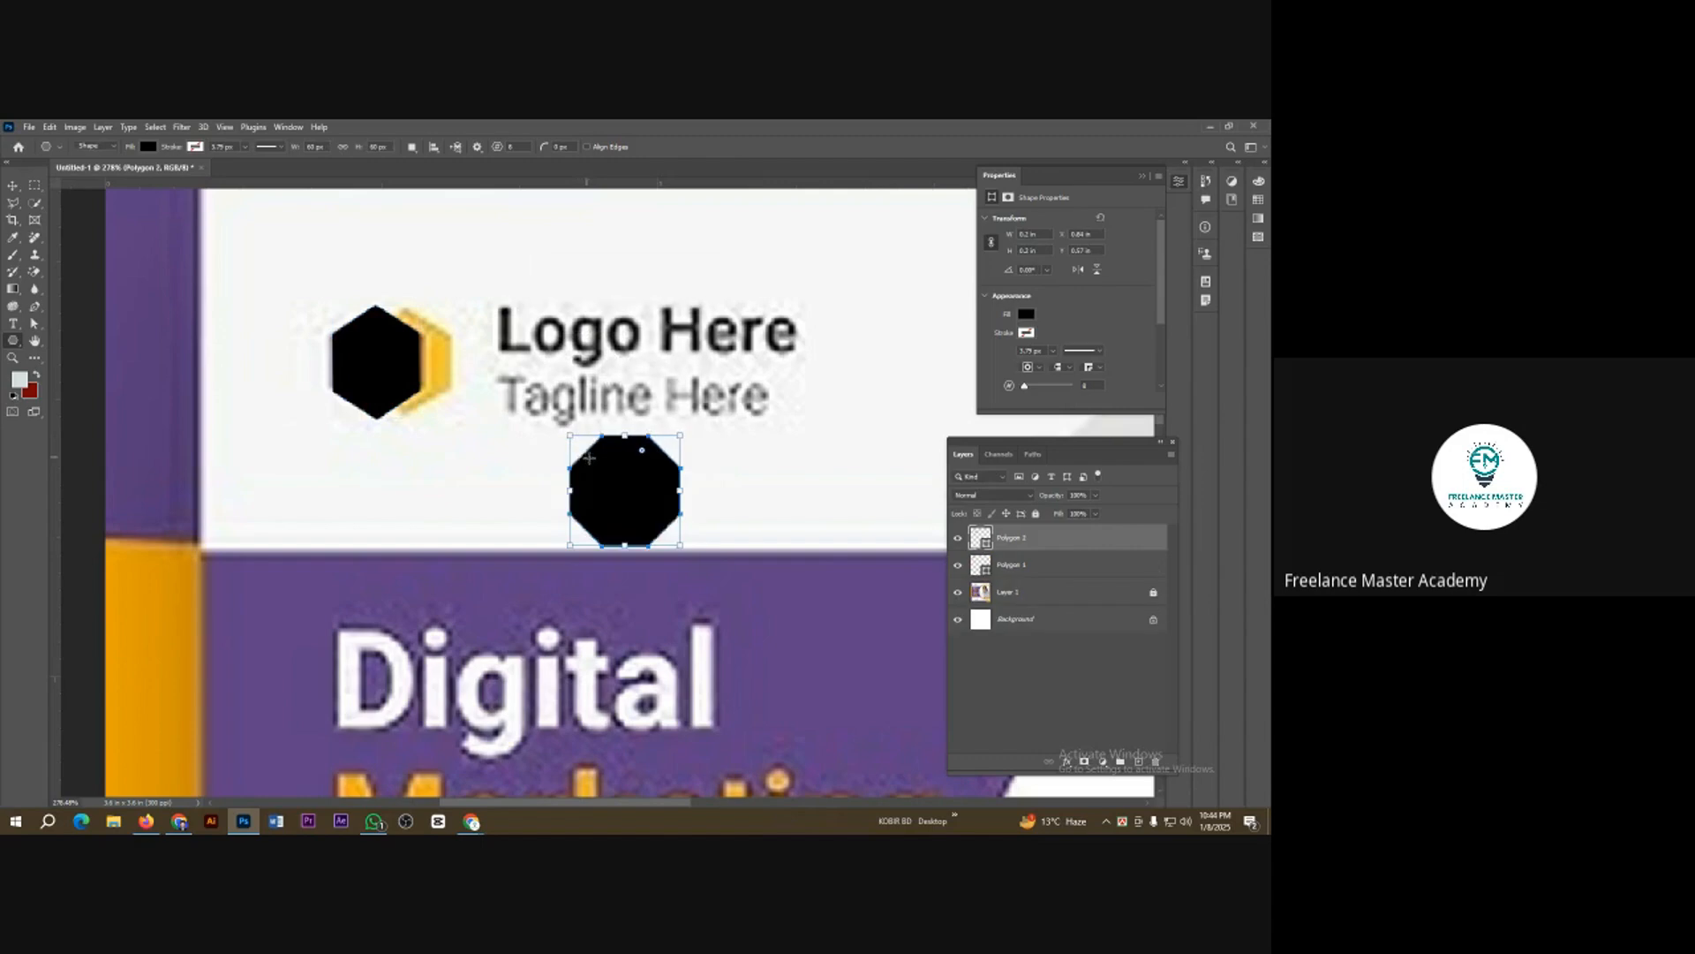
pyautogui.click(13, 185)
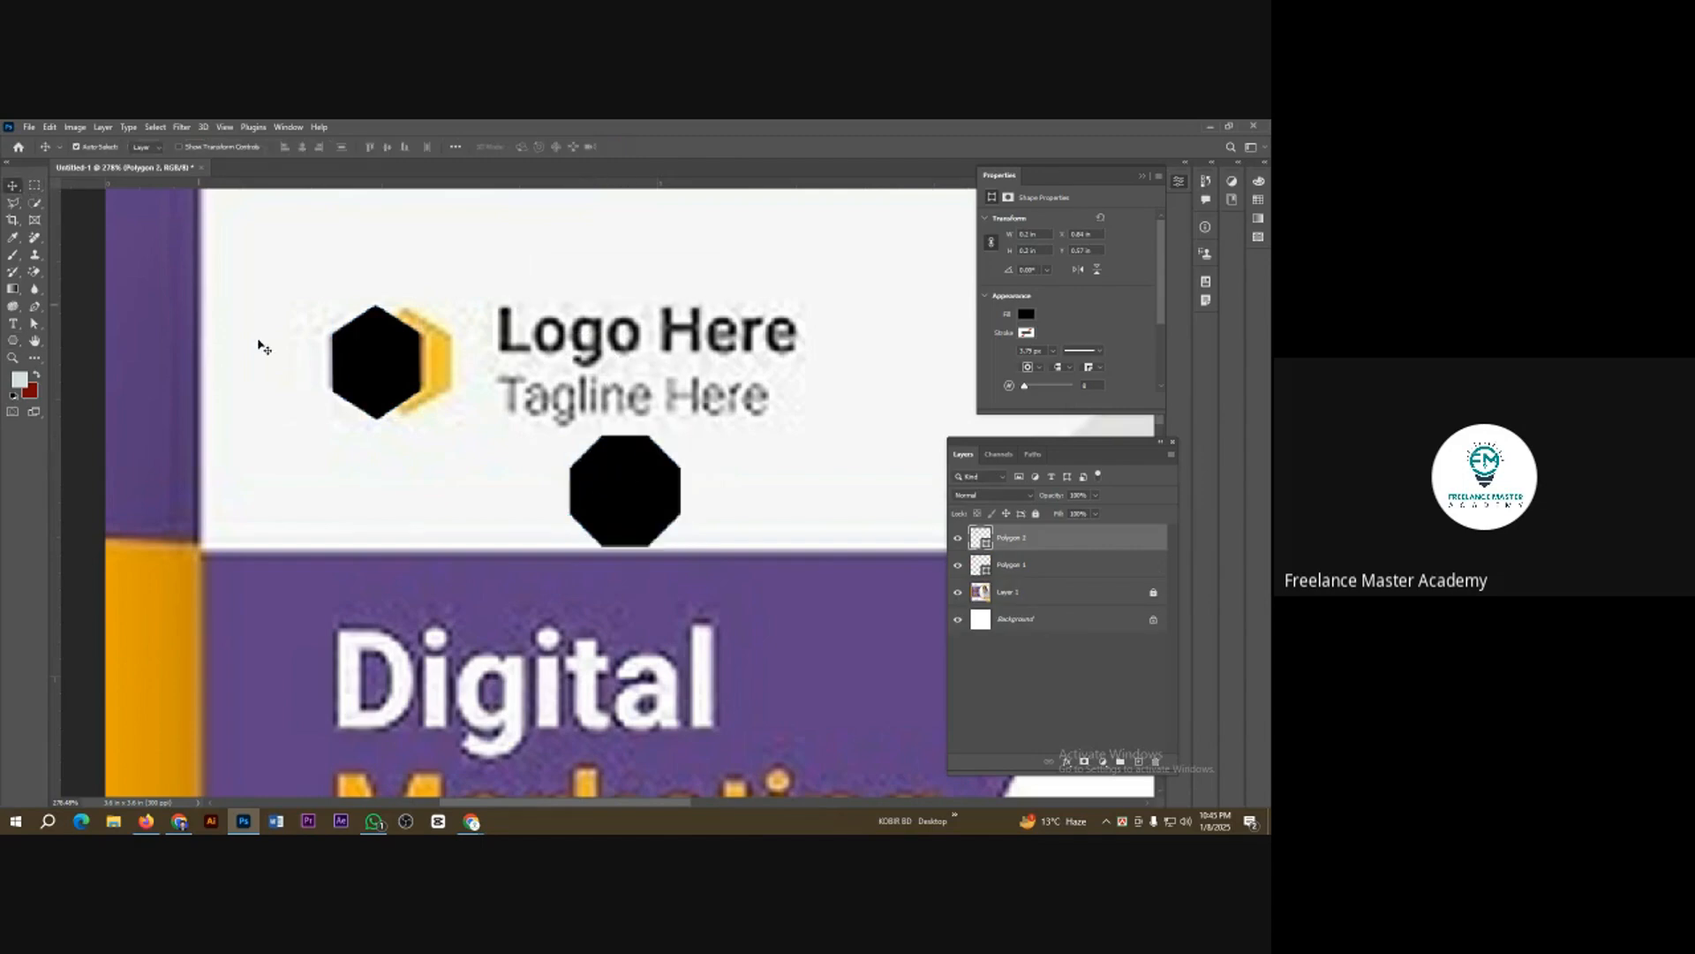
# Step: Move the octagon under the end of the tagline and the black hexagon off the logo onto the purple strip's edge
pyautogui.moveTo(618, 495); pyautogui.dragTo(562, 404)
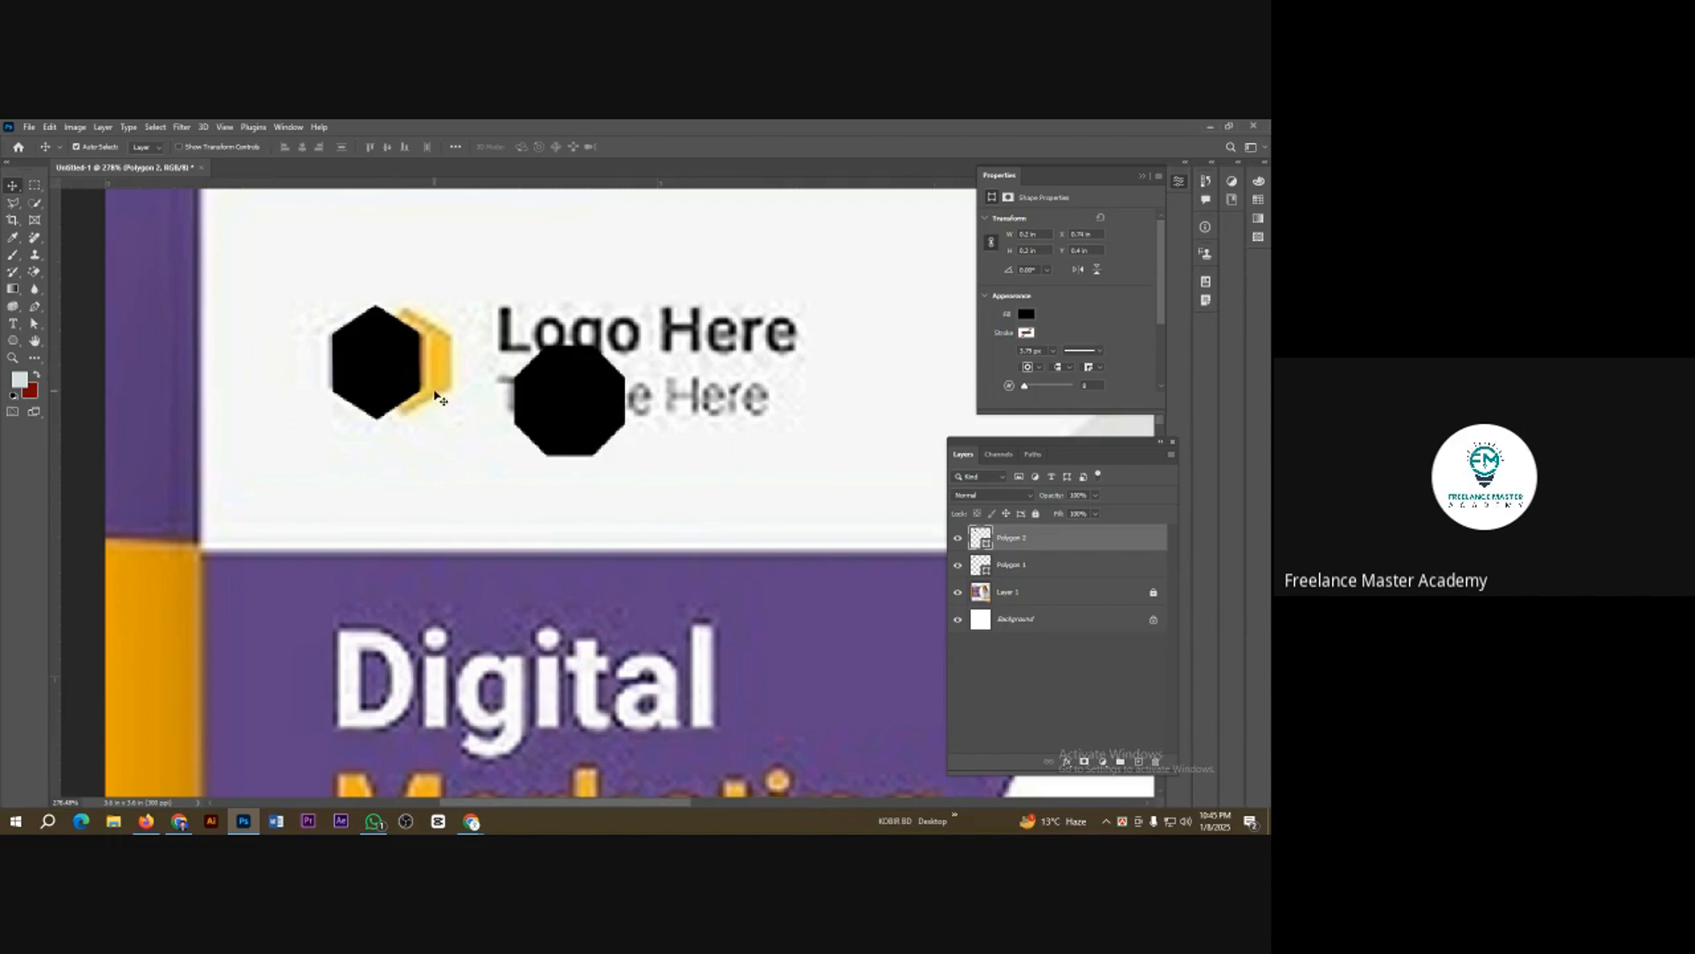
pyautogui.moveTo(570, 415); pyautogui.dragTo(529, 438)
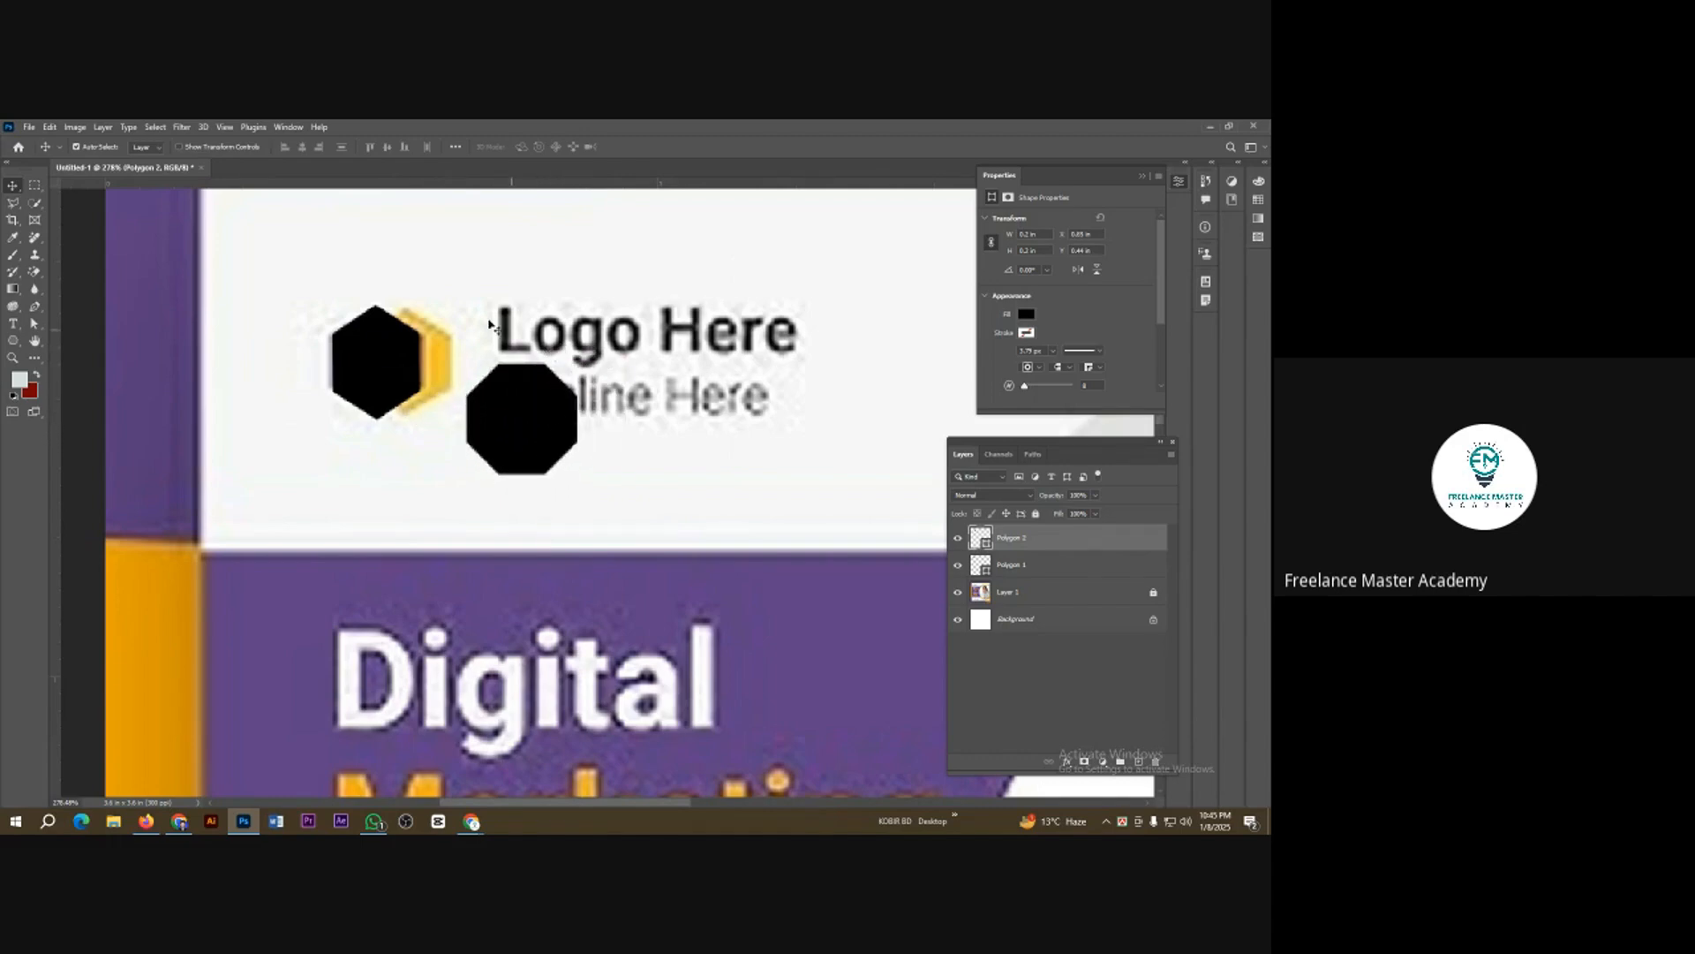
pyautogui.moveTo(532, 410); pyautogui.dragTo(596, 503)
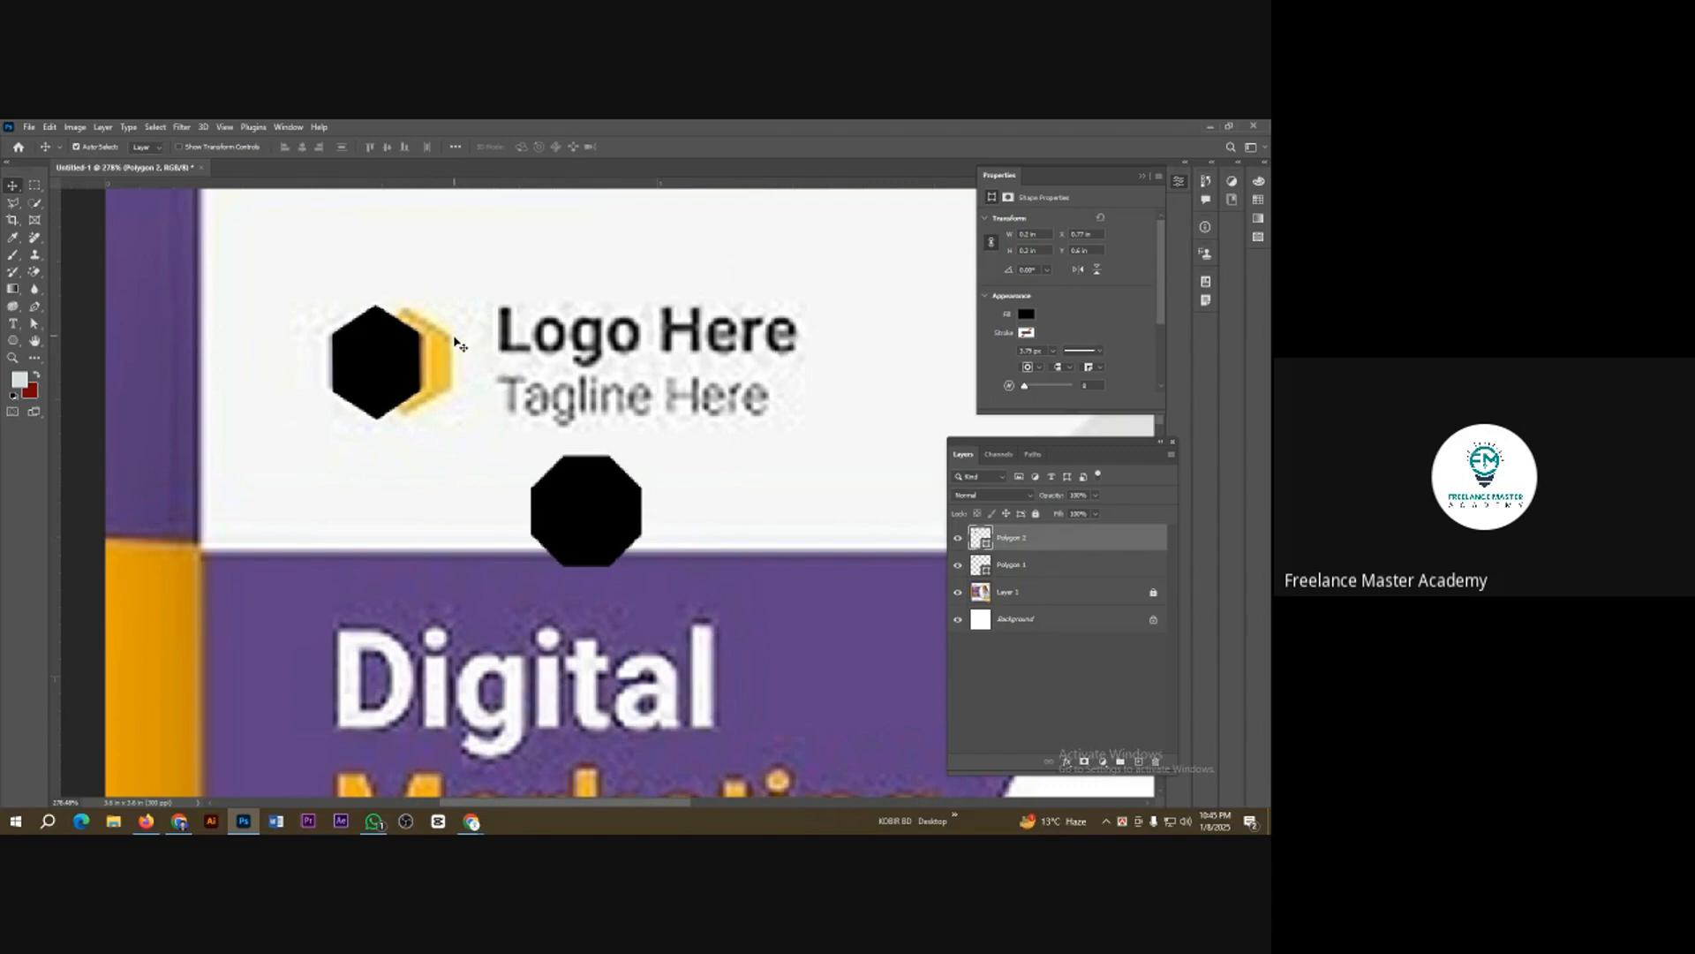
pyautogui.scroll(-2, 521, 405)
pyautogui.moveTo(586, 456); pyautogui.dragTo(690, 402)
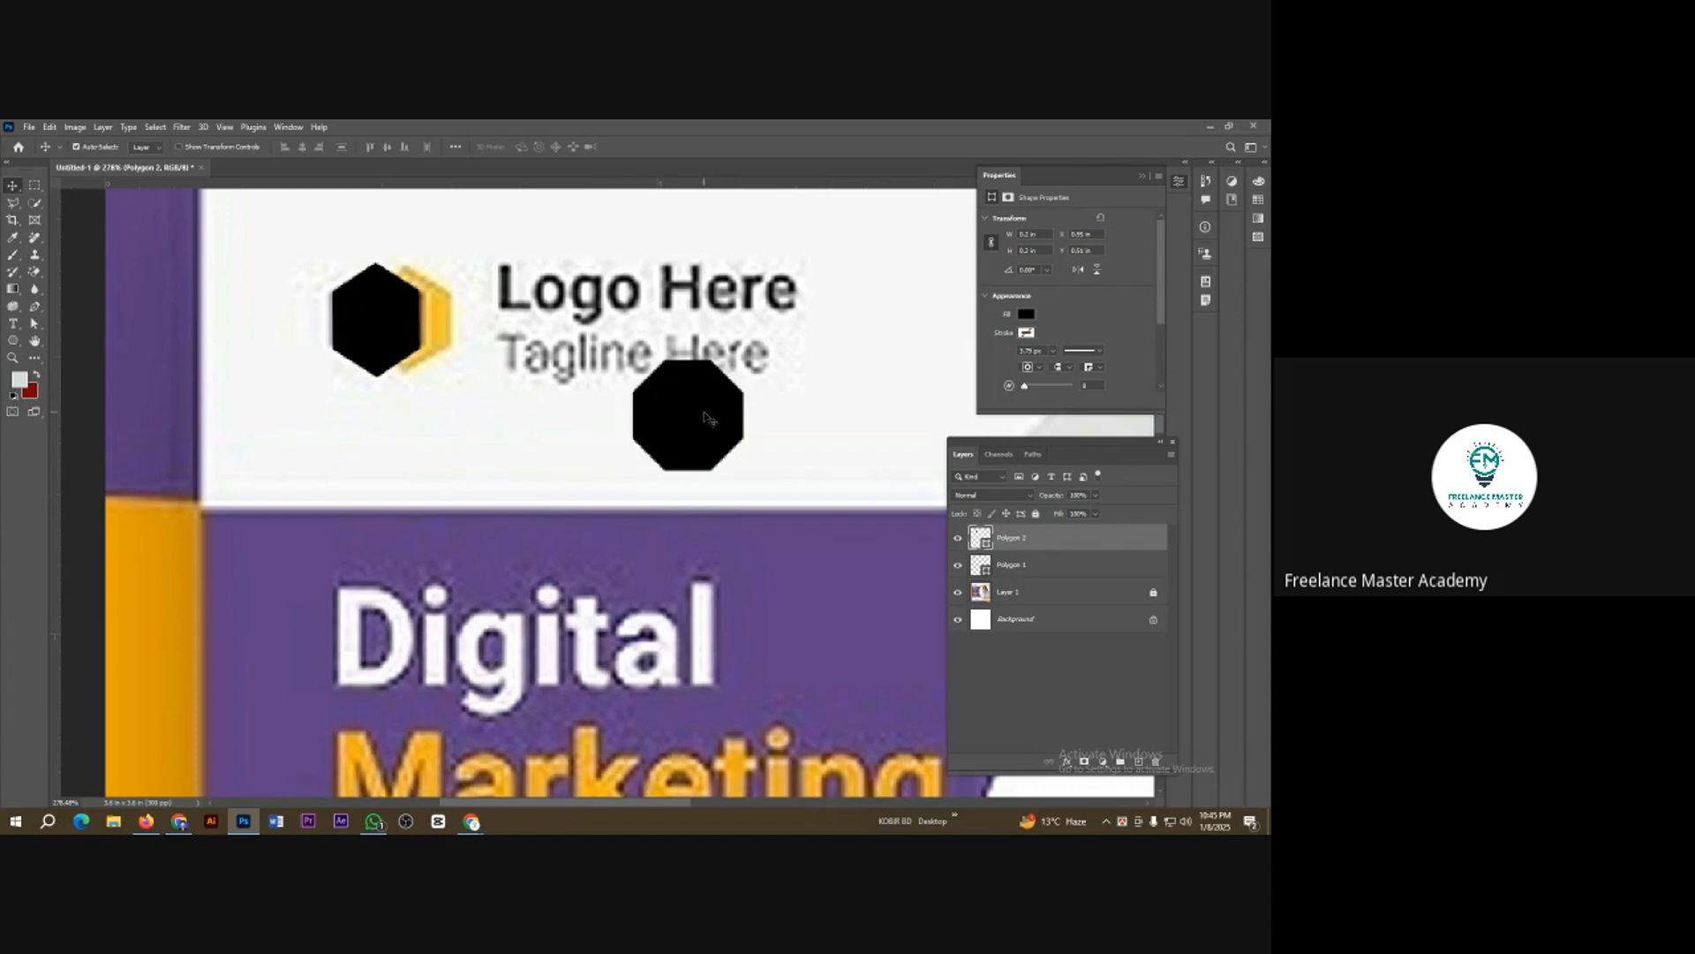
pyautogui.moveTo(393, 323); pyautogui.dragTo(231, 352)
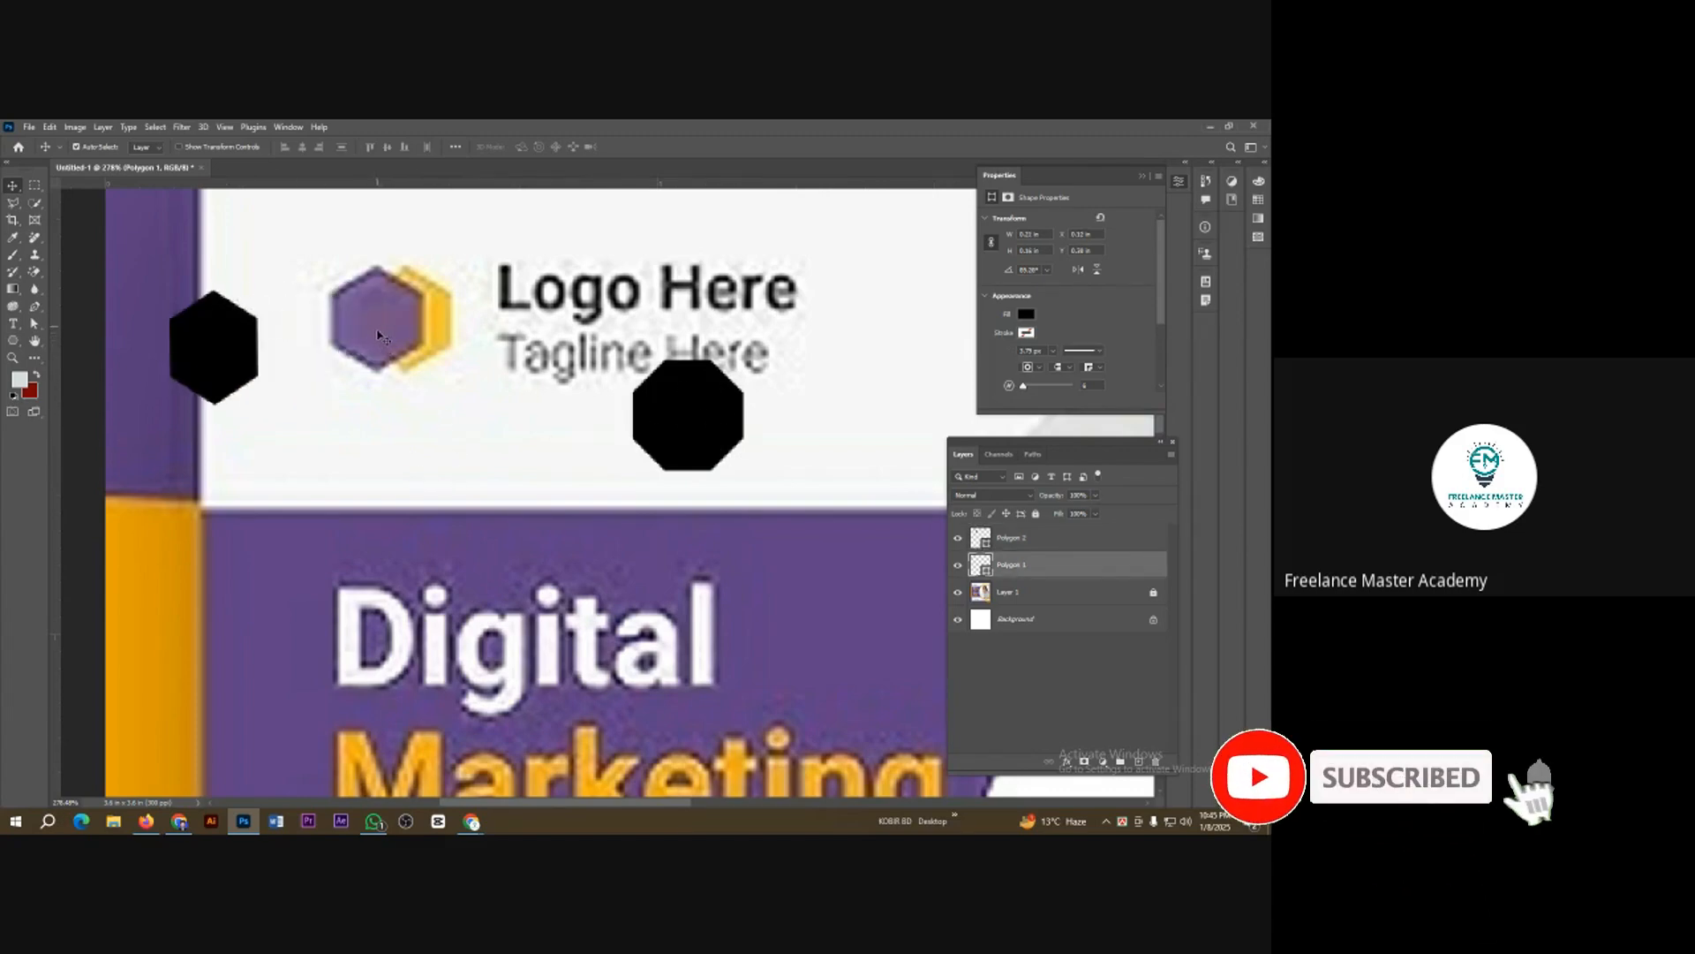
pyautogui.click(695, 422)
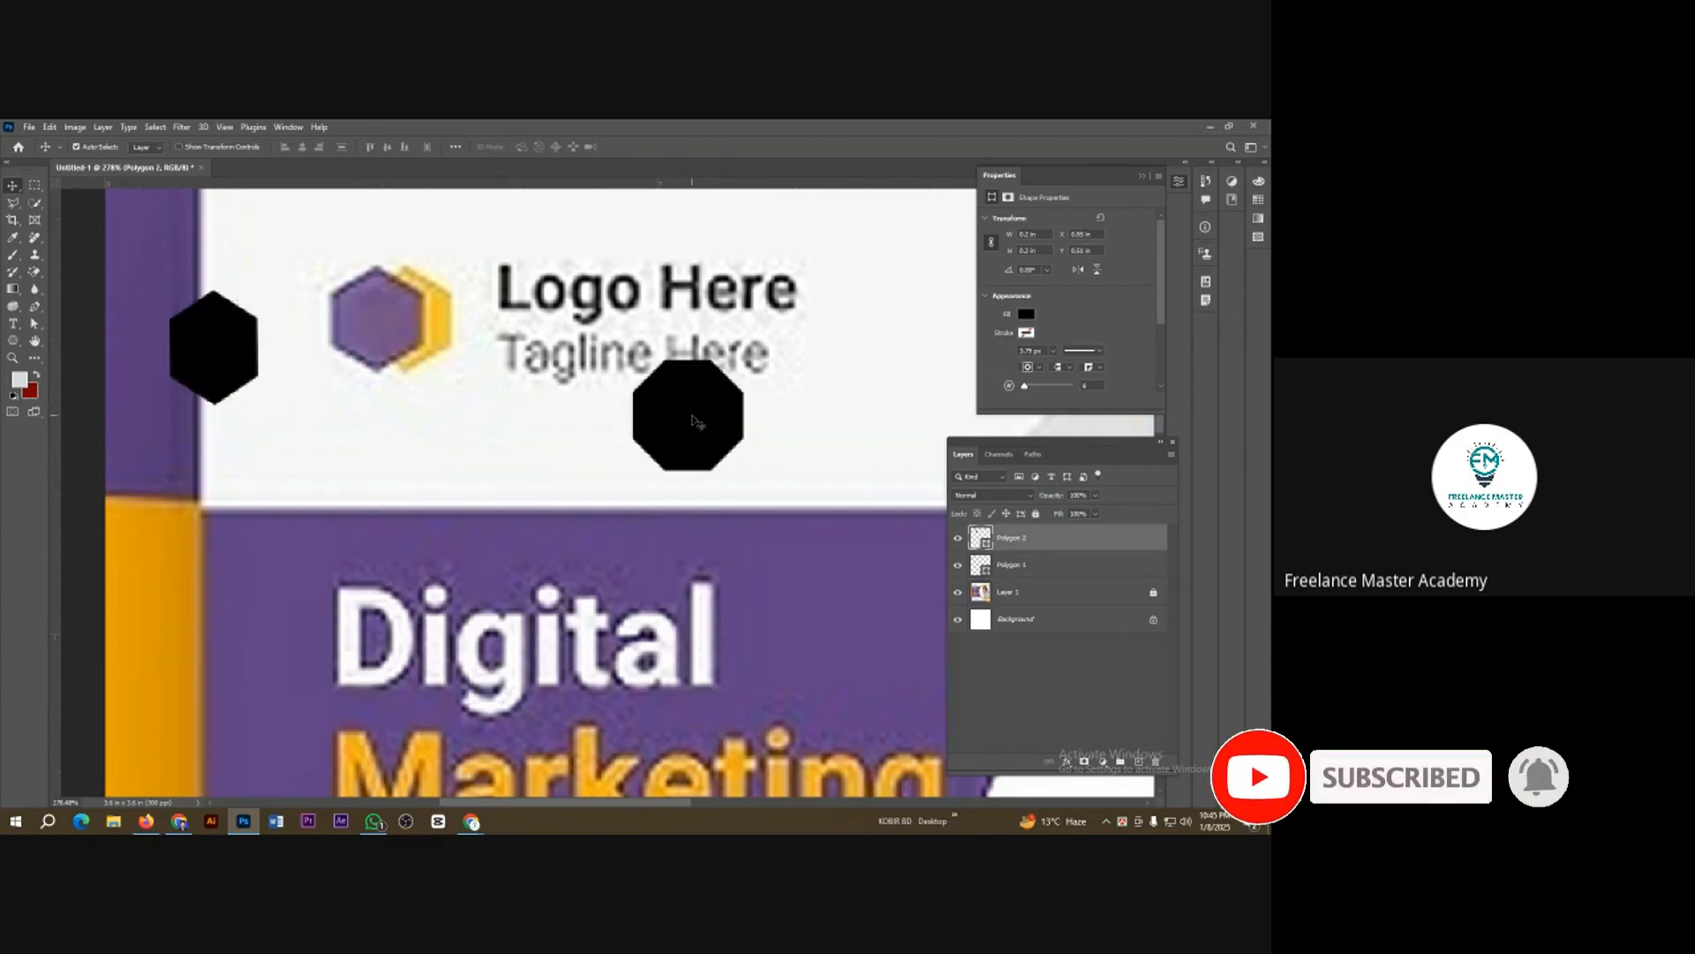
pyautogui.click(1026, 316)
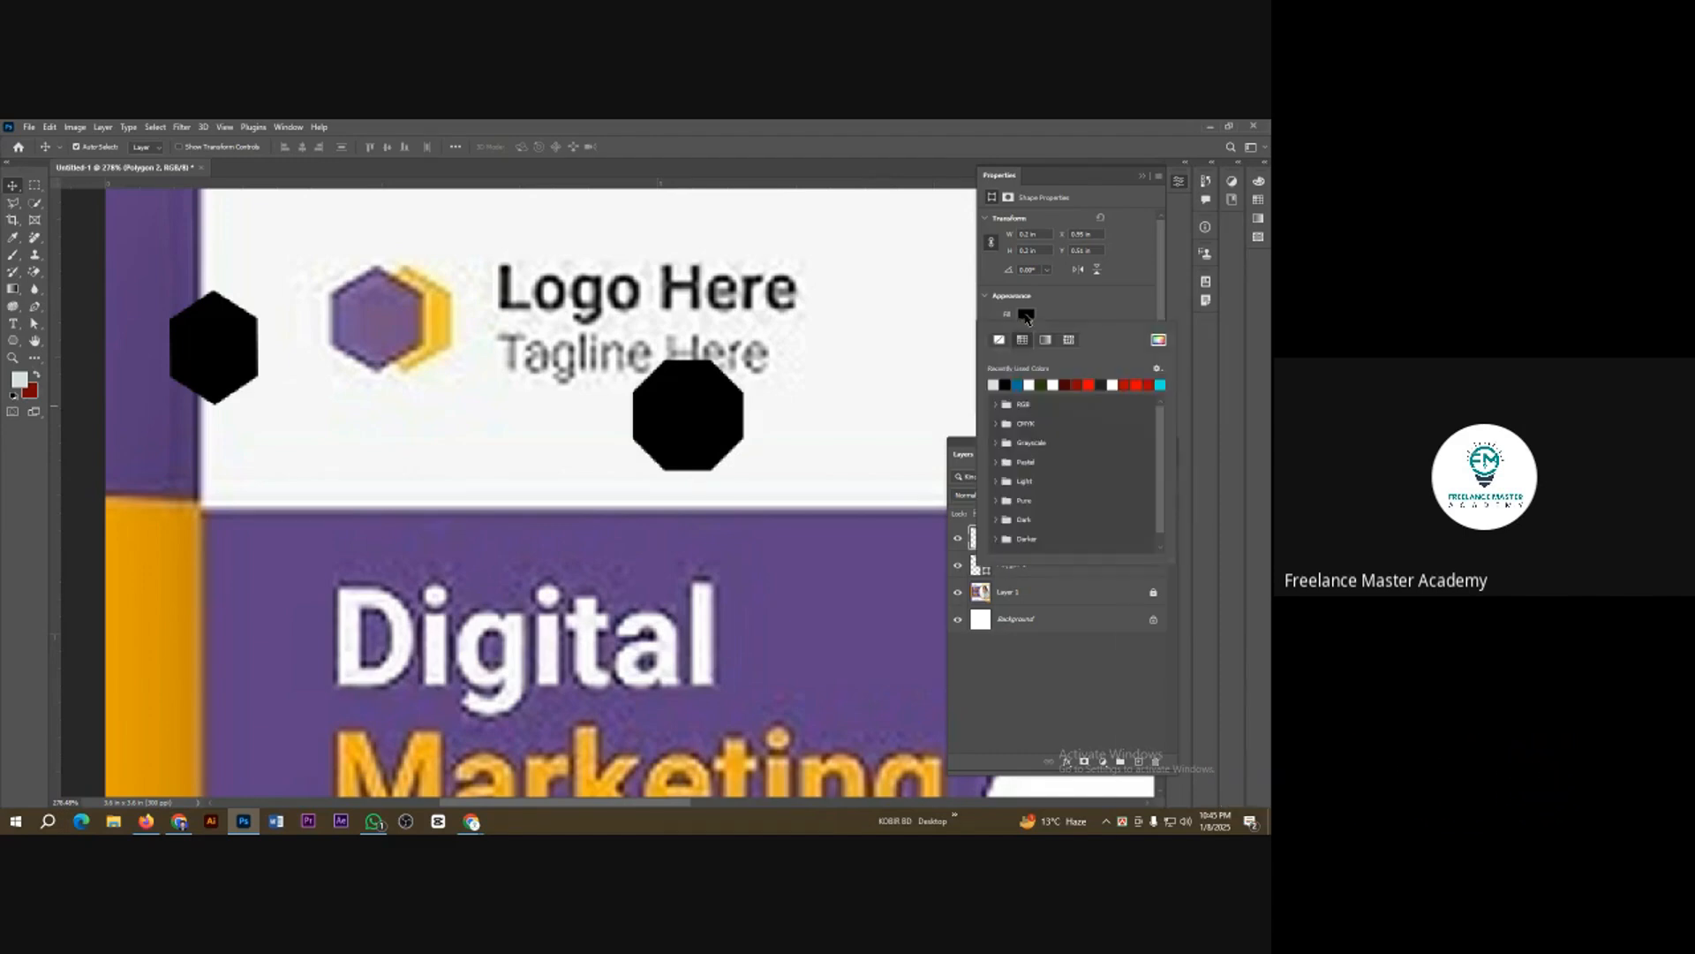
pyautogui.click(756, 448)
# Step: Sample the purple of the logo's hexagon with the Eyedropper and apply it as the octagon's fill color
pyautogui.click(684, 381)
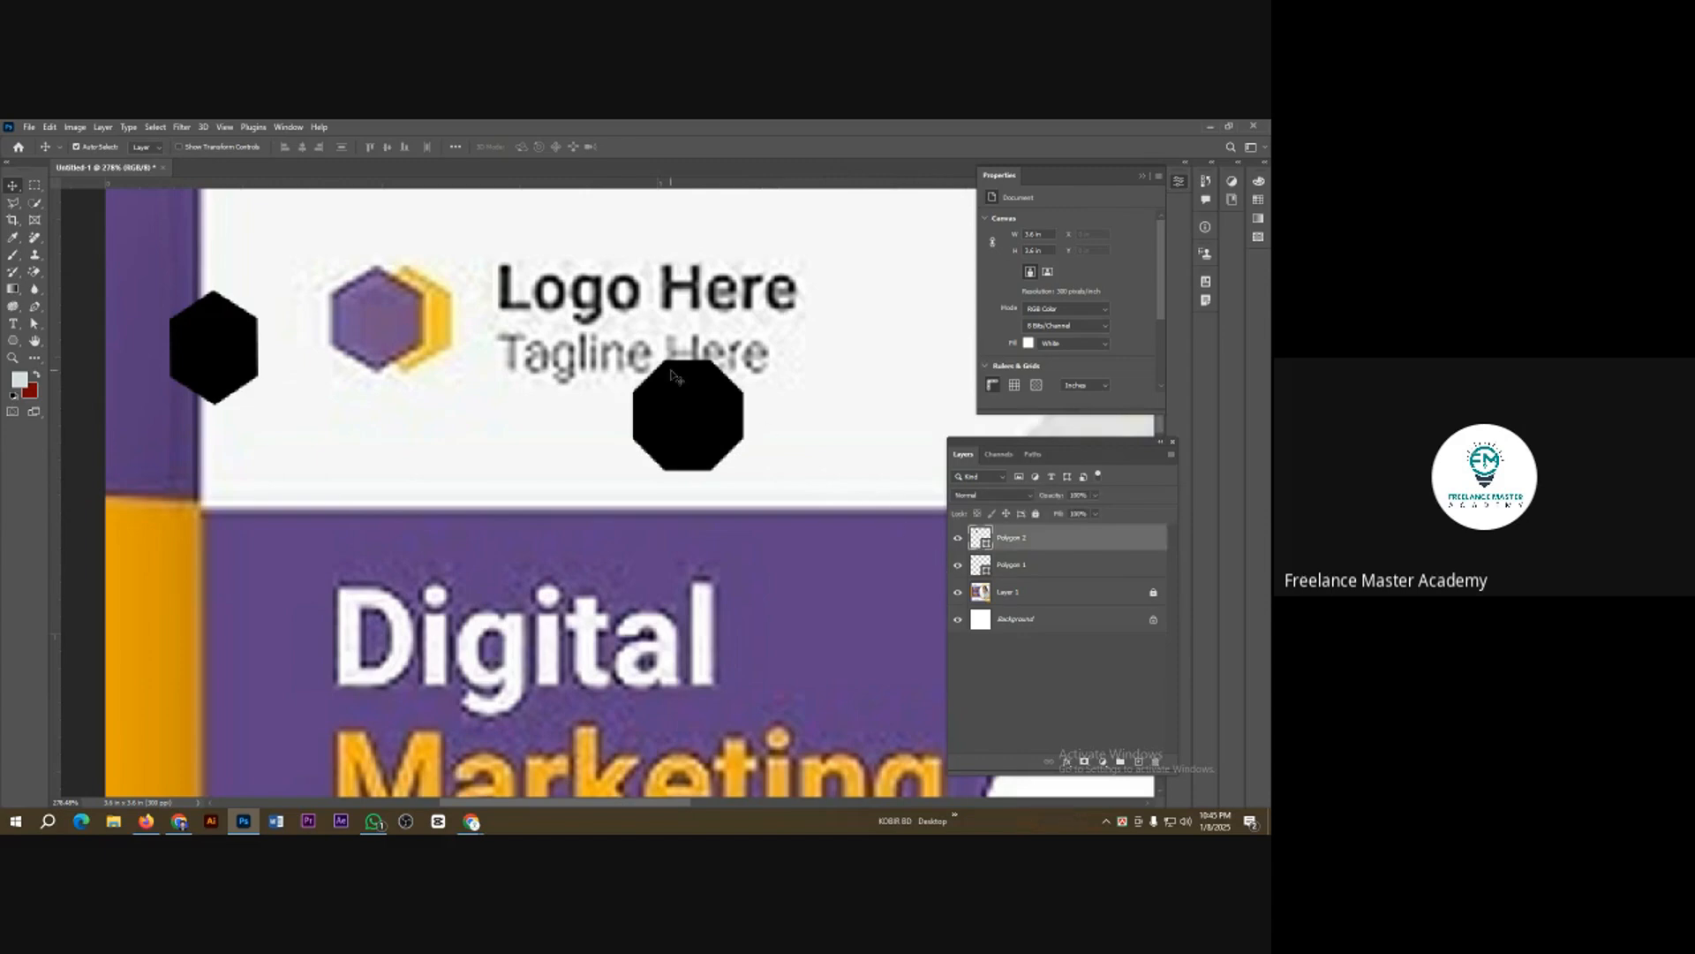
pyautogui.click(14, 238)
pyautogui.click(378, 325)
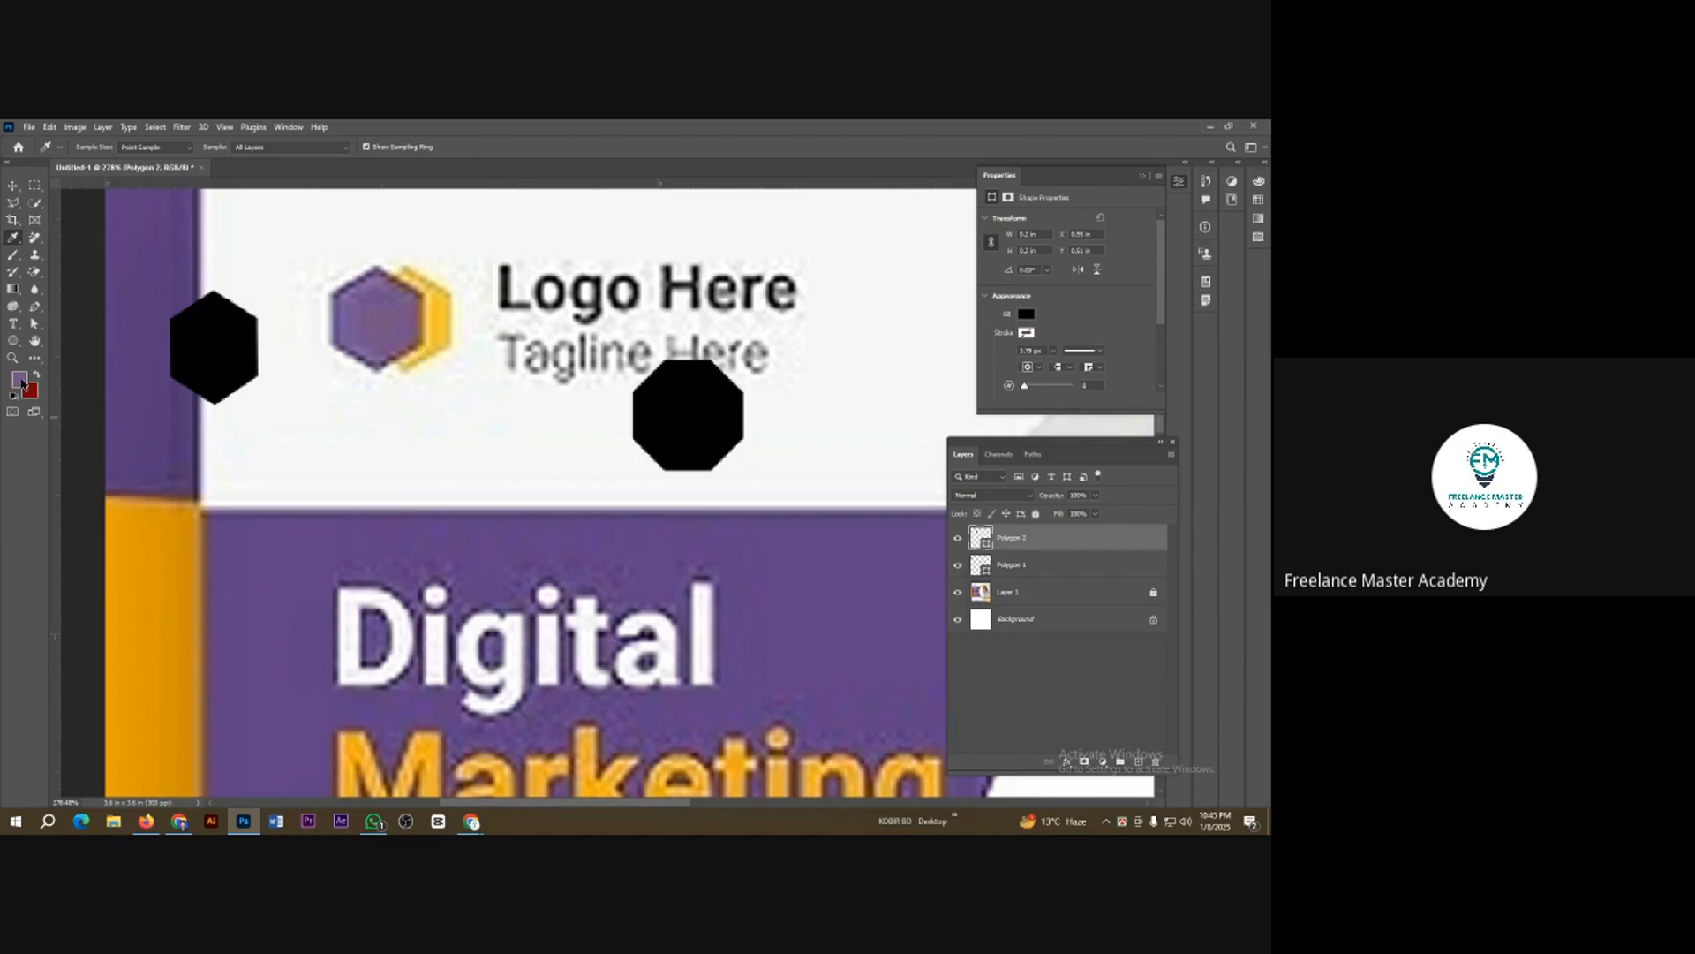
pyautogui.click(13, 185)
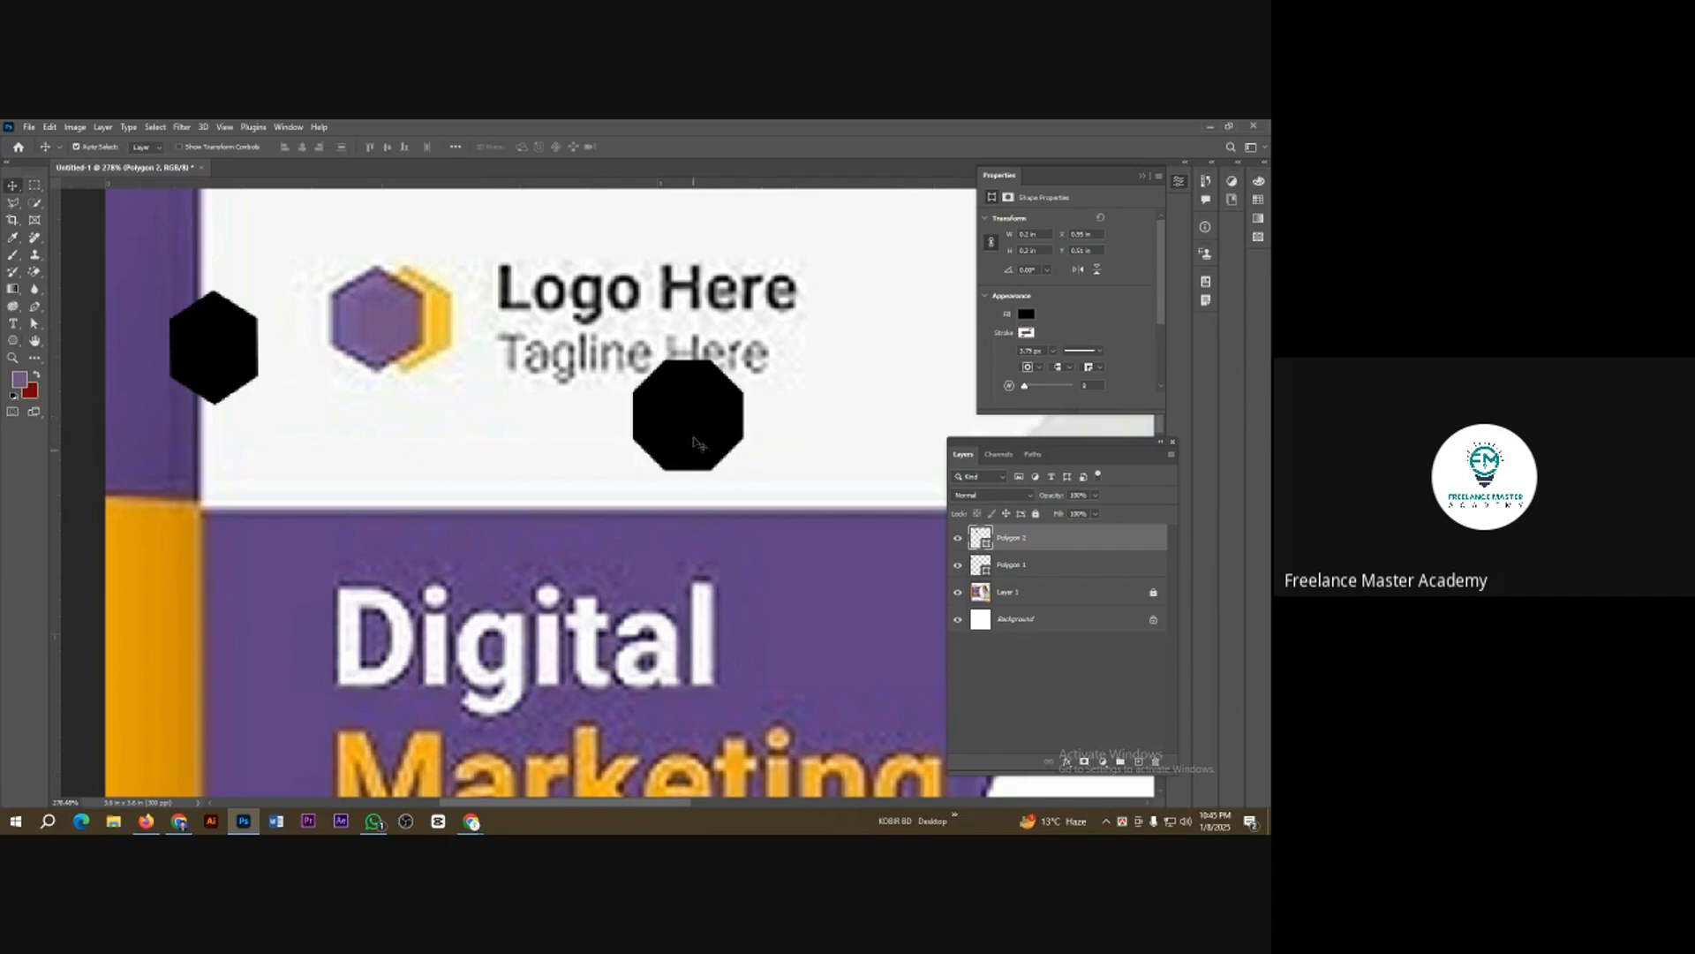
pyautogui.click(1024, 314)
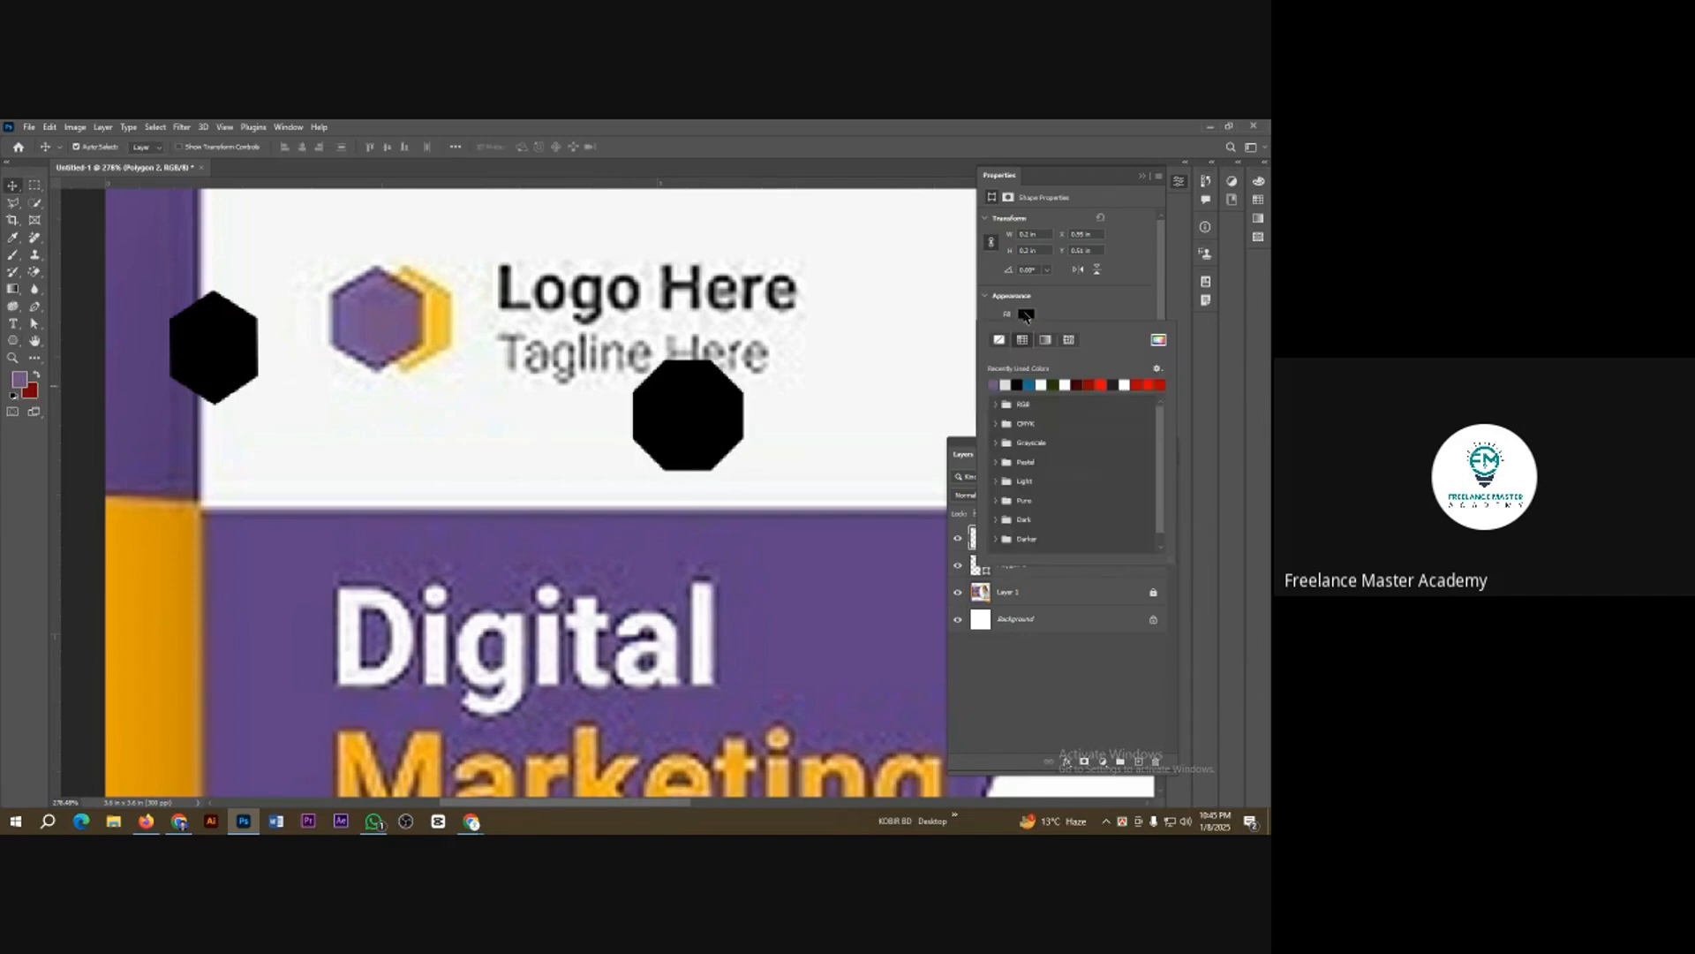
pyautogui.click(997, 384)
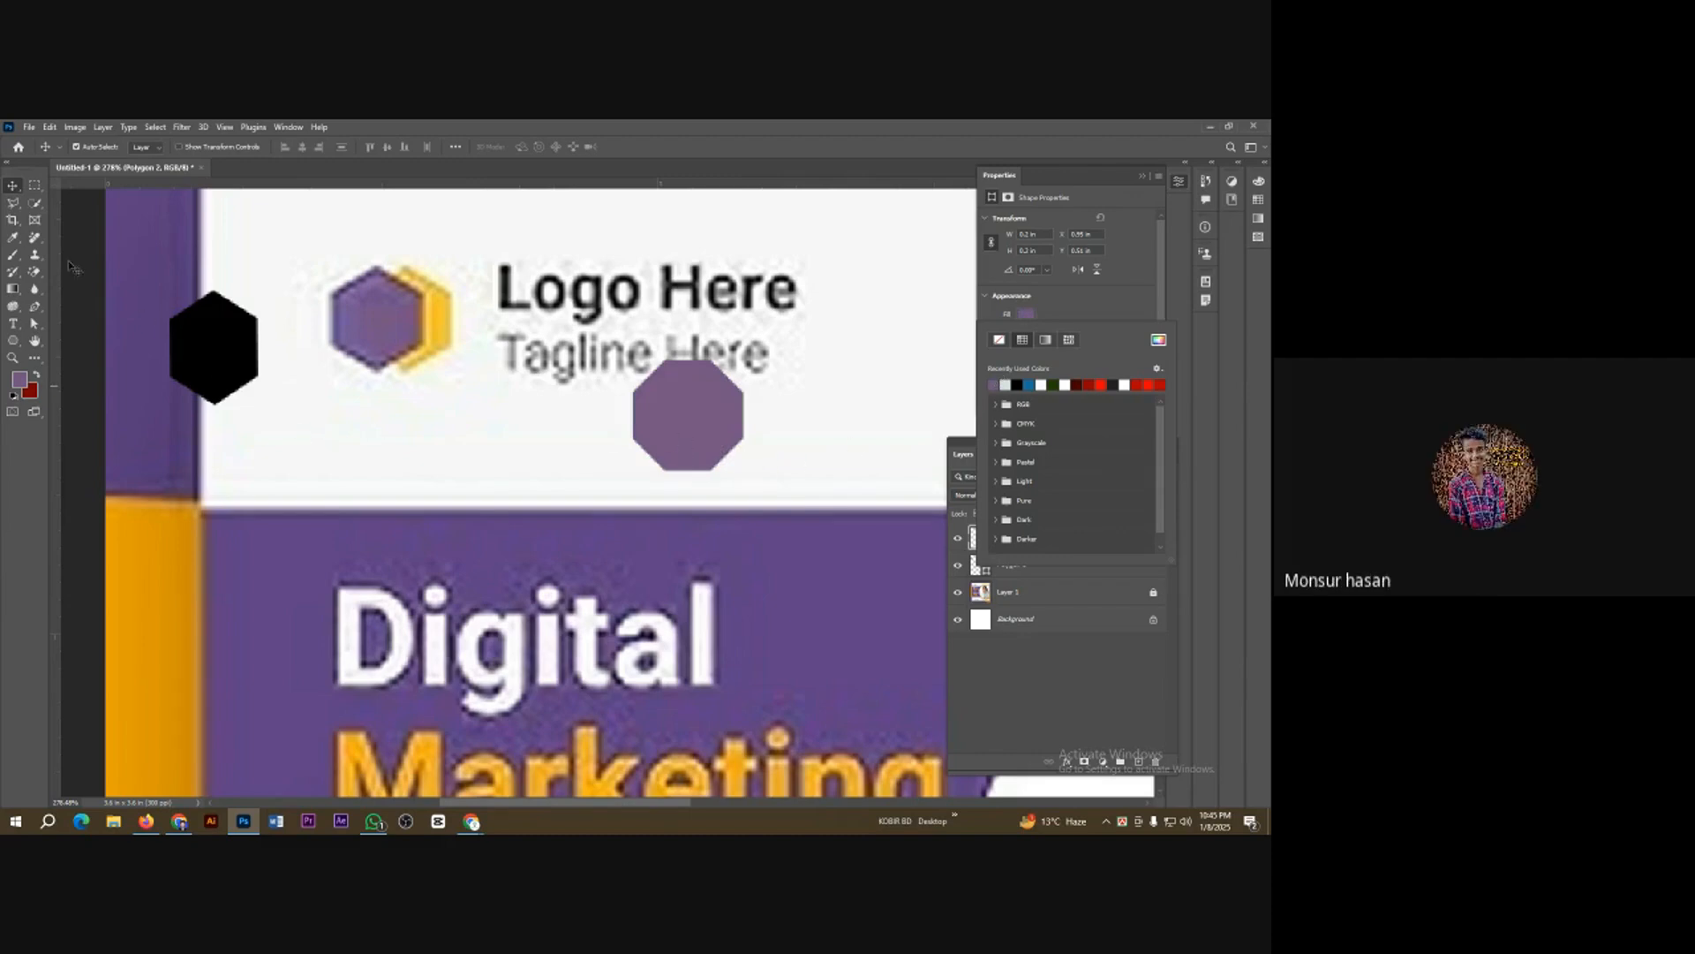
pyautogui.click(572, 411)
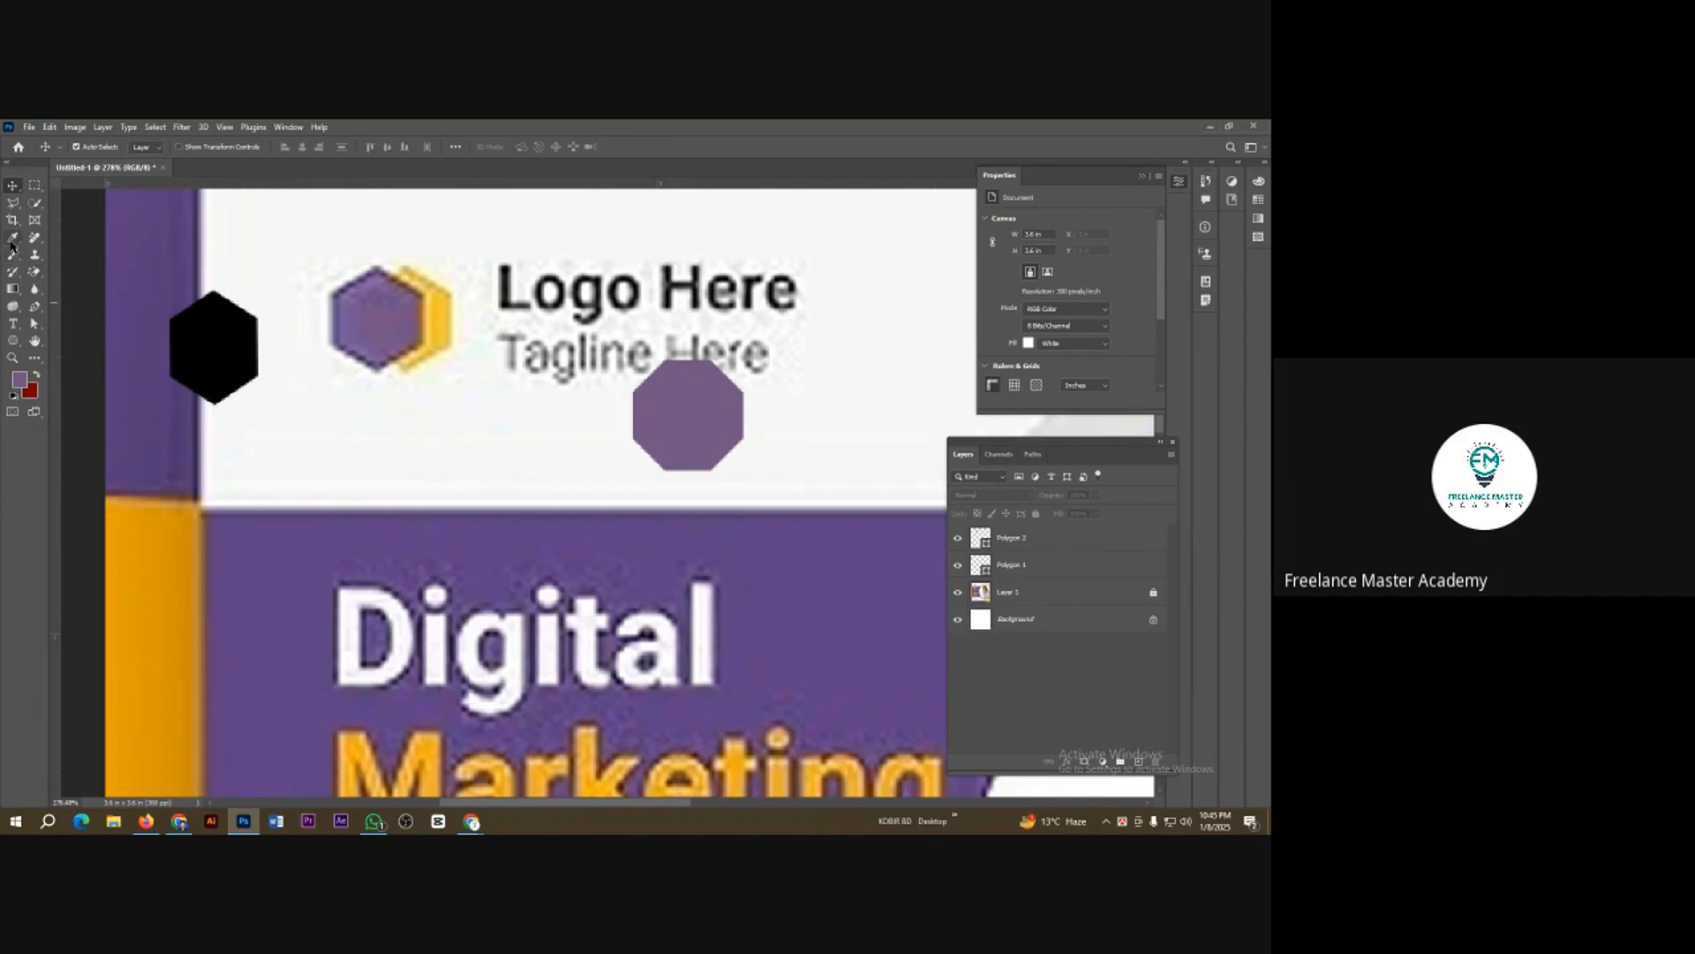
# Step: Sample the purple of the vertical strip beside the logo as the foreground color with the Eyedropper and return to the Move tool
pyautogui.click(13, 239)
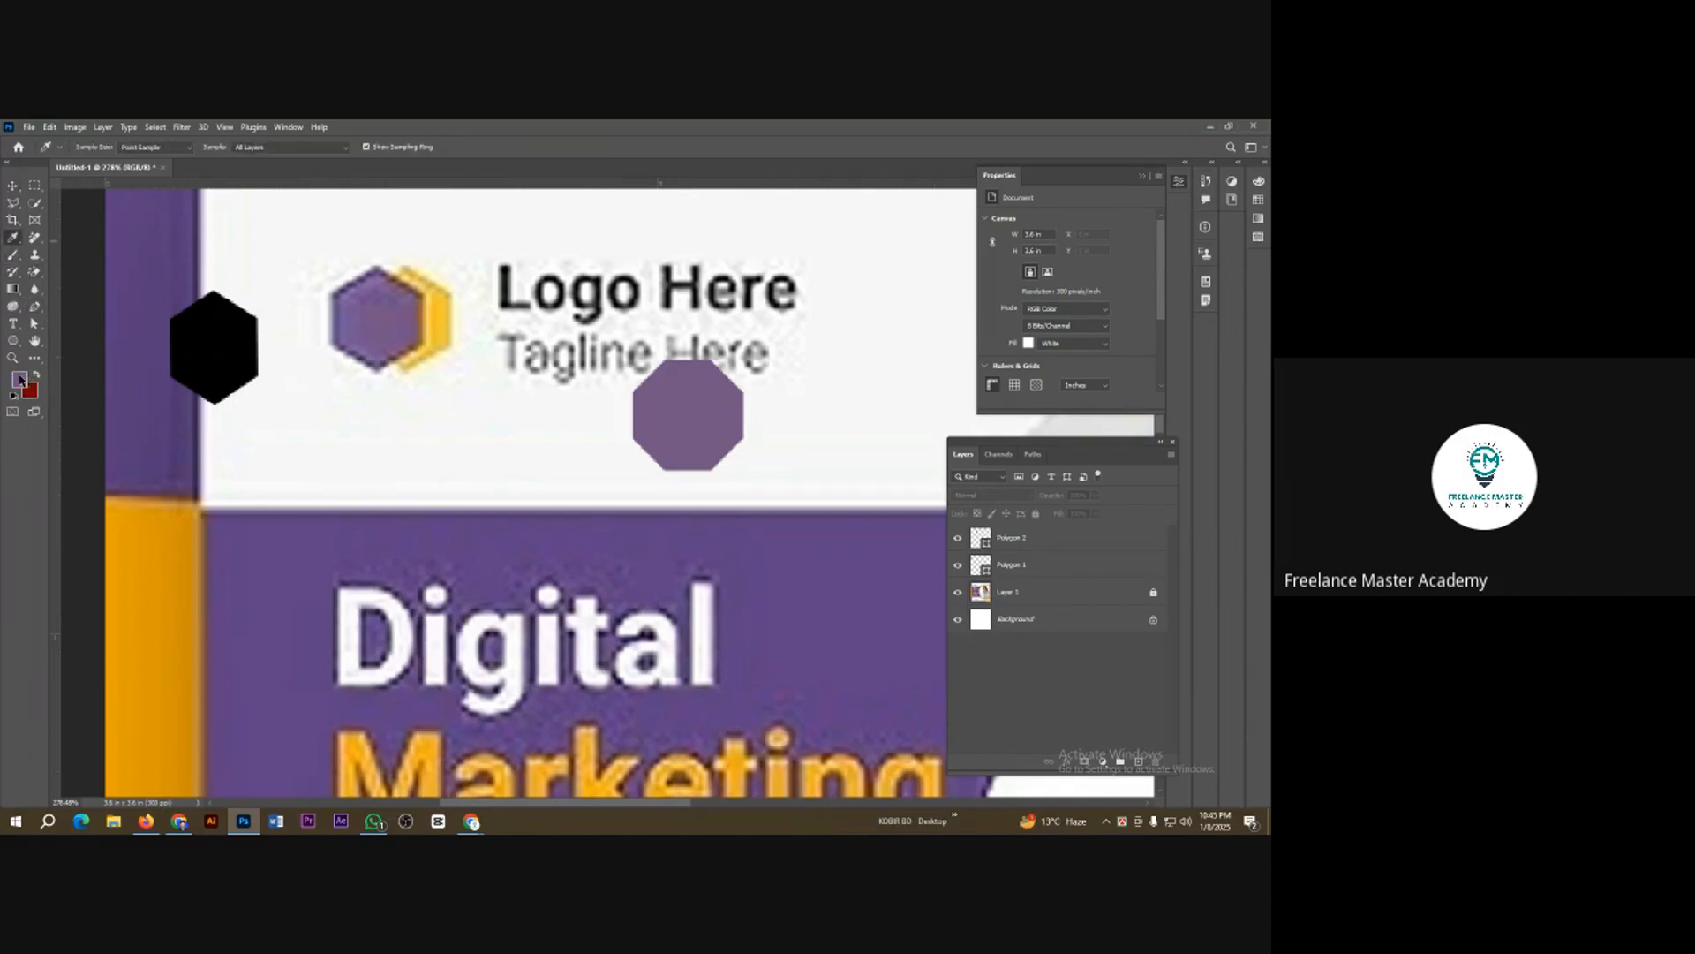
pyautogui.click(146, 356)
pyautogui.click(13, 185)
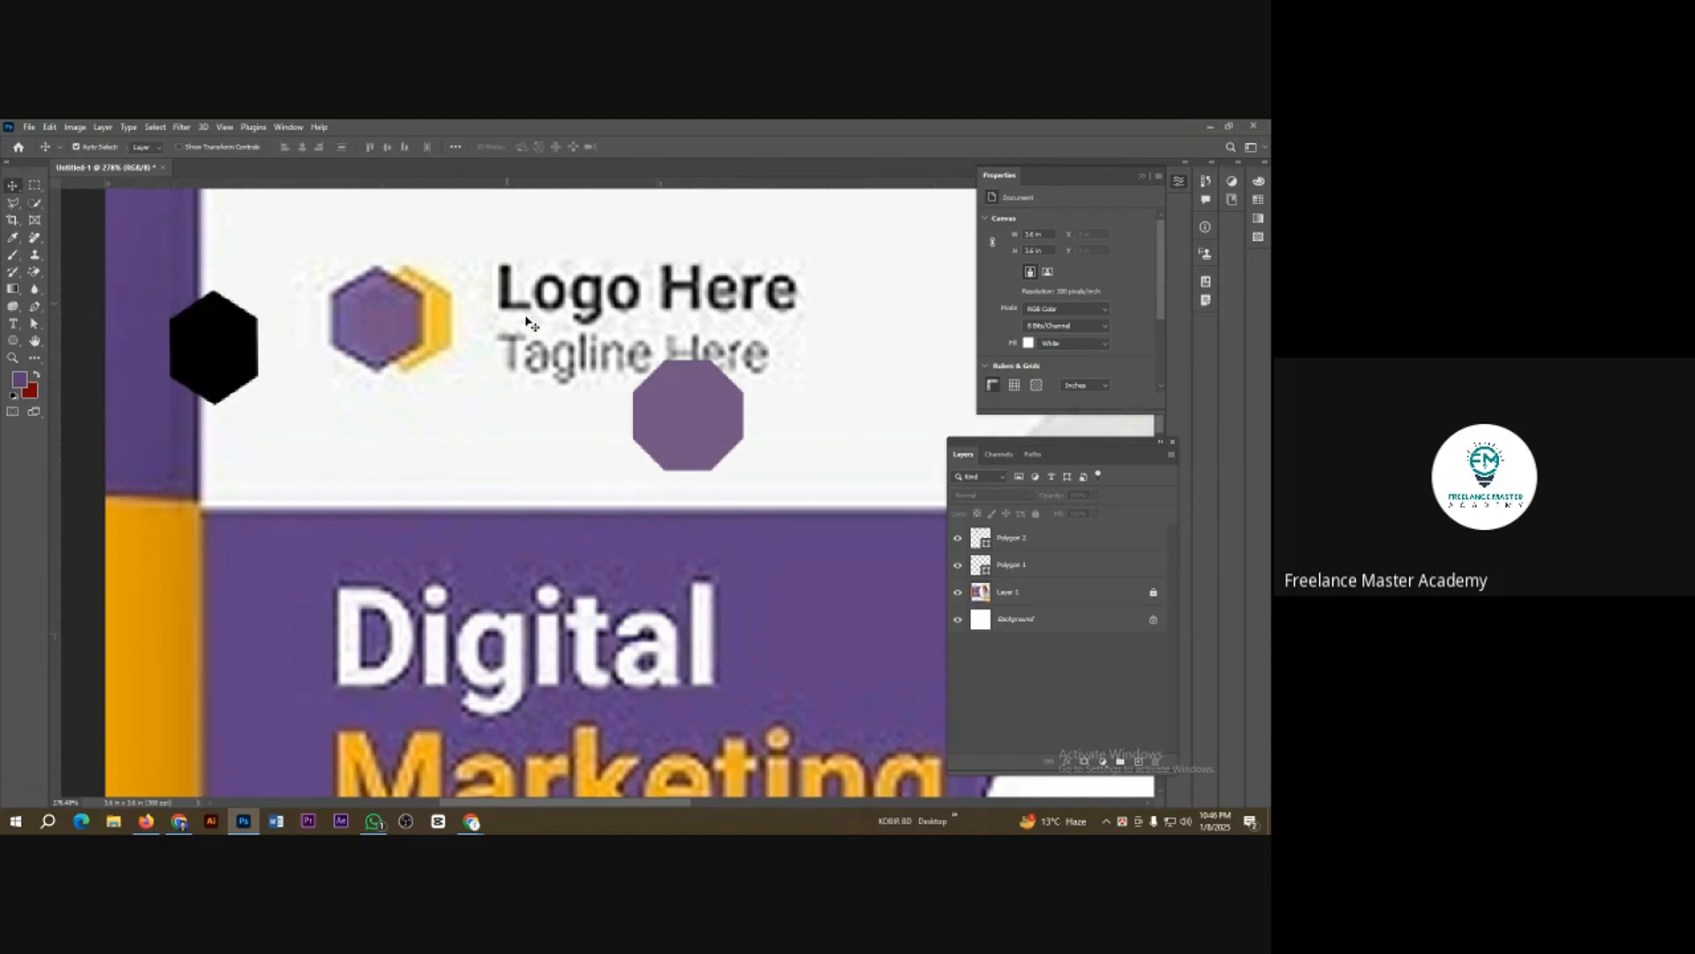
# Step: Change the octagon's fill to the purple strip's color, darken it to a deeper, more saturated purple, and apply it
pyautogui.click(696, 443)
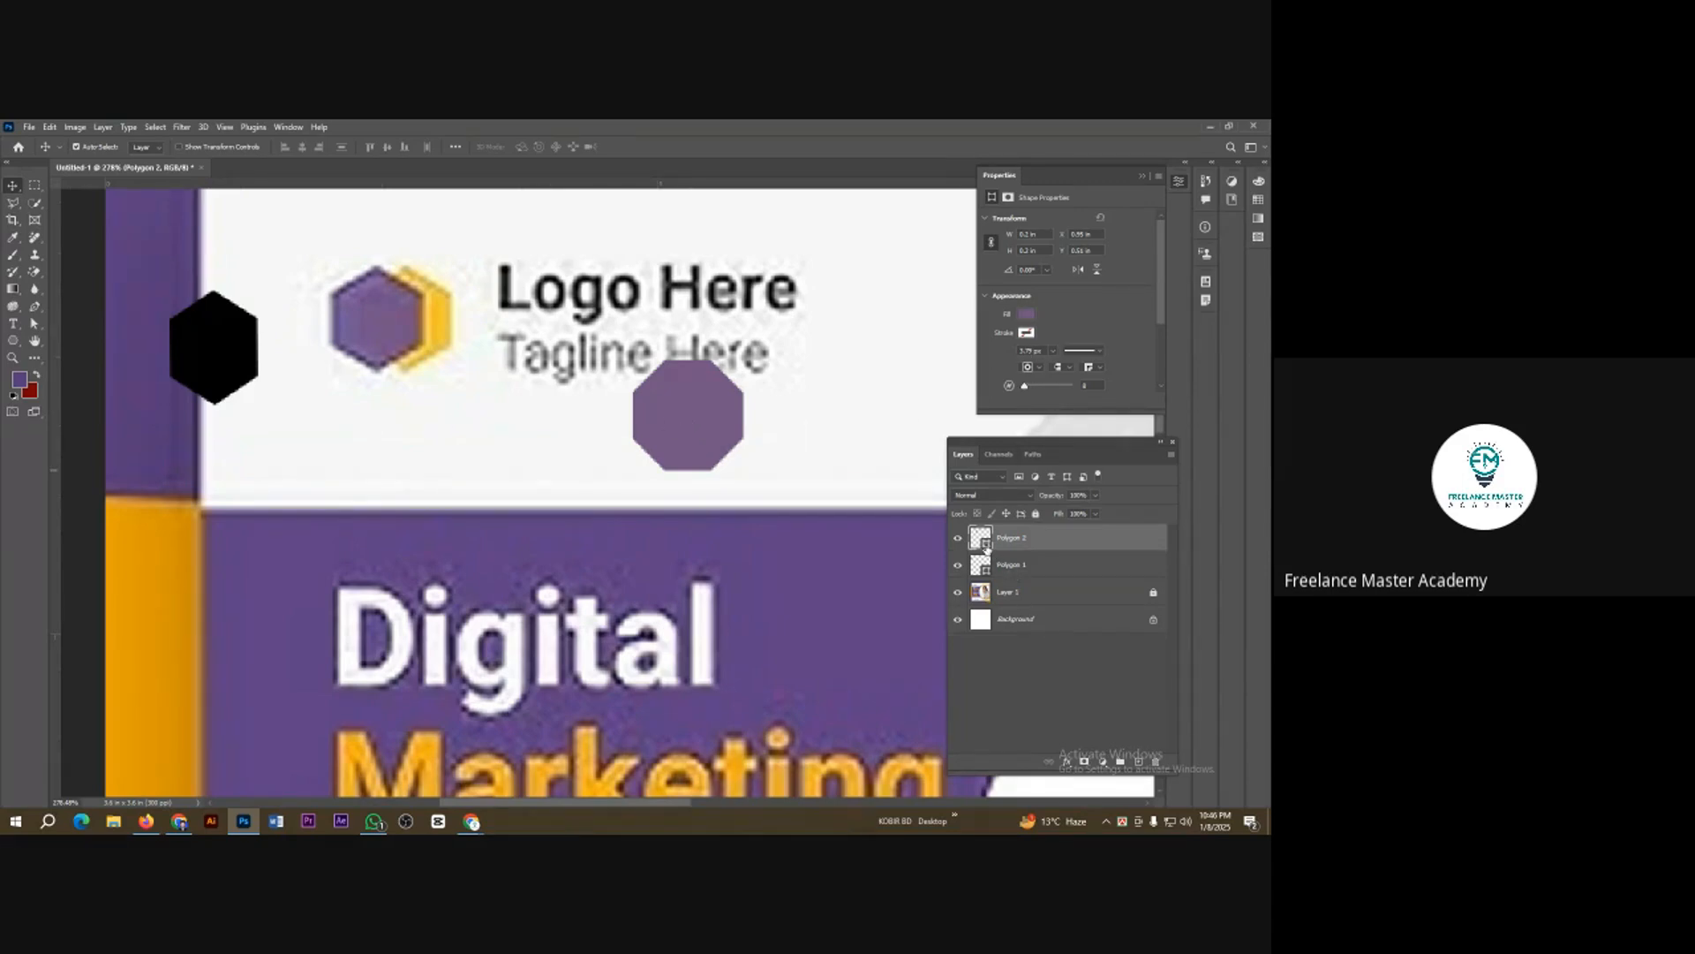
pyautogui.doubleClick(987, 546)
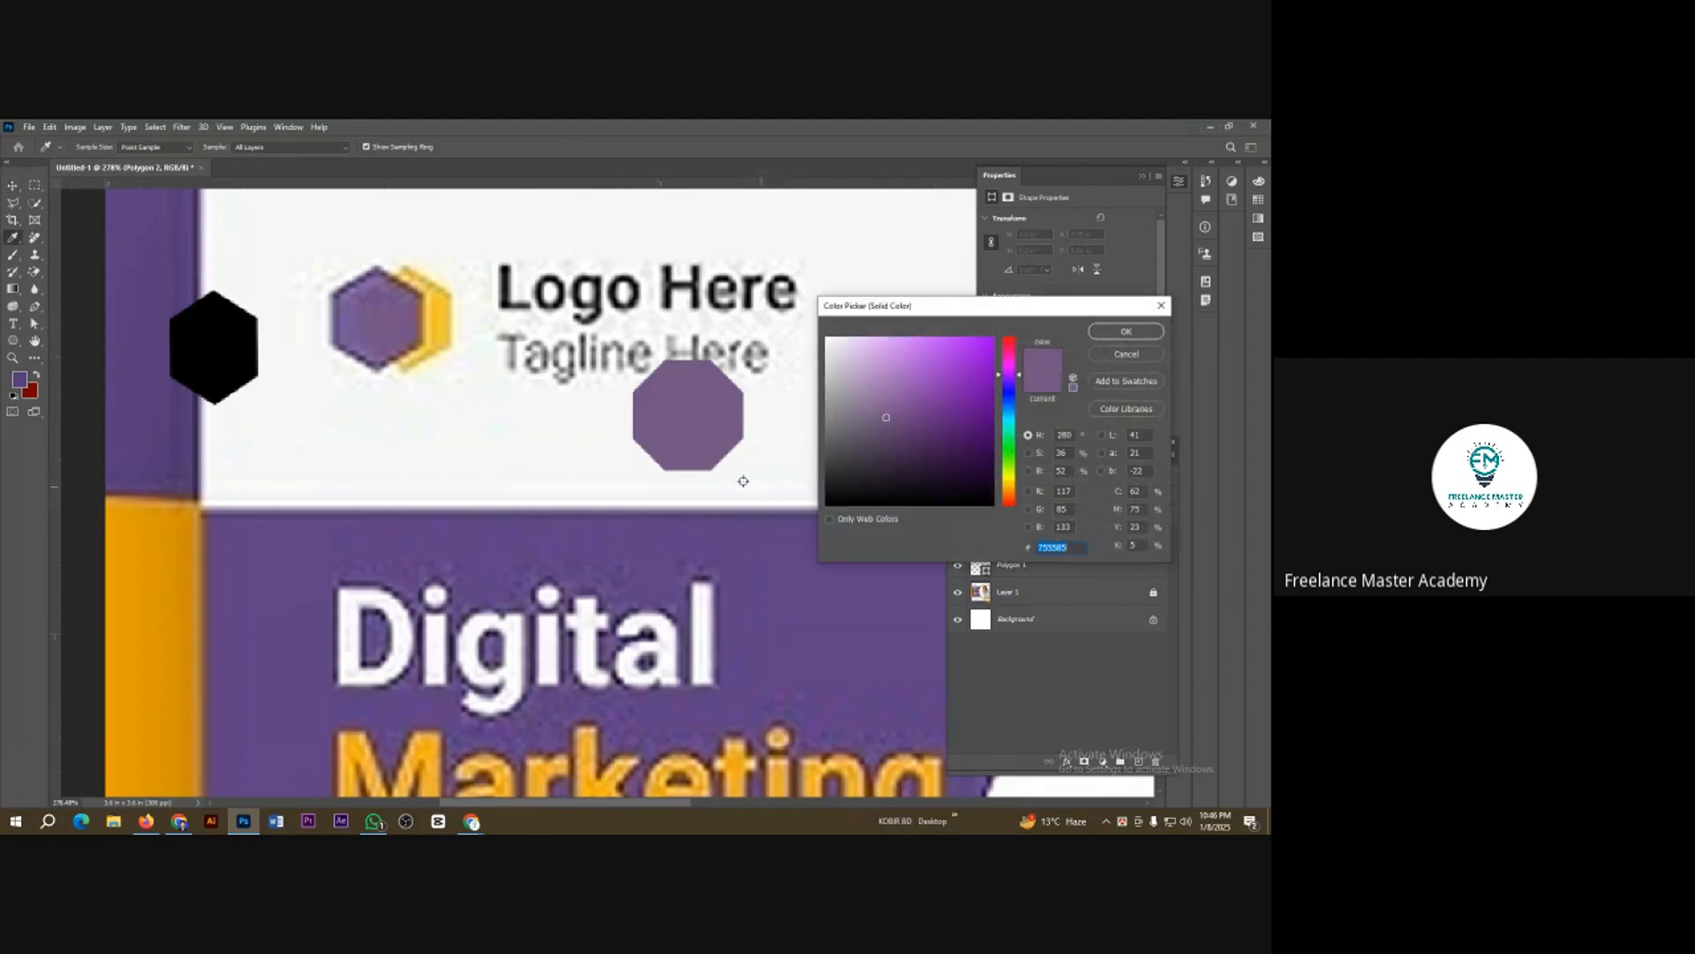
pyautogui.click(147, 315)
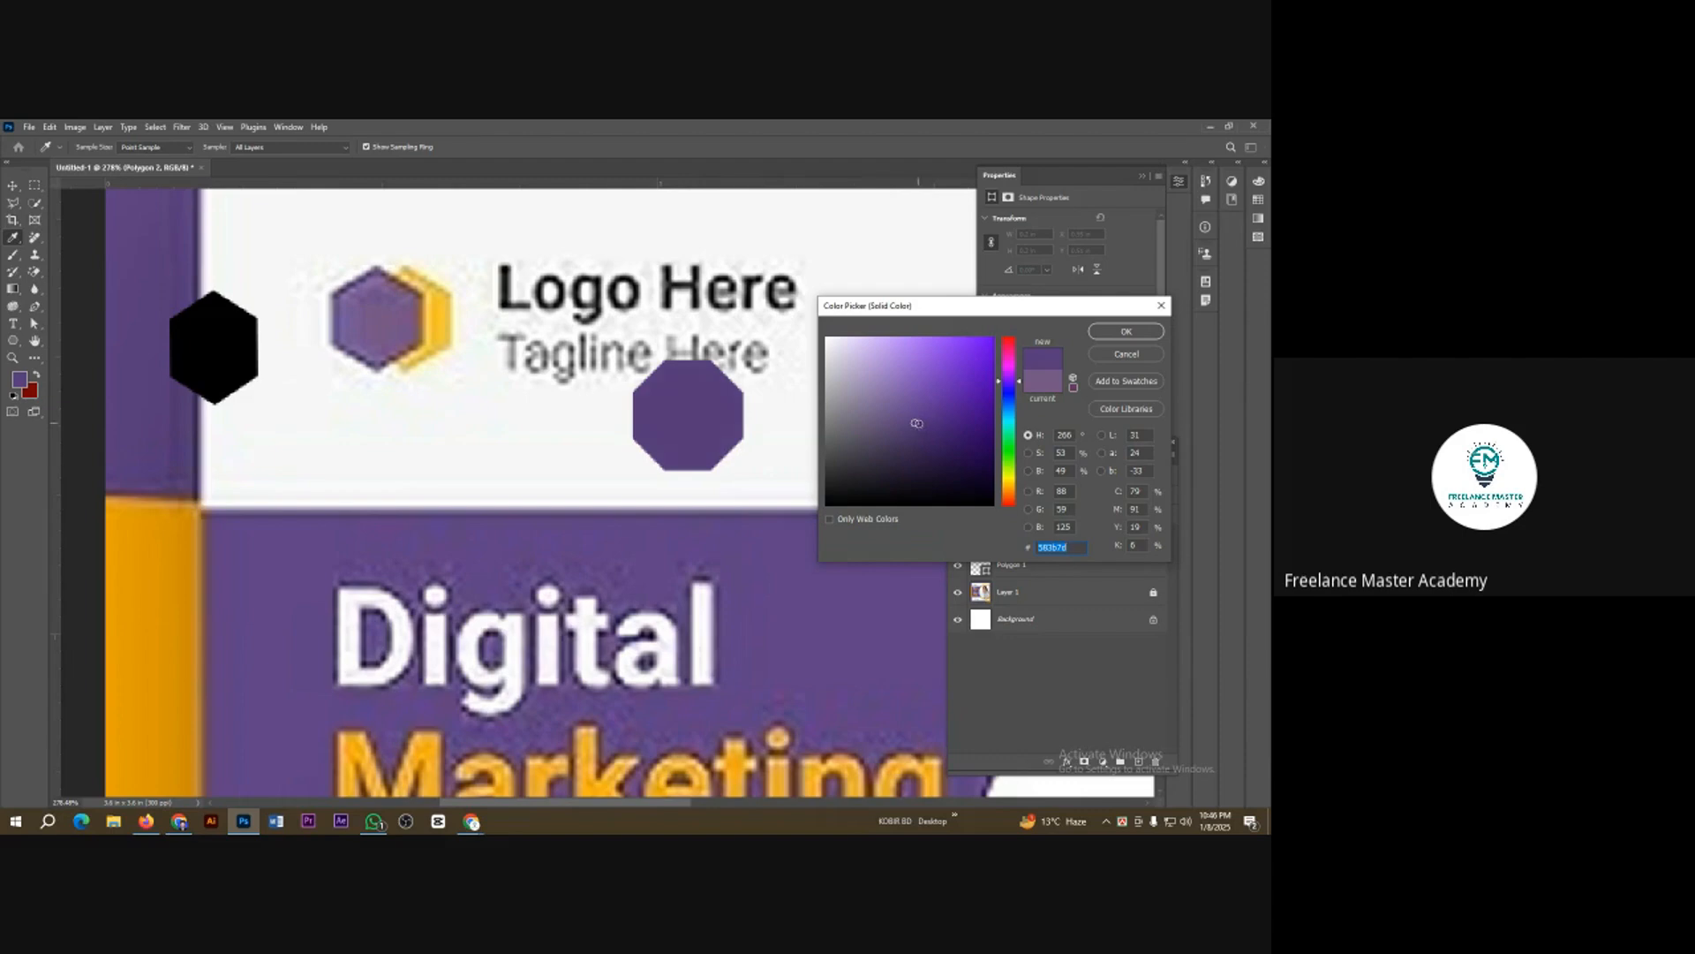
pyautogui.moveTo(916, 423); pyautogui.dragTo(953, 436)
pyautogui.click(1126, 332)
pyautogui.press('v')
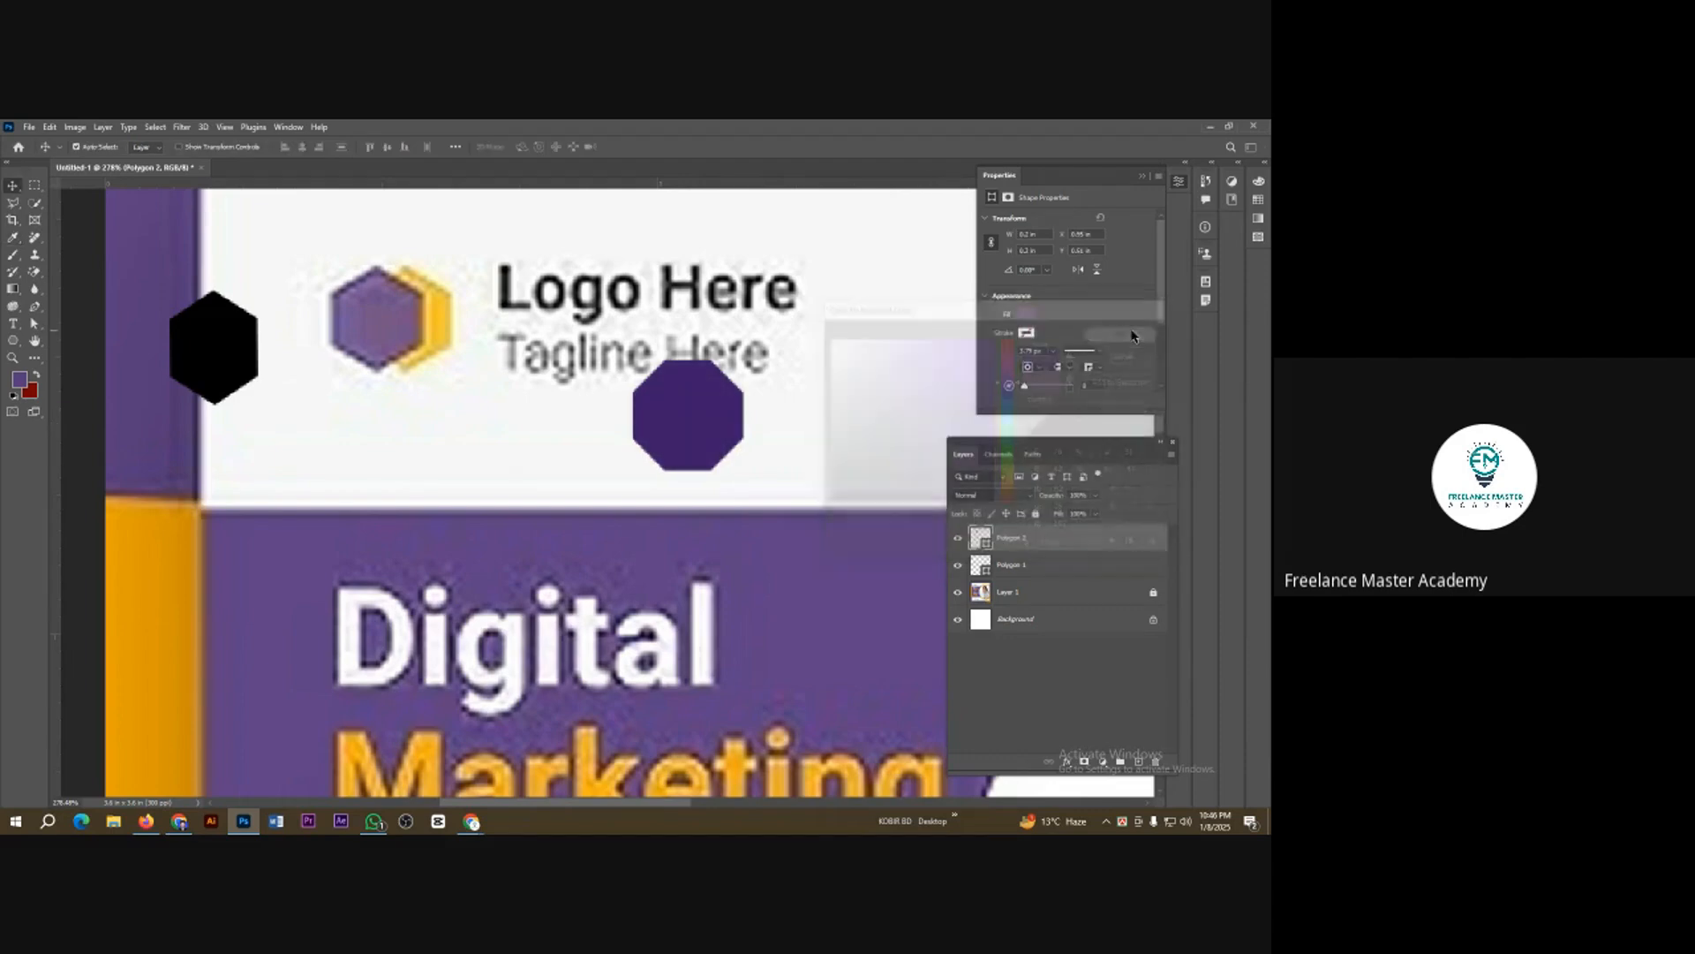
# Step: Shift the octagon slightly left and move the black hexagon off the purple strip to just below the logo mark
pyautogui.moveTo(687, 422); pyautogui.dragTo(641, 398)
pyautogui.click(231, 350)
pyautogui.moveTo(232, 350); pyautogui.dragTo(326, 404)
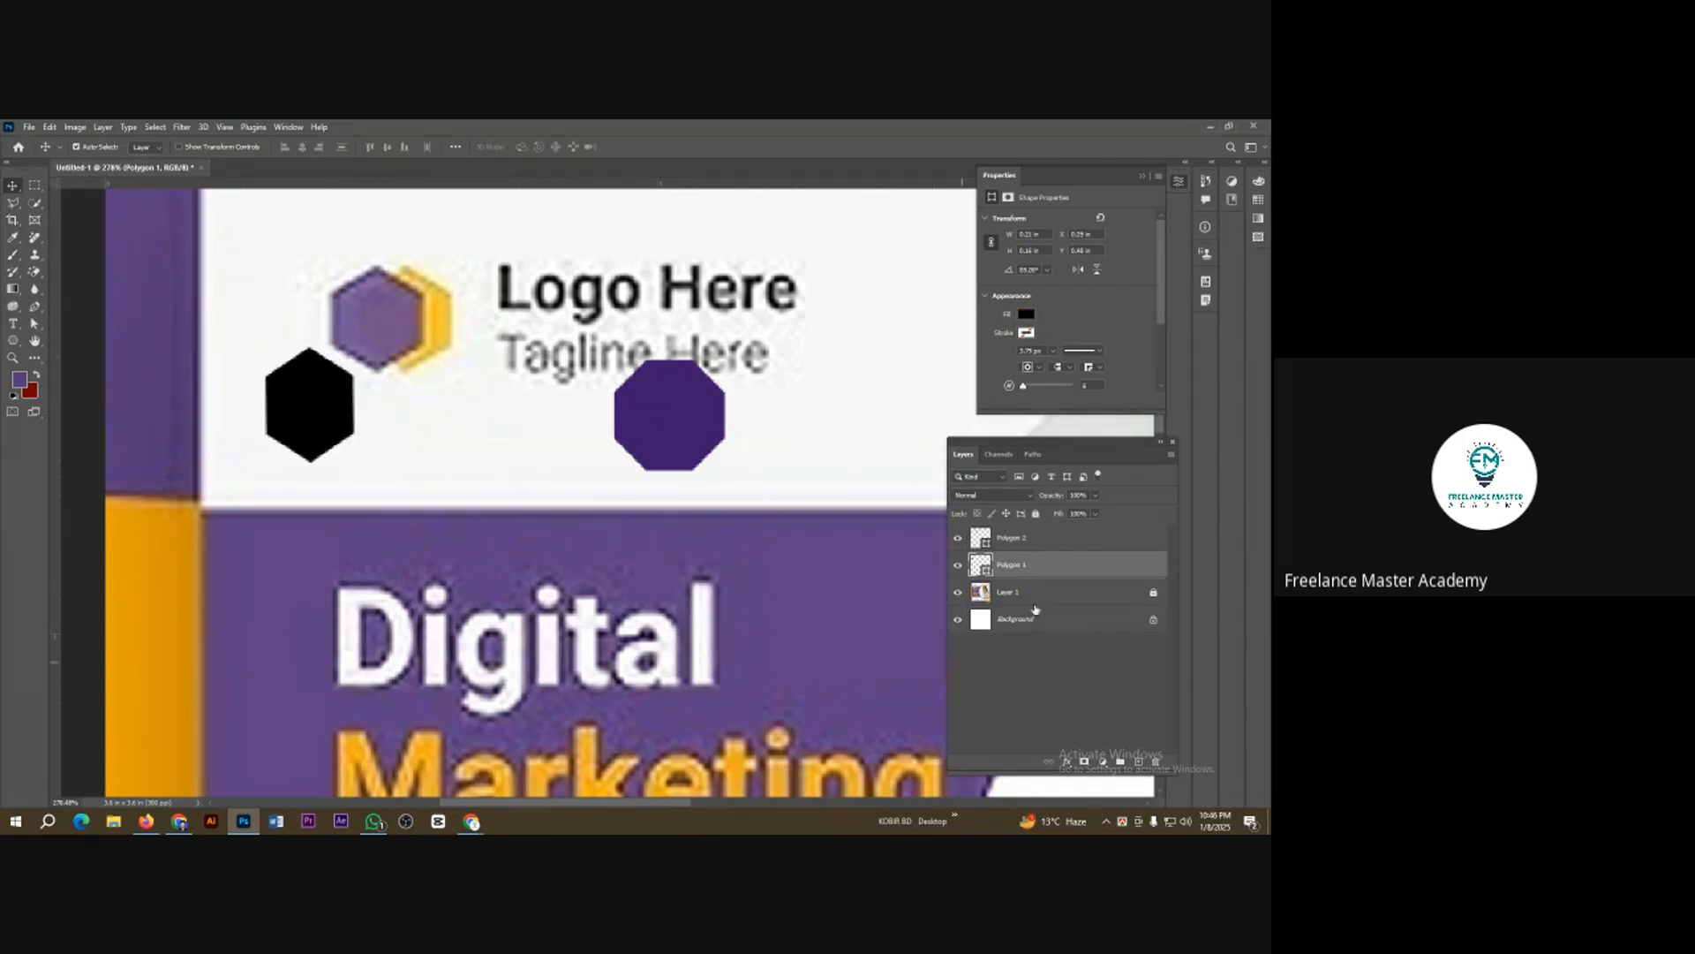
# Step: Fill the black hexagon with the octagon's dark purple and place it over the purple hexagon of the logo
pyautogui.doubleClick(988, 572)
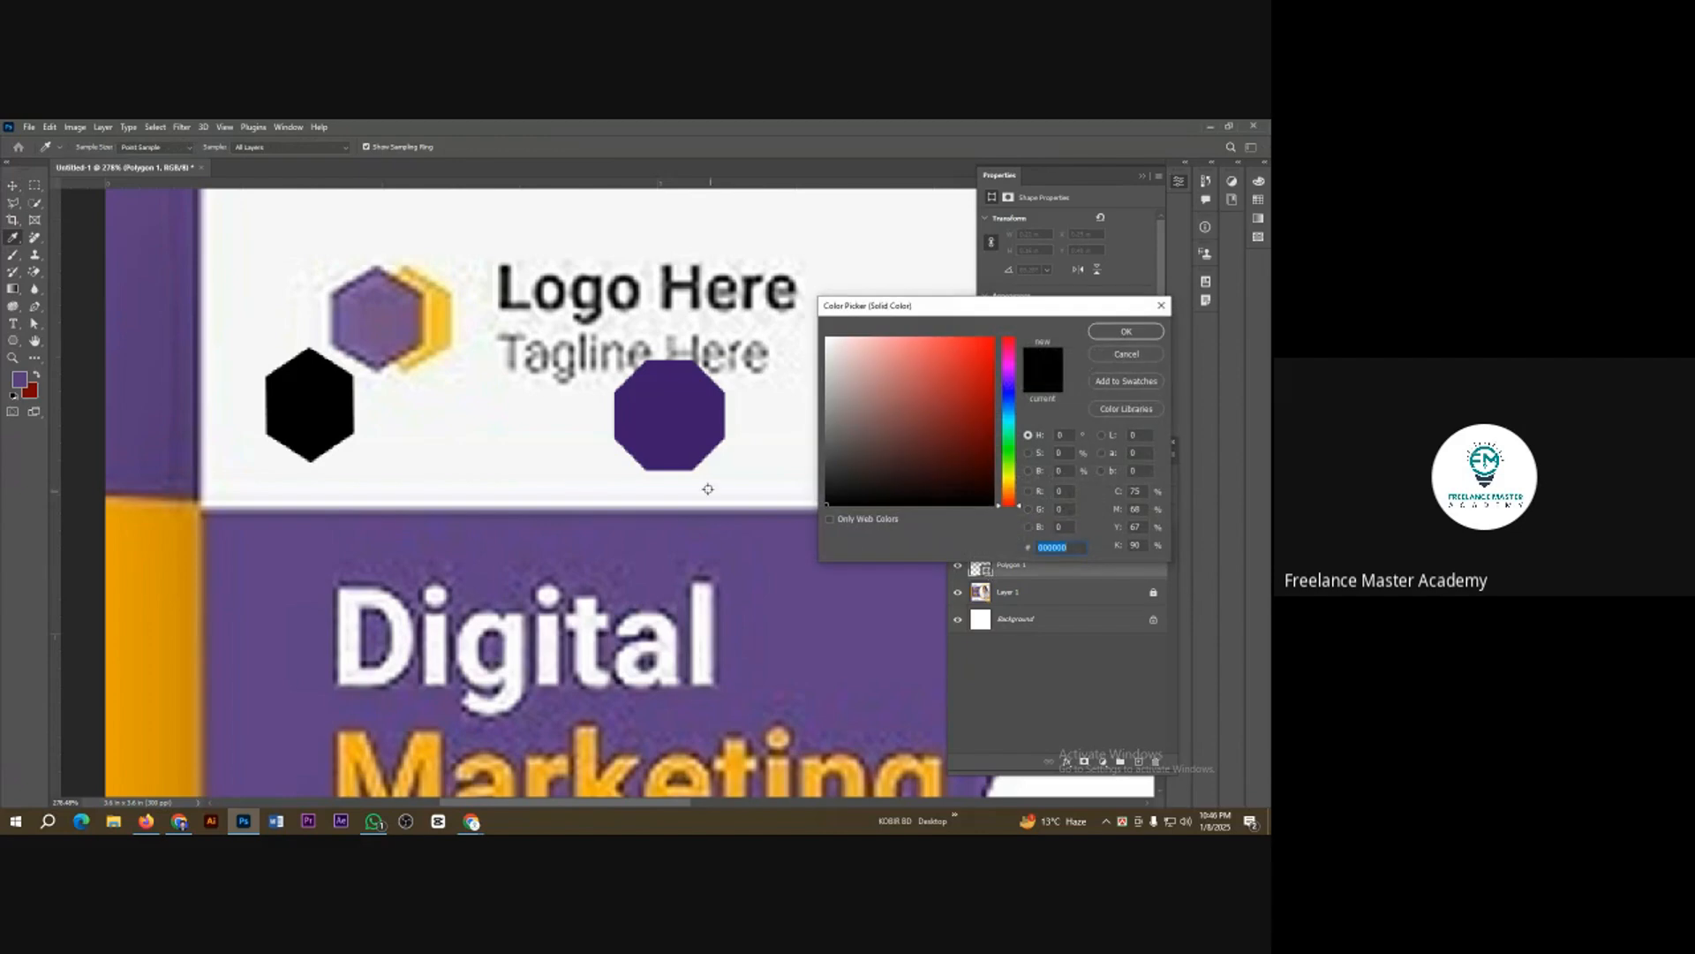
pyautogui.click(678, 408)
pyautogui.click(1121, 332)
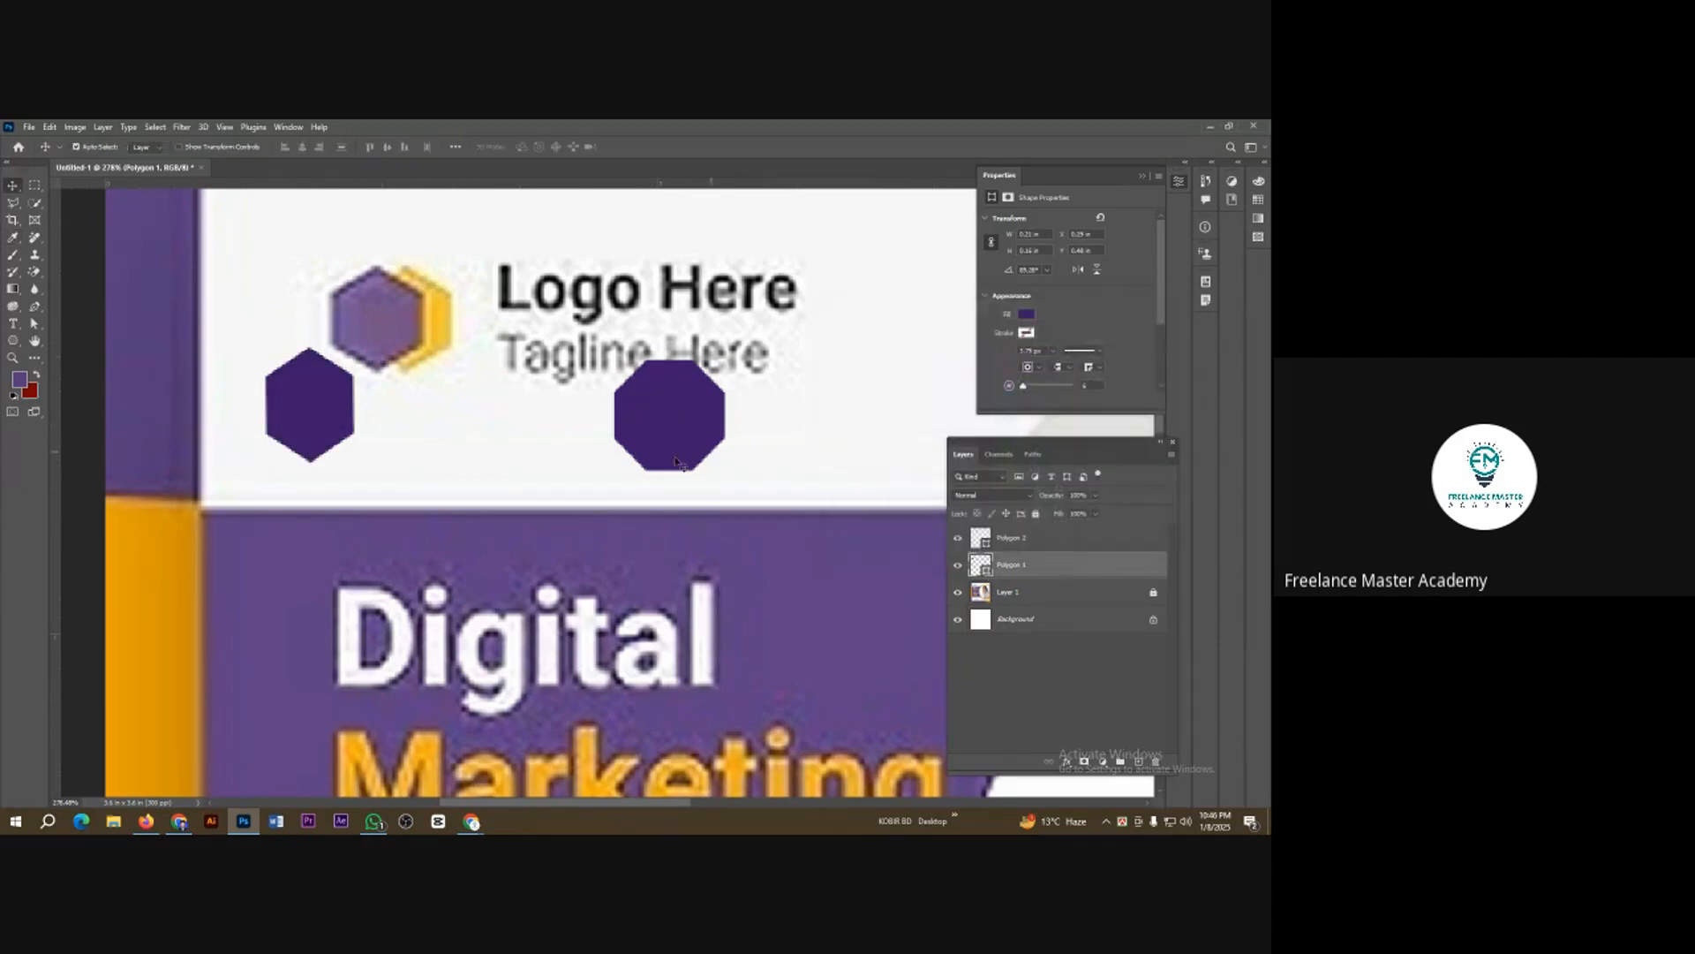
pyautogui.moveTo(331, 395); pyautogui.dragTo(396, 323)
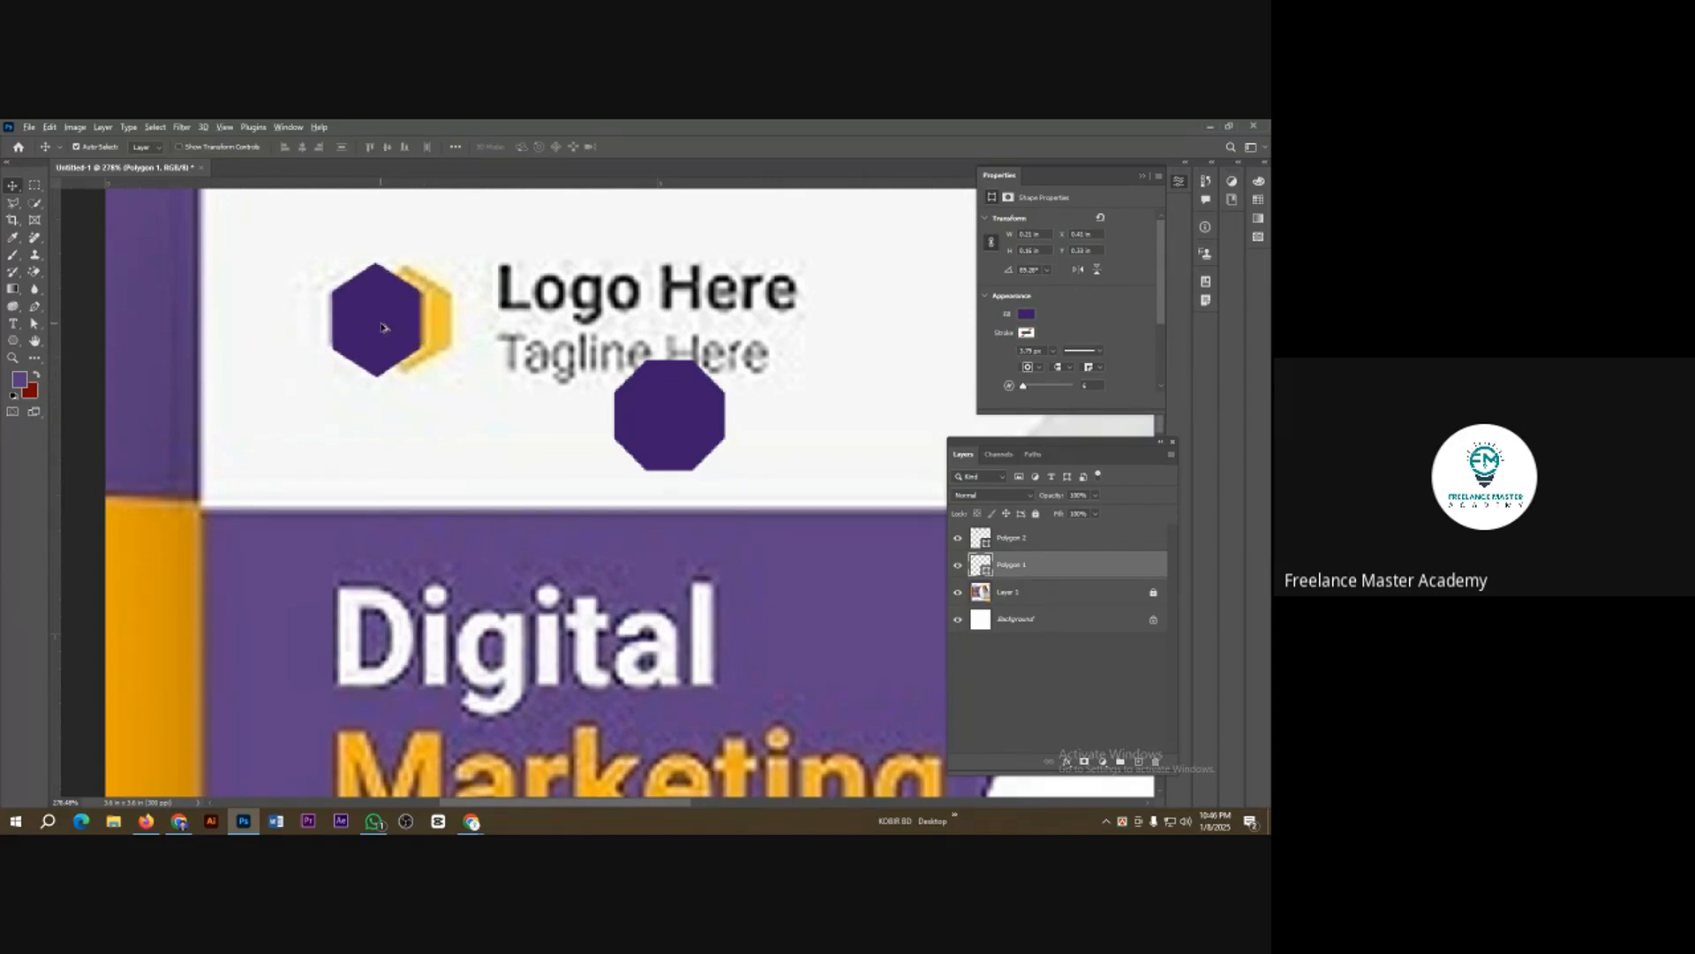
# Step: Duplicate the purple hexagon just below the logo and fill the copy with the yellow sampled from the logo mark
pyautogui.moveTo(386, 330); pyautogui.dragTo(457, 430)
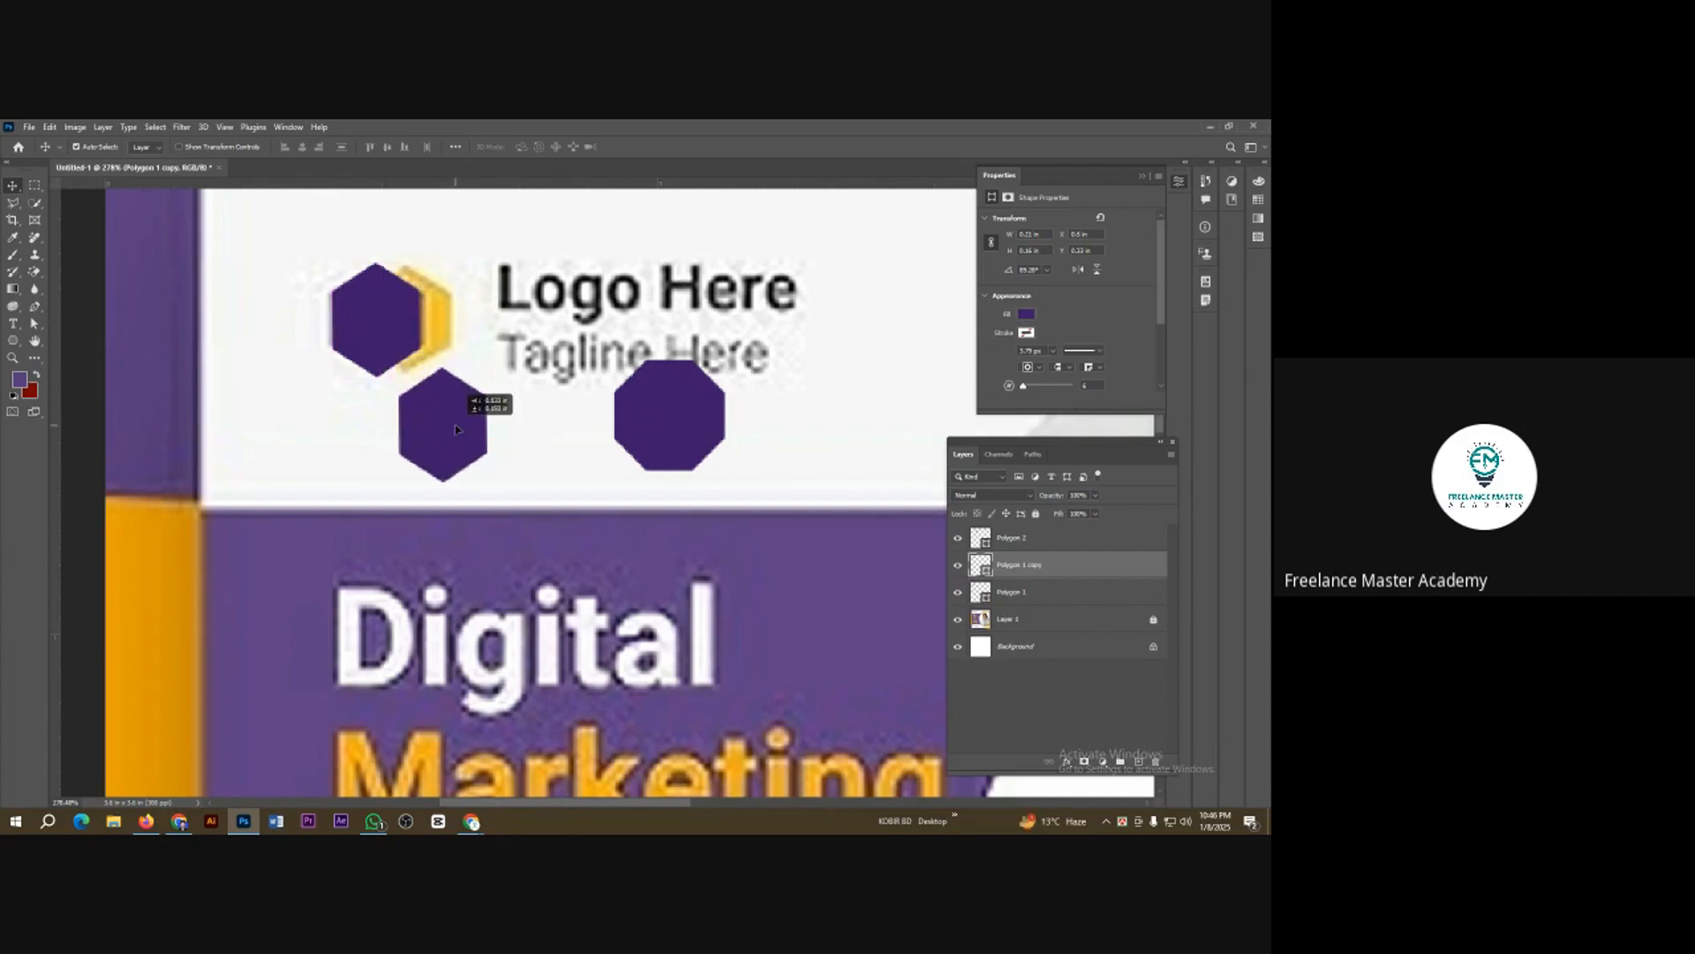
pyautogui.doubleClick(991, 572)
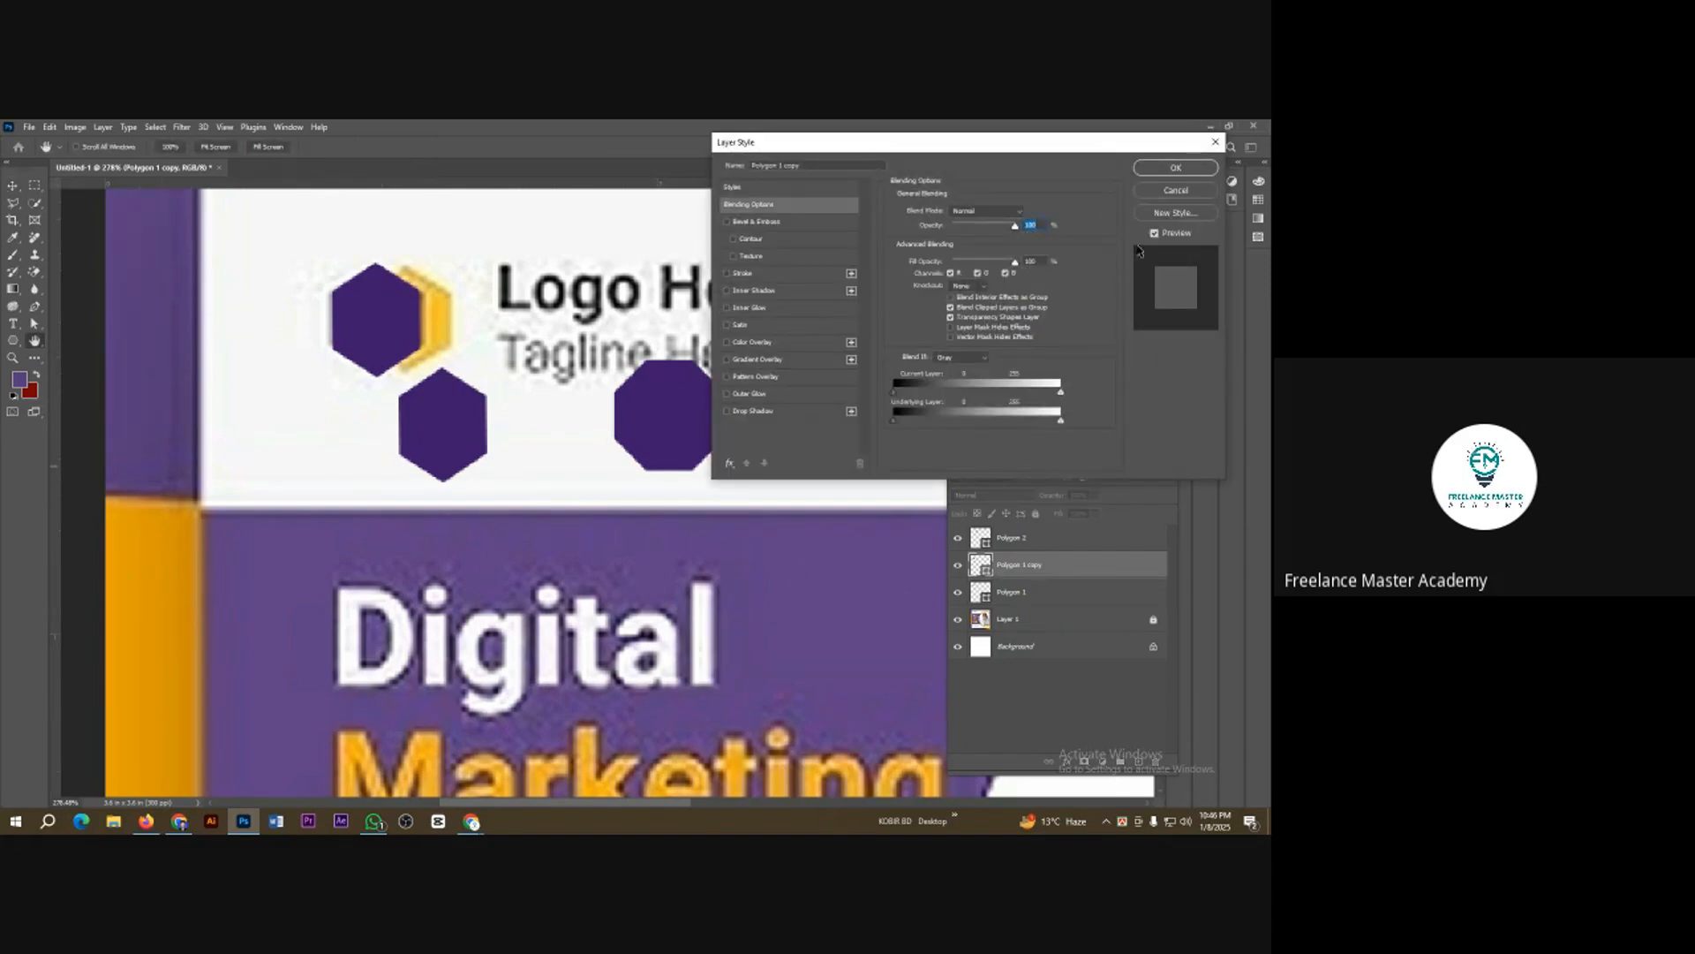
pyautogui.click(1179, 191)
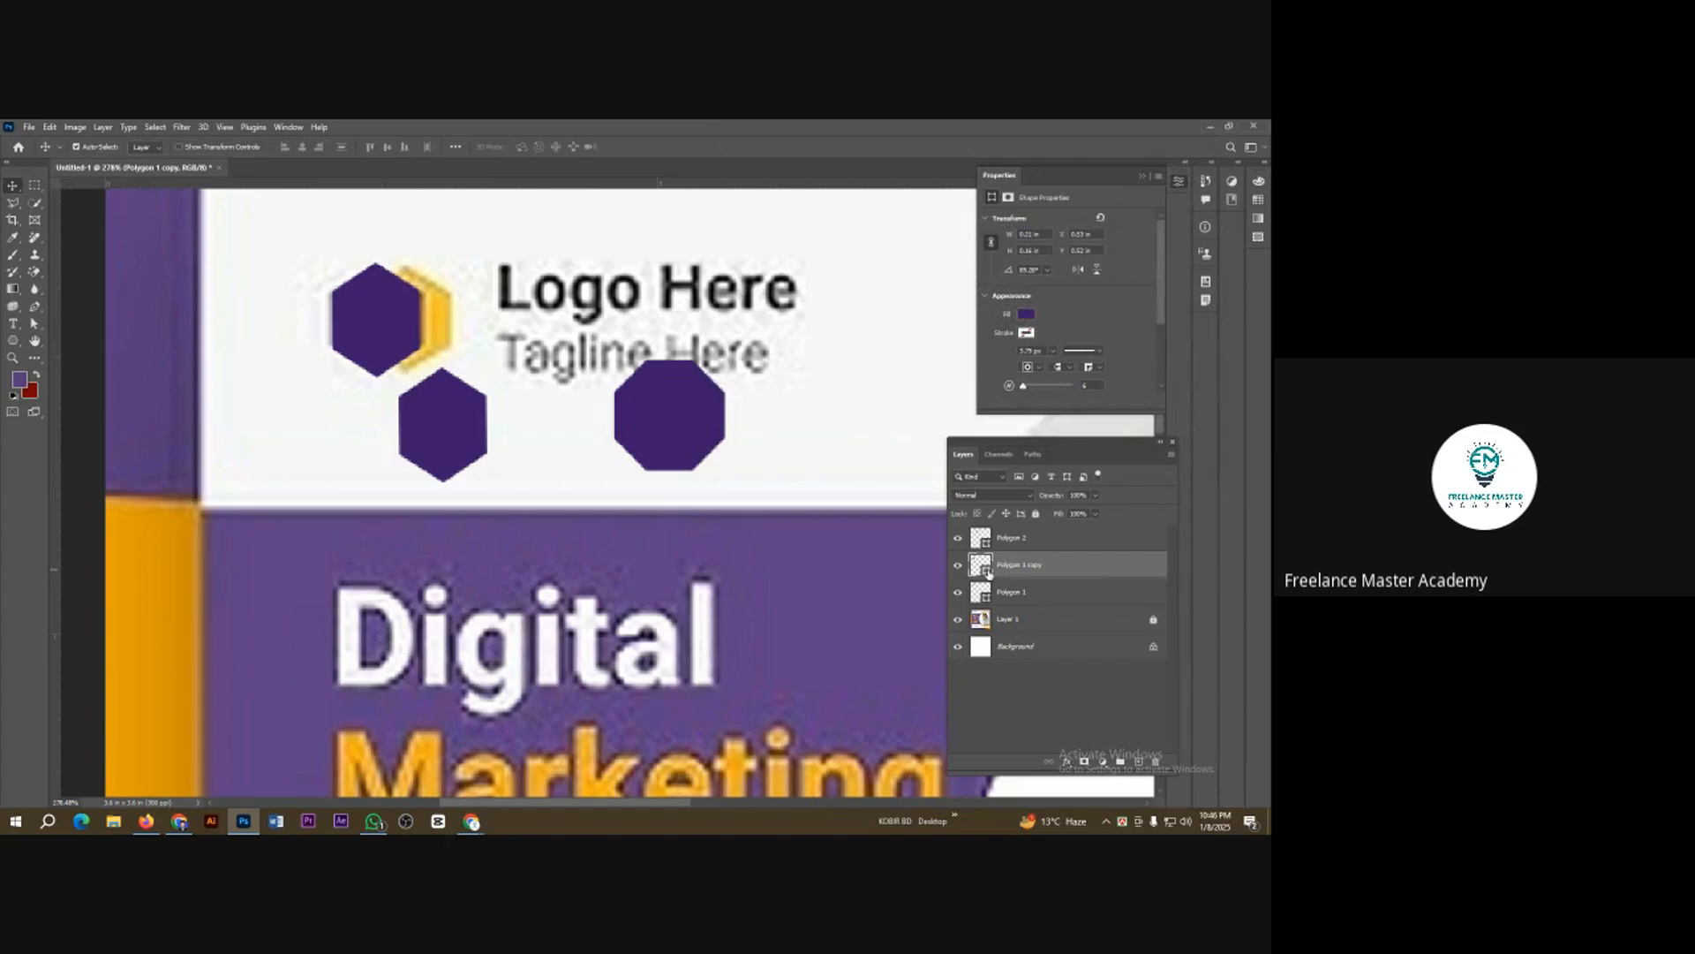
pyautogui.doubleClick(988, 572)
pyautogui.click(176, 562)
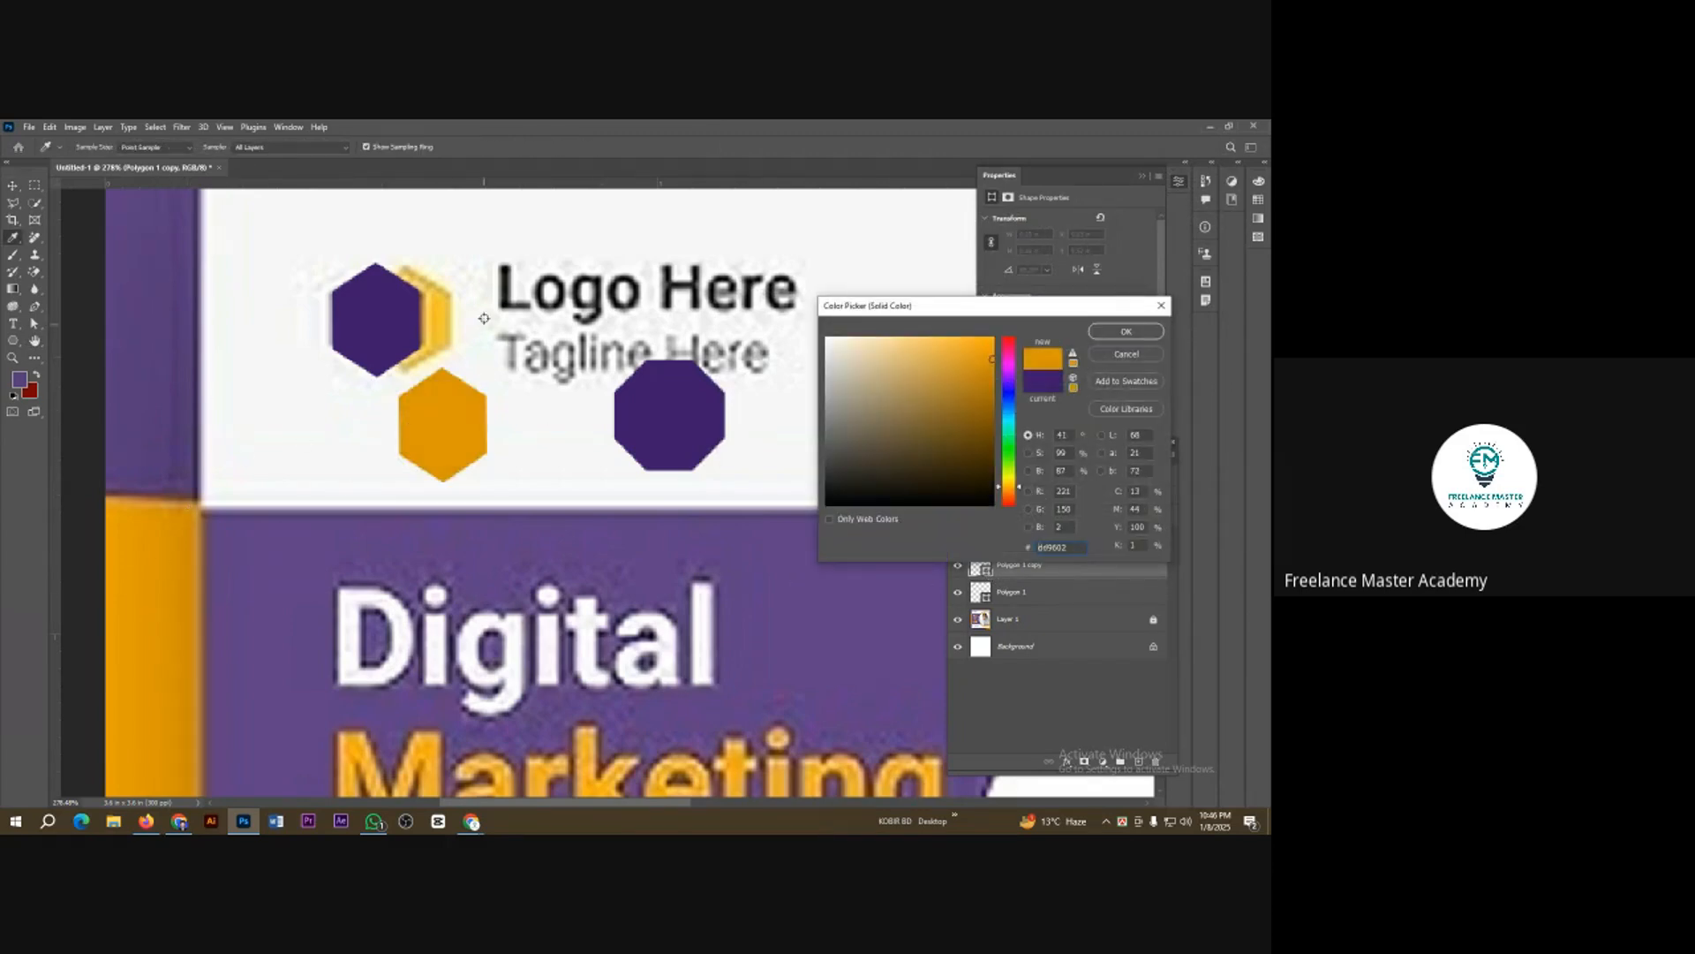
pyautogui.click(445, 315)
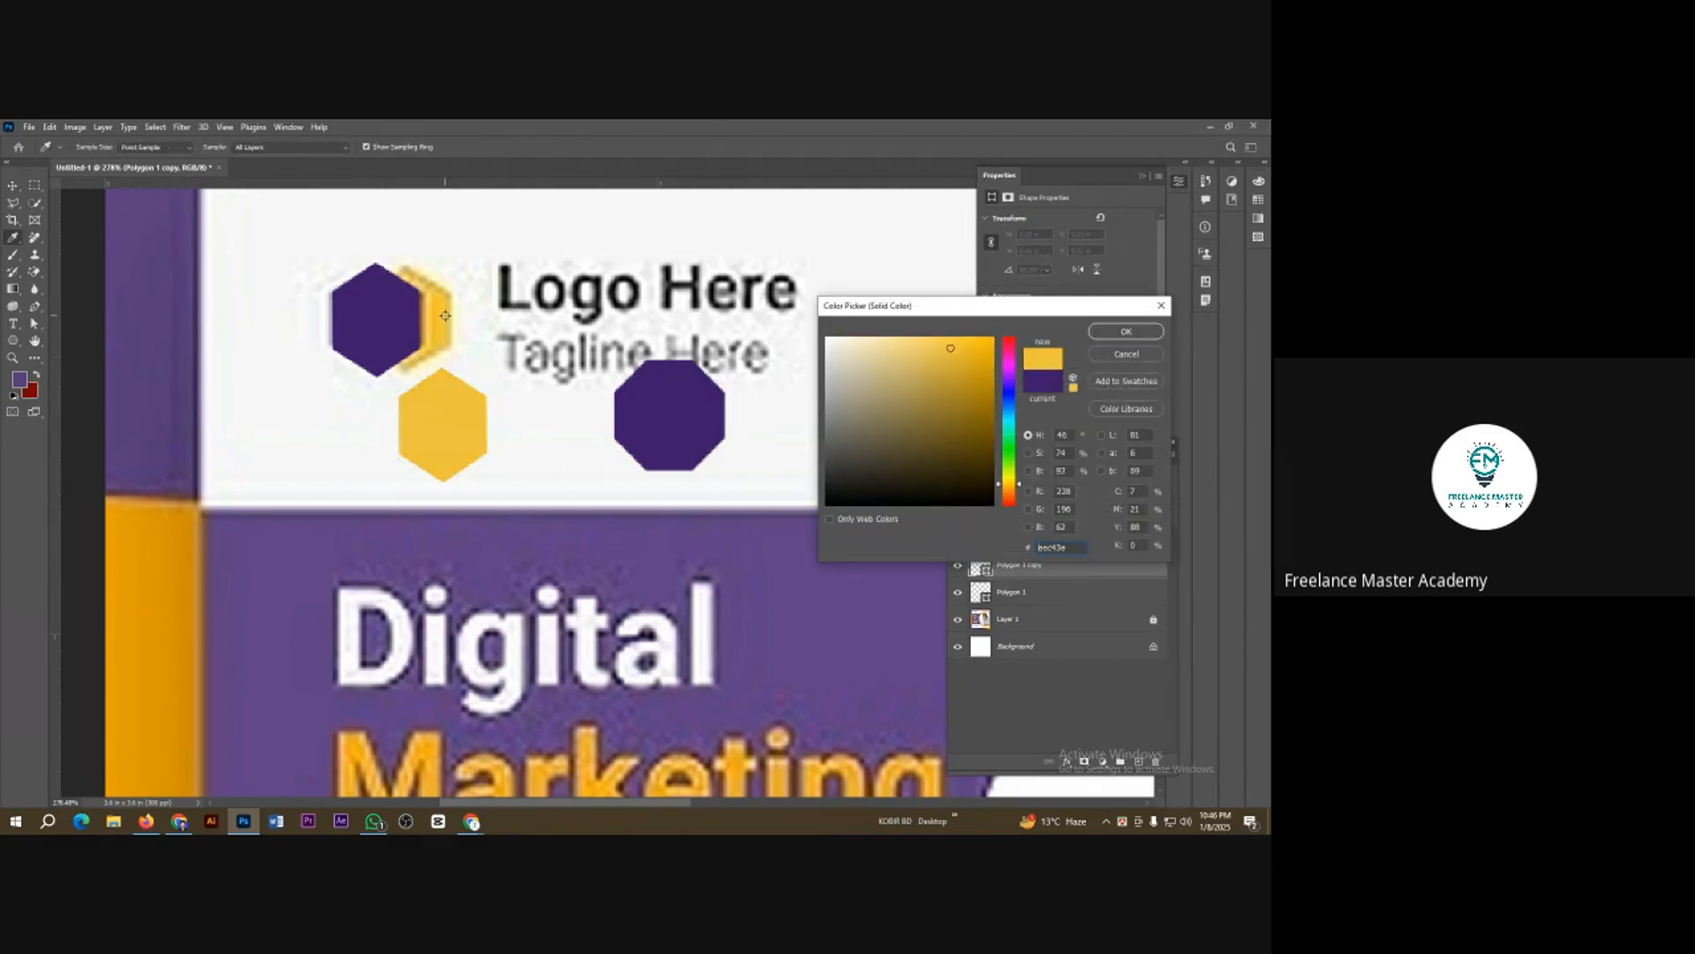
pyautogui.click(1129, 333)
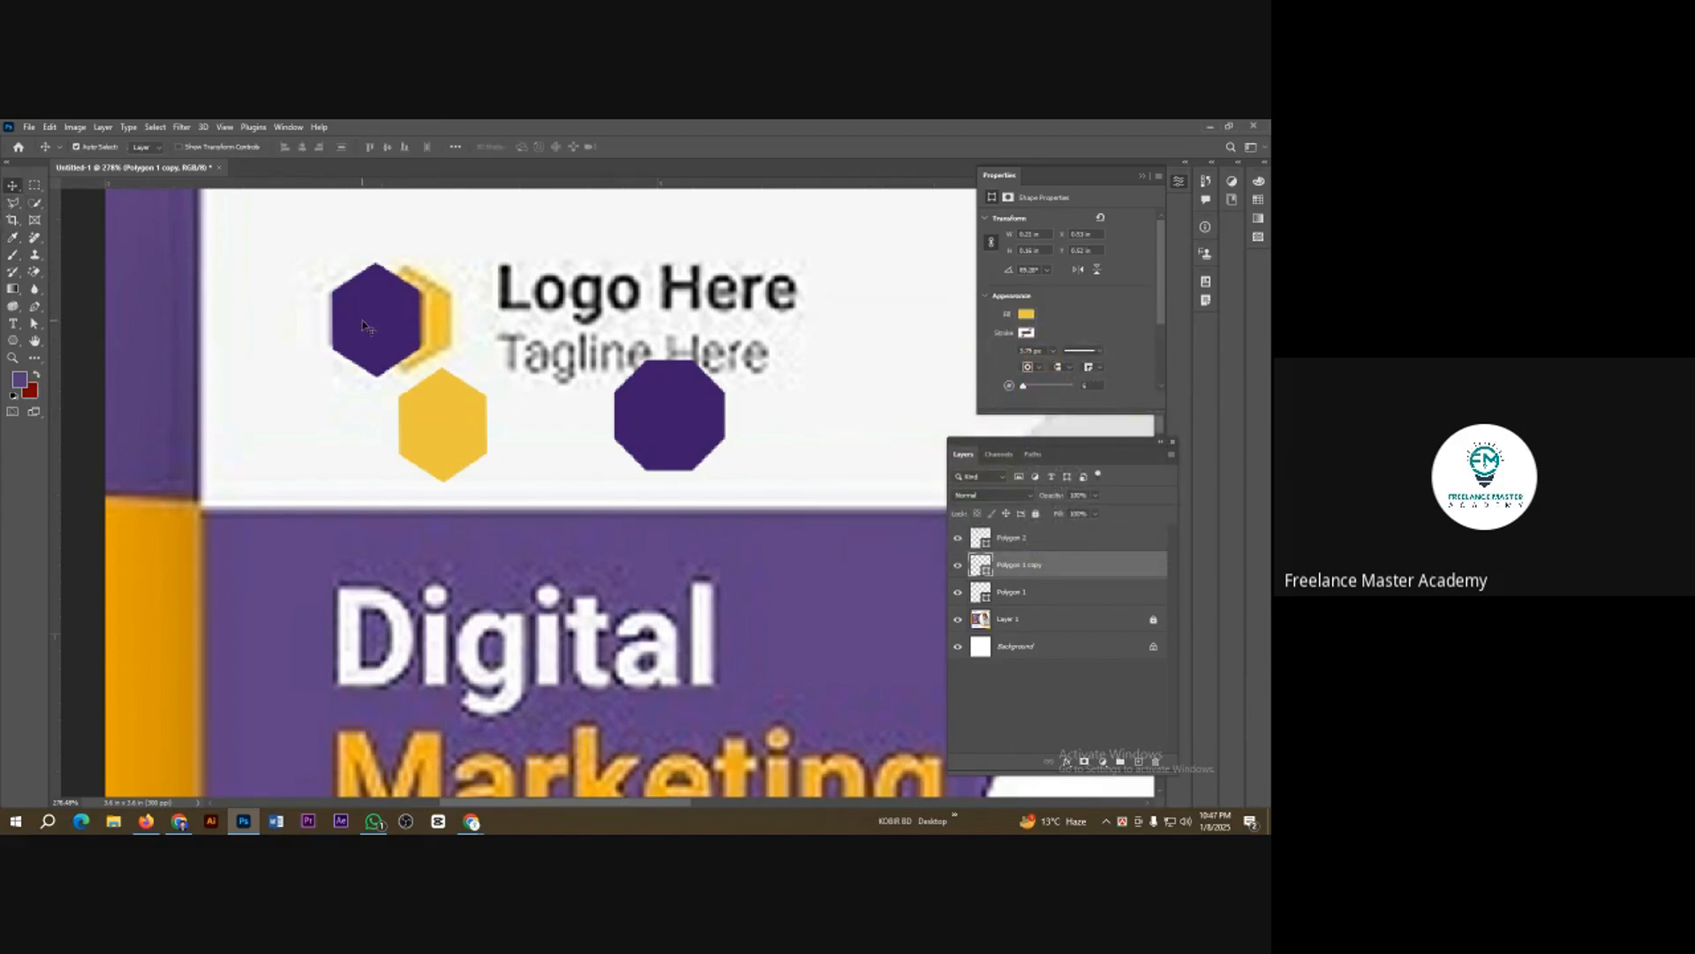
# Step: Move the purple hexagon down to overlap the yellow one and place the yellow hexagon's layer beneath it
pyautogui.moveTo(364, 326); pyautogui.dragTo(402, 425)
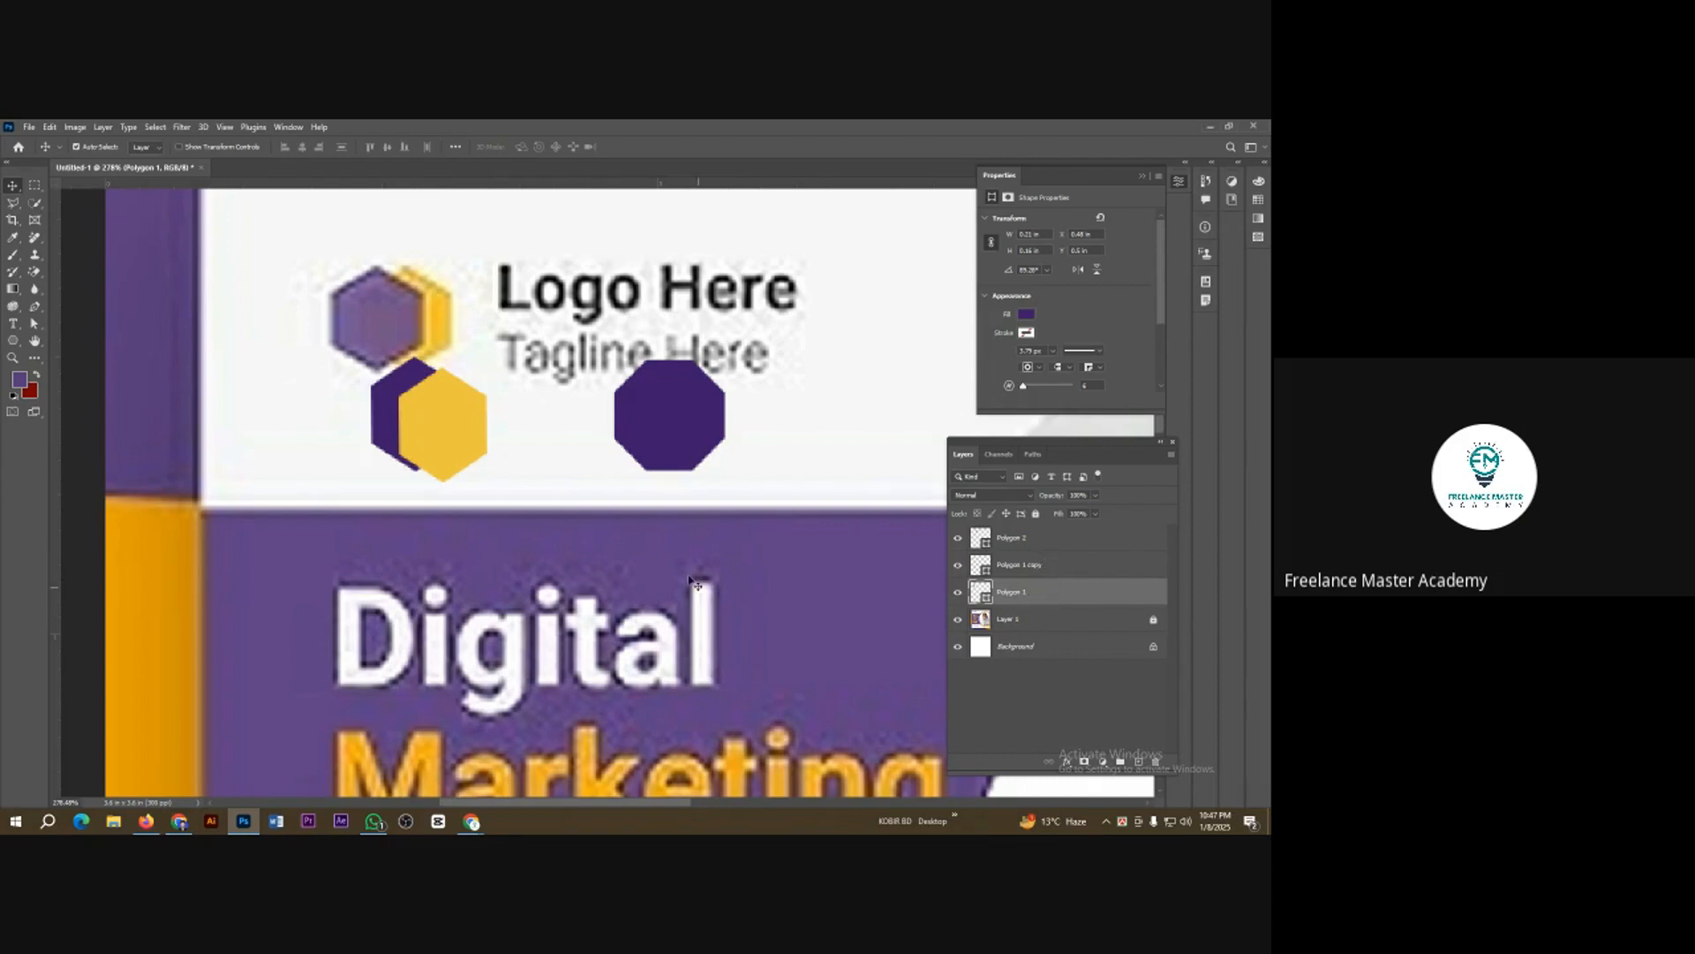
pyautogui.click(442, 425)
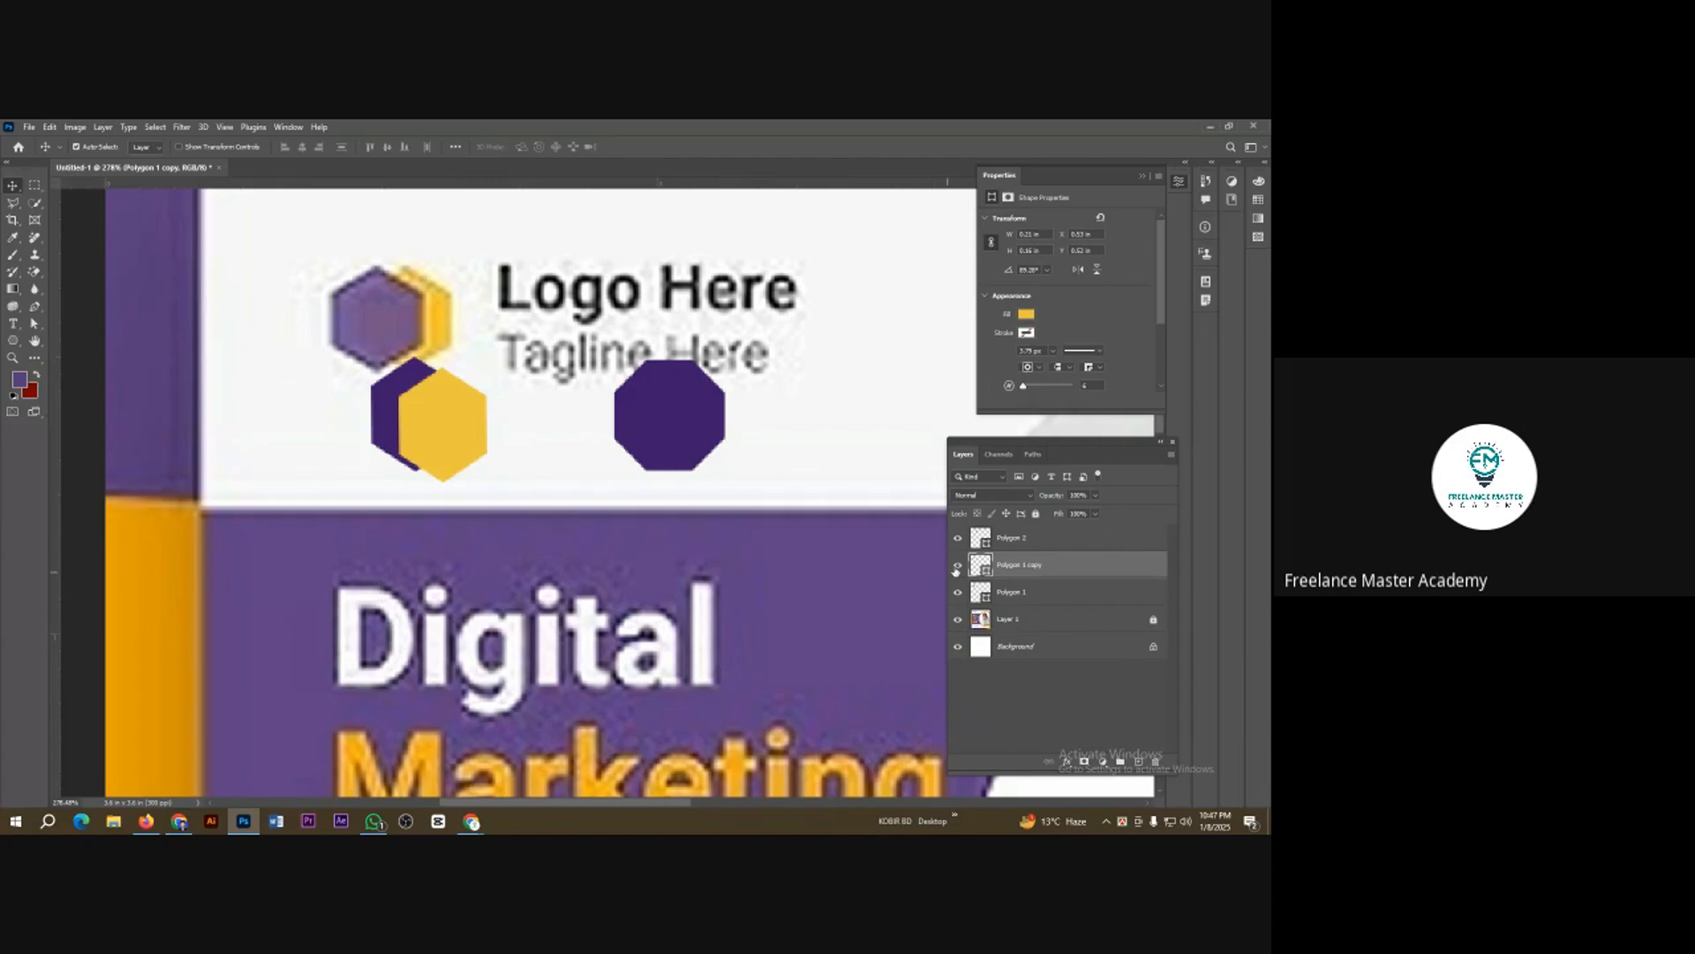
pyautogui.click(956, 567)
pyautogui.click(956, 566)
pyautogui.click(958, 594)
pyautogui.click(958, 593)
pyautogui.click(957, 594)
pyautogui.click(957, 594)
pyautogui.moveTo(1042, 569); pyautogui.dragTo(1040, 604)
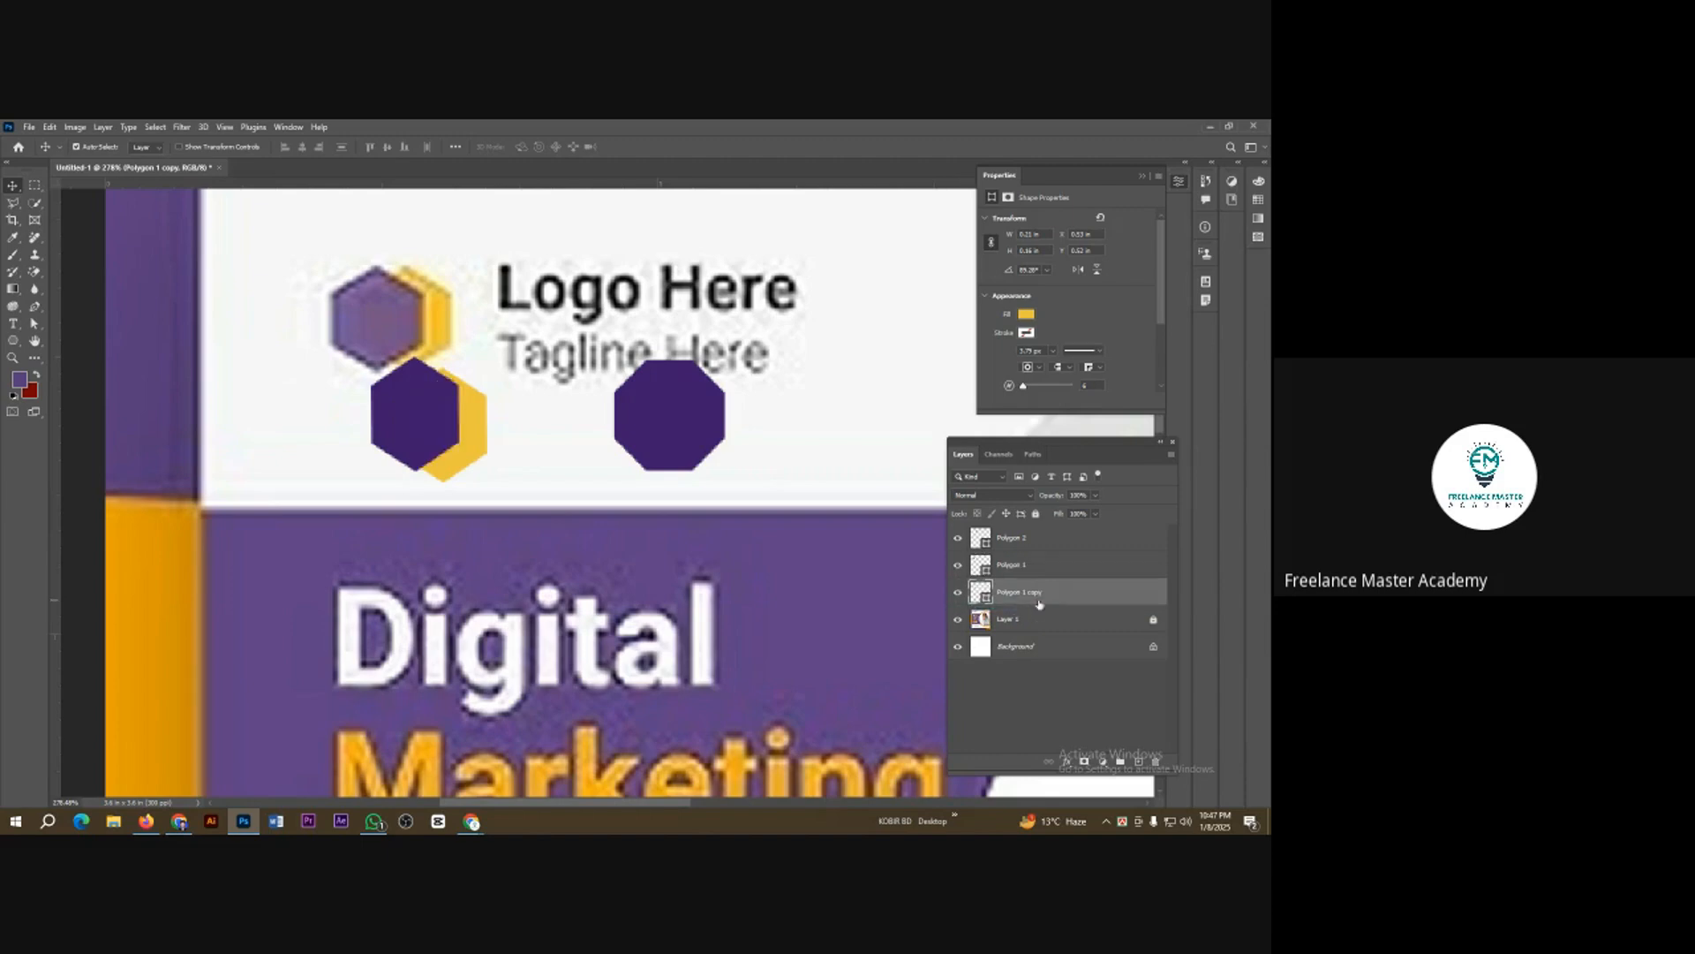
# Step: Send the purple hexagon to the back of the layer stack, then bring it forward again over the yellow hexagon
pyautogui.click(407, 431)
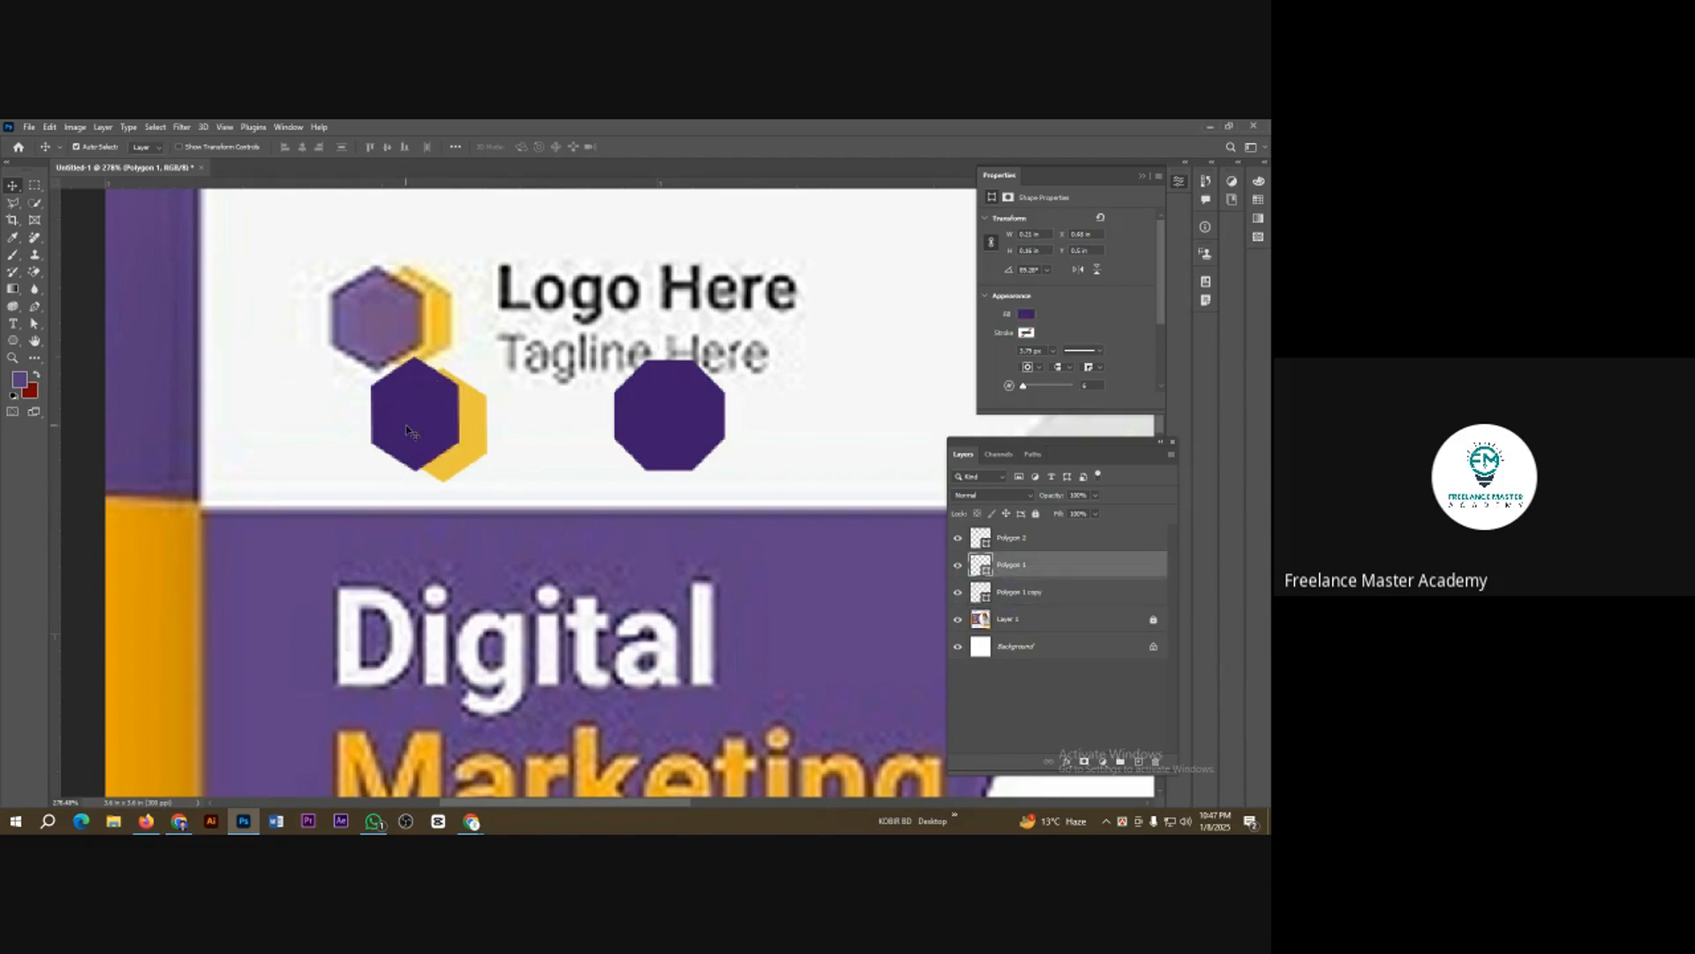
pyautogui.hotkey('ctrl', 'shift', '[')
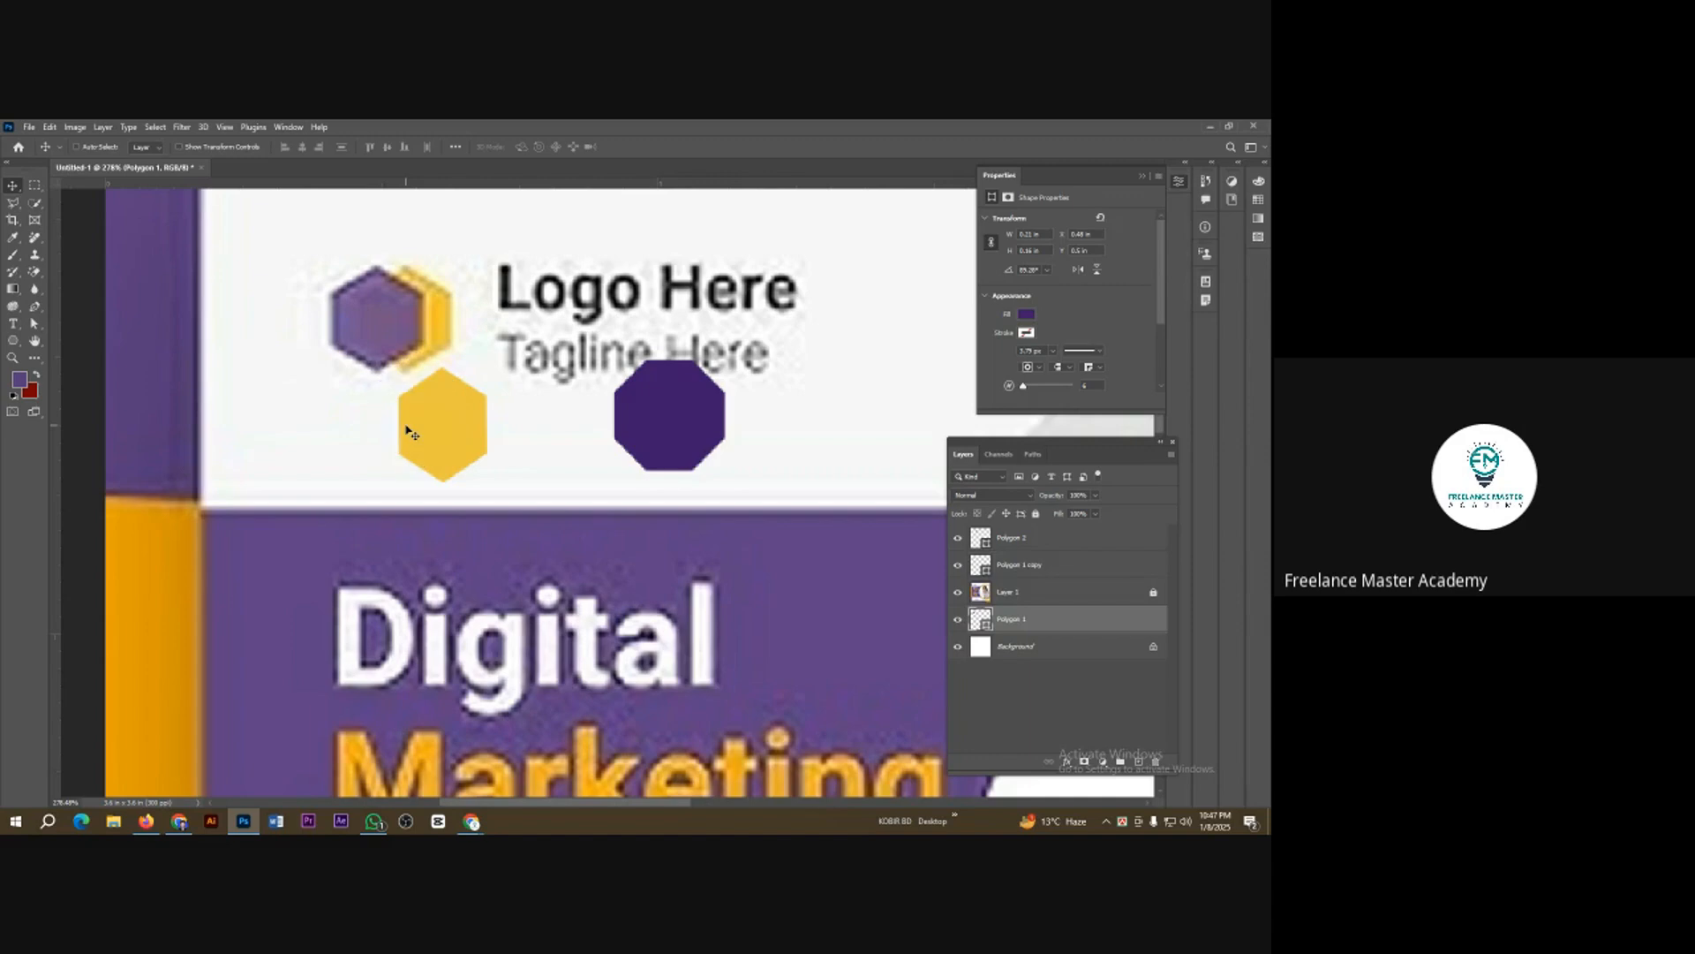
pyautogui.hotkey('ctrl', 'shift', ']')
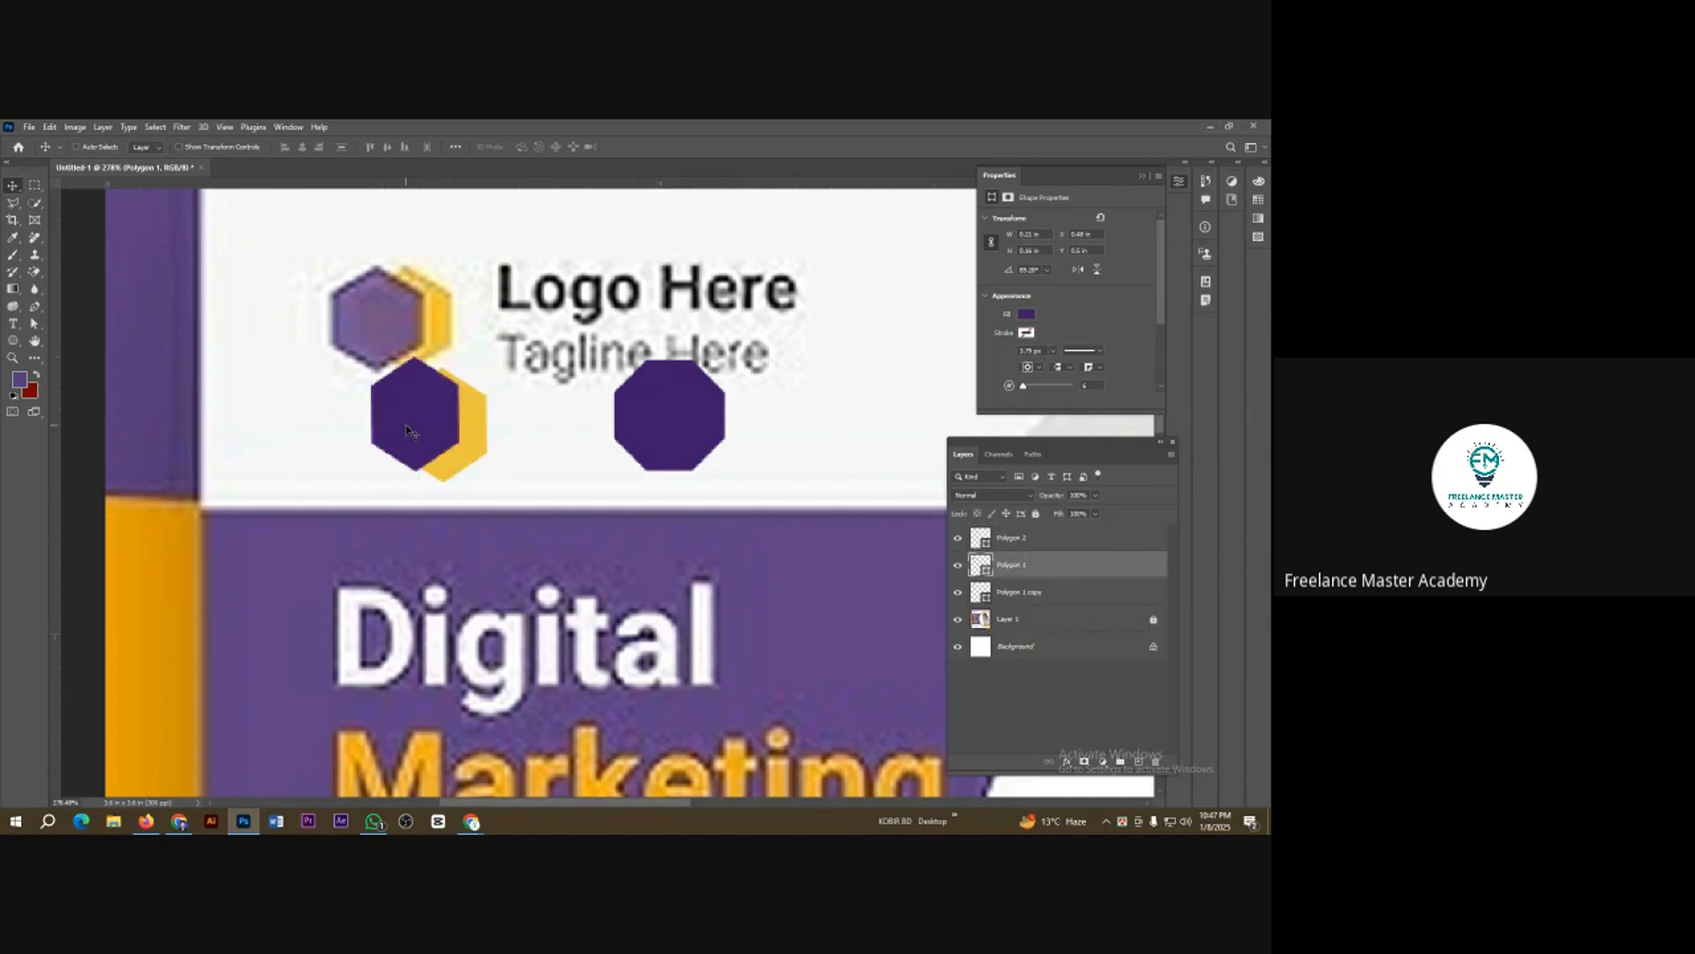
# Step: Shift the purple hexagon's layer down and up through the stack one level at a time, ending above the octagon's layer
pyautogui.hotkey('ctrl', '[')
pyautogui.hotkey('ctrl', '[')
pyautogui.hotkey('ctrl', ']')
pyautogui.hotkey('ctrl', '[')
pyautogui.hotkey('ctrl', ']')
pyautogui.hotkey('ctrl', '[')
pyautogui.hotkey('ctrl', '[')
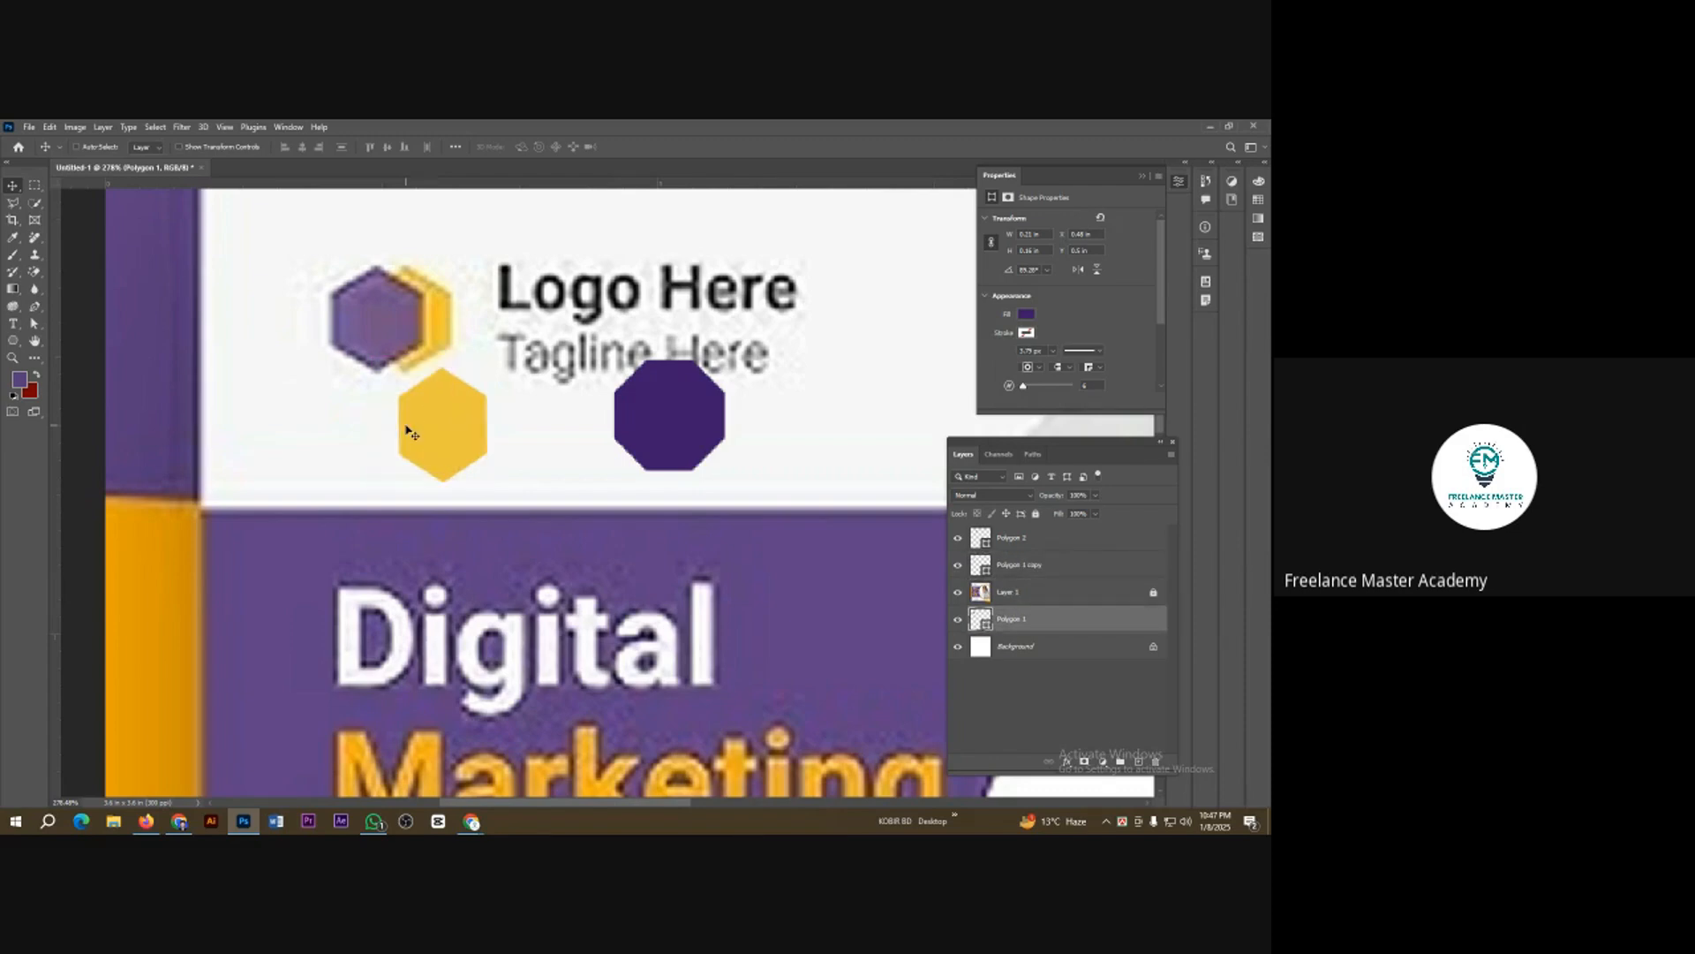
pyautogui.hotkey('ctrl', ']')
pyautogui.hotkey('ctrl', '[')
pyautogui.hotkey('ctrl', ']')
pyautogui.hotkey('ctrl', ']')
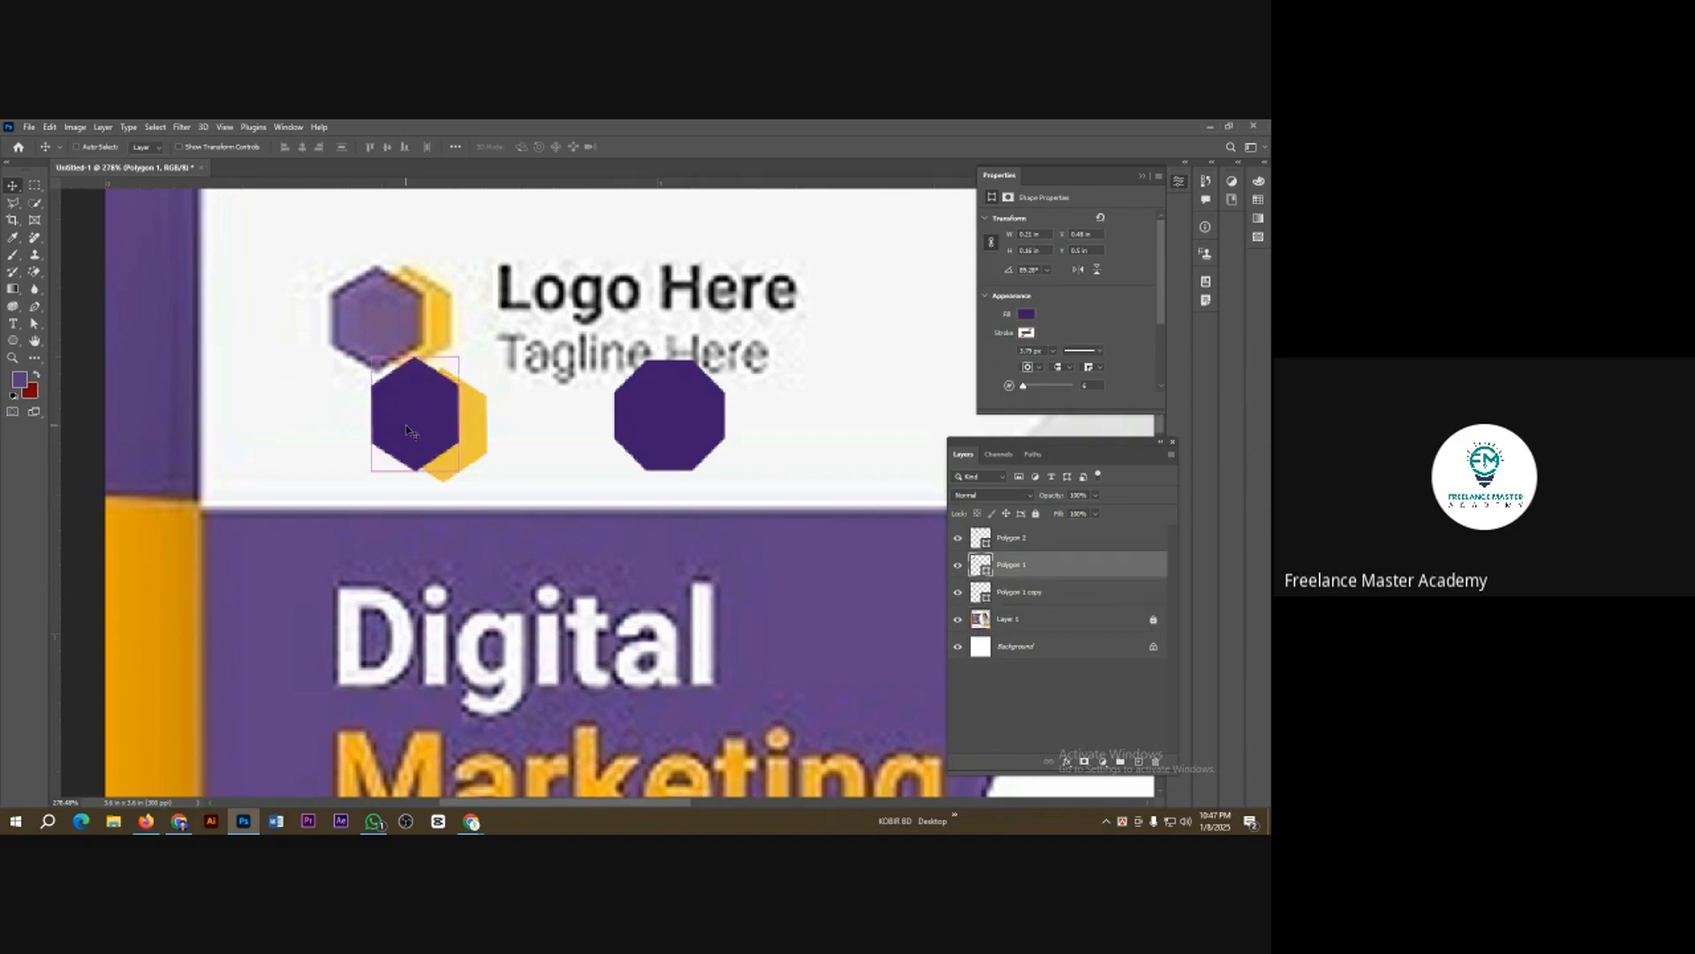
pyautogui.hotkey('ctrl', ']')
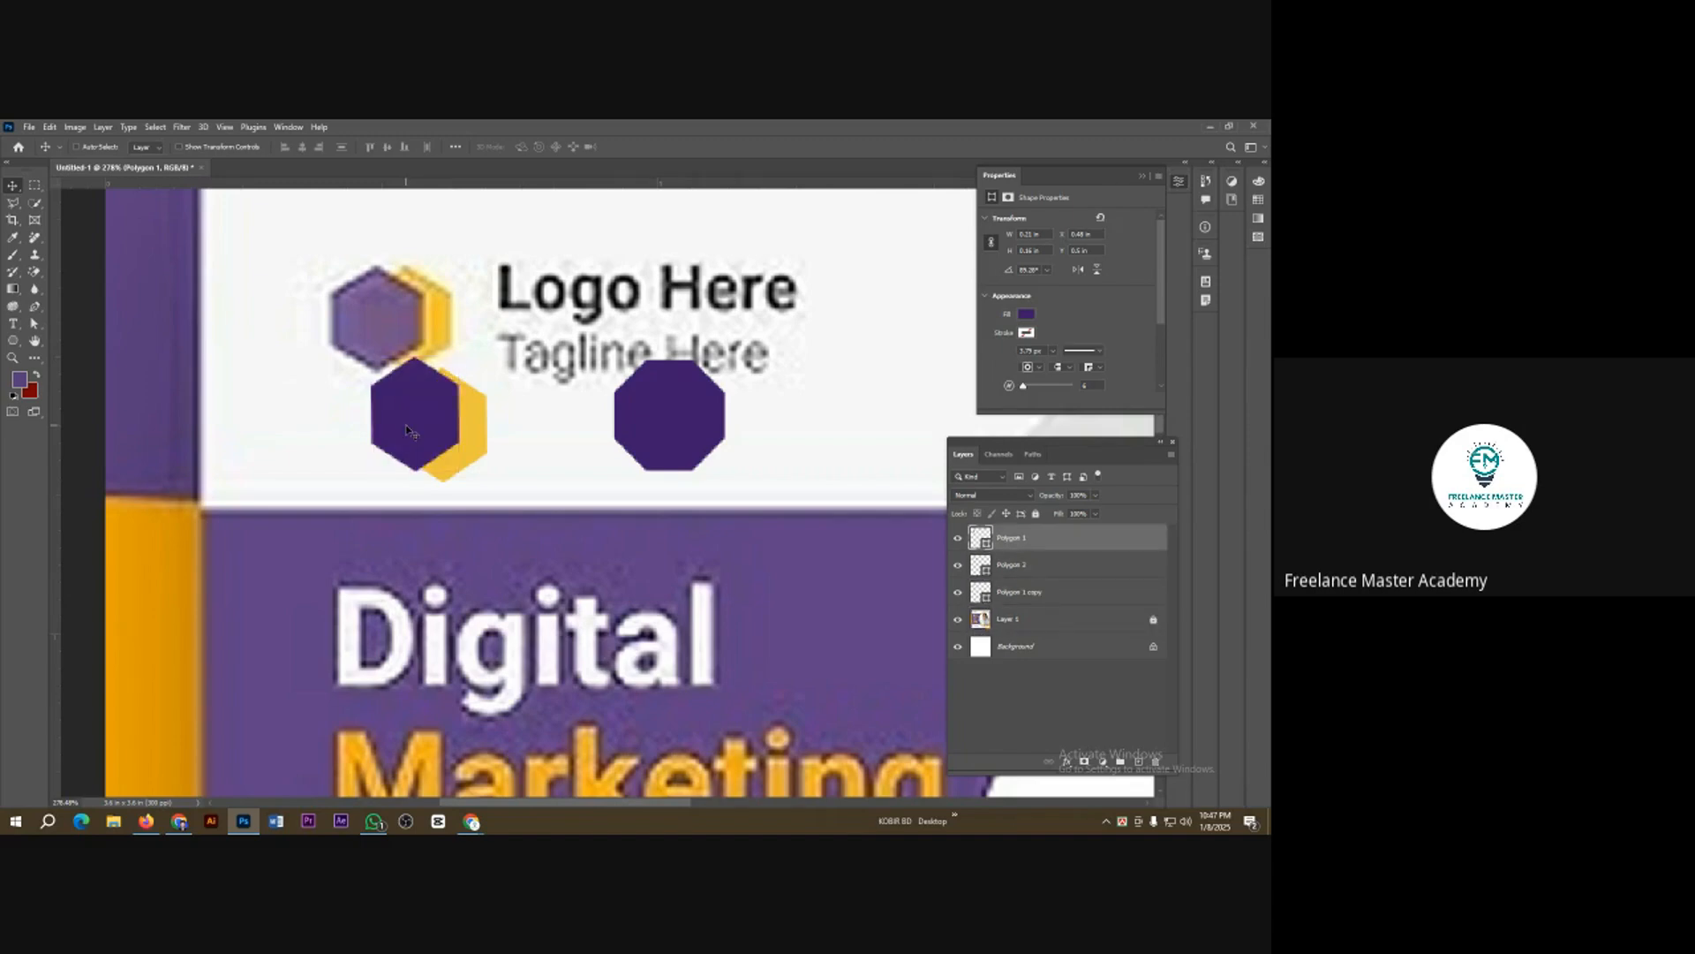
# Step: Alternate the purple hexagon's layer behind and in front of the yellow hexagon, ending directly above the yellow hexagon's layer
pyautogui.hotkey('ctrl', '[')
pyautogui.hotkey('ctrl', '[')
pyautogui.hotkey('ctrl', ']')
pyautogui.hotkey('ctrl', '[')
pyautogui.hotkey('ctrl', ']')
pyautogui.hotkey('ctrl', '[')
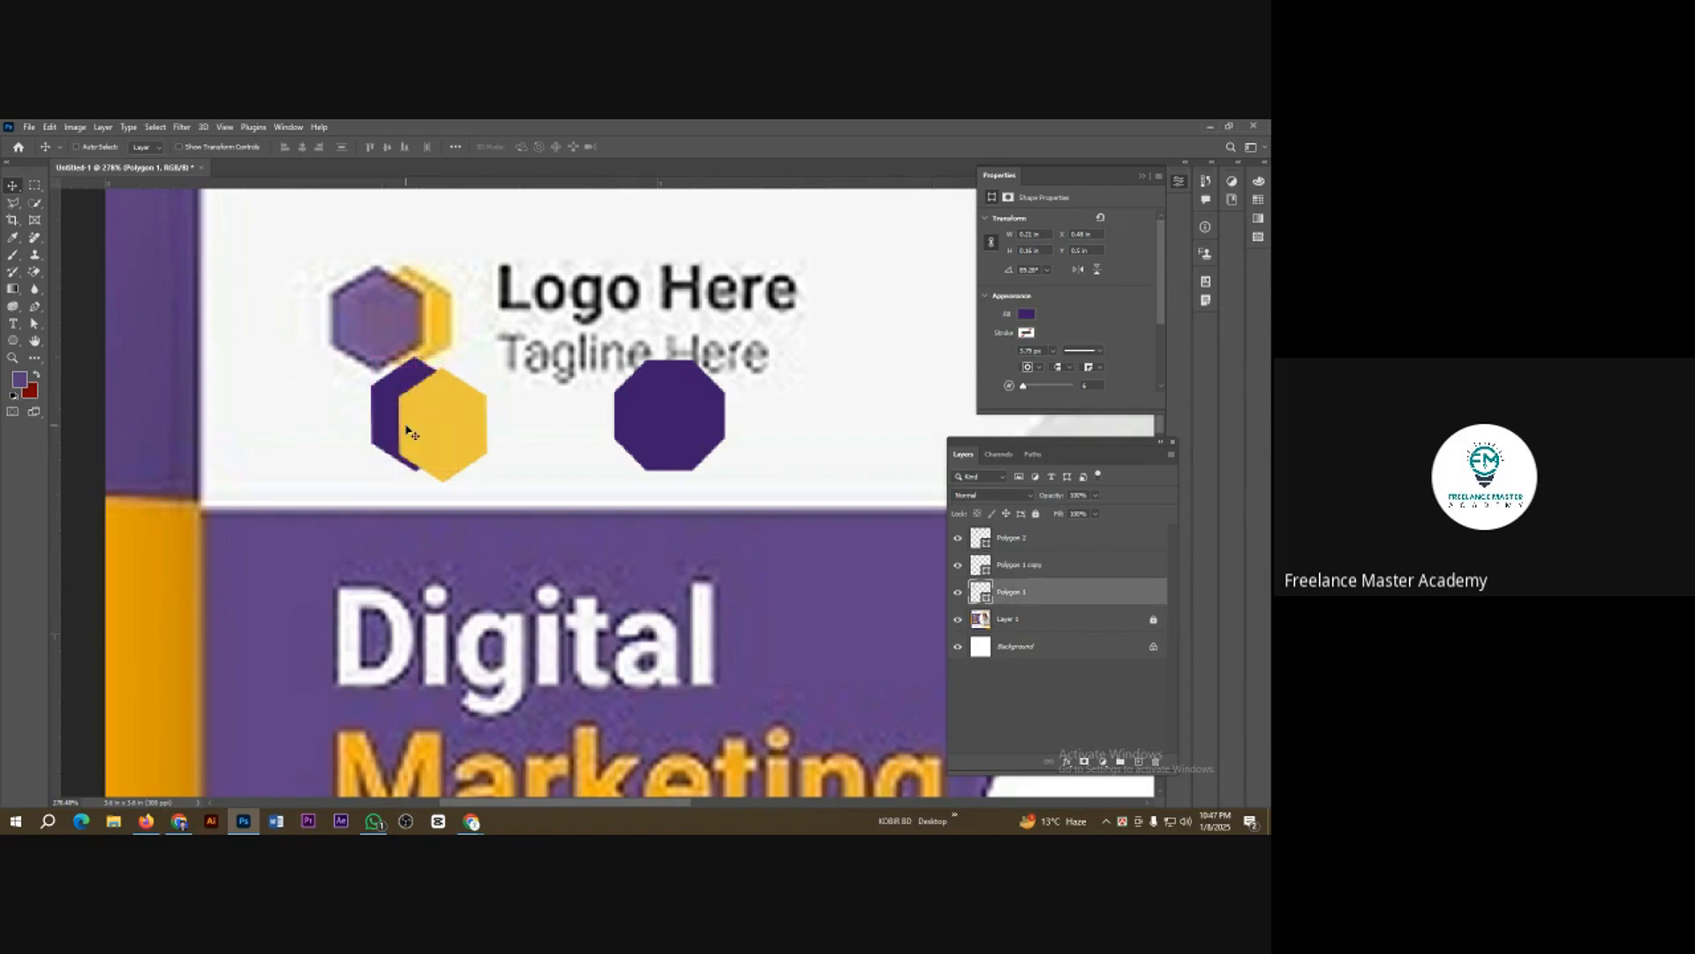
pyautogui.hotkey('ctrl', ']')
pyautogui.hotkey('ctrl', '[')
pyautogui.hotkey('ctrl', ']')
pyautogui.hotkey('ctrl', '[')
pyautogui.hotkey('ctrl', ']')
pyautogui.hotkey('ctrl', '[')
pyautogui.hotkey('ctrl', ']')
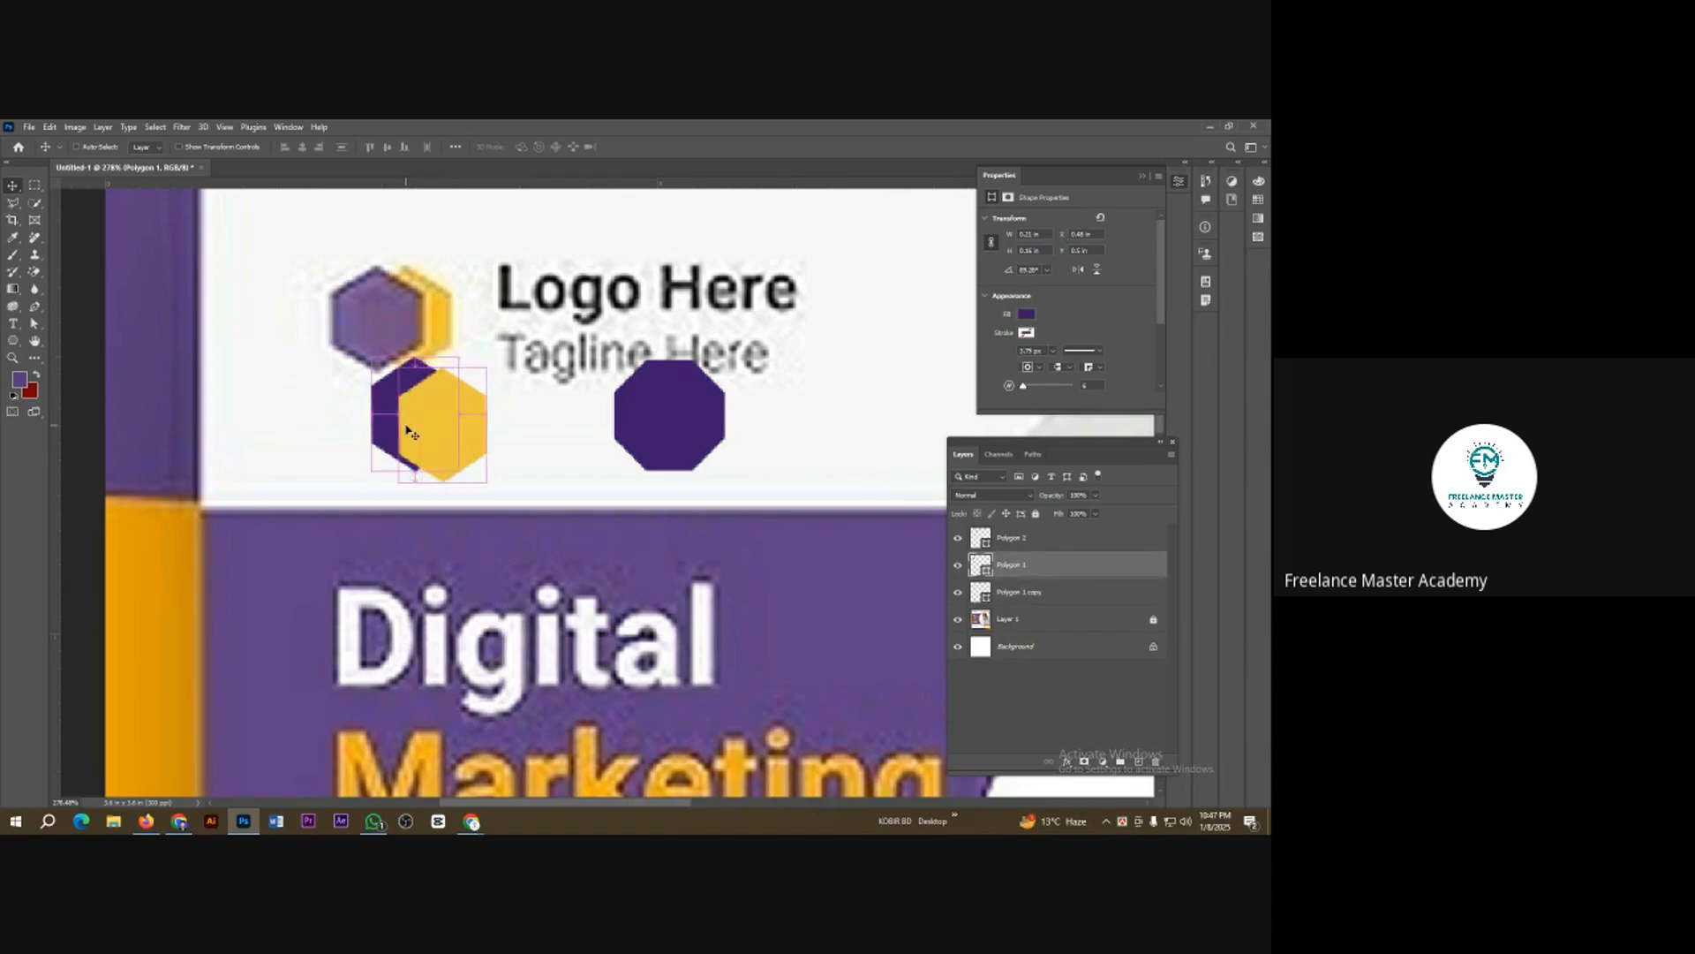
pyautogui.hotkey('ctrl', '[')
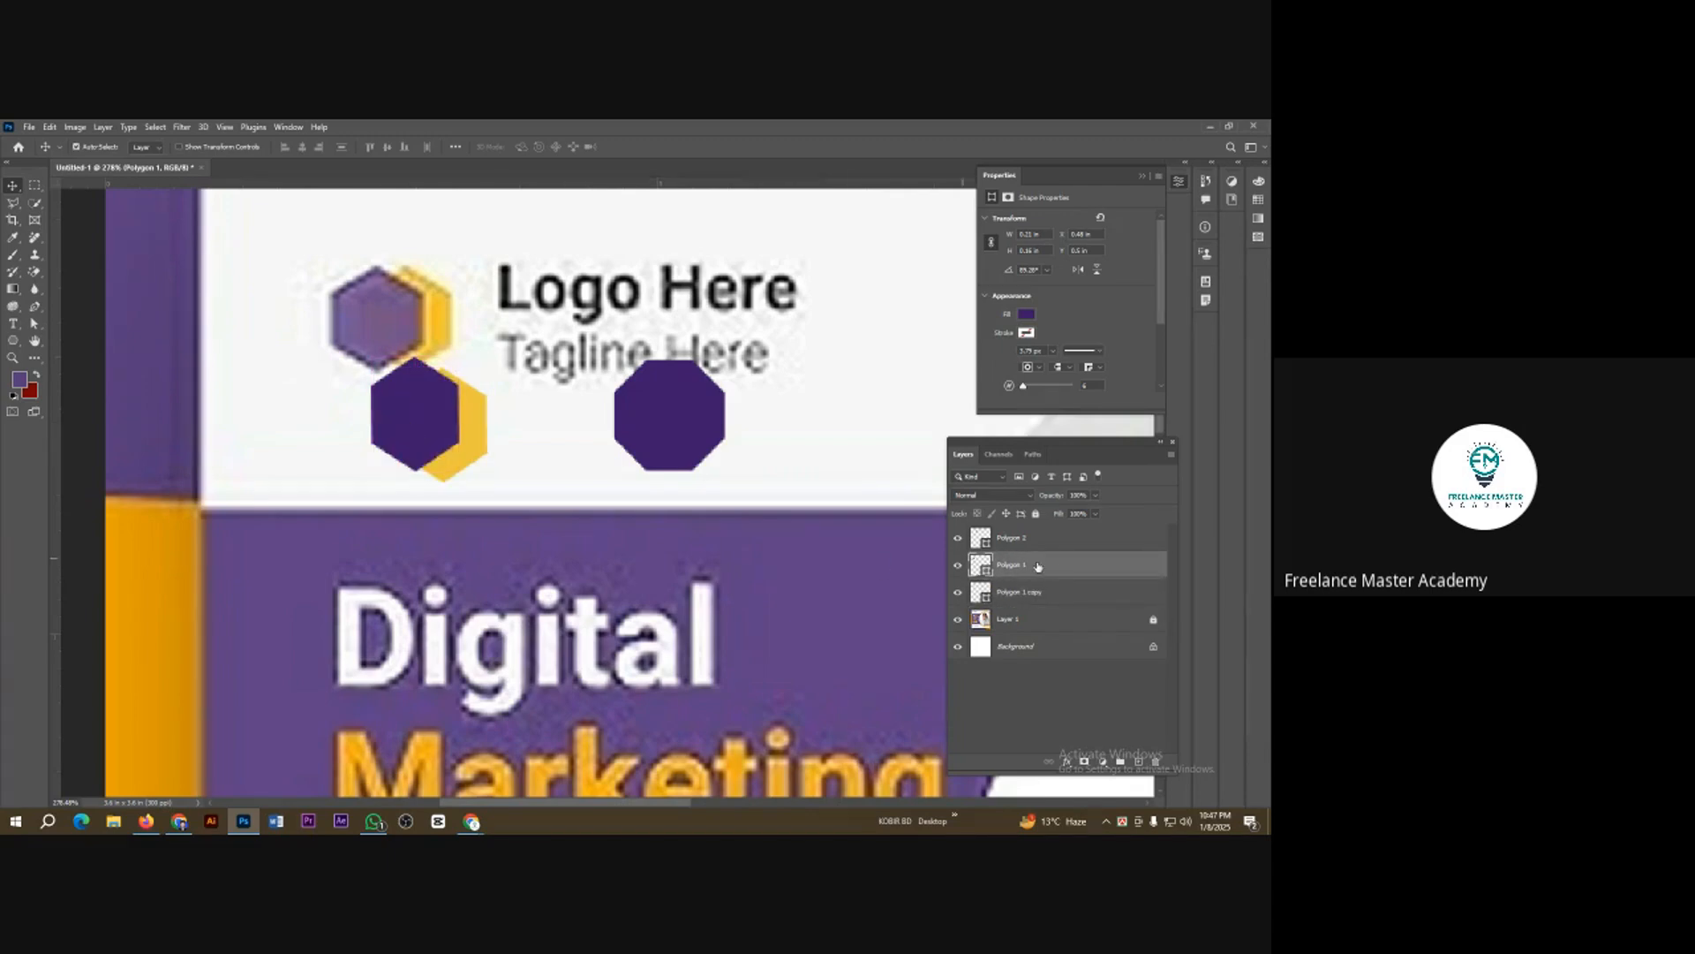
pyautogui.hotkey('ctrl', '[')
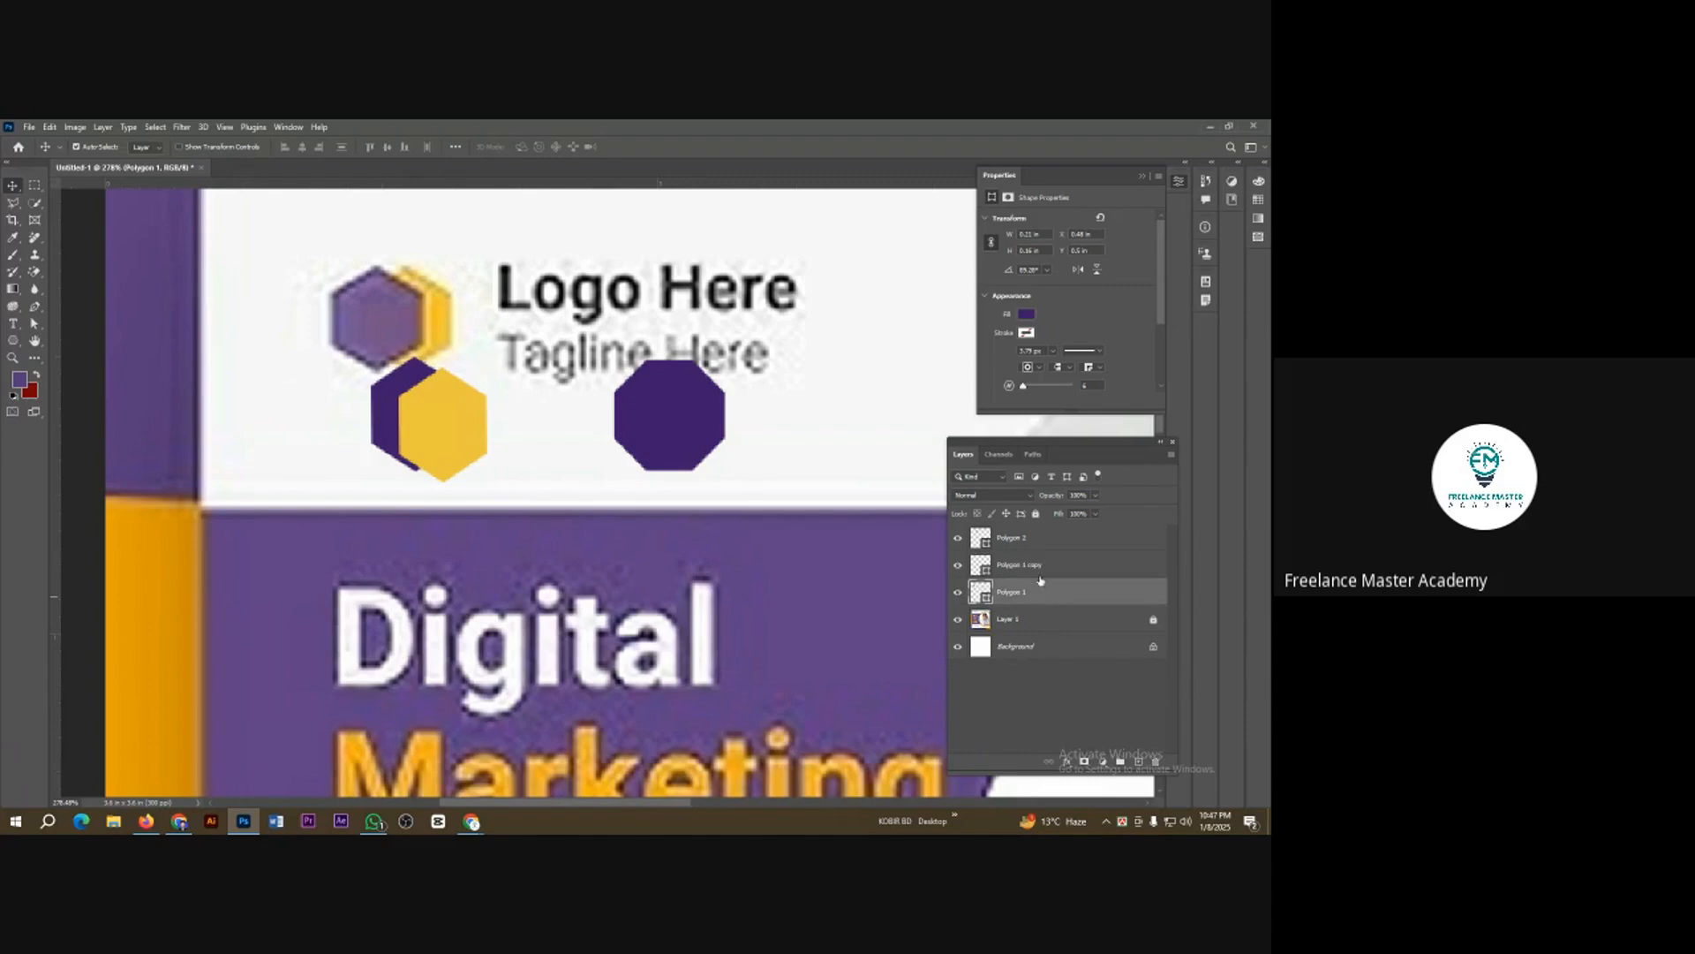
pyautogui.moveTo(1037, 592); pyautogui.dragTo(1036, 561)
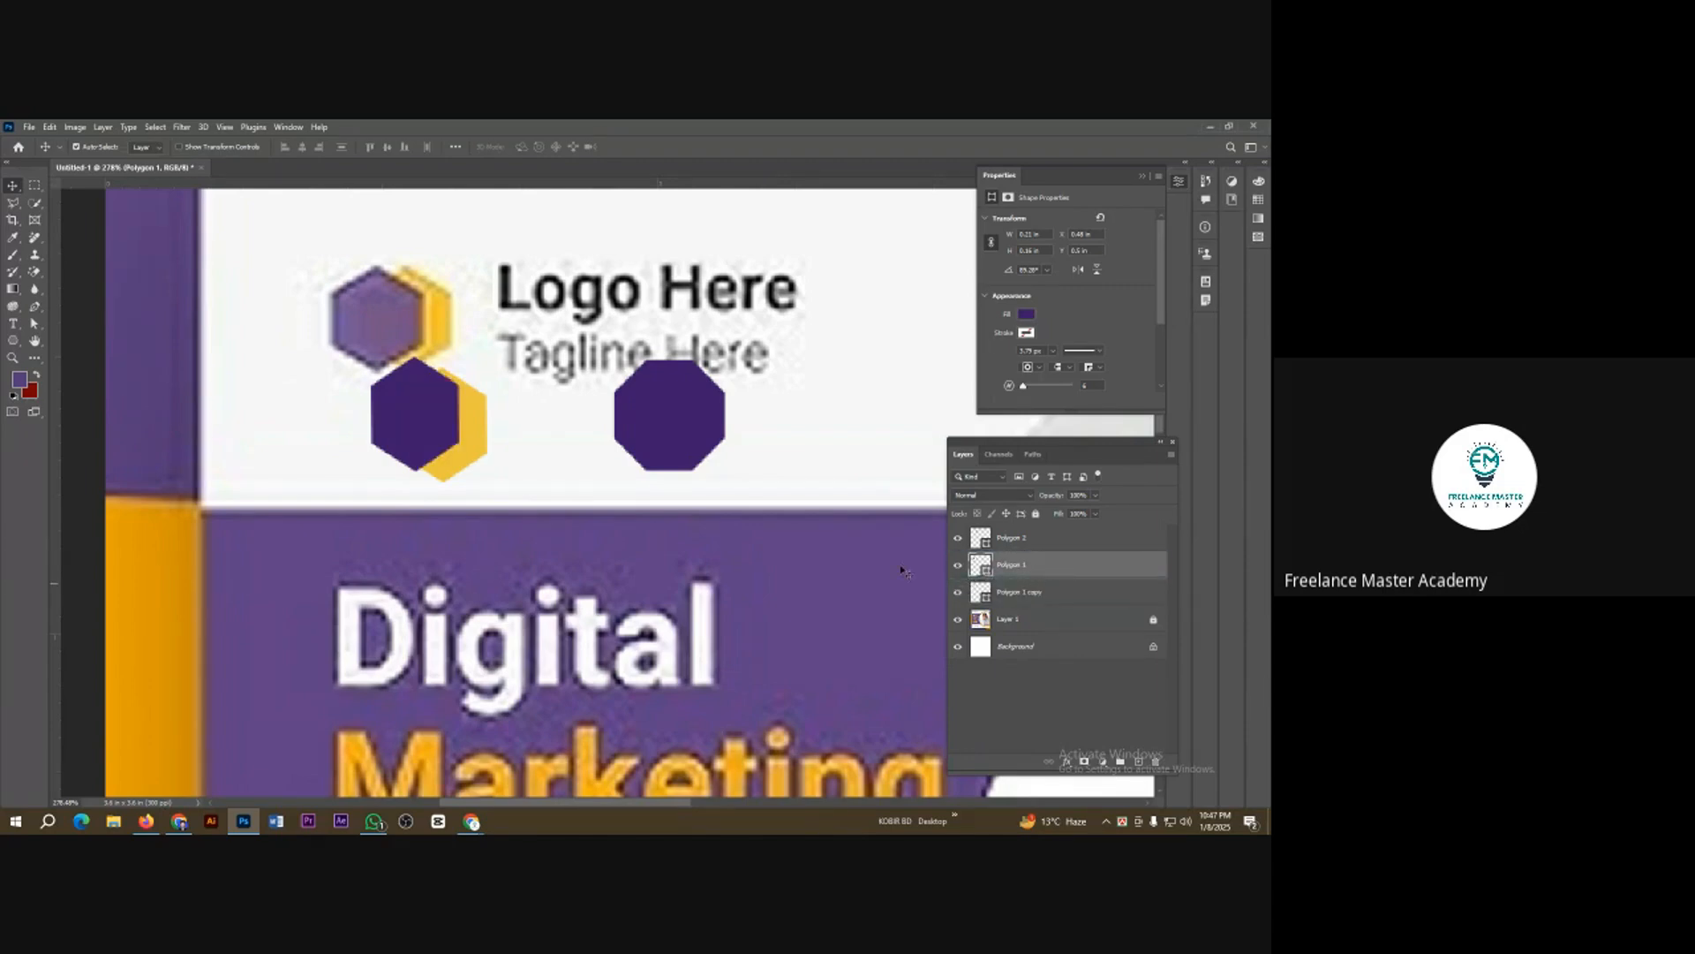
# Step: Move the Layers panel further off the design and level the purple hexagon vertically with the yellow one
pyautogui.click(573, 445)
pyautogui.scroll(-3, 500, 441)
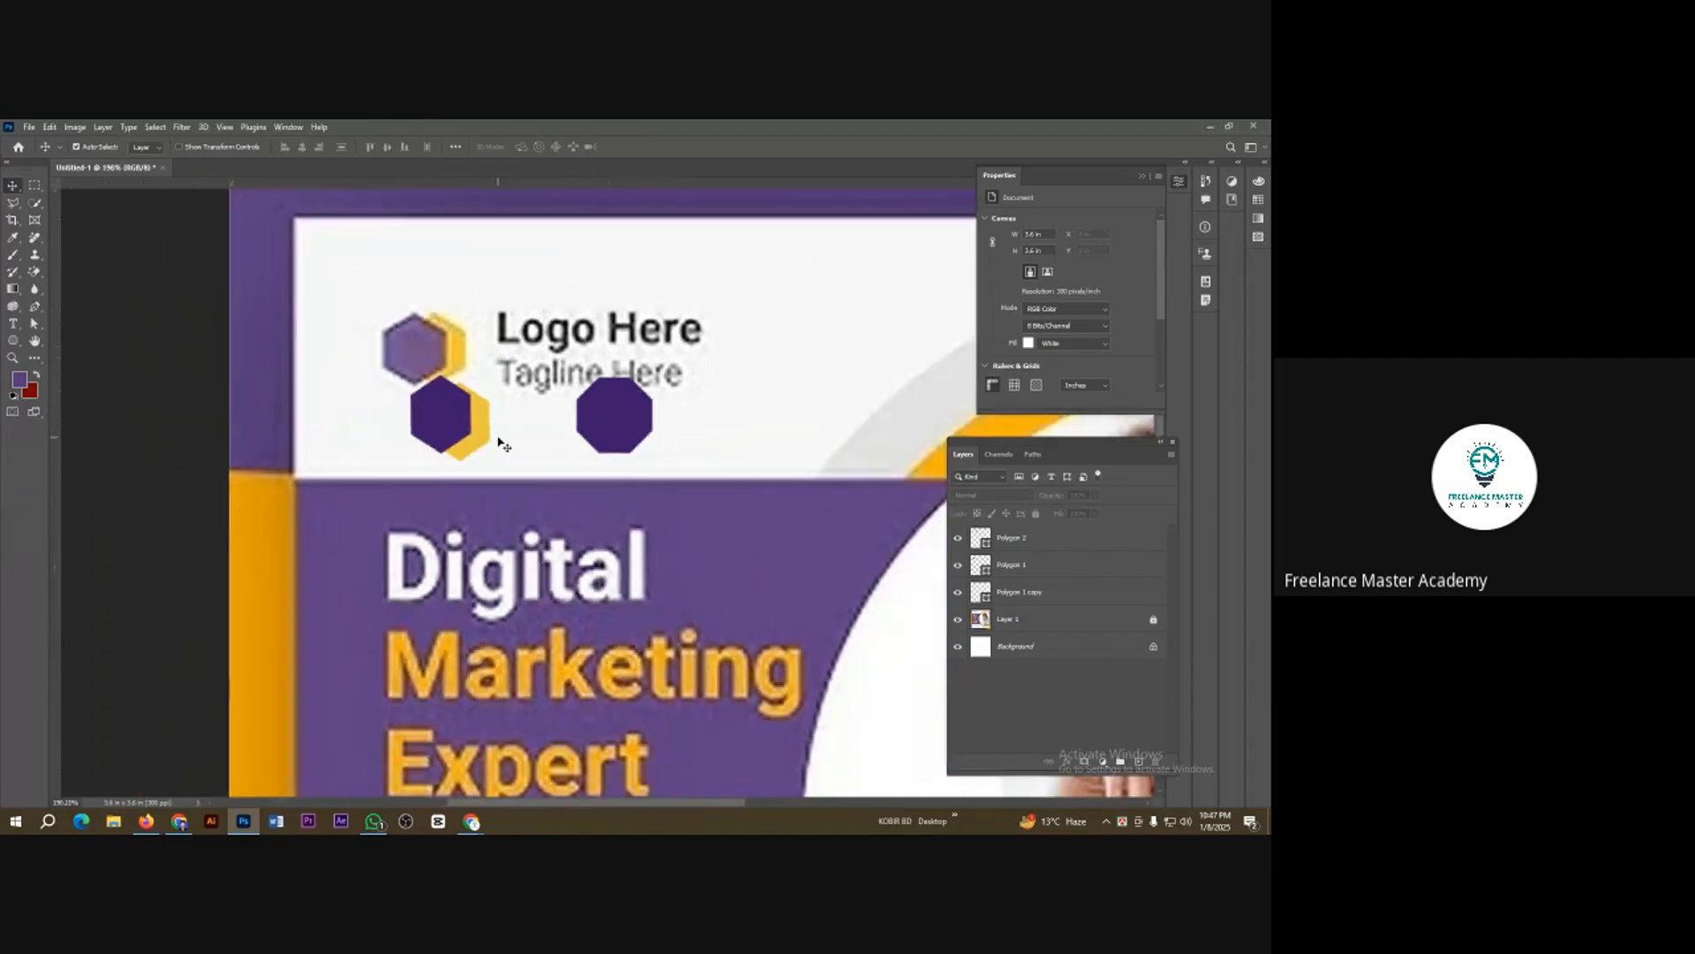
pyautogui.scroll(-4, 499, 441)
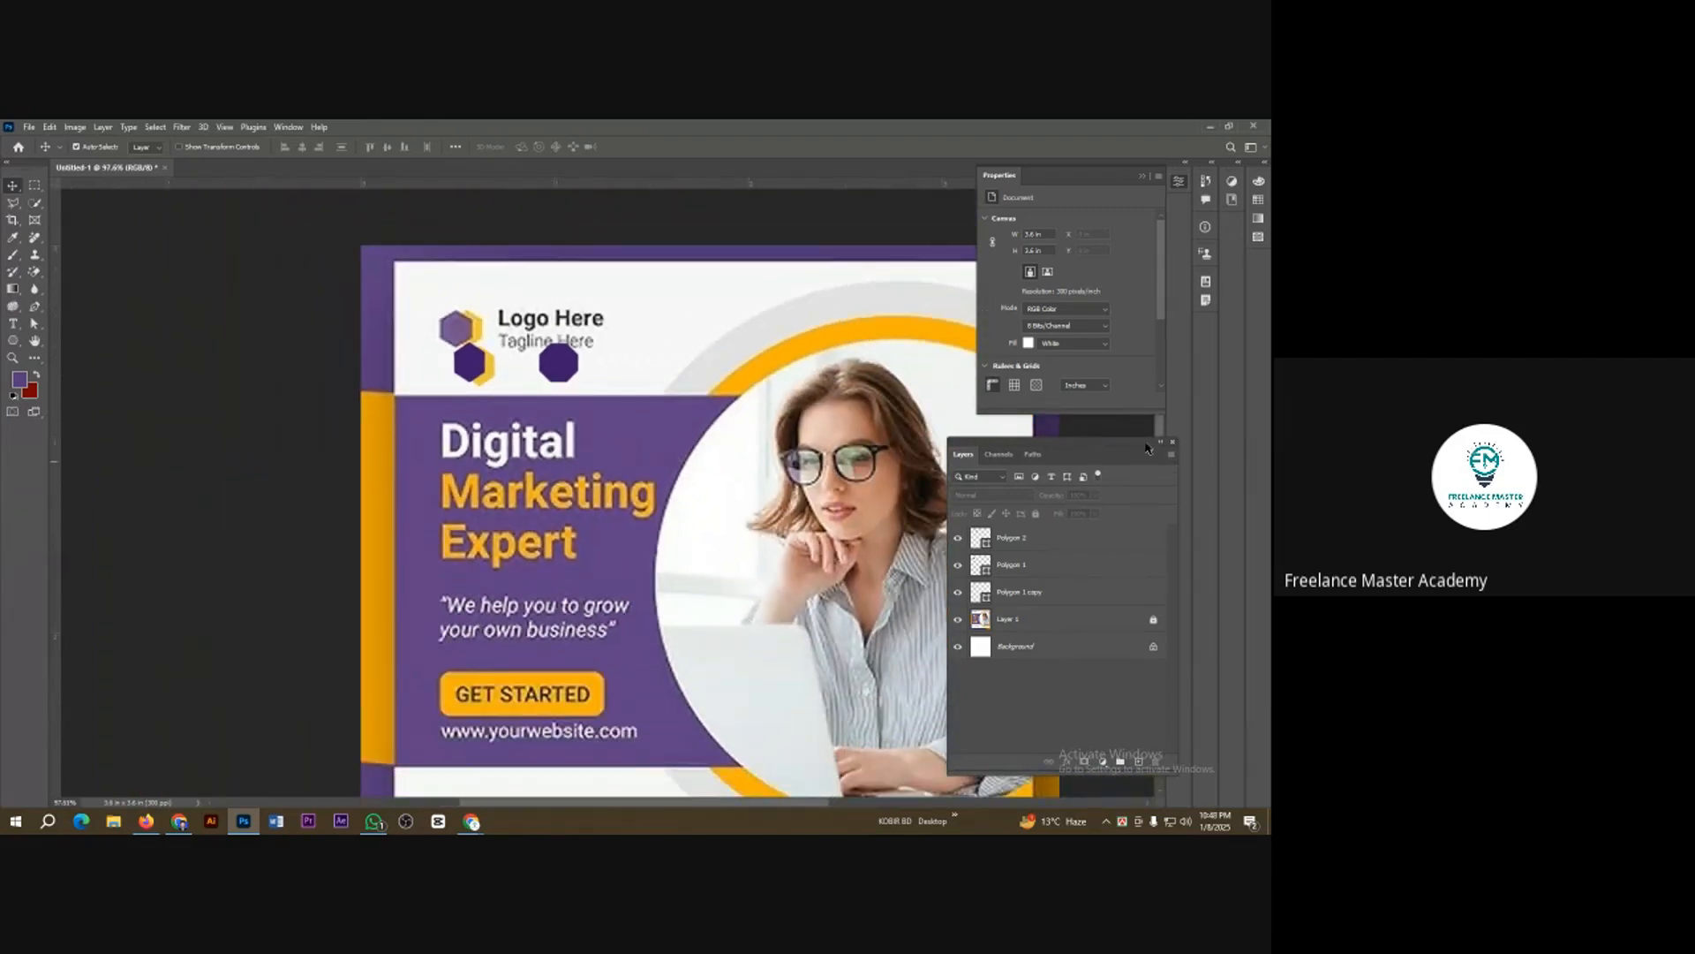
pyautogui.moveTo(1146, 447); pyautogui.dragTo(1196, 445)
pyautogui.scroll(3, 574, 404)
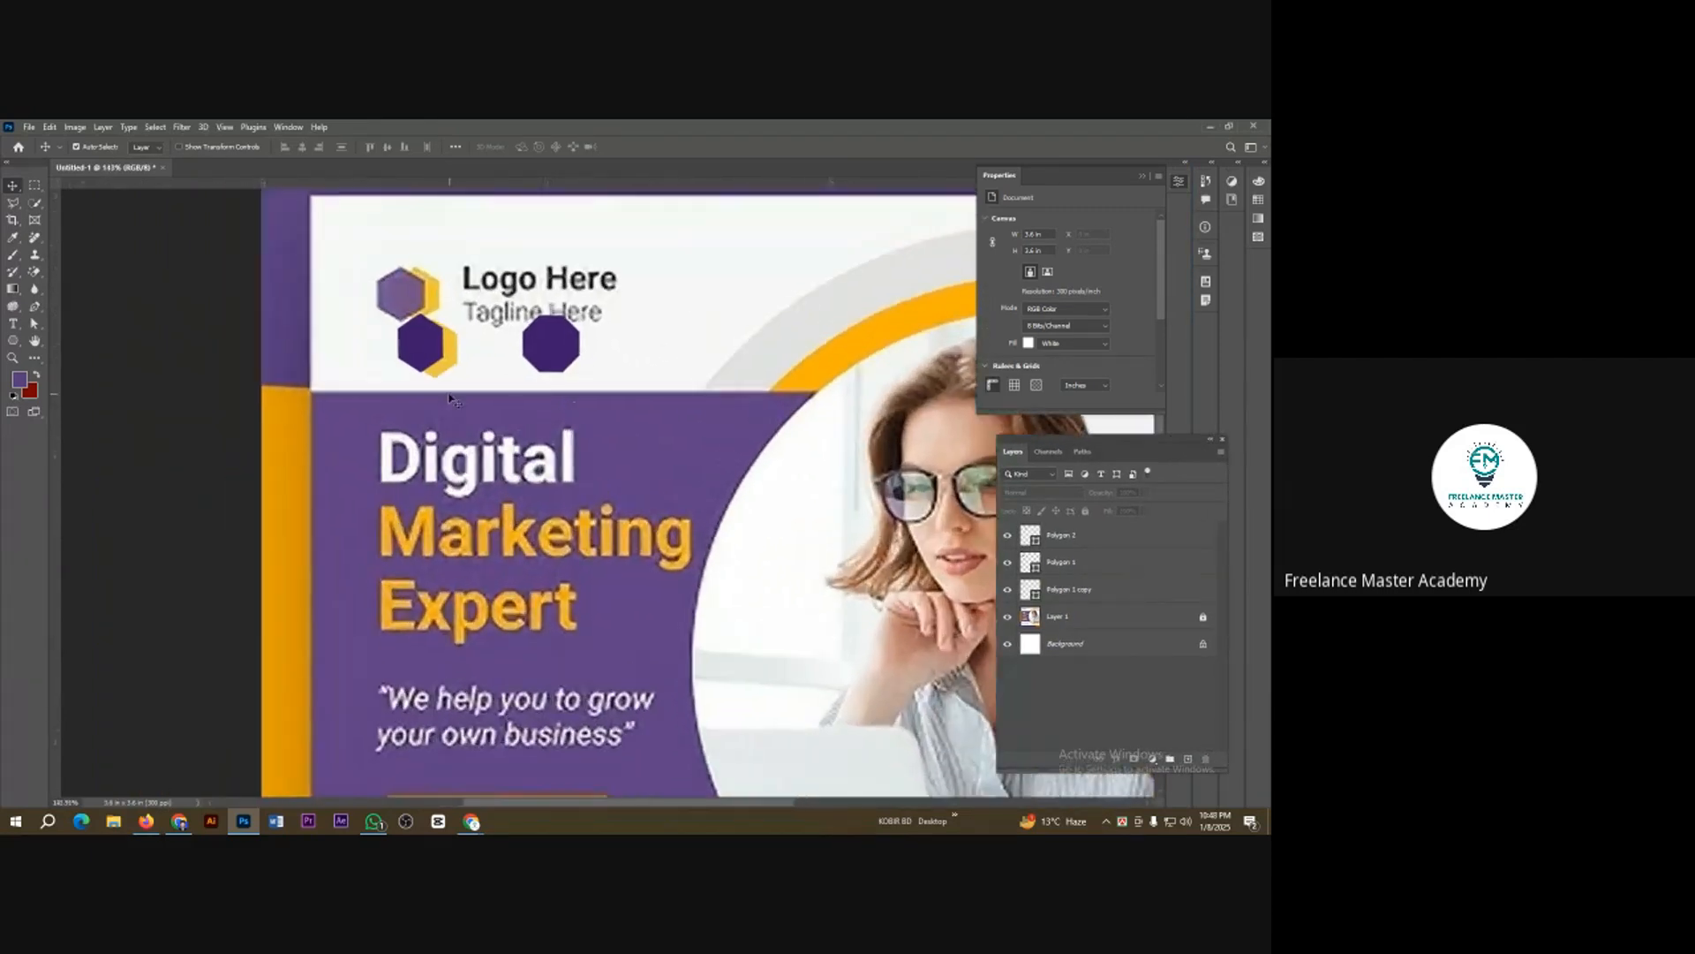
pyautogui.scroll(3, 450, 399)
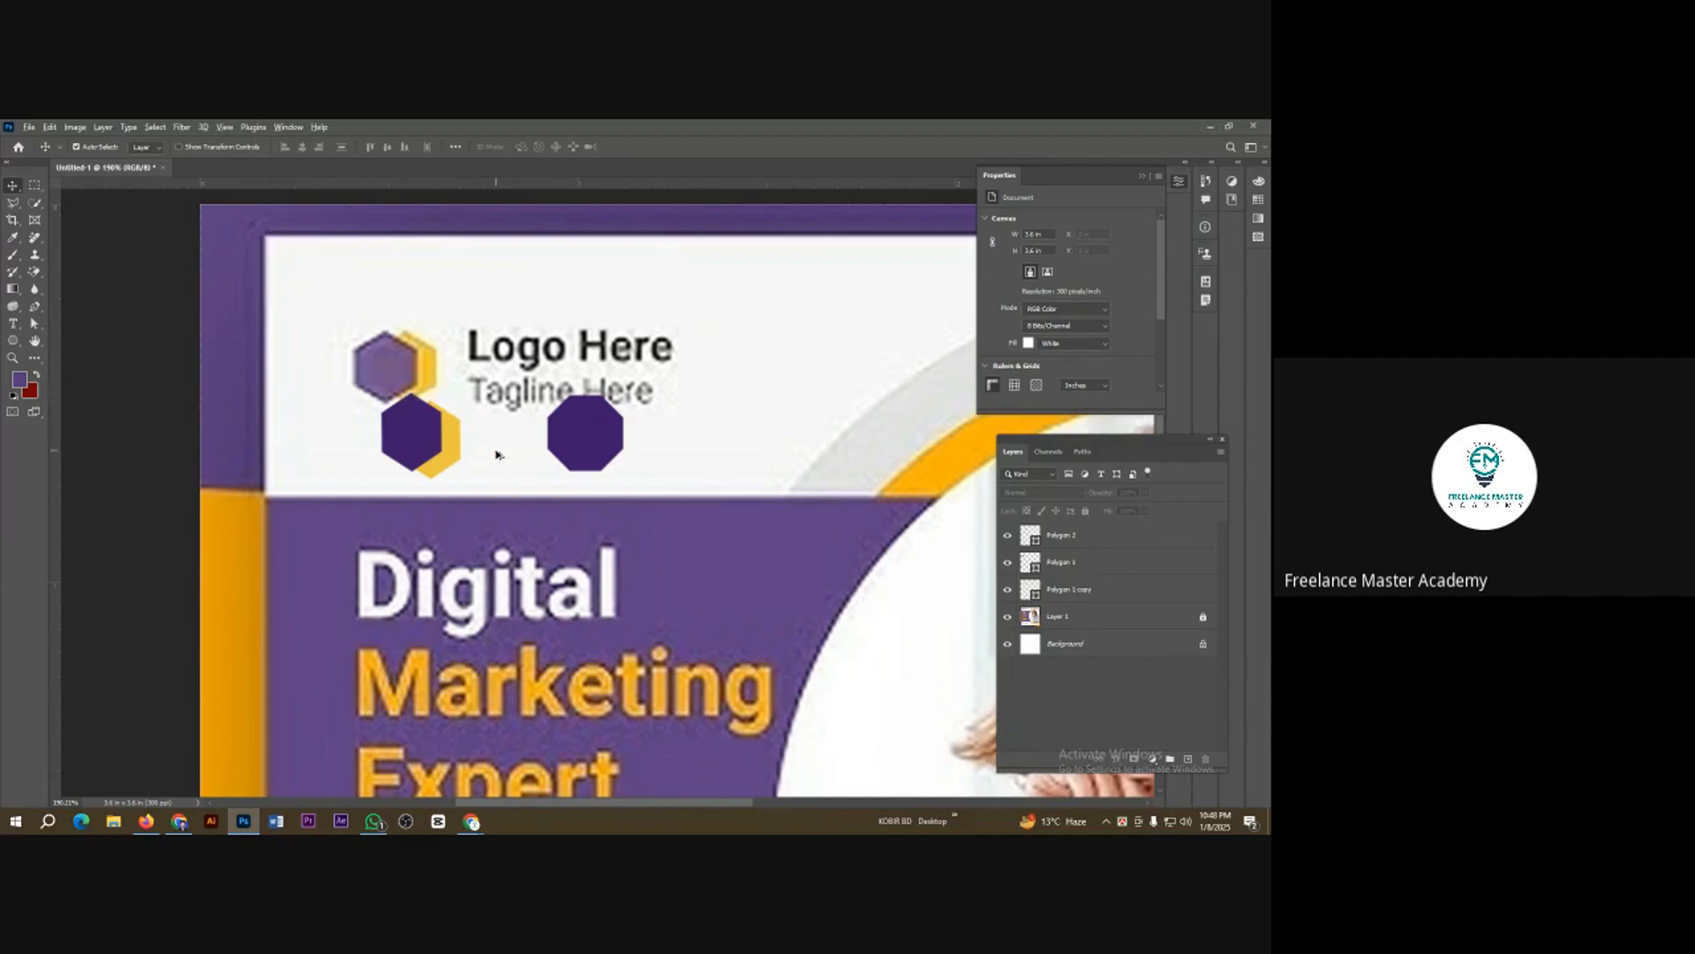
pyautogui.scroll(3, 497, 455)
pyautogui.click(416, 439)
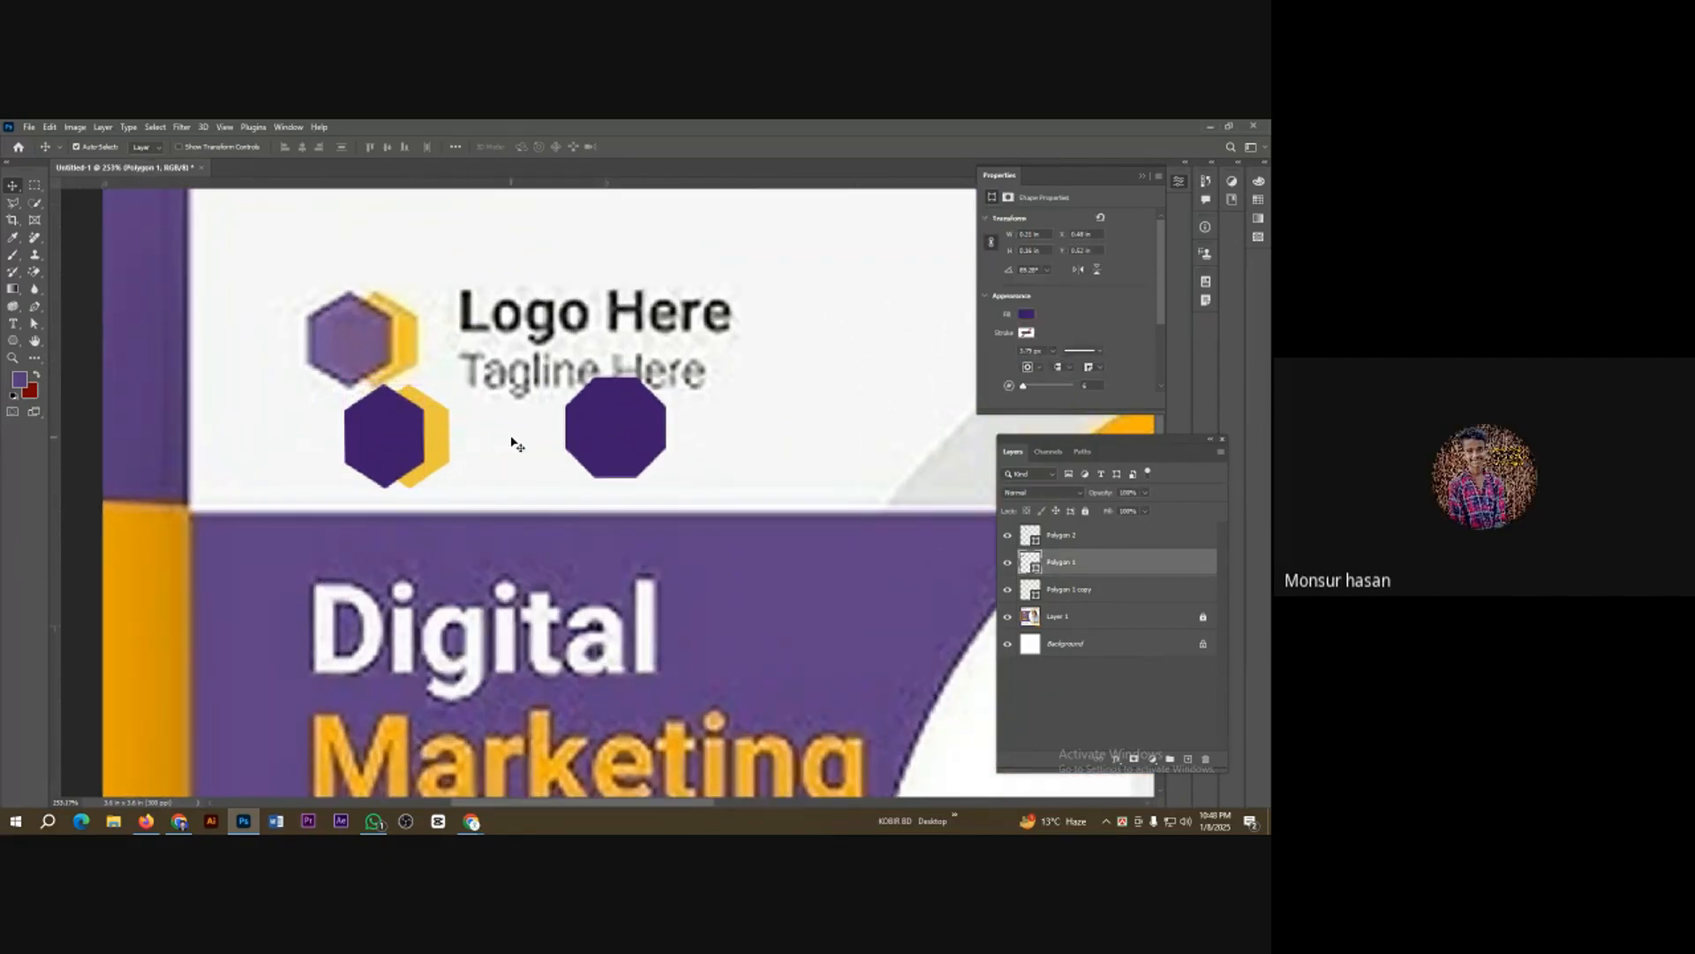
# Step: Move the purple and yellow hexagons together onto the original logo mark, then deselect them
pyautogui.keyDown('shift'); pyautogui.click(427, 461); pyautogui.keyUp('shift')
pyautogui.moveTo(428, 460); pyautogui.dragTo(387, 361)
pyautogui.click(363, 413)
pyautogui.scroll(-10, 237, 428)
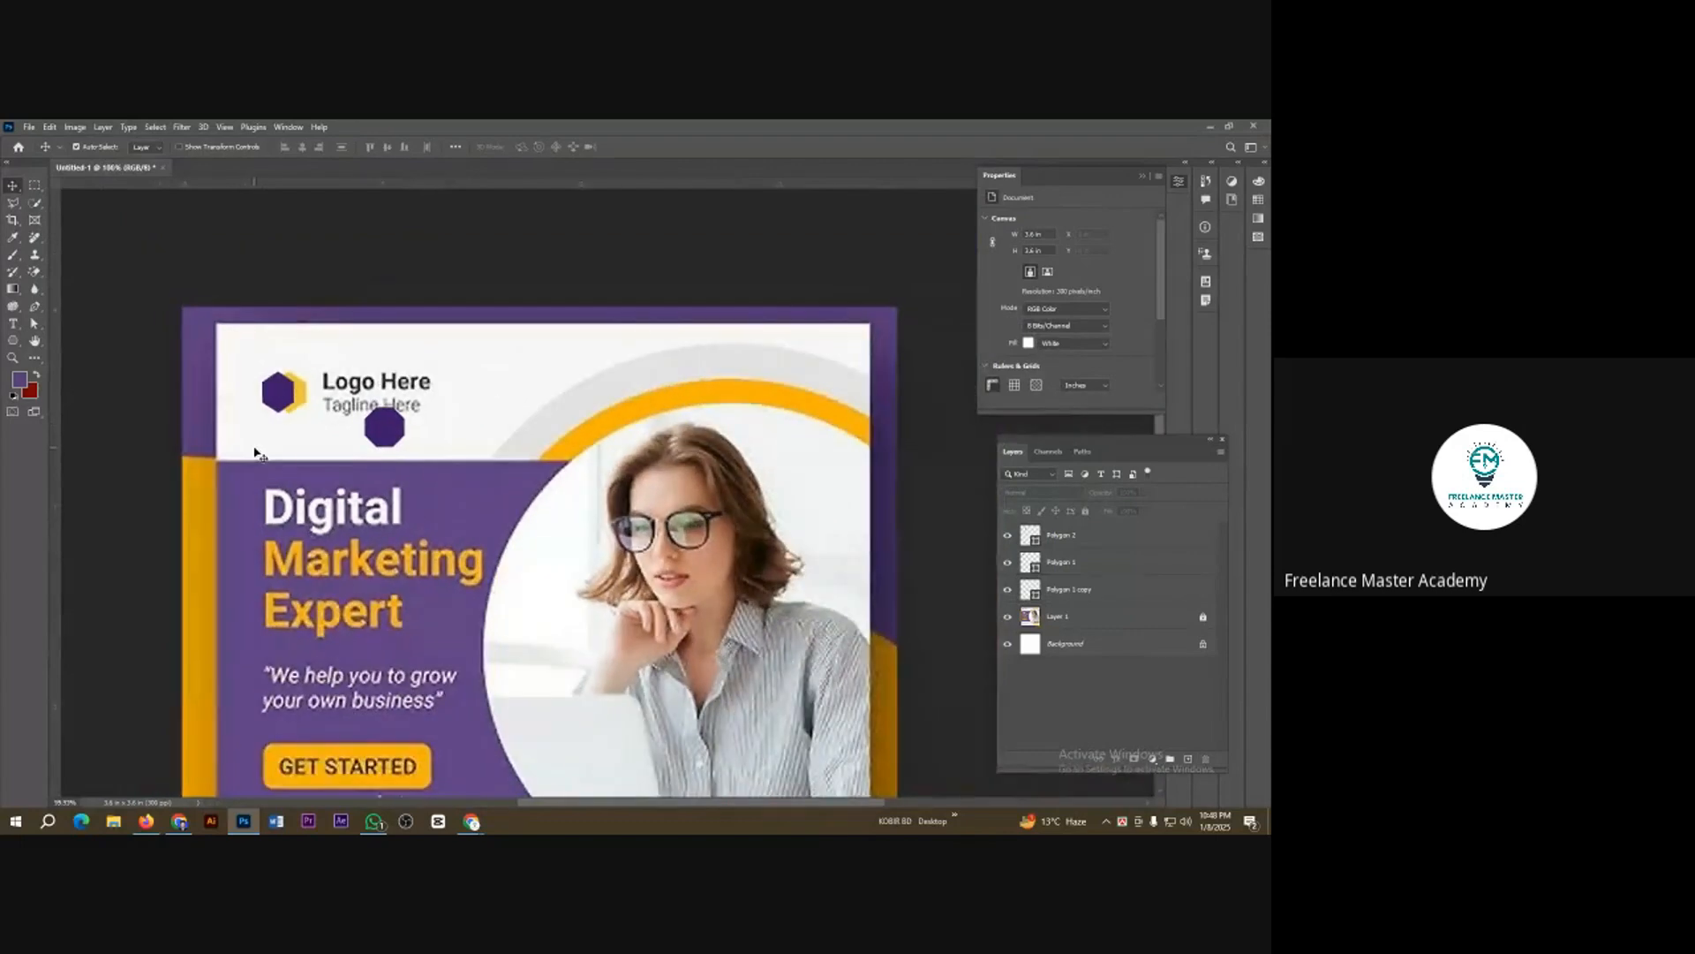
pyautogui.scroll(-2, 254, 453)
pyautogui.scroll(-2, 251, 450)
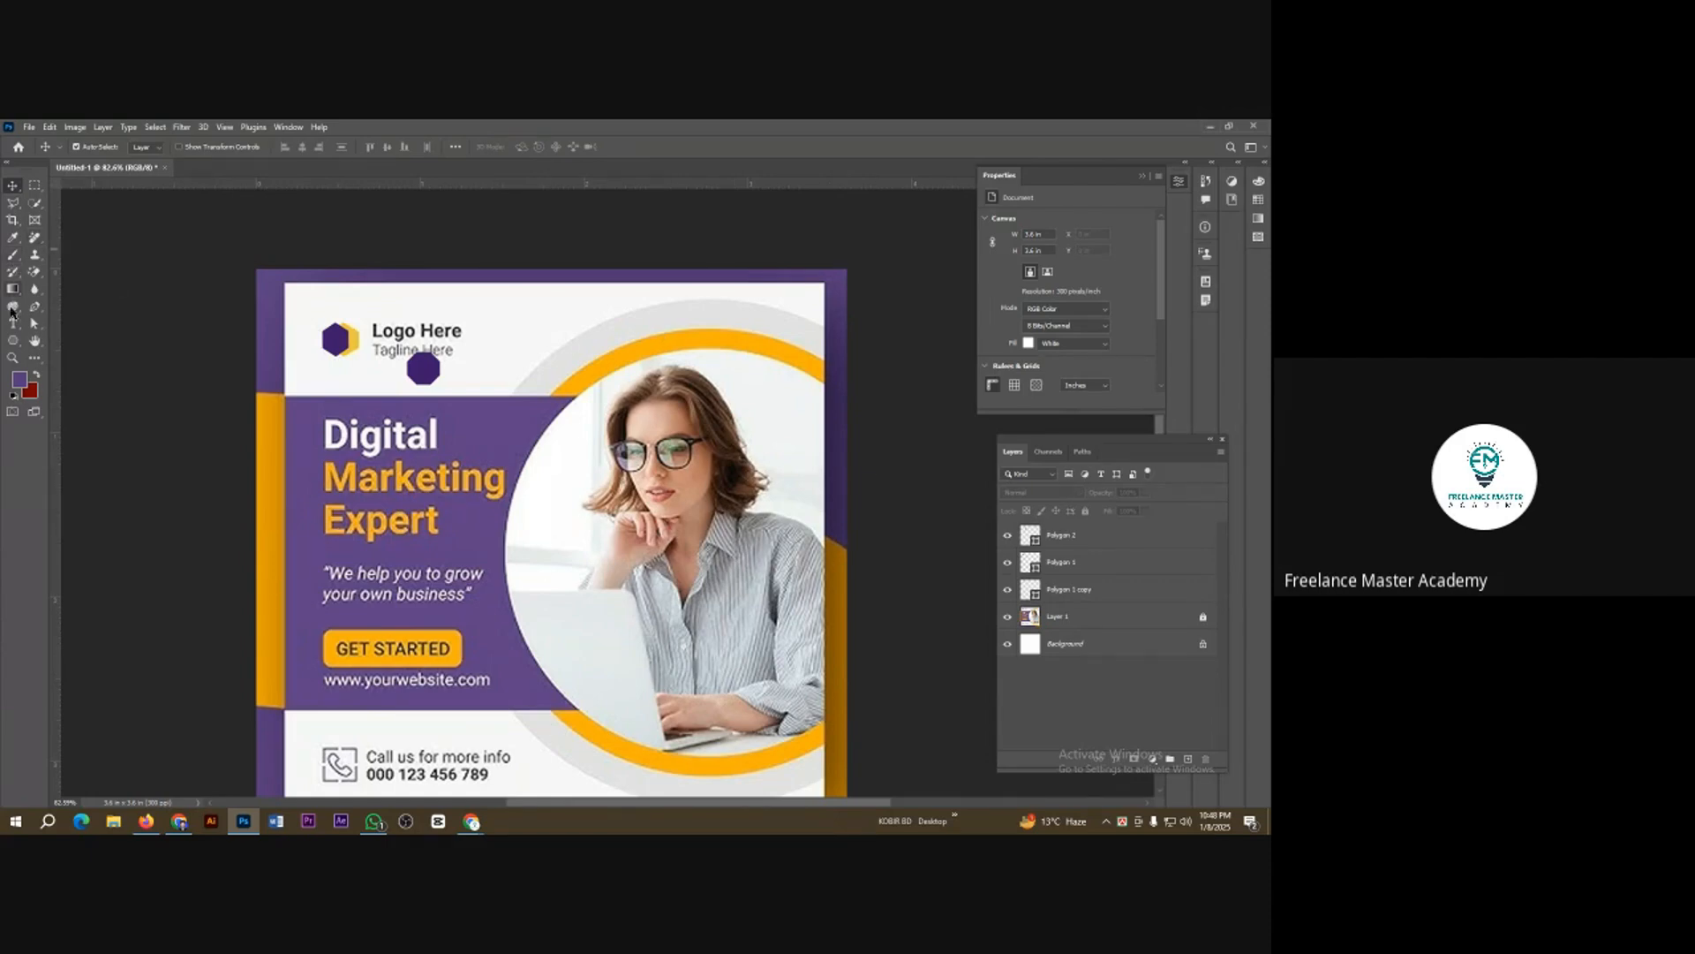
# Step: Draw a purple rectangle about 3.3 by 1.9 in over the middle band behind the headline and photo
pyautogui.click(12, 340)
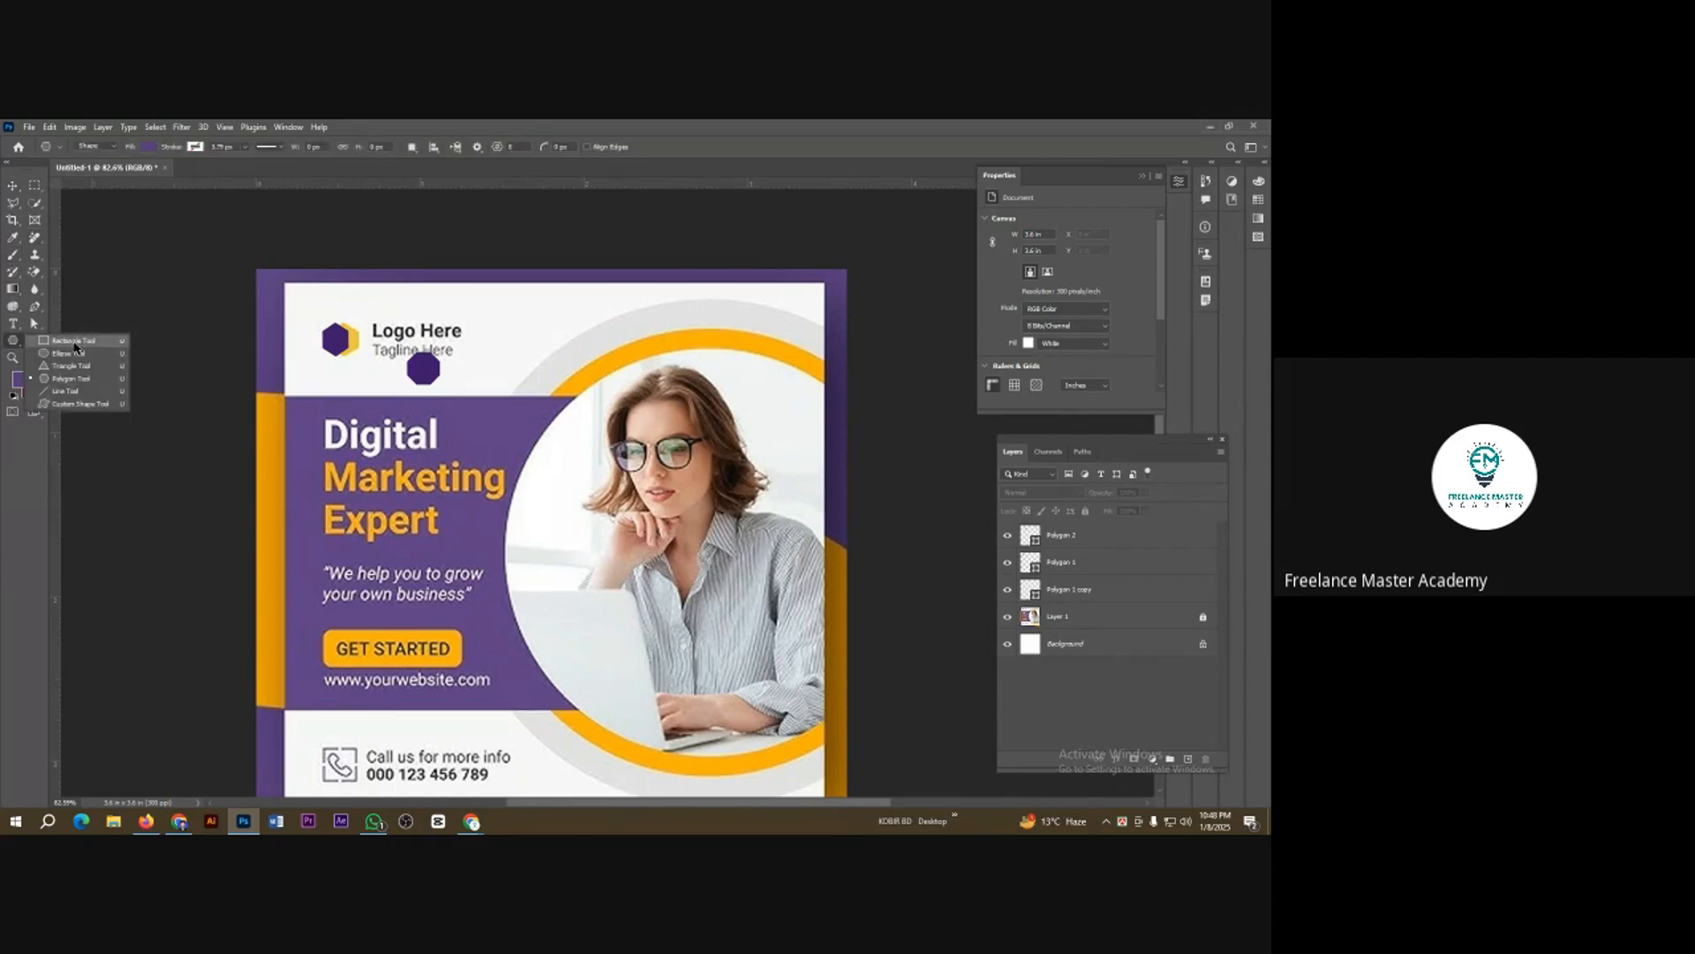
pyautogui.click(74, 341)
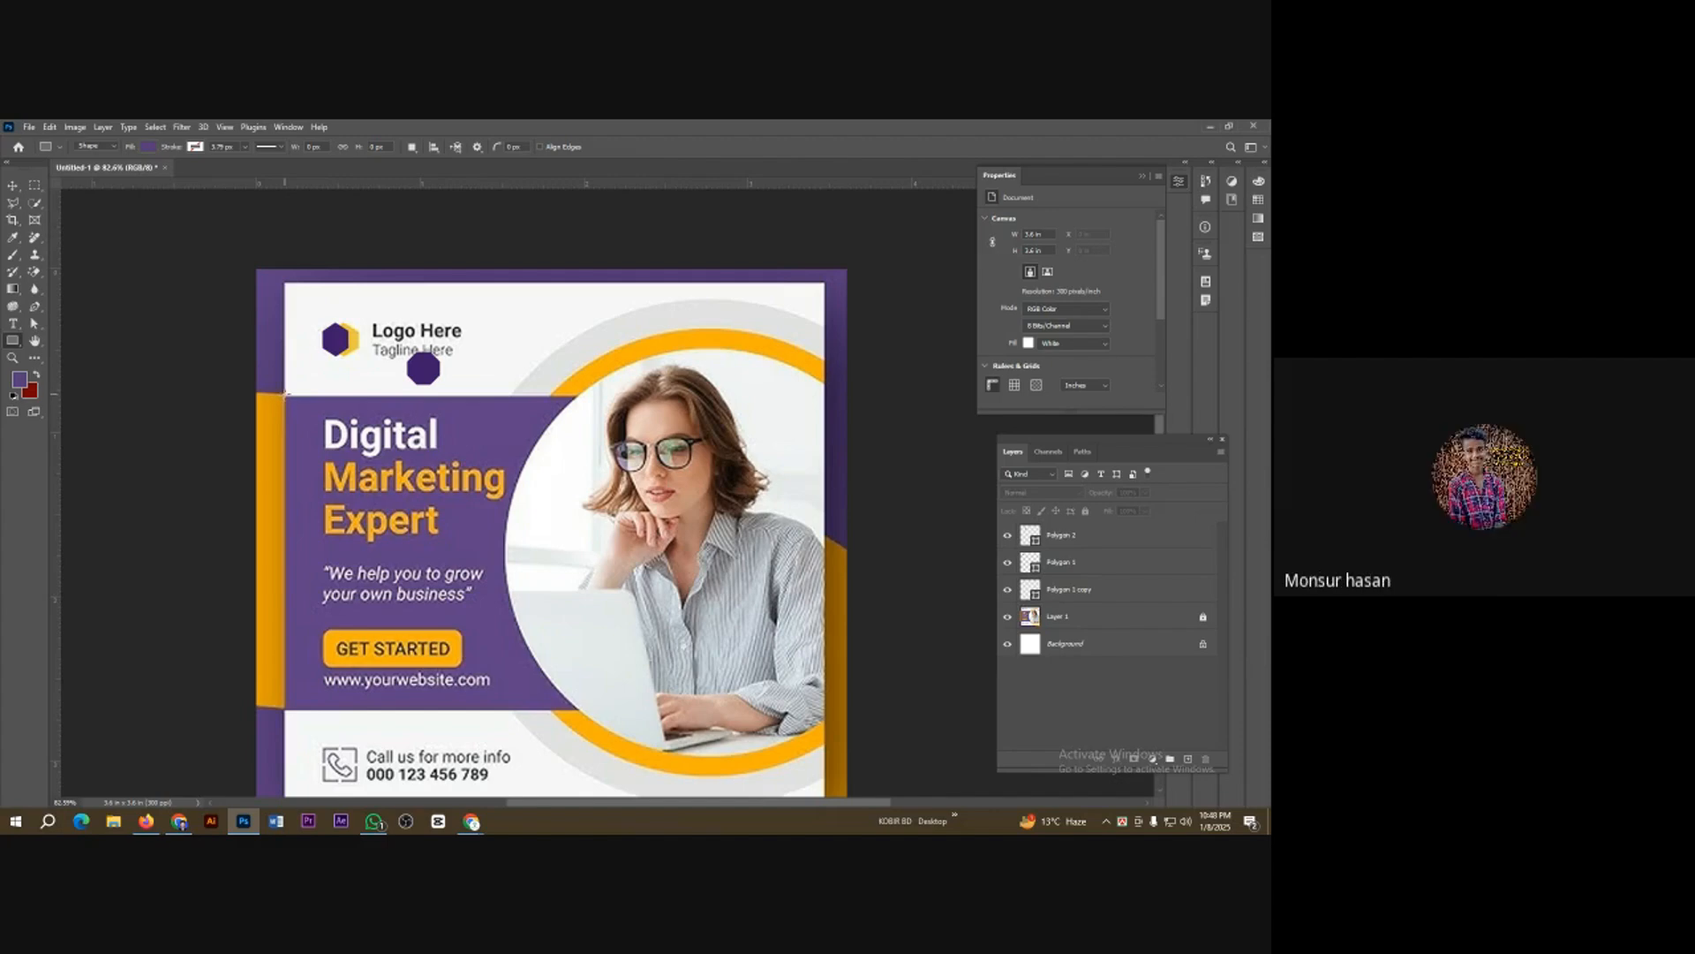
pyautogui.moveTo(283, 396); pyautogui.dragTo(824, 706)
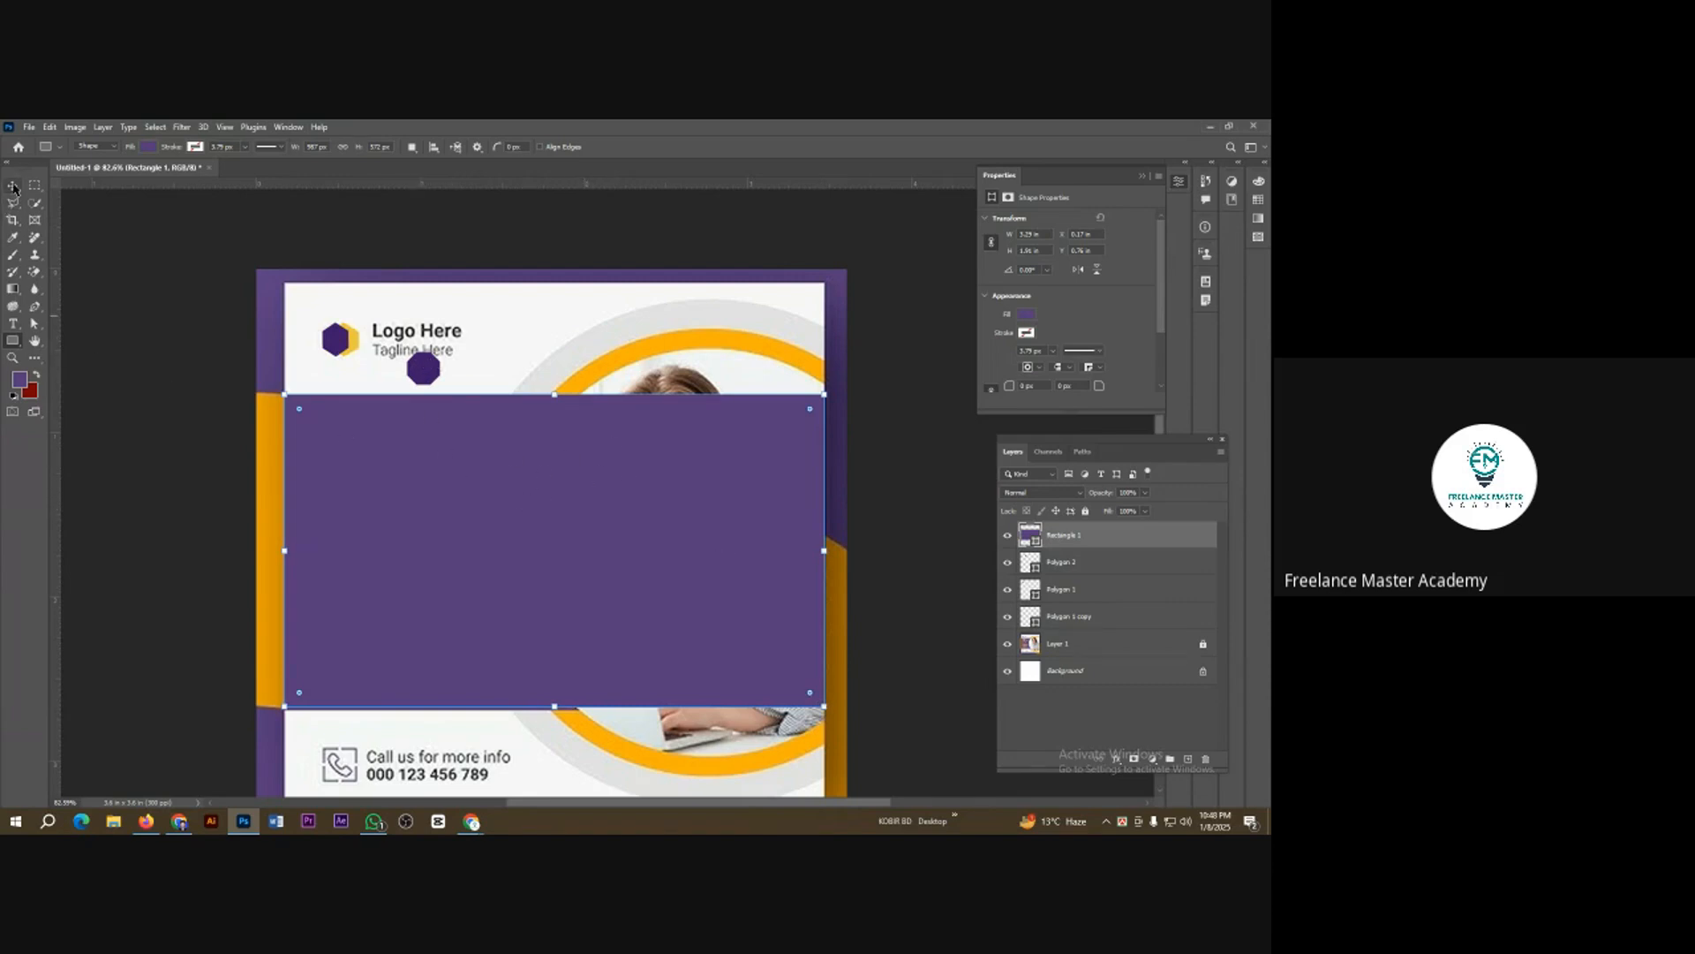
# Step: Try moving the purple rectangle up off the middle band, undo the move, and hide the rectangle's layer
pyautogui.click(13, 185)
pyautogui.moveTo(549, 494); pyautogui.dragTo(516, 352)
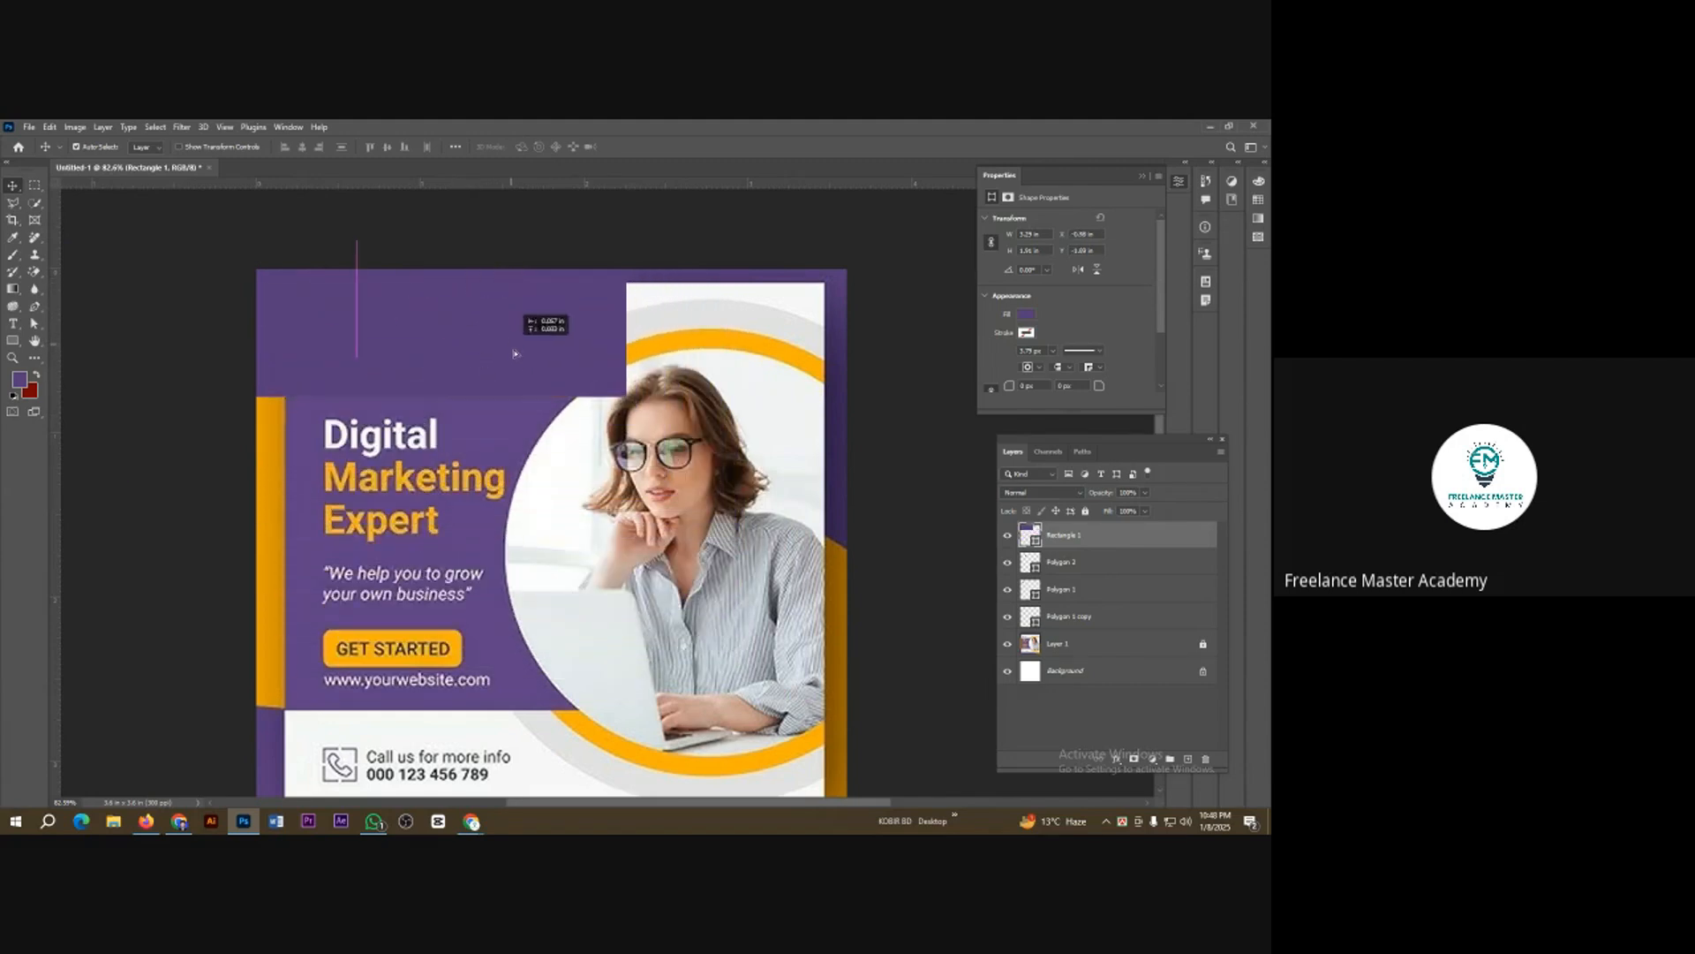
pyautogui.hotkey('ctrl', 'z')
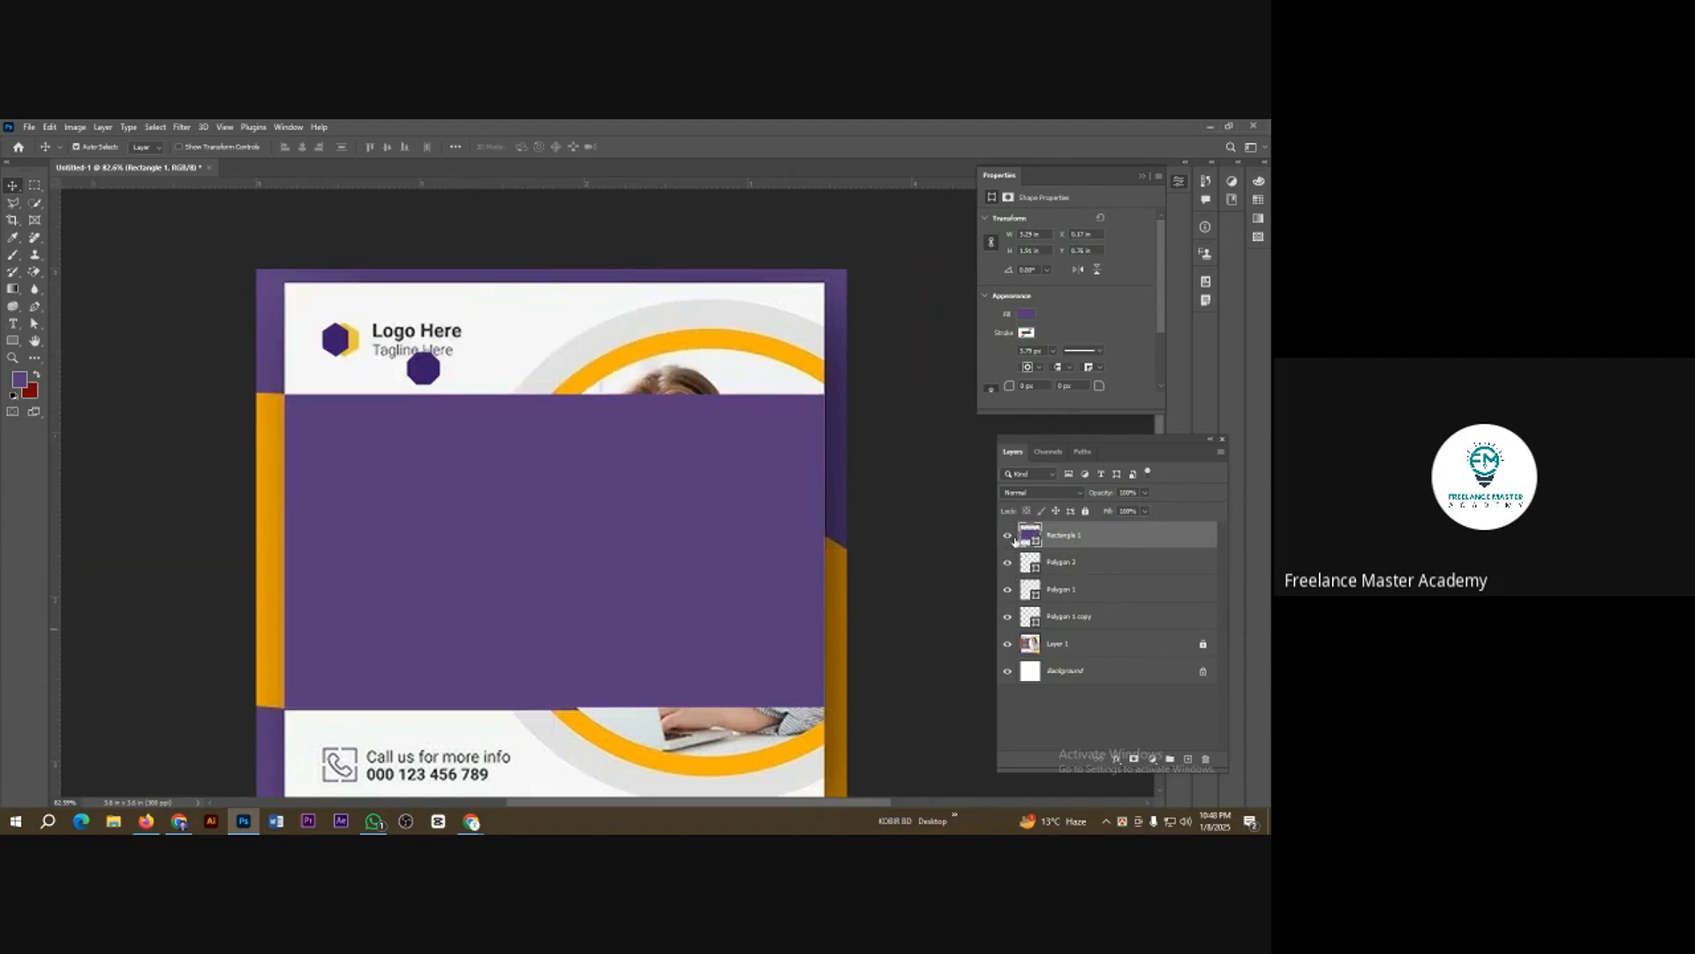
pyautogui.click(1007, 536)
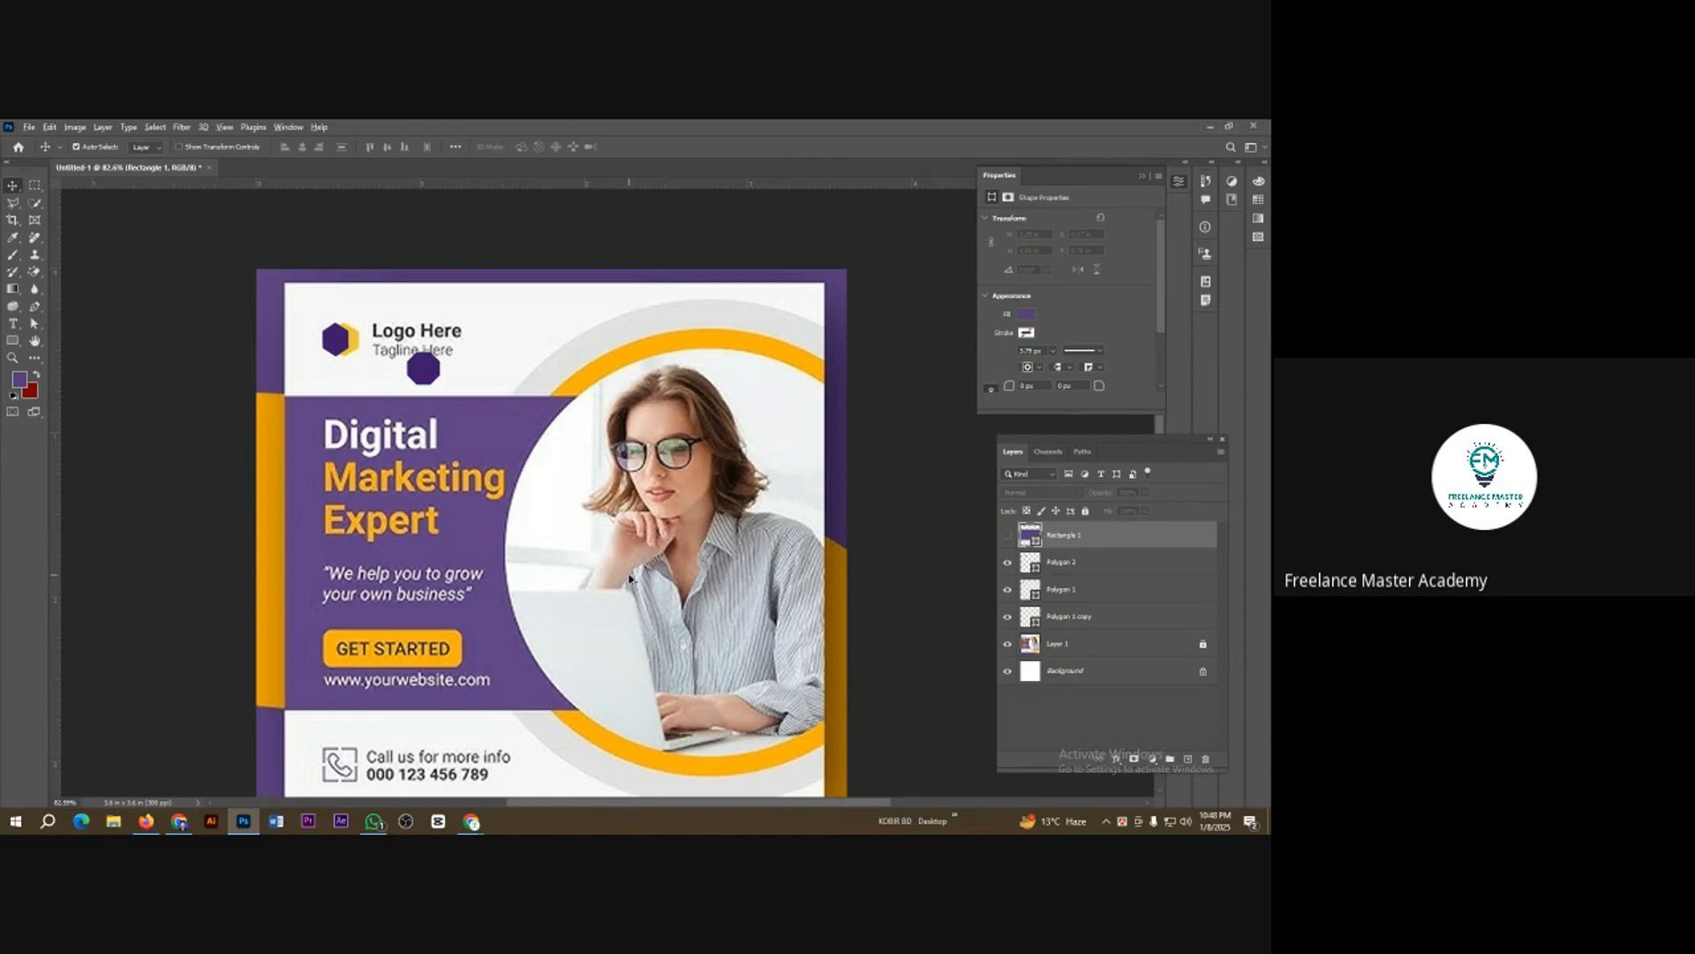
# Step: Draw a purple circle about 2.43 in across with the Ellipse tool and align it over the round photo
pyautogui.scroll(1, 622, 582)
pyautogui.scroll(-2, 510, 562)
pyautogui.scroll(-1, 701, 590)
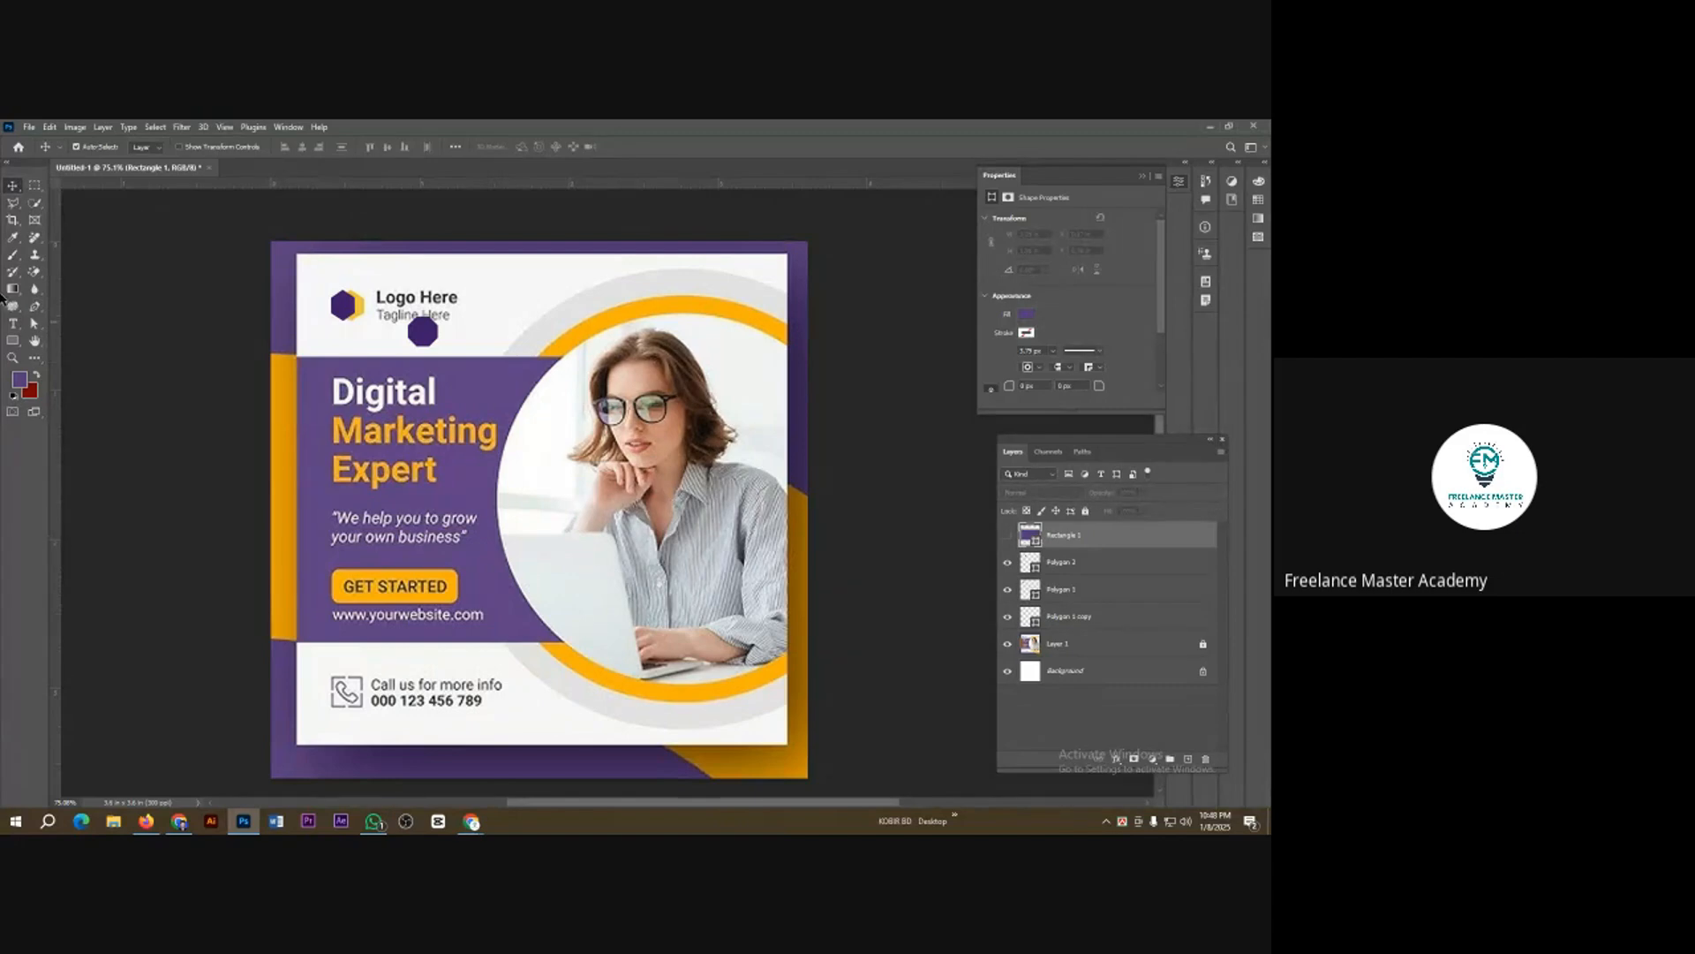
pyautogui.moveTo(13, 341); pyautogui.dragTo(80, 360)
pyautogui.moveTo(658, 468); pyautogui.dragTo(838, 673)
pyautogui.moveTo(838, 674); pyautogui.dragTo(838, 673)
pyautogui.press('v')
pyautogui.moveTo(633, 427)
pyautogui.mouseDown()
pyautogui.moveTo(676, 460)
pyautogui.moveTo(657, 440)
pyautogui.mouseUp()
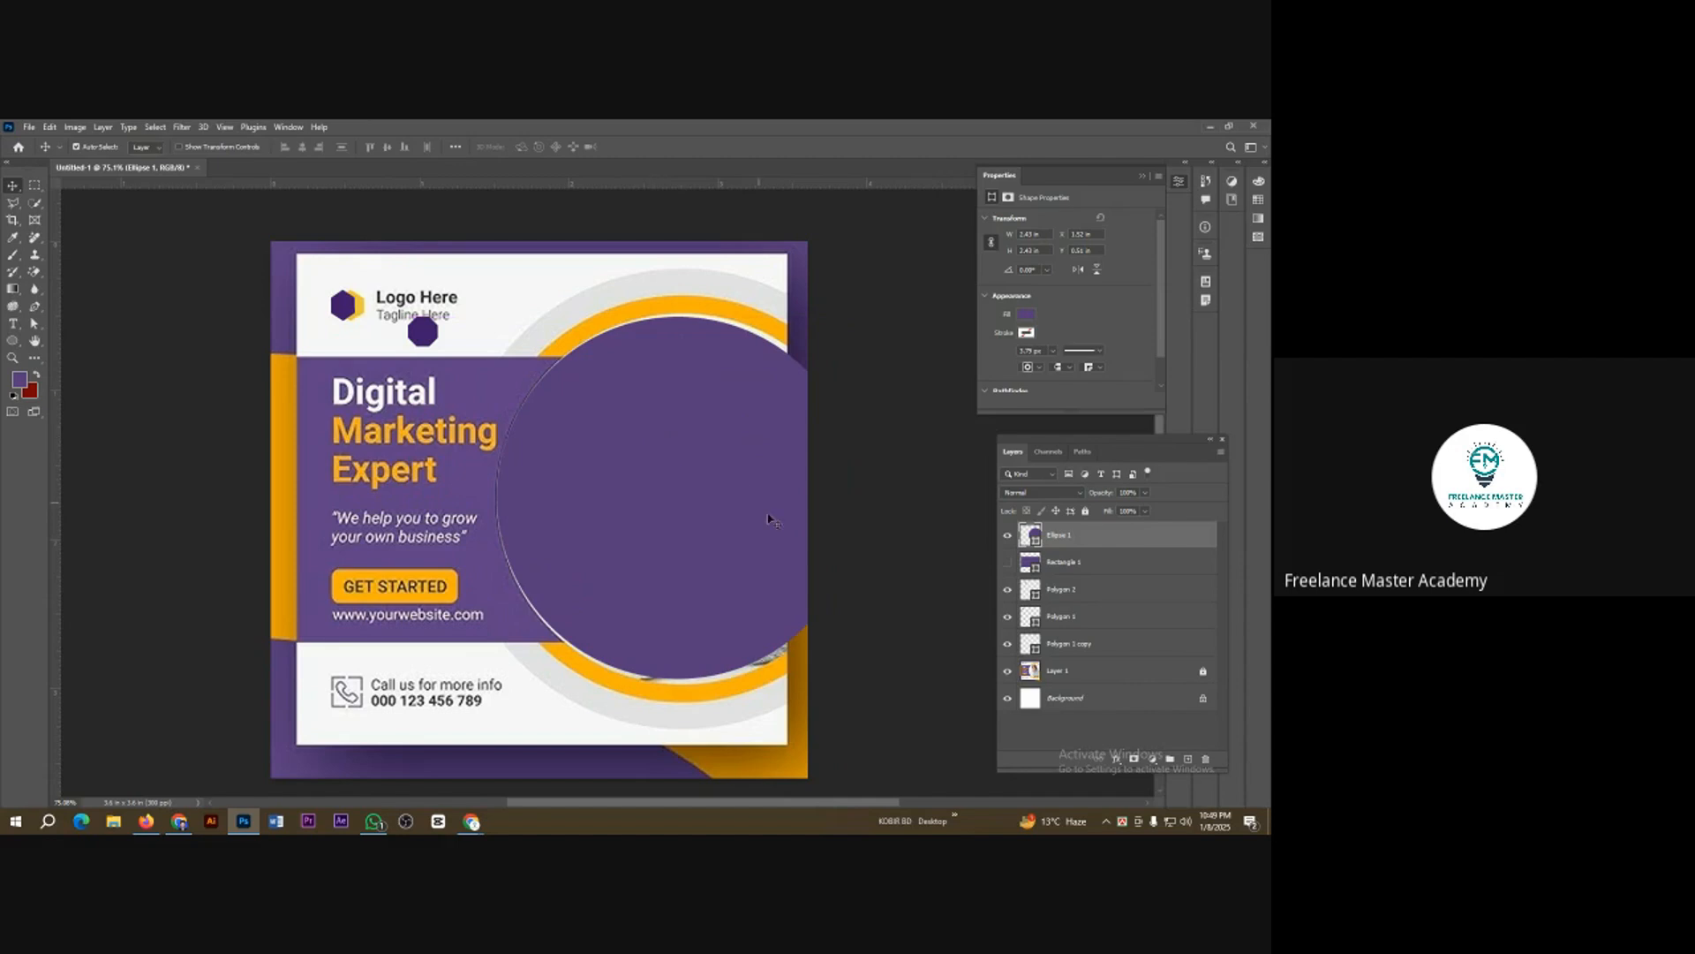
# Step: Duplicate the circle's layer twice
pyautogui.press('ctrl')
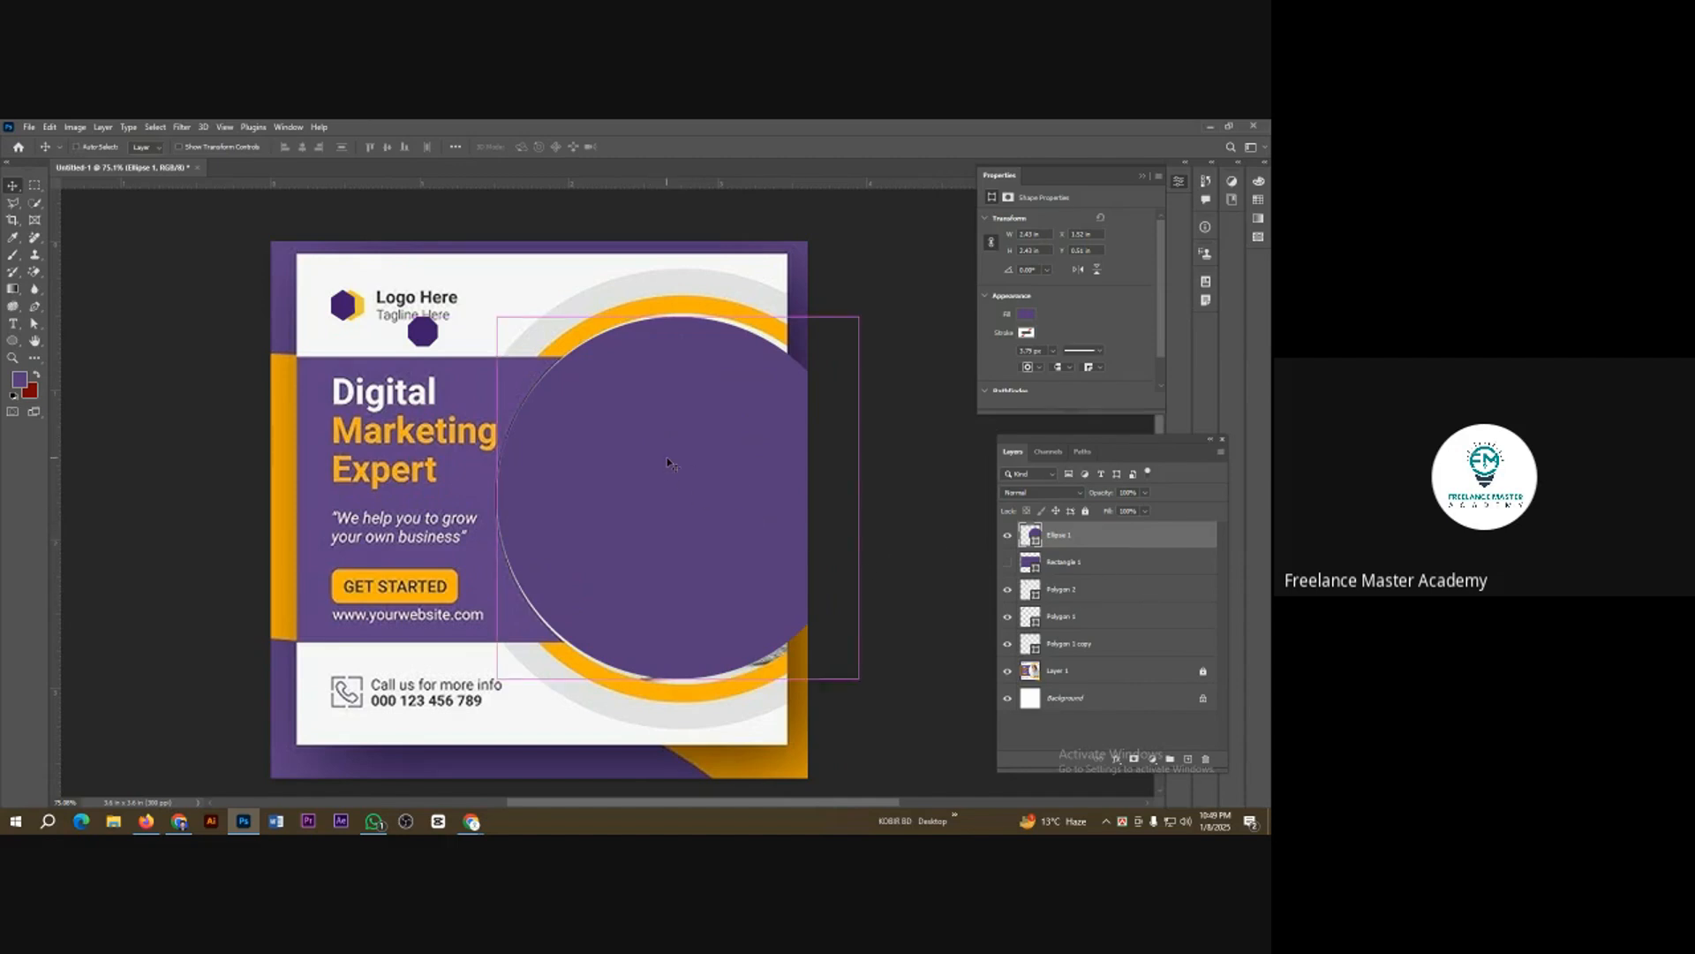
pyautogui.hotkey('ctrl', 'j')
pyautogui.hotkey('ctrl', 'j')
pyautogui.hotkey('ctrl', 'j')
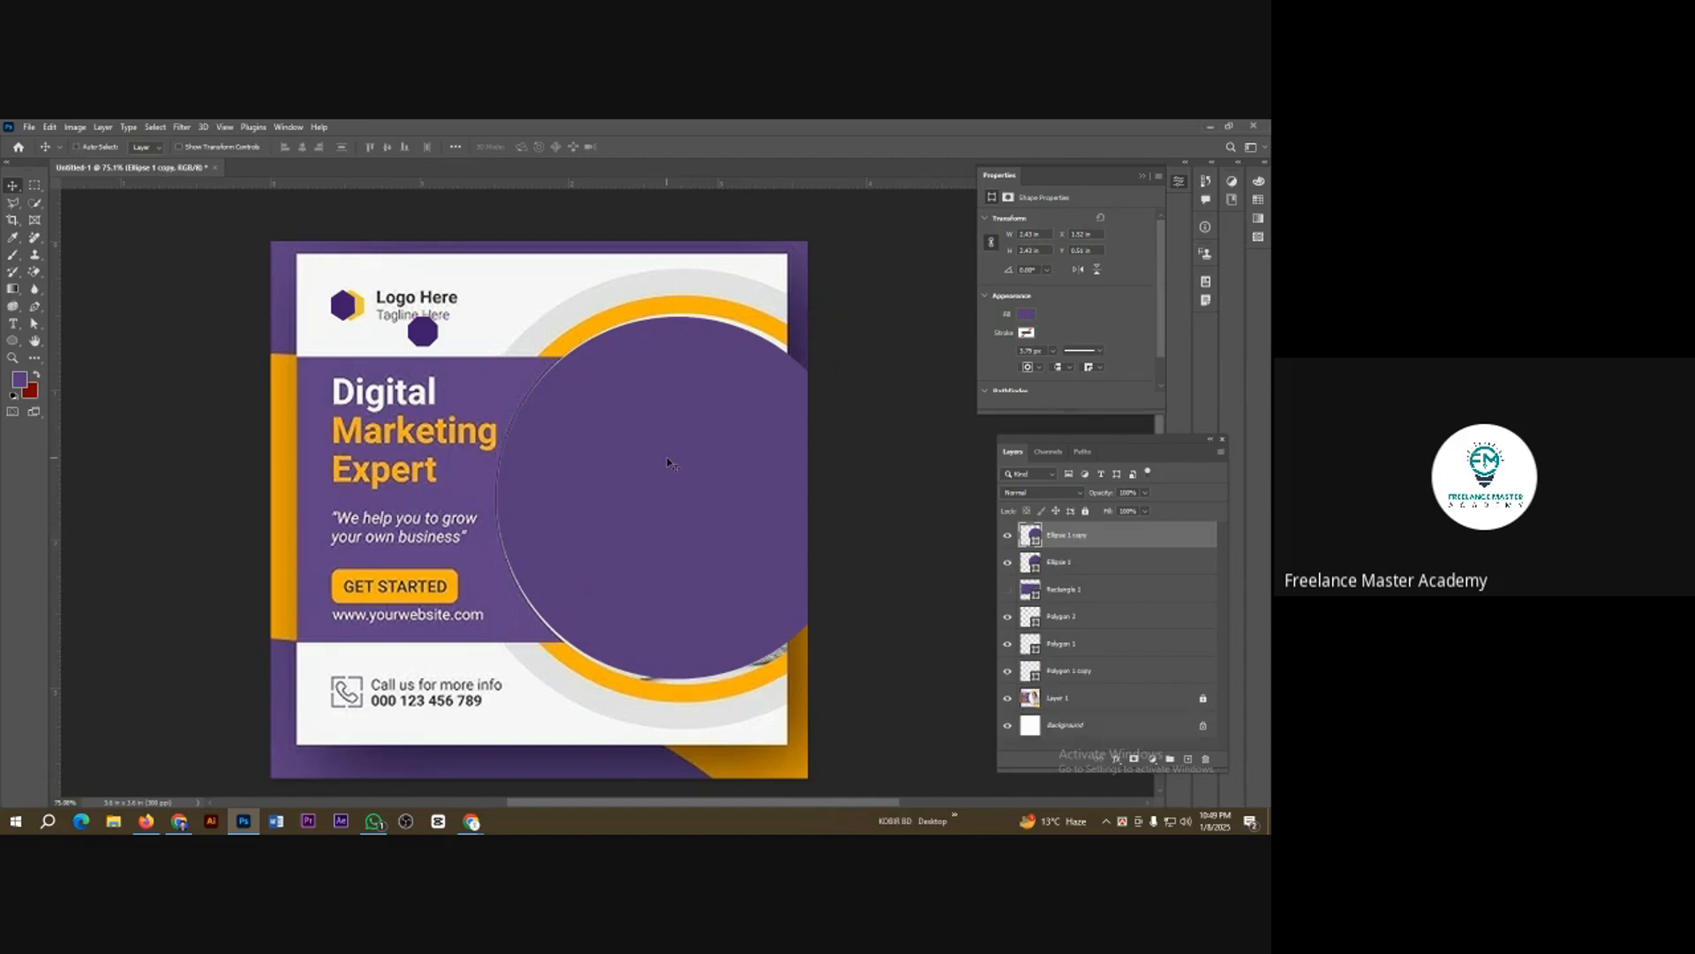
pyautogui.press('Delete')
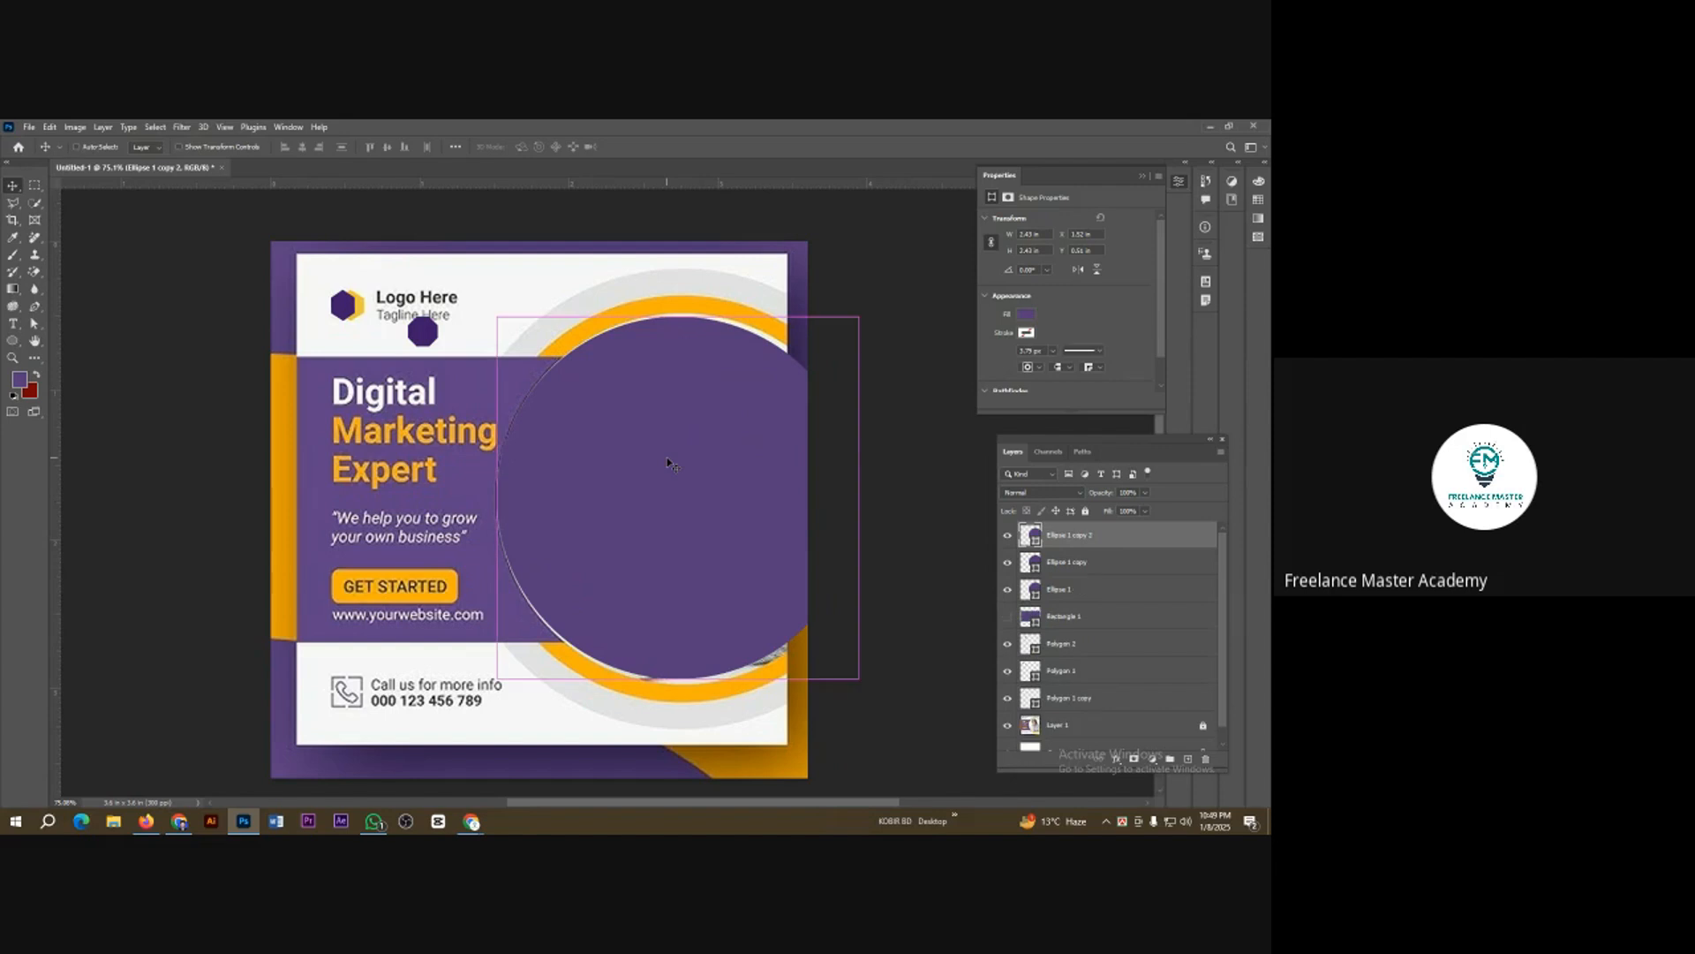
# Step: Enlarge the first circle copy upward to the top outer edge of the orange ring
pyautogui.click(1070, 566)
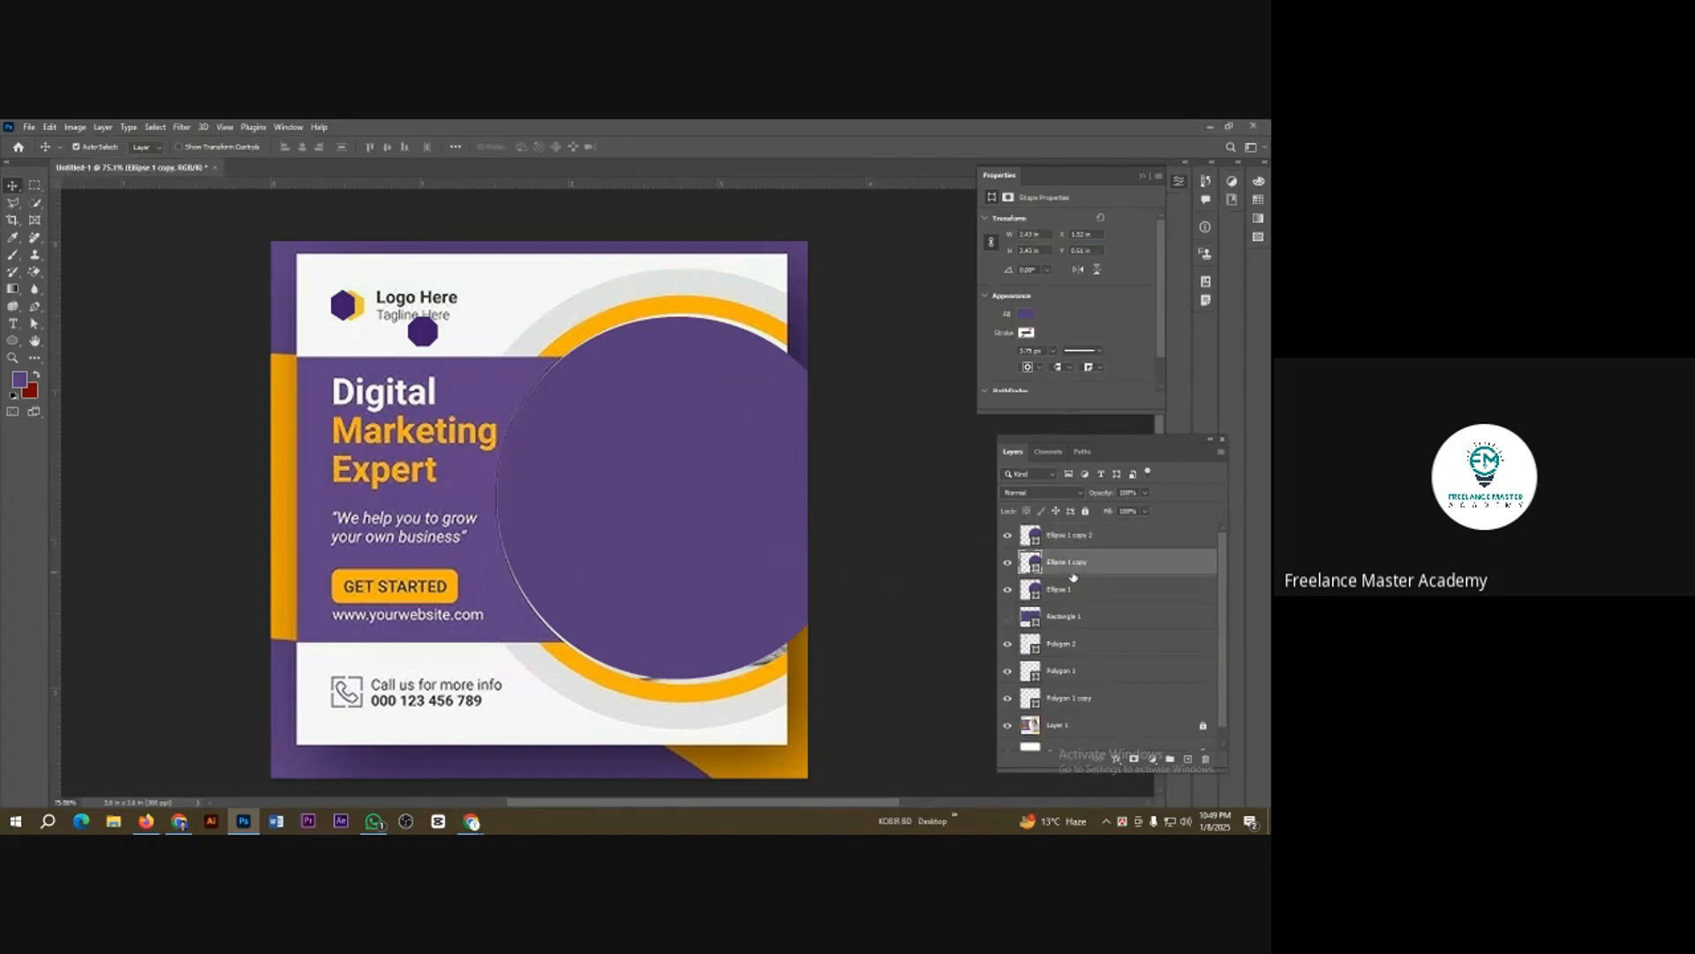
pyautogui.hotkey('ctrl', 't')
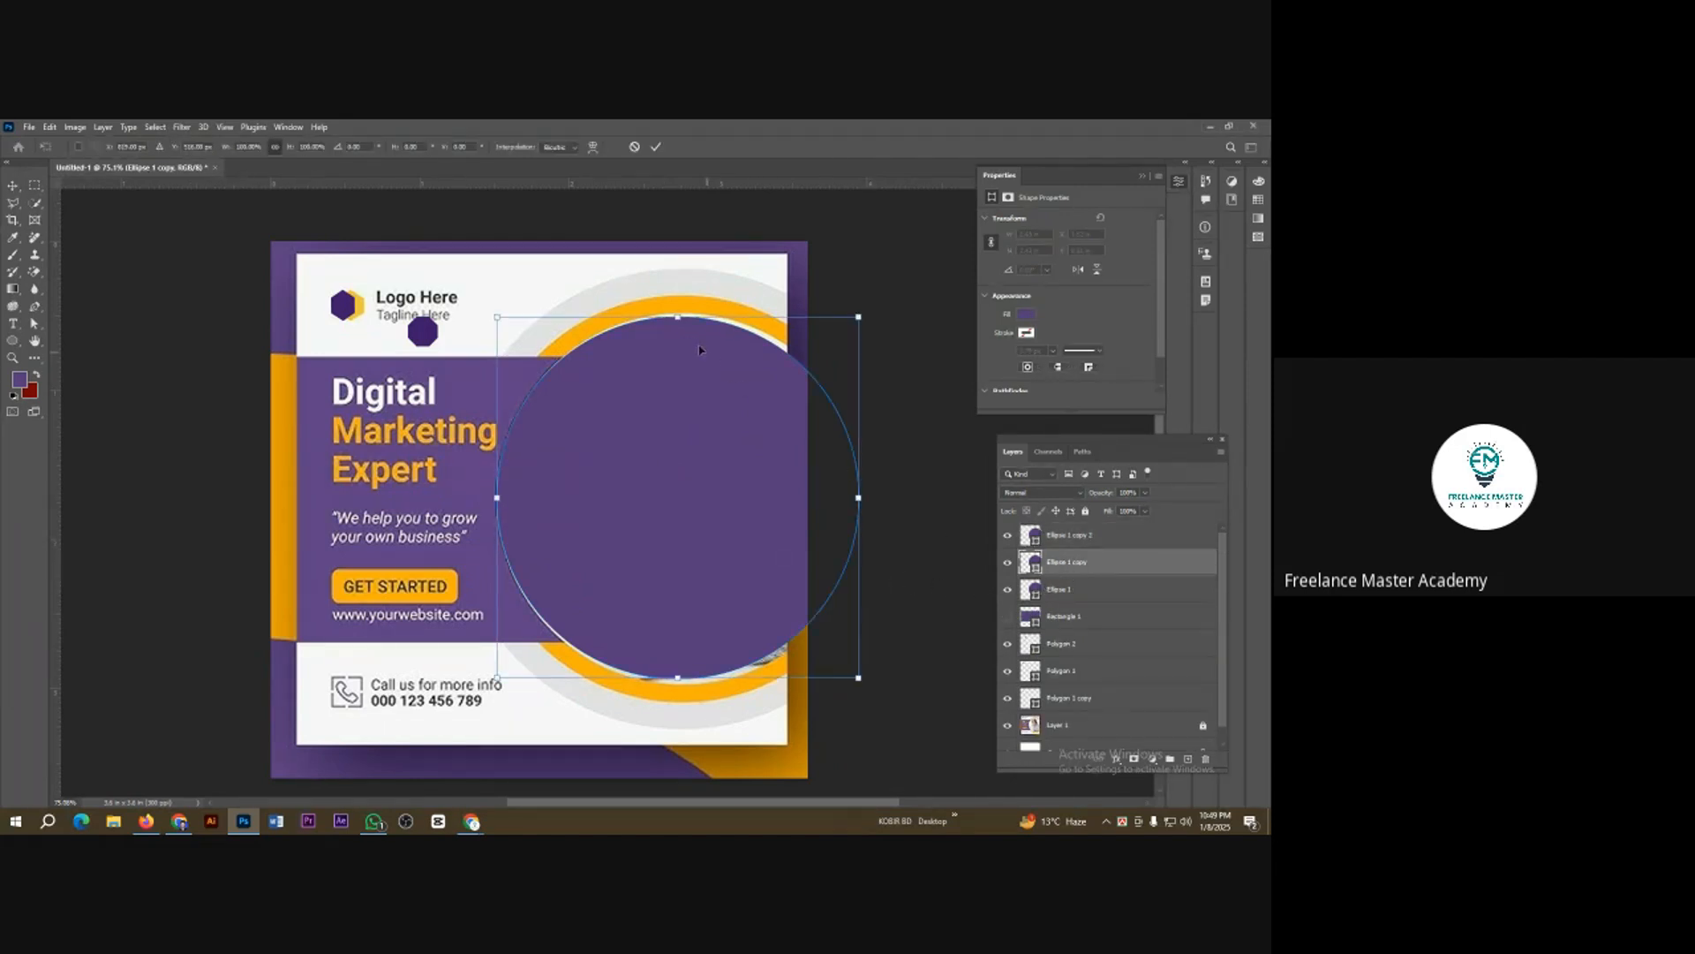
pyautogui.moveTo(680, 316); pyautogui.dragTo(678, 297)
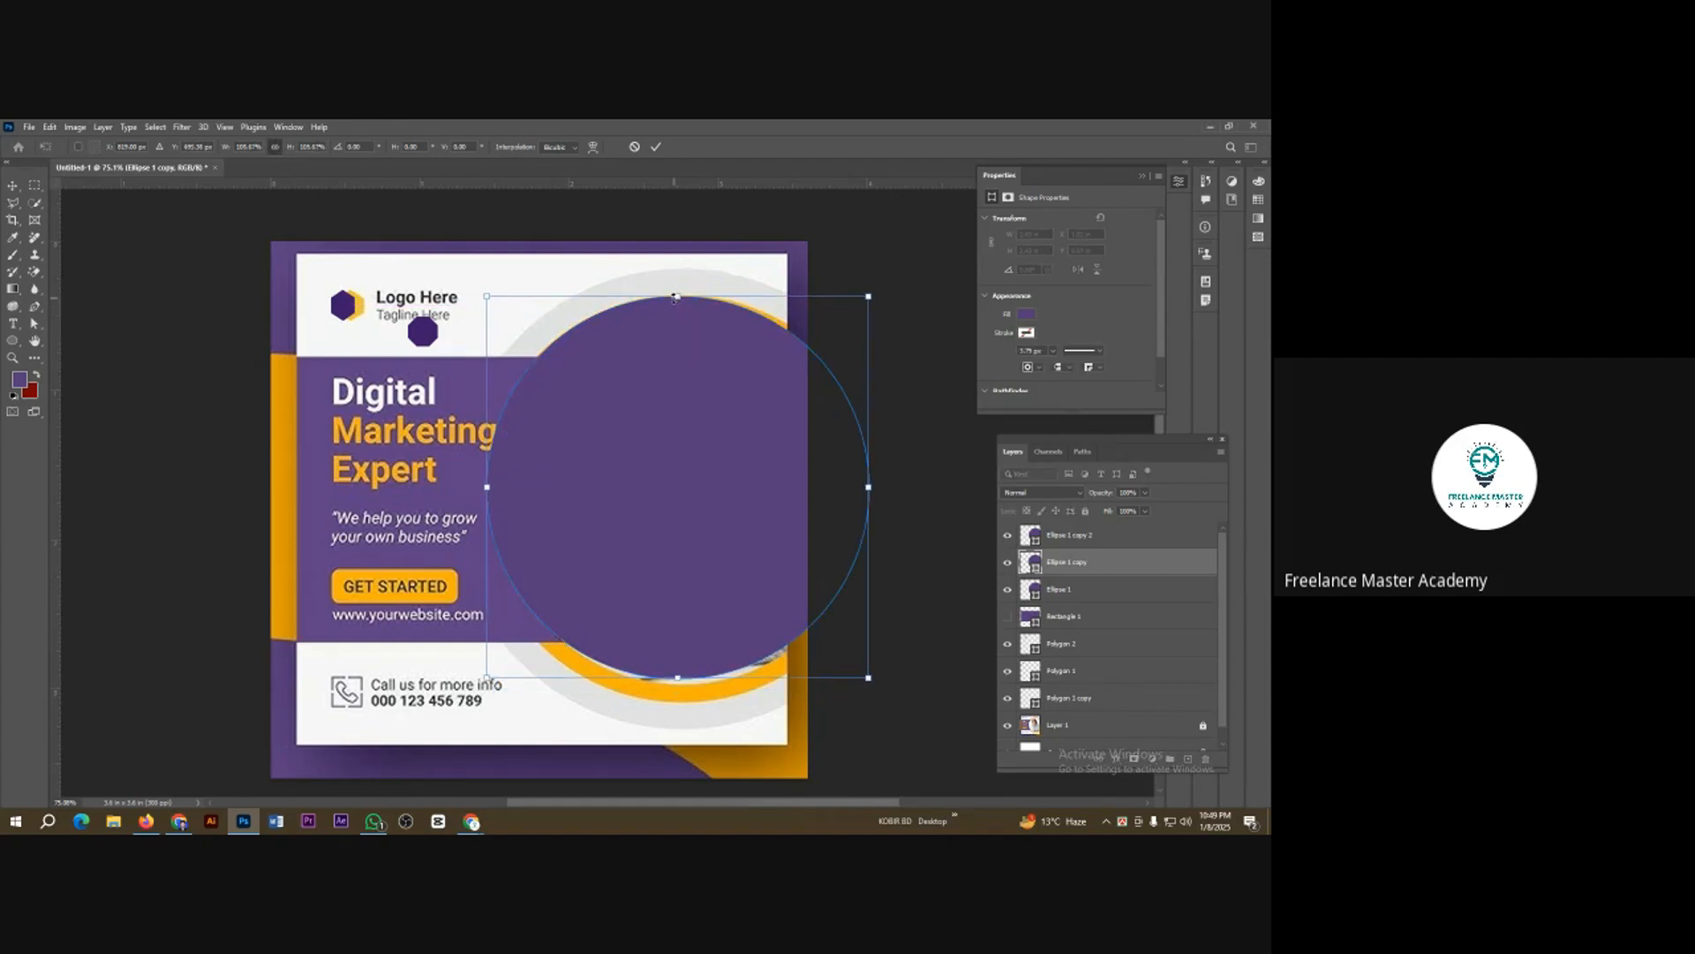
pyautogui.click(656, 146)
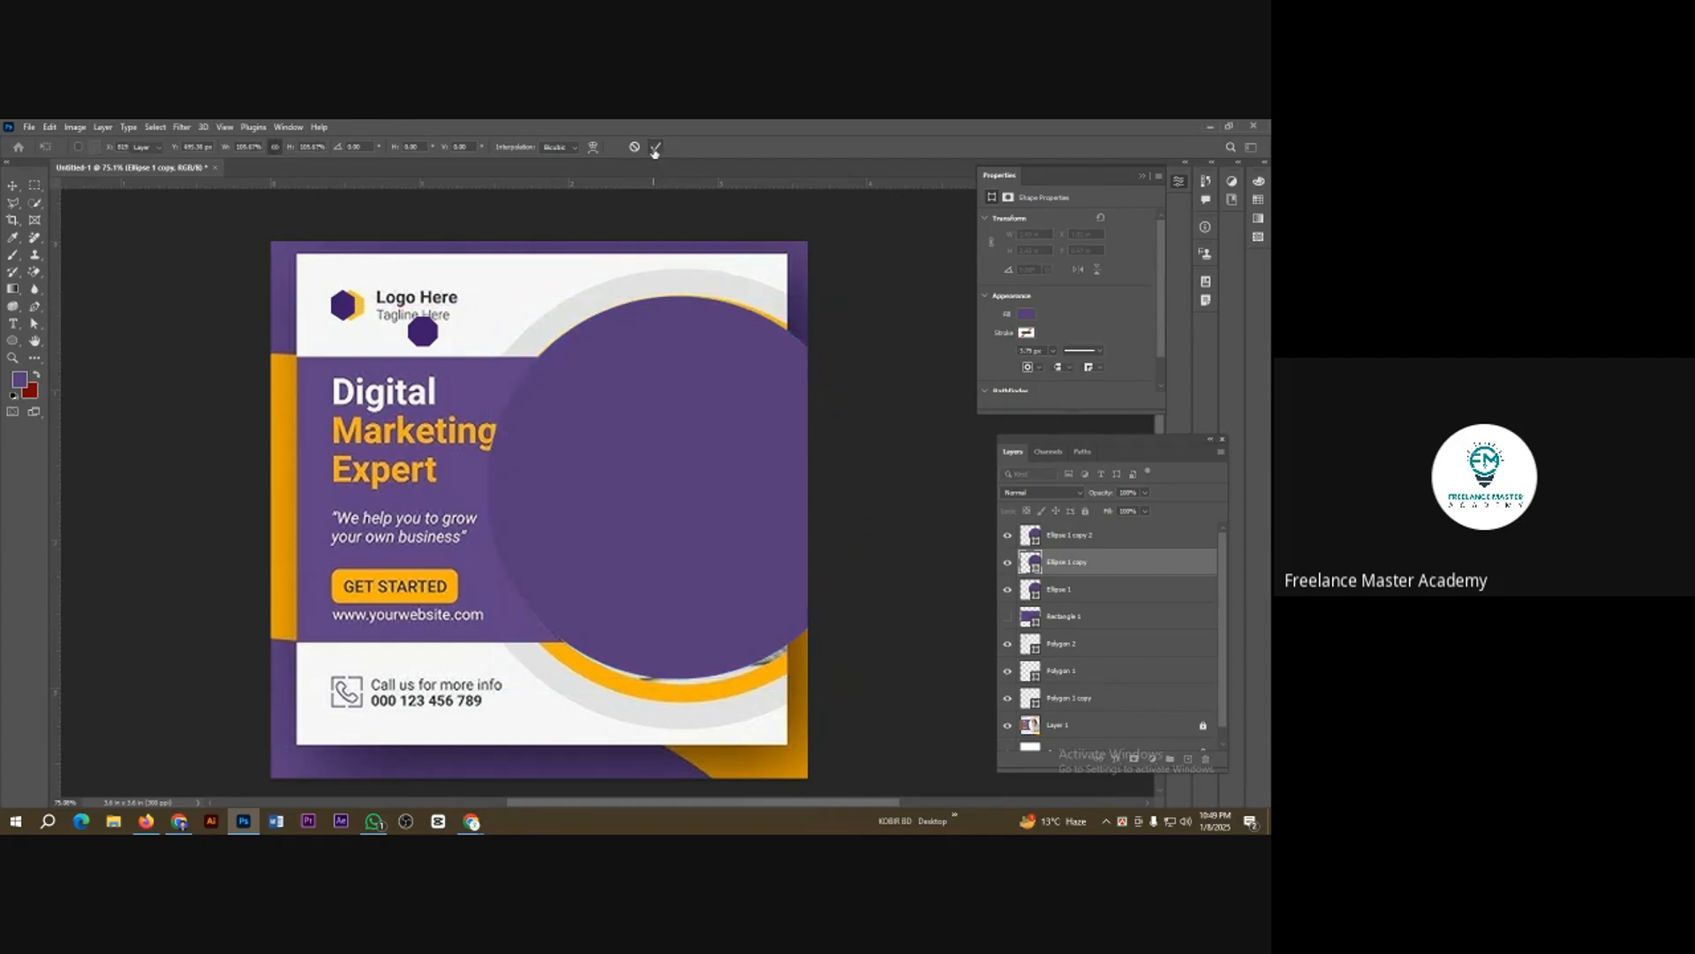
# Step: Enlarge the second circle copy to about 3.1 in so it covers the full height of the grey ring
pyautogui.click(1071, 536)
pyautogui.hotkey('ctrl', 't')
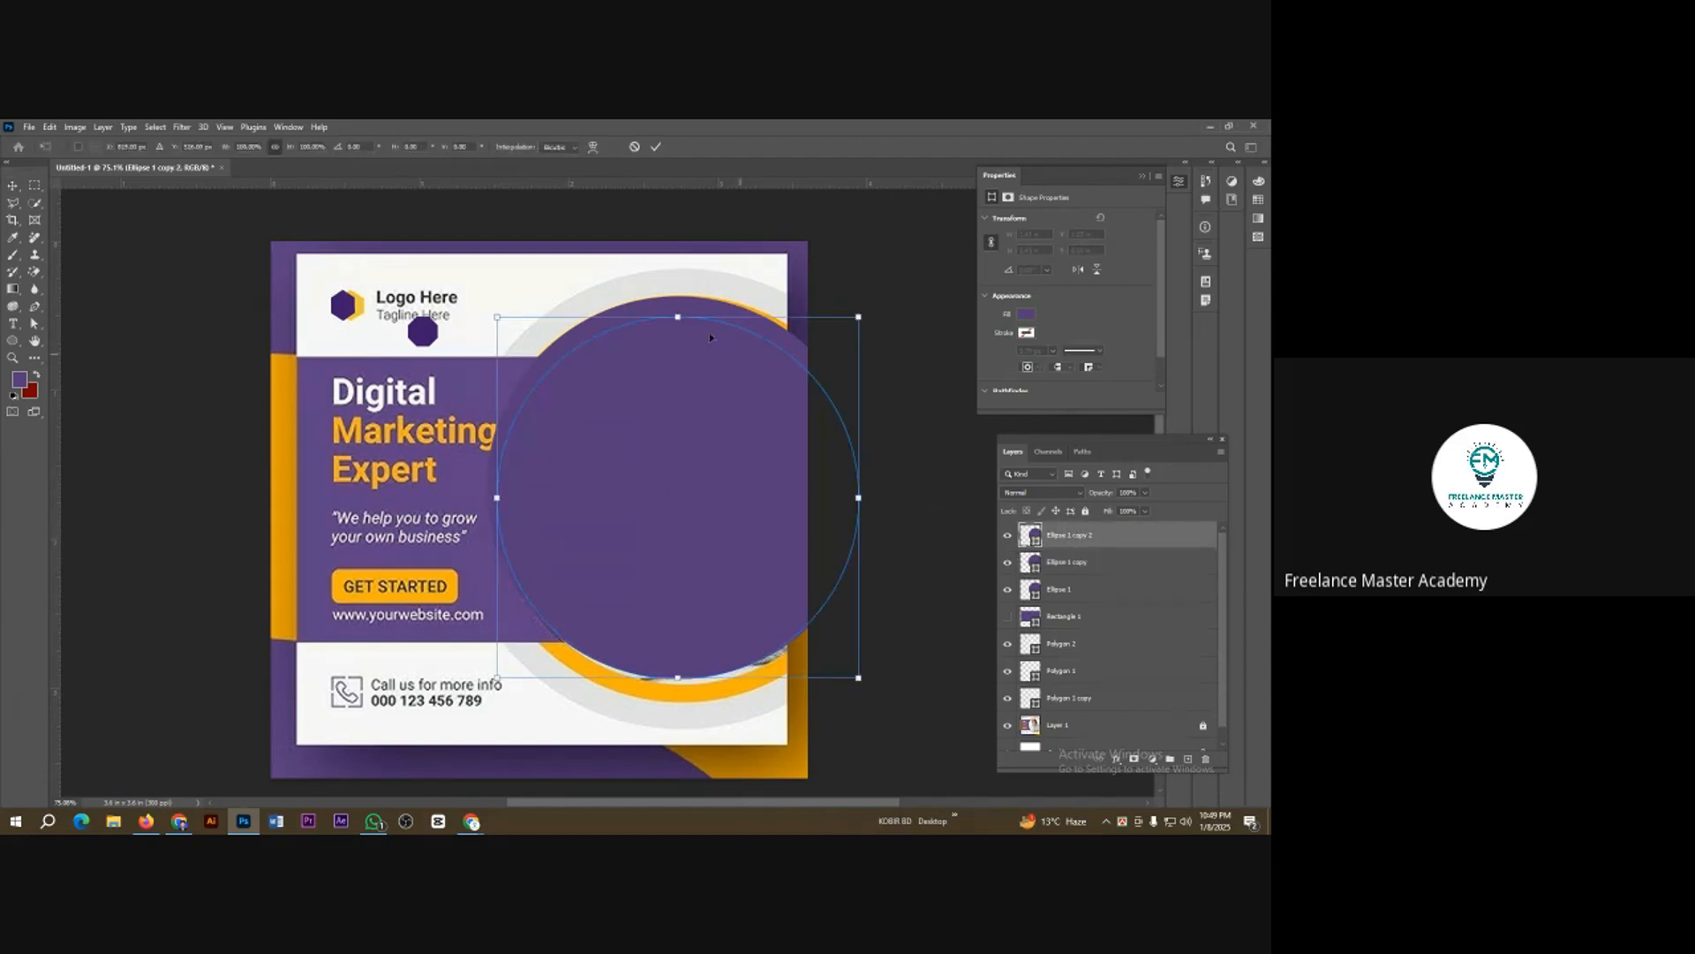
pyautogui.moveTo(678, 314); pyautogui.dragTo(674, 267)
pyautogui.moveTo(677, 680); pyautogui.dragTo(687, 735)
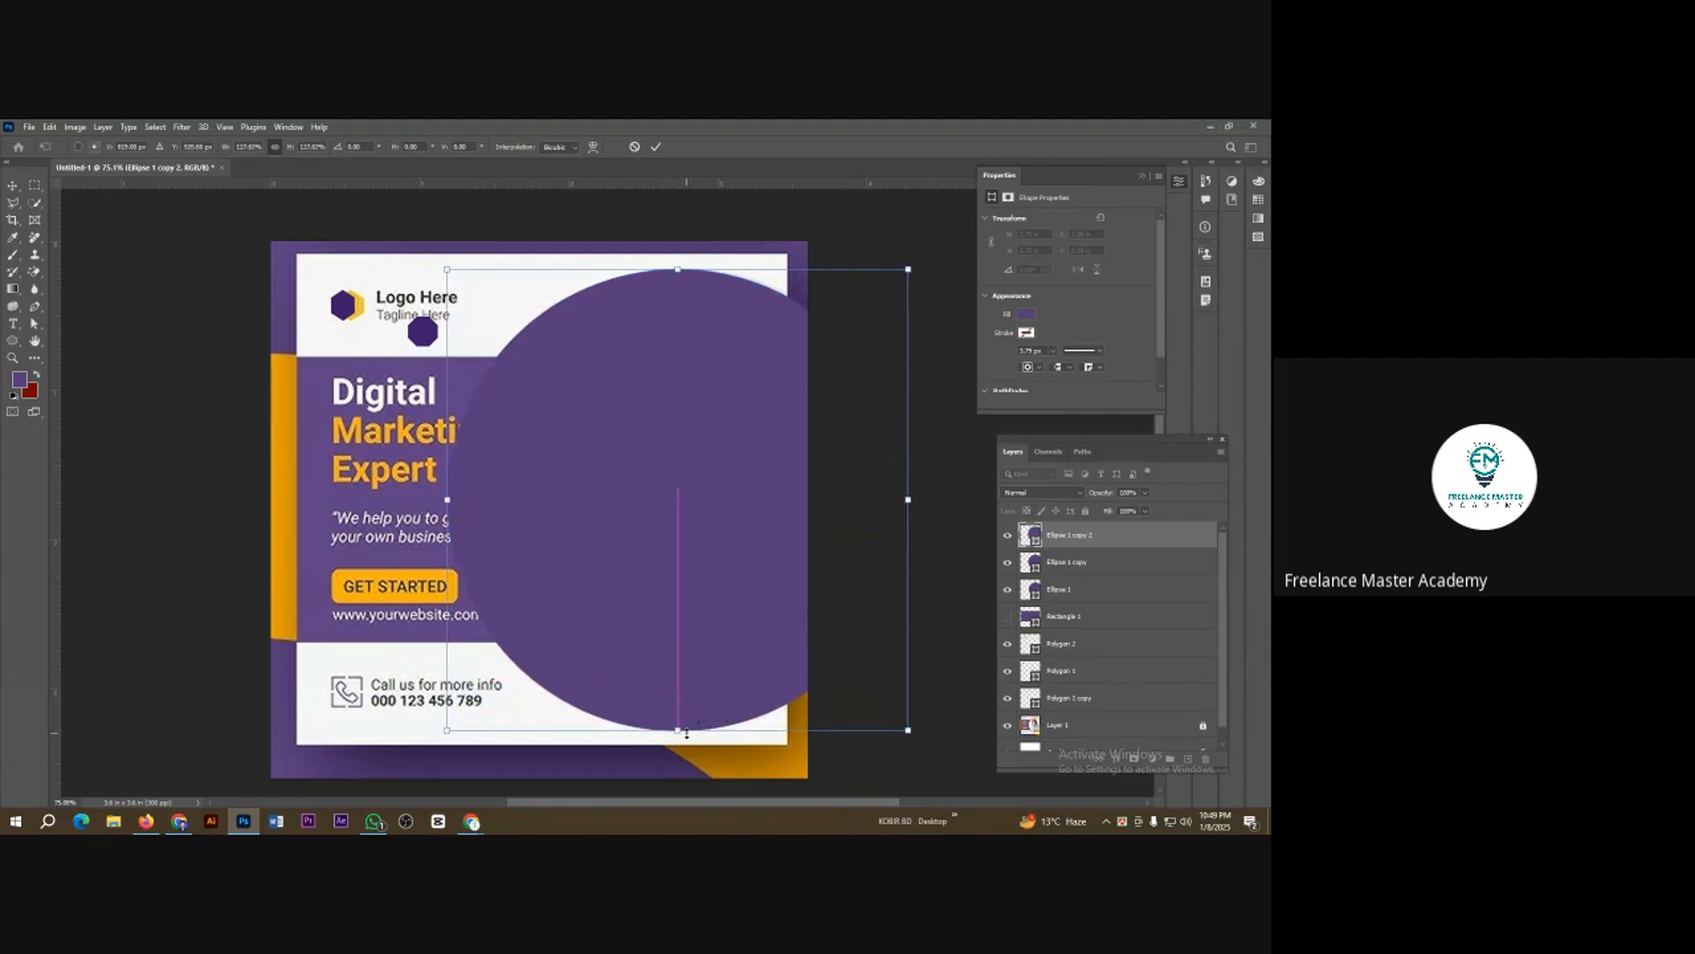
pyautogui.click(658, 149)
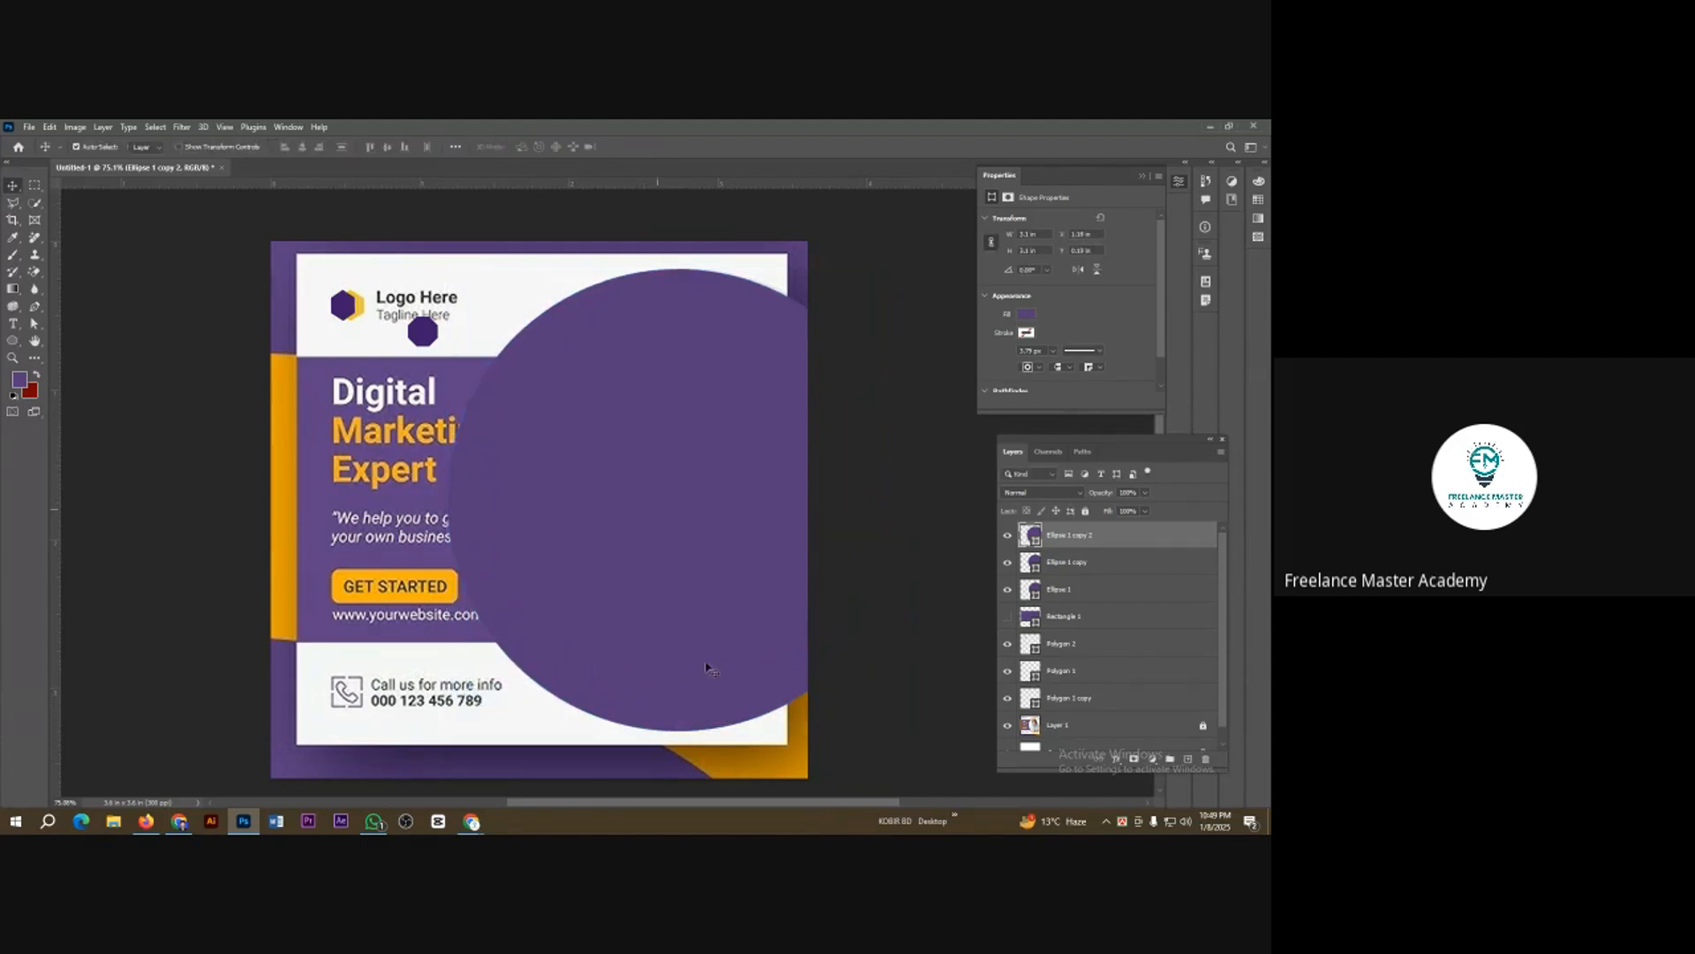
# Step: Recolor the original circle dark purple and place its layer above both copies
pyautogui.click(1086, 597)
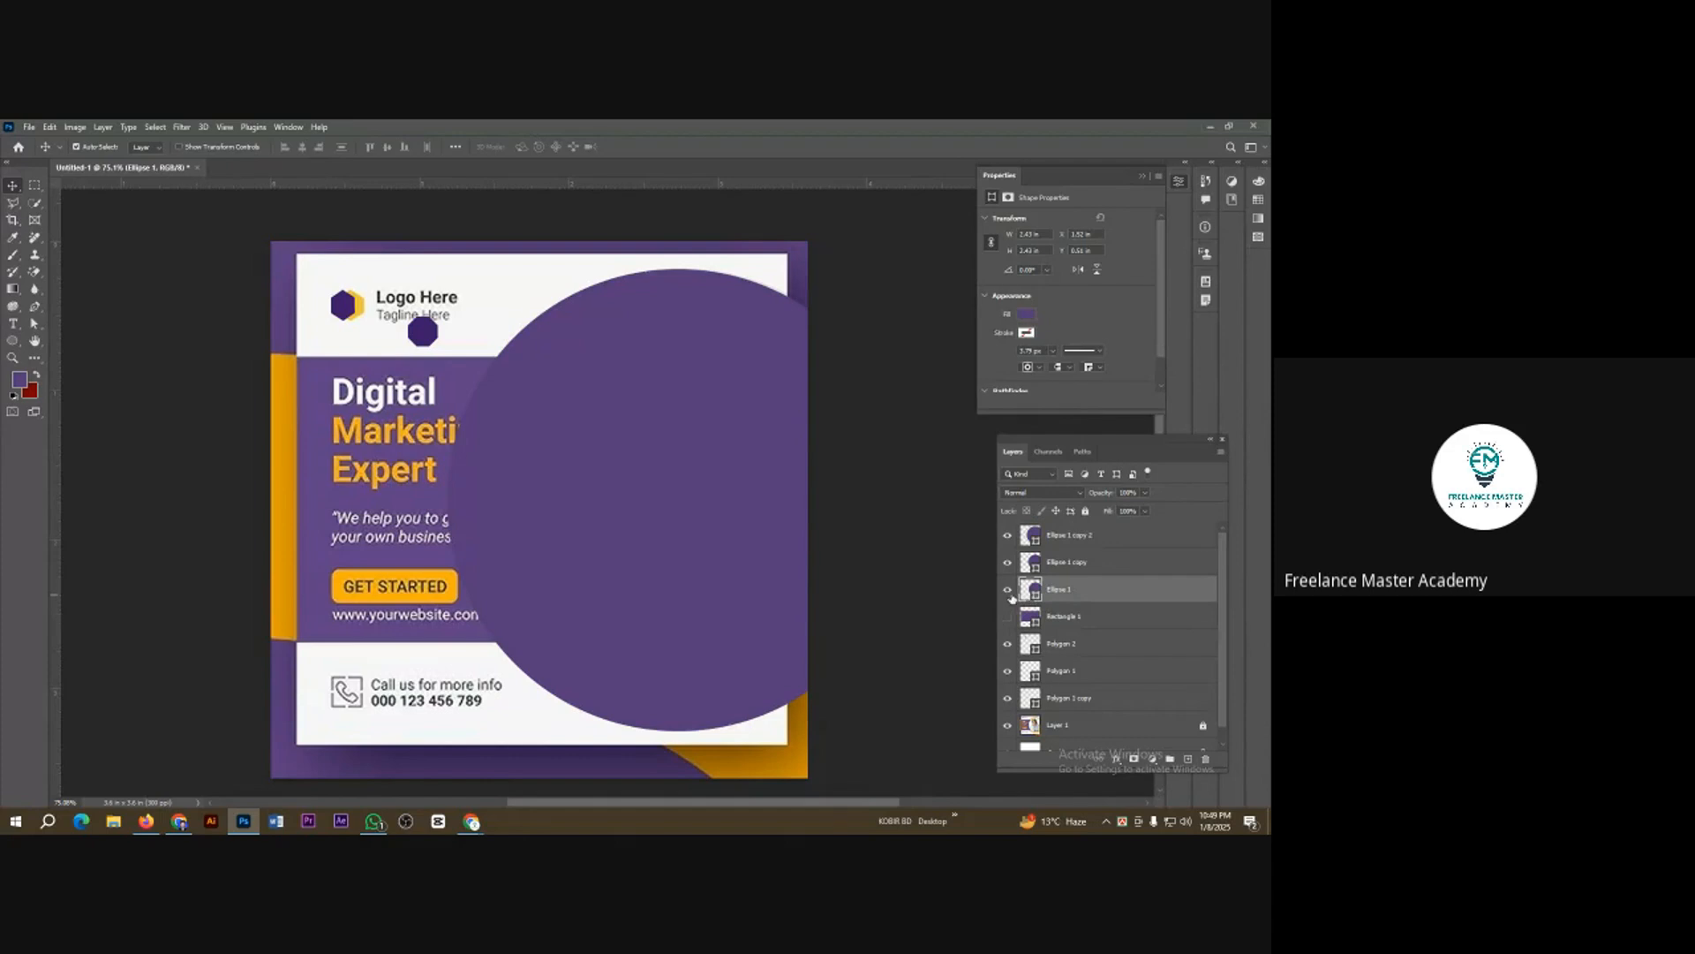
pyautogui.doubleClick(1039, 594)
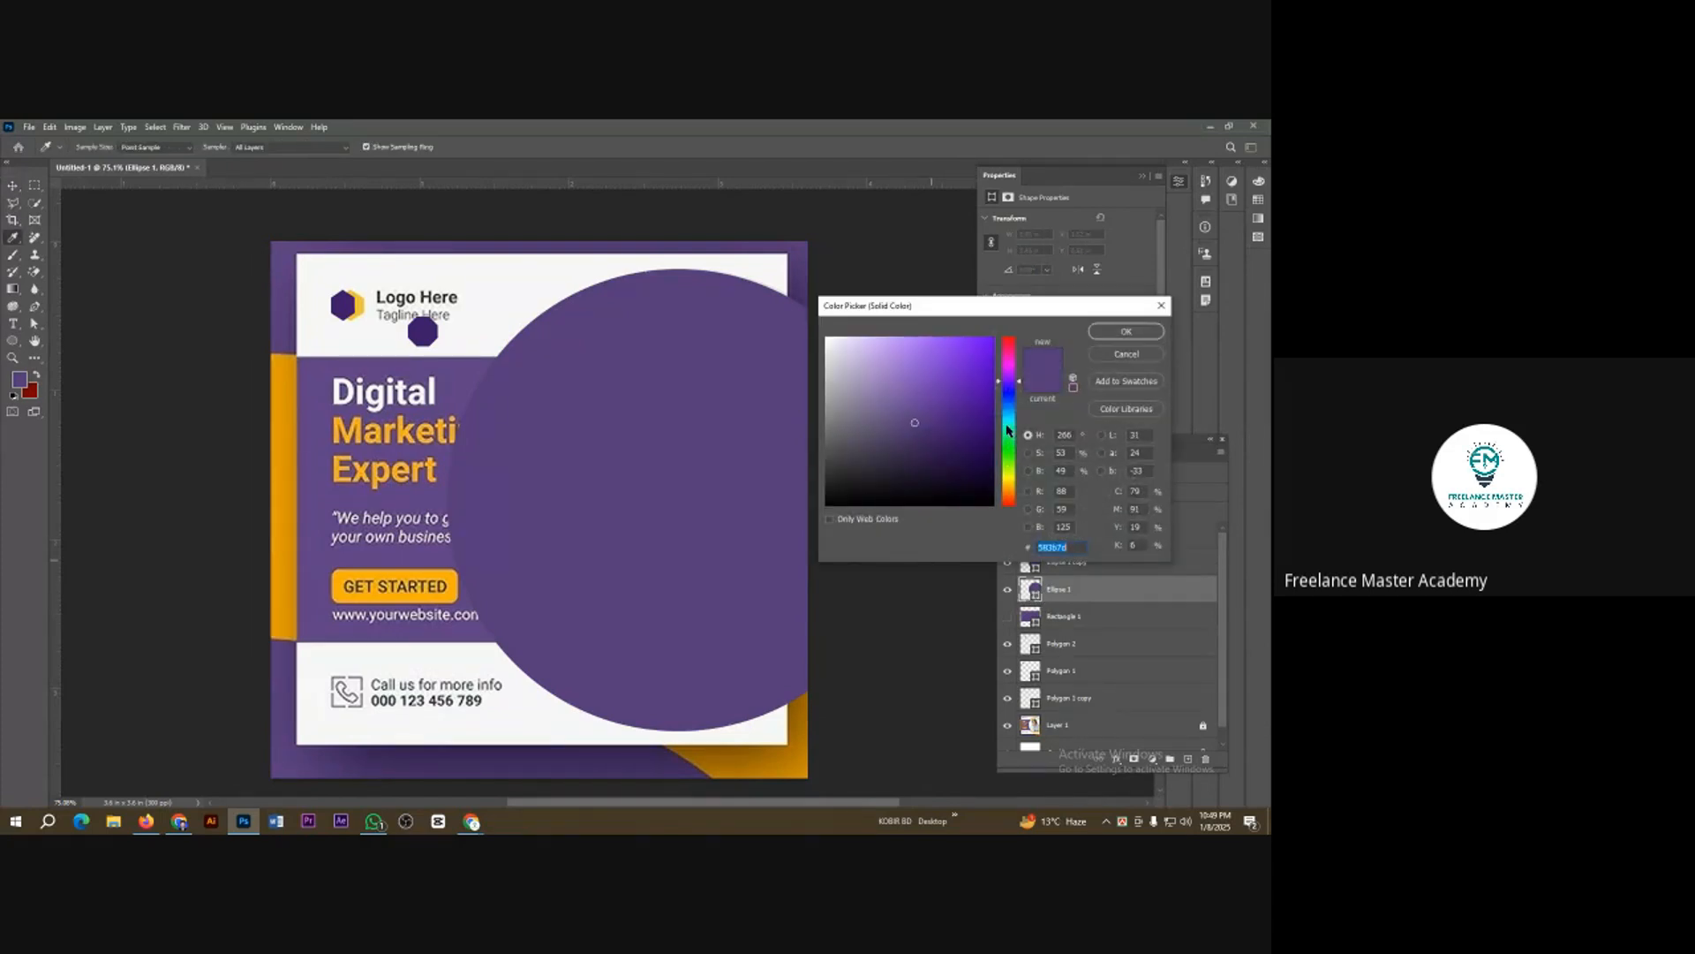
pyautogui.moveTo(952, 425); pyautogui.dragTo(973, 452)
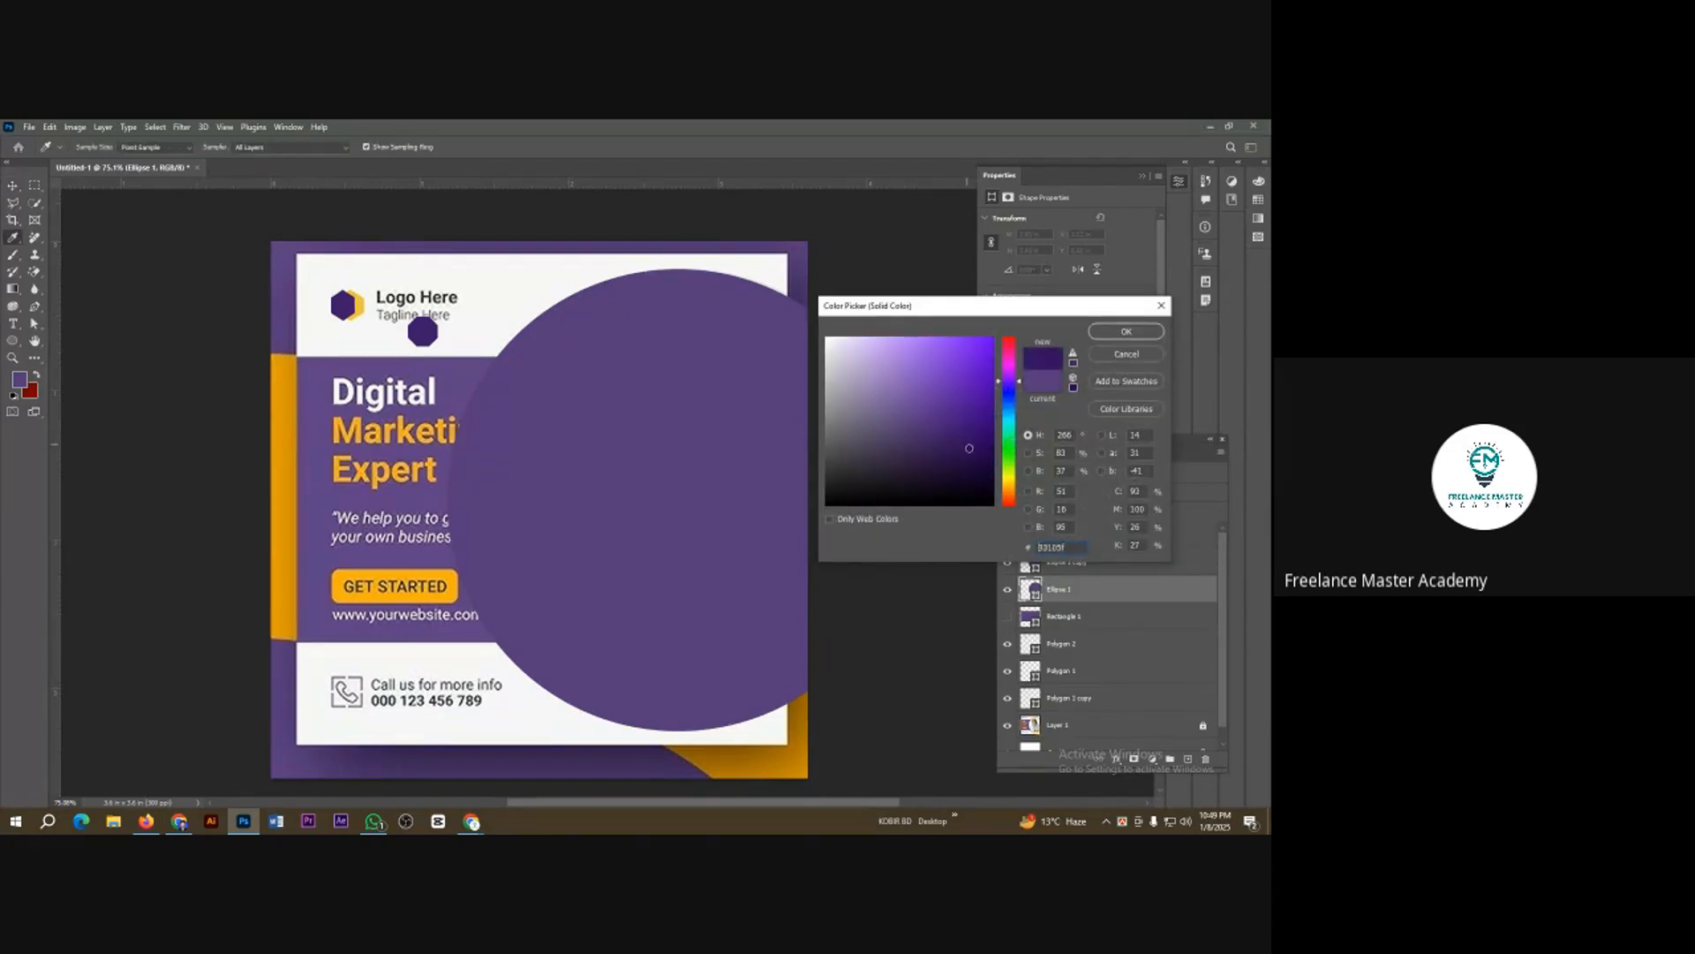
pyautogui.click(1126, 333)
pyautogui.moveTo(1065, 590); pyautogui.dragTo(1077, 530)
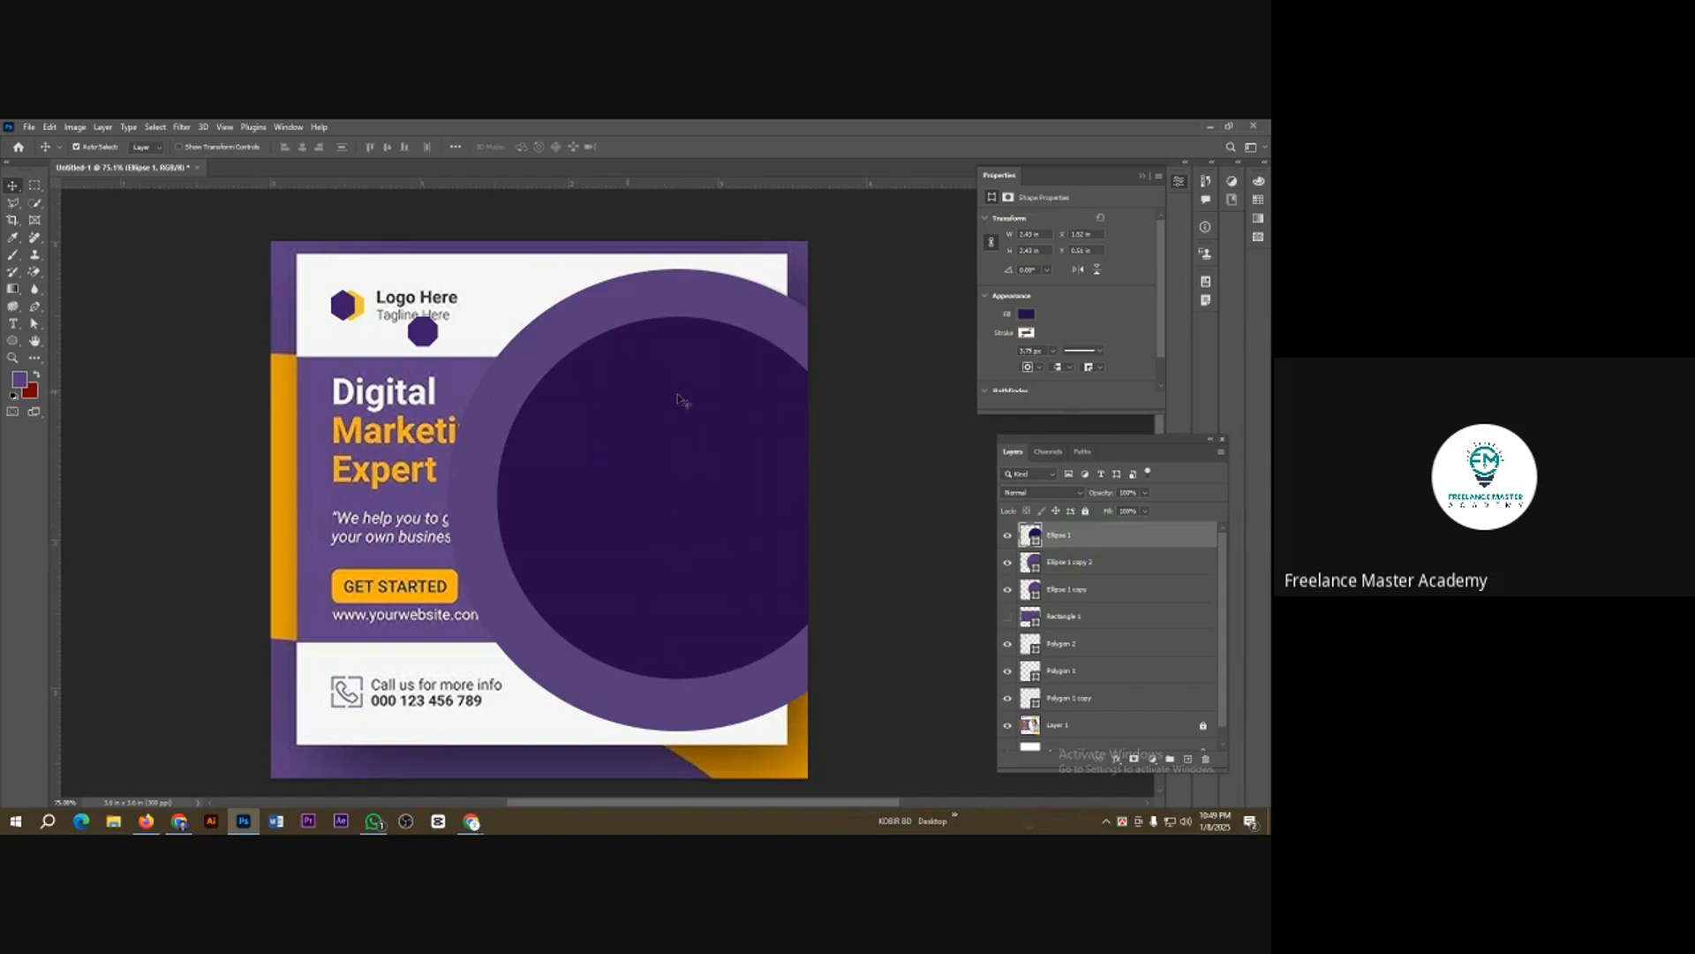
# Step: Hide and show the largest circle's layer to check the circle beneath it
pyautogui.click(727, 305)
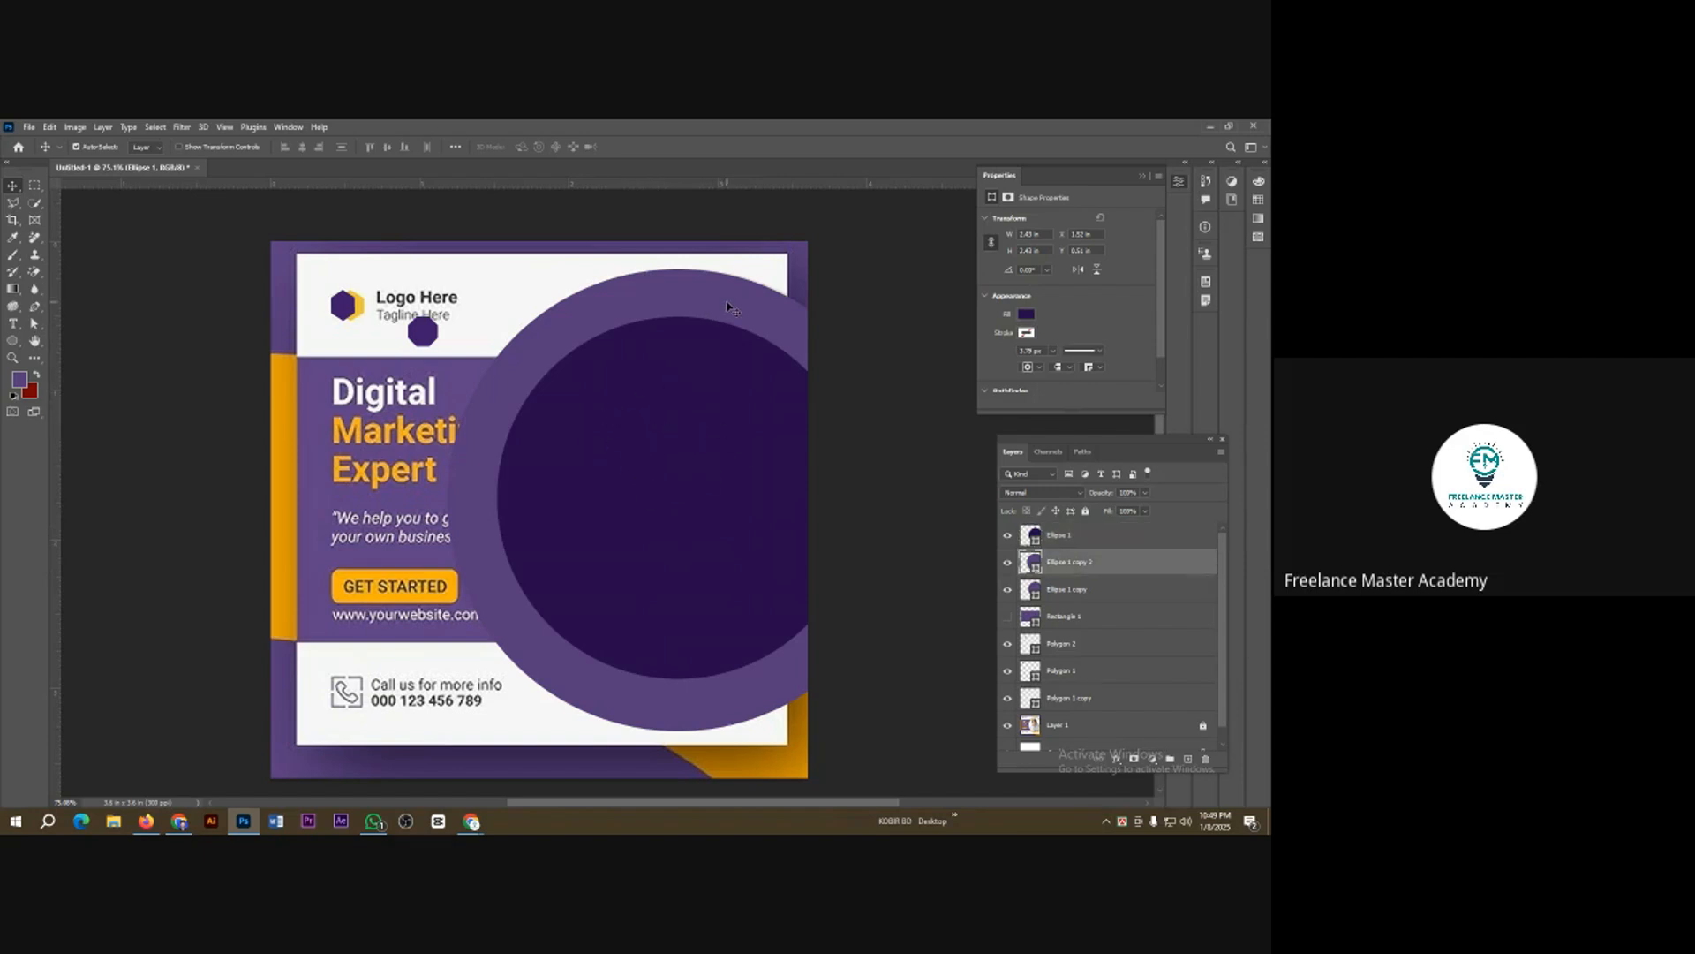
pyautogui.click(1008, 563)
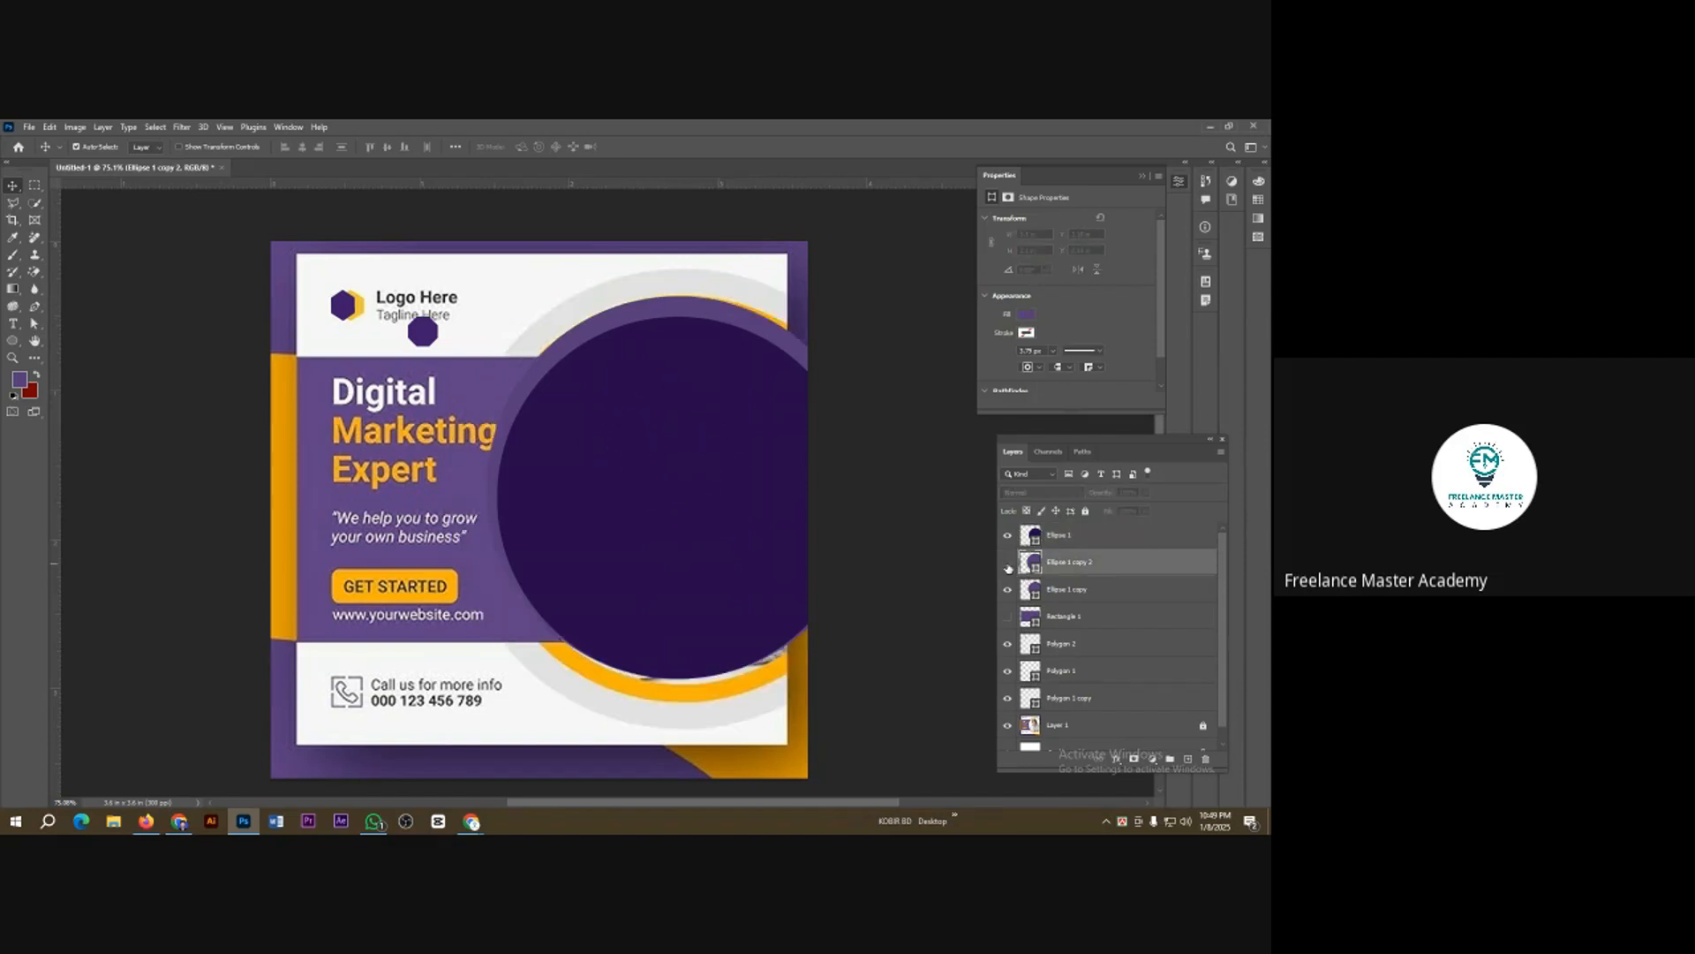
pyautogui.click(1007, 563)
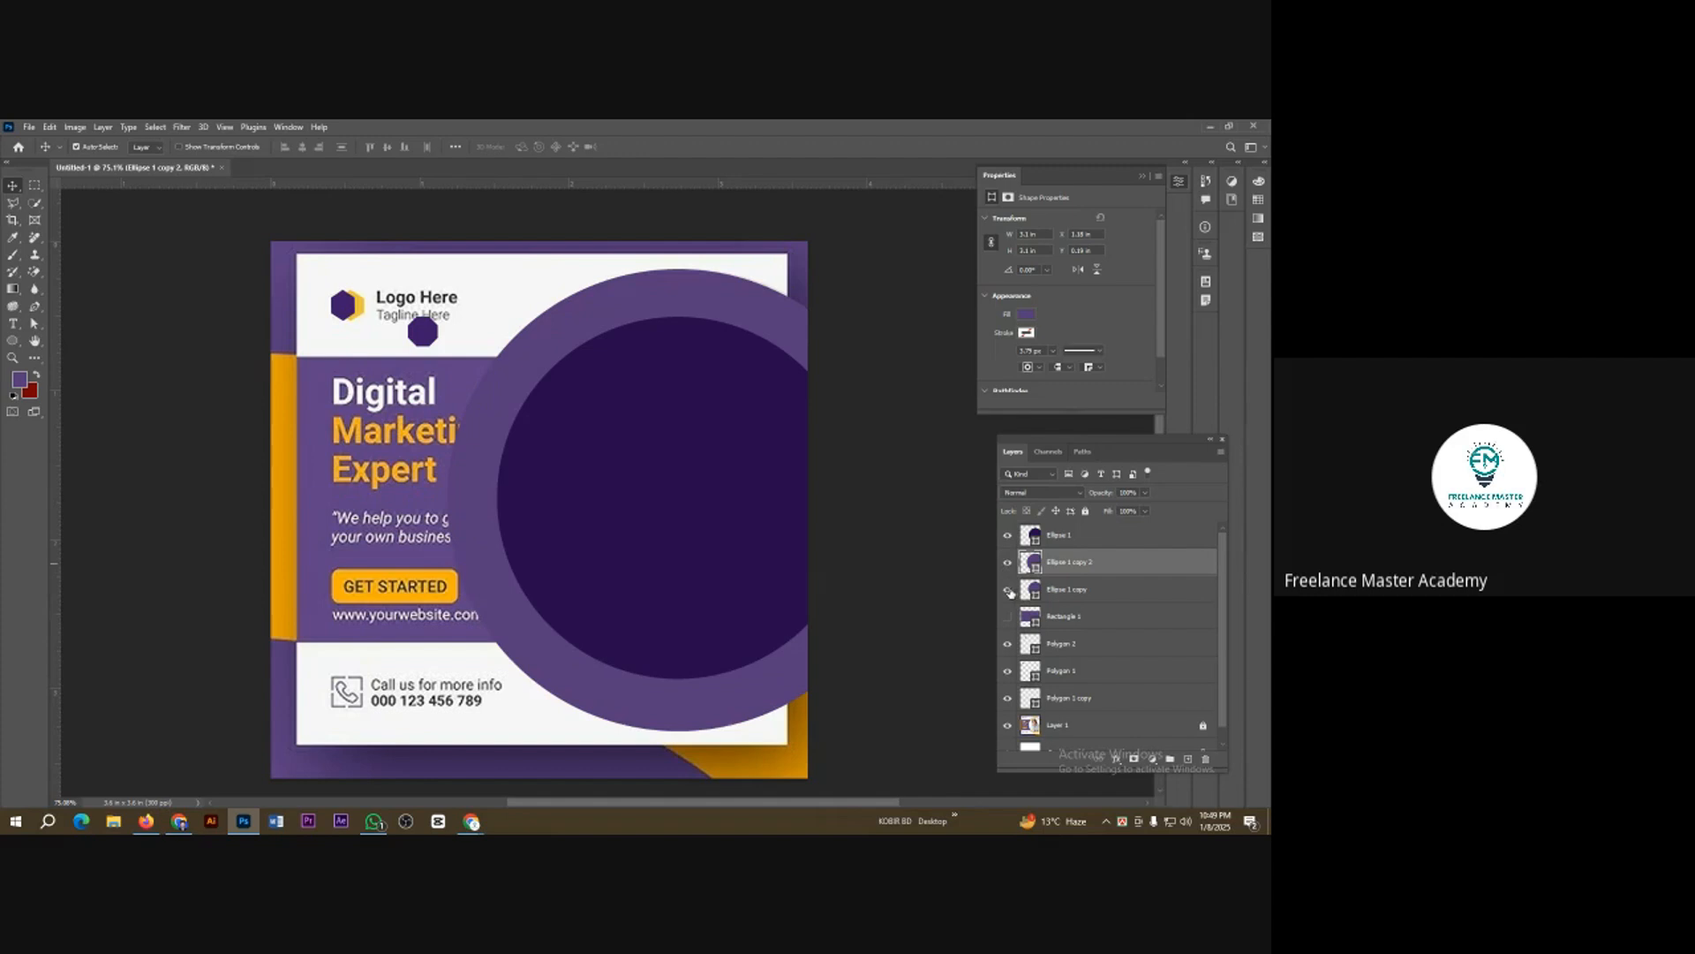
# Step: Recolor the first circle copy near-black and place its layer between the original and the largest circle
pyautogui.doubleClick(1033, 598)
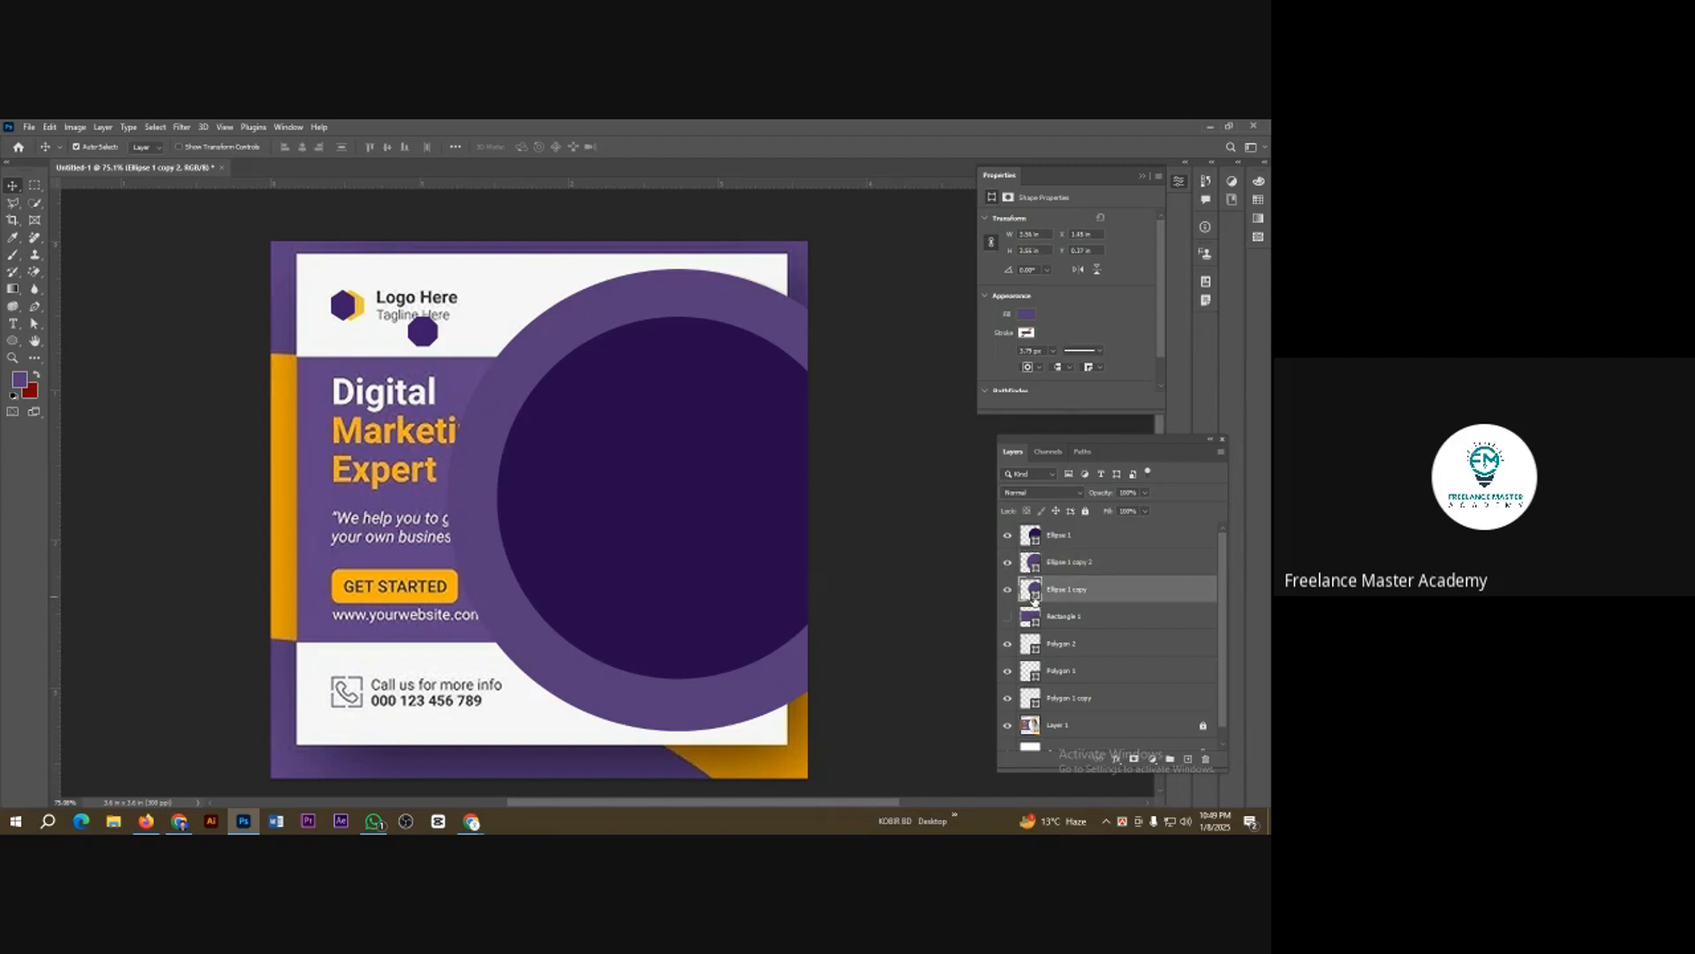
pyautogui.click(969, 457)
pyautogui.moveTo(969, 457); pyautogui.dragTo(919, 481)
pyautogui.click(1125, 332)
pyautogui.moveTo(1083, 555); pyautogui.dragTo(1084, 556)
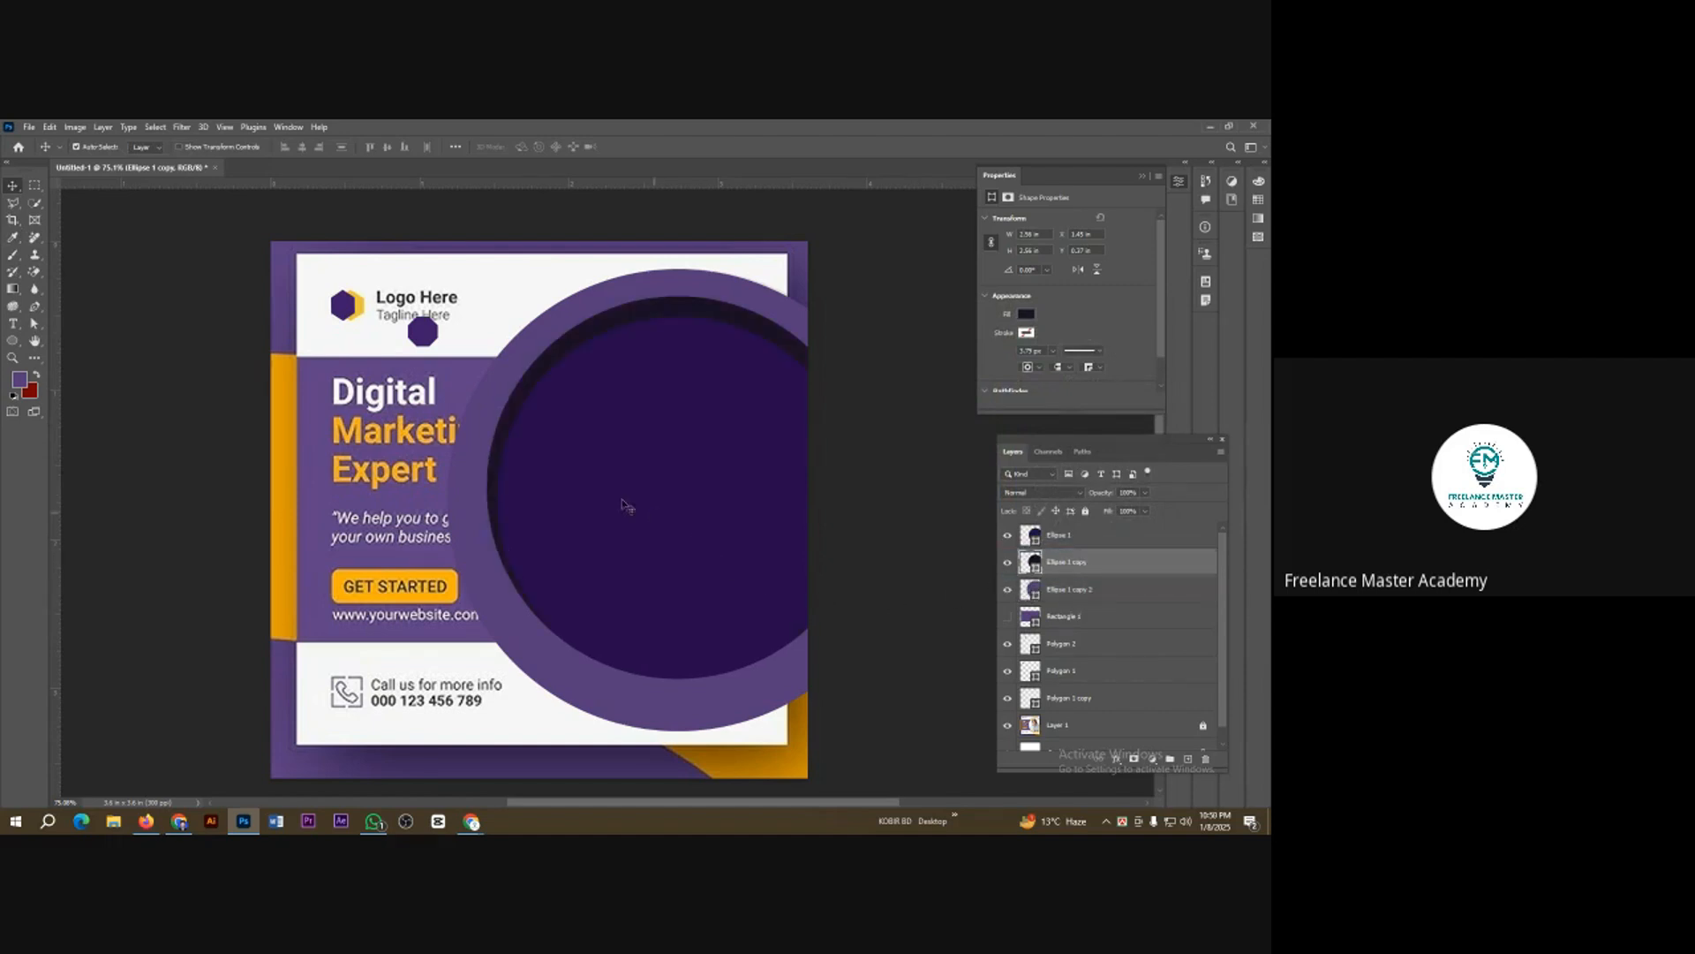
# Step: Enlarge the near-black circle downward and upward to about 2.88 in so it forms an even ring around the dark purple circle
pyautogui.hotkey('ctrl', 't')
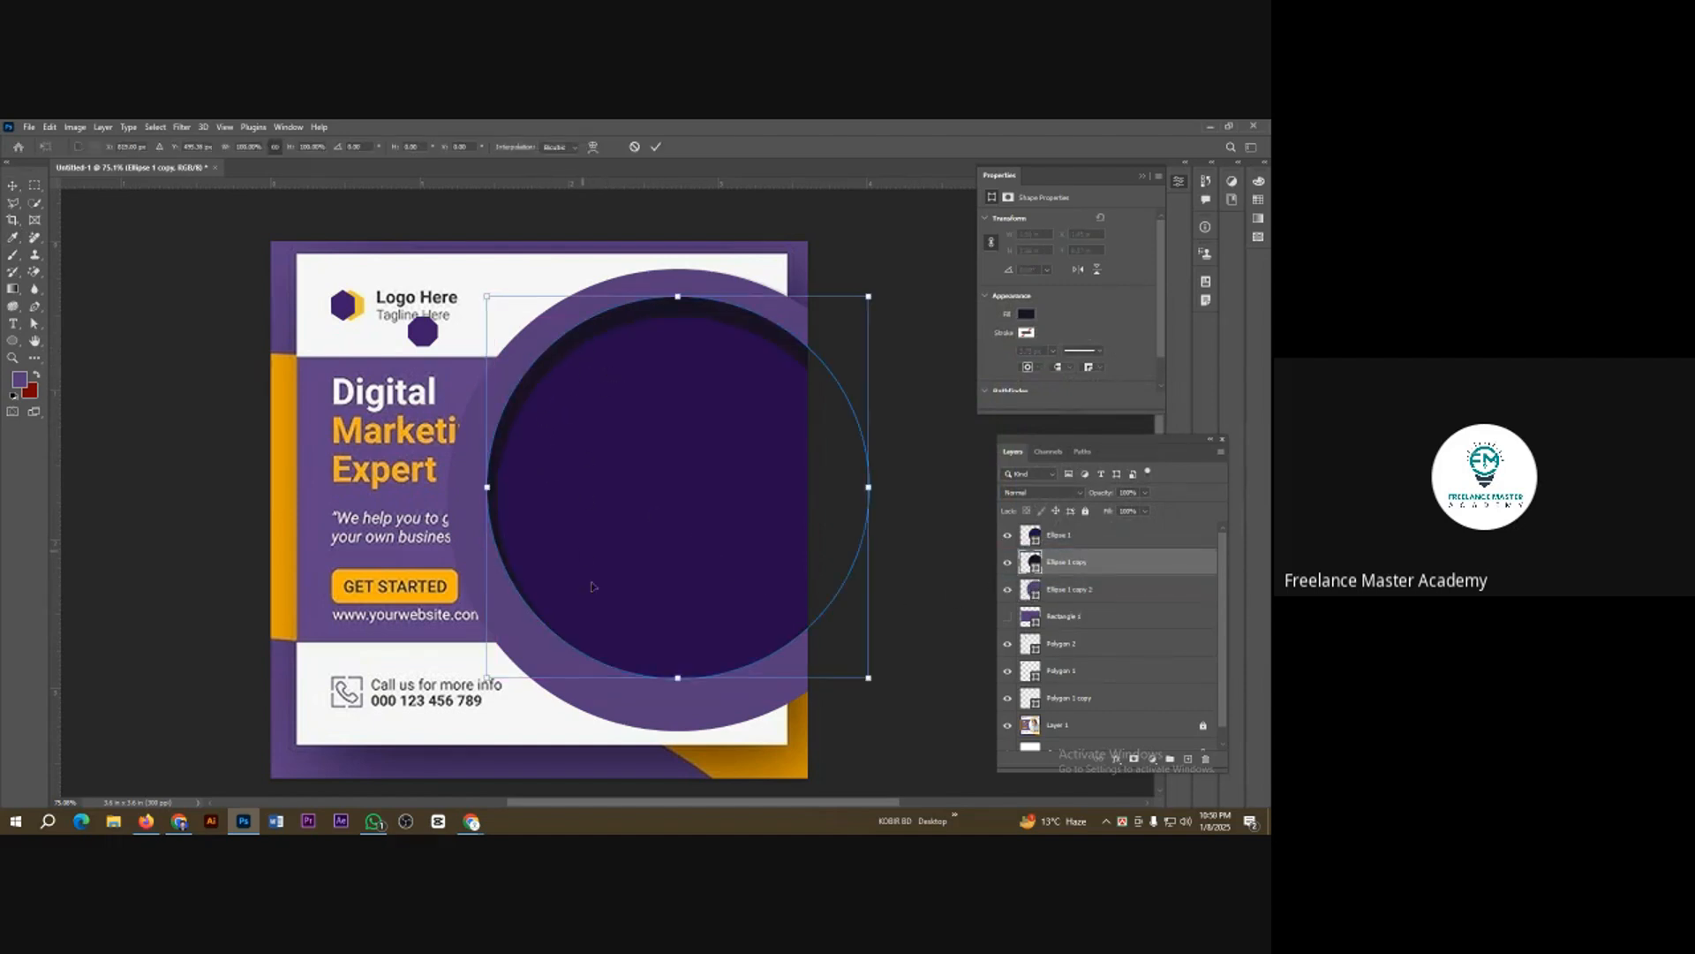
pyautogui.moveTo(678, 679); pyautogui.dragTo(678, 711)
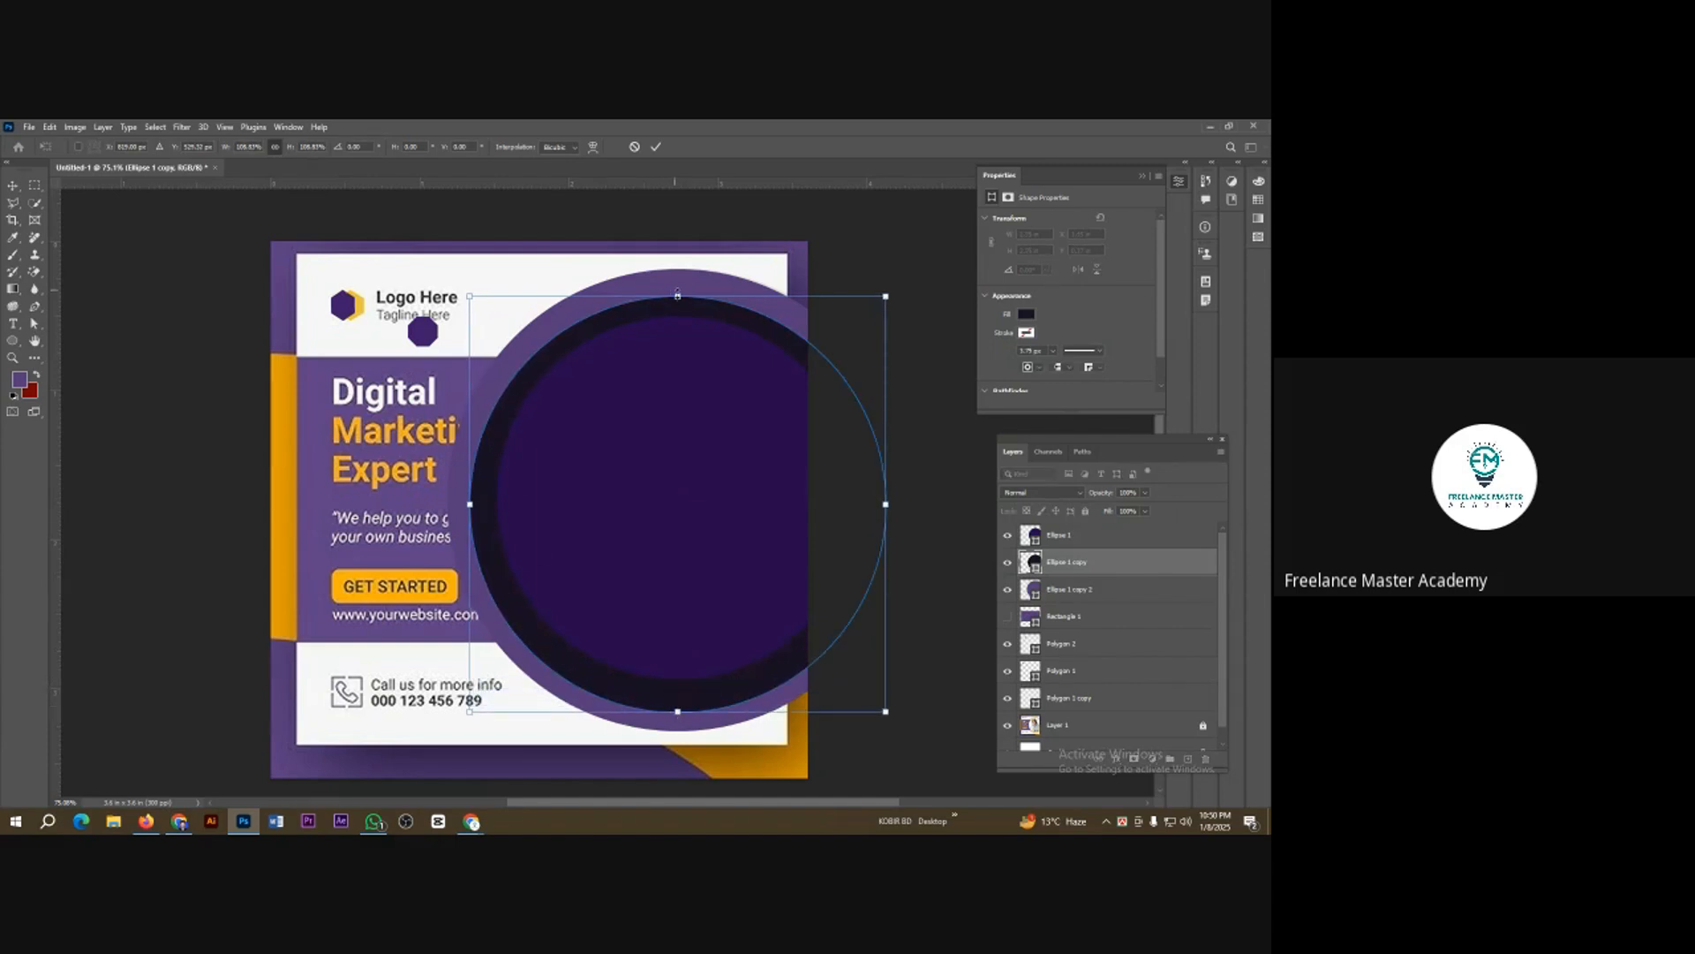
pyautogui.moveTo(678, 296); pyautogui.dragTo(678, 283)
pyautogui.click(657, 147)
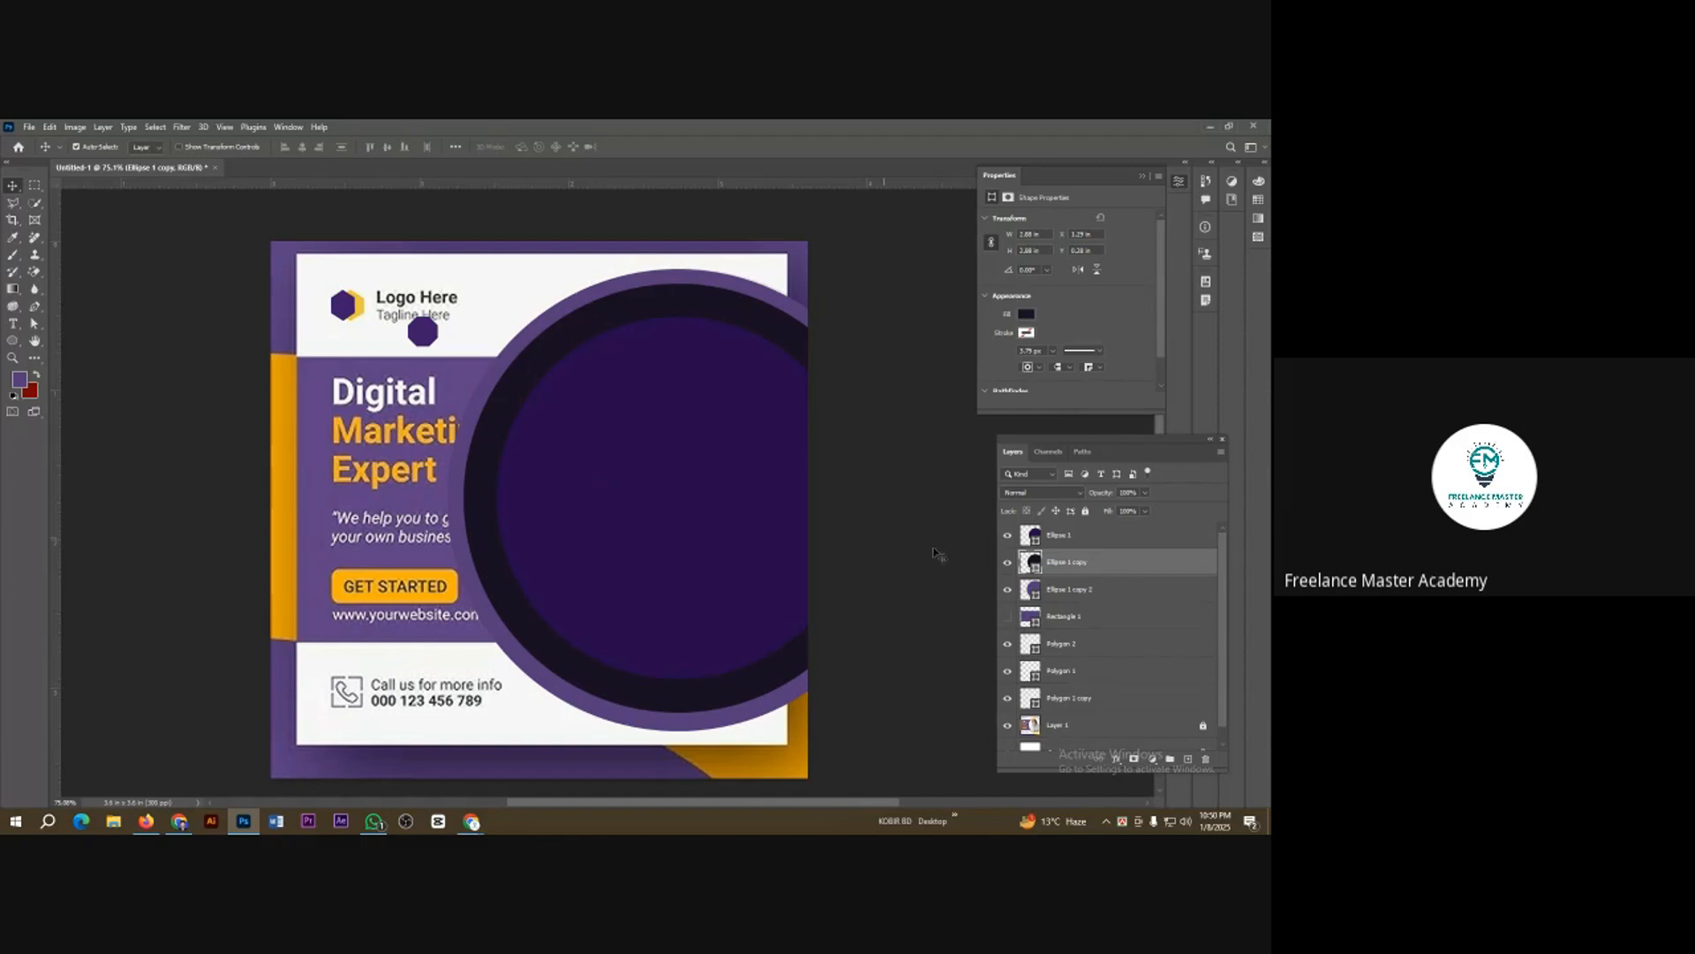
# Step: Hide the layers of all three circles to uncover the original photo and rings
pyautogui.click(664, 492)
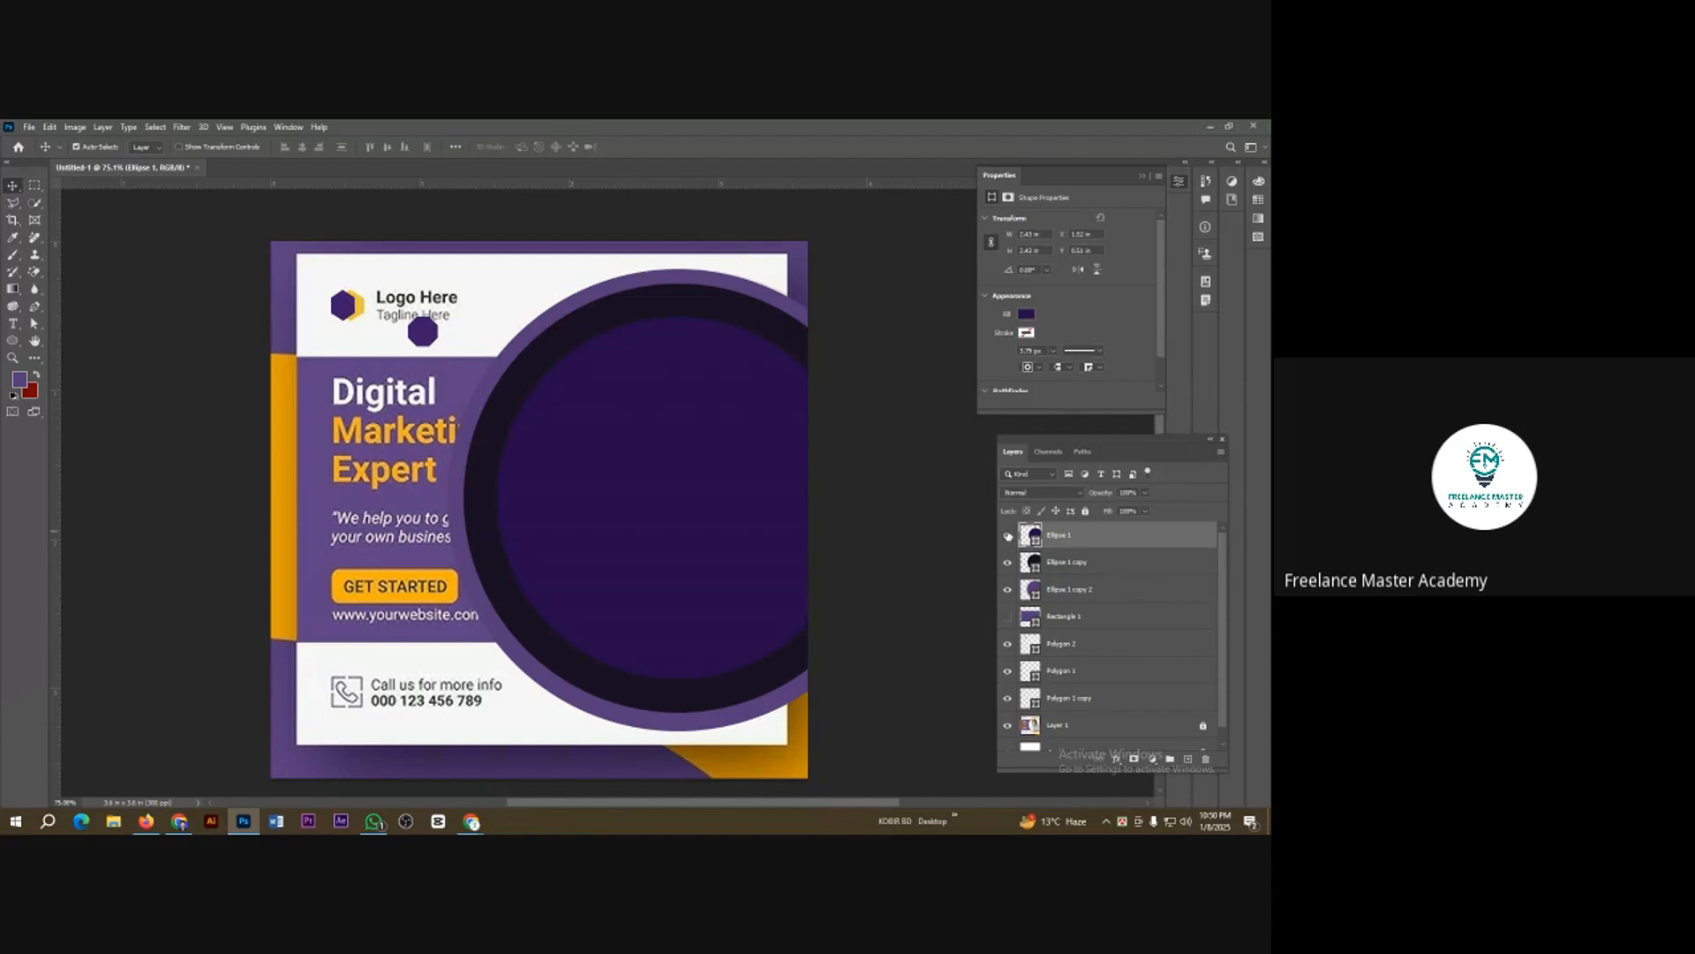
pyautogui.click(1008, 568)
pyautogui.click(1007, 589)
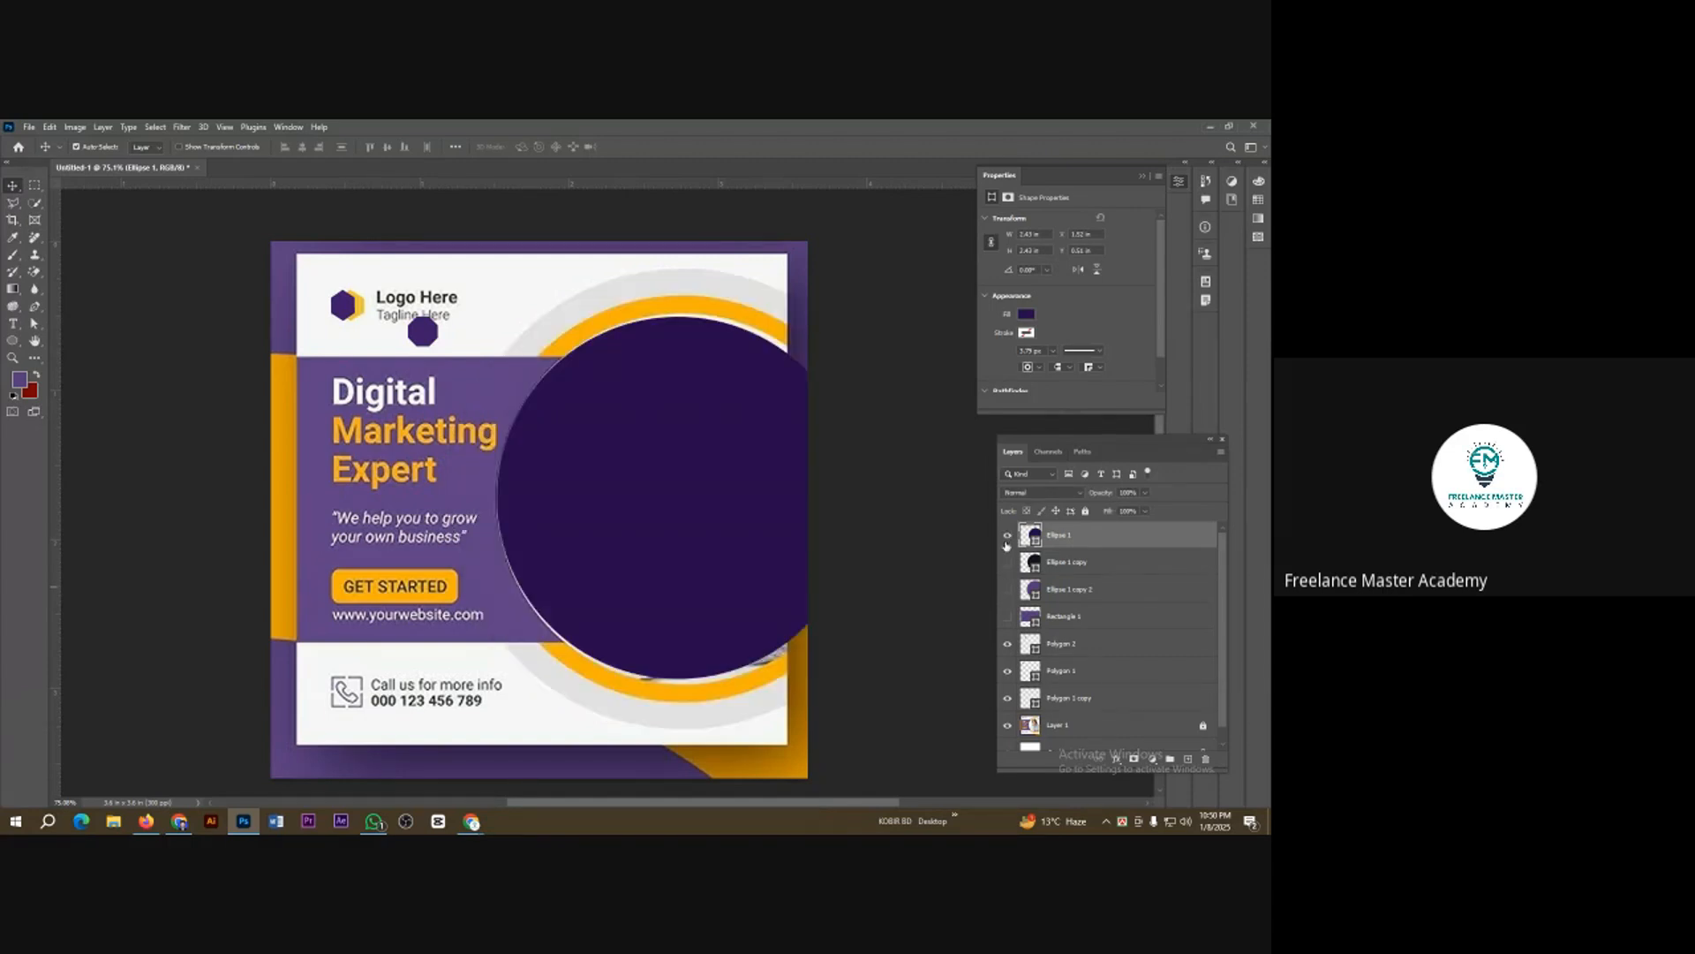
pyautogui.click(1008, 539)
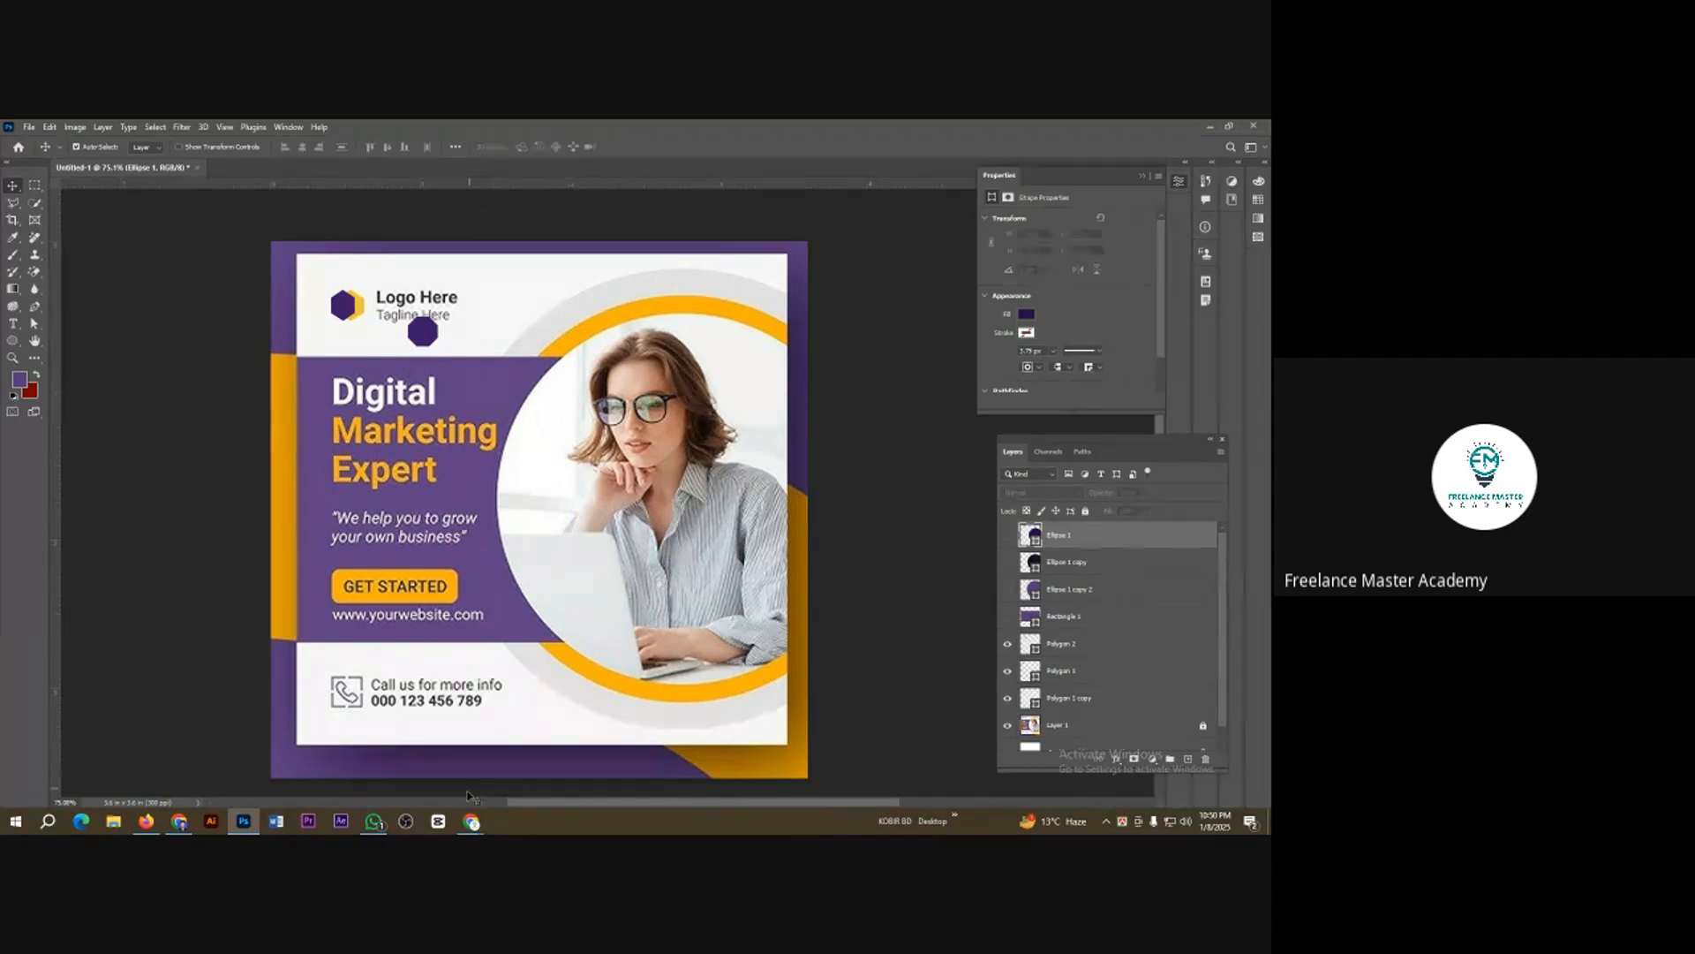
# Step: Switch to Chrome, bring up the empty new tab and close the floating meeting window
pyautogui.moveTo(471, 821)
pyautogui.click(409, 781)
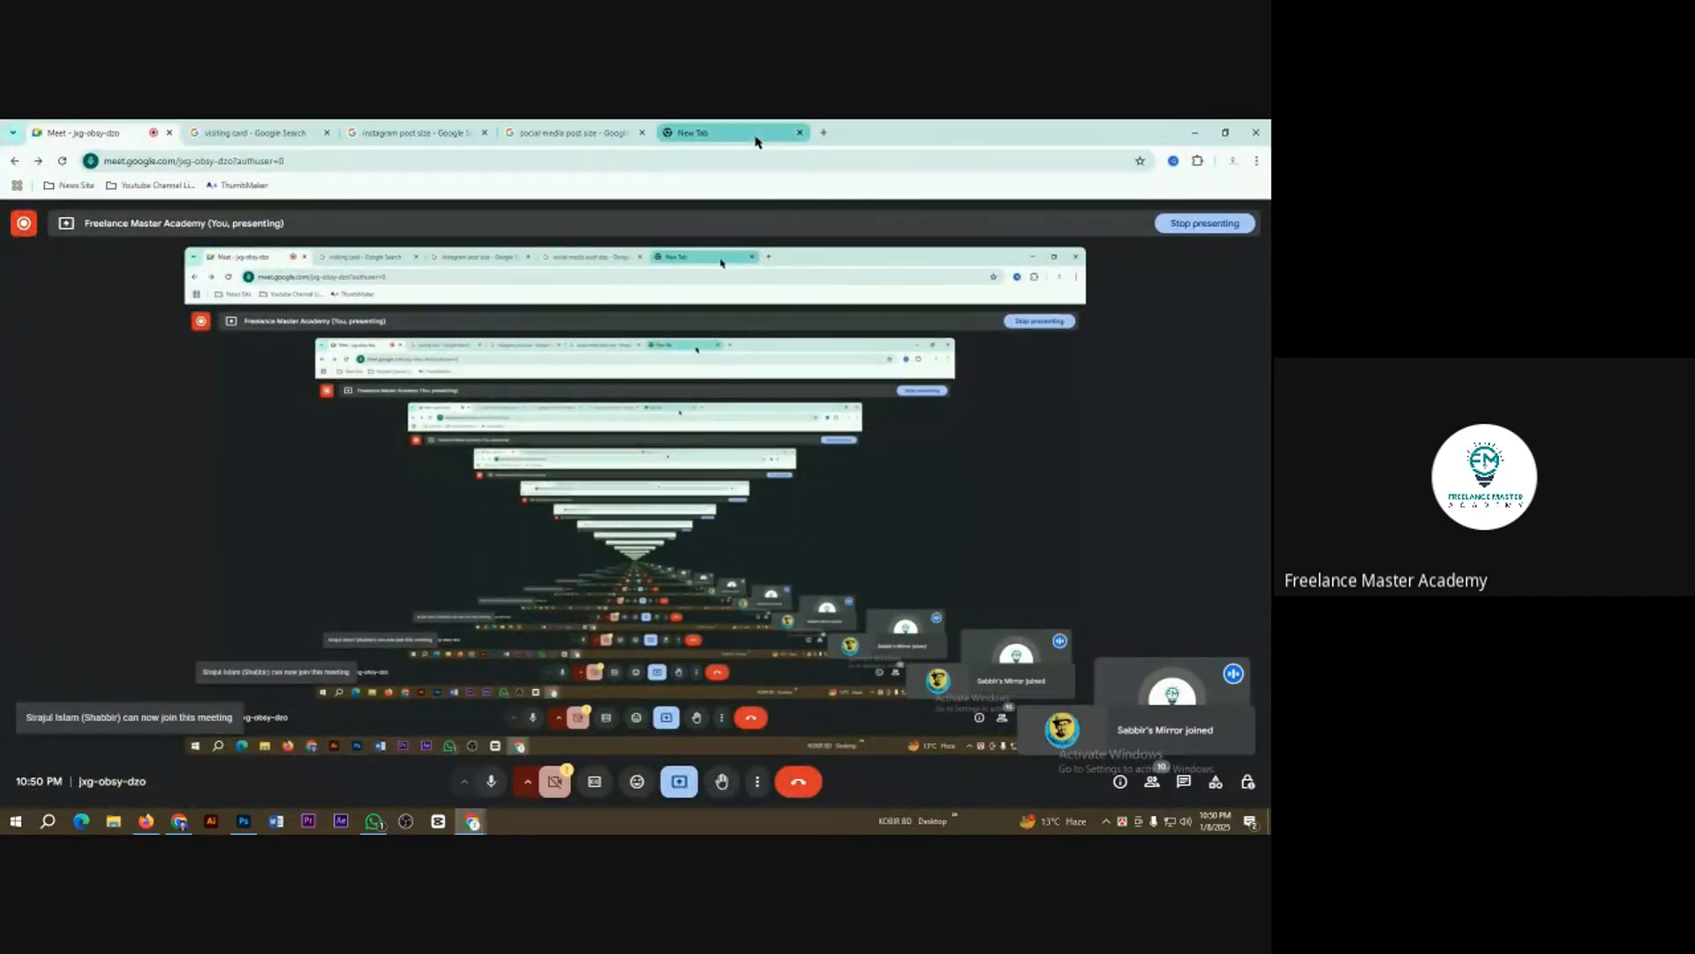
pyautogui.click(698, 132)
pyautogui.click(724, 442)
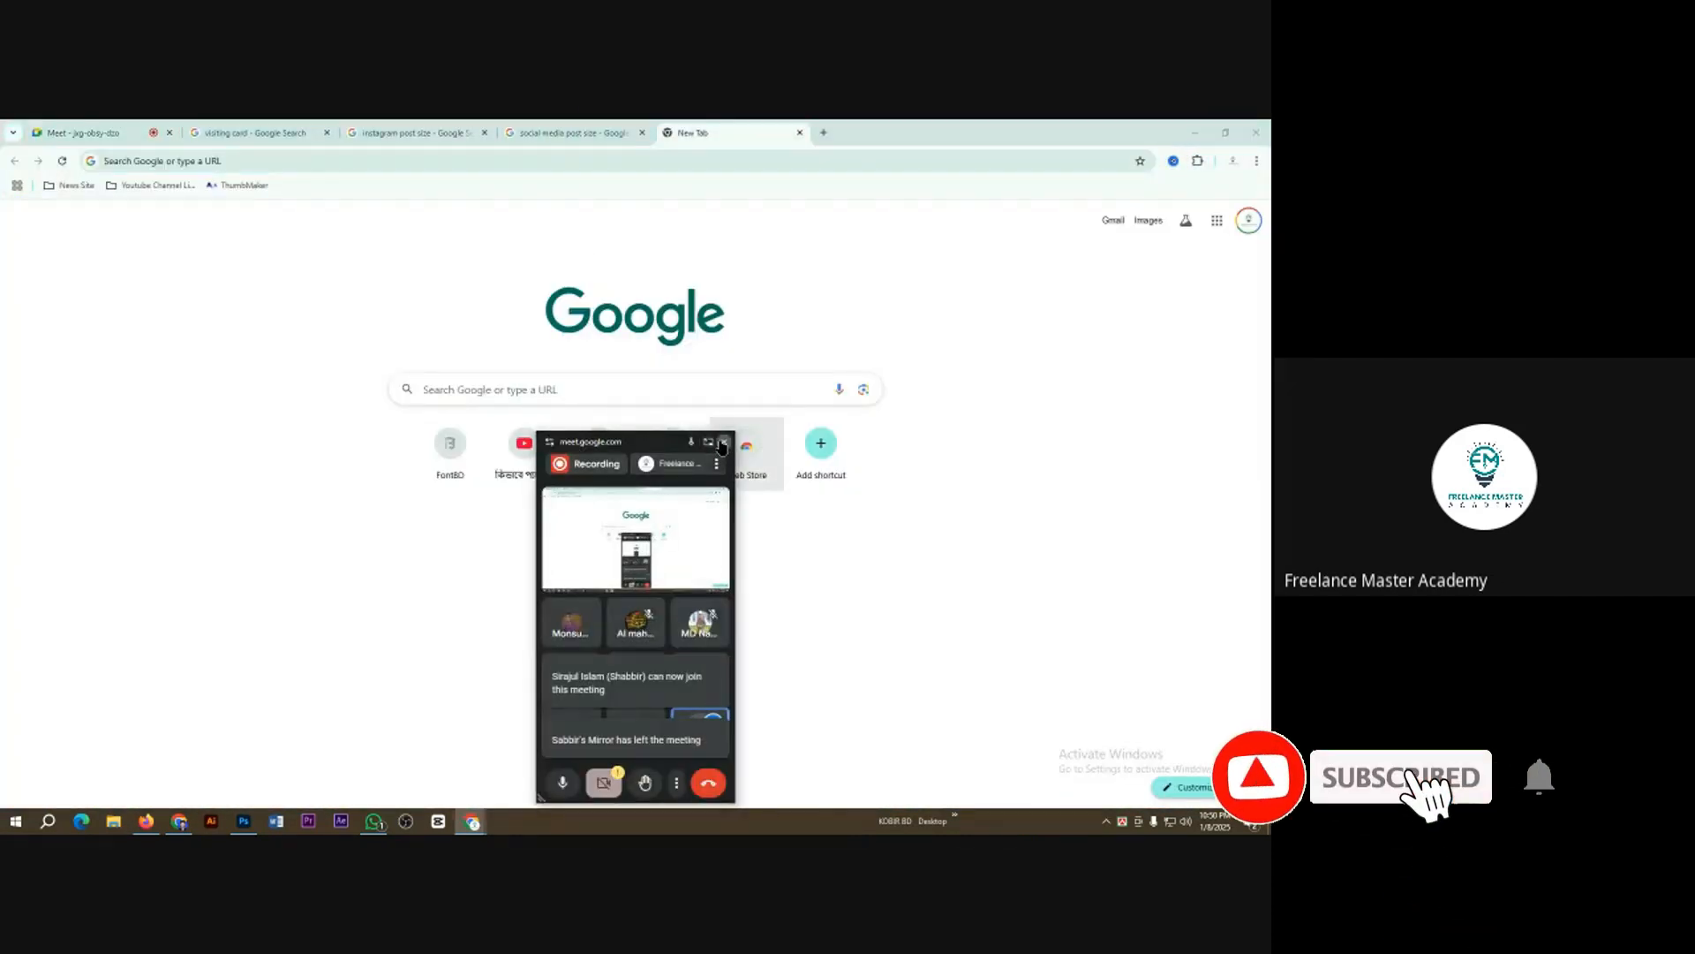
# Step: Search Google for "A LADY USING computer" to find a photo like the one in the design
pyautogui.click(512, 387)
pyautogui.write('A')
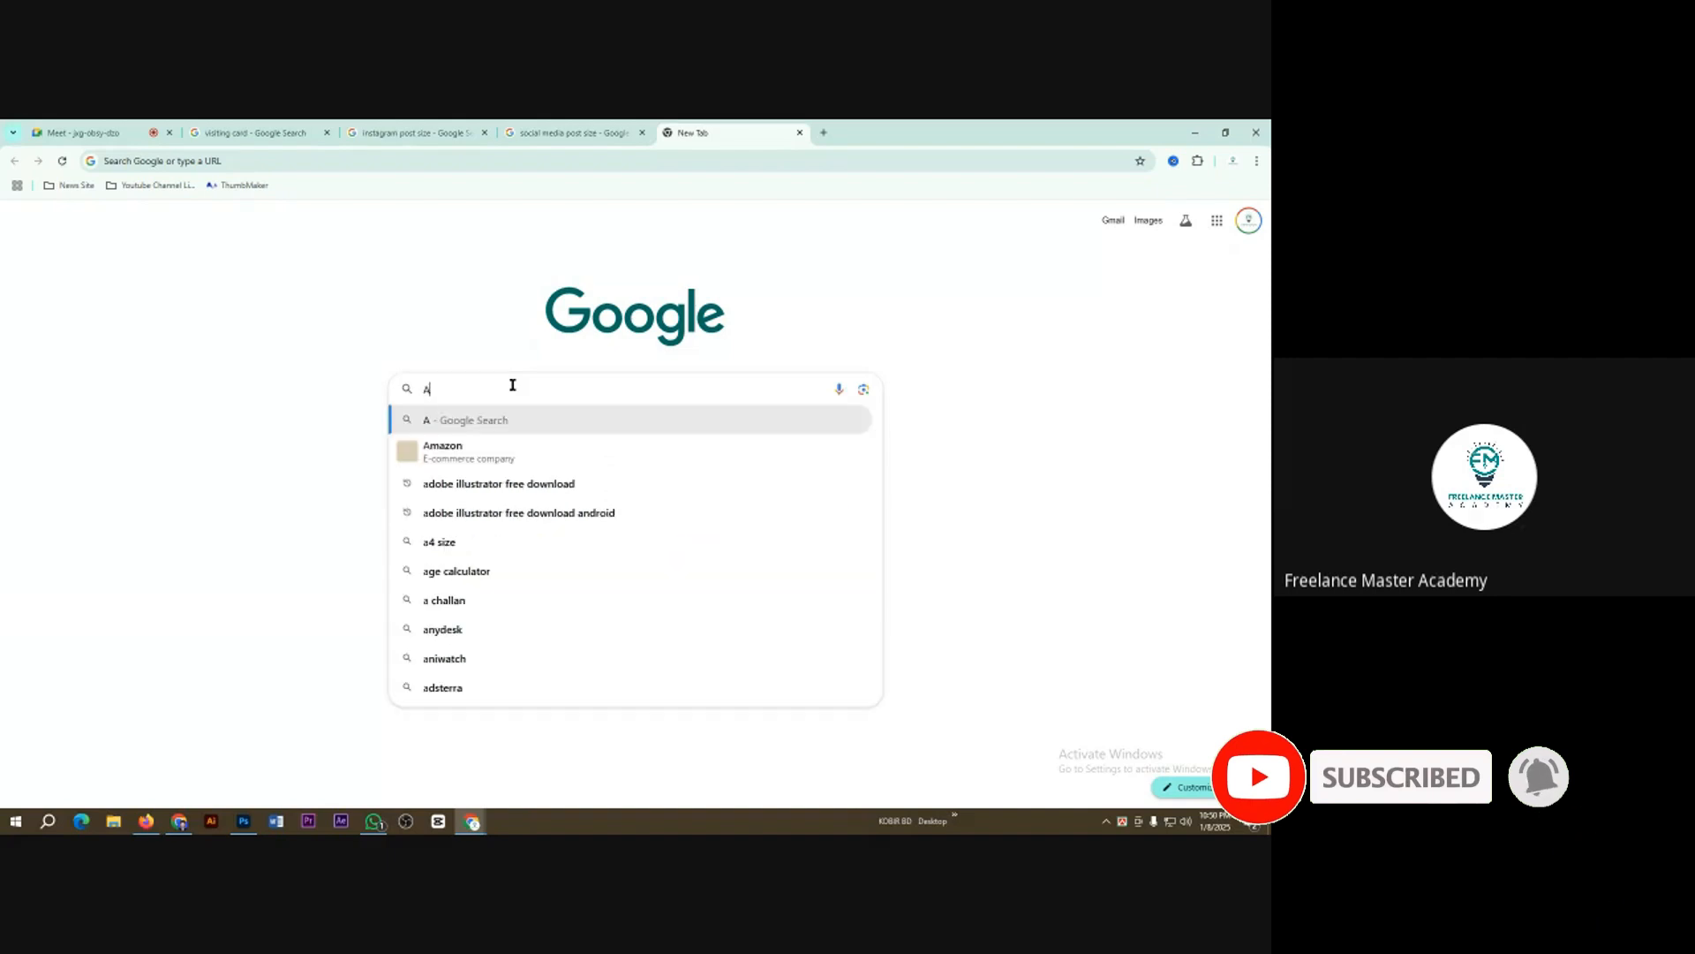
pyautogui.write(' LADY USING')
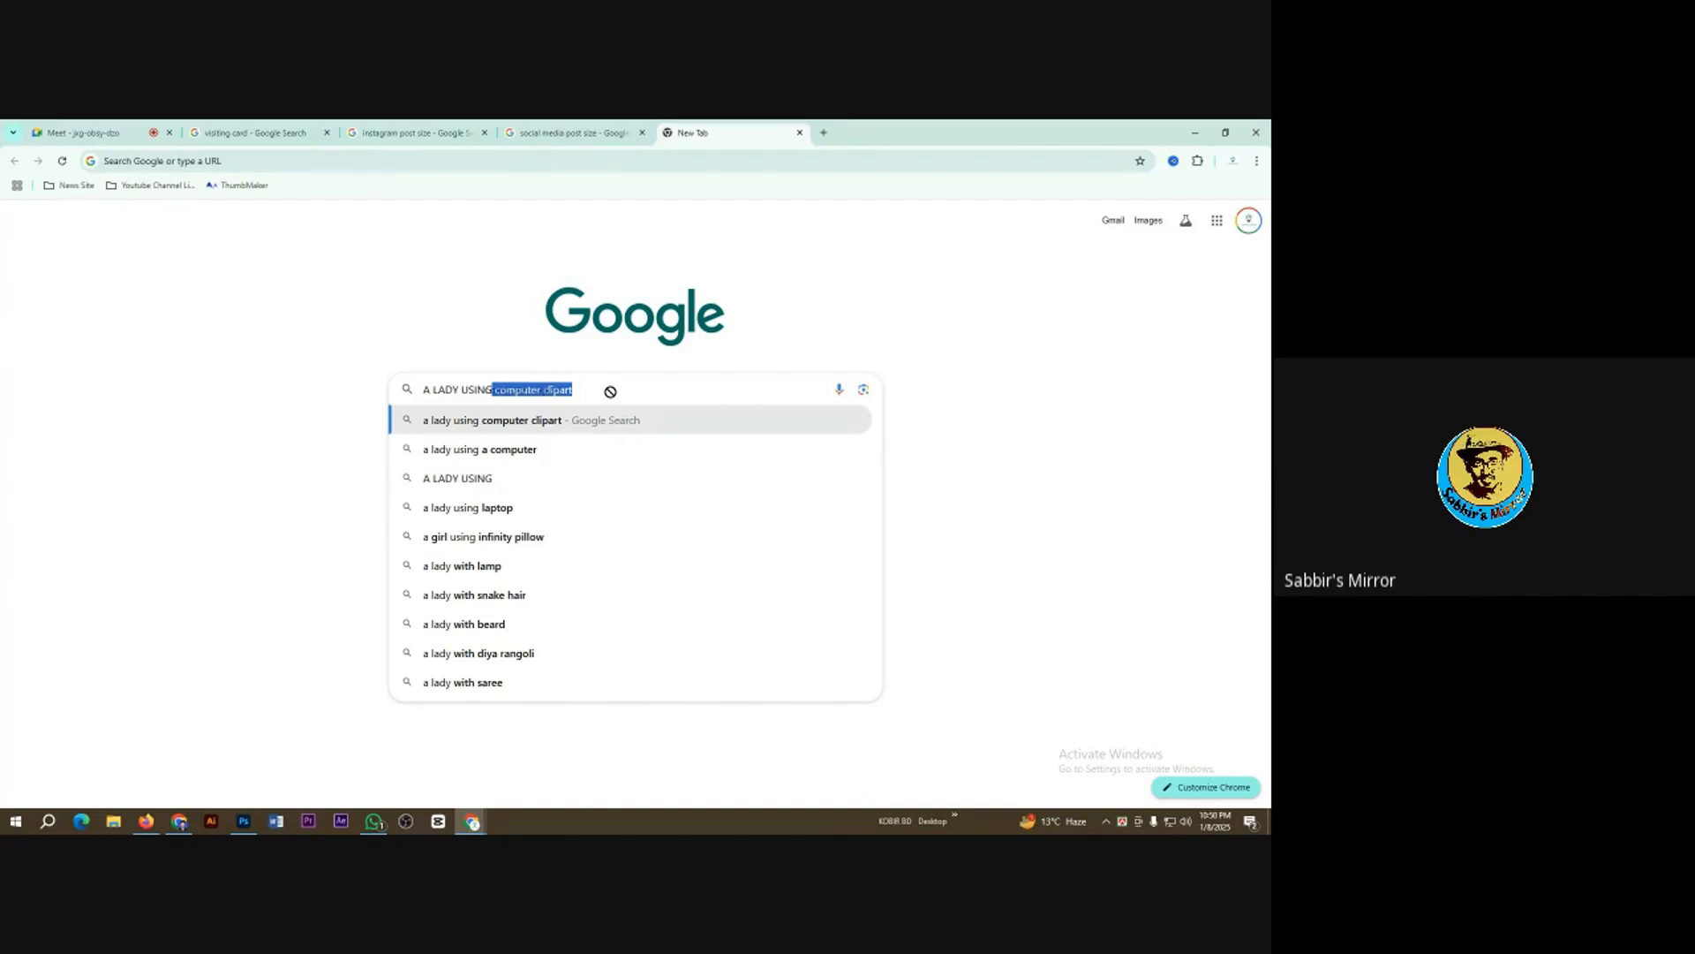
pyautogui.press('Right')
pyautogui.press('BackSpace')
pyautogui.press('BackSpace')
pyautogui.press('BackSpace')
pyautogui.press('BackSpace')
pyautogui.press('BackSpace')
pyautogui.press('BackSpace')
pyautogui.press('BackSpace')
pyautogui.press('BackSpace')
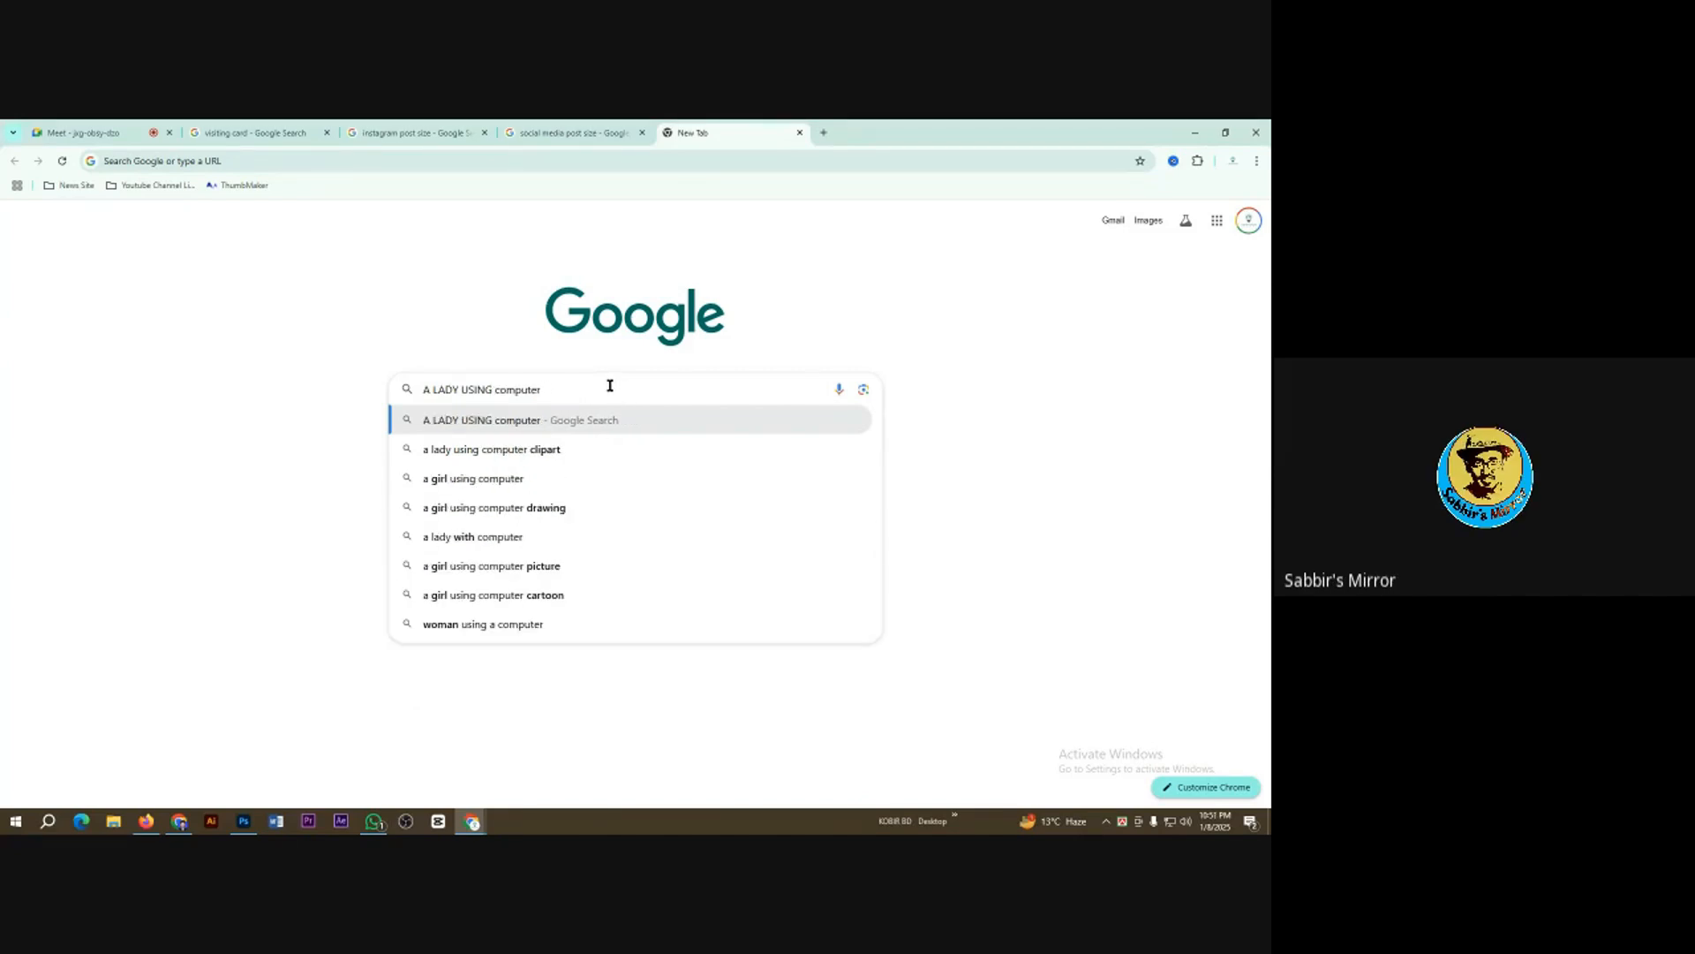
pyautogui.press('Return')
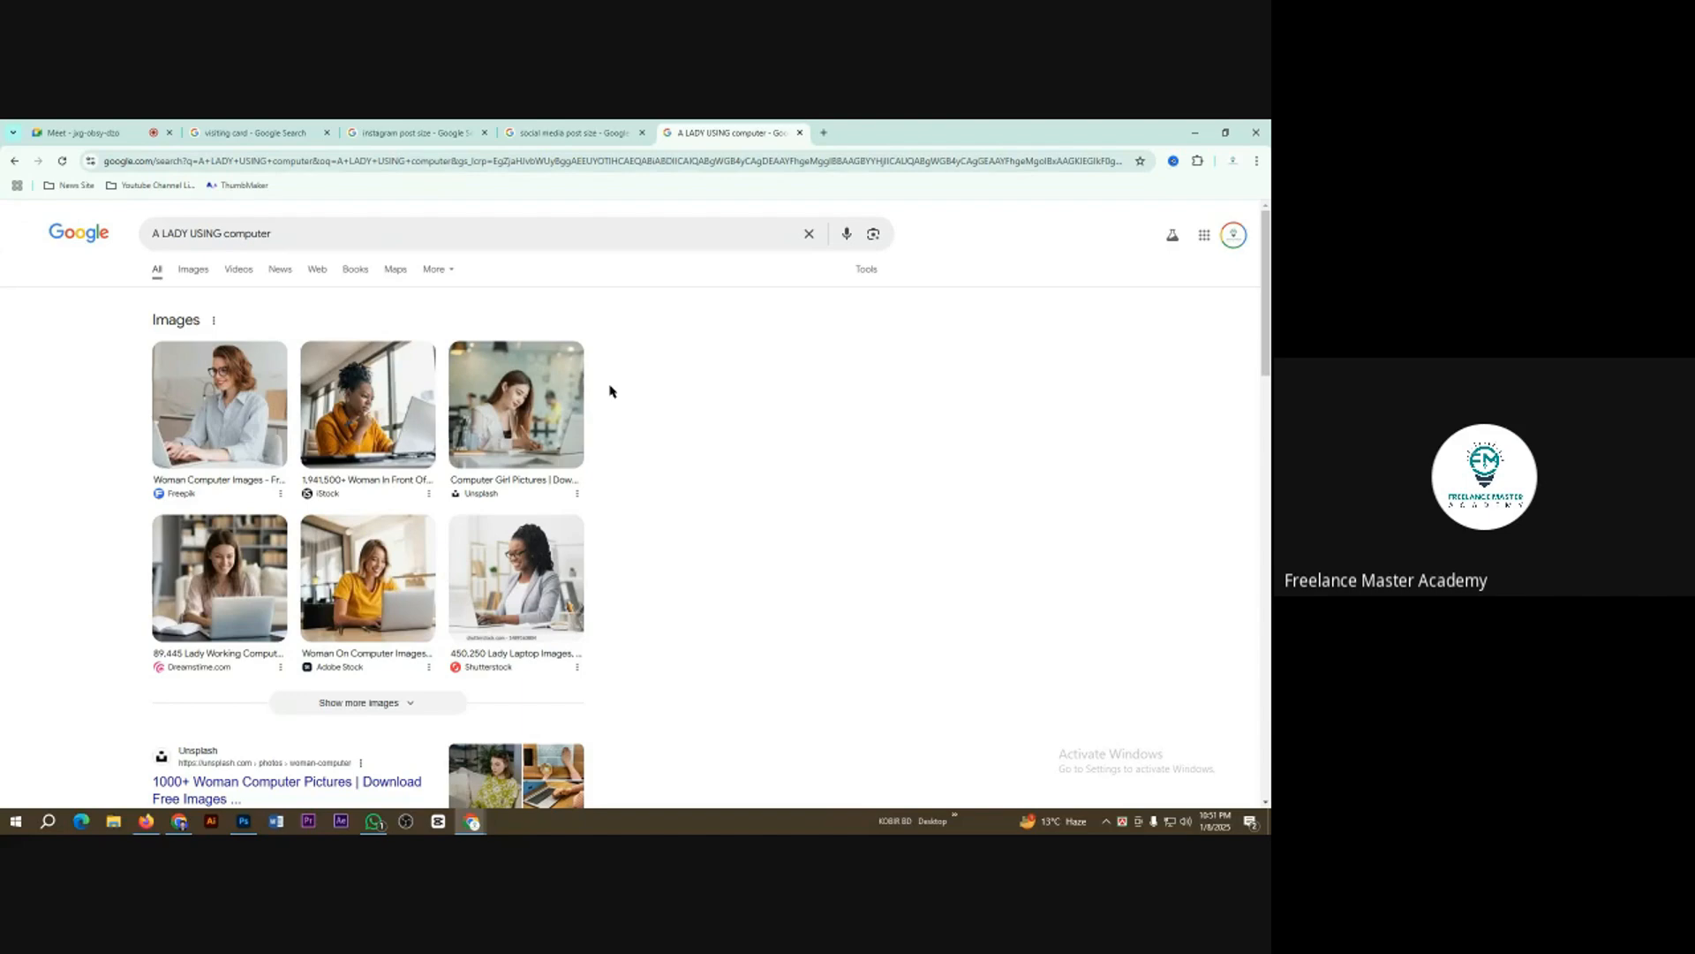
# Step: Switch between Photoshop and Chrome to compare the woman's photo in the design with the image results
pyautogui.click(243, 822)
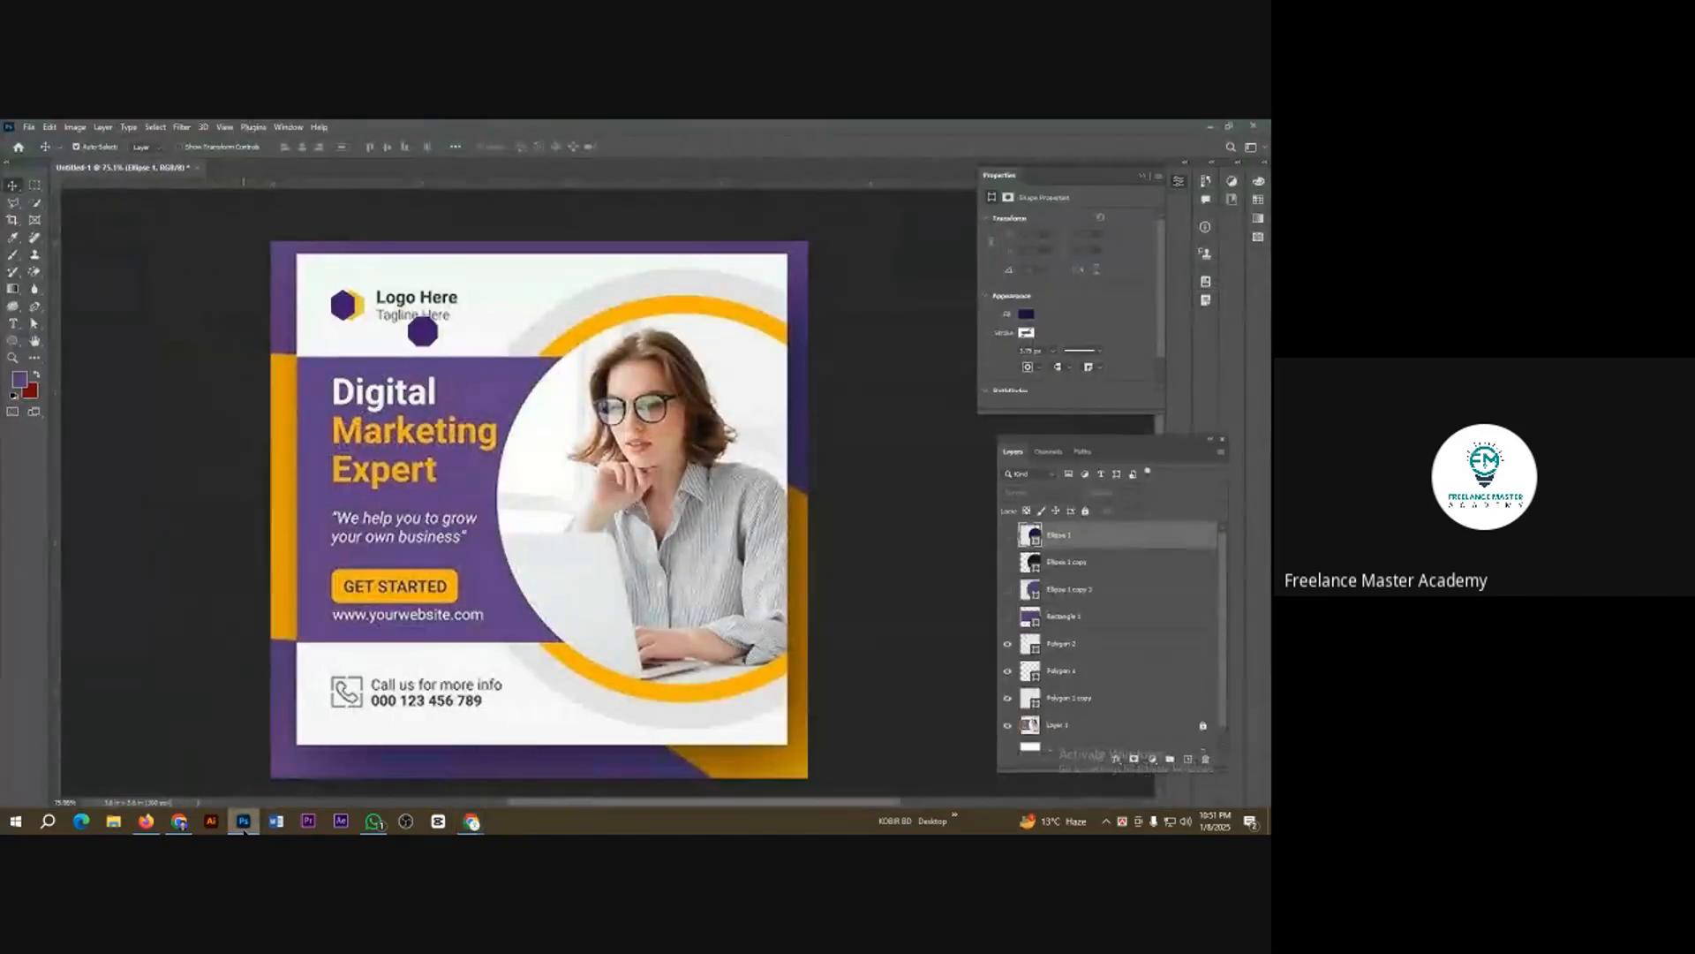
pyautogui.click(243, 823)
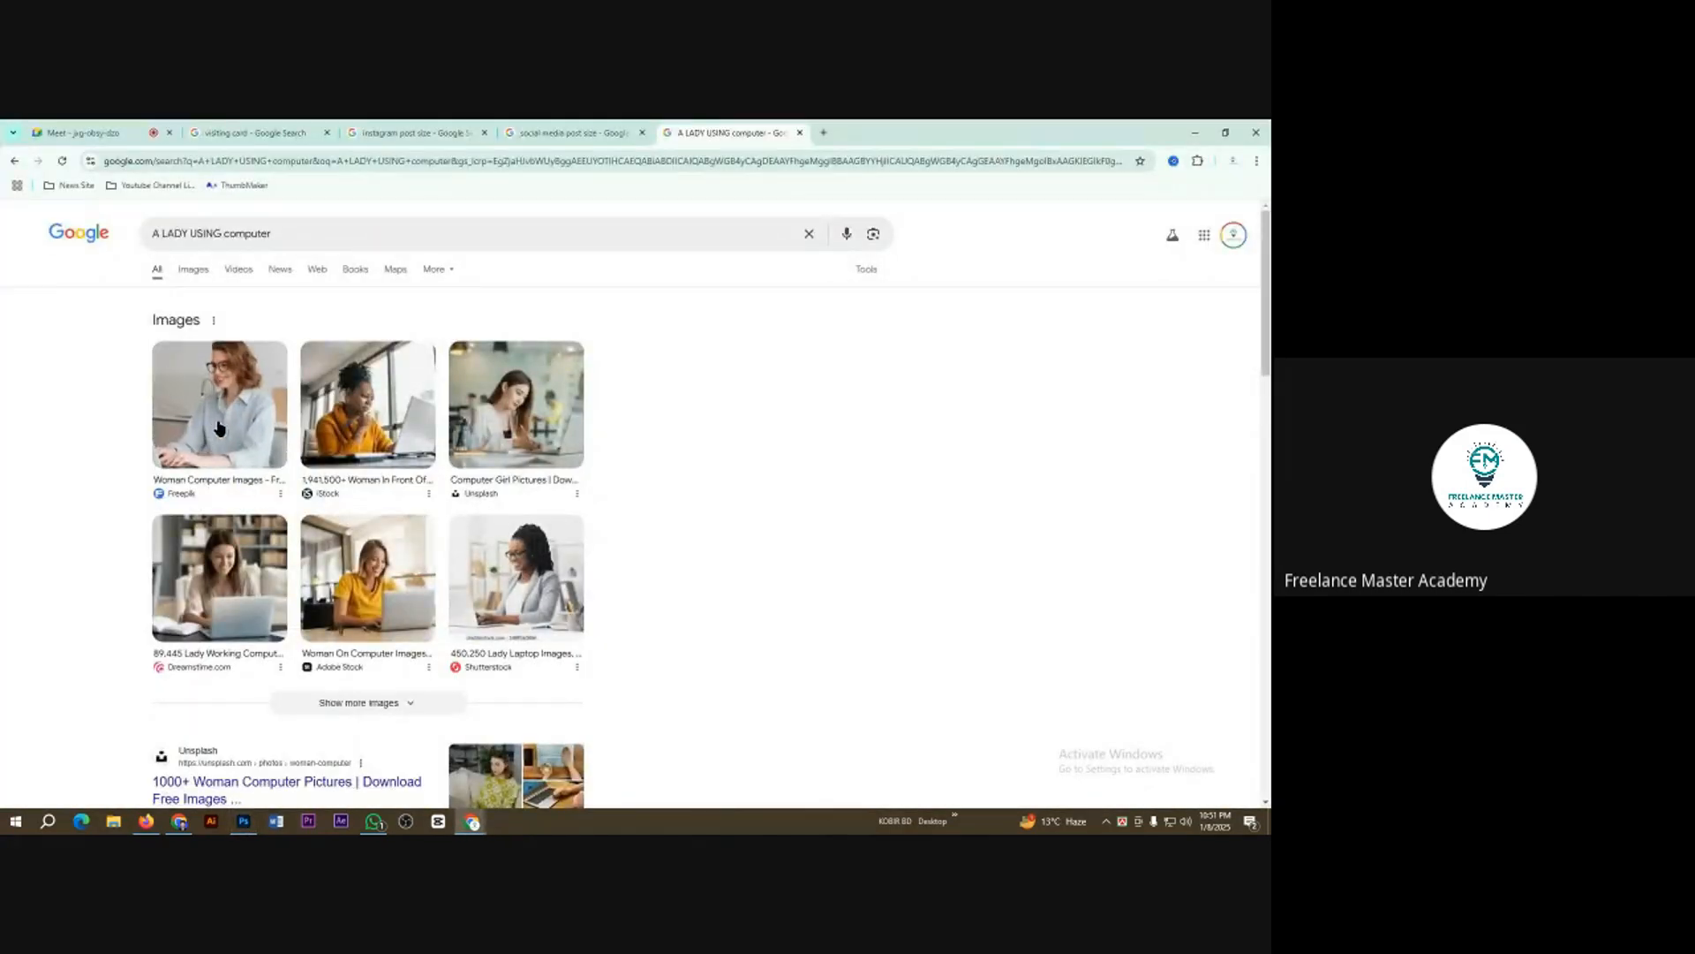
pyautogui.click(244, 821)
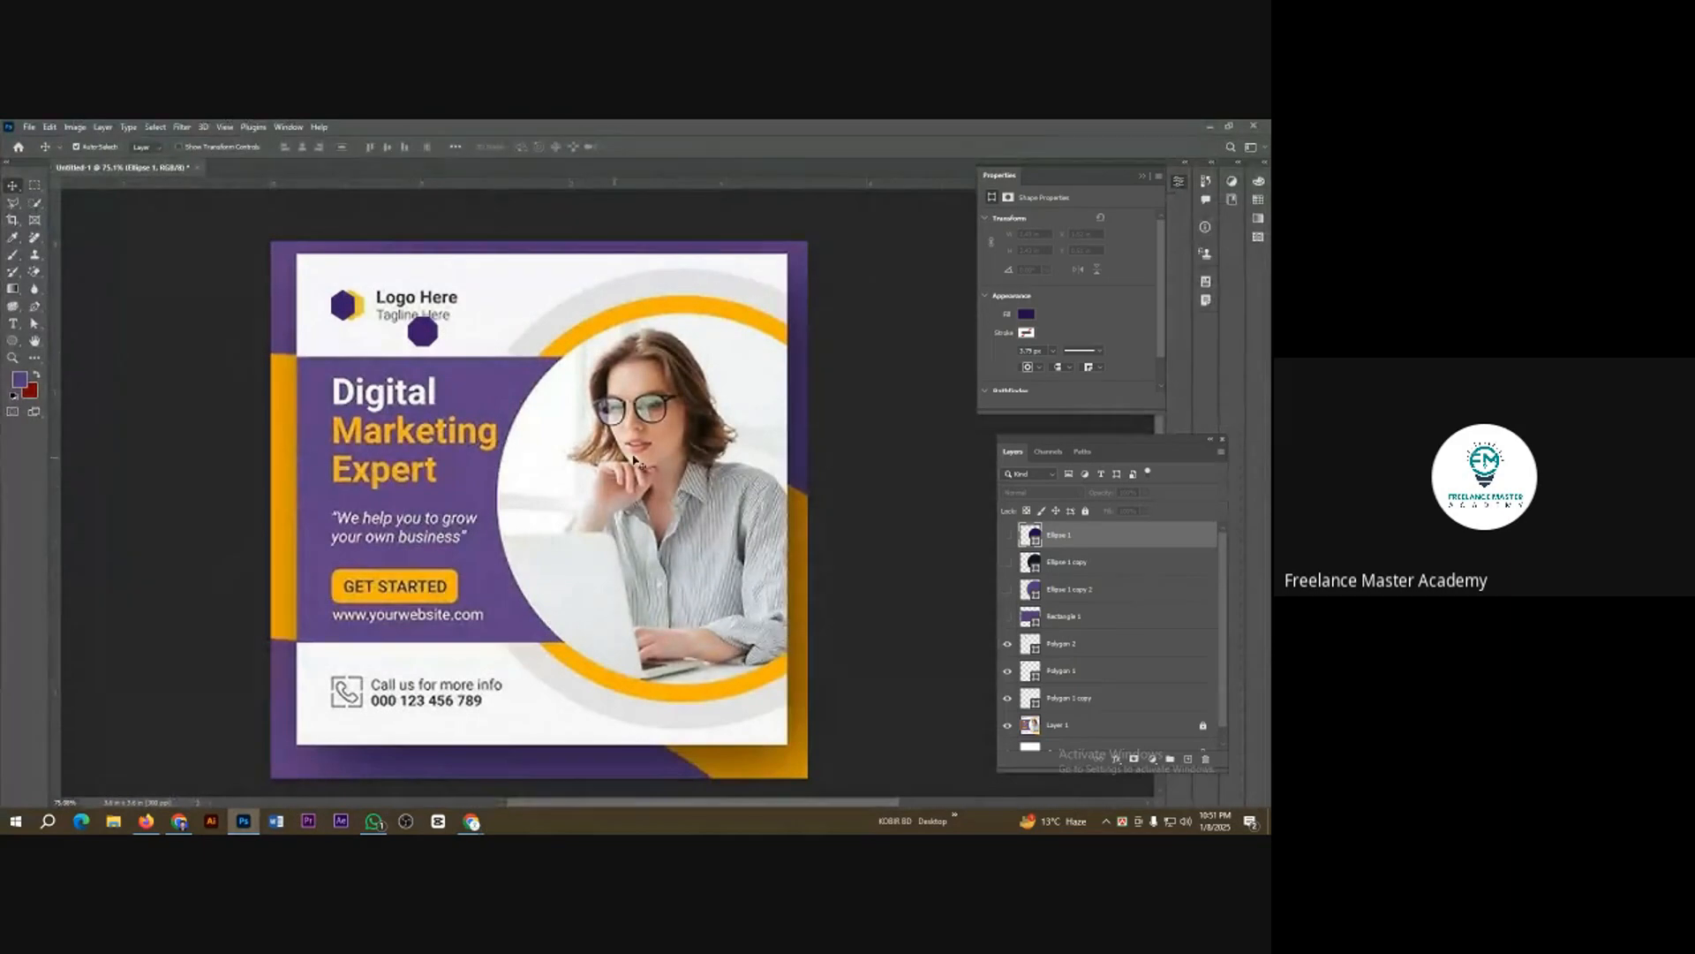
pyautogui.click(243, 821)
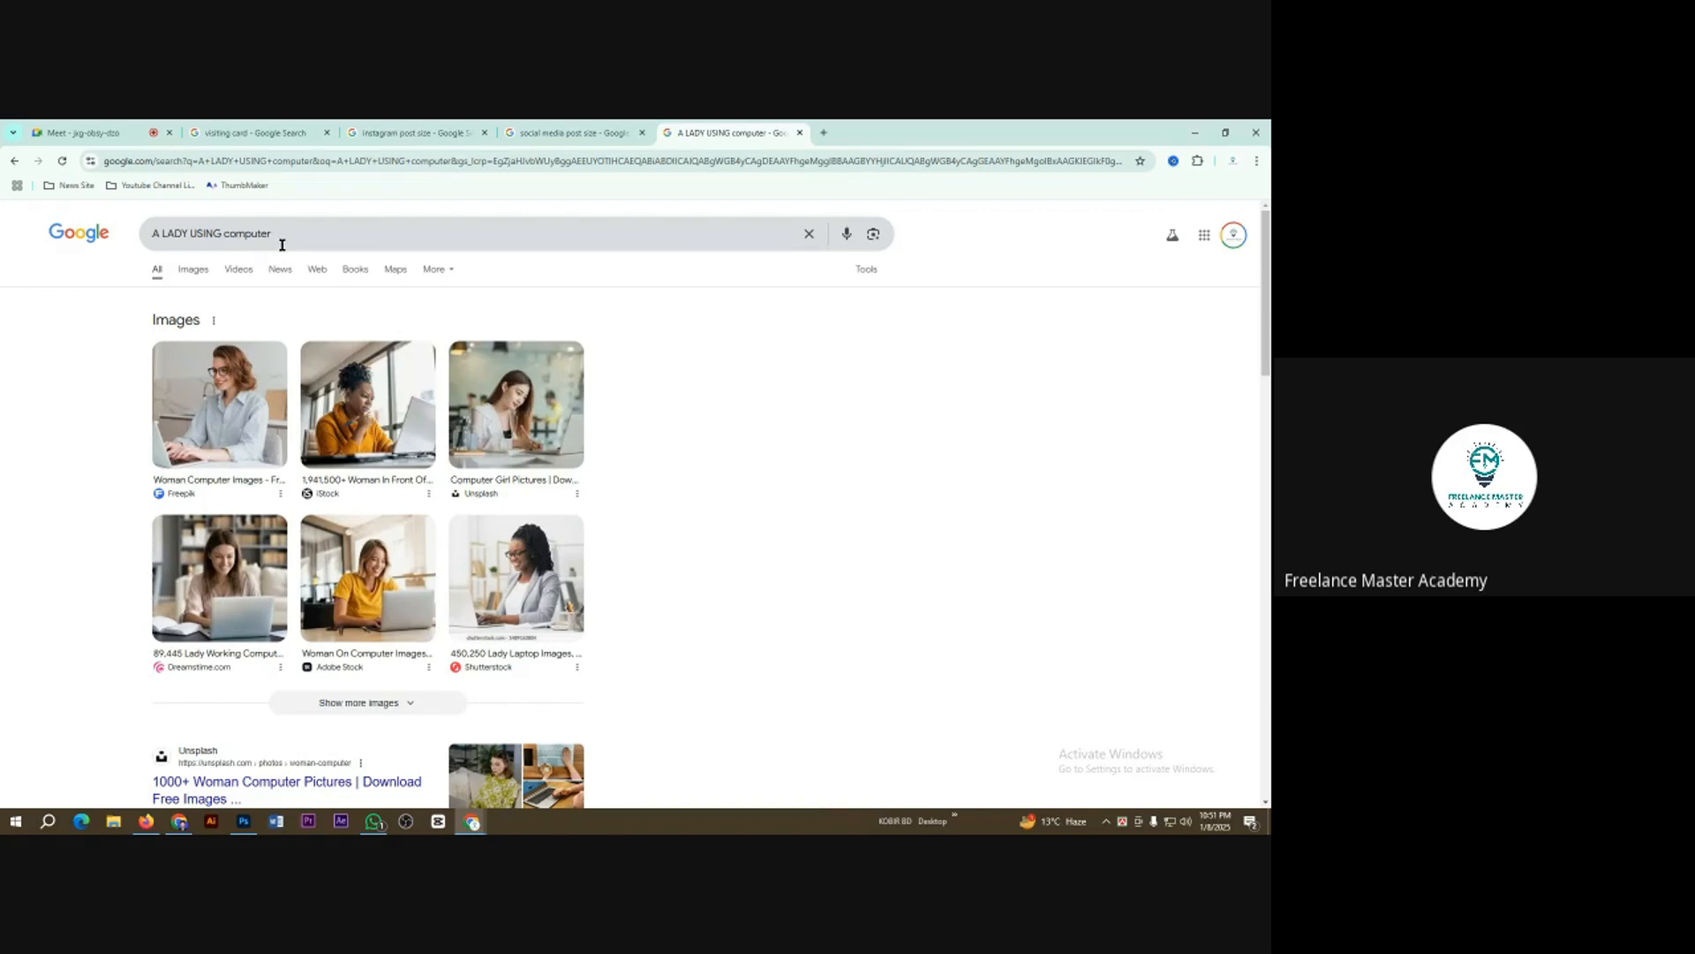
# Step: Replace "LADY" with "MAN" in the query and search Google for "A MAN USING computer"
pyautogui.click(189, 234)
pyautogui.press('BackSpace')
pyautogui.press('BackSpace')
pyautogui.press('BackSpace')
pyautogui.press('BackSpace')
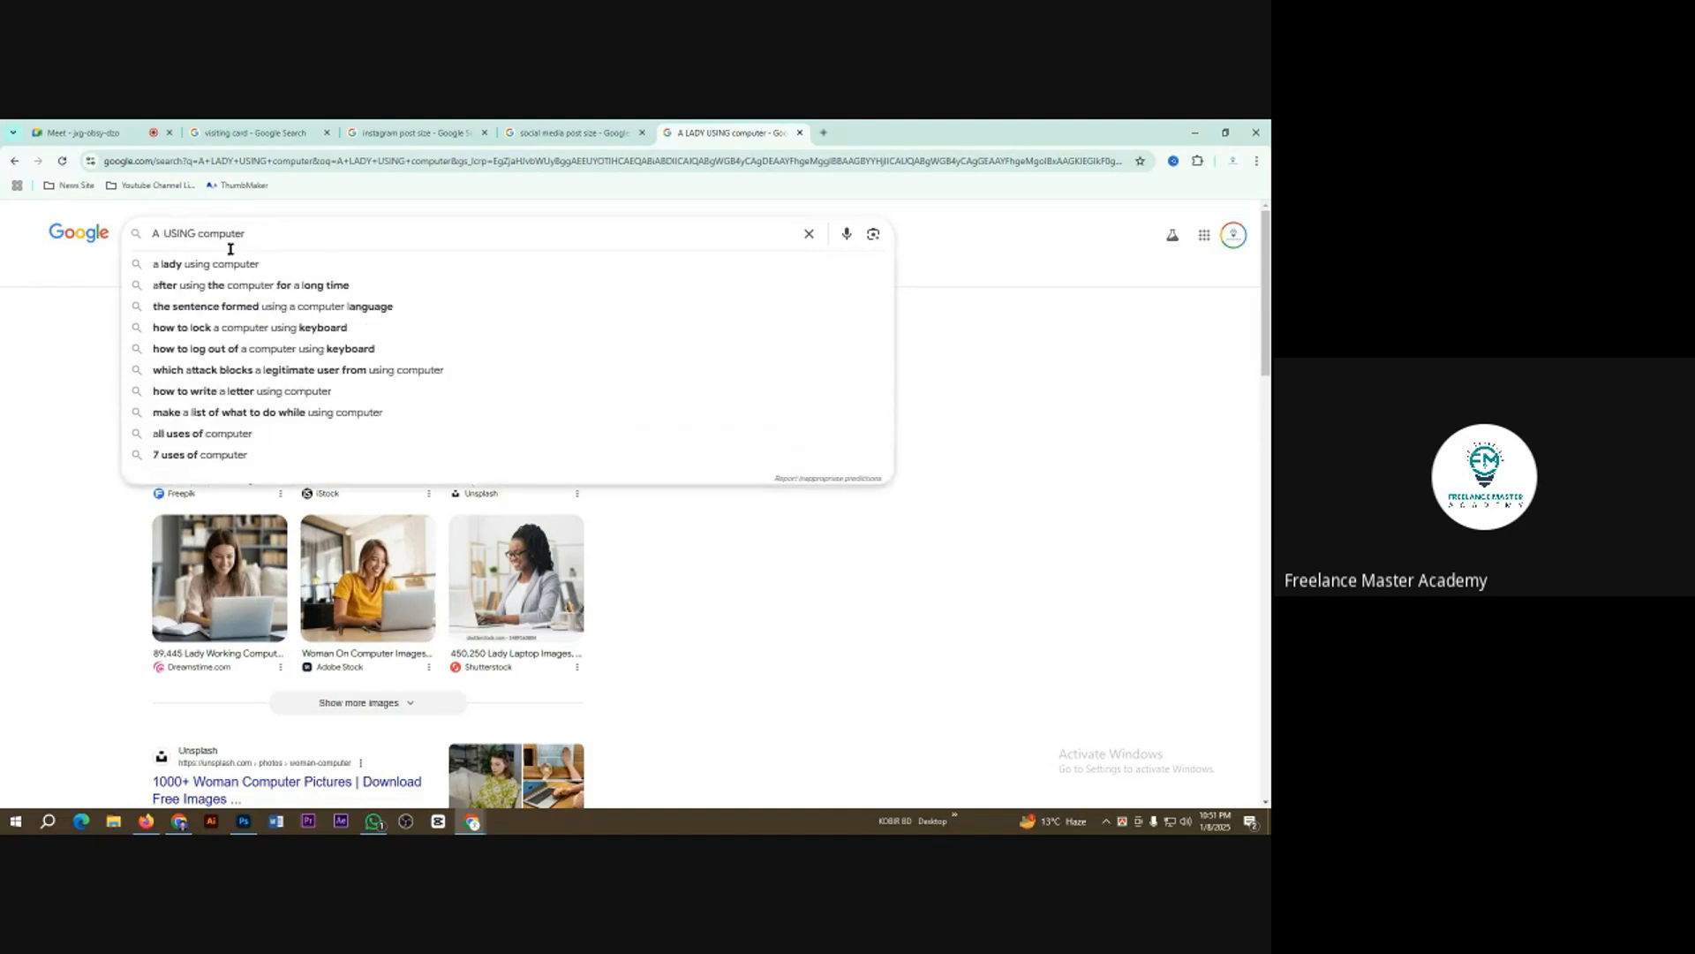
pyautogui.write('MAN')
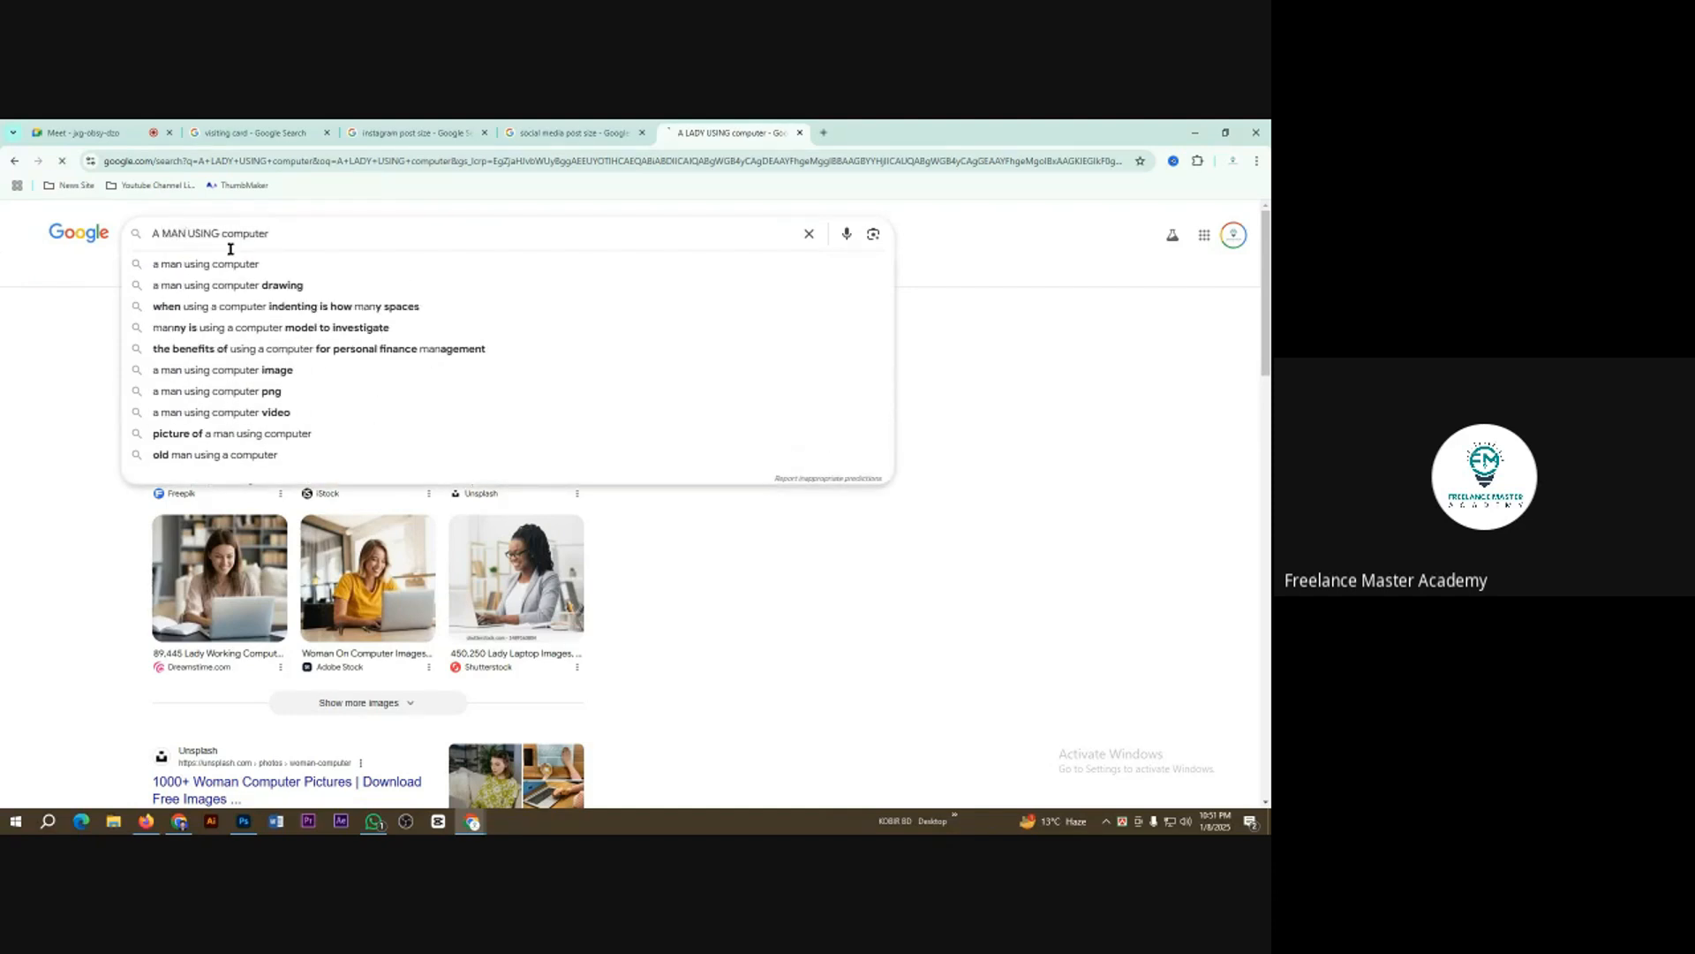
# Step: Search Google for "A MAN USING computer" and open the full set of image results
pyautogui.press('Return')
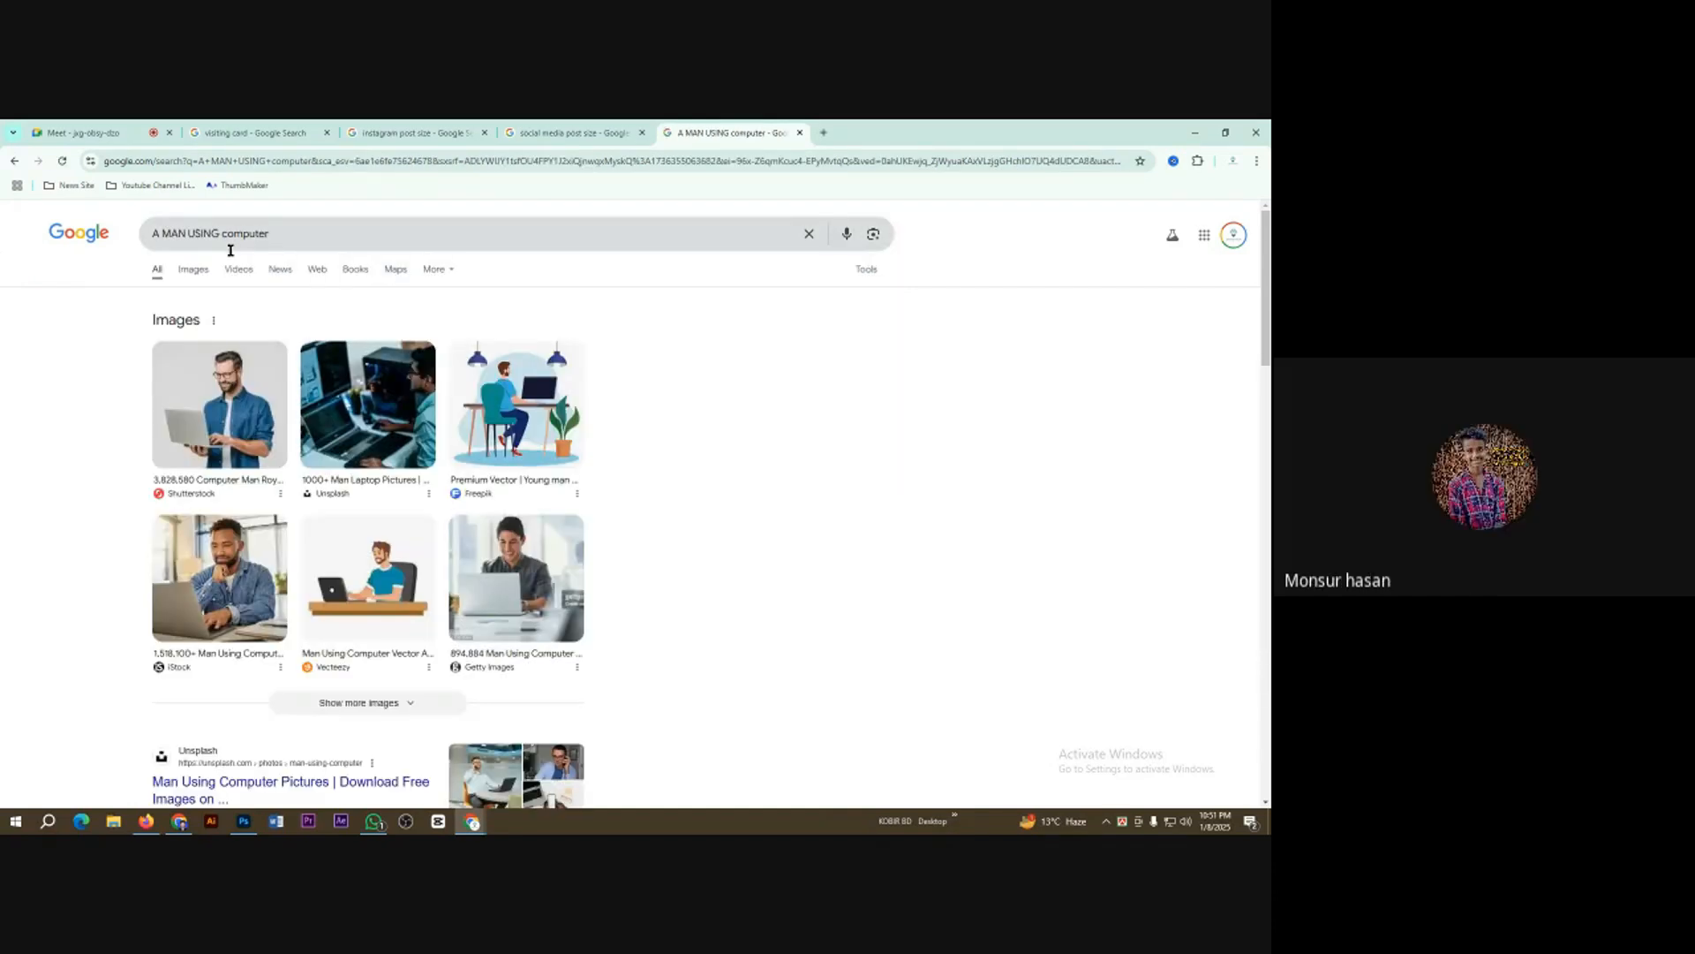
pyautogui.click(284, 237)
pyautogui.click(951, 510)
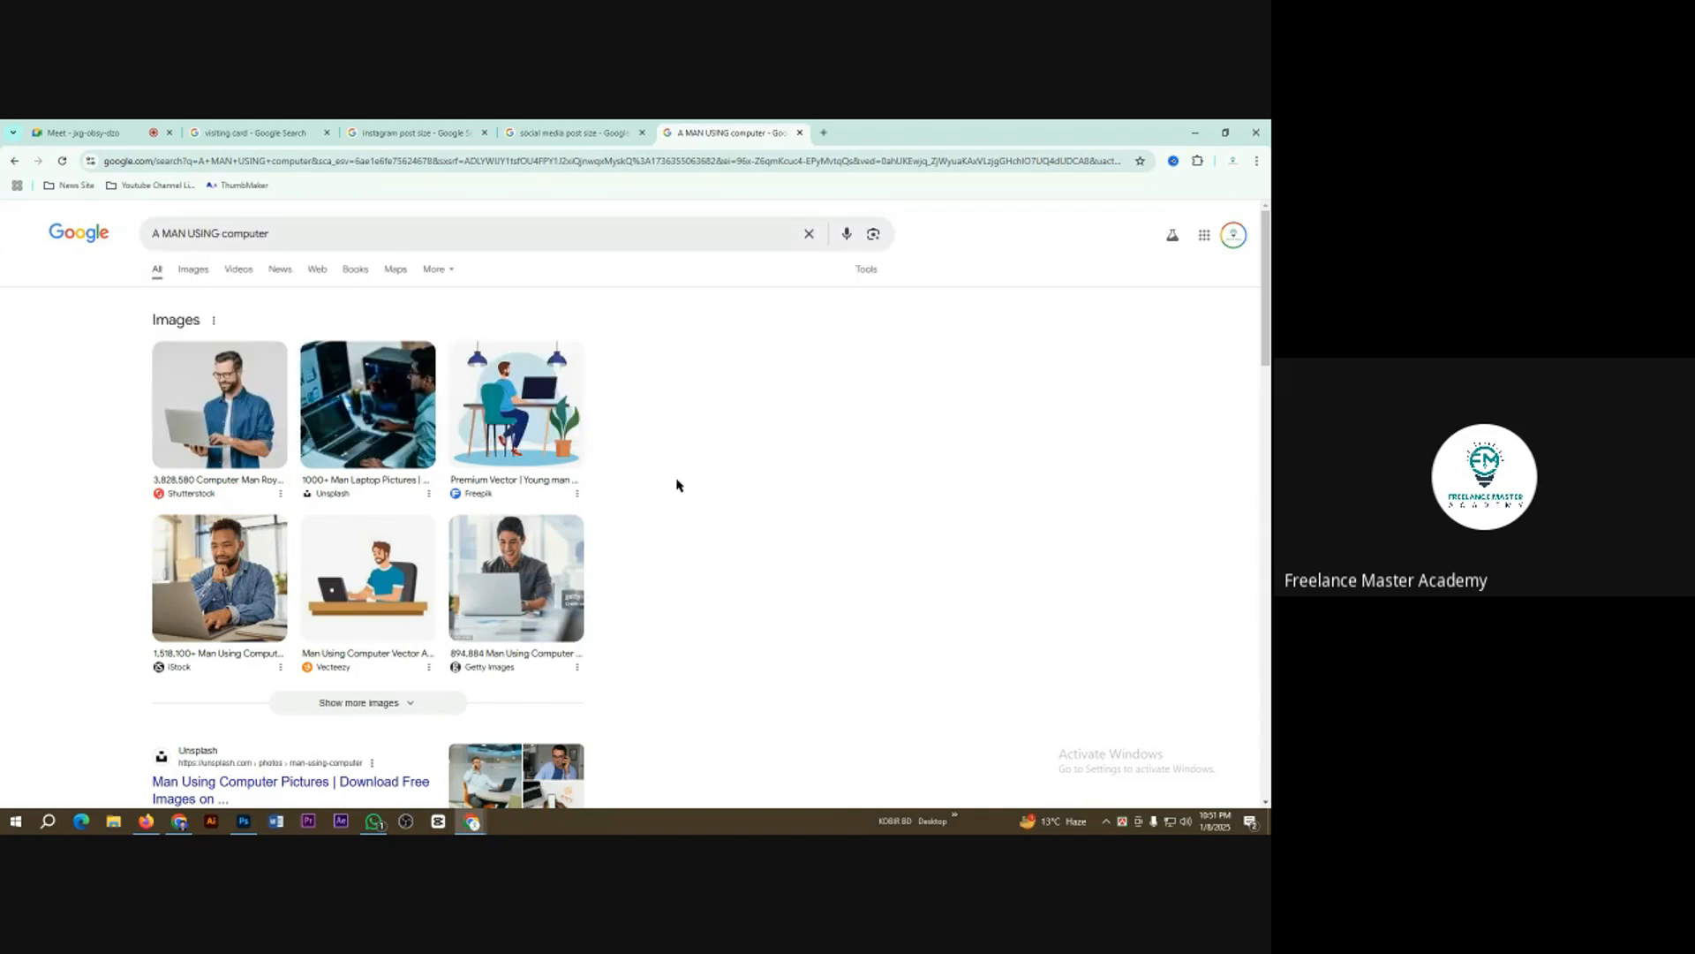
pyautogui.click(368, 700)
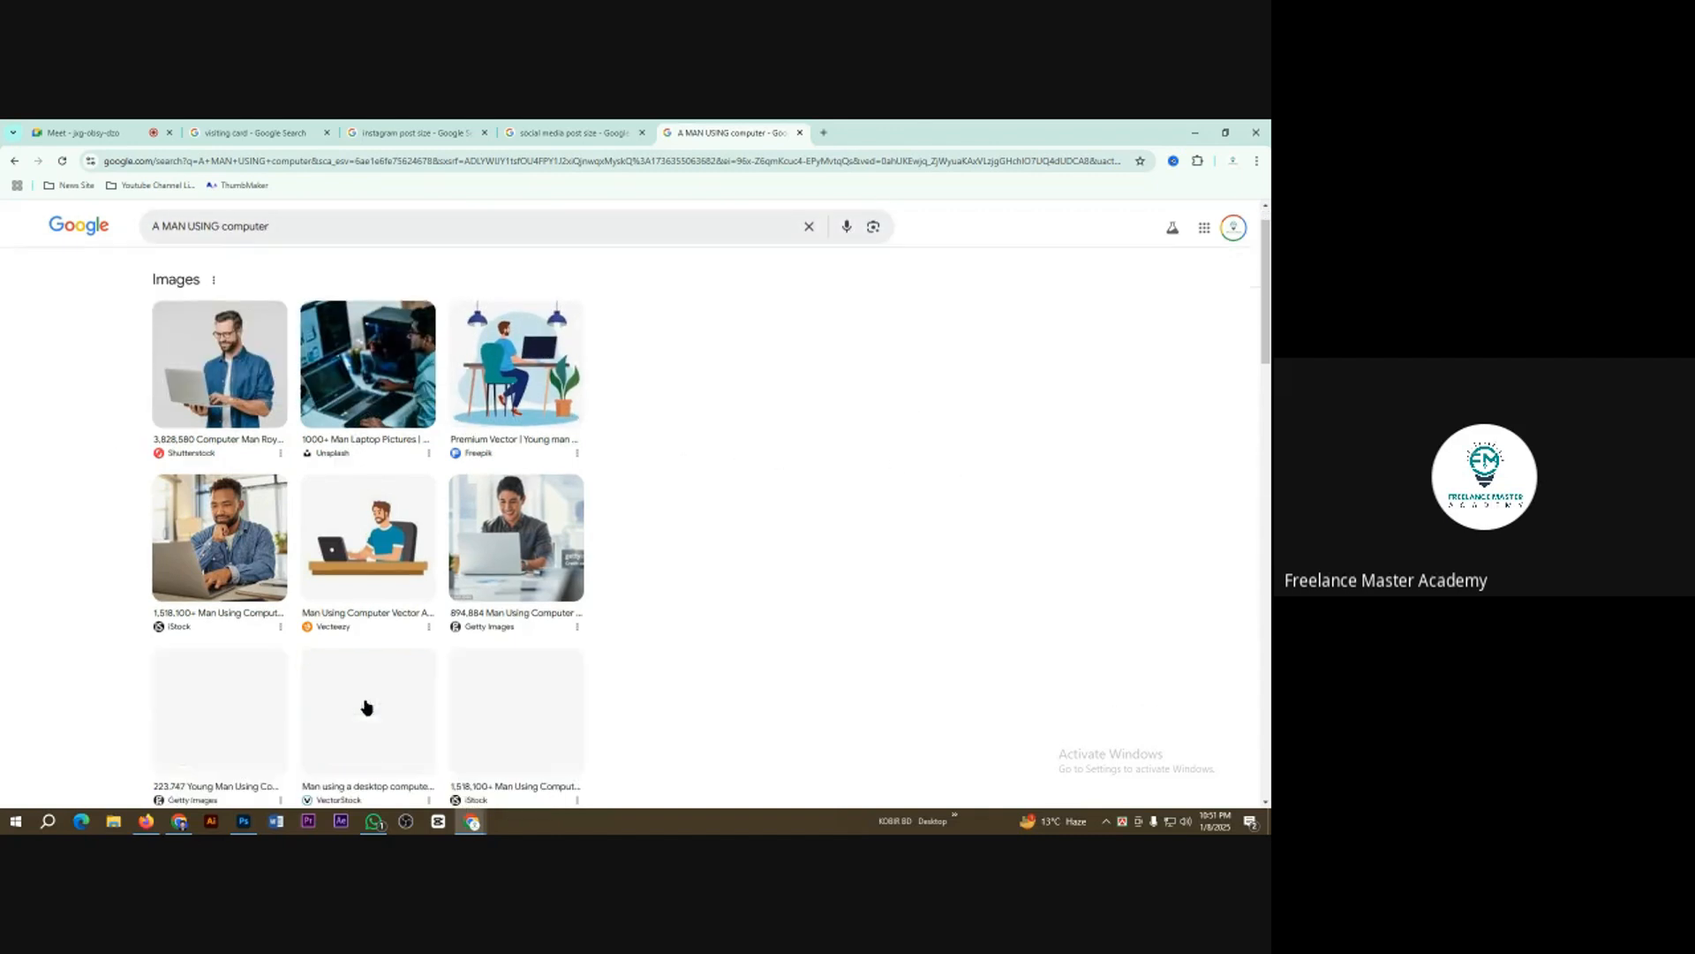
pyautogui.scroll(-3, 882, 553)
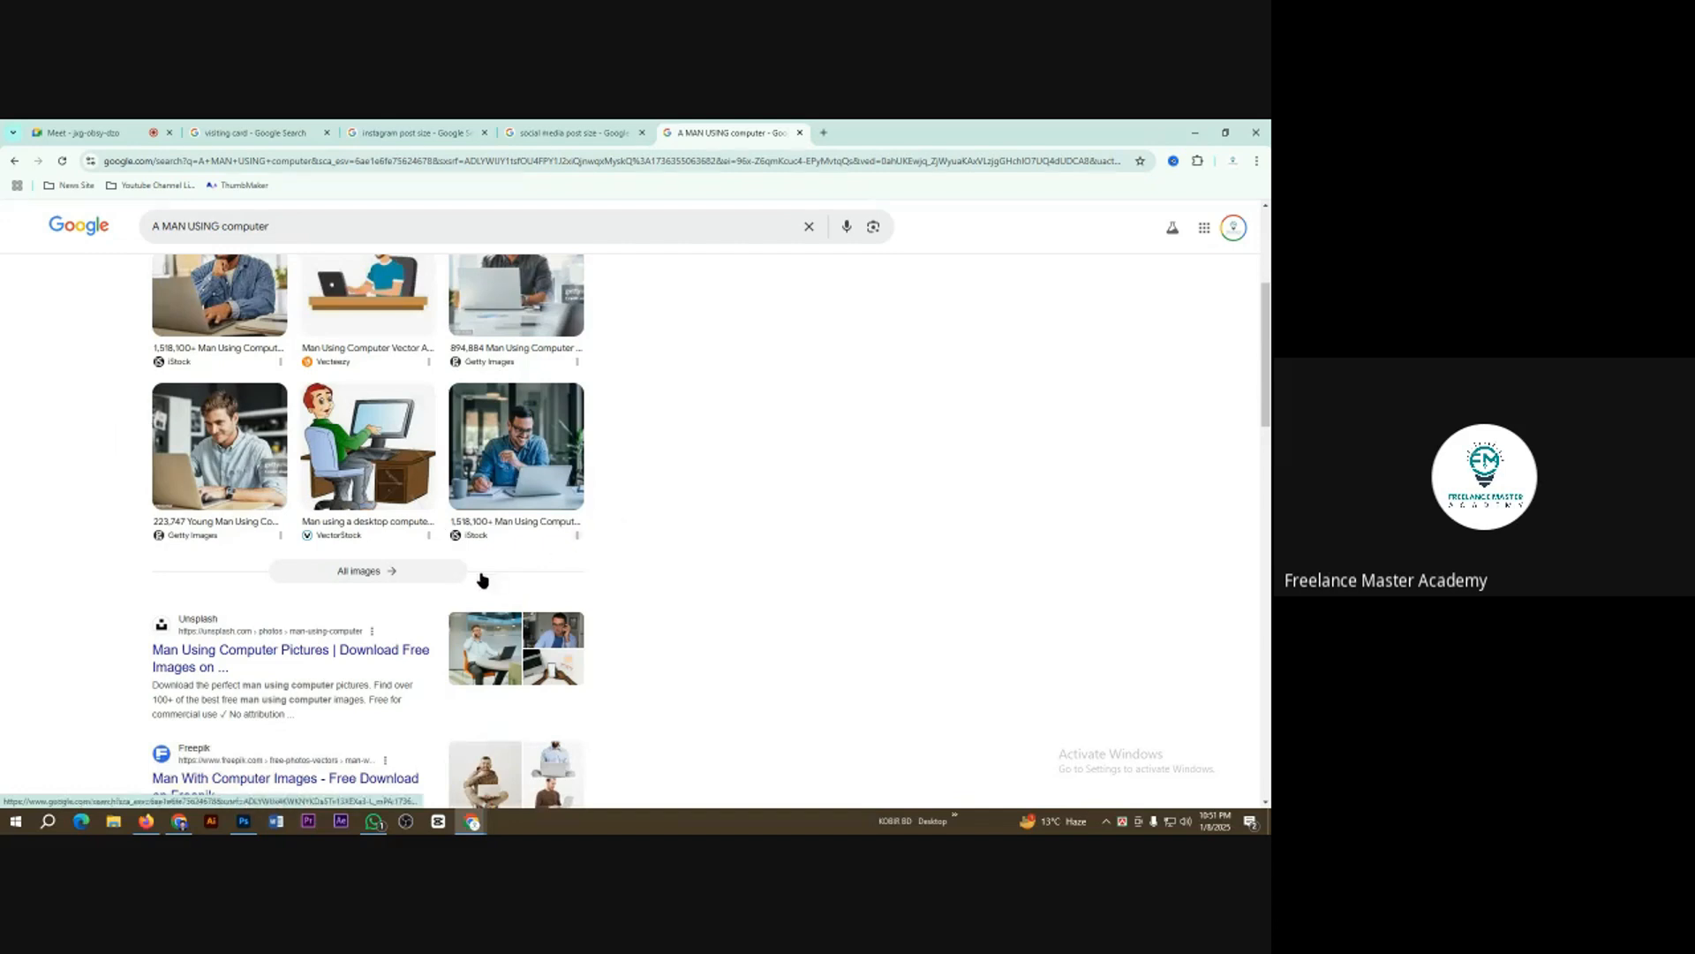
pyautogui.click(390, 574)
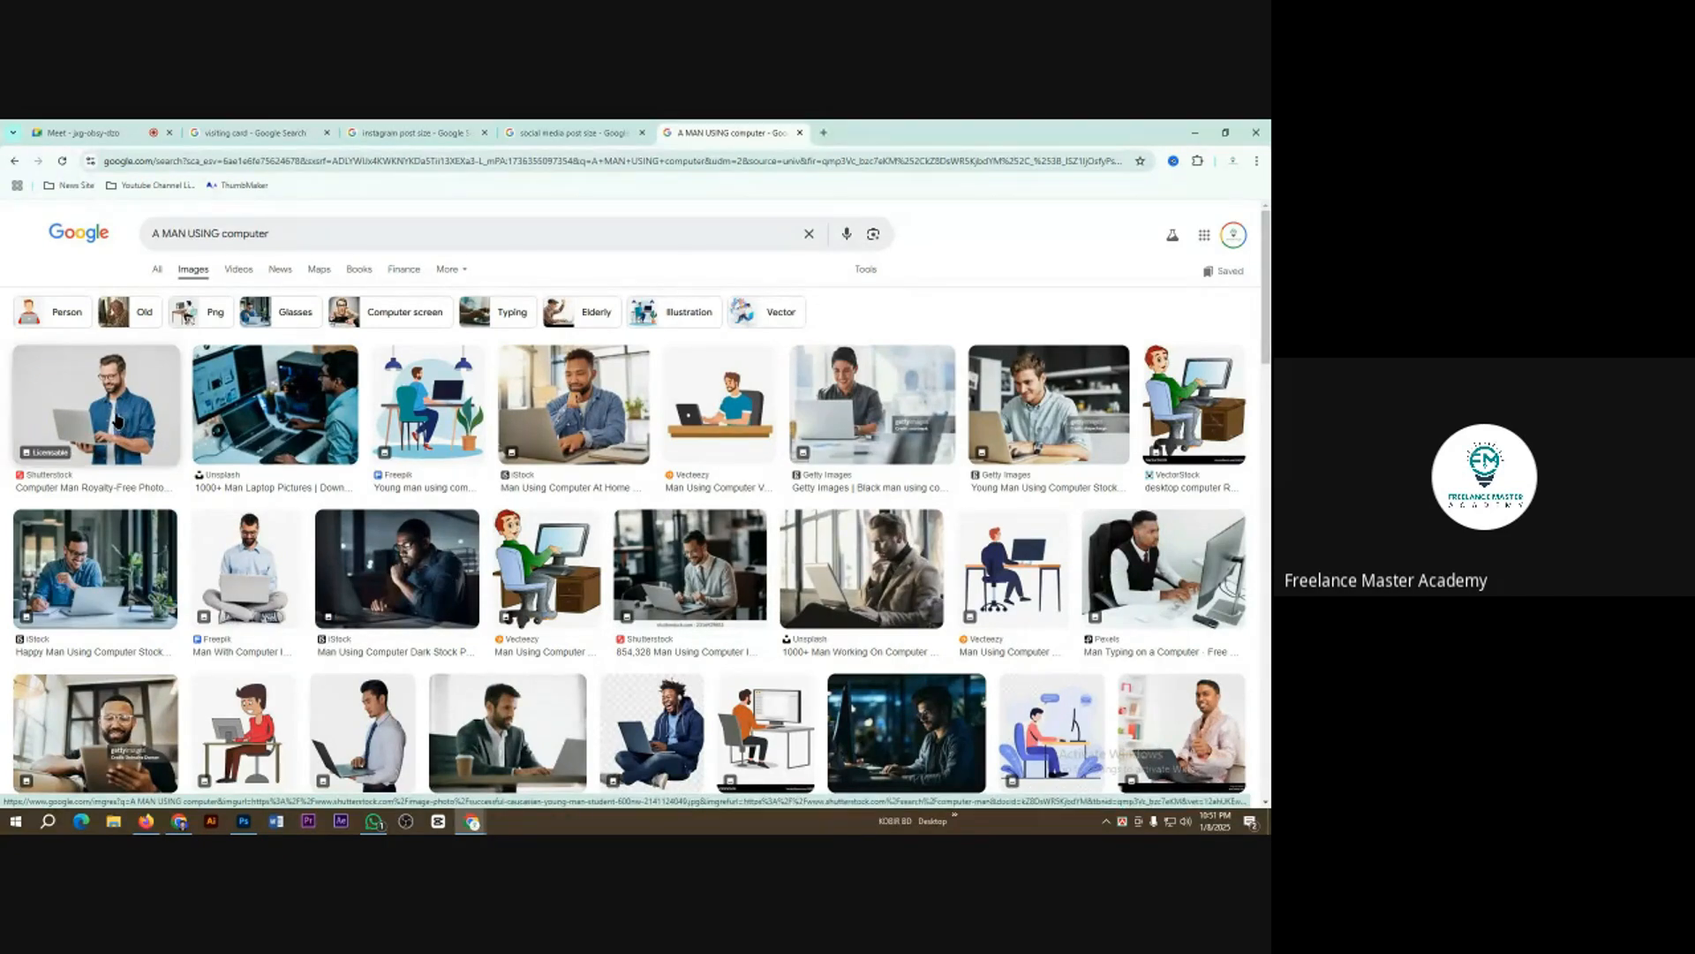
# Step: Browse the image results and preview the Shutterstock photo of a bearded man in a denim shirt holding a laptop
pyautogui.scroll(-3, 89, 565)
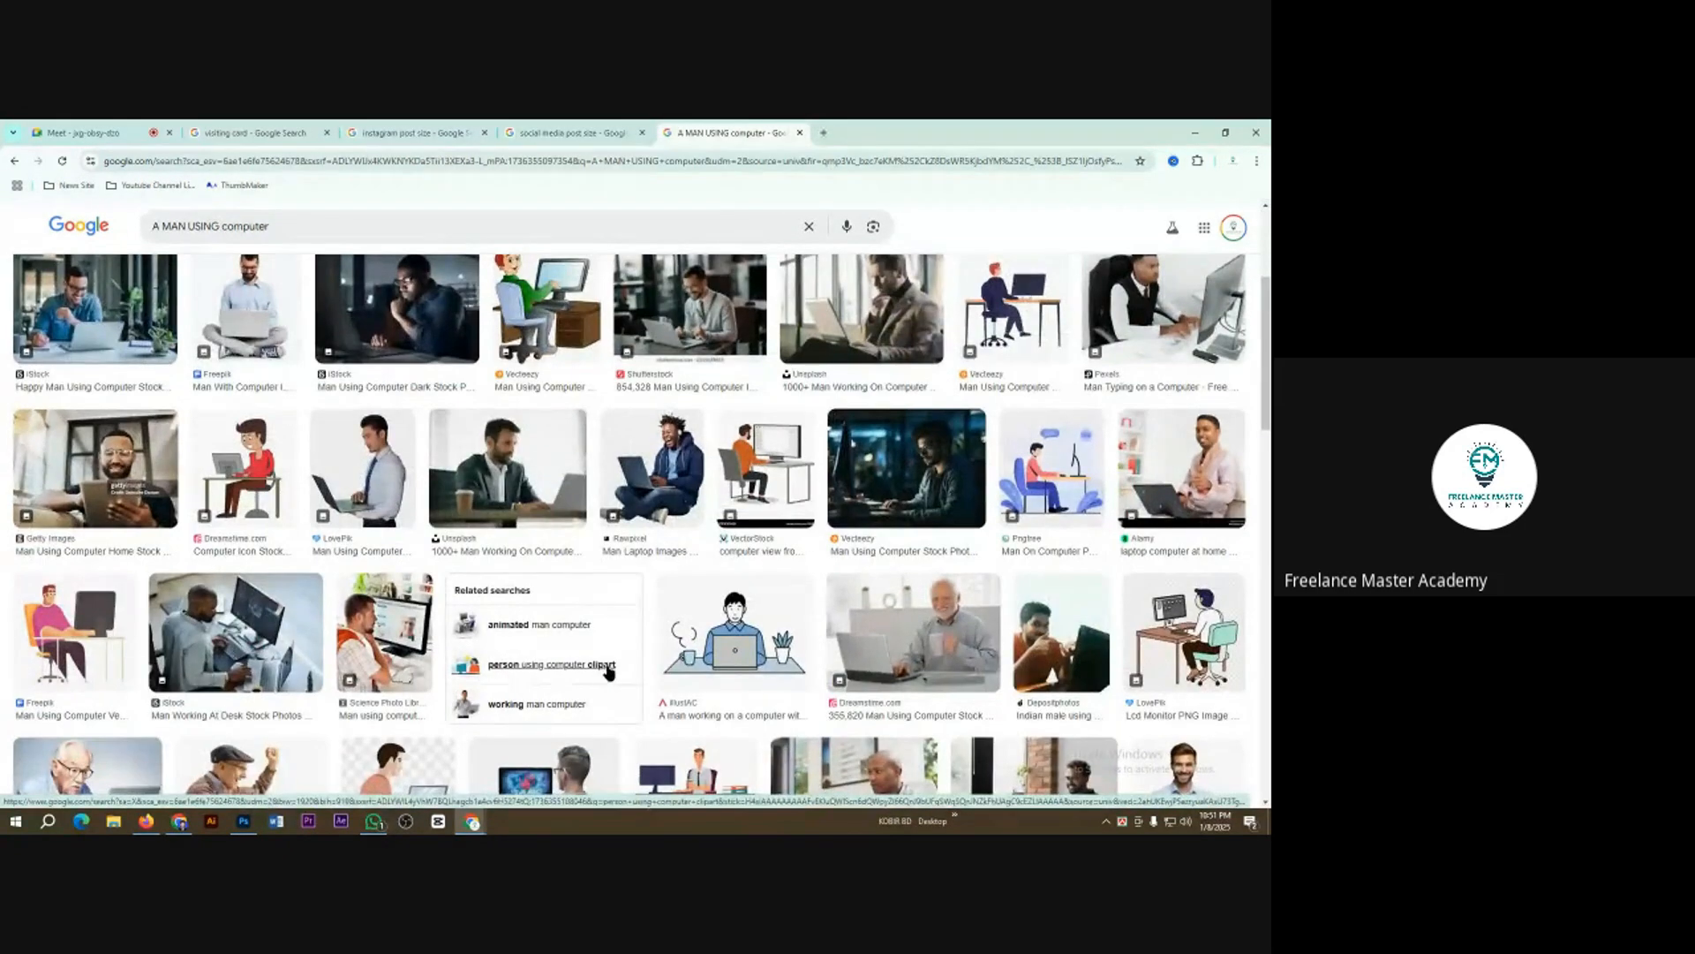
pyautogui.scroll(-4, 971, 685)
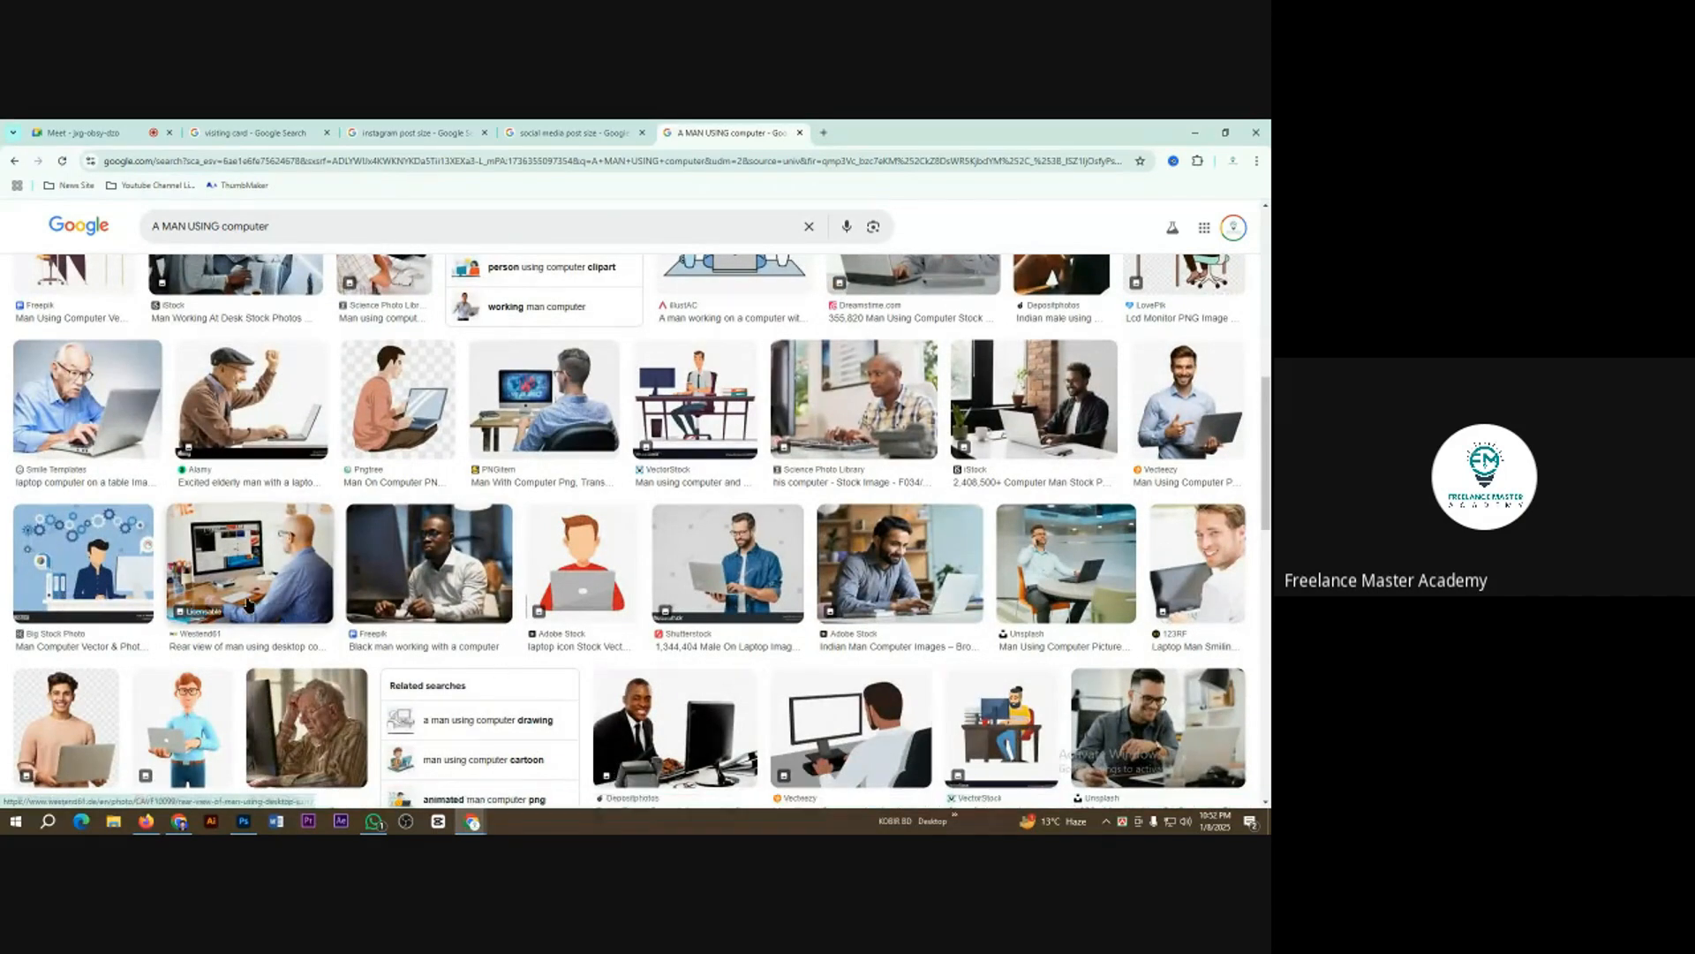
pyautogui.click(248, 572)
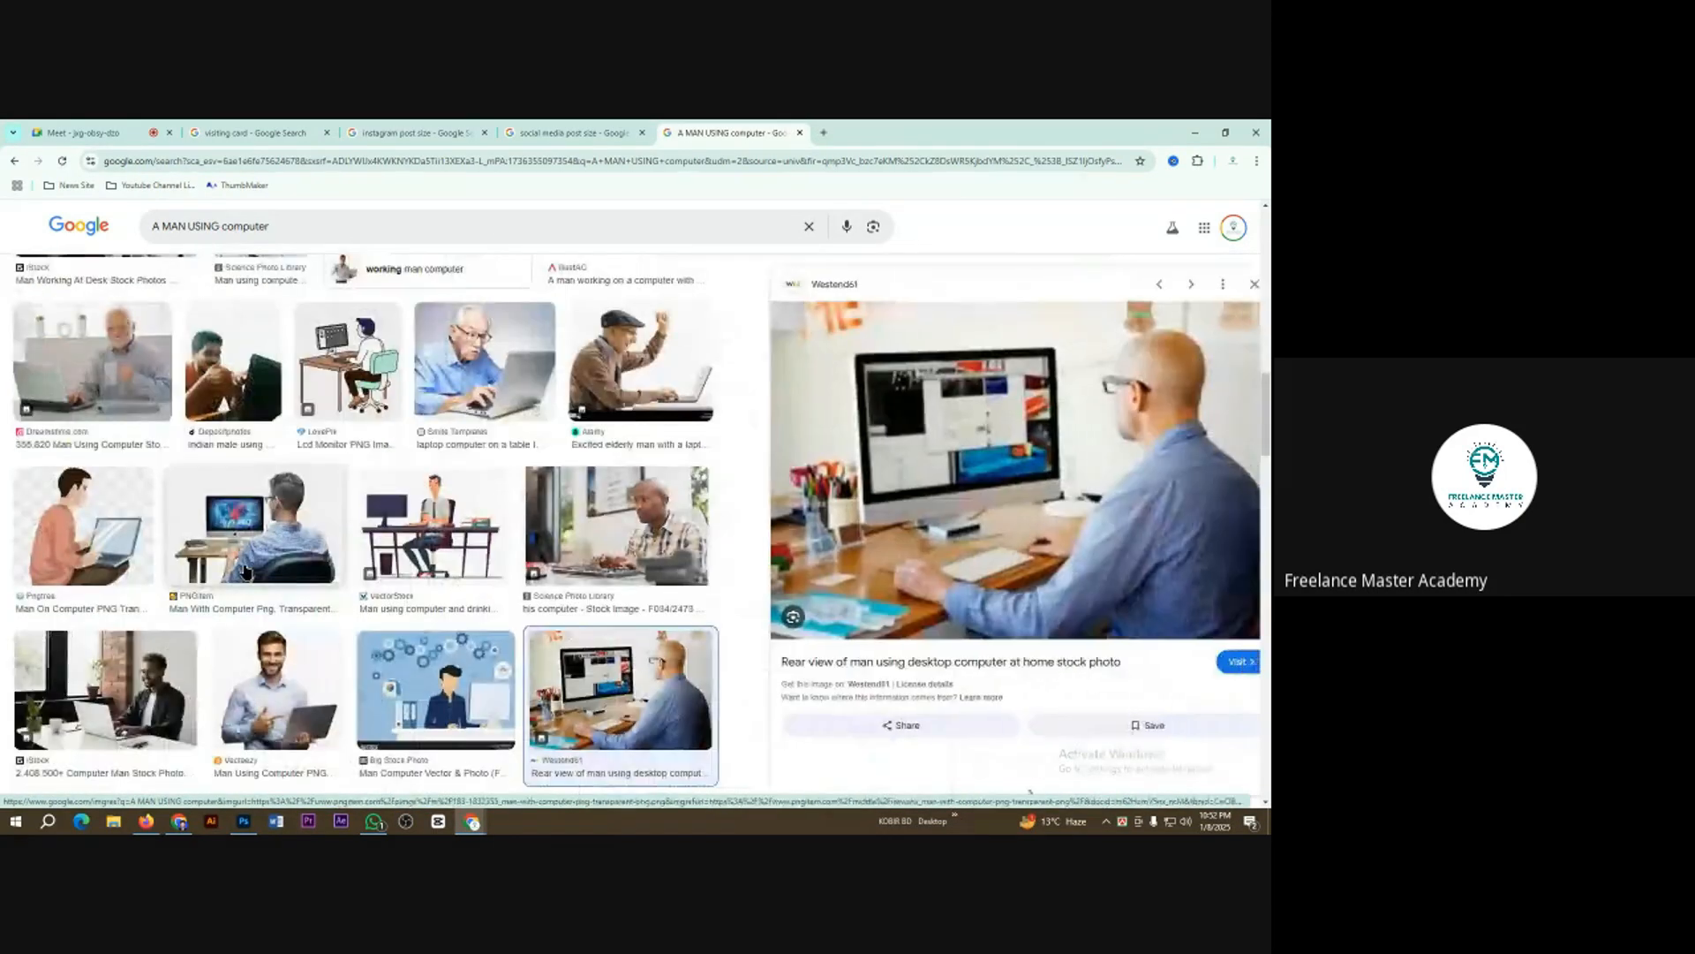
pyautogui.scroll(5, 159, 543)
pyautogui.scroll(5, 159, 543)
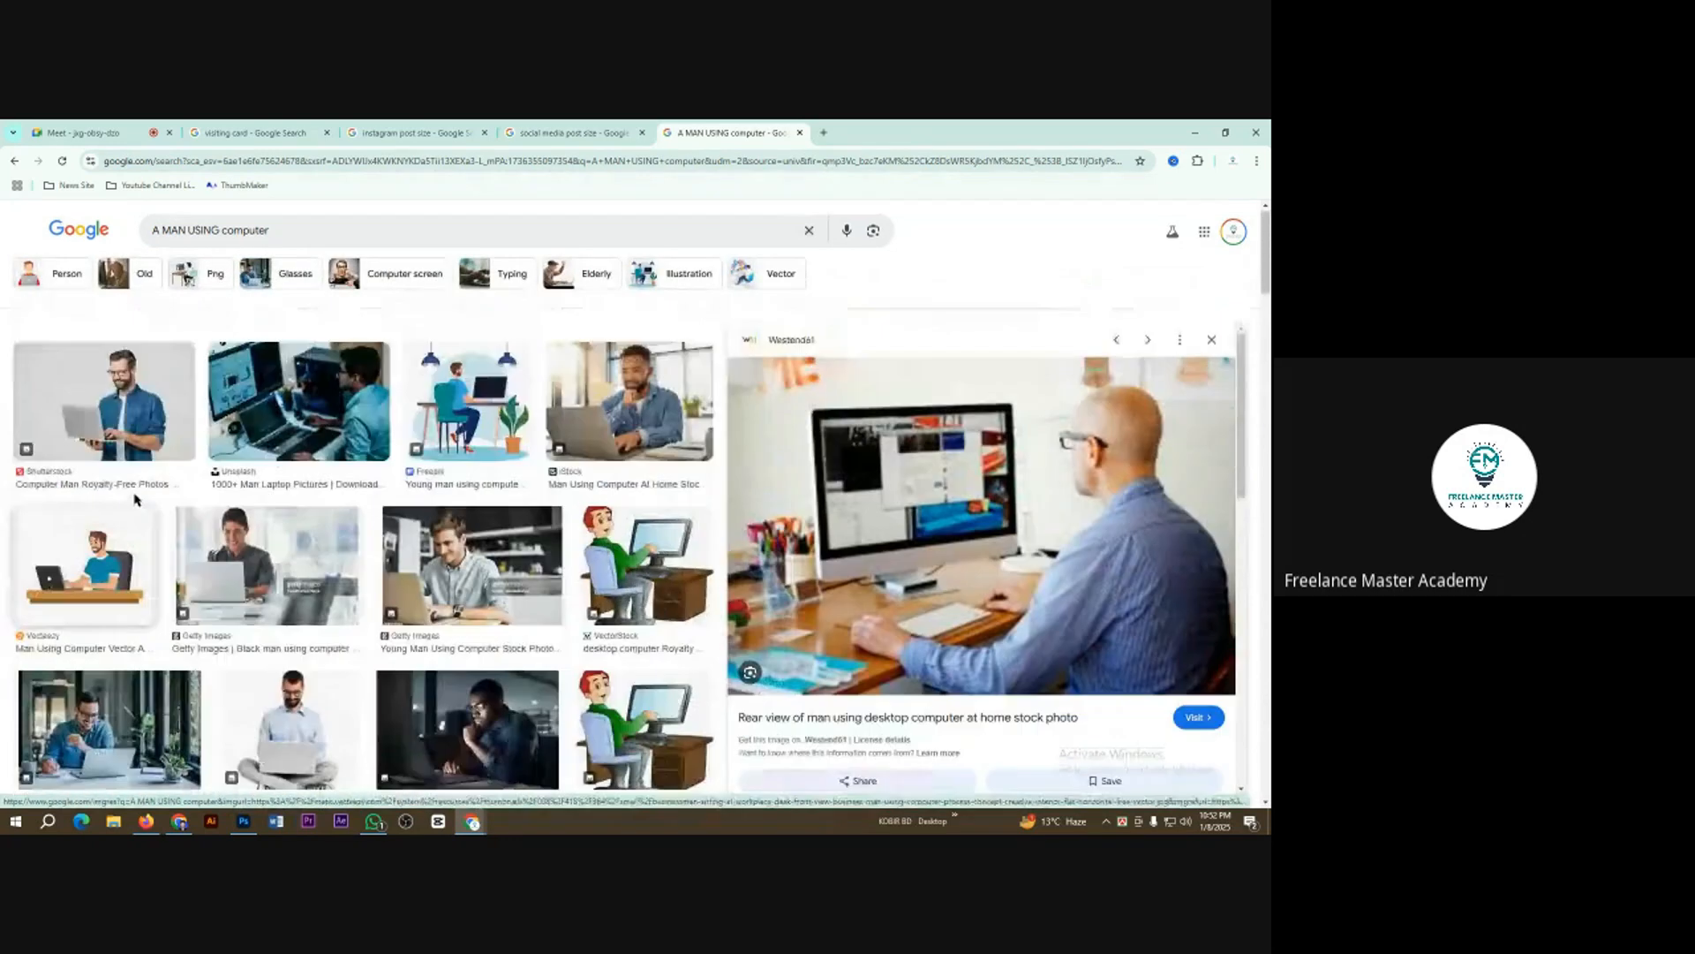
pyautogui.click(104, 401)
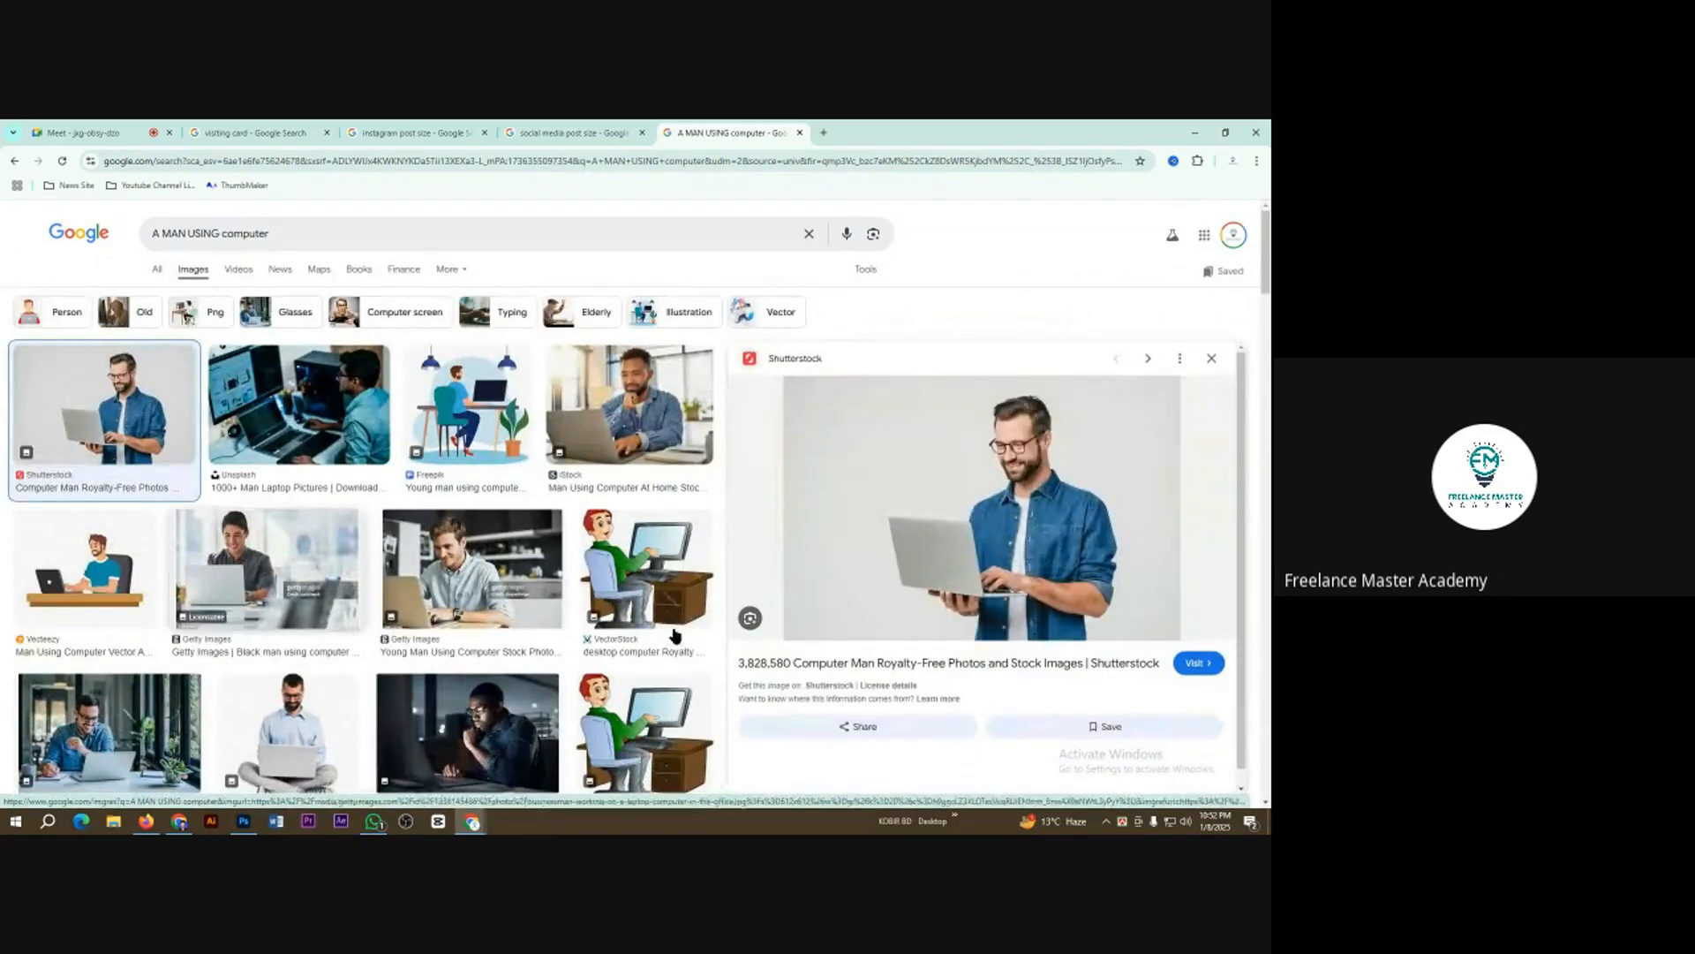
# Step: Try to copy the previewed photo into the Photoshop post design, and undo the paste
pyautogui.rightClick(916, 431)
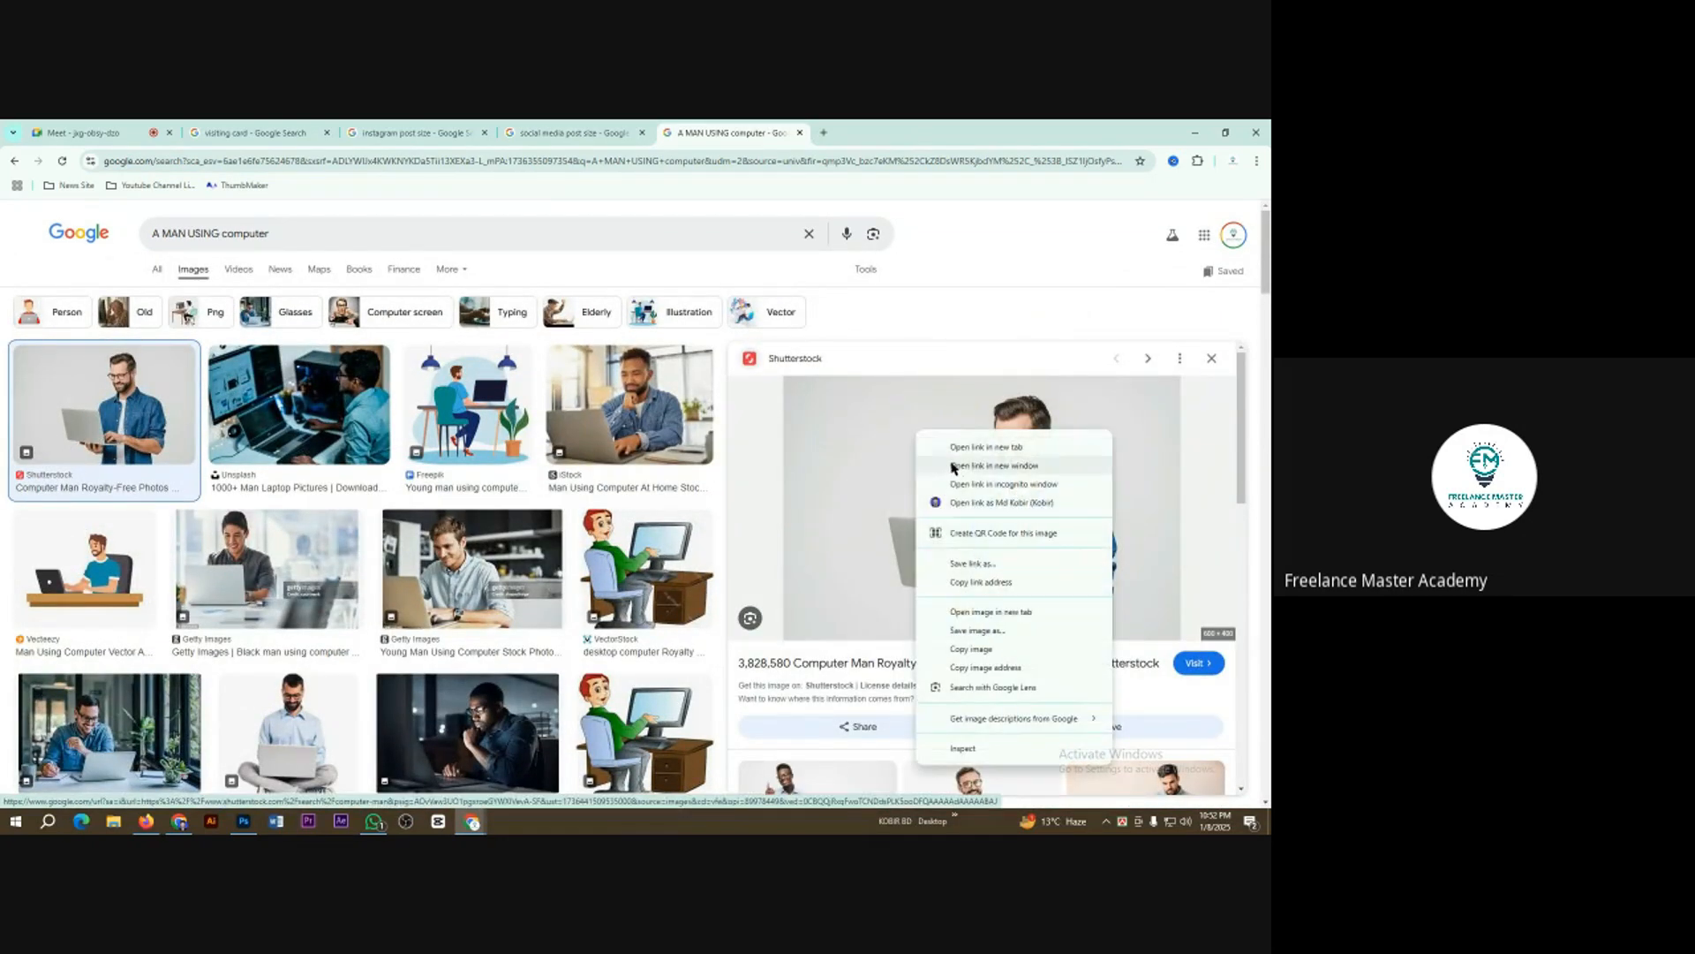
pyautogui.click(989, 653)
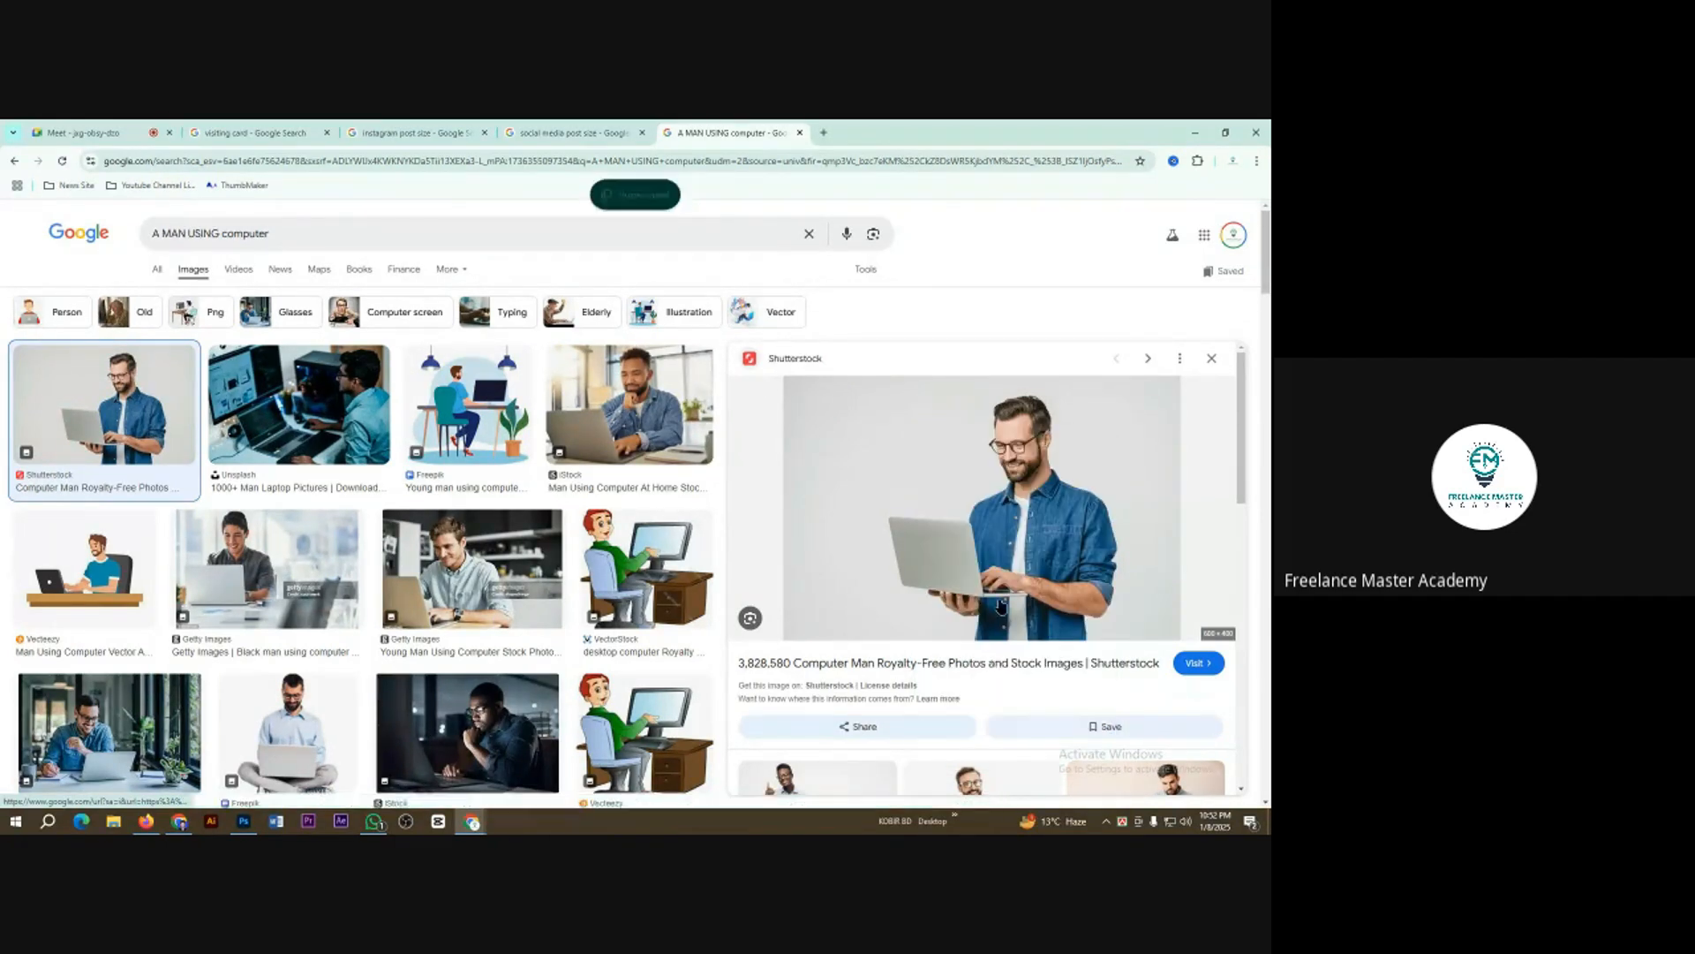
pyautogui.click(244, 821)
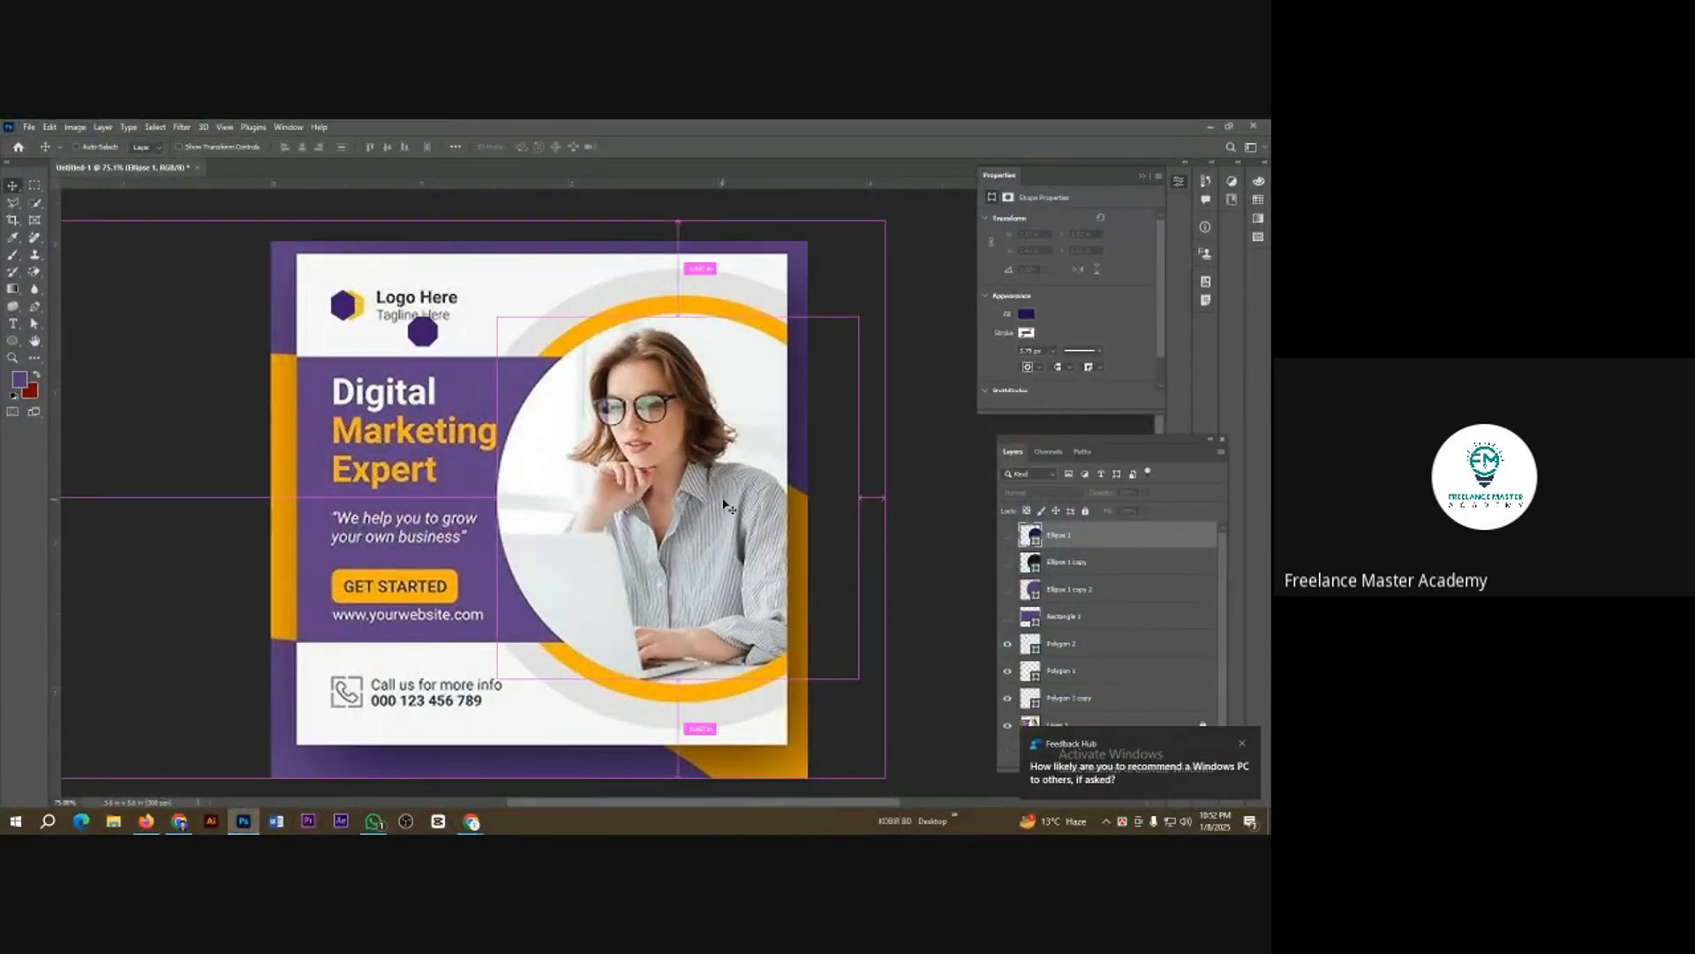
pyautogui.hotkey('ctrl', 'v')
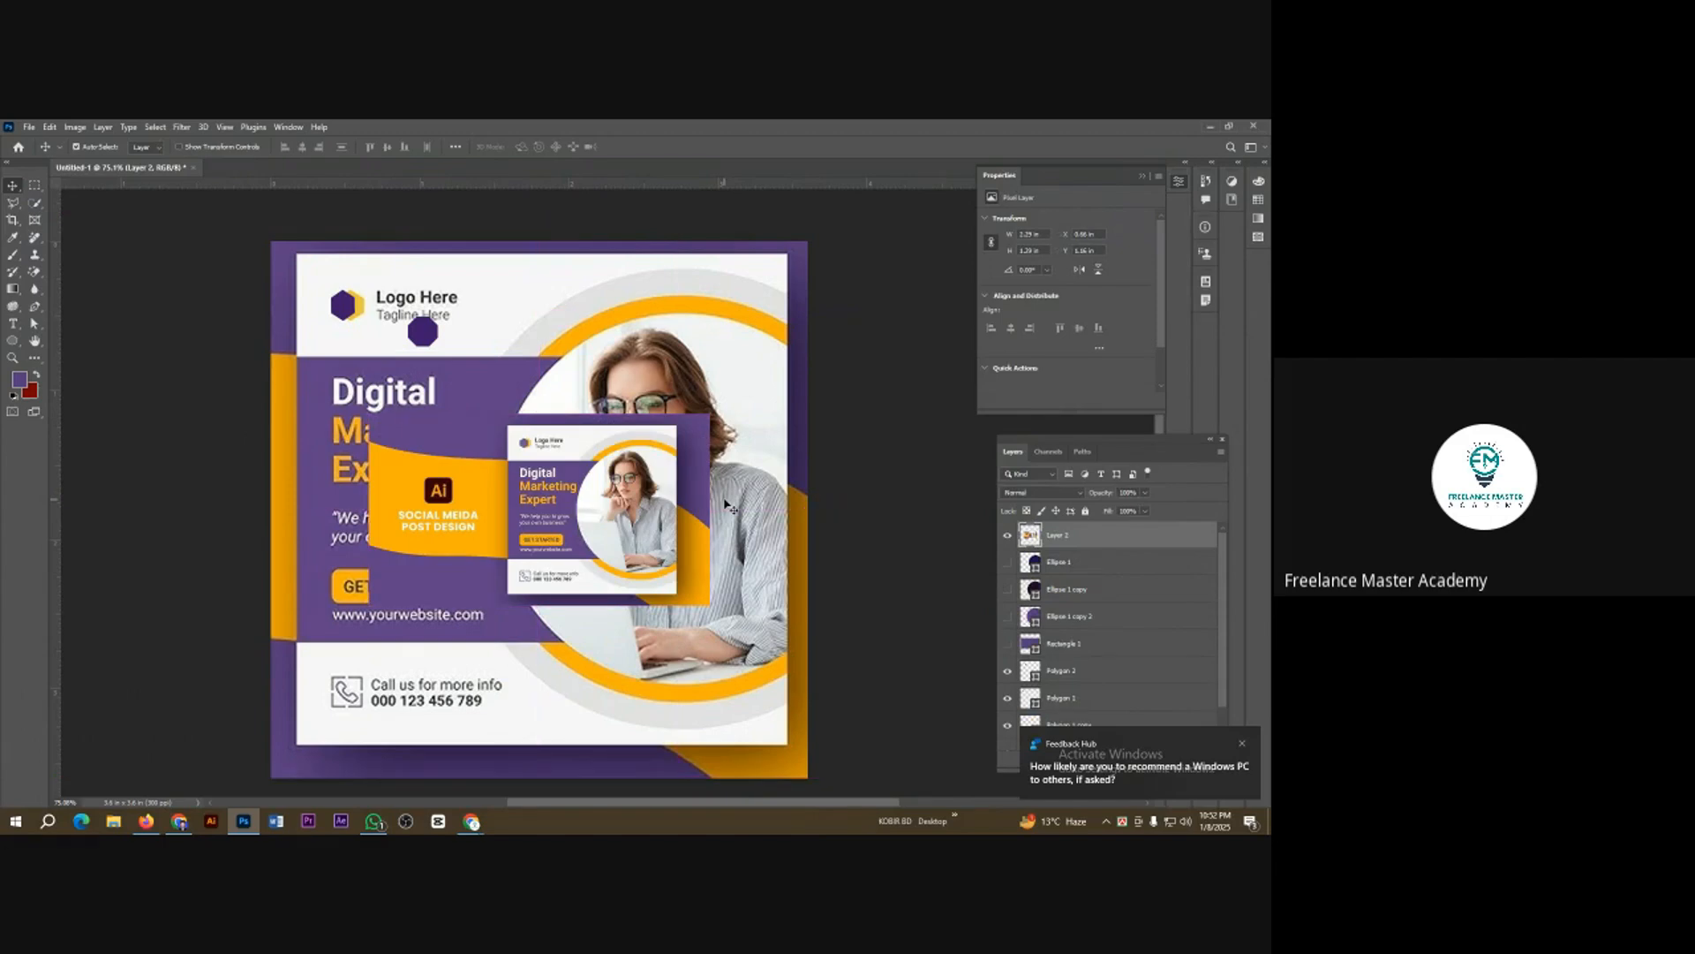
pyautogui.hotkey('ctrl', 'z')
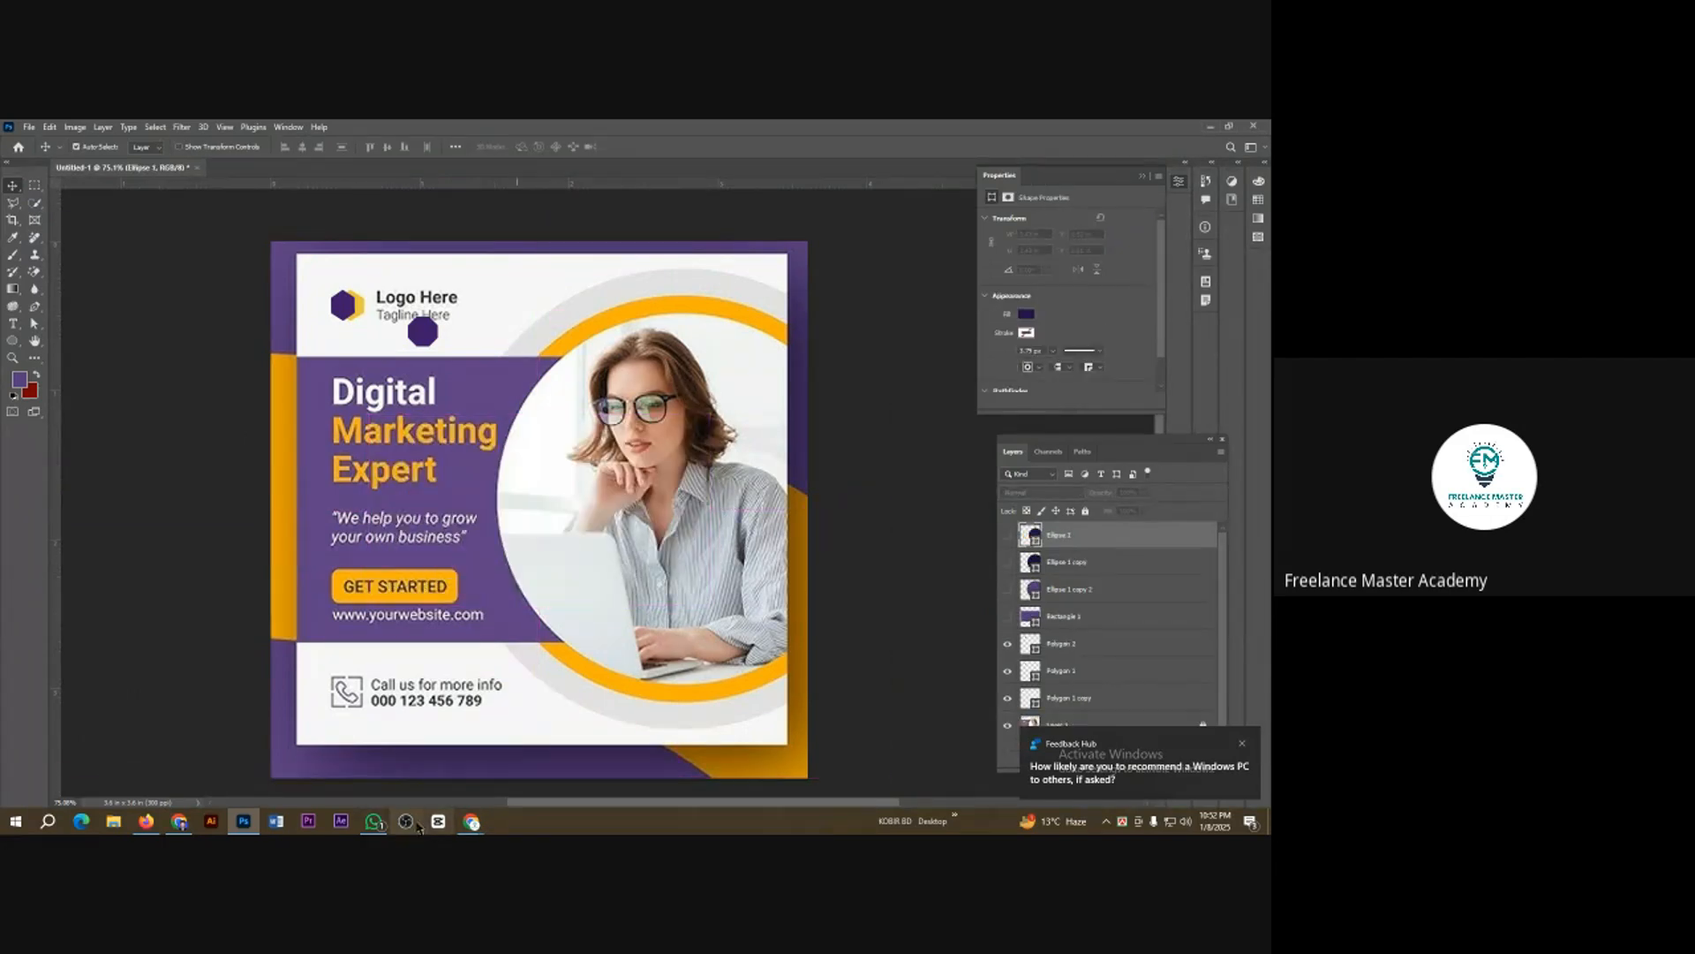
# Step: Copy the previewed laptop man photo from Chrome, paste it into the Photoshop post design, and move it over the circular photo area
pyautogui.moveTo(472, 823)
pyautogui.click(449, 776)
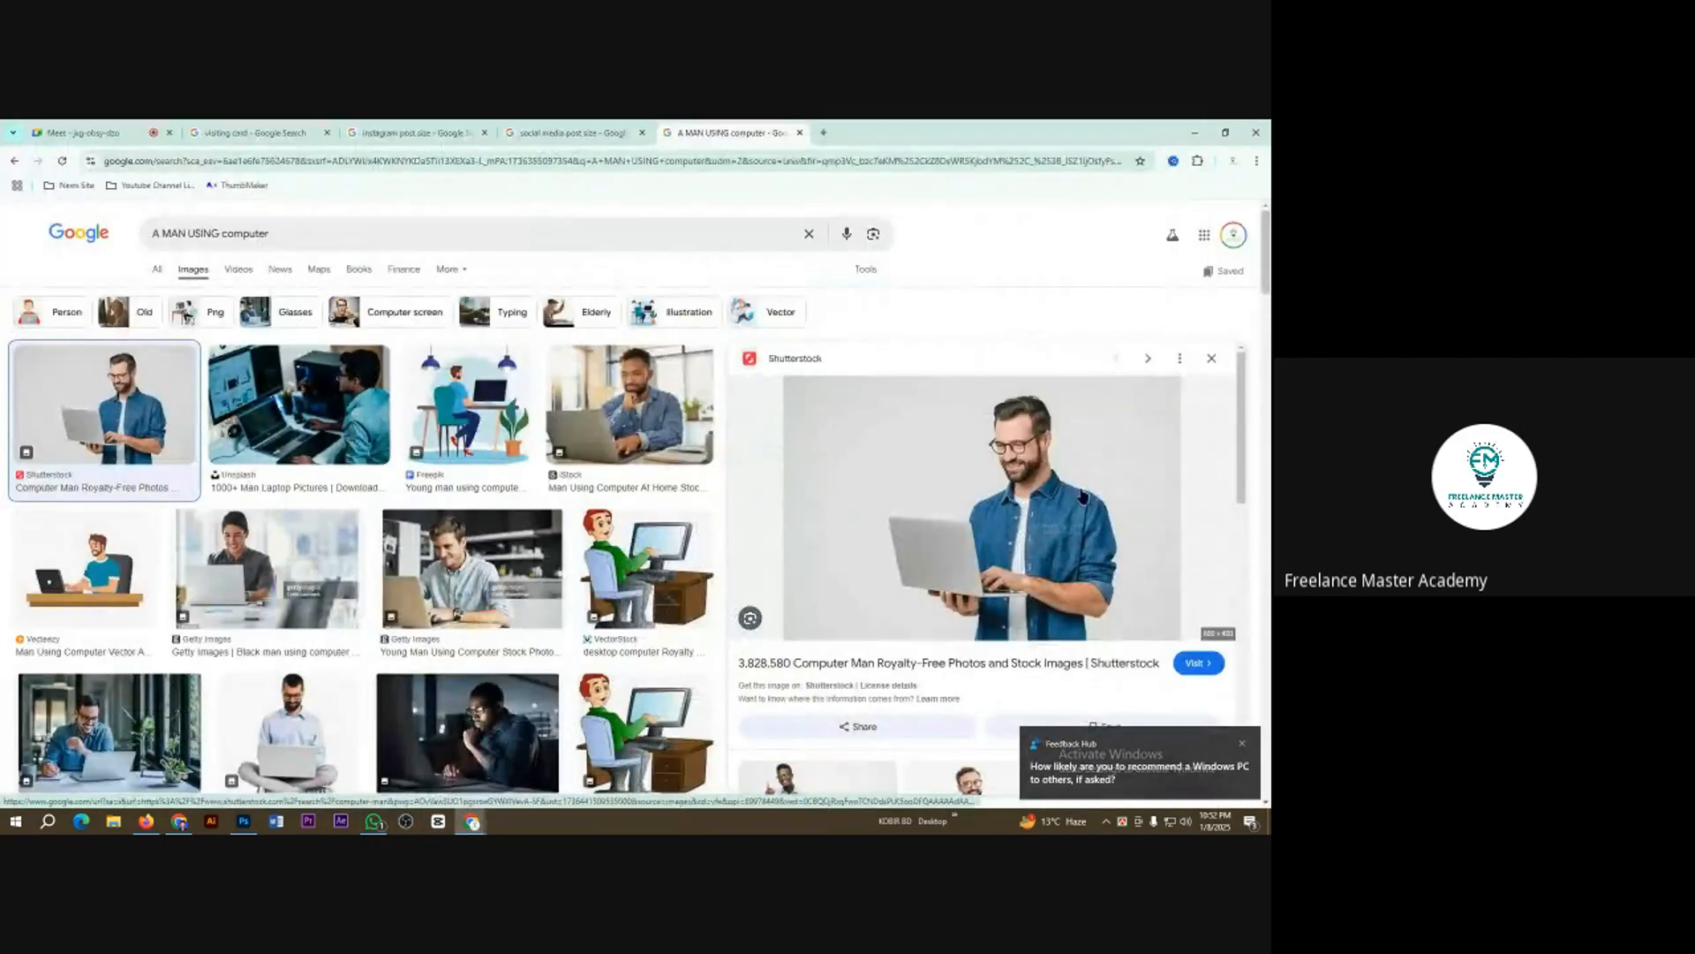
pyautogui.rightClick(949, 451)
pyautogui.click(998, 647)
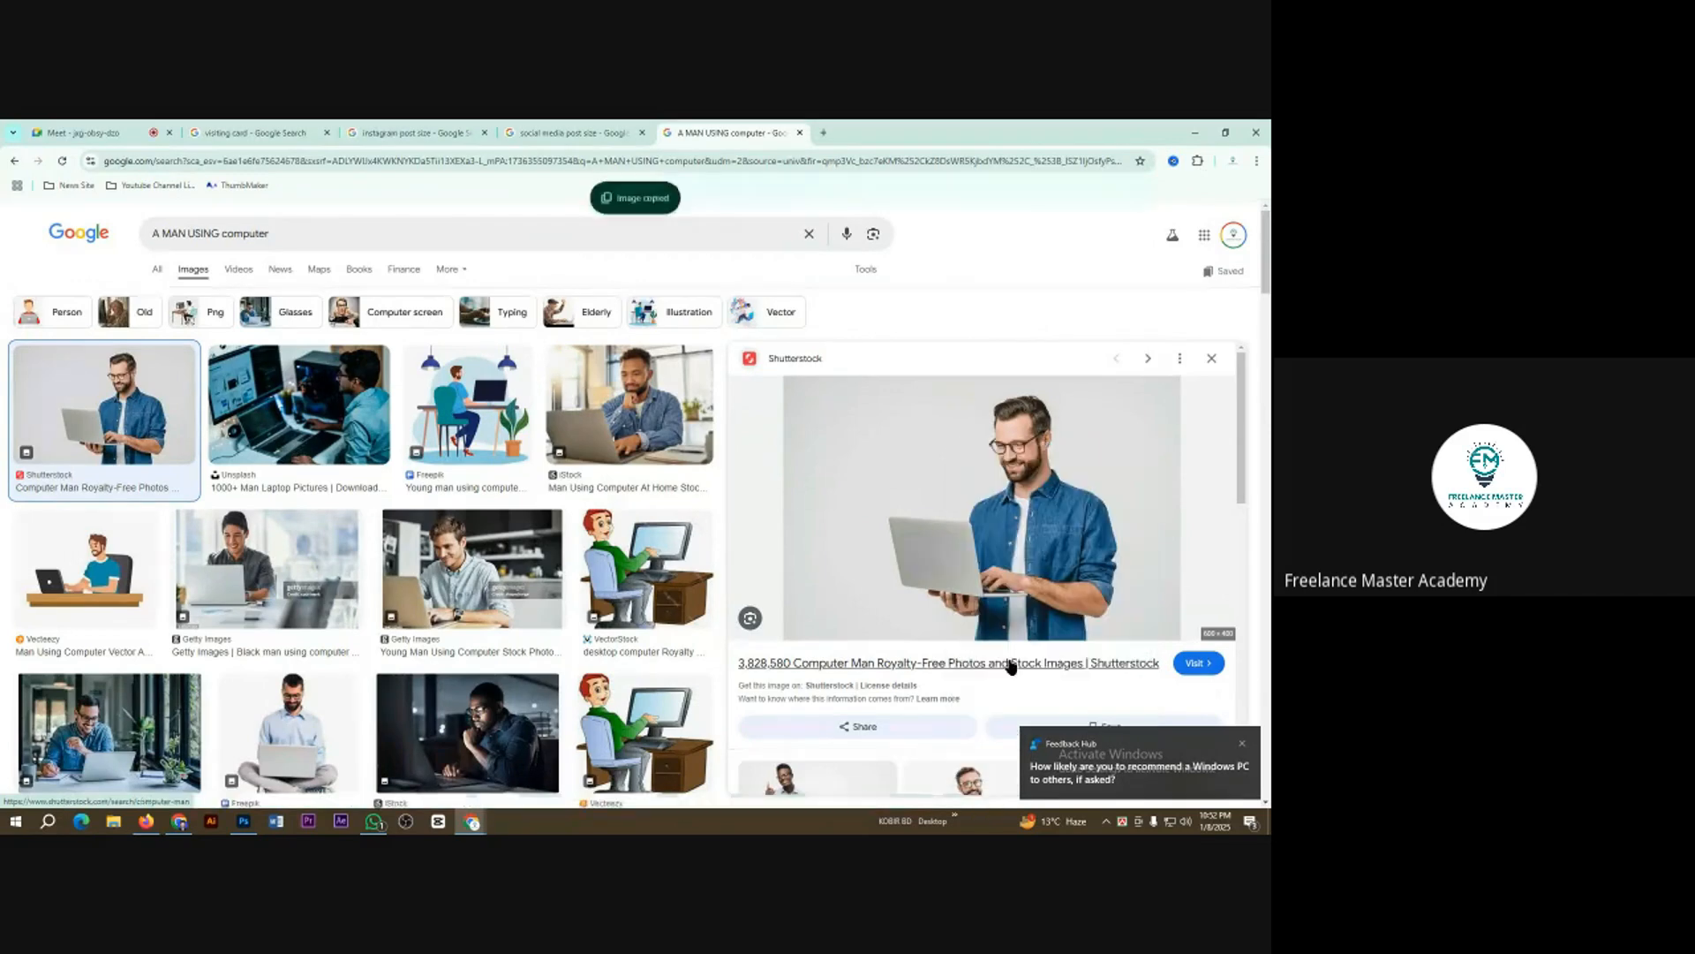
pyautogui.click(243, 821)
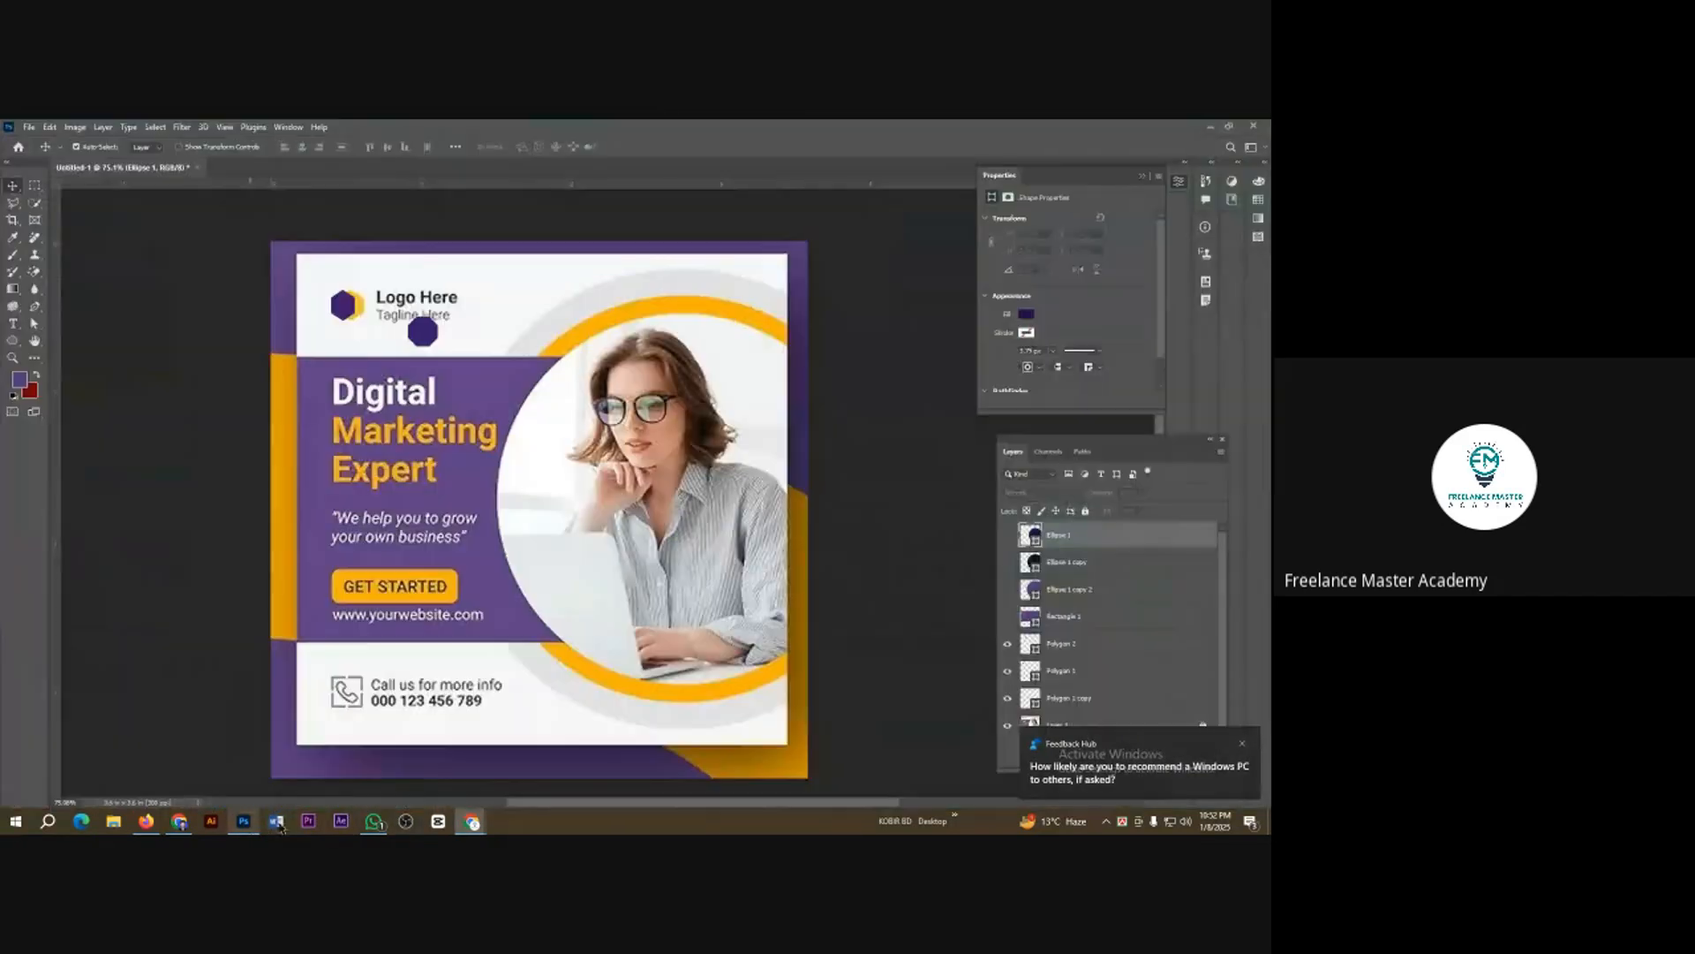
pyautogui.hotkey('ctrl', 'v')
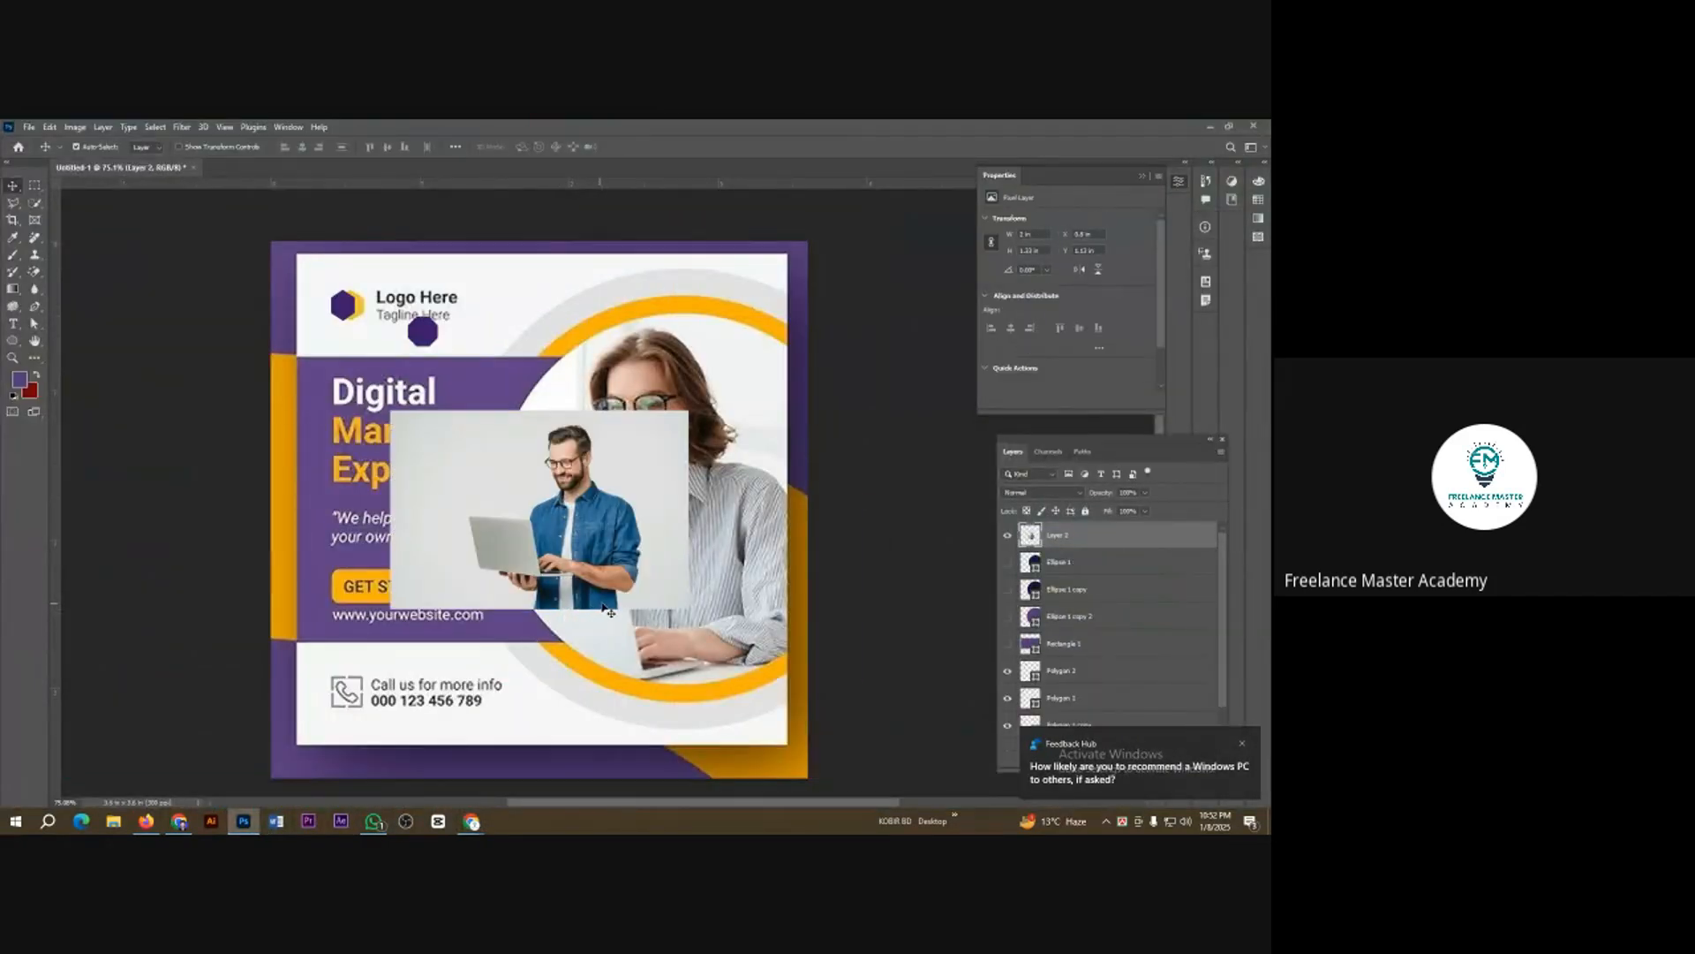
pyautogui.moveTo(615, 542); pyautogui.dragTo(695, 531)
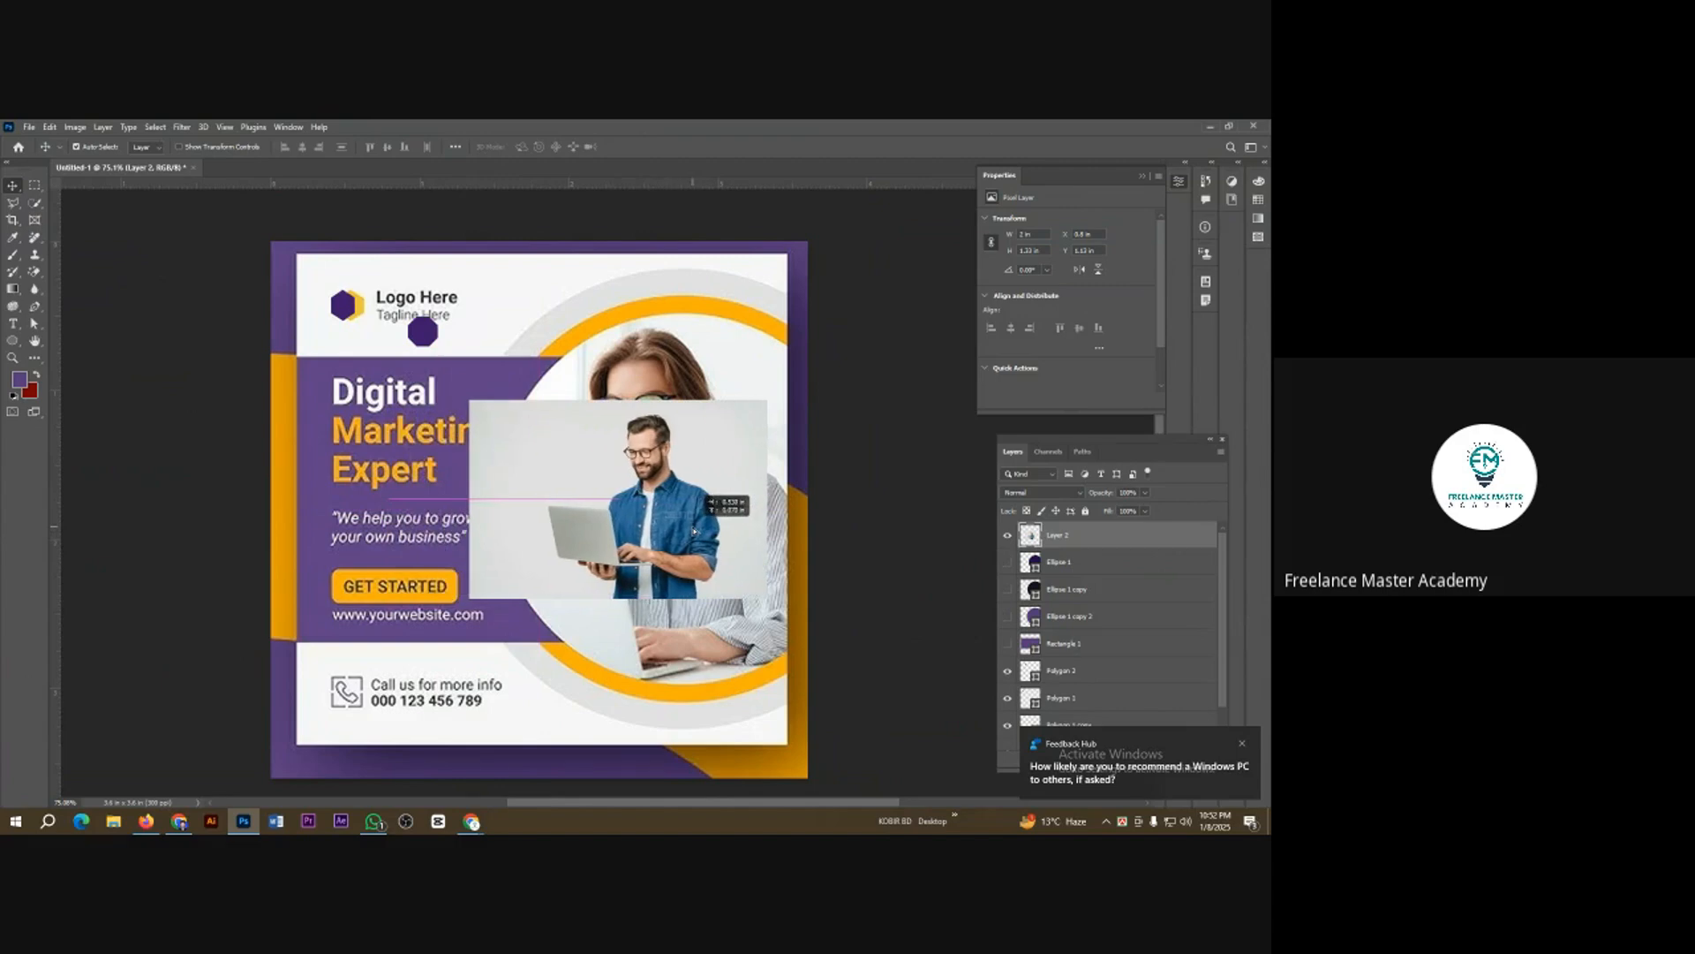
# Step: Try scaling the pasted man photo up over the circular photo area, and undo the transform
pyautogui.hotkey('ctrl', 't')
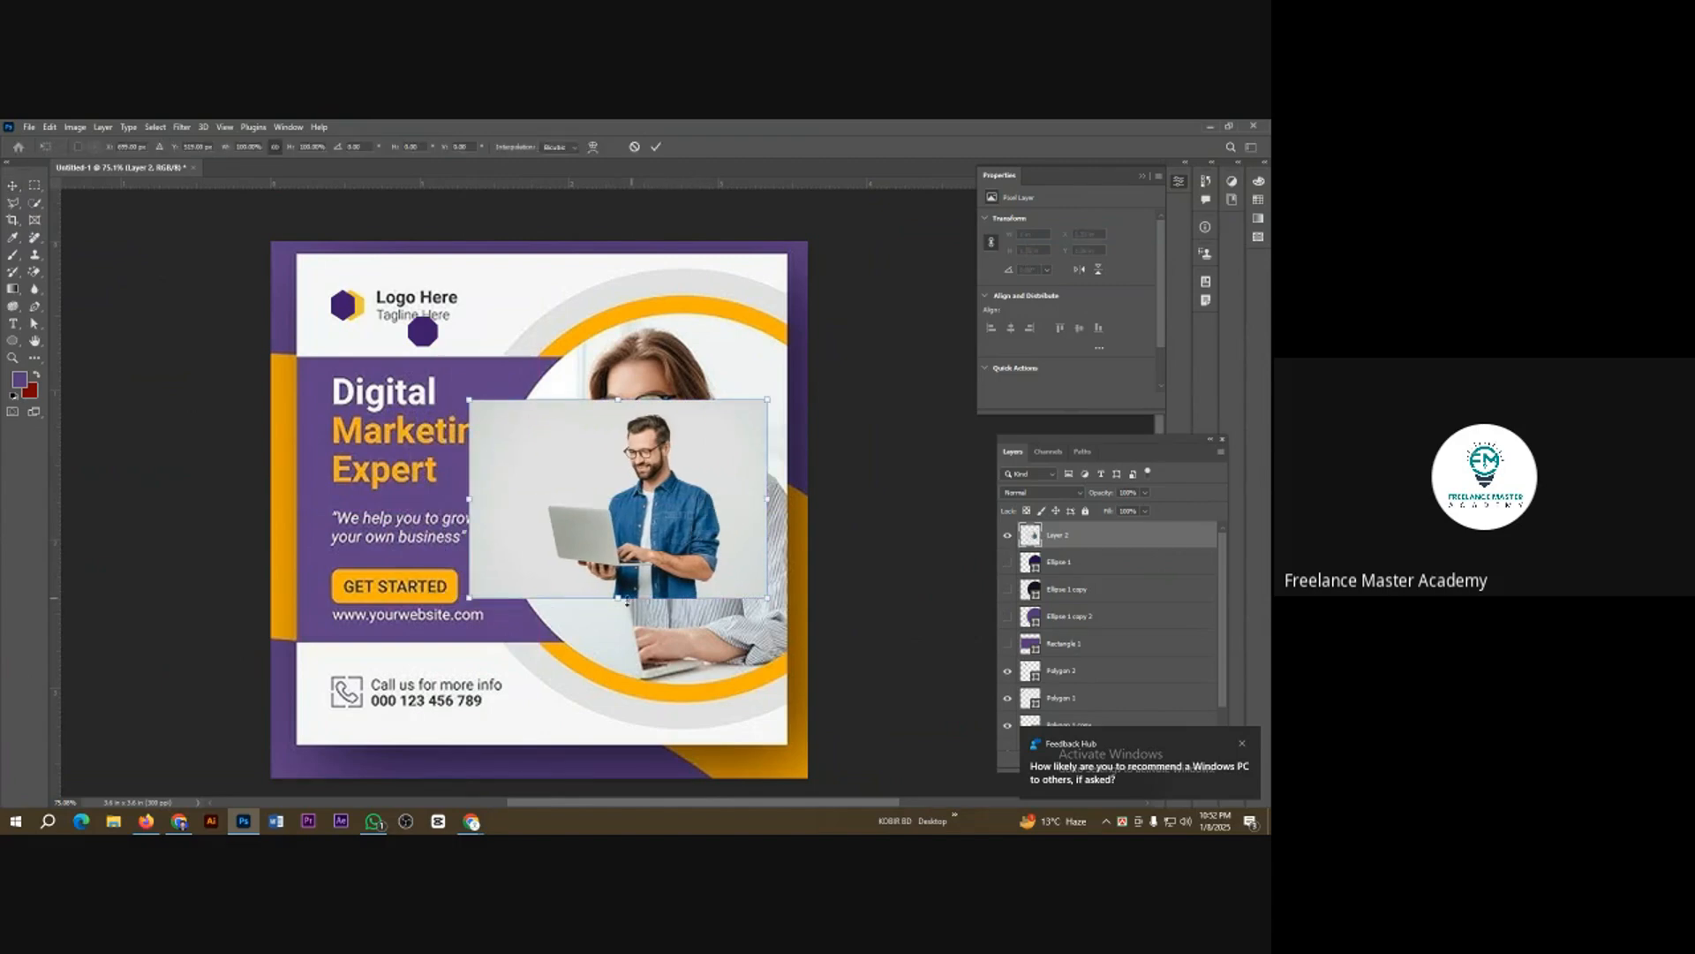
pyautogui.moveTo(617, 598); pyautogui.dragTo(617, 707)
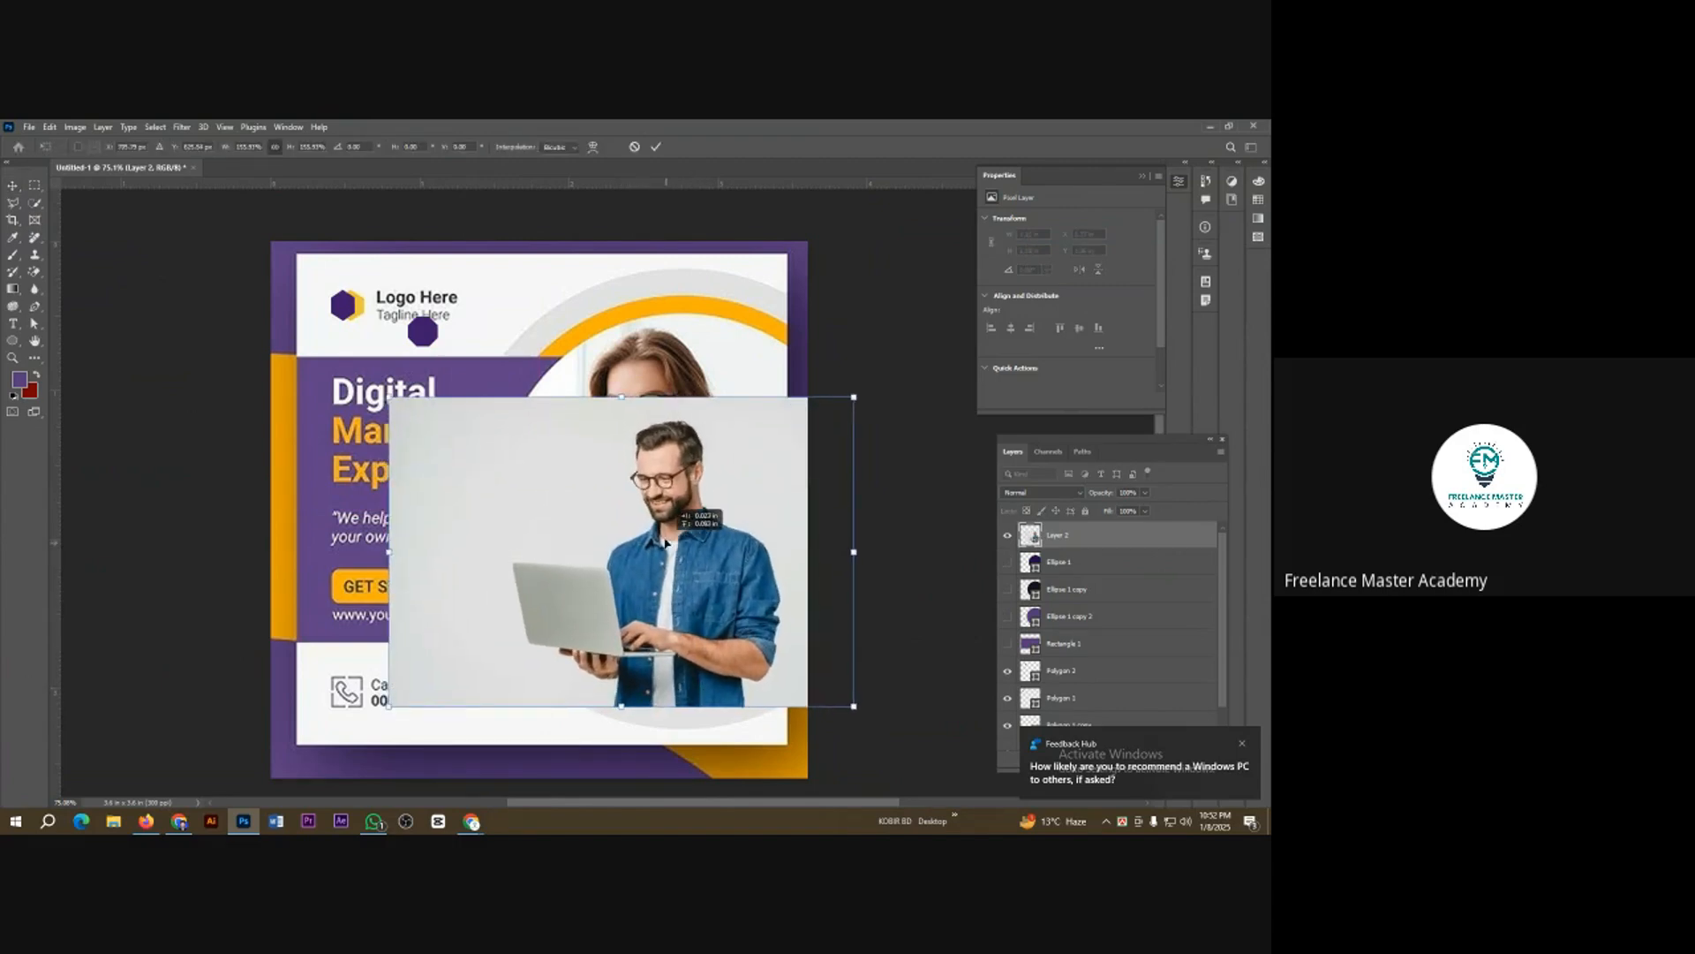
pyautogui.moveTo(623, 415); pyautogui.dragTo(617, 276)
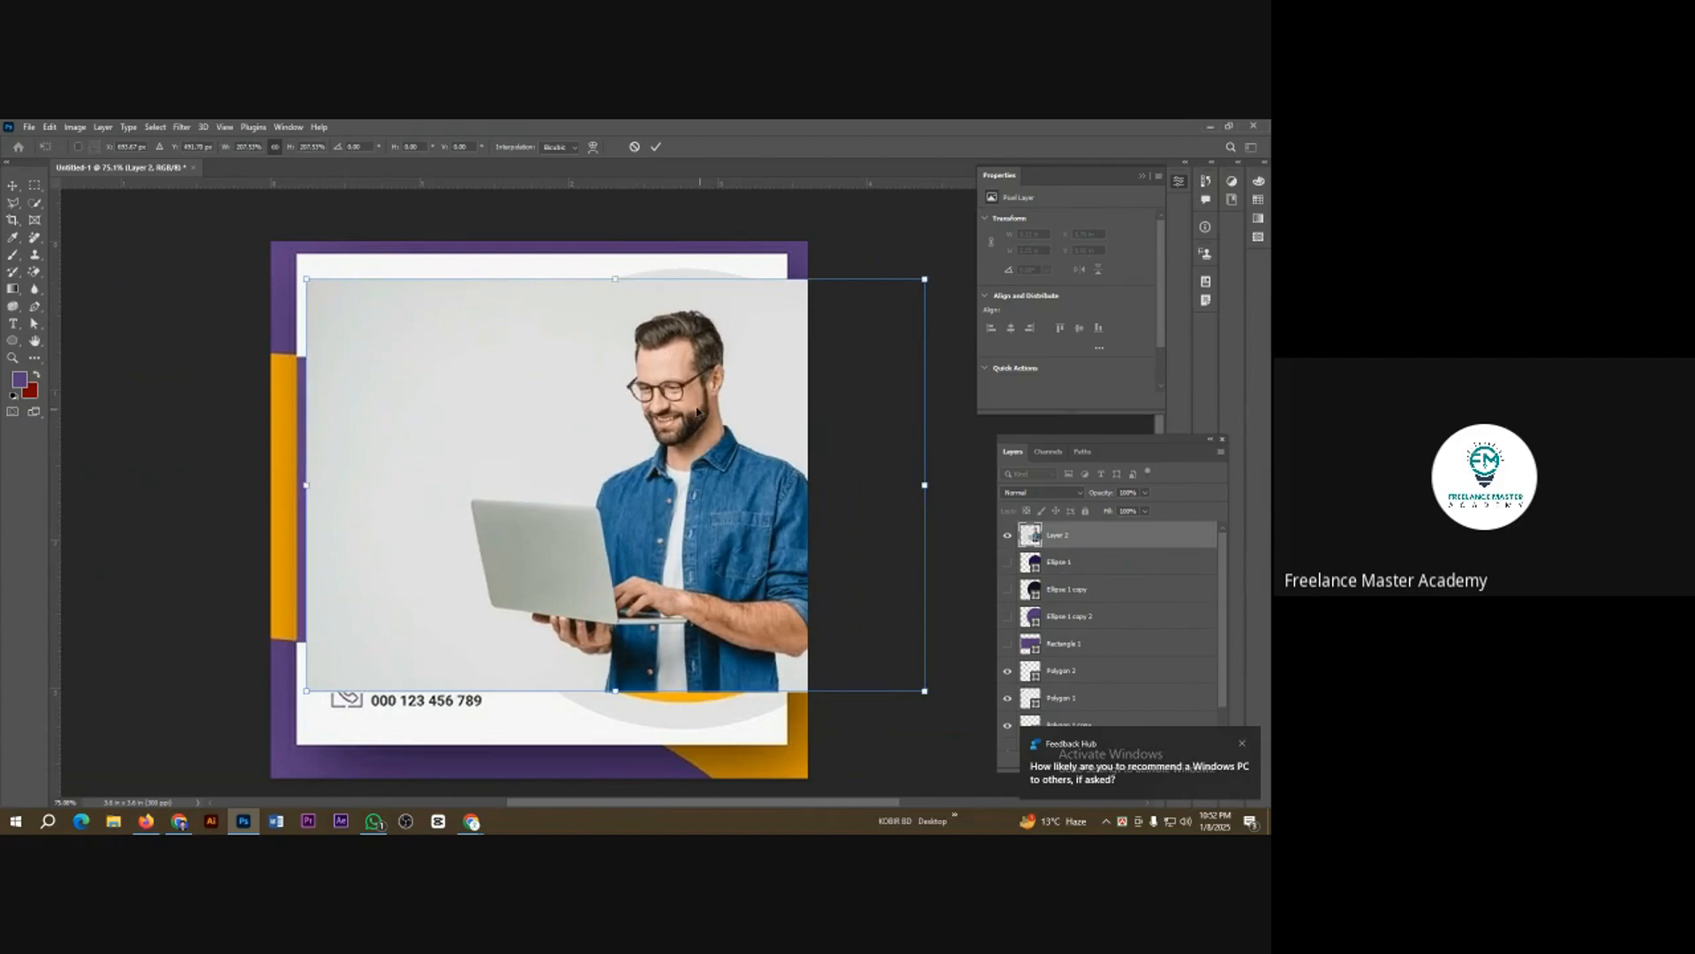
pyautogui.moveTo(700, 412); pyautogui.dragTo(698, 436)
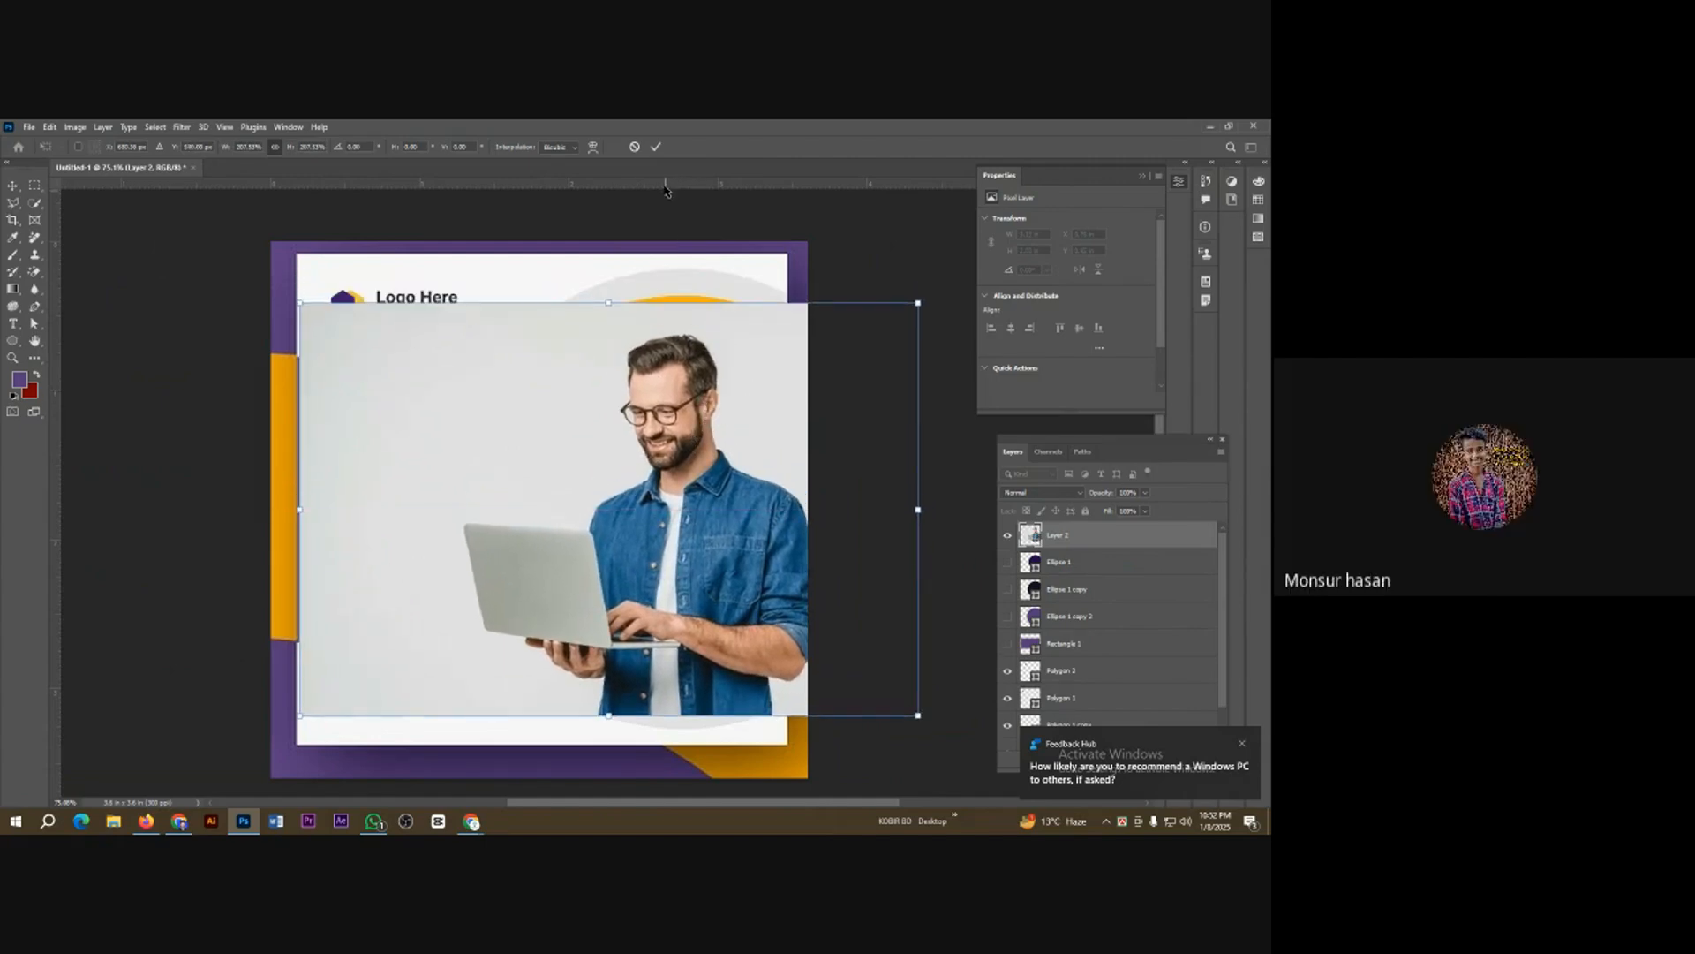
pyautogui.click(654, 149)
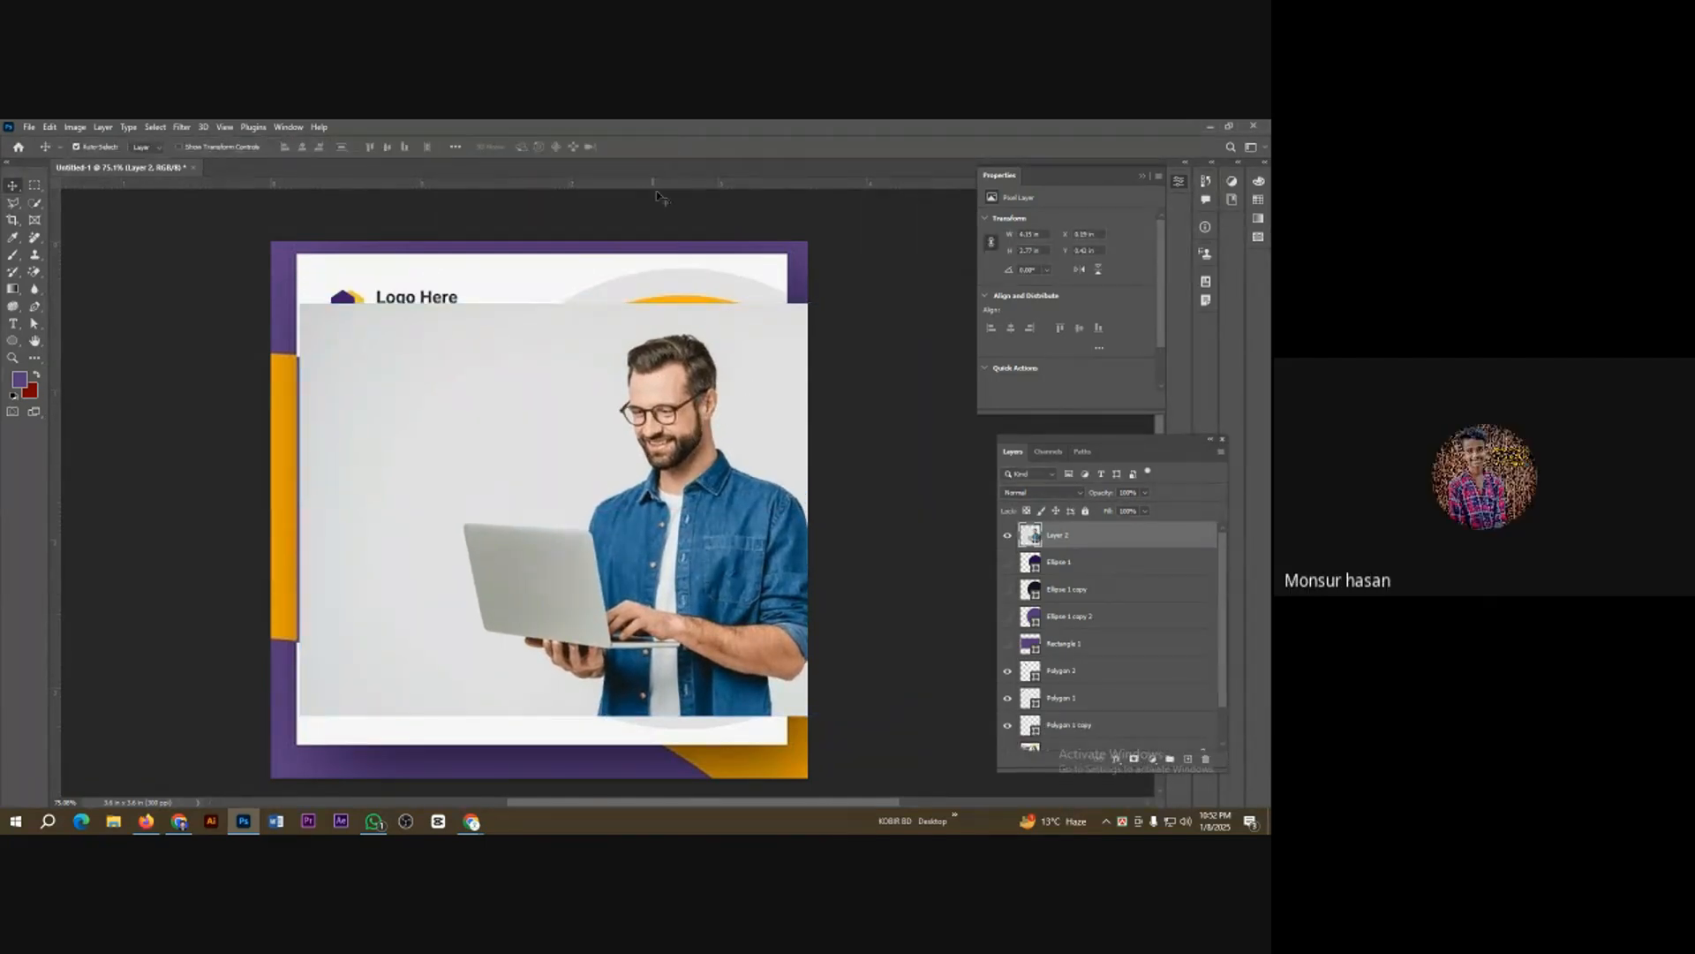
pyautogui.scroll(2, 653, 475)
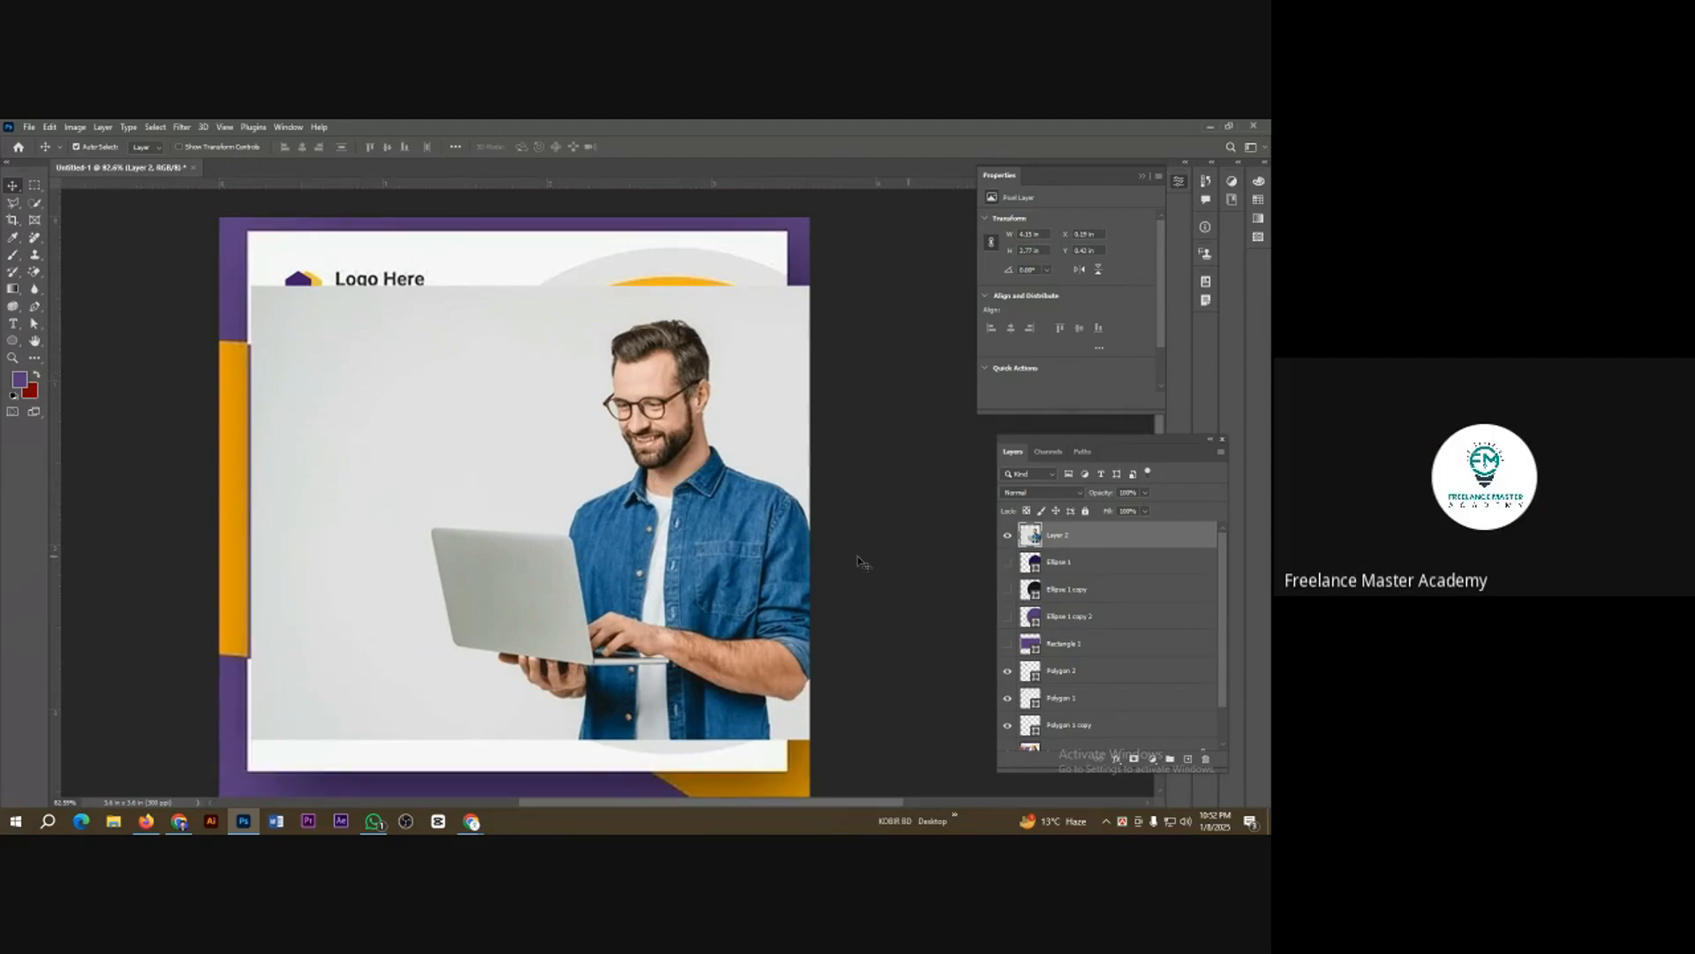
pyautogui.hotkey('ctrl', 'z')
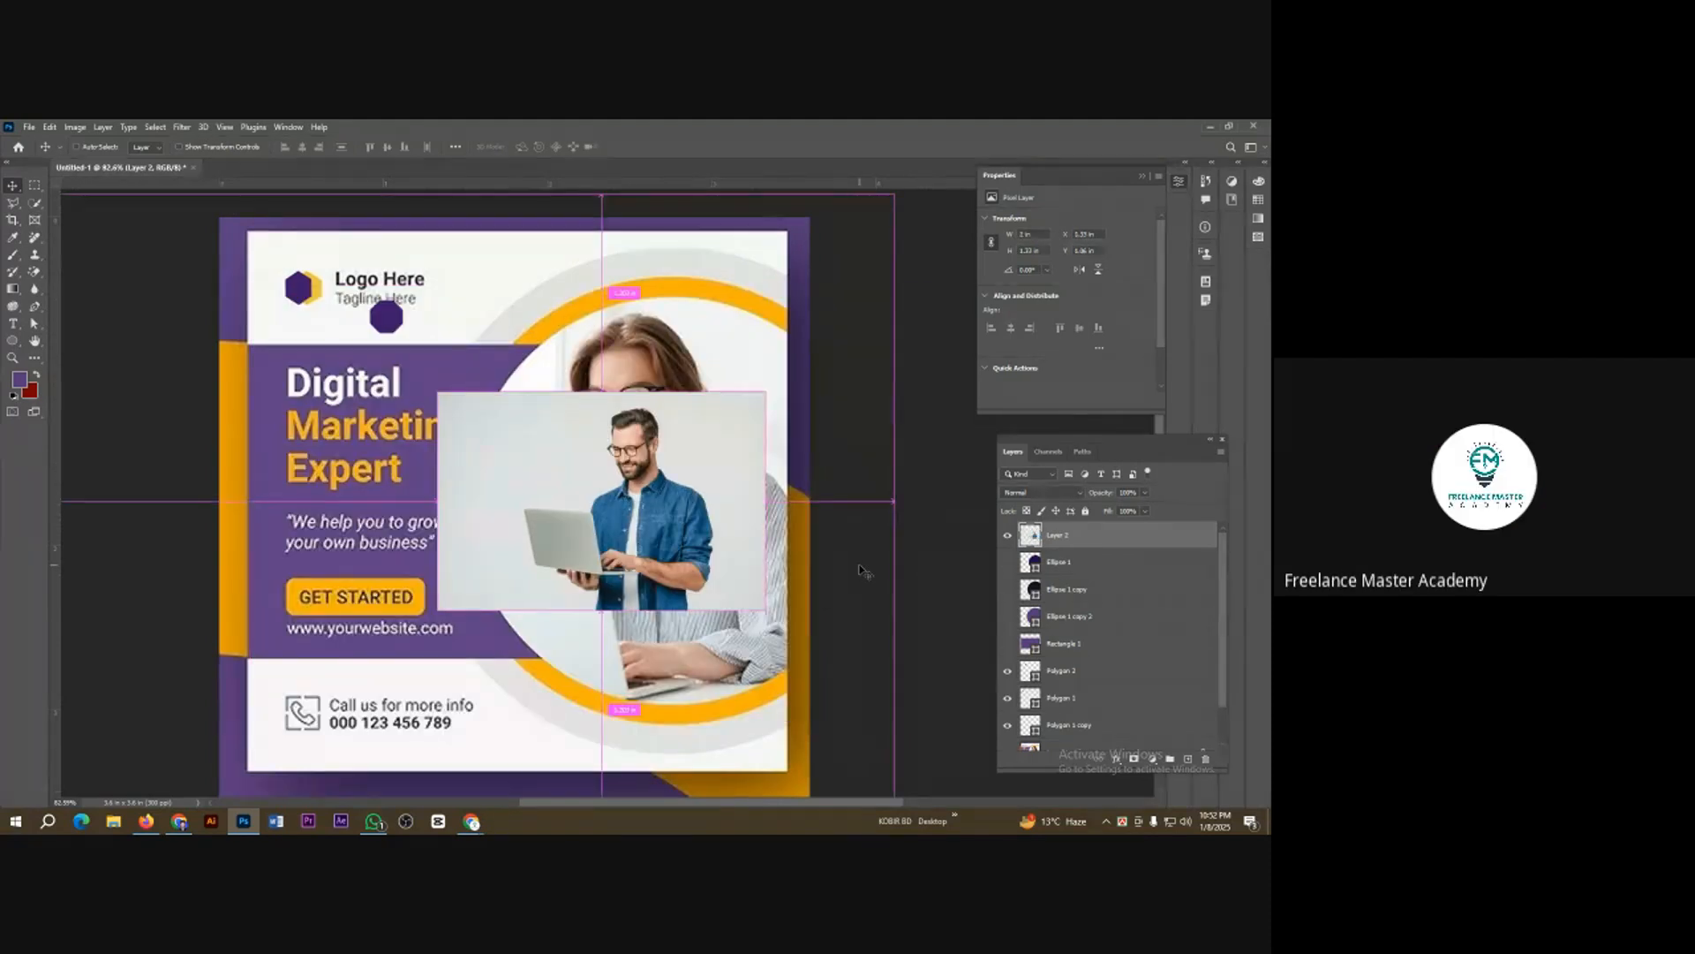
# Step: Scale the pasted man photo to about 217% with Free Transform and position it so the man covers the circular photo area
pyautogui.hotkey('ctrl', 't')
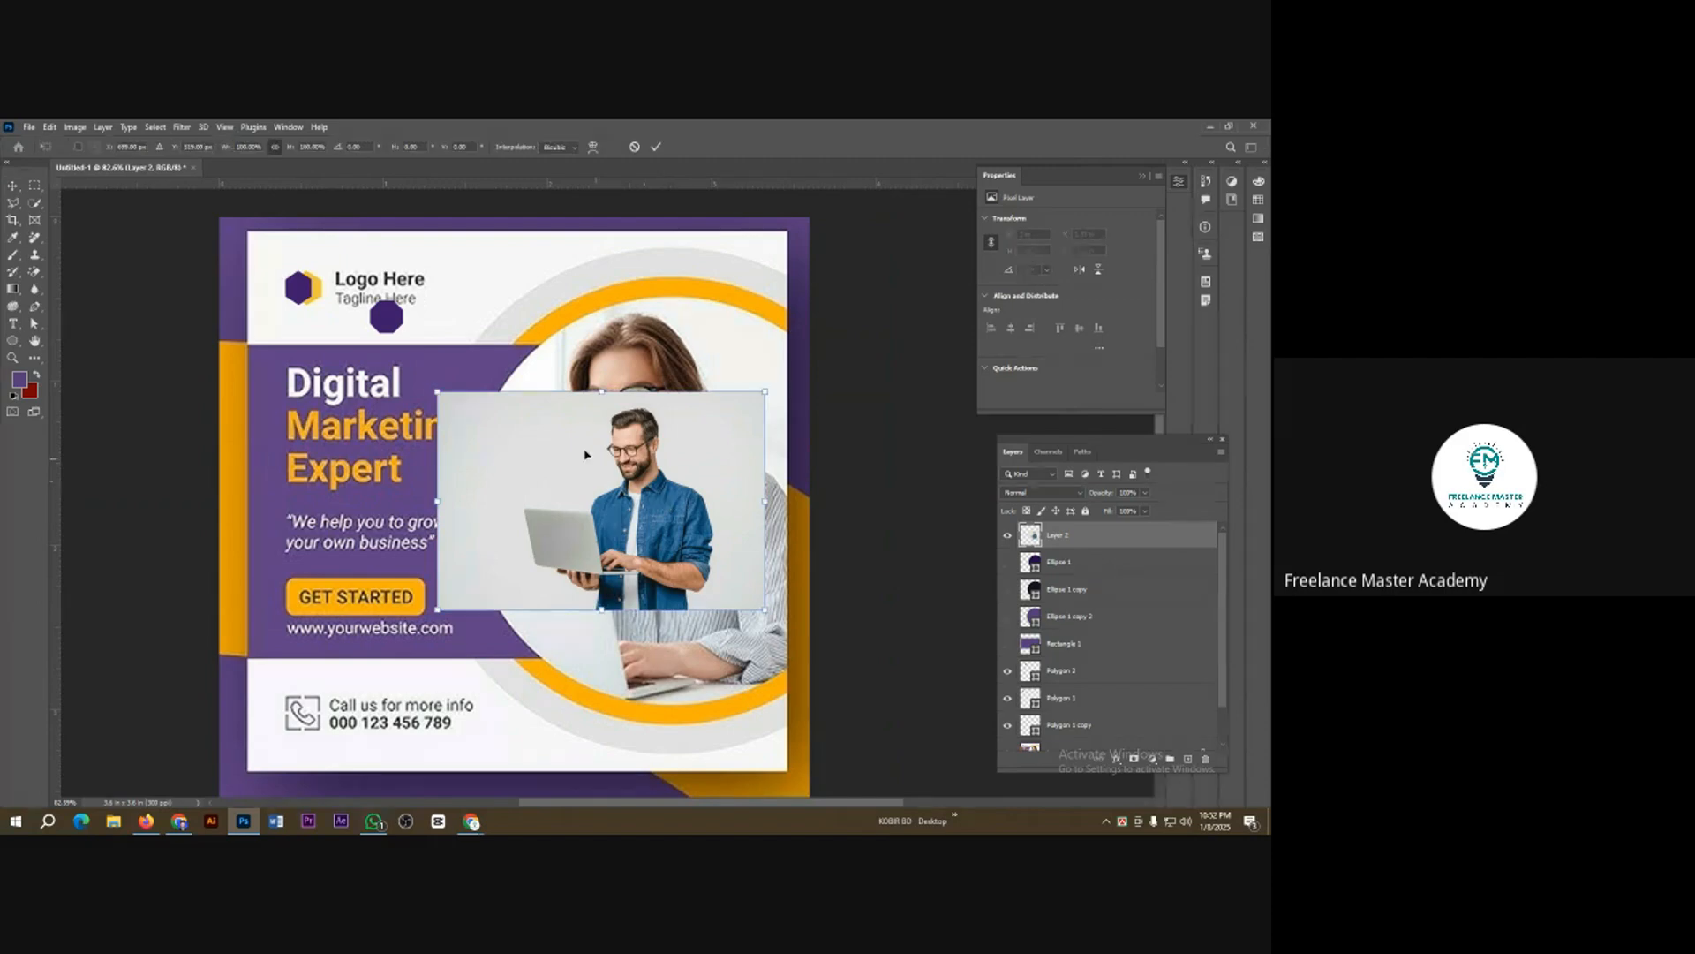
pyautogui.moveTo(602, 390); pyautogui.dragTo(594, 248)
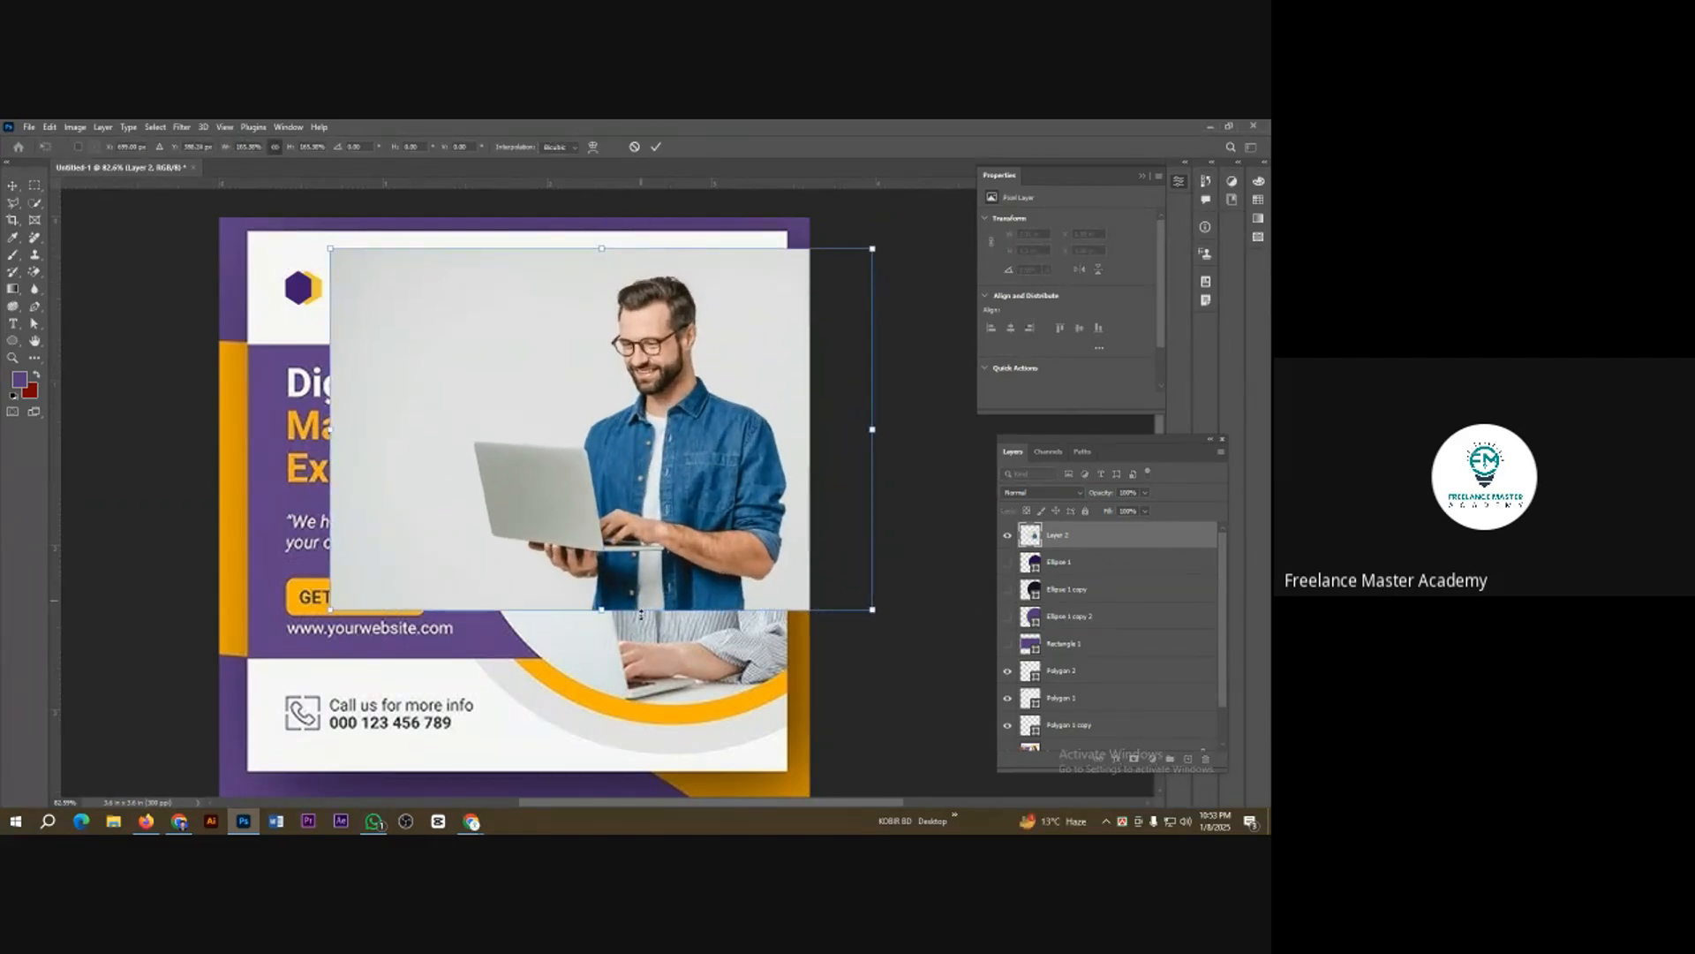
pyautogui.moveTo(605, 611); pyautogui.dragTo(616, 766)
pyautogui.moveTo(646, 488); pyautogui.dragTo(613, 528)
pyautogui.moveTo(566, 291); pyautogui.dragTo(575, 408)
pyautogui.moveTo(641, 618); pyautogui.dragTo(639, 499)
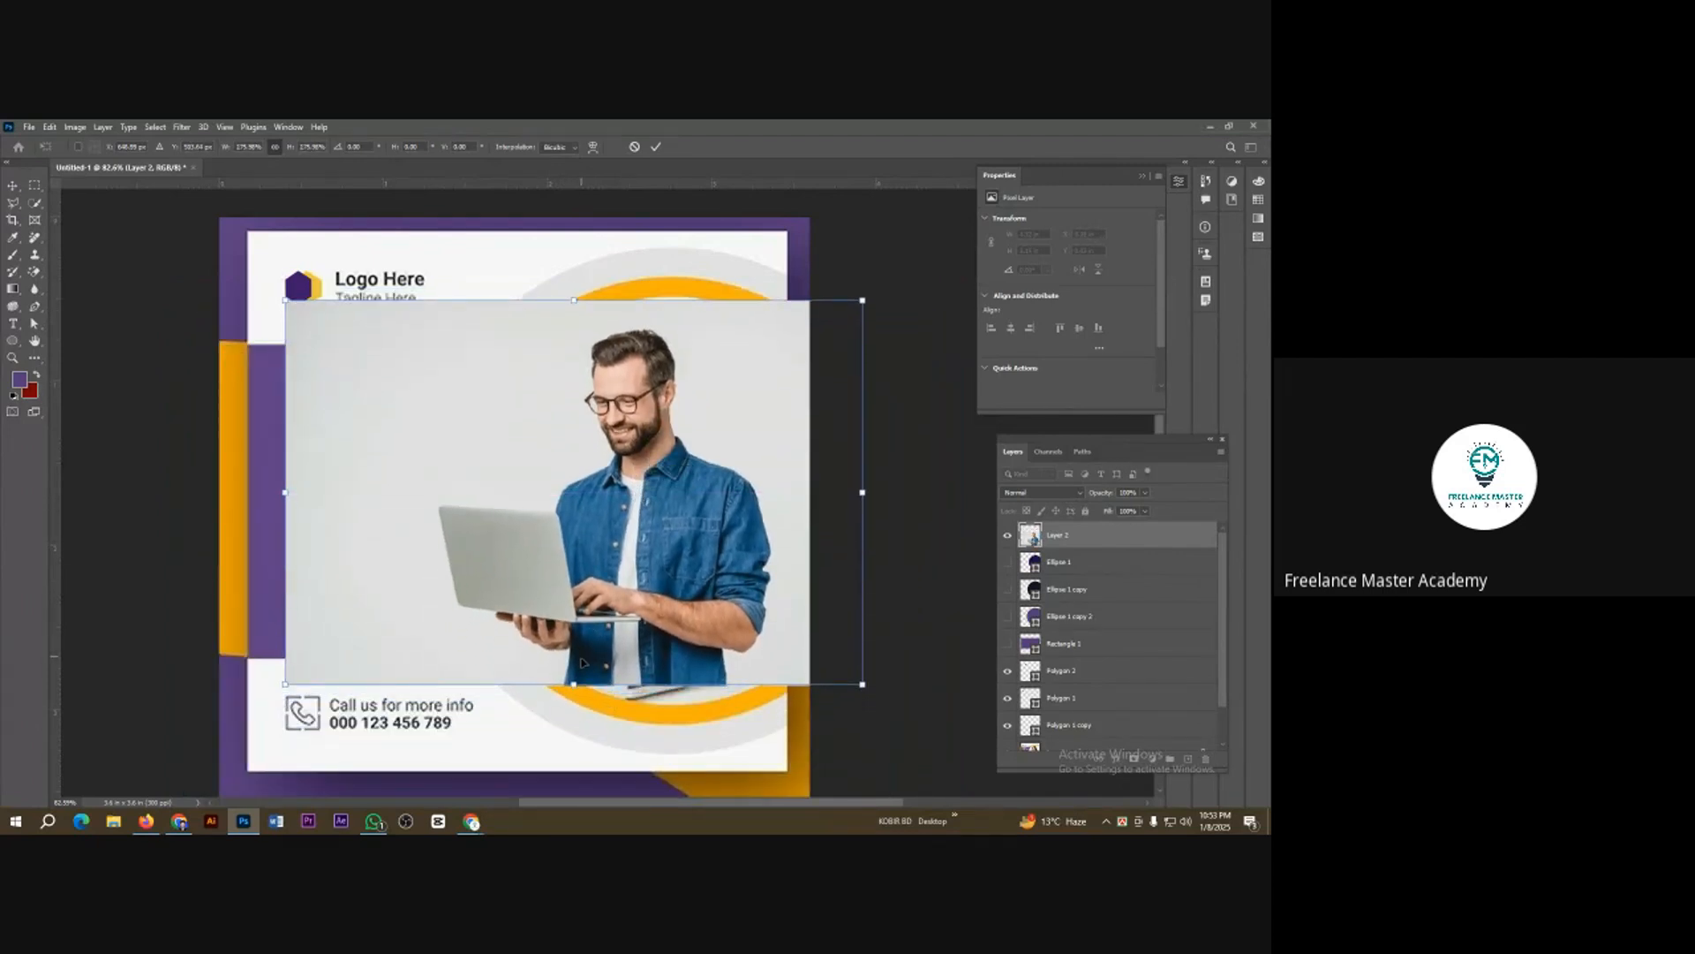
pyautogui.moveTo(574, 684); pyautogui.dragTo(574, 711)
pyautogui.moveTo(573, 575); pyautogui.dragTo(591, 597)
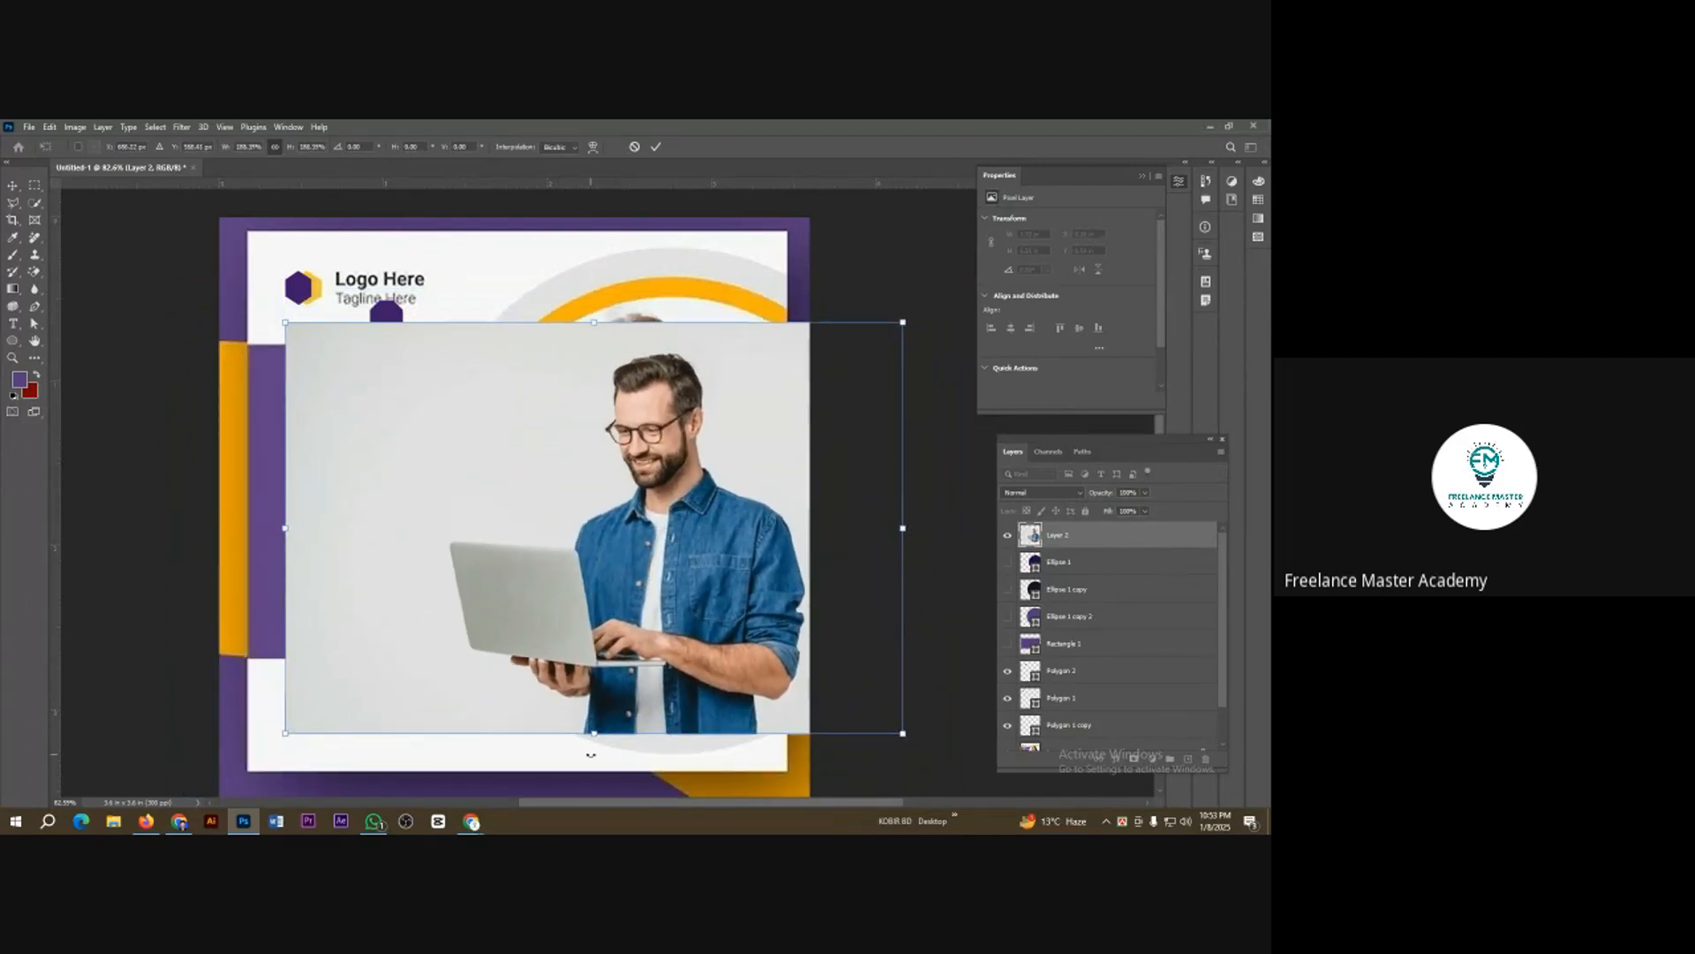
pyautogui.moveTo(591, 733); pyautogui.dragTo(592, 786)
pyautogui.moveTo(593, 629); pyautogui.dragTo(592, 581)
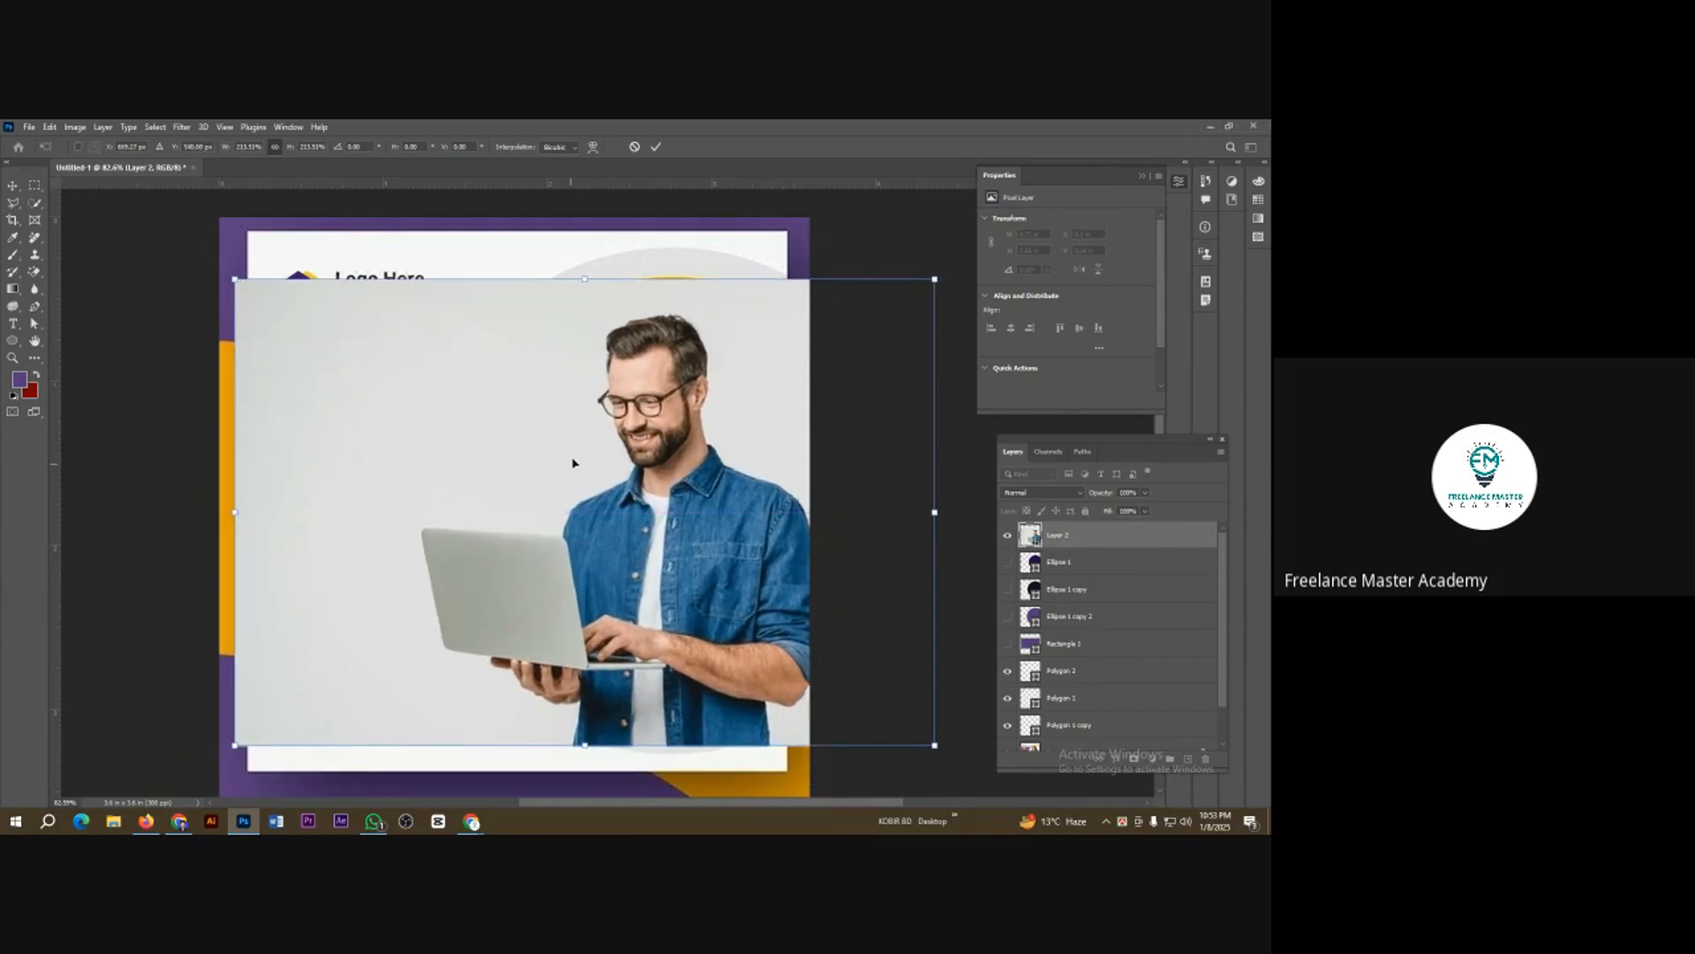
pyautogui.moveTo(586, 279); pyautogui.dragTo(586, 270)
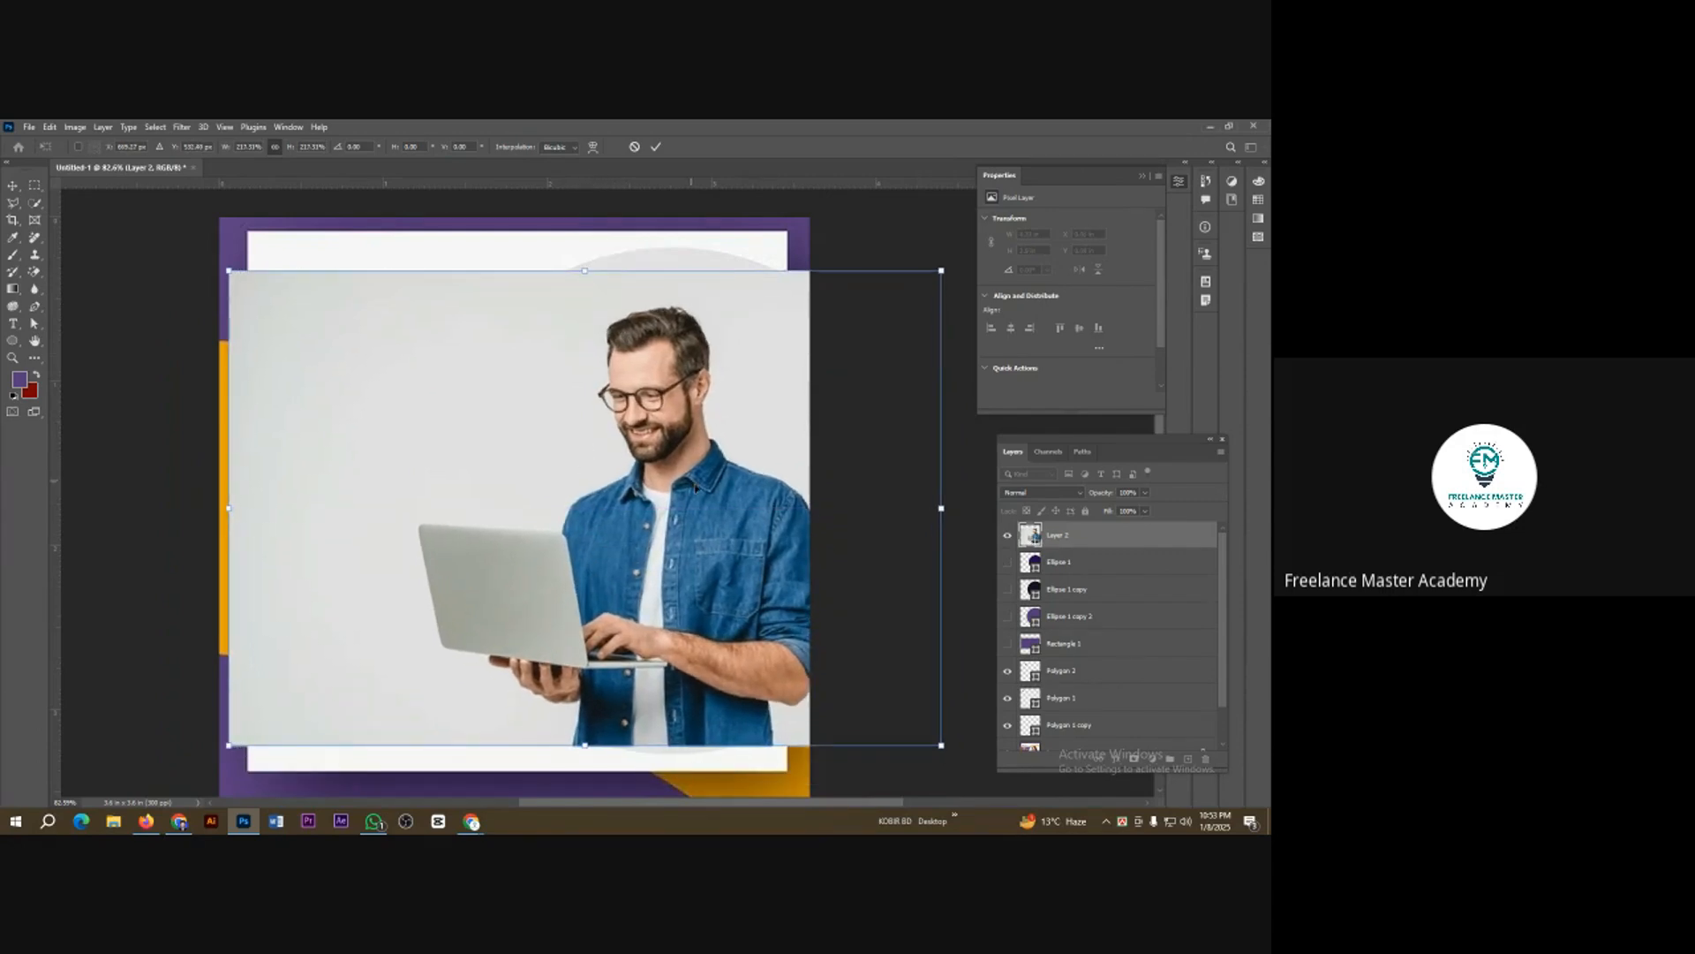
pyautogui.click(655, 147)
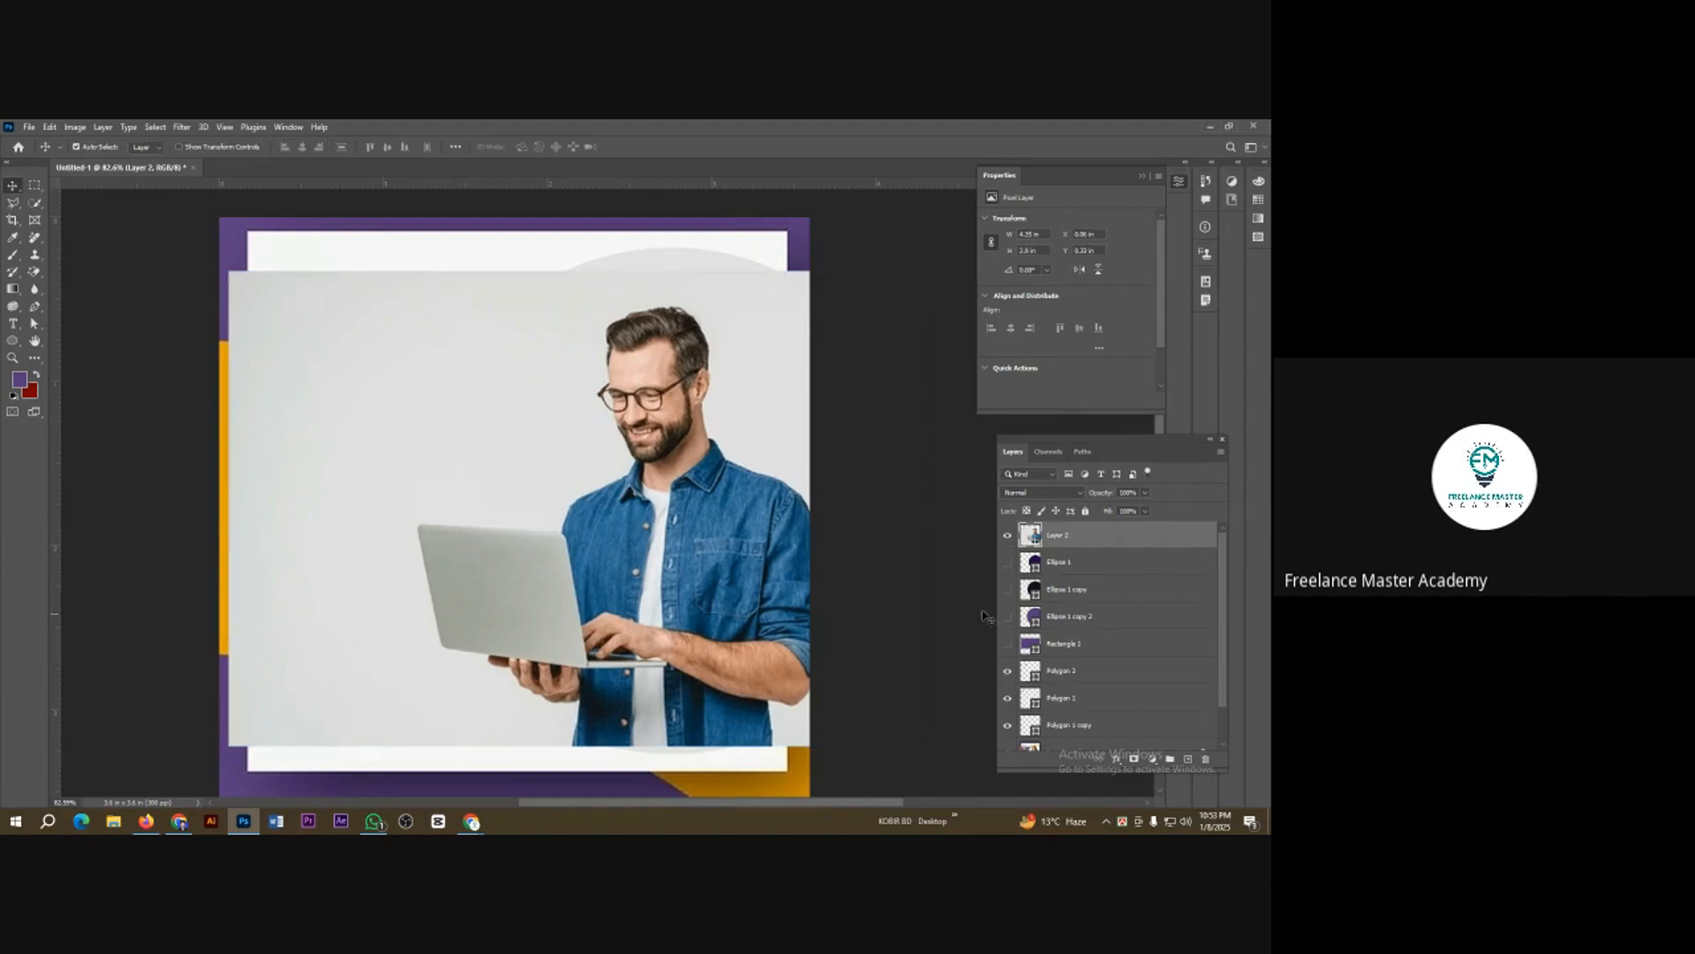
# Step: Hide the man photo on Layer 2 and show the Ellipse 1 circle beneath it
pyautogui.click(1006, 535)
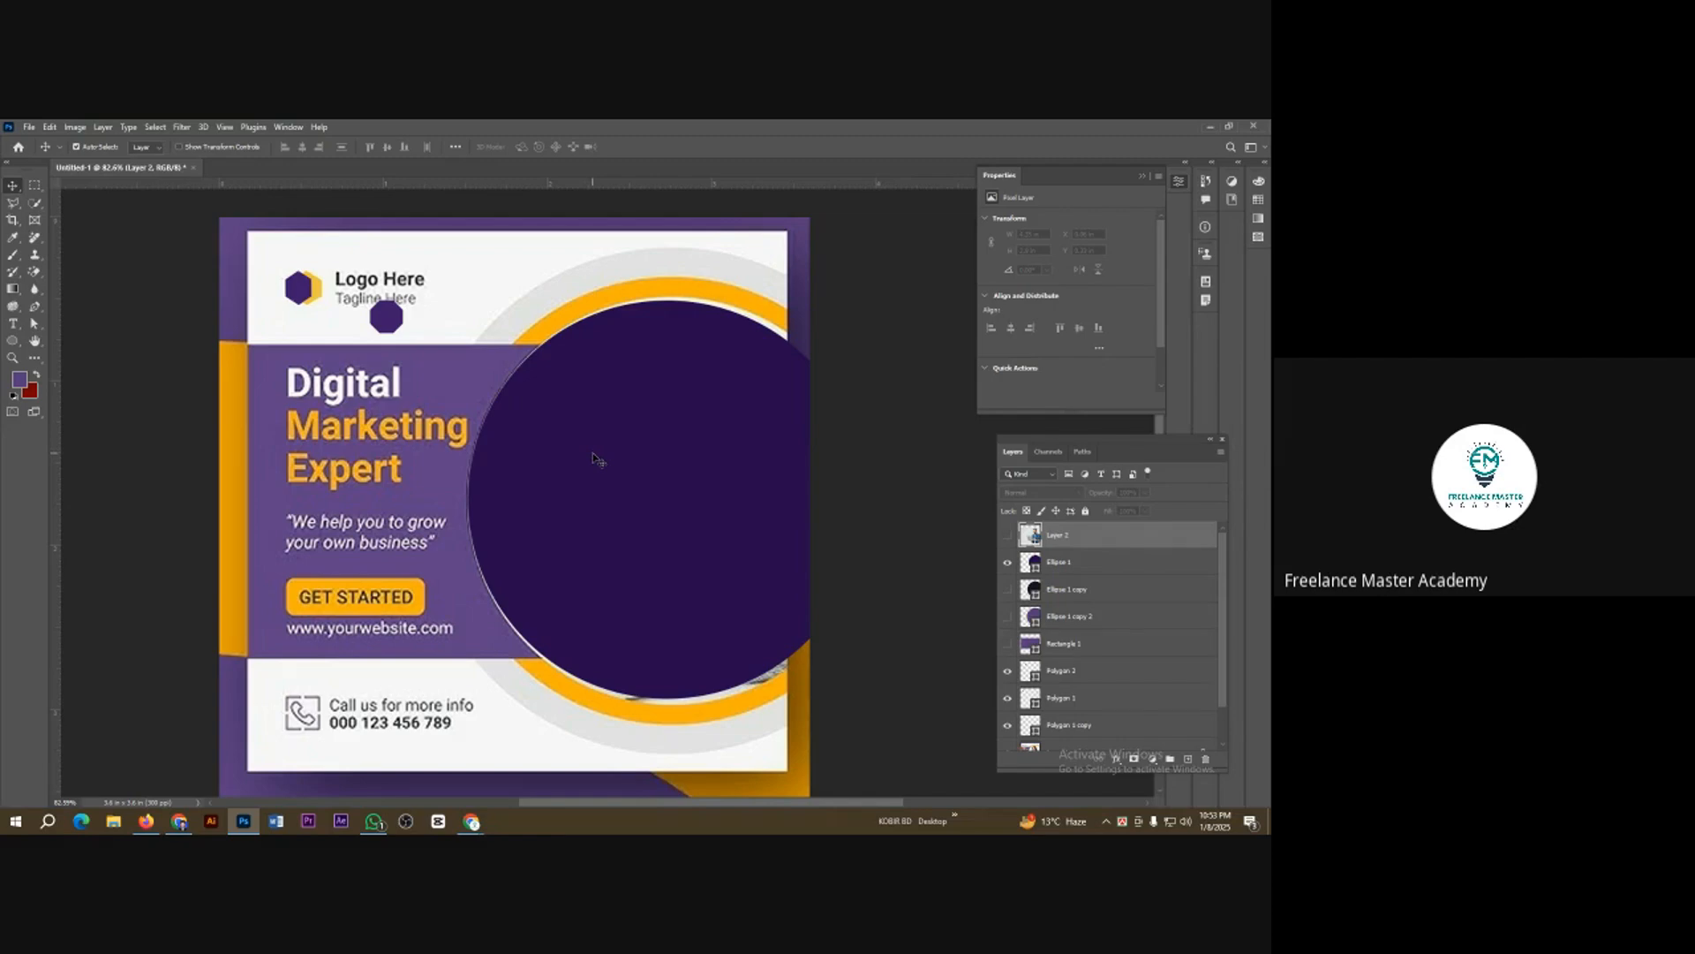
# Step: Toggle the visibility of Layer 2 and Ellipse 1 to compare the man photo with the circle, leaving both layers visible
pyautogui.click(1009, 565)
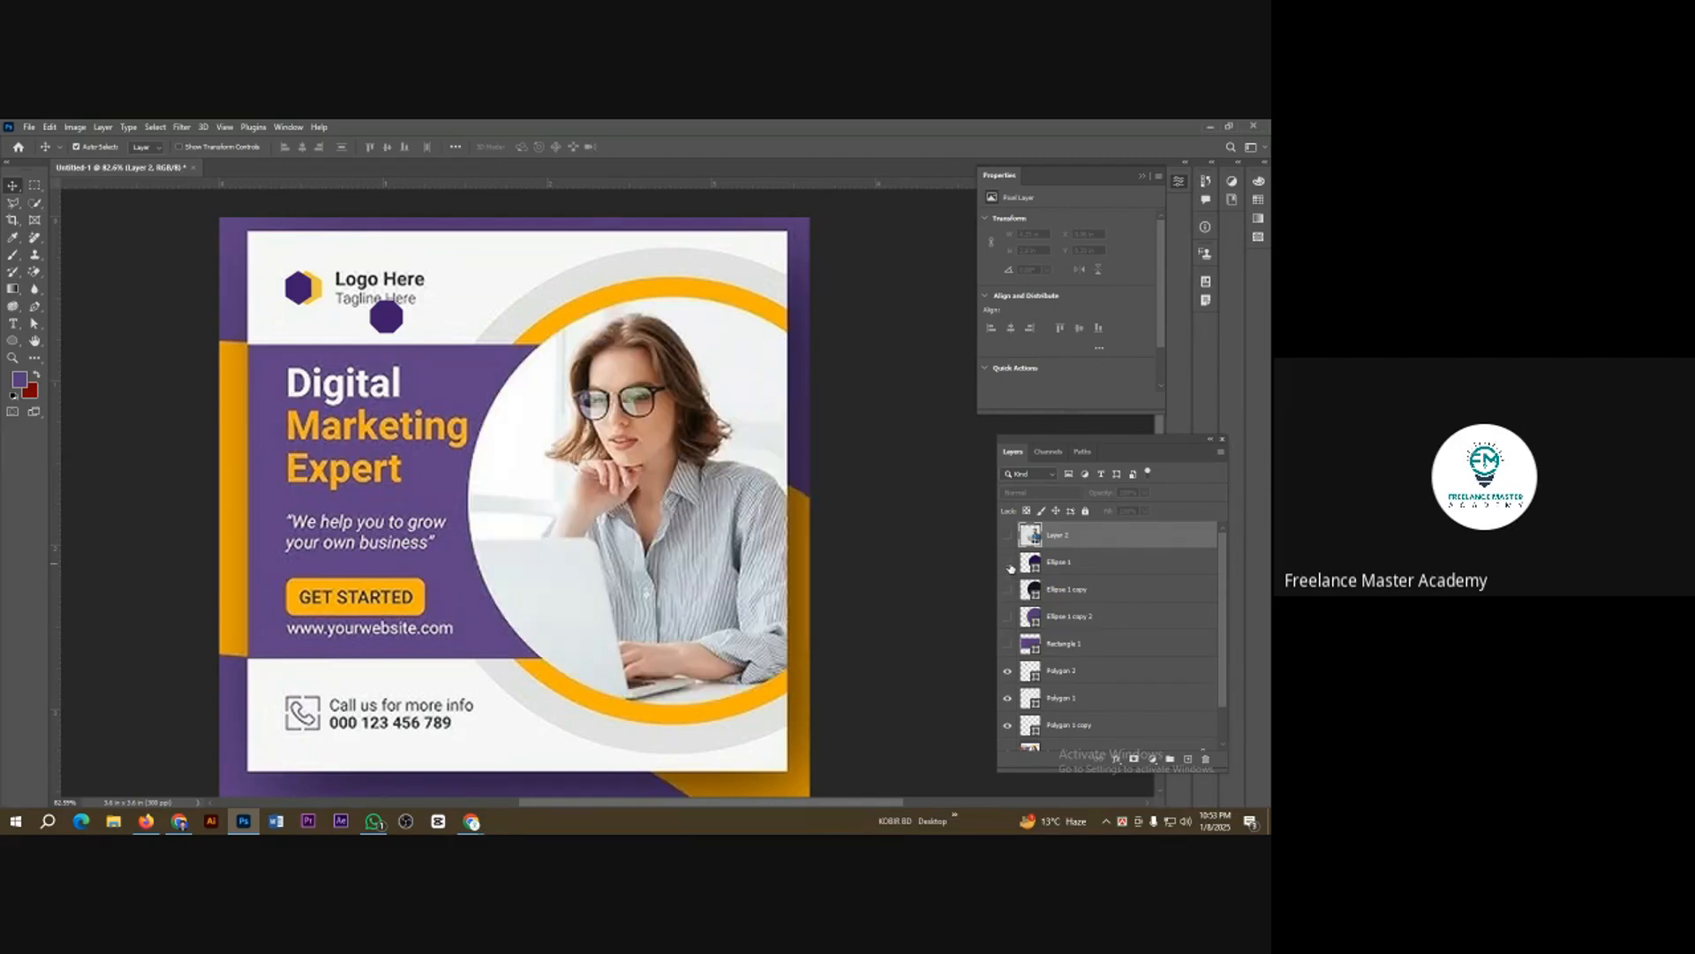
pyautogui.click(1007, 535)
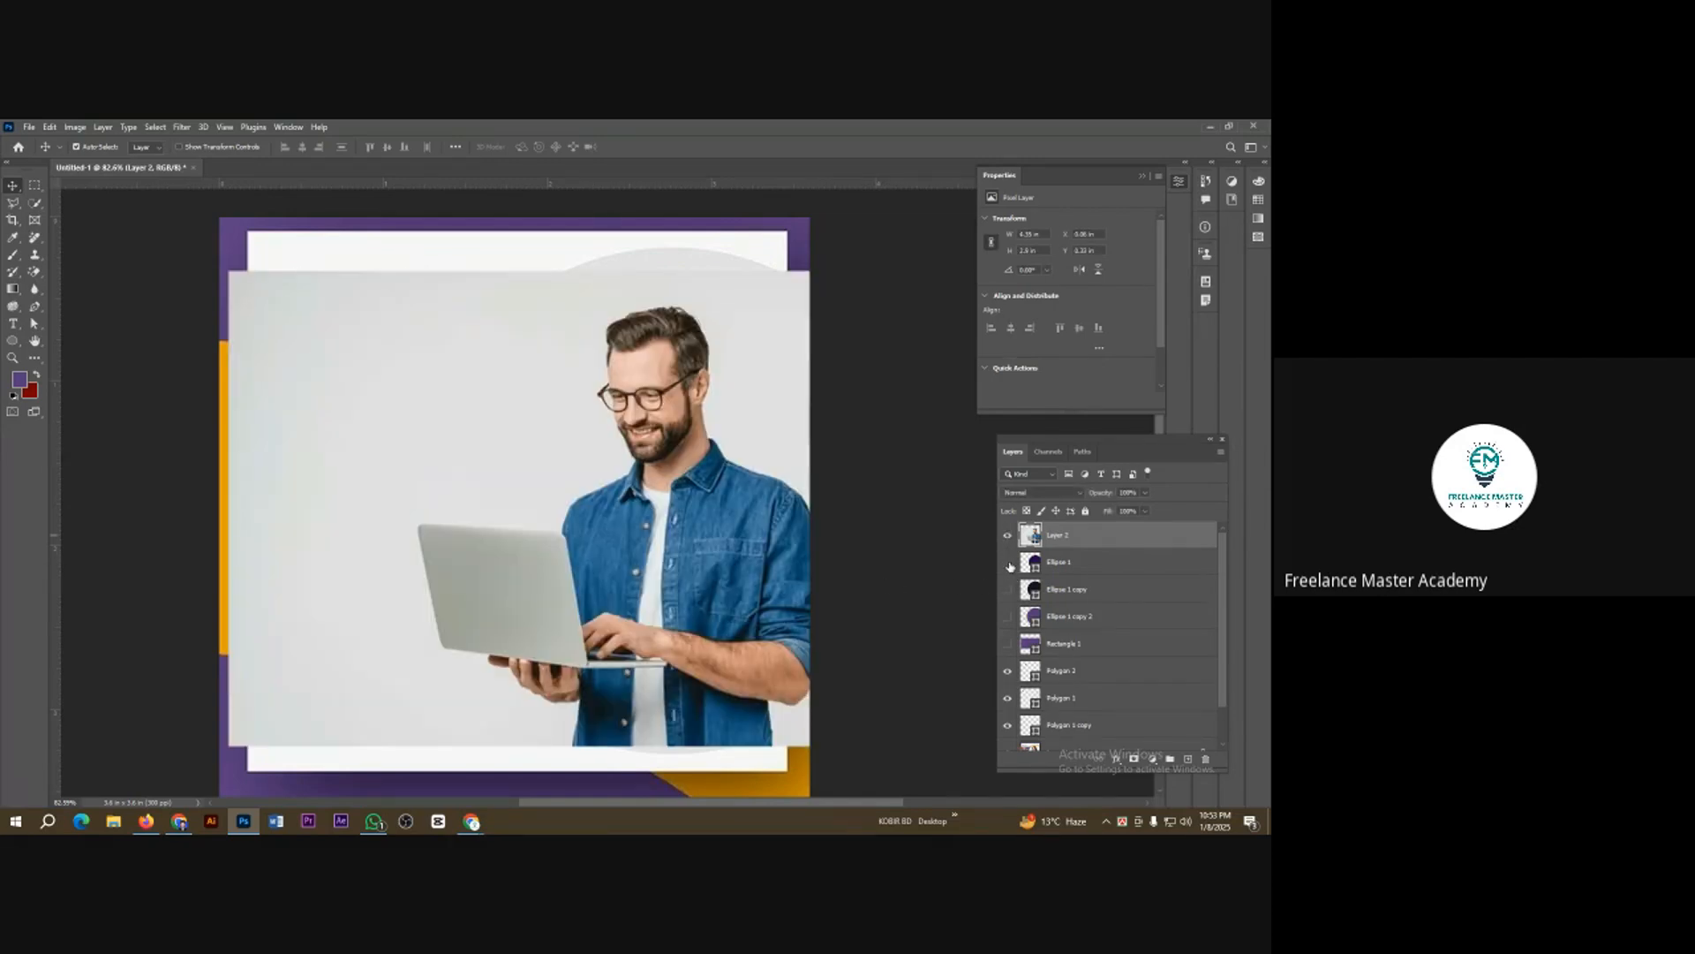
pyautogui.click(1009, 536)
pyautogui.click(1006, 563)
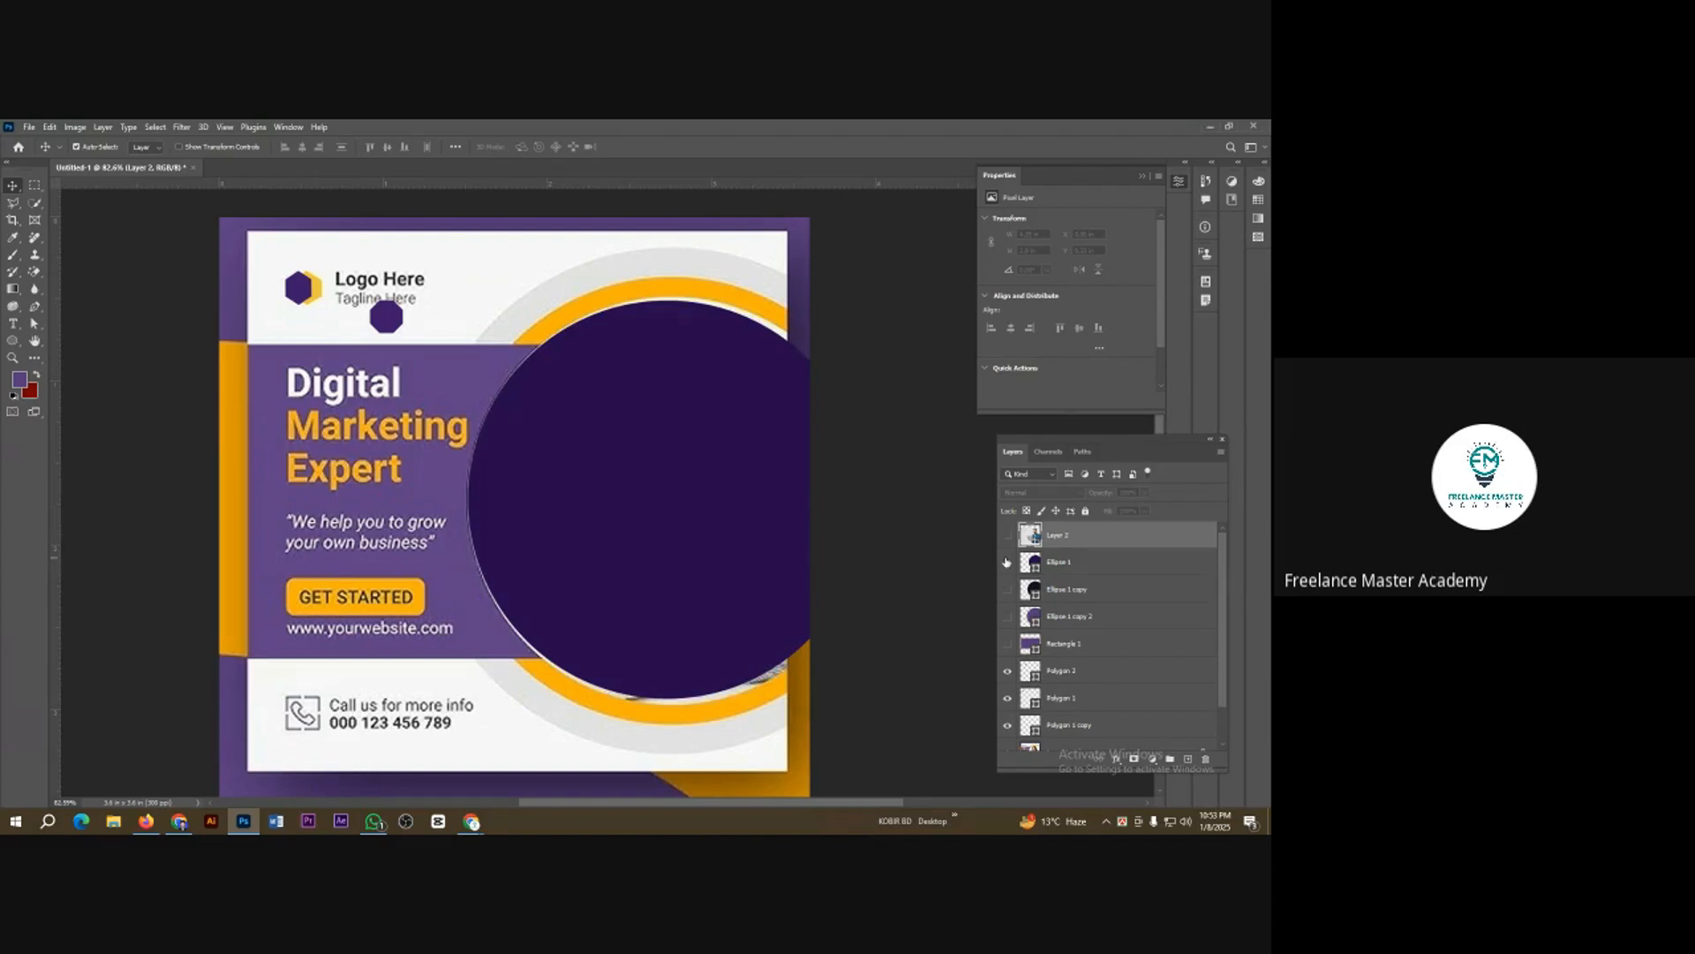
pyautogui.click(1007, 563)
pyautogui.click(1006, 562)
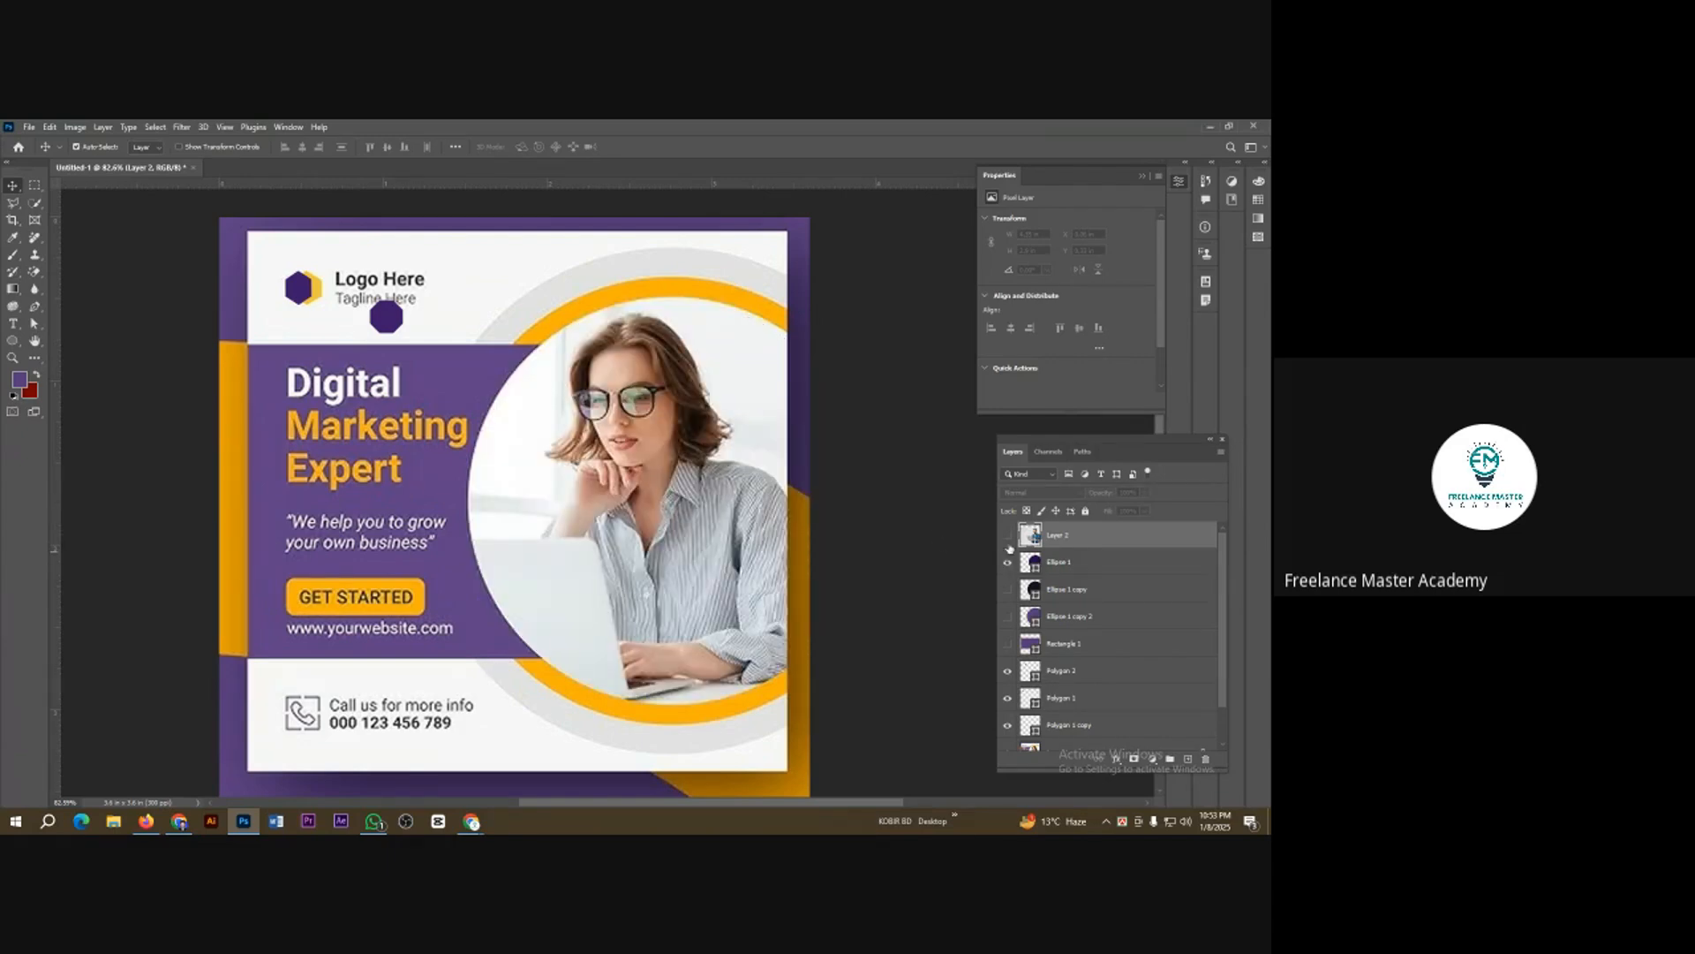
pyautogui.click(1006, 535)
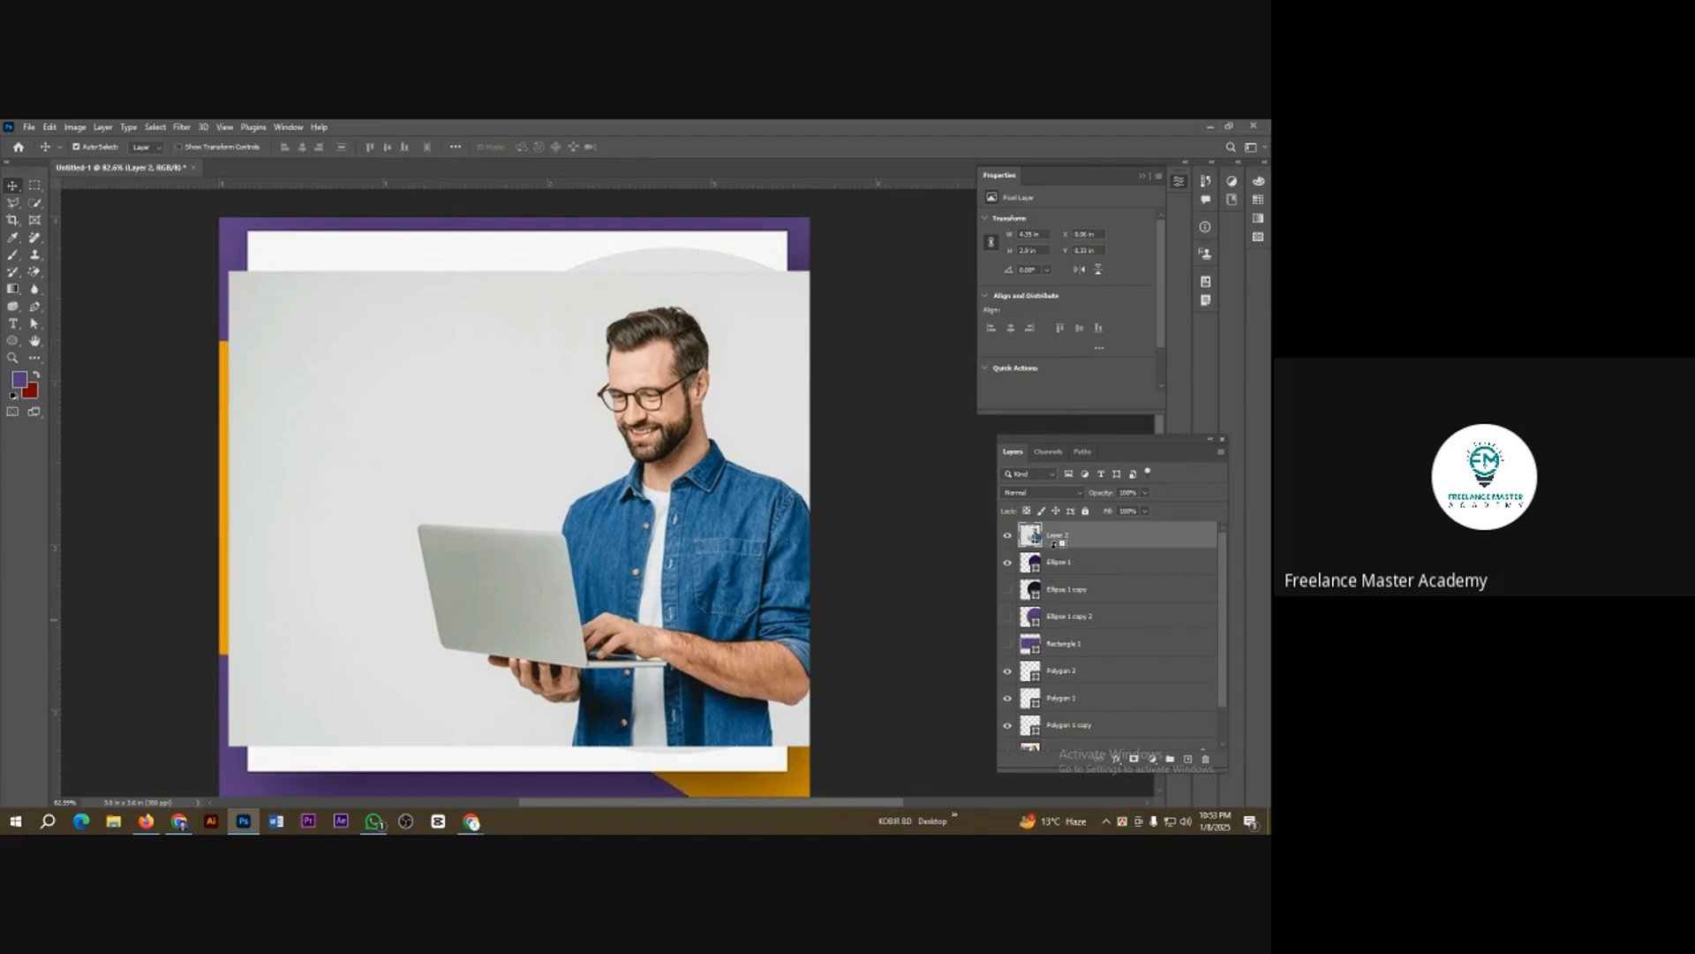
# Step: Try clipping the man photo on Layer 2 to the Ellipse 1 circle, and release the clipping mask
pyautogui.keyDown('alt'); pyautogui.click(1053, 545); pyautogui.keyUp('alt')
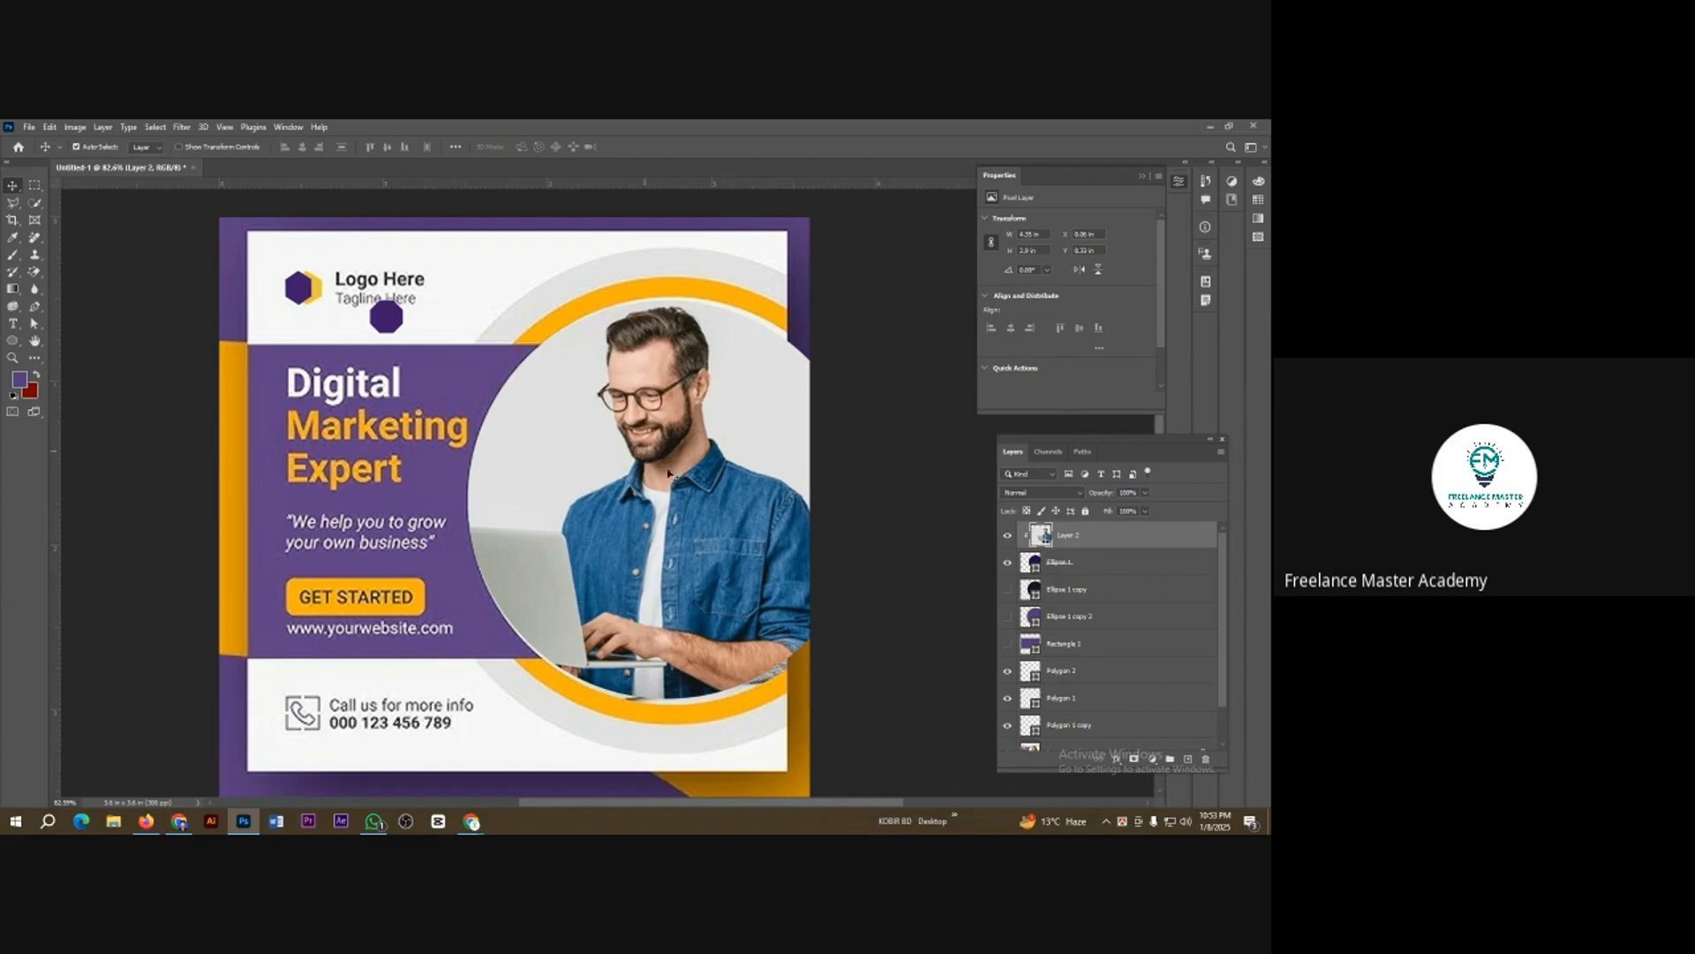
pyautogui.keyDown('alt'); pyautogui.click(1052, 548); pyautogui.keyUp('alt')
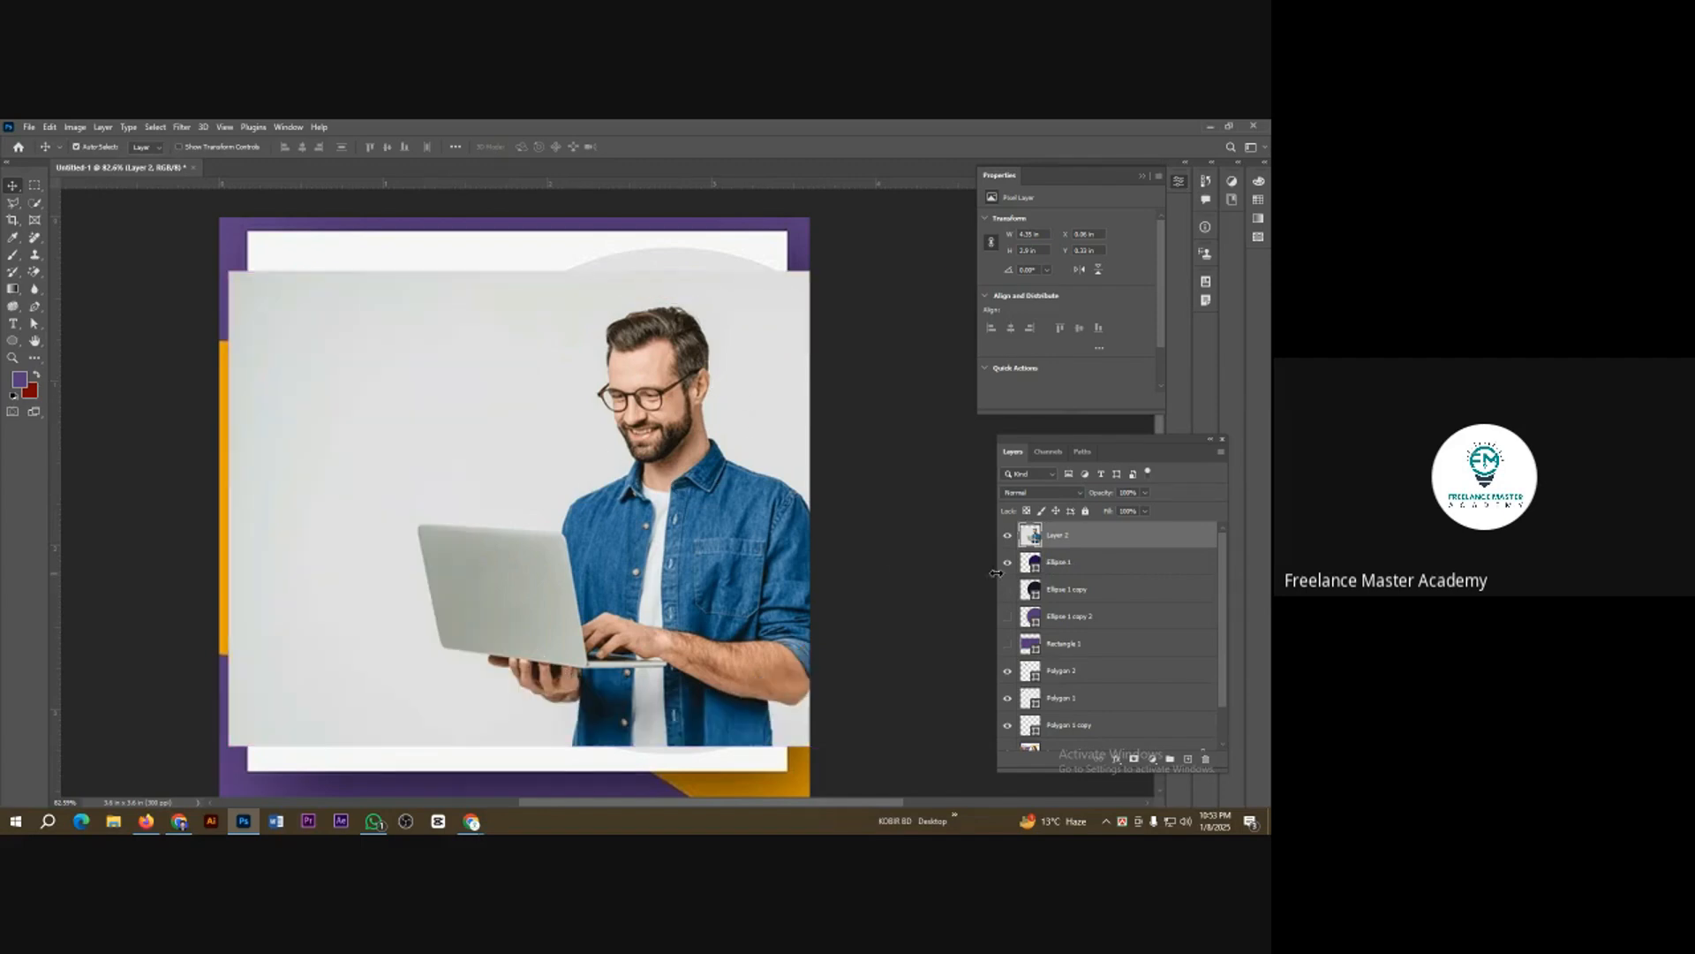
pyautogui.rightClick(1092, 539)
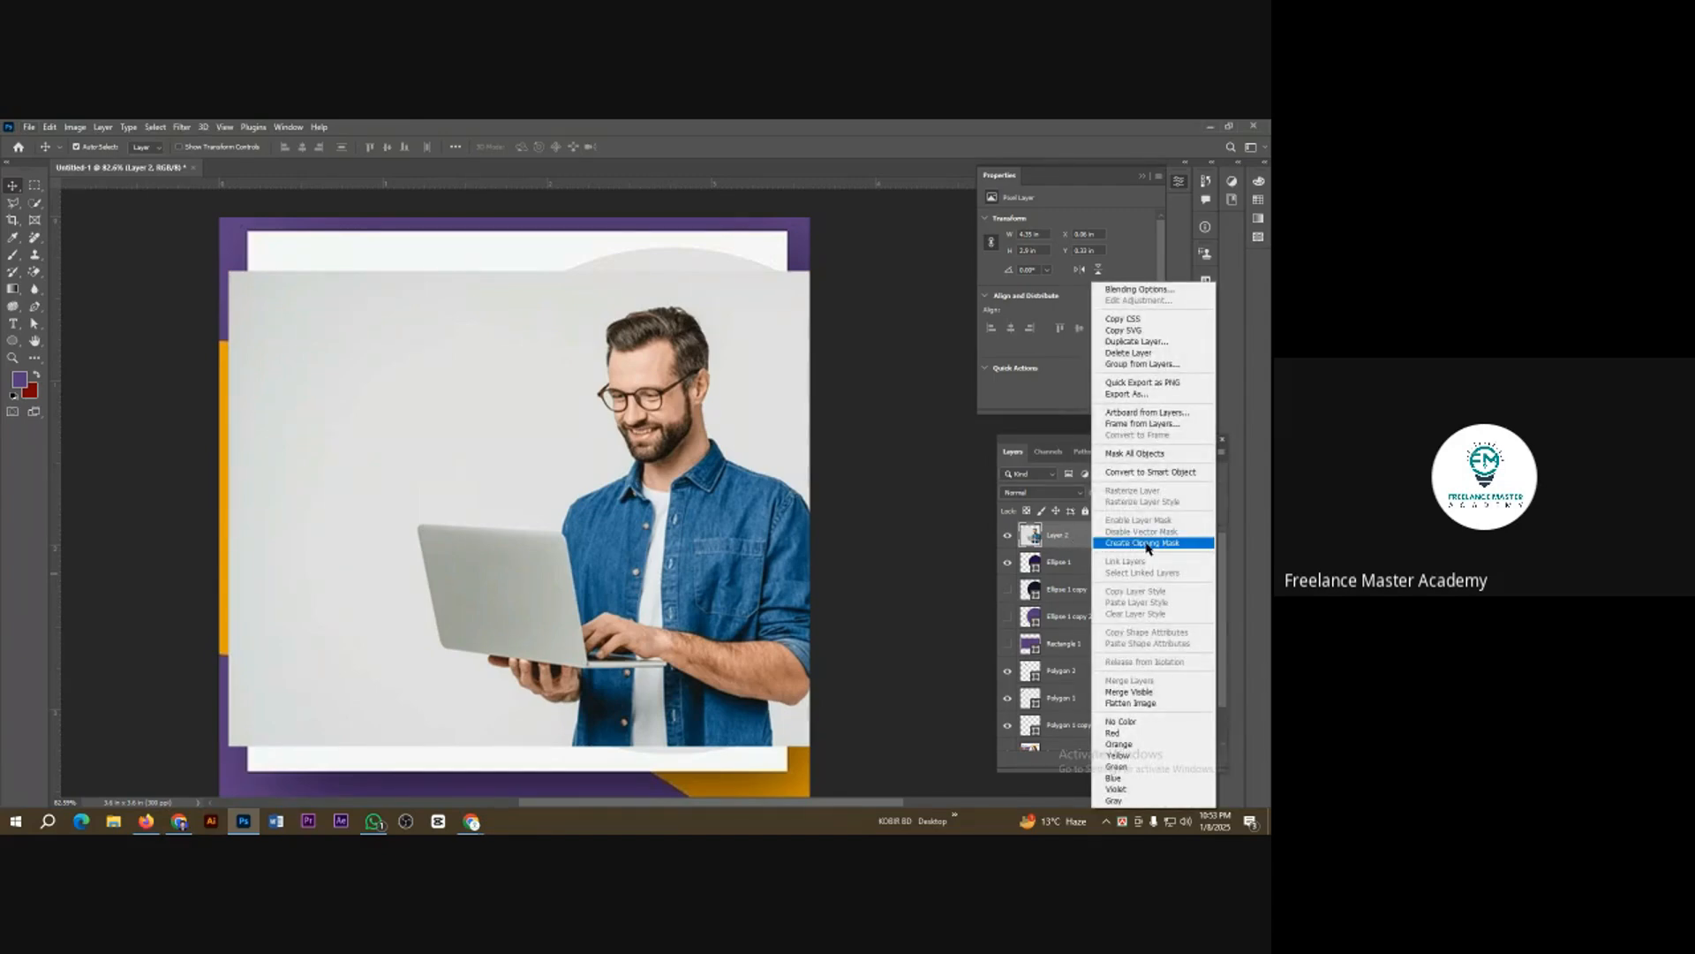
pyautogui.click(1075, 542)
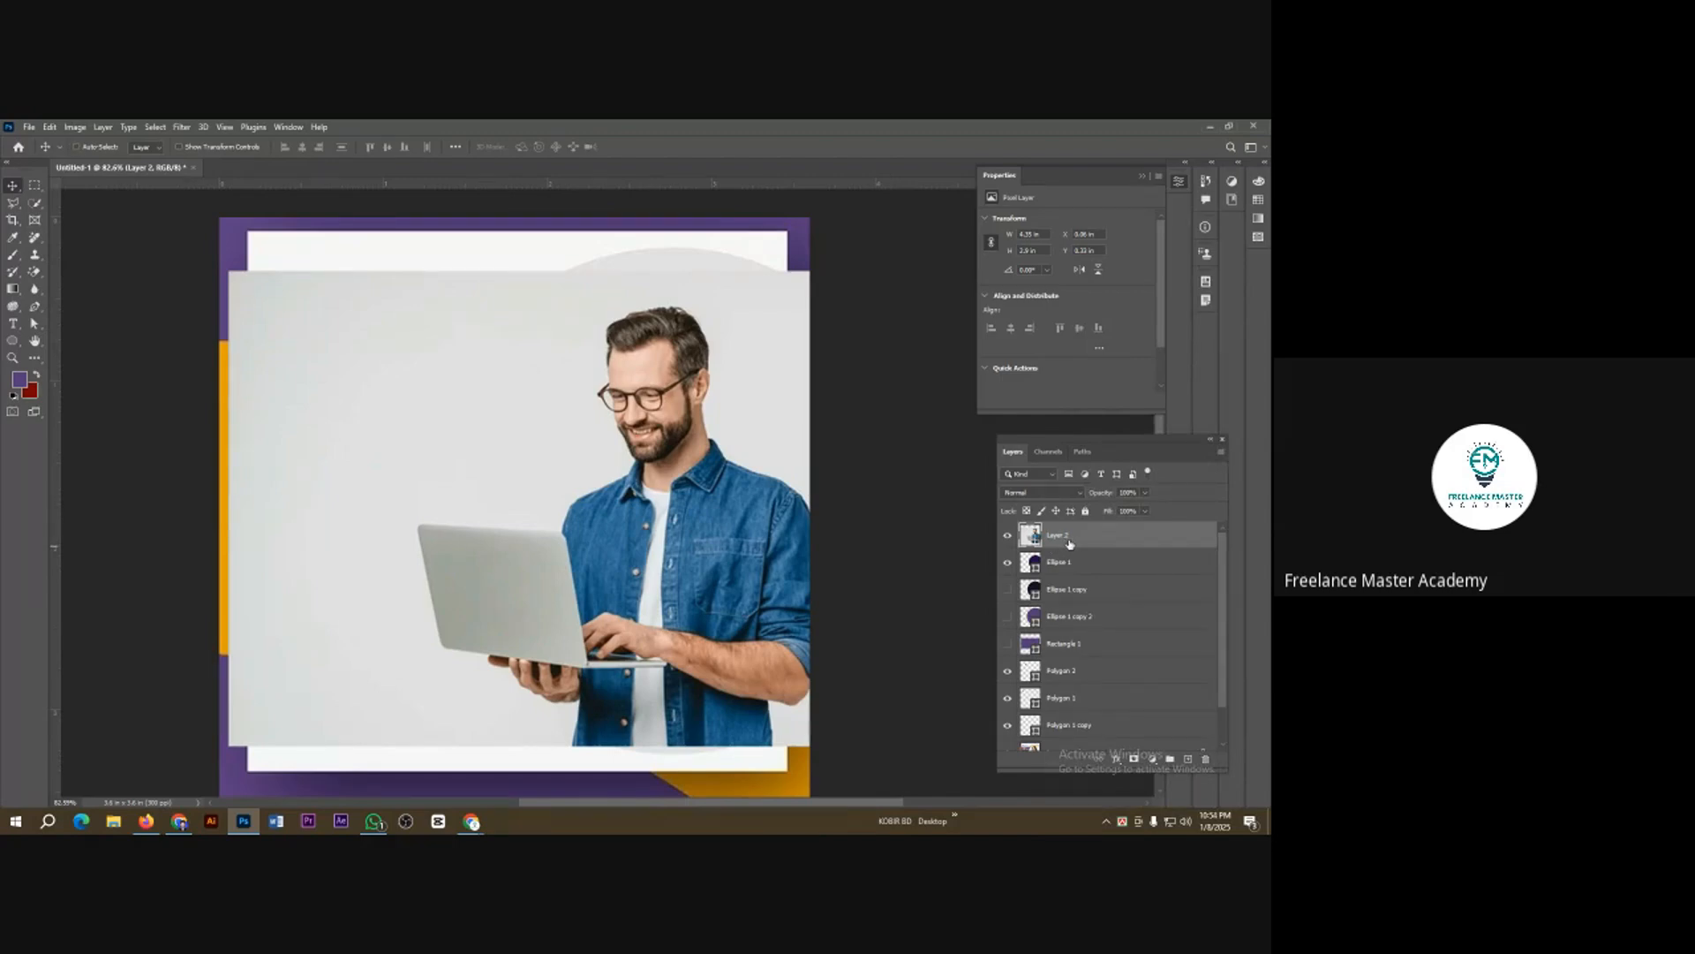
pyautogui.hotkey('ctrl', 'alt', 'g')
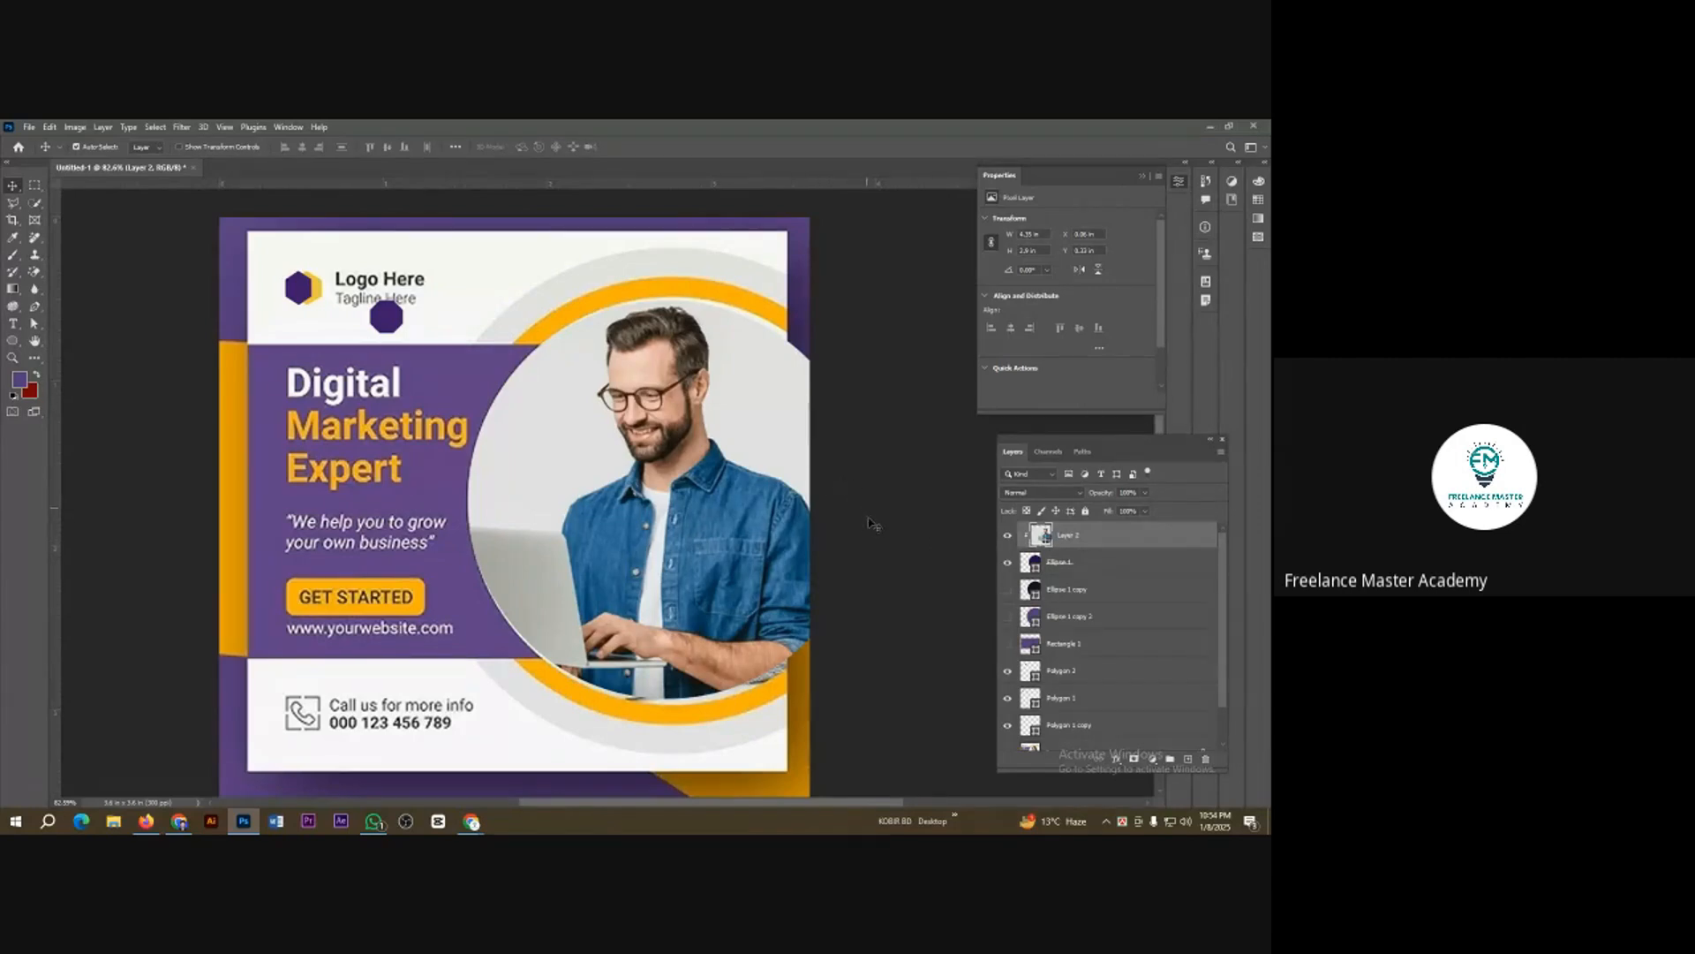
pyautogui.hotkey('ctrl', 'alt', 'g')
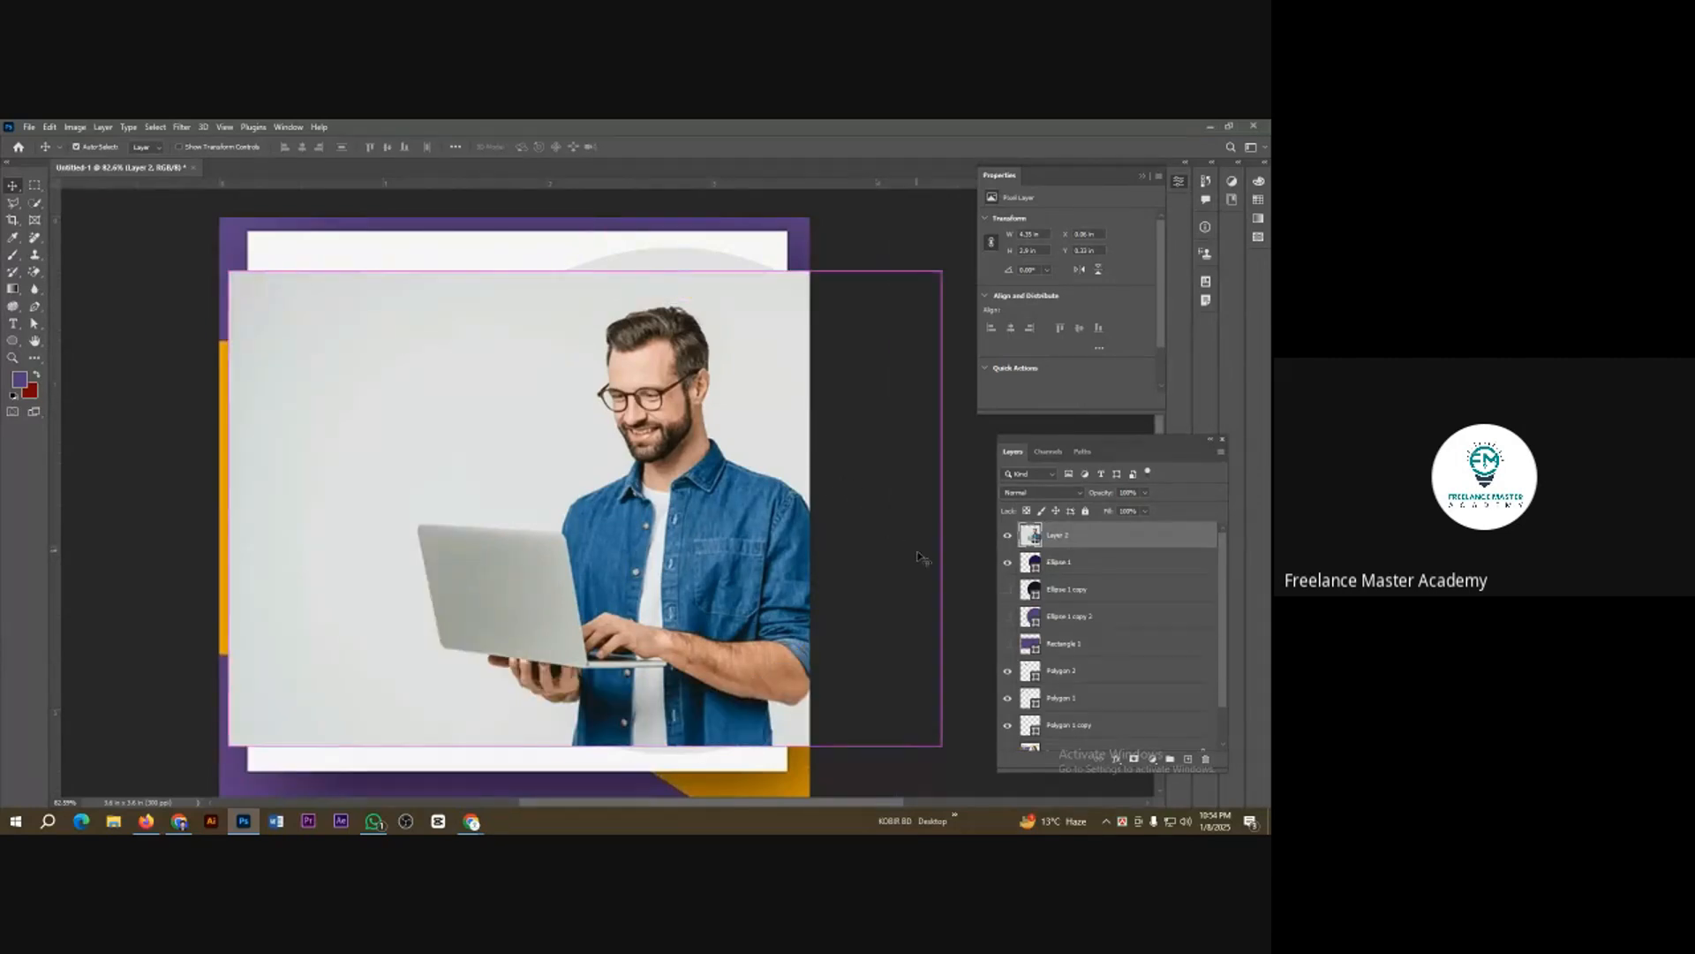
pyautogui.keyDown('alt'); pyautogui.click(1069, 548); pyautogui.keyUp('alt')
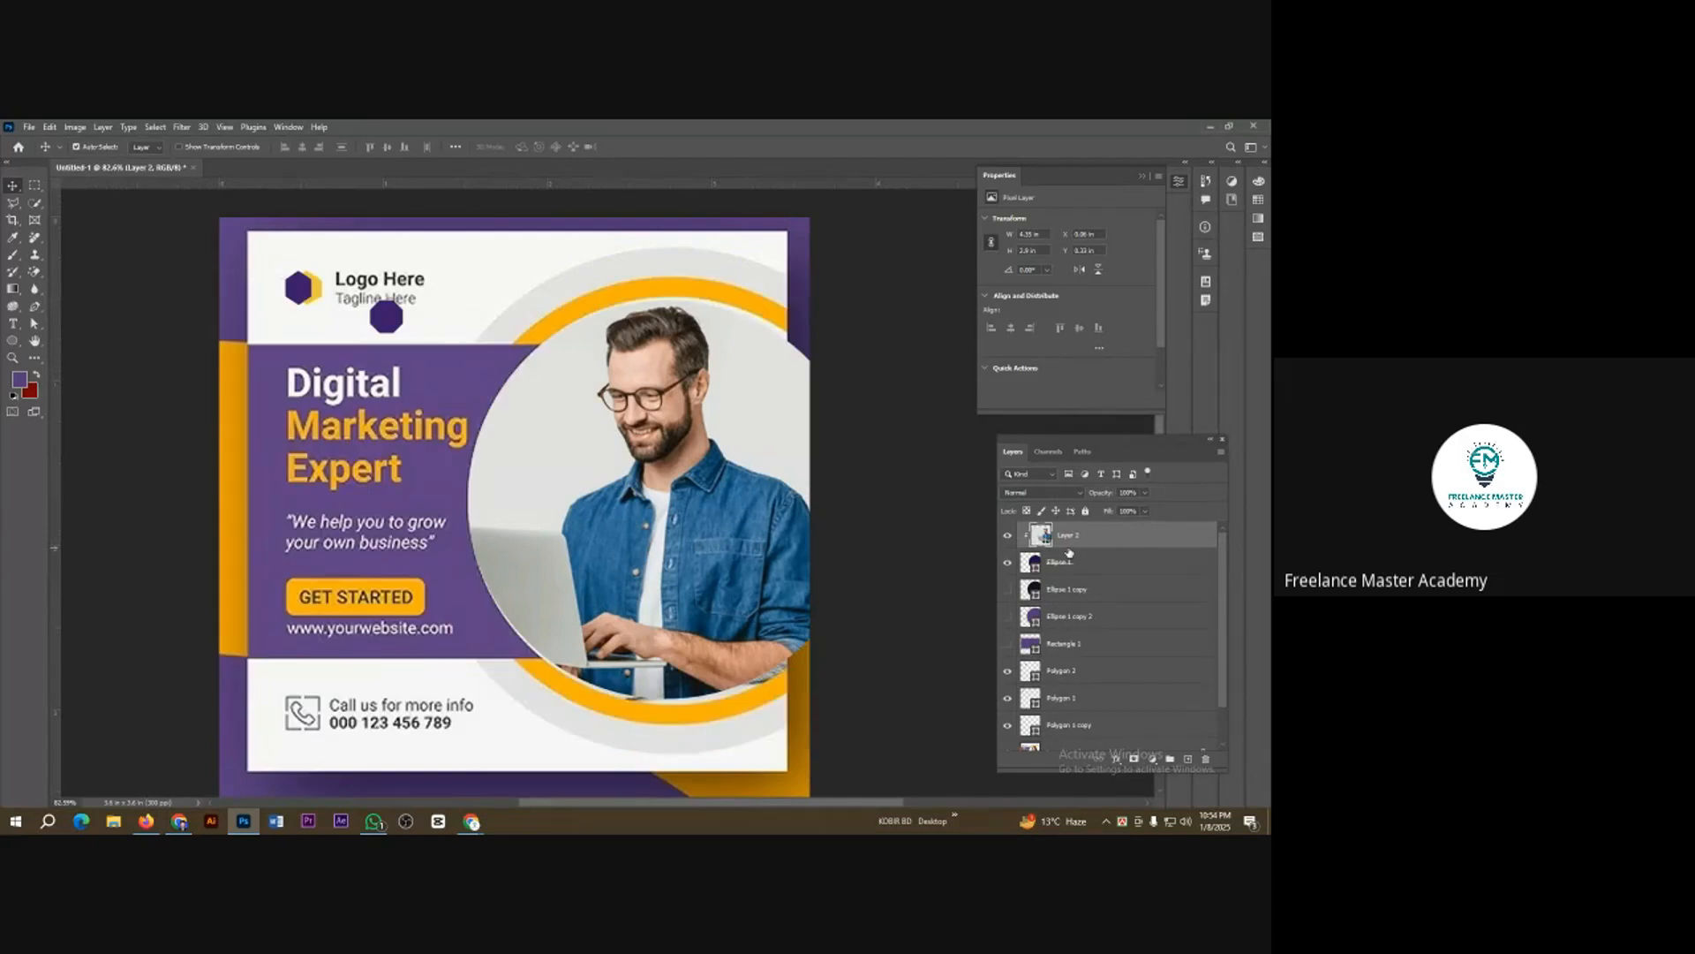
pyautogui.keyDown('alt'); pyautogui.click(1068, 553); pyautogui.keyUp('alt')
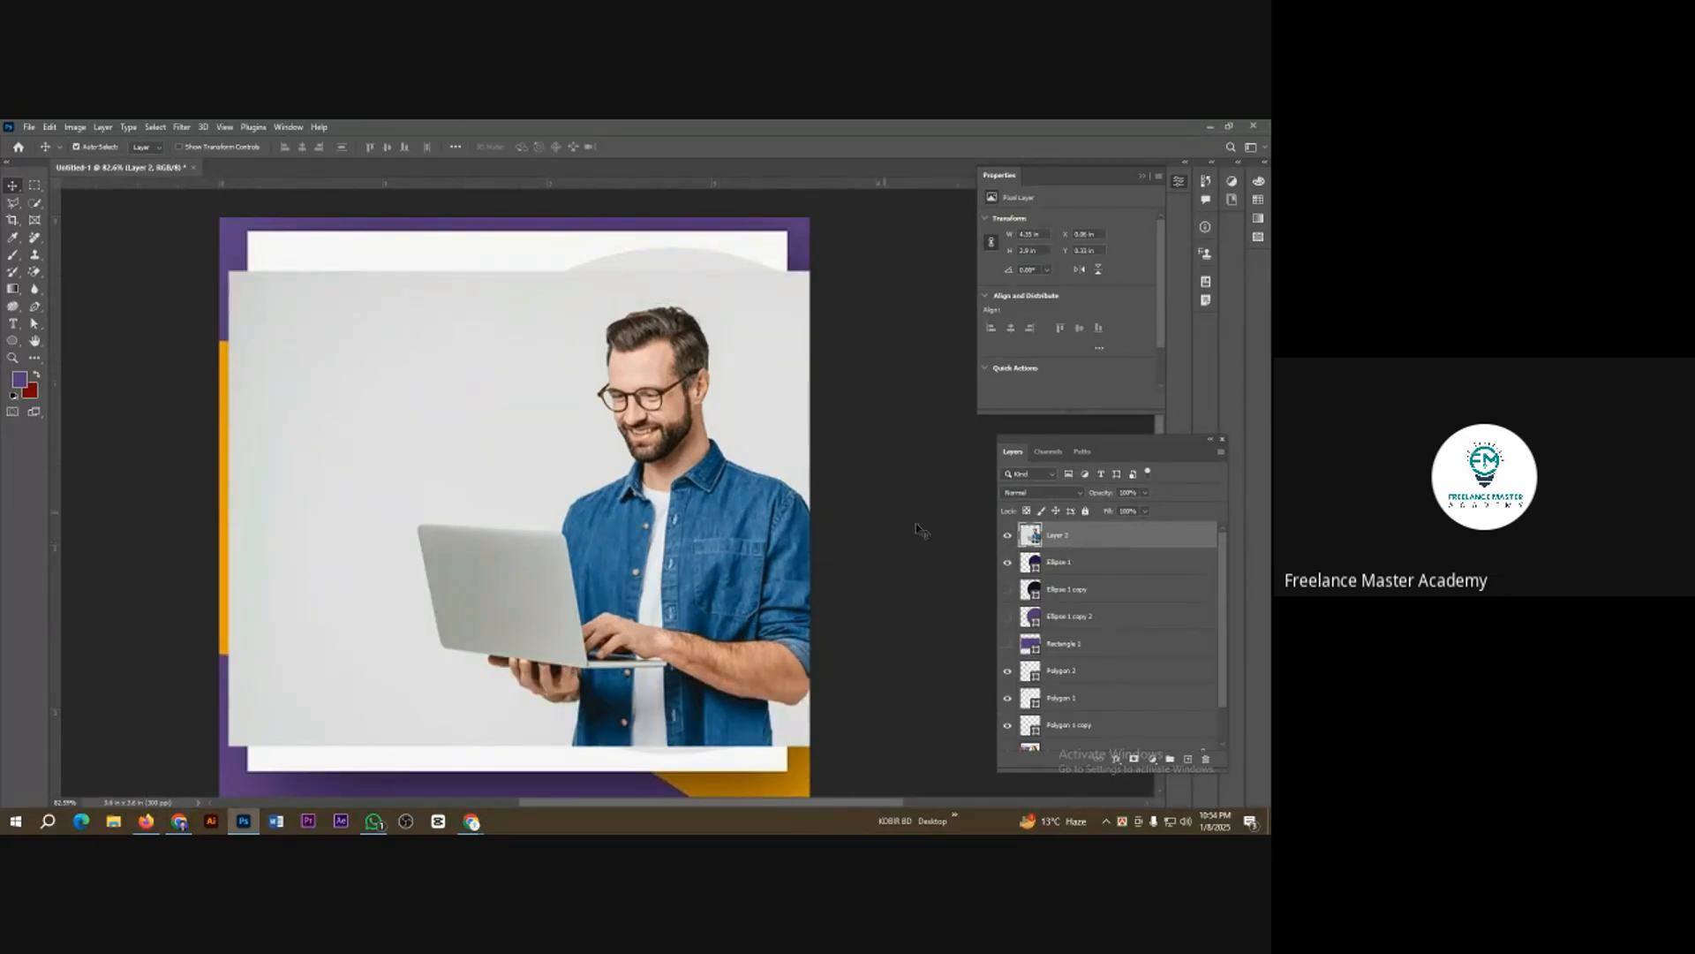
# Step: Create a clipping mask from Layer 2 onto Ellipse 1 and reposition the man photo inside the circle
pyautogui.rightClick(1081, 536)
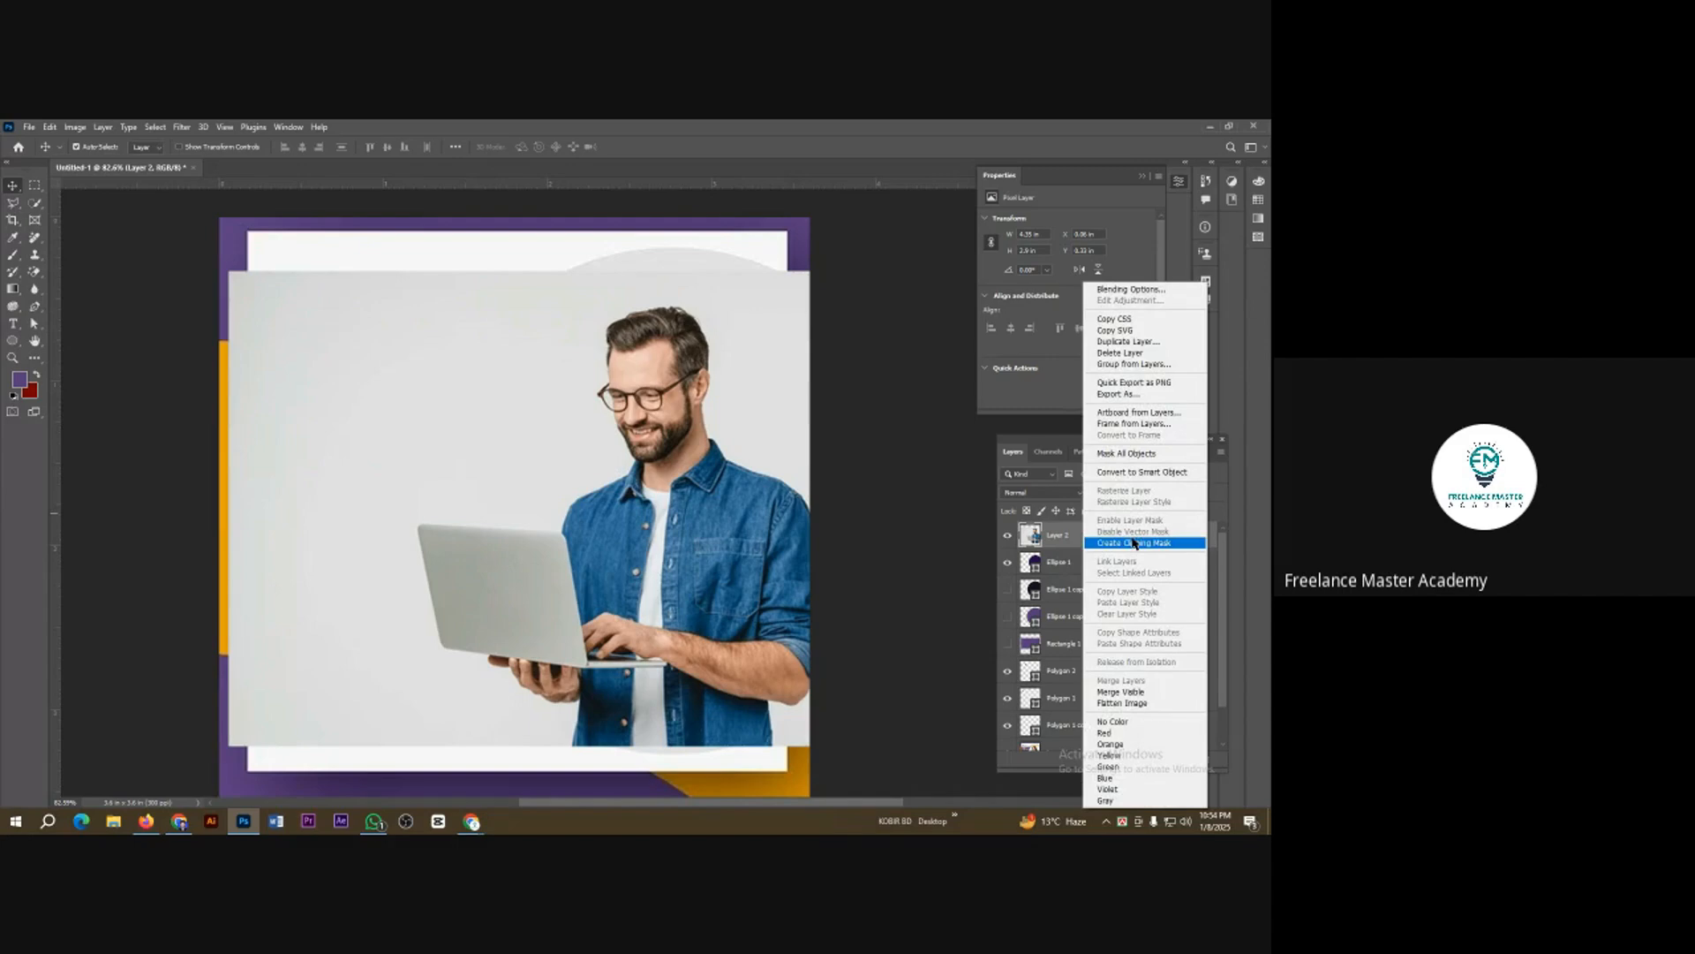
pyautogui.click(1108, 542)
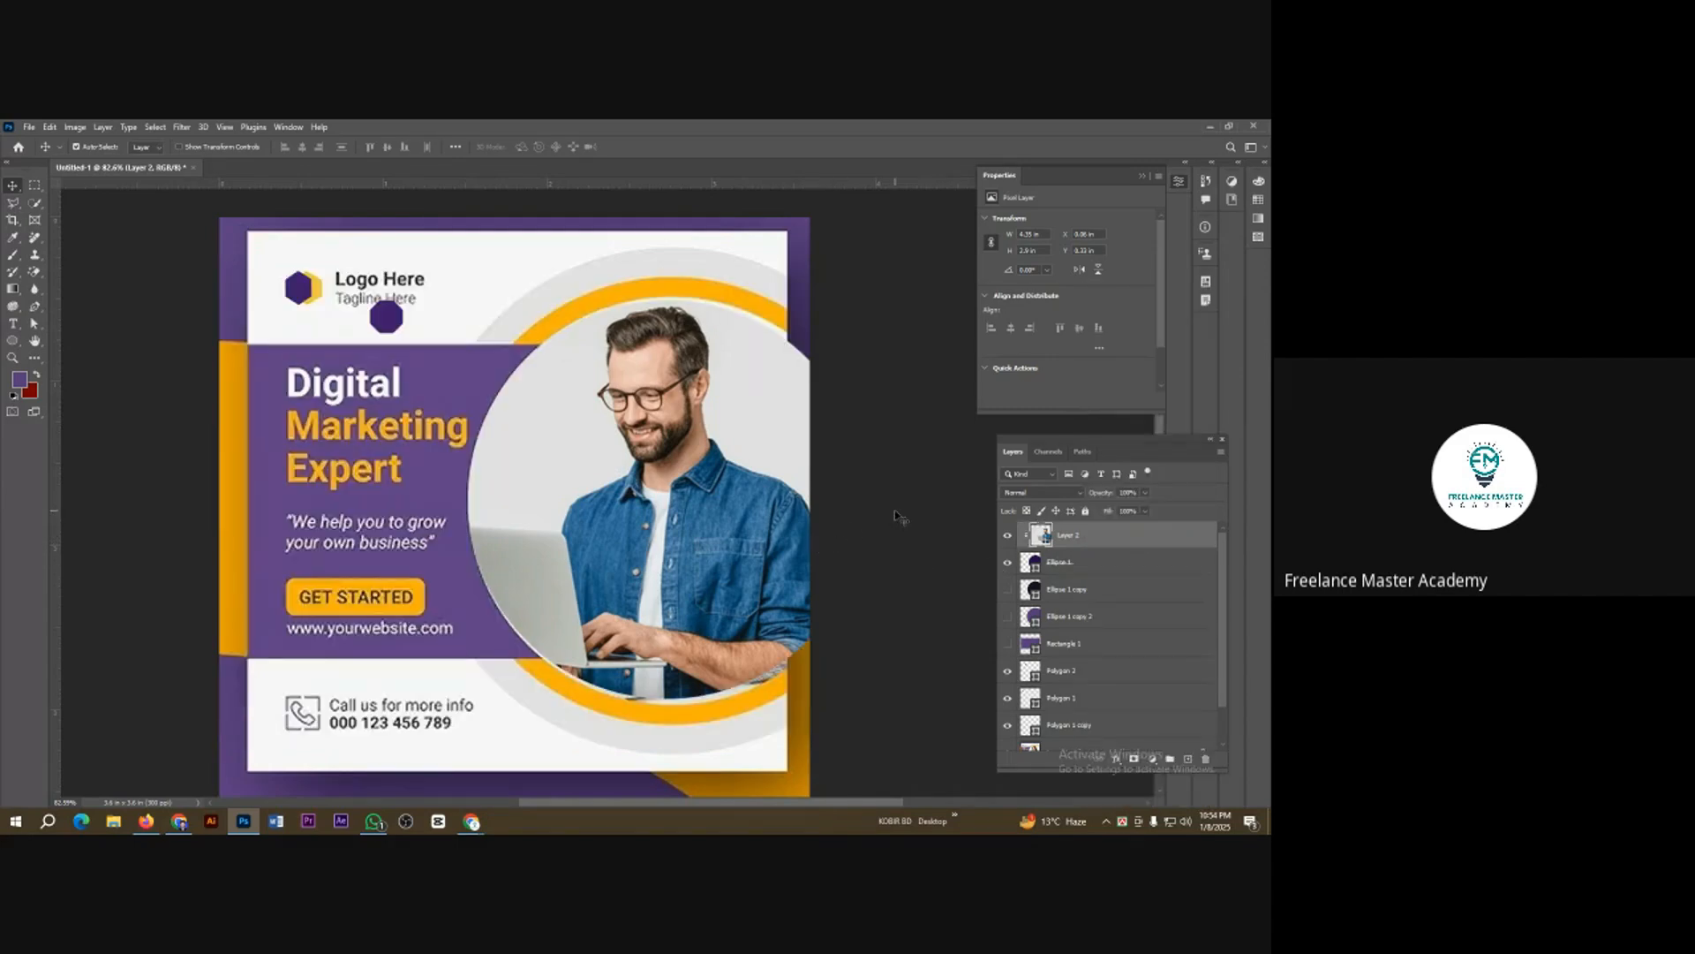
pyautogui.moveTo(722, 471); pyautogui.dragTo(728, 478)
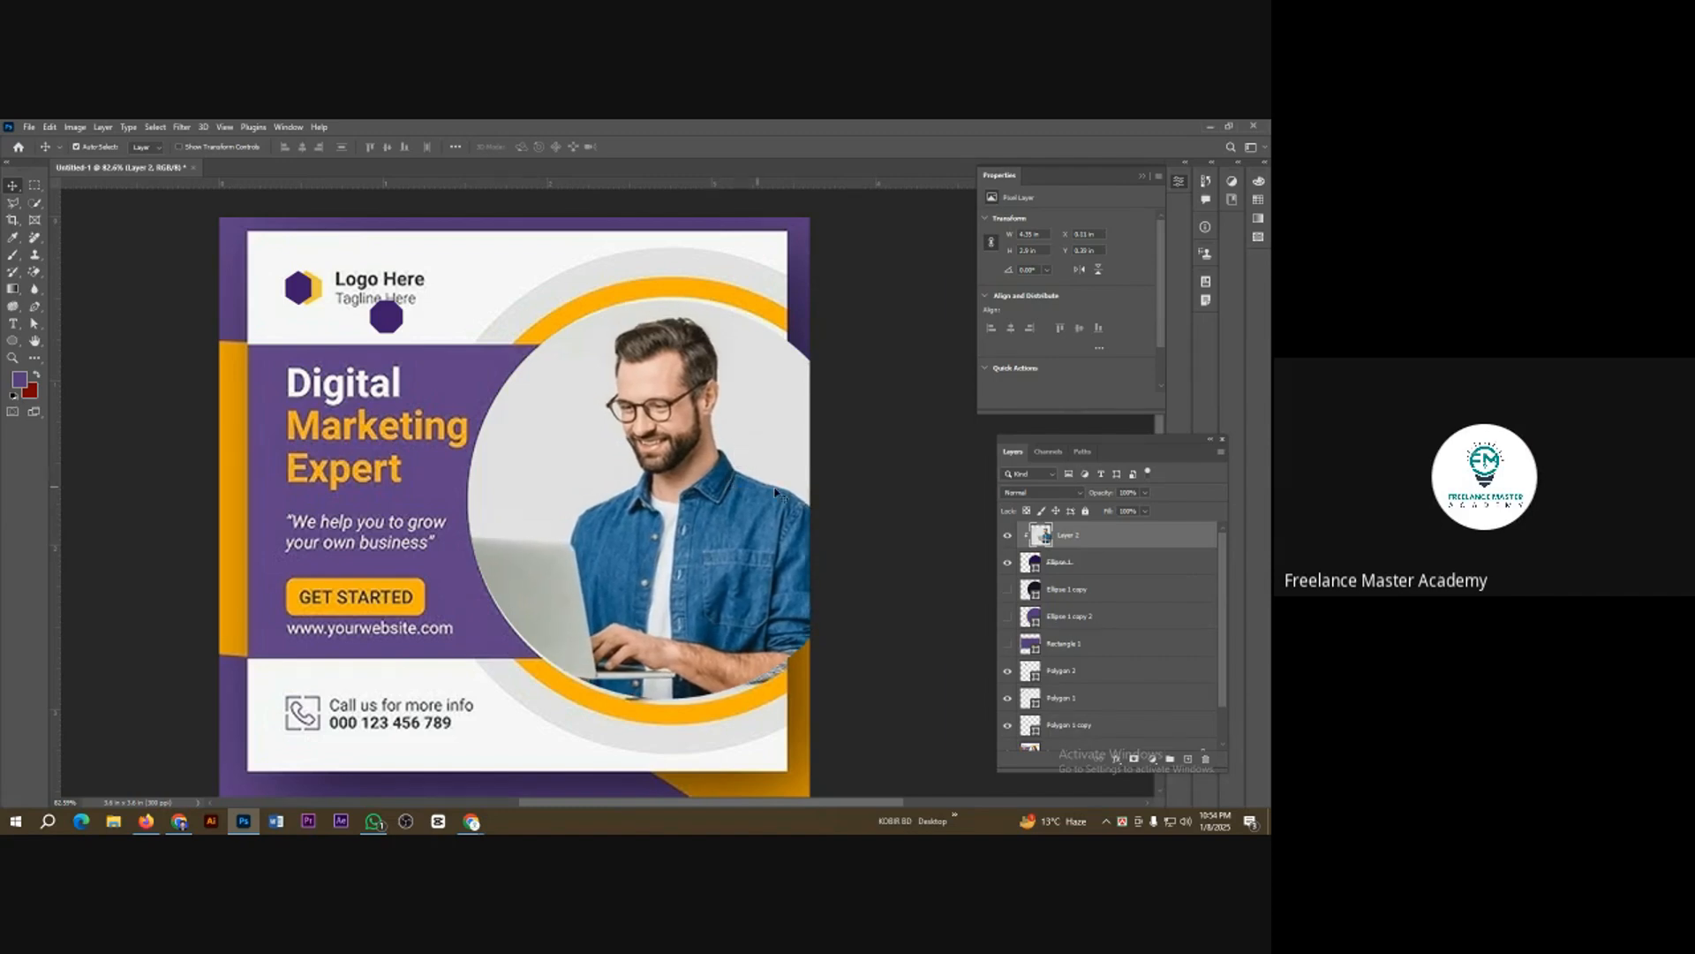
pyautogui.moveTo(531, 456); pyautogui.dragTo(524, 450)
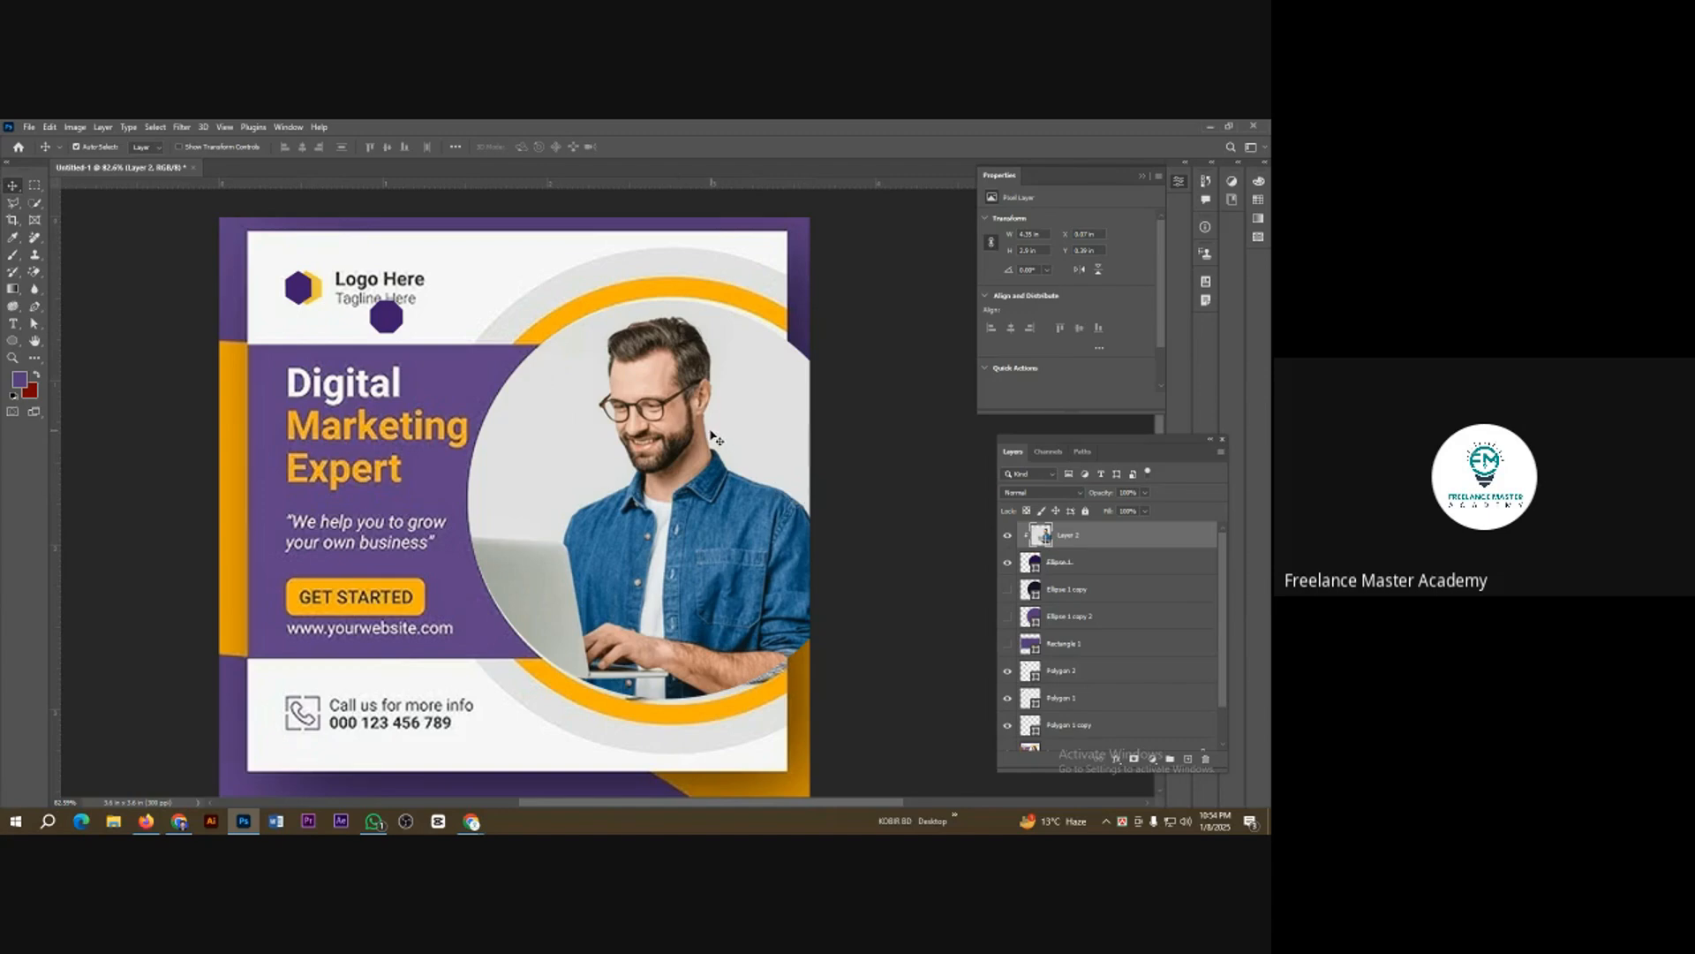
pyautogui.moveTo(737, 452)
pyautogui.mouseDown()
pyautogui.moveTo(734, 468)
pyautogui.moveTo(635, 453)
pyautogui.moveTo(724, 505)
pyautogui.moveTo(743, 444)
pyautogui.moveTo(609, 497)
pyautogui.moveTo(691, 402)
pyautogui.moveTo(720, 433)
pyautogui.mouseUp()
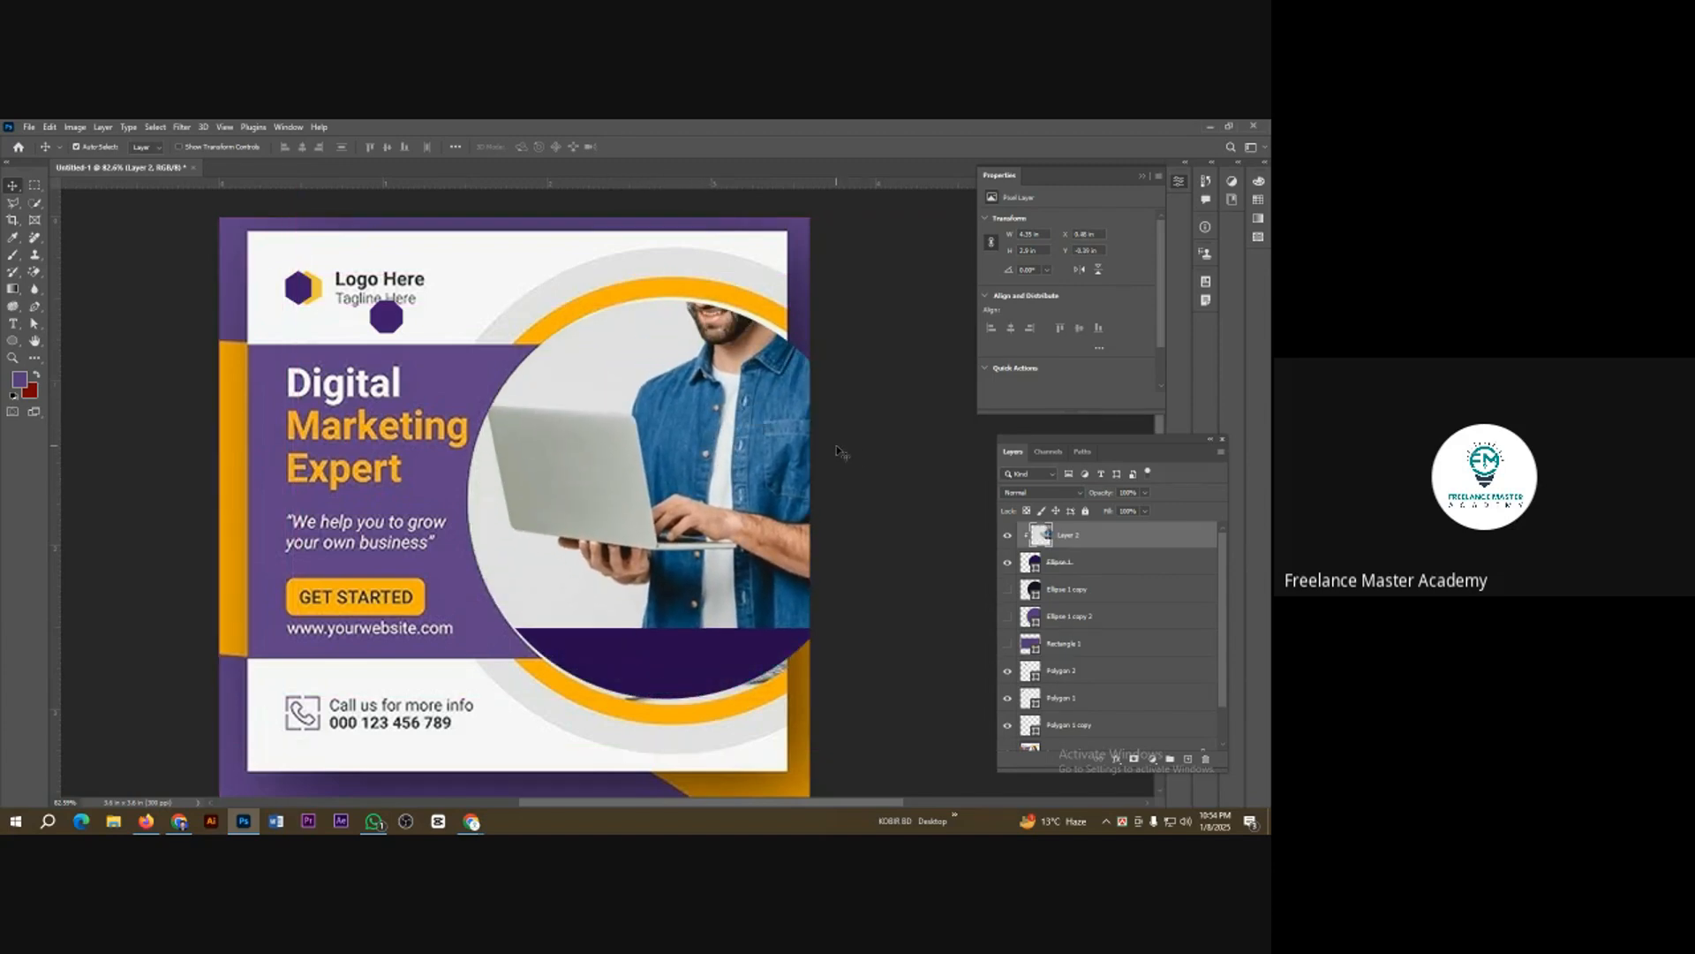
pyautogui.moveTo(731, 459); pyautogui.dragTo(488, 597)
pyautogui.moveTo(567, 533); pyautogui.dragTo(737, 494)
# Step: Scale the clipped man photo down to about 87% with Free Transform and position it so it fills the circle
pyautogui.hotkey('ctrl', 't')
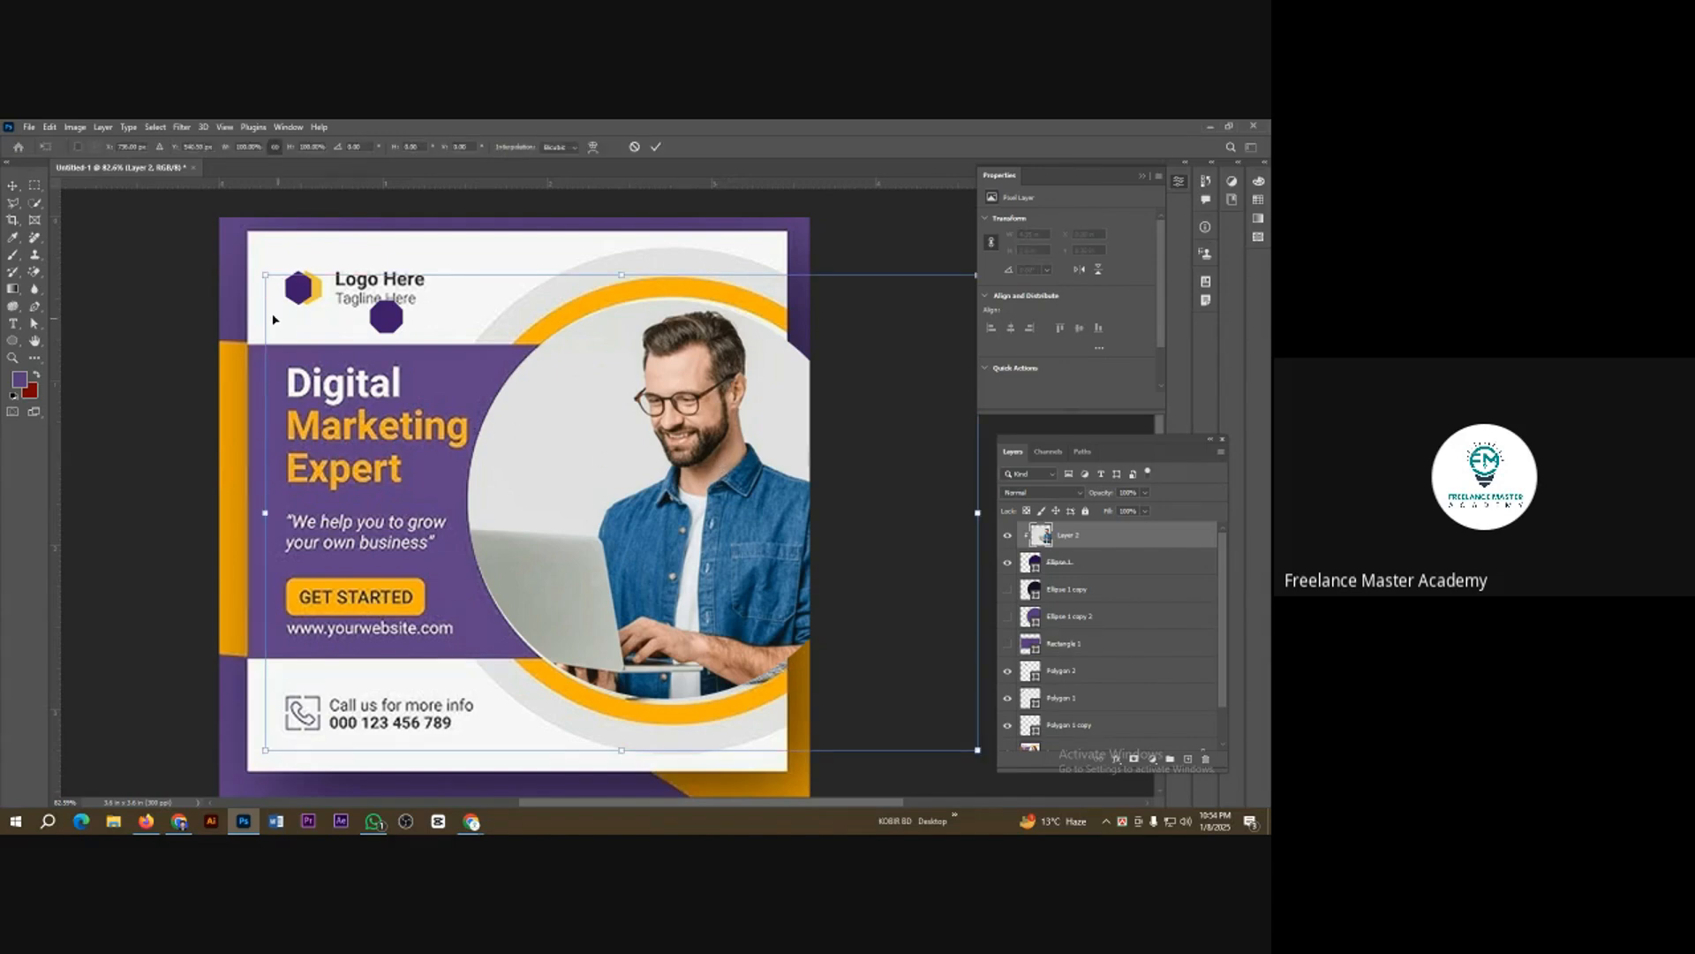
pyautogui.moveTo(266, 279); pyautogui.dragTo(354, 334)
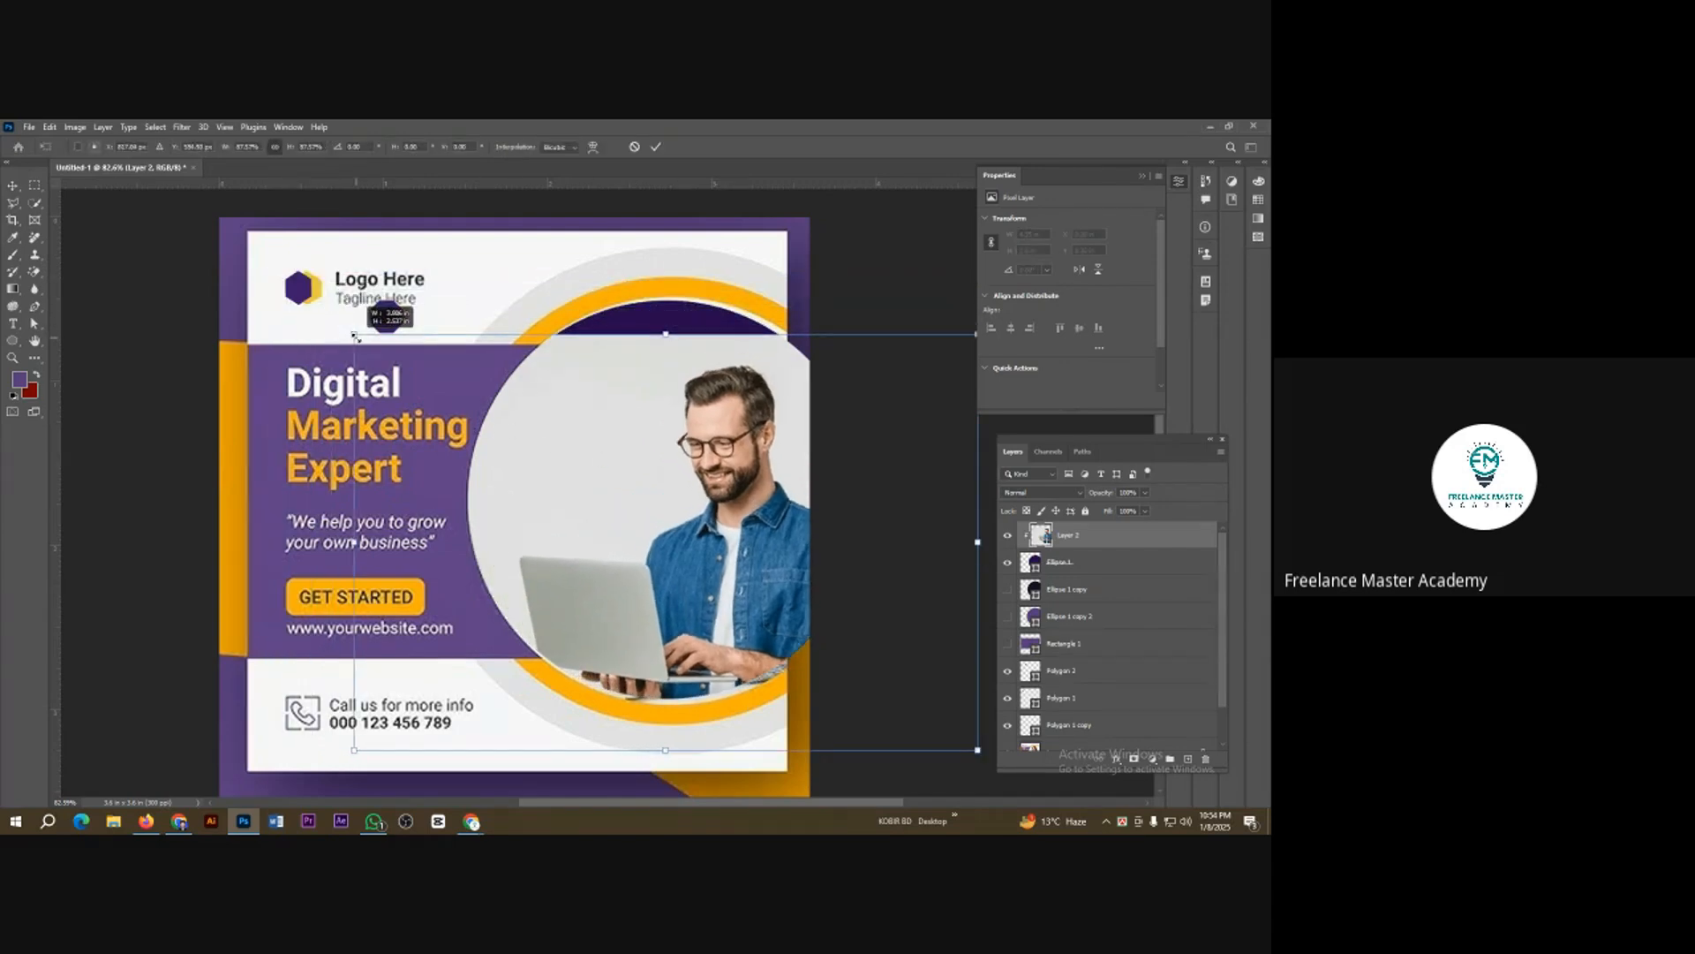
pyautogui.moveTo(640, 448); pyautogui.dragTo(592, 410)
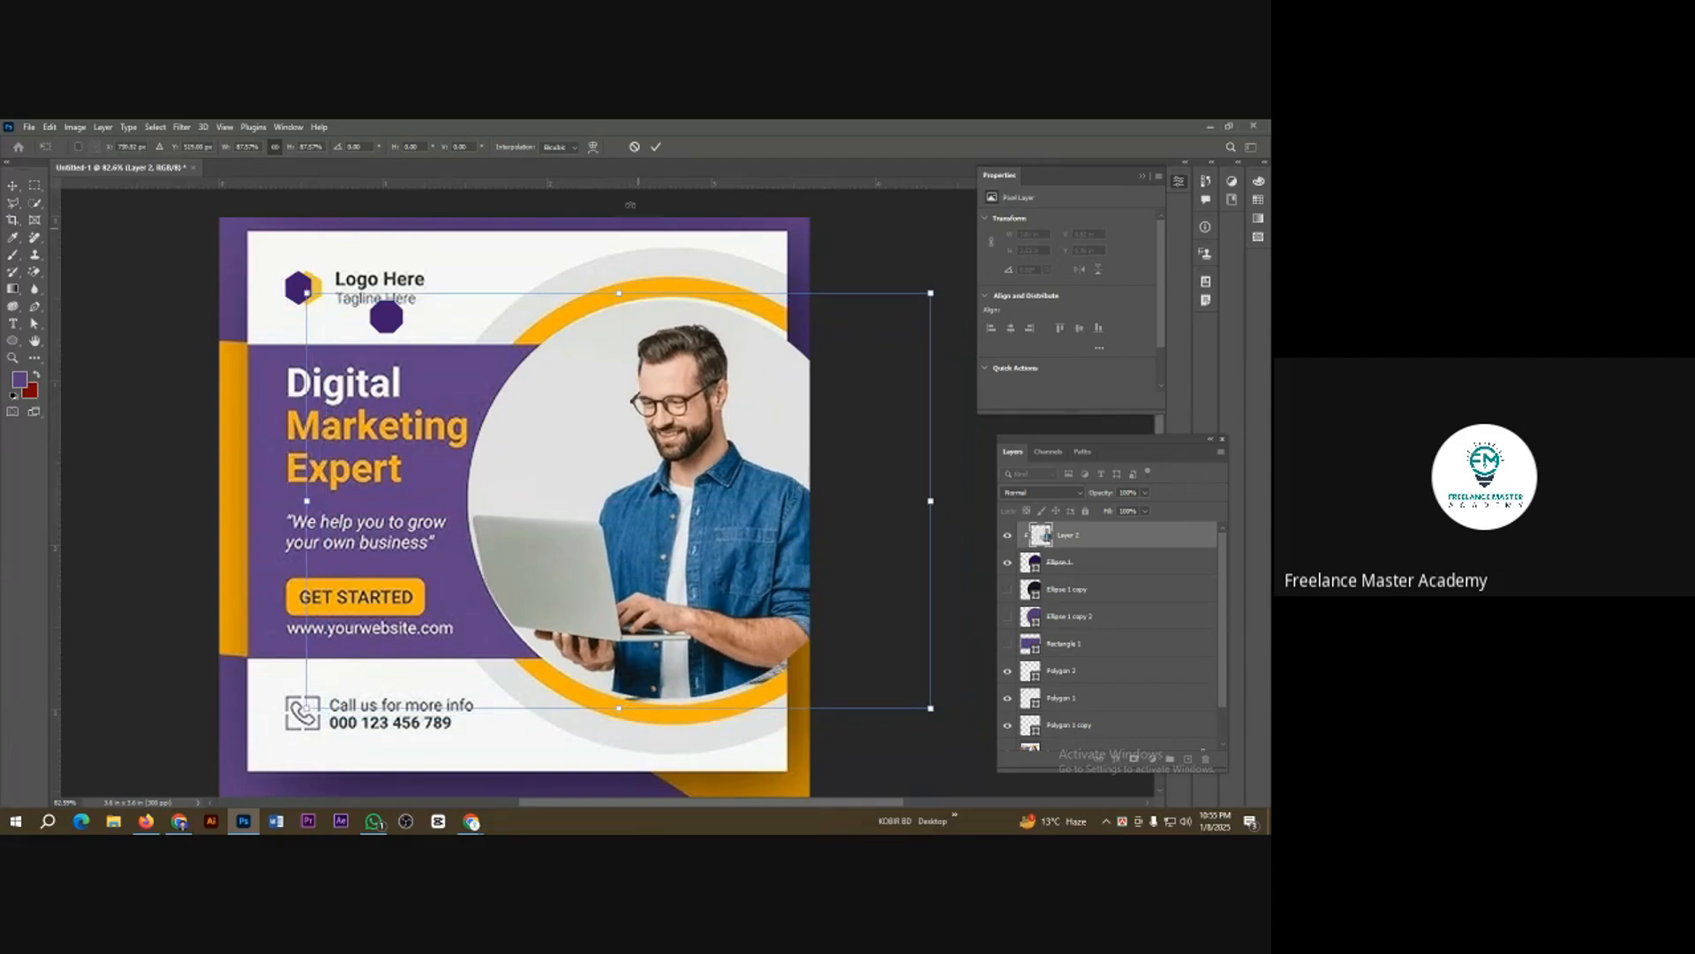
pyautogui.click(656, 146)
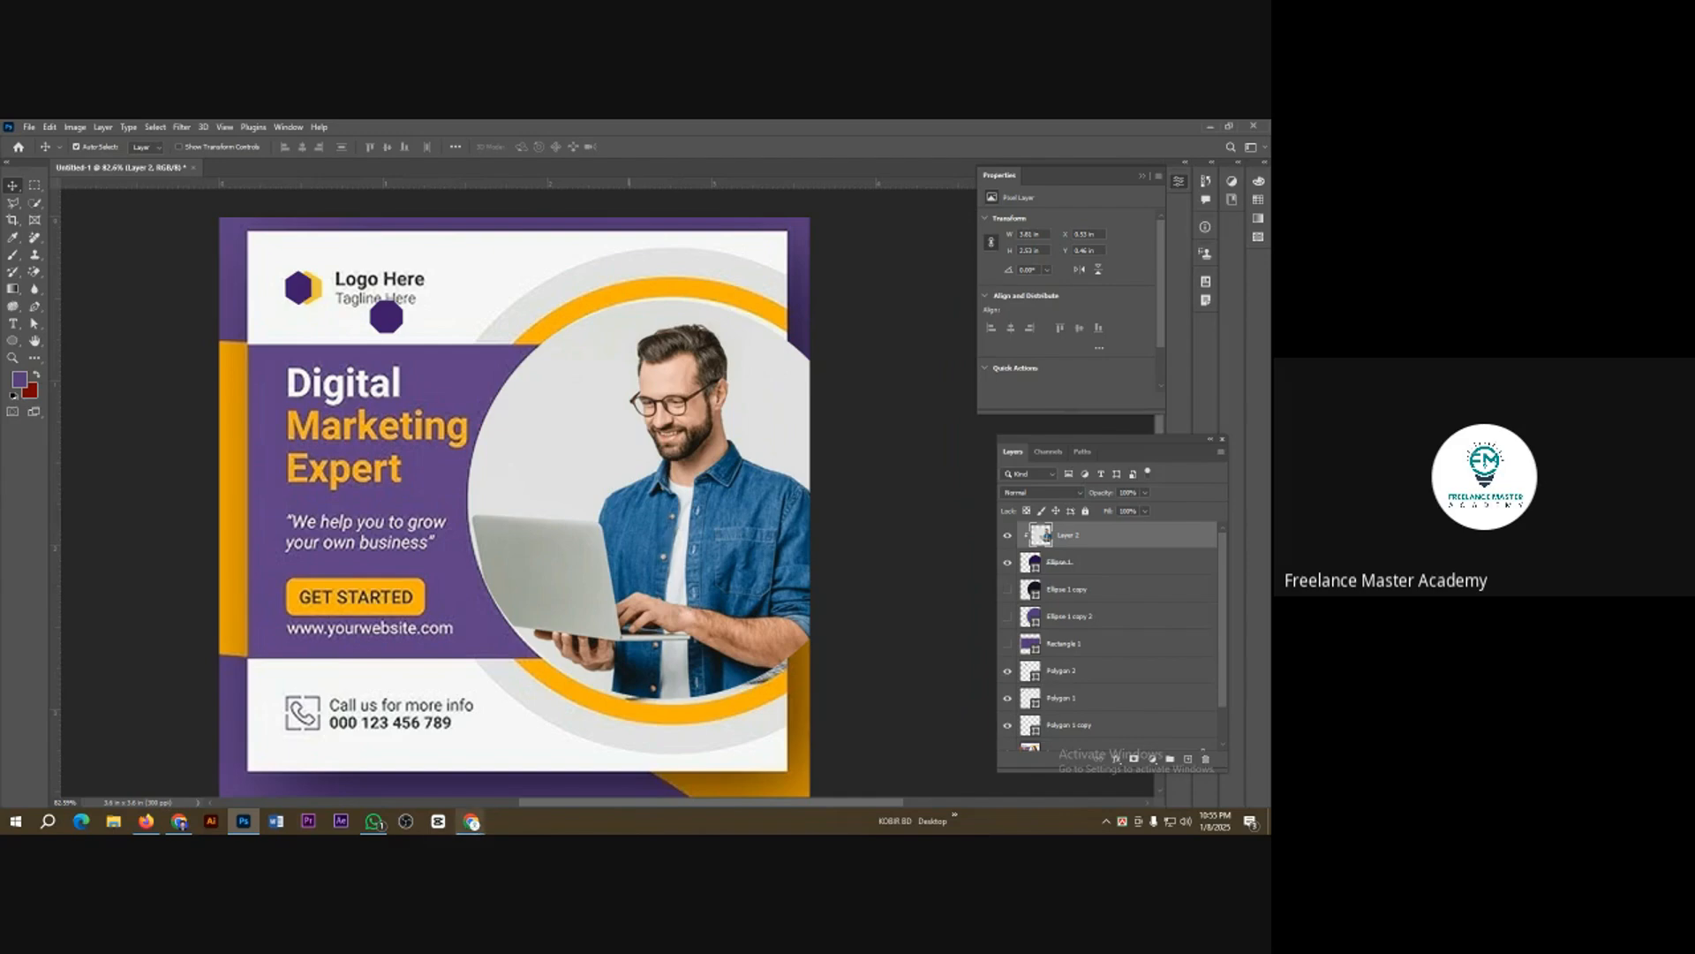
# Step: Check the Google Meet call in Chrome and return to the Photoshop post design
pyautogui.moveTo(471, 821)
pyautogui.click(425, 766)
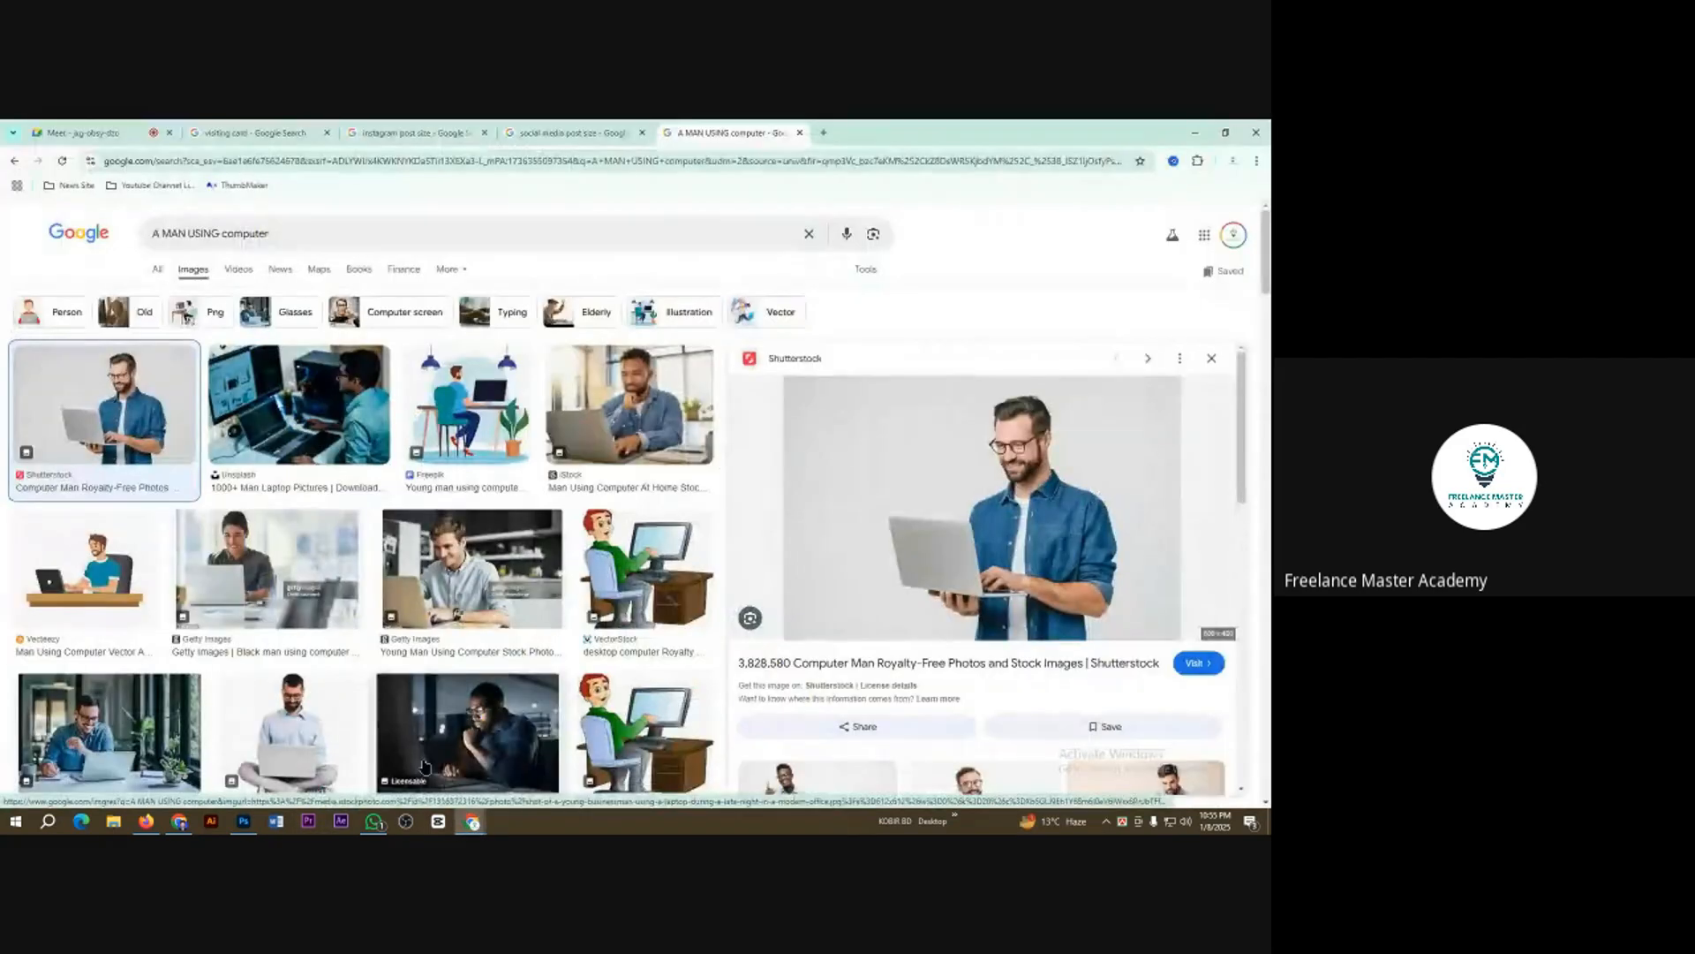
pyautogui.click(121, 131)
pyautogui.click(492, 789)
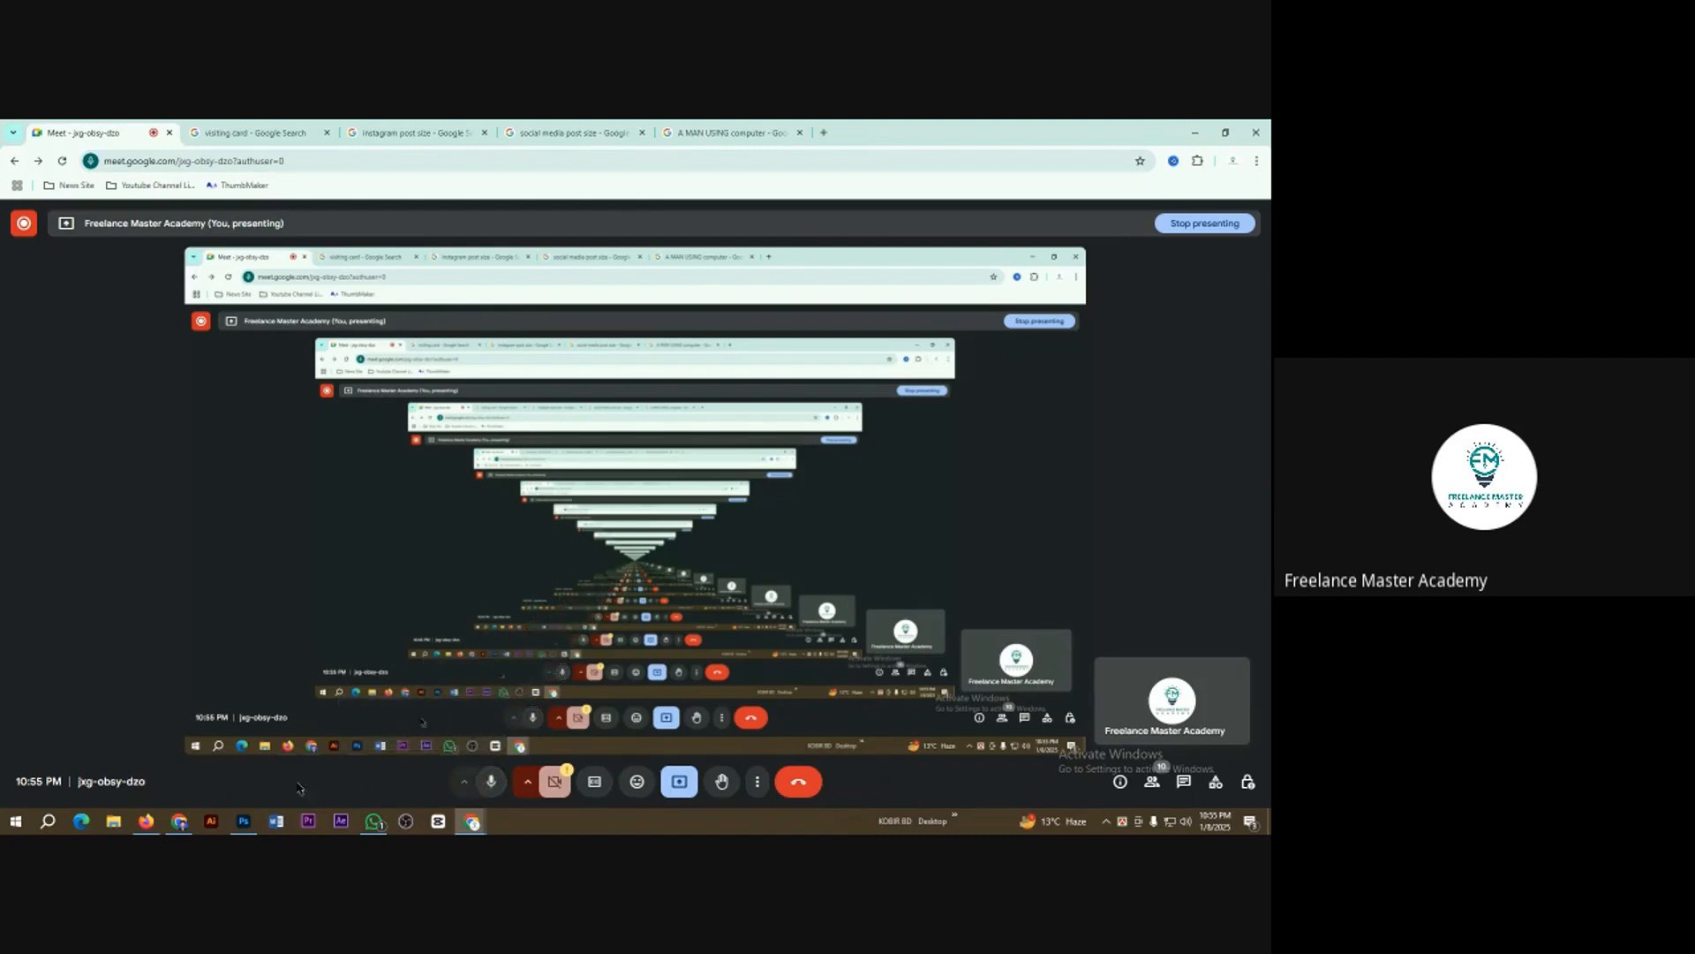
pyautogui.click(243, 821)
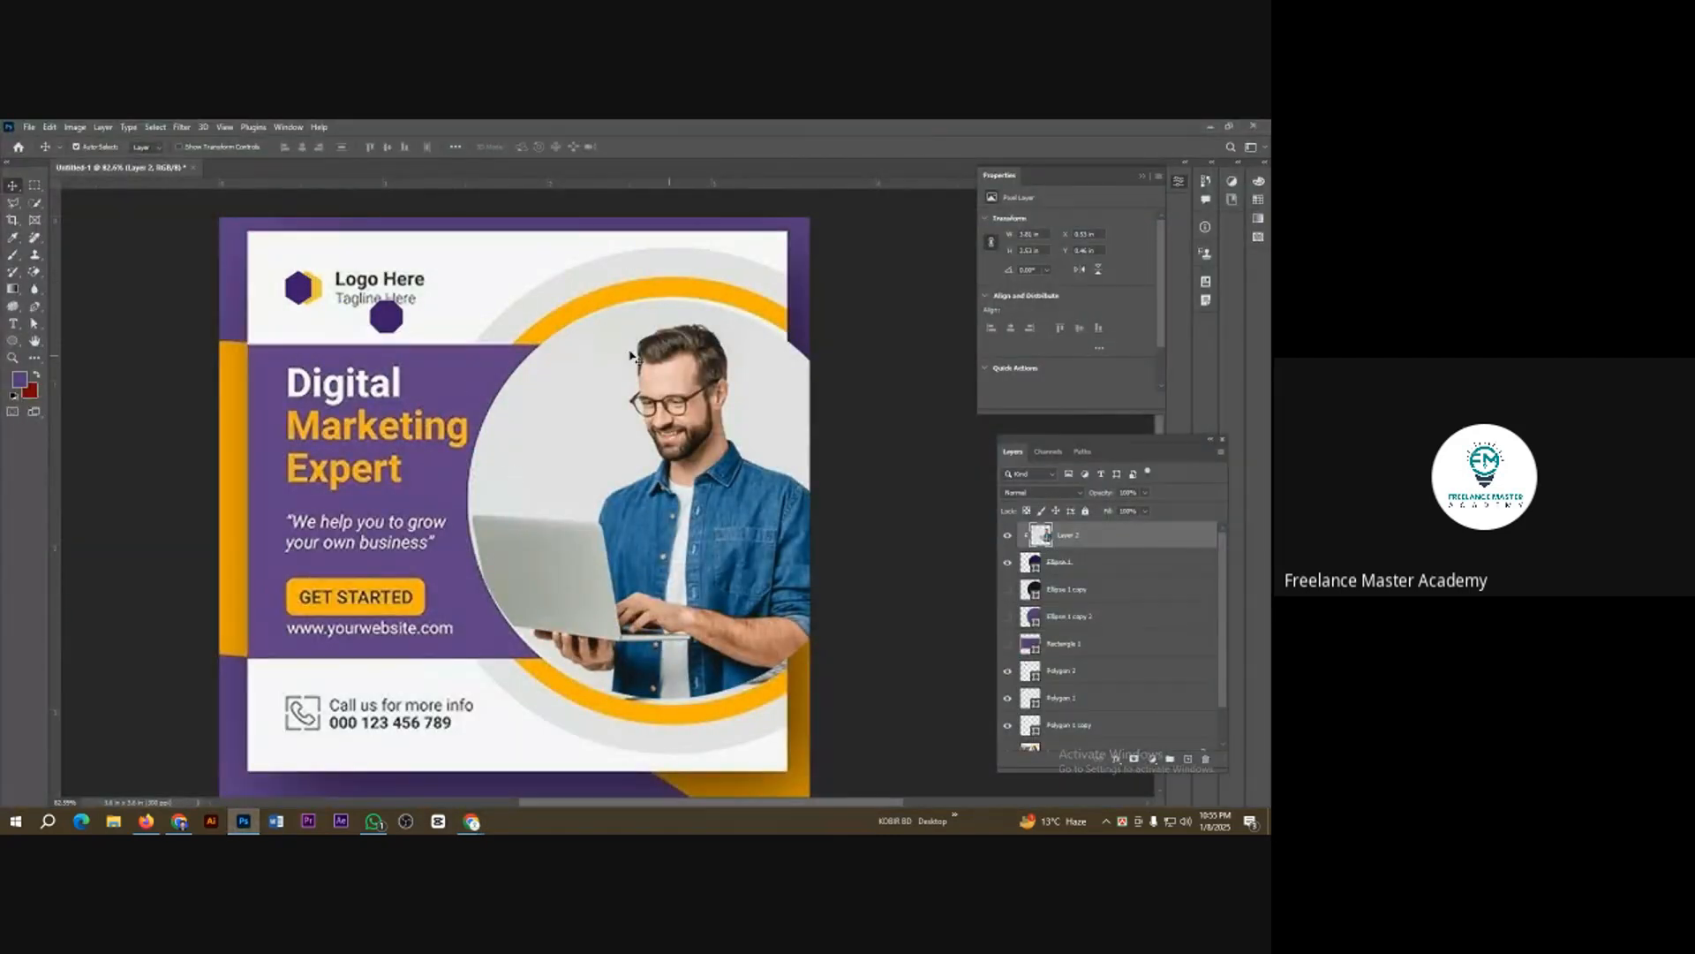
# Step: Show the hidden Ellipse 1 copy, Ellipse 1 copy 2 and Rectangle 1 layers
pyautogui.click(1007, 589)
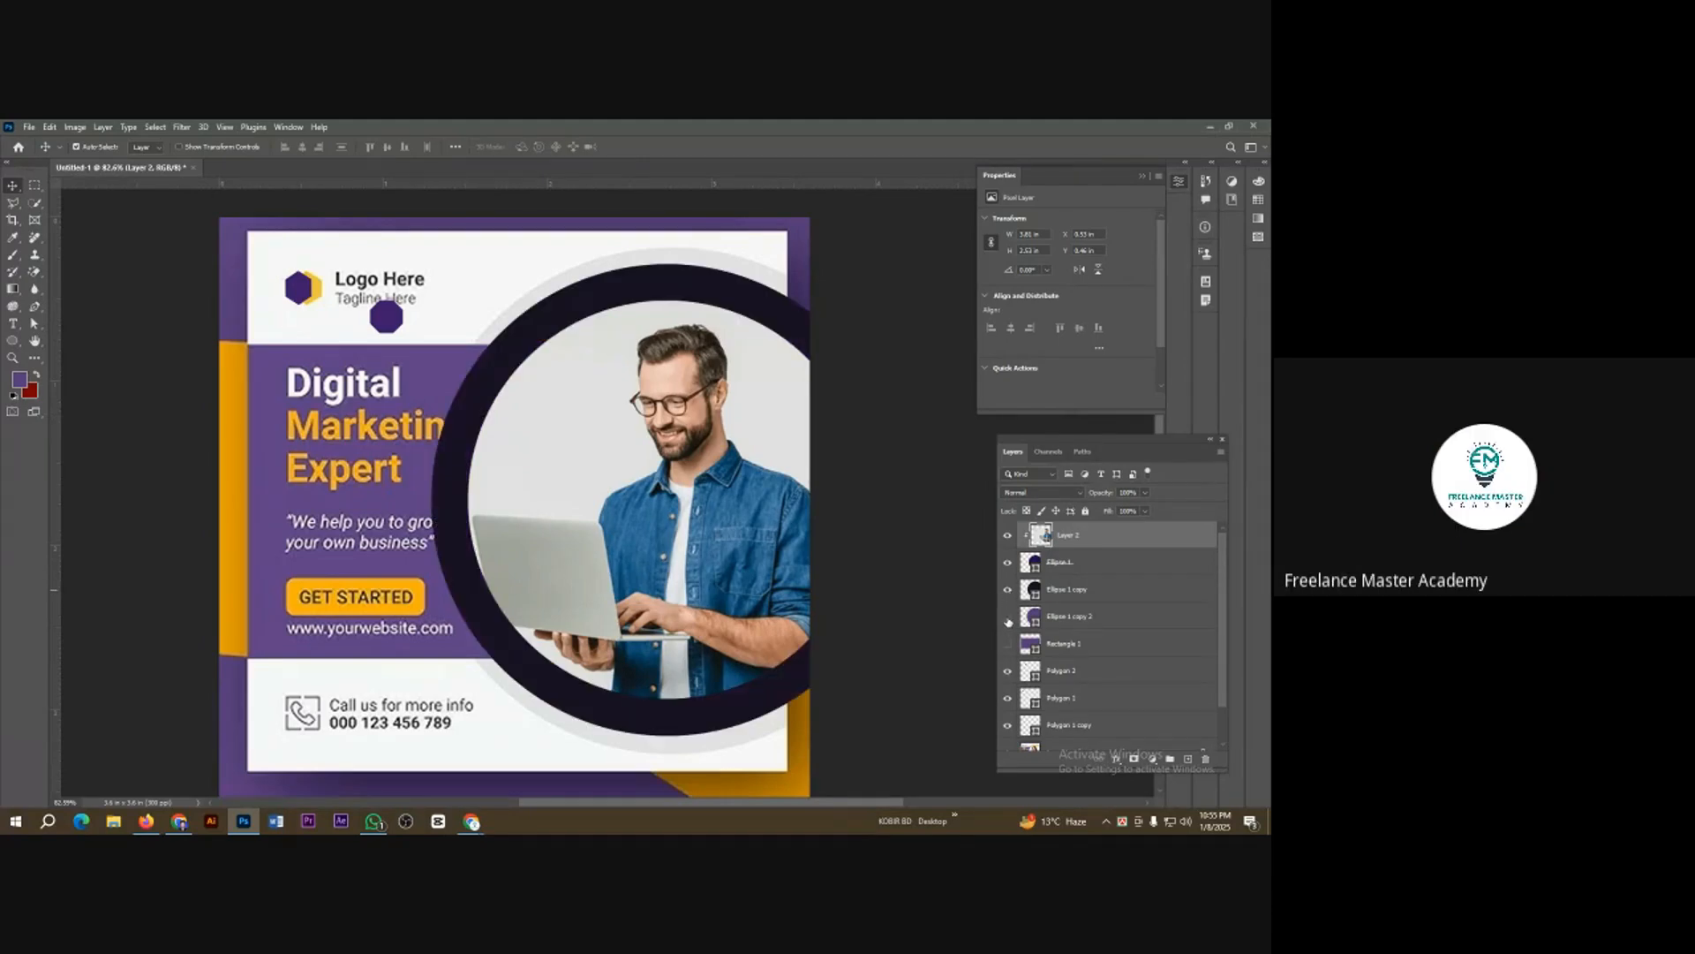
pyautogui.click(1007, 616)
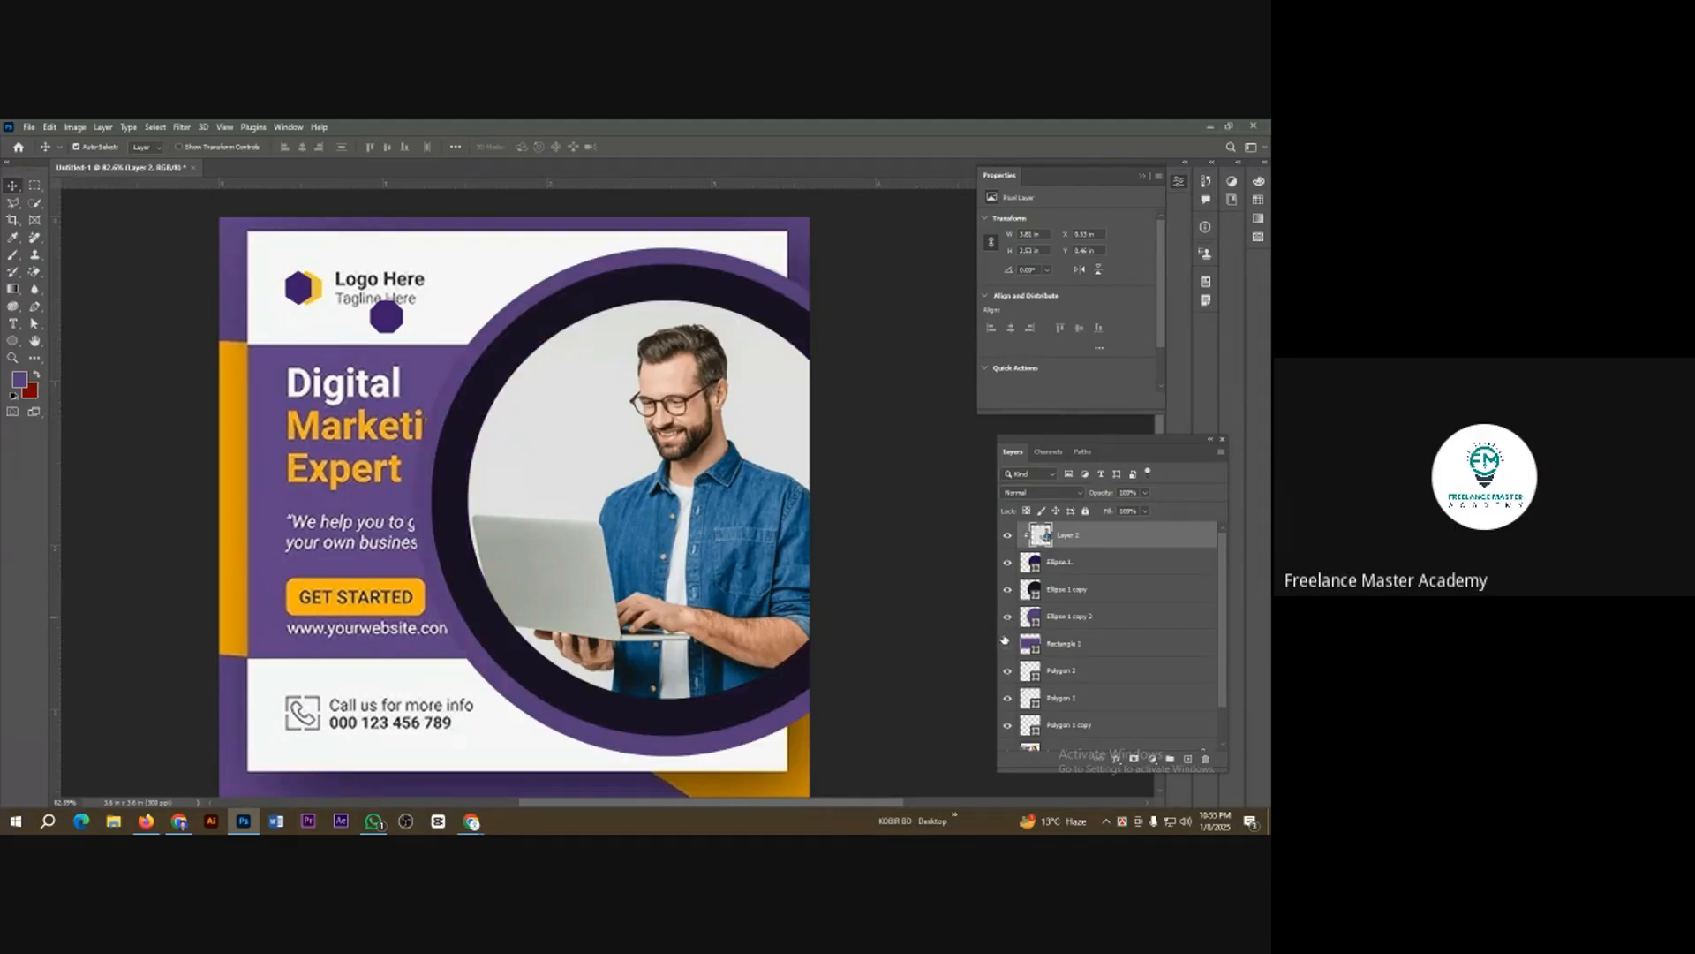
pyautogui.click(1007, 643)
pyautogui.click(1008, 644)
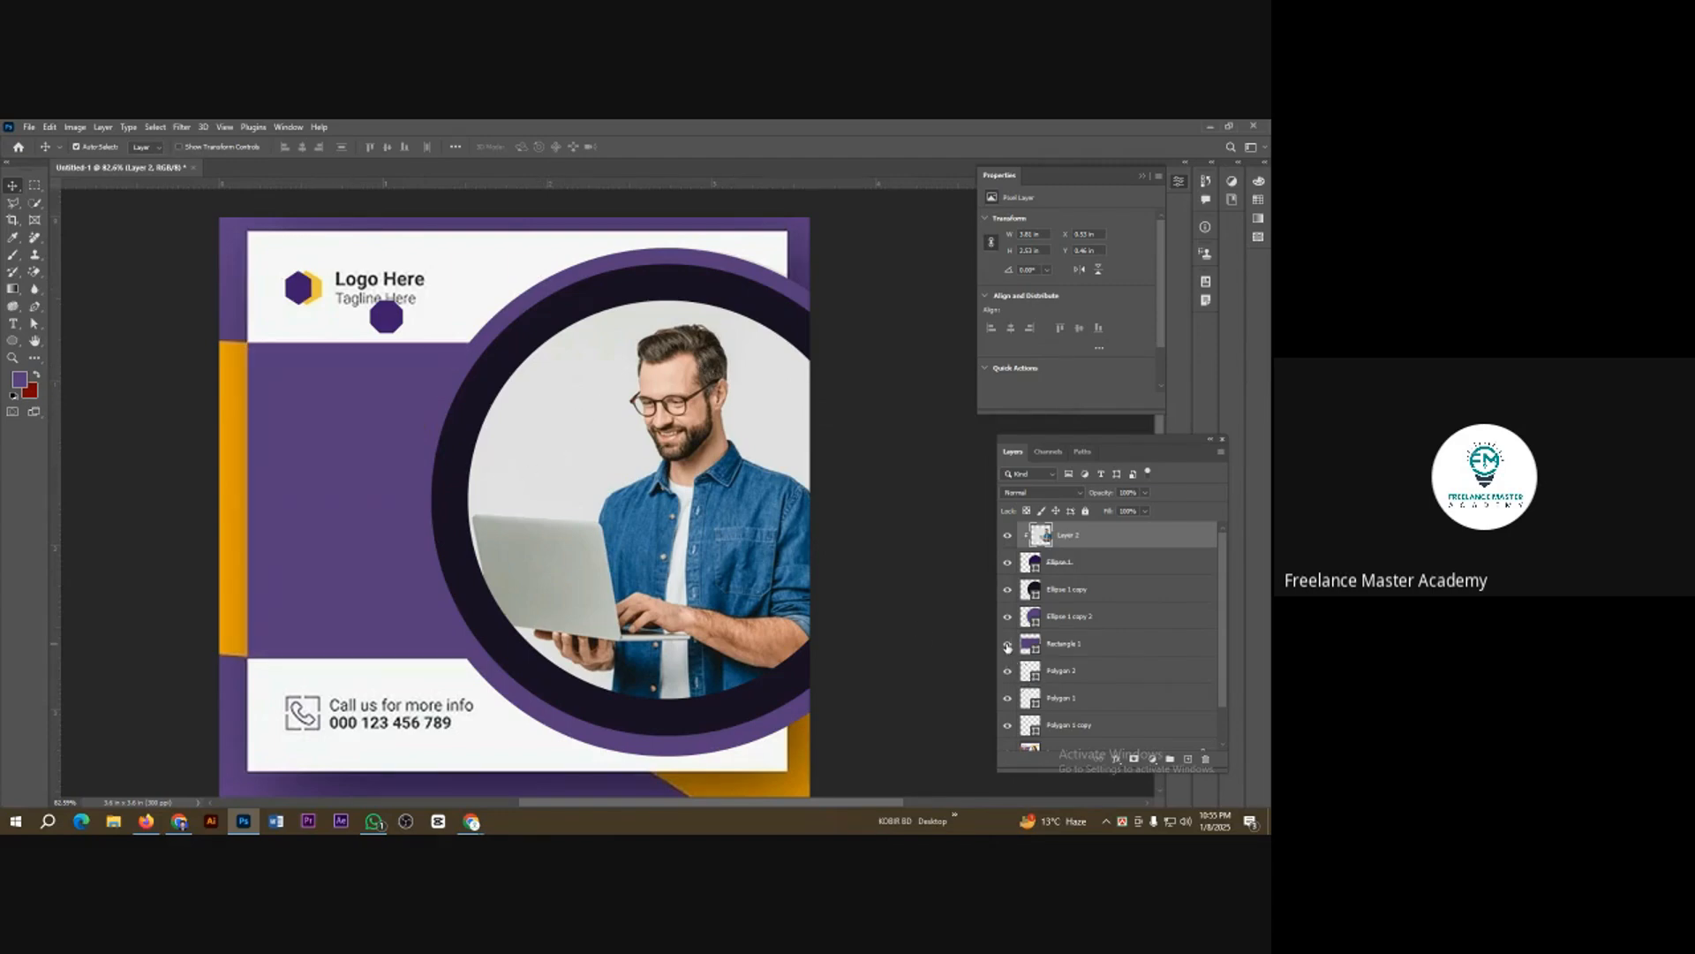
# Step: Move the purple Rectangle 1 down the layer order so it sits directly above Layer 1
pyautogui.click(344, 453)
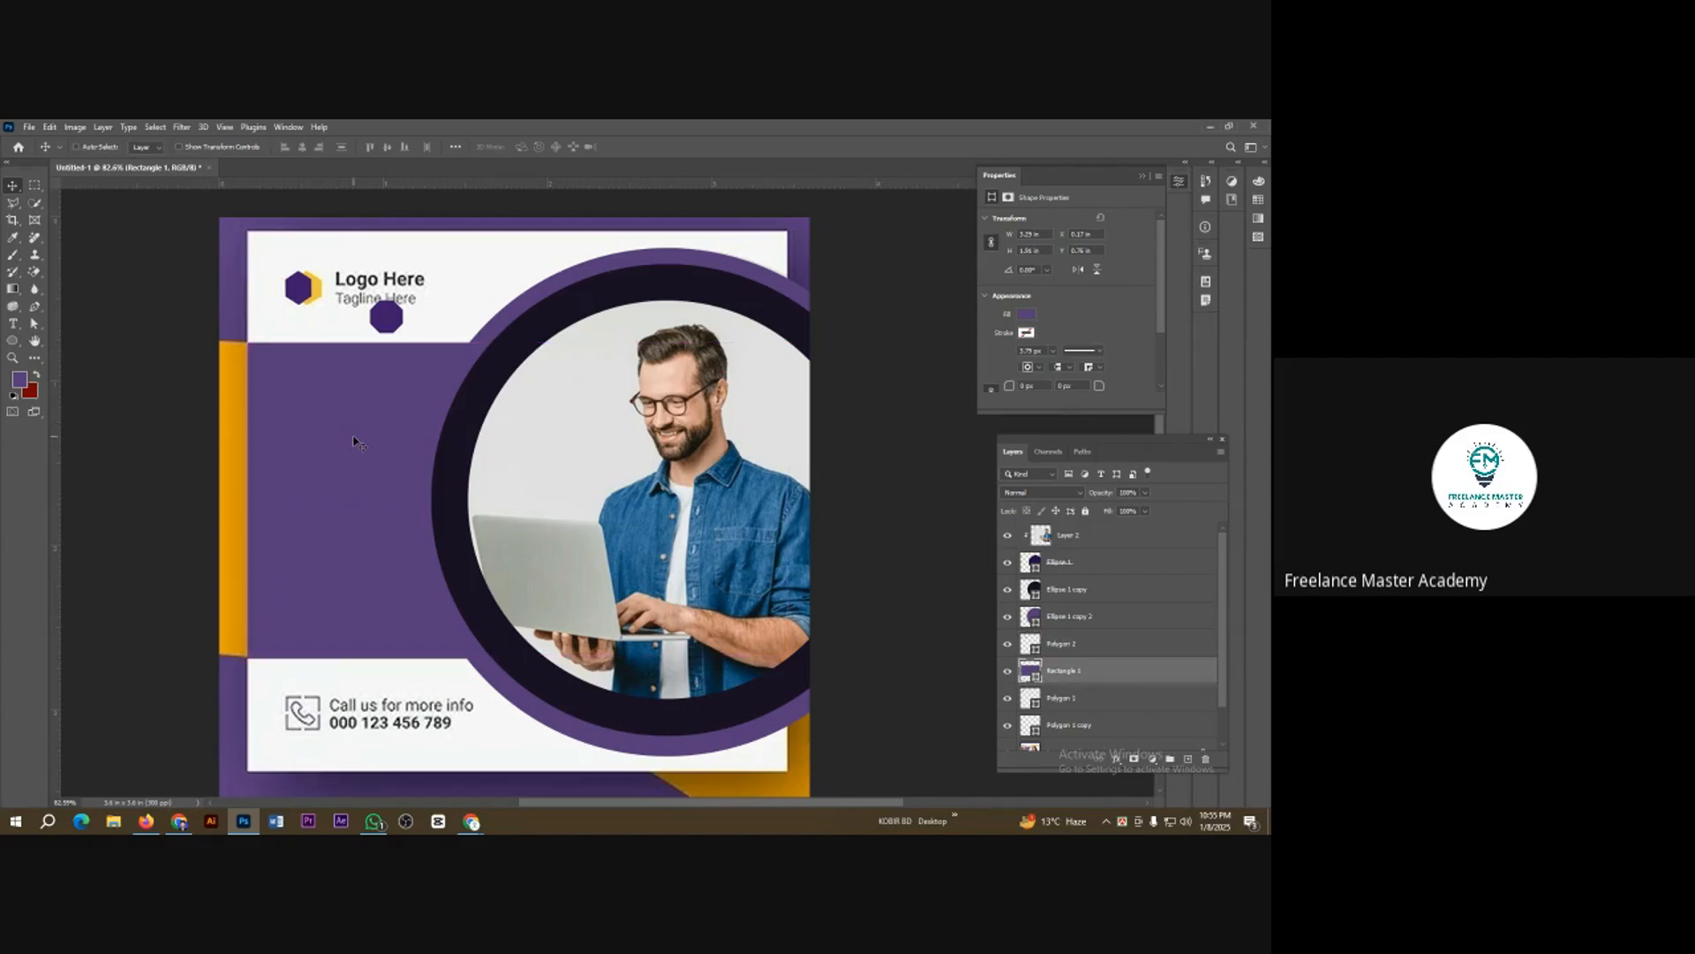
pyautogui.hotkey('ctrl', '[')
pyautogui.hotkey('ctrl', '[')
pyautogui.hotkey('ctrl', '[')
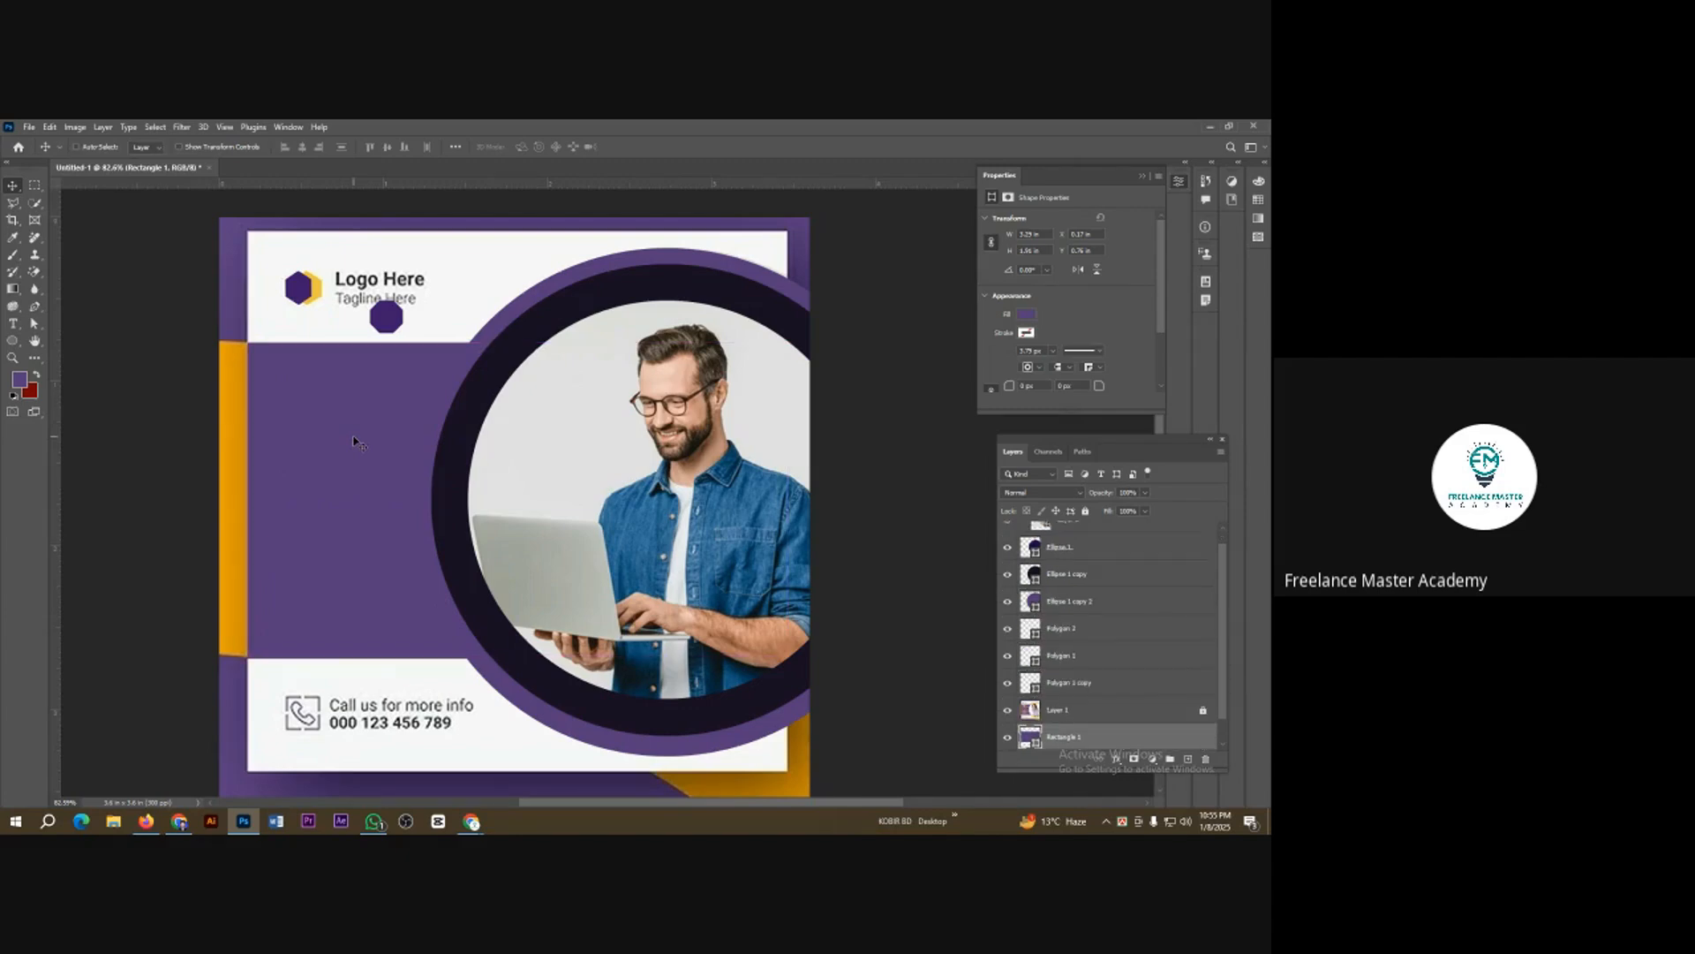
pyautogui.hotkey('ctrl', ']')
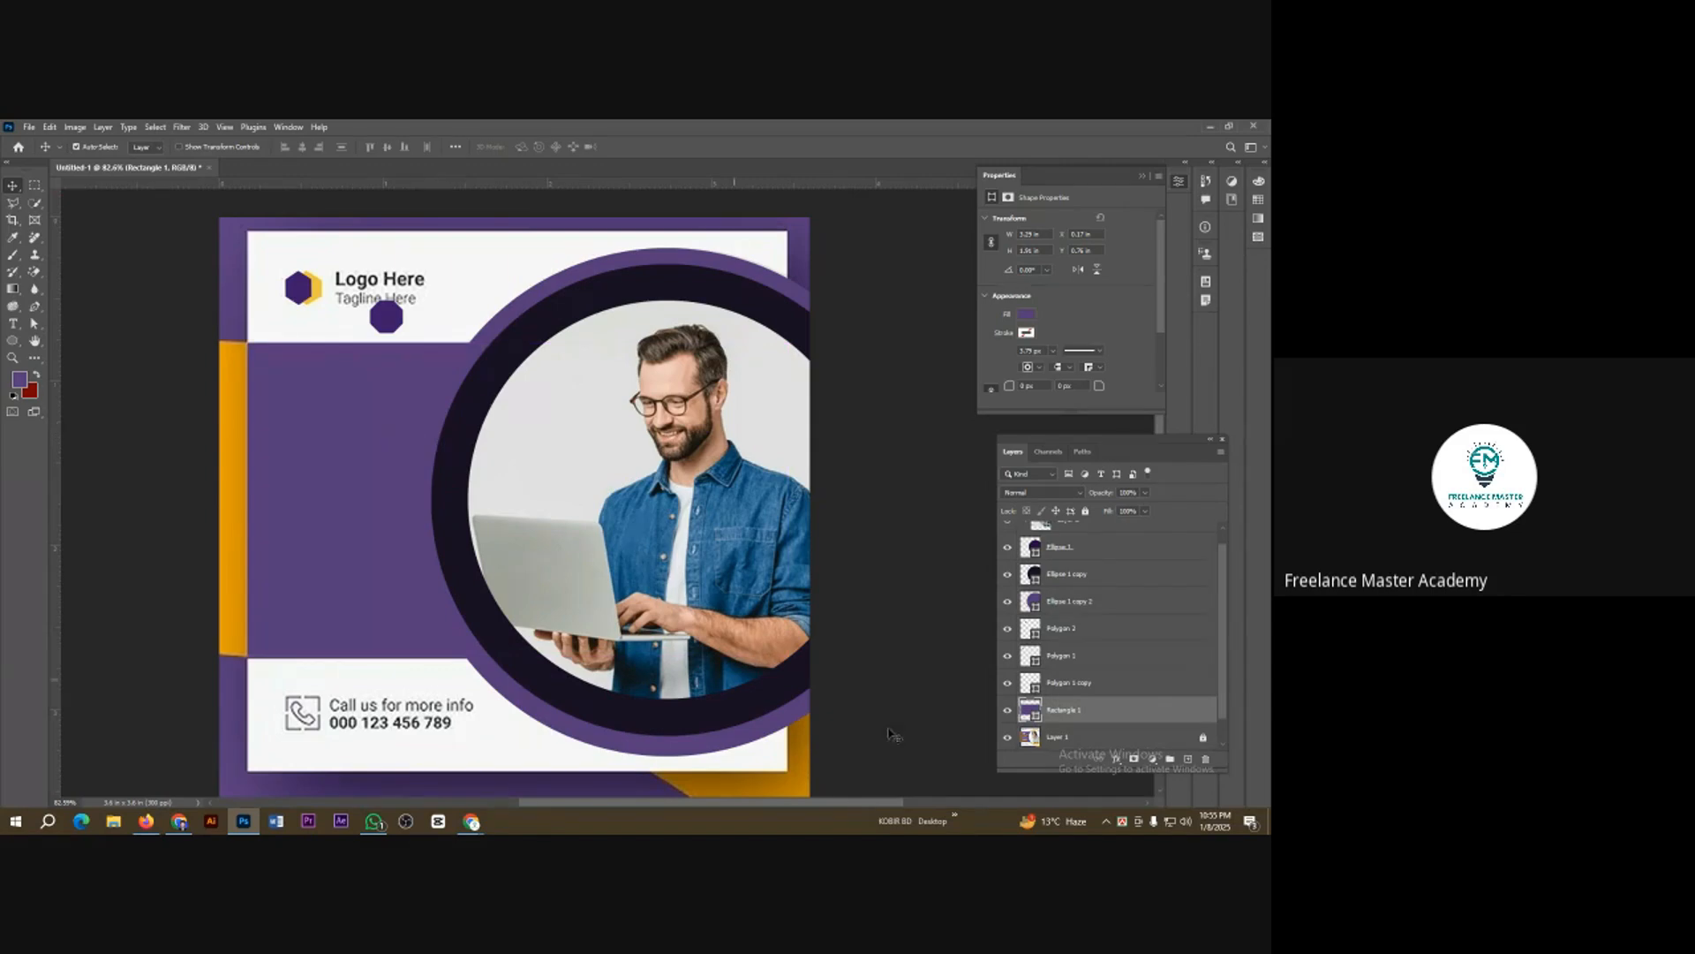
# Step: Change the fill colour of Rectangle 1 to a lighter purple
pyautogui.doubleClick(1039, 721)
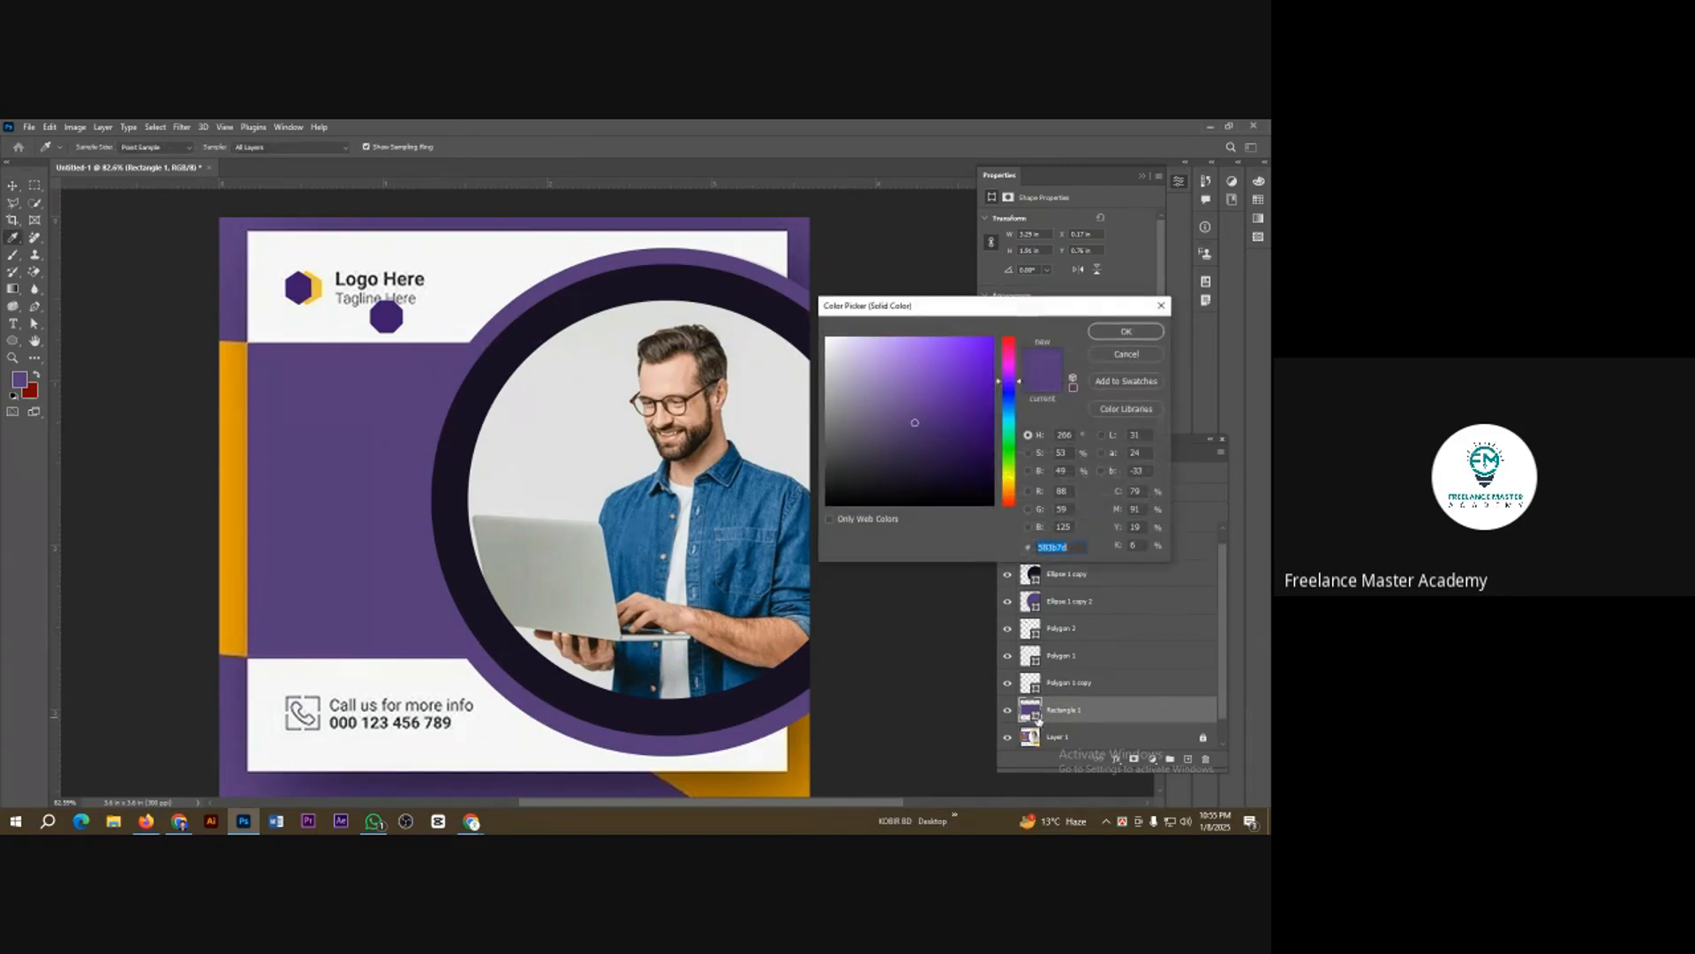
pyautogui.click(910, 389)
pyautogui.click(909, 374)
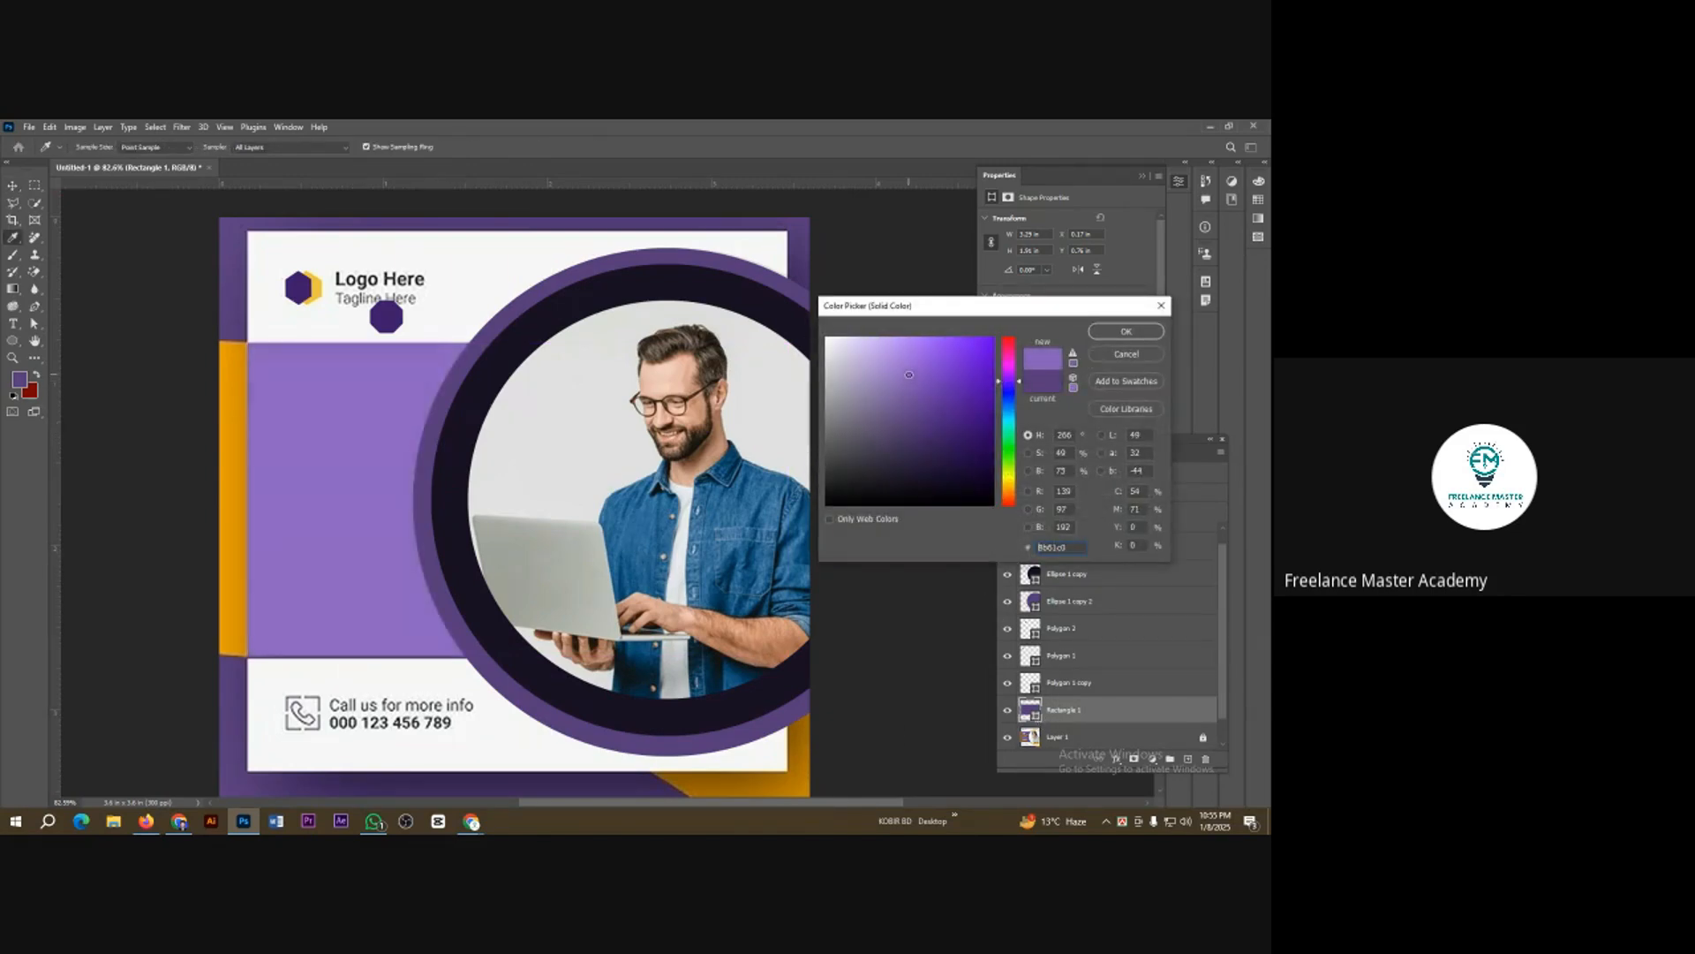
pyautogui.click(1126, 331)
# Step: Hide the Ellipse 1, Ellipse 1 copy and Ellipse 1 copy 2 layers to expose the reference design
pyautogui.scroll(-2, 750, 618)
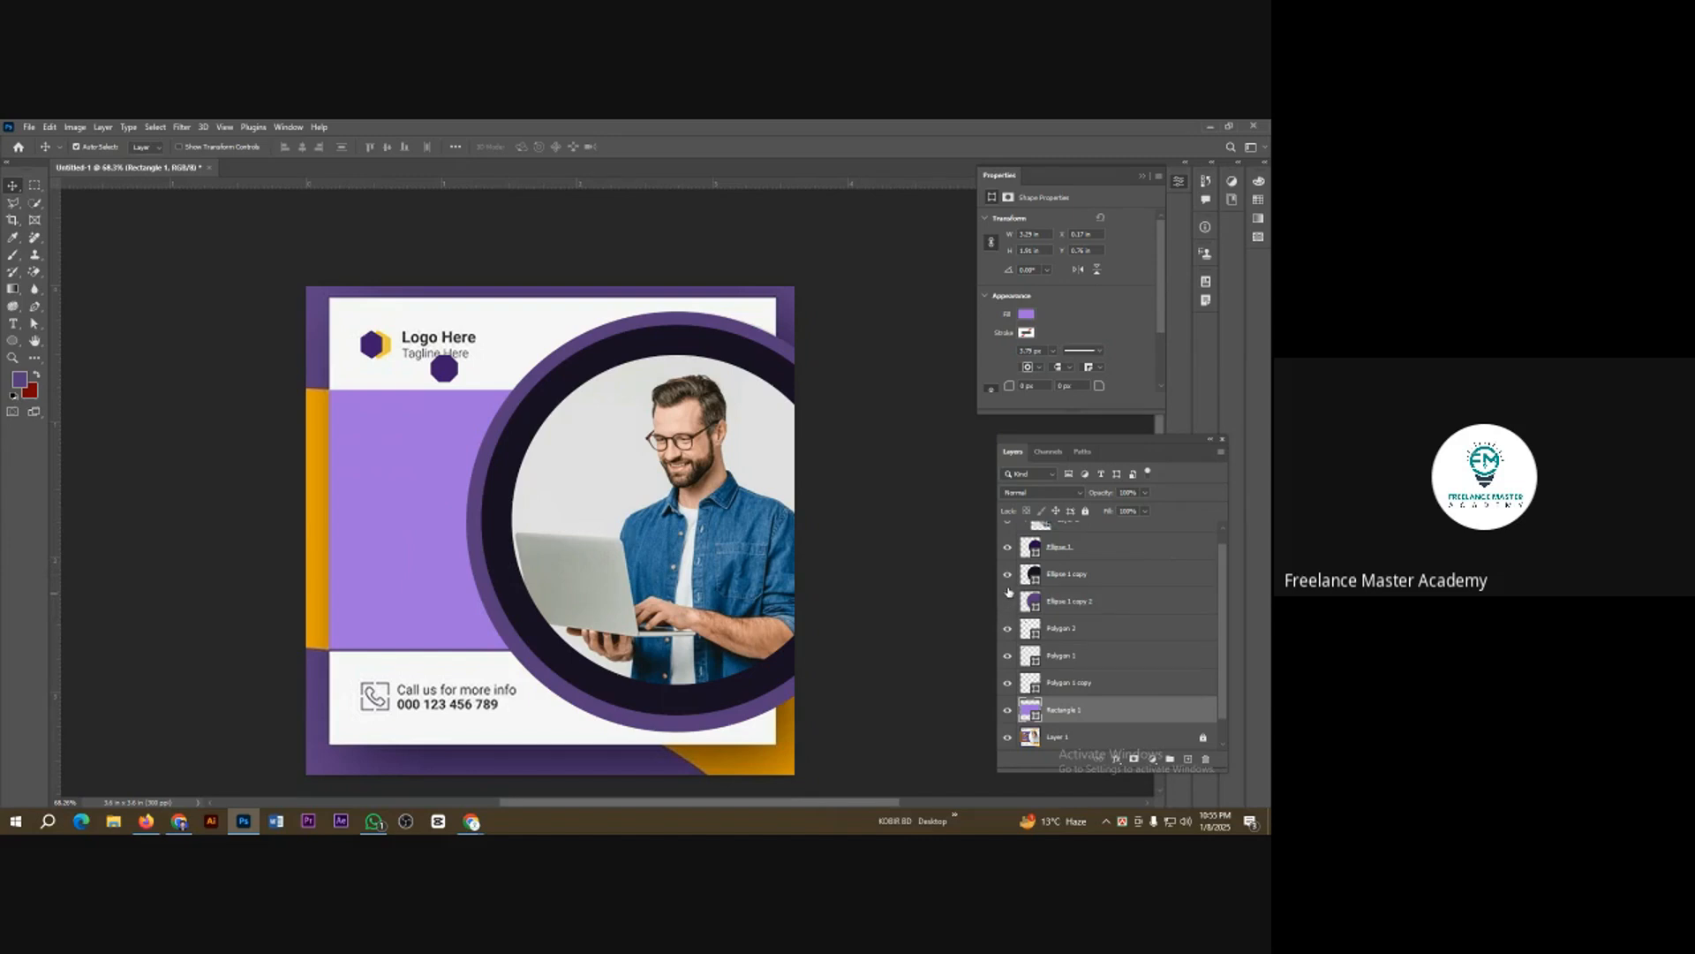
pyautogui.moveTo(1008, 601); pyautogui.dragTo(1008, 546)
pyautogui.scroll(1, 1005, 611)
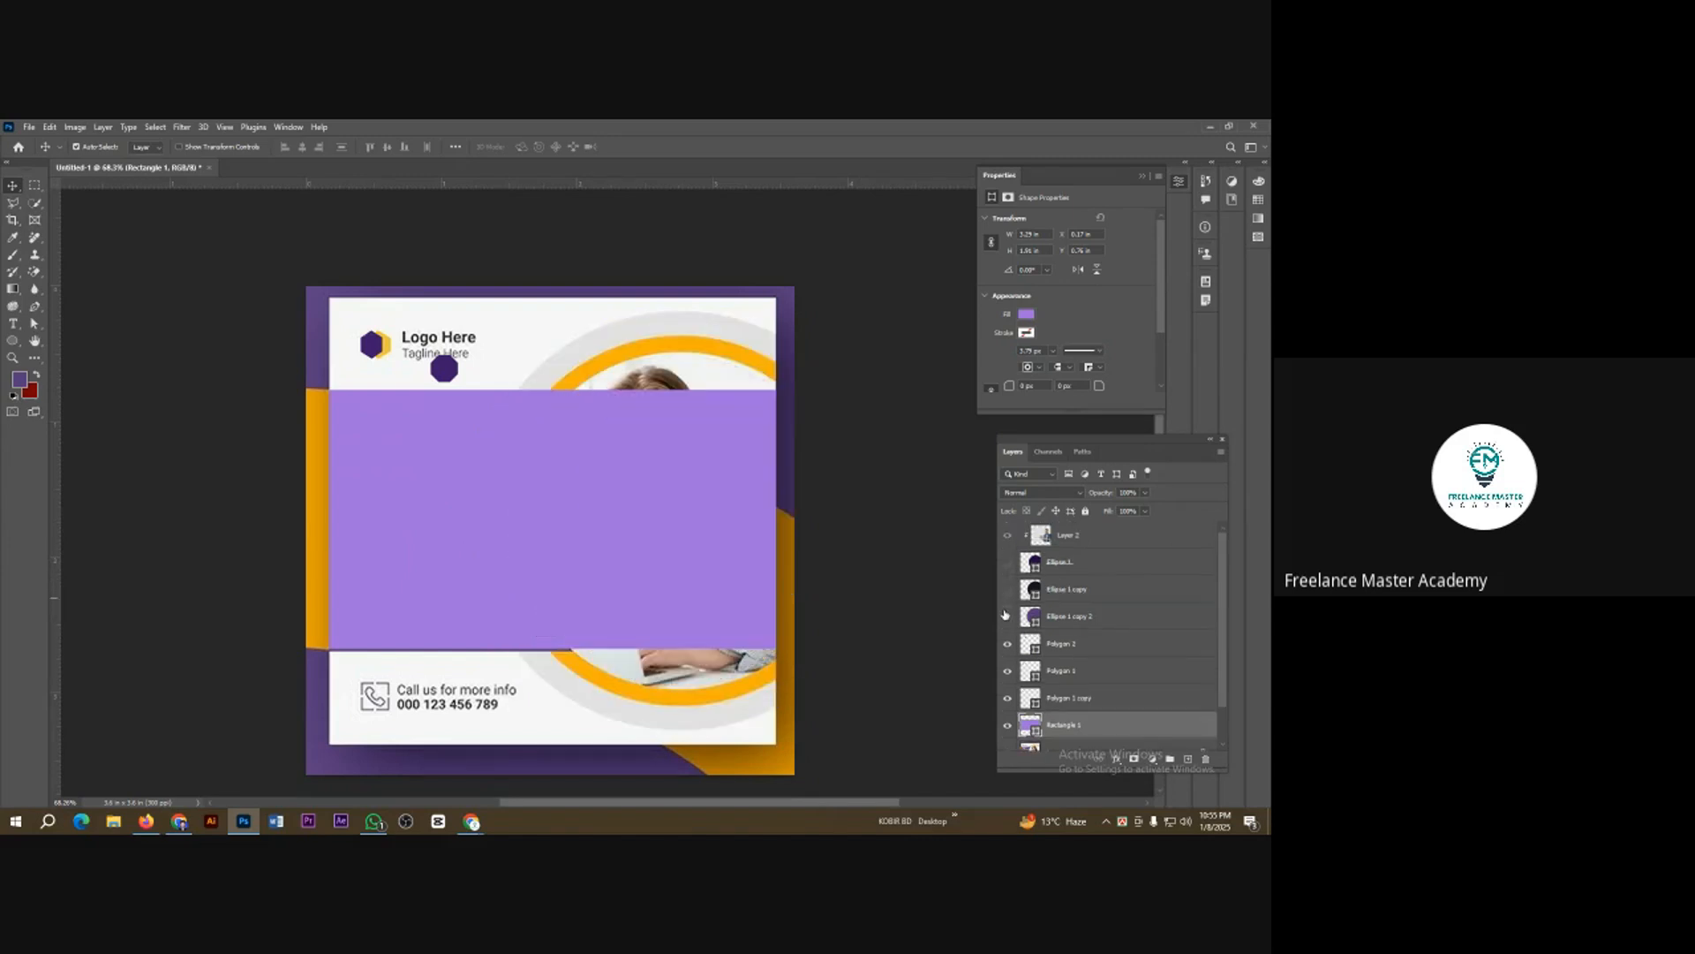
# Step: Hide the Rectangle 1 layer to expose the reference design's heading text, keeping Layer 2 and Ellipse 1 hidden
pyautogui.click(1007, 536)
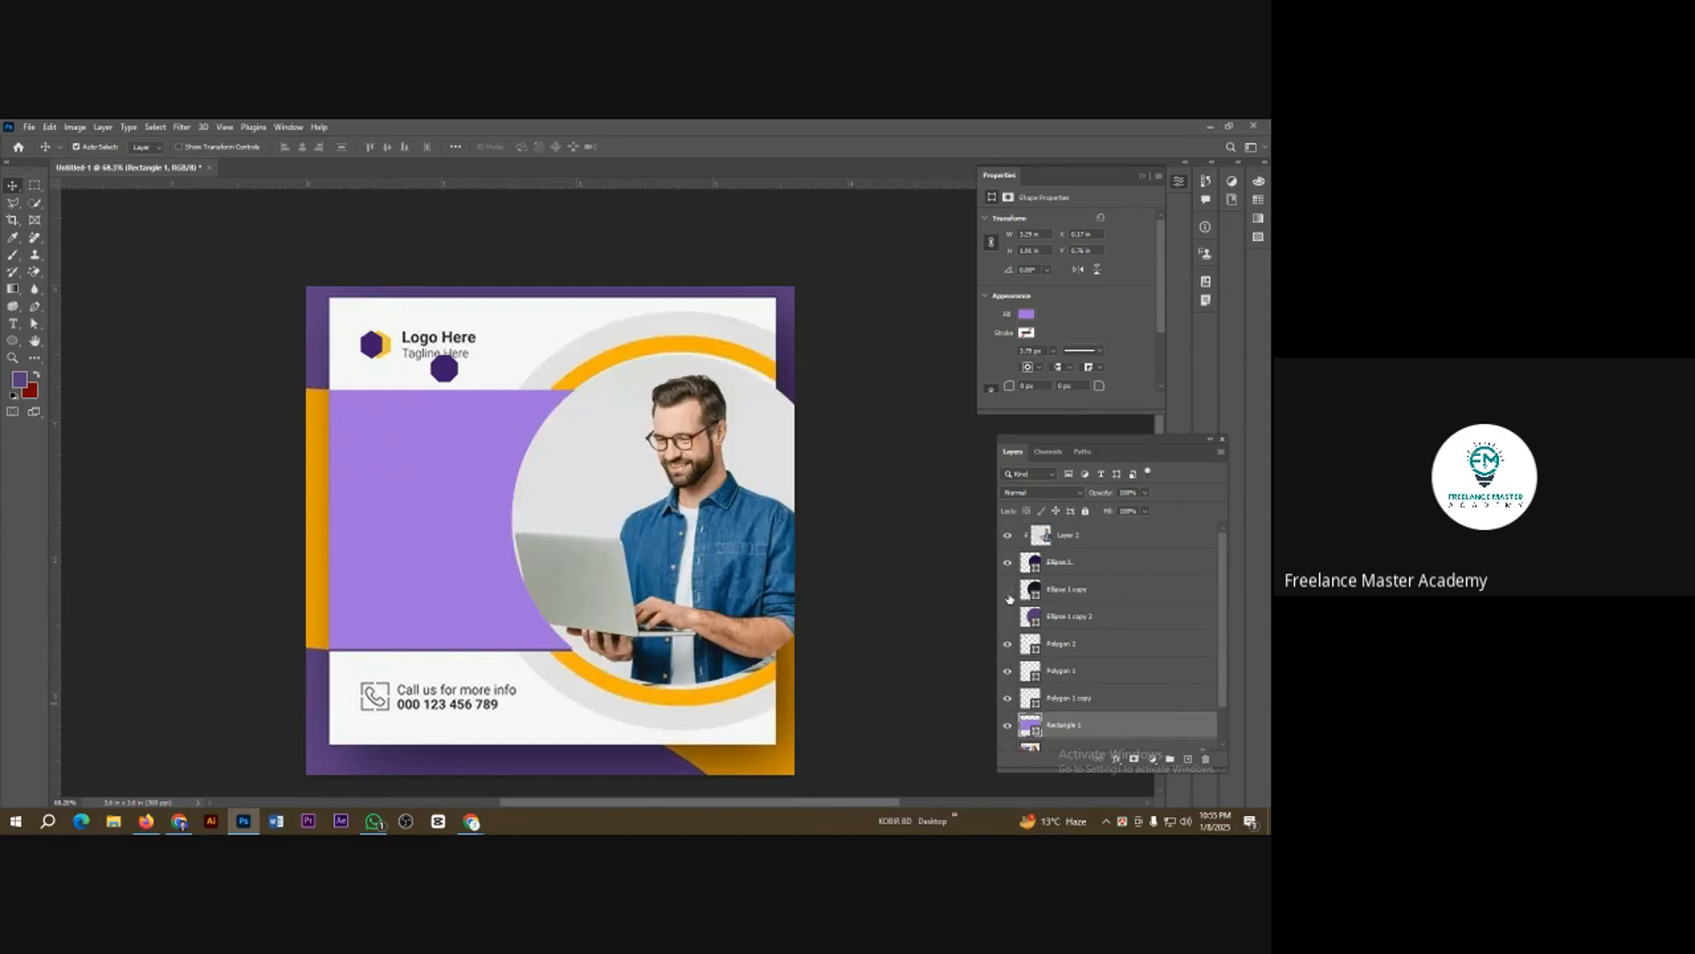
pyautogui.click(1006, 536)
pyautogui.click(1007, 562)
pyautogui.scroll(-3, 1007, 653)
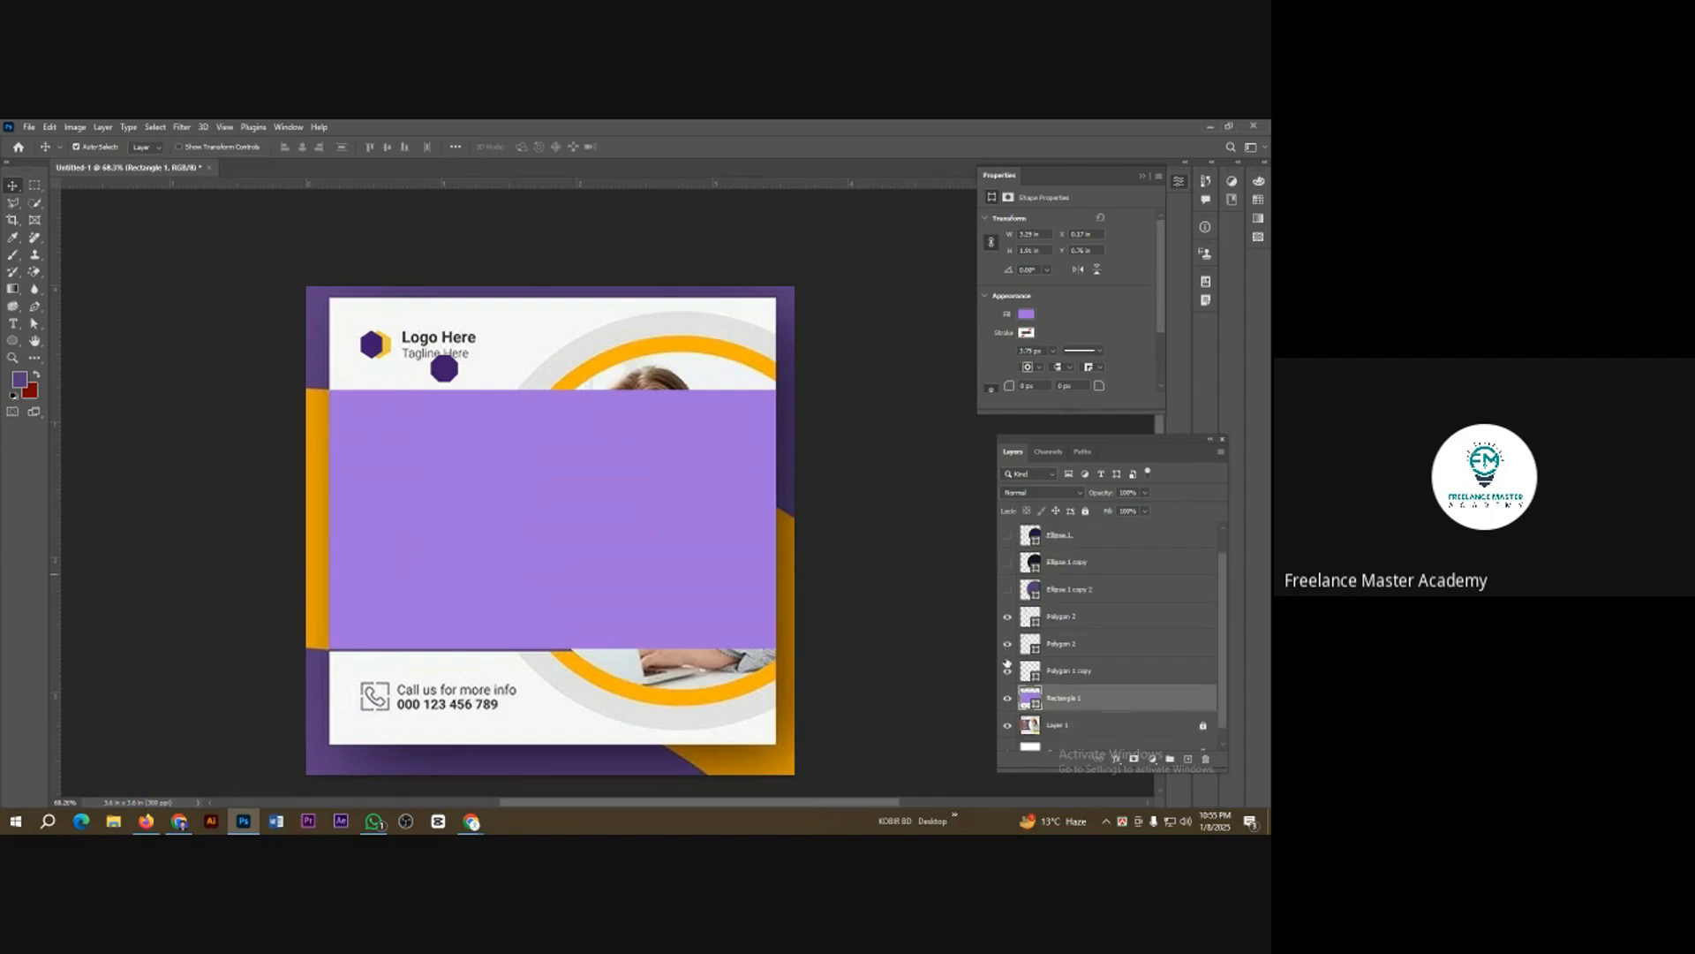
pyautogui.click(1007, 682)
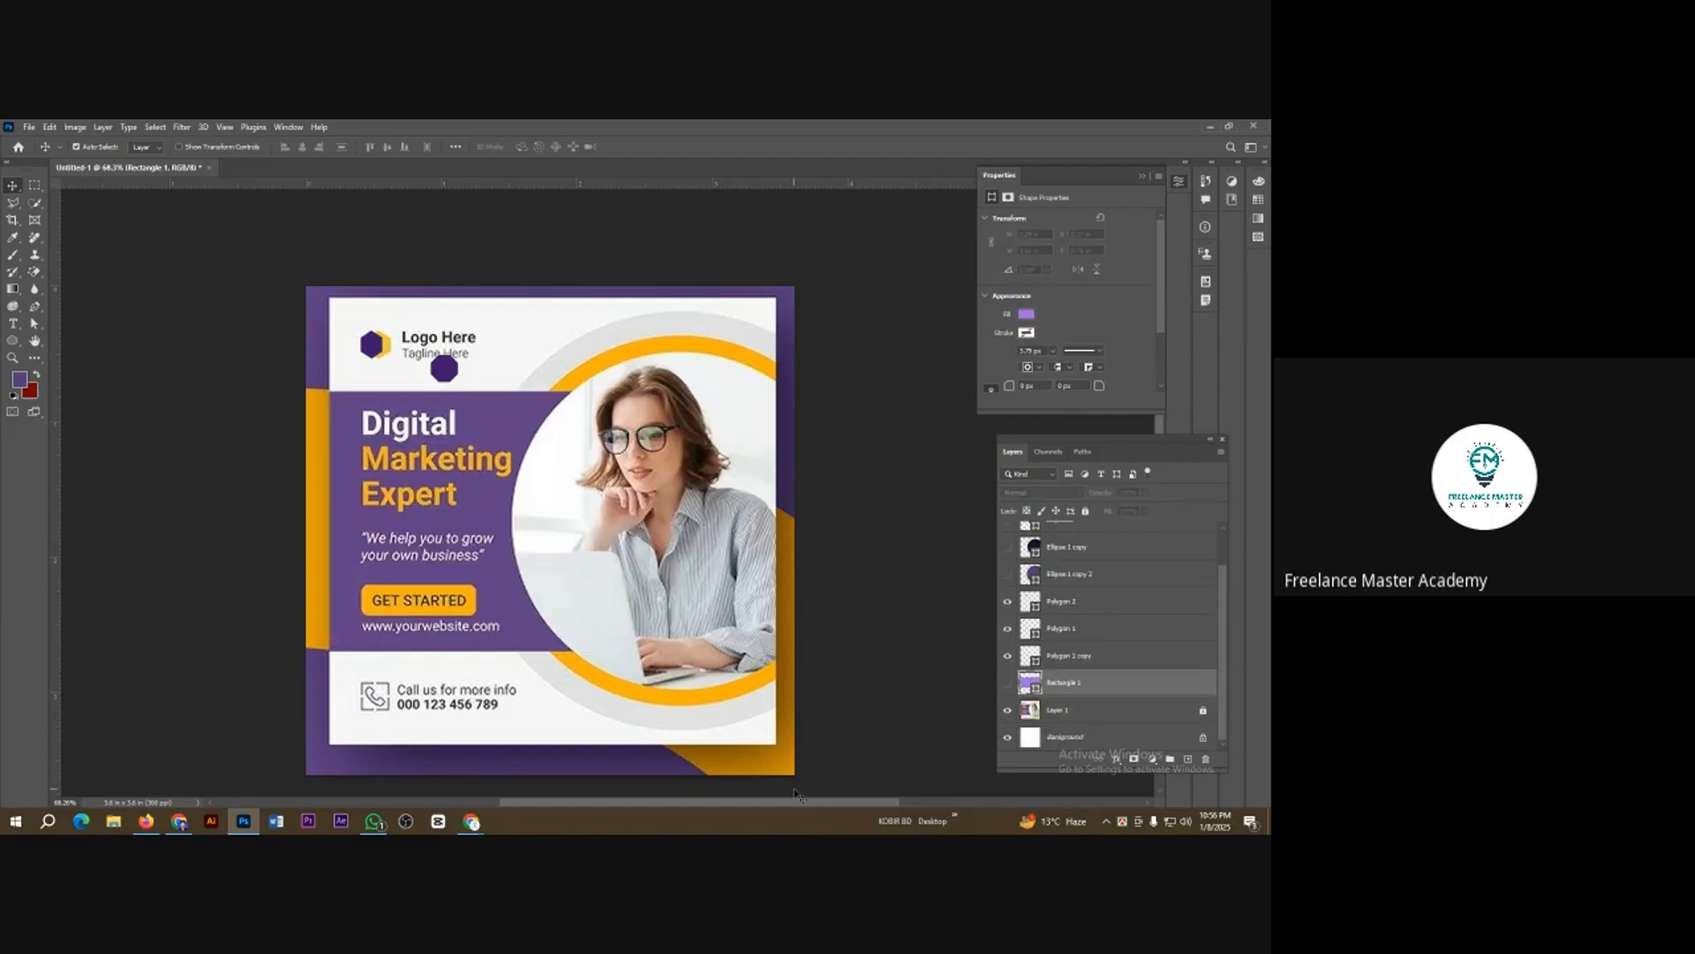
# Step: Start a left-aligned horizontal text at the beginning of the reference's Digital heading
pyautogui.scroll(2, 380, 532)
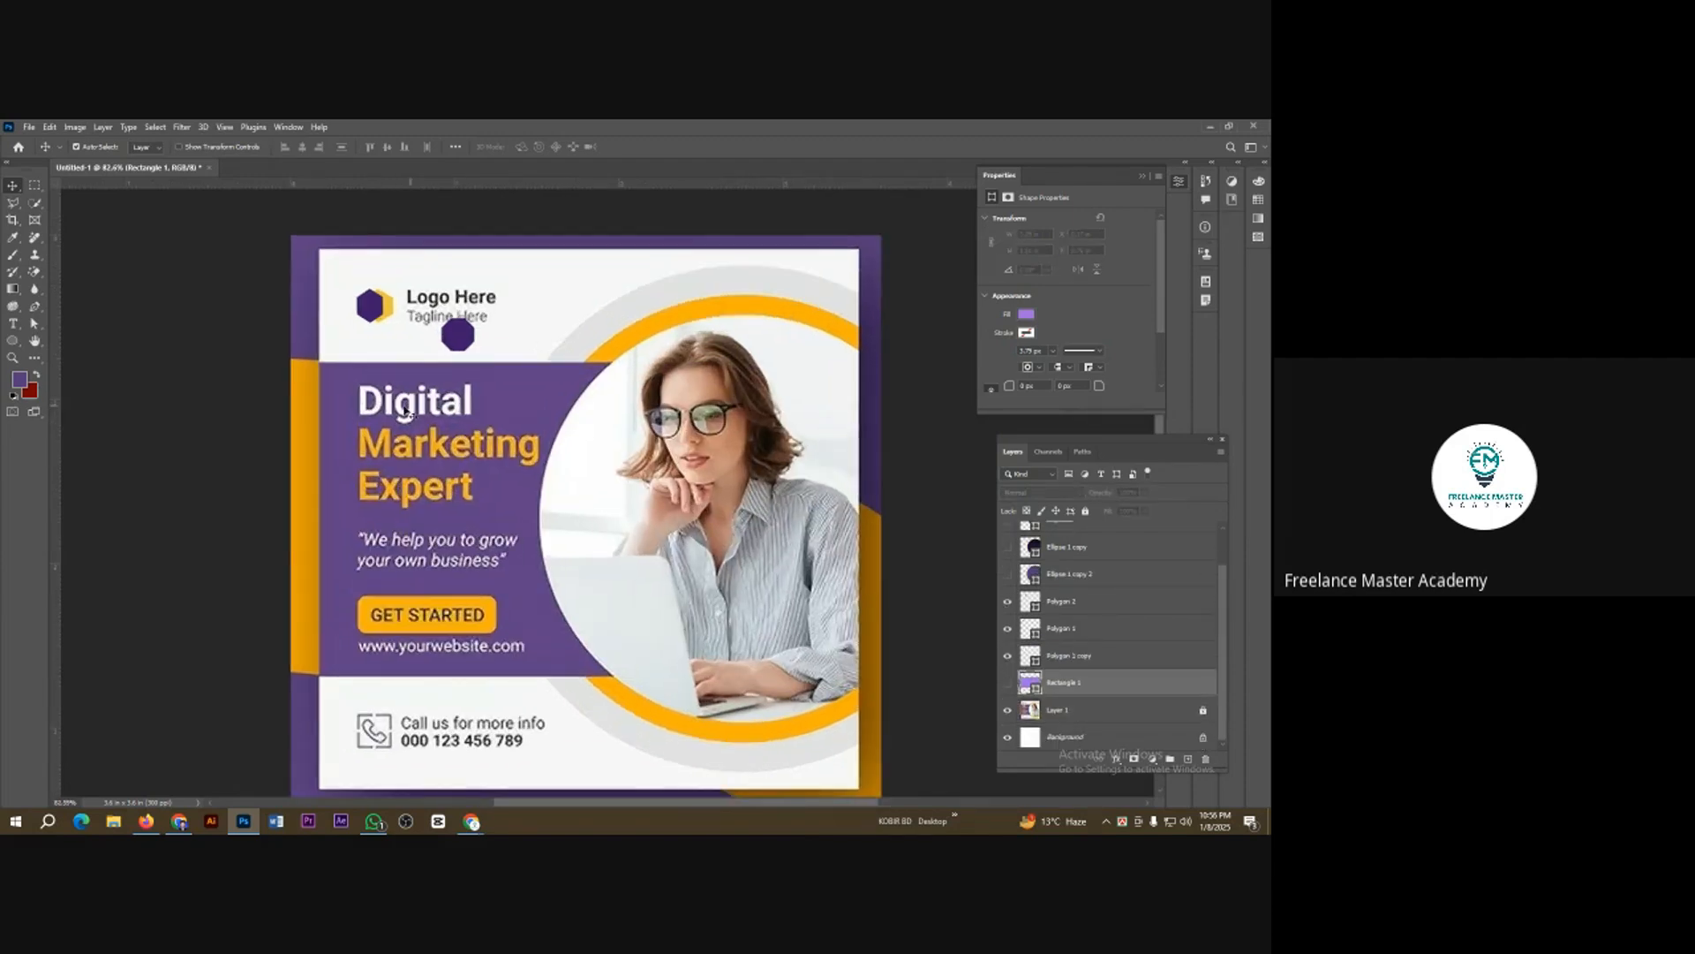
pyautogui.scroll(1, 408, 415)
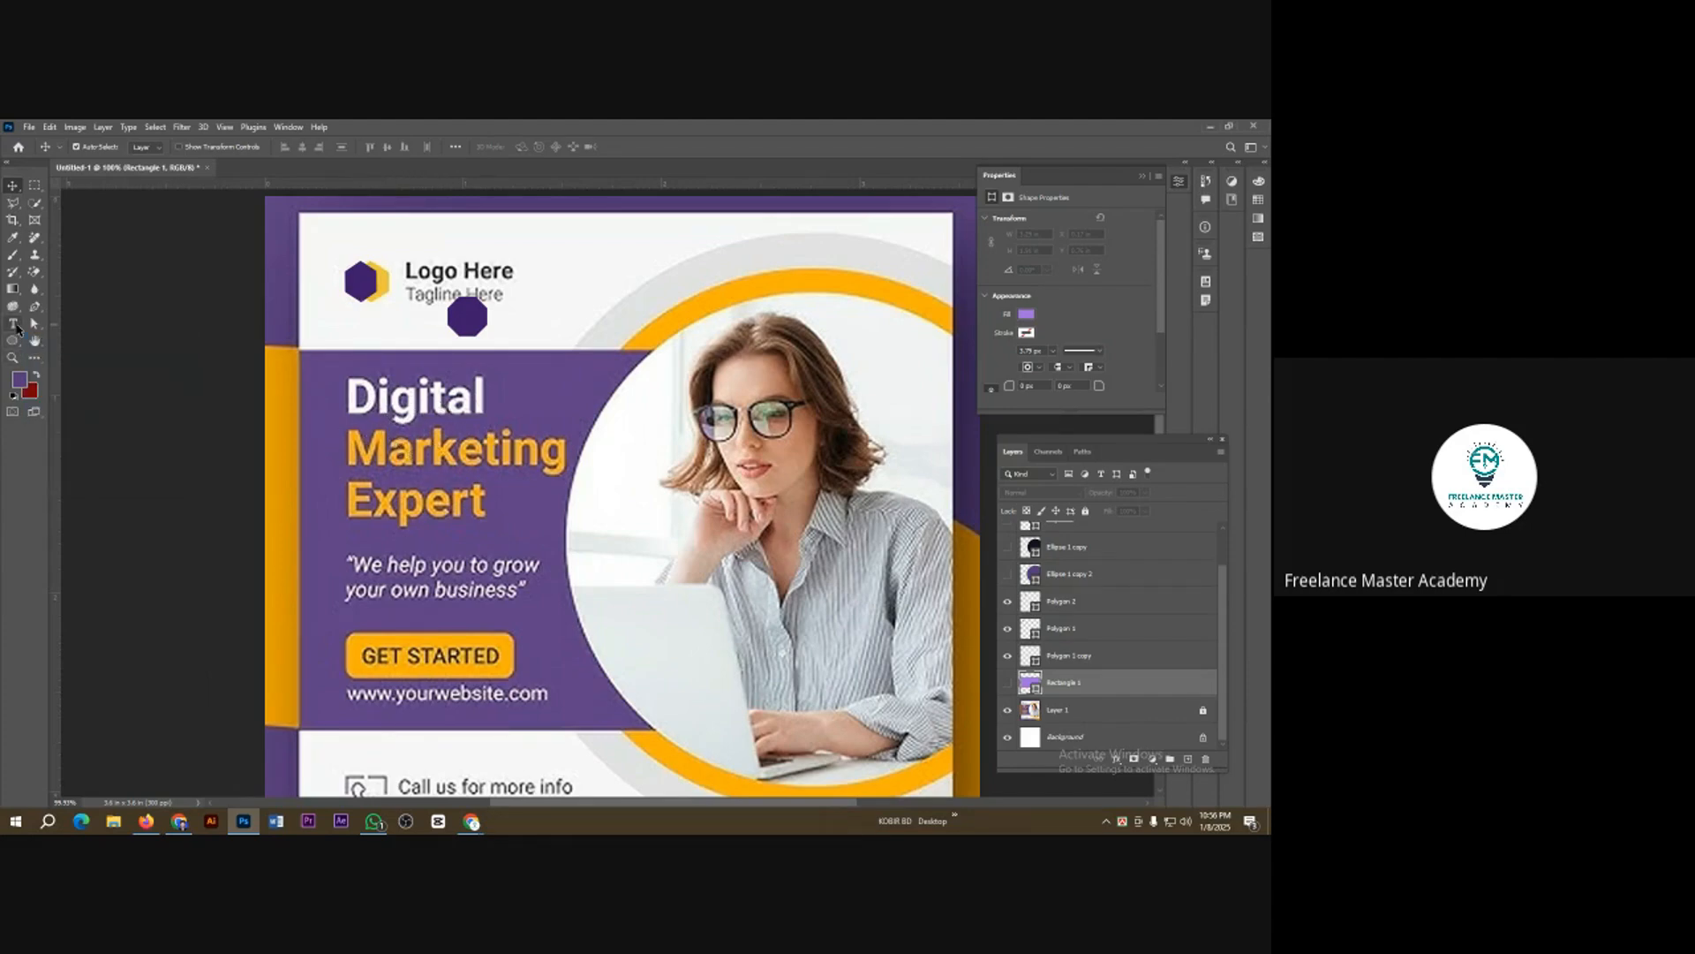
pyautogui.press('t')
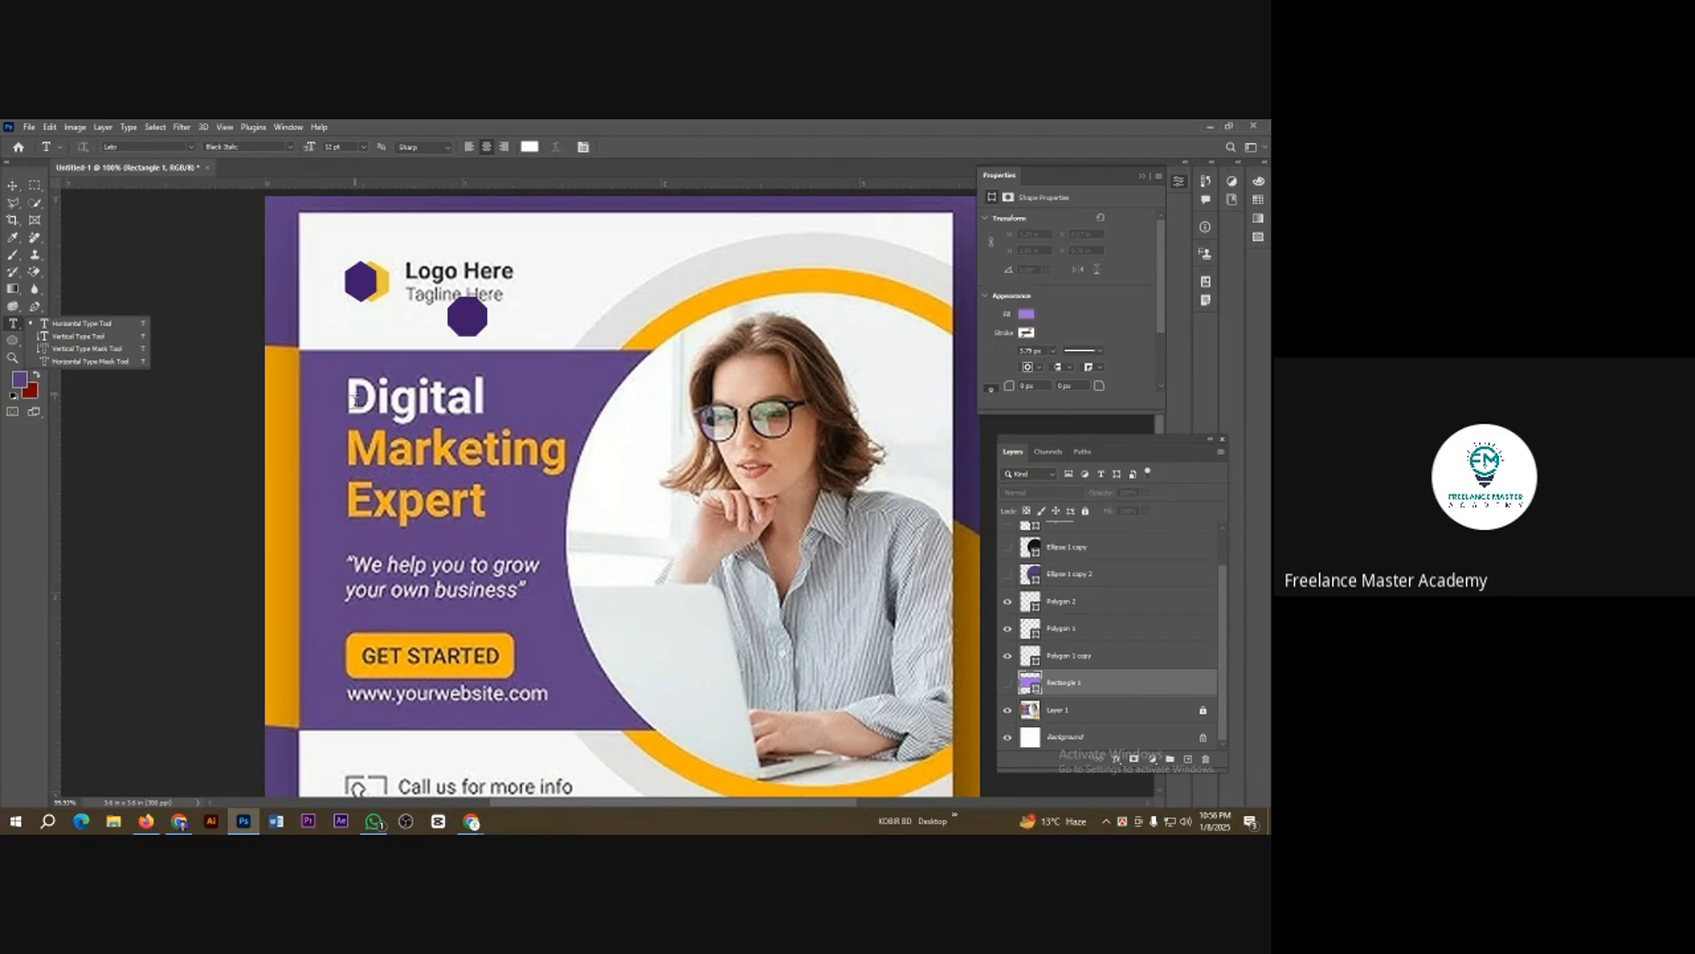
pyautogui.click(354, 399)
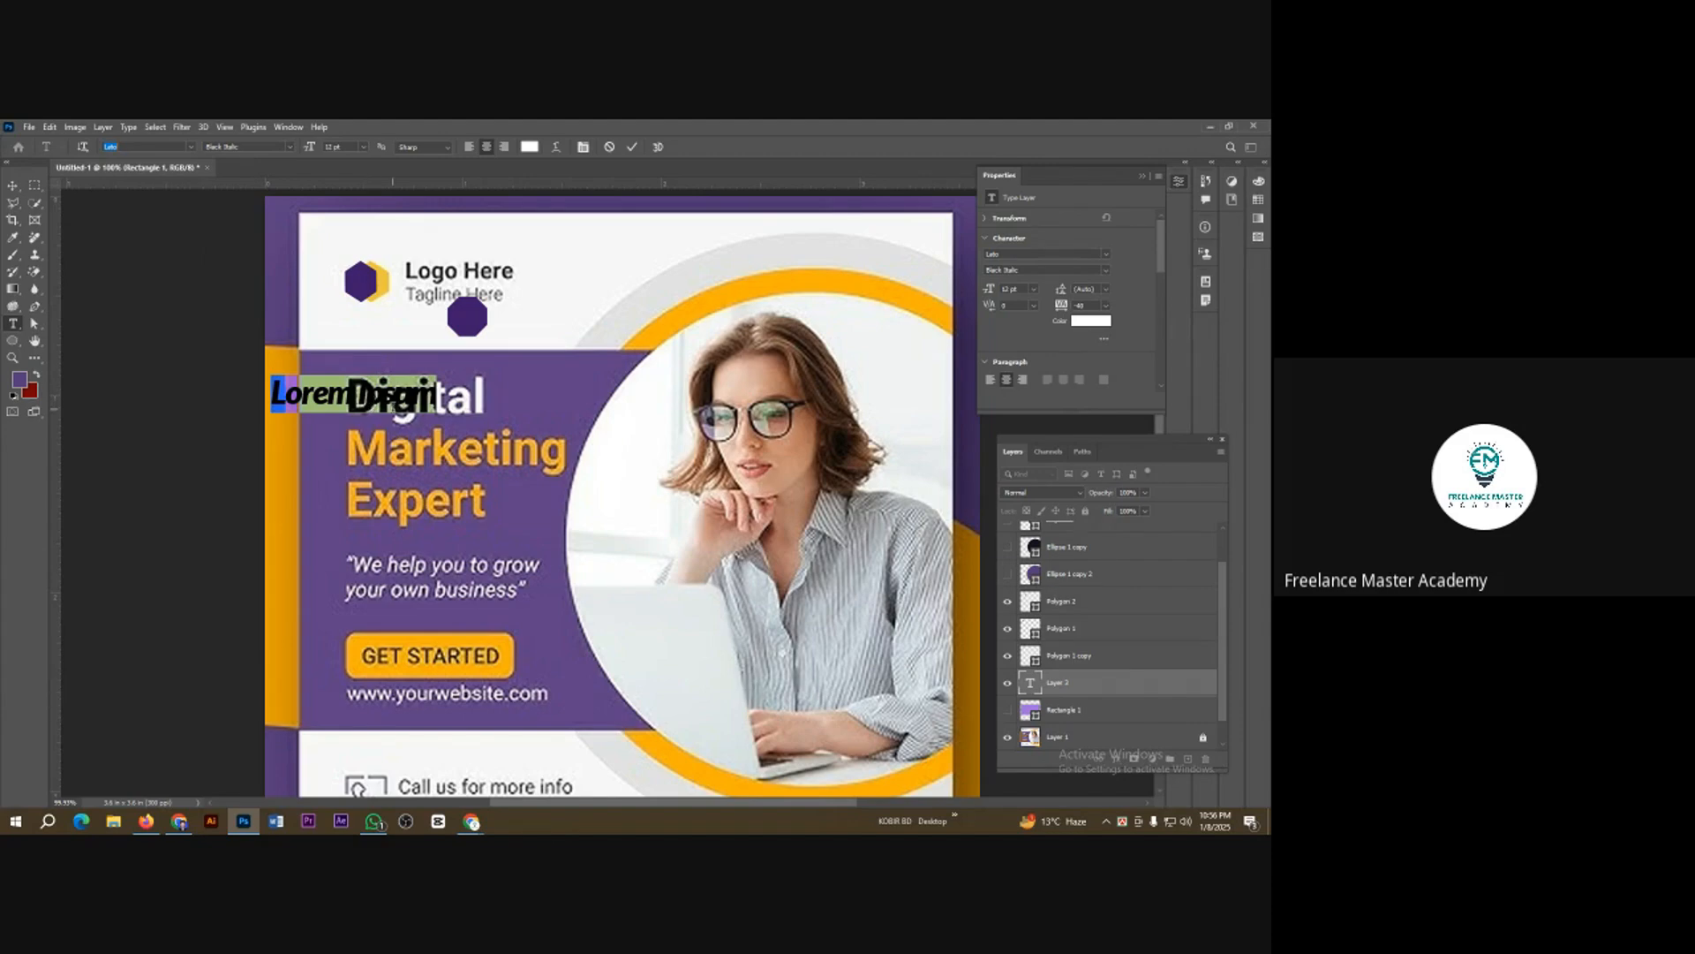
pyautogui.write('D')
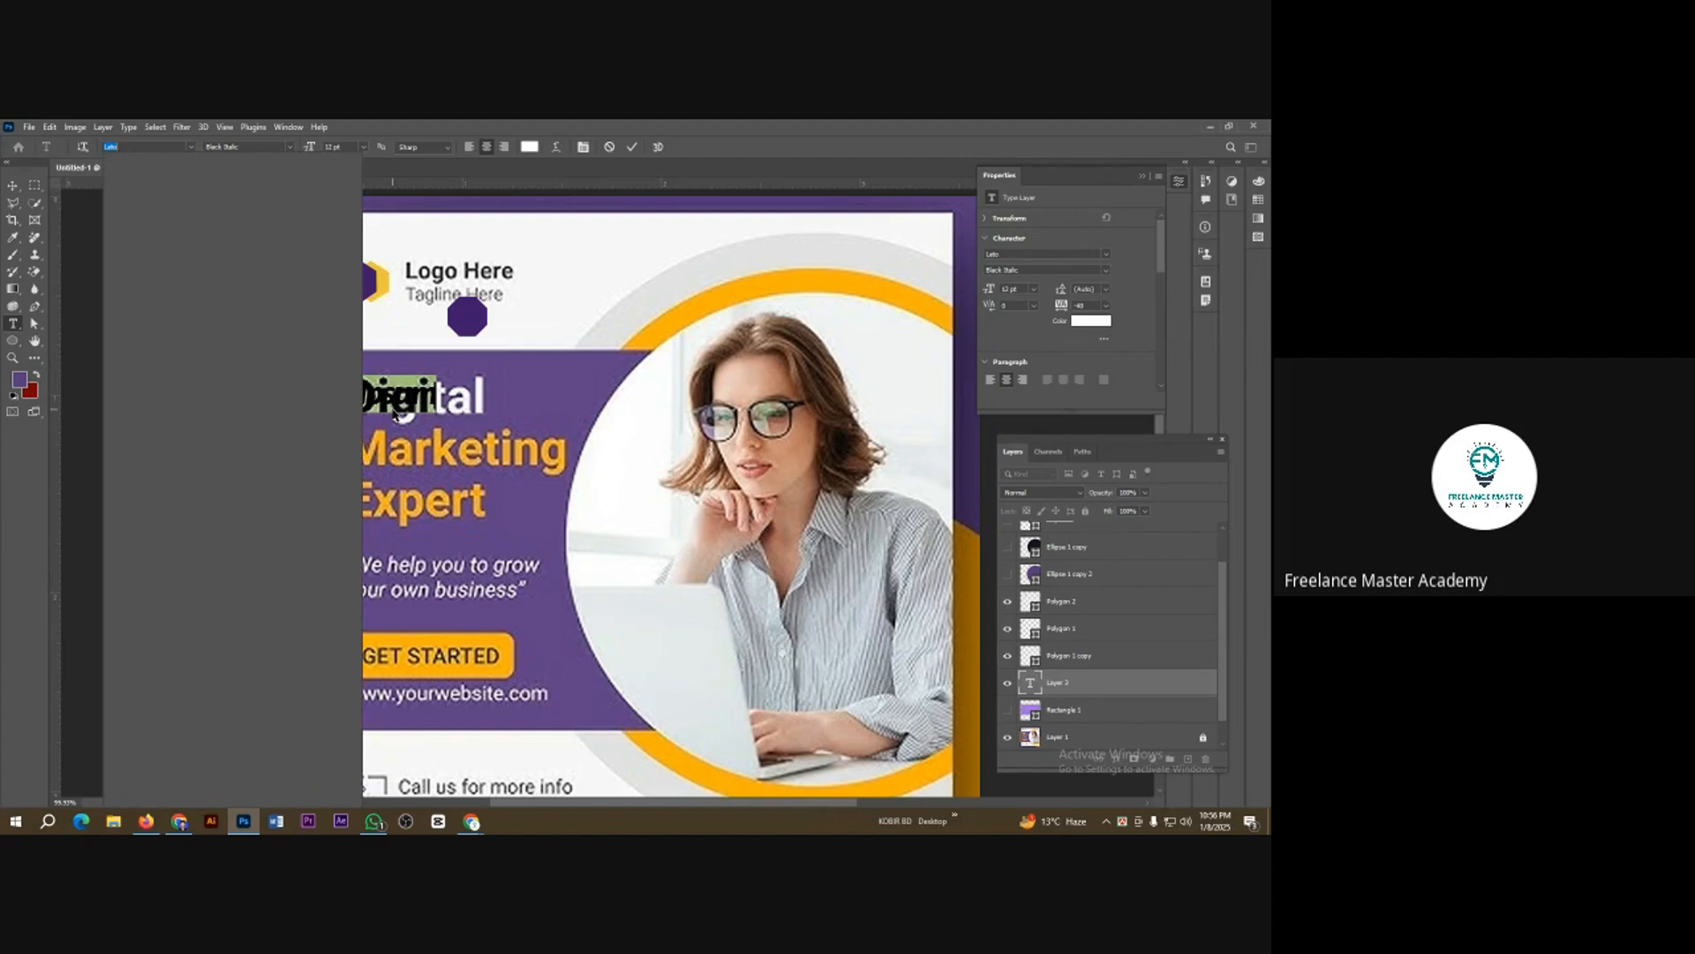
pyautogui.scroll(-10, 393, 412)
pyautogui.click(442, 403)
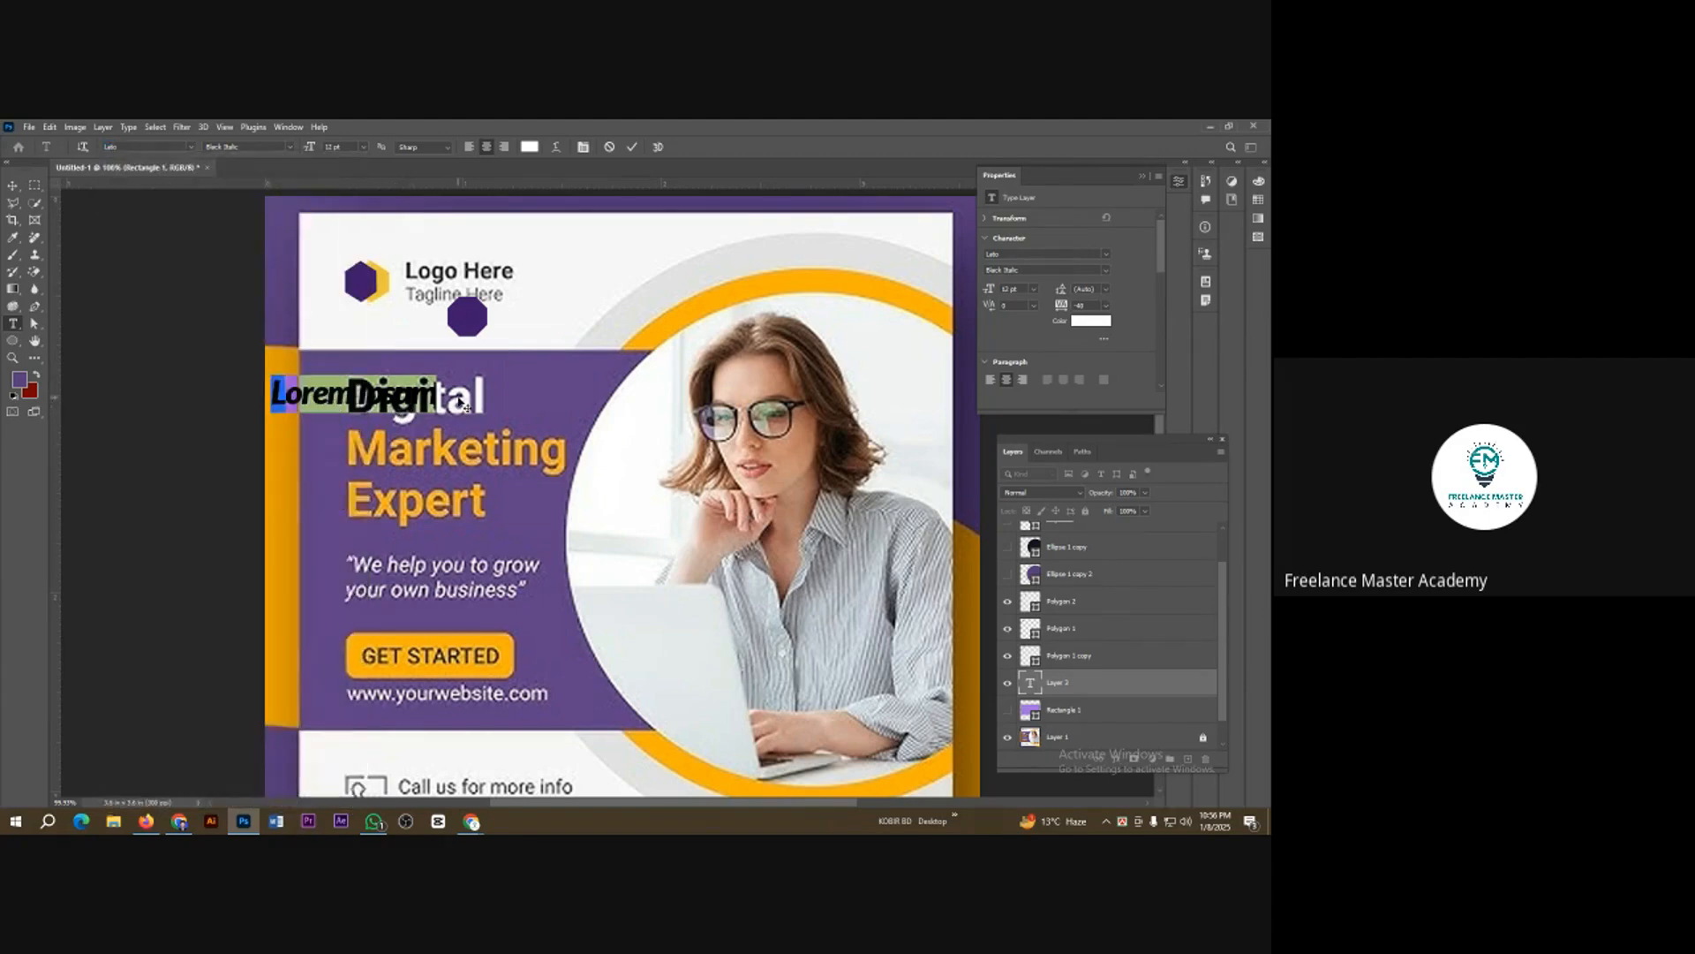
pyautogui.moveTo(440, 393); pyautogui.dragTo(251, 392)
pyautogui.click(468, 146)
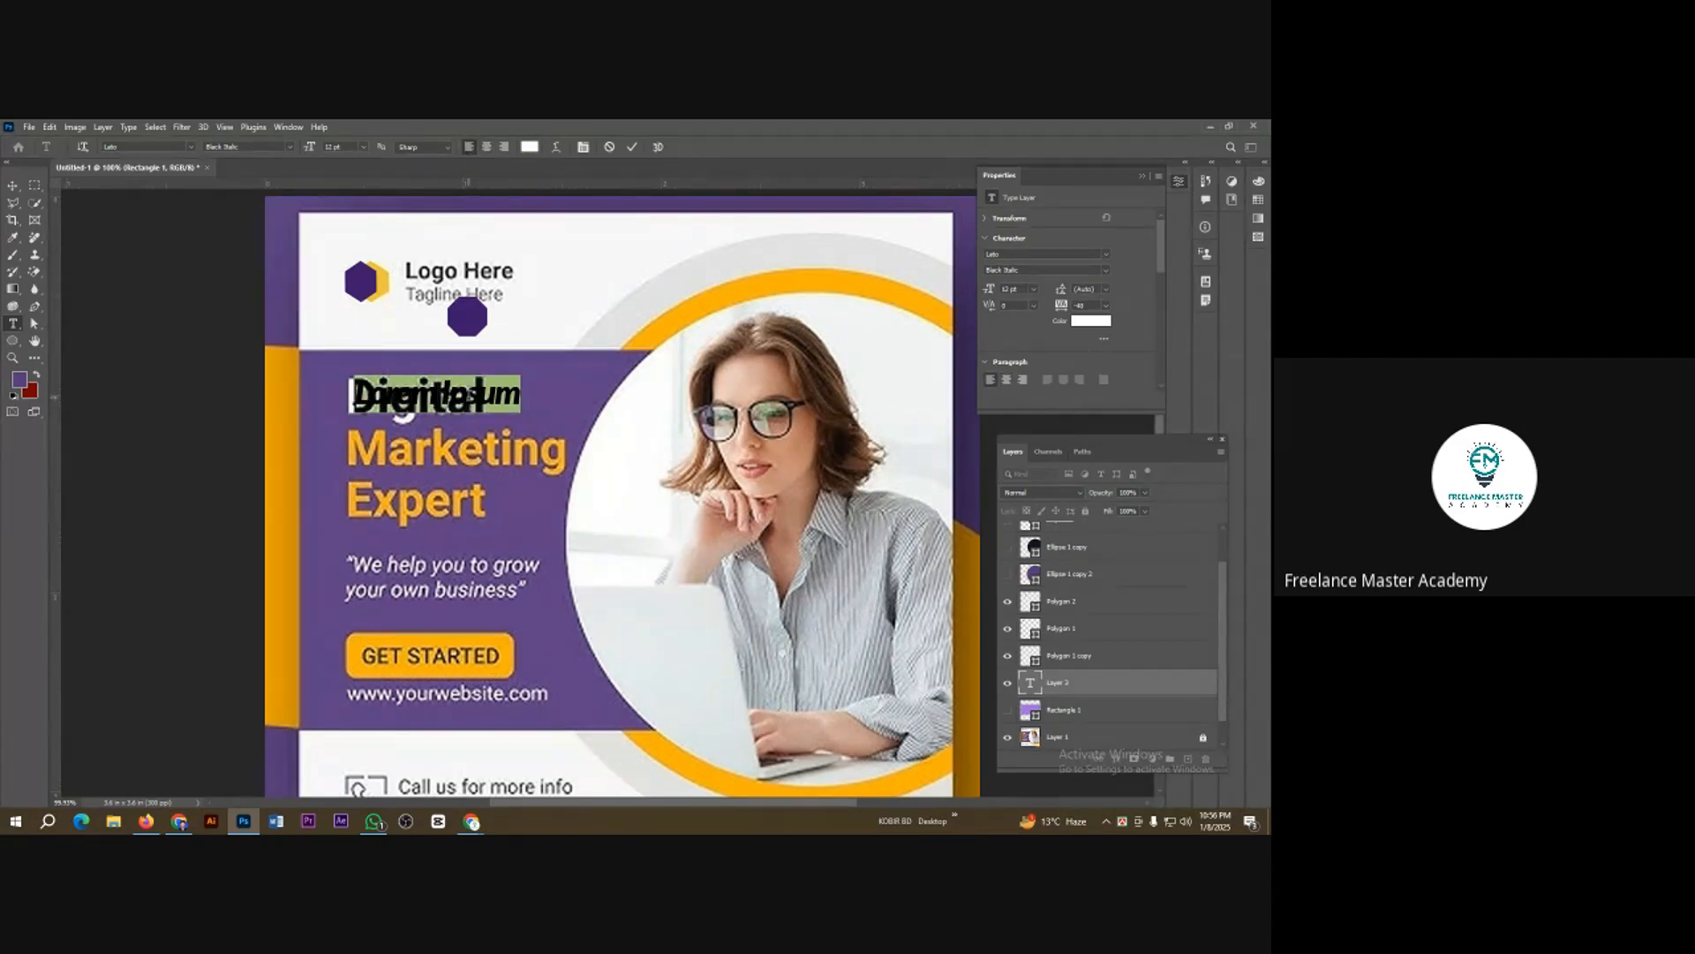
# Step: Replace the placeholder with the heading DIGITAL MARKETING EXPERT, one word per line
pyautogui.press('BackSpace')
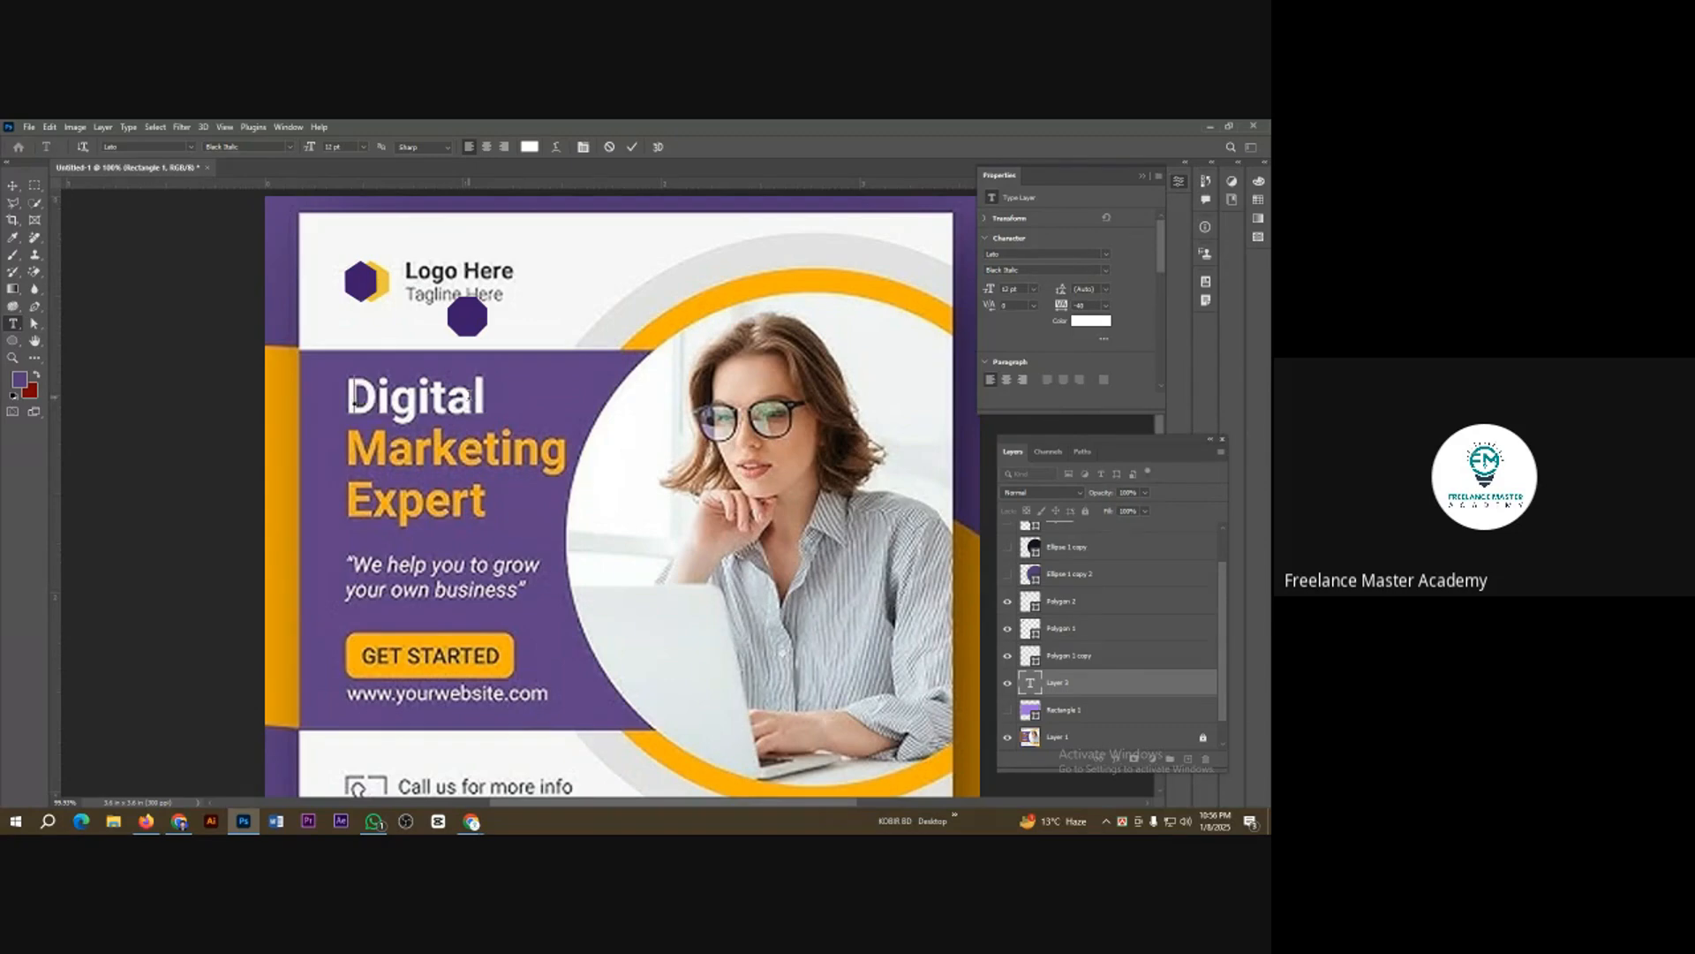
pyautogui.write('DIGITA')
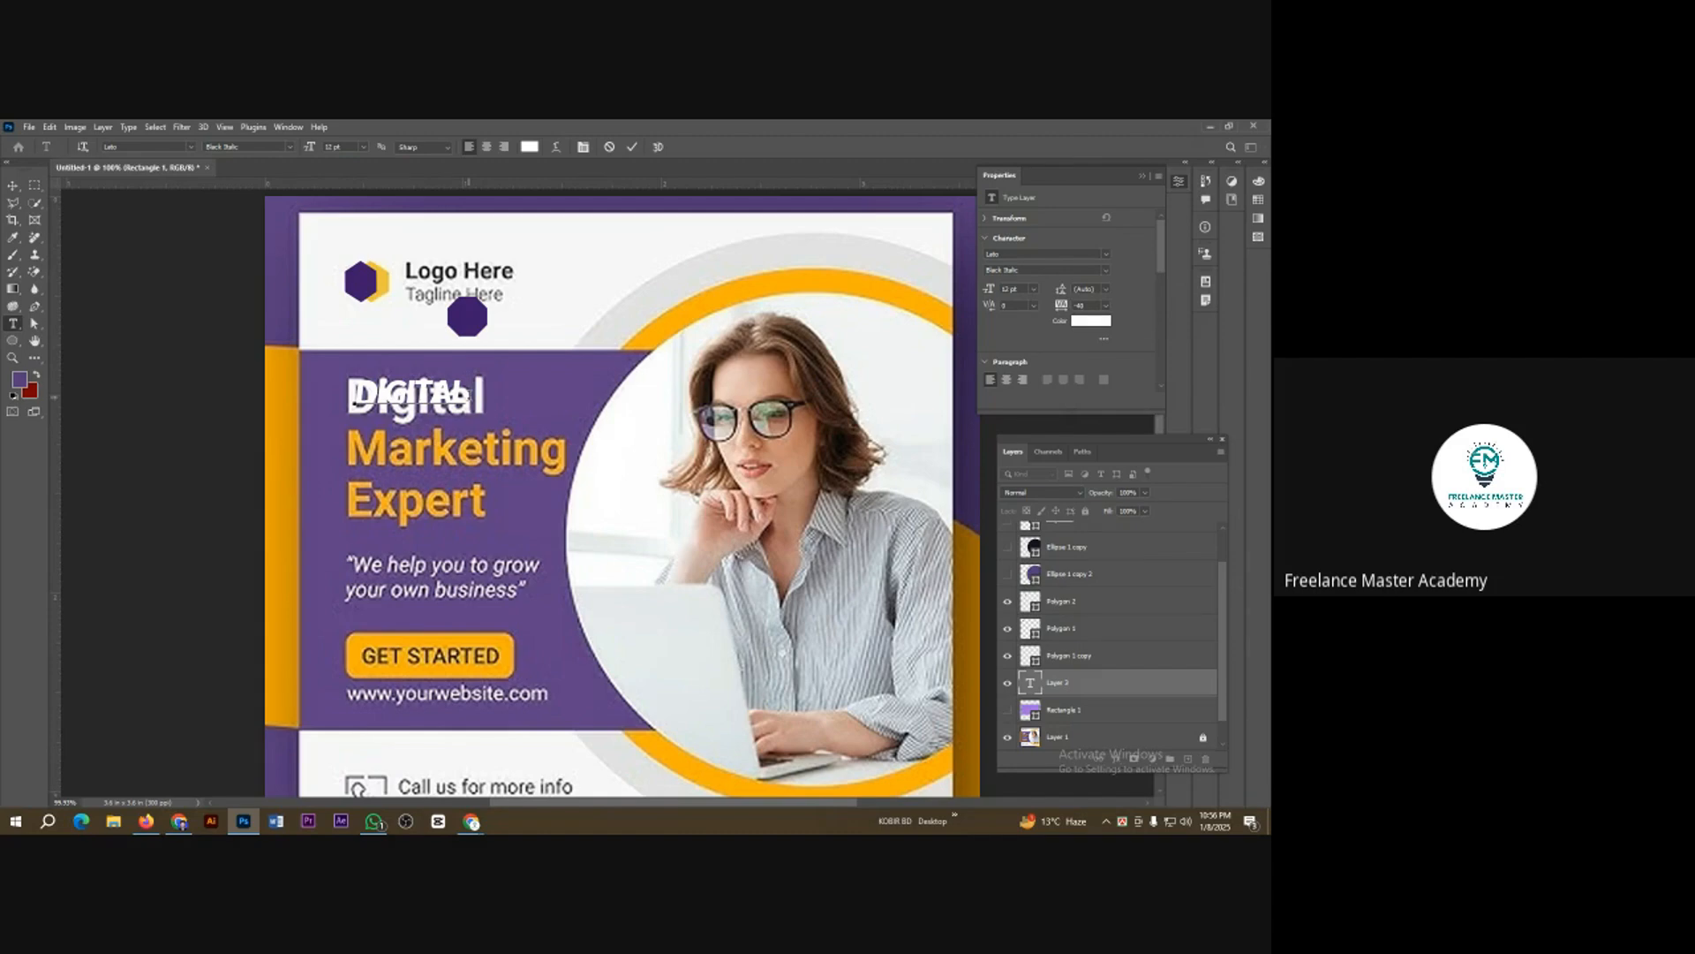
pyautogui.write('L')
pyautogui.press('Return')
pyautogui.write('MARKETING')
pyautogui.press('Return')
pyautogui.write('E')
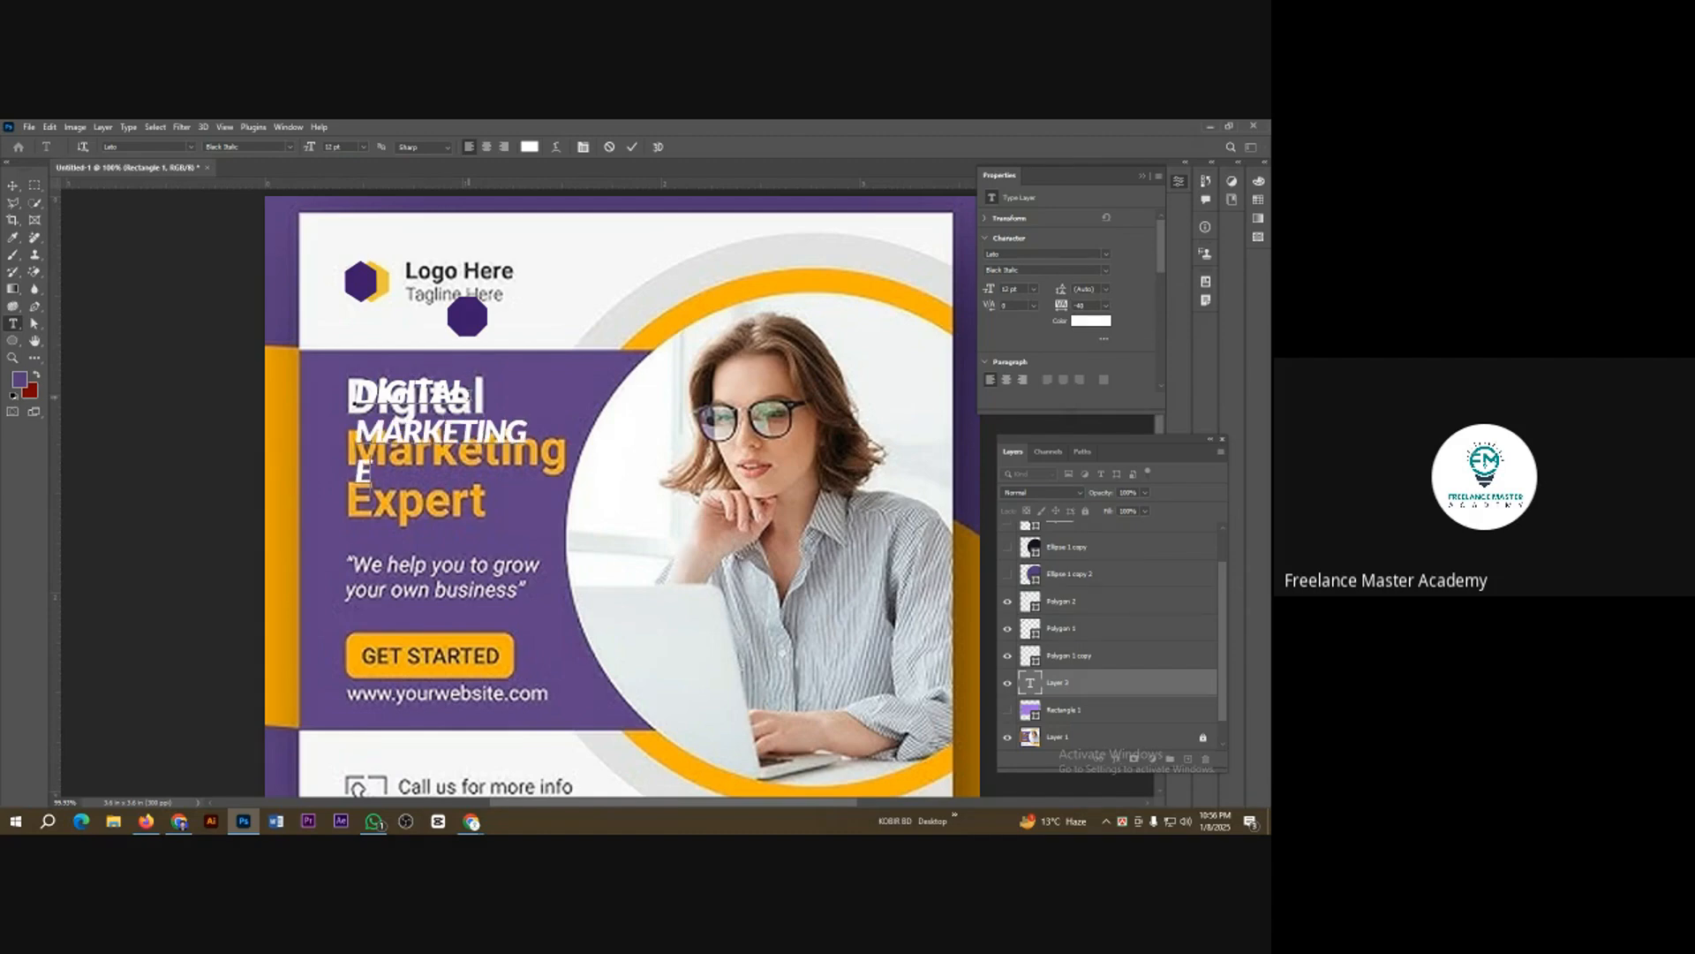
pyautogui.write('XPERT')
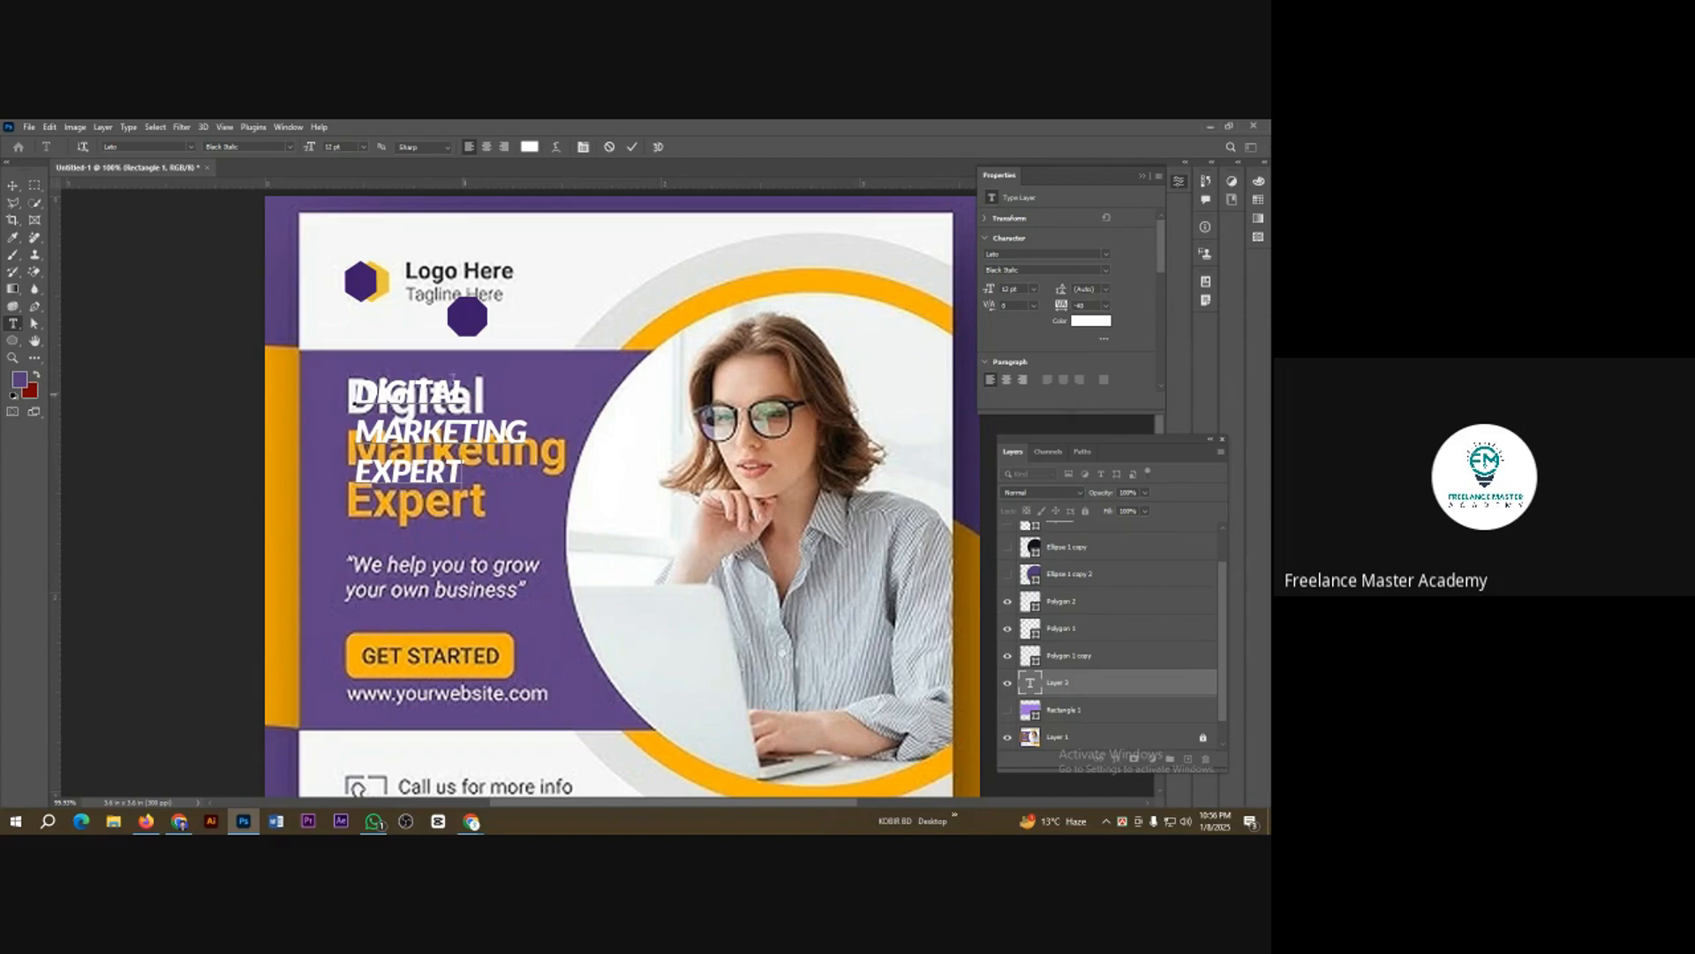
pyautogui.click(632, 147)
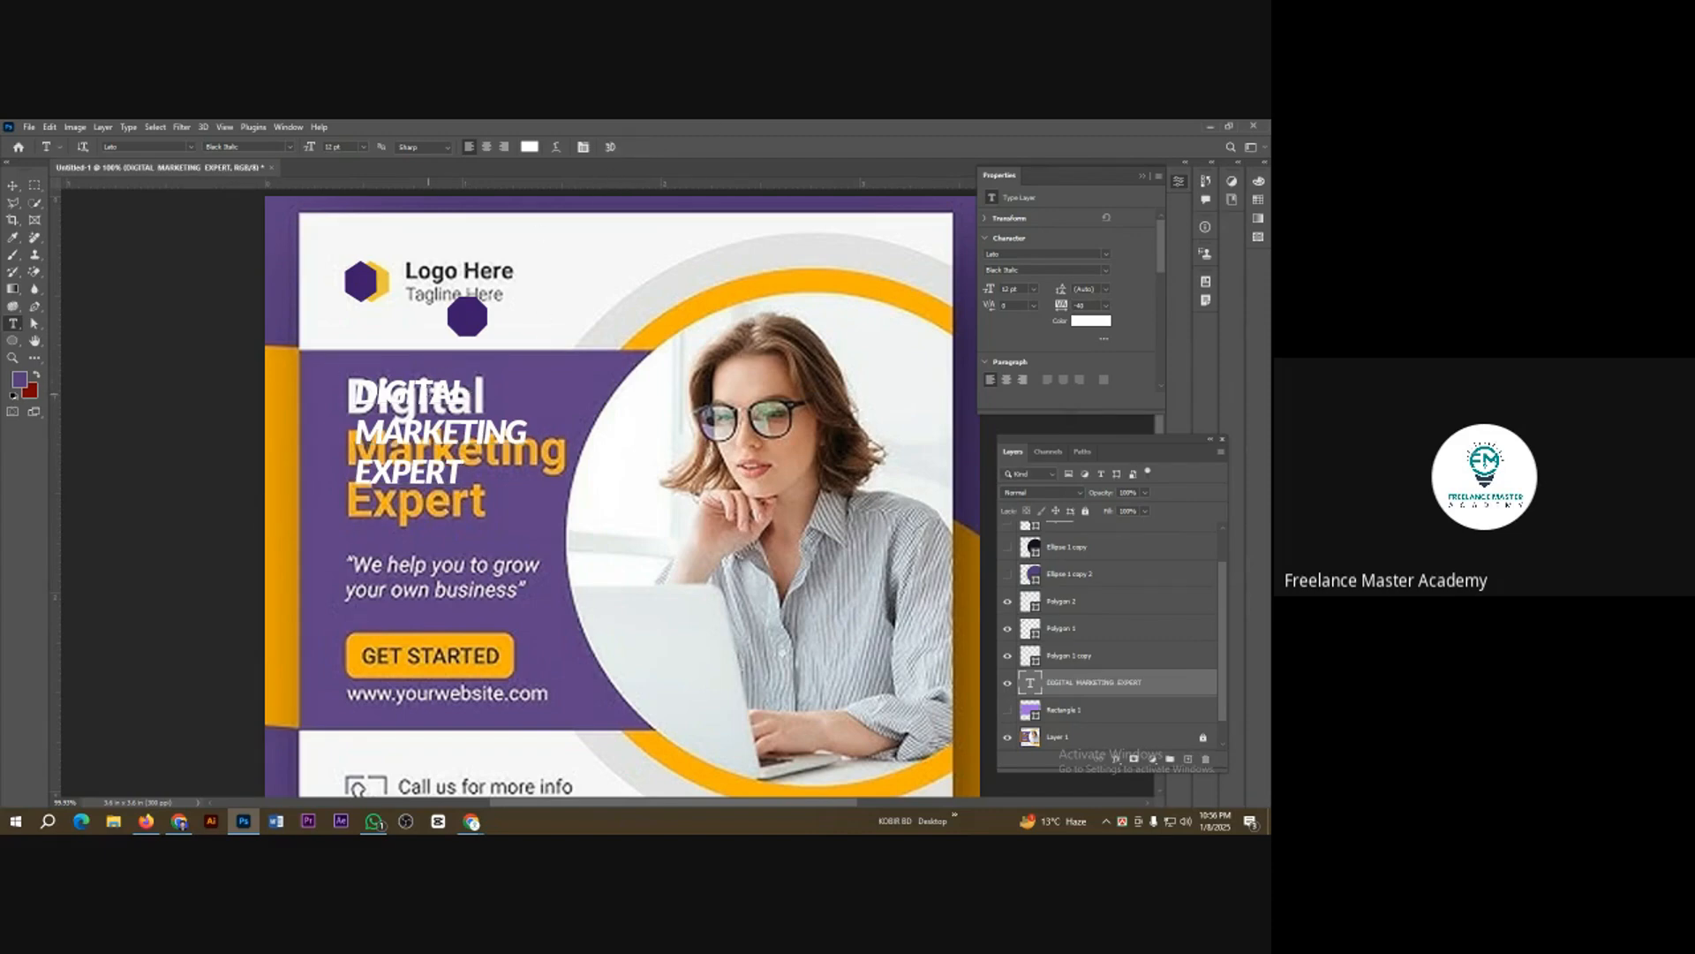
# Step: Scale the heading text up to about 127% and position it over the reference heading
pyautogui.click(13, 186)
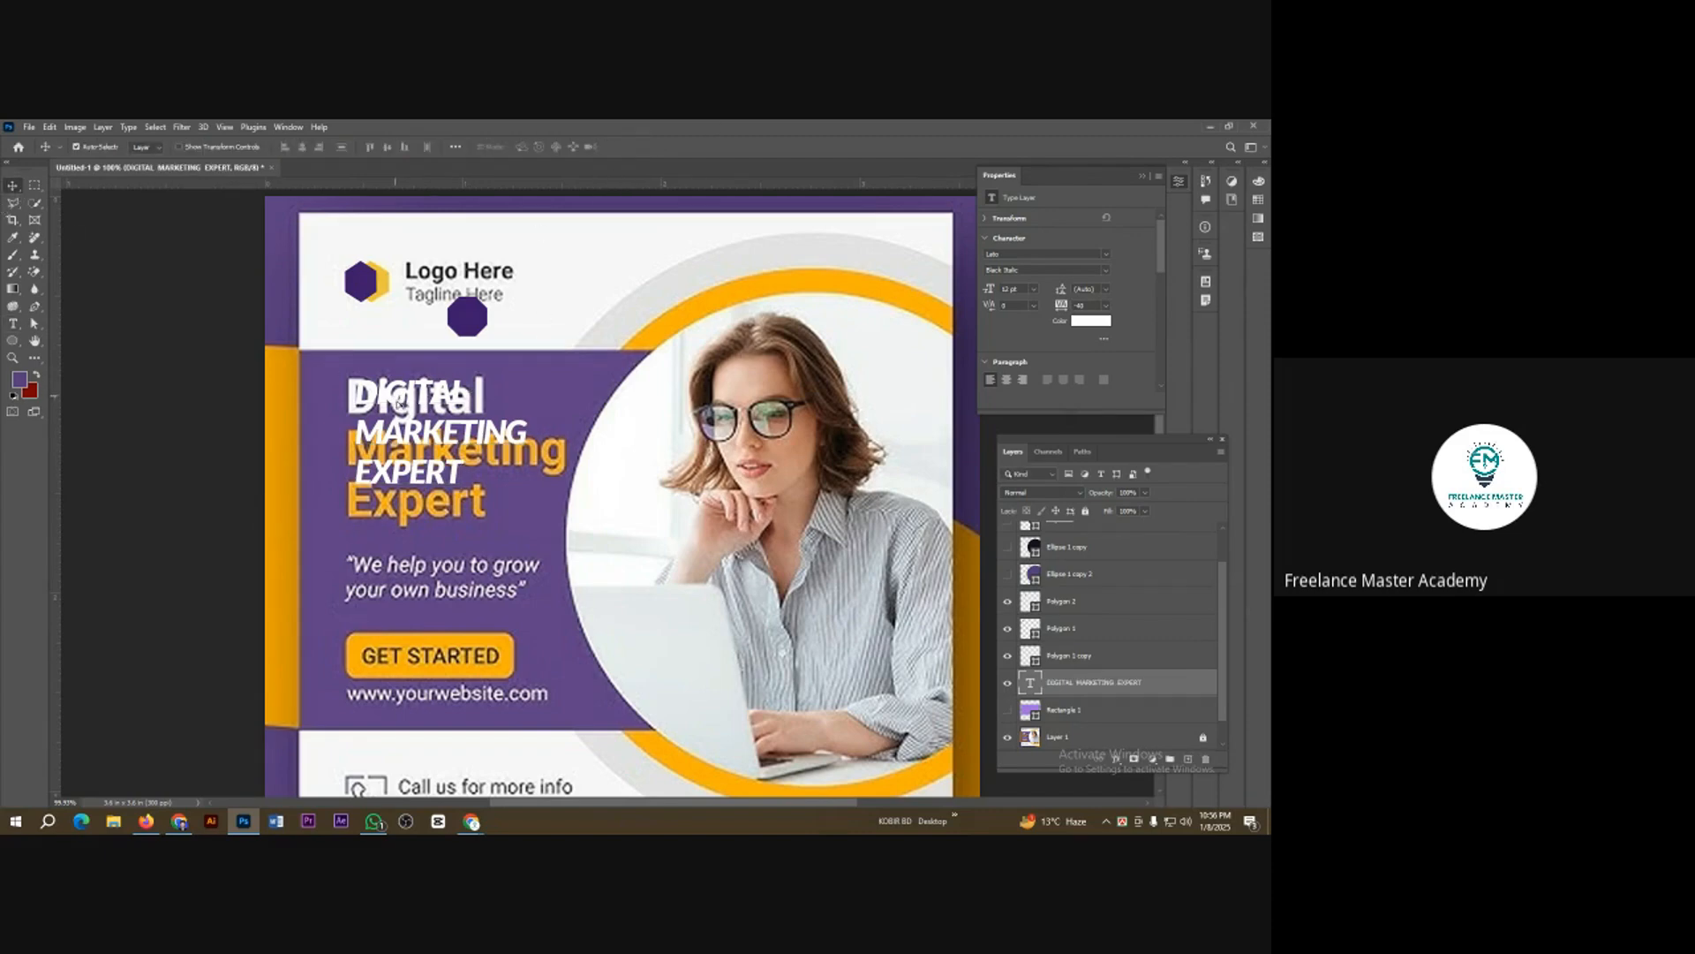
pyautogui.moveTo(400, 401); pyautogui.dragTo(401, 414)
pyautogui.hotkey('ctrl', 't')
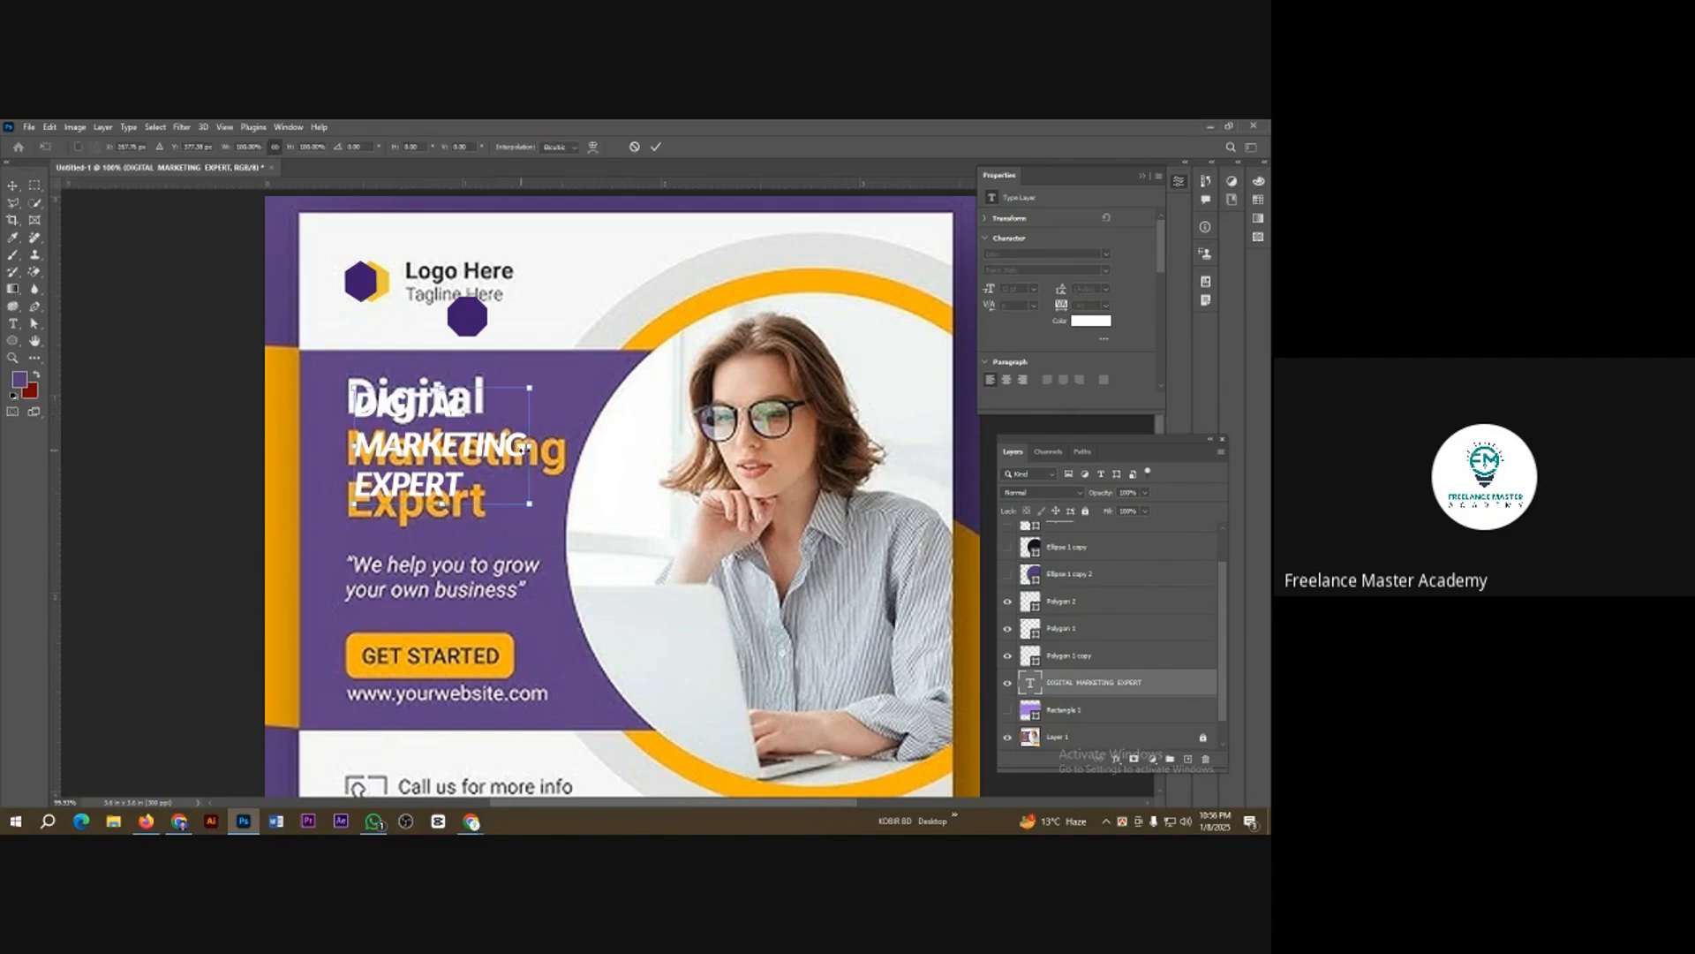
pyautogui.moveTo(528, 446); pyautogui.dragTo(575, 445)
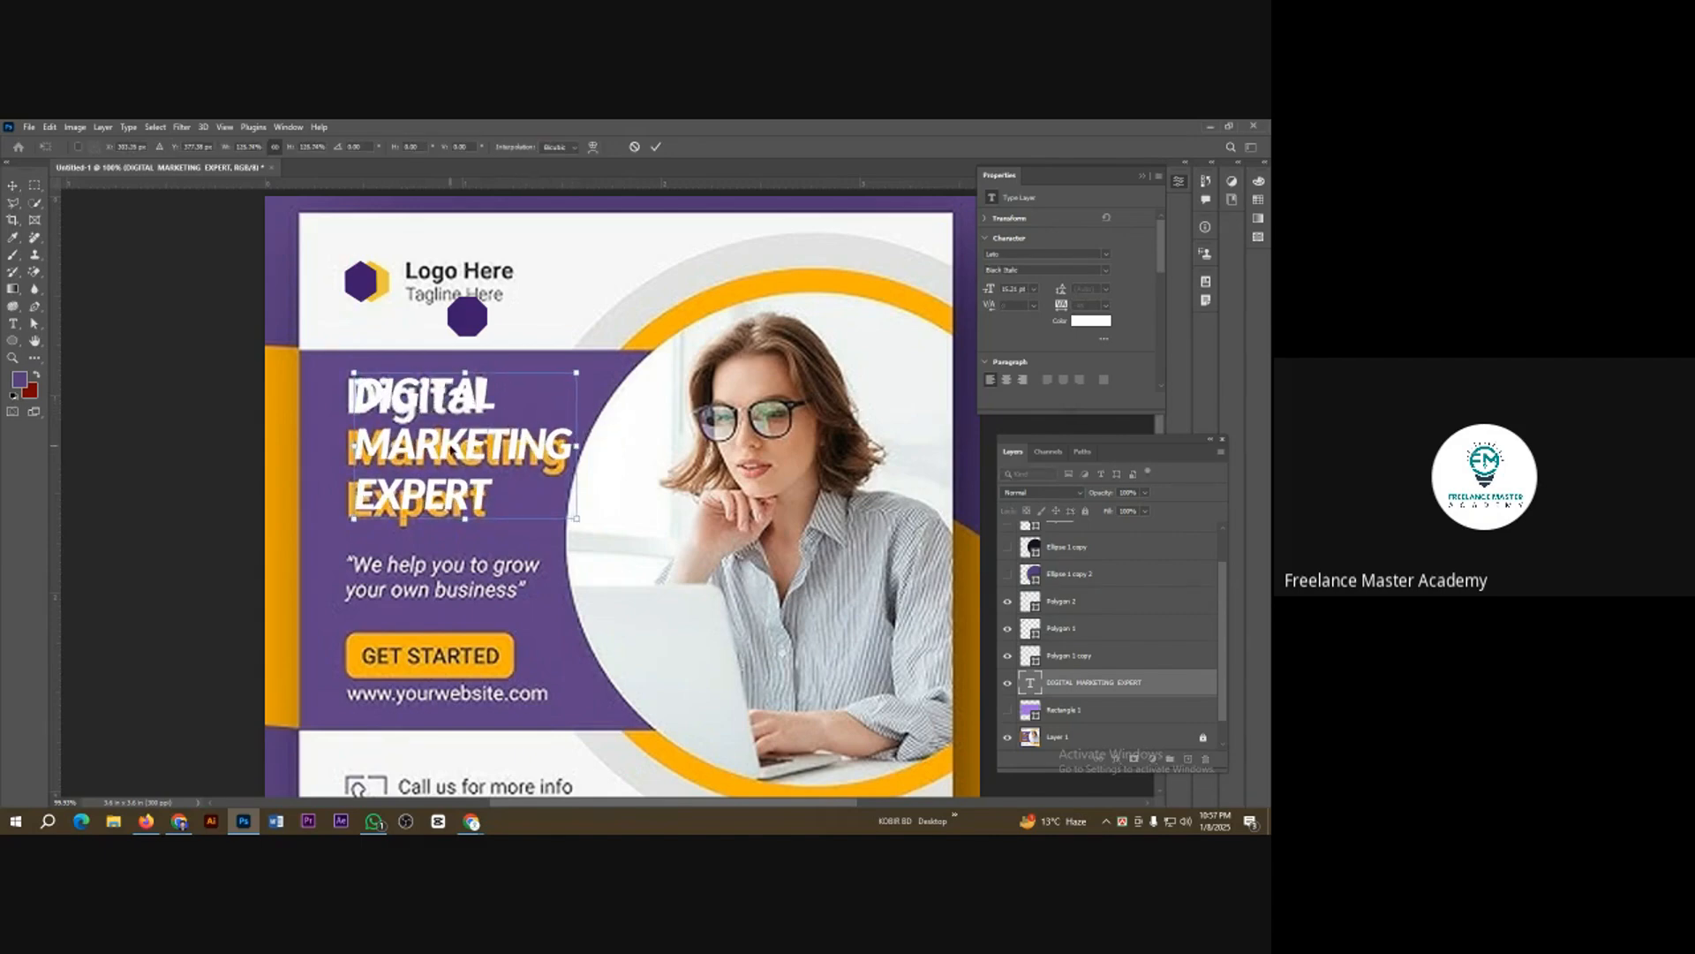
pyautogui.moveTo(447, 448); pyautogui.dragTo(439, 453)
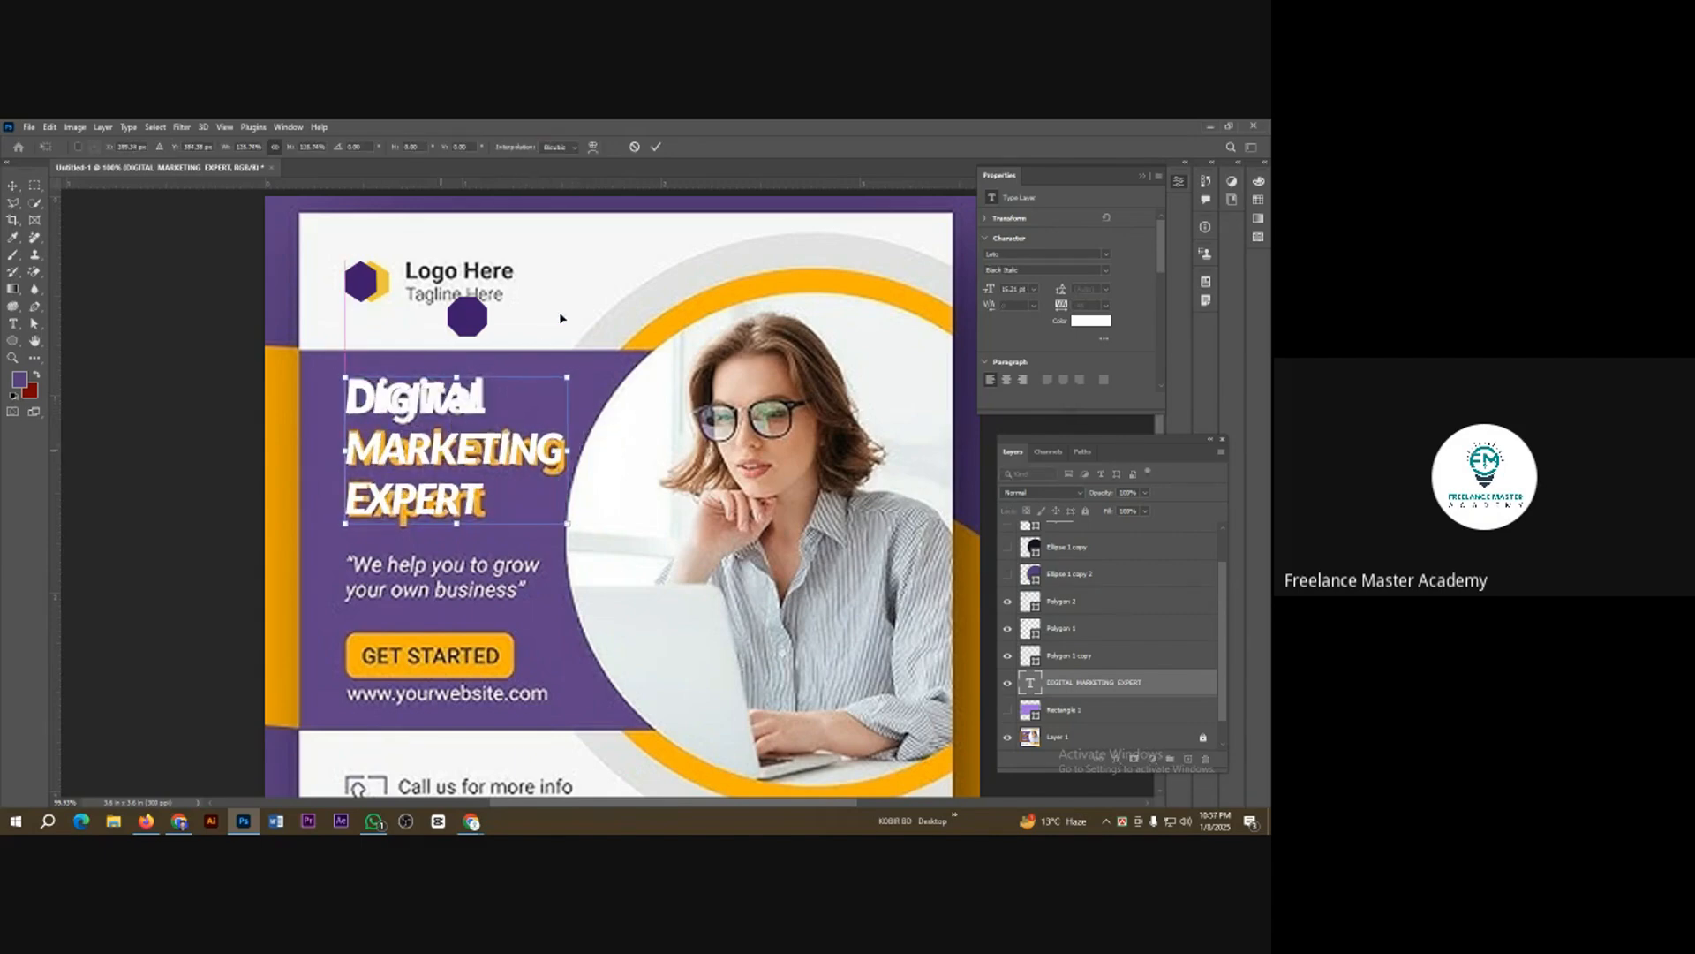
pyautogui.click(656, 147)
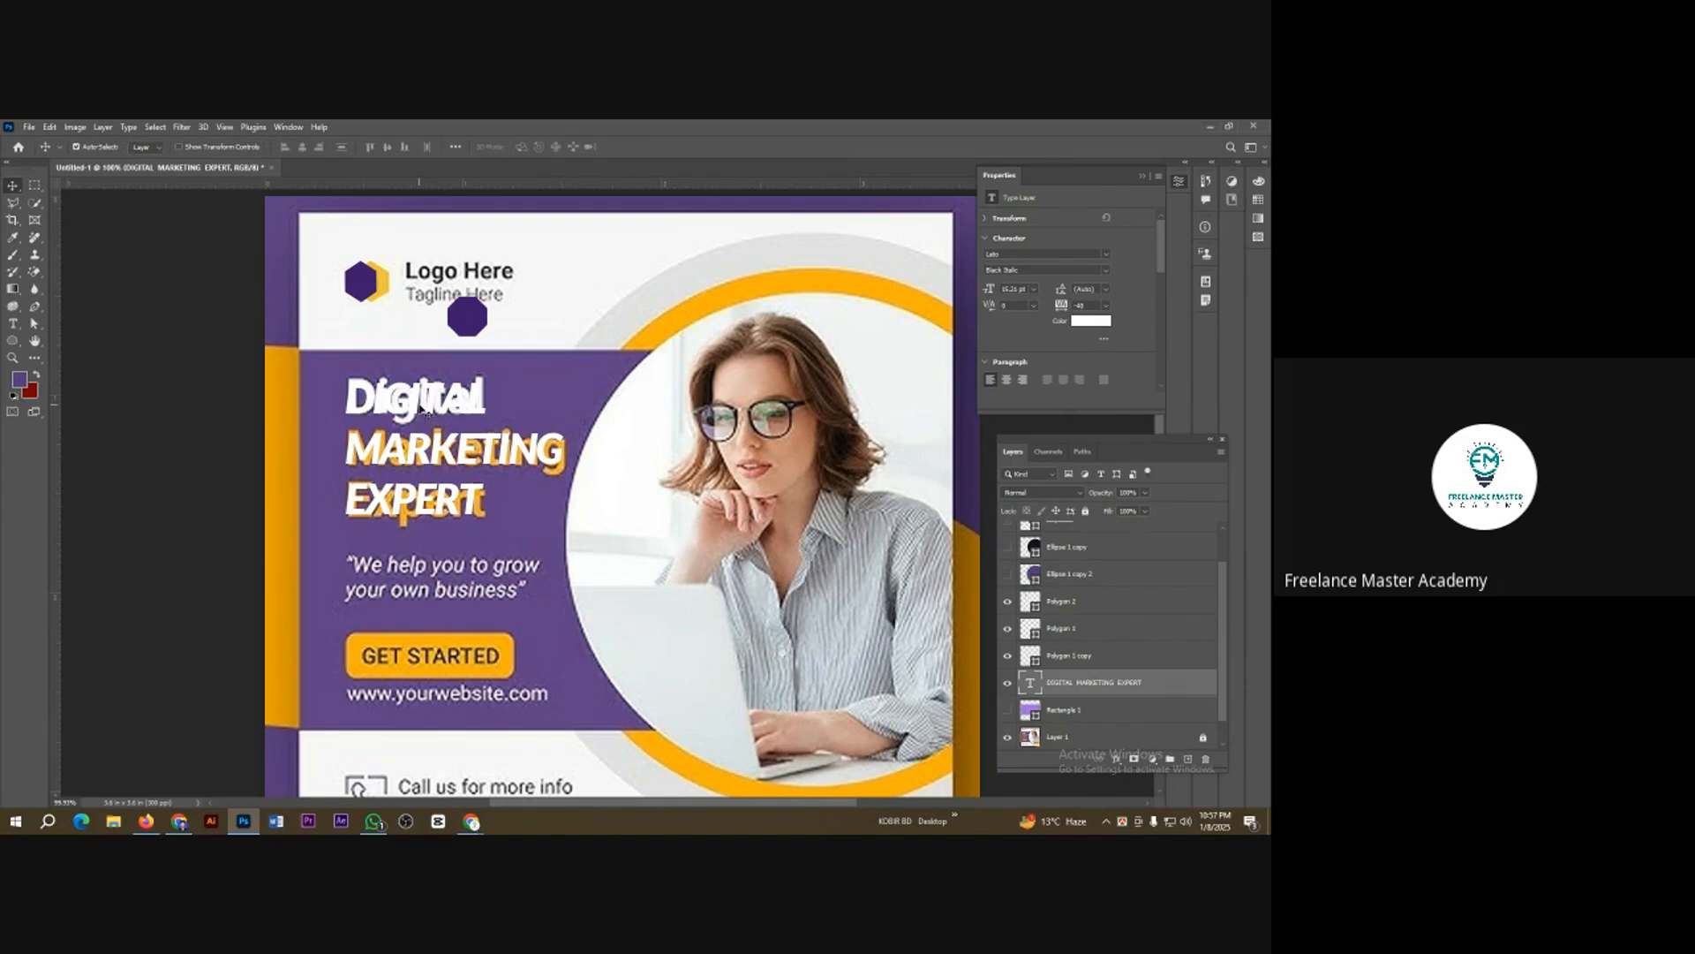
# Step: Recolour the words MARKETING EXPERT in the heading to orange, #e59c00
pyautogui.doubleClick(425, 412)
pyautogui.click(411, 403)
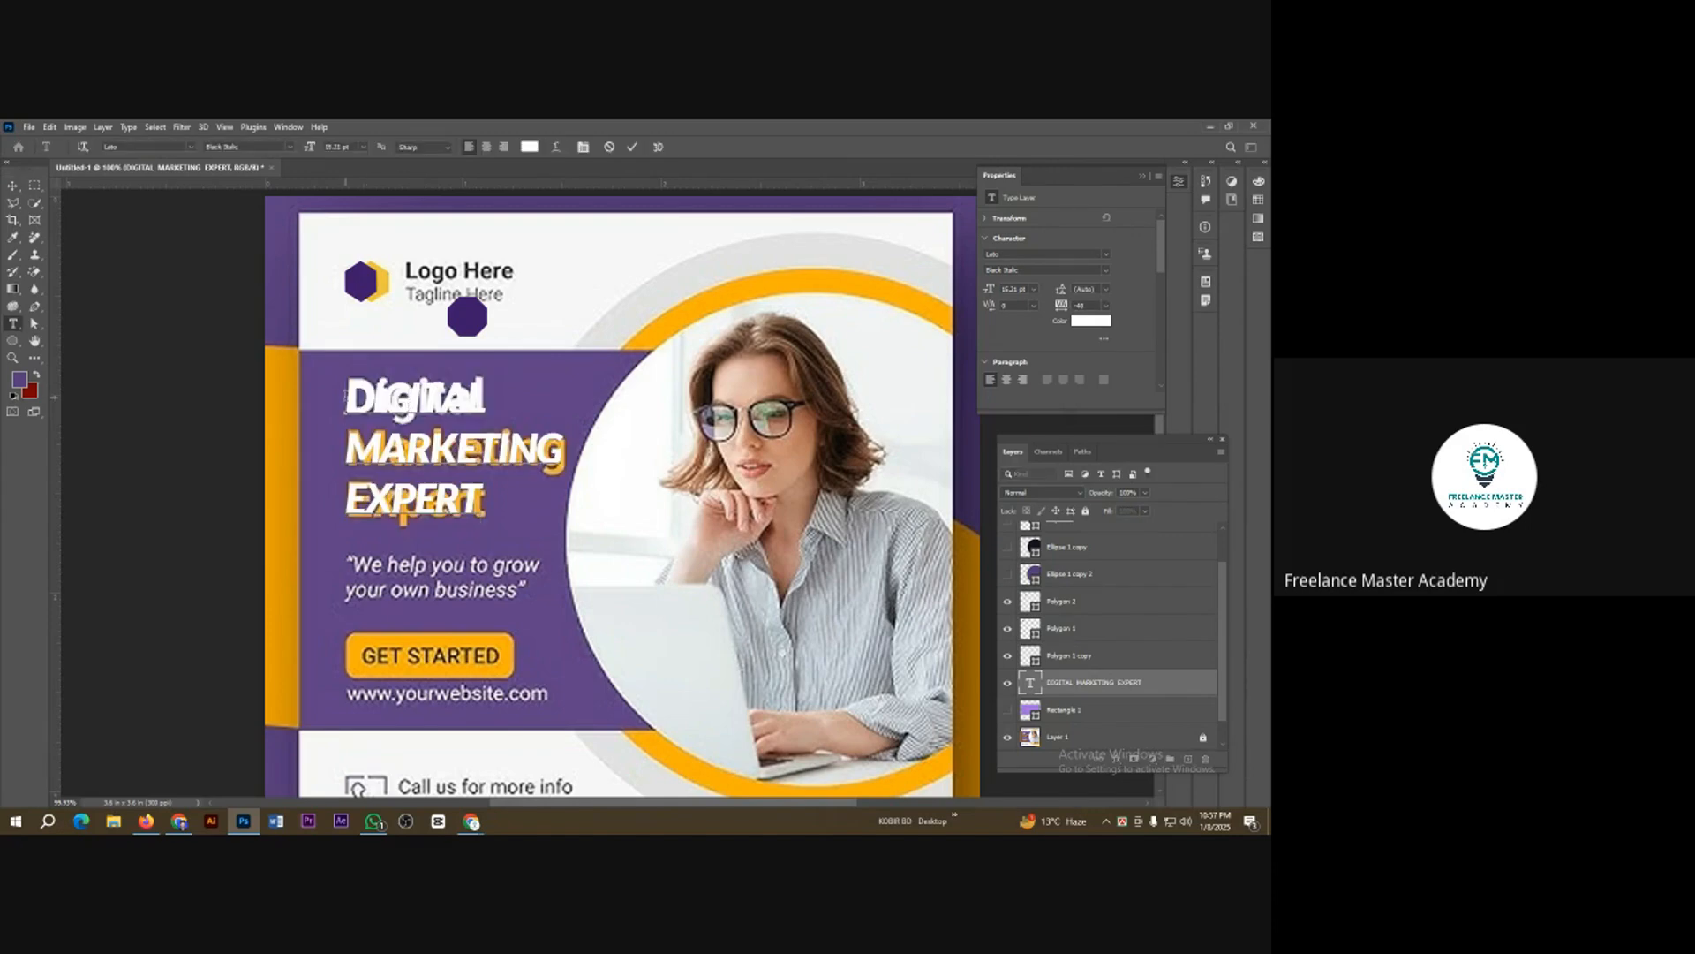
pyautogui.moveTo(346, 437); pyautogui.dragTo(501, 508)
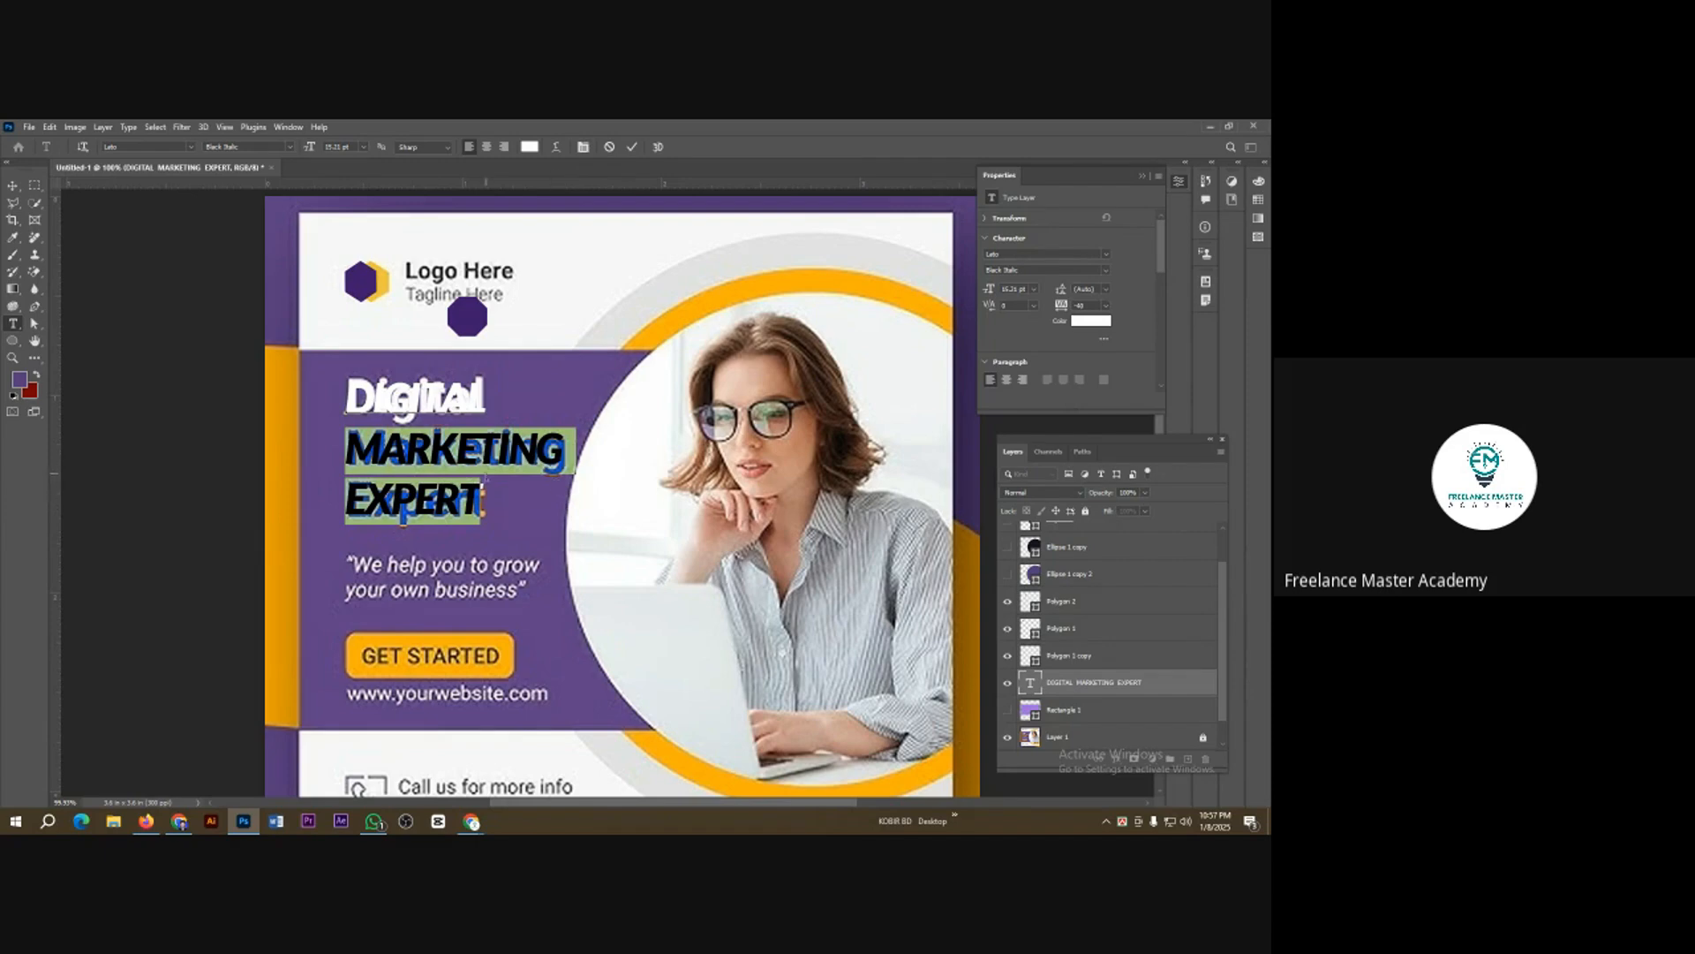
pyautogui.click(530, 147)
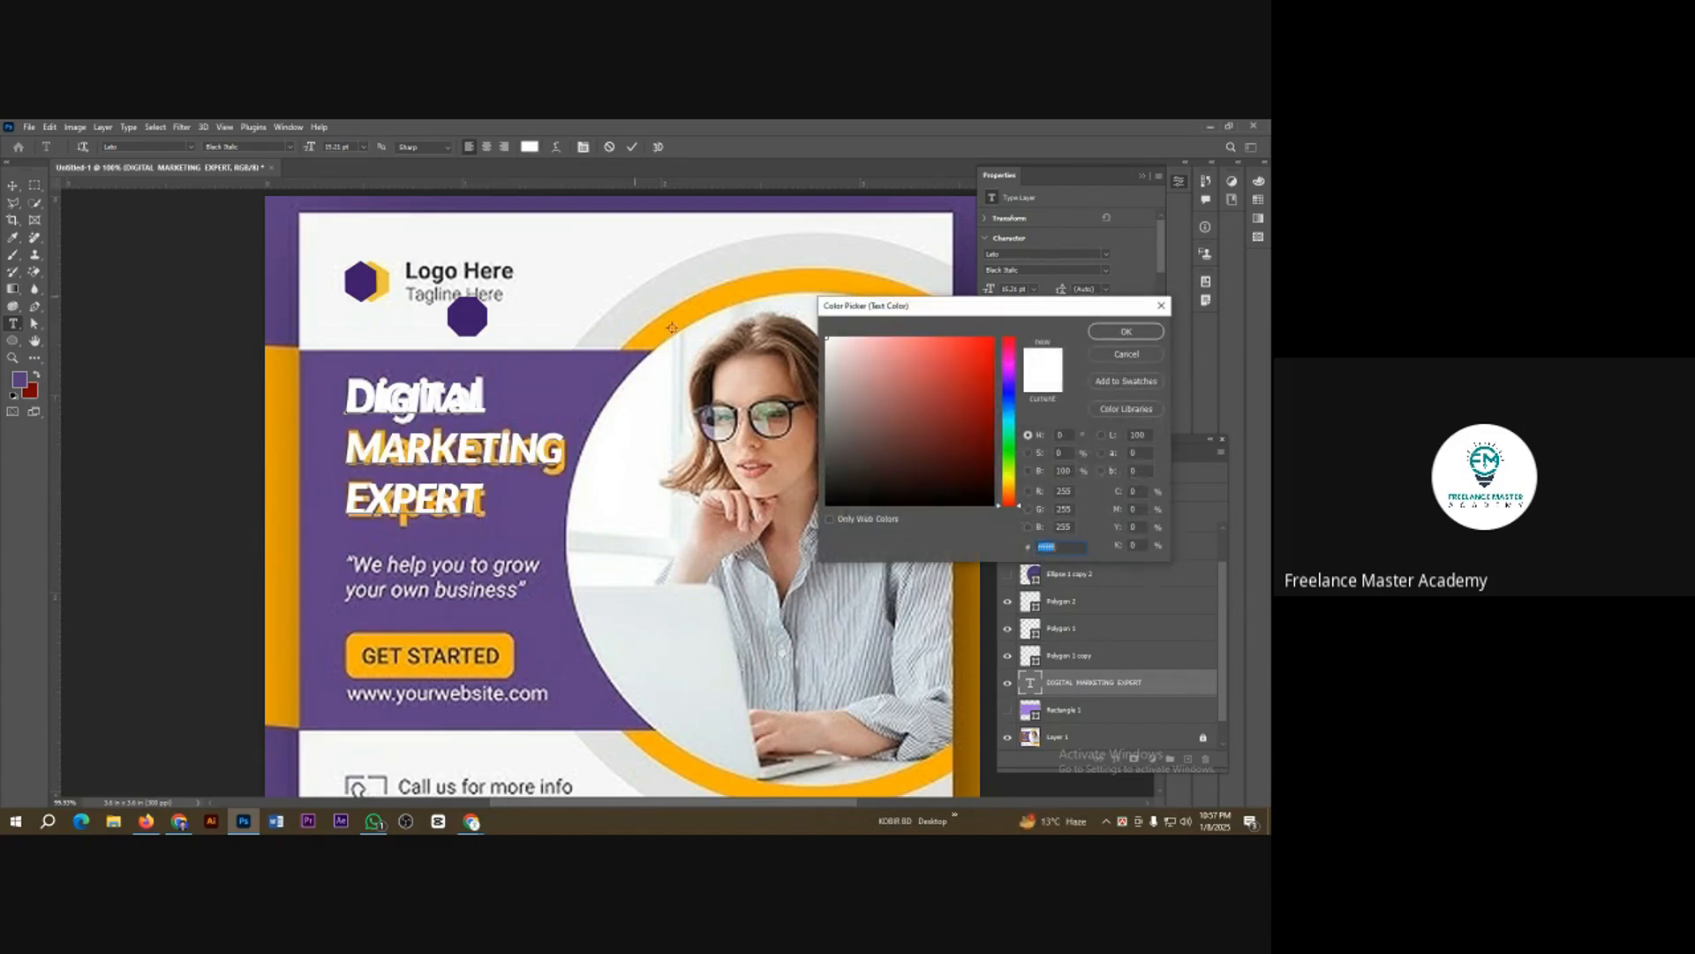
pyautogui.click(1010, 487)
pyautogui.click(997, 356)
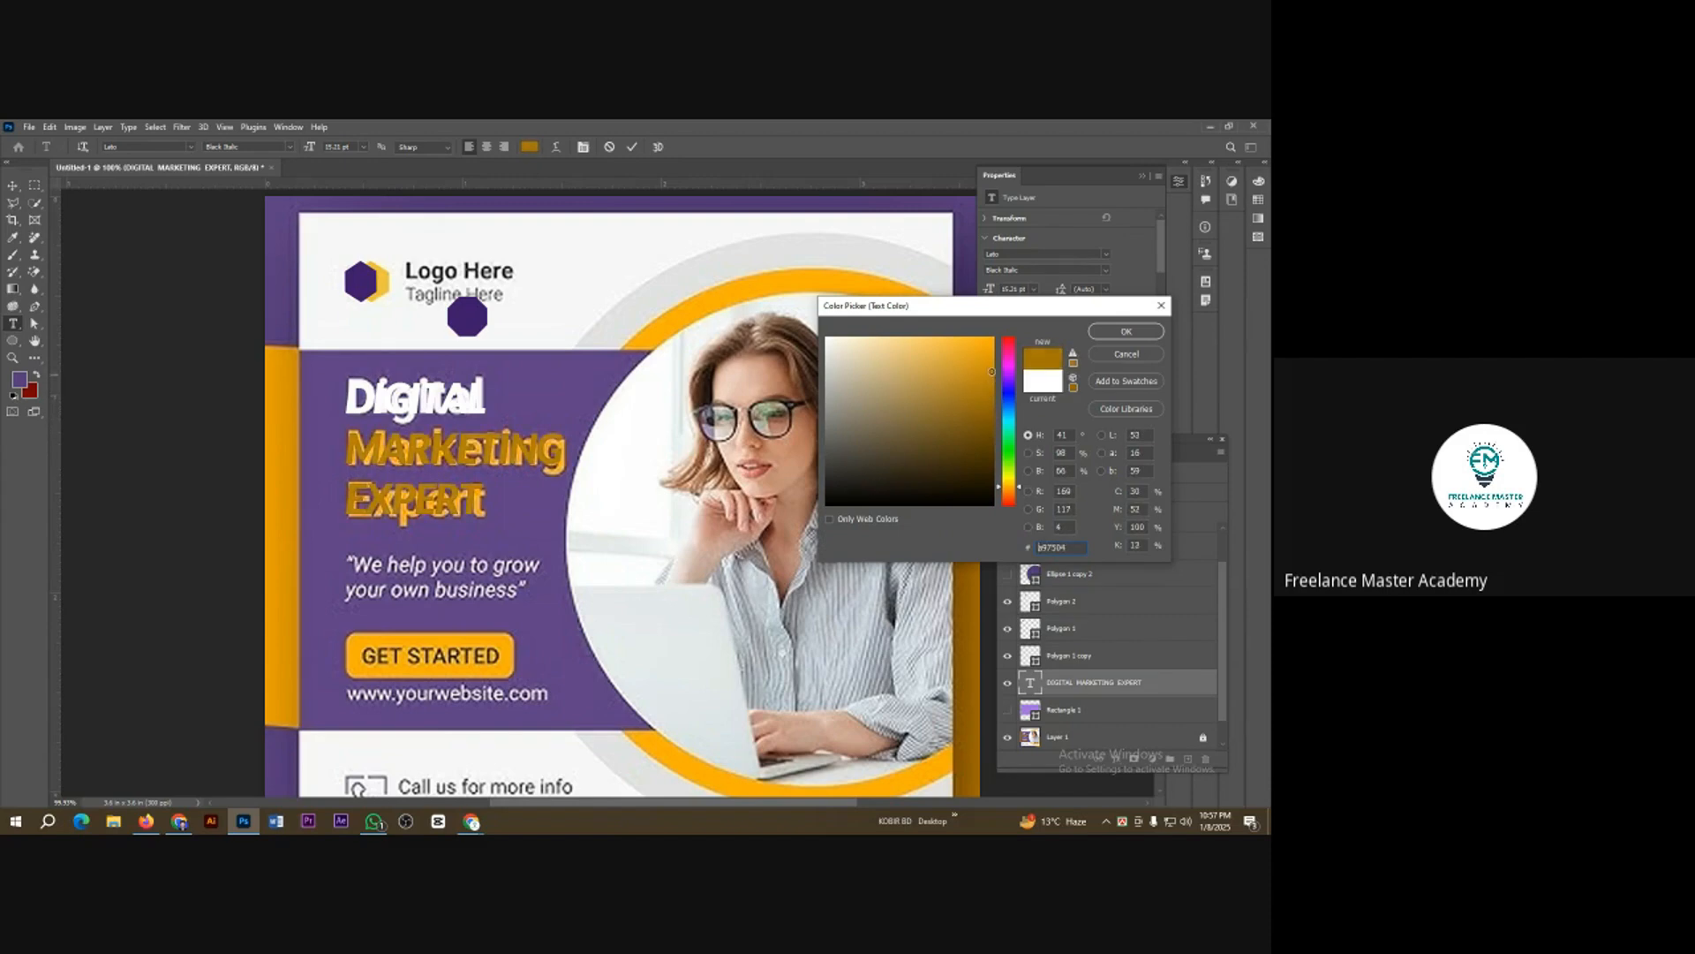
pyautogui.moveTo(997, 356); pyautogui.dragTo(996, 350)
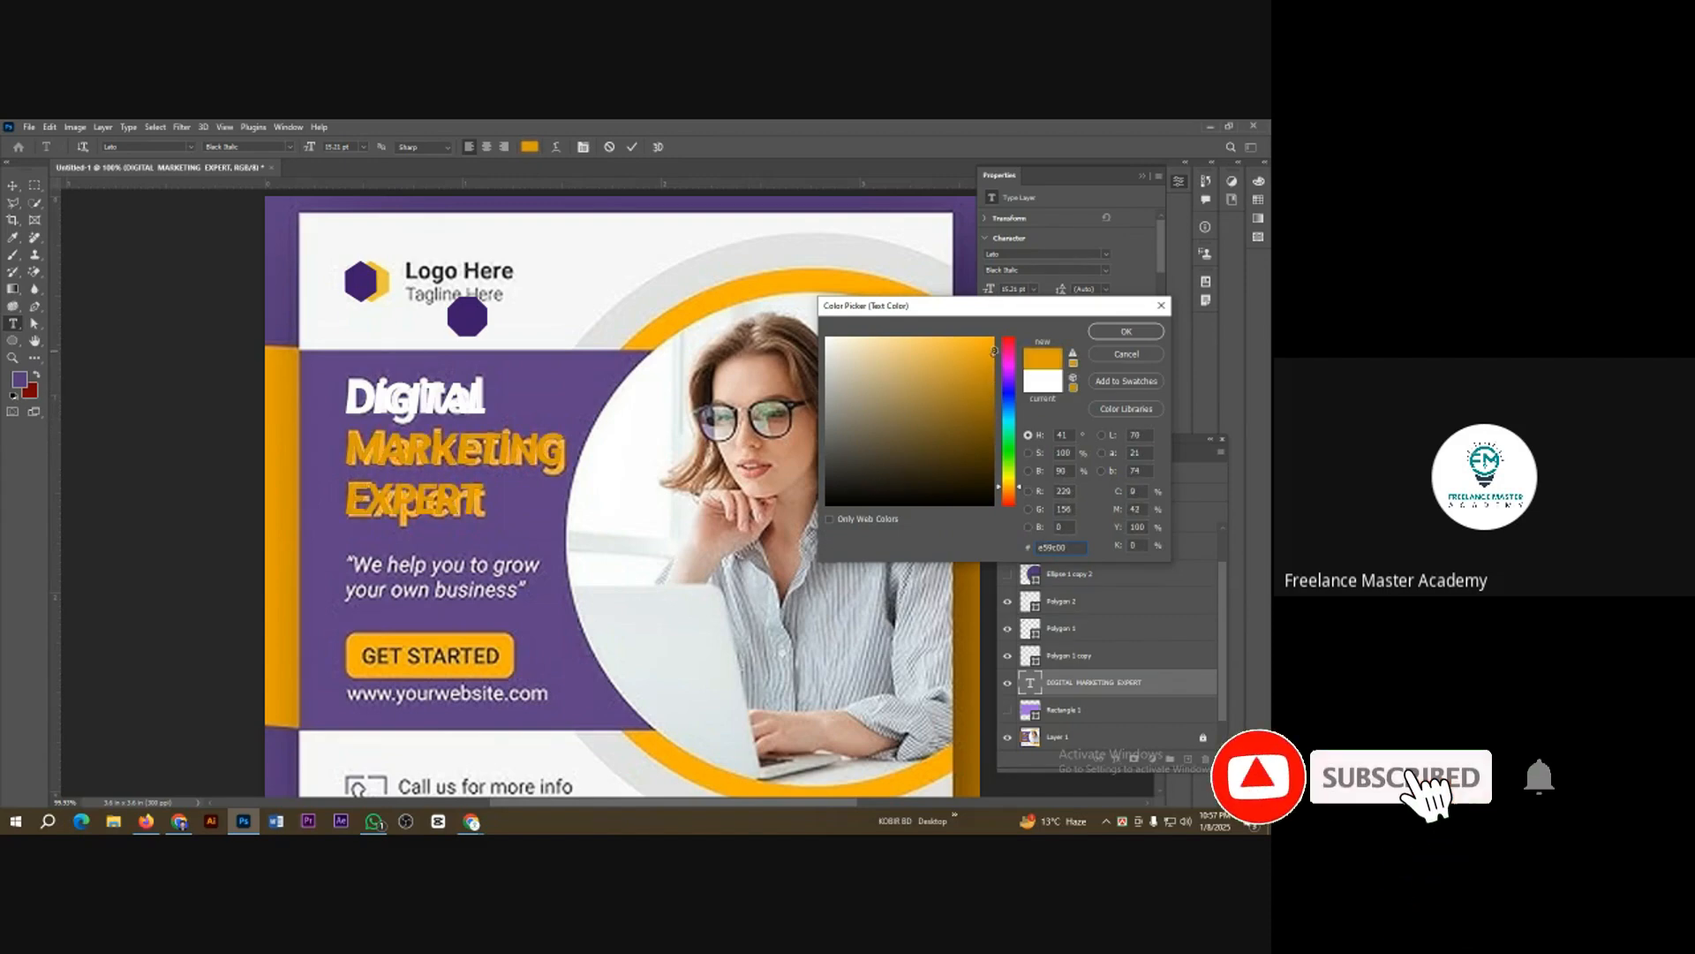
pyautogui.click(1125, 331)
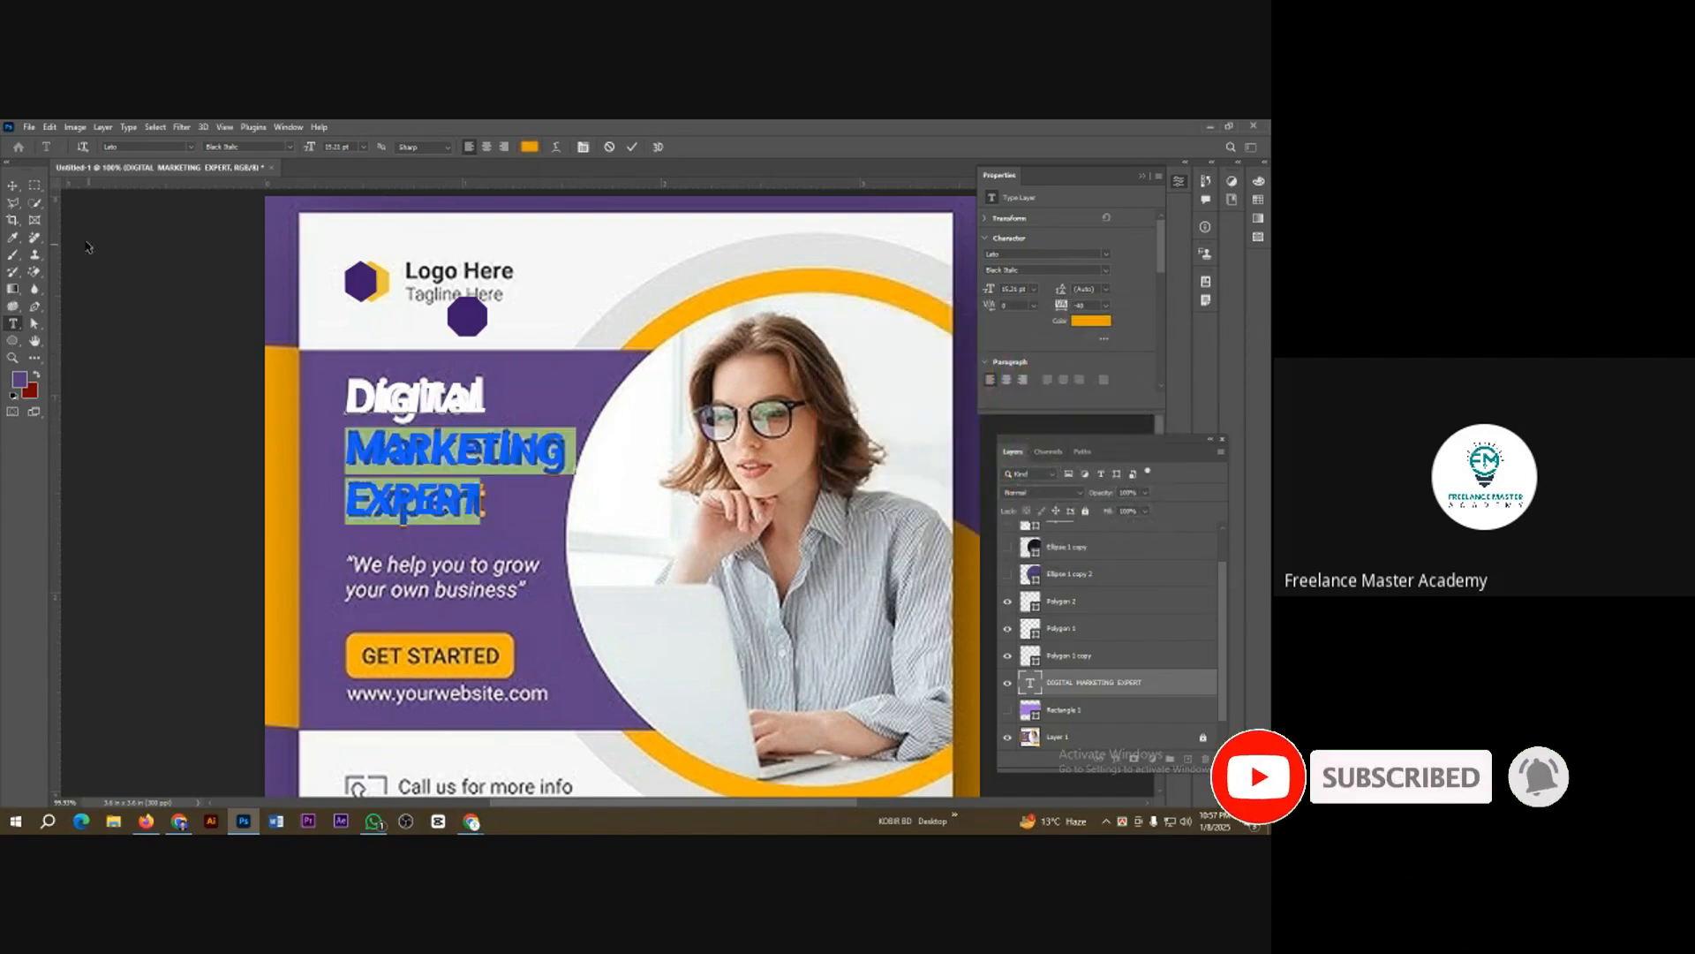
pyautogui.click(13, 186)
# Step: Draw a rectangle about 0.9 by 0.25 in over the reference's GET STARTED button
pyautogui.scroll(-3, 442, 561)
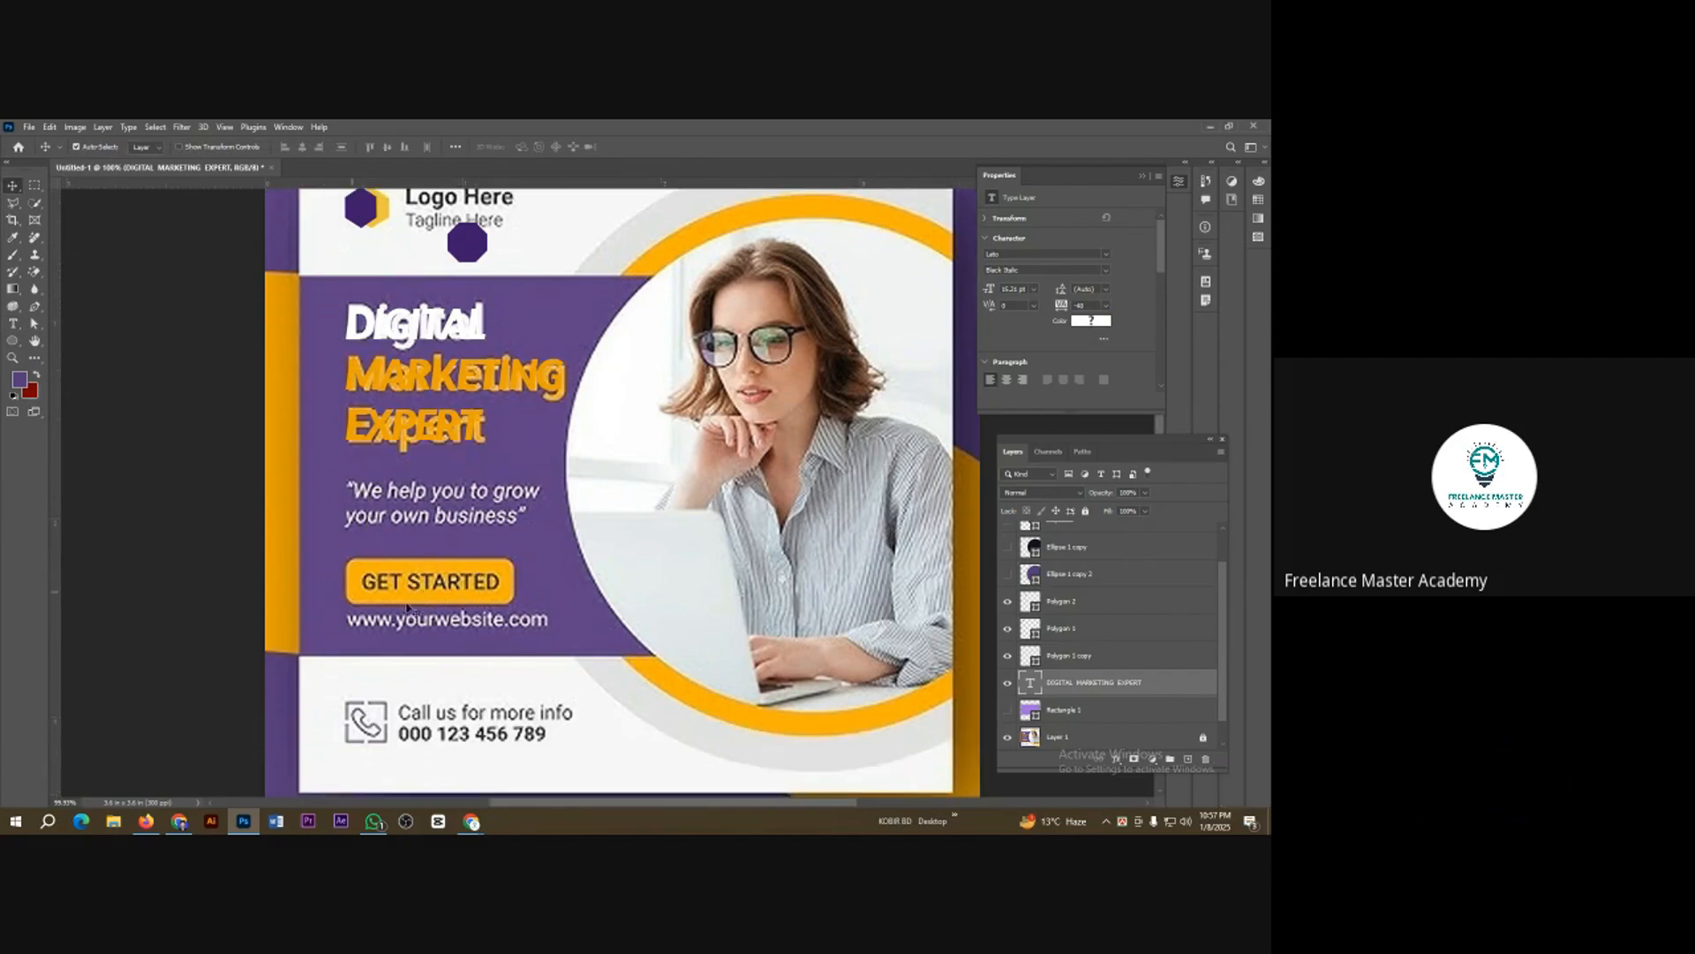
pyautogui.click(12, 340)
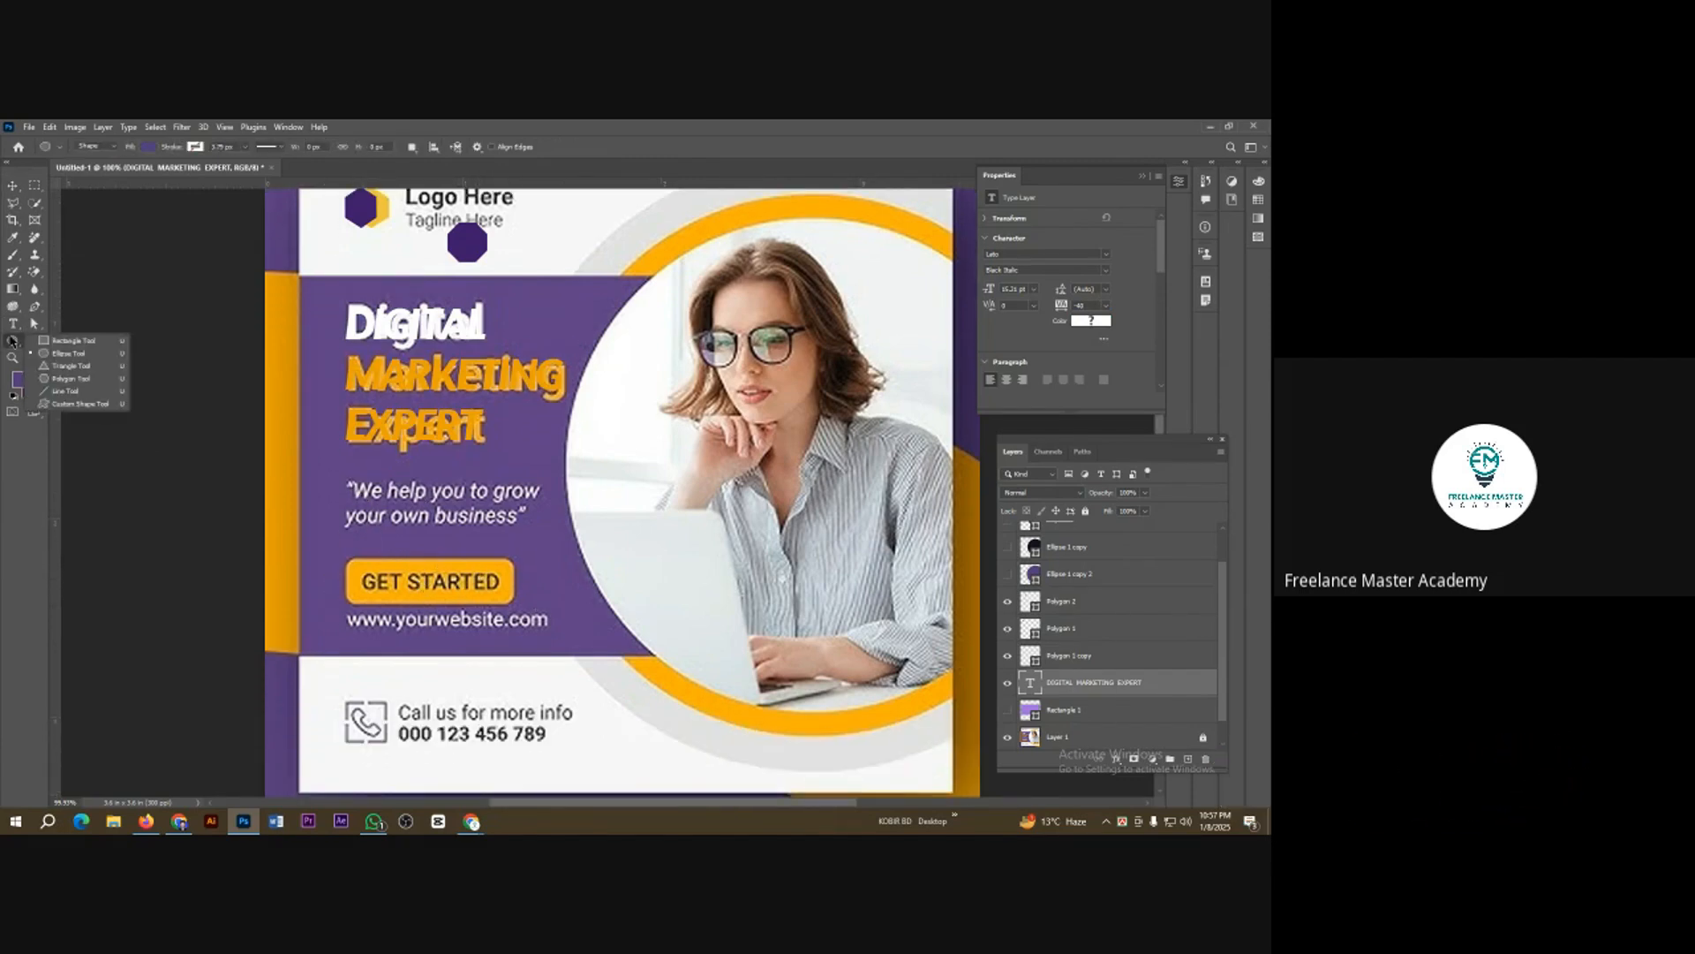
pyautogui.click(75, 342)
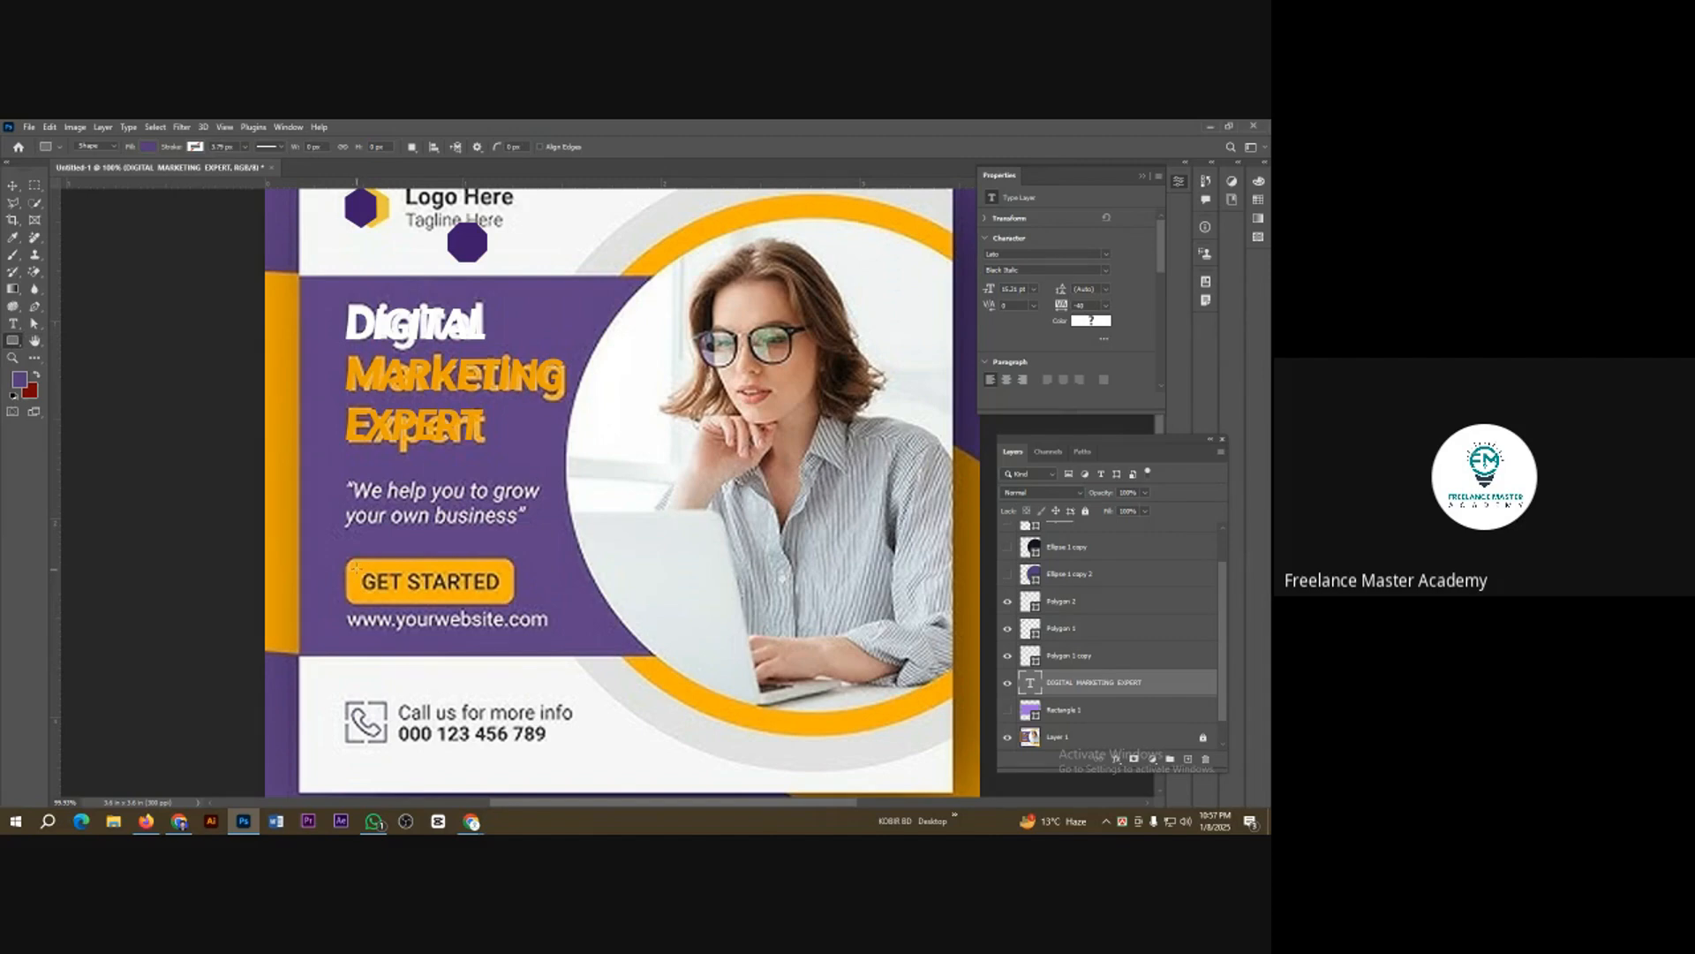
pyautogui.moveTo(343, 556); pyautogui.dragTo(521, 604)
pyautogui.scroll(3, 432, 617)
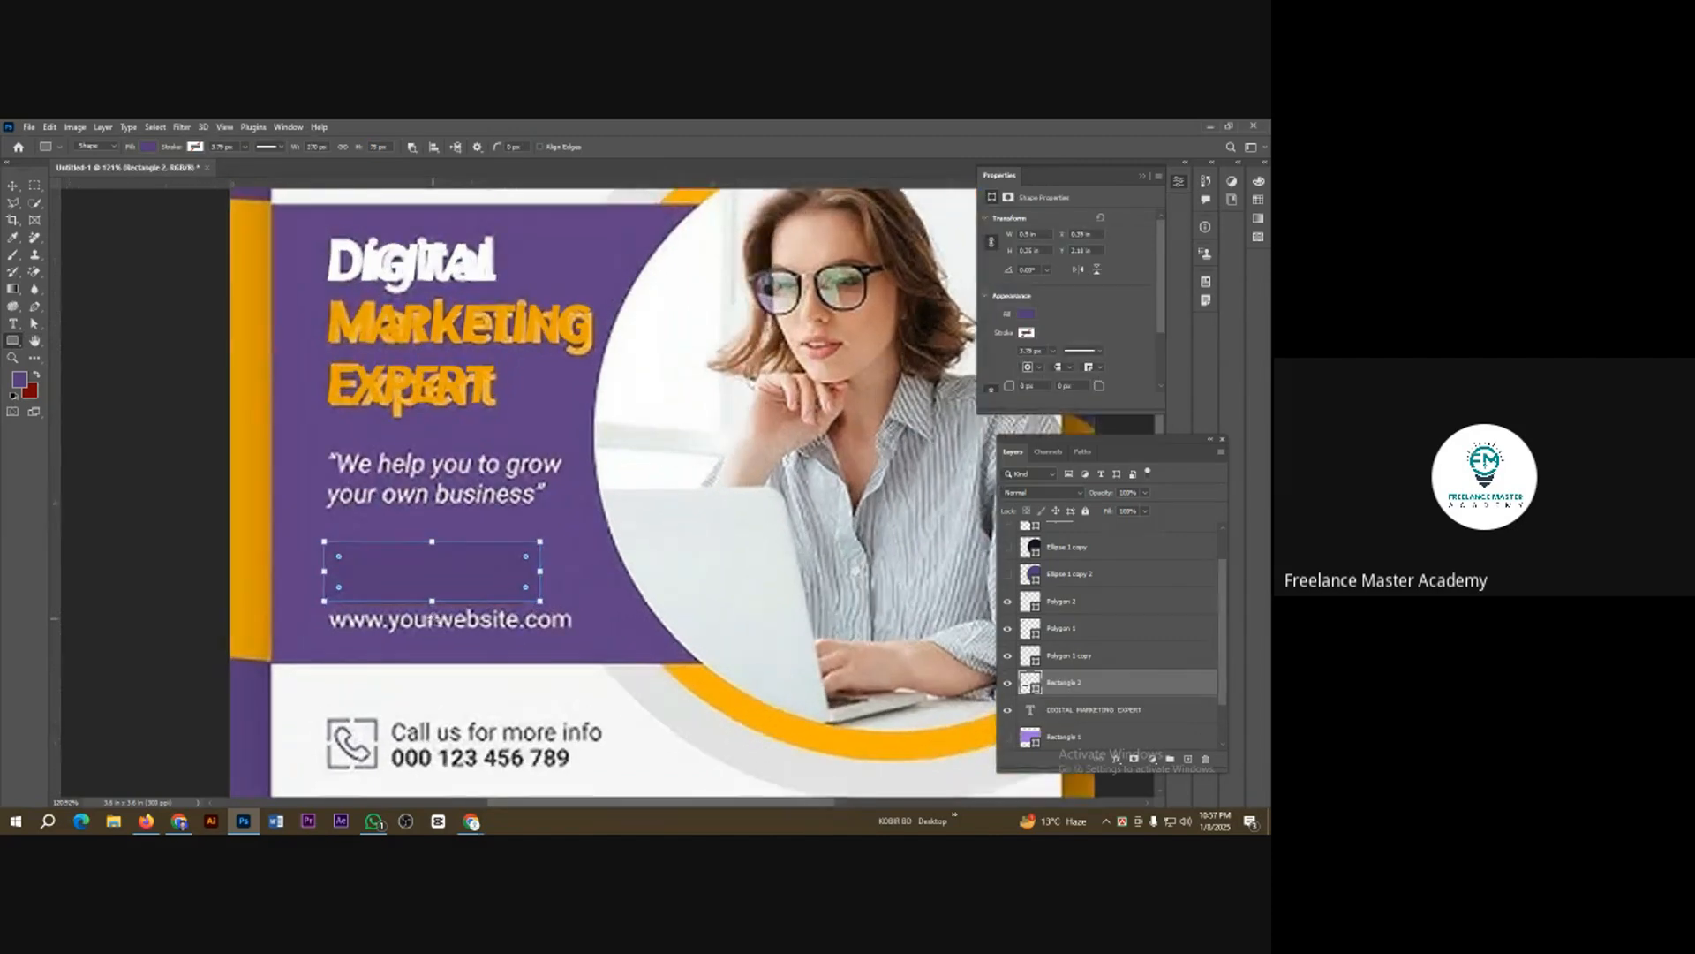
pyautogui.scroll(2, 290, 549)
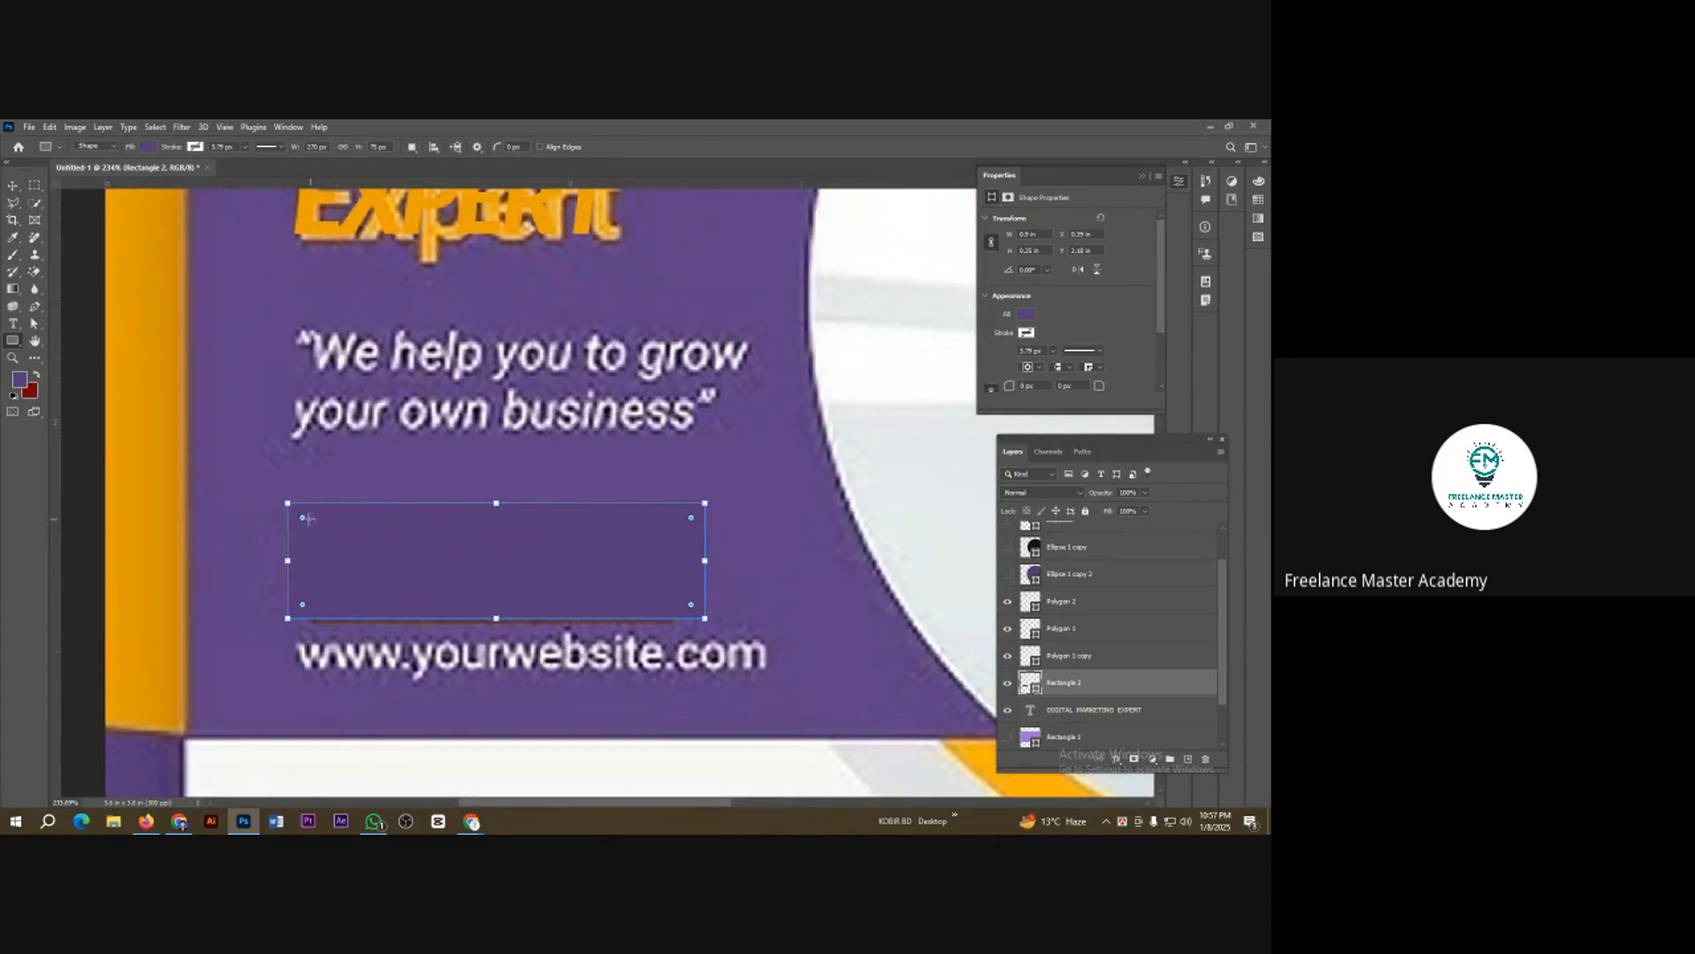
# Step: Round the new button rectangle's corners to about 0.1 in and shift it slightly over the reference button
pyautogui.moveTo(303, 519); pyautogui.dragTo(339, 540)
pyautogui.click(12, 186)
pyautogui.click(532, 460)
pyautogui.moveTo(480, 545)
pyautogui.mouseDown()
pyautogui.moveTo(477, 670)
pyautogui.moveTo(481, 544)
pyautogui.mouseUp()
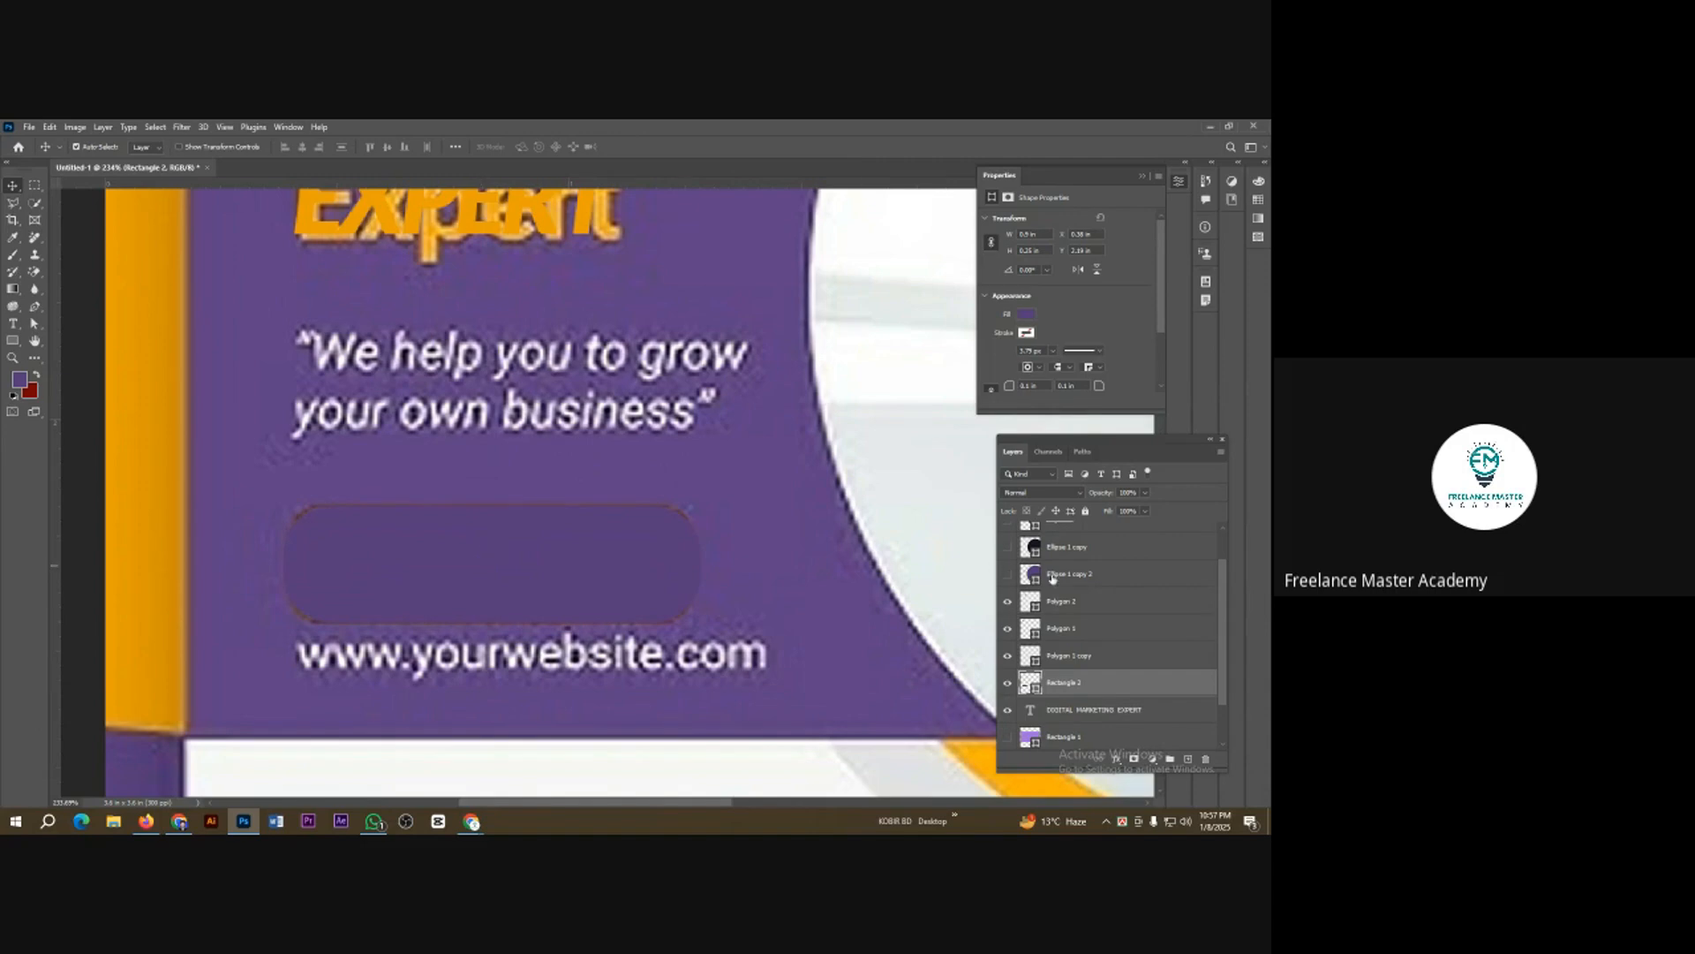
# Step: Recolour the rounded button rectangle to a golden yellow
pyautogui.doubleClick(1034, 687)
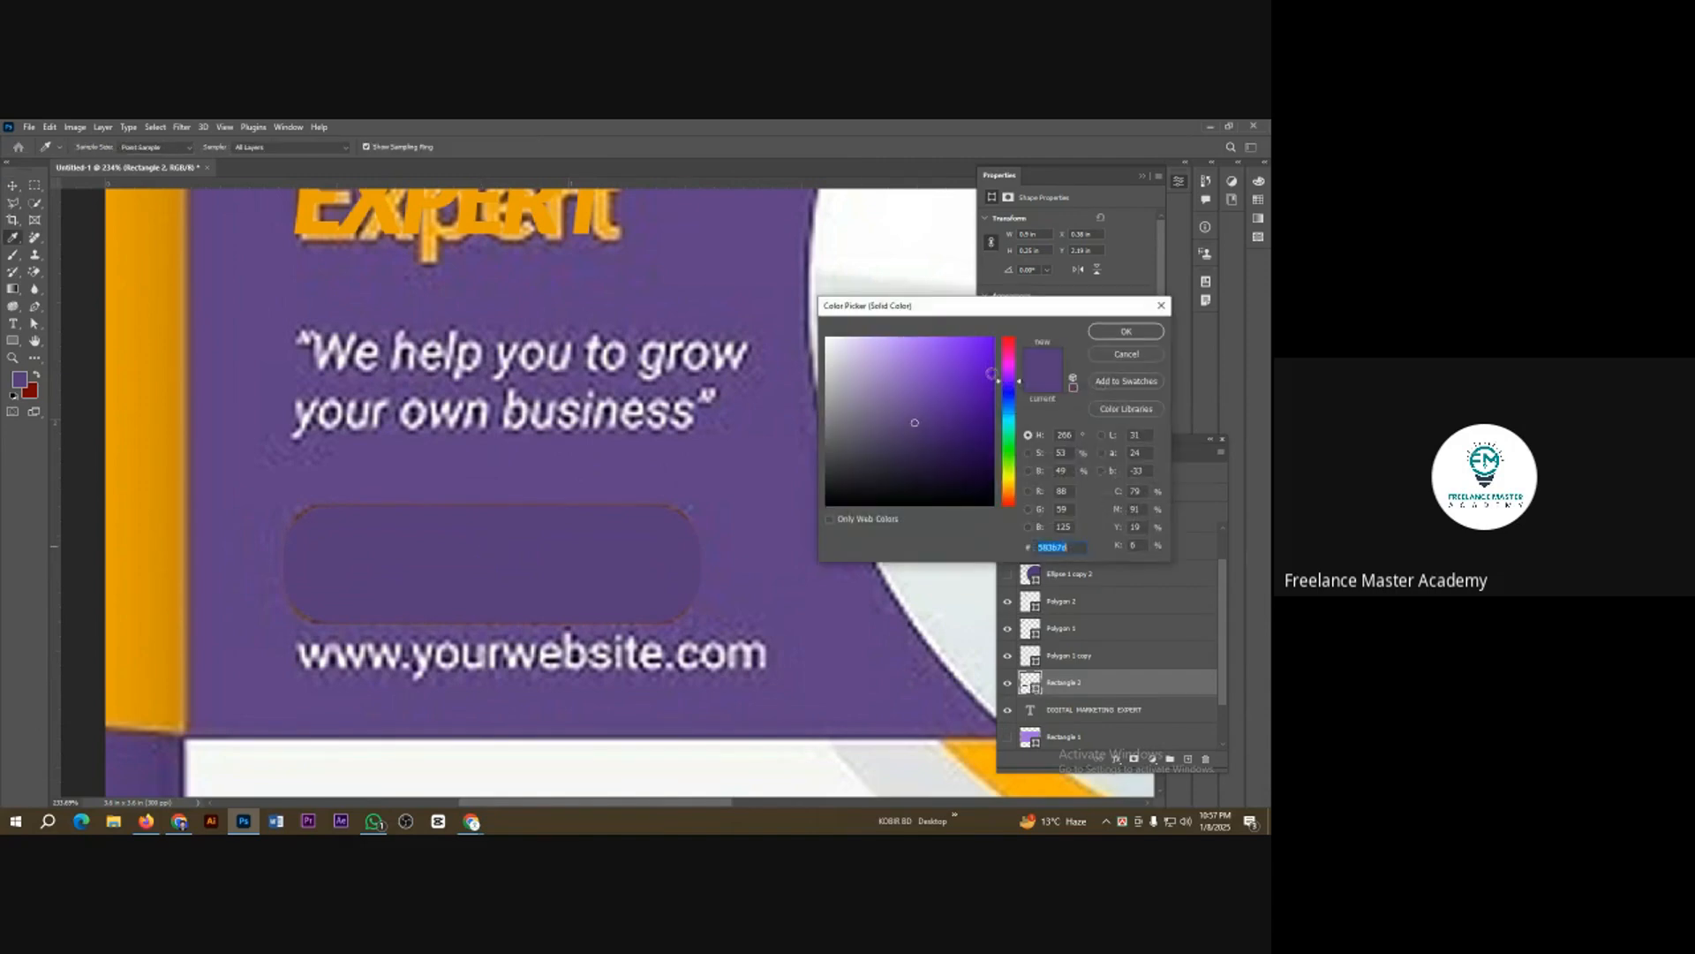
pyautogui.click(1009, 478)
pyautogui.click(993, 351)
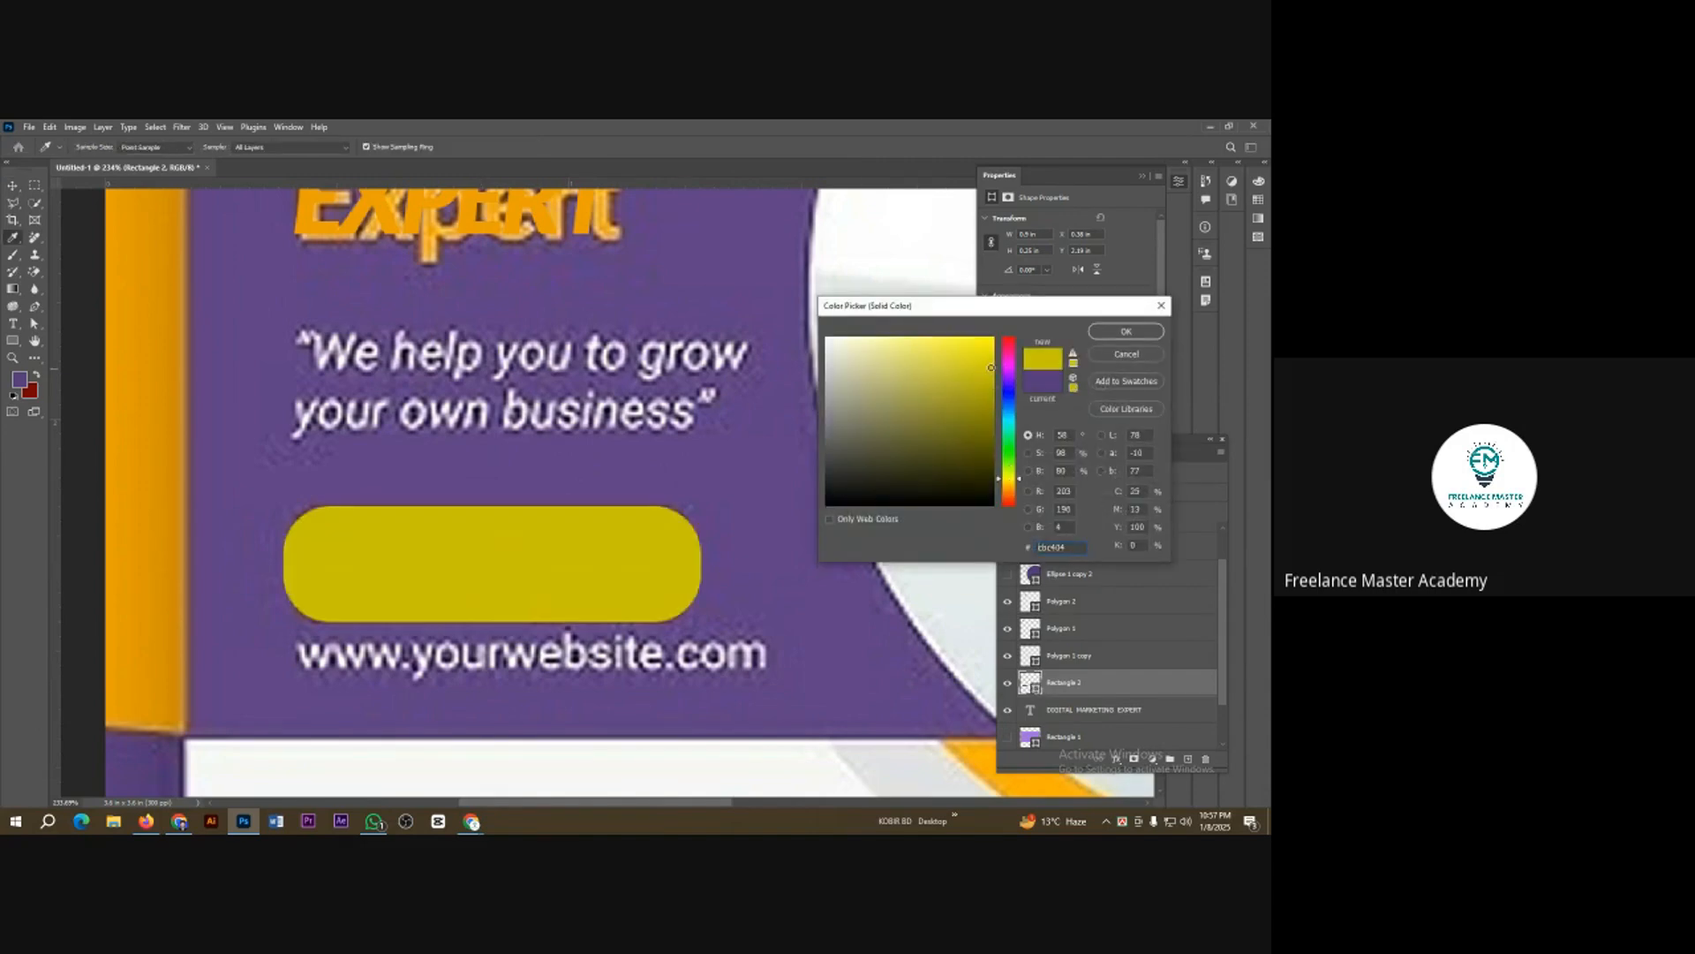
pyautogui.click(992, 350)
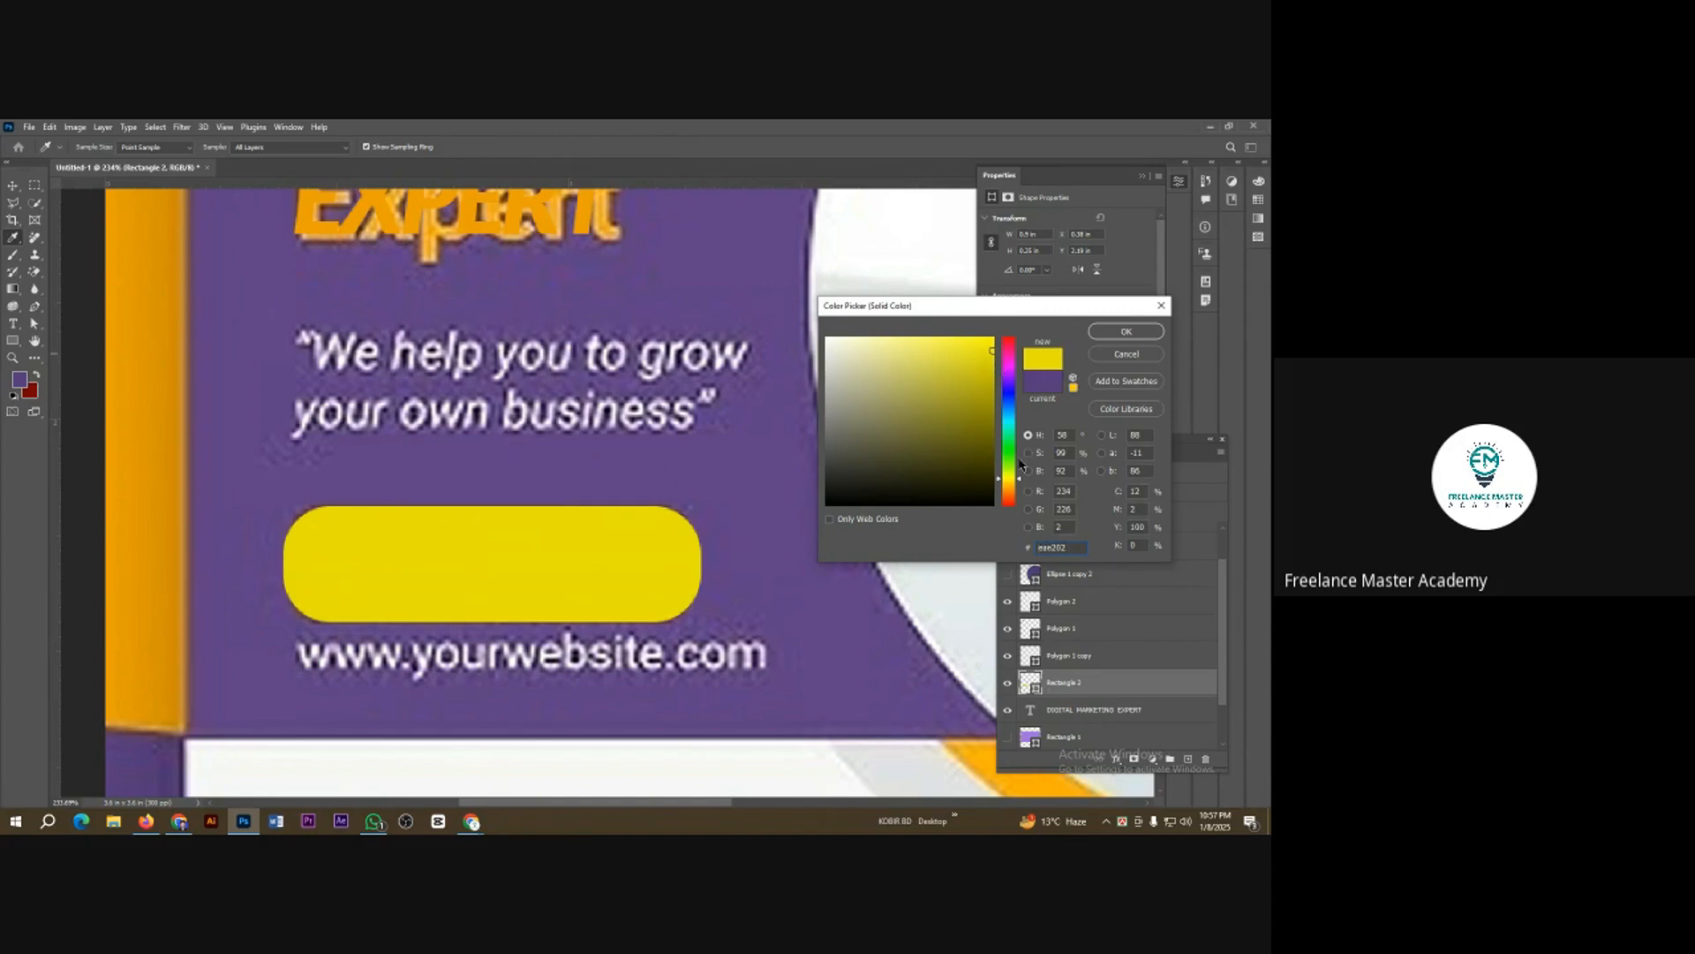
pyautogui.click(1009, 482)
pyautogui.click(991, 357)
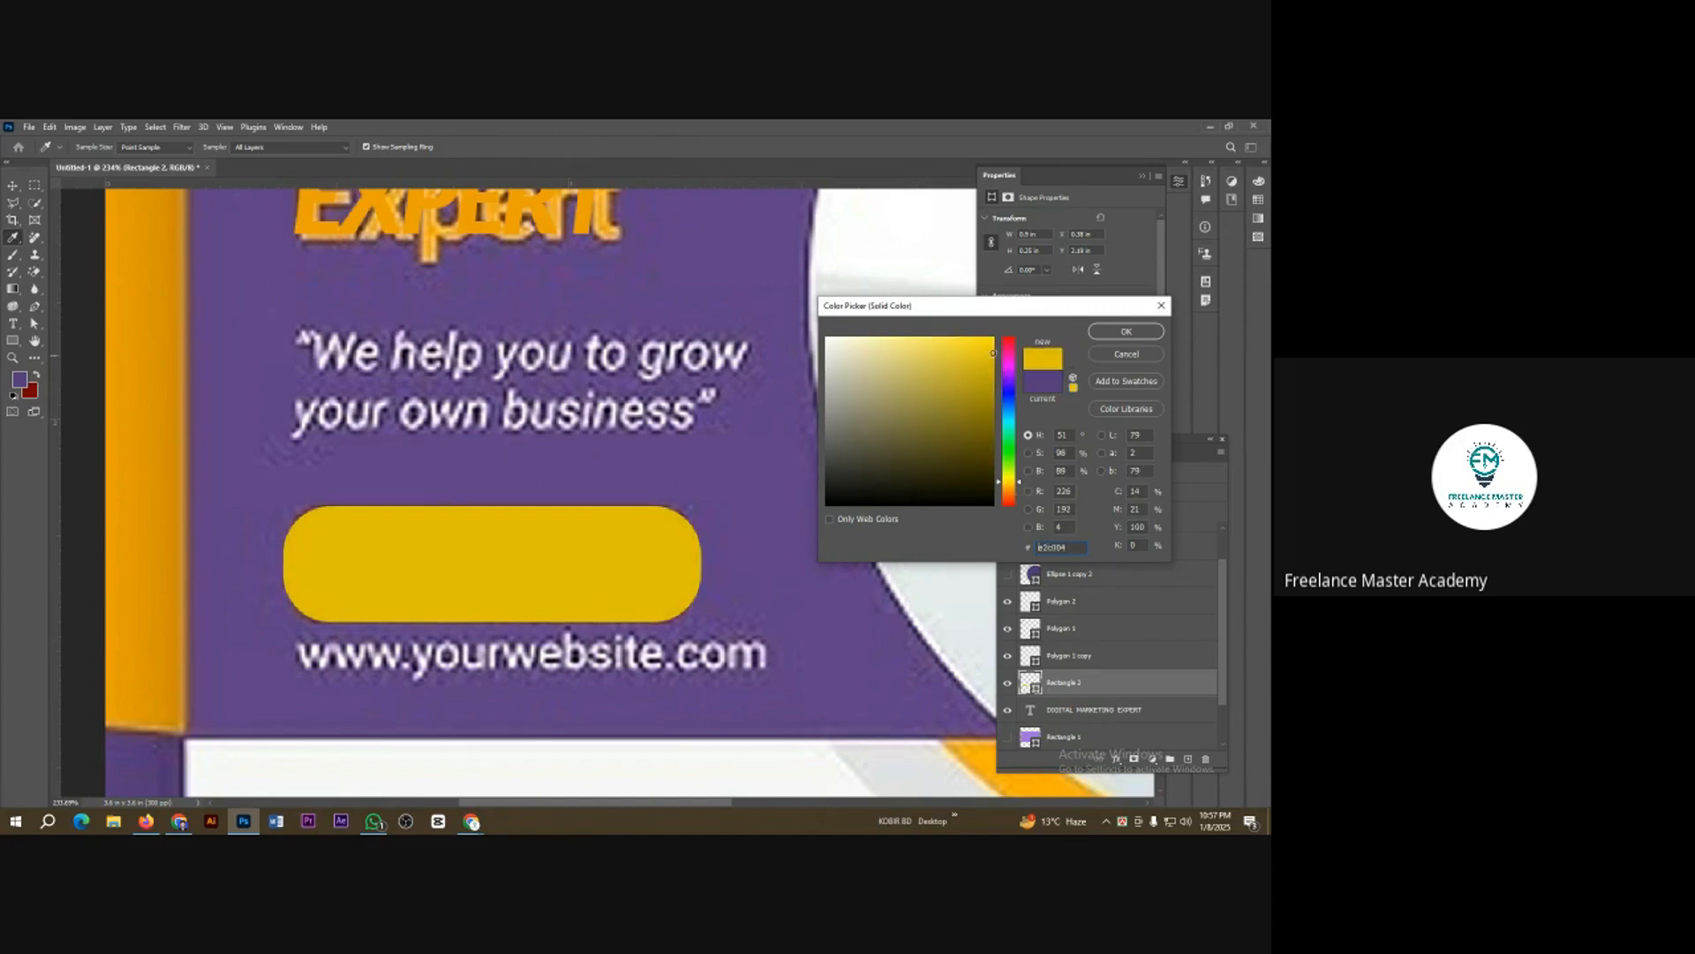
pyautogui.click(1127, 331)
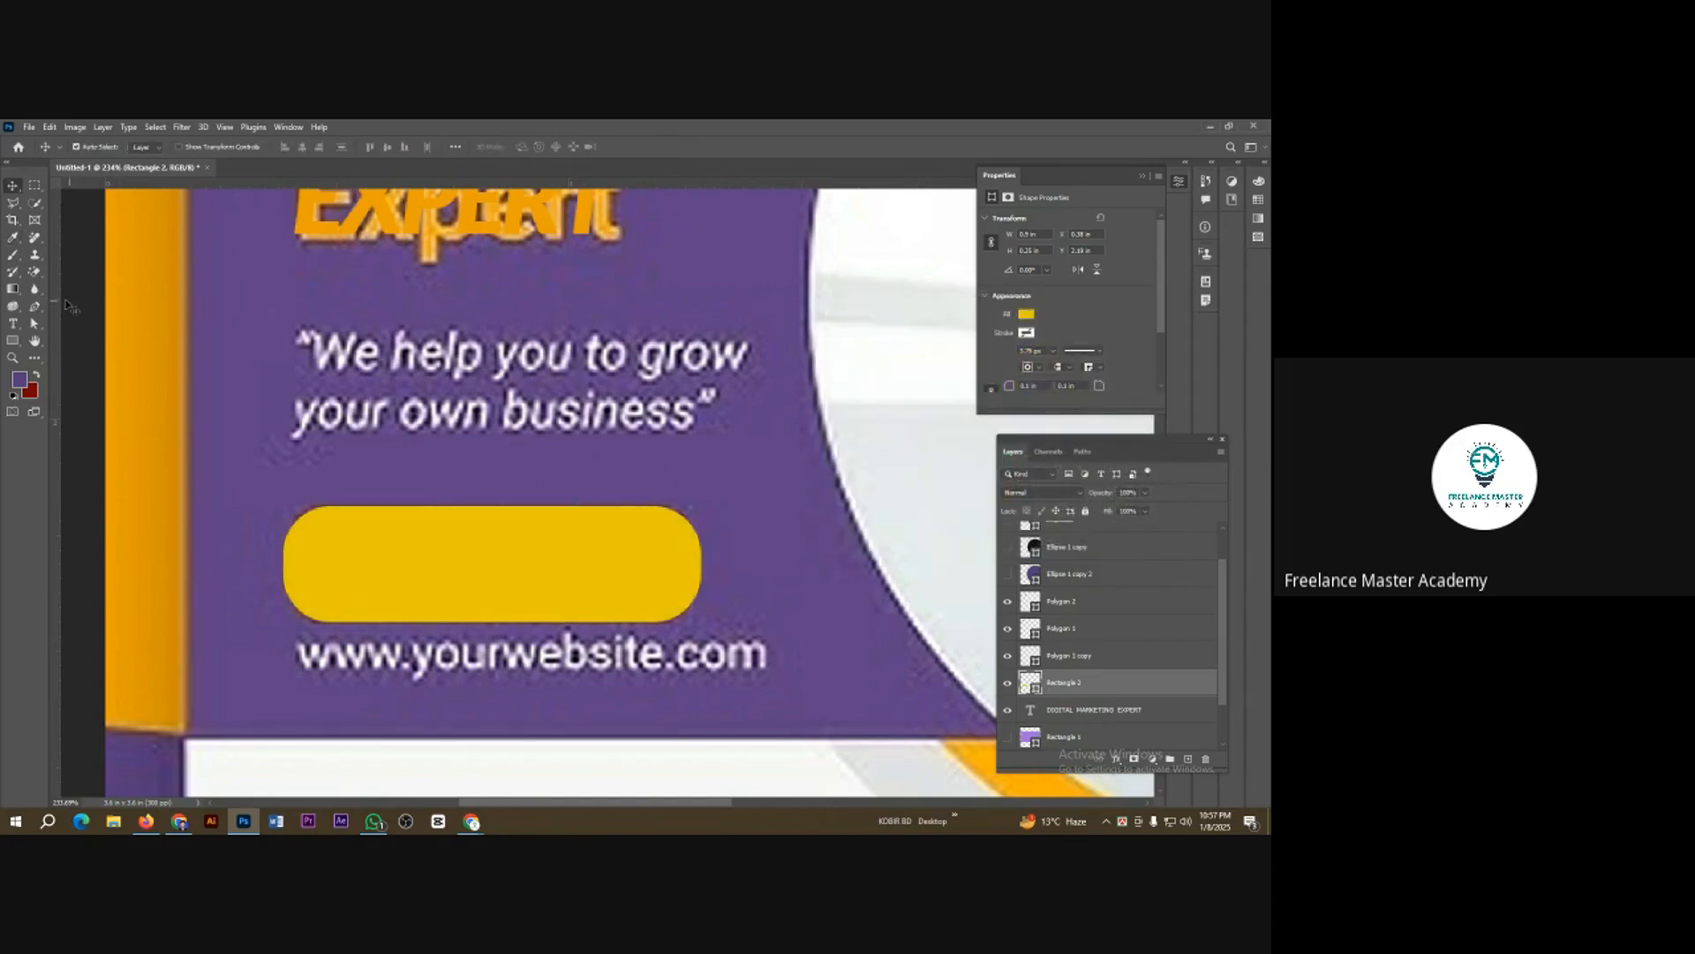
# Step: Add a new text layer reading ORDER NOW above the yellow button
pyautogui.click(13, 323)
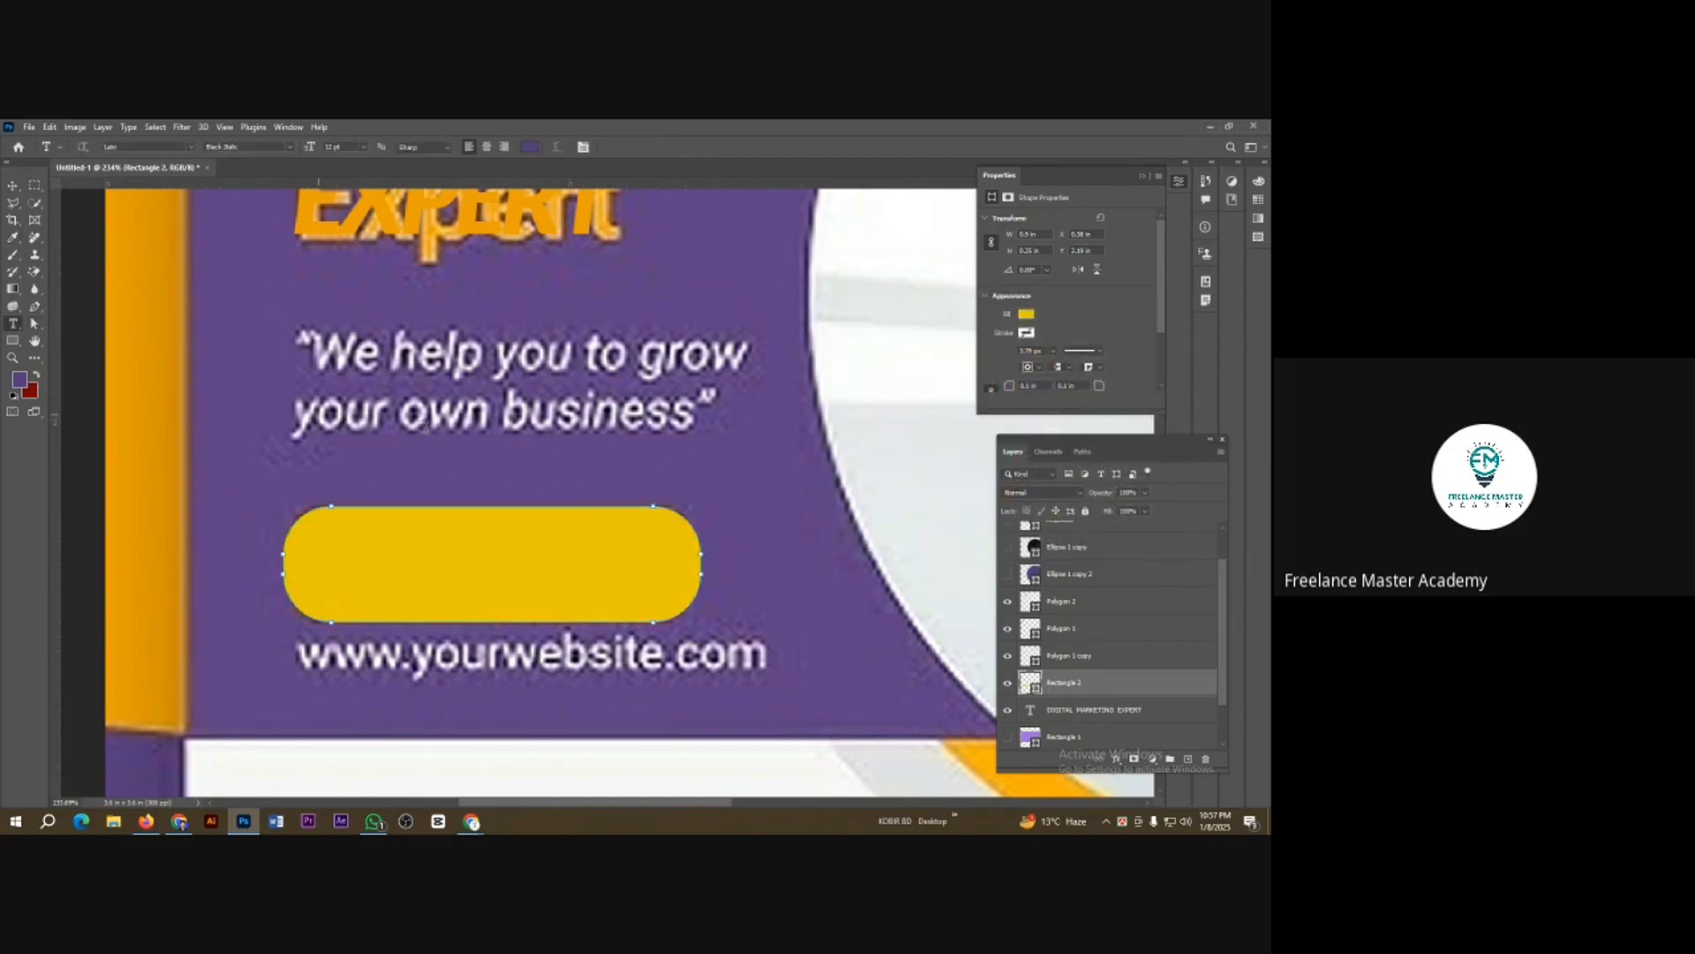
pyautogui.click(494, 436)
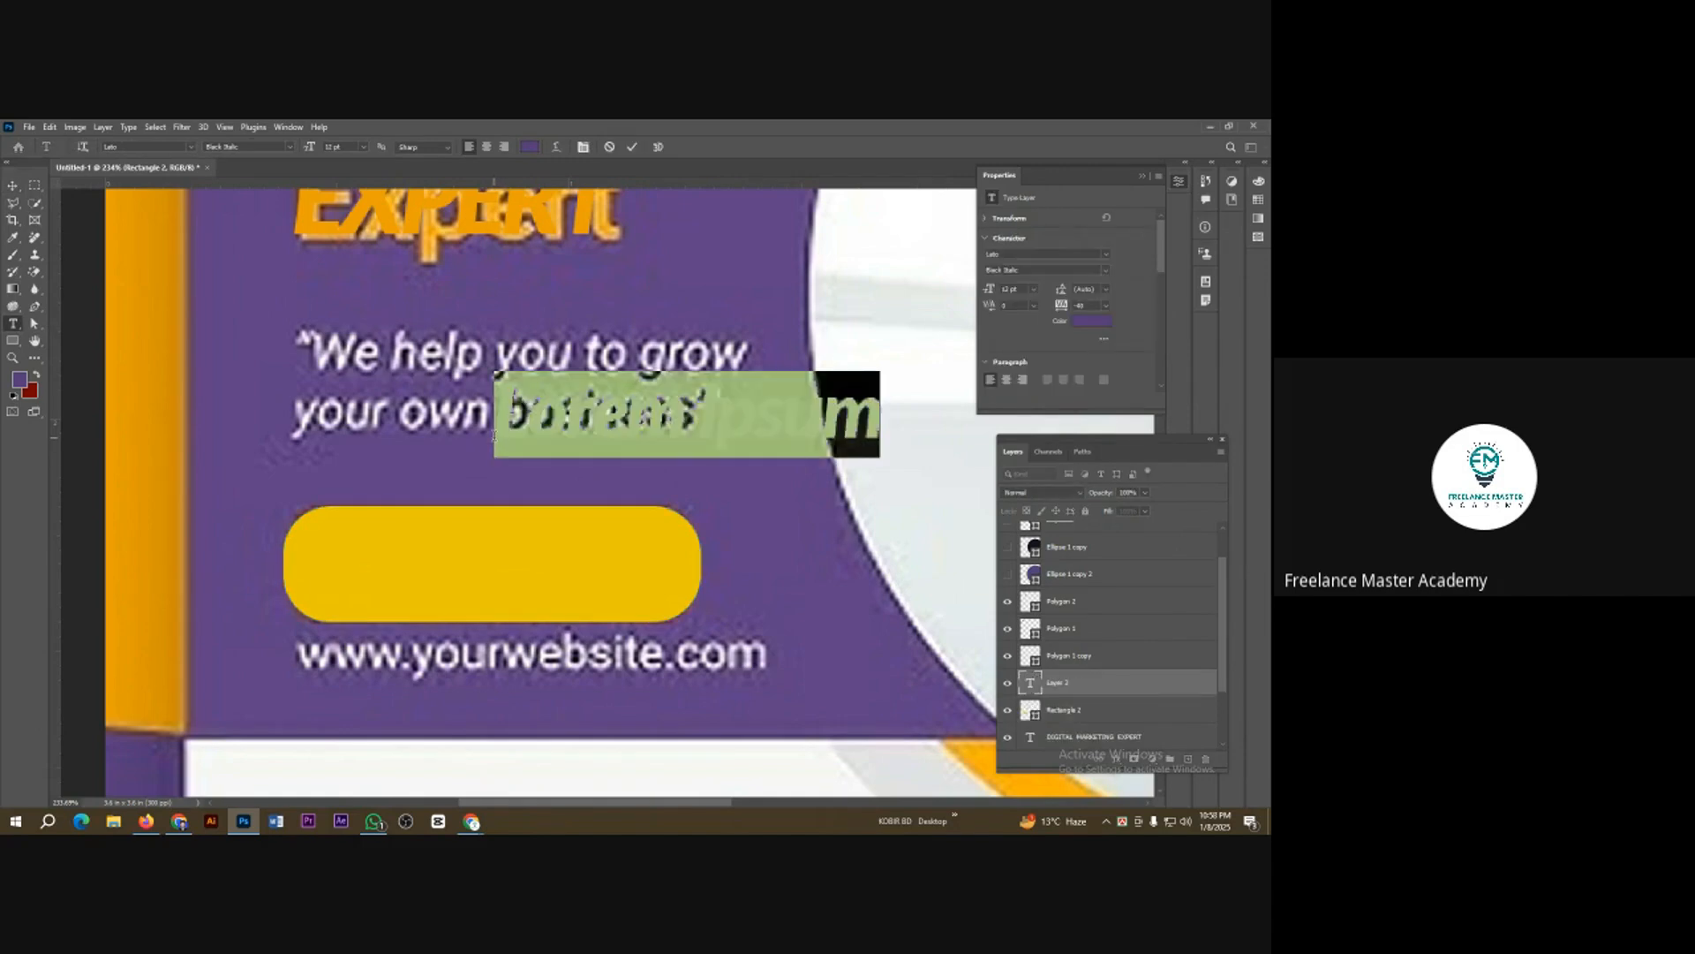
pyautogui.write('CONTA')
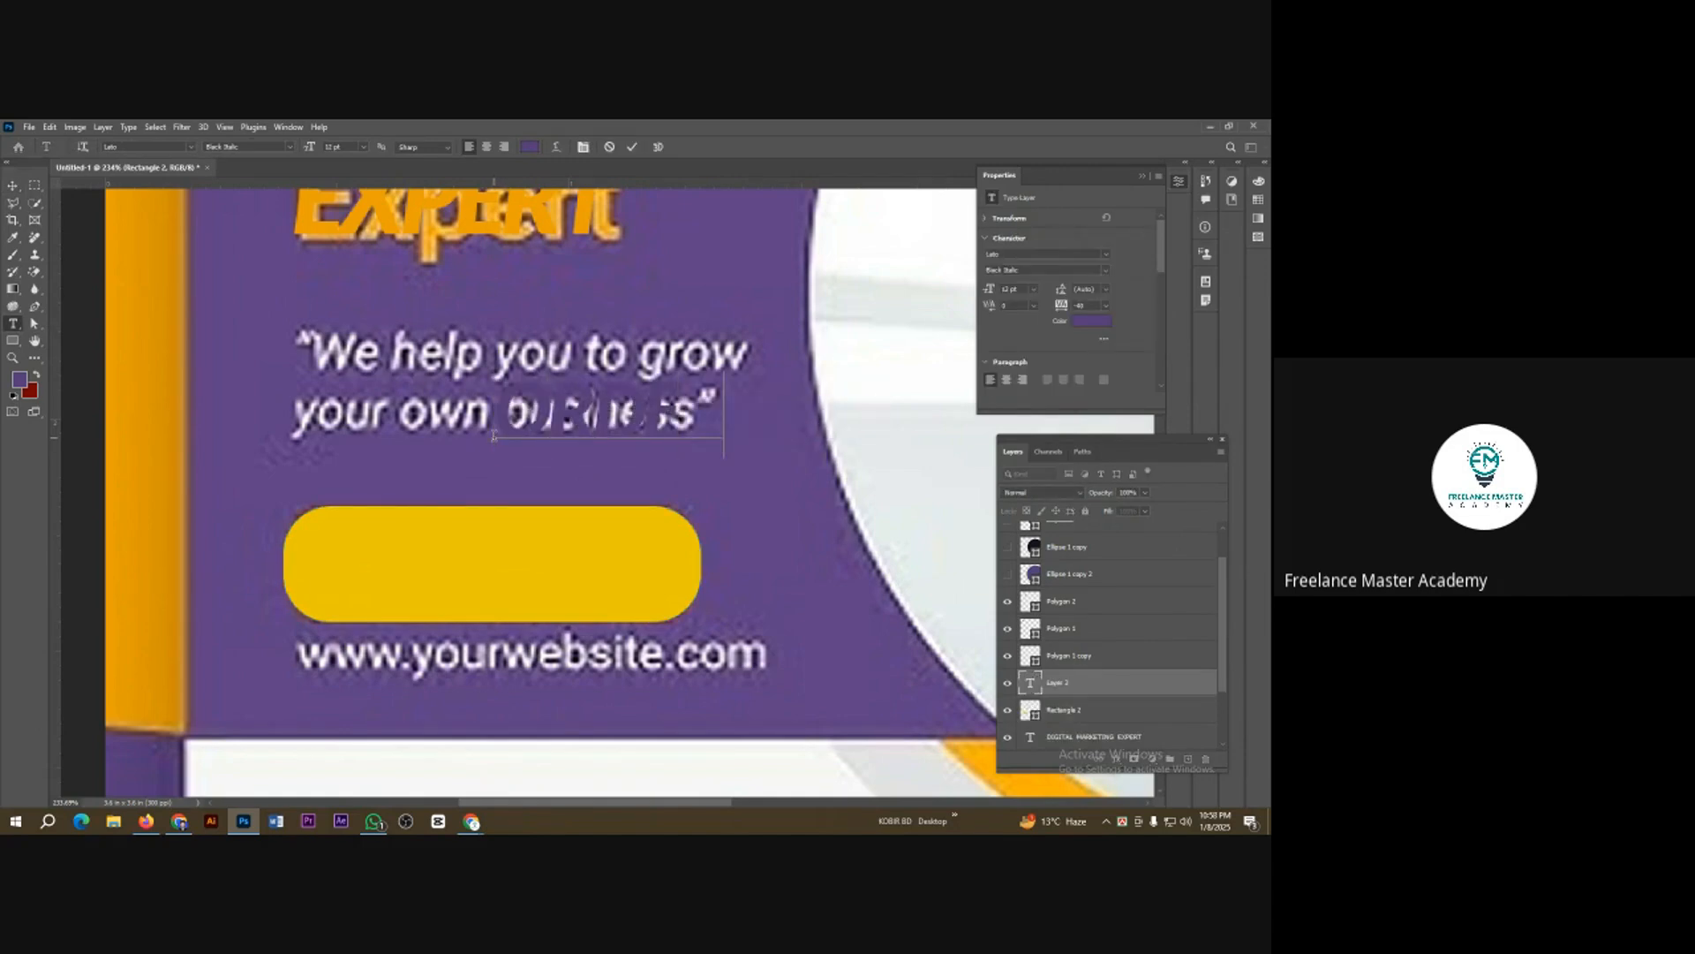
pyautogui.write('CT NOW')
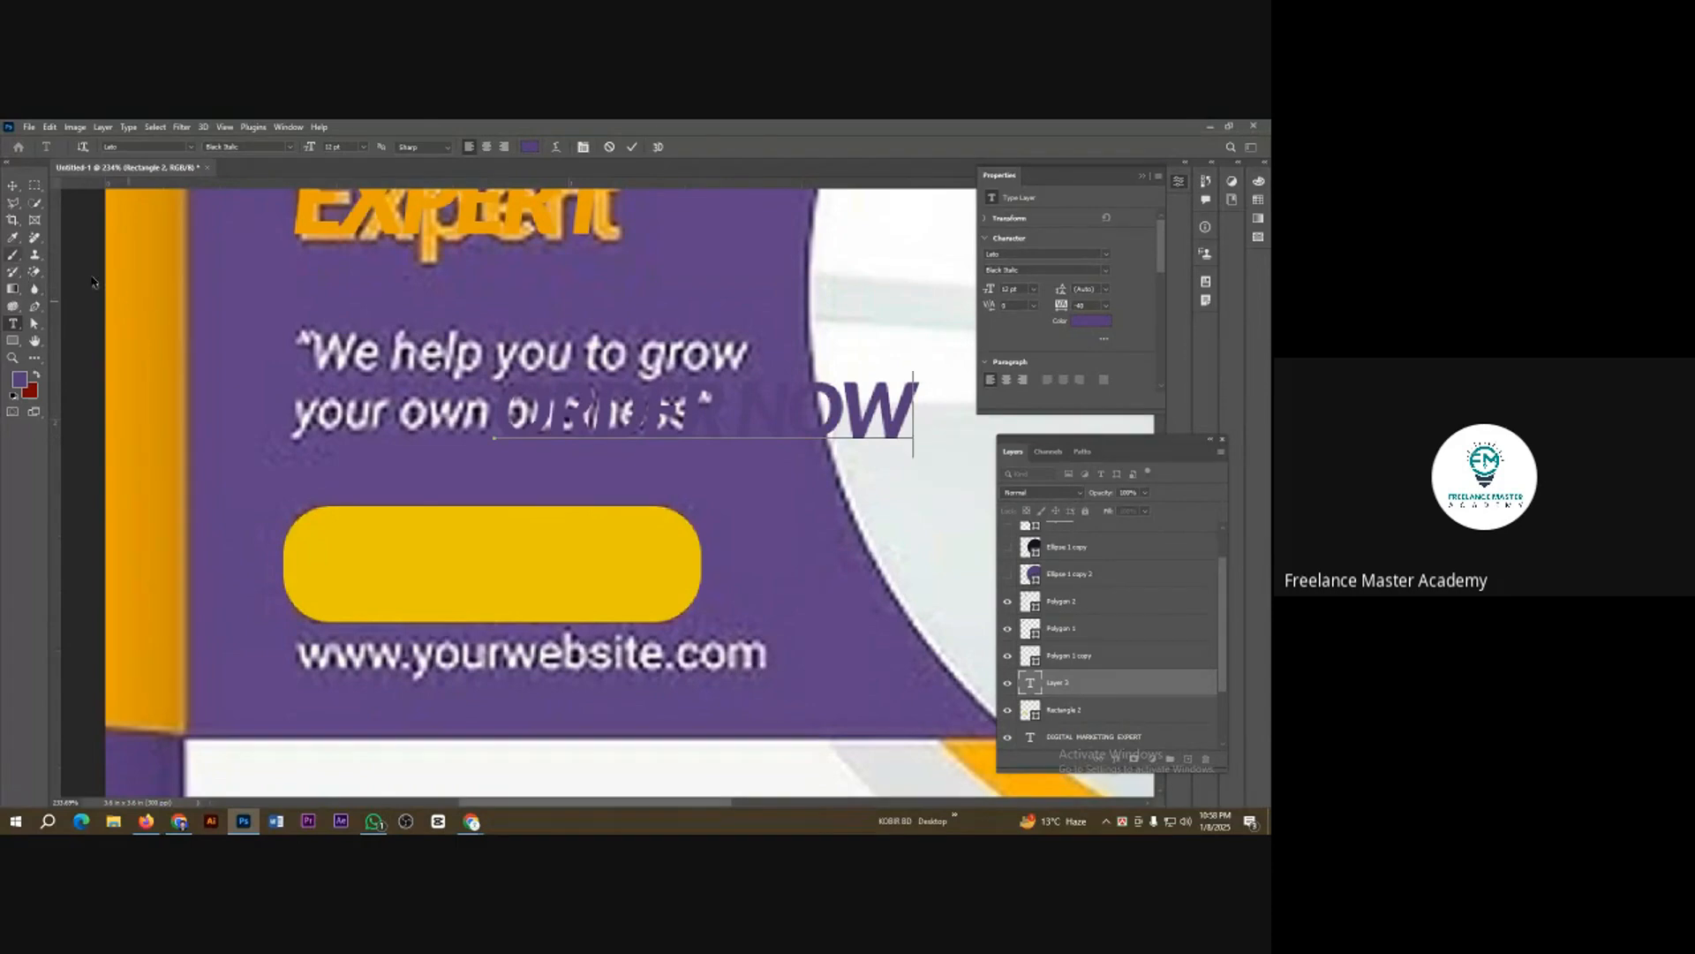
pyautogui.click(13, 185)
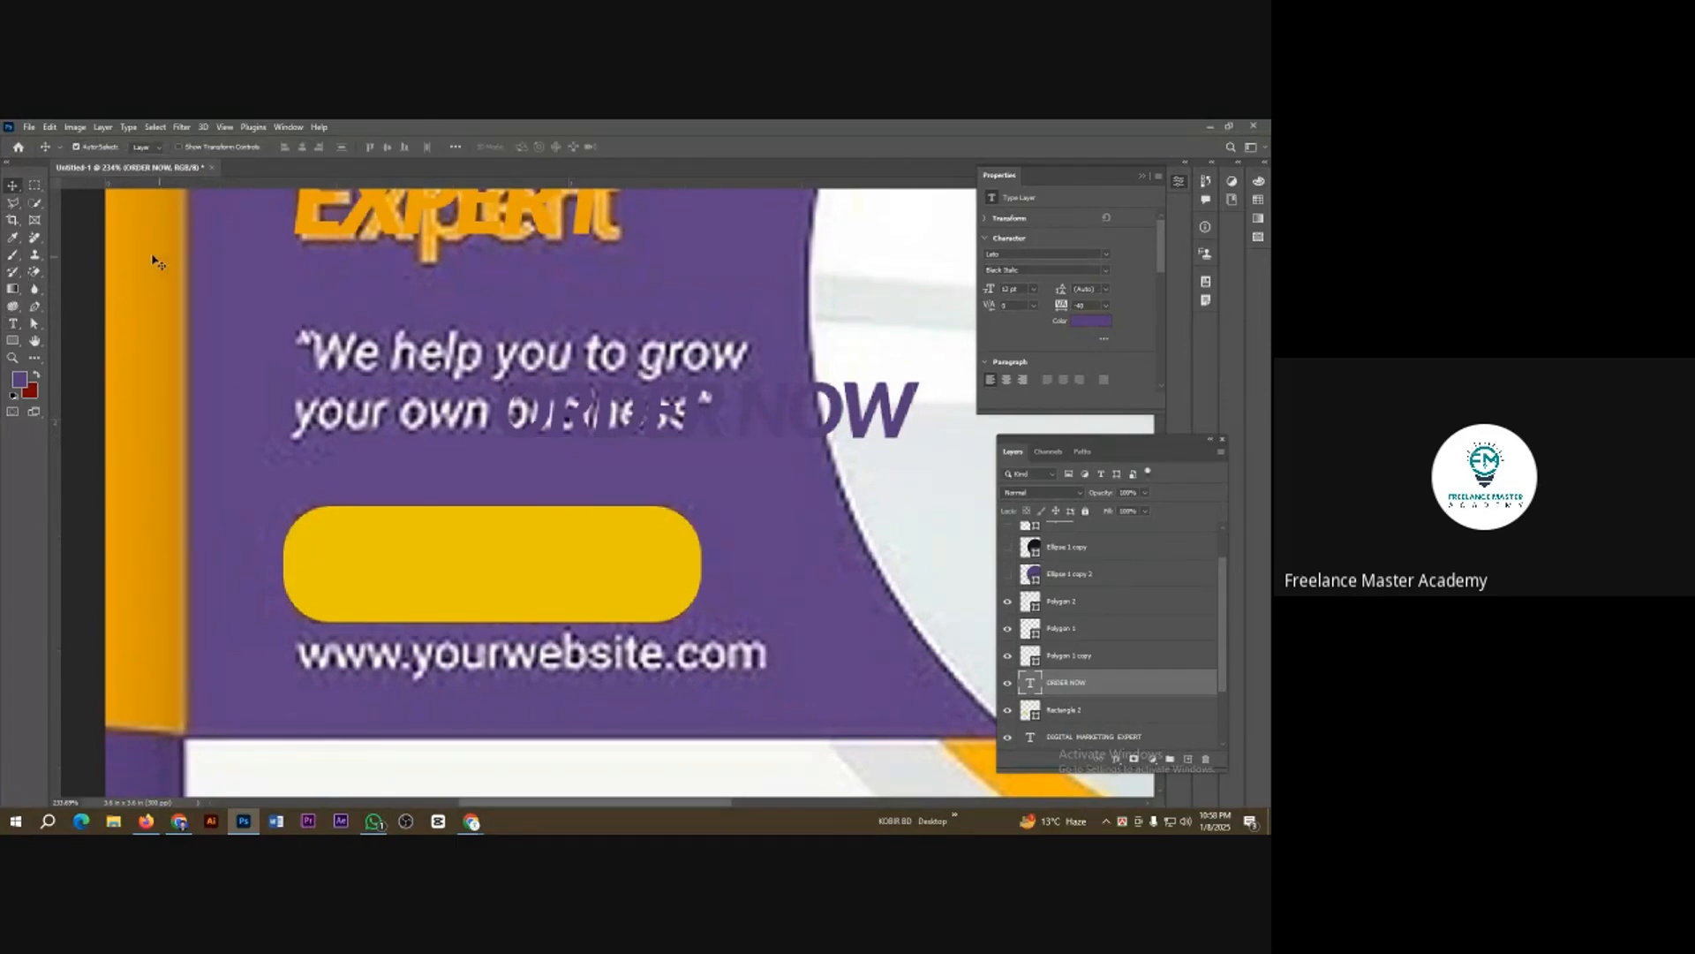
# Step: Move the ORDER NOW text onto the yellow button and scale it down to about 86% so it fits inside
pyautogui.moveTo(575, 422); pyautogui.dragTo(407, 570)
pyautogui.hotkey('ctrl', 't')
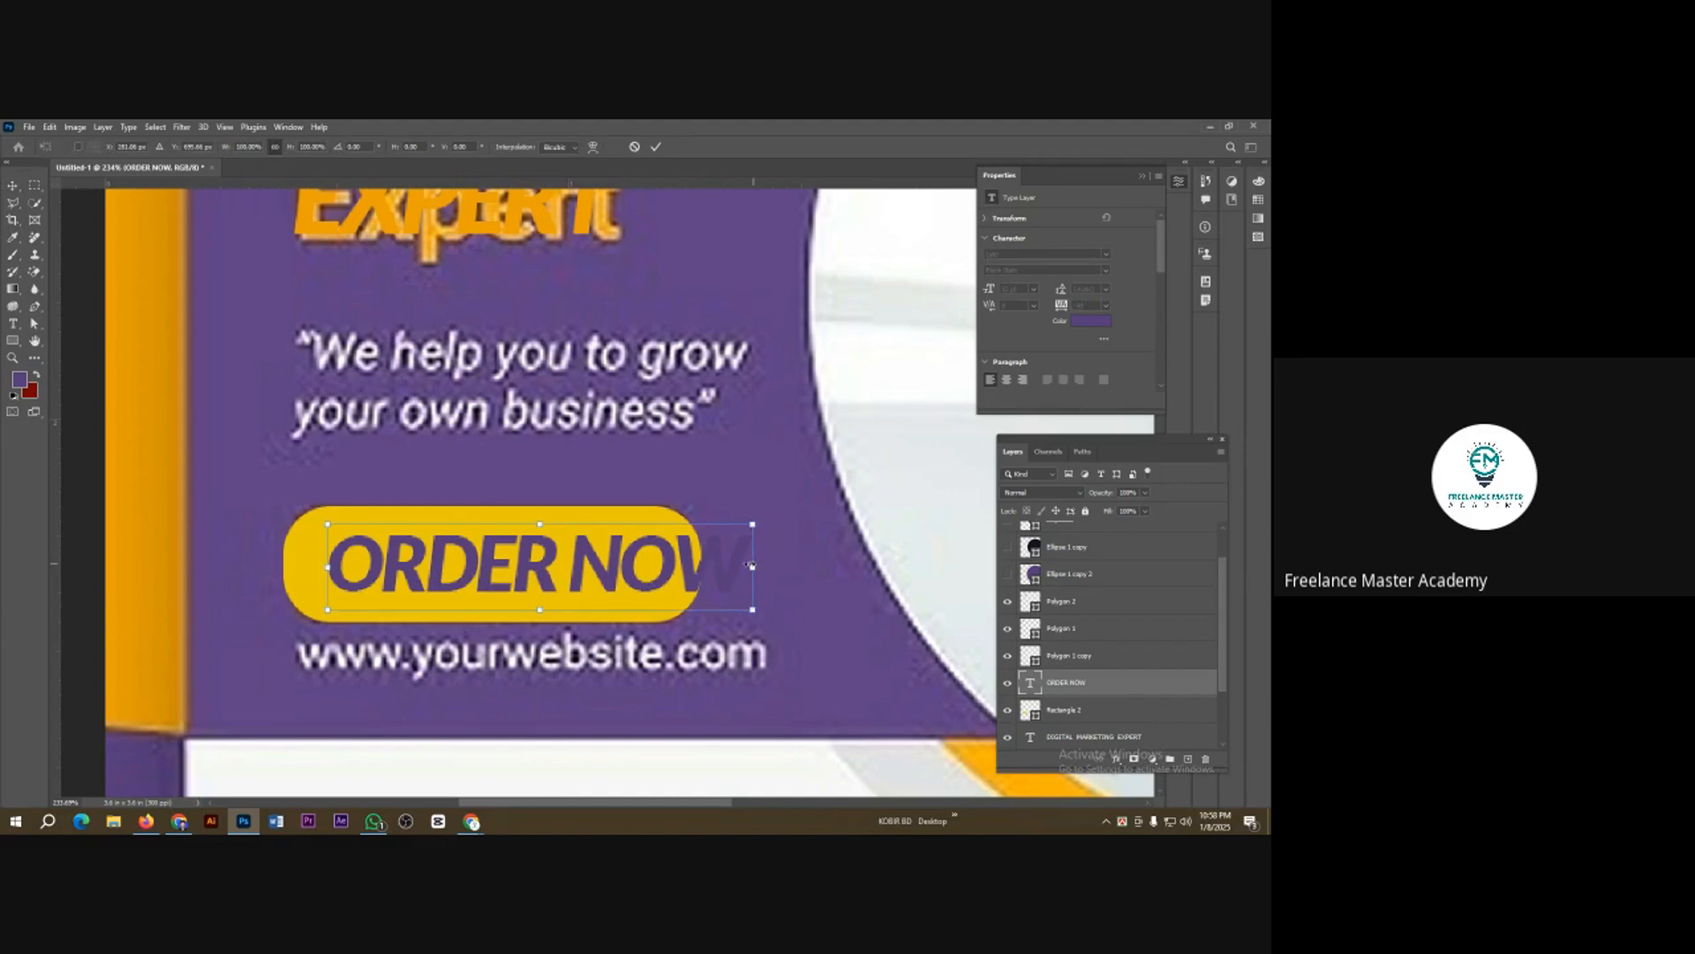
pyautogui.moveTo(750, 565); pyautogui.dragTo(593, 568)
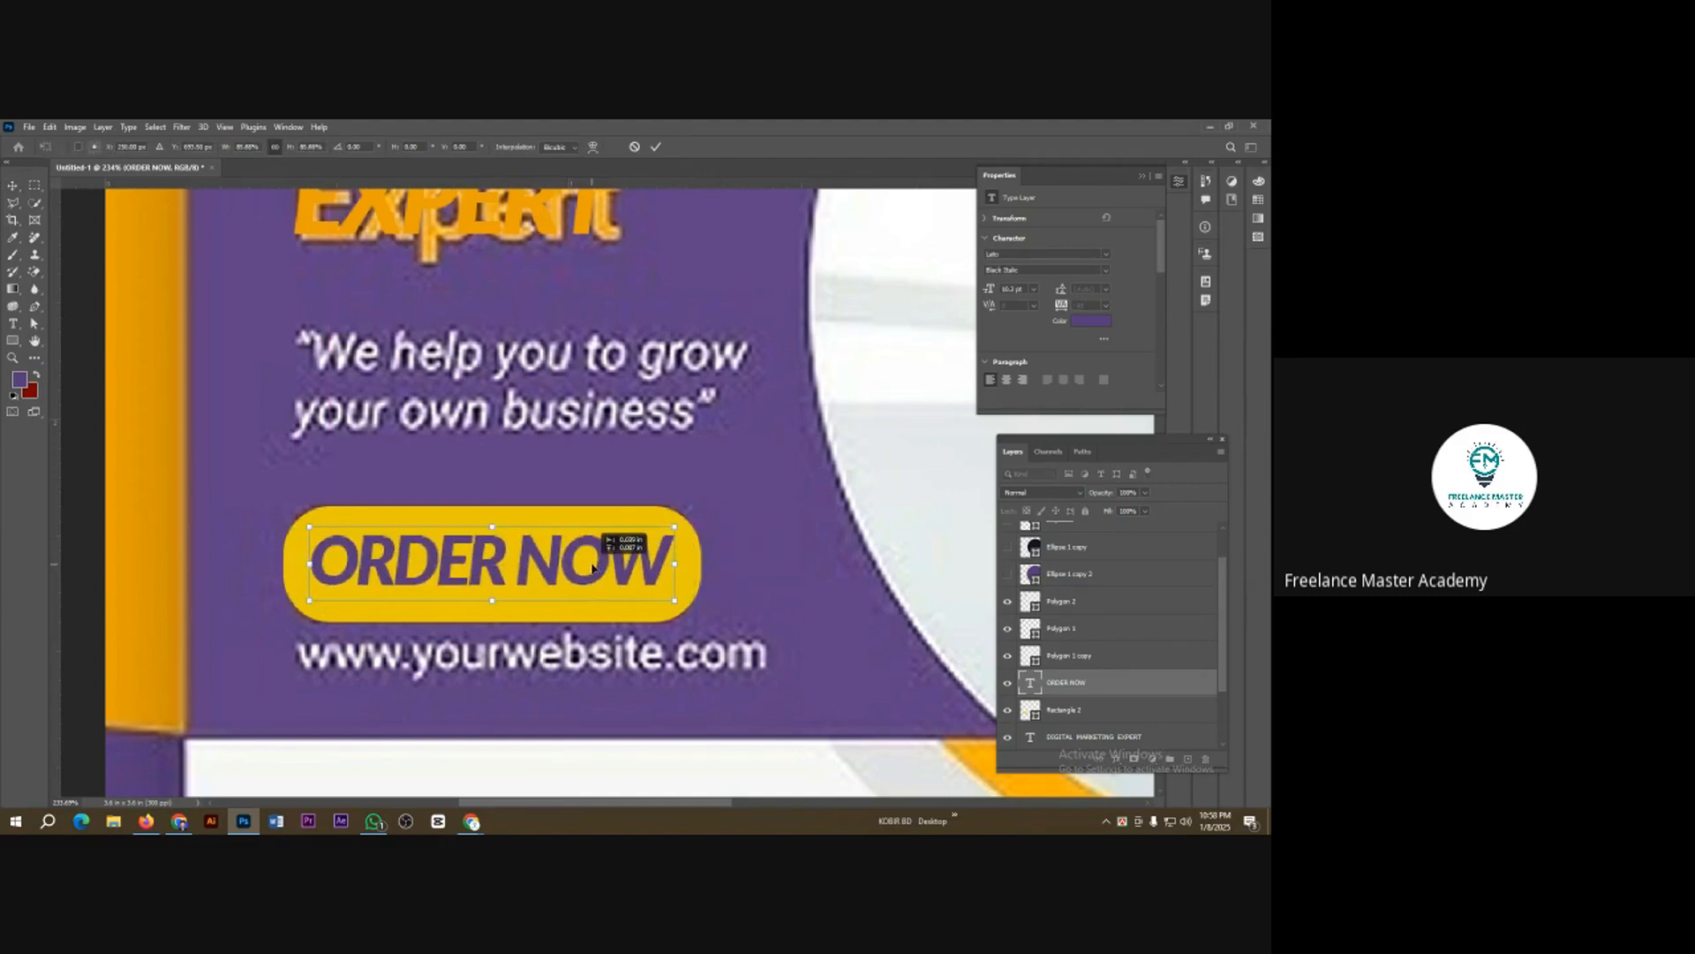
pyautogui.click(656, 147)
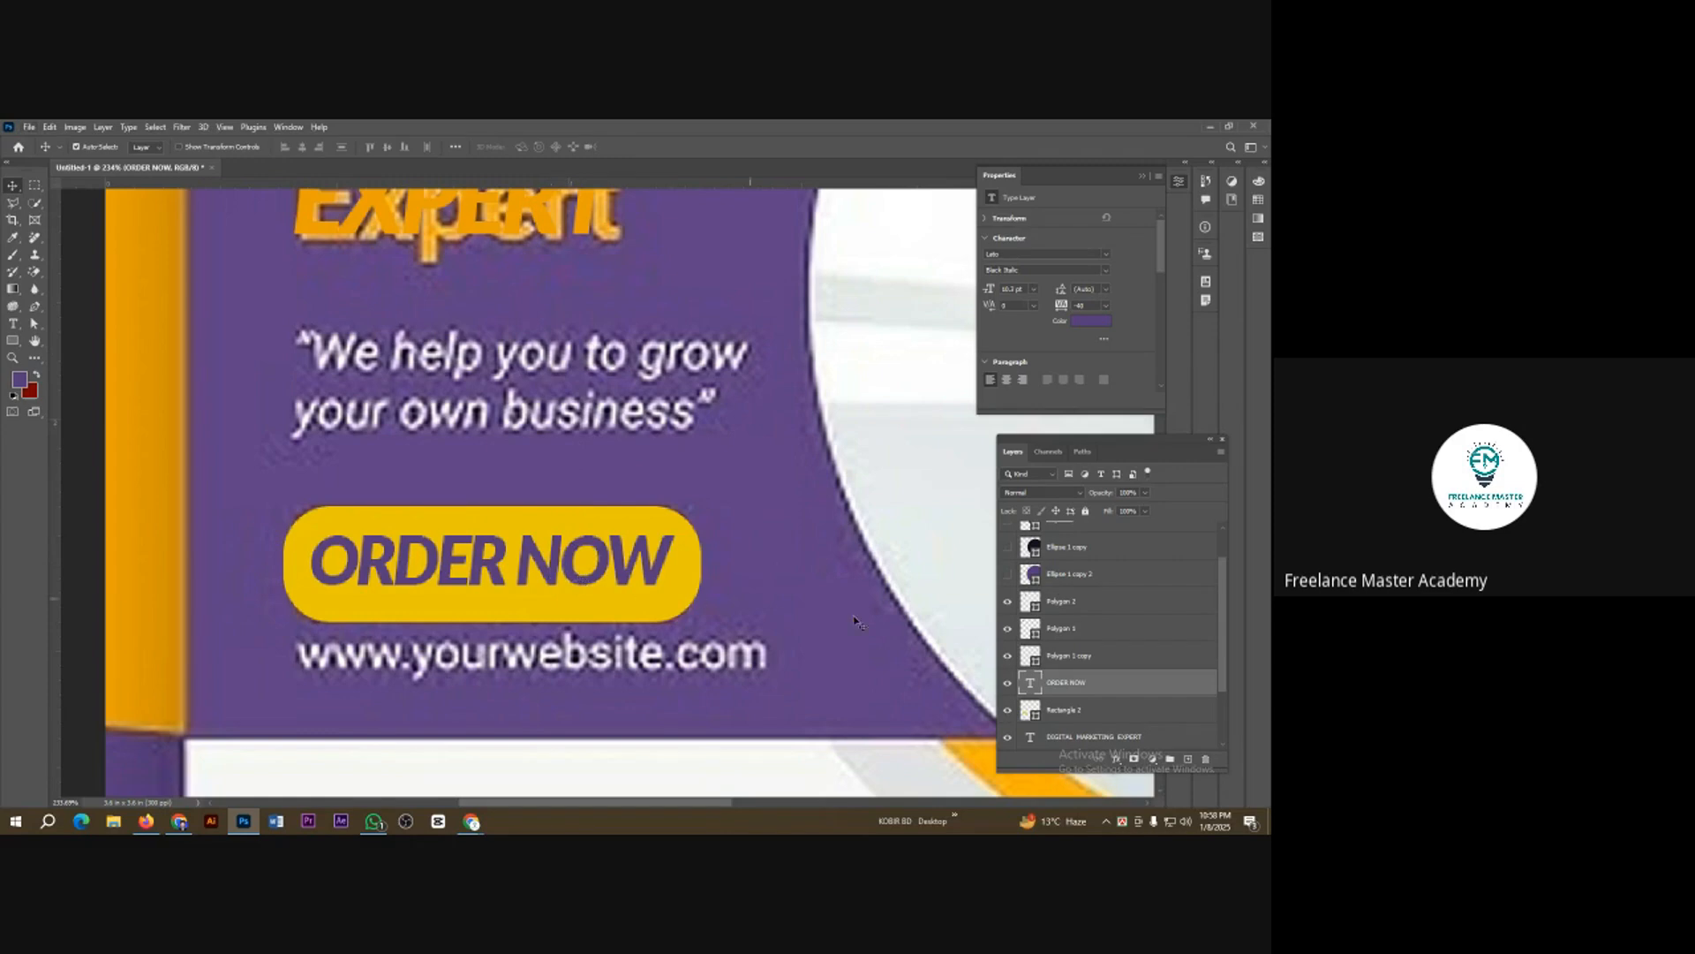
pyautogui.click(1090, 321)
pyautogui.moveTo(879, 380); pyautogui.dragTo(819, 339)
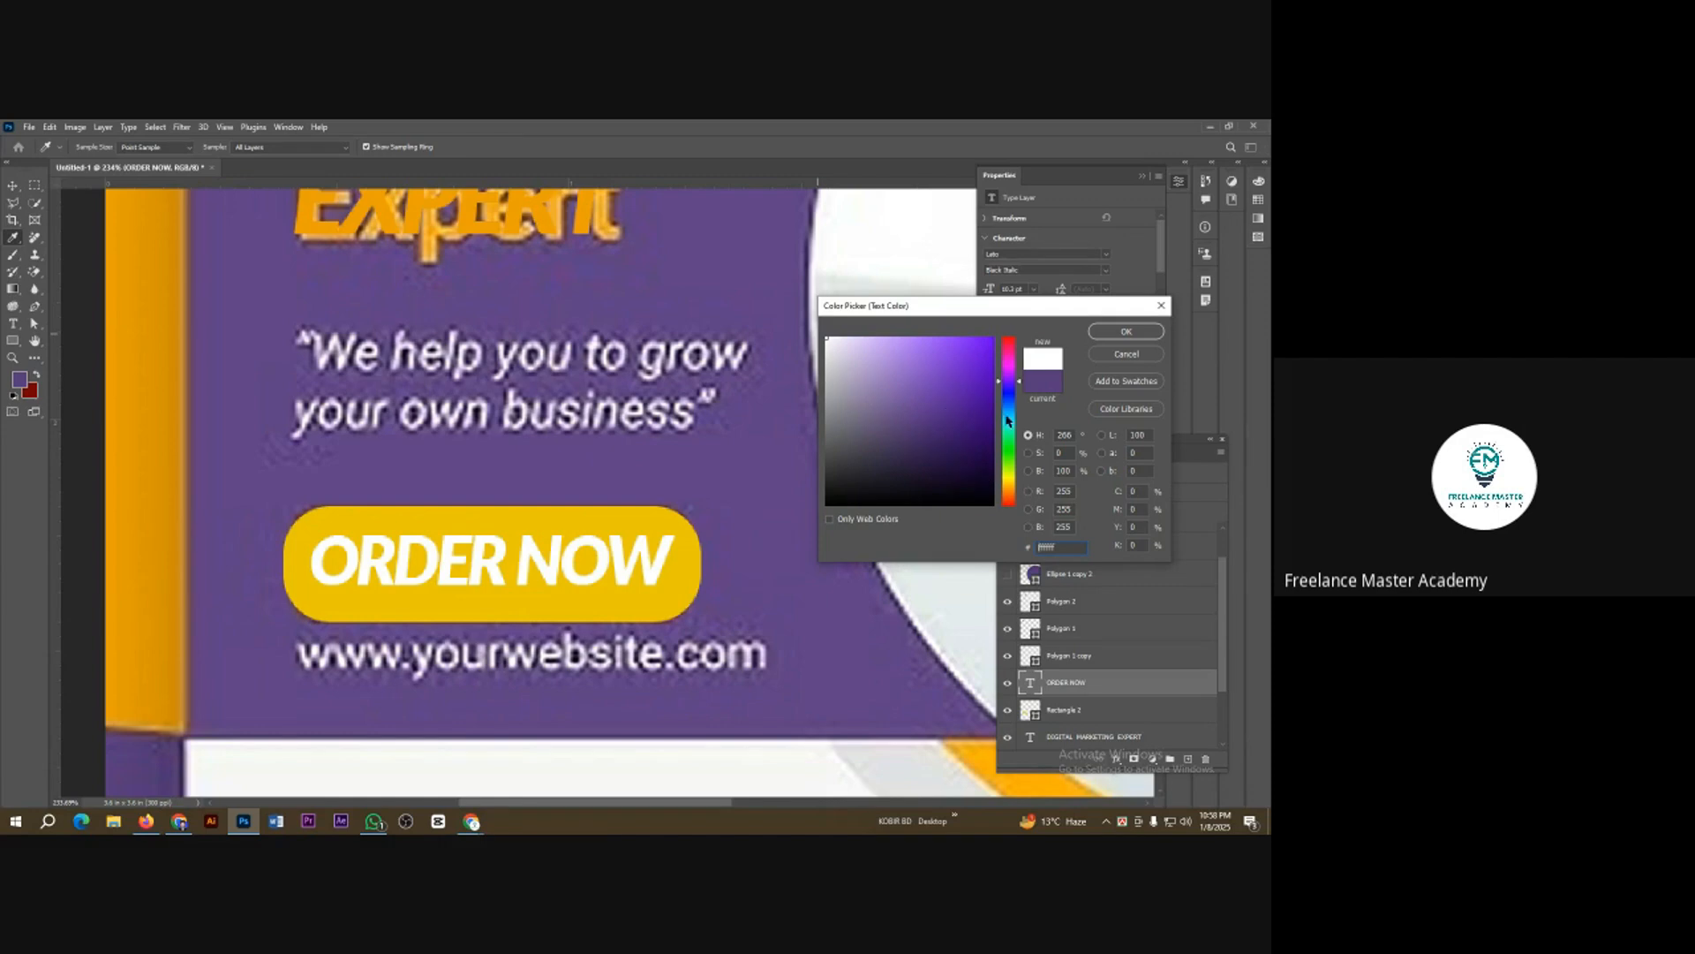
pyautogui.click(1125, 354)
pyautogui.scroll(-5, 548, 563)
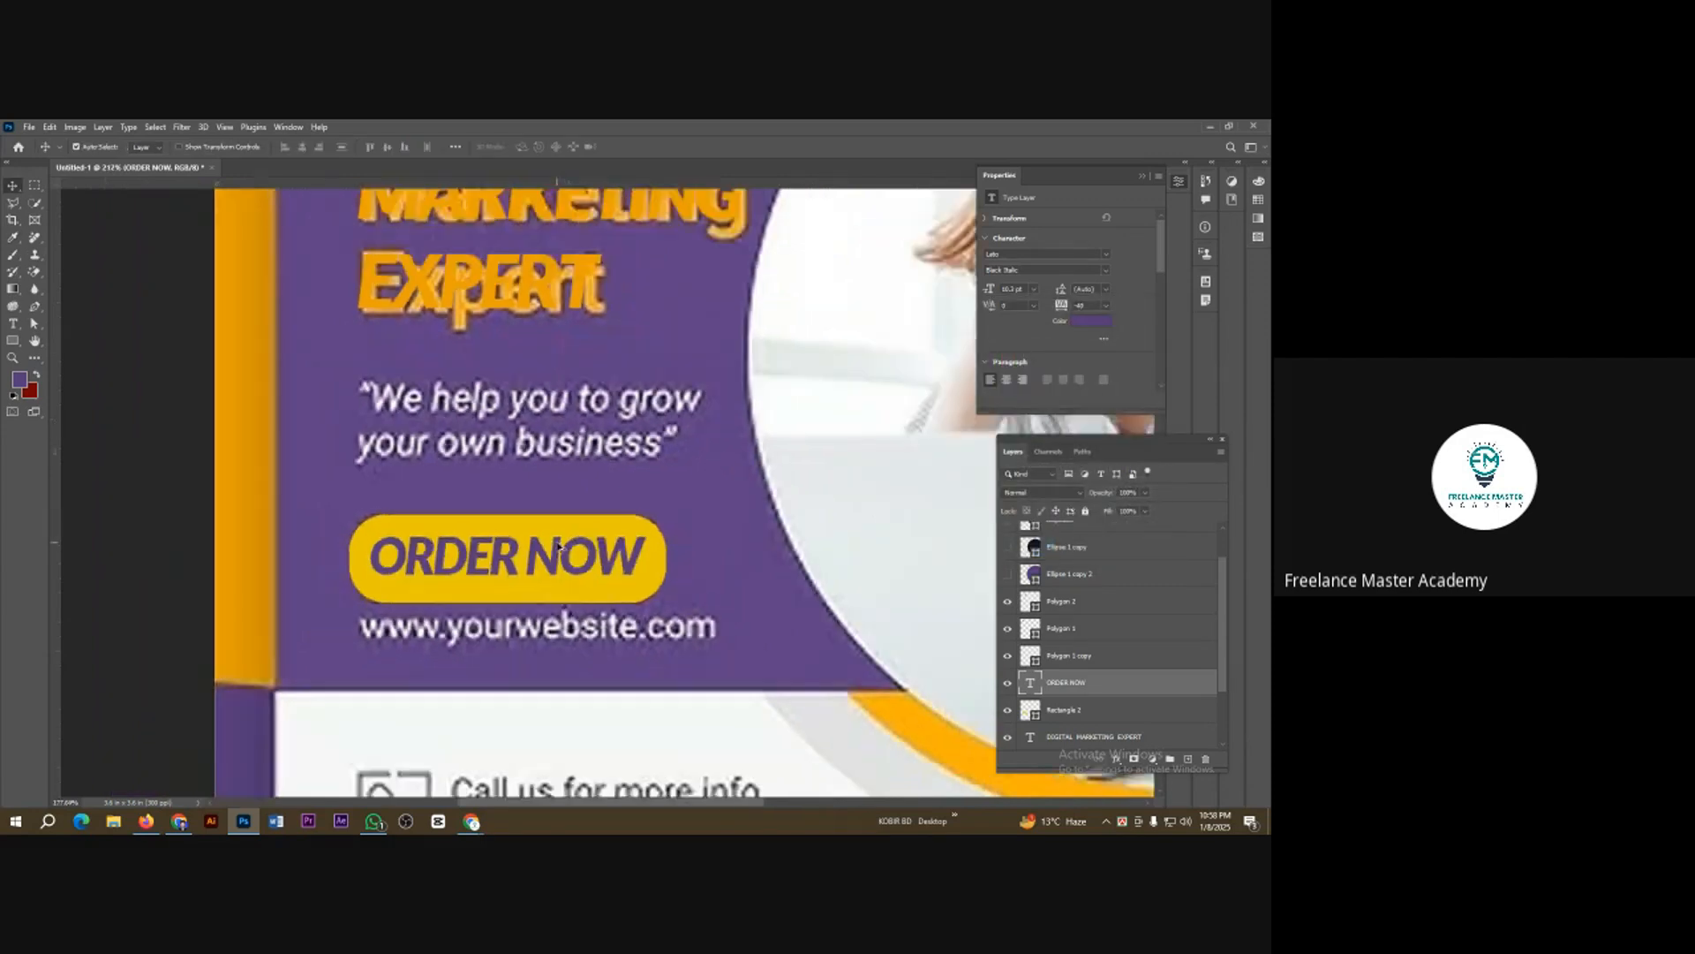
pyautogui.scroll(-2, 547, 563)
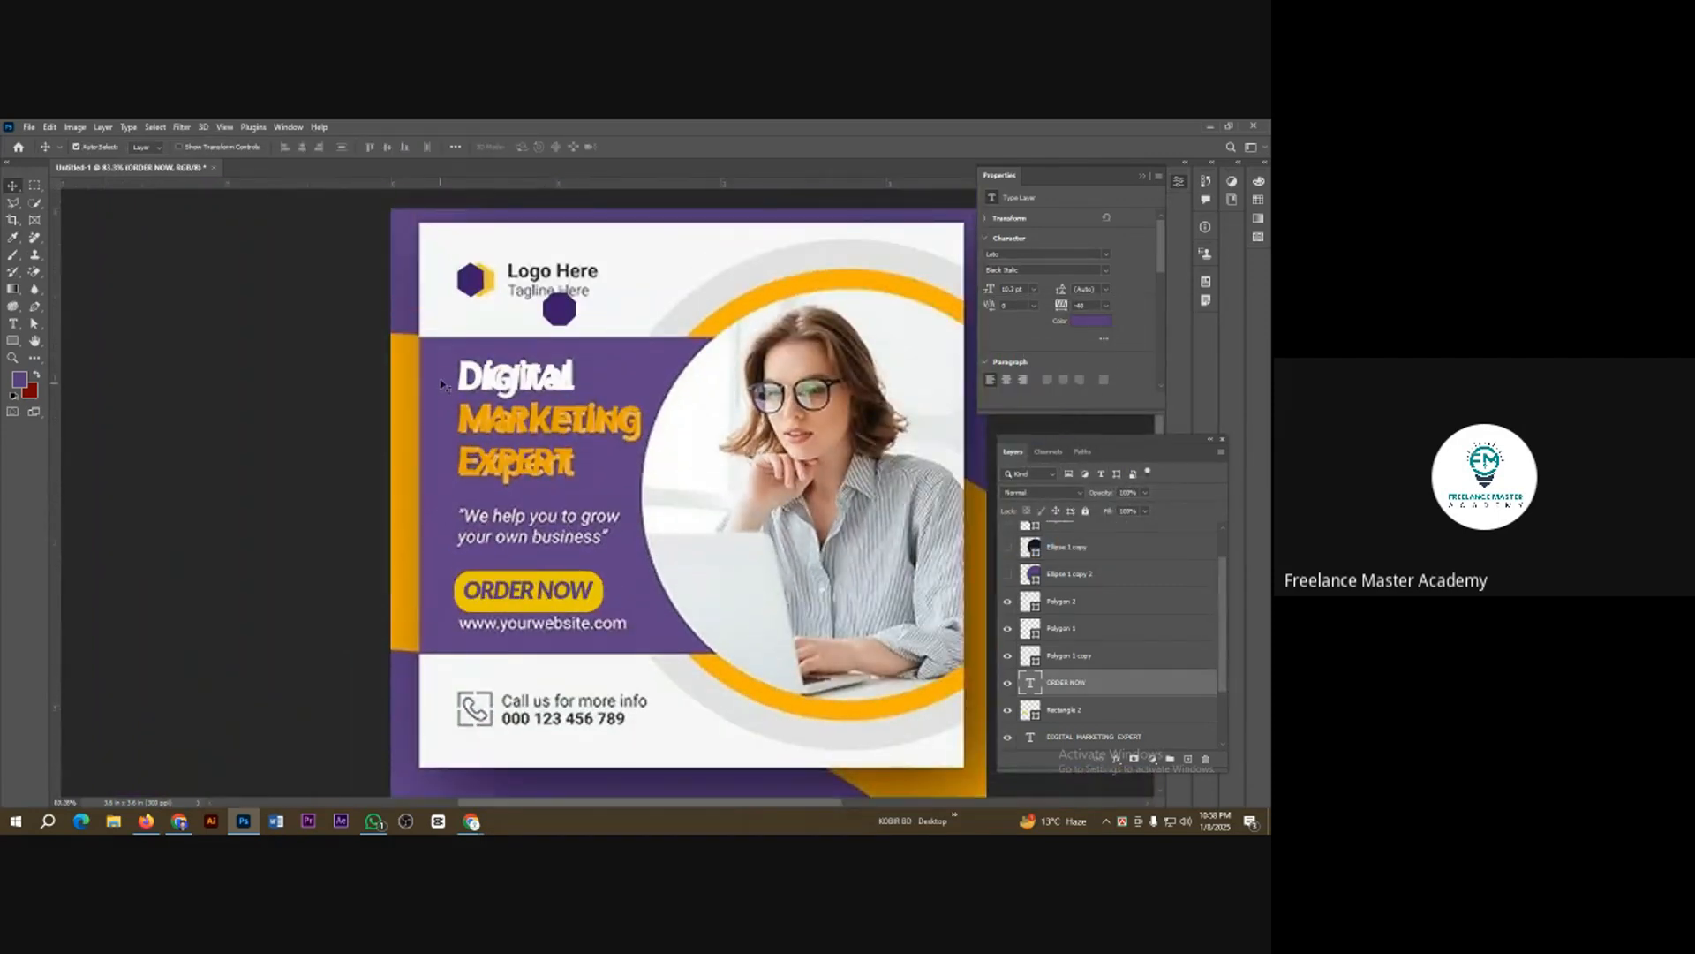
pyautogui.scroll(1, 563, 602)
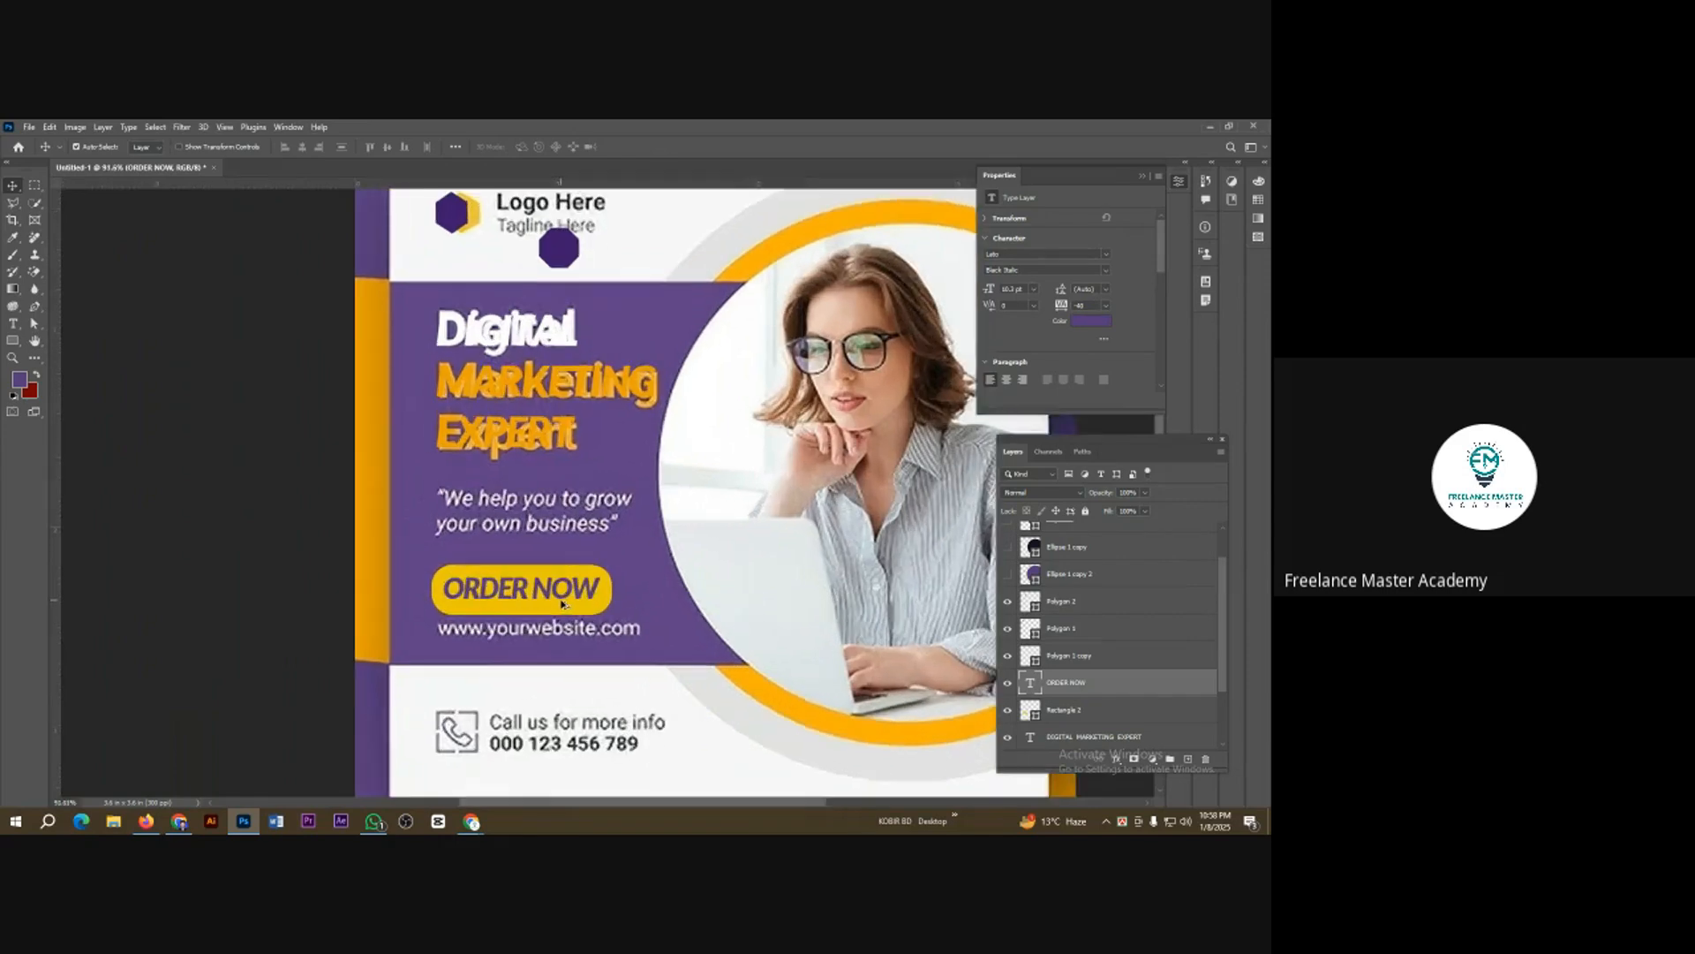
pyautogui.scroll(3, 561, 603)
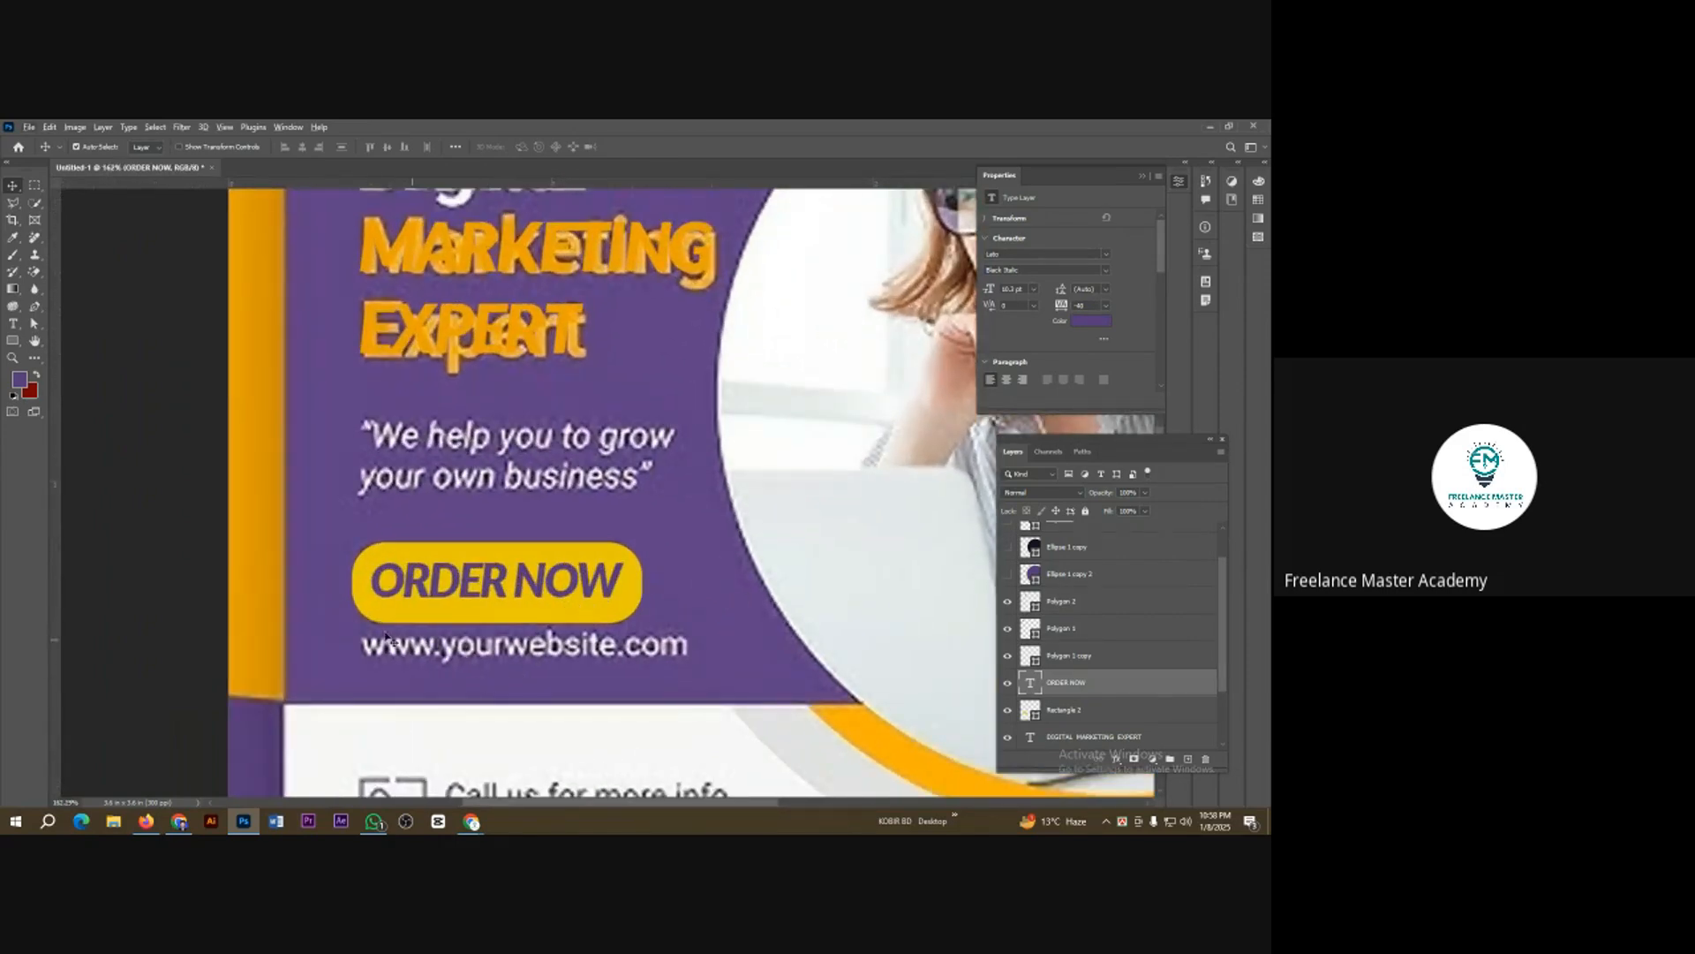
pyautogui.scroll(1, 467, 638)
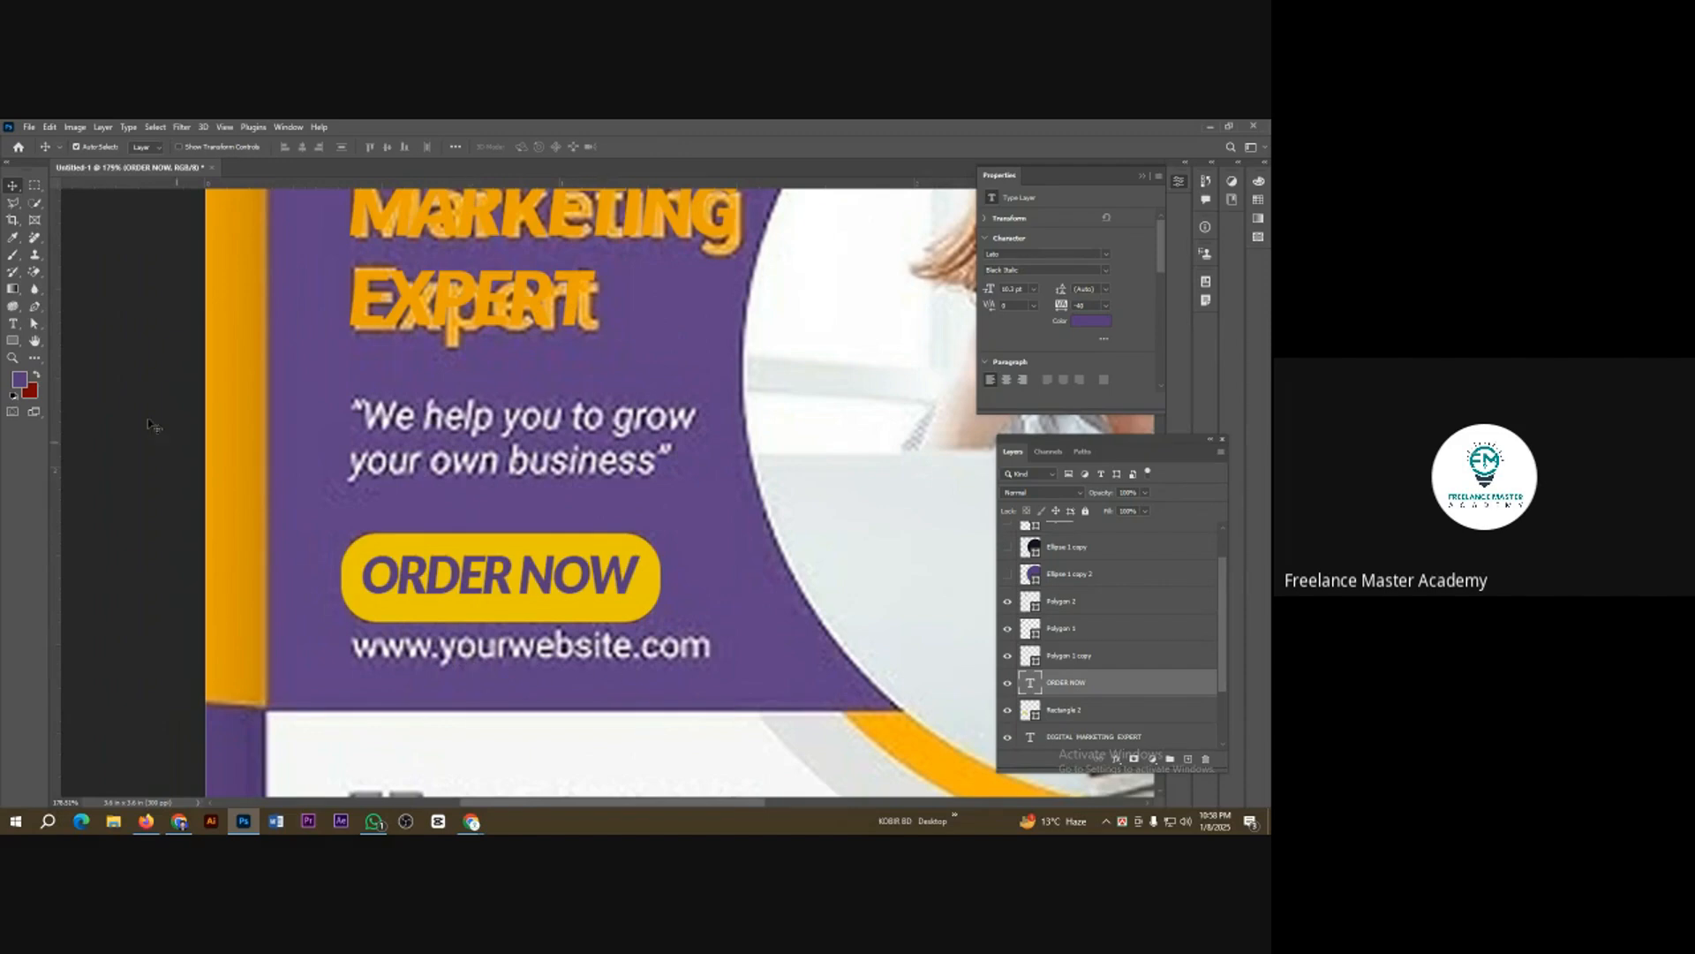
pyautogui.click(13, 323)
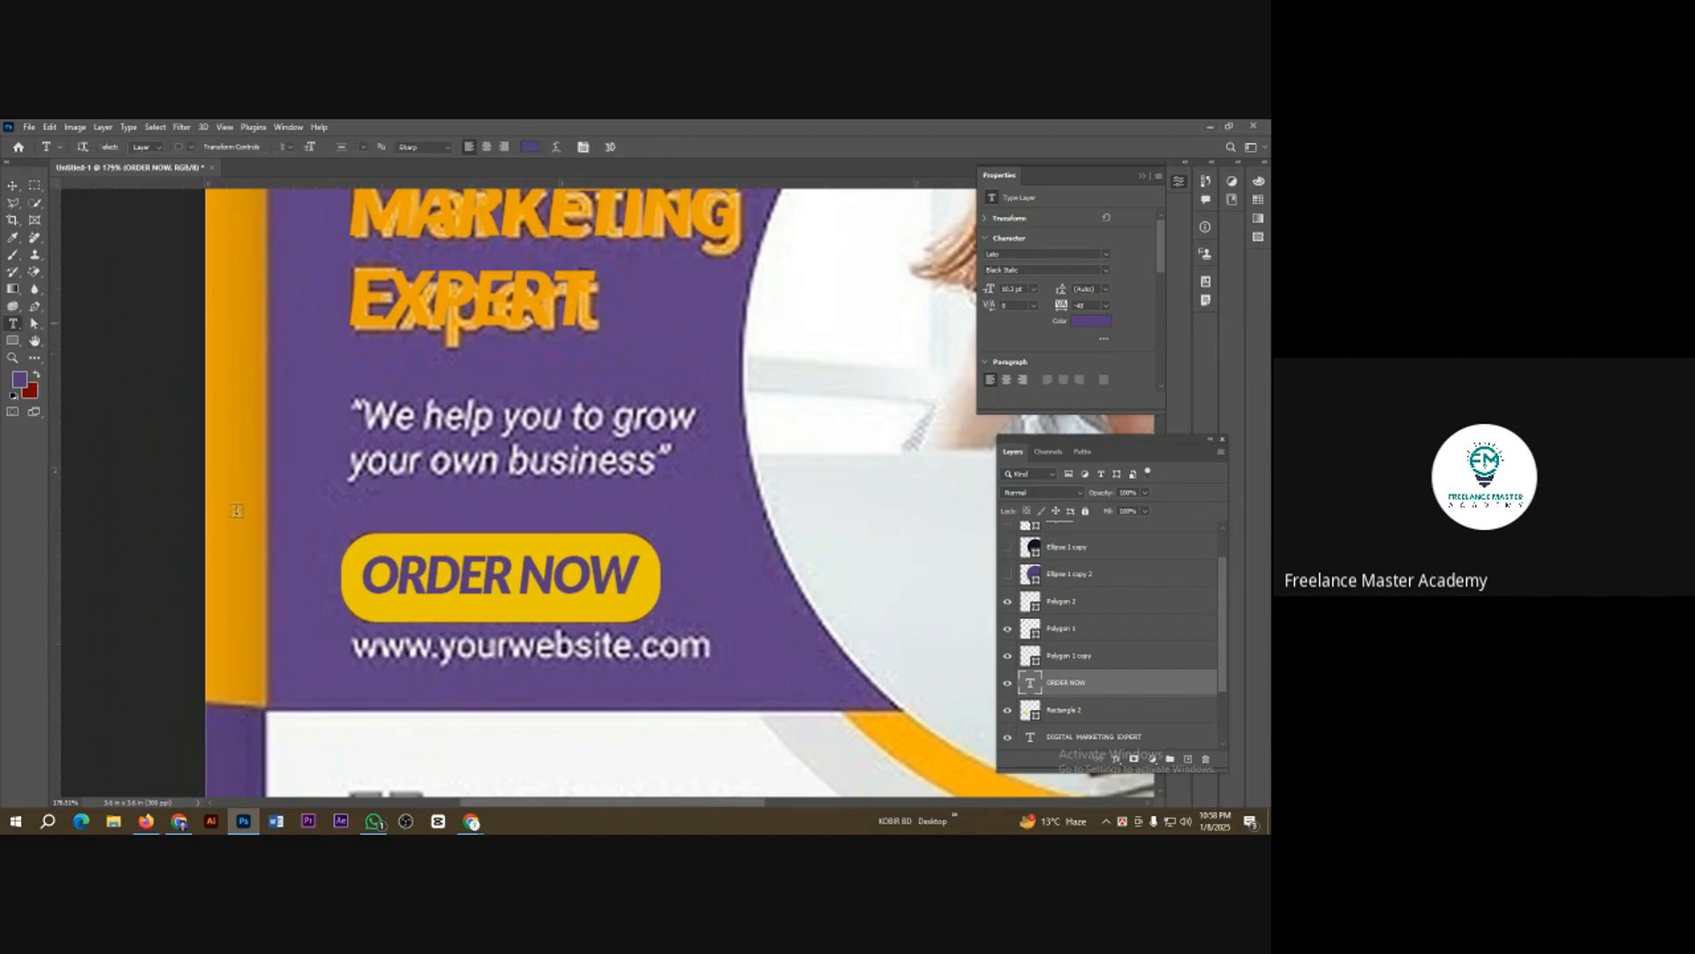
pyautogui.click(387, 664)
pyautogui.write('ww')
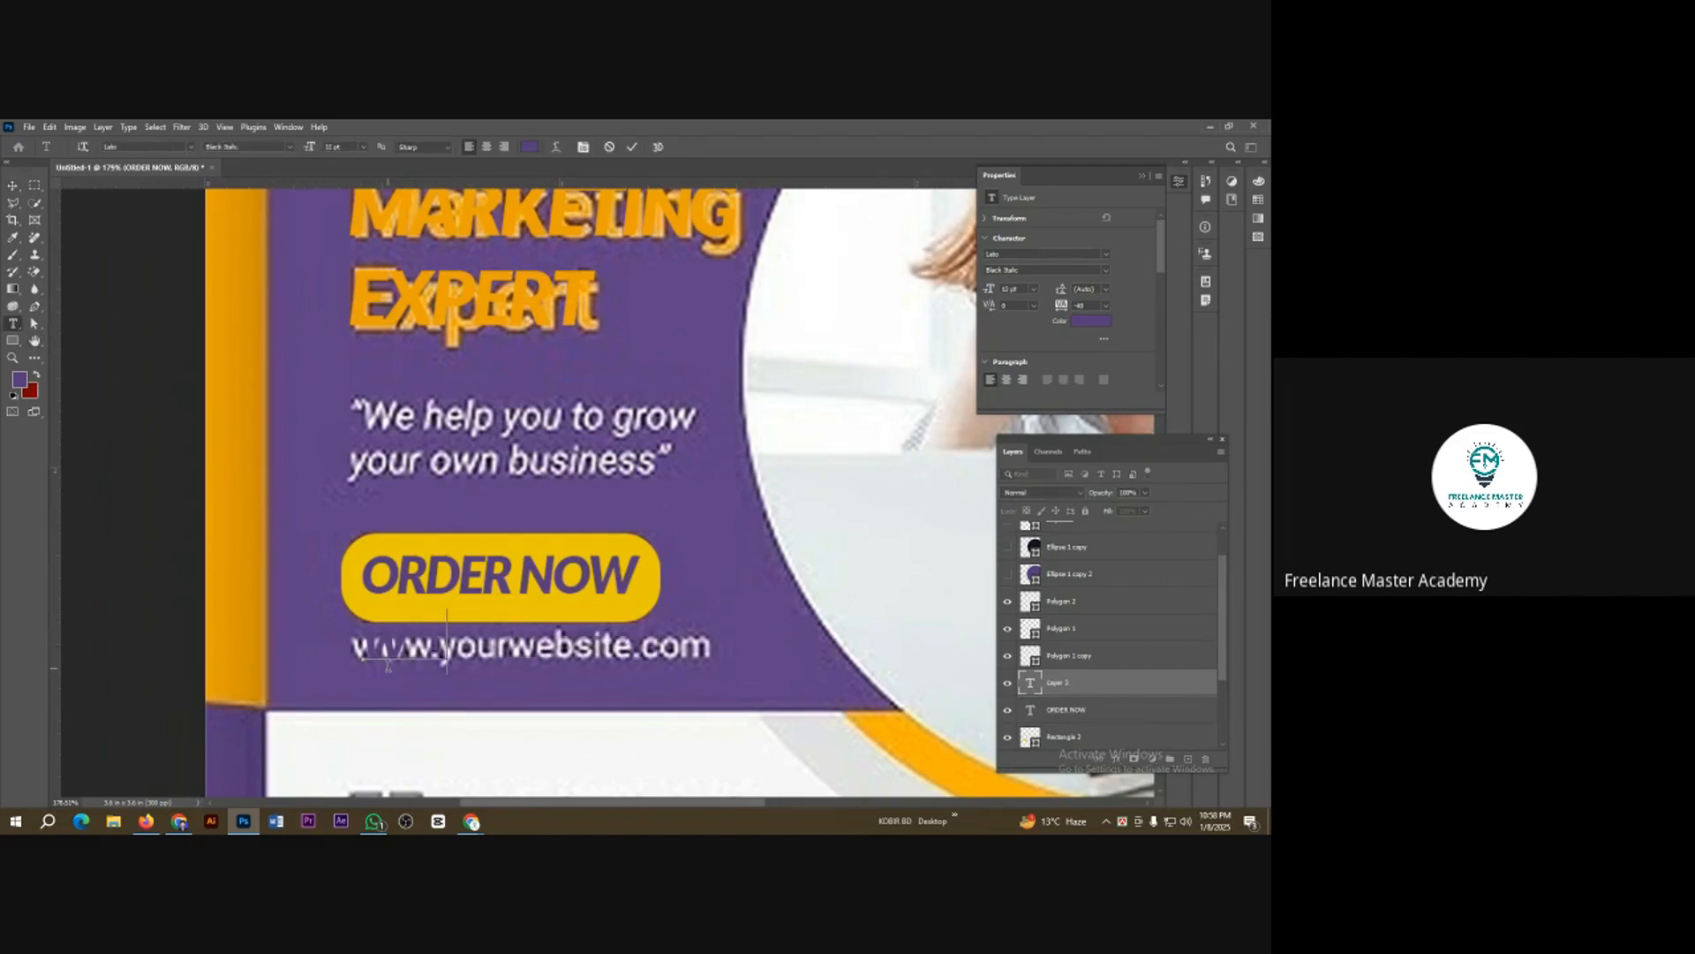
pyautogui.write('w.yourwebsite')
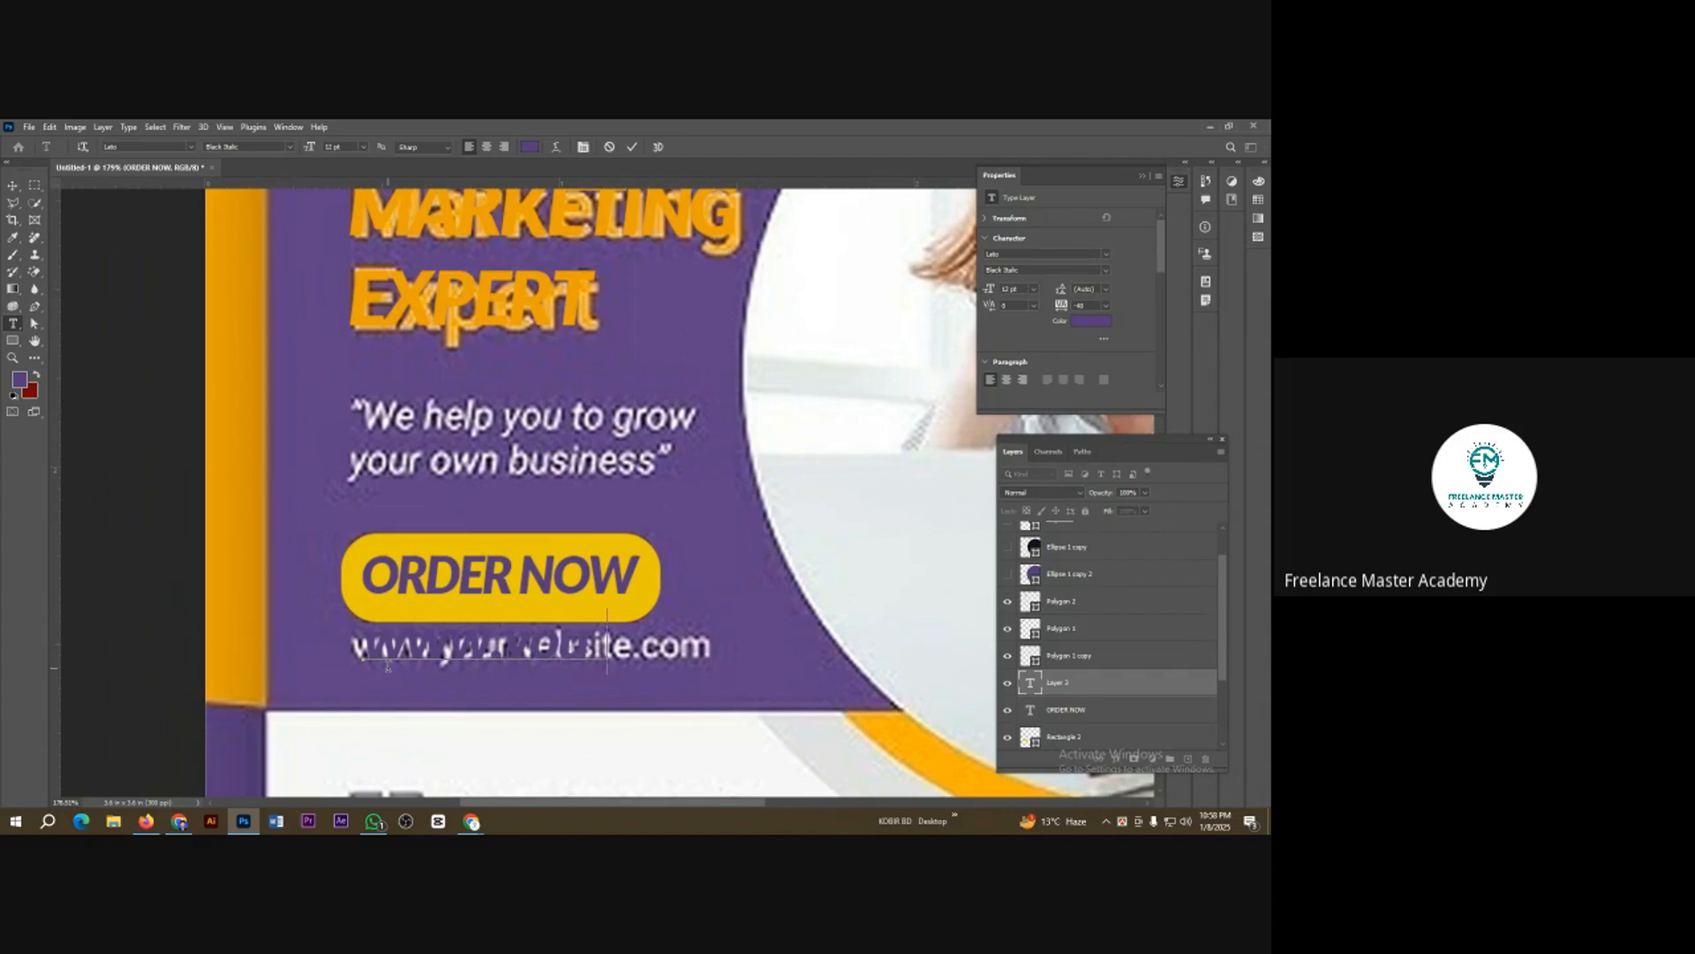
pyautogui.write('.com')
pyautogui.click(13, 185)
pyautogui.hotkey('ctrl', 't')
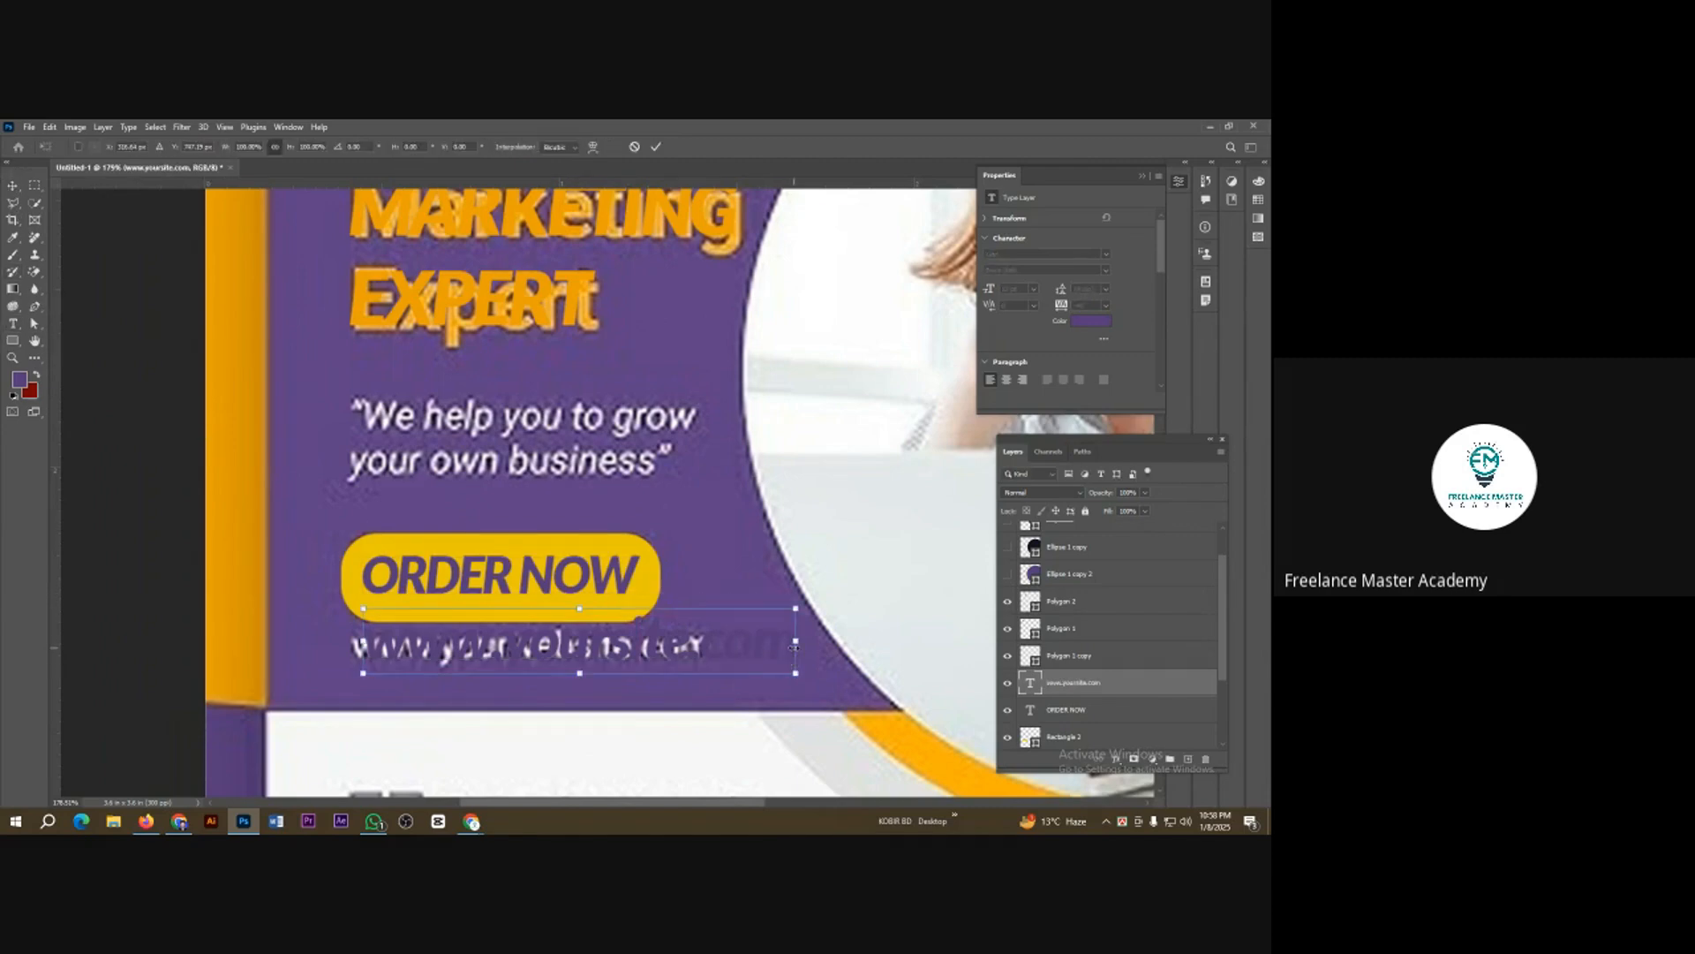
pyautogui.moveTo(798, 664); pyautogui.dragTo(578, 645)
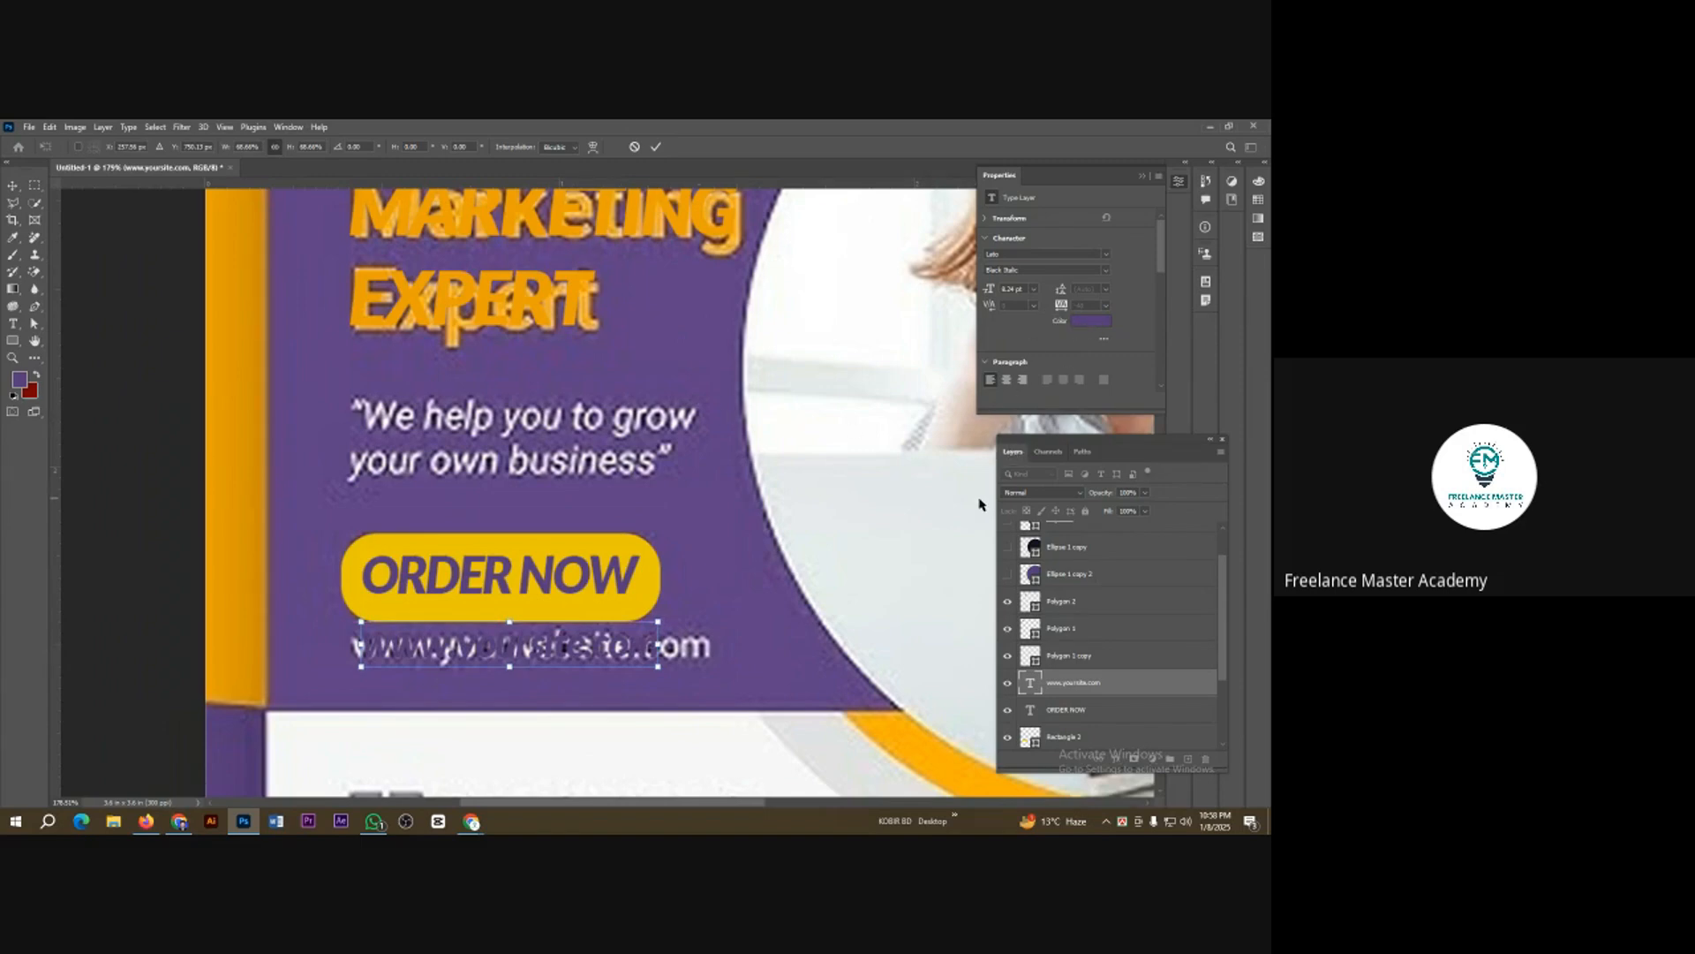
pyautogui.click(654, 148)
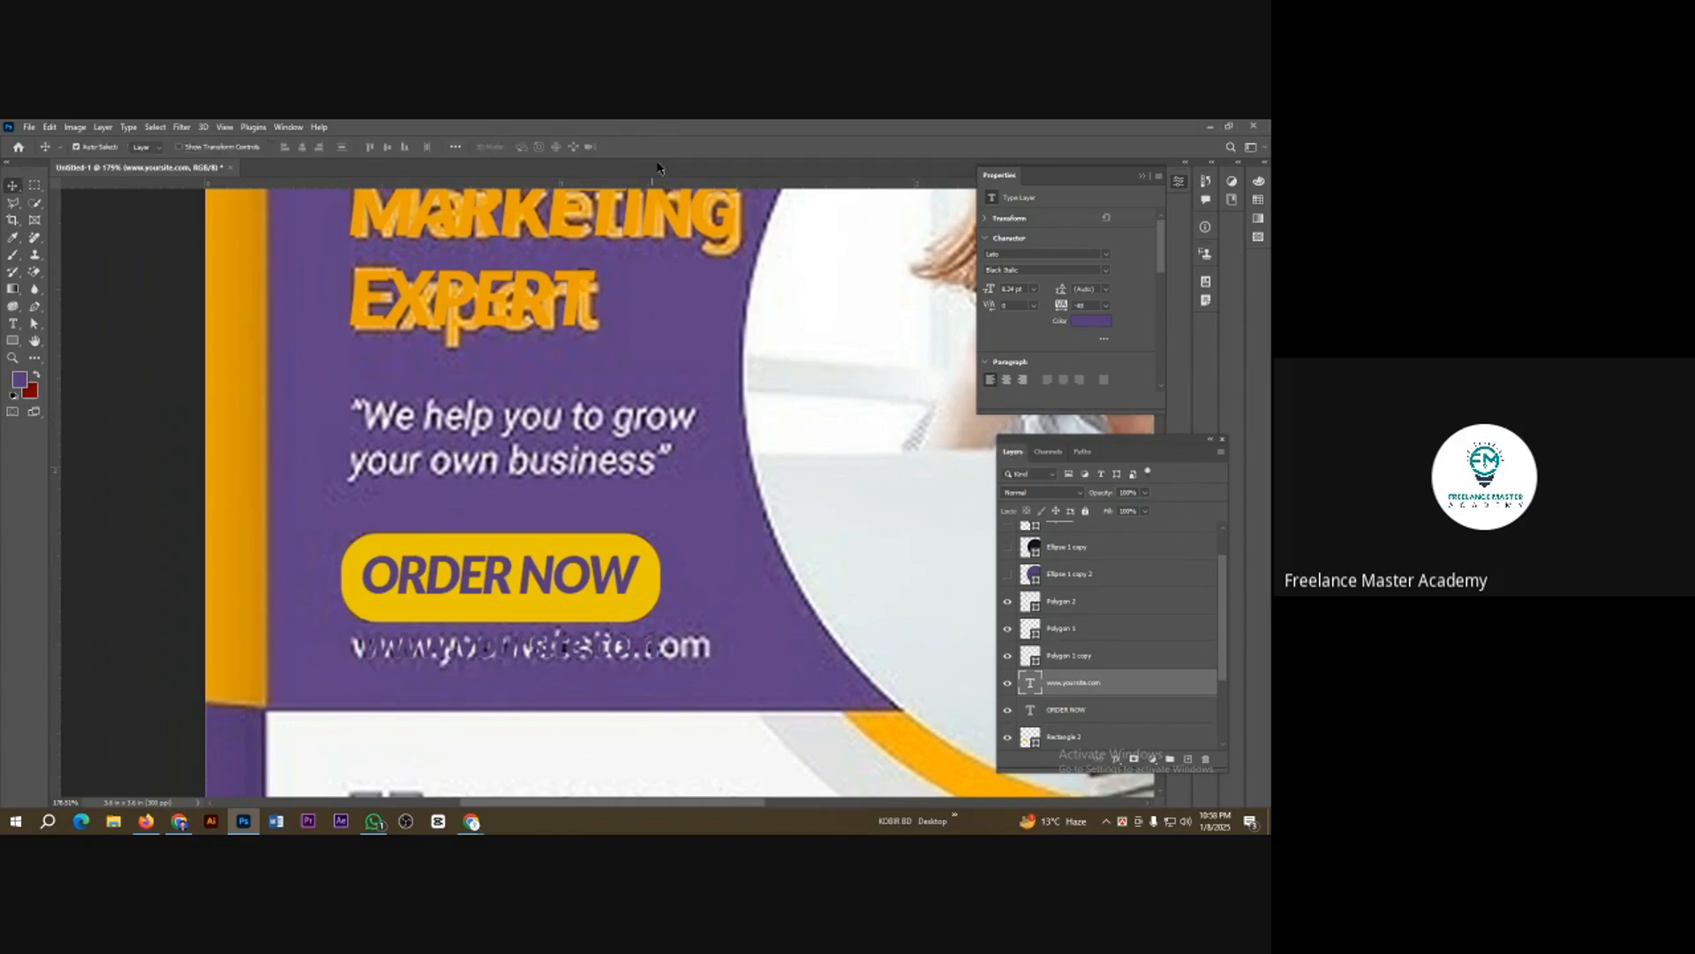
pyautogui.click(1091, 320)
pyautogui.write('ffffff')
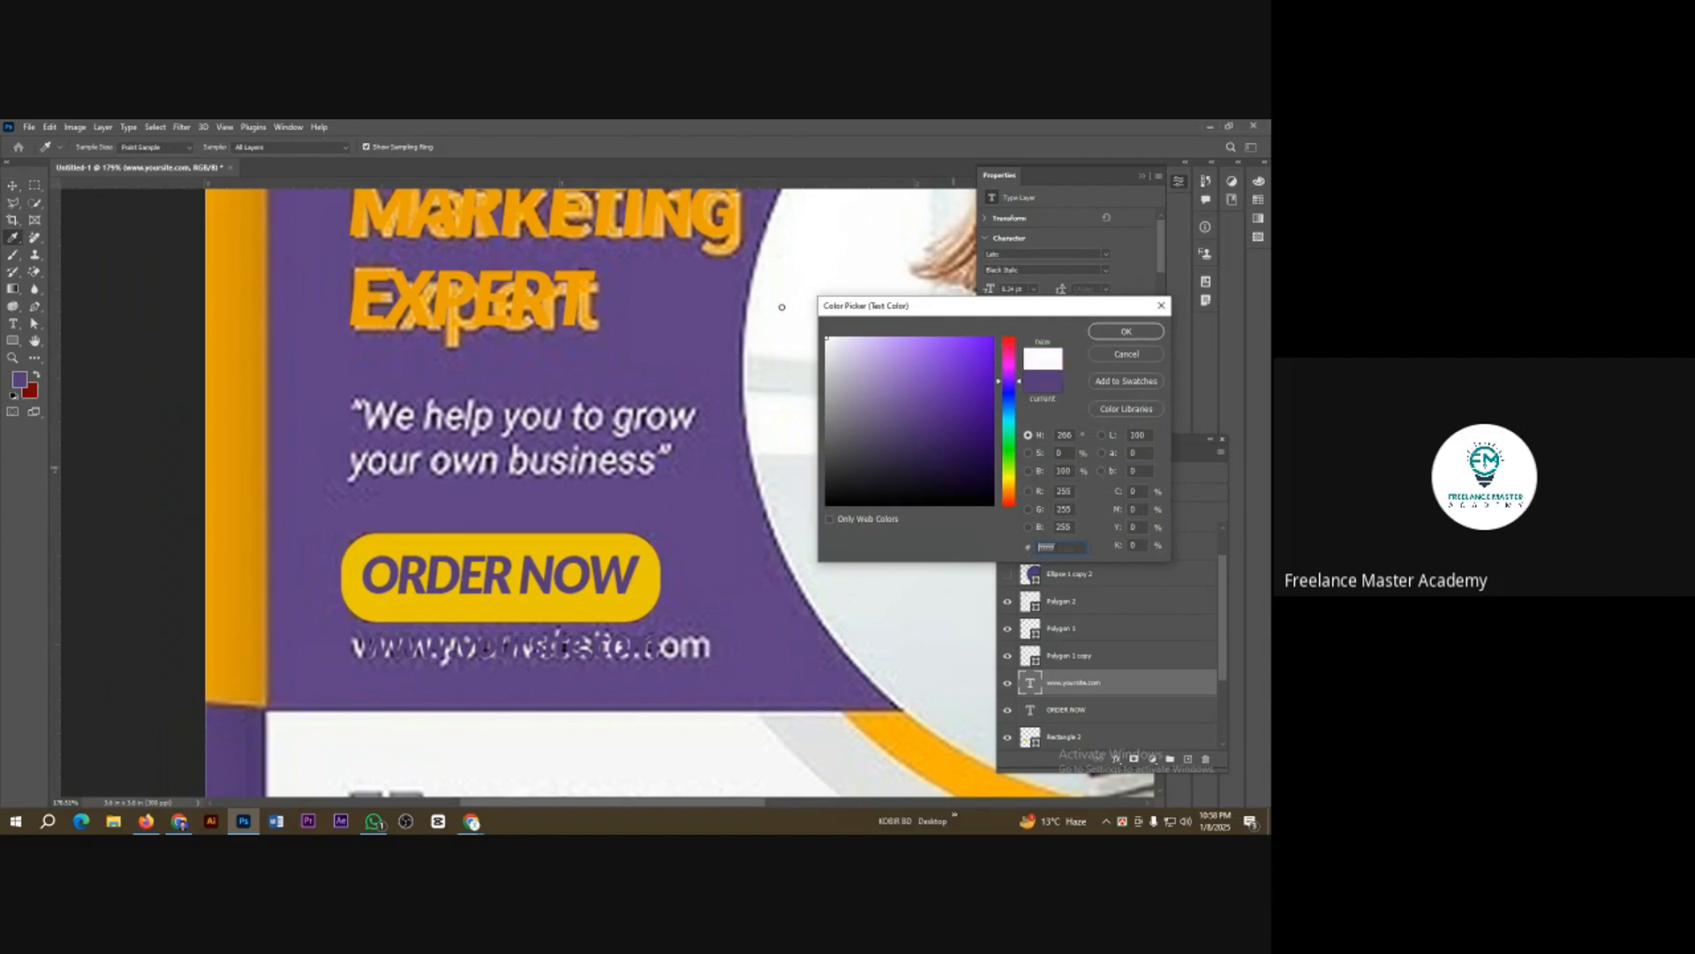
pyautogui.click(1127, 332)
# Step: Hide the reference image layer and show the purple band, the three ellipses and the clipped man photo
pyautogui.scroll(-5, 698, 606)
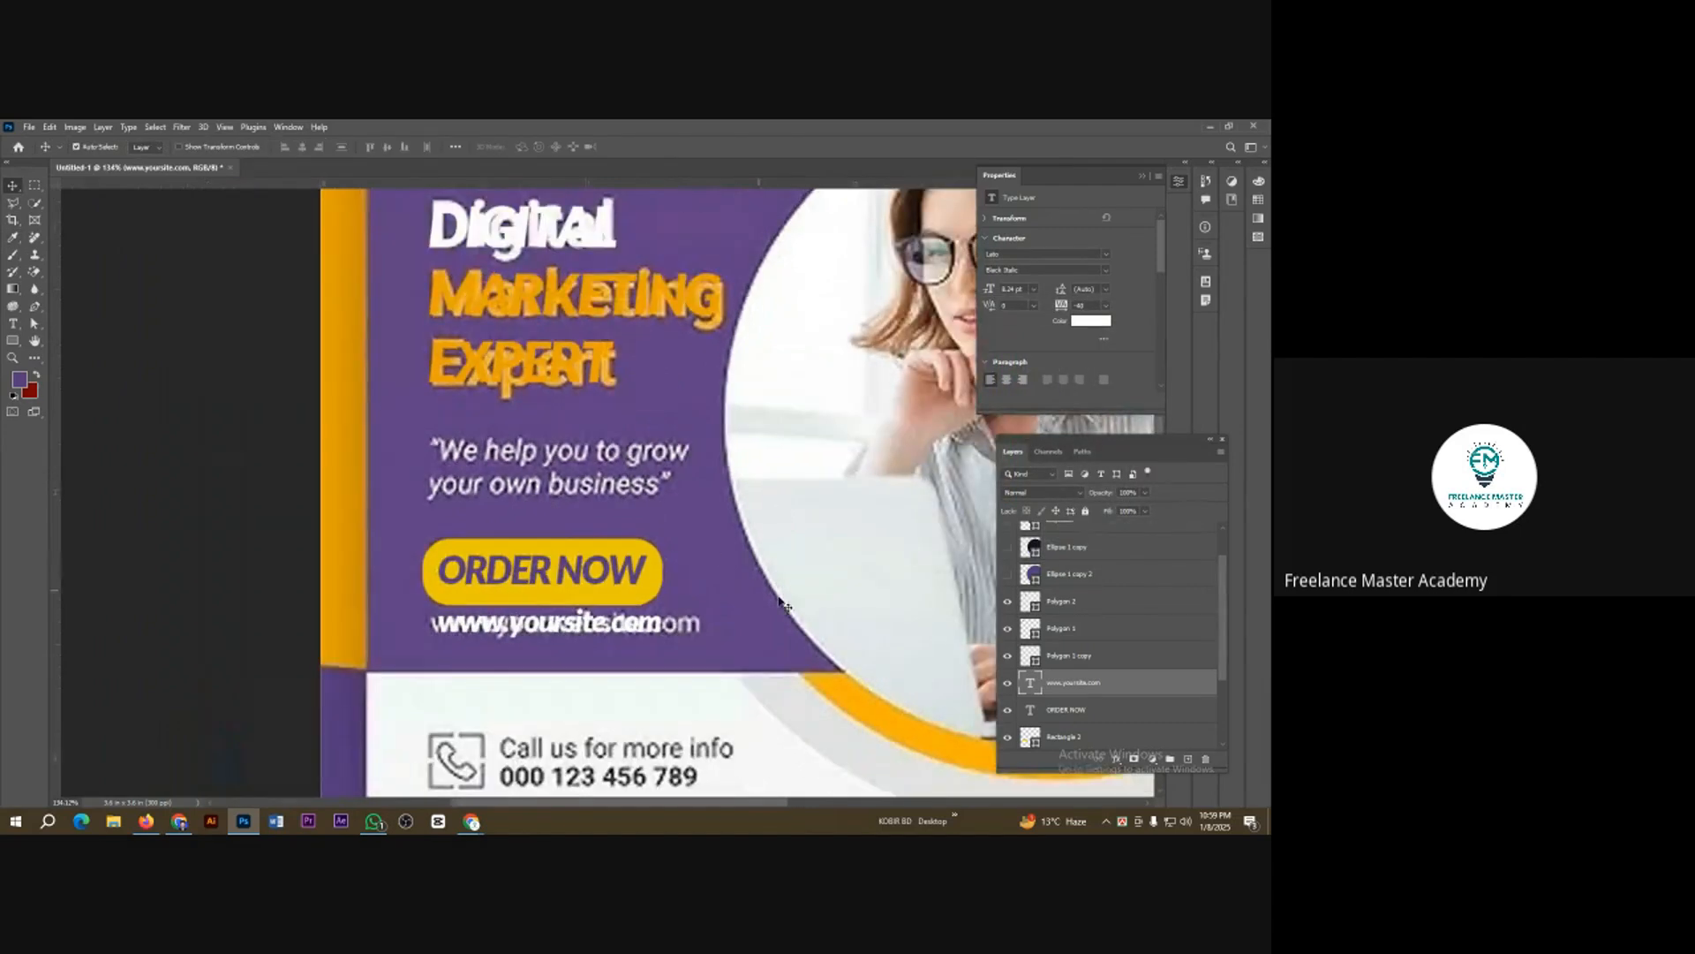
pyautogui.scroll(-2, 1049, 716)
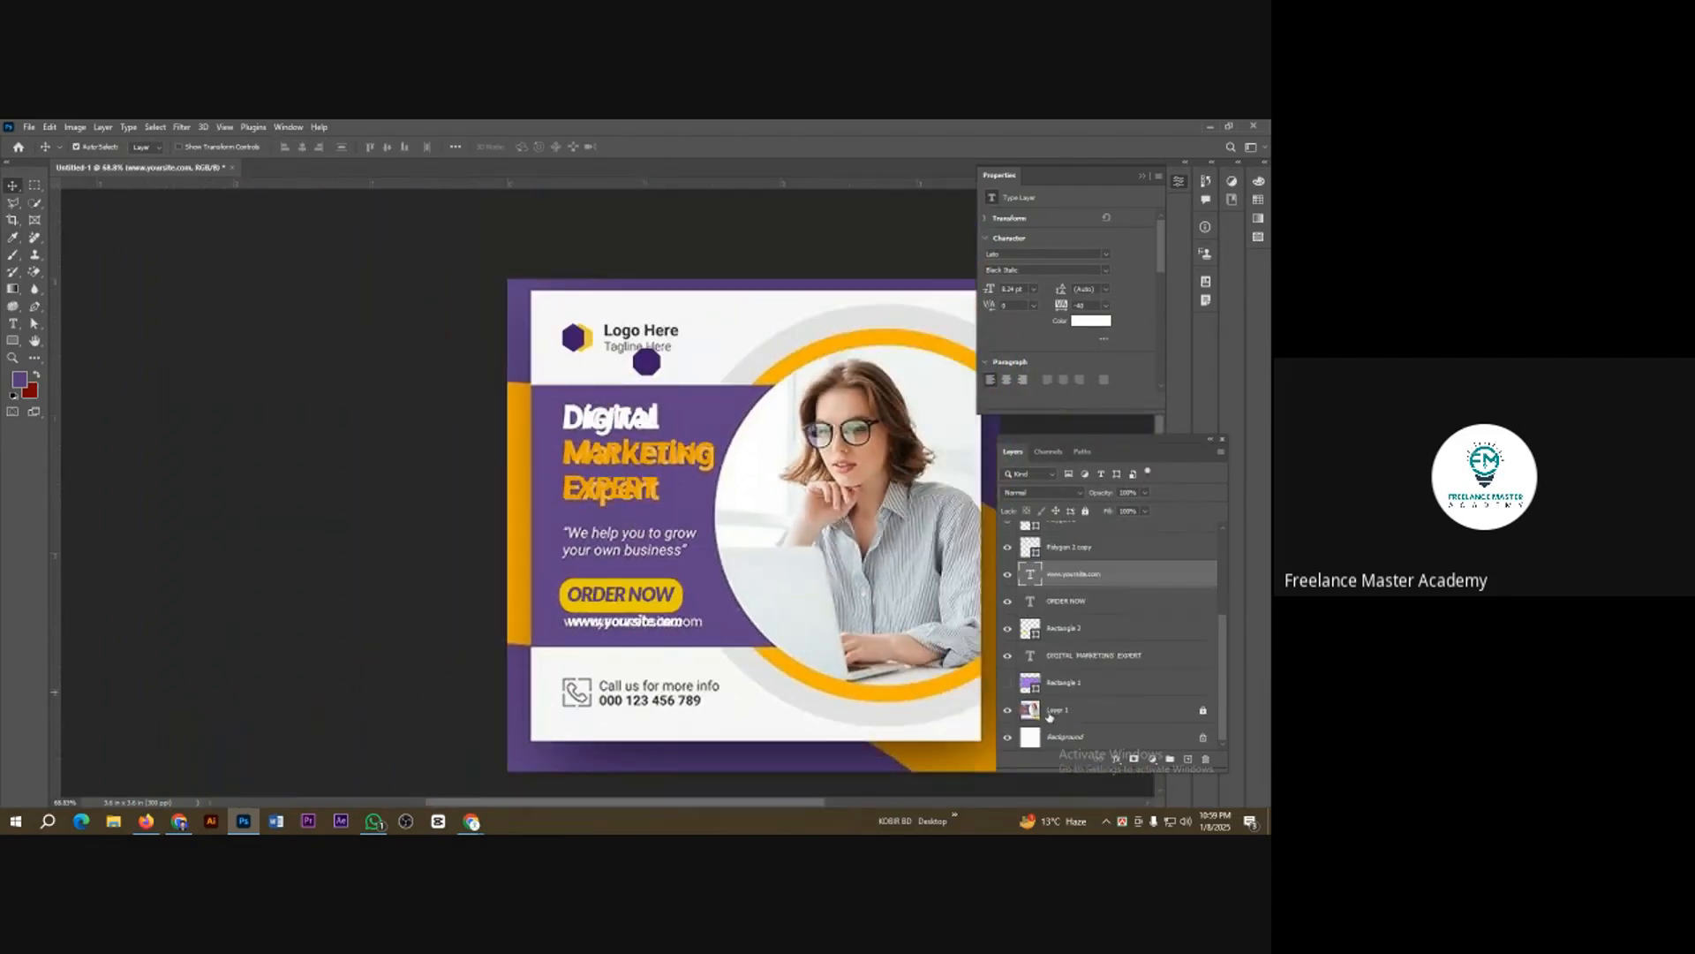
pyautogui.click(1008, 710)
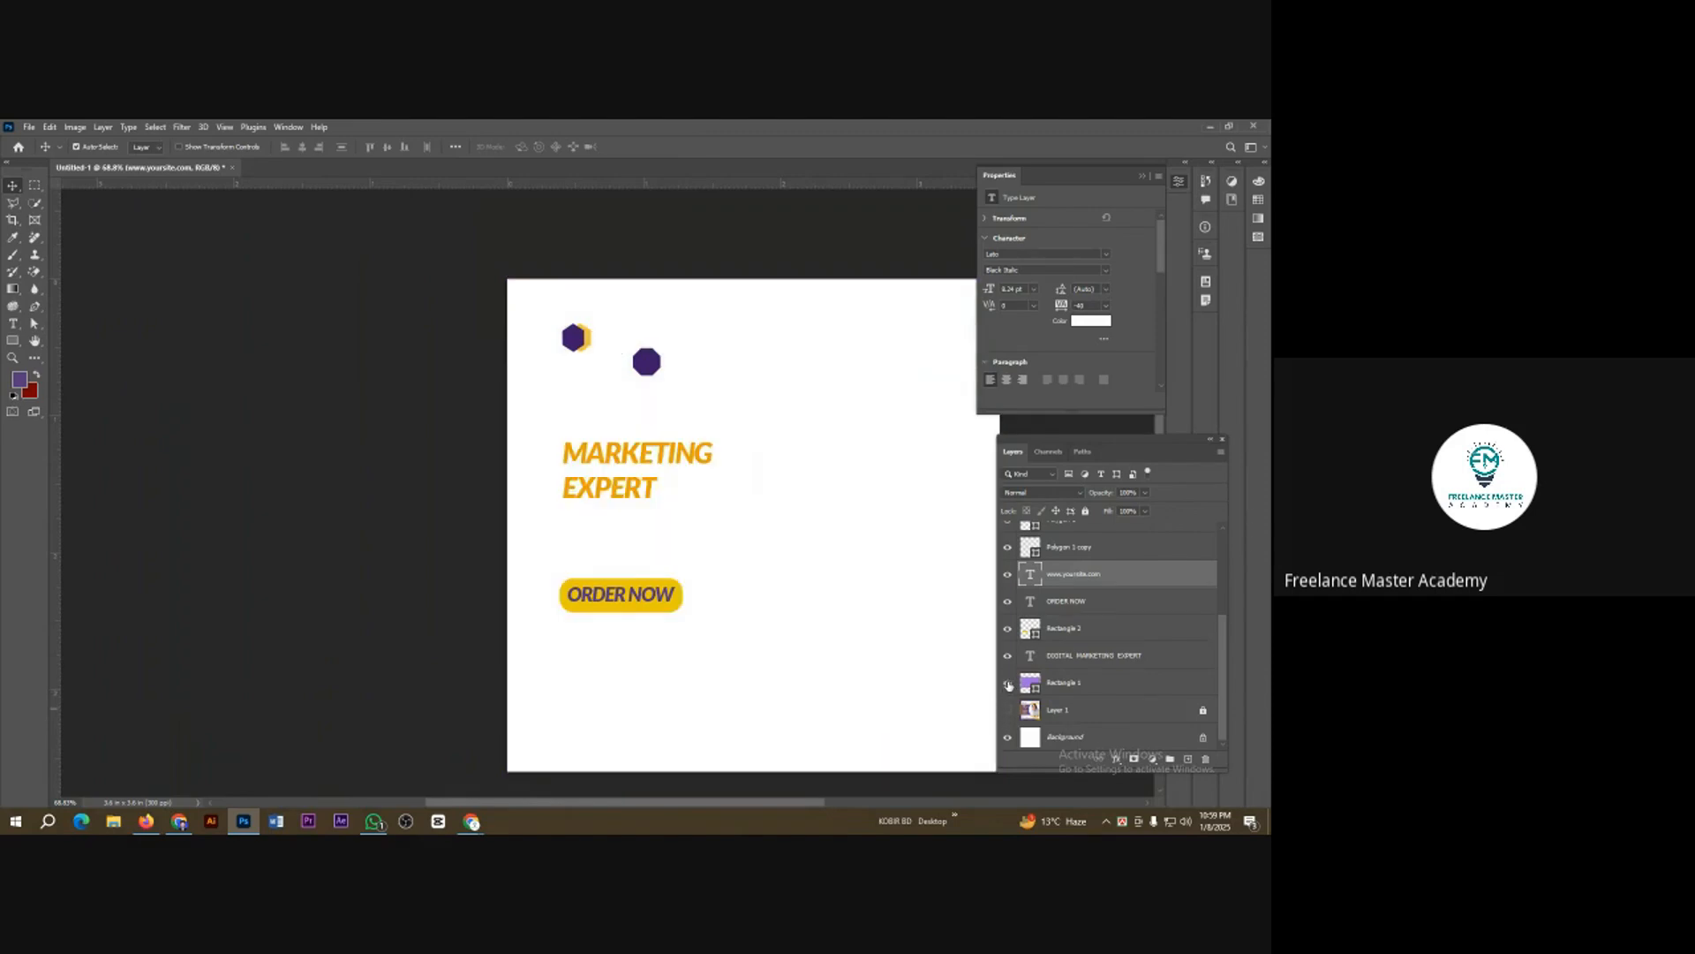
pyautogui.click(1008, 684)
pyautogui.scroll(3, 1010, 618)
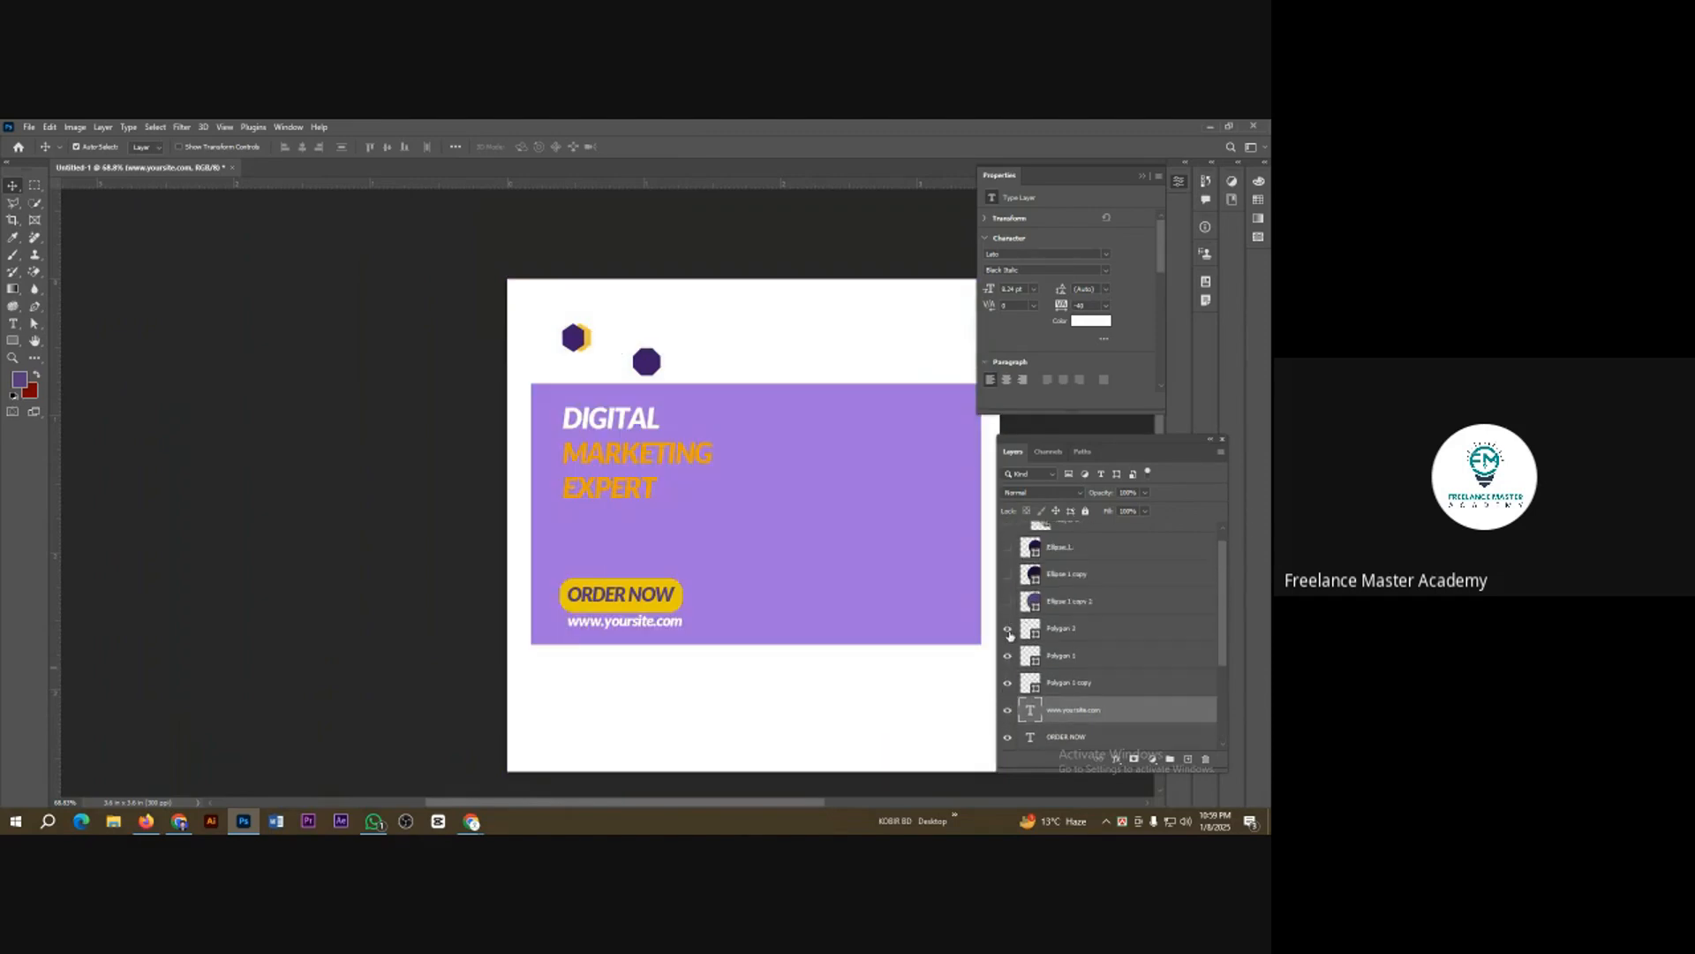
pyautogui.click(1008, 574)
pyautogui.click(1008, 546)
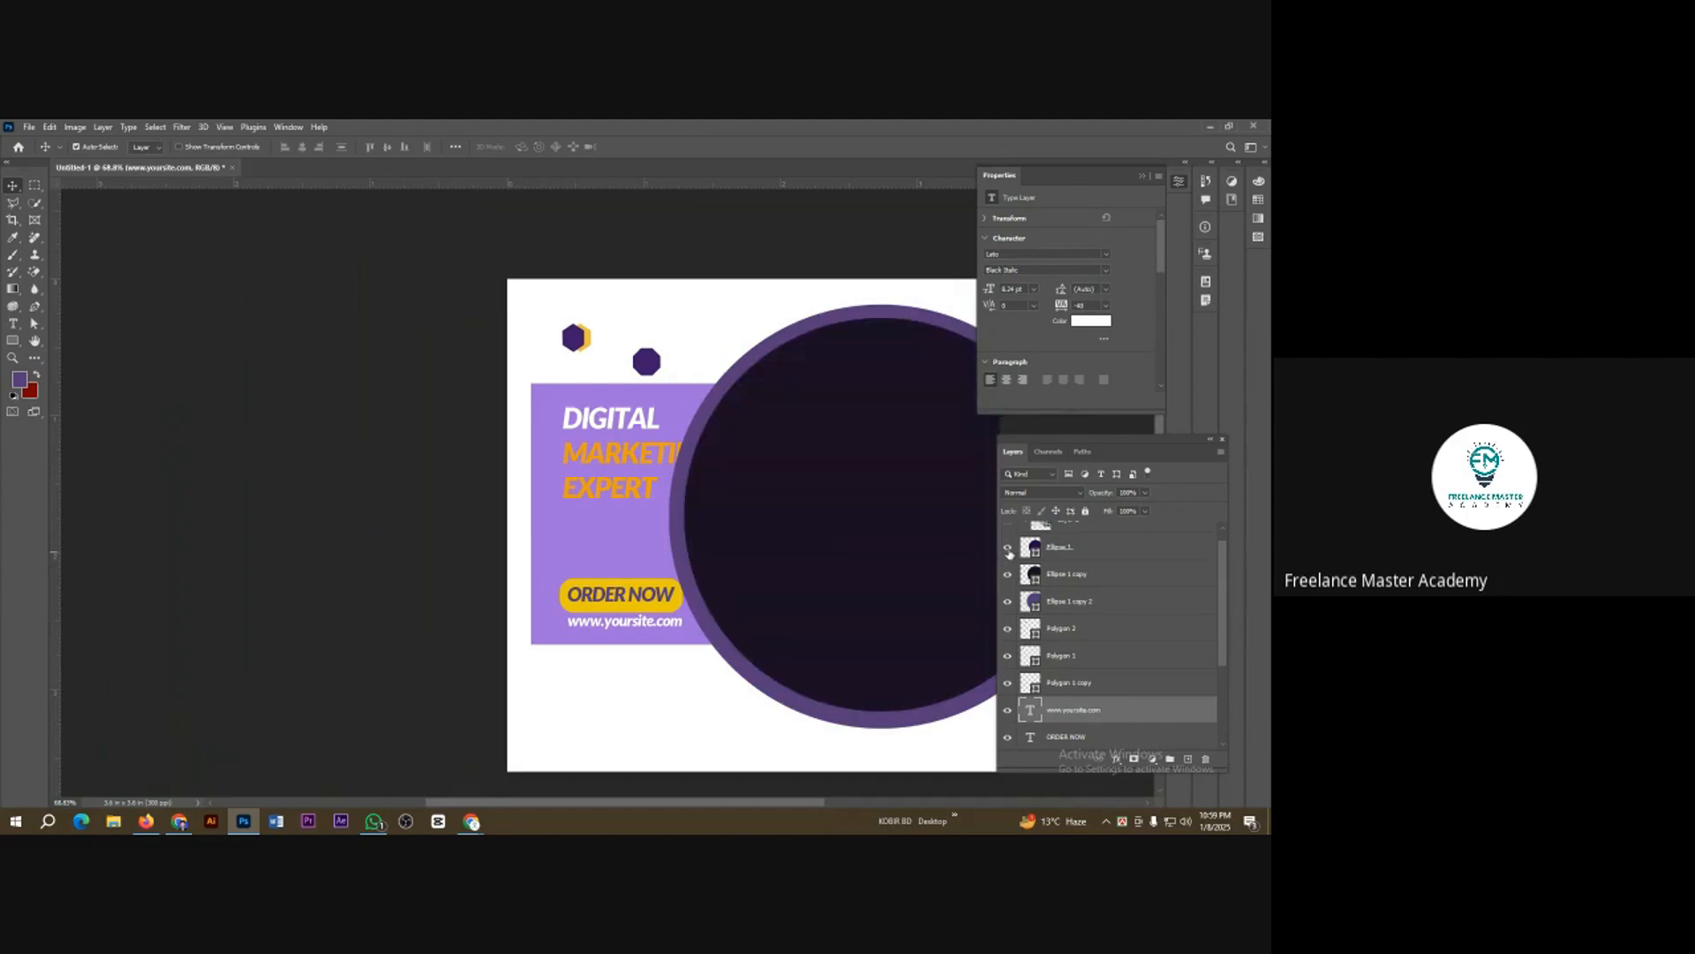
pyautogui.scroll(1, 1012, 589)
pyautogui.click(1007, 536)
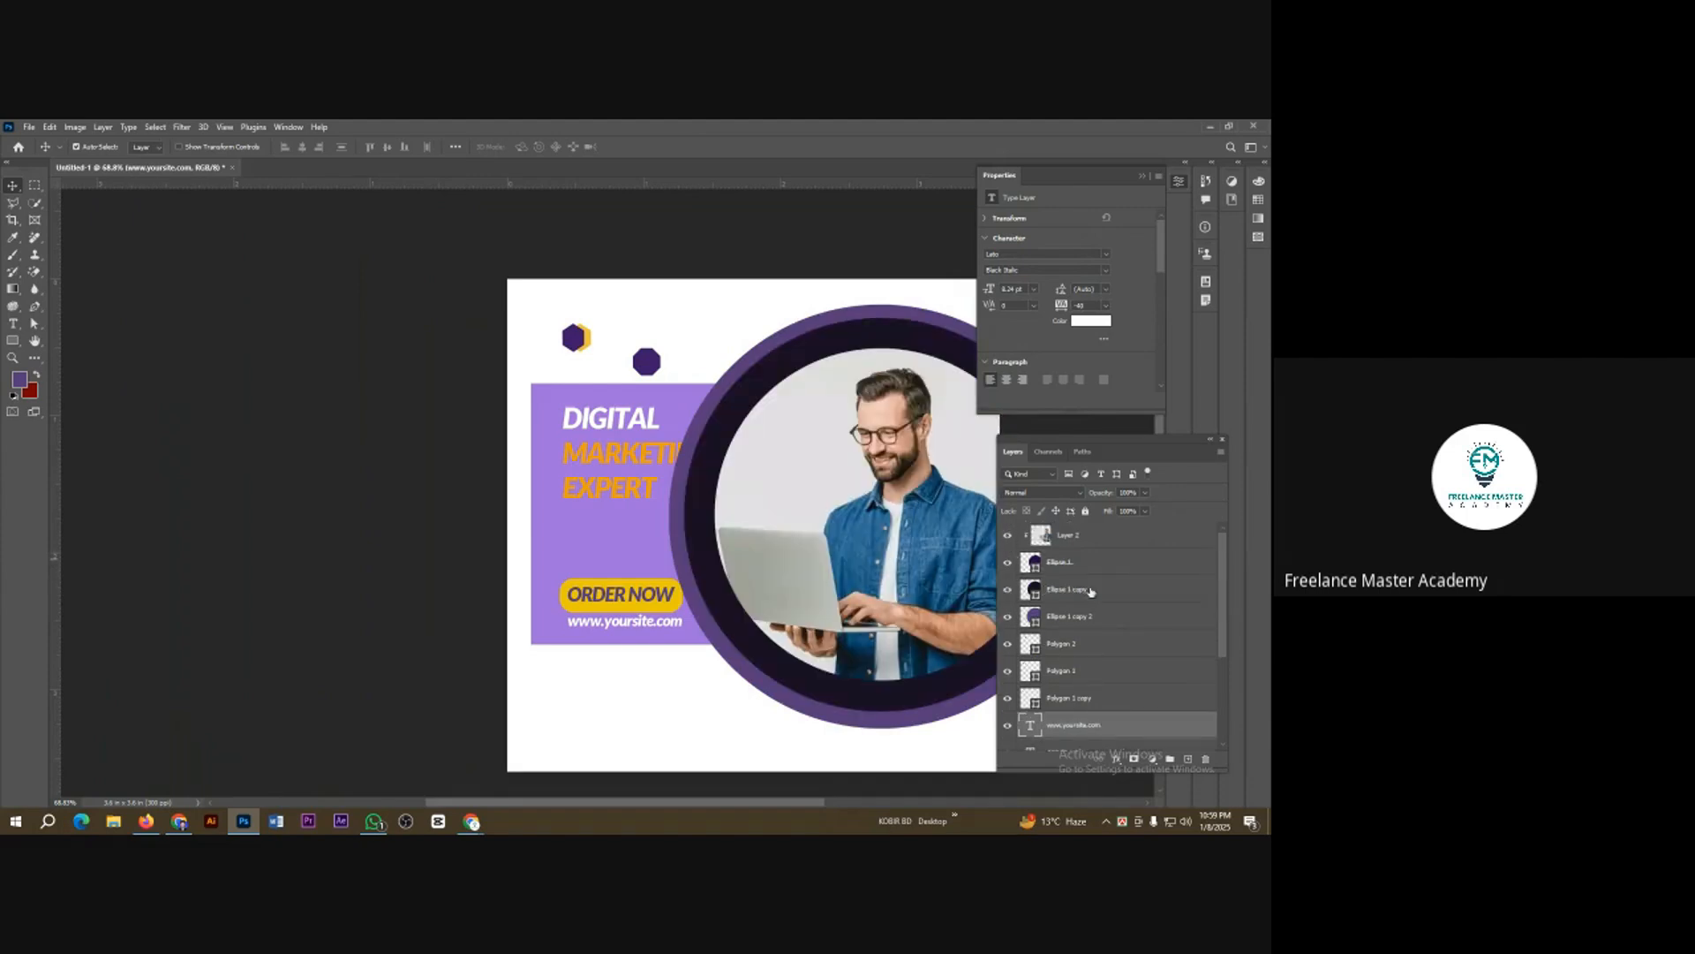
# Step: Move the DIGITAL MARKETING EXPERT heading slightly left within the purple band, away from the circle
pyautogui.scroll(-1, 466, 599)
pyautogui.scroll(-1, 869, 599)
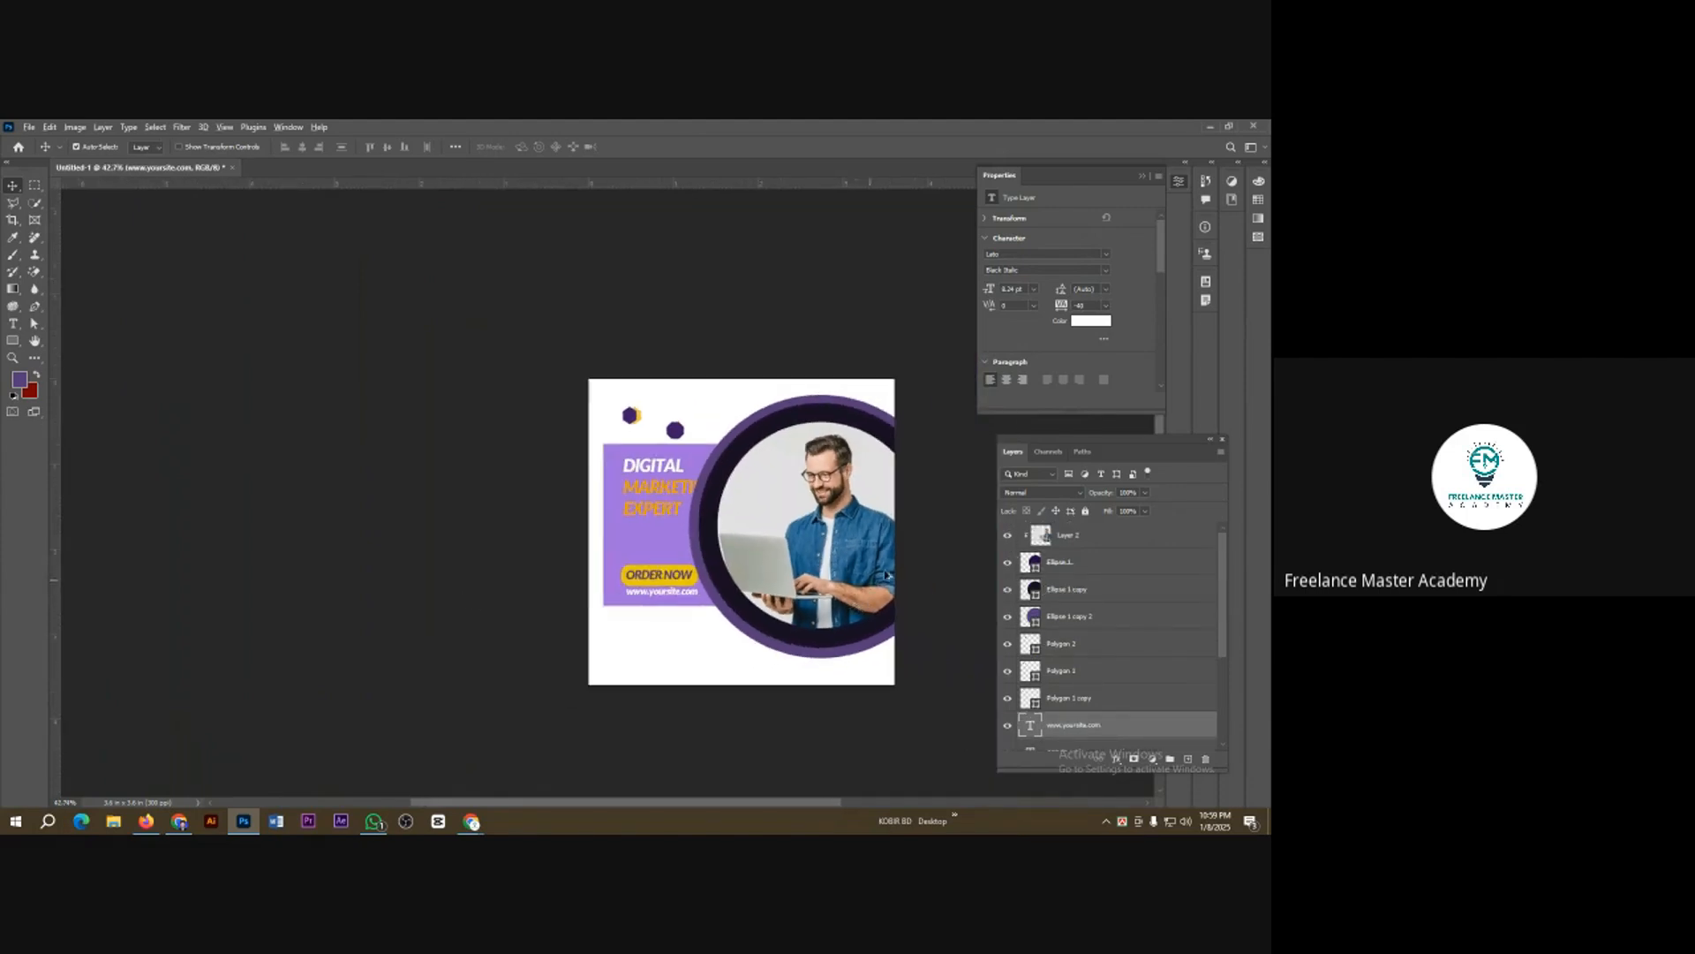
pyautogui.scroll(2, 848, 601)
pyautogui.scroll(-1, 530, 614)
pyautogui.scroll(3, 530, 614)
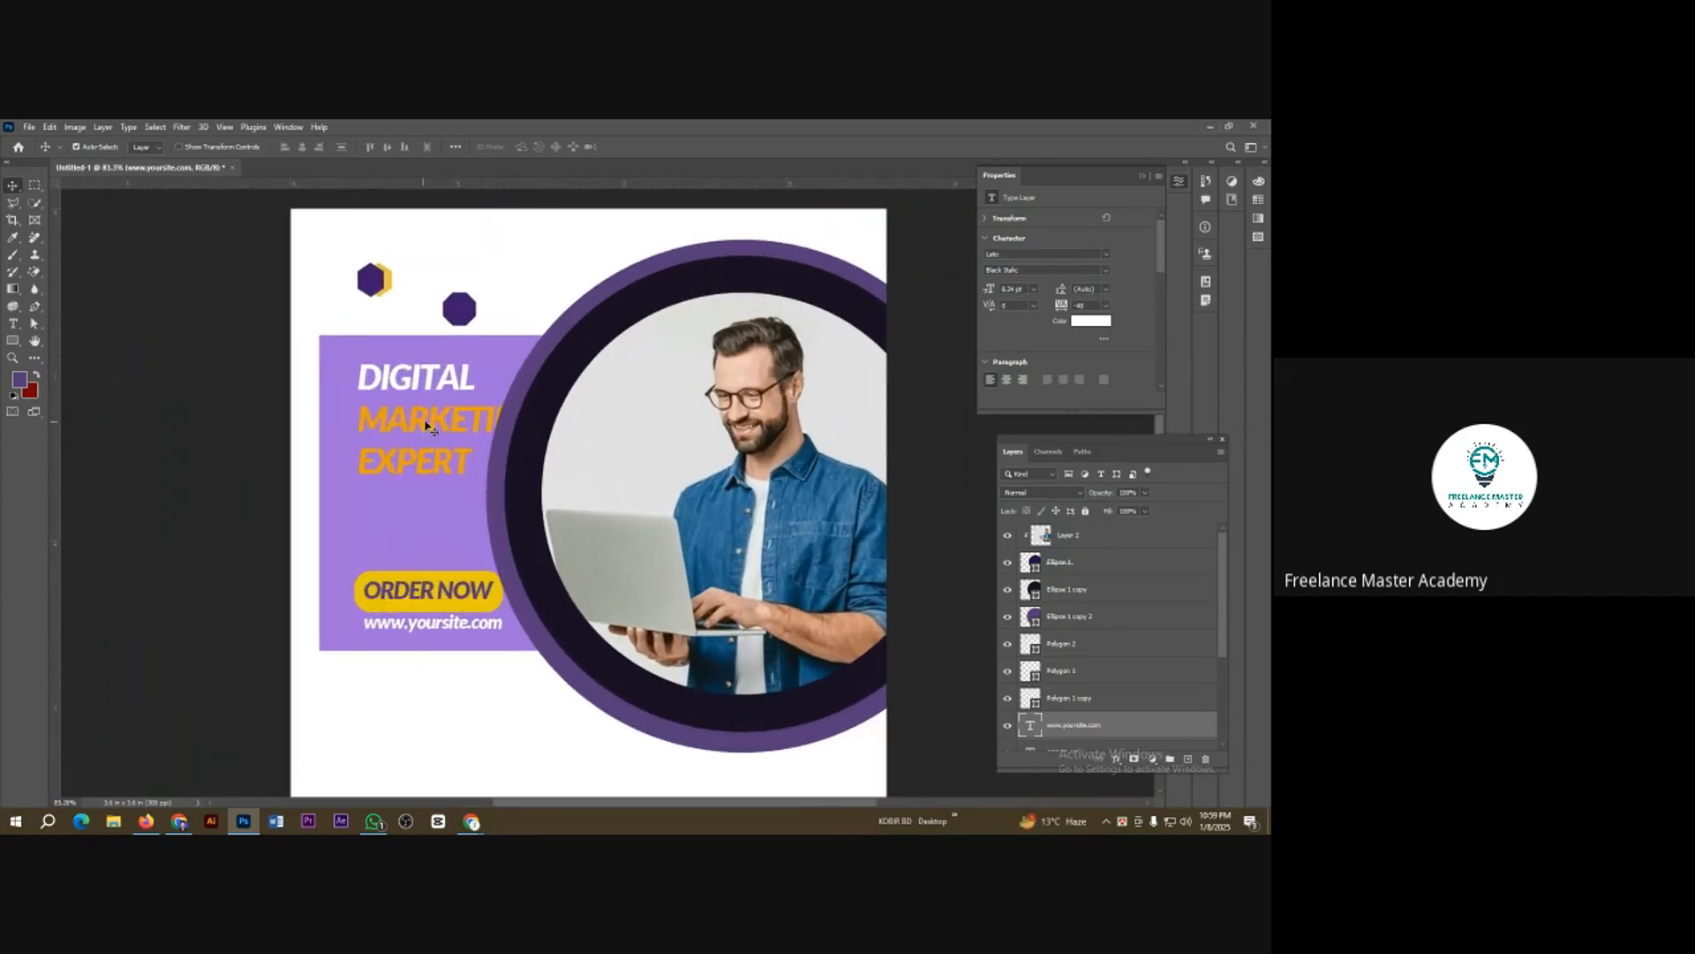
pyautogui.moveTo(439, 425); pyautogui.dragTo(423, 427)
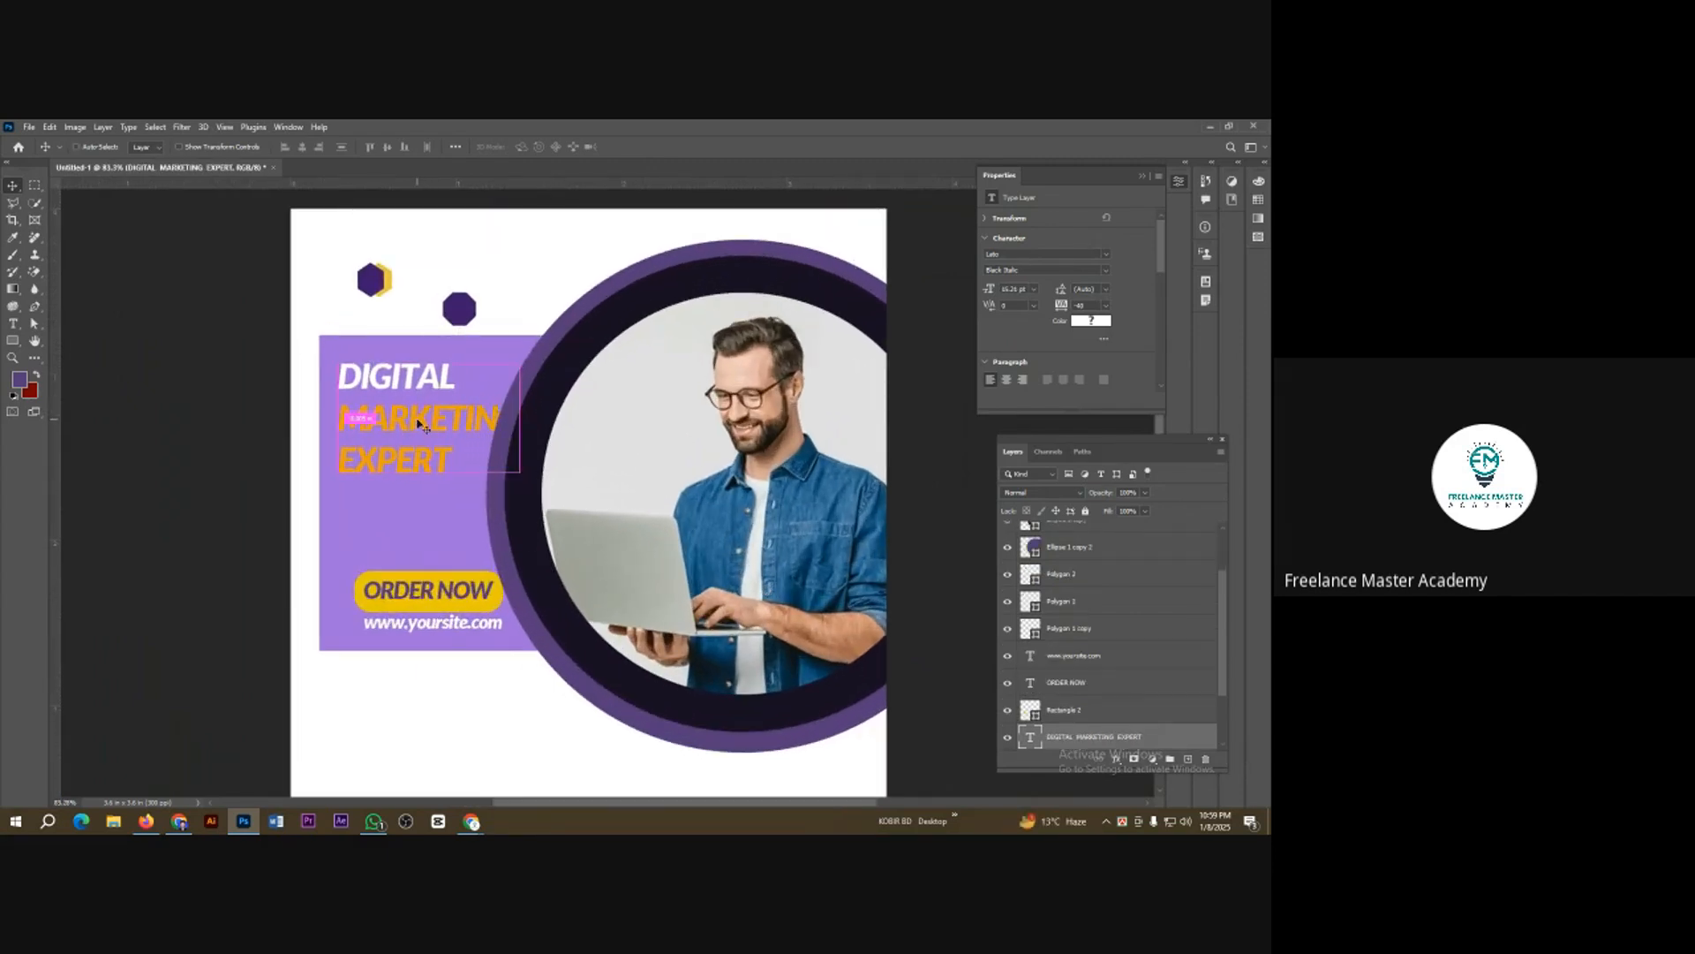
# Step: Scale the DIGITAL MARKETING EXPERT heading down to about 80% and shift it slightly up within the purple band
pyautogui.hotkey('ctrl', 't')
pyautogui.moveTo(530, 420); pyautogui.dragTo(490, 418)
pyautogui.moveTo(386, 419); pyautogui.dragTo(385, 404)
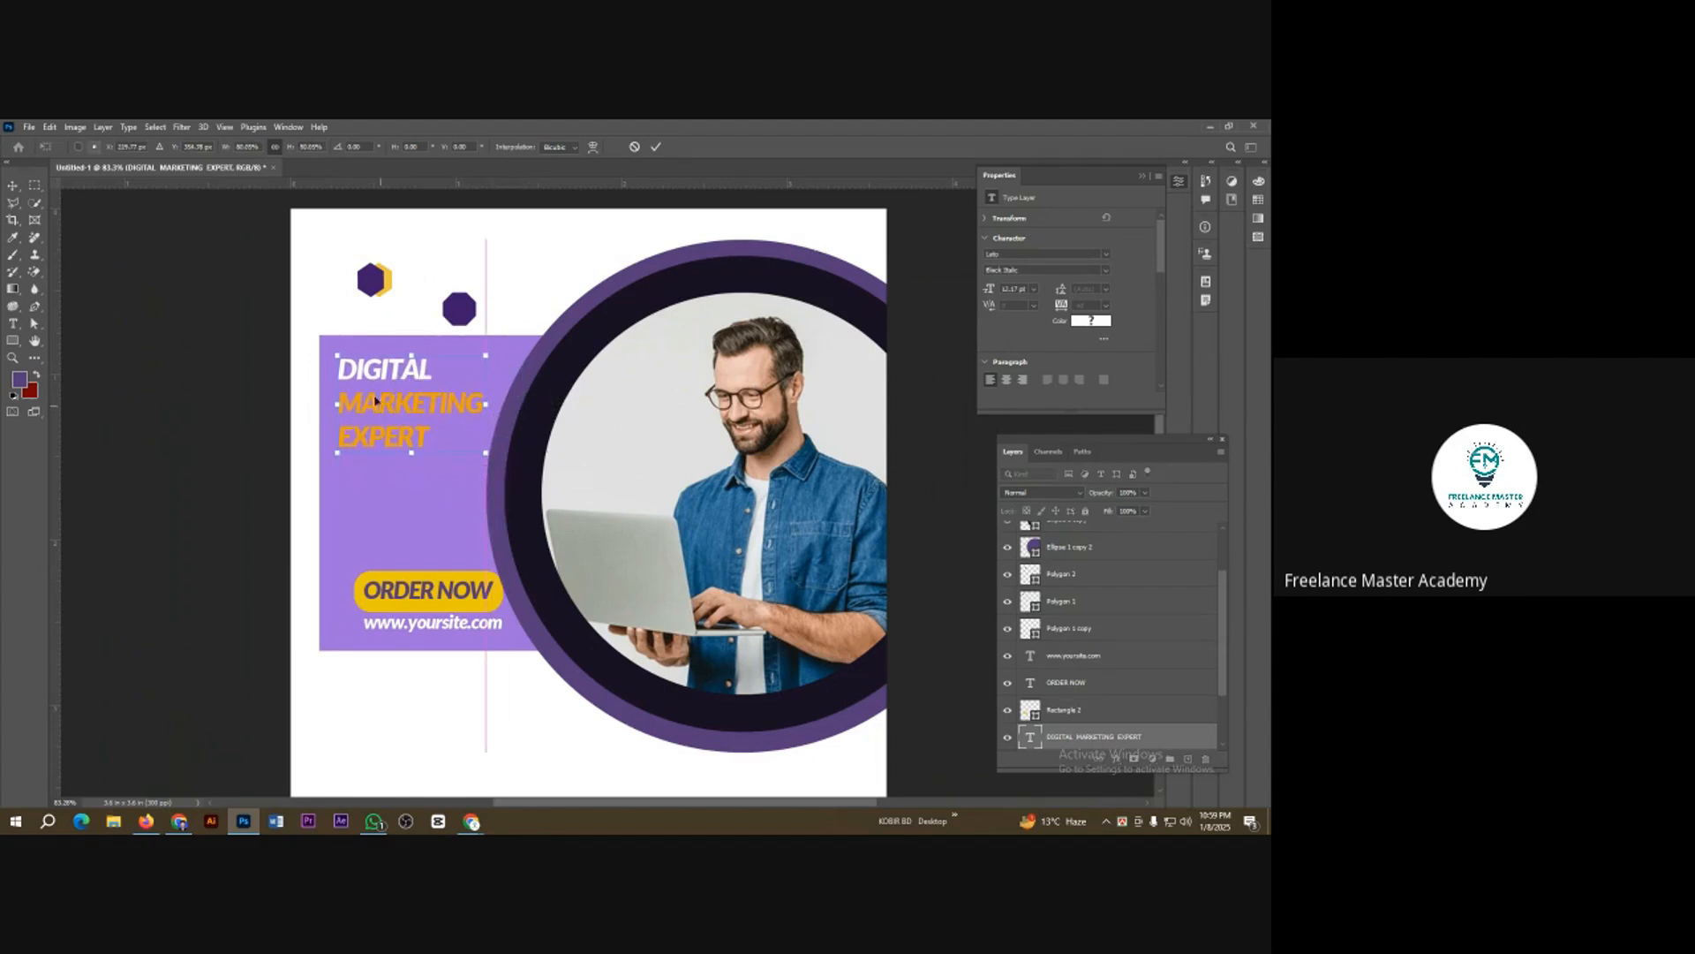
pyautogui.click(655, 147)
# Step: Recolour the rectangular band behind the heading to a deeper purple, #6130a0
pyautogui.click(415, 518)
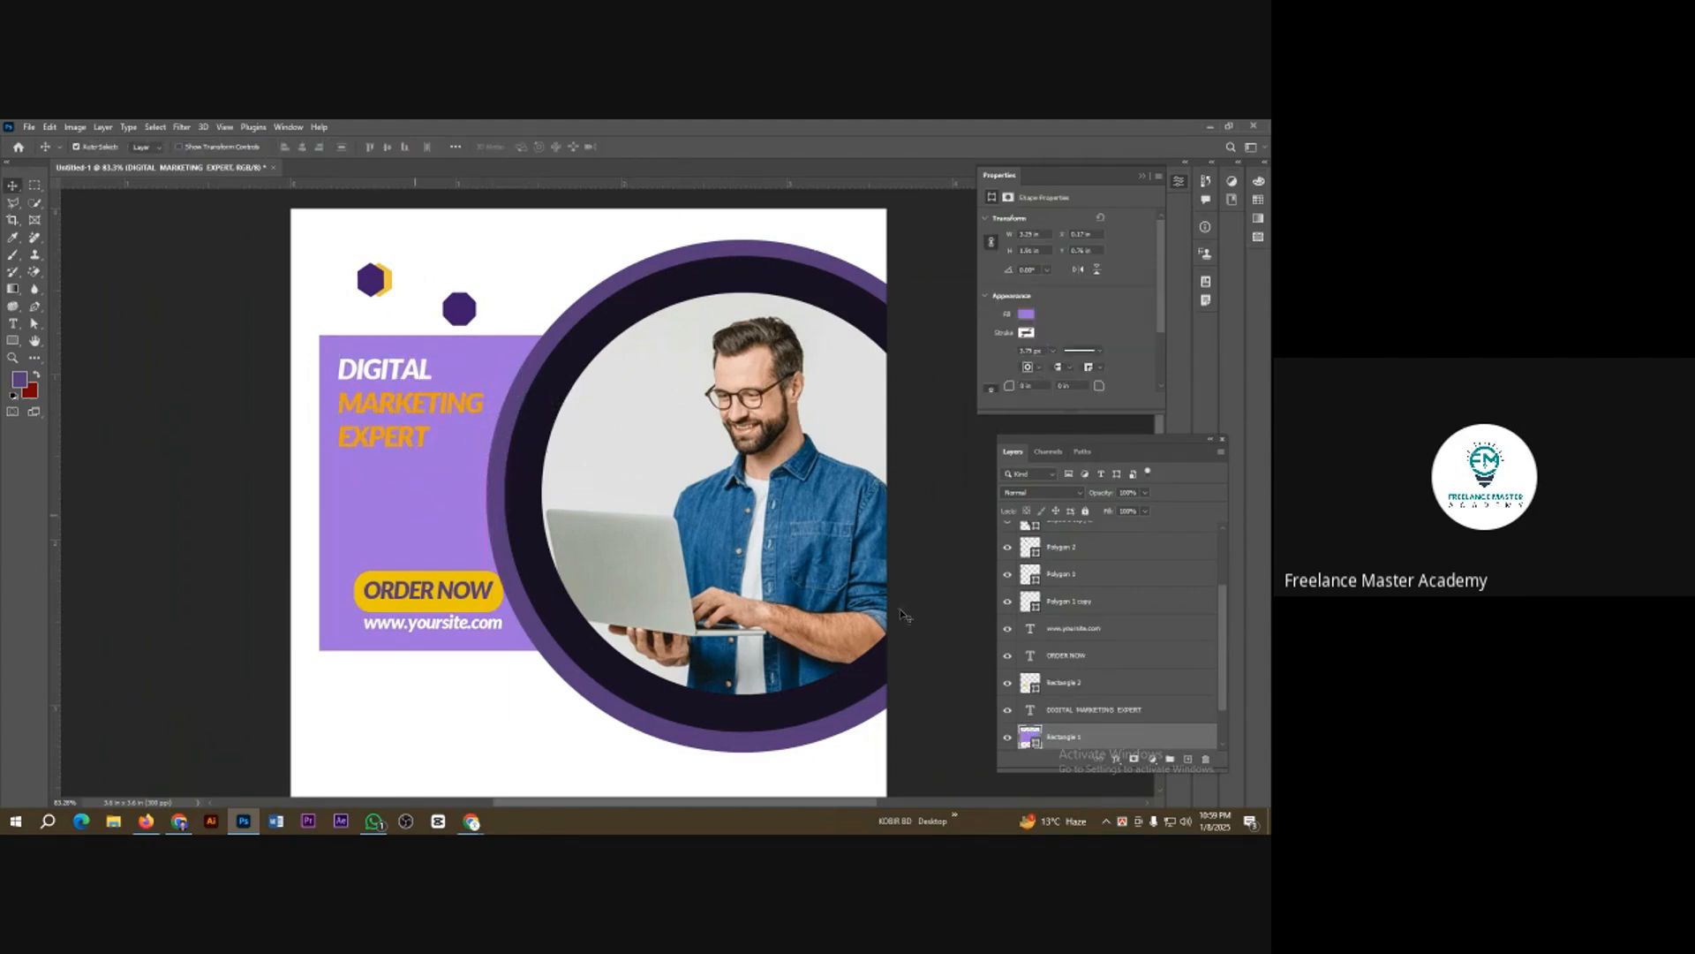
pyautogui.doubleClick(1042, 742)
pyautogui.click(1174, 191)
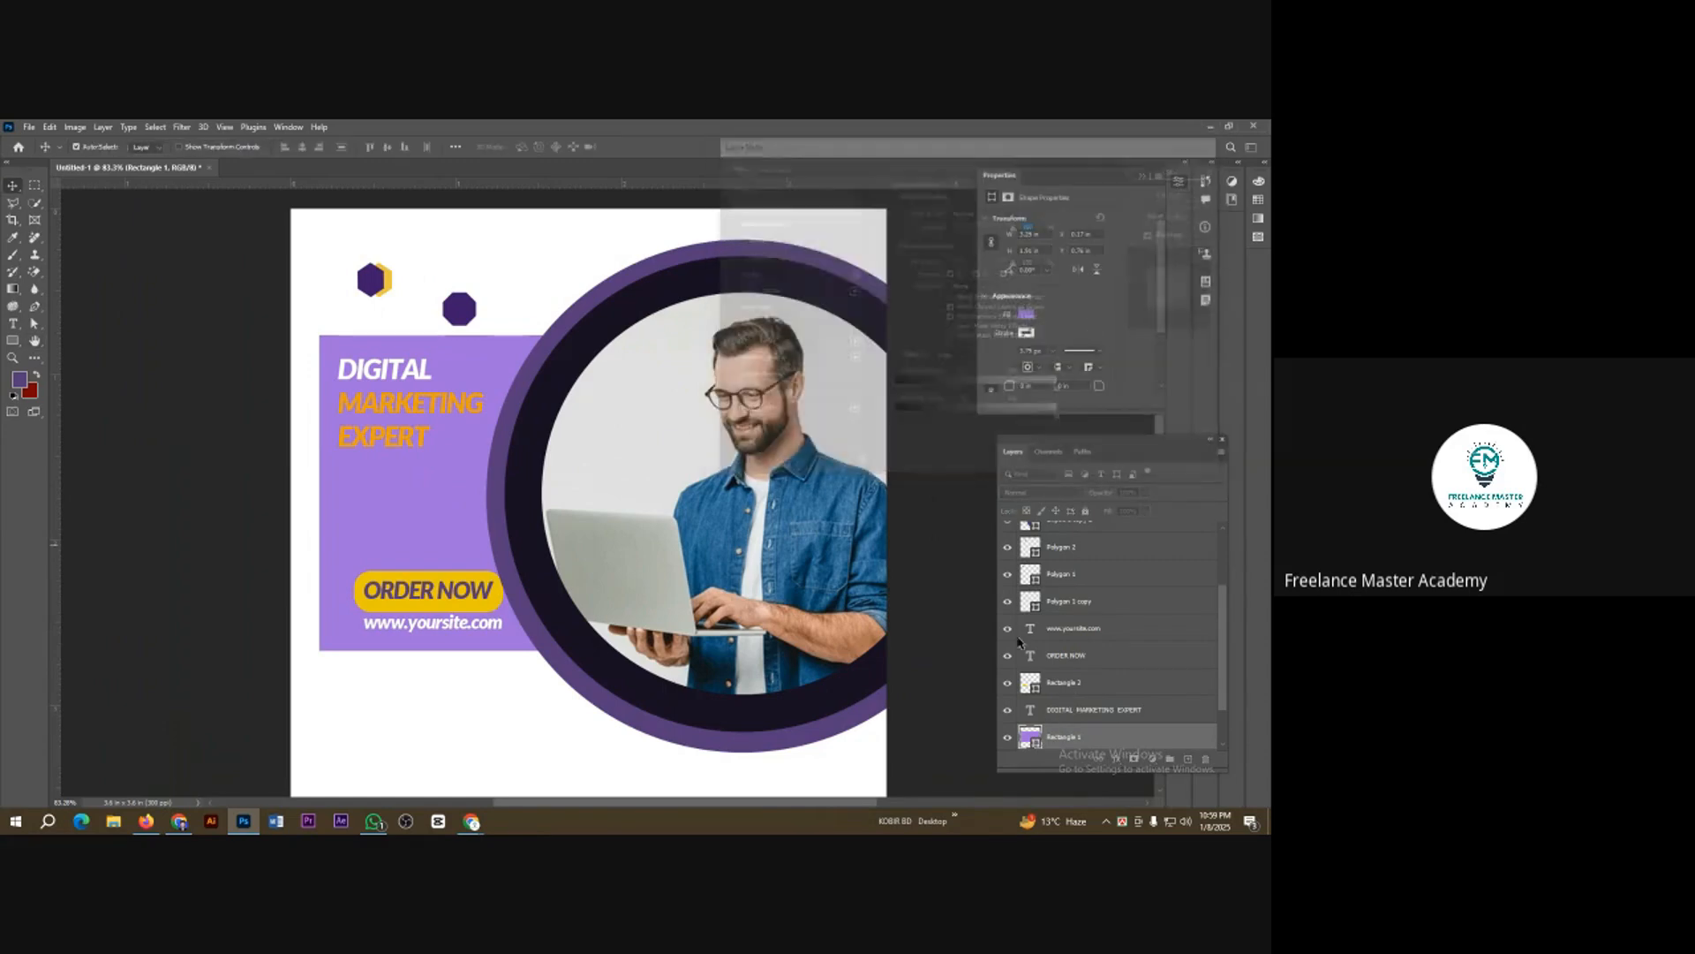
pyautogui.doubleClick(1031, 738)
pyautogui.moveTo(937, 371); pyautogui.dragTo(943, 398)
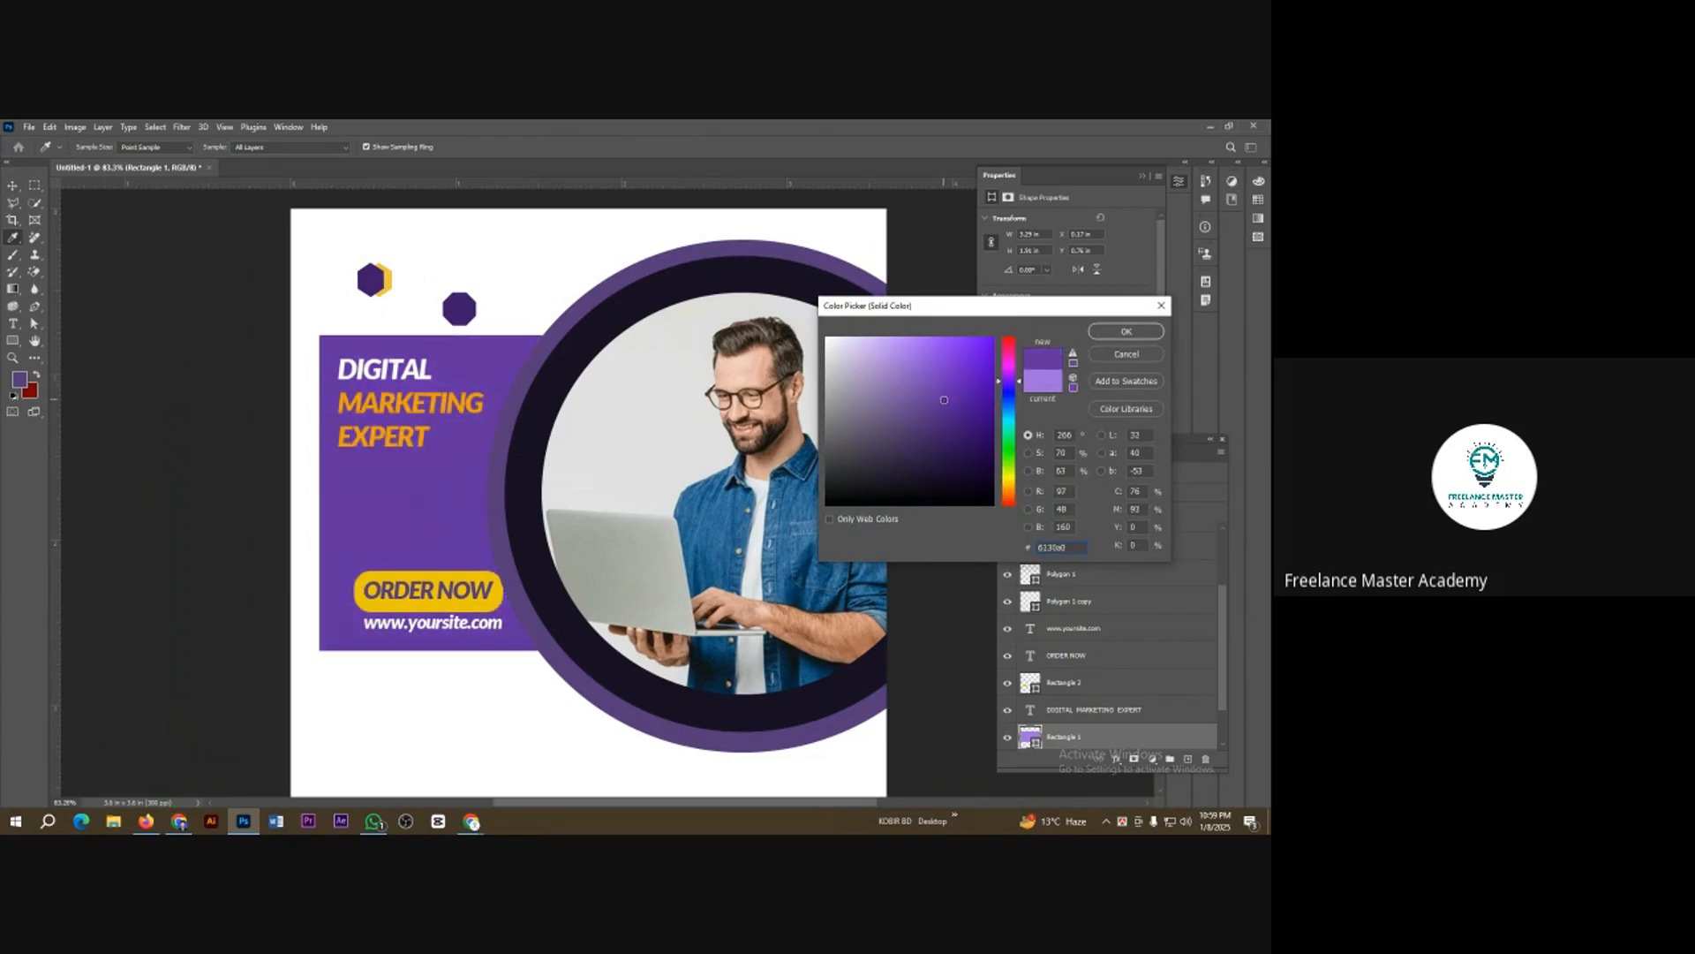
pyautogui.click(1114, 332)
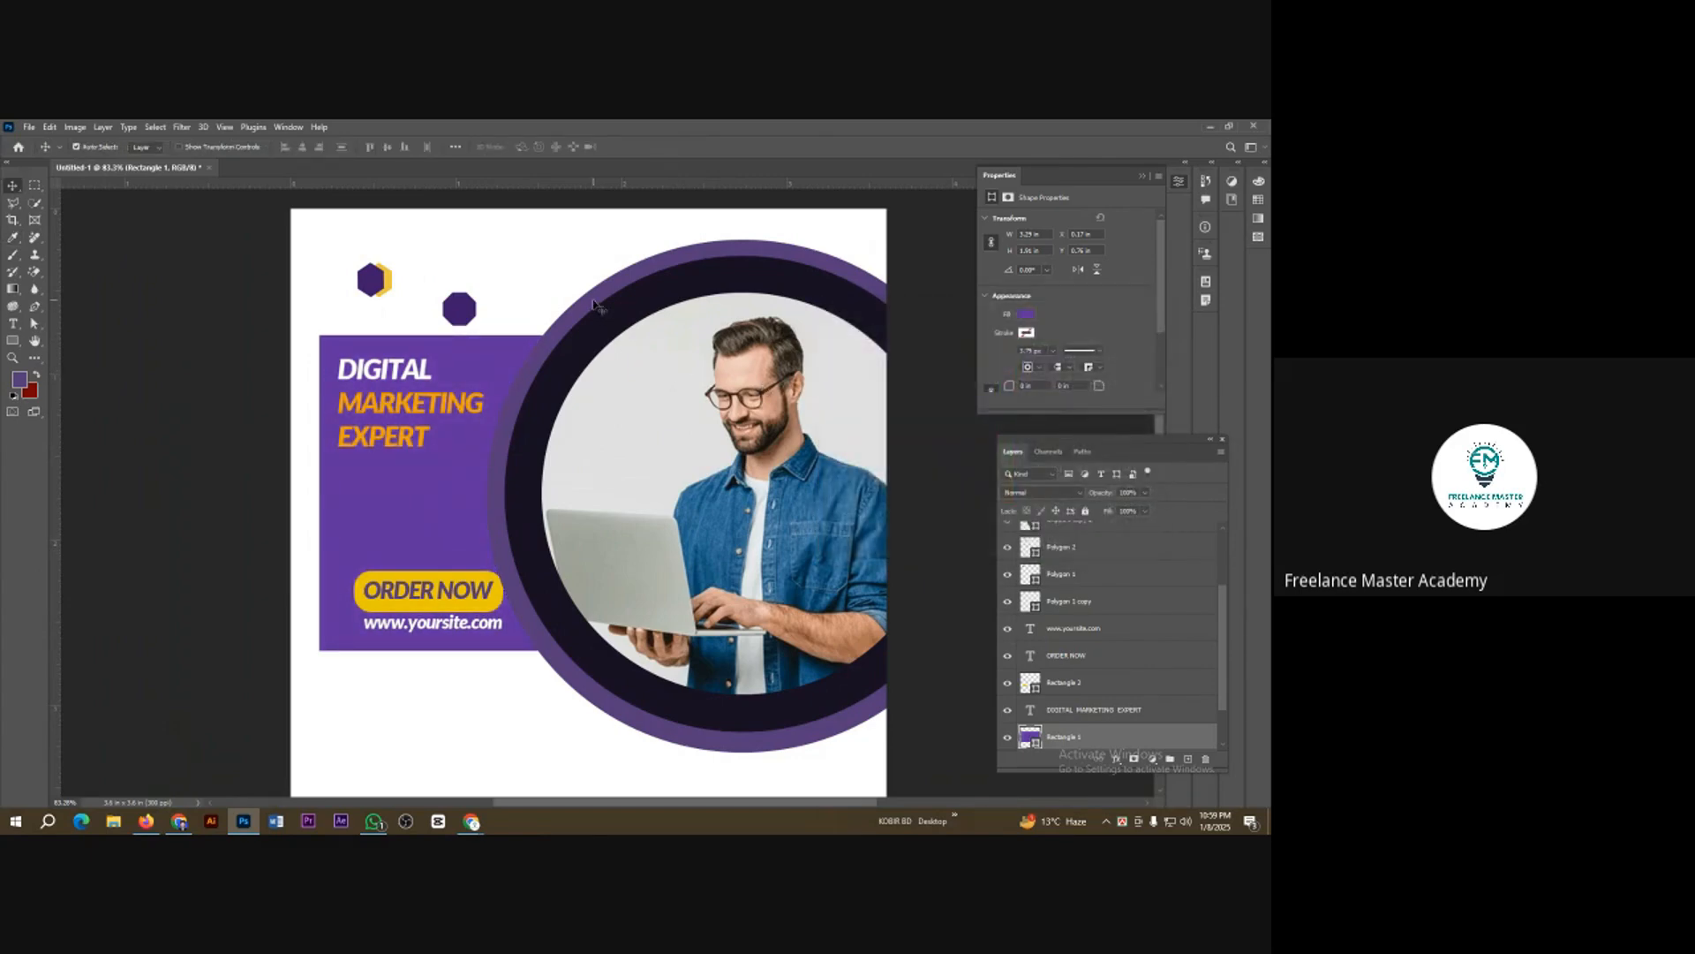
# Step: Recolour the outer ring around the man photo to orange, #eba600
pyautogui.click(609, 322)
pyautogui.doubleClick(1036, 540)
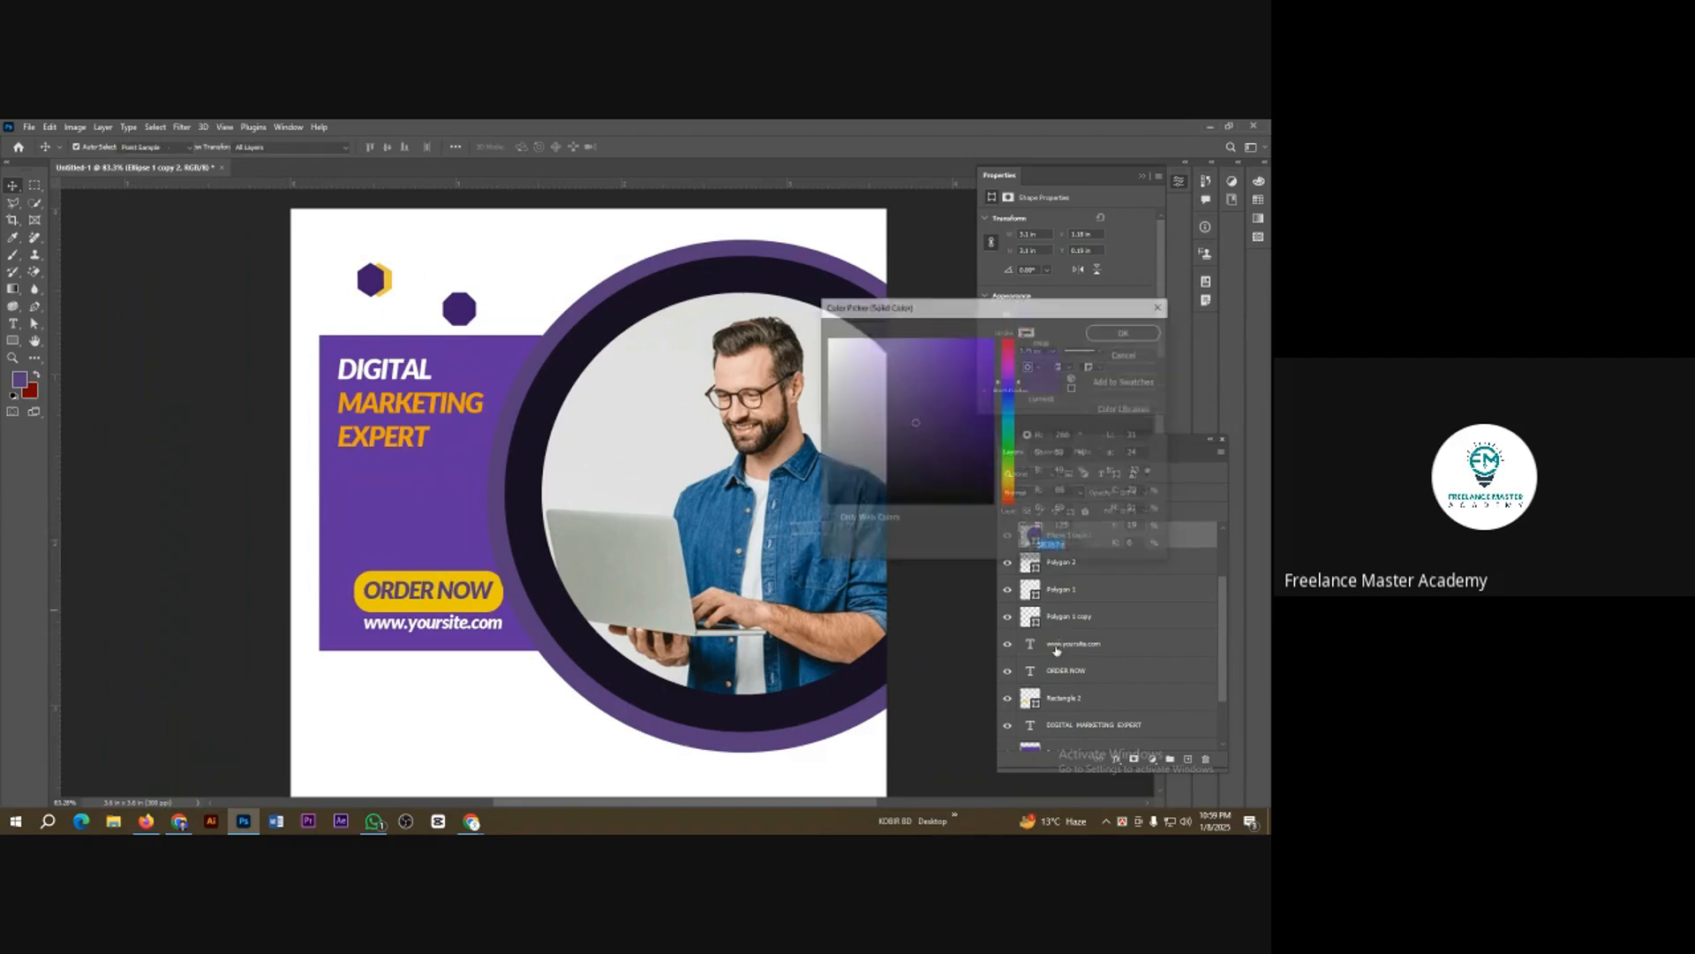
pyautogui.click(1010, 486)
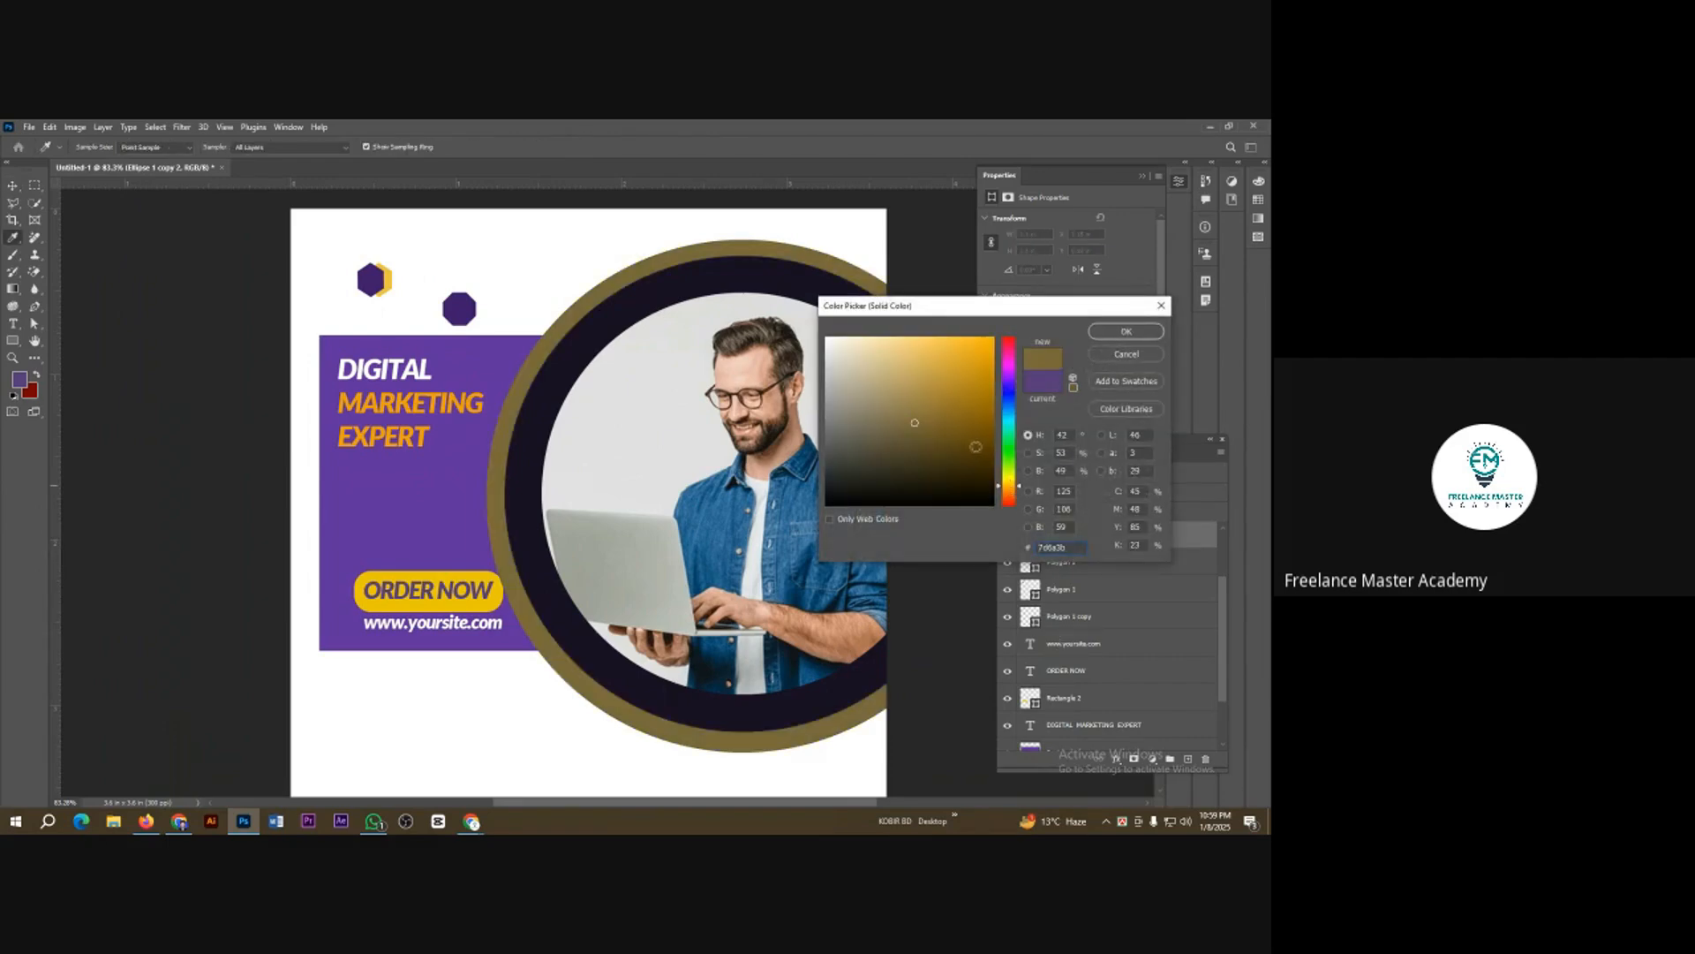
pyautogui.moveTo(985, 412); pyautogui.dragTo(995, 350)
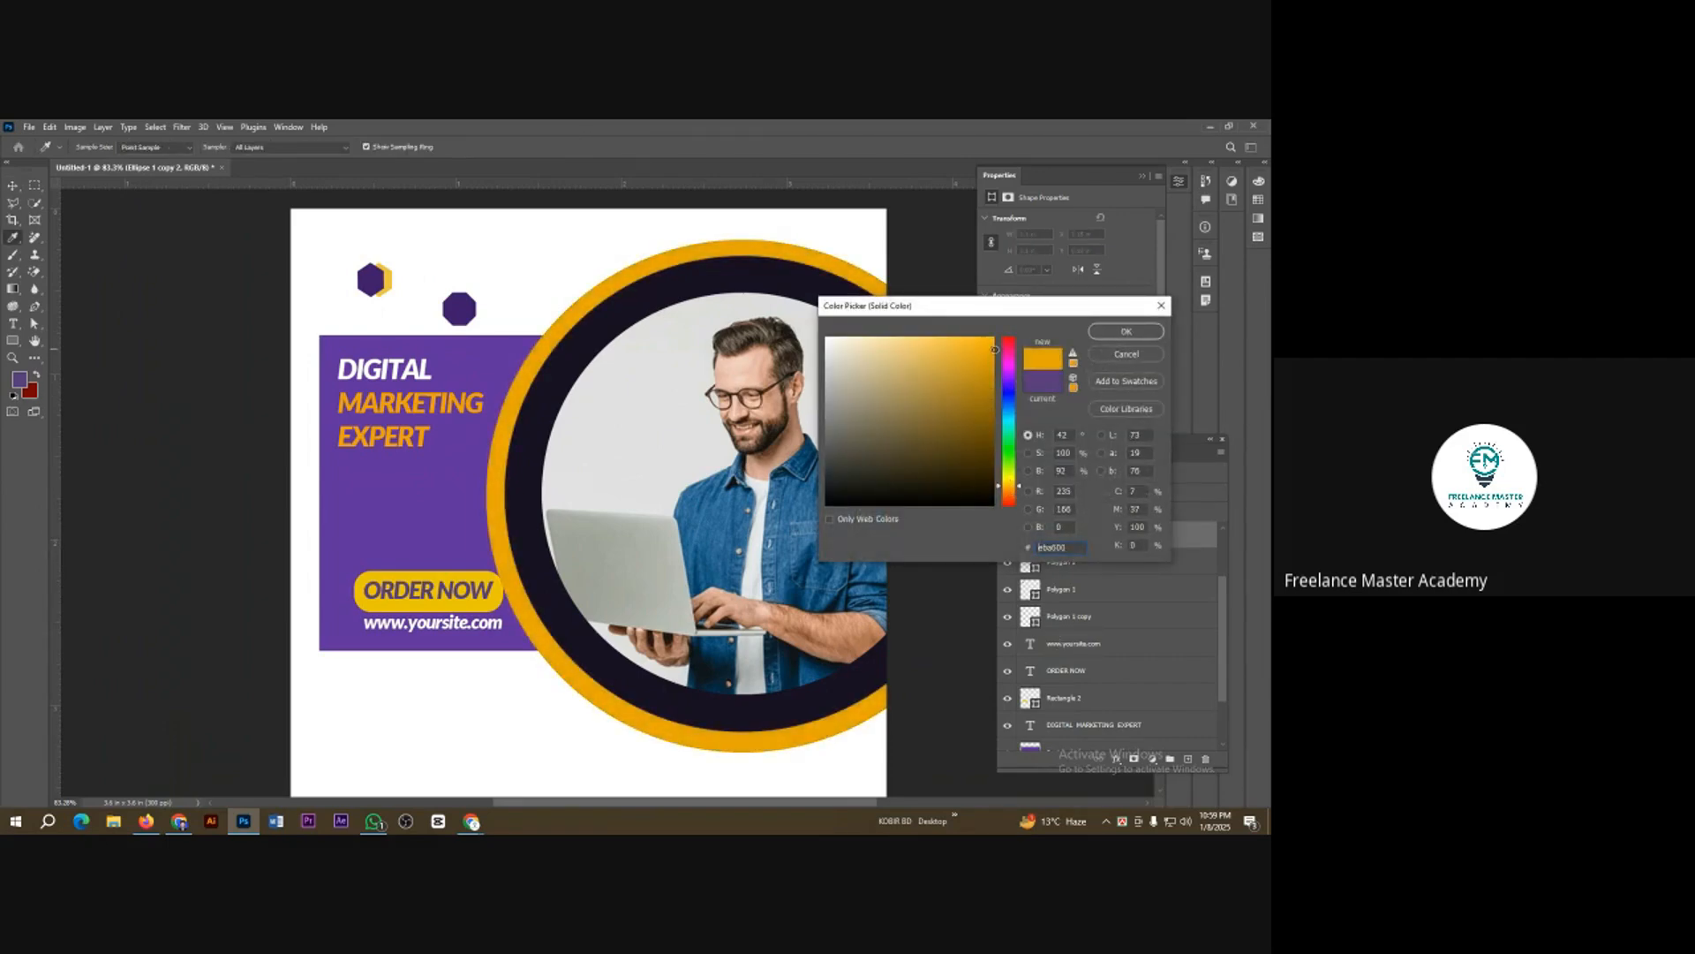
pyautogui.click(1102, 333)
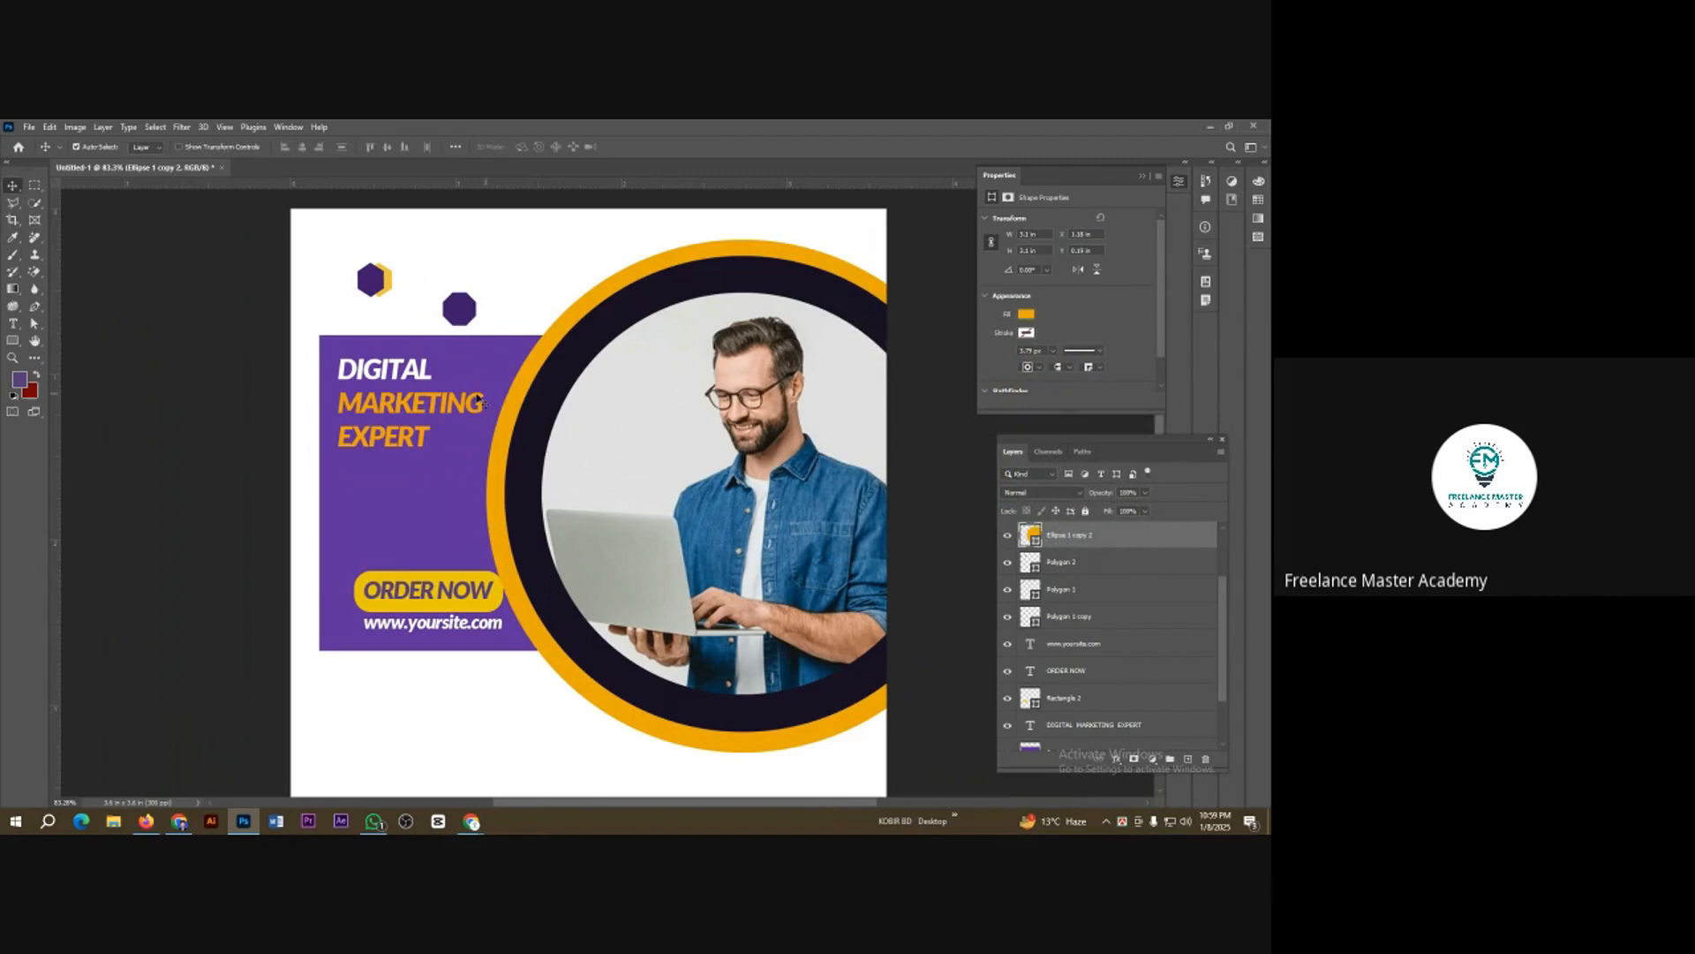
# Step: Recolour the dark inner ring around the man photo to purple, #51238b
pyautogui.click(530, 433)
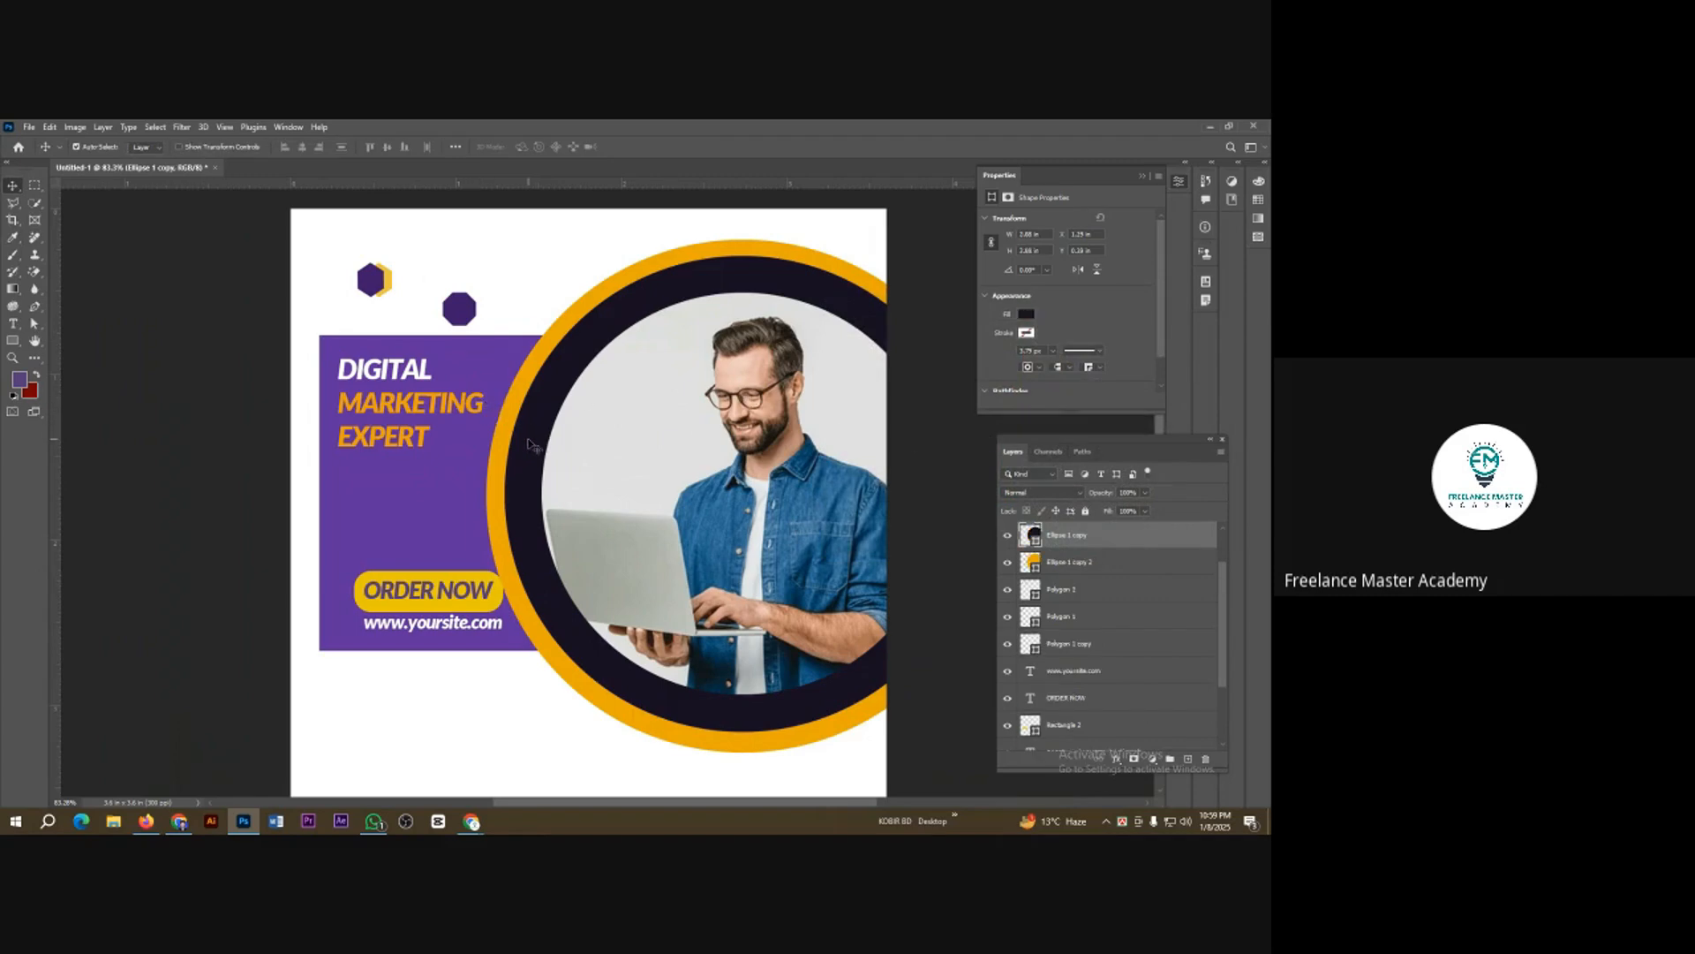
pyautogui.doubleClick(1033, 540)
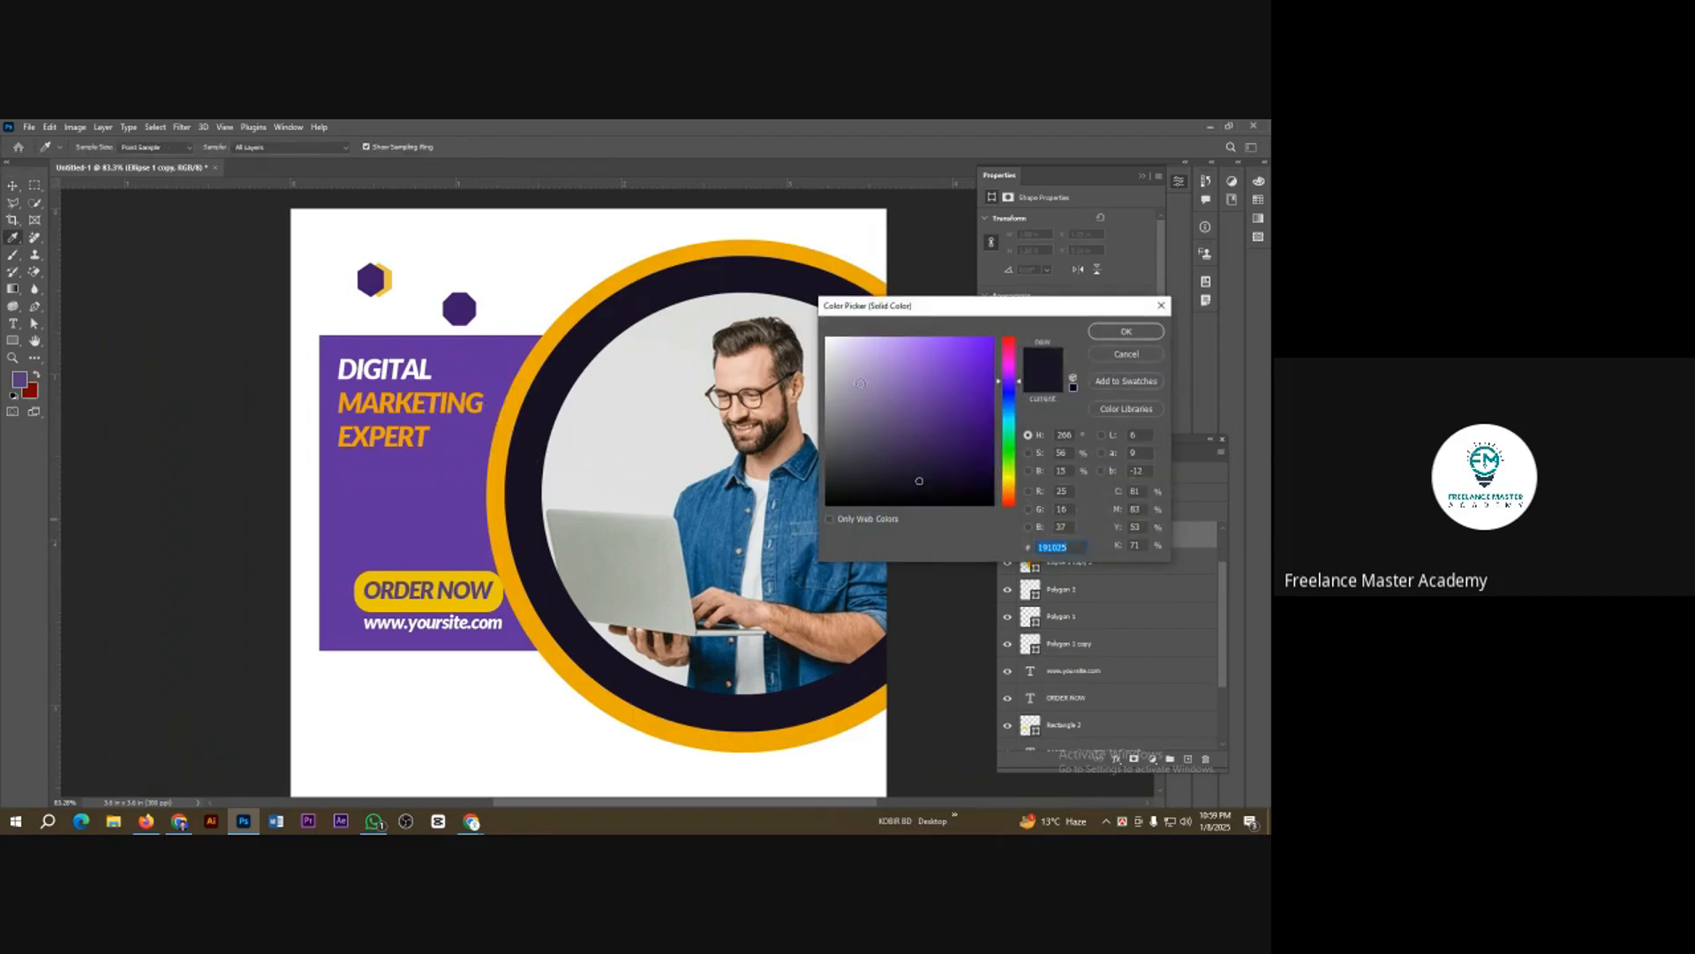
pyautogui.moveTo(860, 383); pyautogui.dragTo(952, 413)
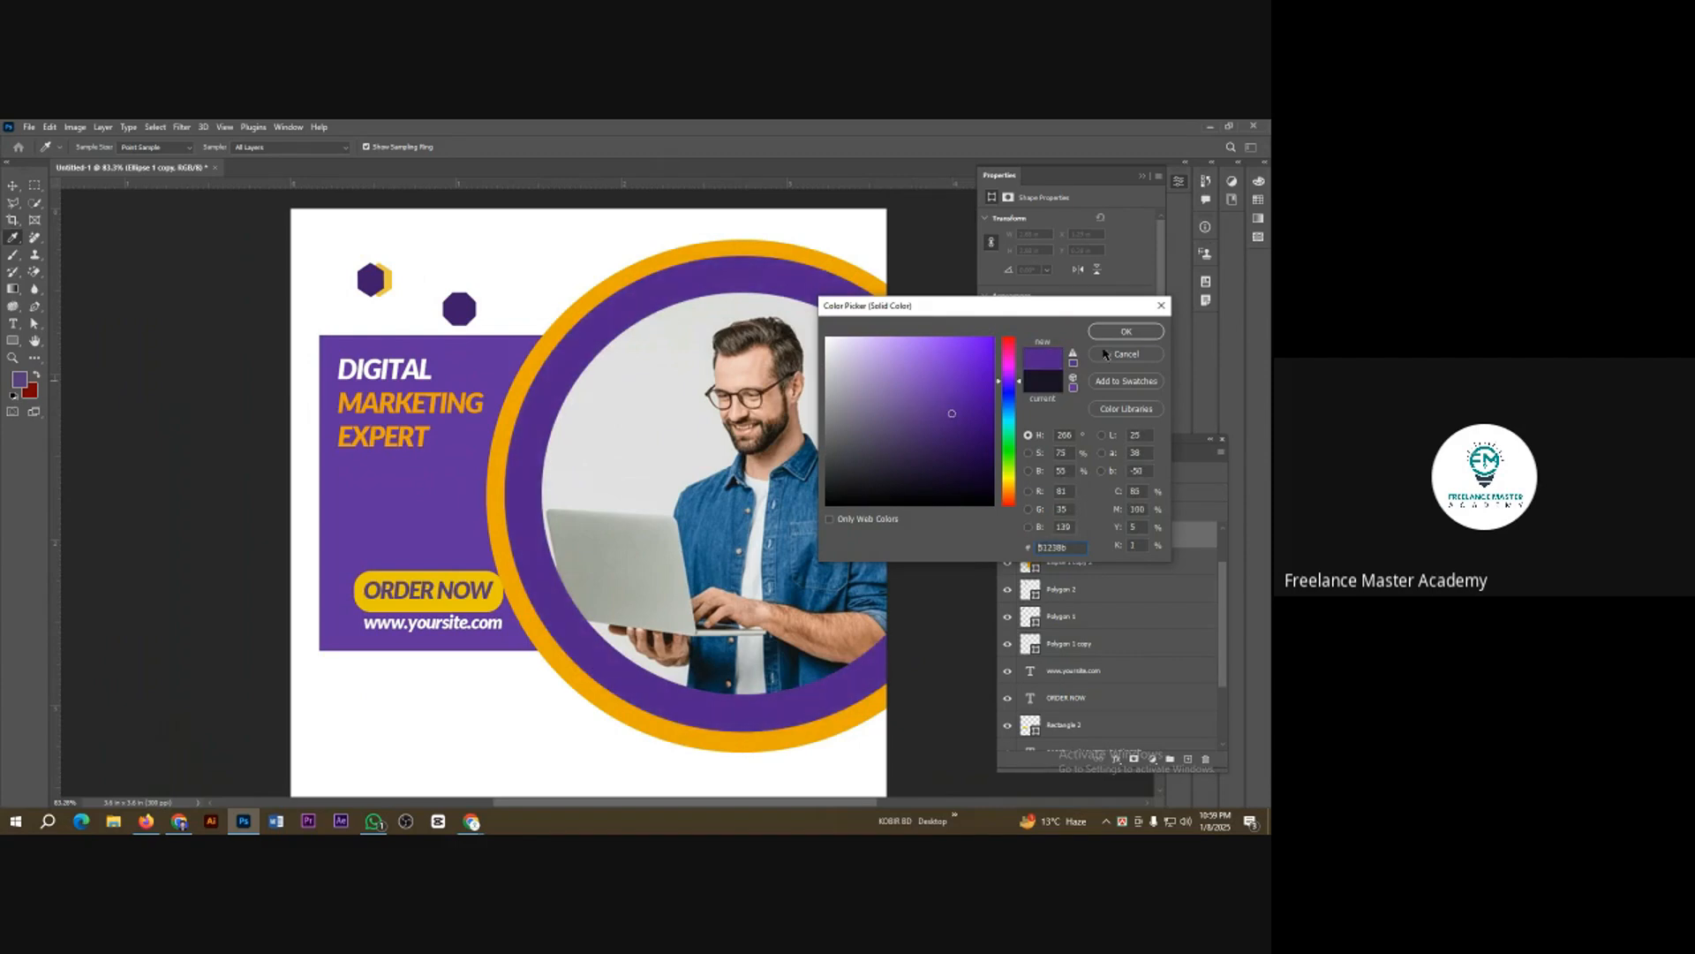
pyautogui.click(1125, 332)
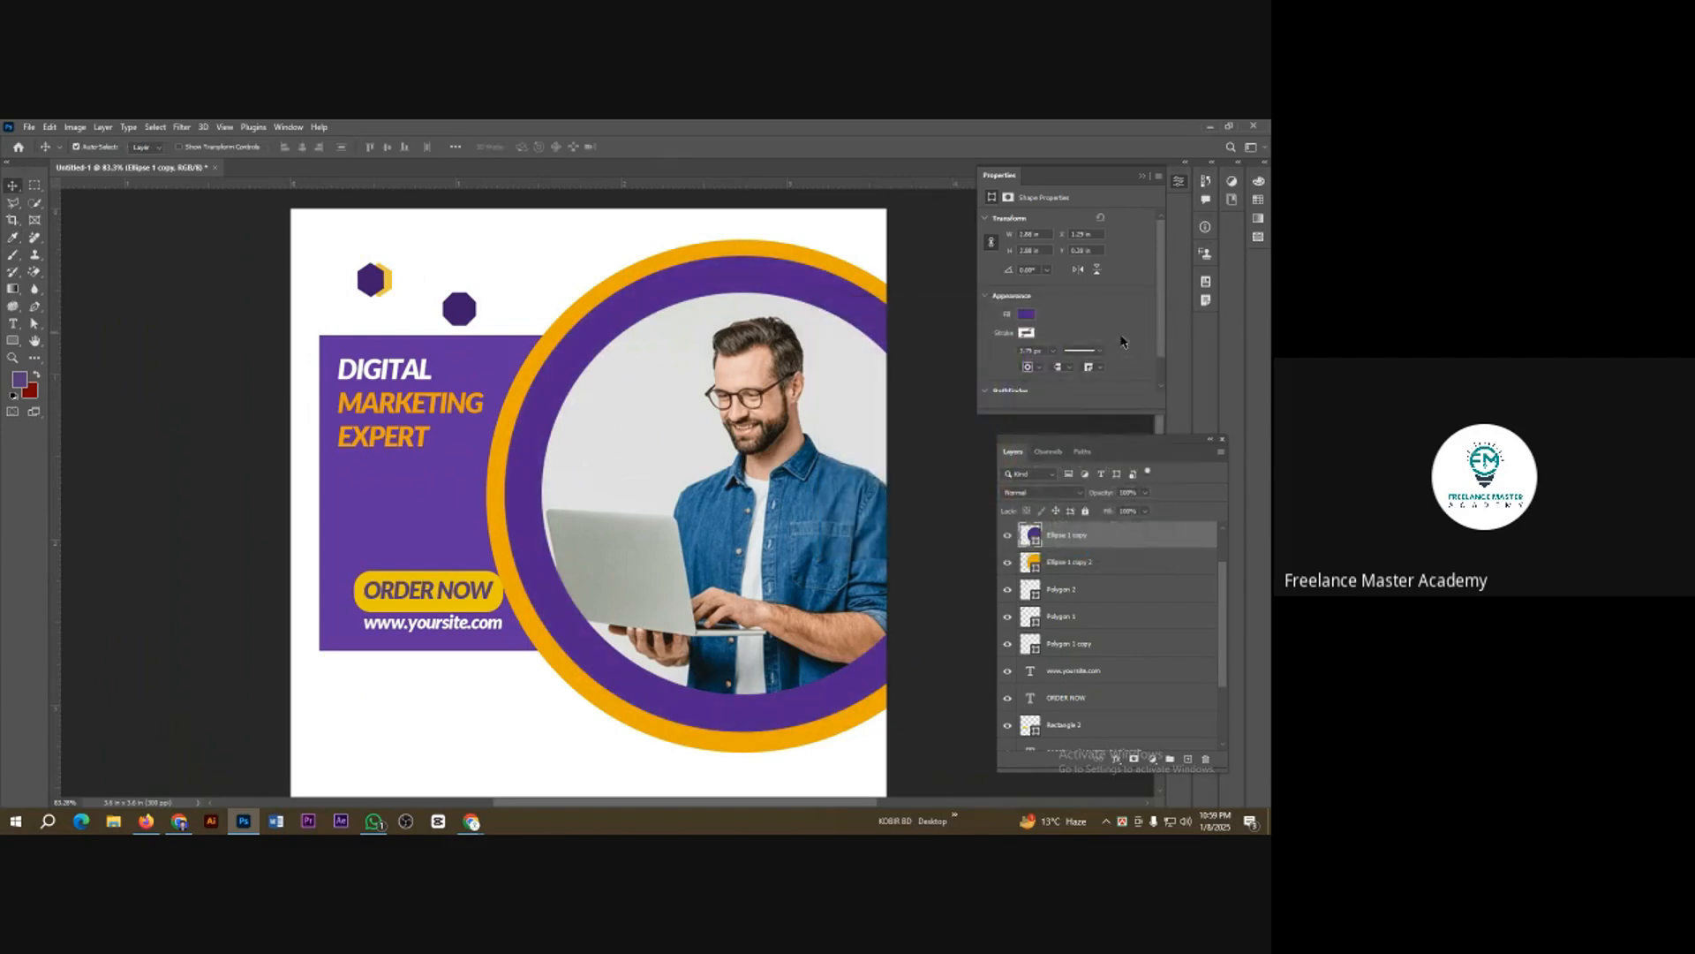
# Step: Delete the small purple octagon above the band, keeping the purple and yellow hexagon pair
pyautogui.scroll(-2, 510, 535)
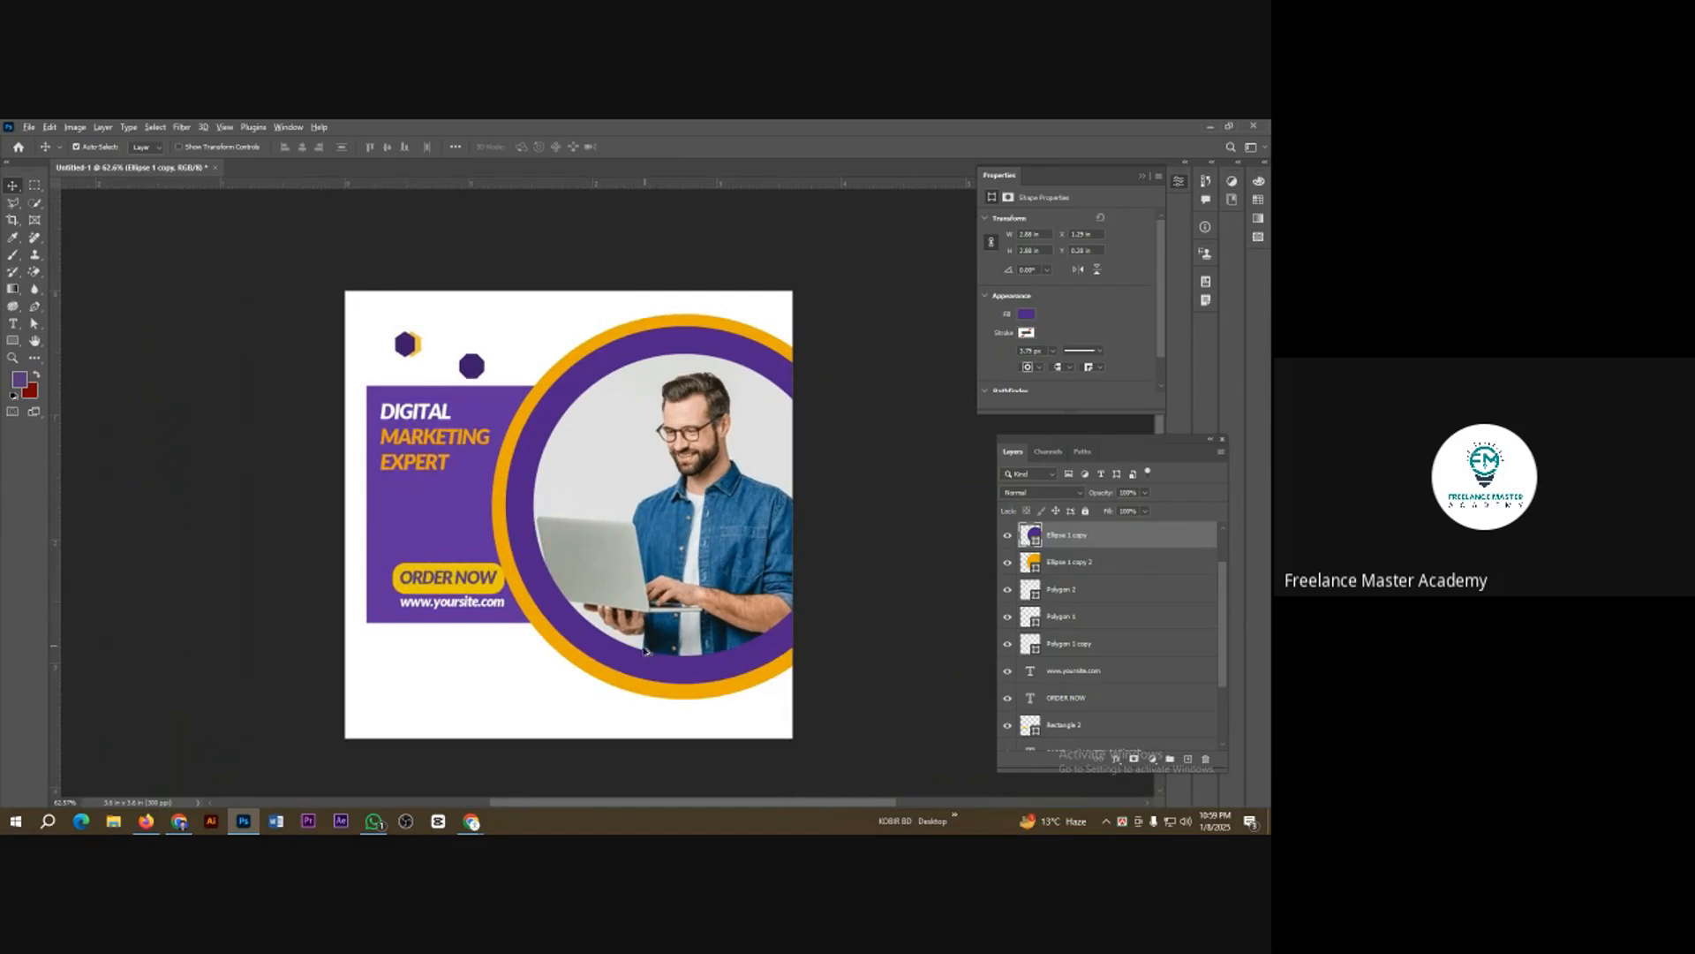
pyautogui.scroll(2, 615, 651)
pyautogui.scroll(1, 514, 626)
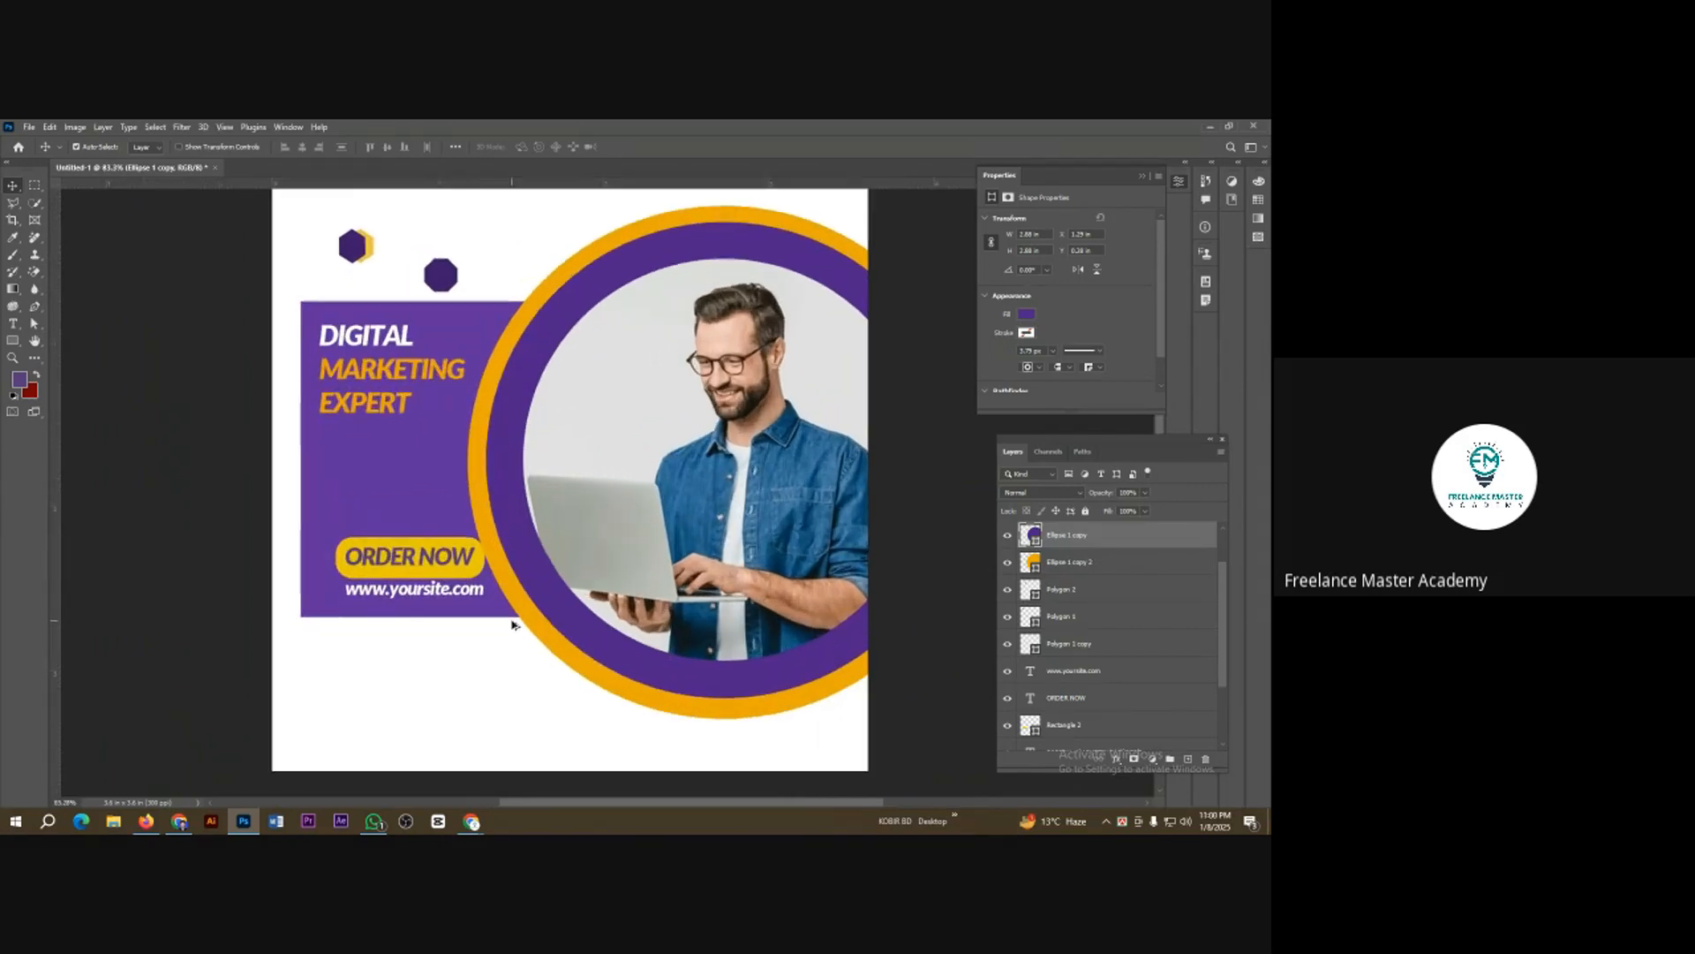
pyautogui.scroll(1, 514, 621)
pyautogui.click(454, 304)
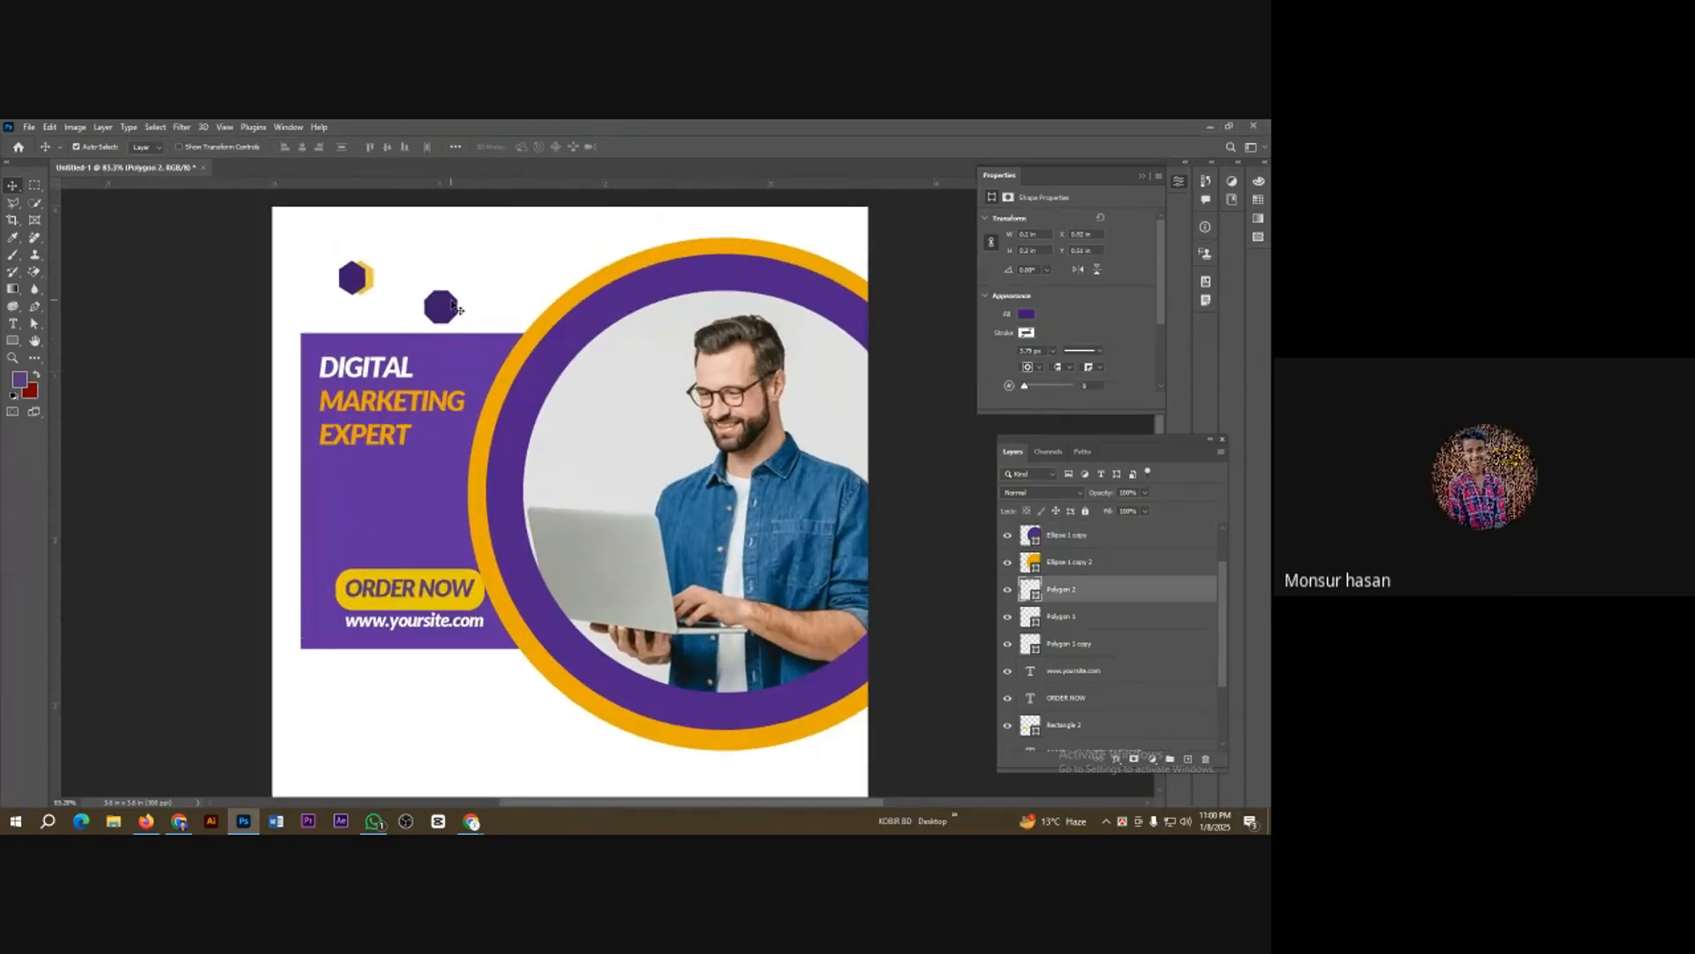
pyautogui.press('Delete')
pyautogui.scroll(-1, 422, 393)
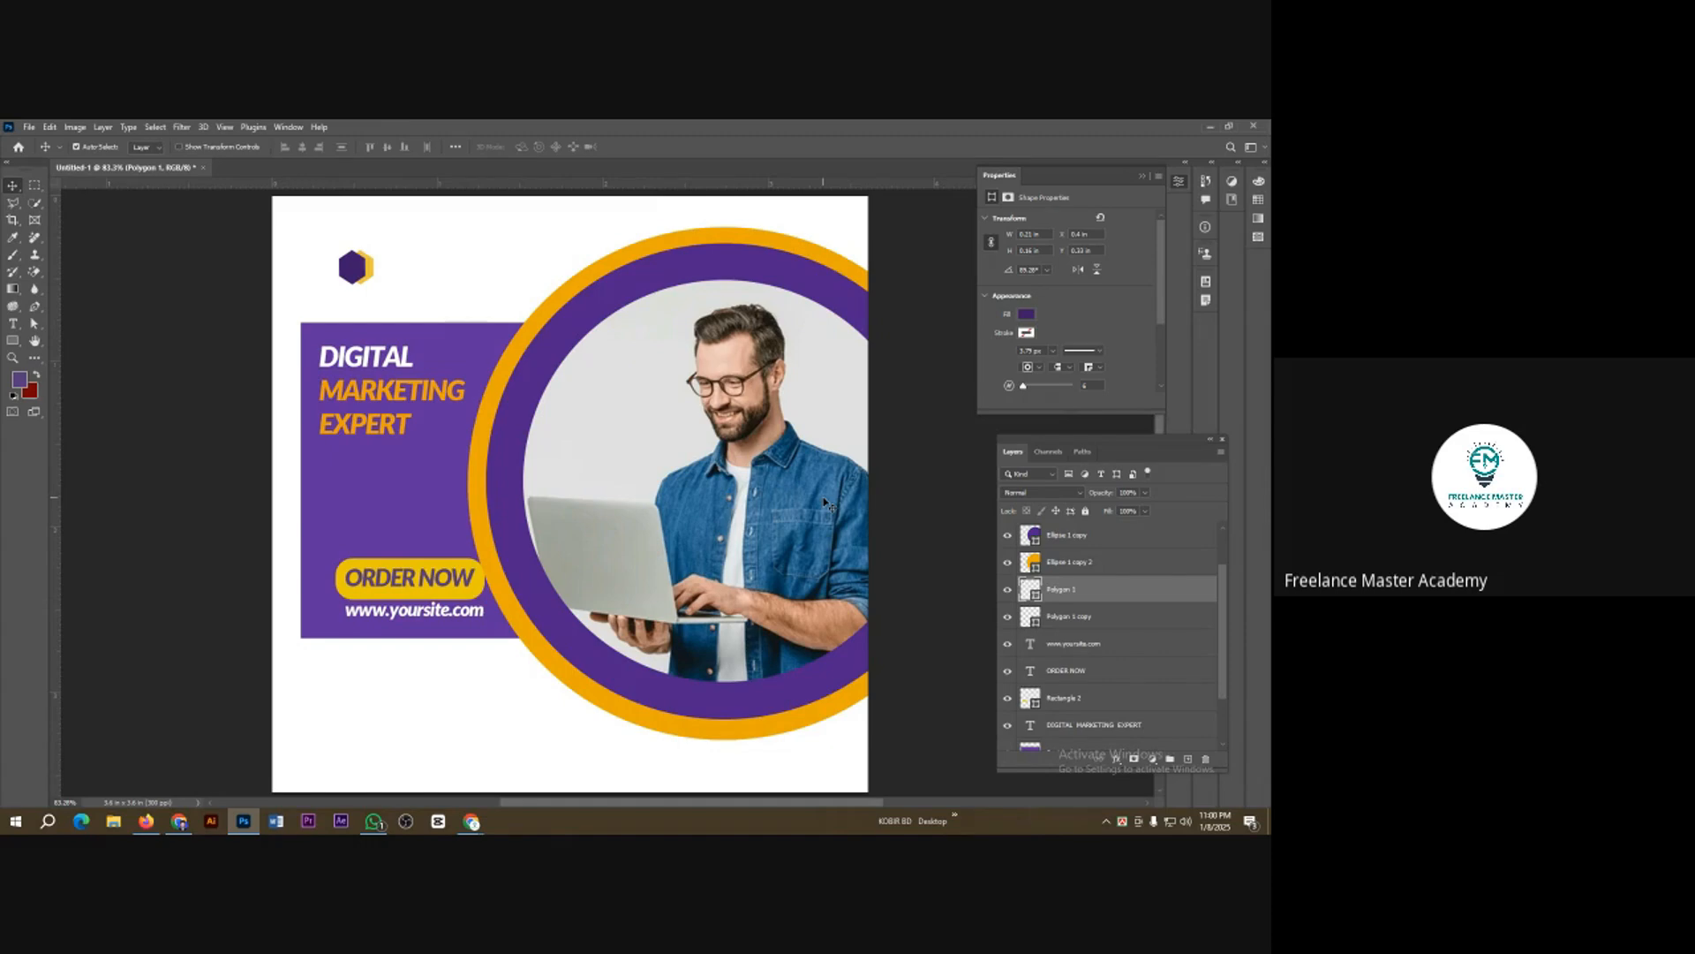
pyautogui.scroll(2, 442, 482)
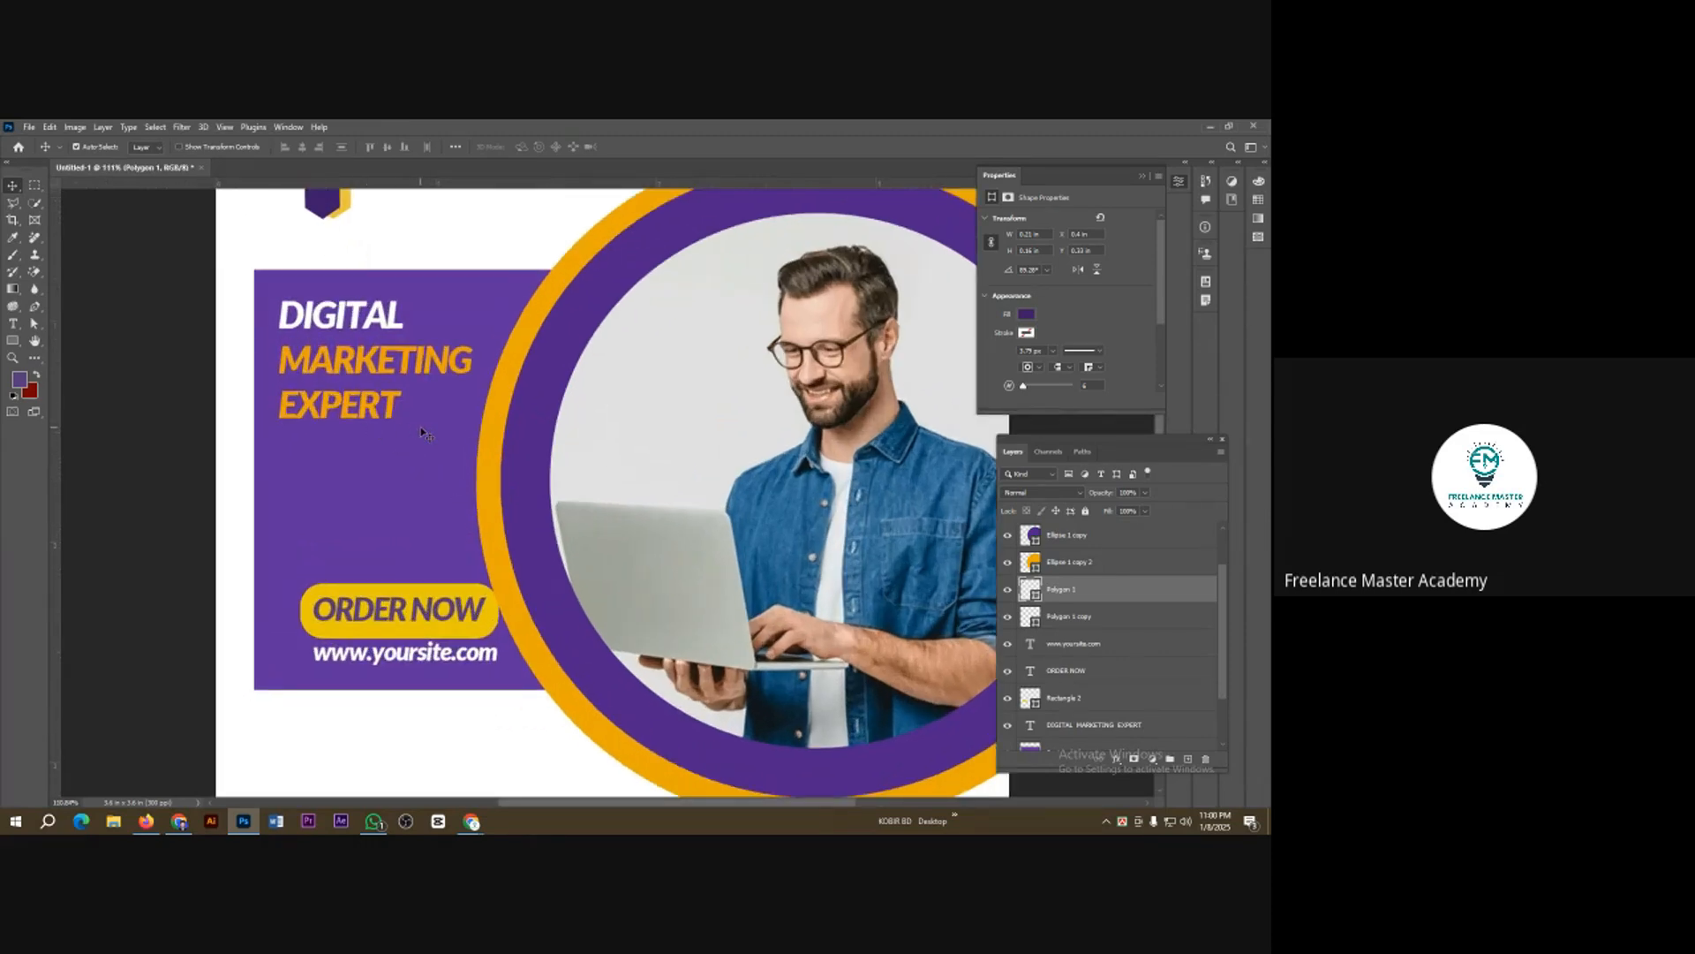
pyautogui.scroll(1, 409, 443)
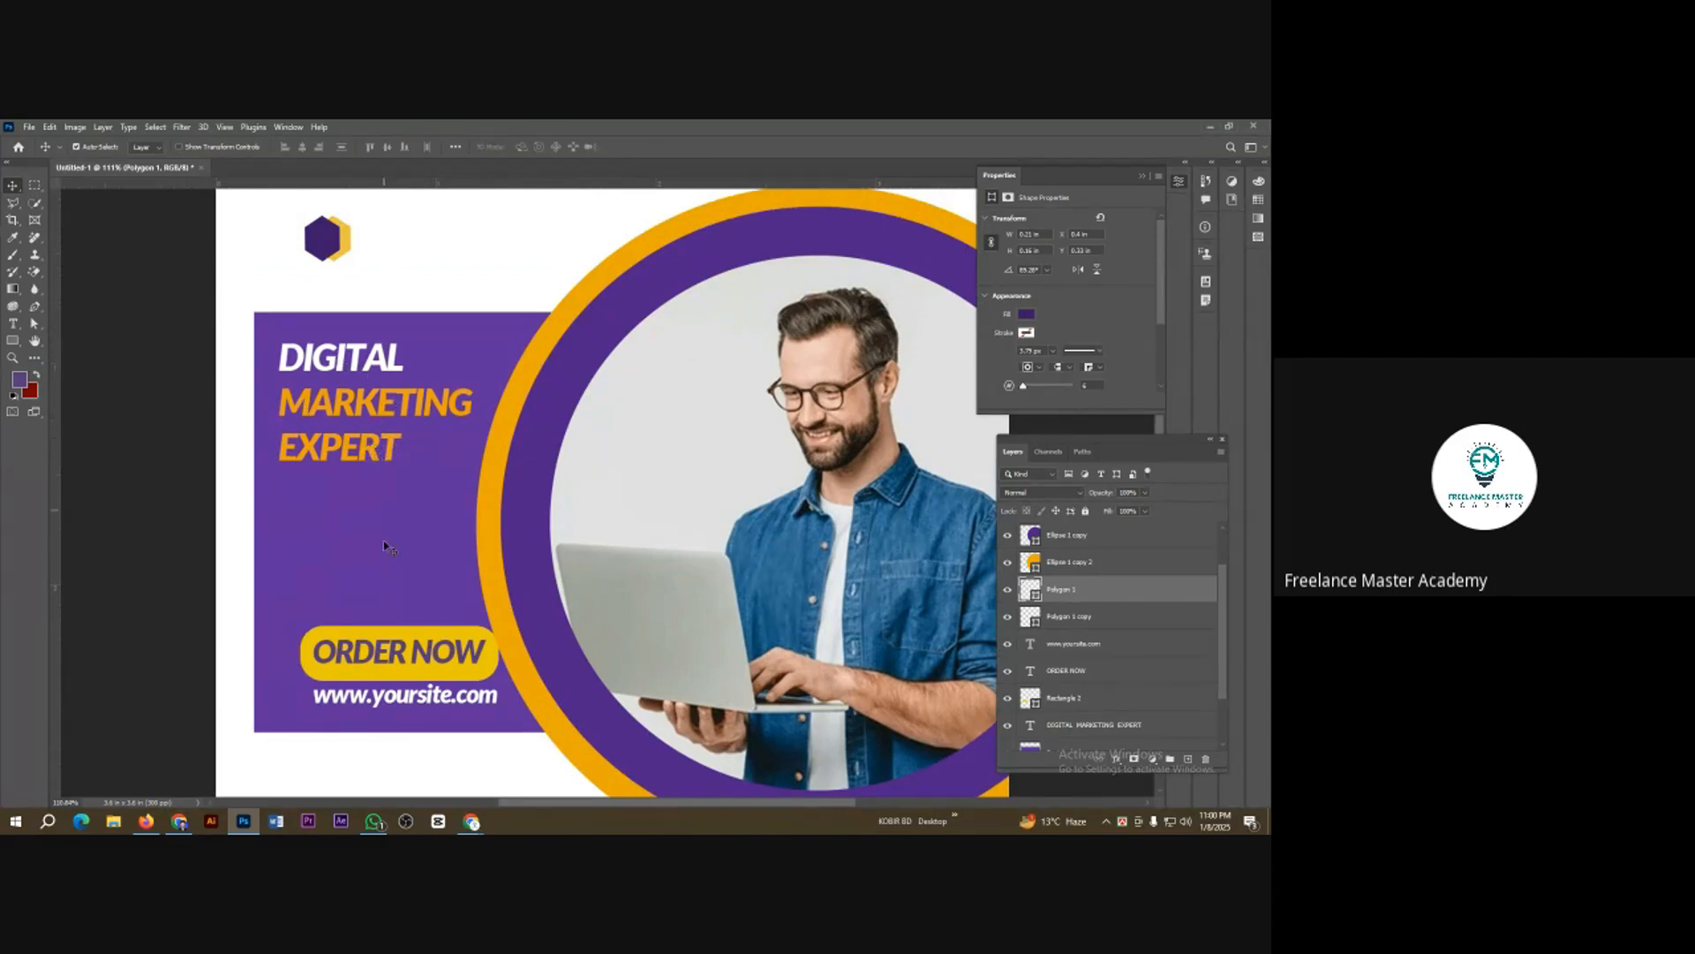
# Step: Switch to the Chrome browser, search for lato font in a new tab and open the Lato page on Google Fonts
pyautogui.click(471, 821)
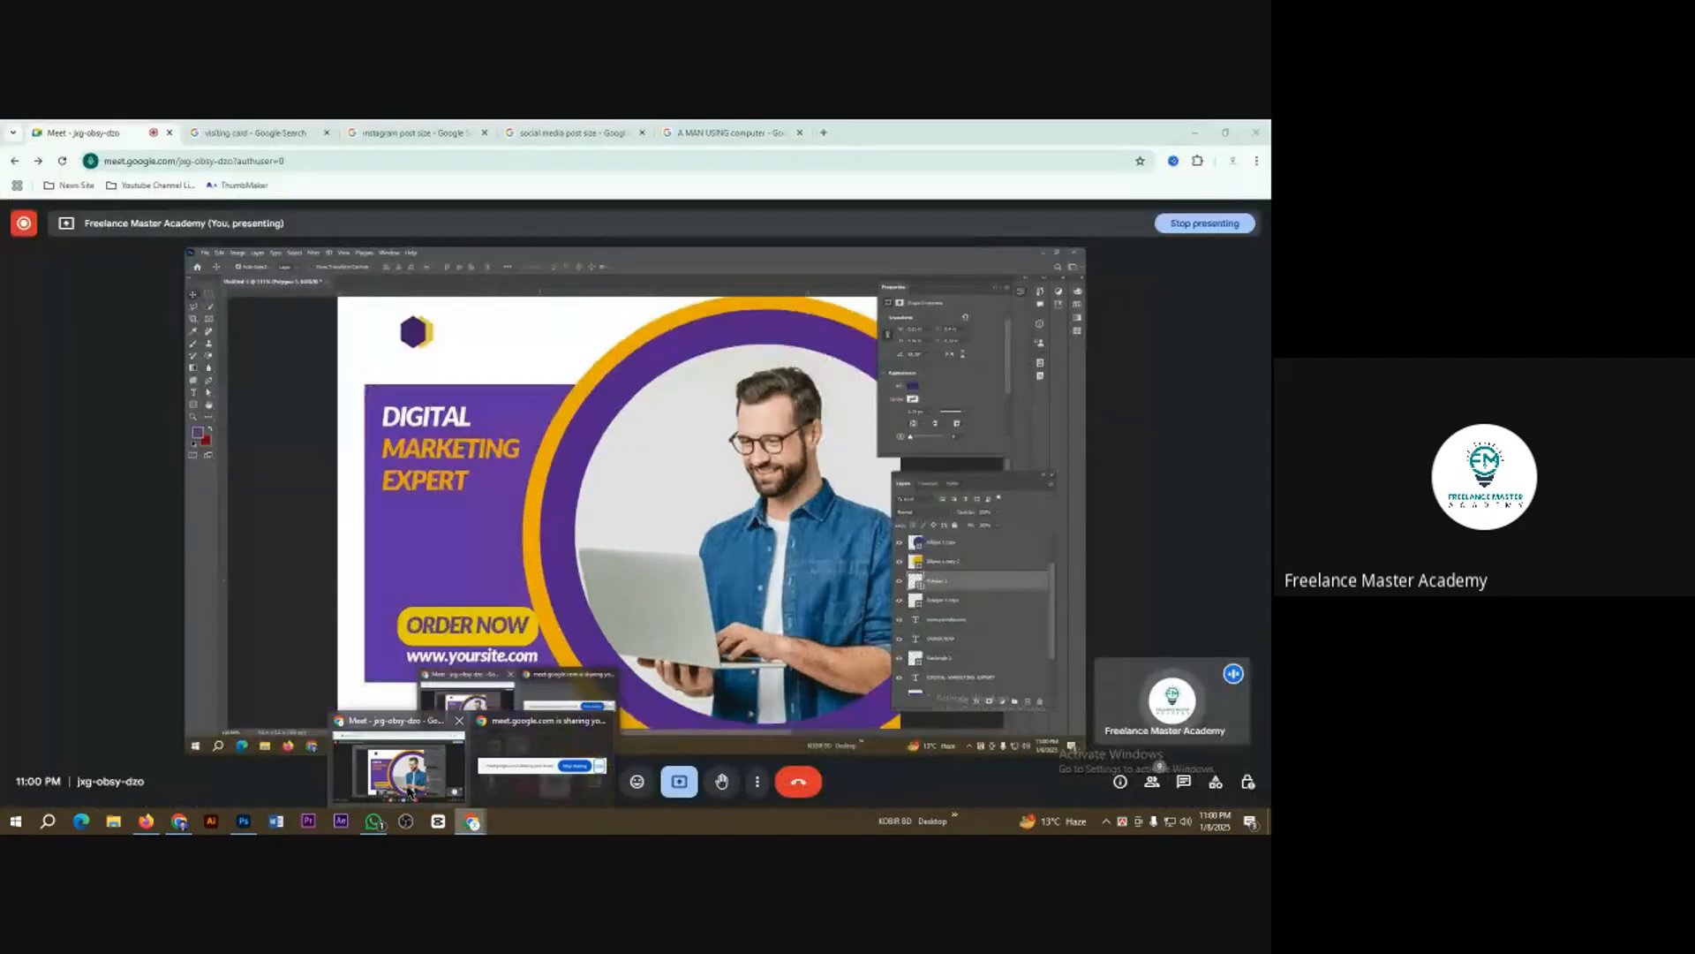
pyautogui.click(823, 132)
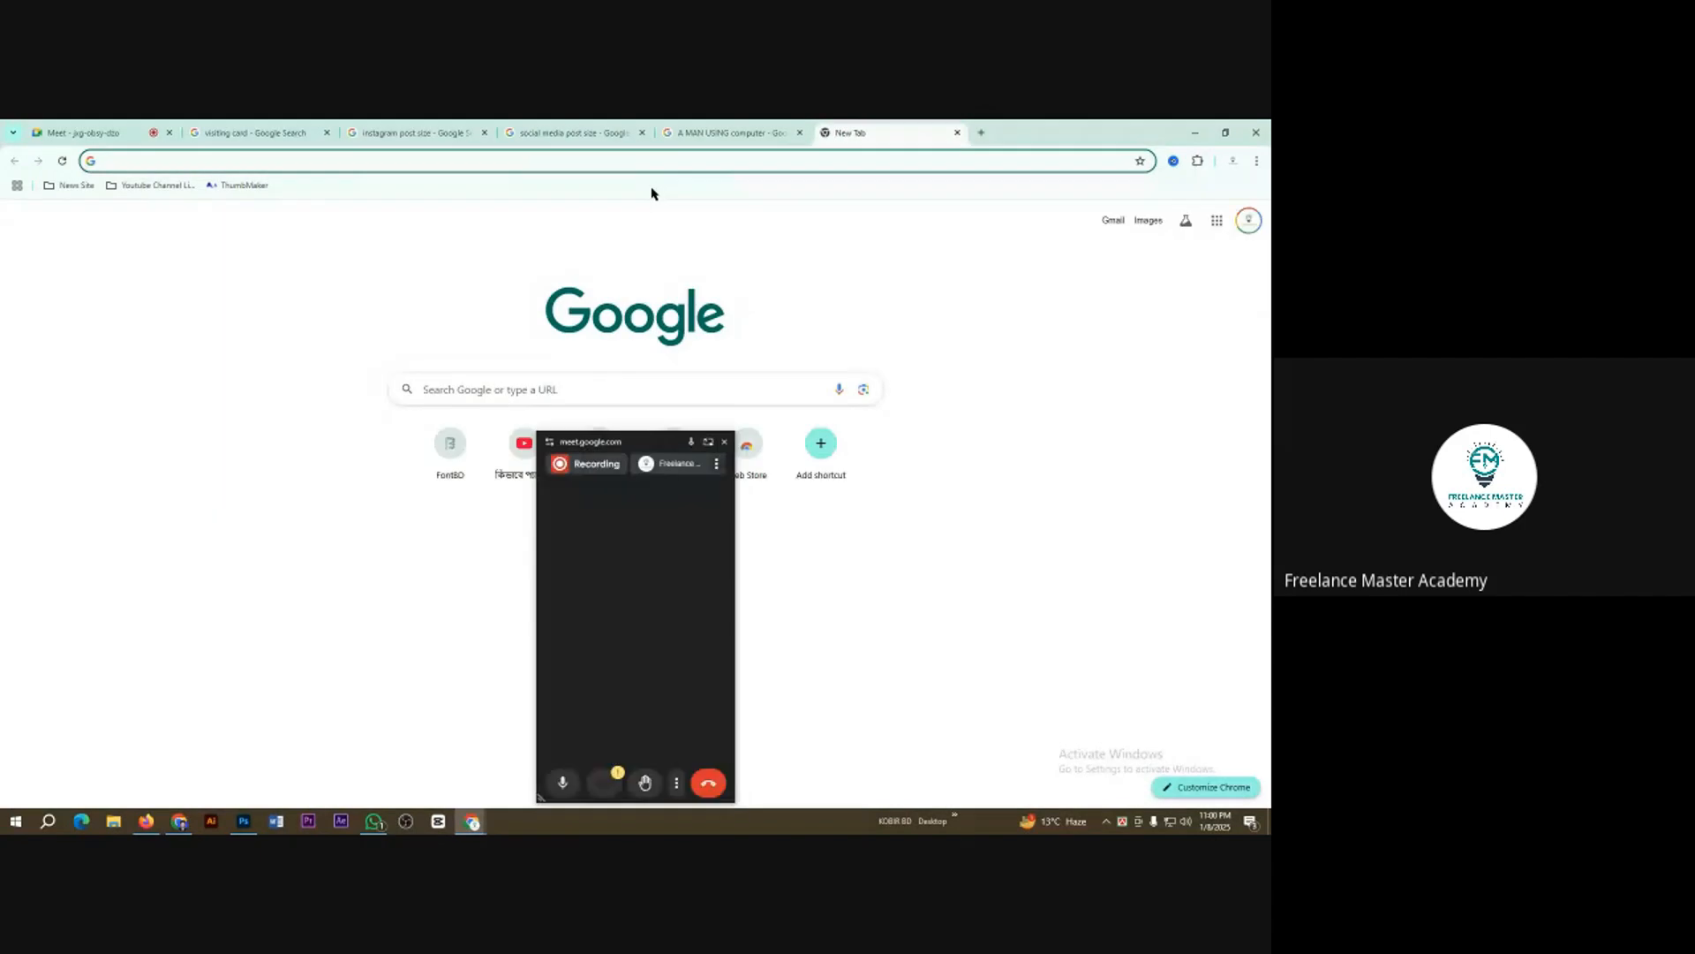
pyautogui.click(724, 442)
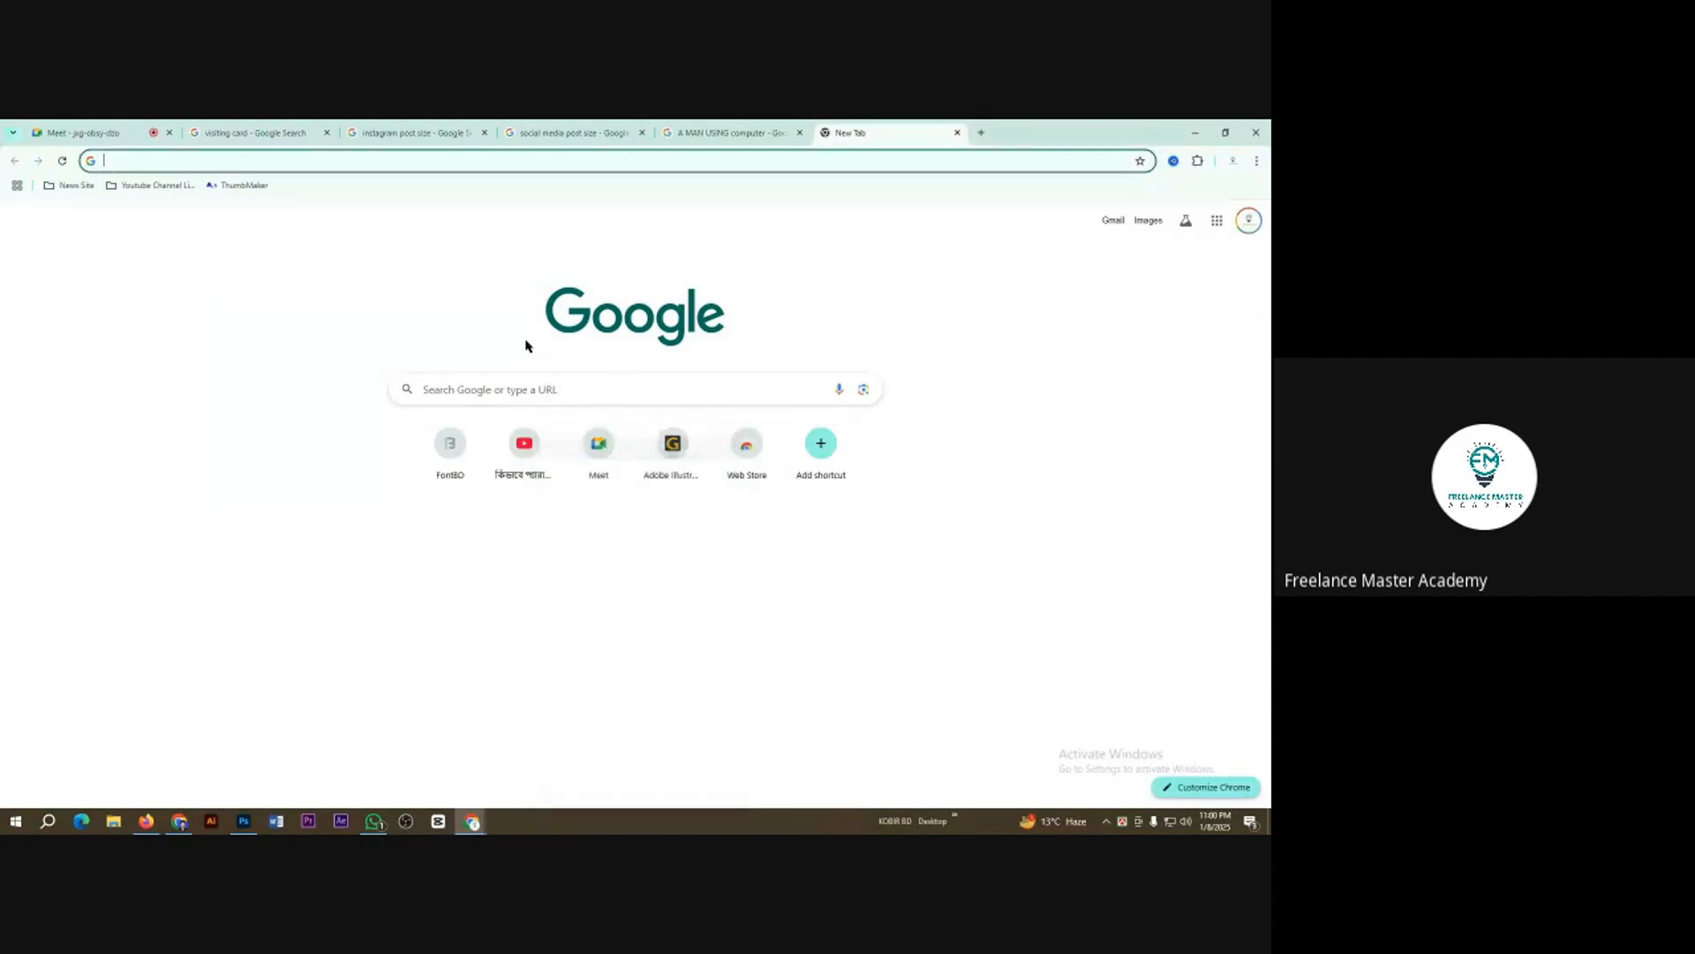
pyautogui.write('lat')
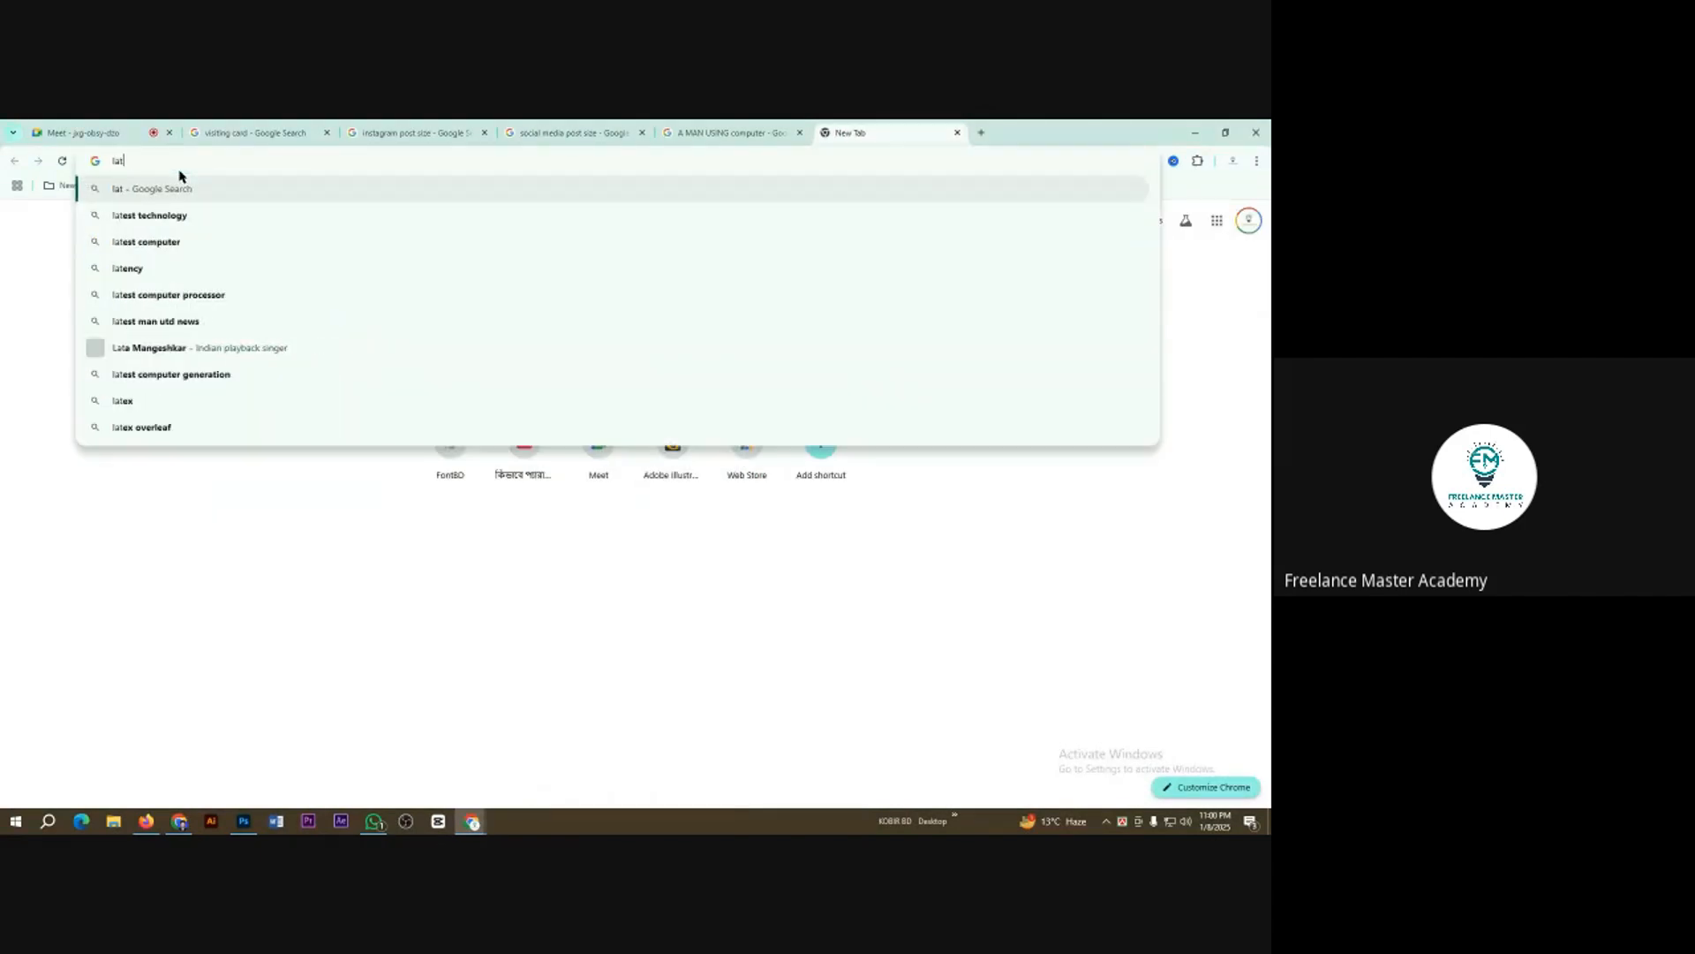
pyautogui.write('o font')
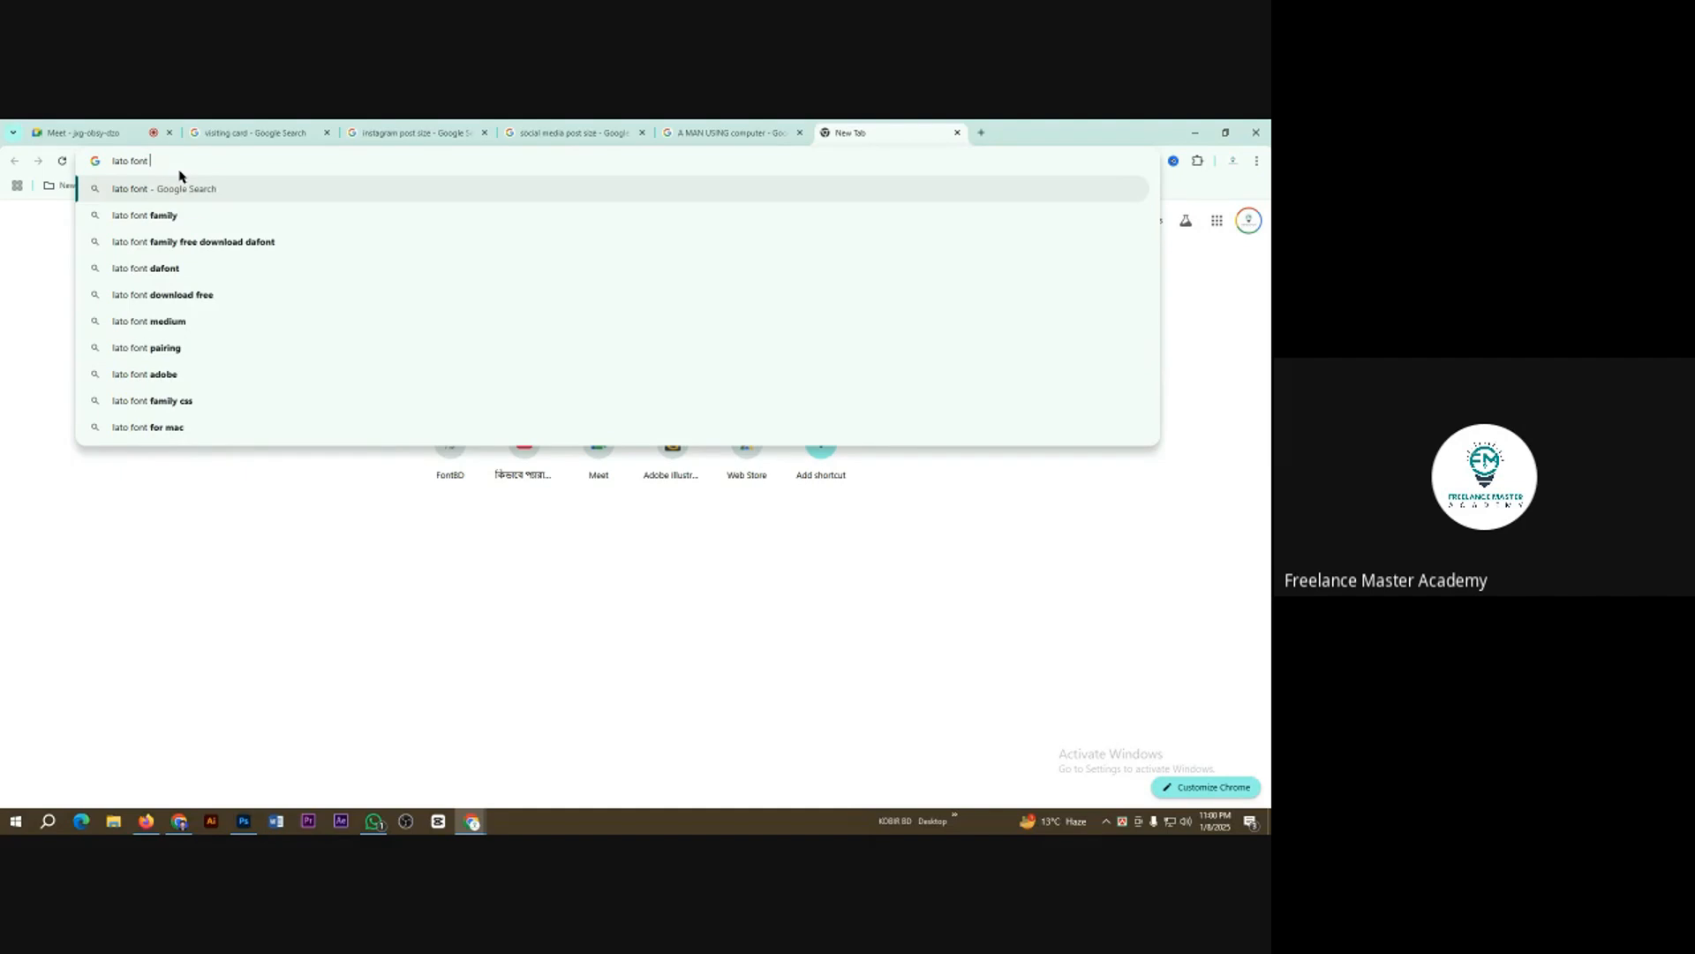
pyautogui.click(187, 243)
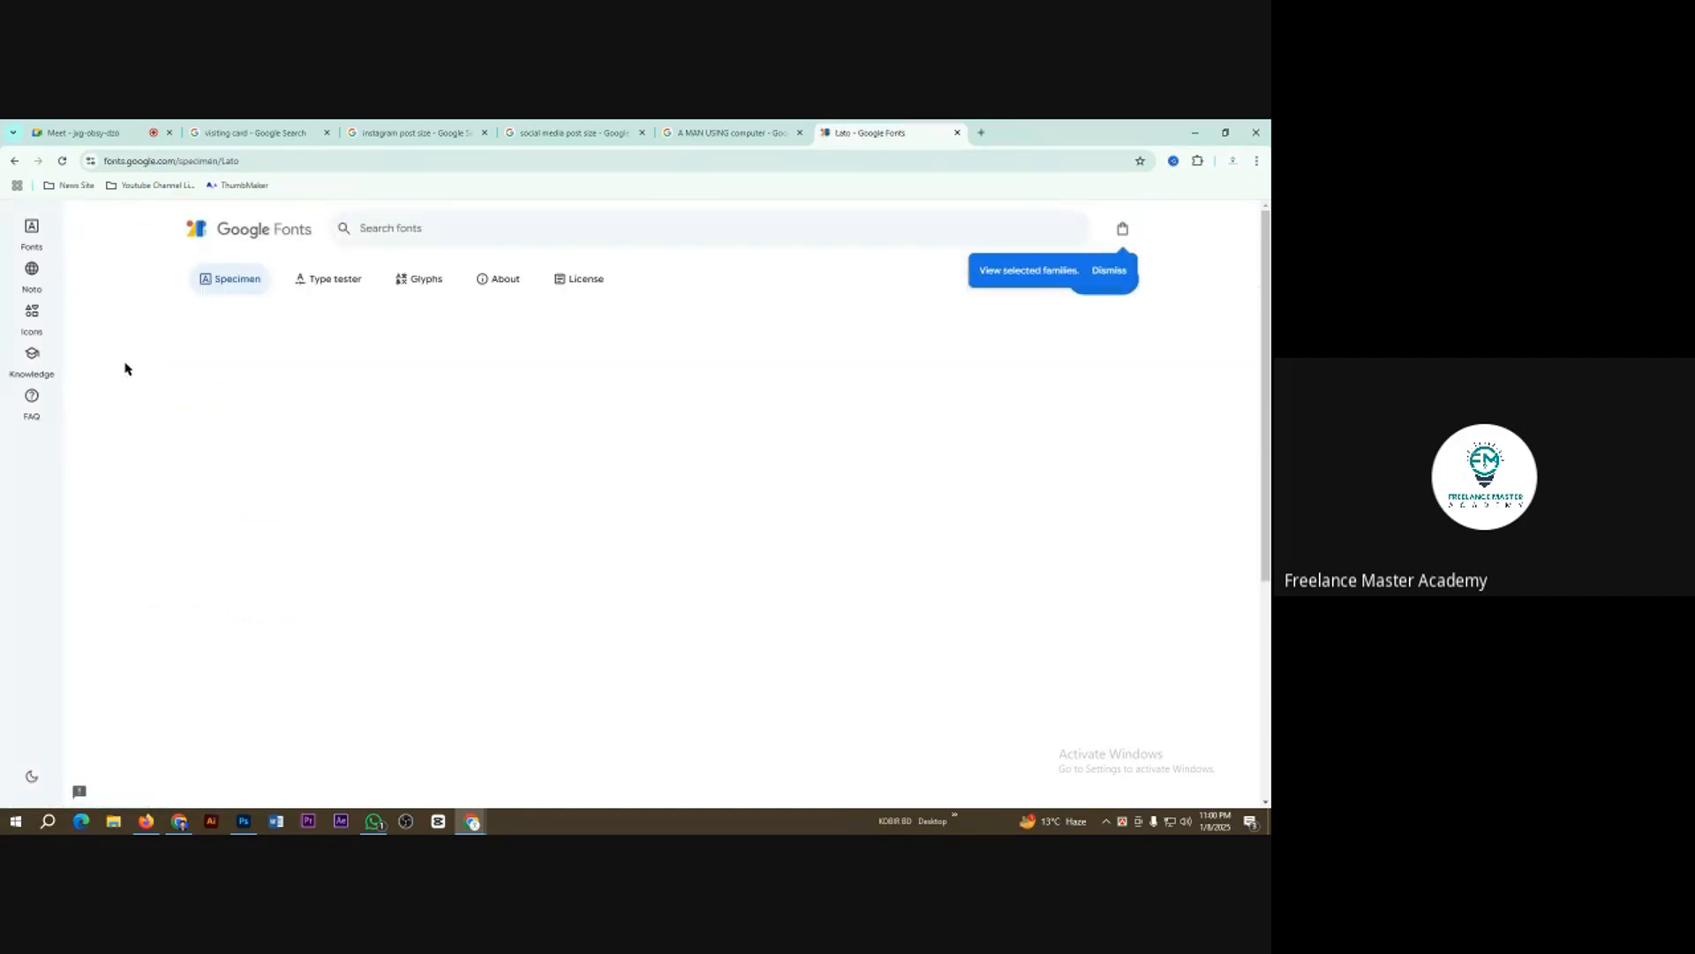
# Step: Download the Lato font family from Google Fonts and show the downloaded Lato.zip in its folder
pyautogui.click(1109, 270)
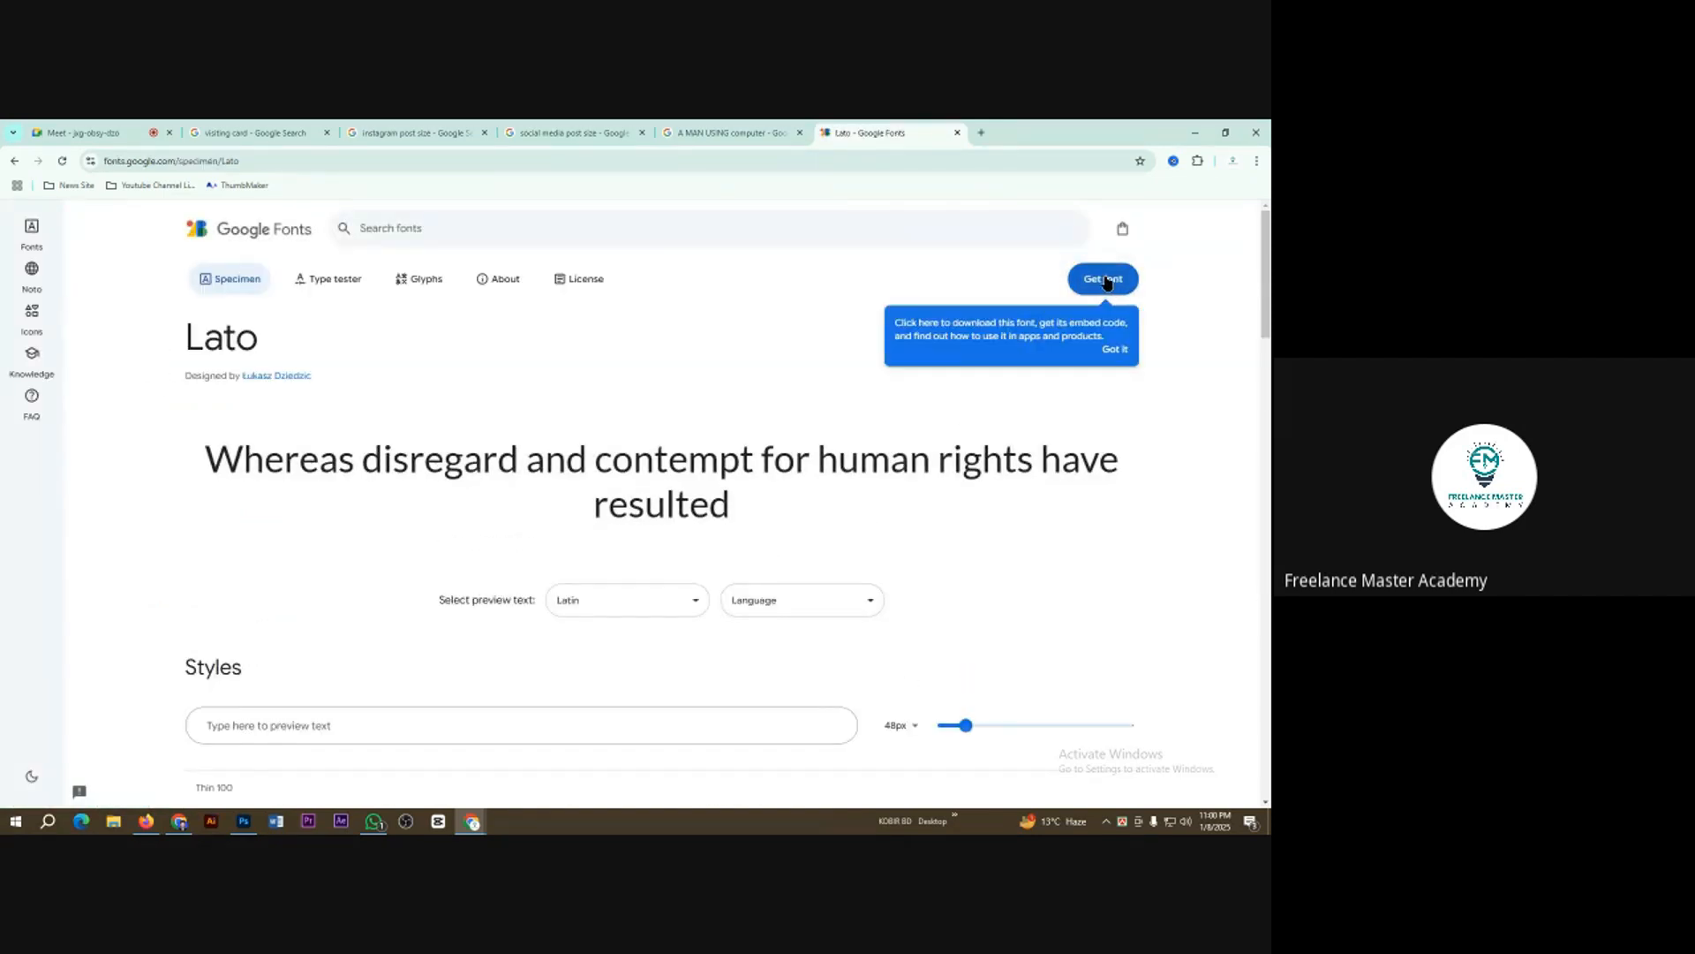
pyautogui.click(1105, 280)
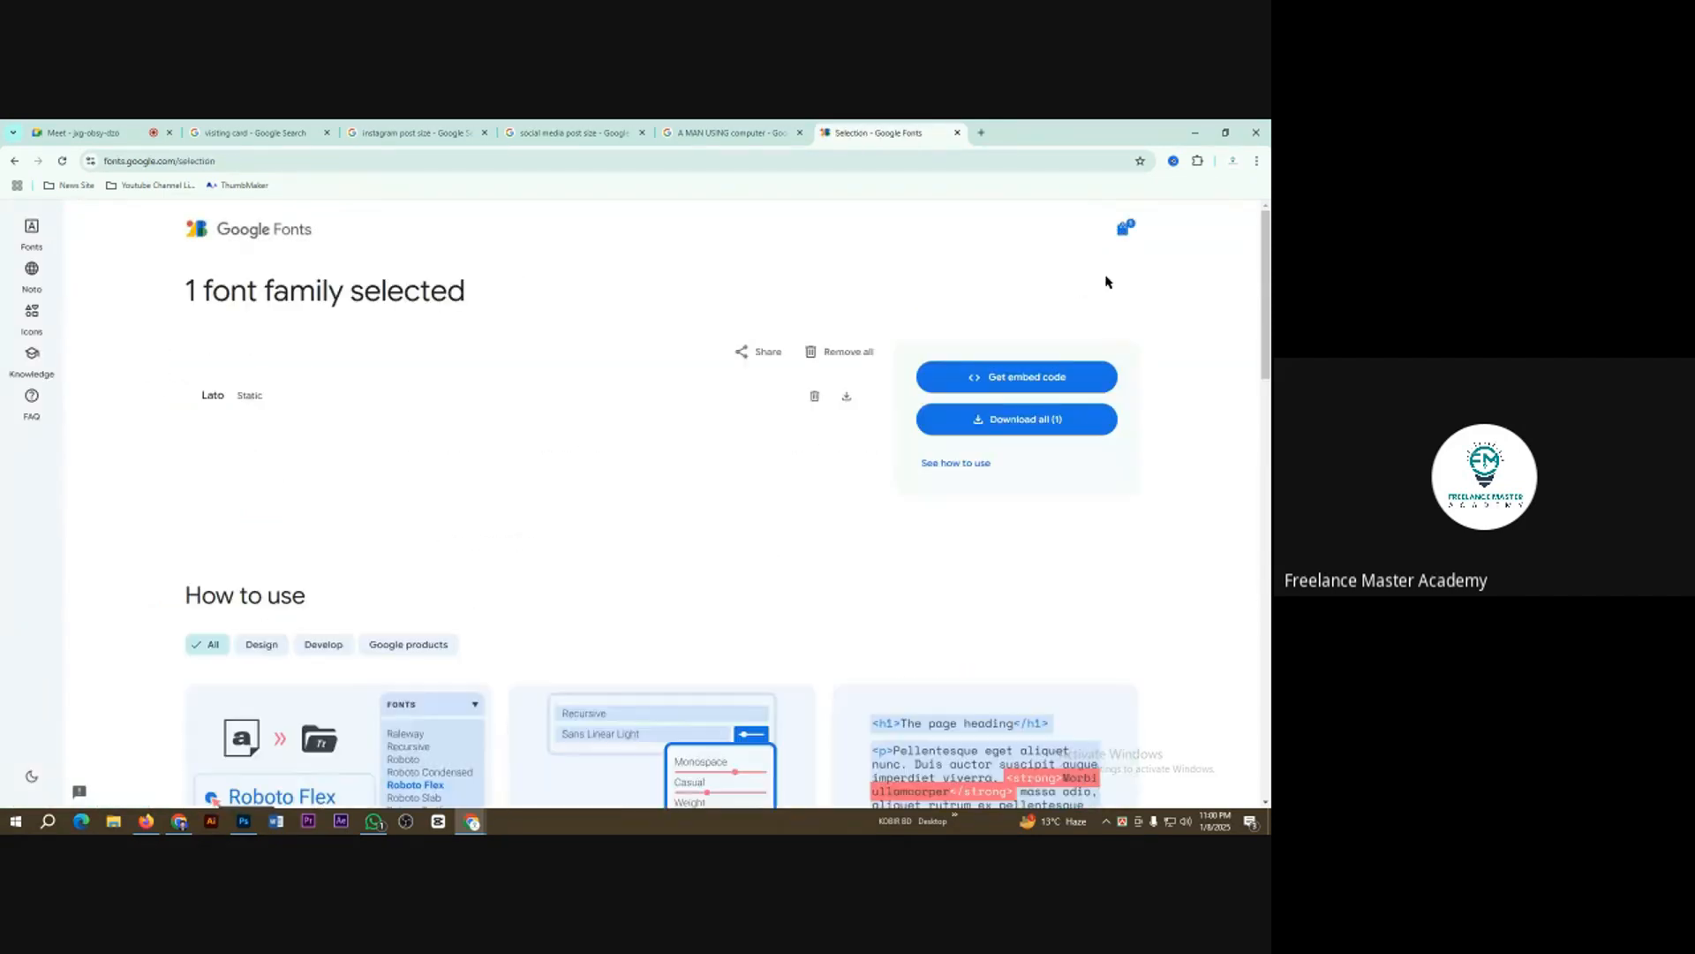
pyautogui.click(1017, 422)
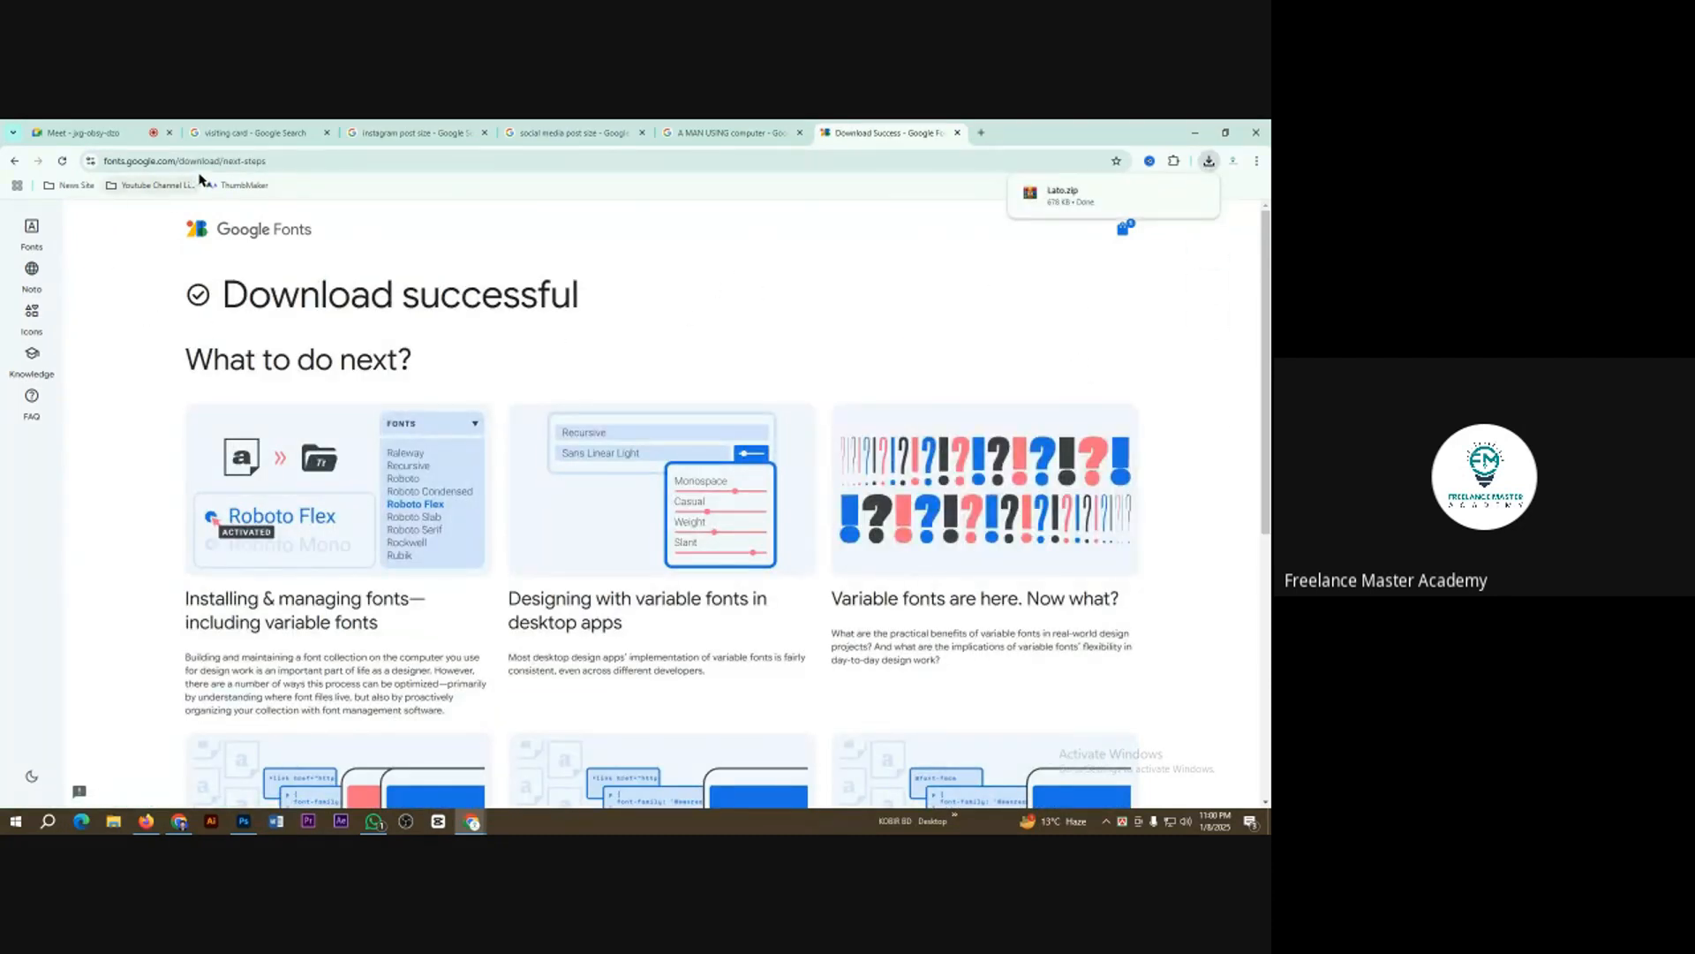
pyautogui.click(203, 162)
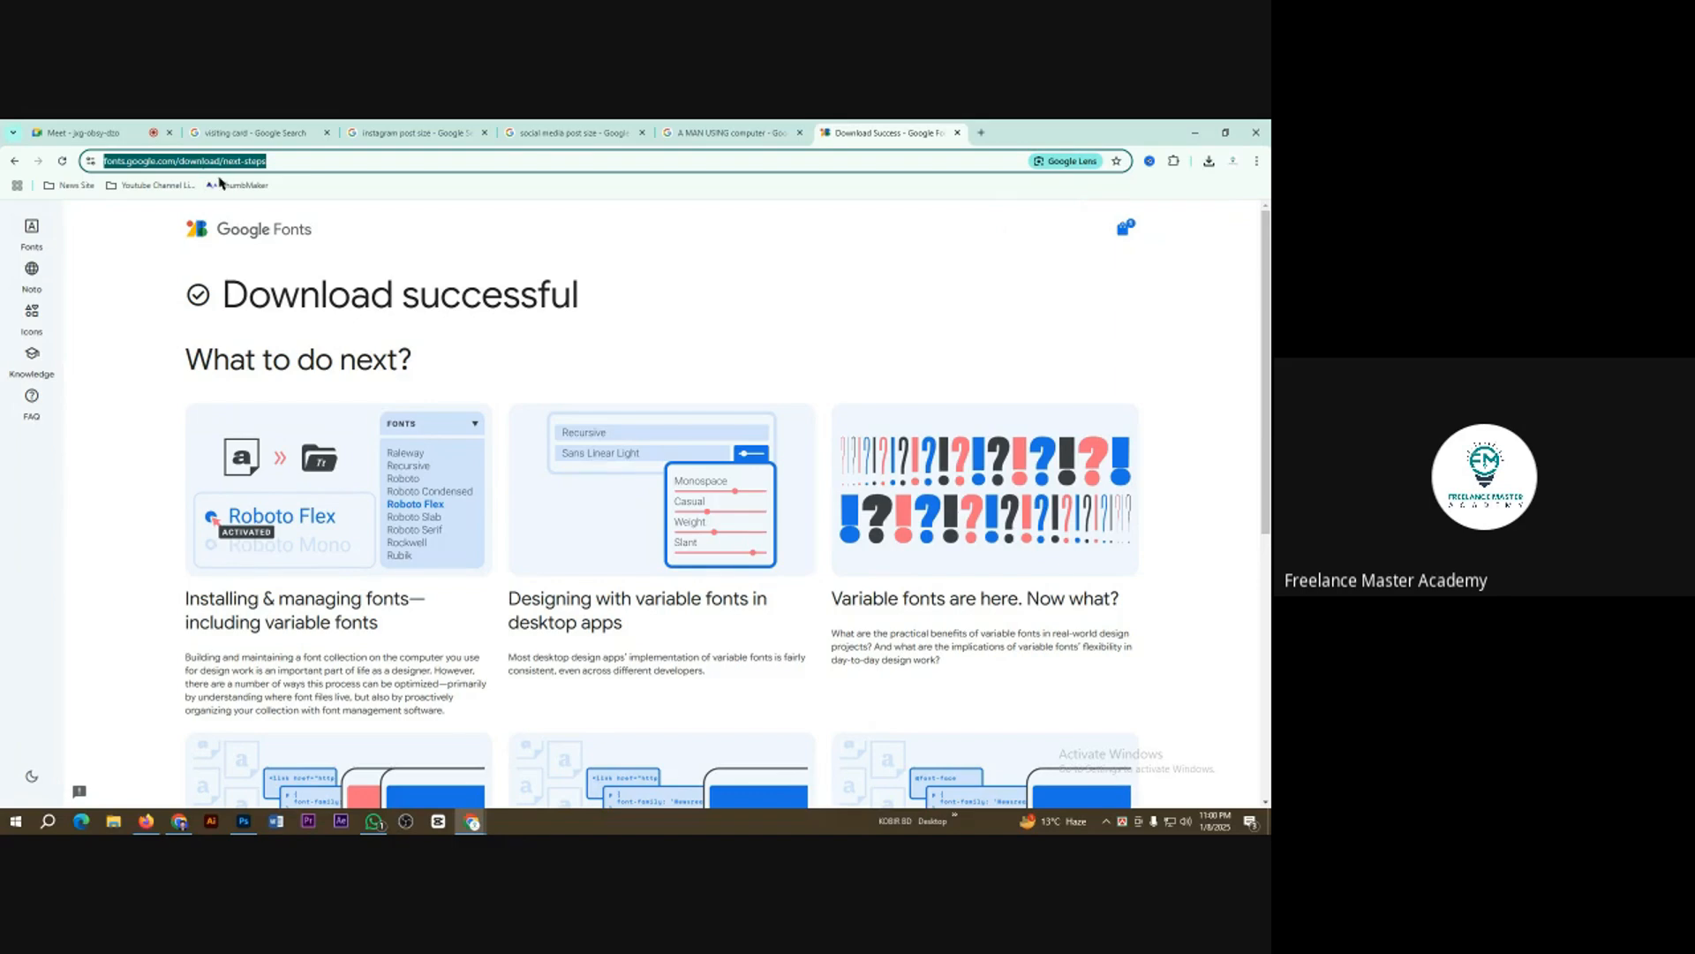
pyautogui.click(1209, 160)
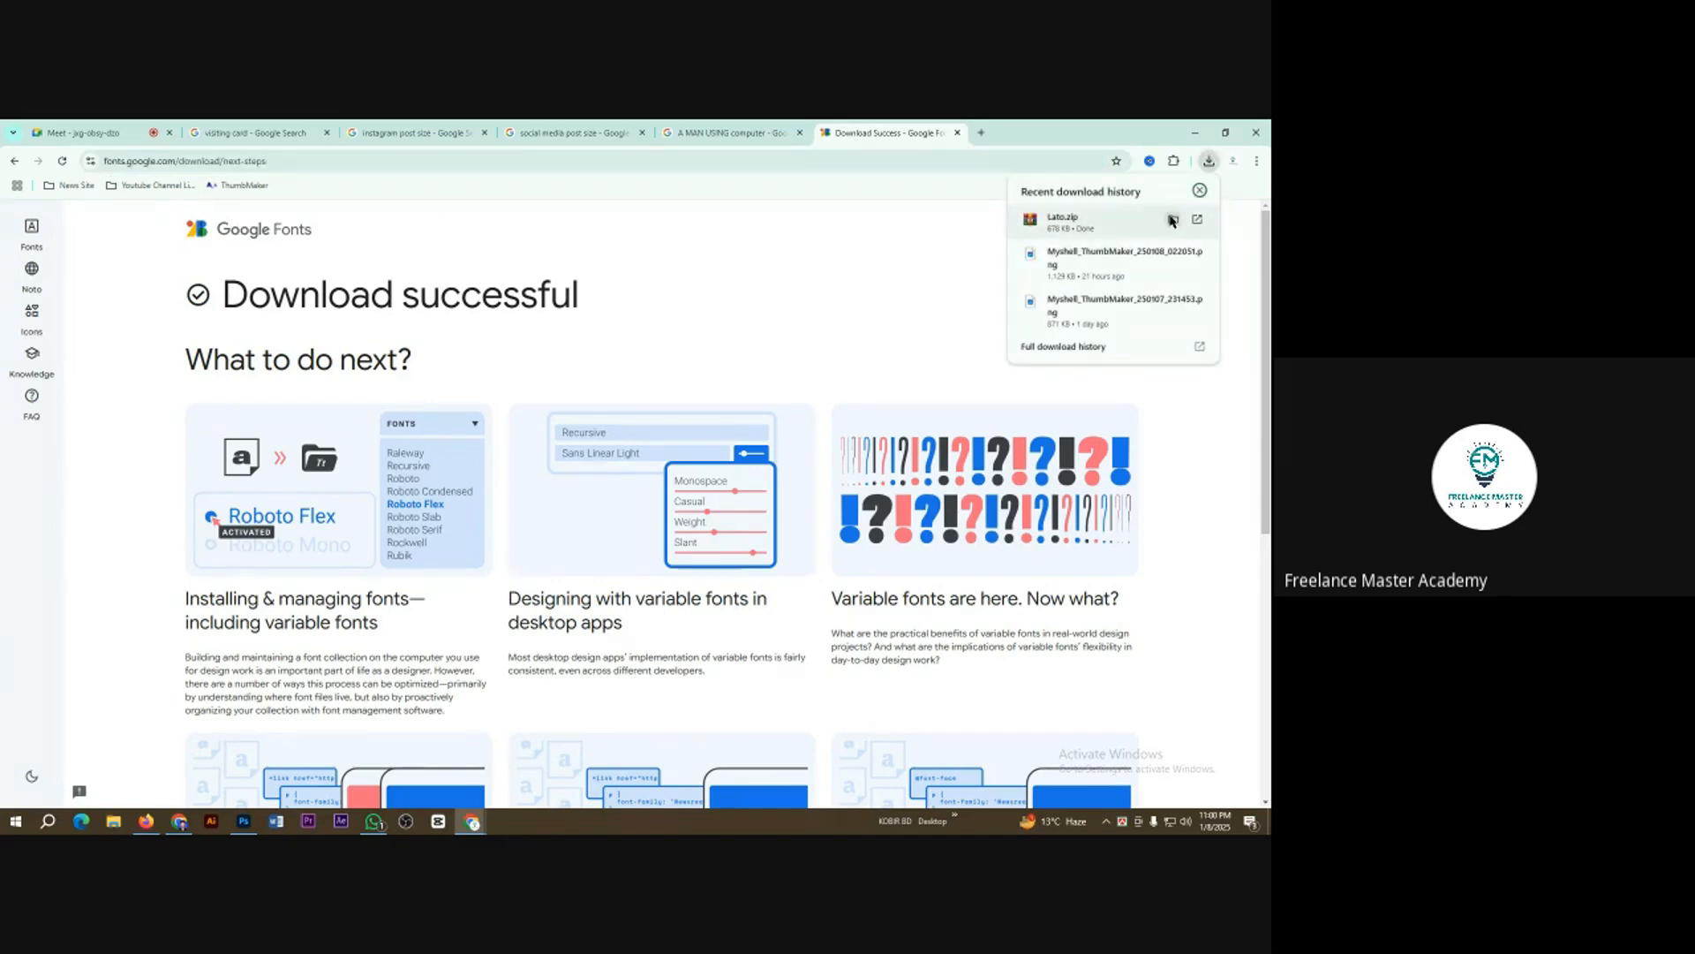
pyautogui.click(1172, 220)
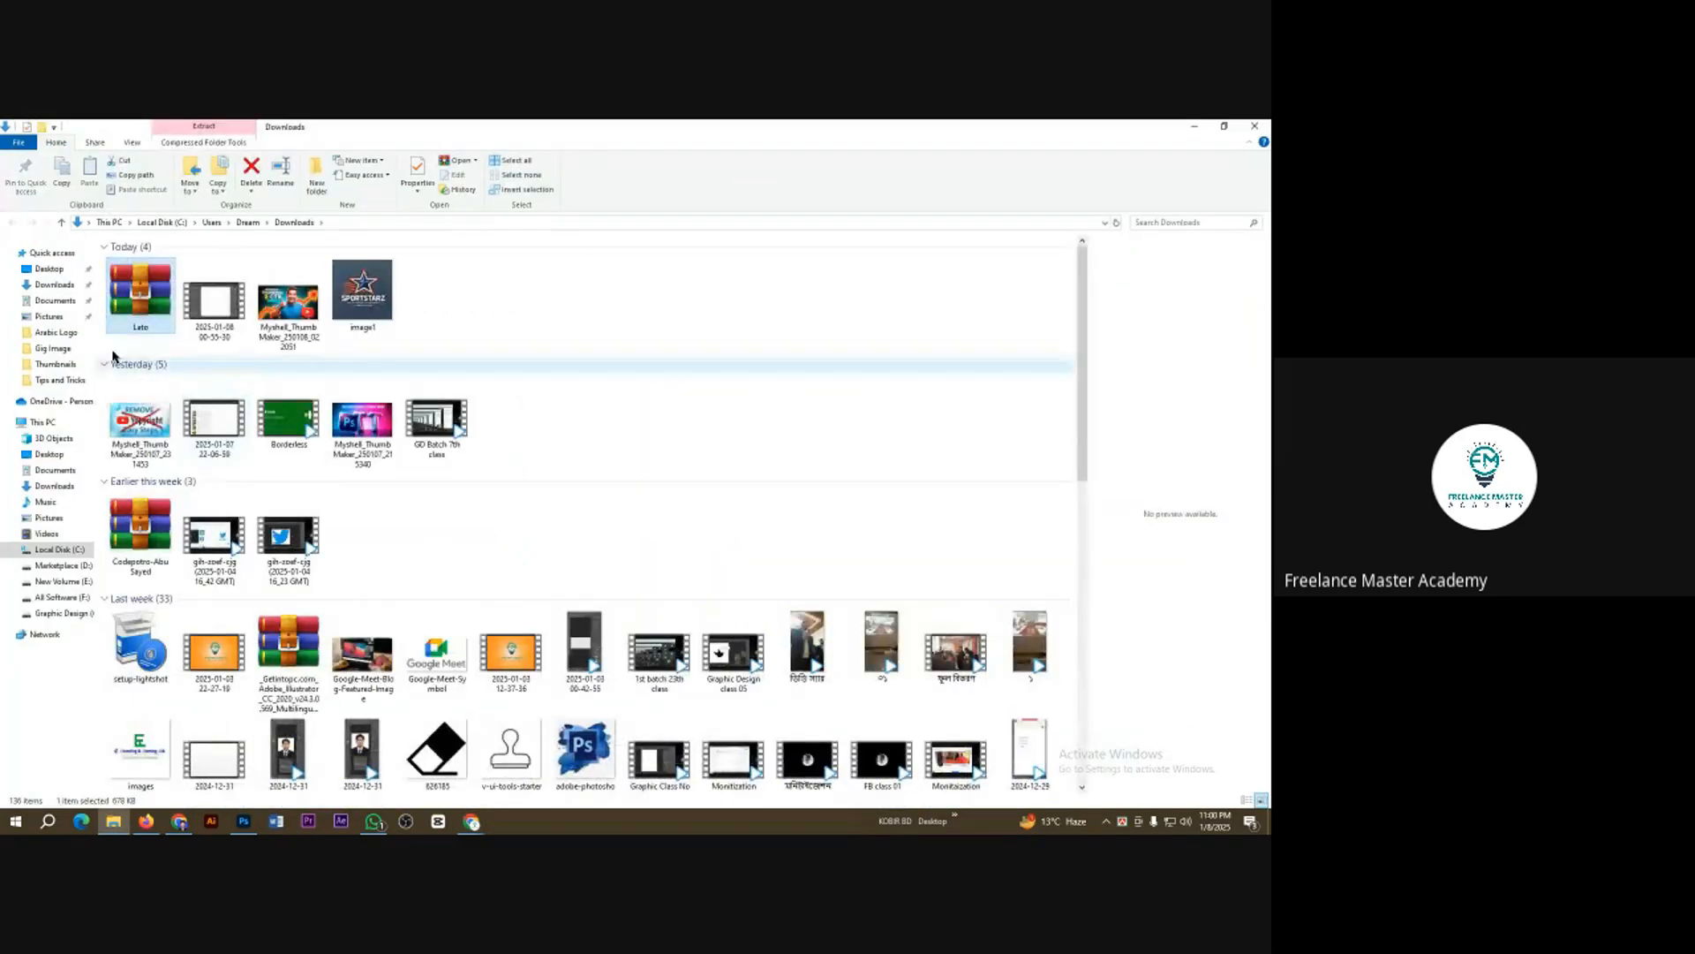
# Step: Extract the Lato archive directly into the Downloads folder and refresh the folder's contents
pyautogui.click(559, 311)
pyautogui.click(142, 301)
pyautogui.rightClick(142, 303)
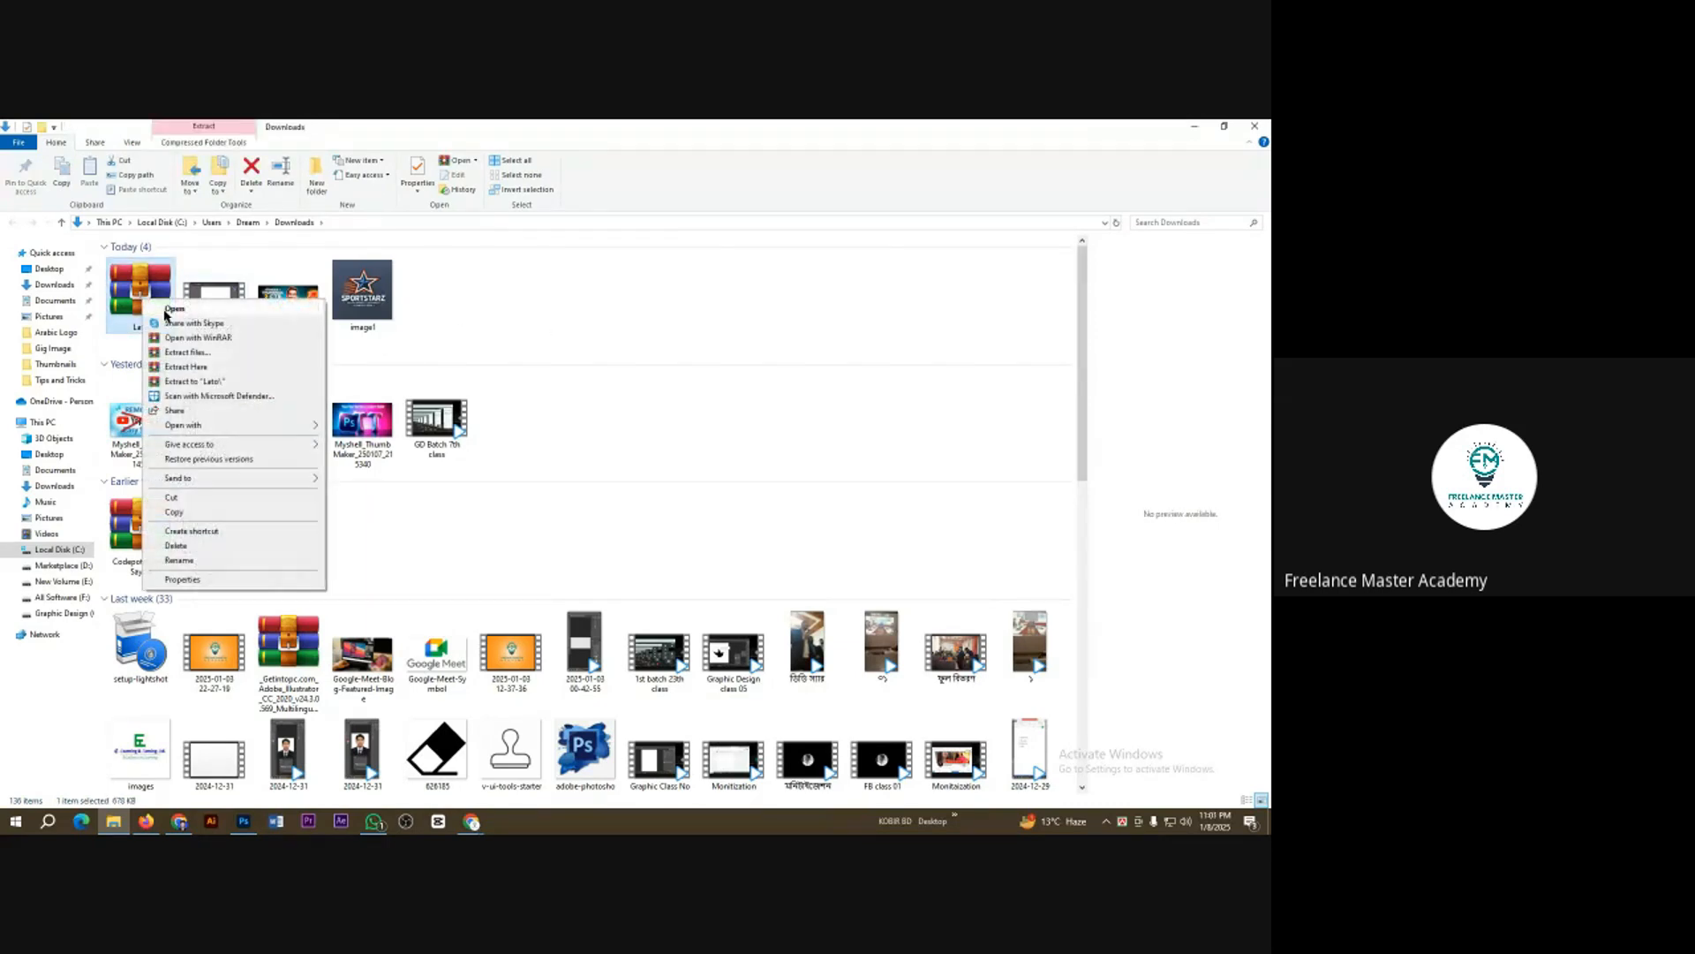
pyautogui.click(198, 367)
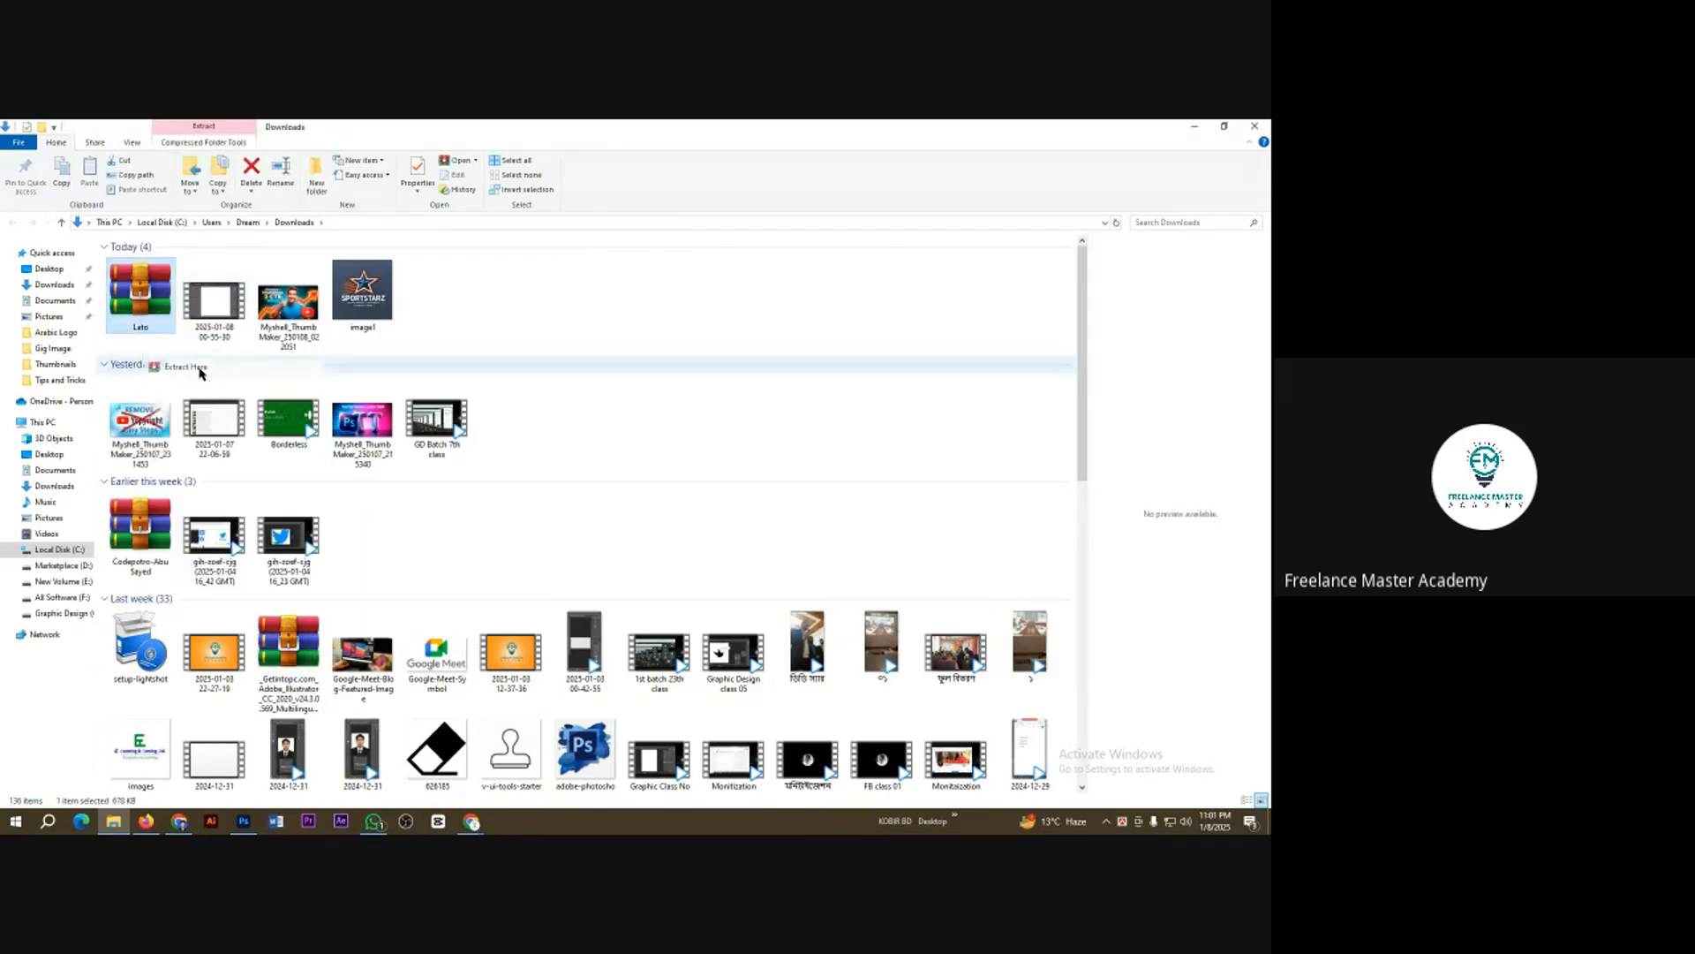
pyautogui.click(615, 549)
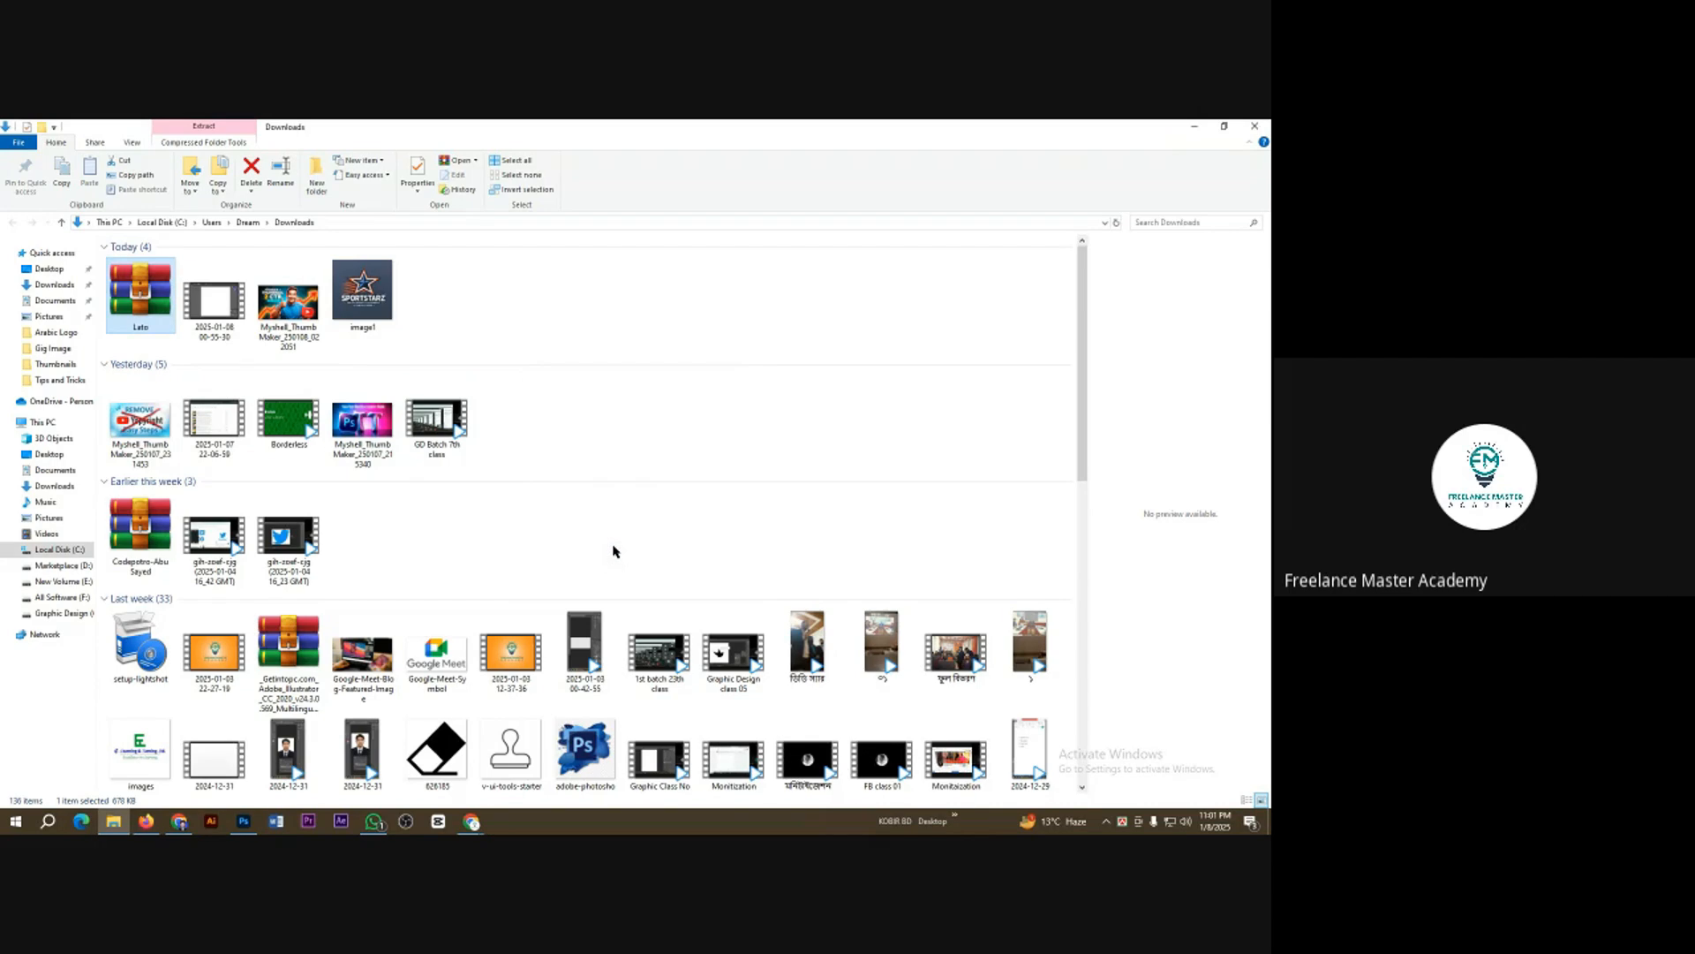
pyautogui.rightClick(512, 311)
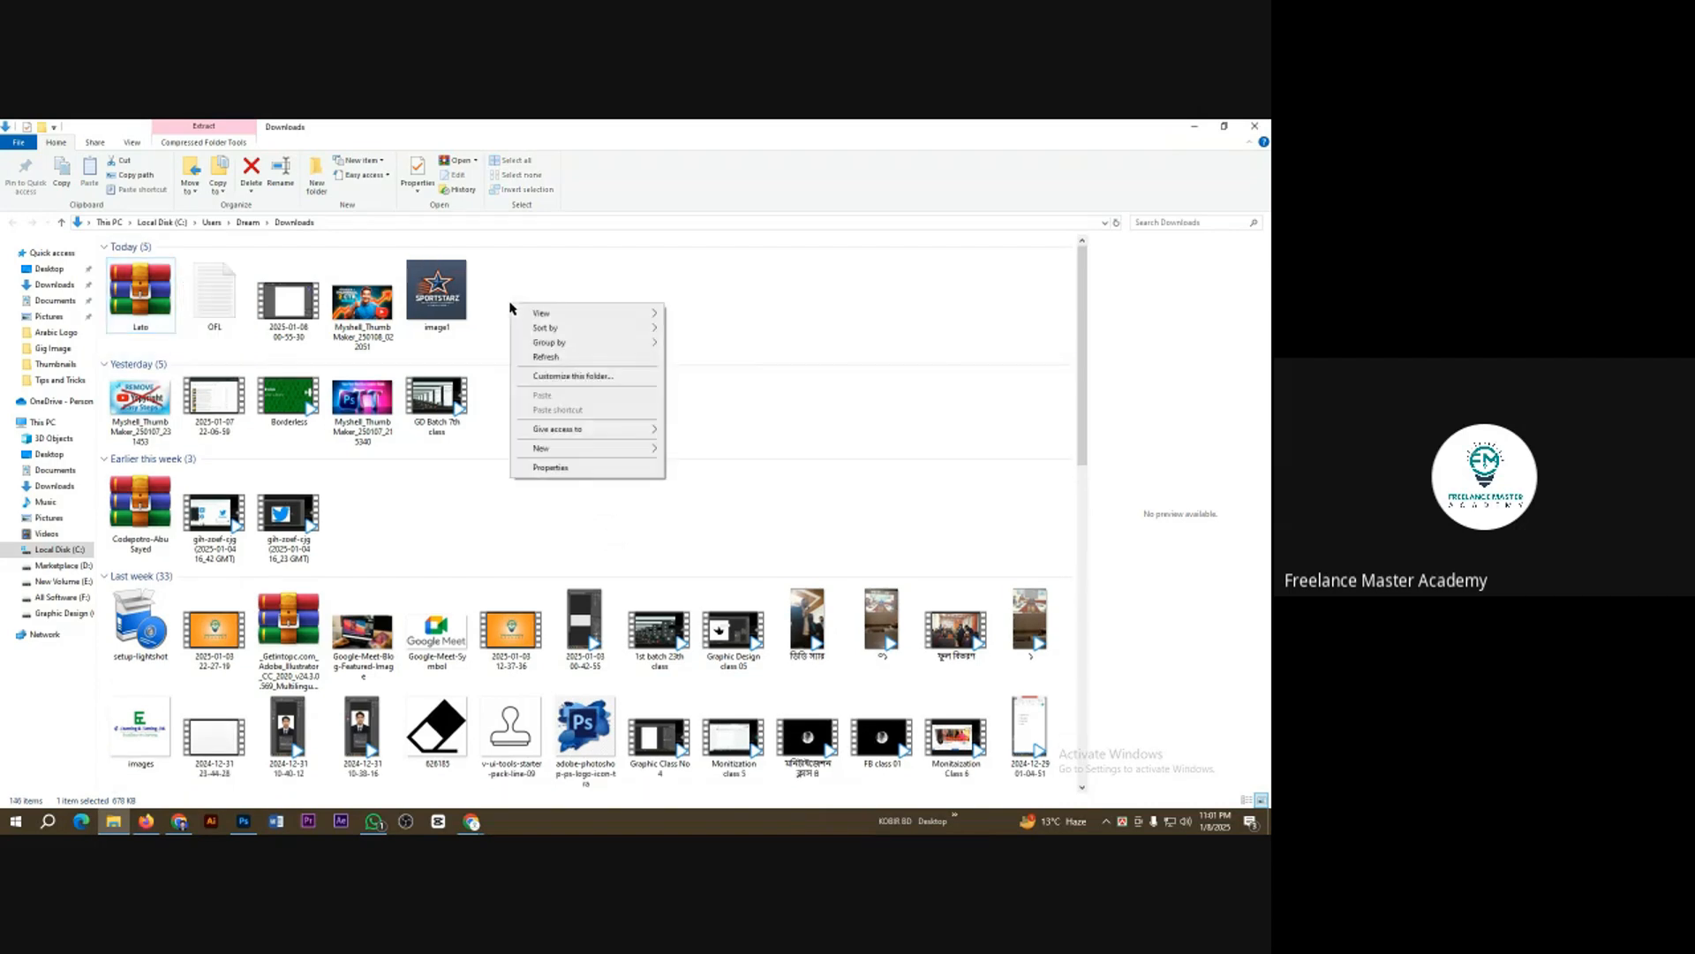
pyautogui.click(542, 356)
# Step: Preview the extracted Lato font files one by one, from Lato-Italic through Lato-ThinItalic
pyautogui.scroll(-15, 583, 353)
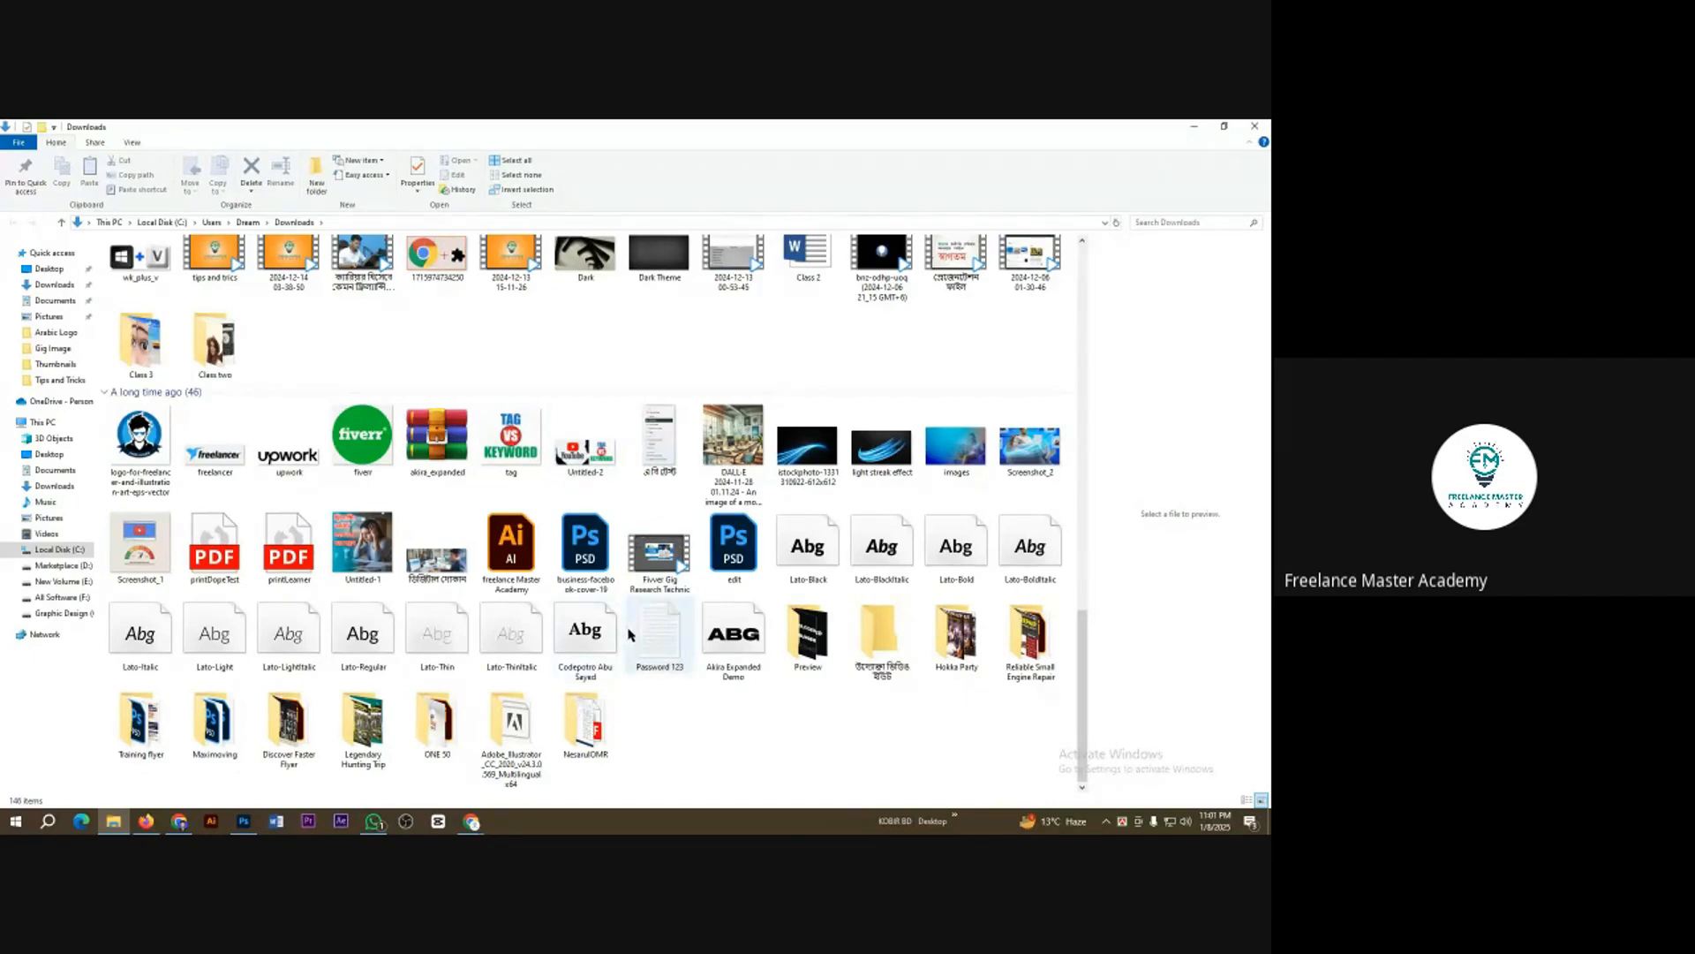
pyautogui.click(144, 654)
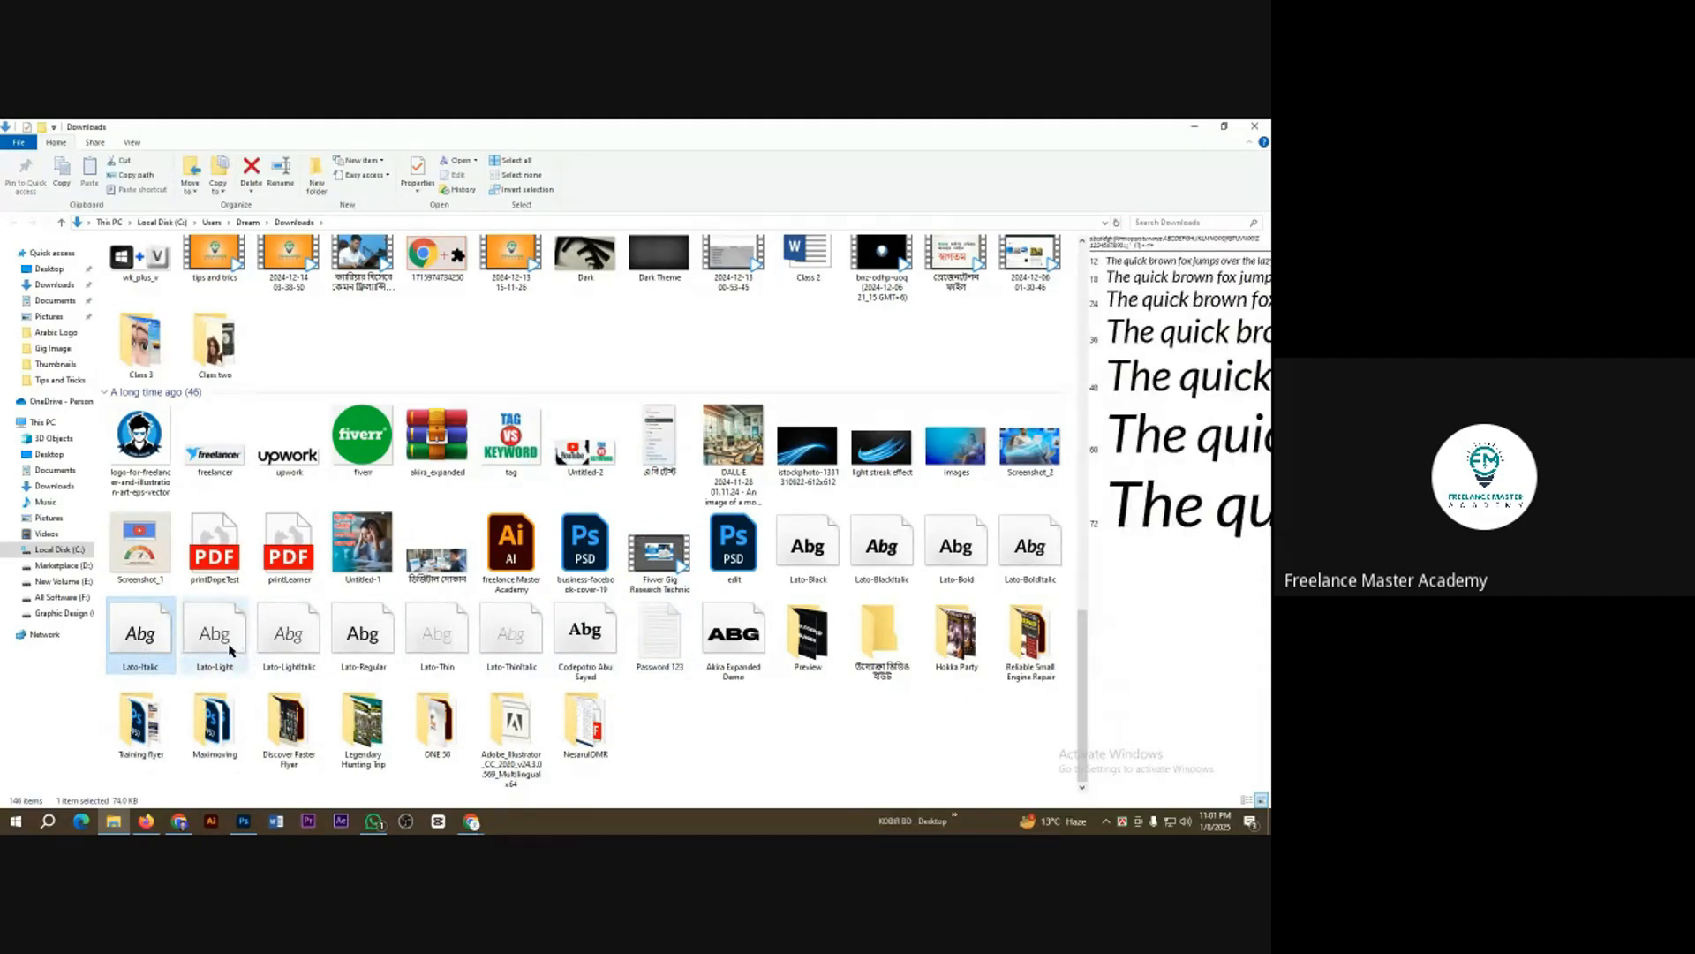
pyautogui.click(221, 640)
pyautogui.click(289, 640)
pyautogui.click(362, 640)
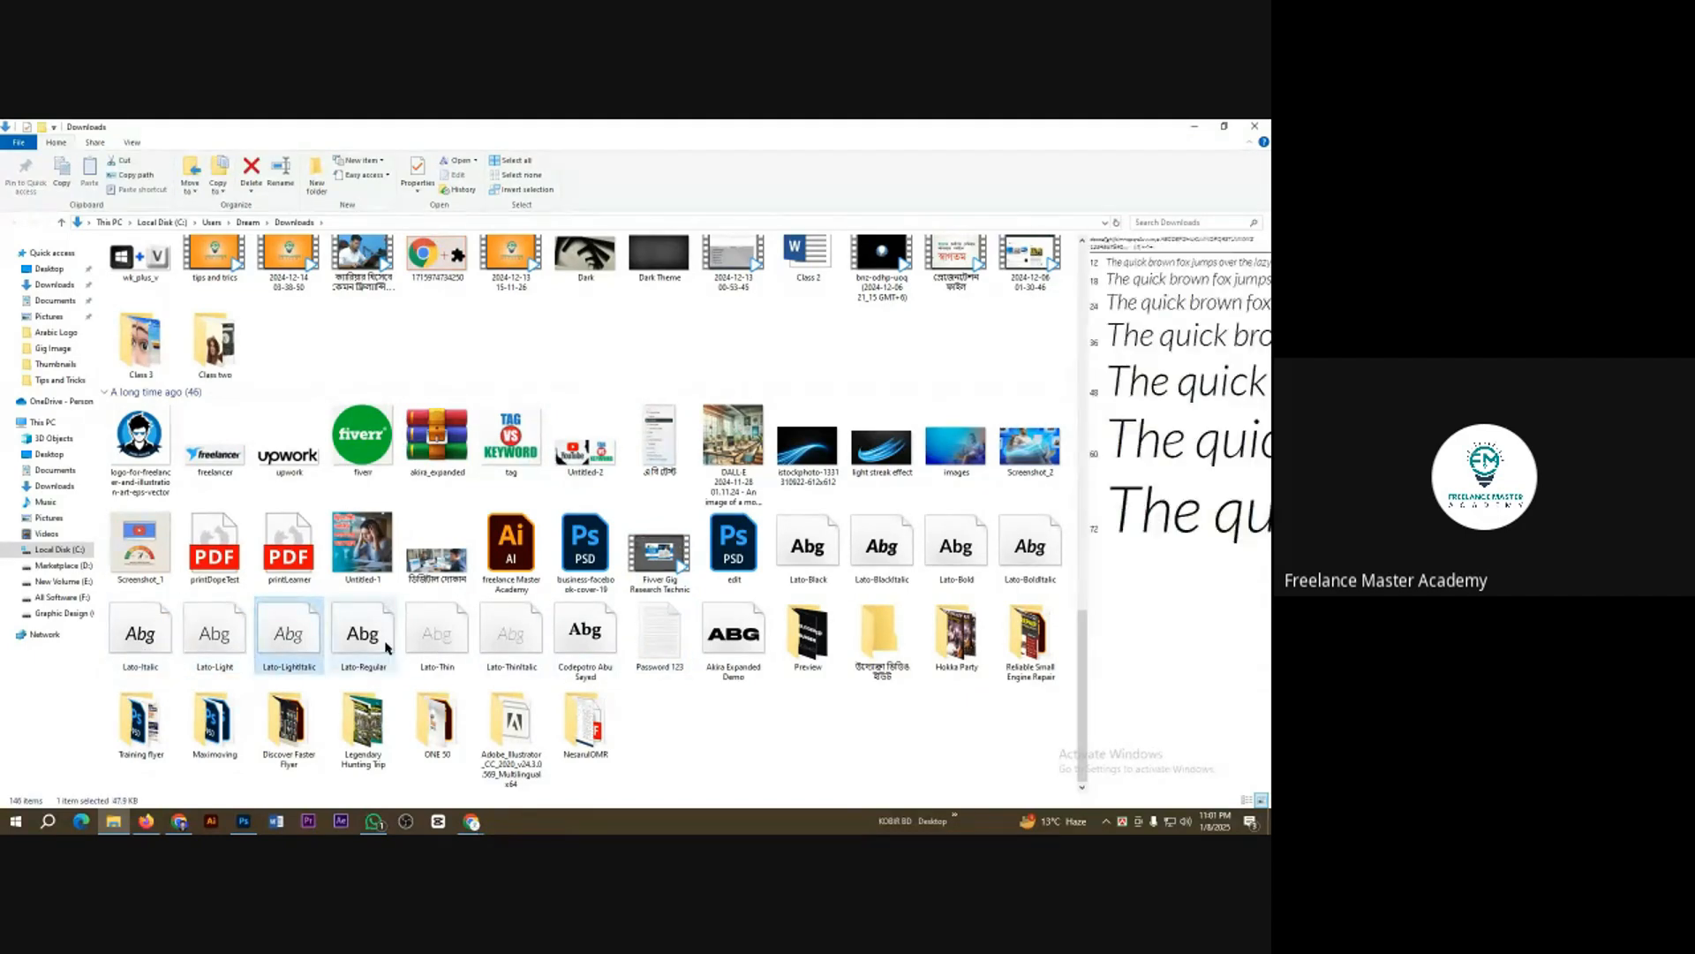
pyautogui.click(457, 641)
pyautogui.click(515, 641)
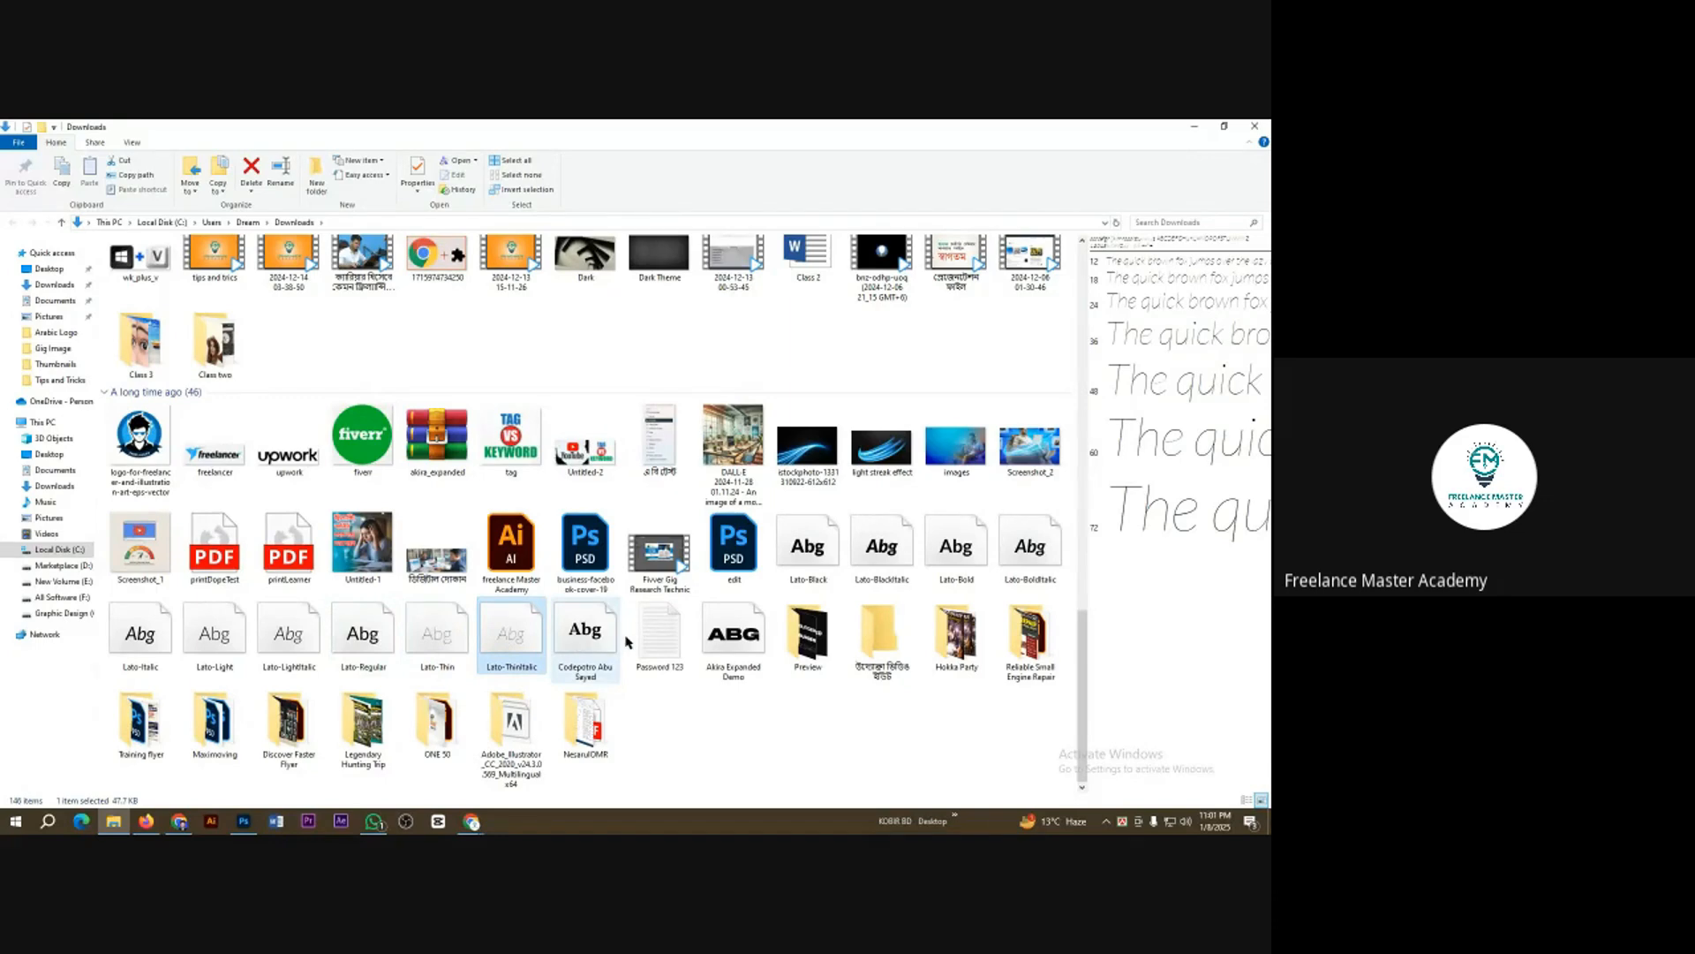
# Step: Select Lato-Black, BlackItalic, Bold, Italic, LightItalic, Regular, Light and Thin together with the Codepotro Abu Sayed font file
pyautogui.click(811, 549)
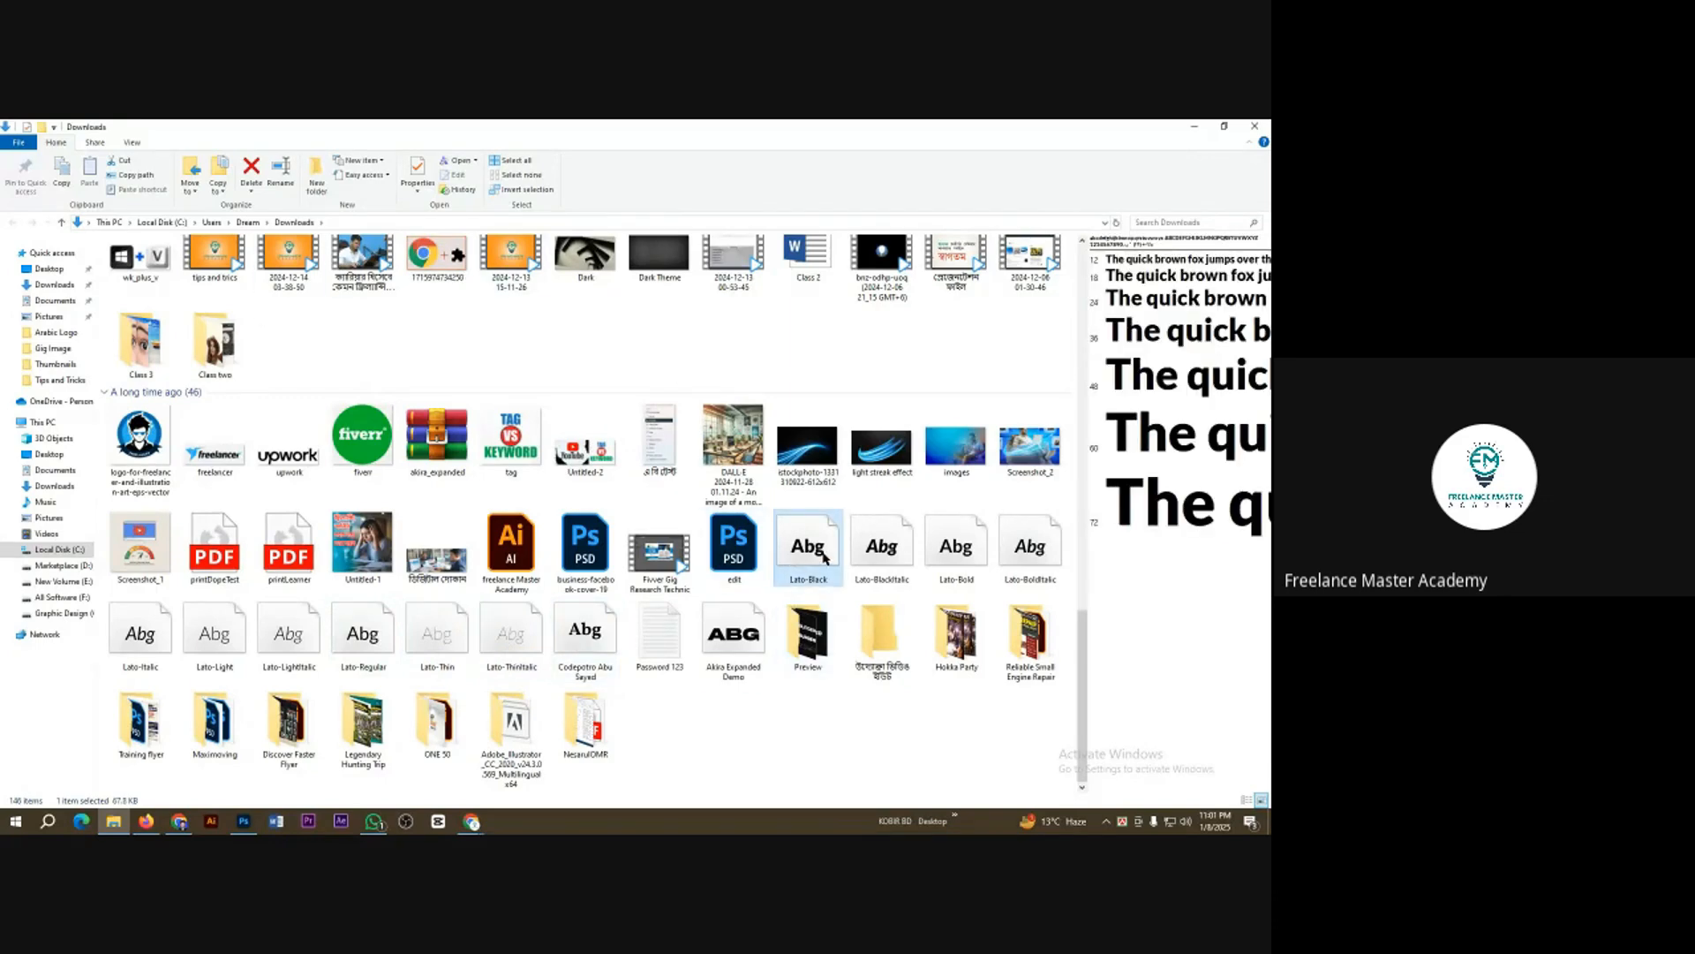
pyautogui.keyDown('ctrl'); pyautogui.click(879, 552); pyautogui.keyUp('ctrl')
pyautogui.keyDown('ctrl'); pyautogui.click(925, 569); pyautogui.keyUp('ctrl')
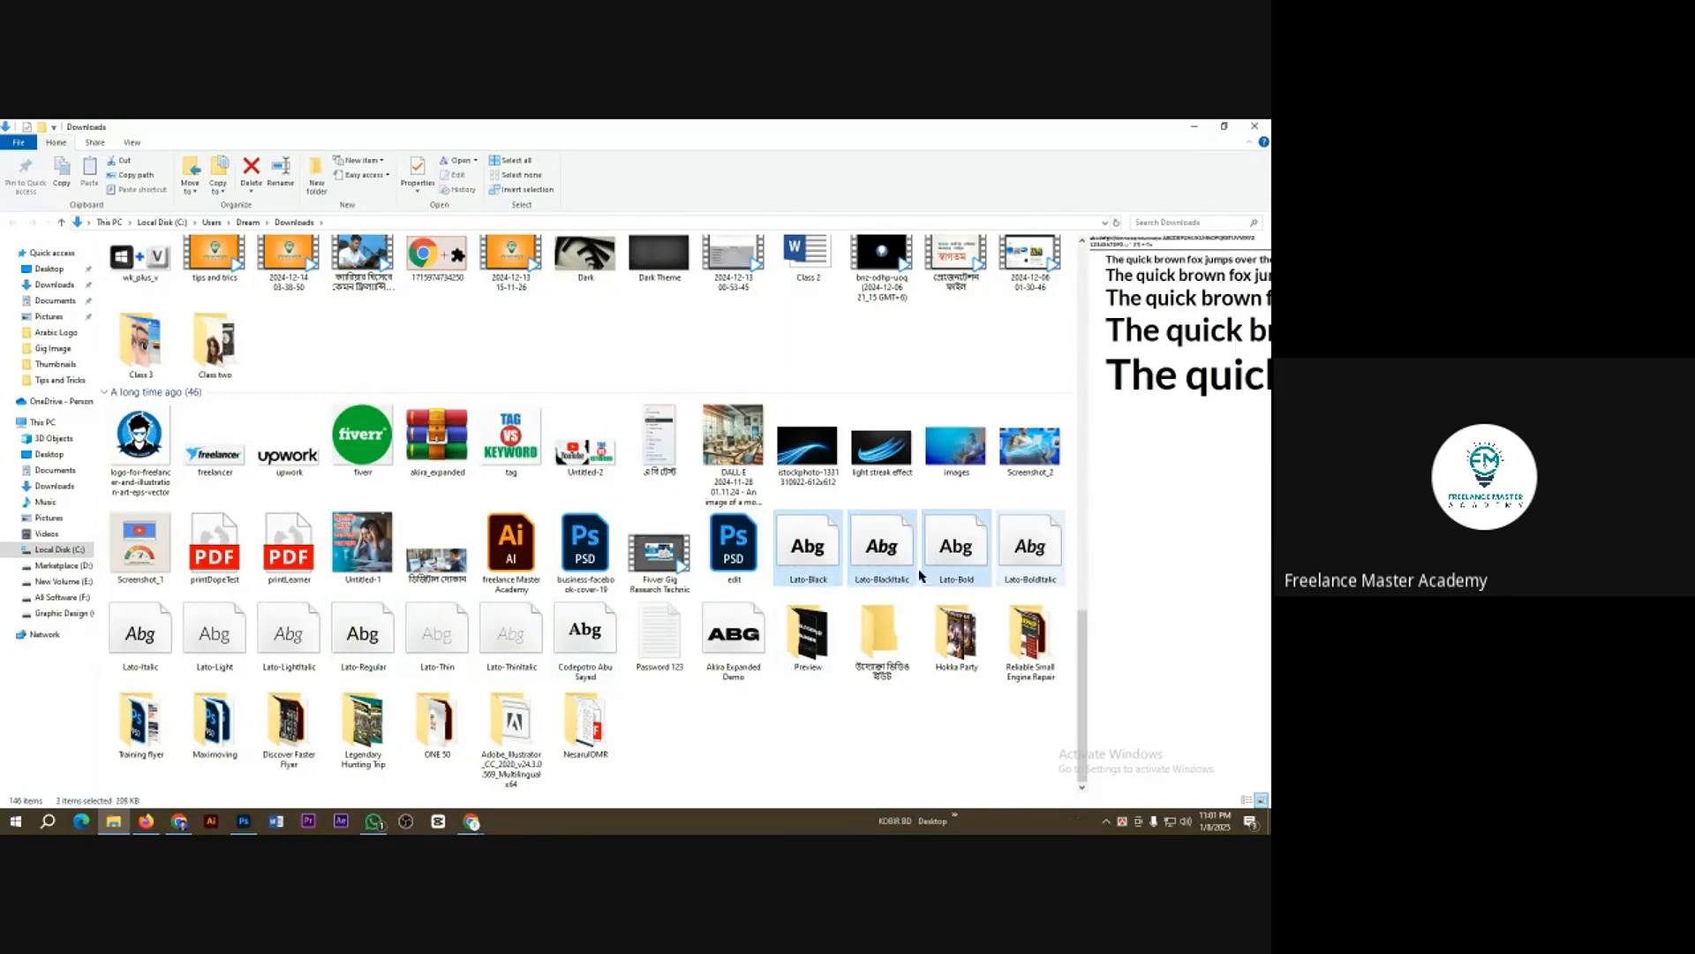
pyautogui.keyDown('ctrl'); pyautogui.click(139, 638); pyautogui.keyUp('ctrl')
pyautogui.keyDown('ctrl'); pyautogui.click(288, 637); pyautogui.keyUp('ctrl')
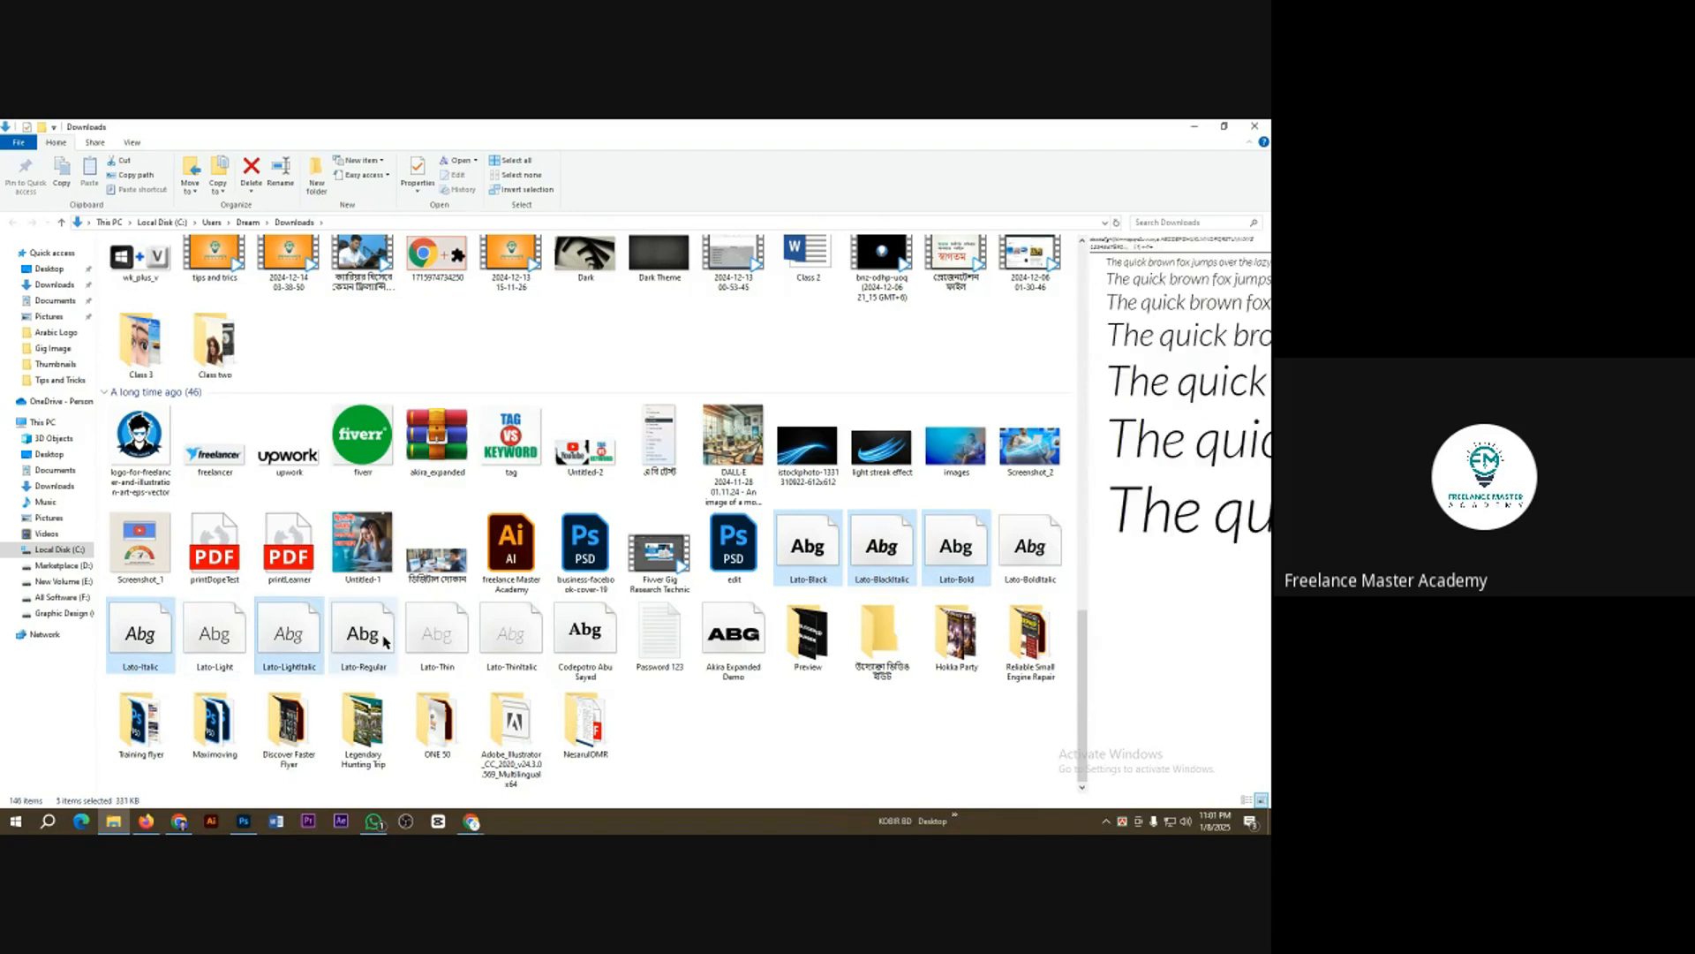
pyautogui.keyDown('ctrl'); pyautogui.click(386, 642); pyautogui.keyUp('ctrl')
pyautogui.keyDown('ctrl'); pyautogui.click(237, 634); pyautogui.keyUp('ctrl')
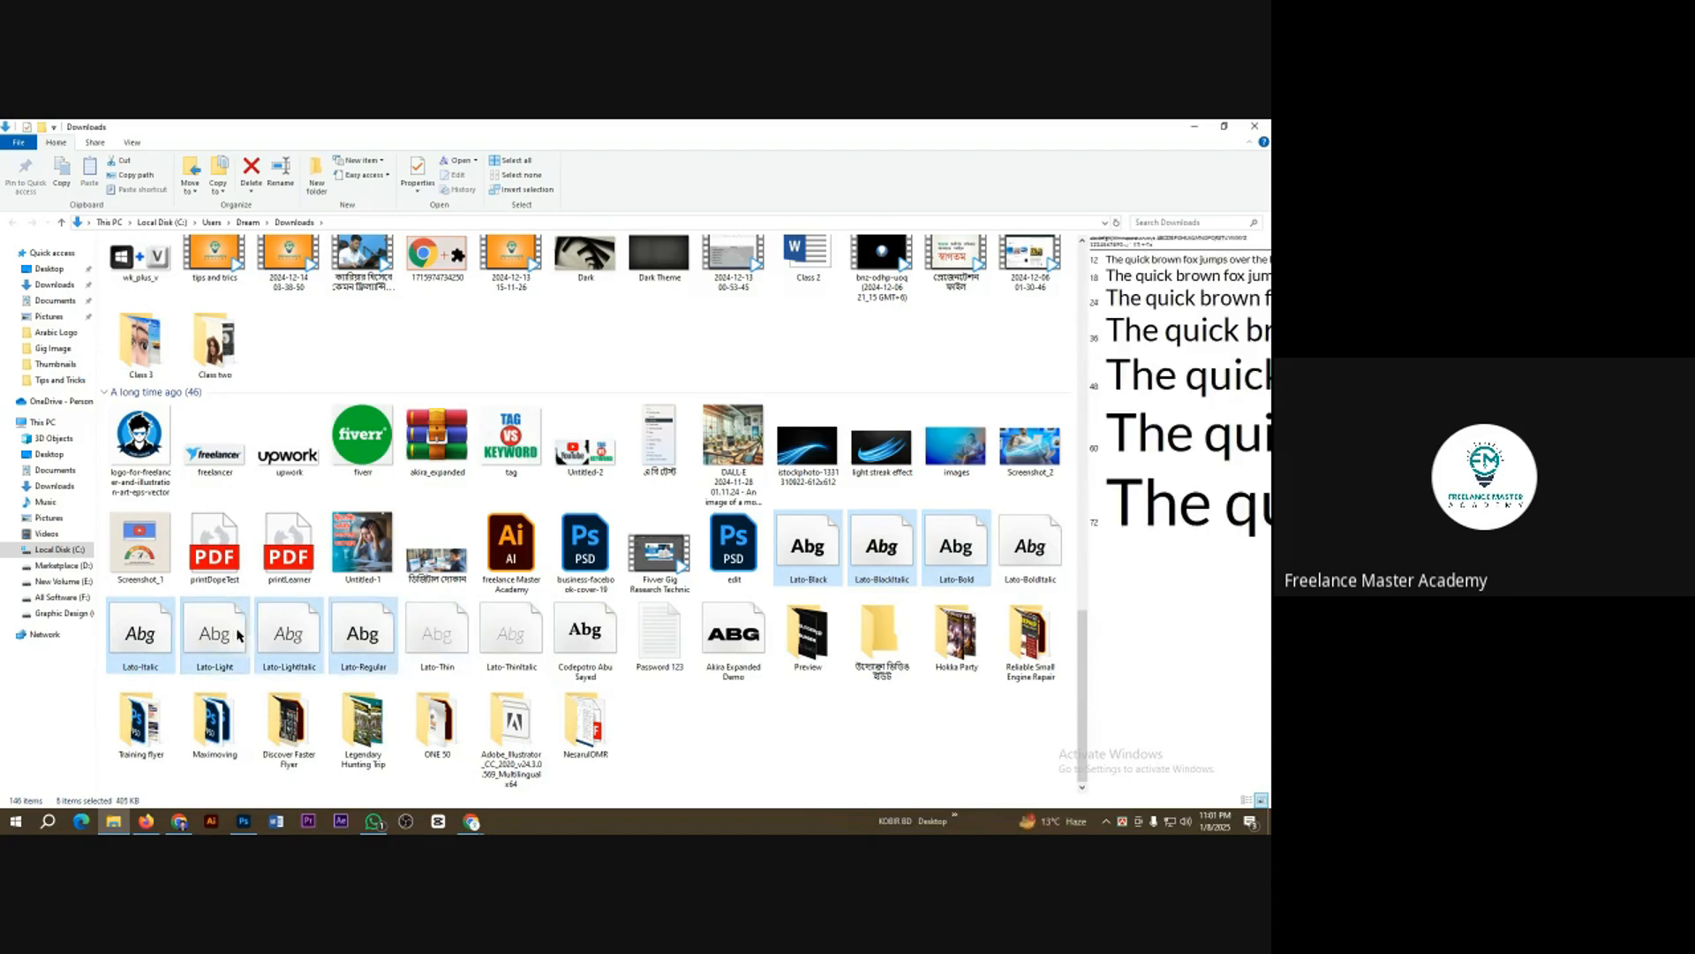
pyautogui.keyDown('ctrl'); pyautogui.click(436, 634); pyautogui.keyUp('ctrl')
pyautogui.keyDown('ctrl'); pyautogui.click(585, 634); pyautogui.keyUp('ctrl')
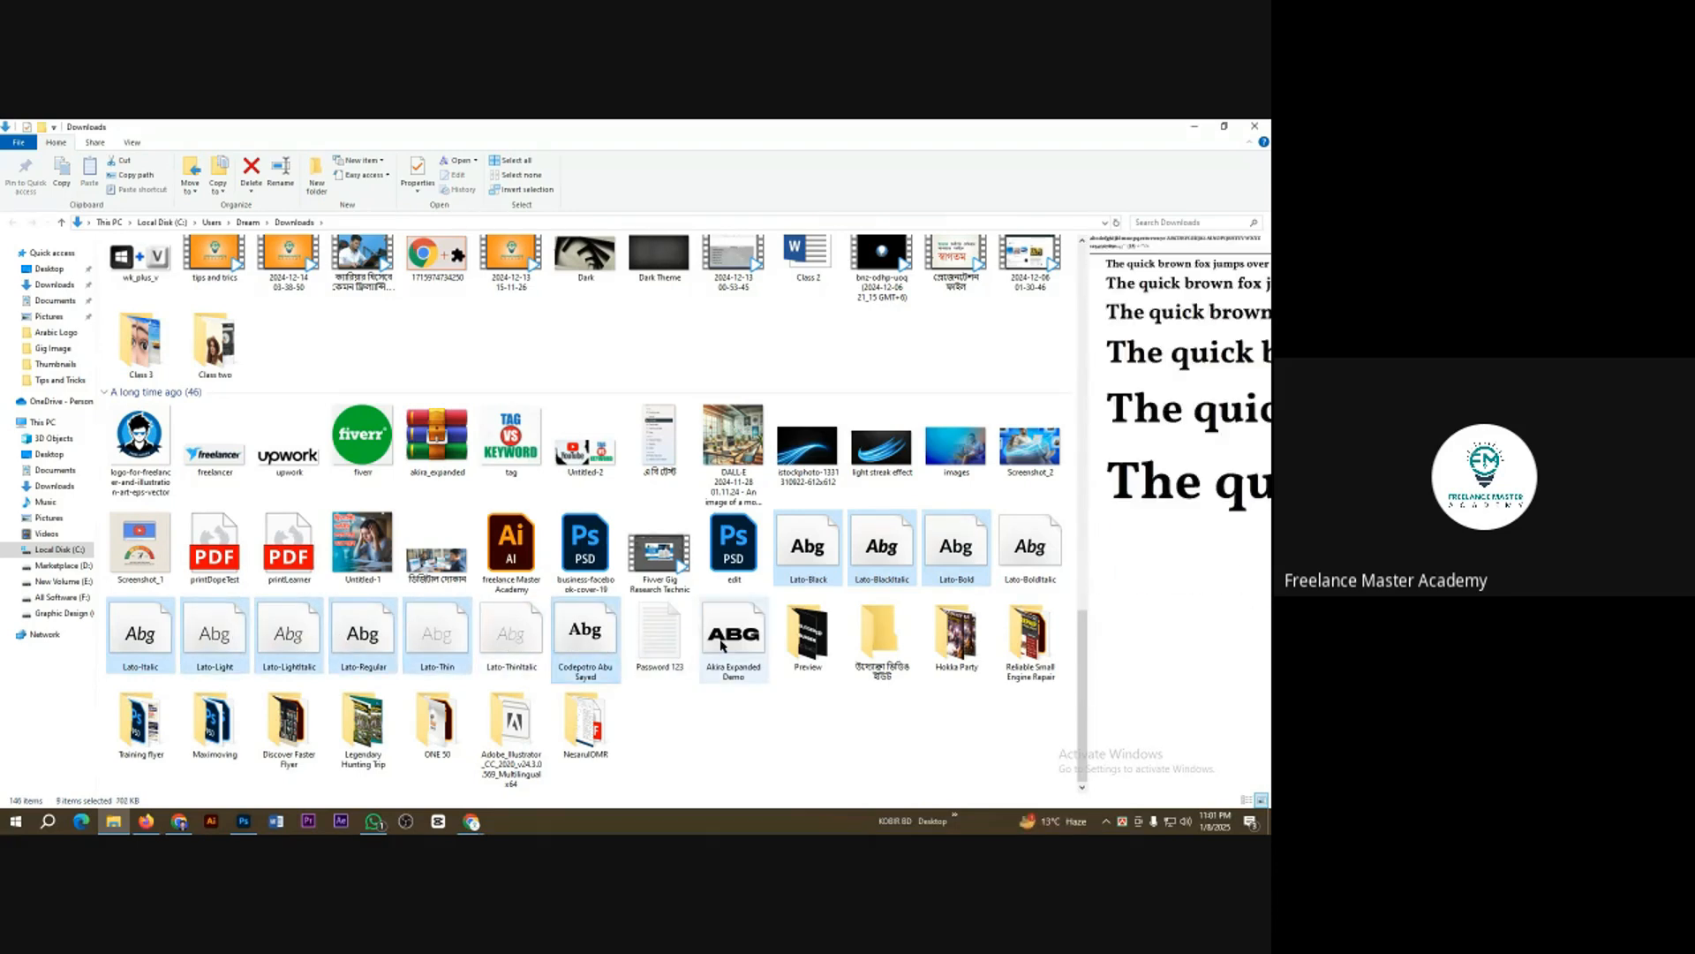
# Step: Install the Akira Expanded Demo font for all users, replacing the installed copy
pyautogui.rightClick(721, 645)
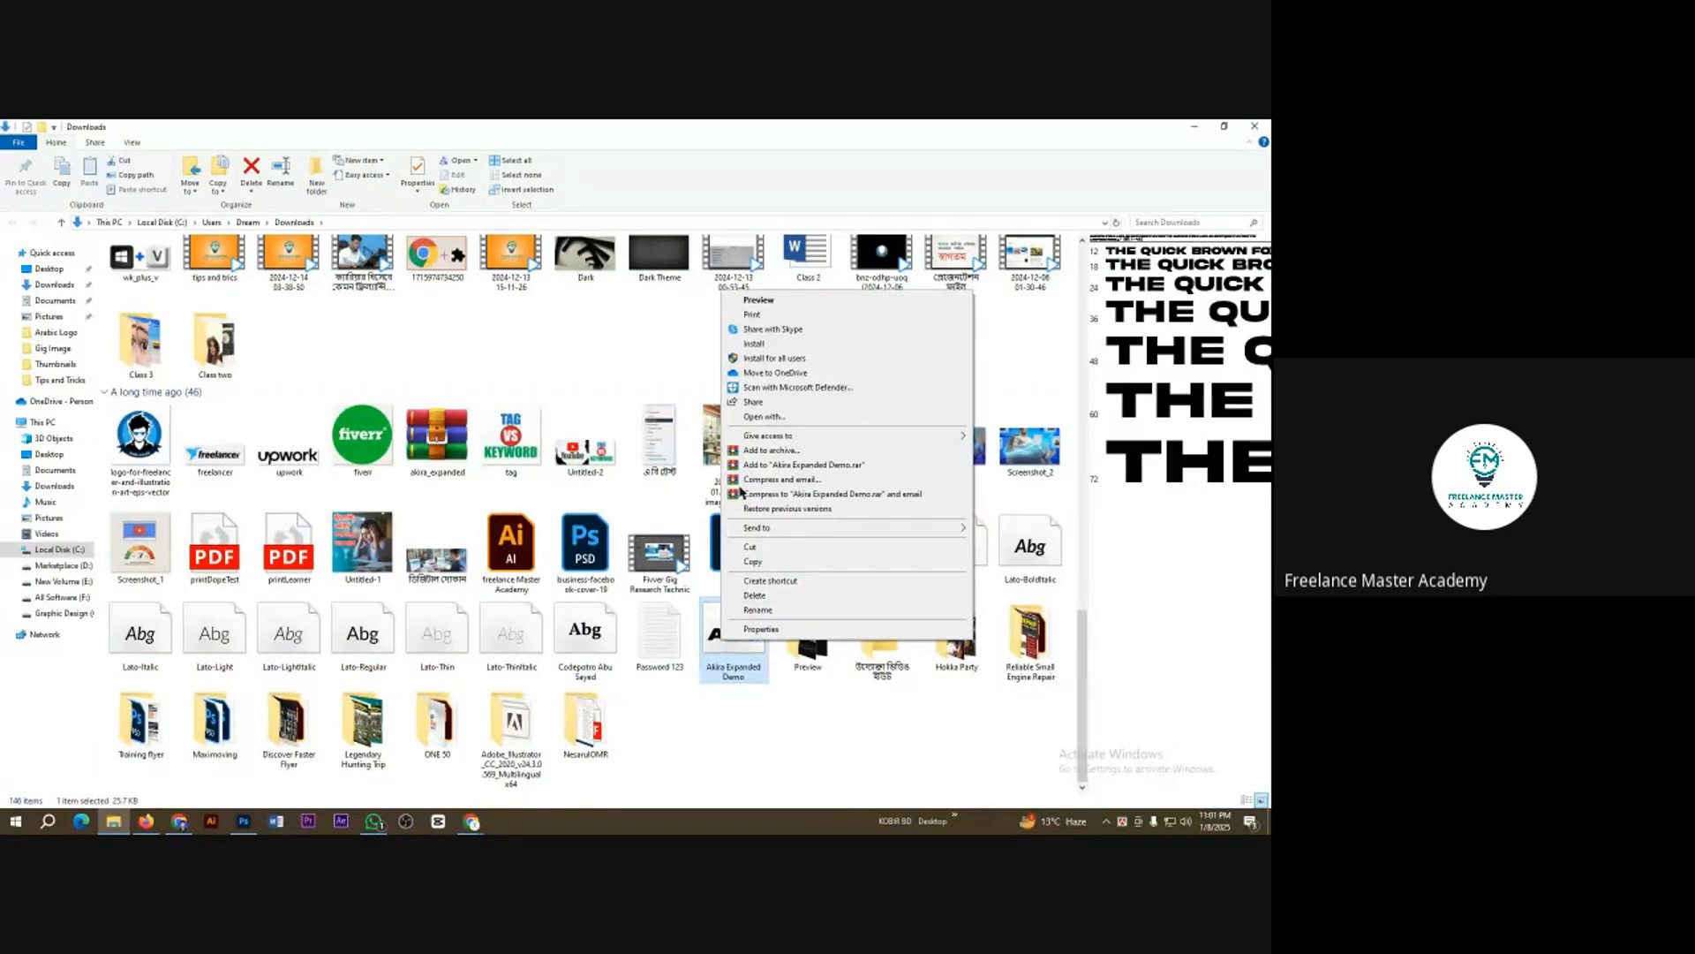
pyautogui.click(775, 359)
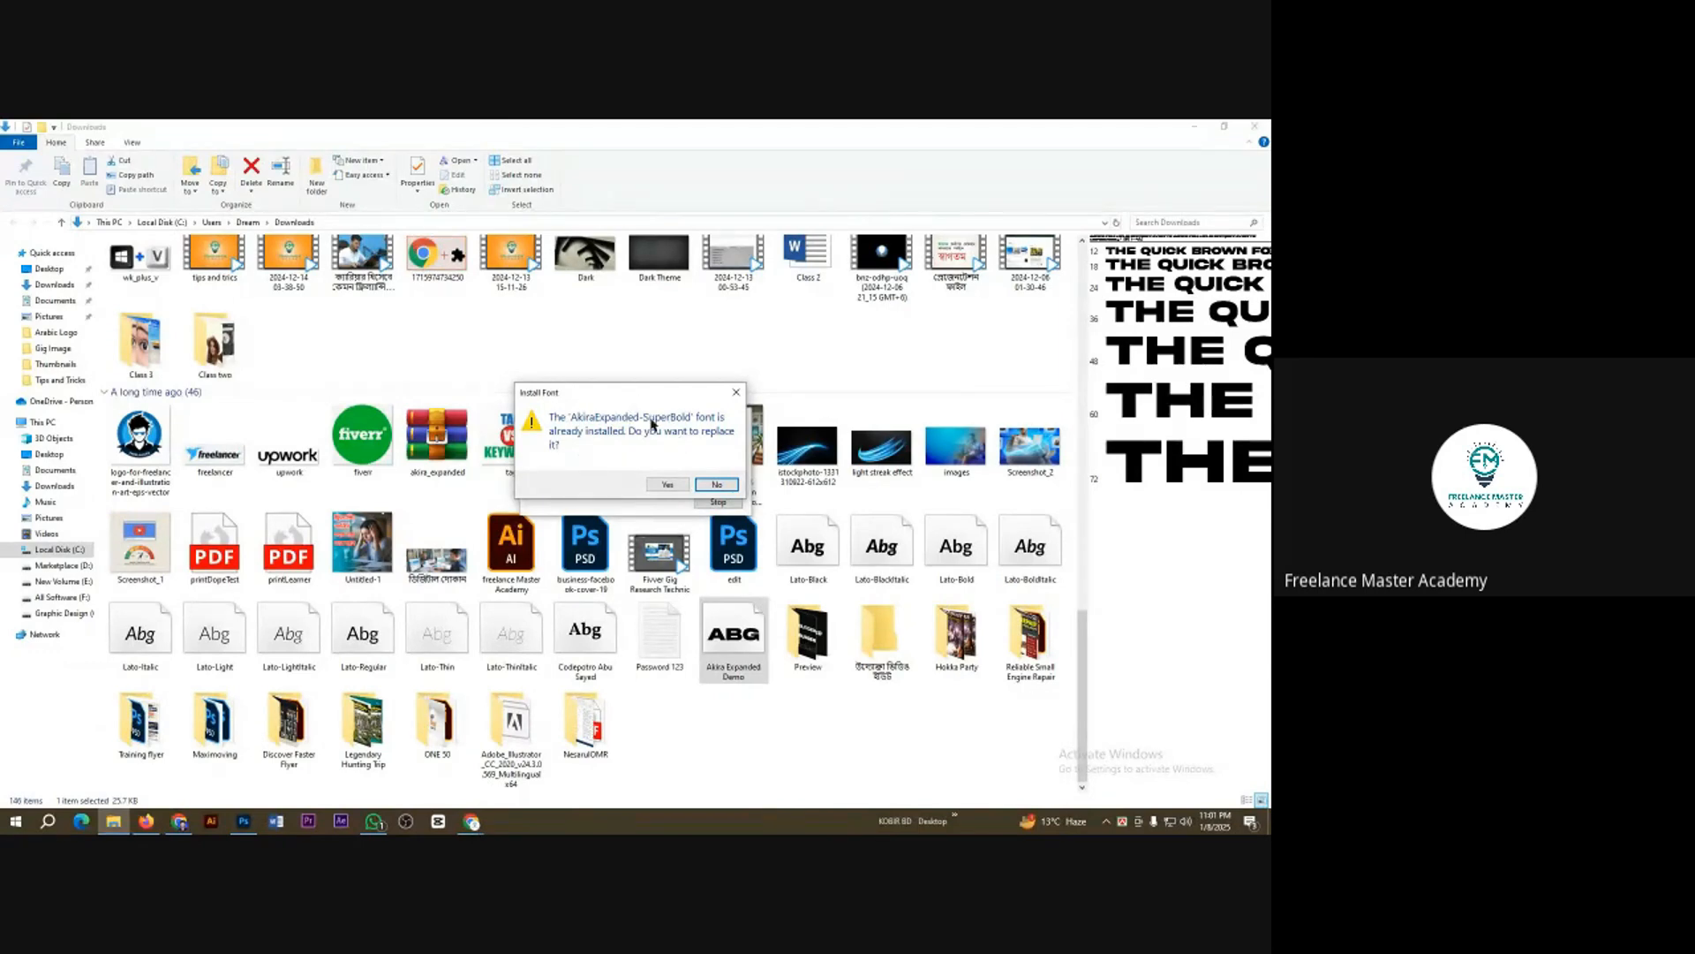
pyautogui.click(664, 485)
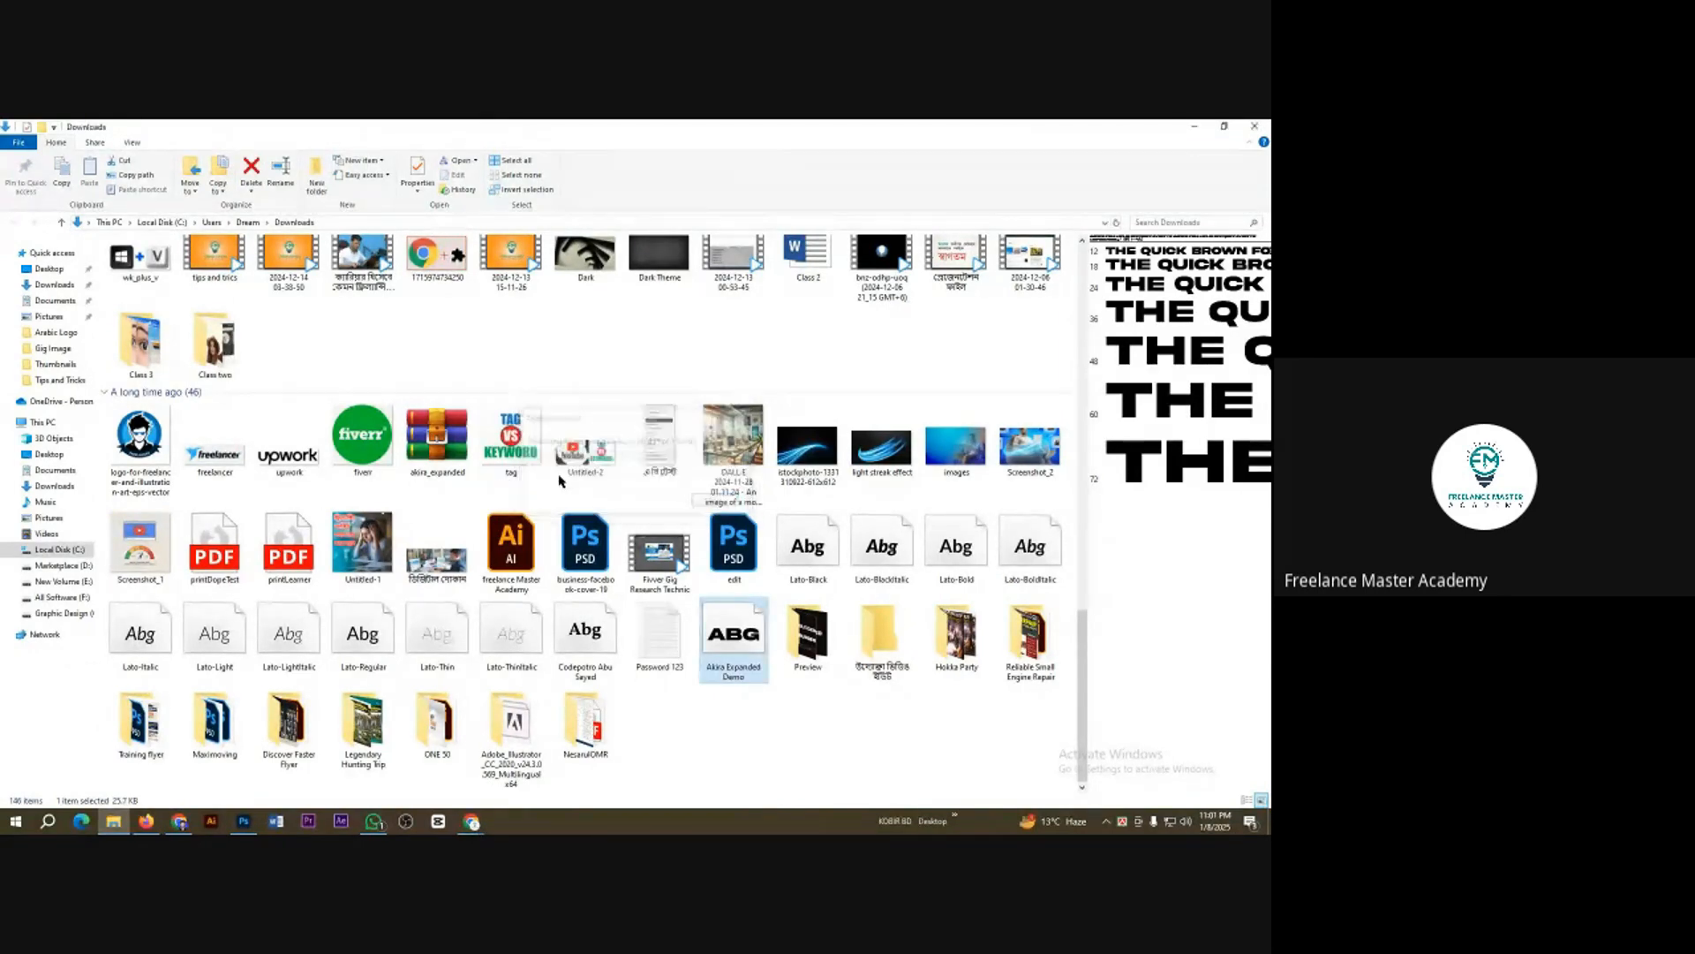
# Step: Switch to Photoshop and search the Type tool's font list for Lato, leaving the font unchanged
pyautogui.click(243, 821)
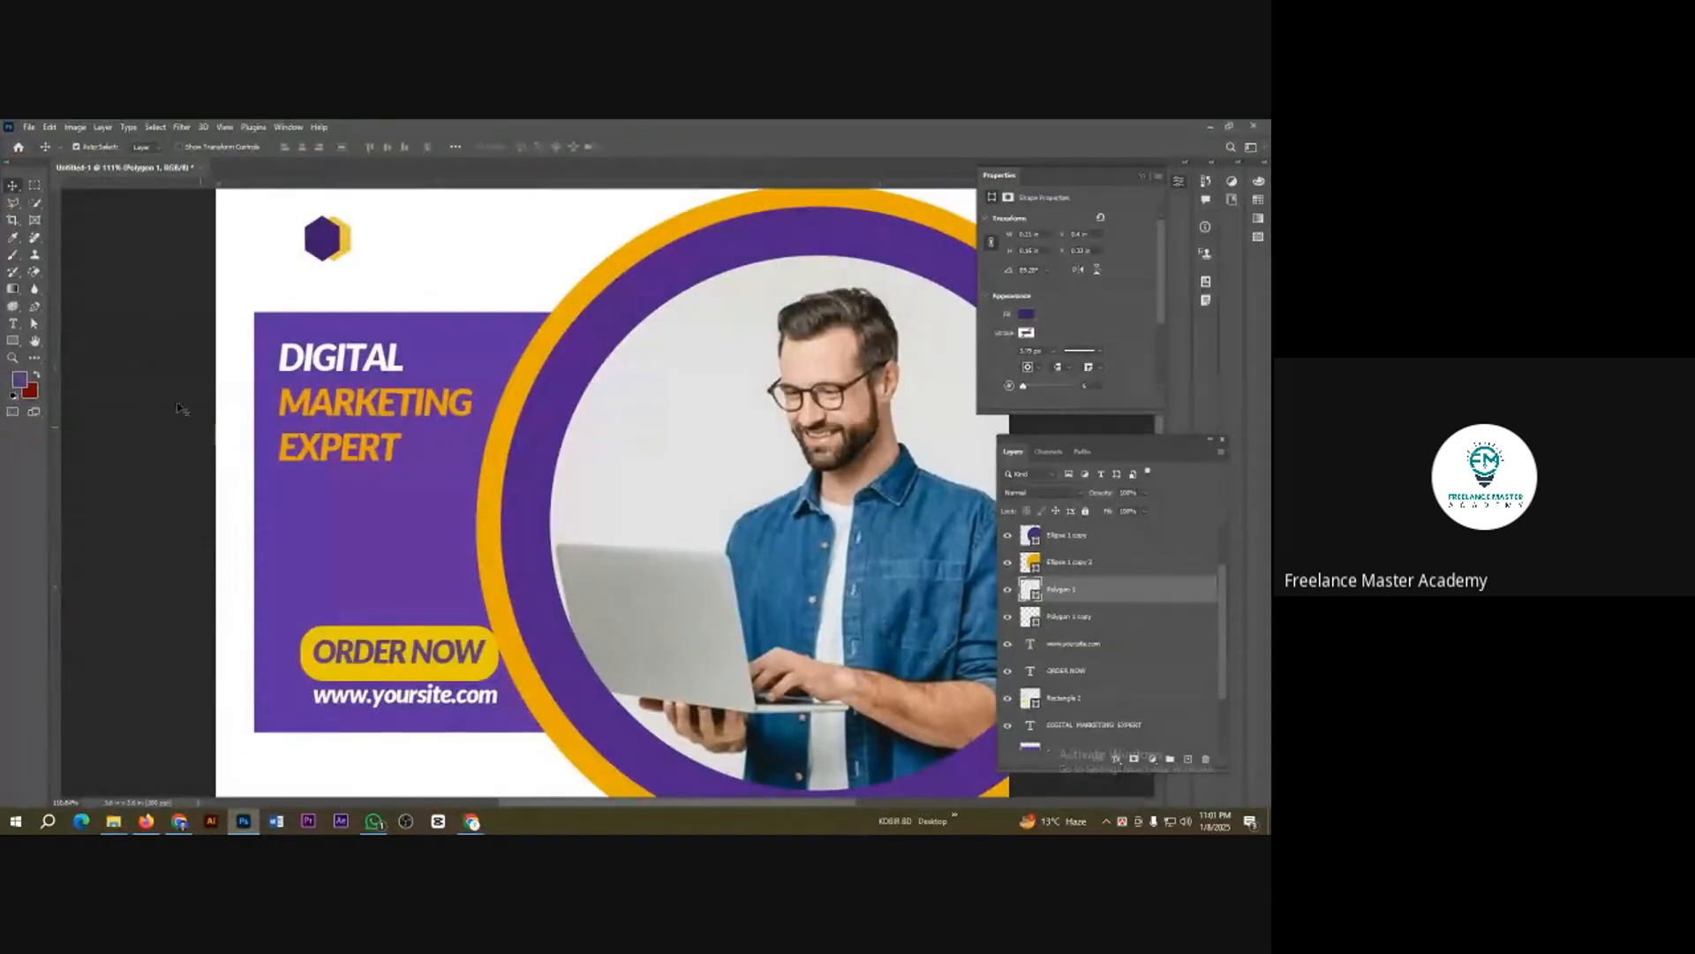
pyautogui.click(13, 324)
pyautogui.click(144, 145)
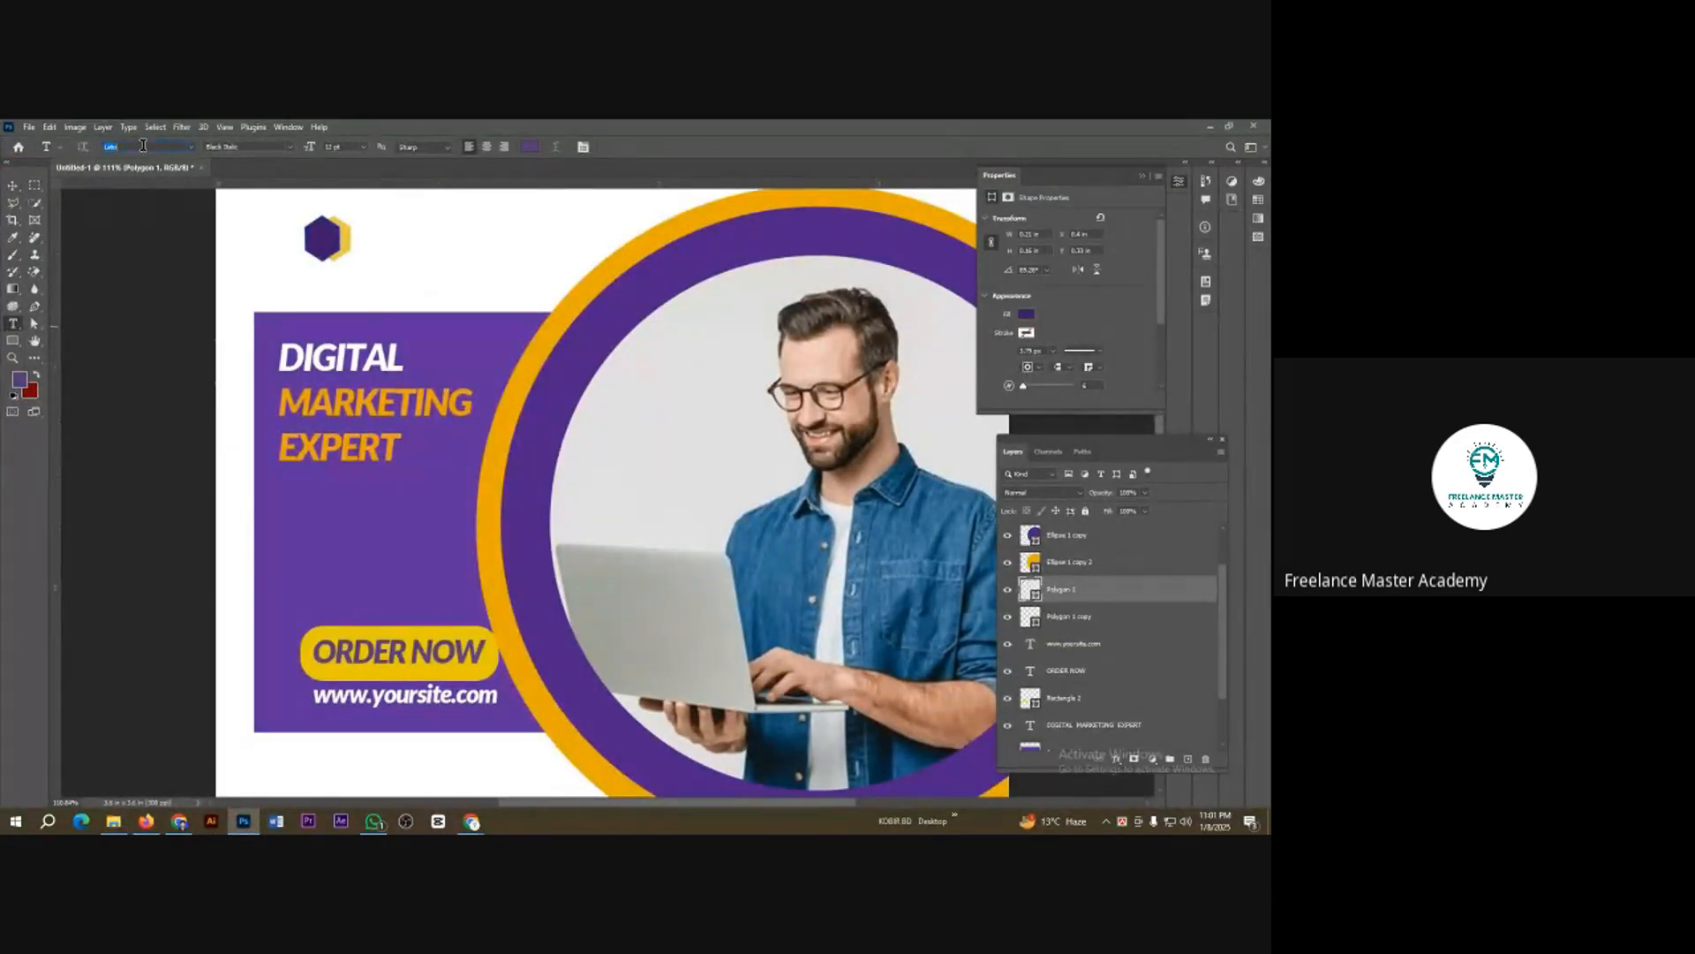
pyautogui.write('lat')
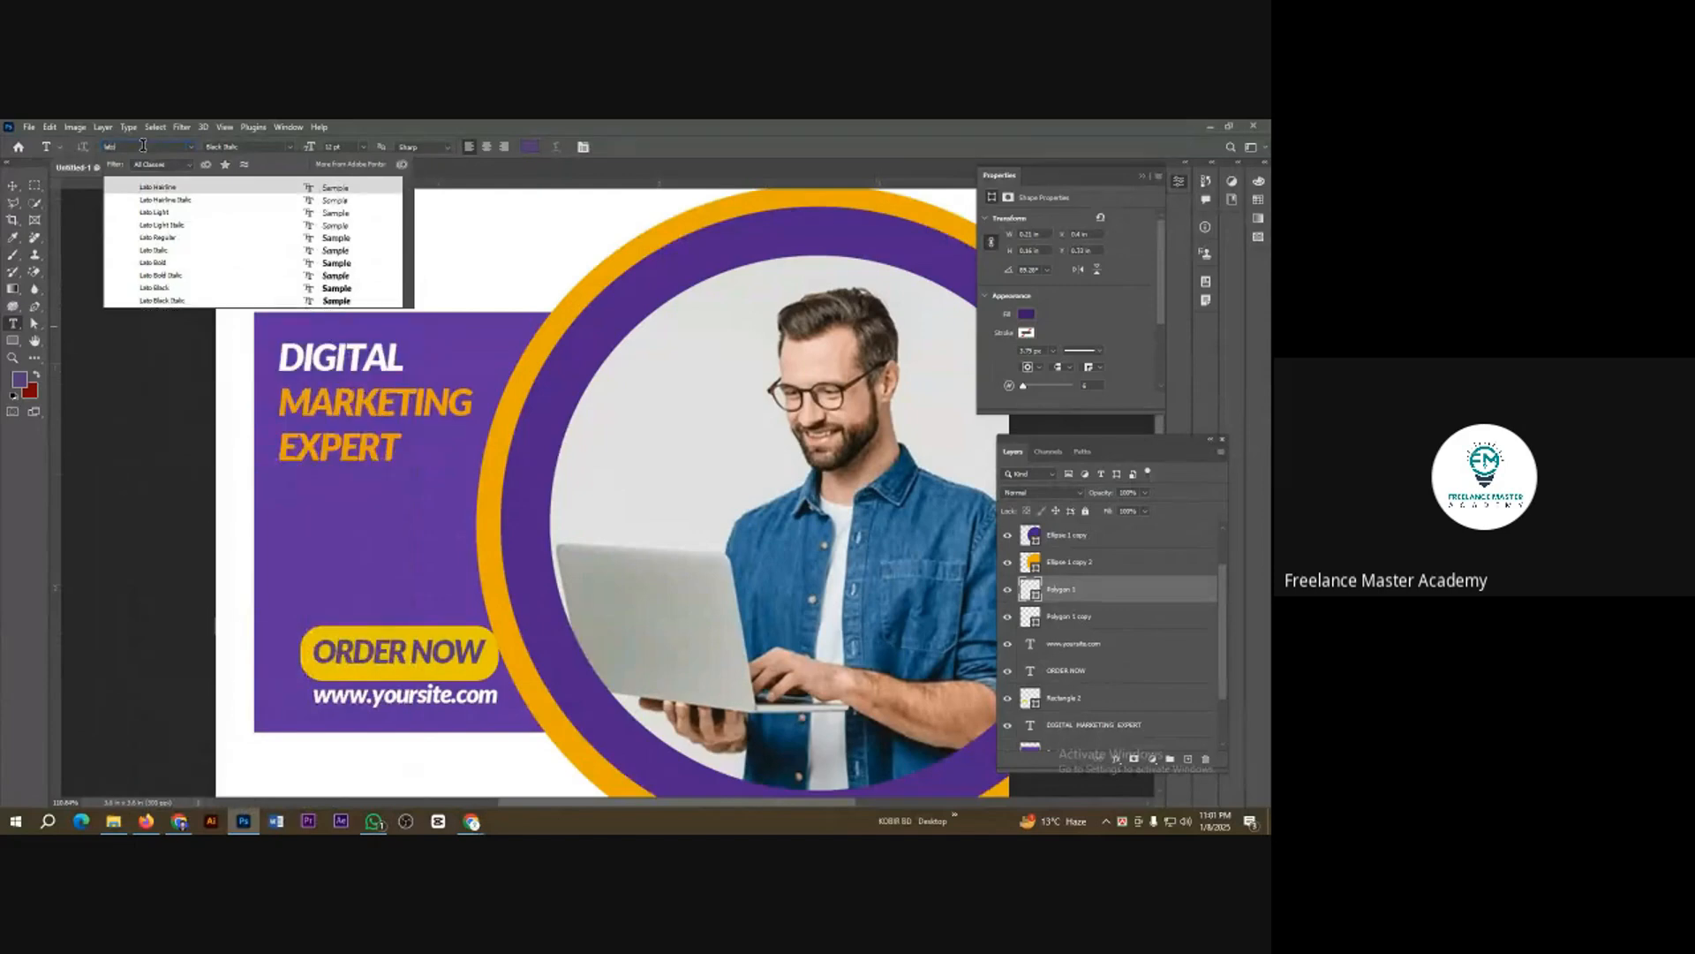
pyautogui.click(13, 185)
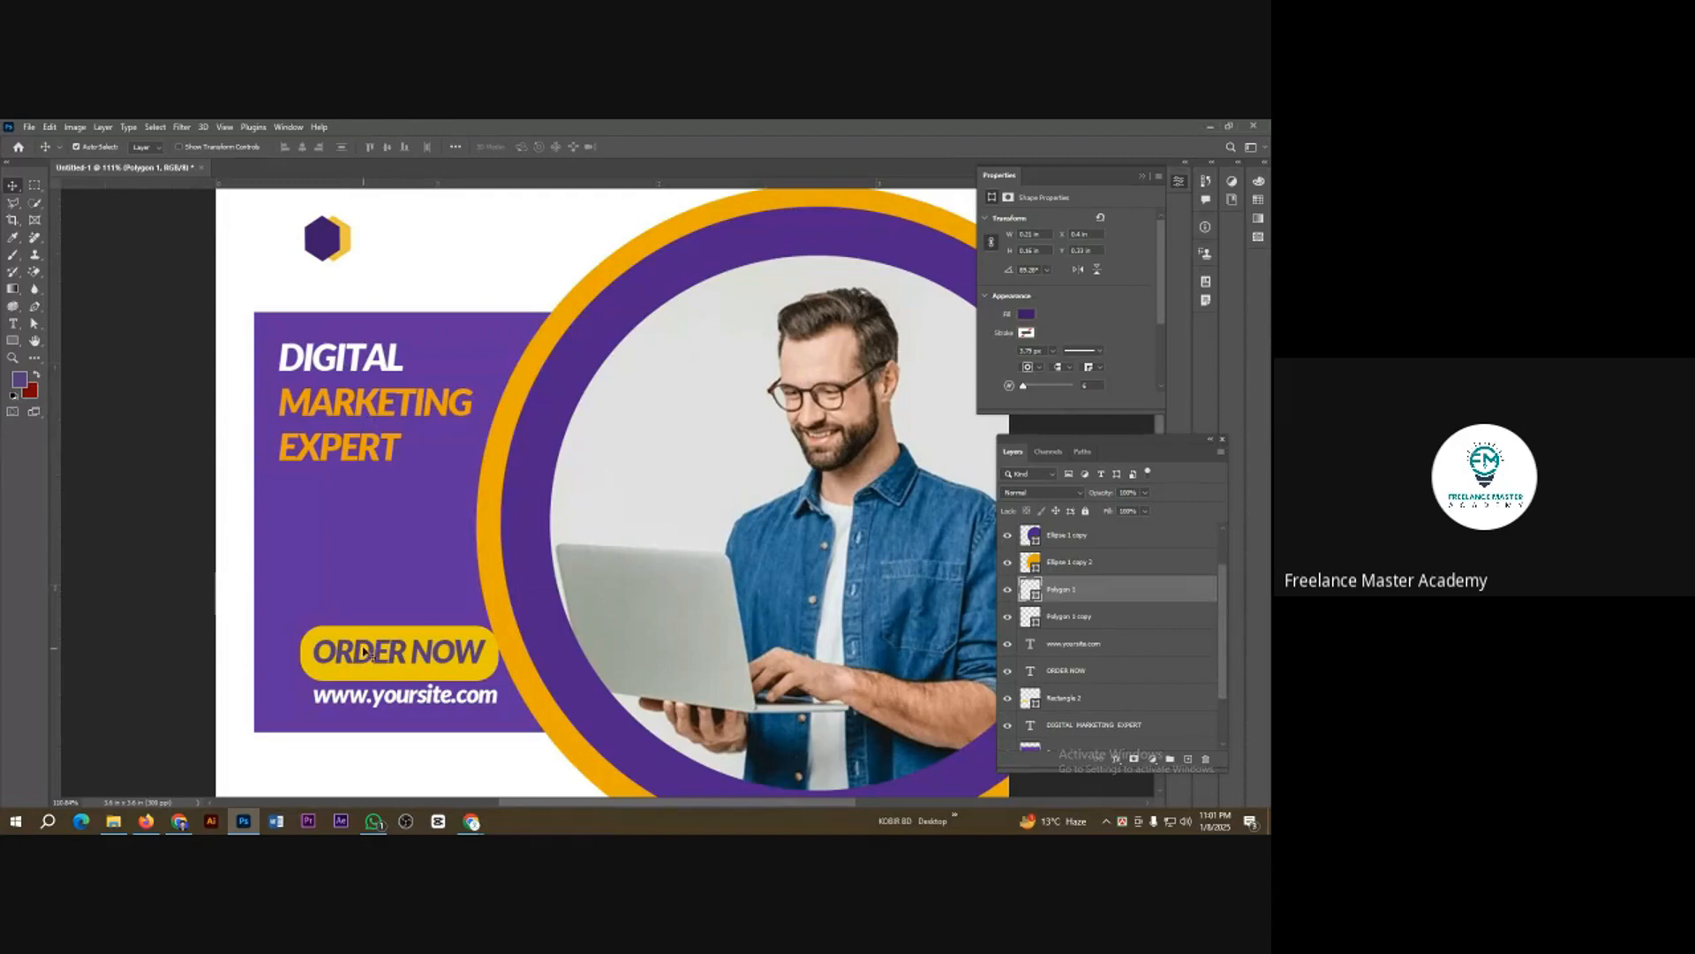
pyautogui.click(396, 702)
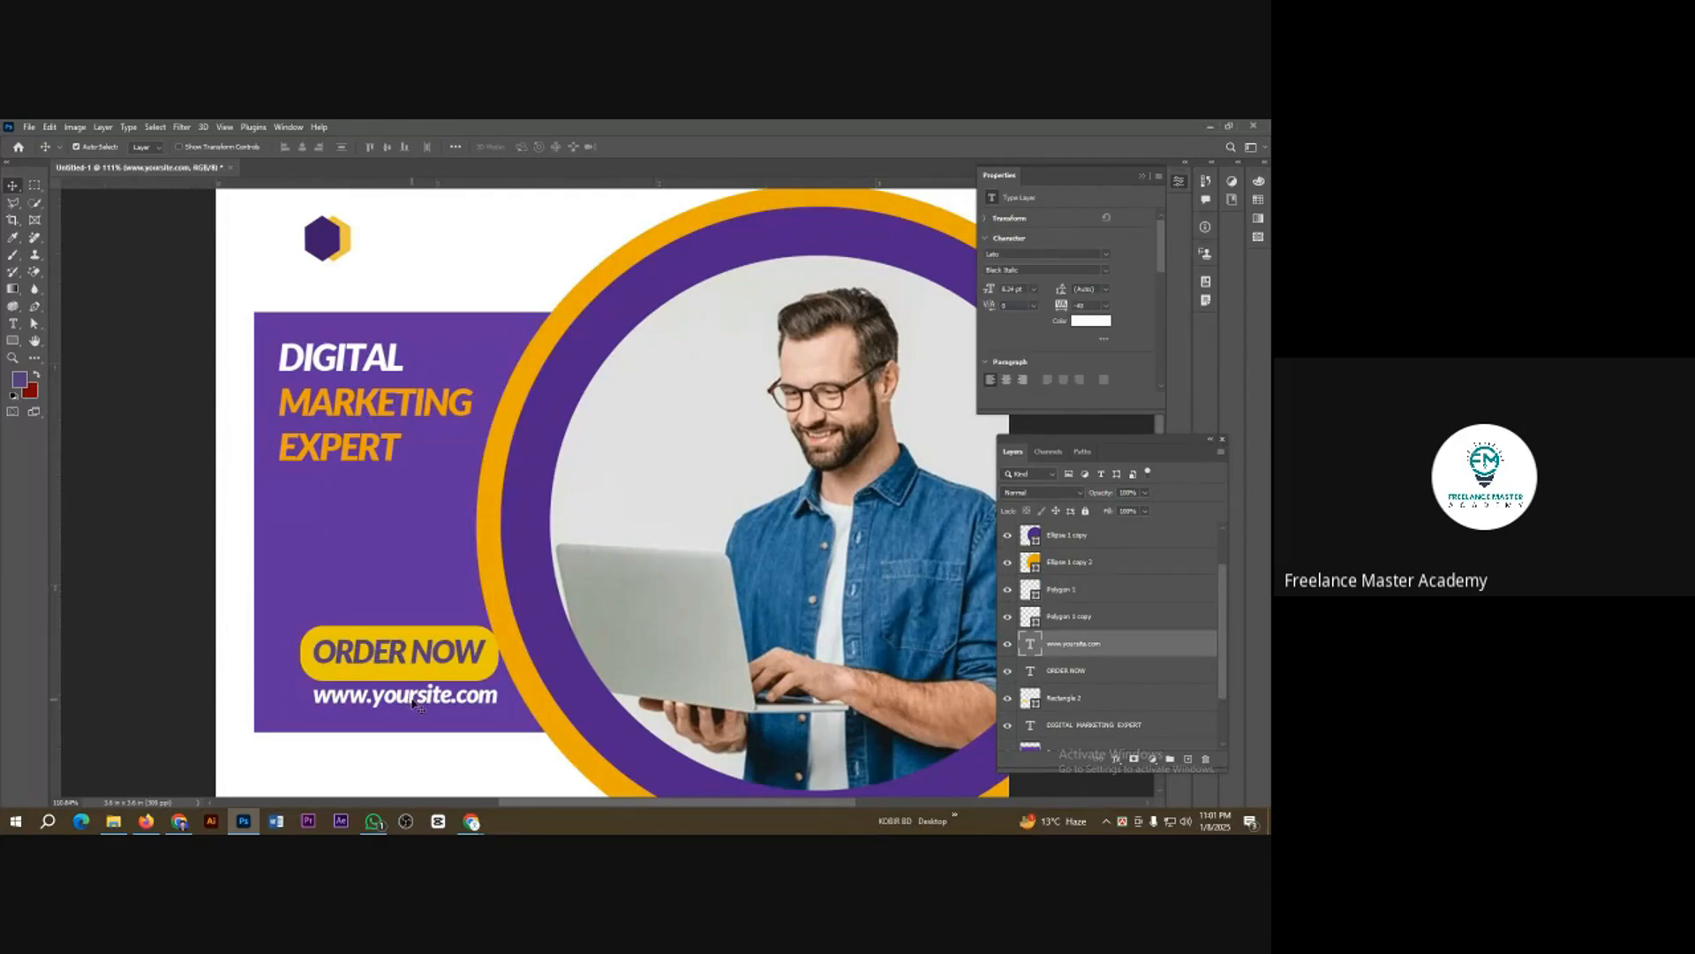
pyautogui.doubleClick(413, 704)
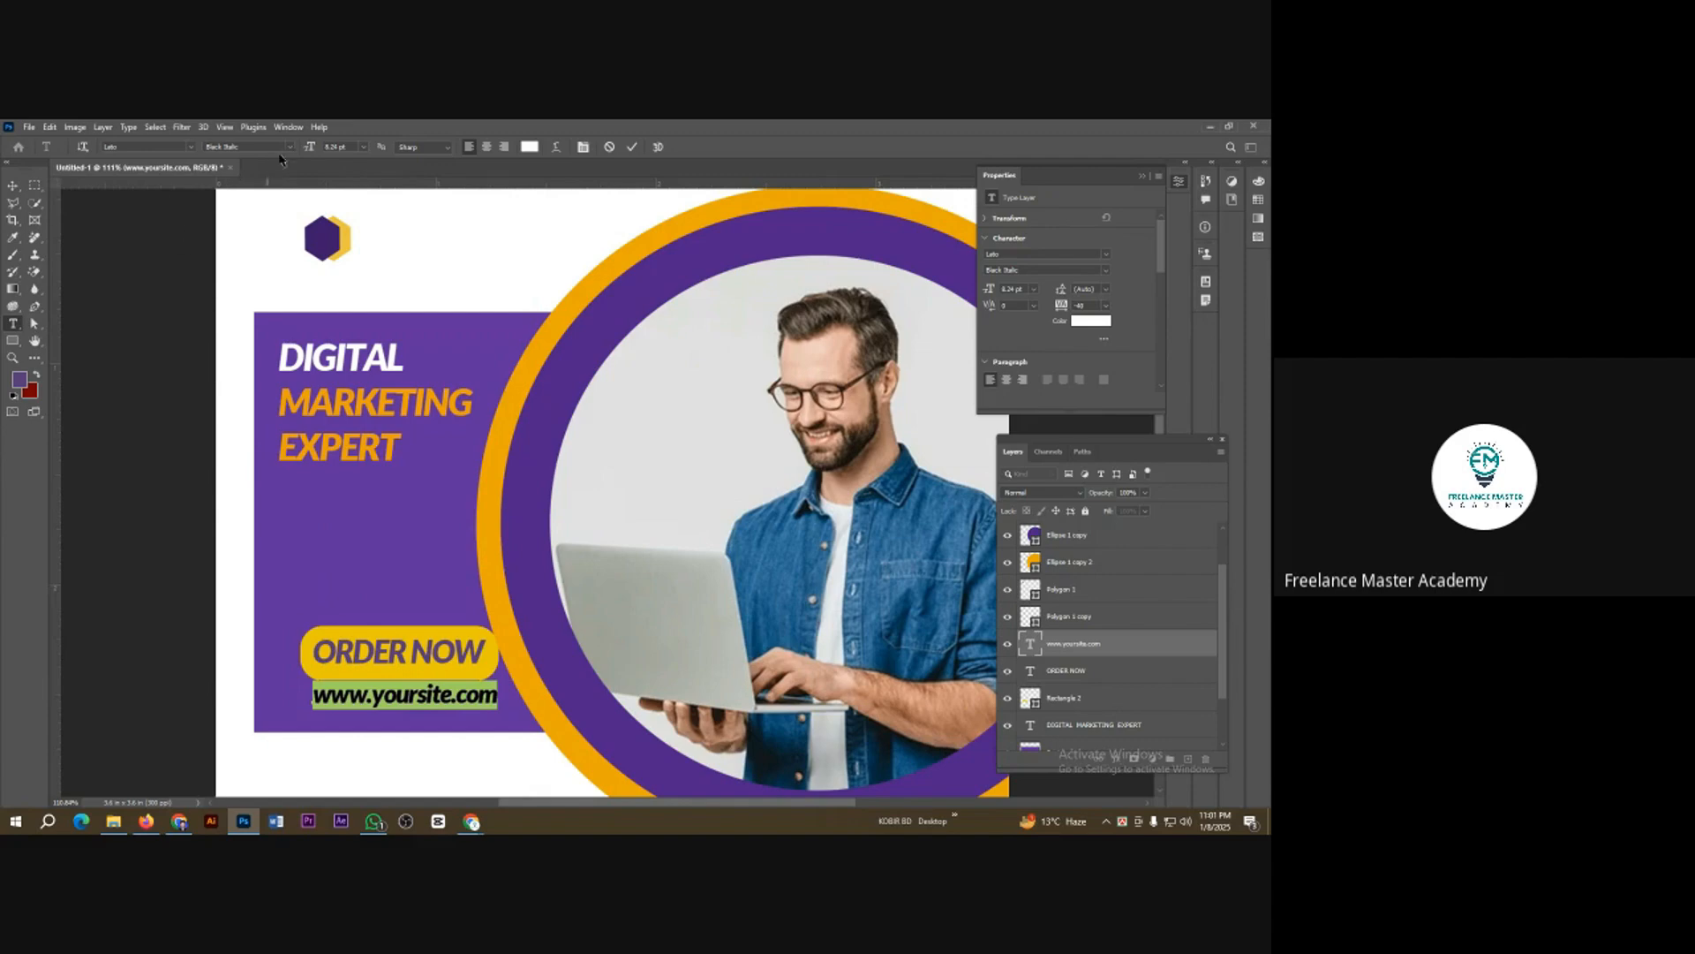
pyautogui.click(290, 149)
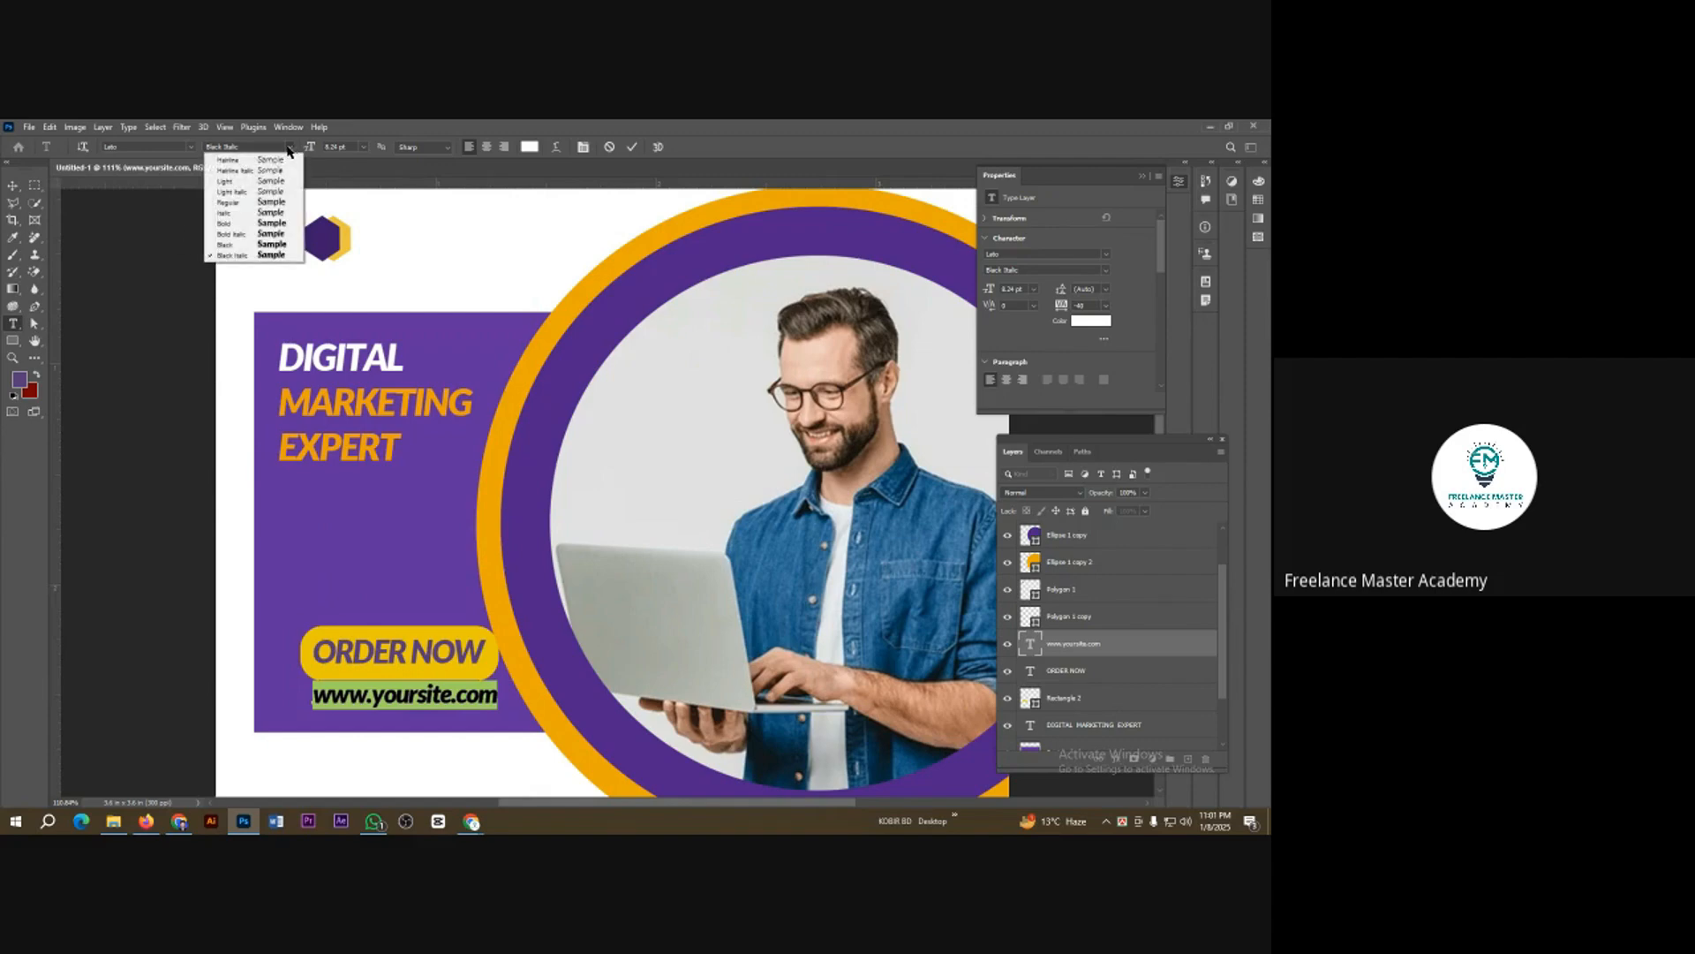
pyautogui.click(237, 209)
pyautogui.click(13, 186)
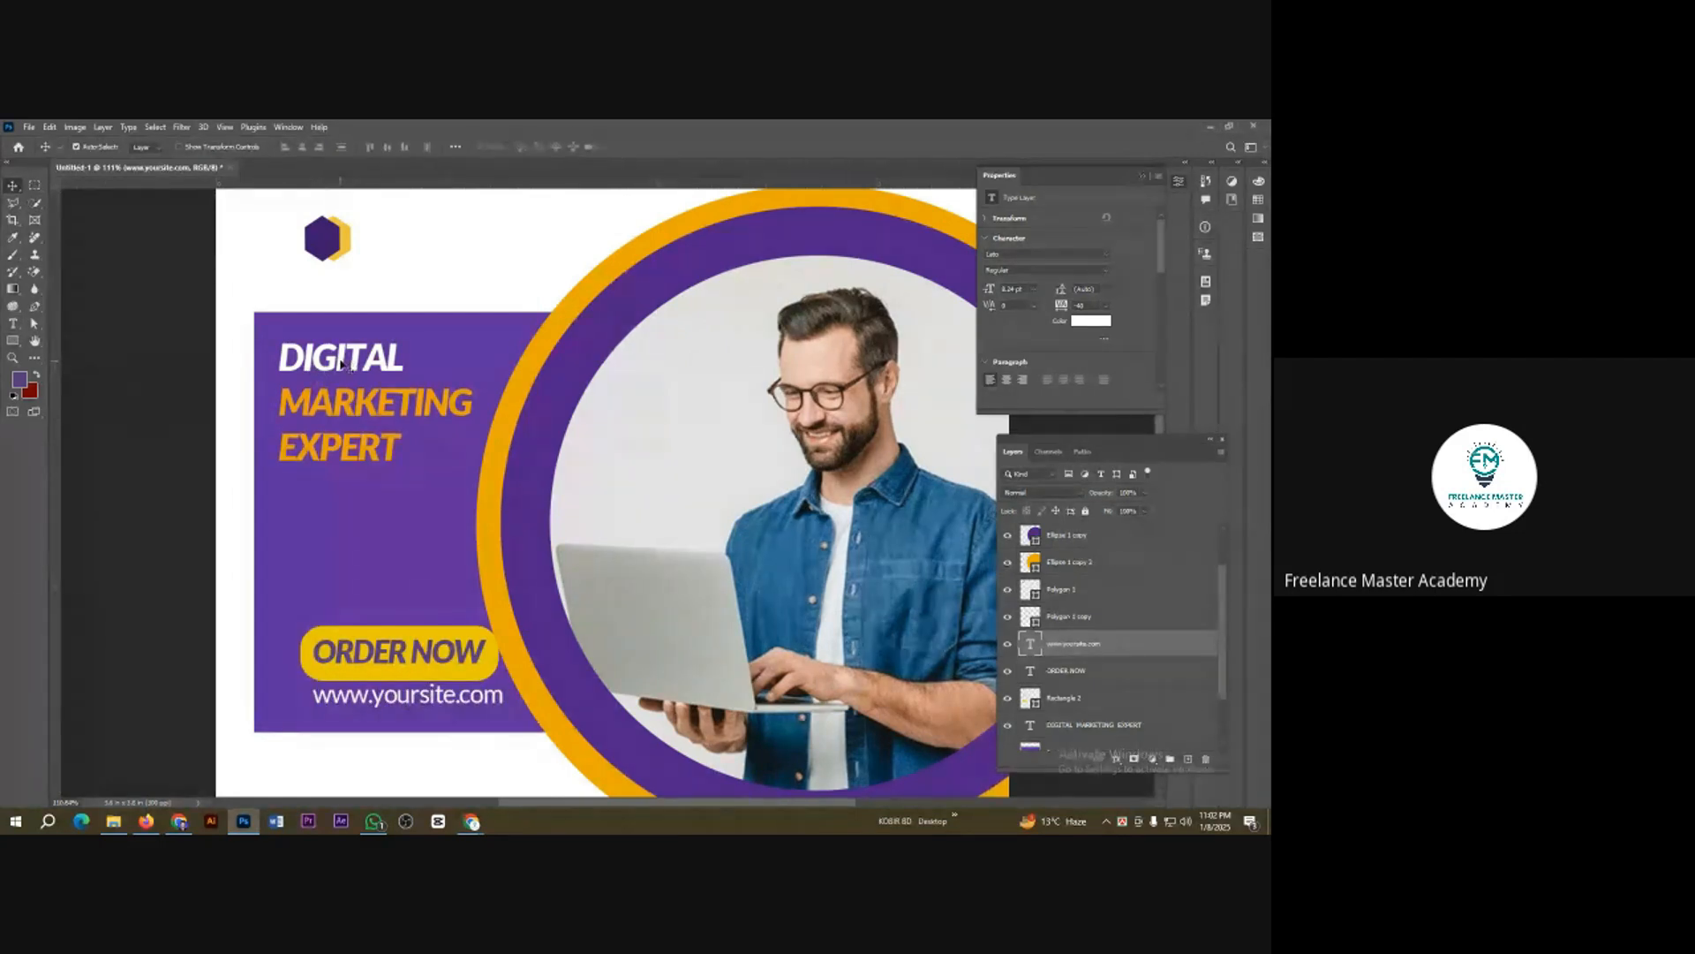
# Step: Scale the purple band up proportionally to about 105% so its left end meets the canvas's left edge
pyautogui.scroll(-2, 419, 395)
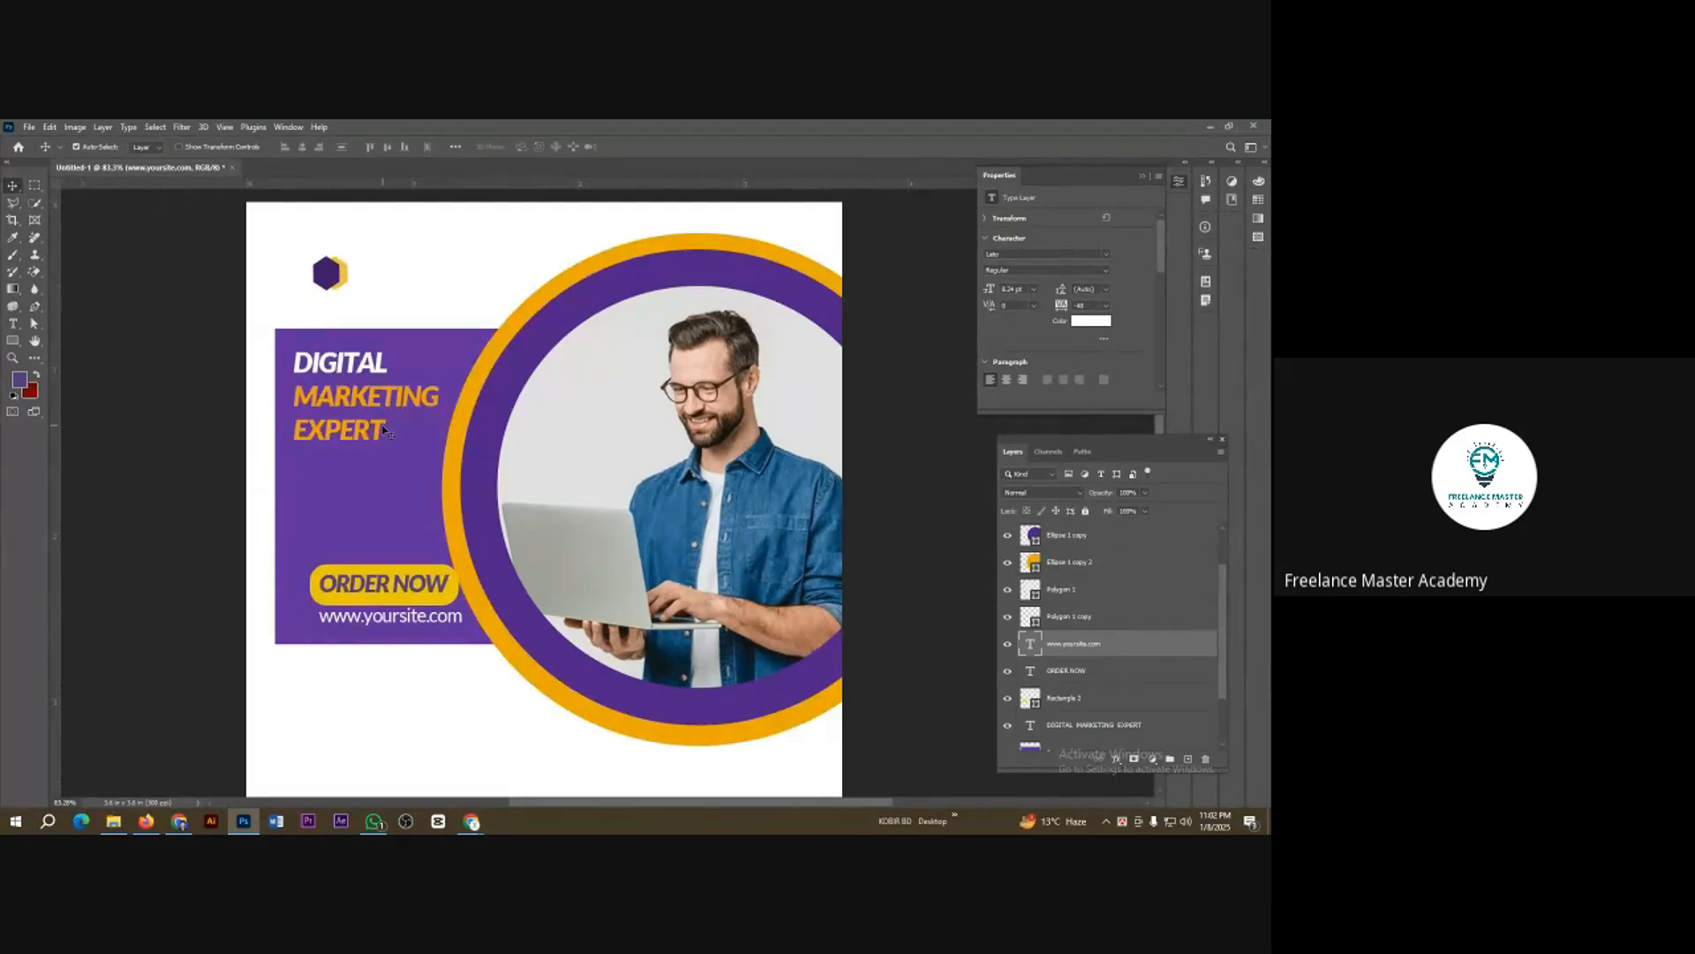
pyautogui.scroll(-1, 382, 430)
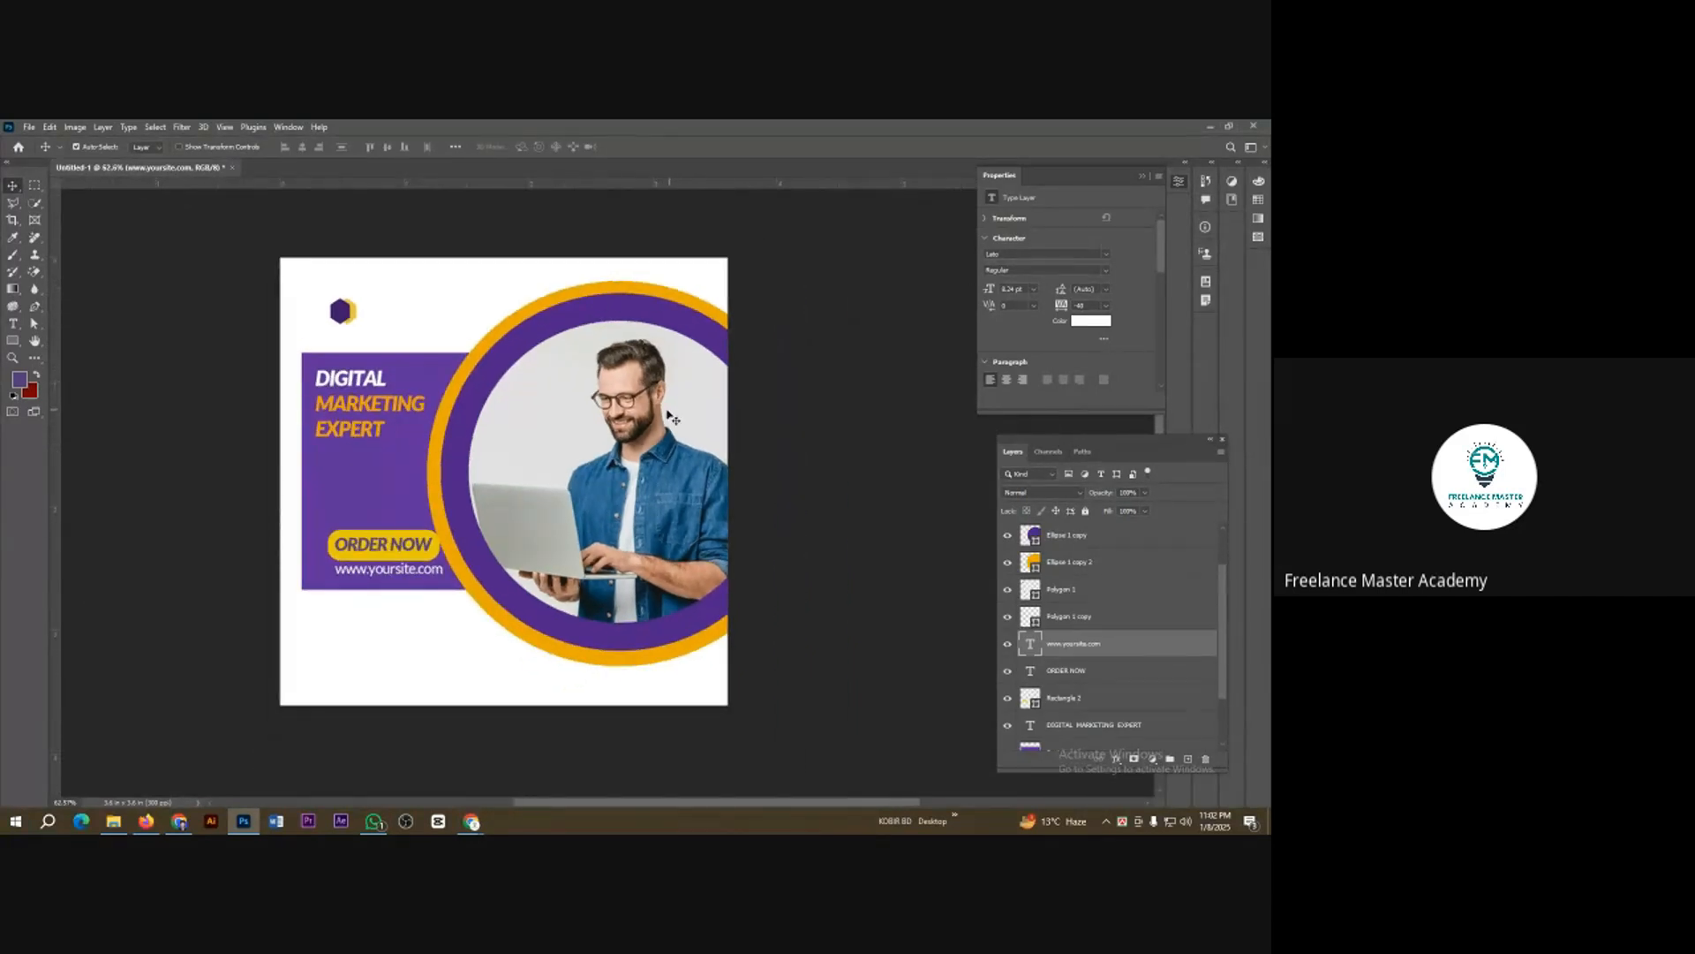
pyautogui.click(362, 468)
pyautogui.hotkey('ctrl', 't')
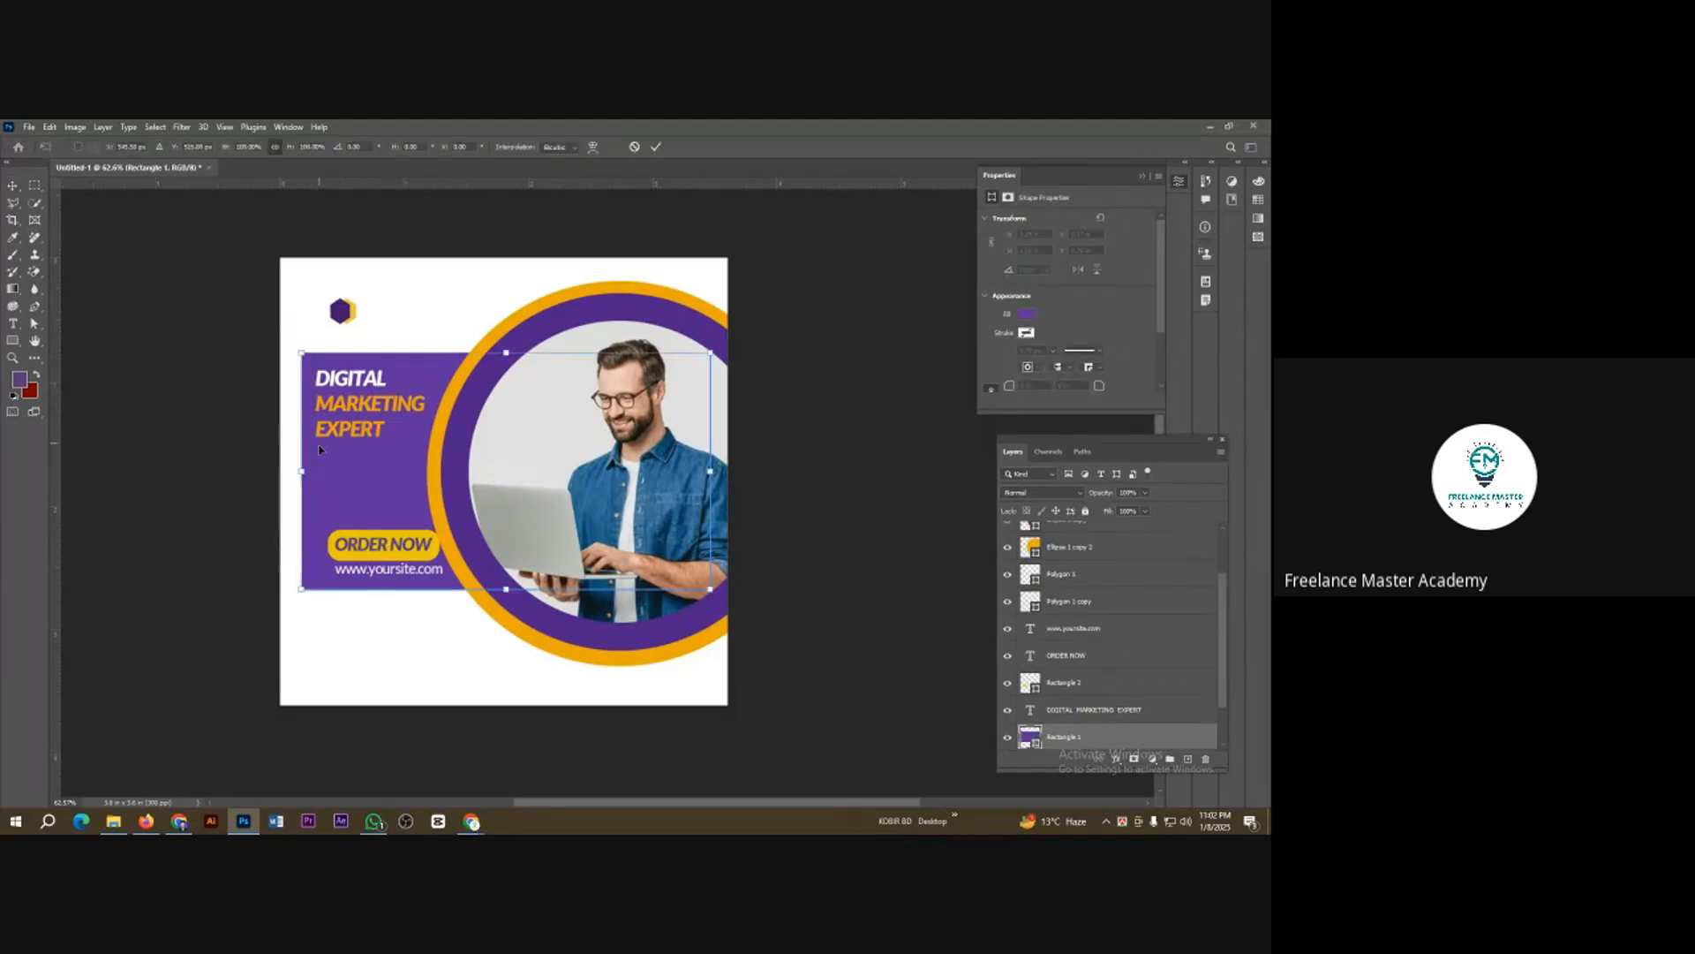
pyautogui.moveTo(302, 471); pyautogui.dragTo(280, 470)
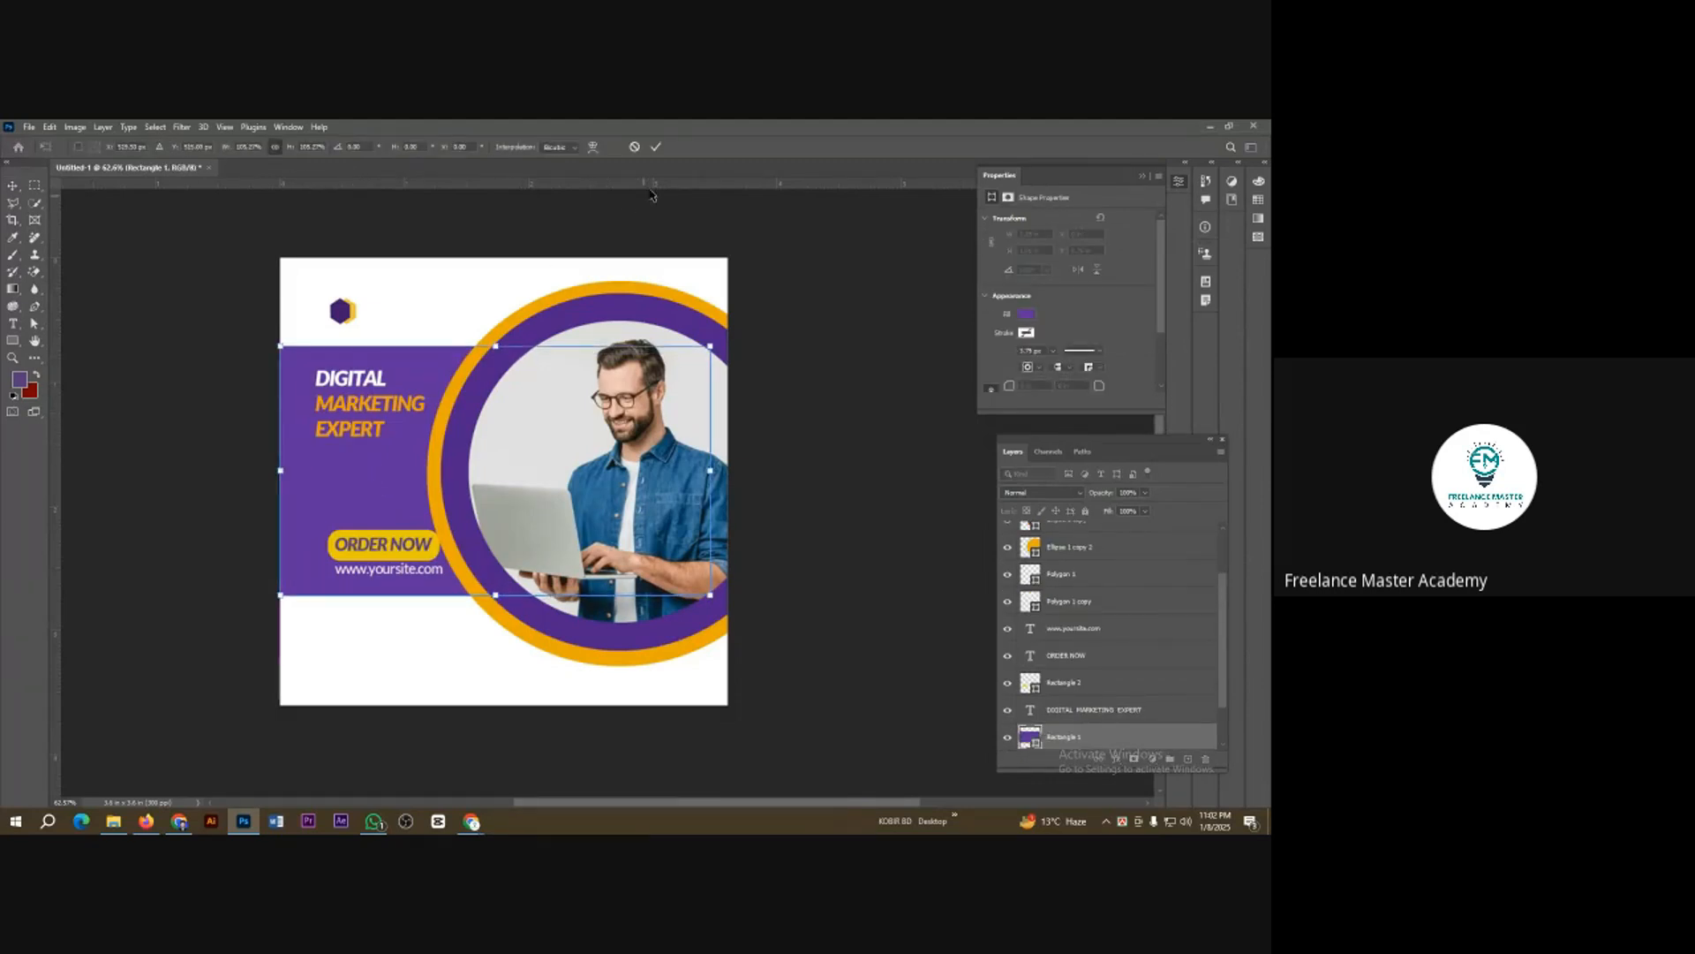
pyautogui.click(655, 148)
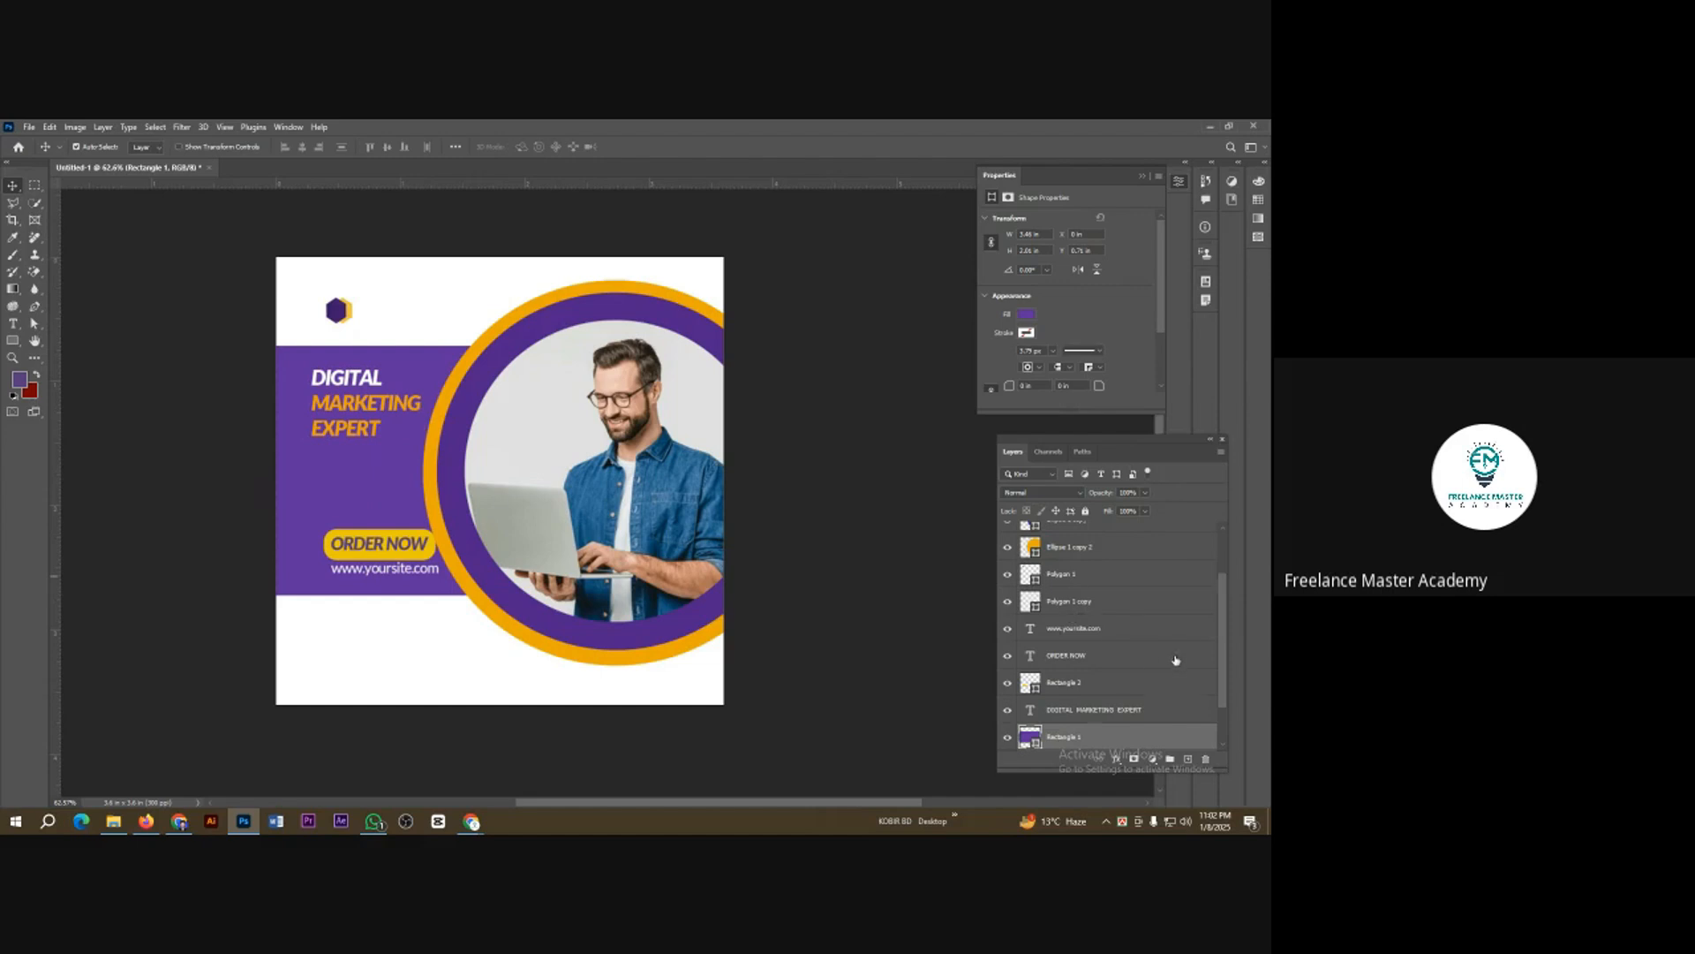
# Step: Add a Solid Color fill layer in light purple, #b99fda, directly above Layer 1 as the post's background
pyautogui.scroll(-2, 1176, 660)
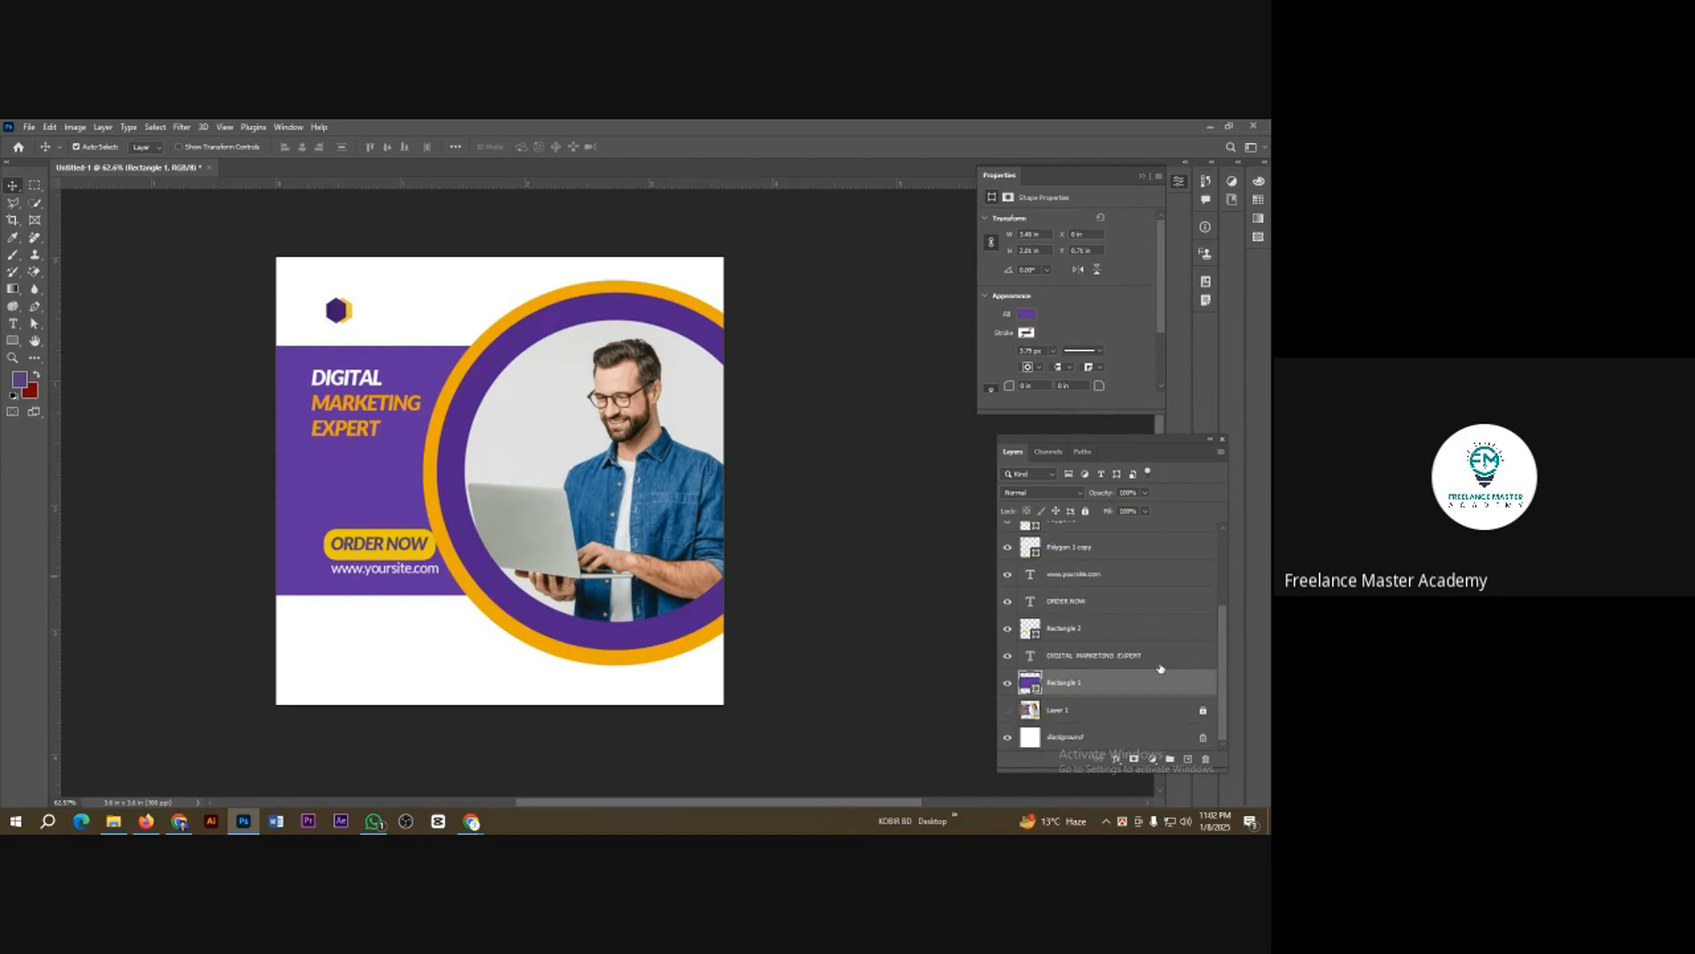
pyautogui.click(1071, 712)
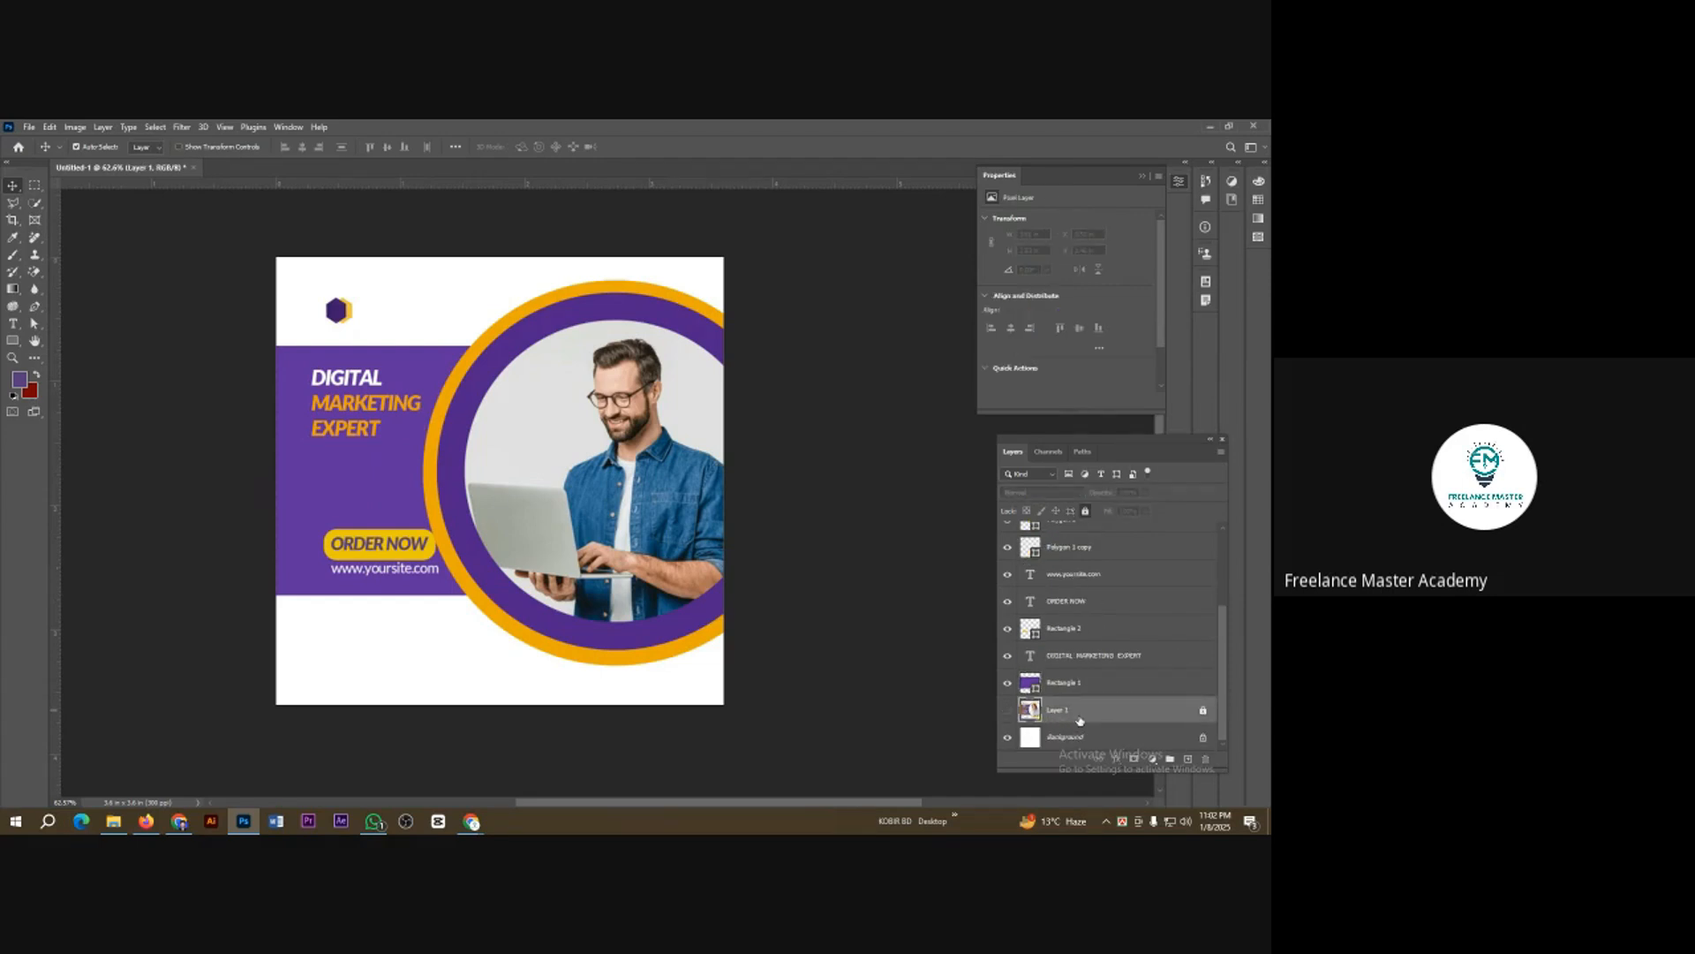
pyautogui.click(1153, 760)
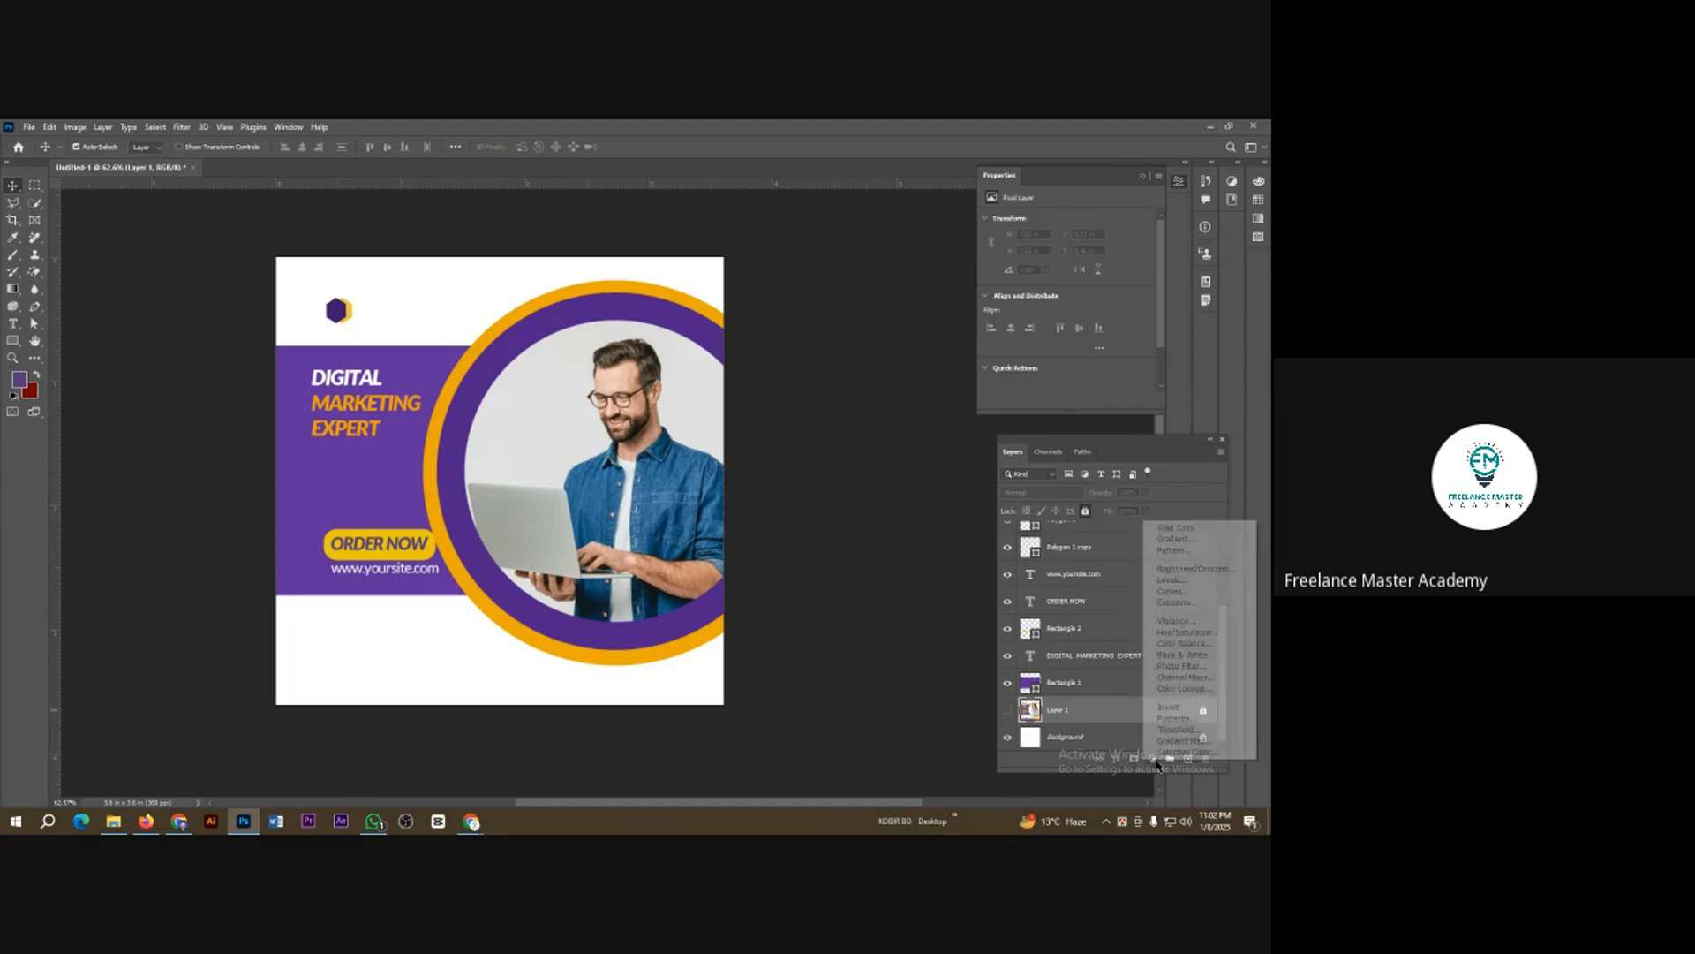
pyautogui.click(1191, 529)
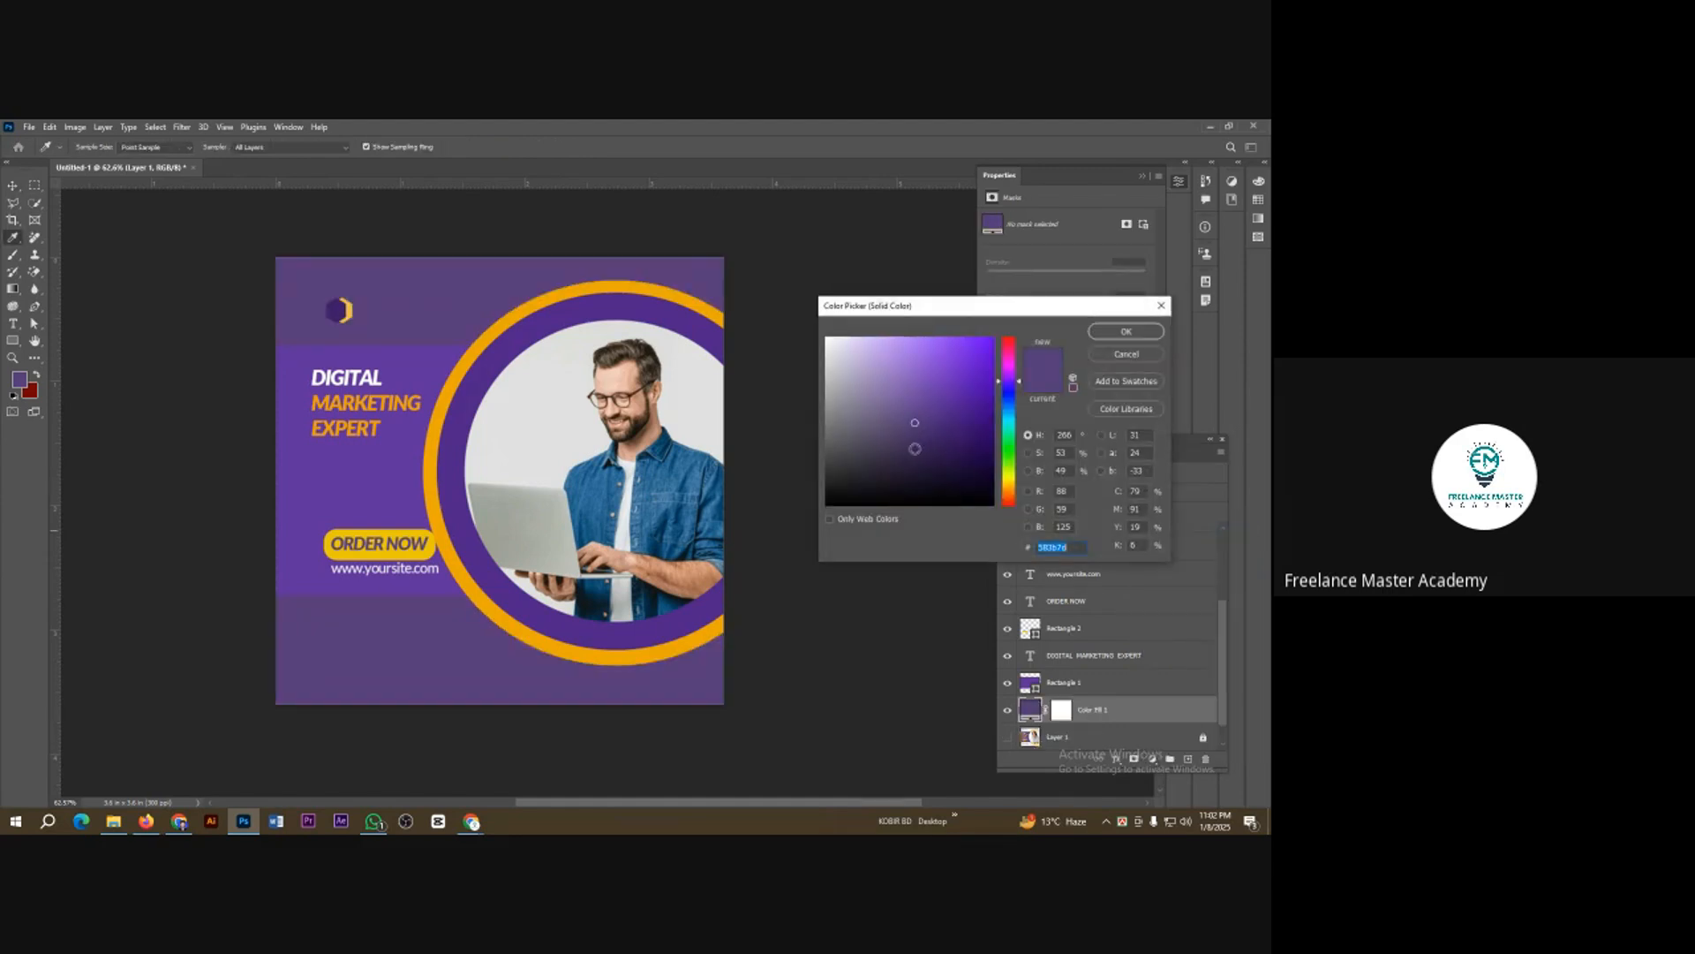
pyautogui.click(915, 456)
pyautogui.moveTo(914, 457)
pyautogui.mouseDown()
pyautogui.moveTo(907, 475)
pyautogui.moveTo(874, 362)
pyautogui.mouseUp()
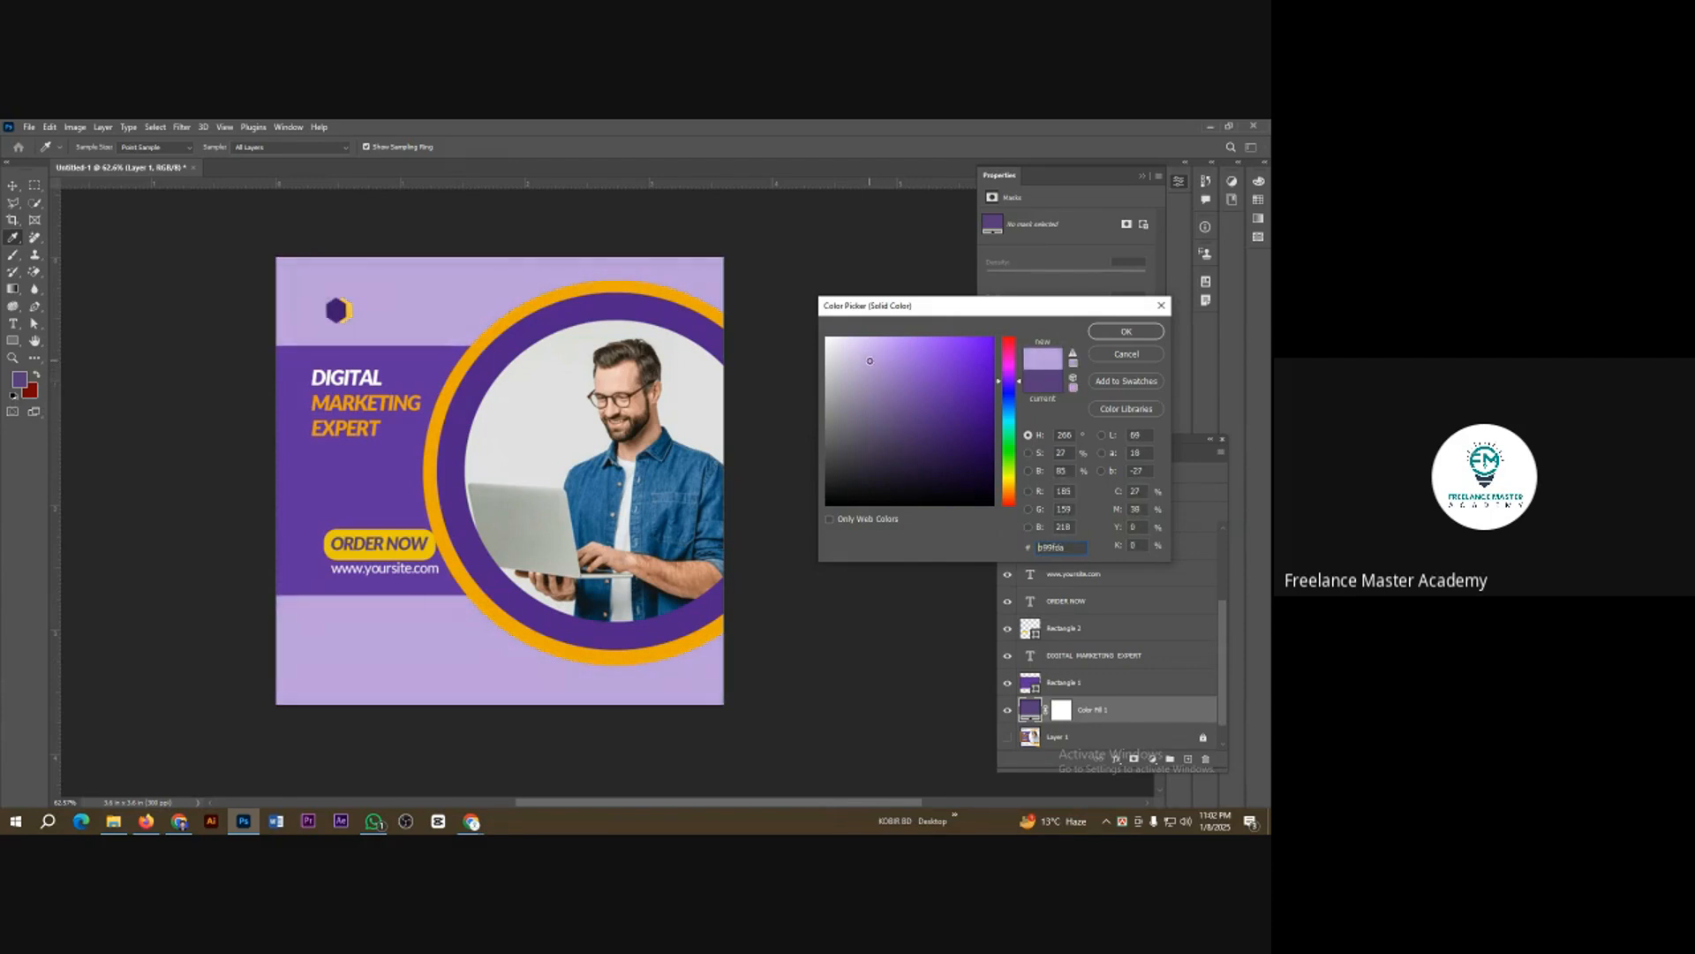
pyautogui.click(1117, 333)
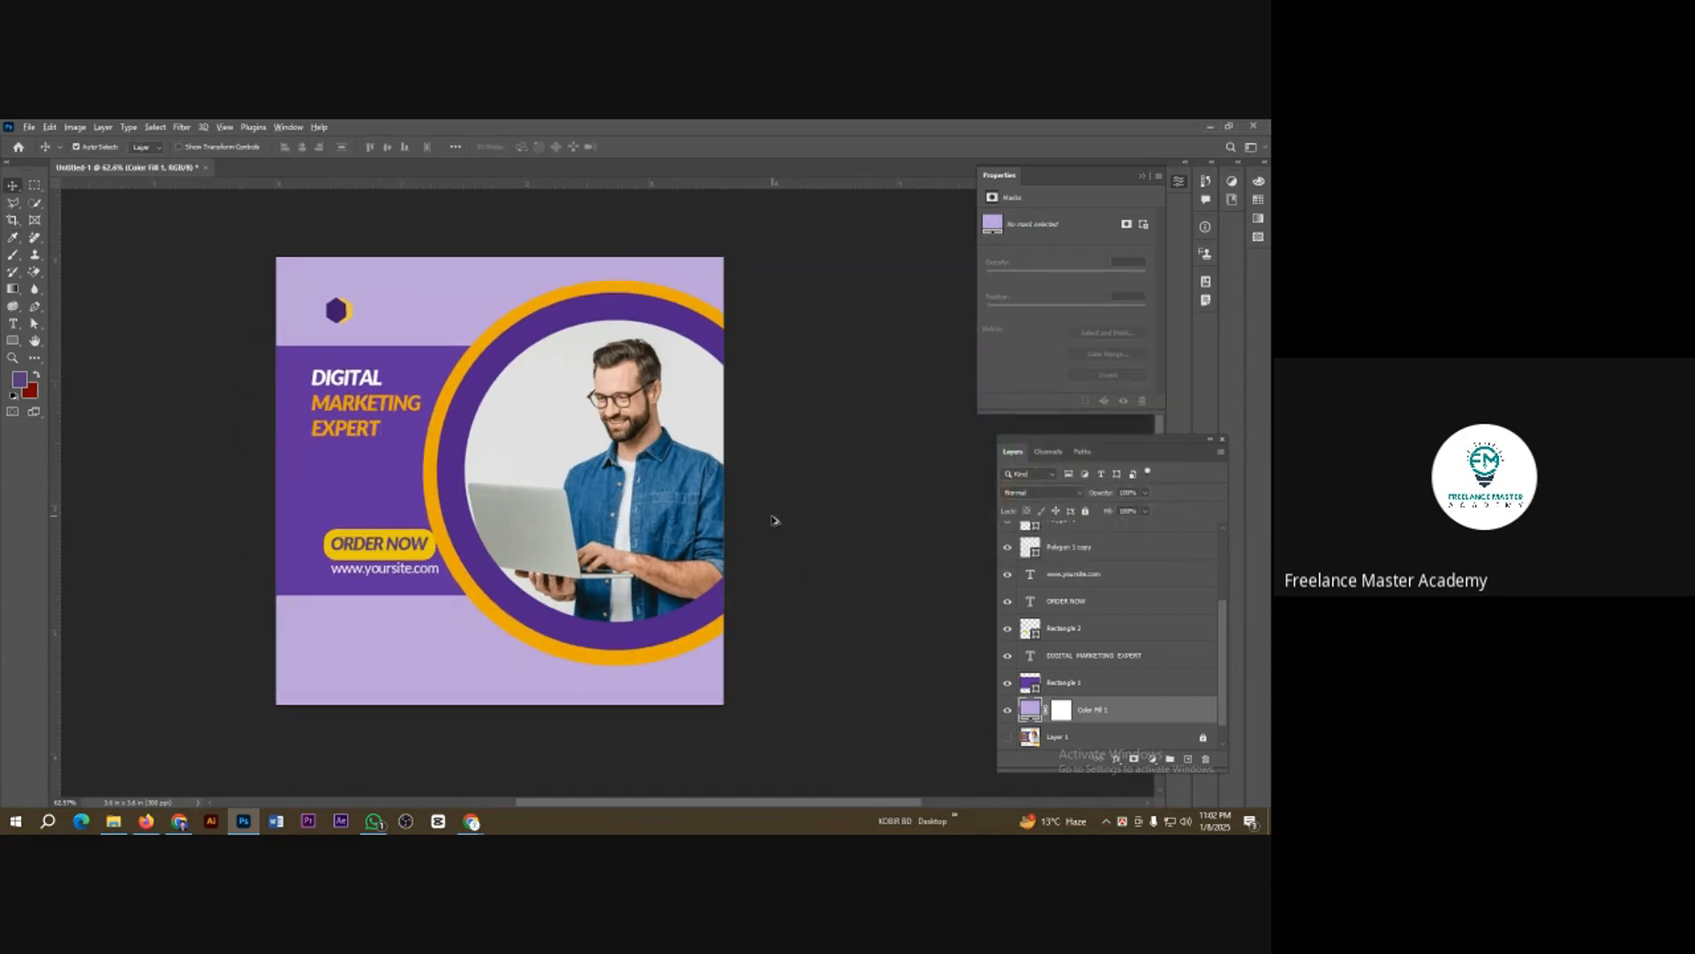
# Step: Switch to Chrome and preview alternative designs in the social media post design results, including the Pikbest and VectorStock ones
pyautogui.scroll(2, 773, 520)
pyautogui.scroll(-1, 754, 540)
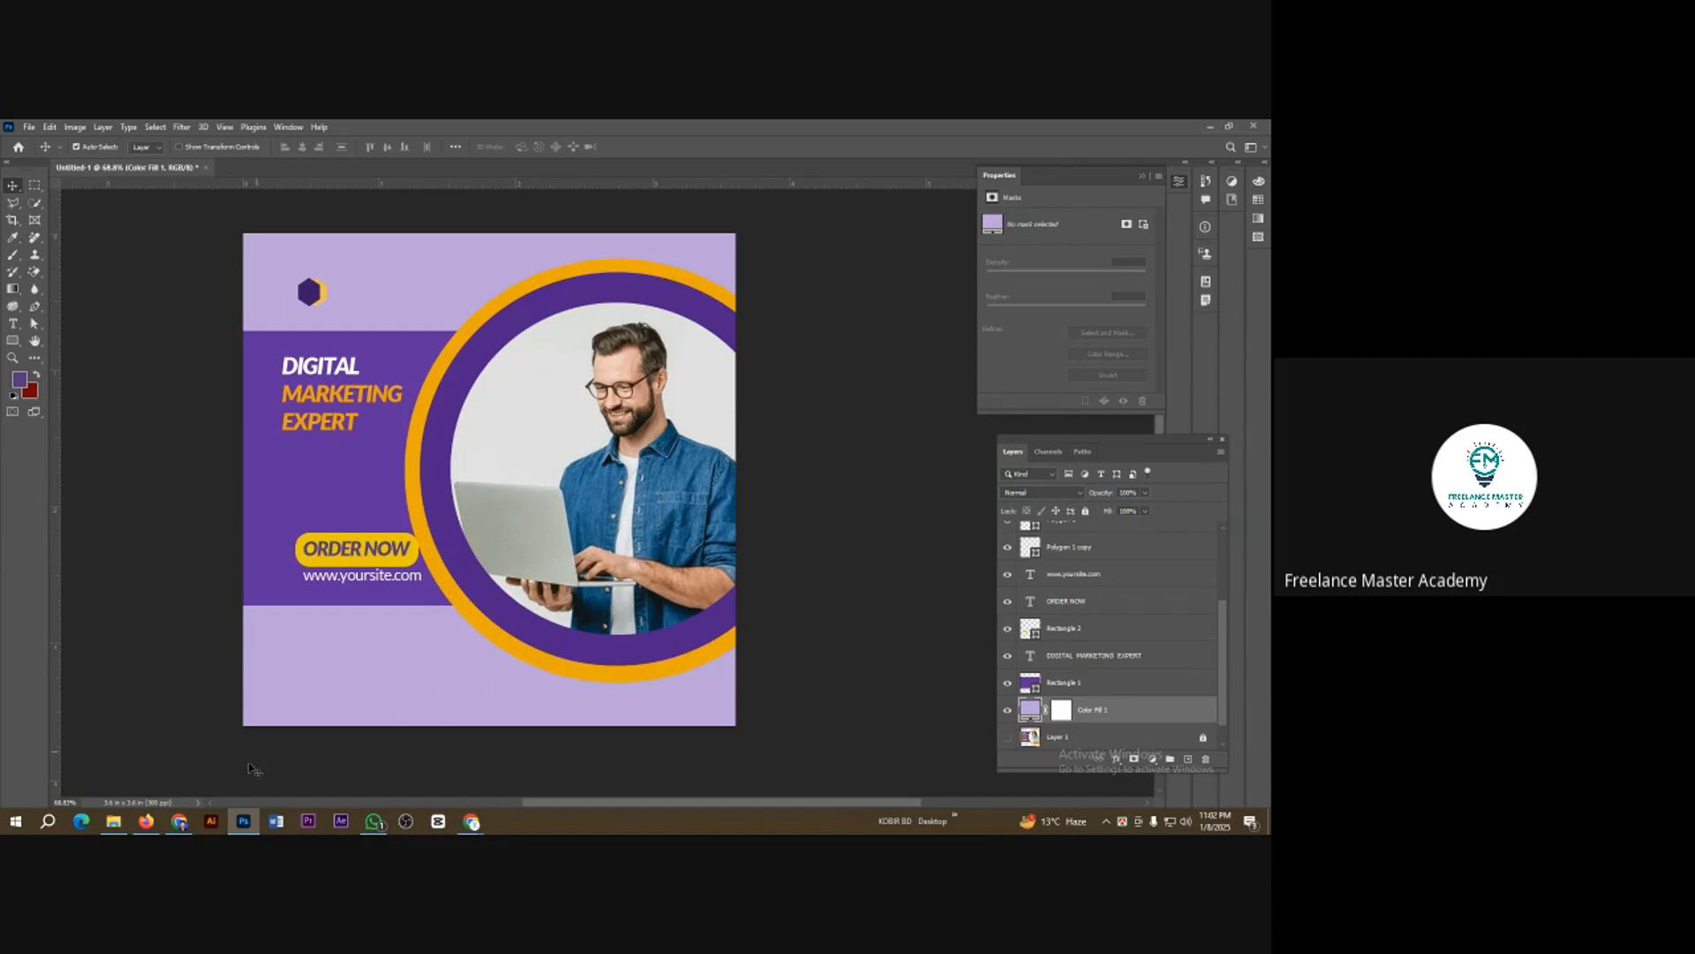
pyautogui.click(179, 821)
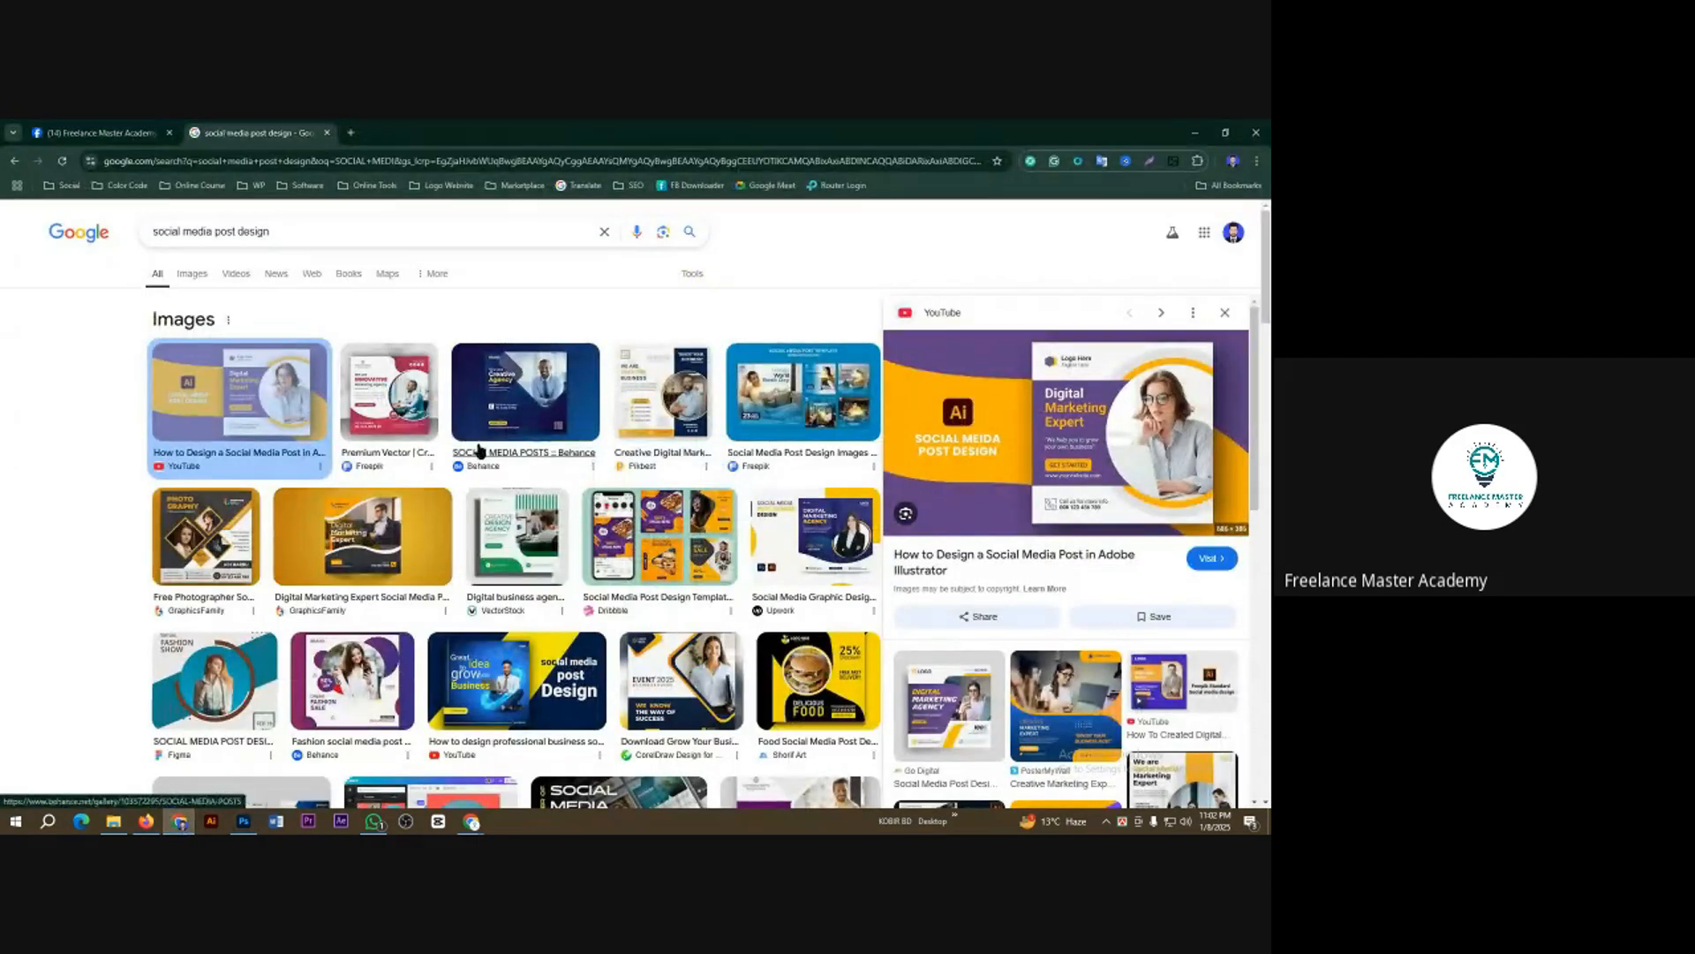
pyautogui.click(317, 231)
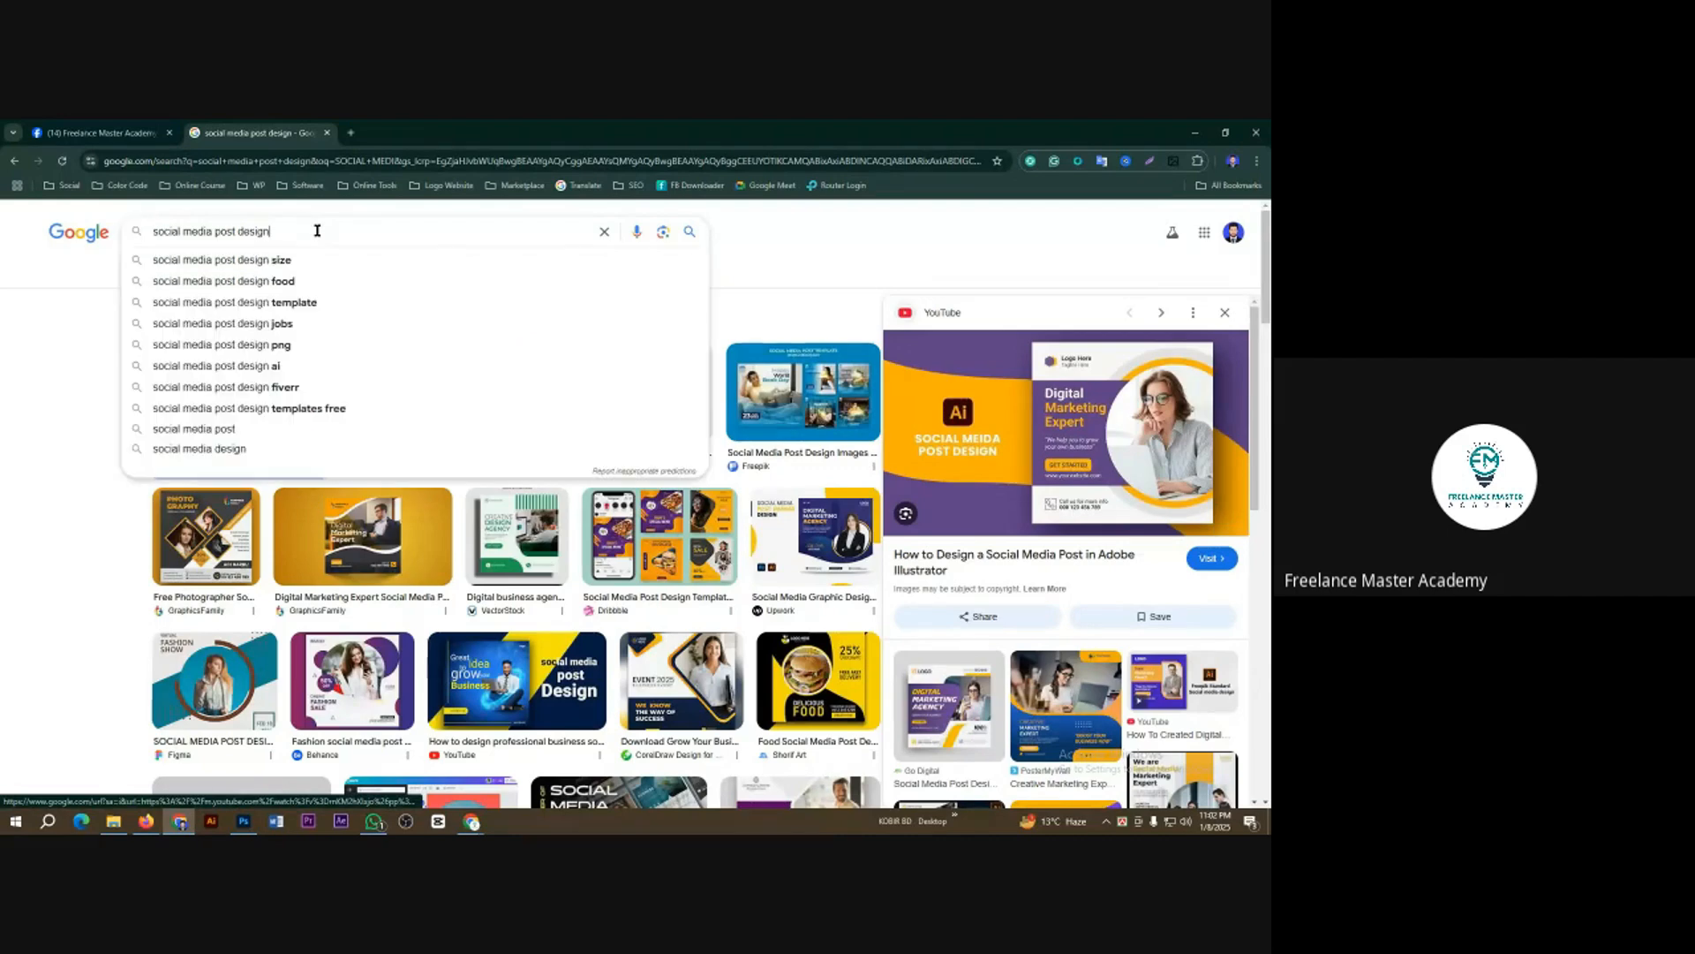
pyautogui.click(788, 241)
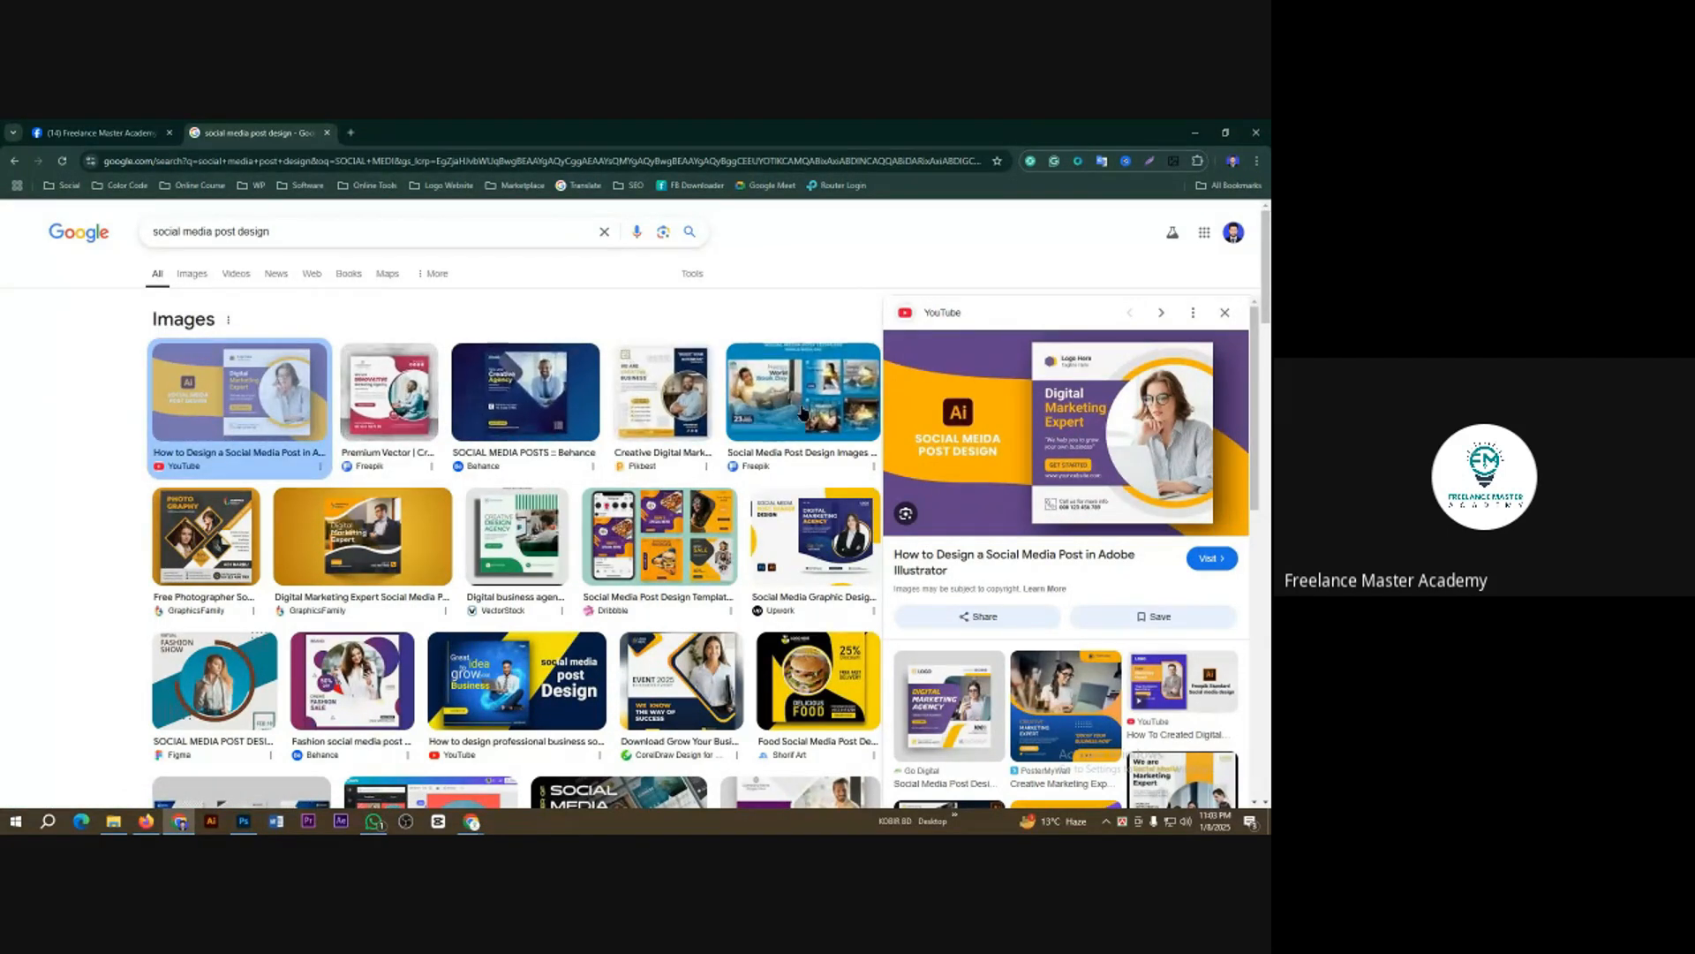
pyautogui.click(664, 393)
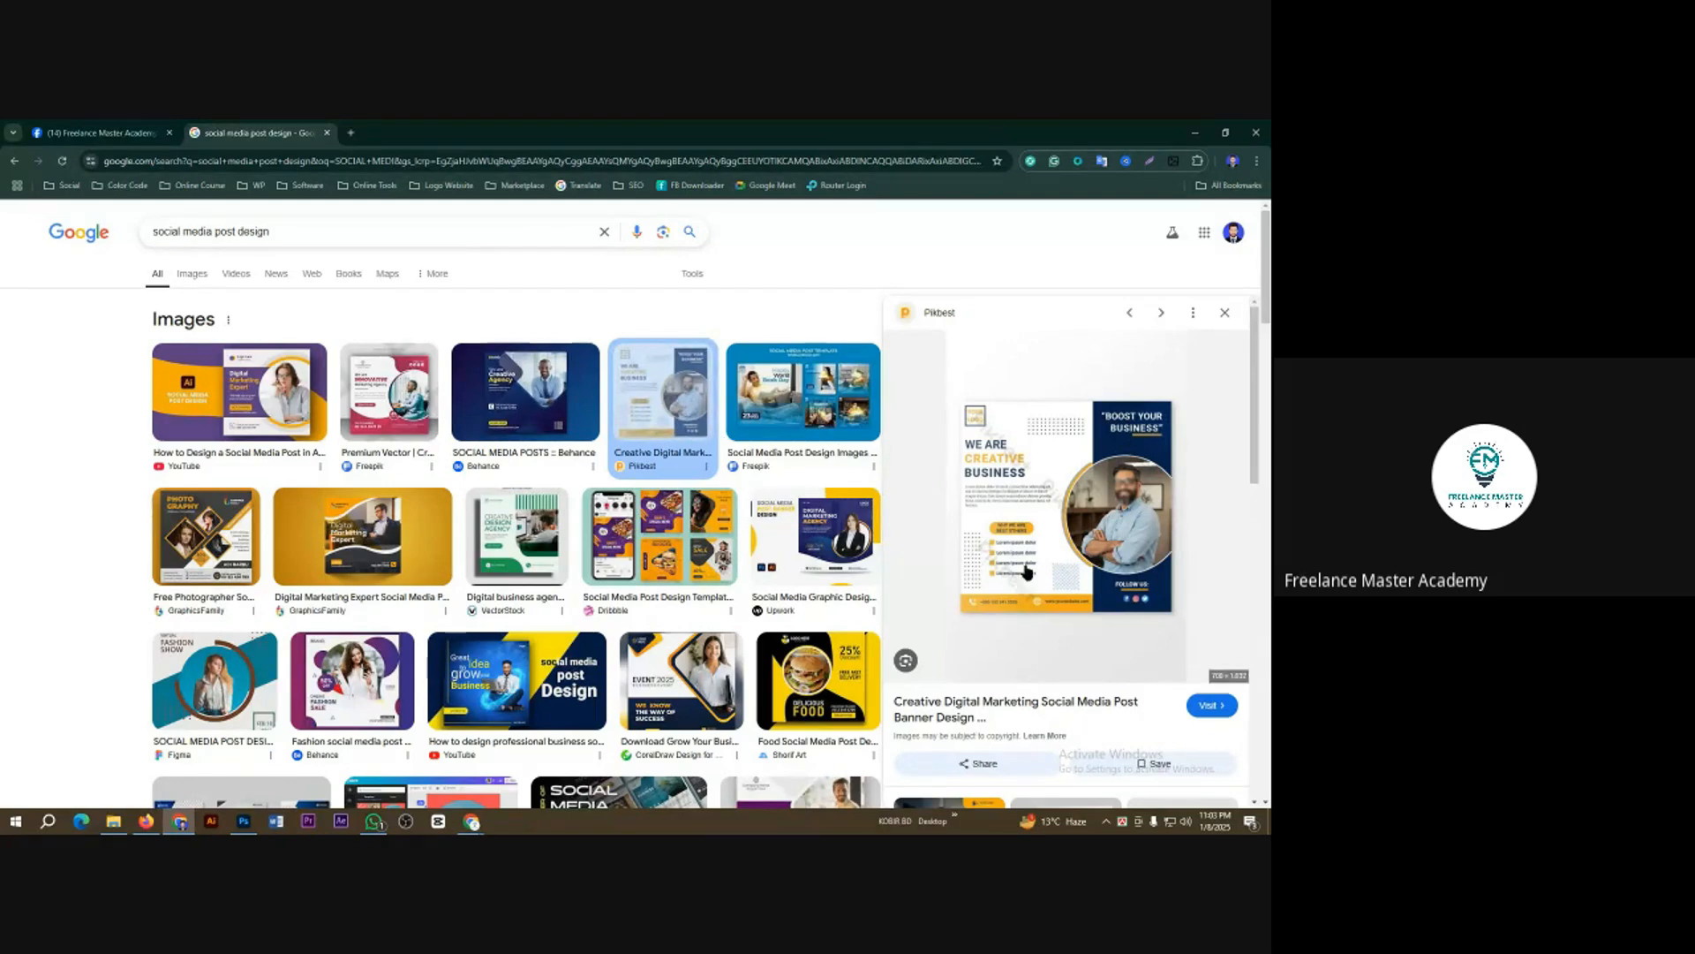
pyautogui.click(353, 554)
pyautogui.click(504, 560)
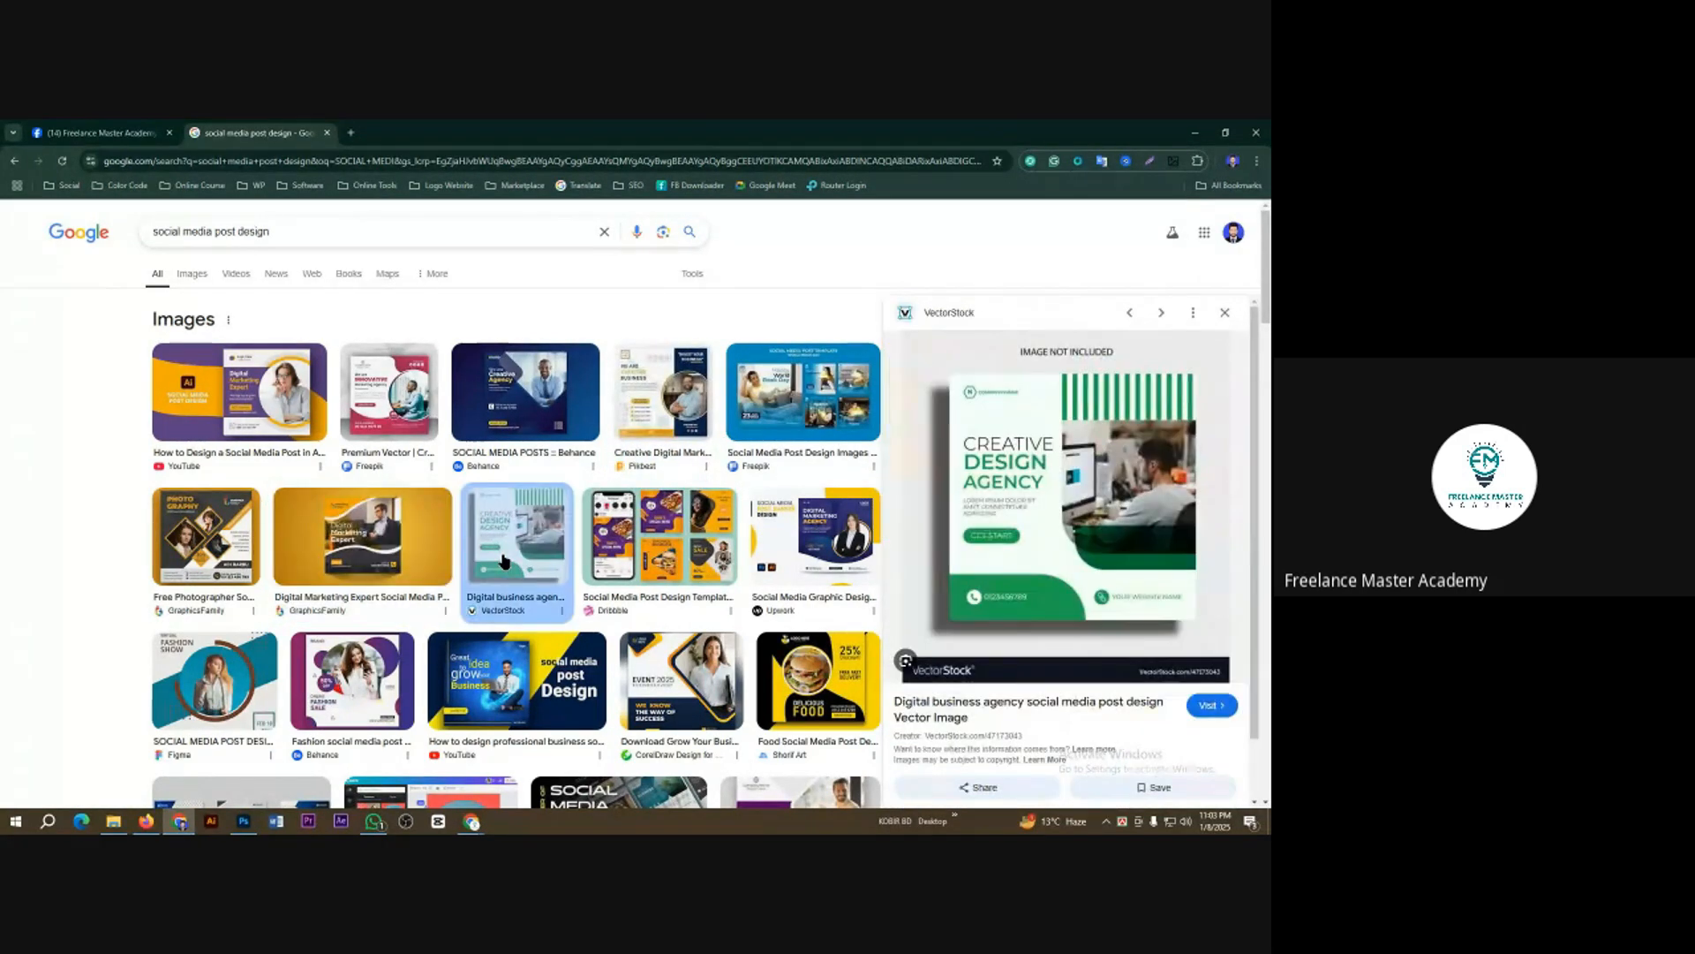
# Step: Copy the green Creative Design Agency image from the VectorStock preview and switch back to Photoshop
pyautogui.rightClick(1035, 457)
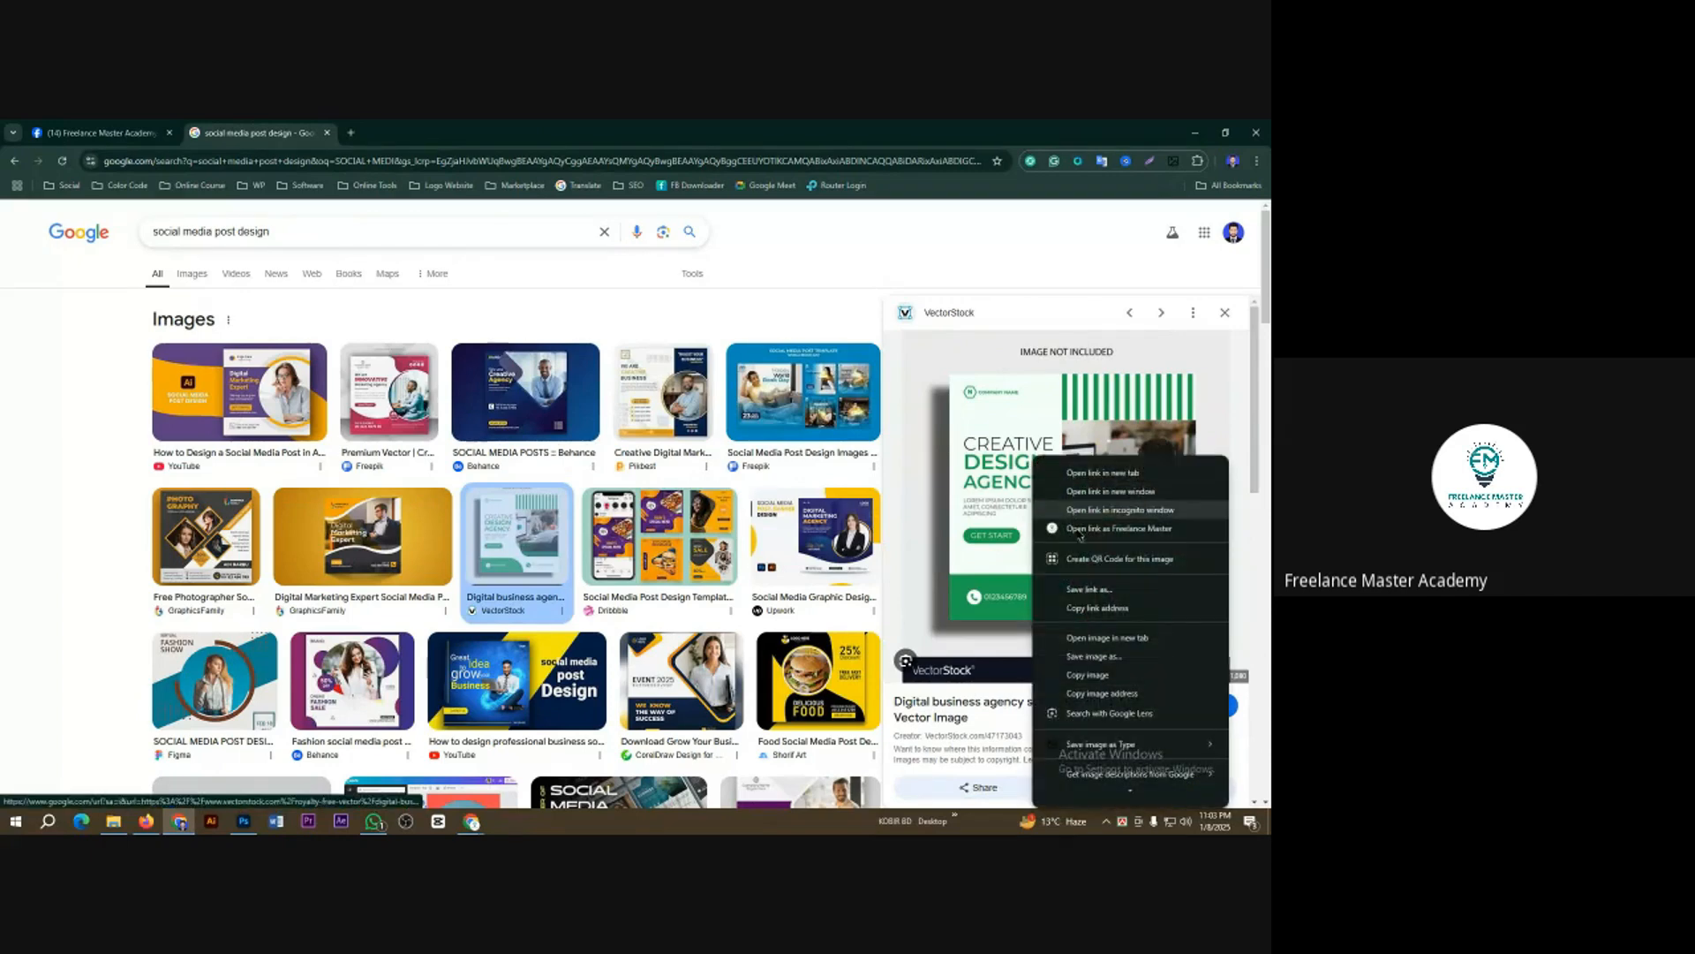
pyautogui.click(1088, 674)
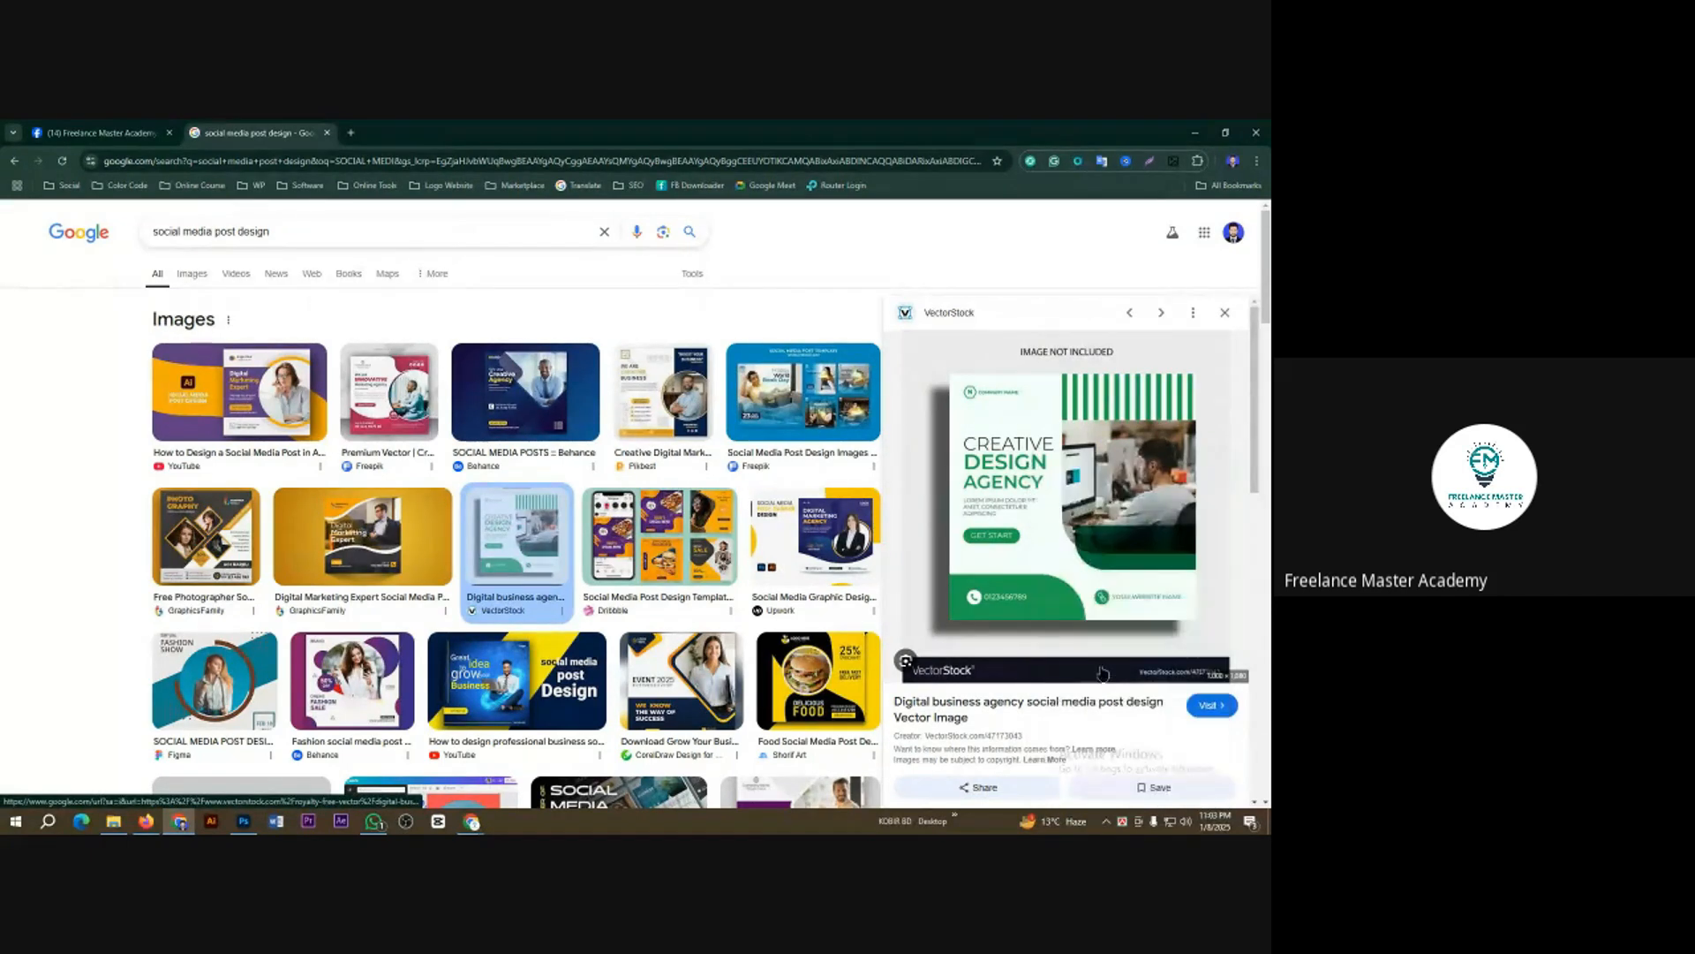
pyautogui.click(248, 824)
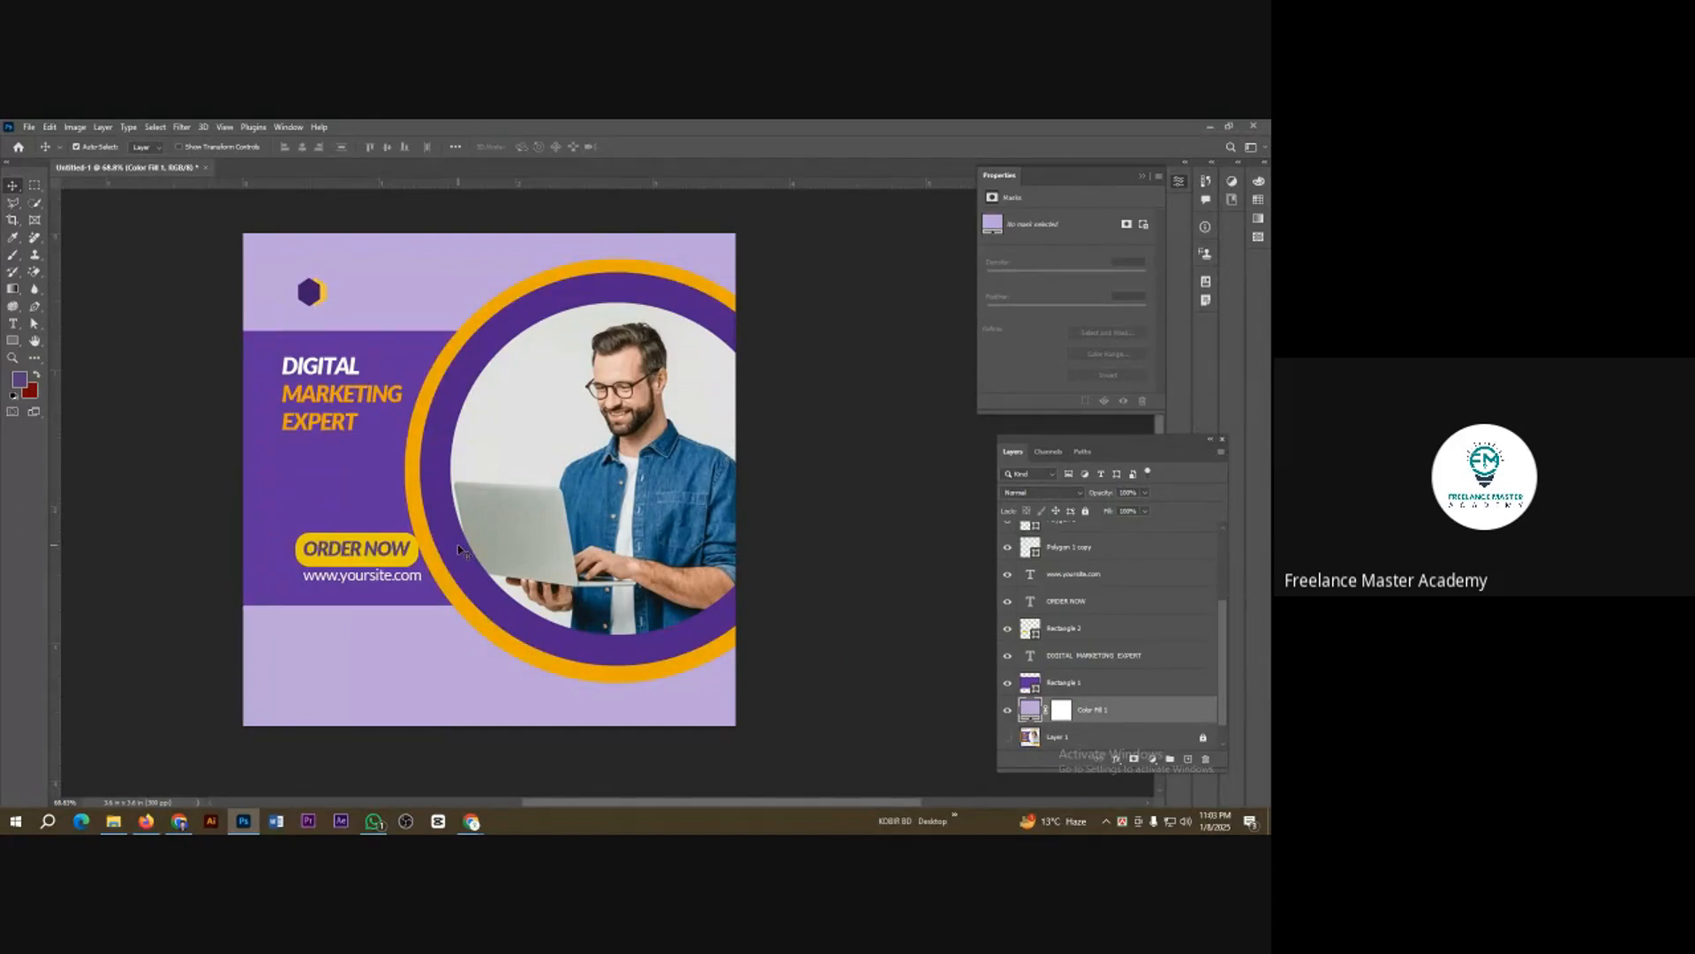
# Step: Examine the post's composition up close and as a whole, checking the spacing of text, button and photo rings
pyautogui.scroll(1, 429, 515)
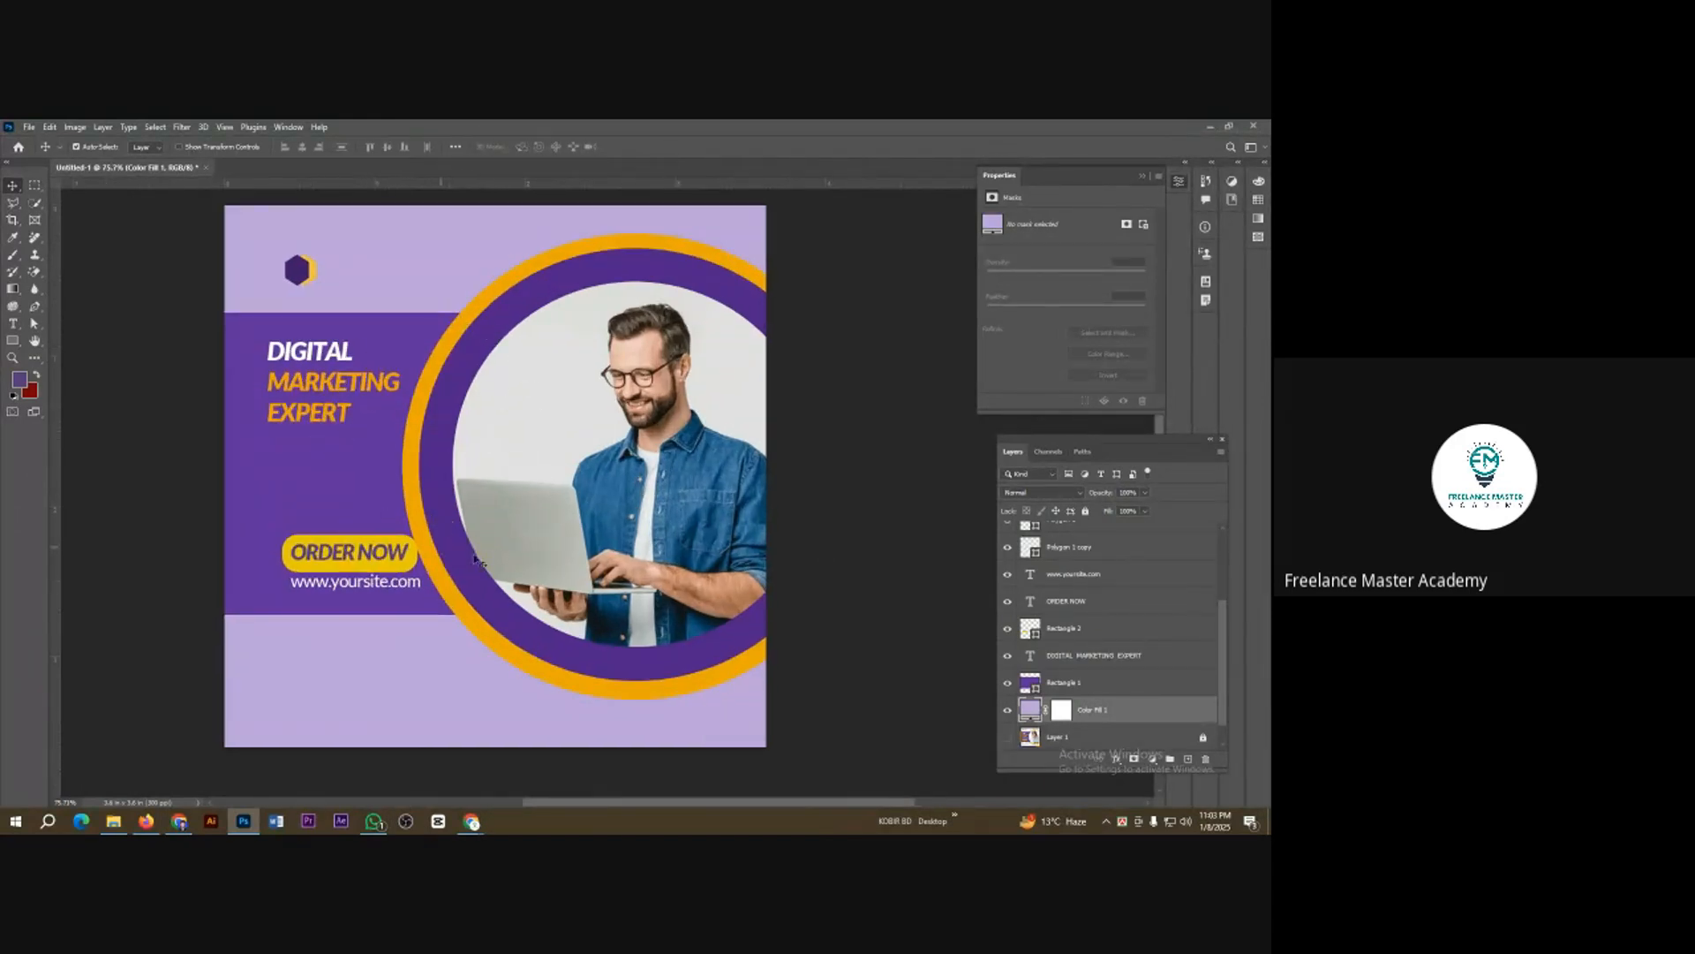
pyautogui.scroll(1, 474, 558)
pyautogui.scroll(1, 455, 554)
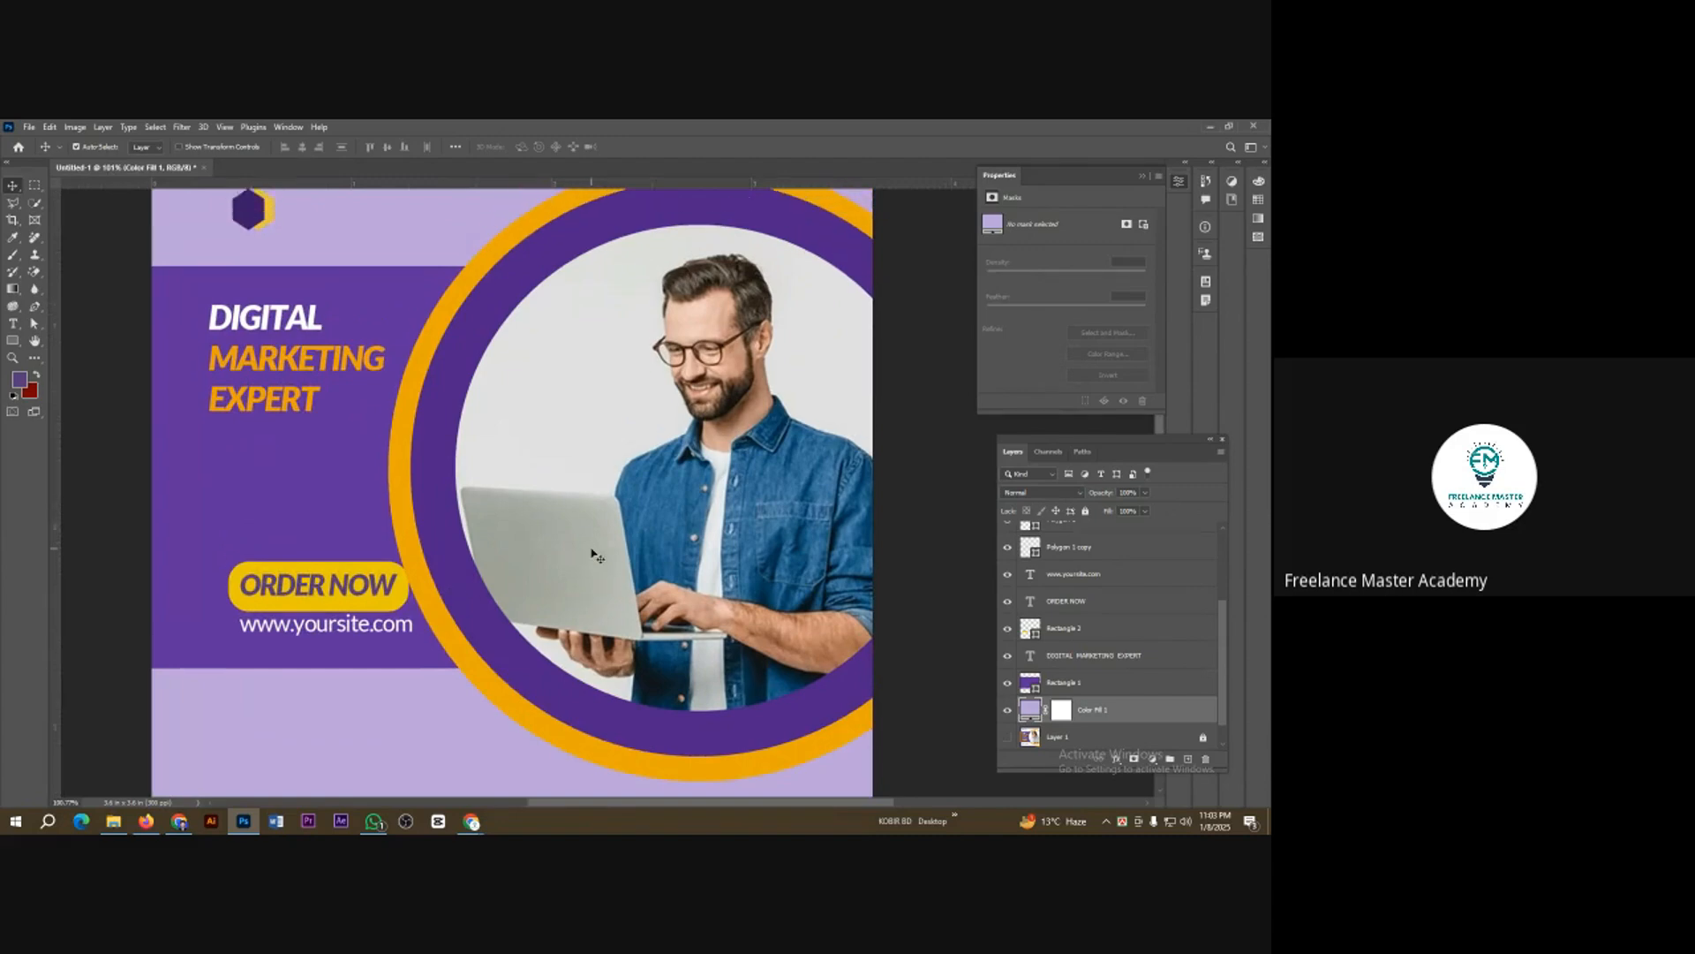
pyautogui.scroll(1, 596, 554)
pyautogui.scroll(1, 647, 339)
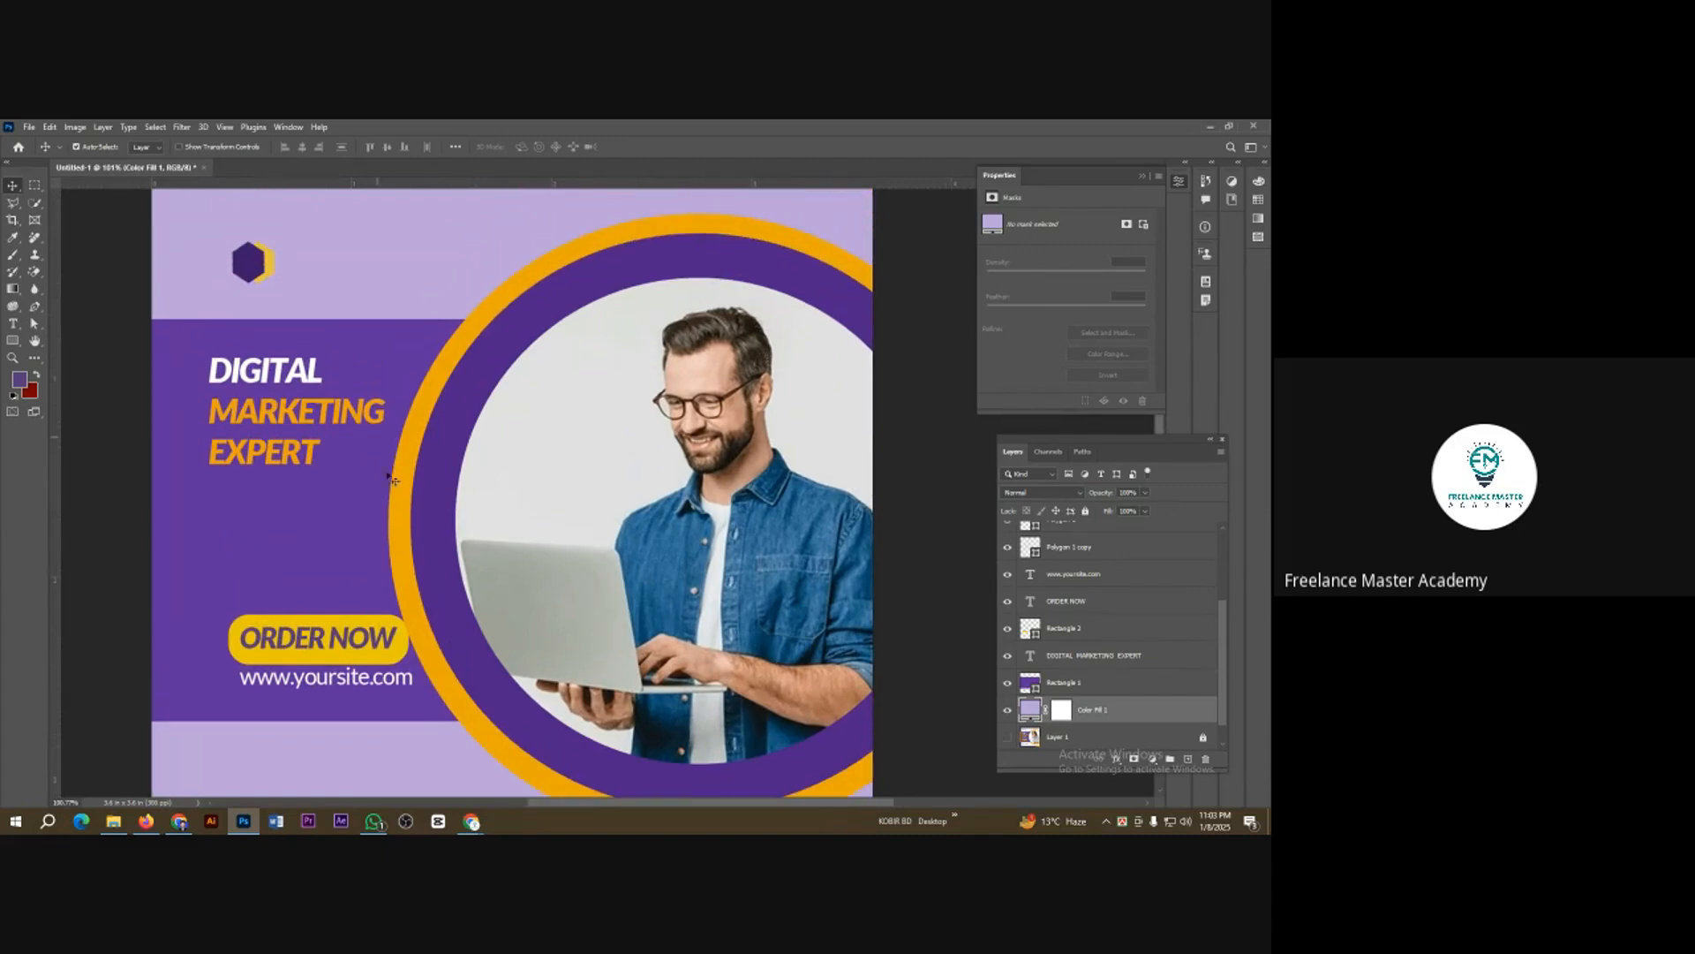
pyautogui.scroll(-1, 439, 495)
pyautogui.scroll(-1, 475, 493)
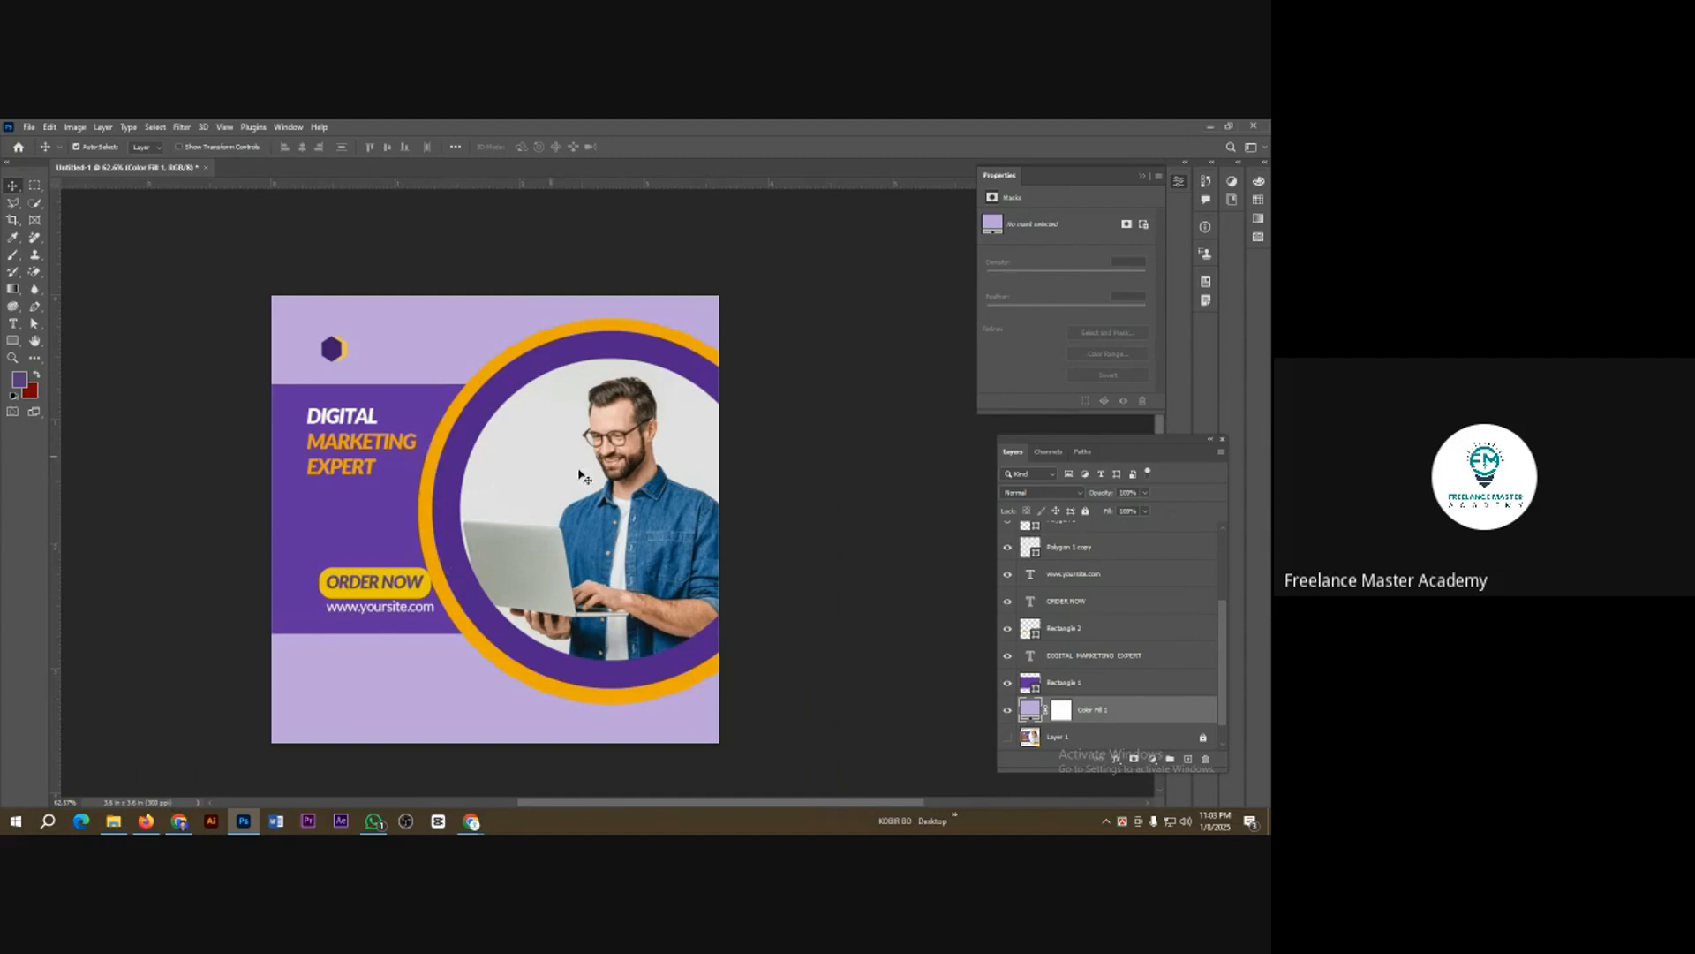
pyautogui.scroll(1, 392, 652)
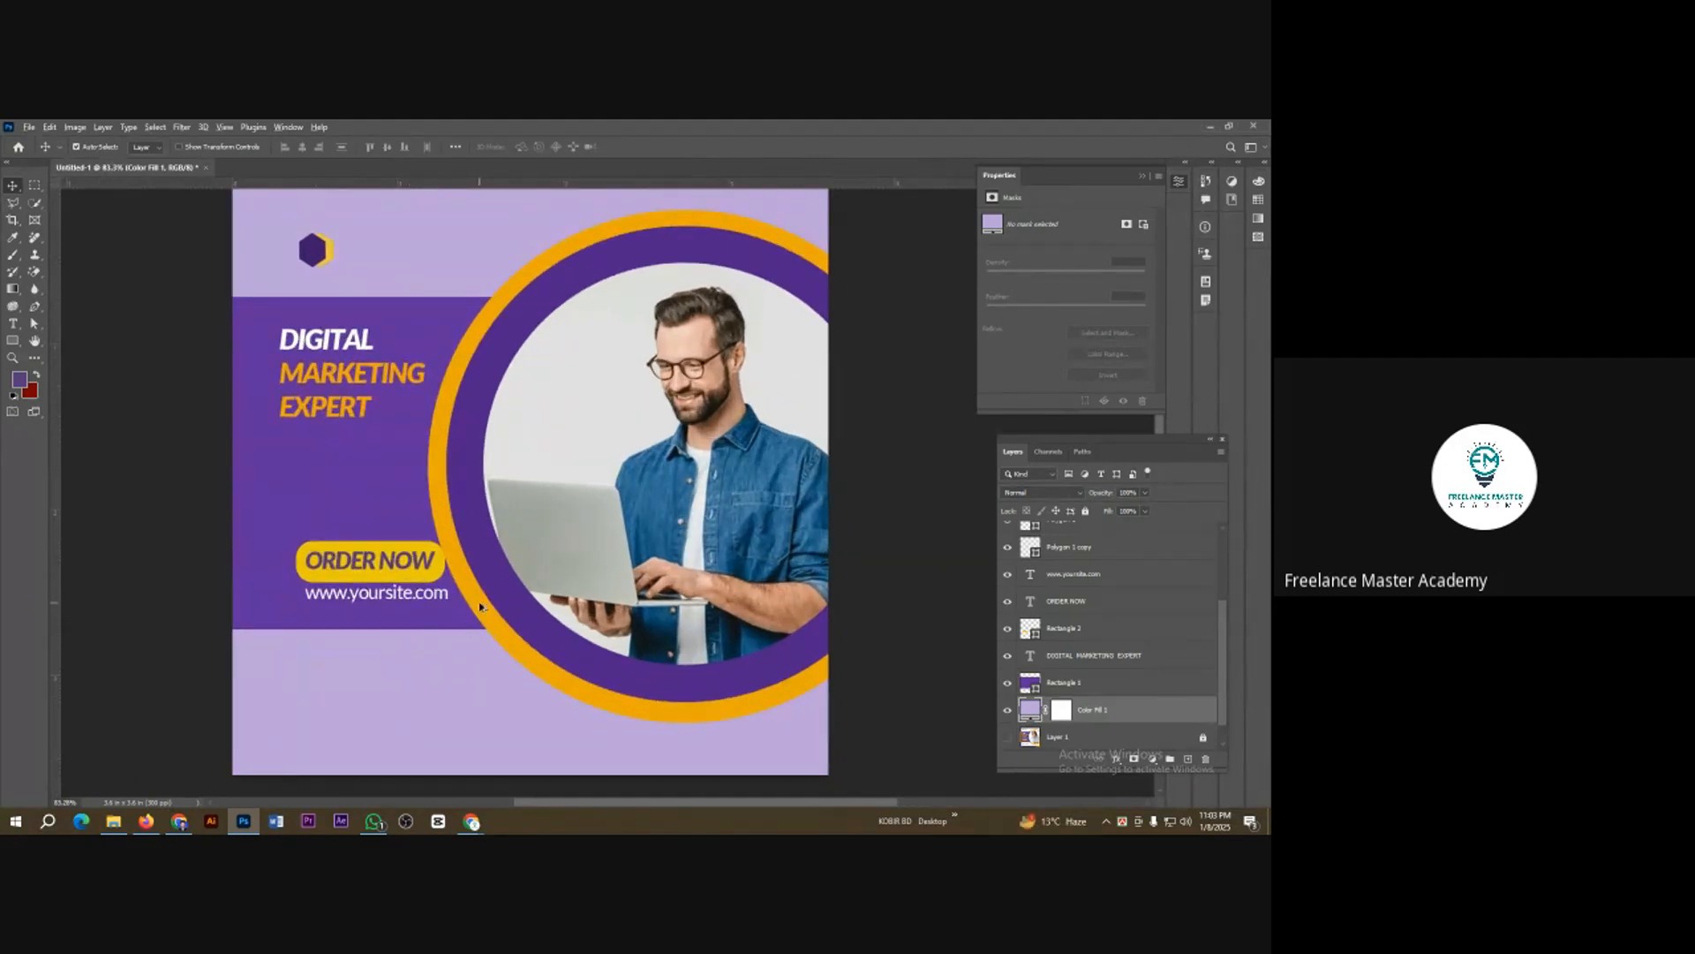
pyautogui.scroll(-1, 483, 600)
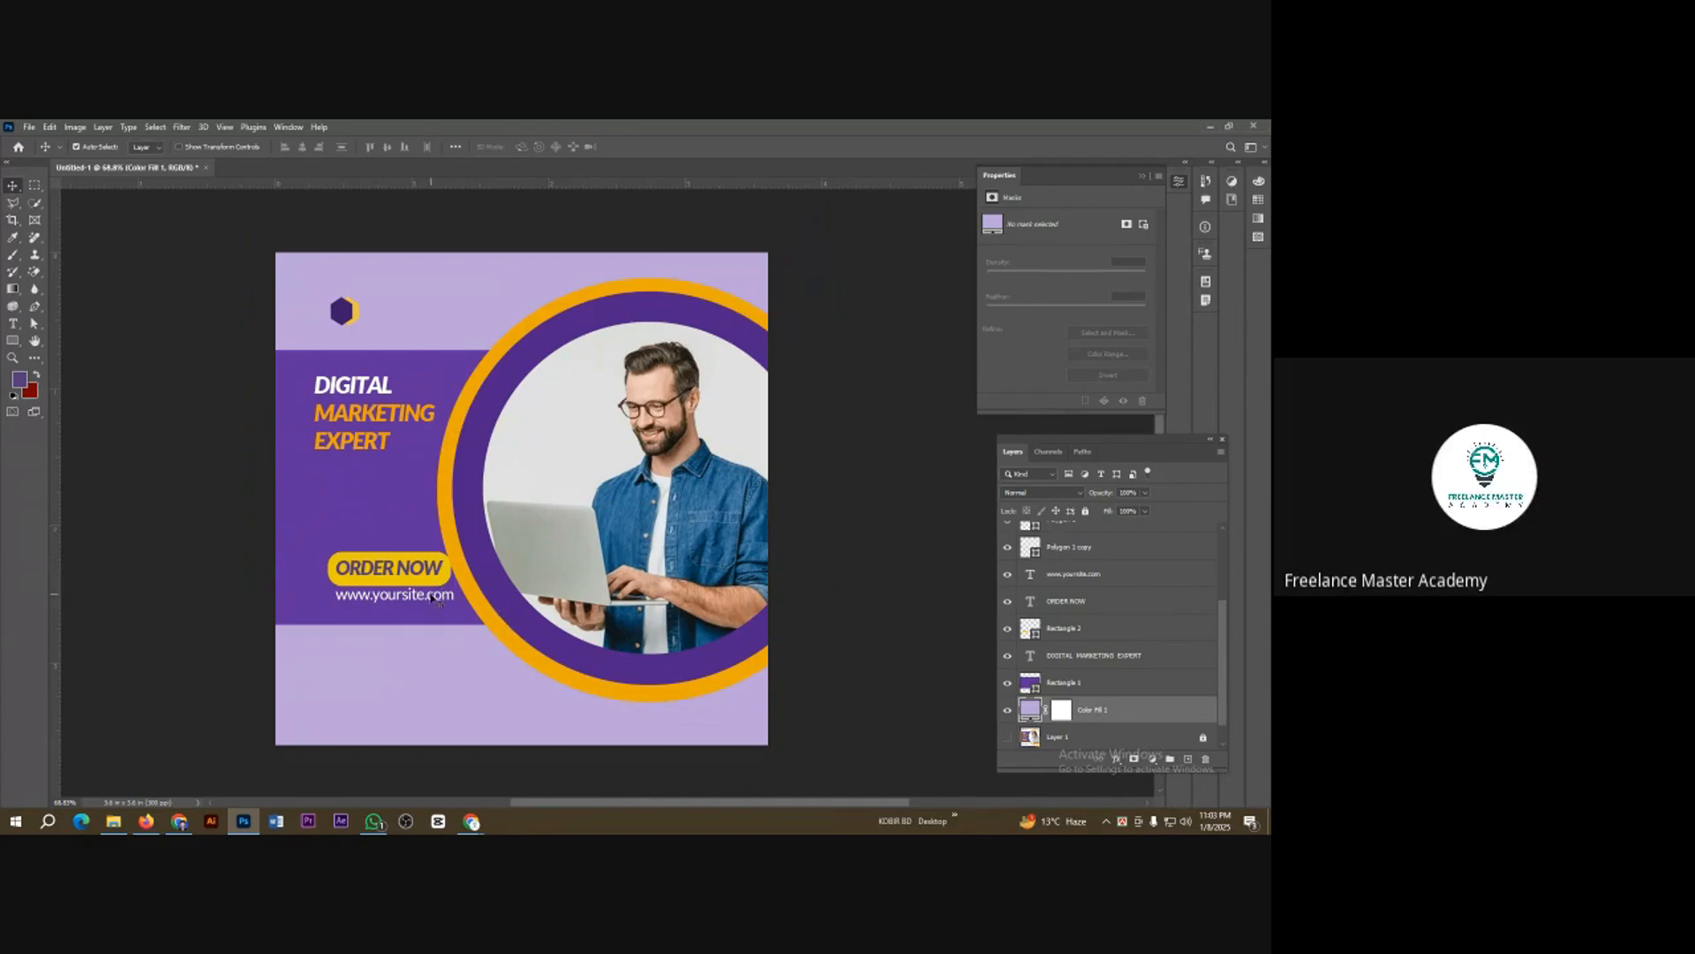
pyautogui.scroll(3, 394, 580)
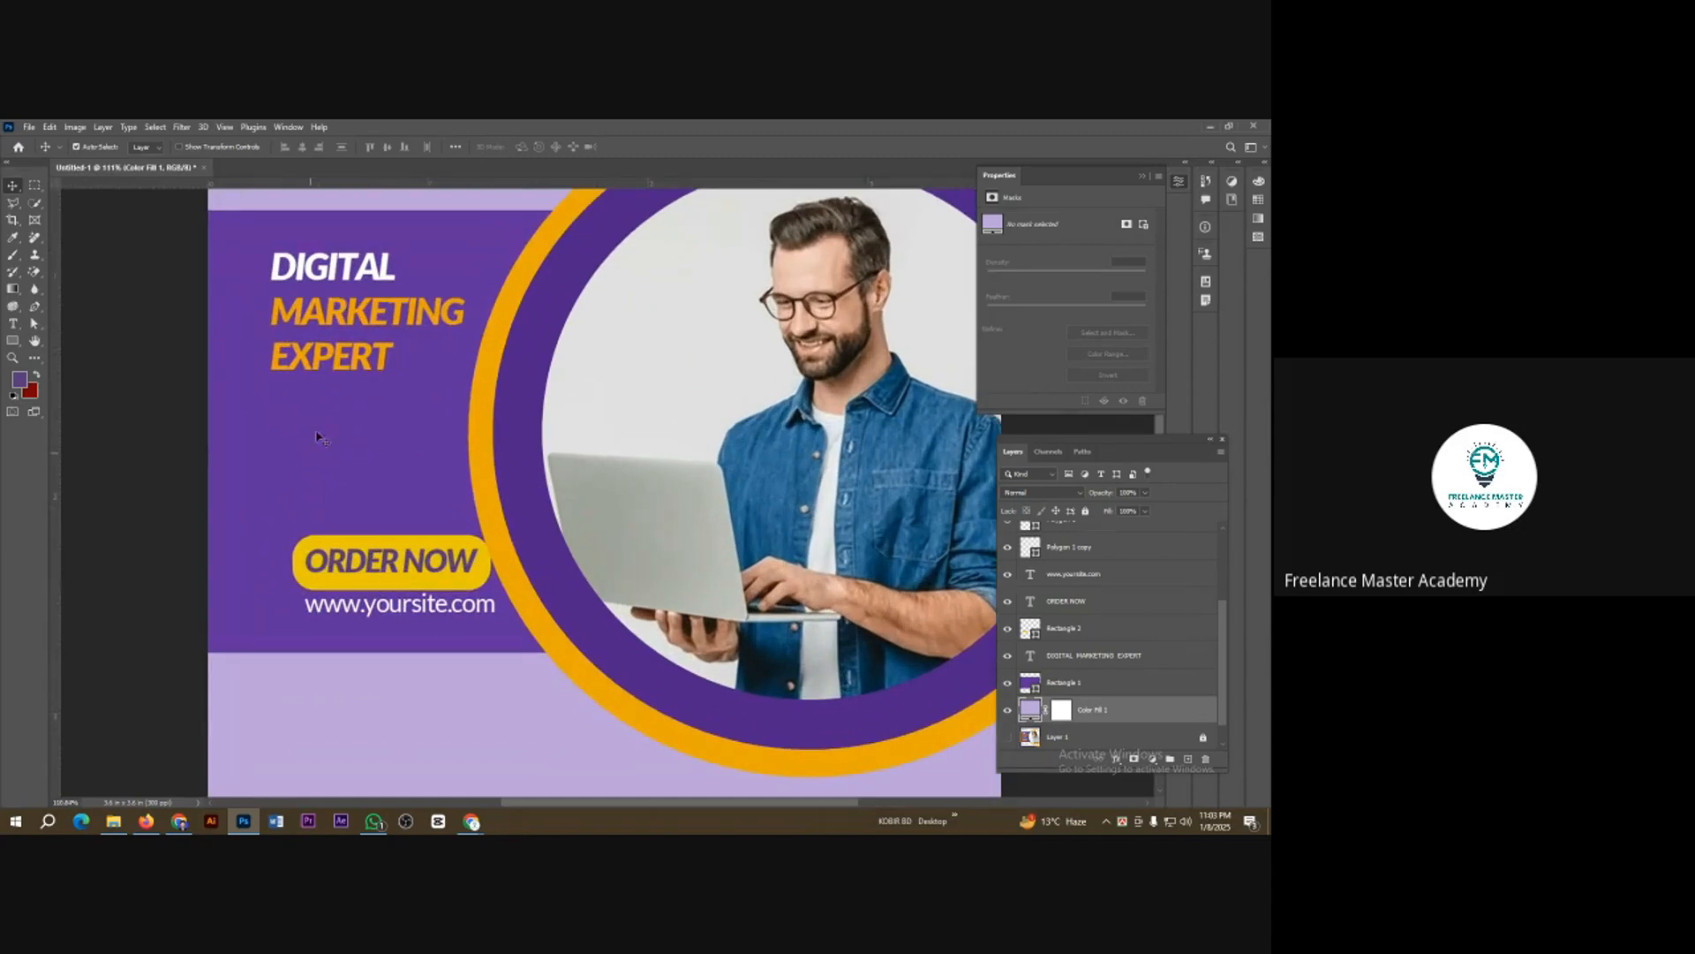
pyautogui.click(395, 565)
pyautogui.keyDown('shift'); pyautogui.click(406, 548); pyautogui.keyUp('shift')
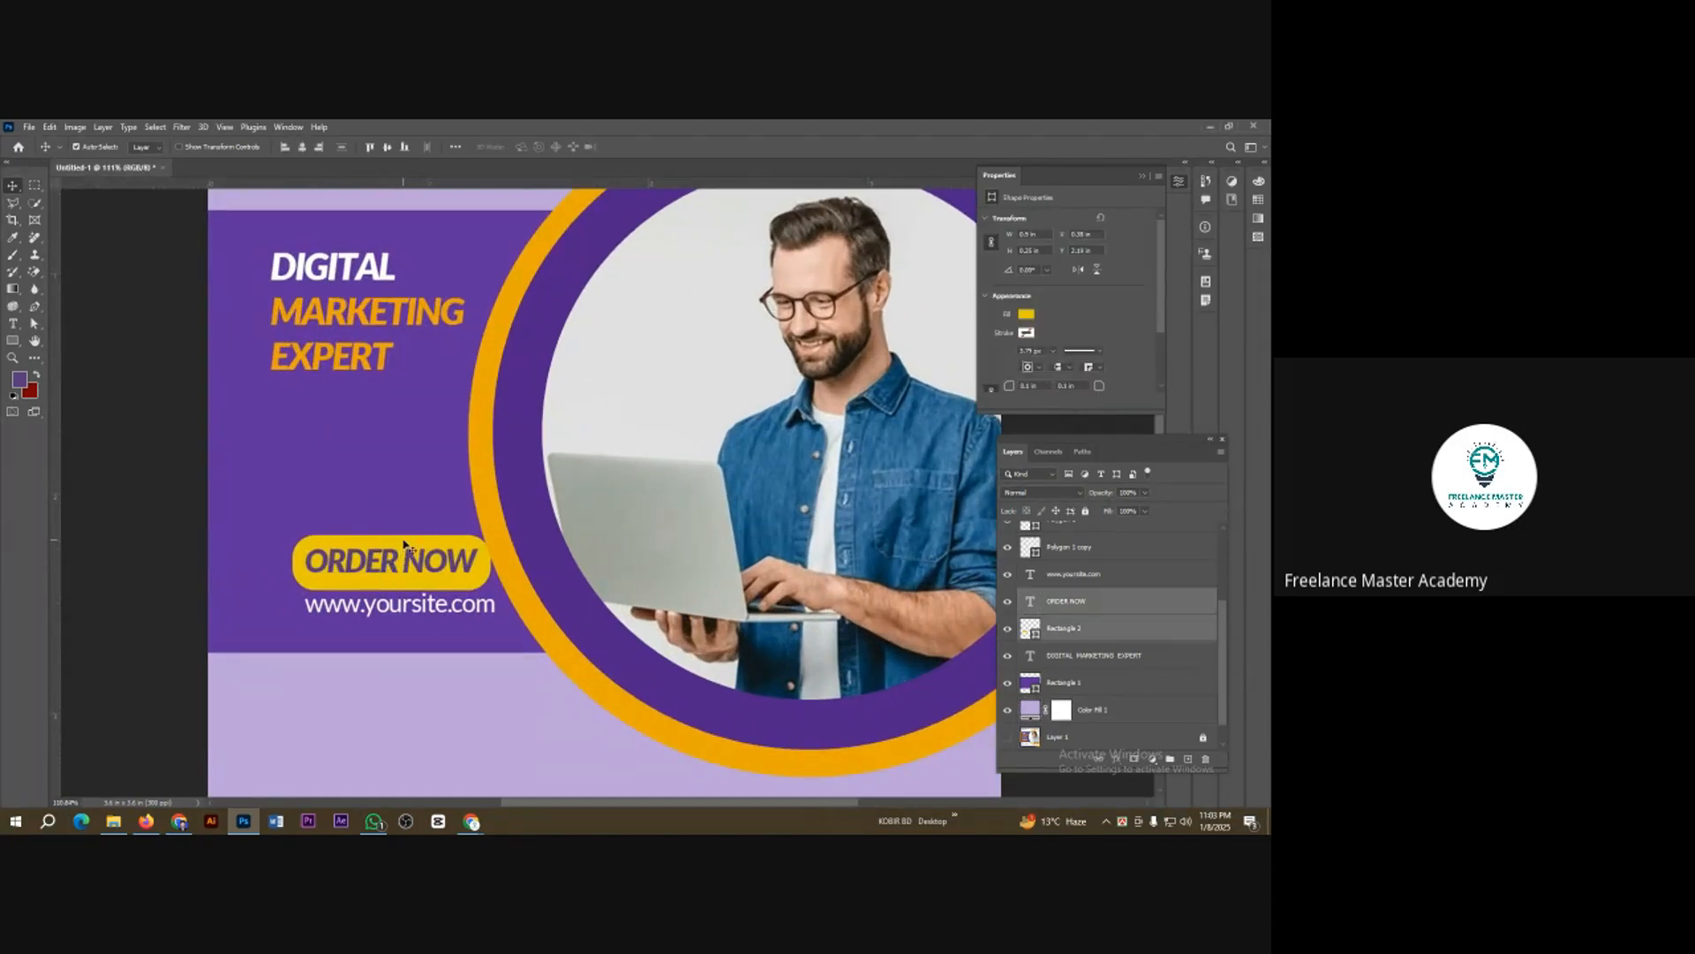
pyautogui.moveTo(406, 548); pyautogui.dragTo(349, 535)
pyautogui.moveTo(356, 609); pyautogui.dragTo(331, 562)
pyautogui.click(332, 559)
pyautogui.click(428, 693)
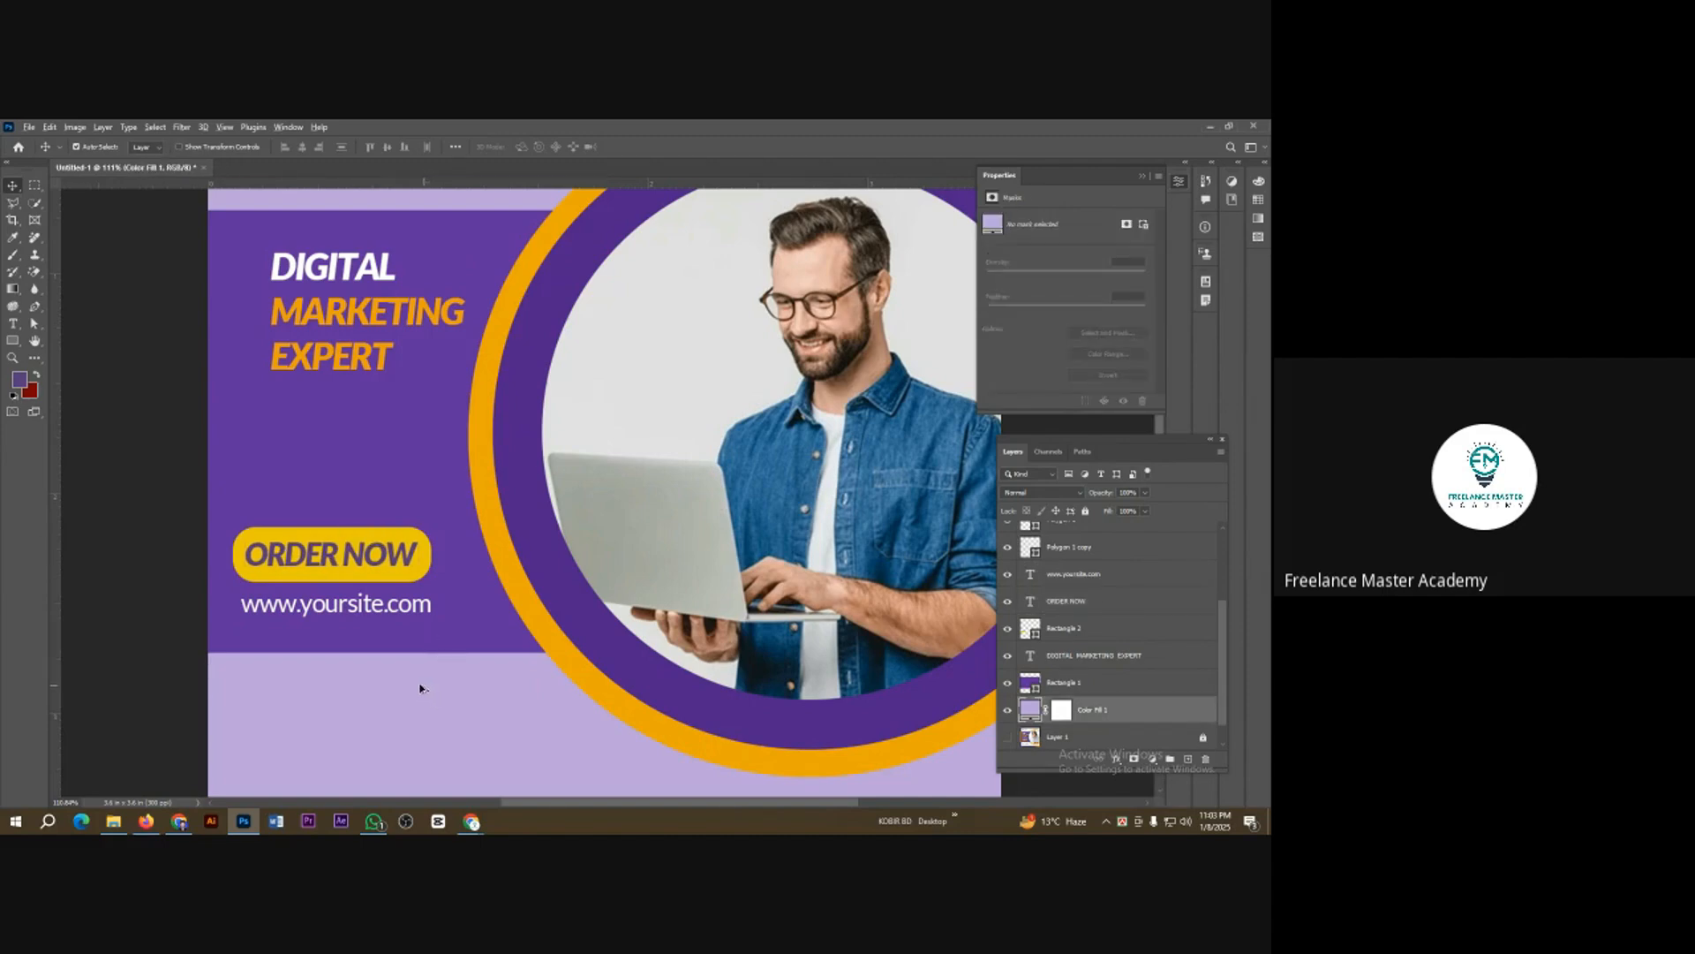
pyautogui.scroll(-3, 415, 686)
pyautogui.click(908, 583)
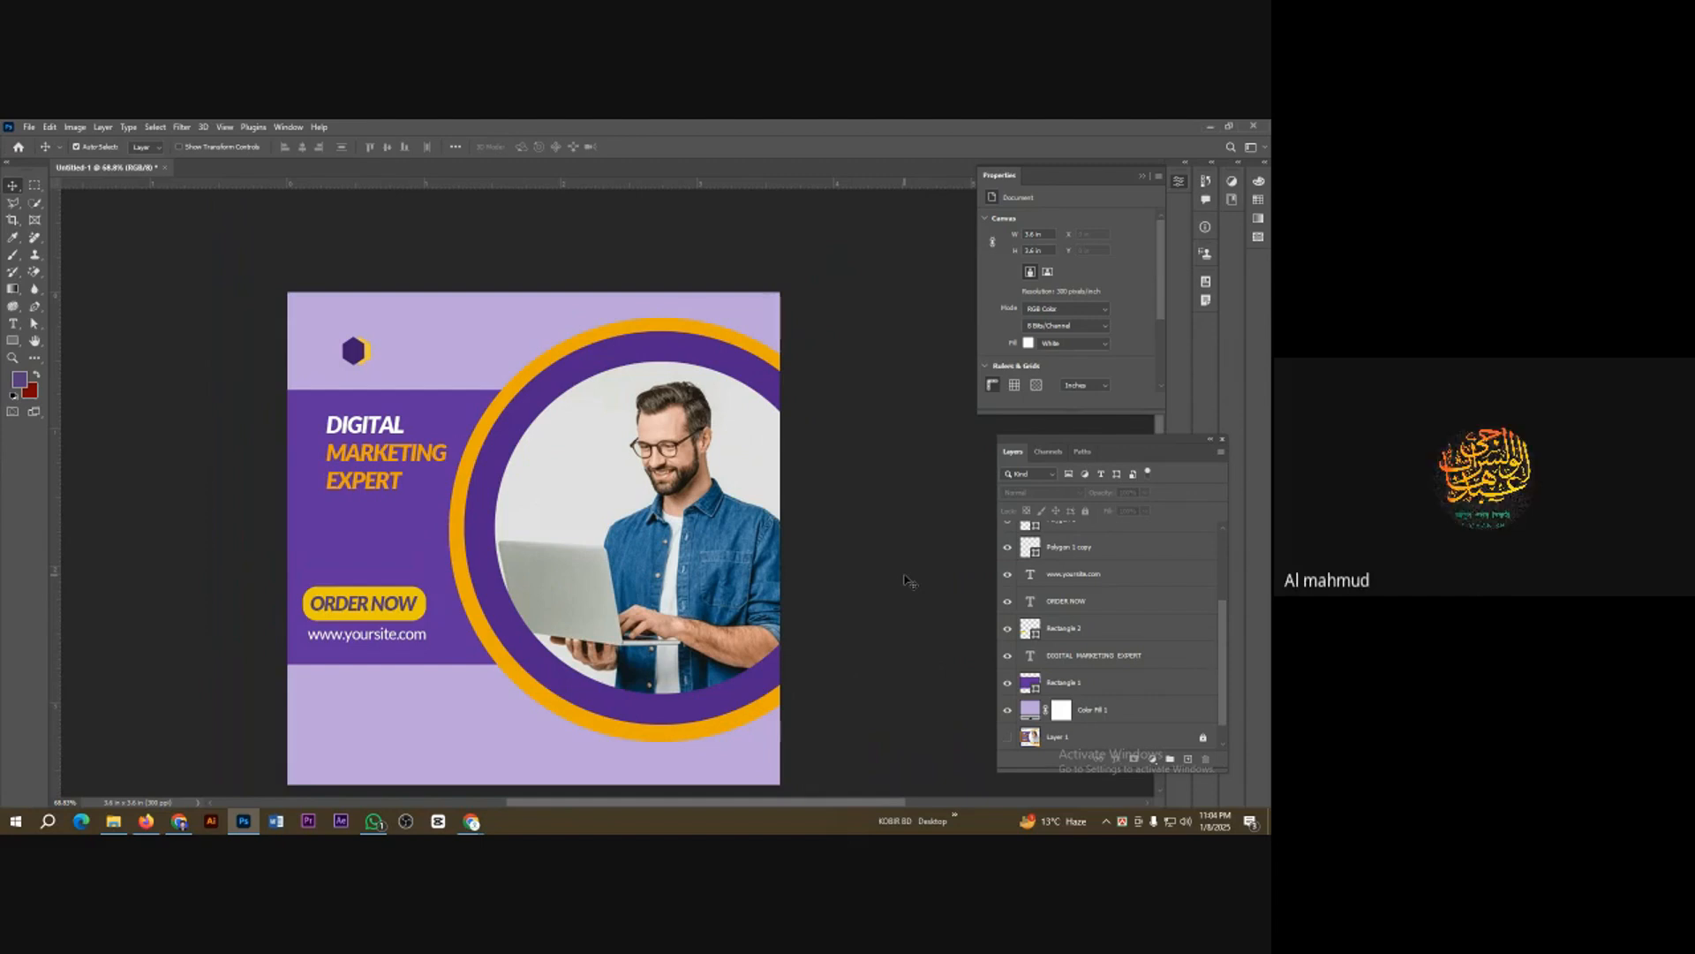
# Step: Move the DIGITAL MARKETING EXPERT heading left in line with the website text and nudge the man's photo slightly left within the circle
pyautogui.scroll(1, 375, 471)
pyautogui.scroll(1, 375, 470)
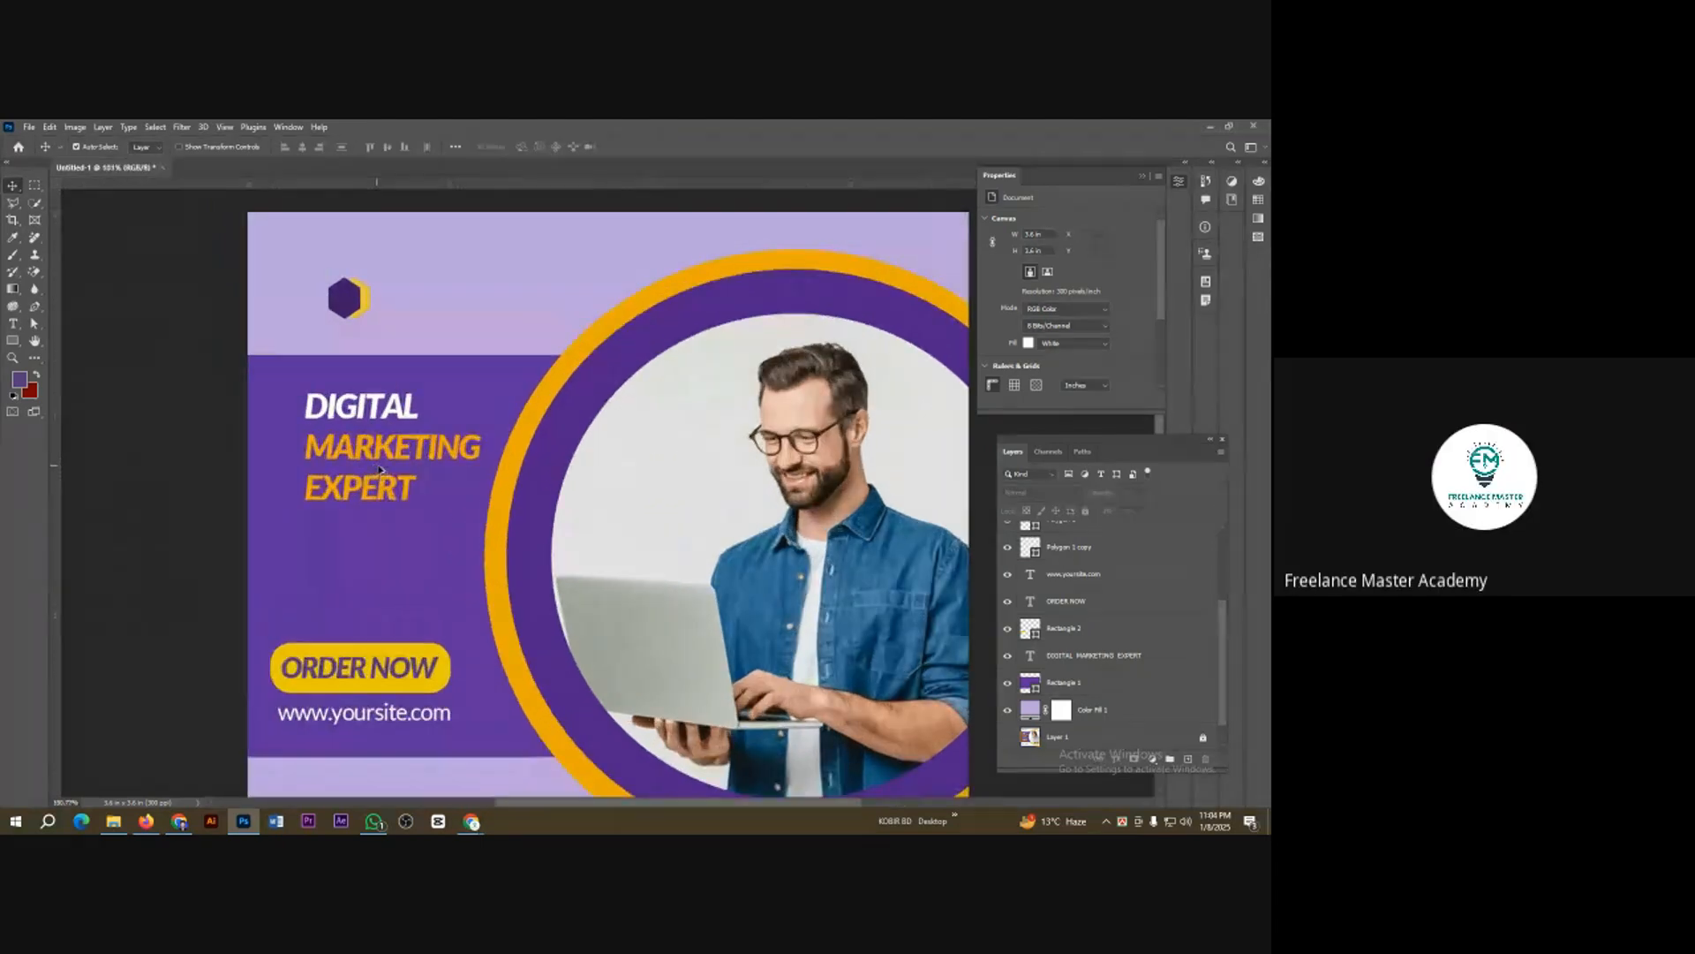
pyautogui.moveTo(385, 454); pyautogui.dragTo(359, 443)
pyautogui.scroll(-1, 404, 519)
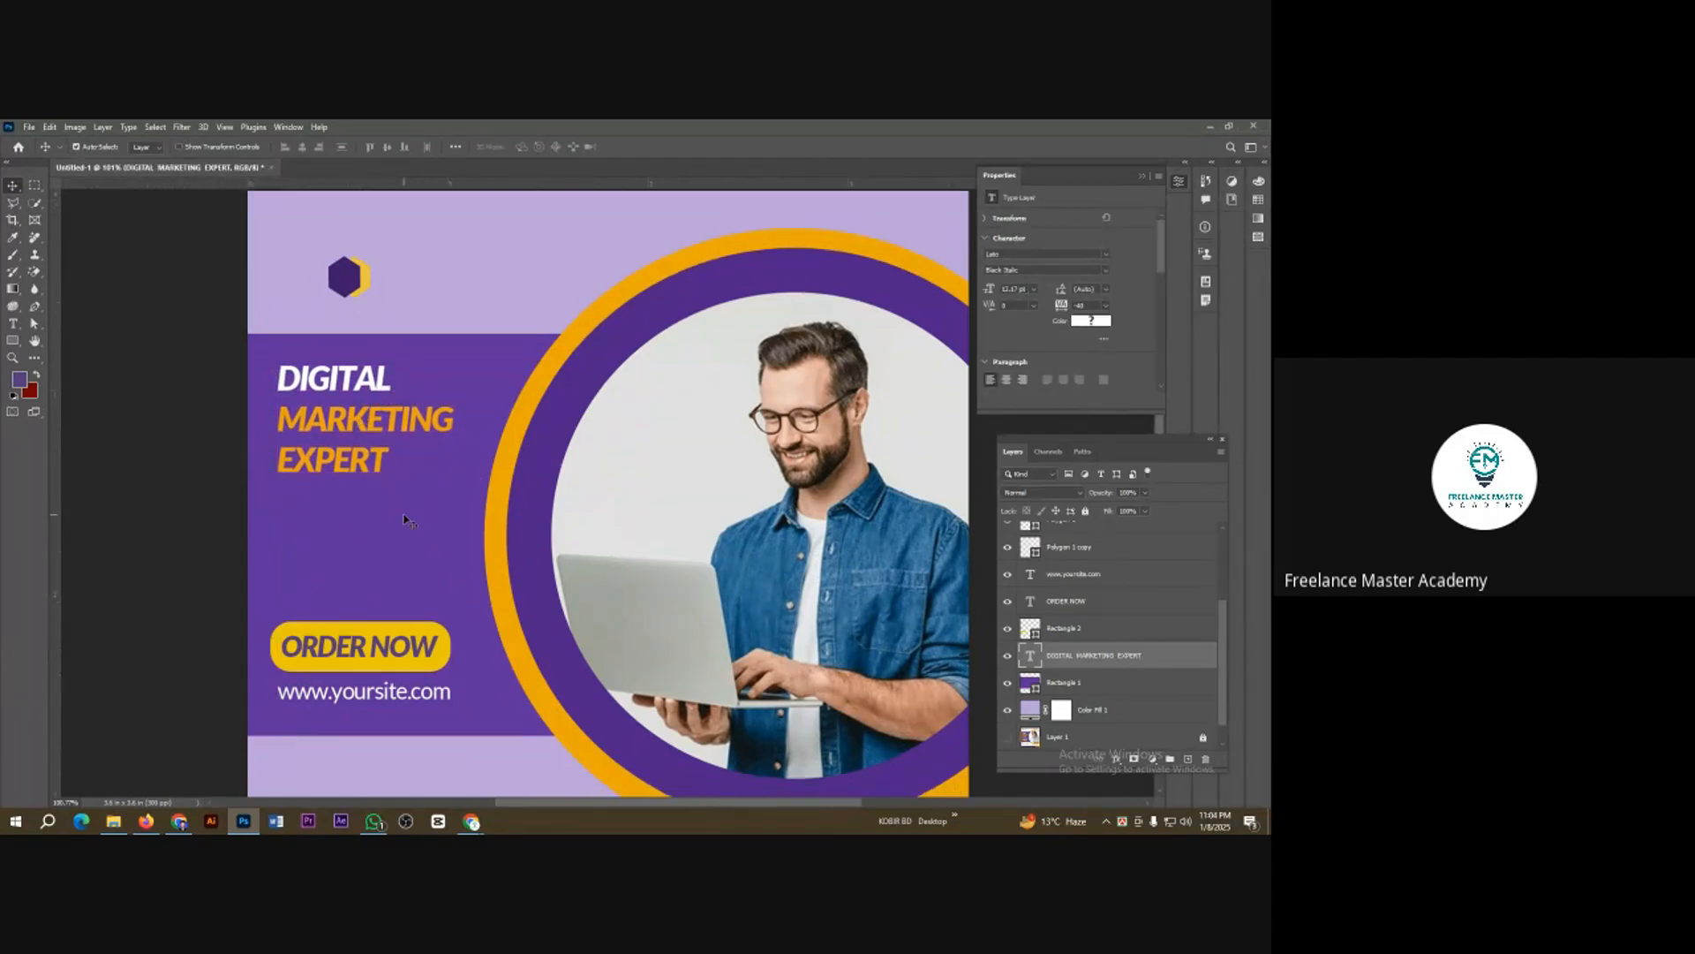
pyautogui.scroll(-4, 403, 519)
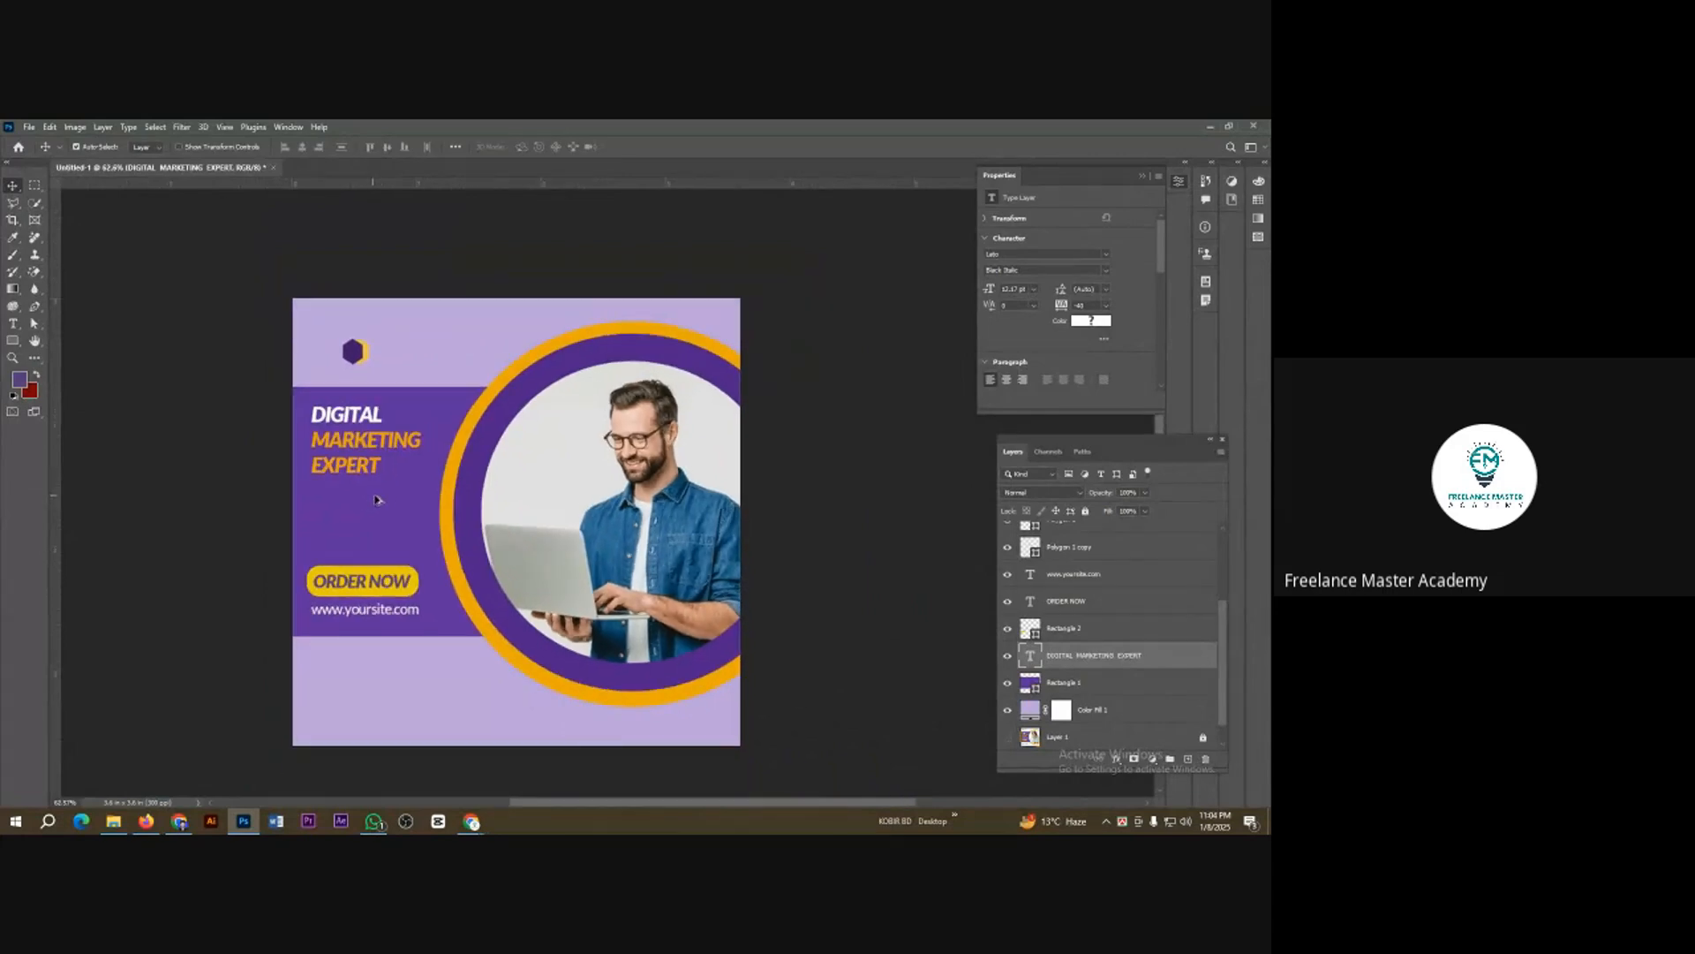
pyautogui.click(572, 526)
pyautogui.moveTo(572, 526); pyautogui.dragTo(568, 523)
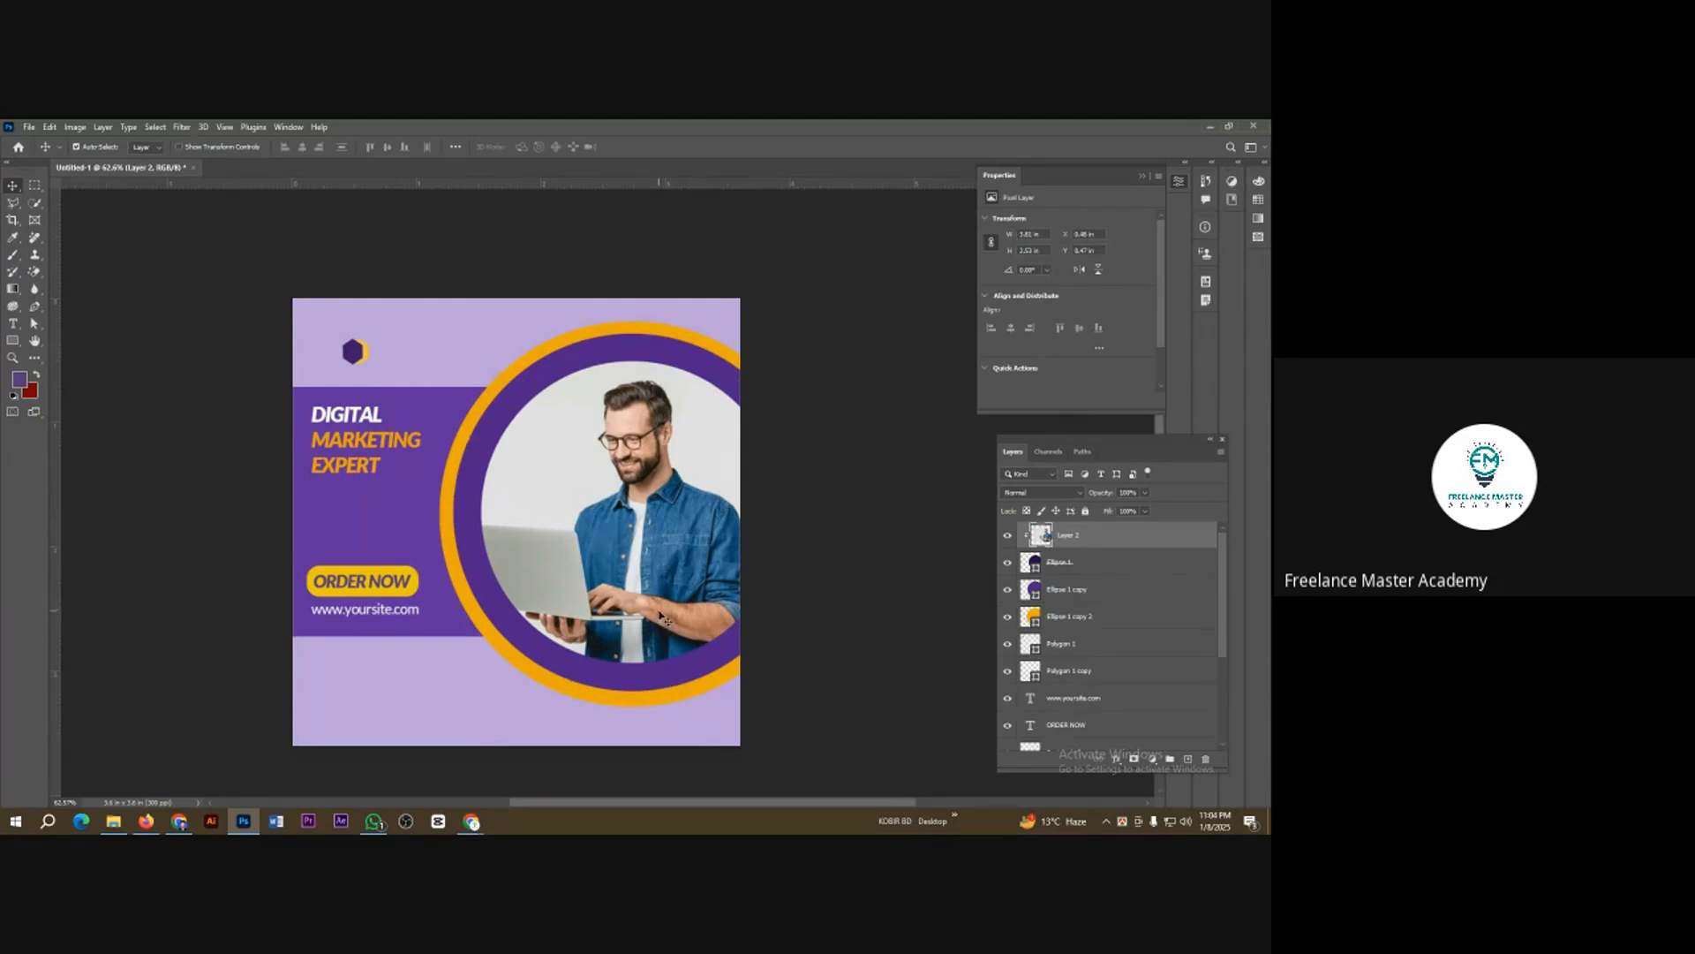
# Step: Show the locked reference design on Layer 1 and bring it to the top of the layer stack
pyautogui.scroll(-5, 1091, 629)
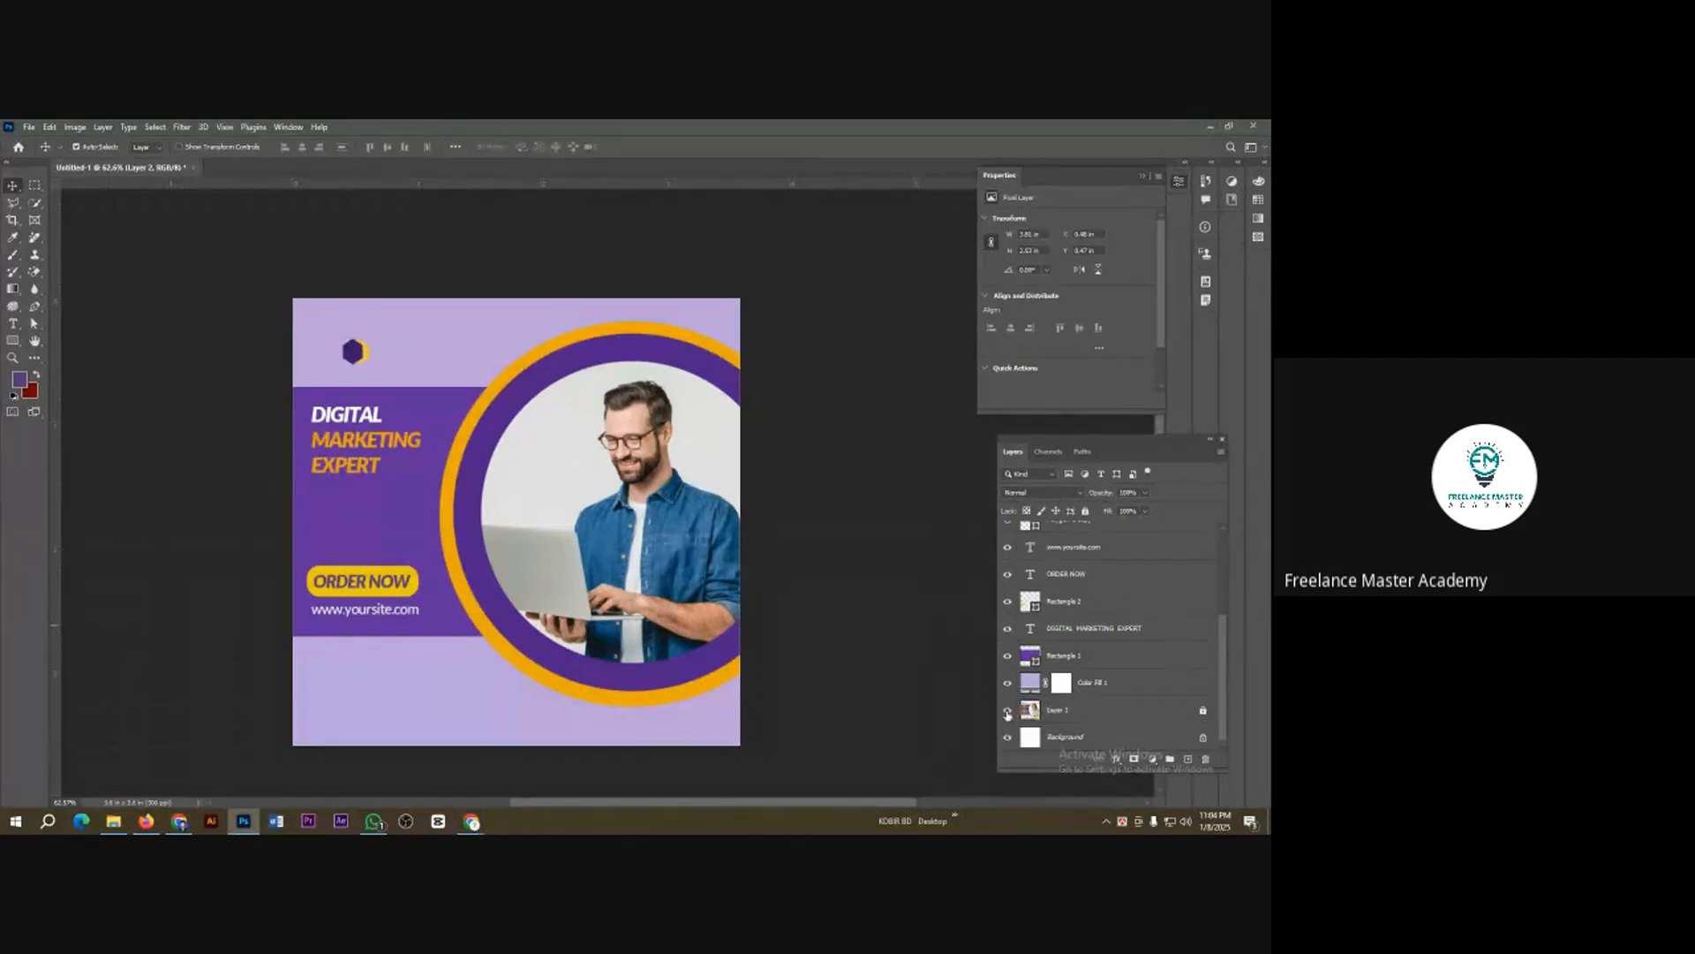
pyautogui.click(1078, 715)
pyautogui.hotkey('ctrl', 'shift', ']')
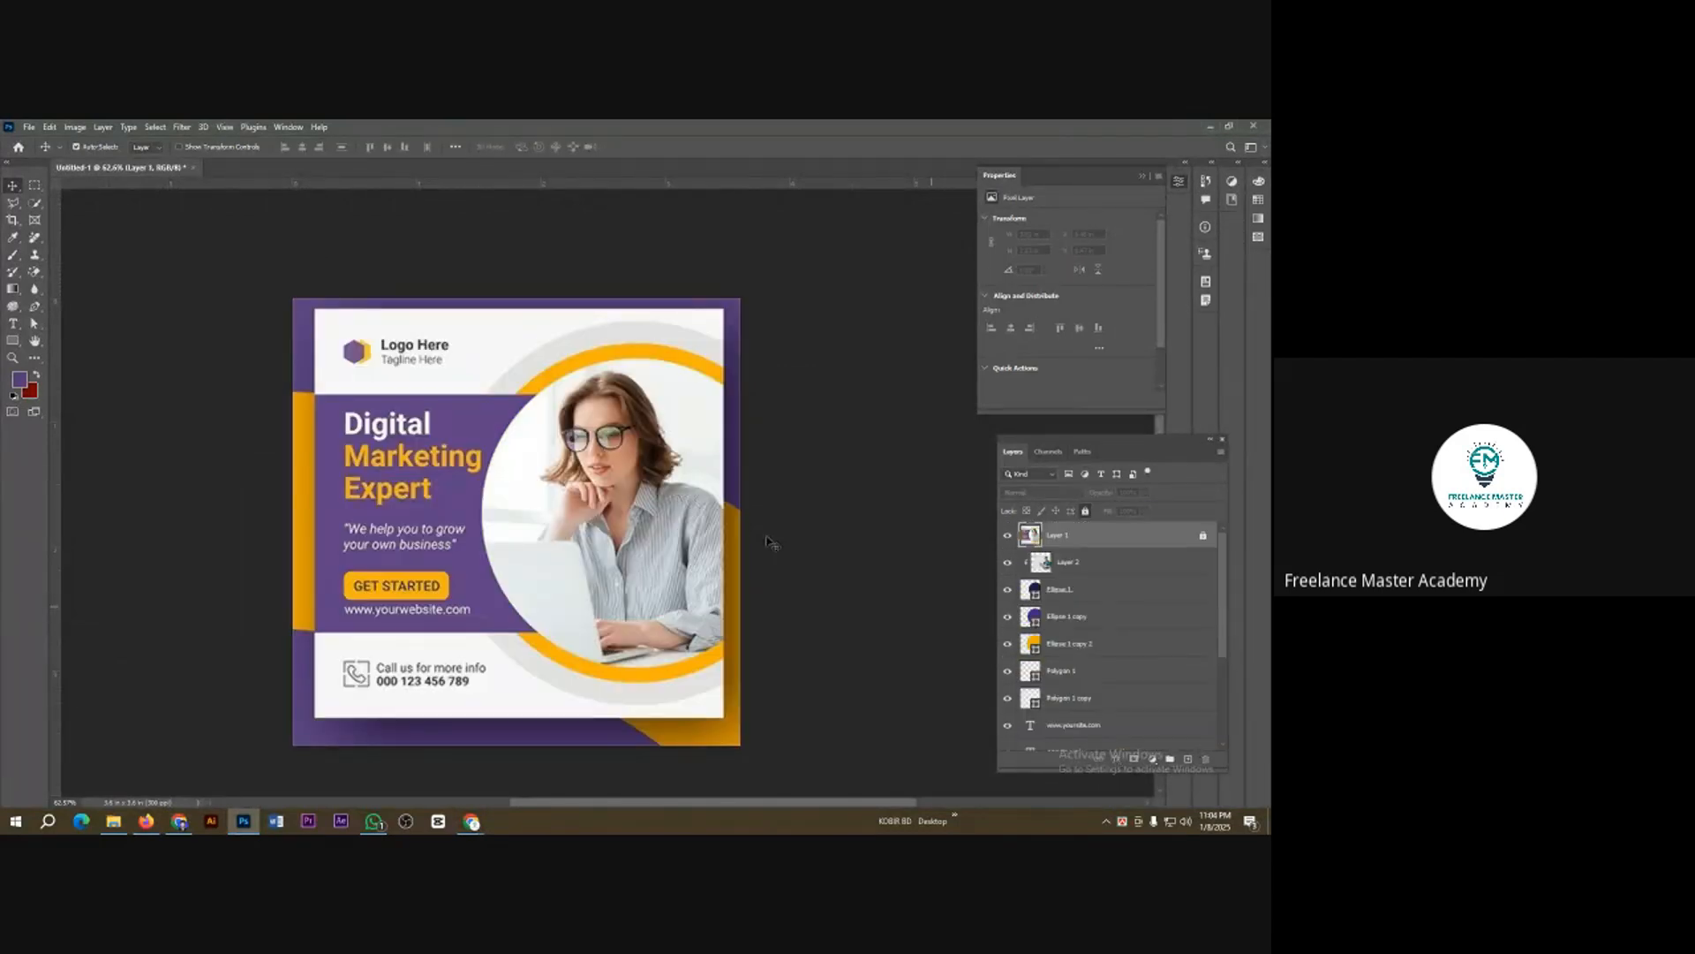
# Step: Toggle Layer 1's visibility repeatedly to compare the reference design with the recreated post, leaving the reference visible
pyautogui.click(1007, 536)
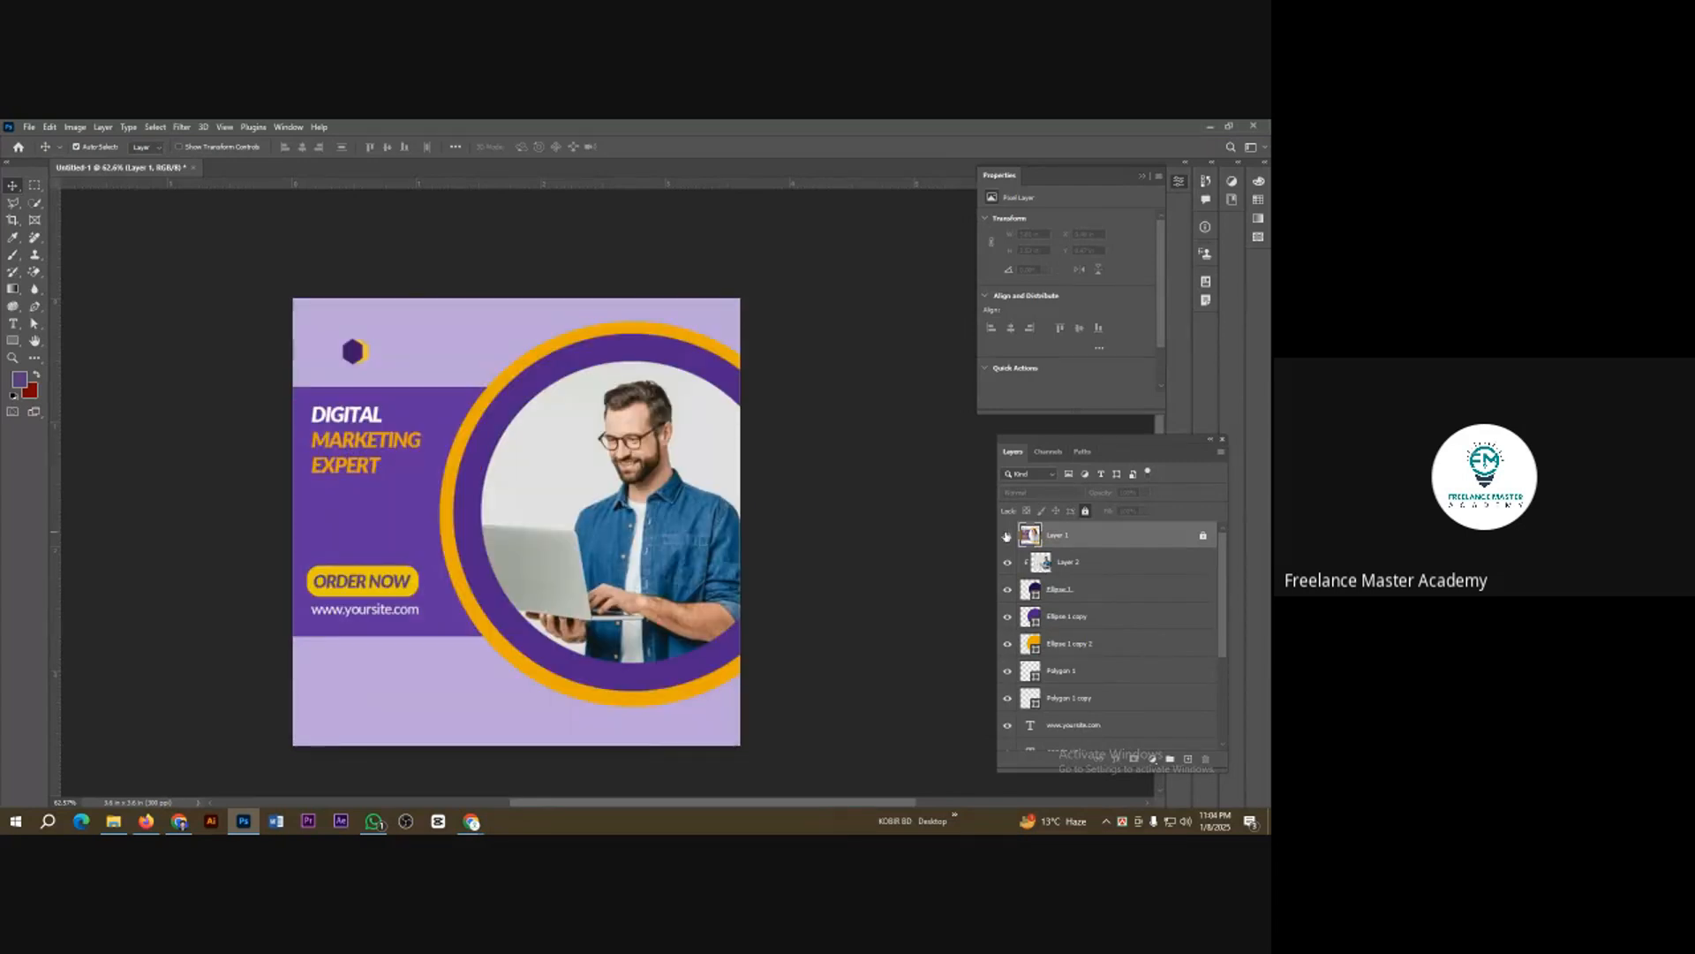
pyautogui.click(1006, 535)
pyautogui.click(1007, 536)
pyautogui.click(1007, 536)
pyautogui.click(1007, 536)
pyautogui.click(1007, 536)
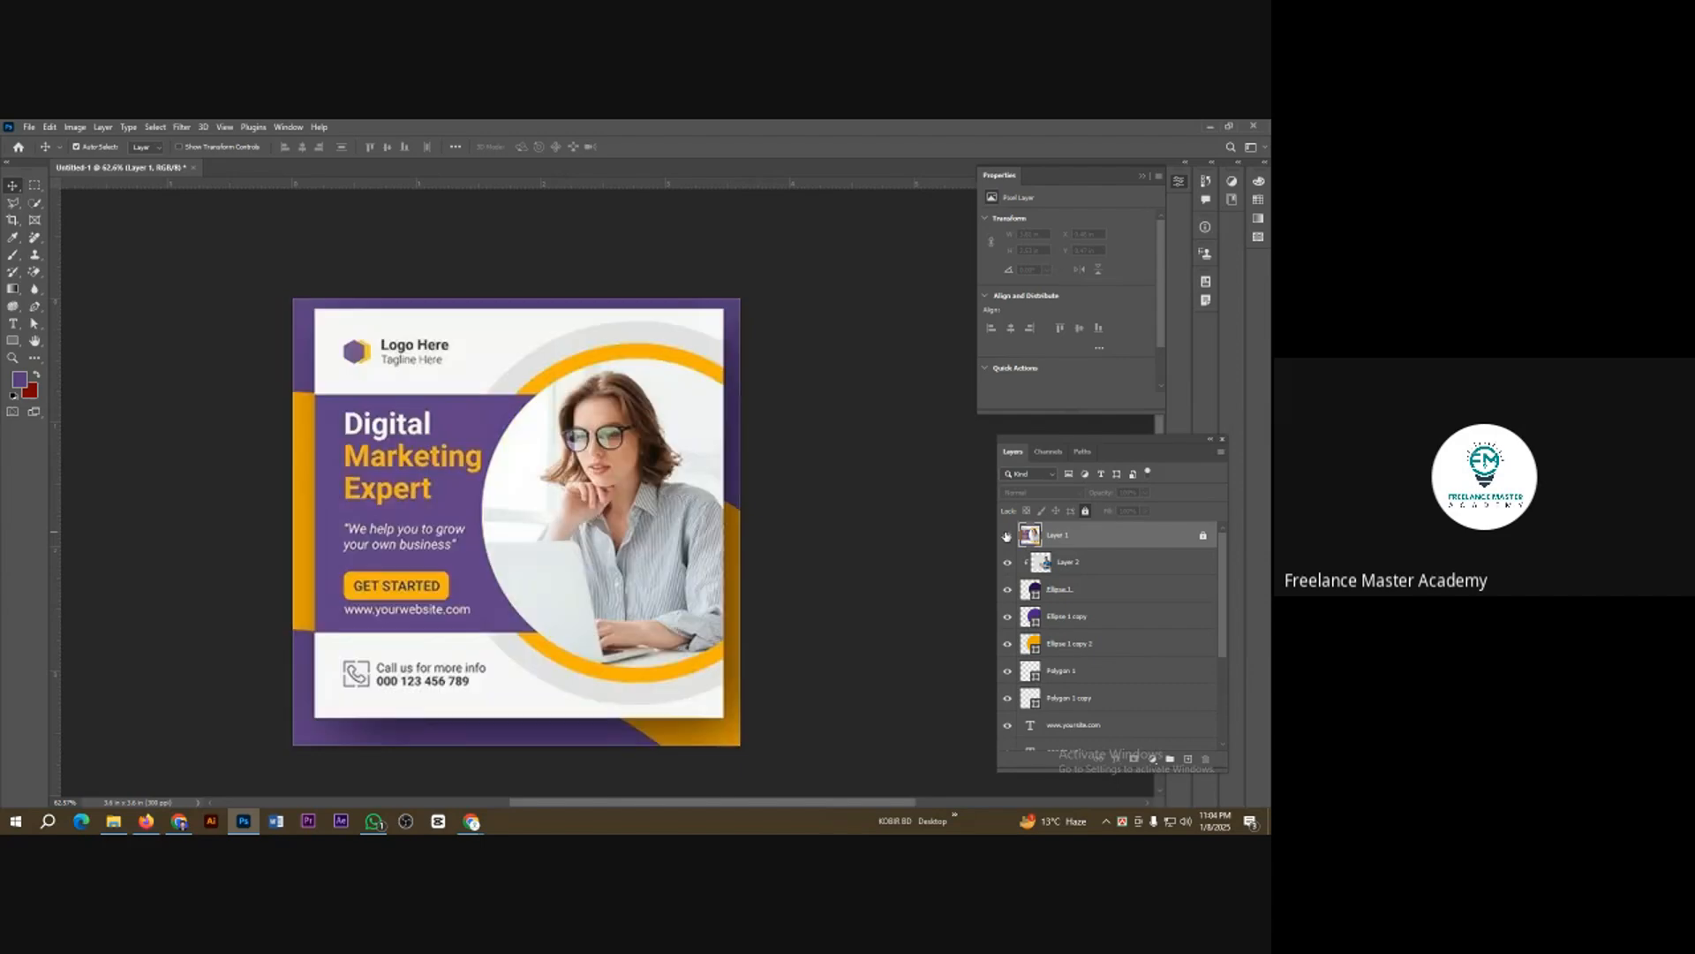
pyautogui.click(1006, 535)
pyautogui.click(1007, 536)
pyautogui.click(1007, 536)
pyautogui.click(1006, 536)
pyautogui.click(1007, 536)
pyautogui.click(1006, 536)
pyautogui.click(1006, 536)
pyautogui.click(1006, 536)
pyautogui.click(1007, 536)
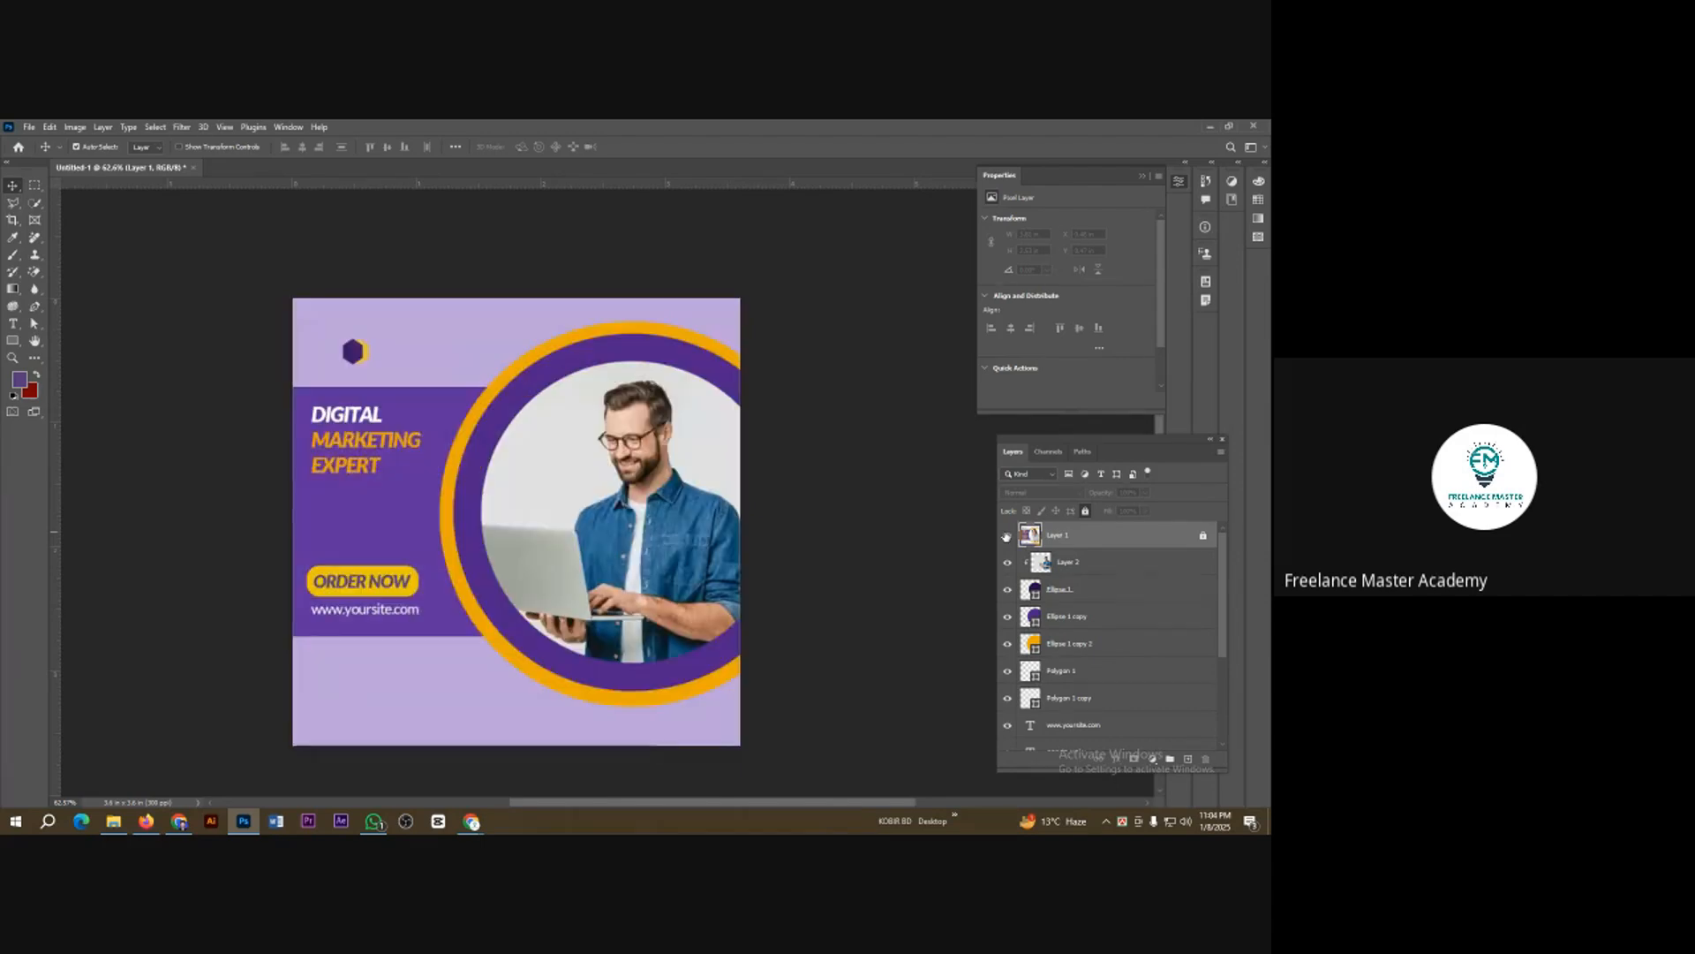
pyautogui.click(1006, 536)
pyautogui.click(1007, 535)
pyautogui.click(1006, 536)
pyautogui.click(1006, 536)
pyautogui.click(1007, 535)
pyautogui.click(1006, 536)
pyautogui.click(1007, 536)
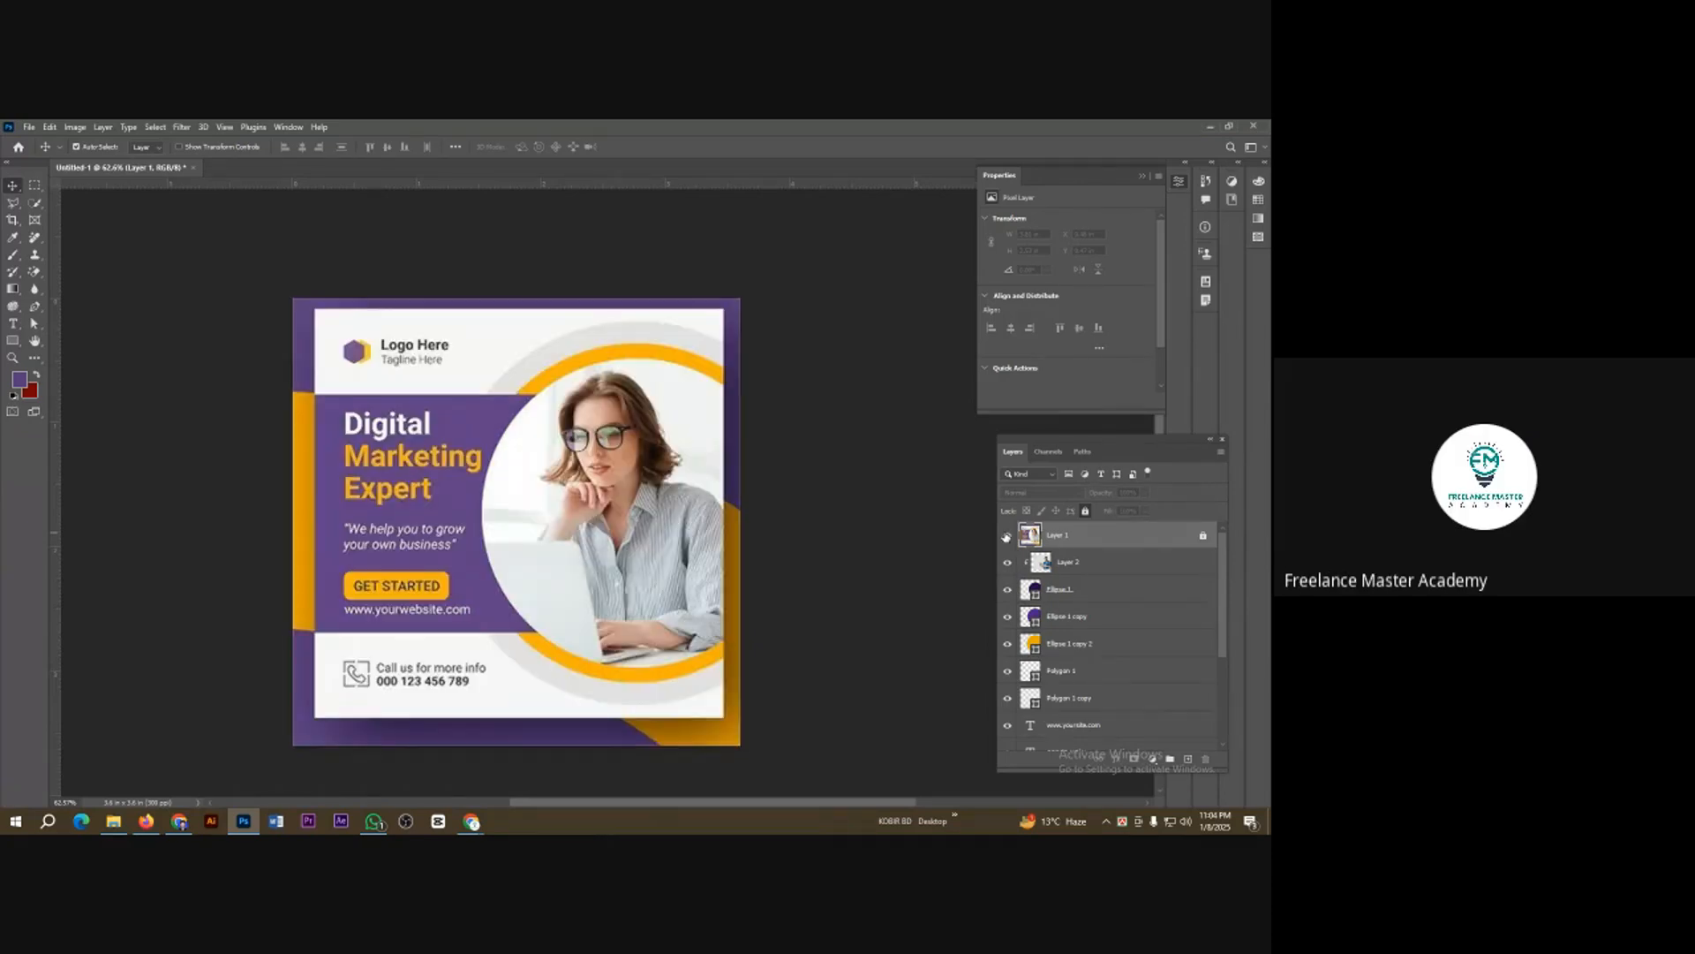
# Step: Switch to Chrome, view the image results for social media post size, open a blank tab and return to Photoshop
pyautogui.moveTo(474, 824)
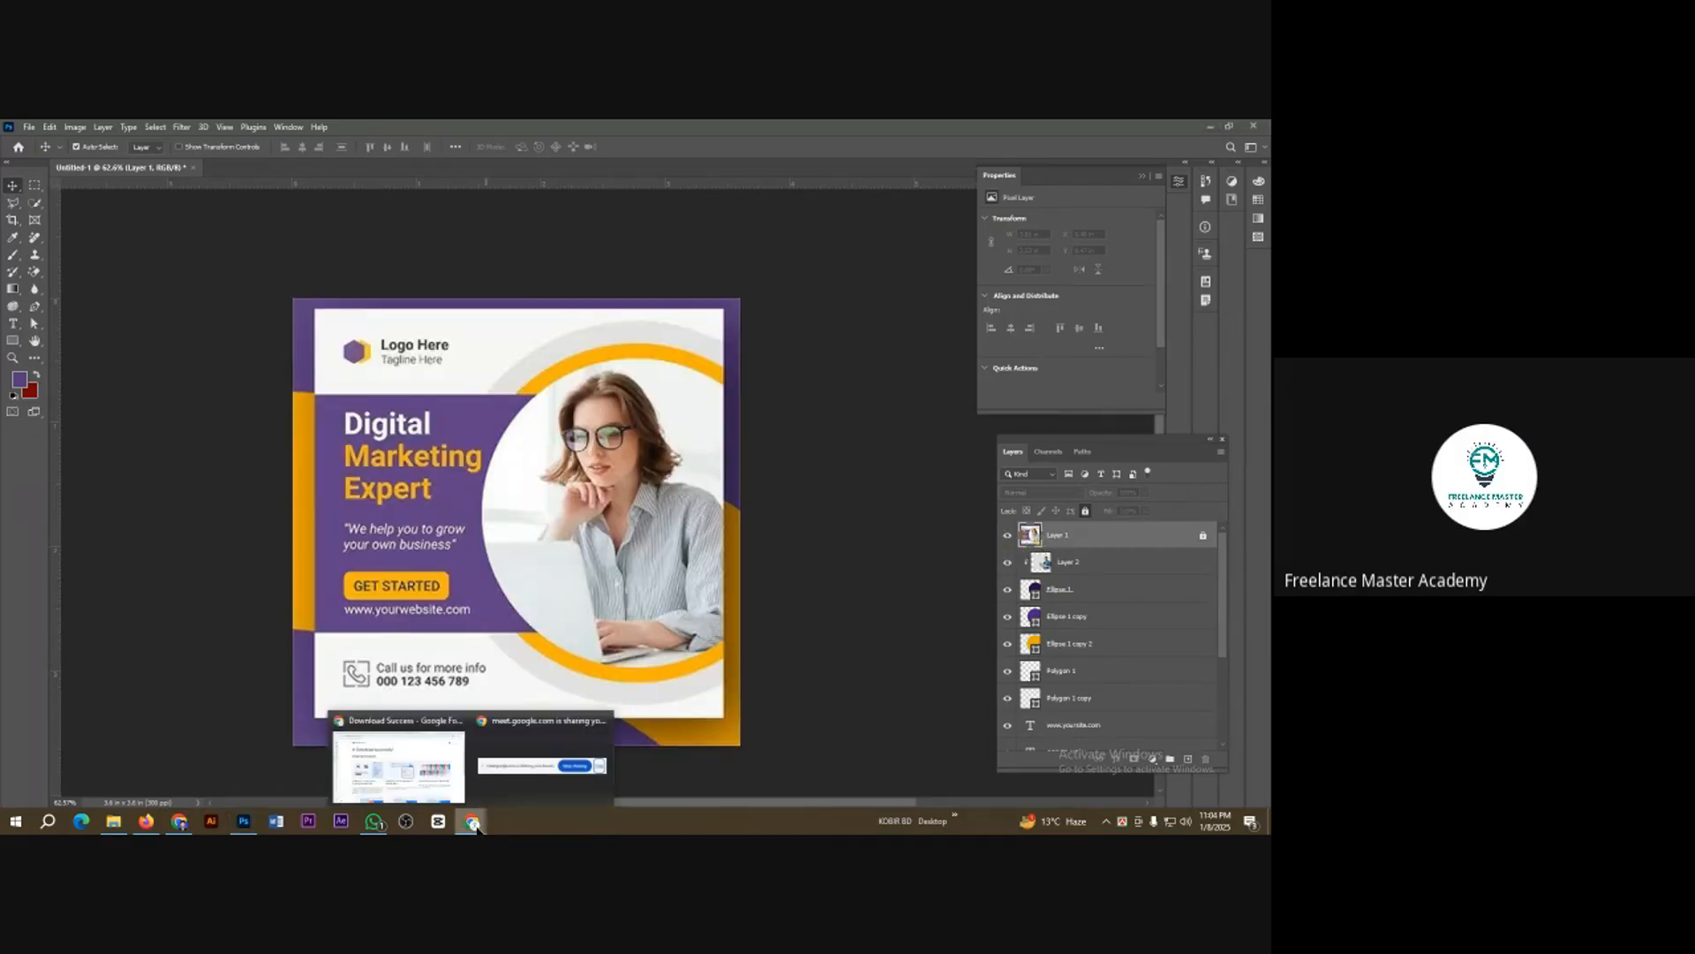
pyautogui.click(437, 766)
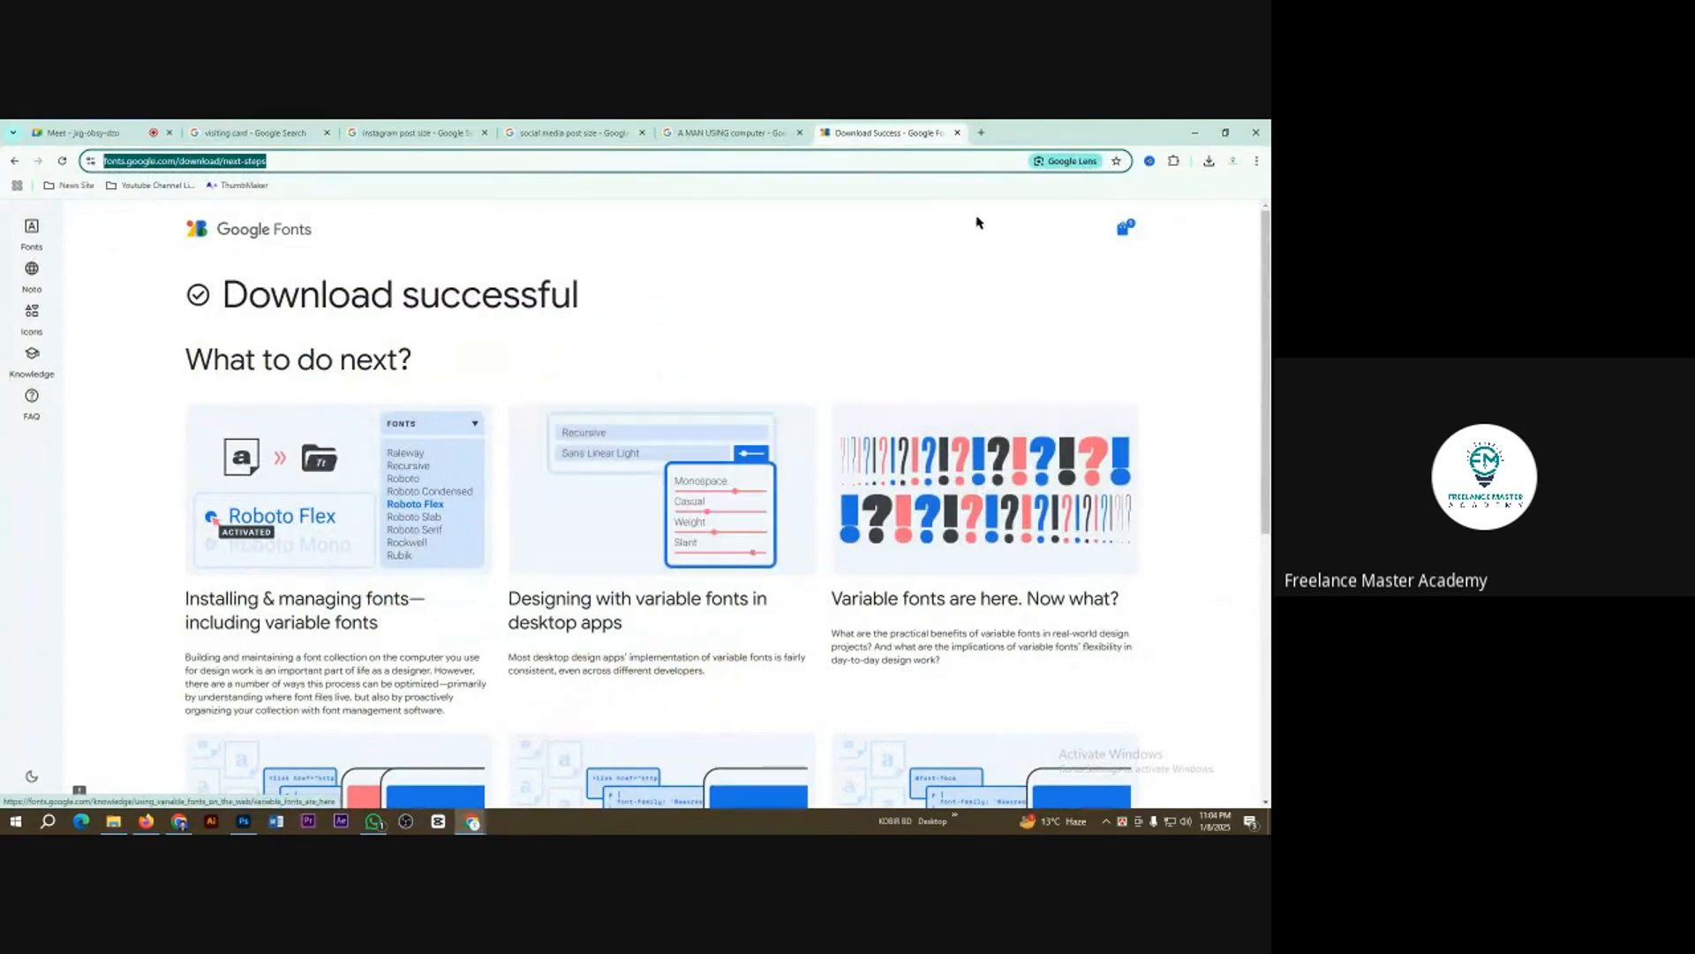
pyautogui.click(546, 139)
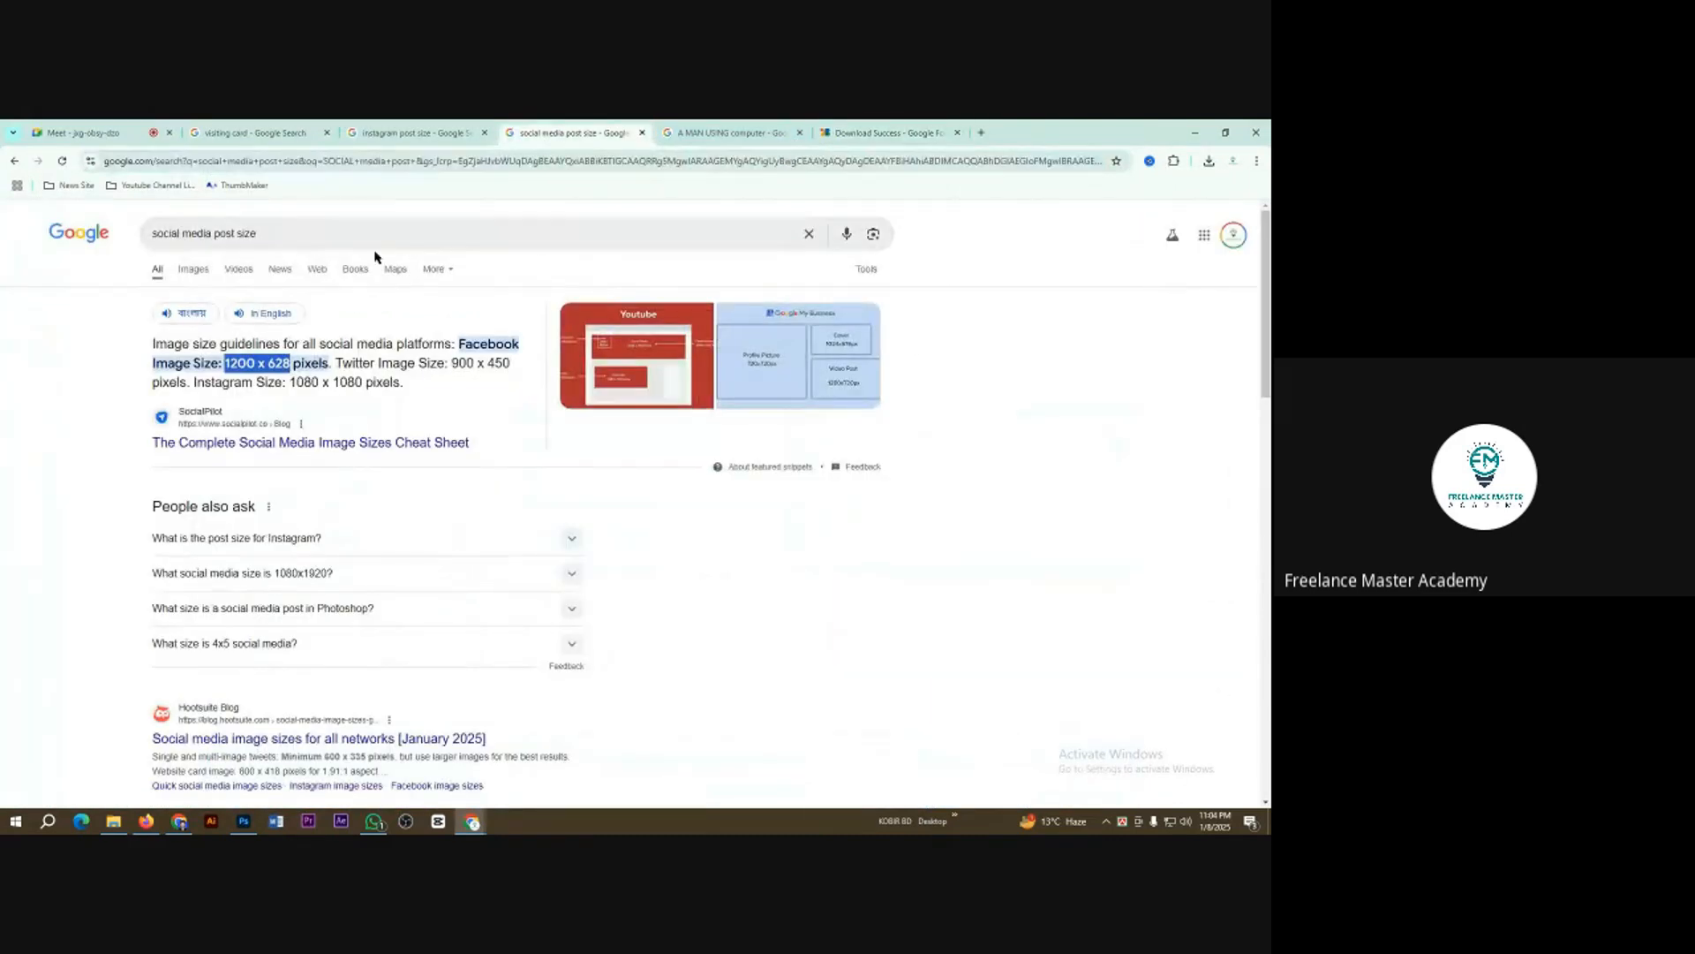
pyautogui.click(194, 270)
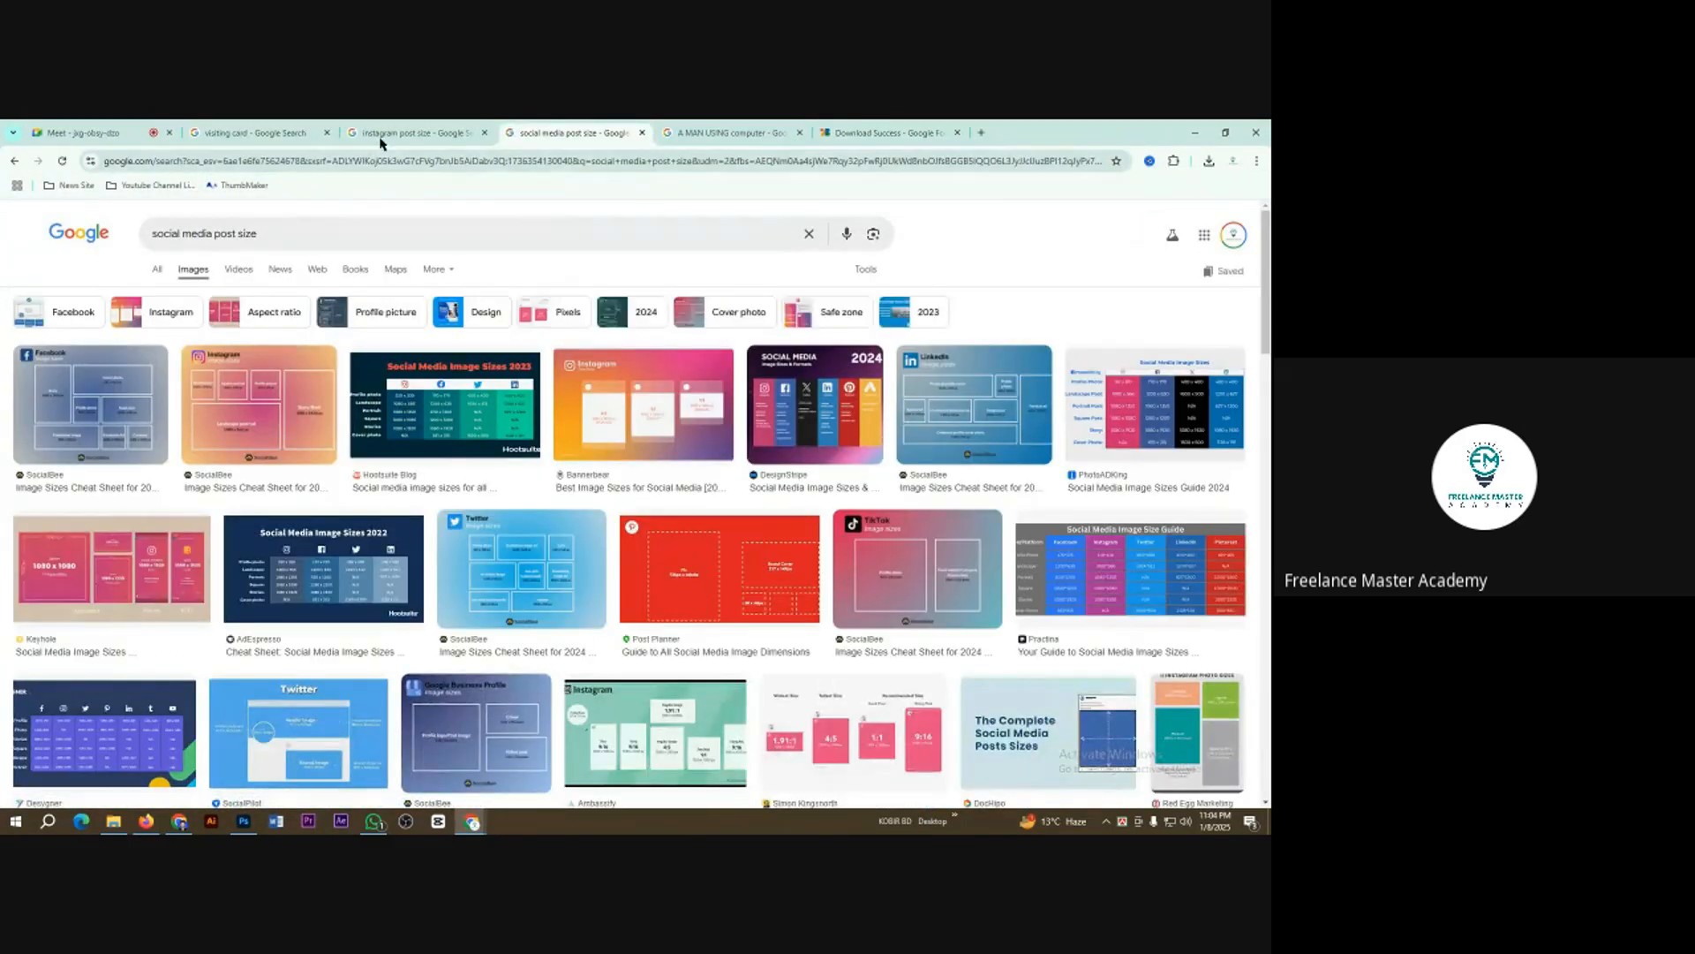
pyautogui.click(382, 137)
pyautogui.click(981, 132)
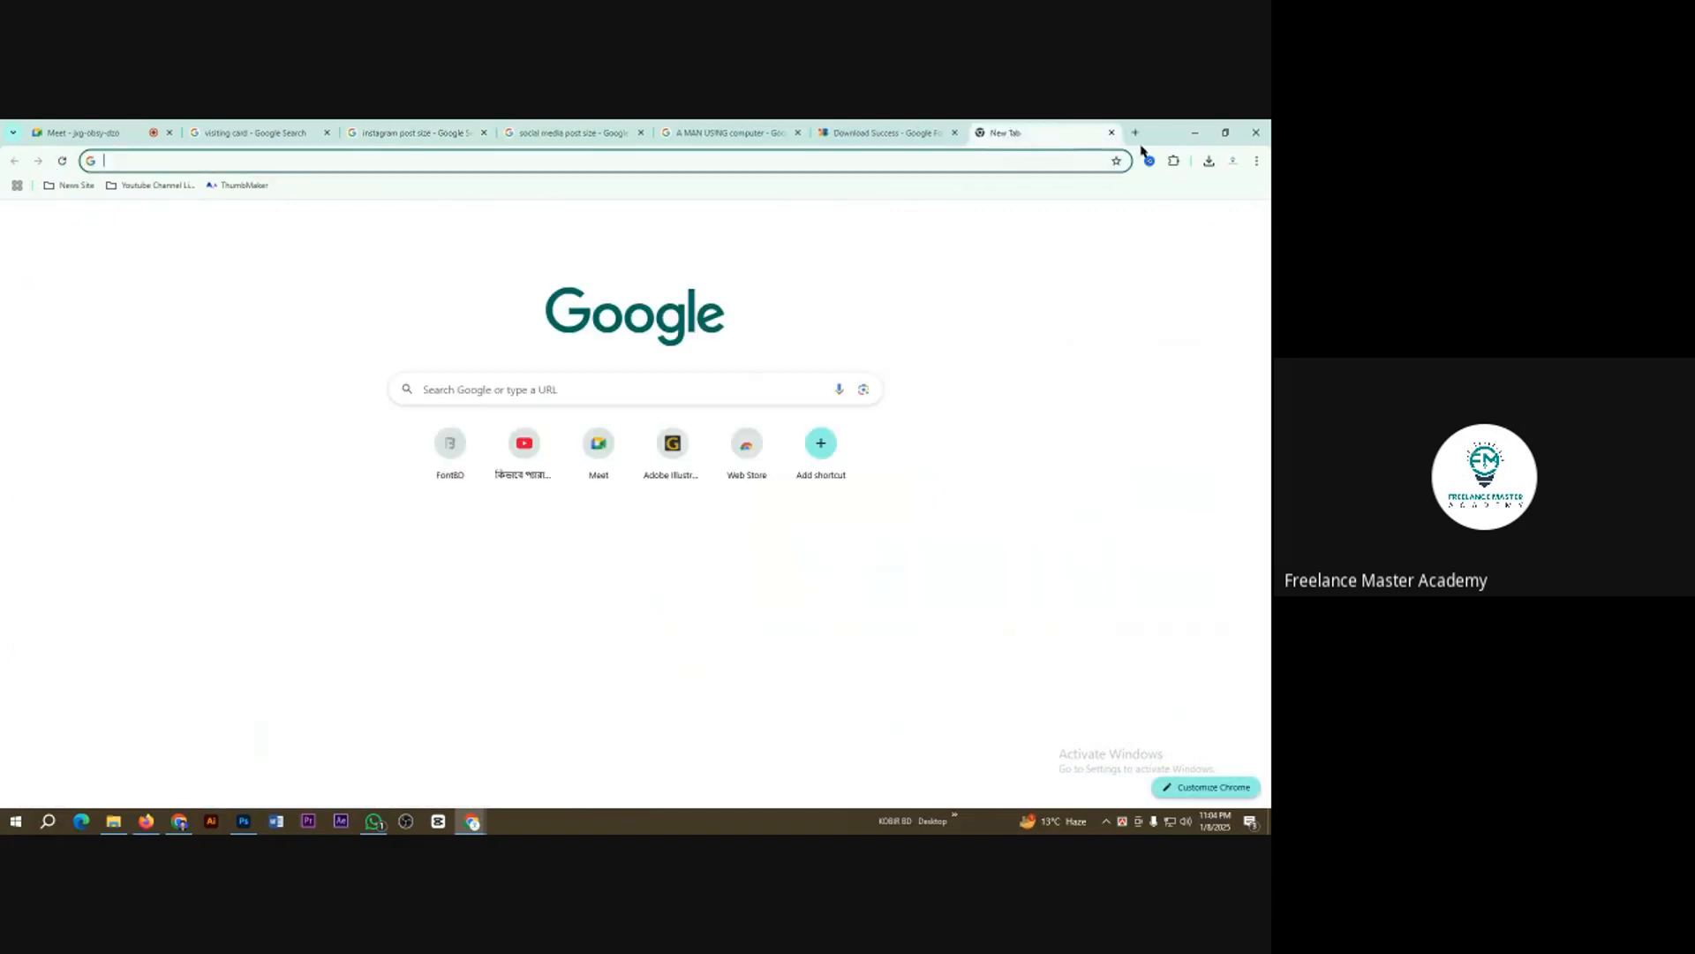
pyautogui.click(1195, 132)
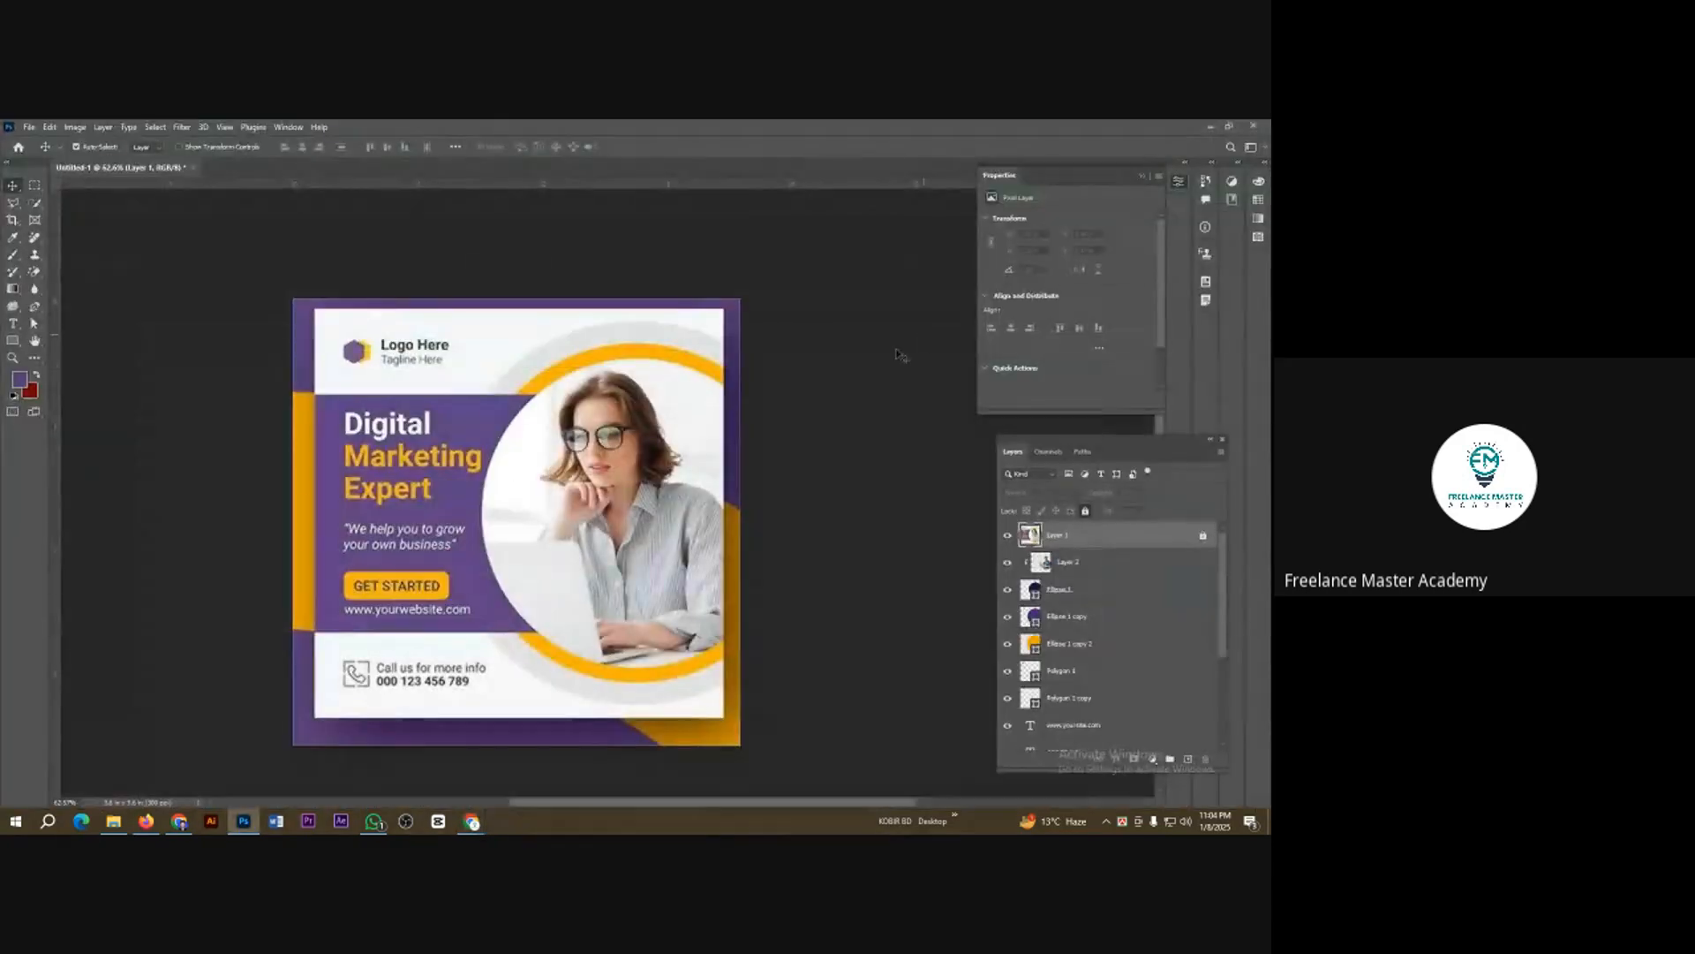
# Step: Switch to Chrome and preview the Digital Marketing Expert and Free Photographer templates in the social media post design results
pyautogui.click(1211, 126)
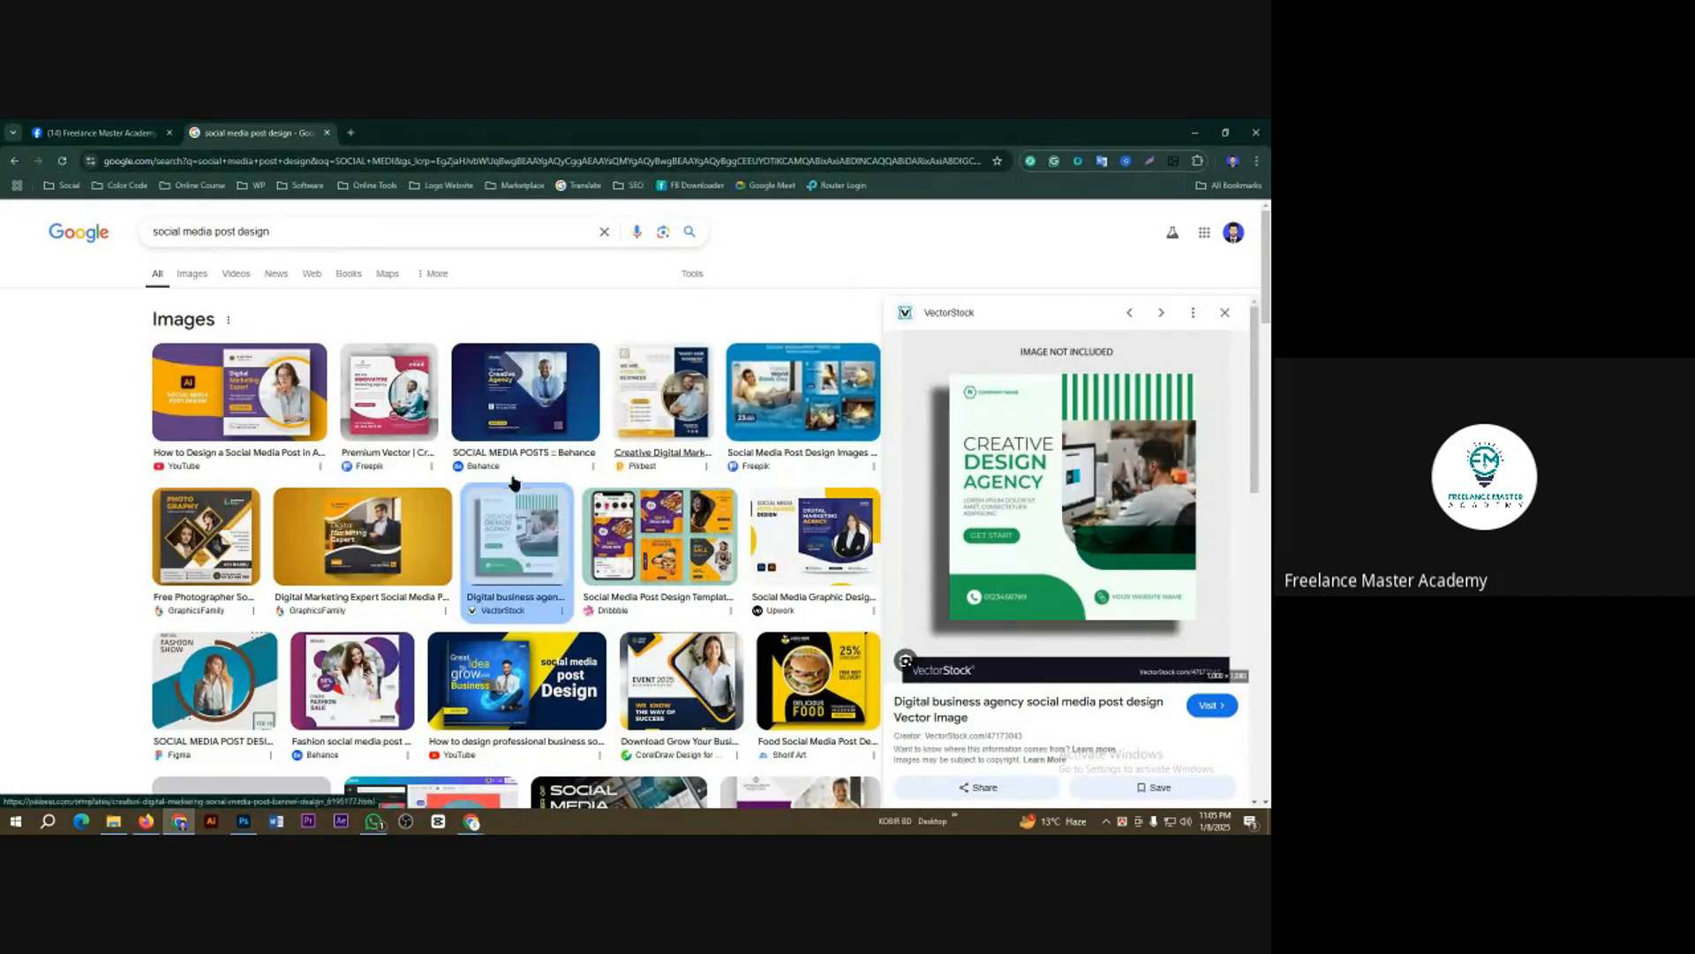
pyautogui.click(244, 821)
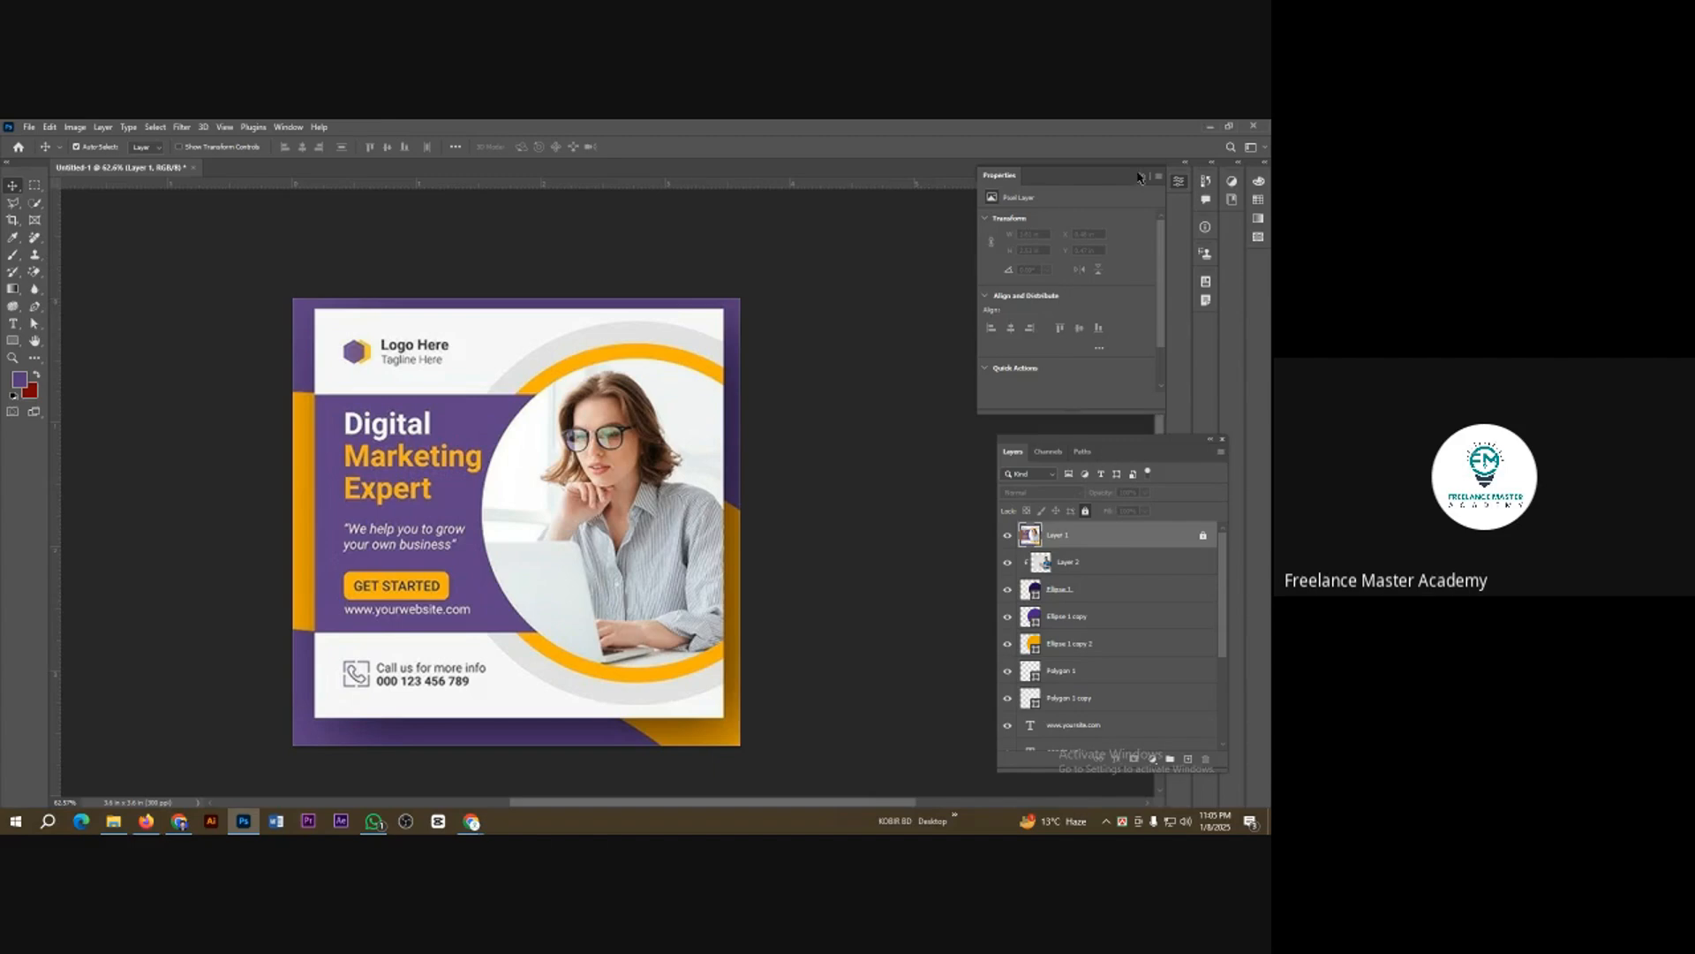
pyautogui.click(1207, 128)
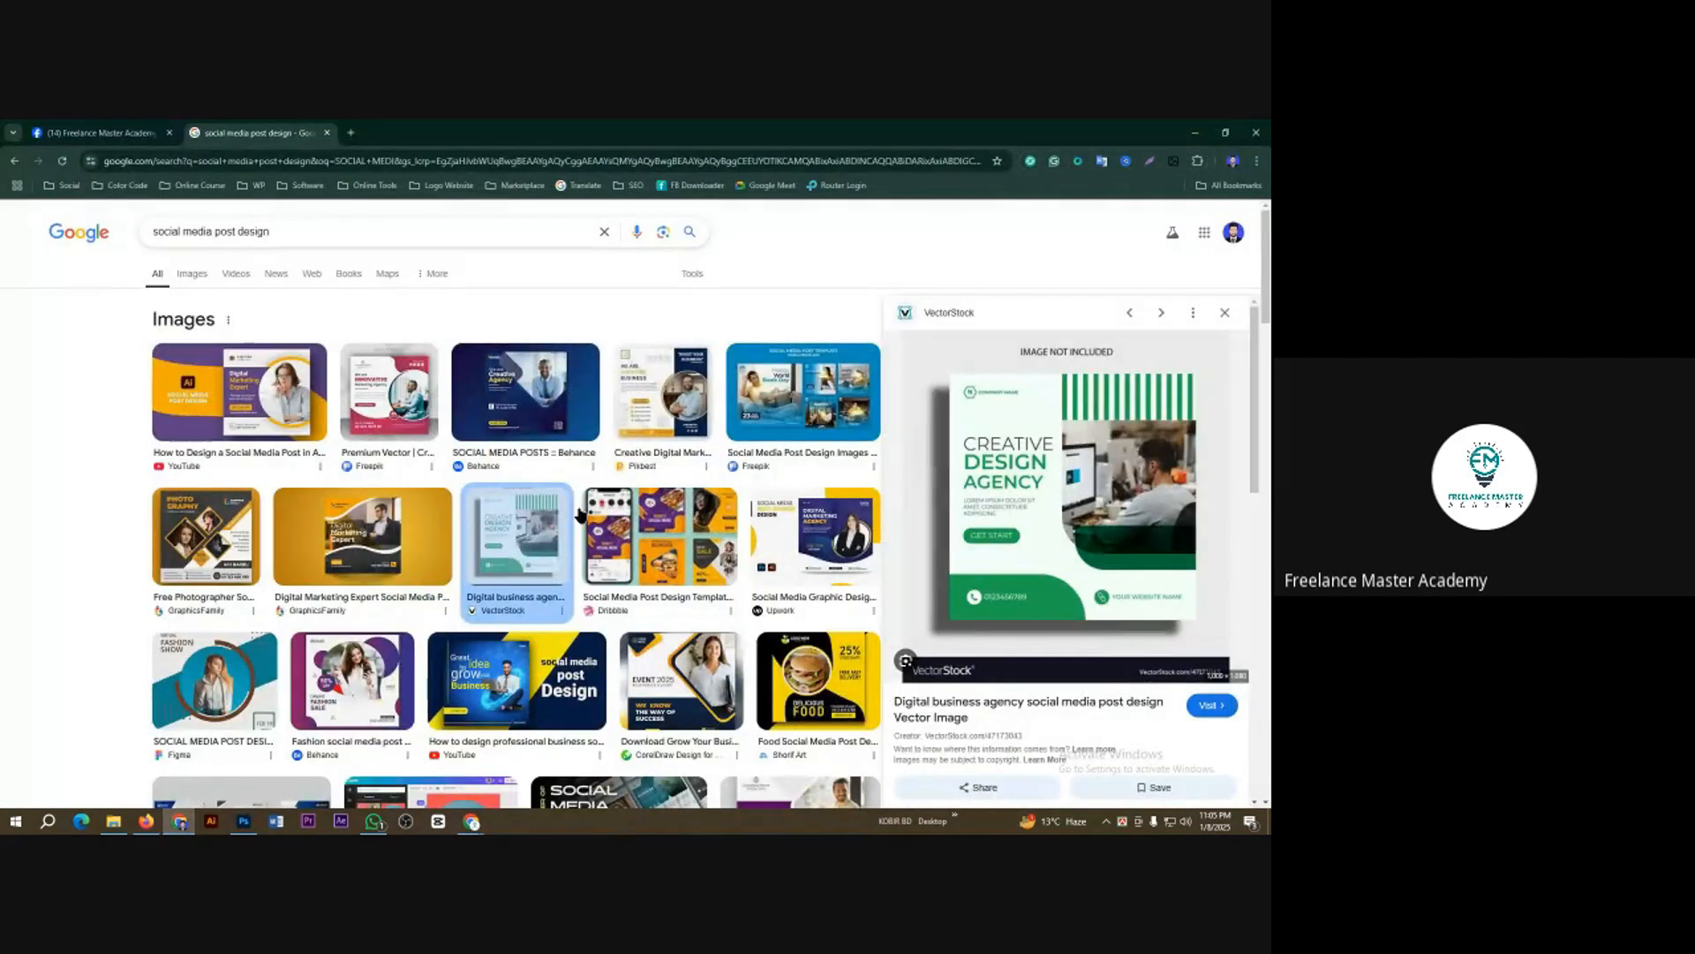
pyautogui.click(461, 466)
pyautogui.click(362, 536)
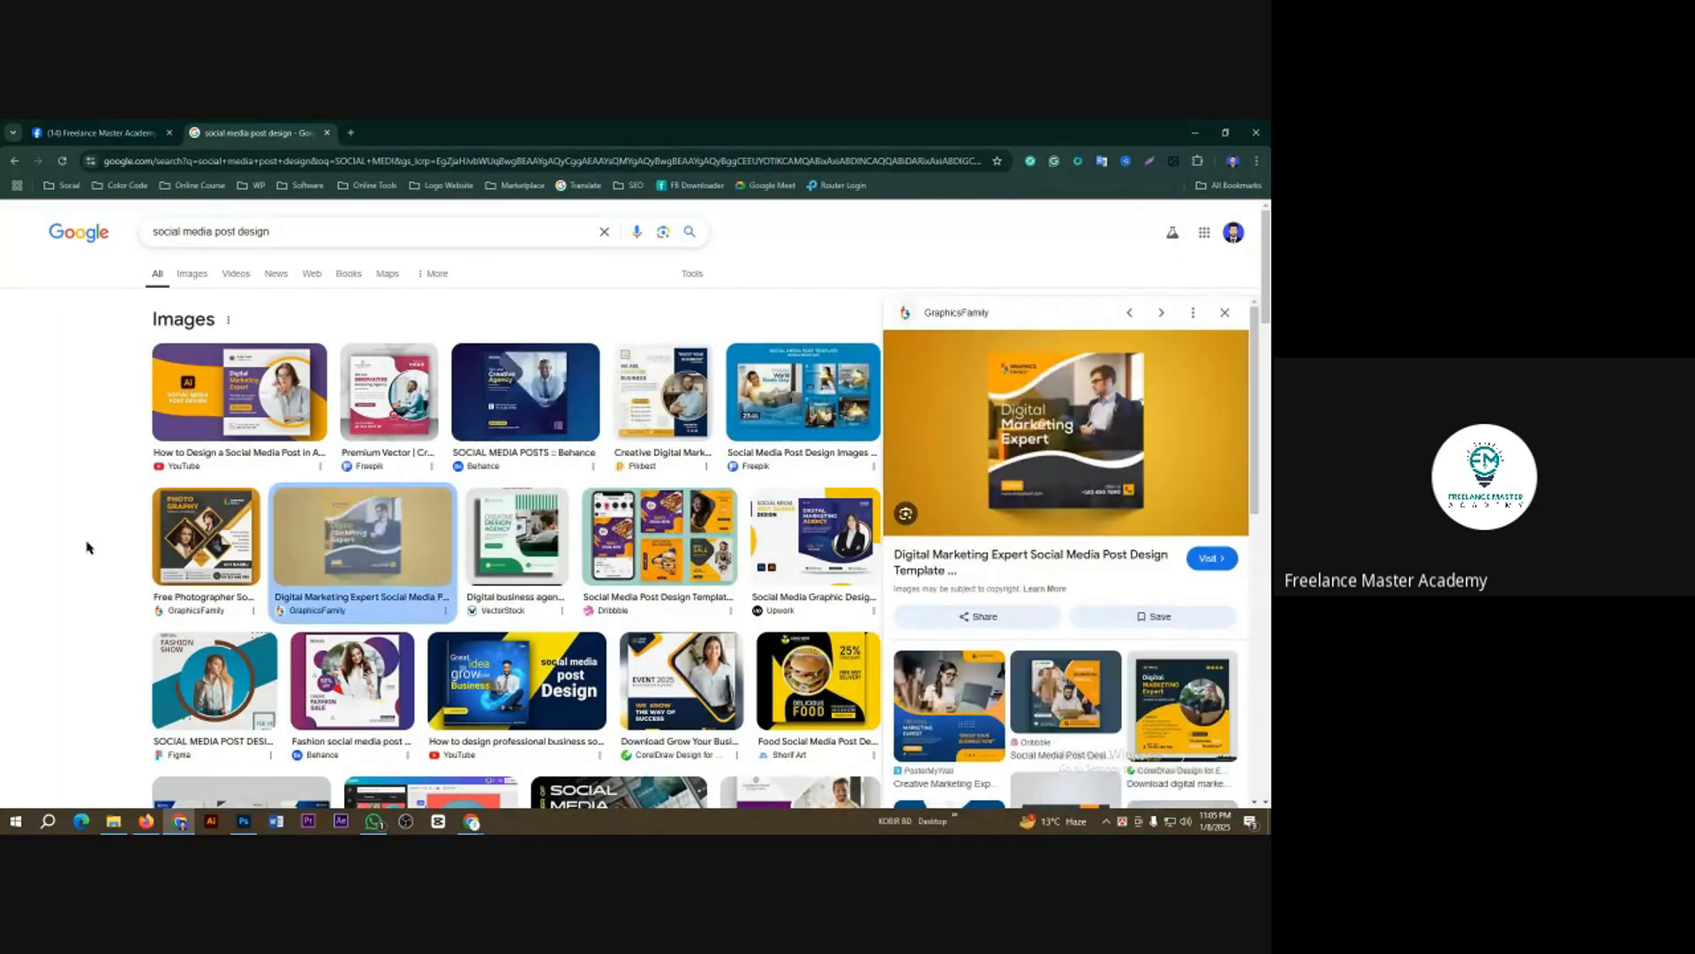
pyautogui.click(206, 536)
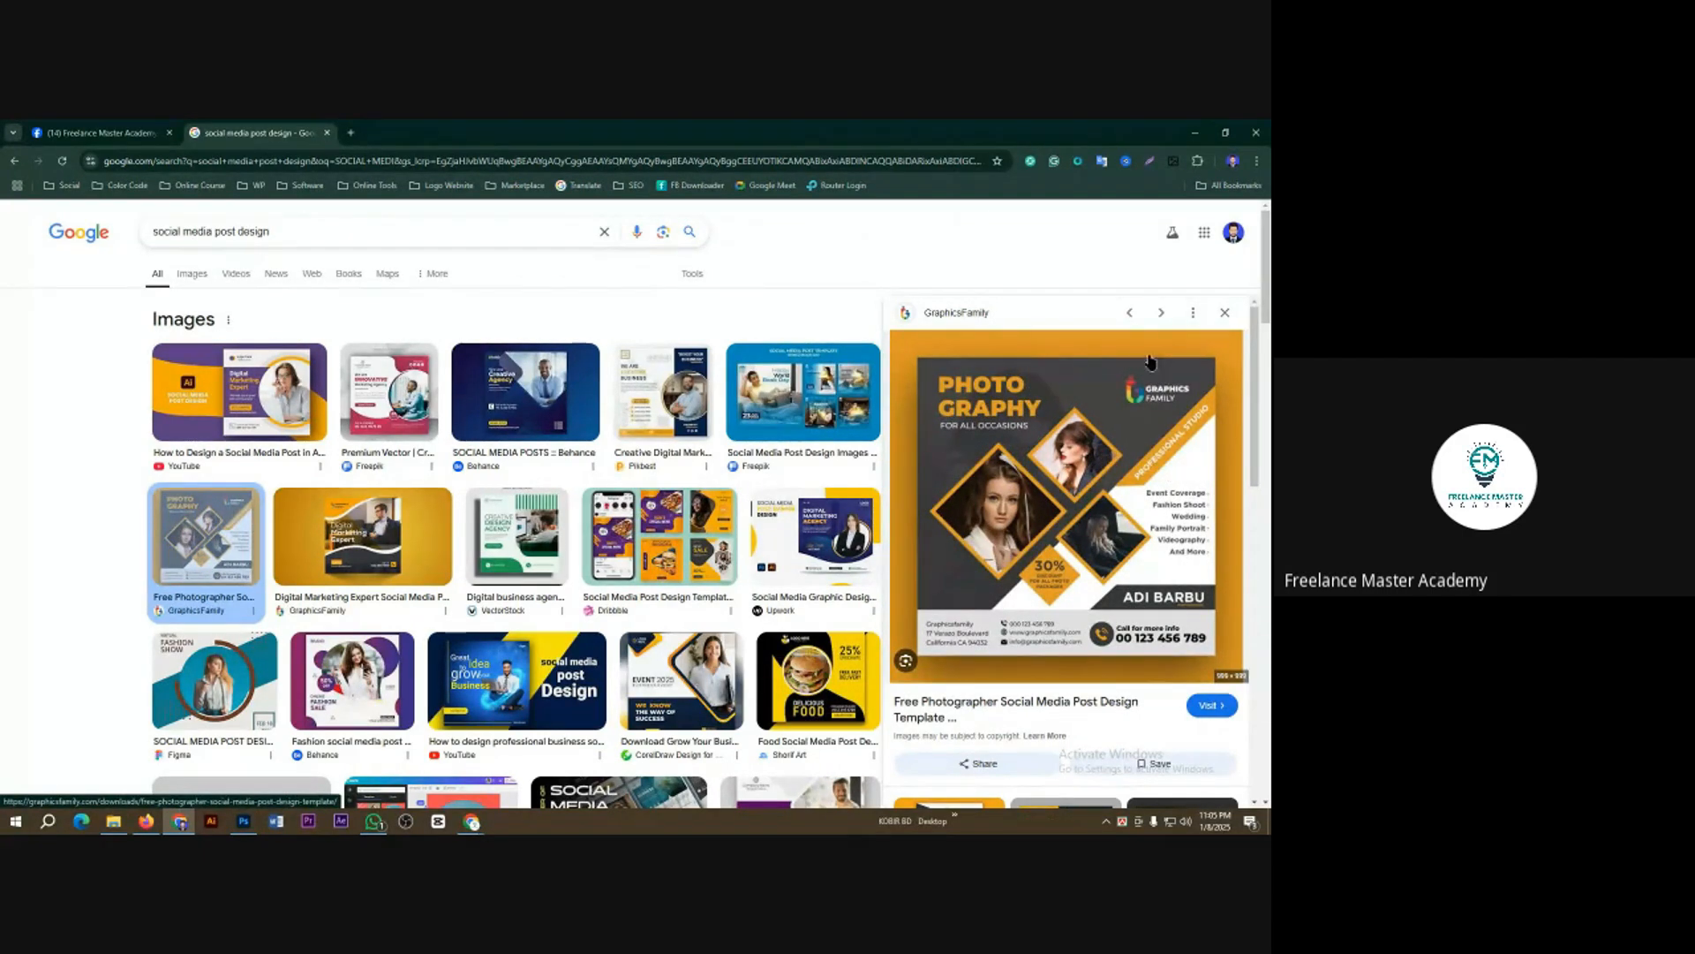
# Step: Switch to the Google Meet call in the other Chrome window, mute the microphone and open the meeting's recording control
pyautogui.click(1195, 134)
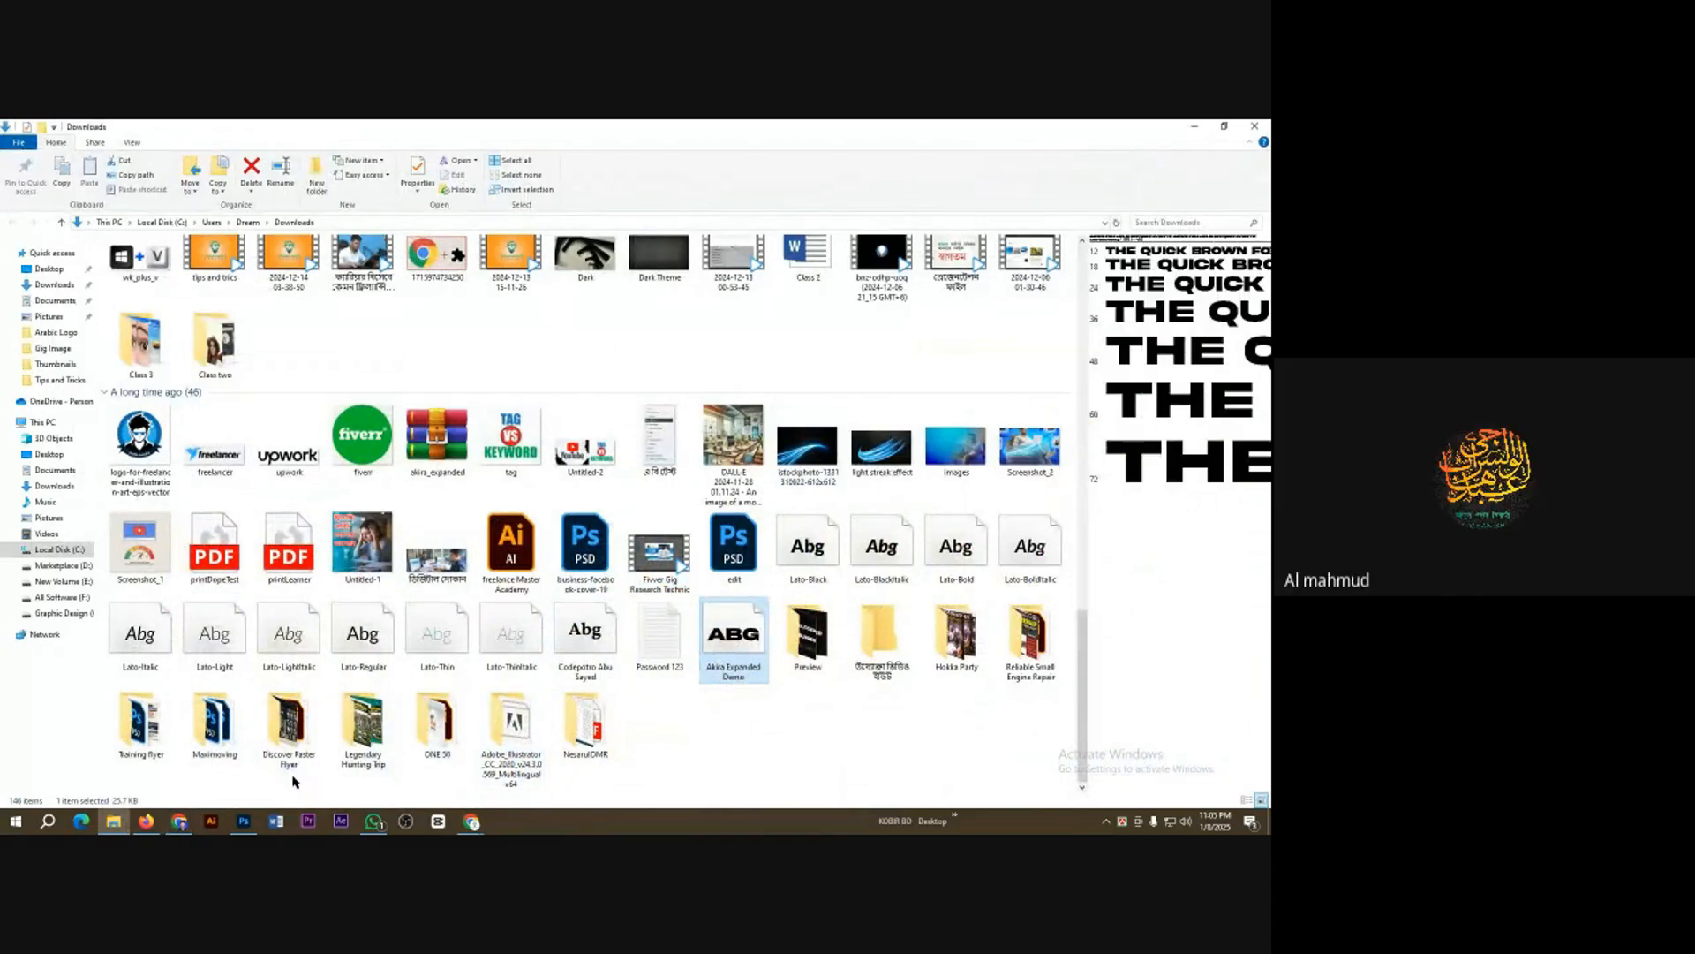
pyautogui.click(179, 821)
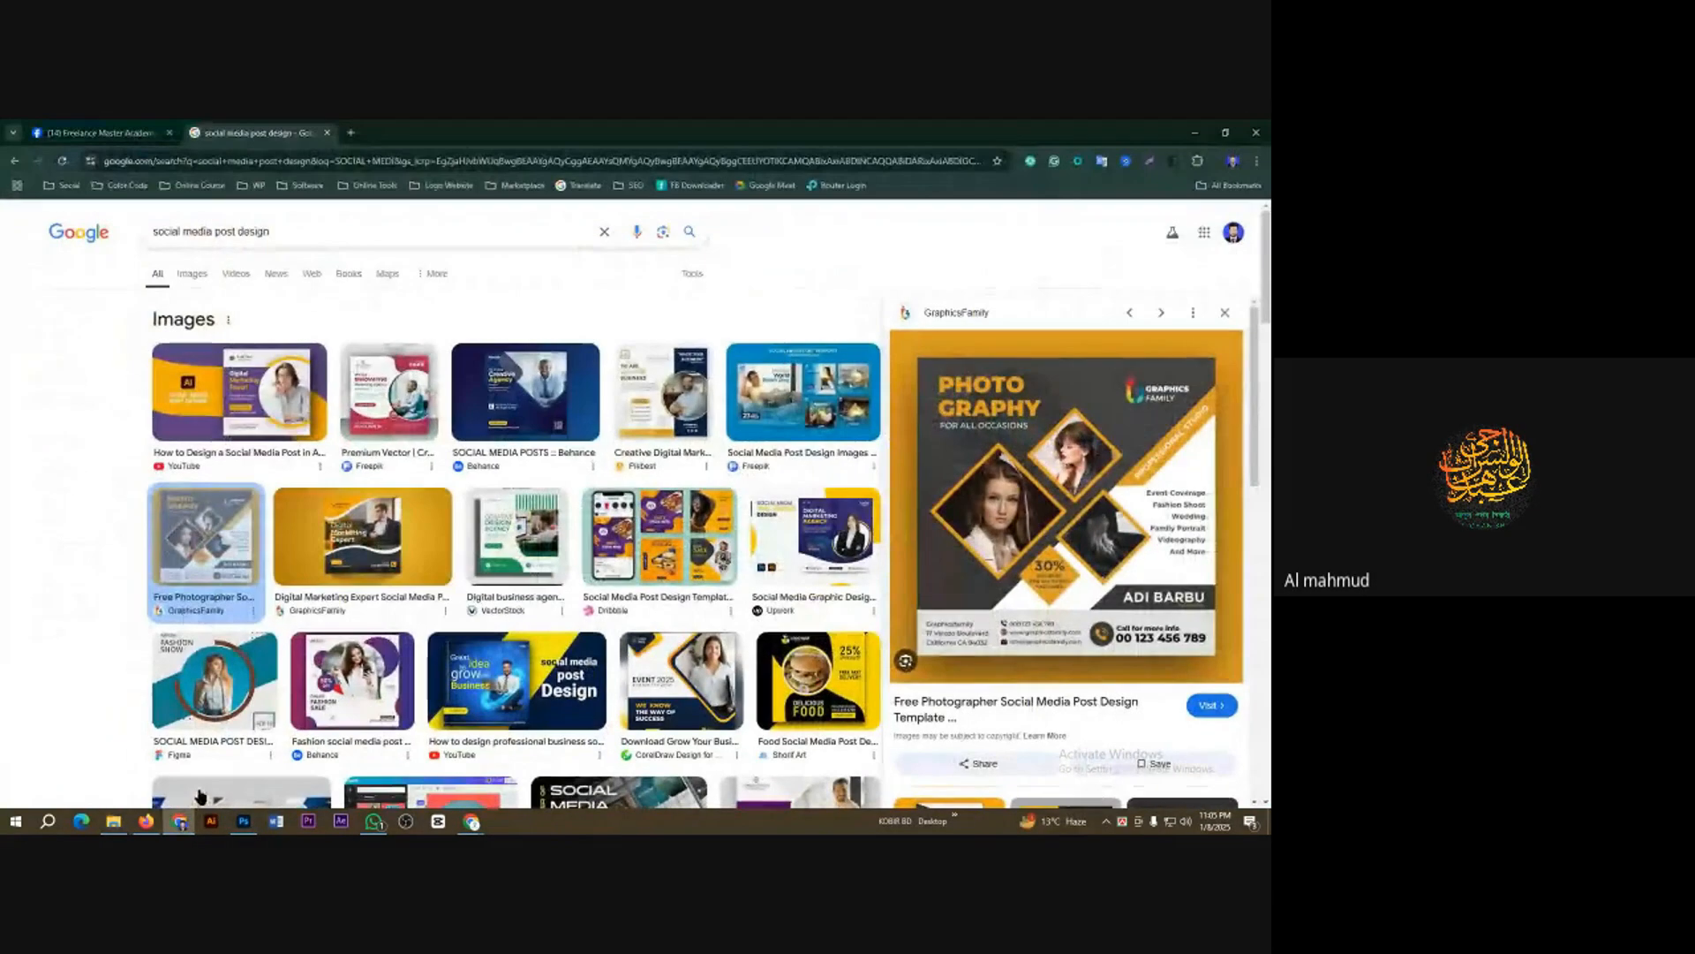
pyautogui.click(471, 822)
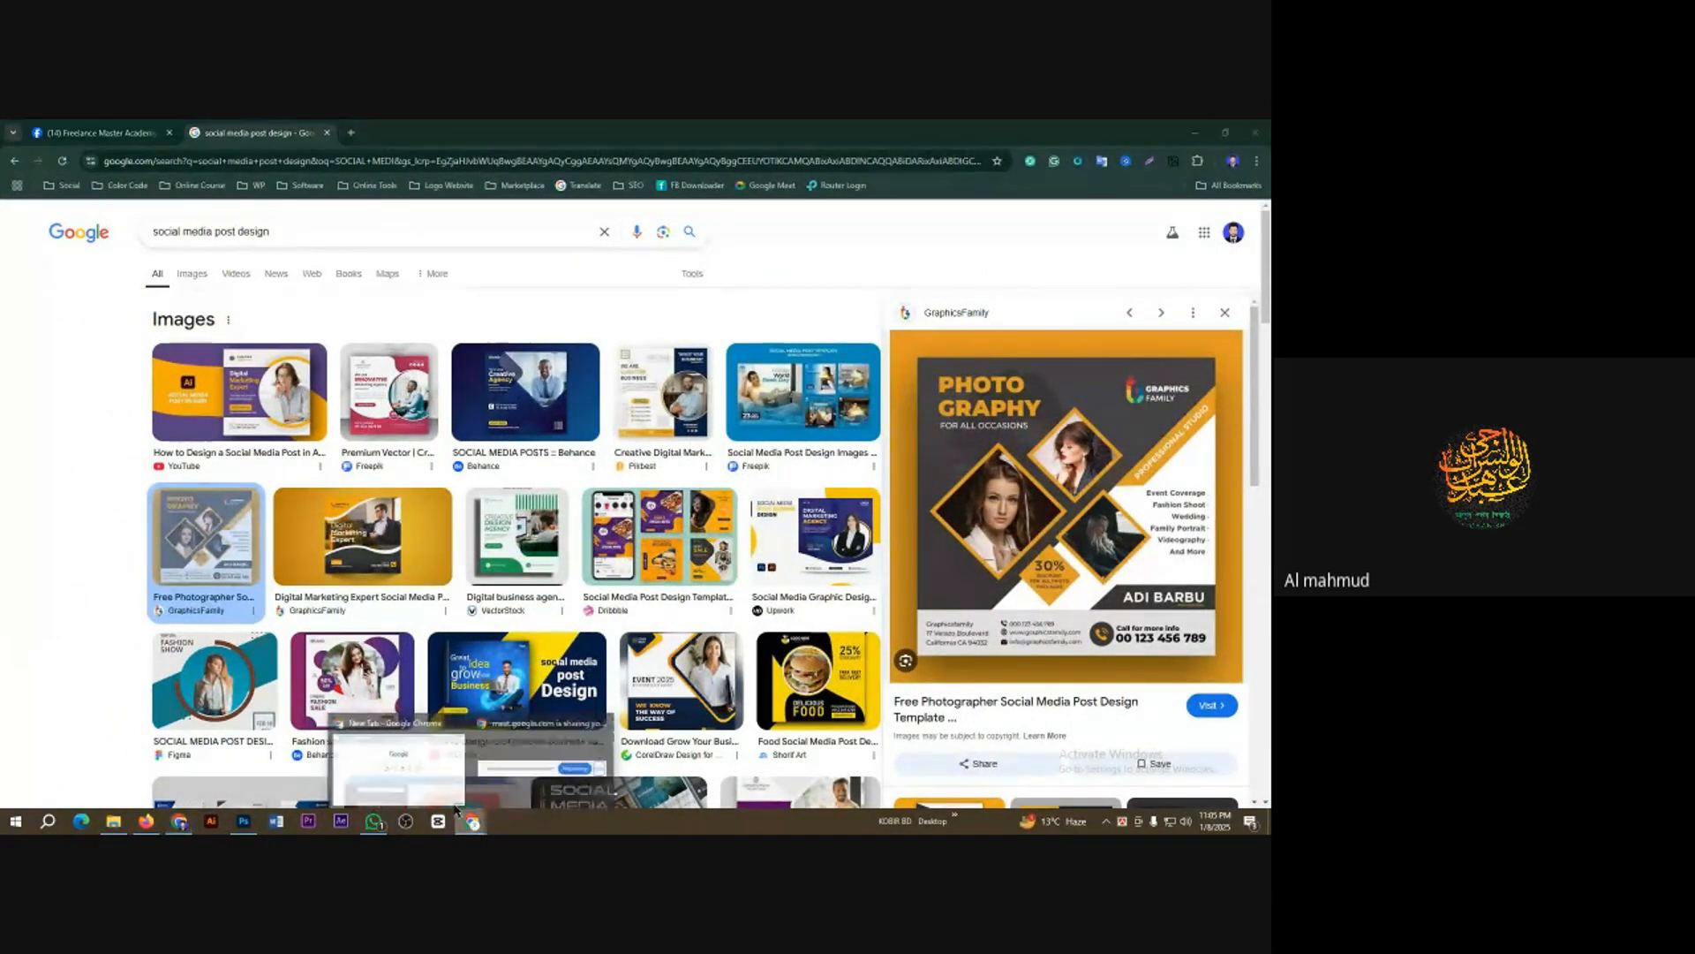
pyautogui.click(413, 755)
pyautogui.click(121, 129)
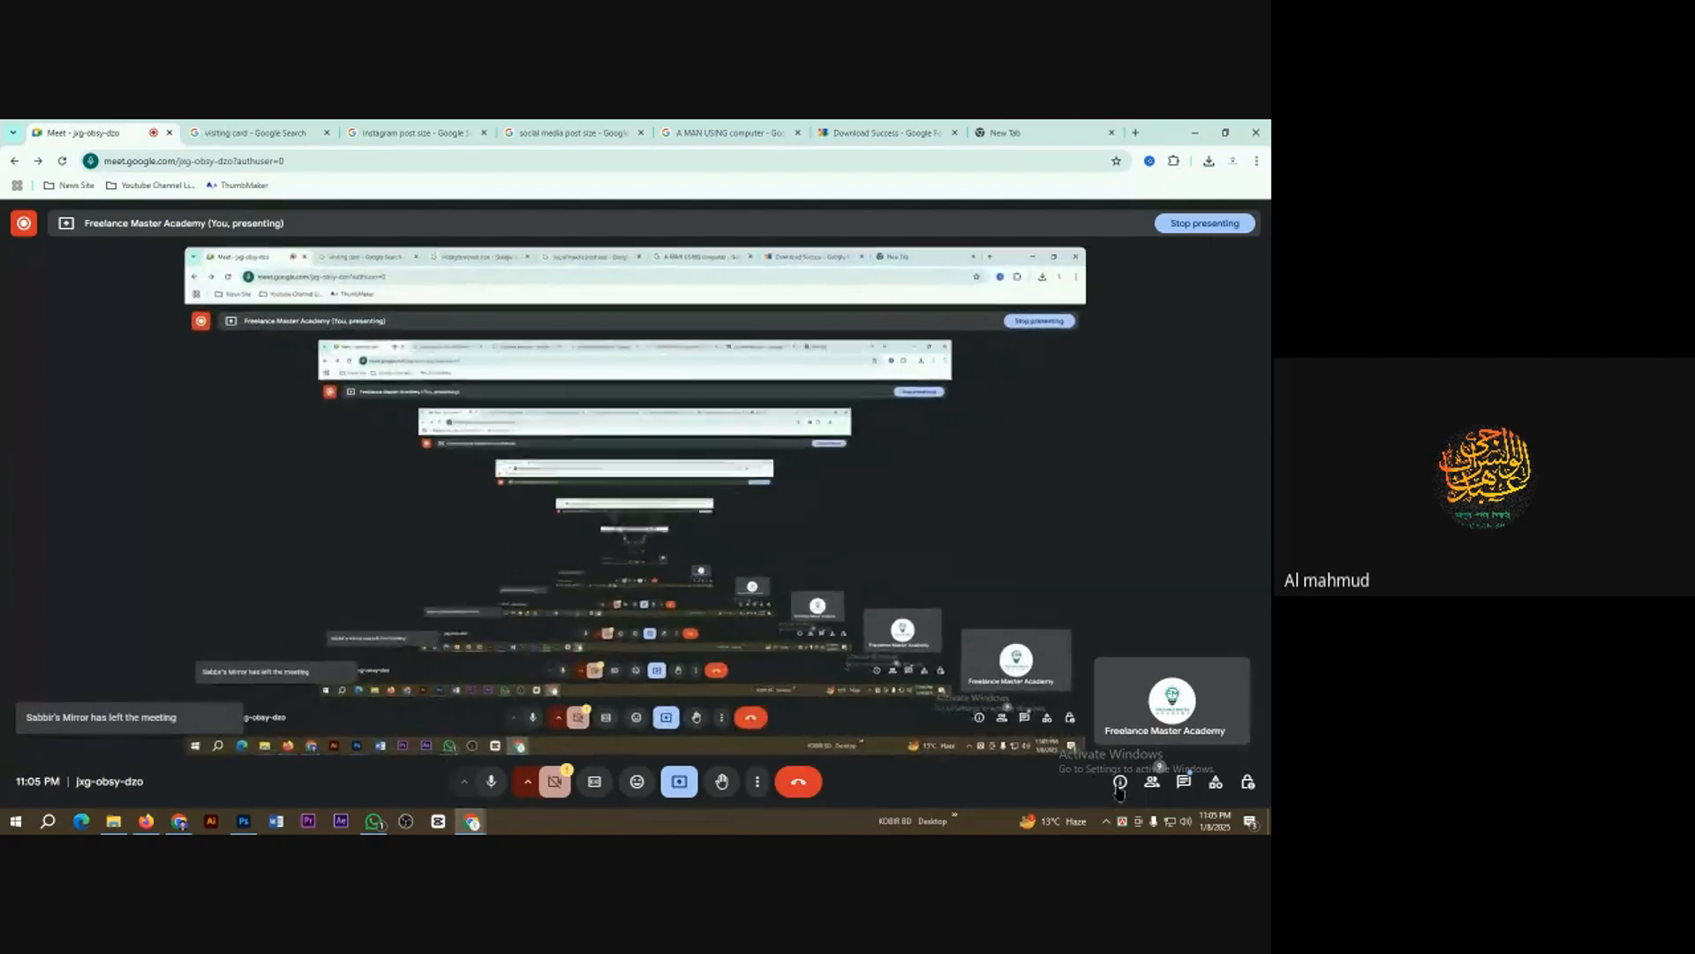
pyautogui.click(490, 783)
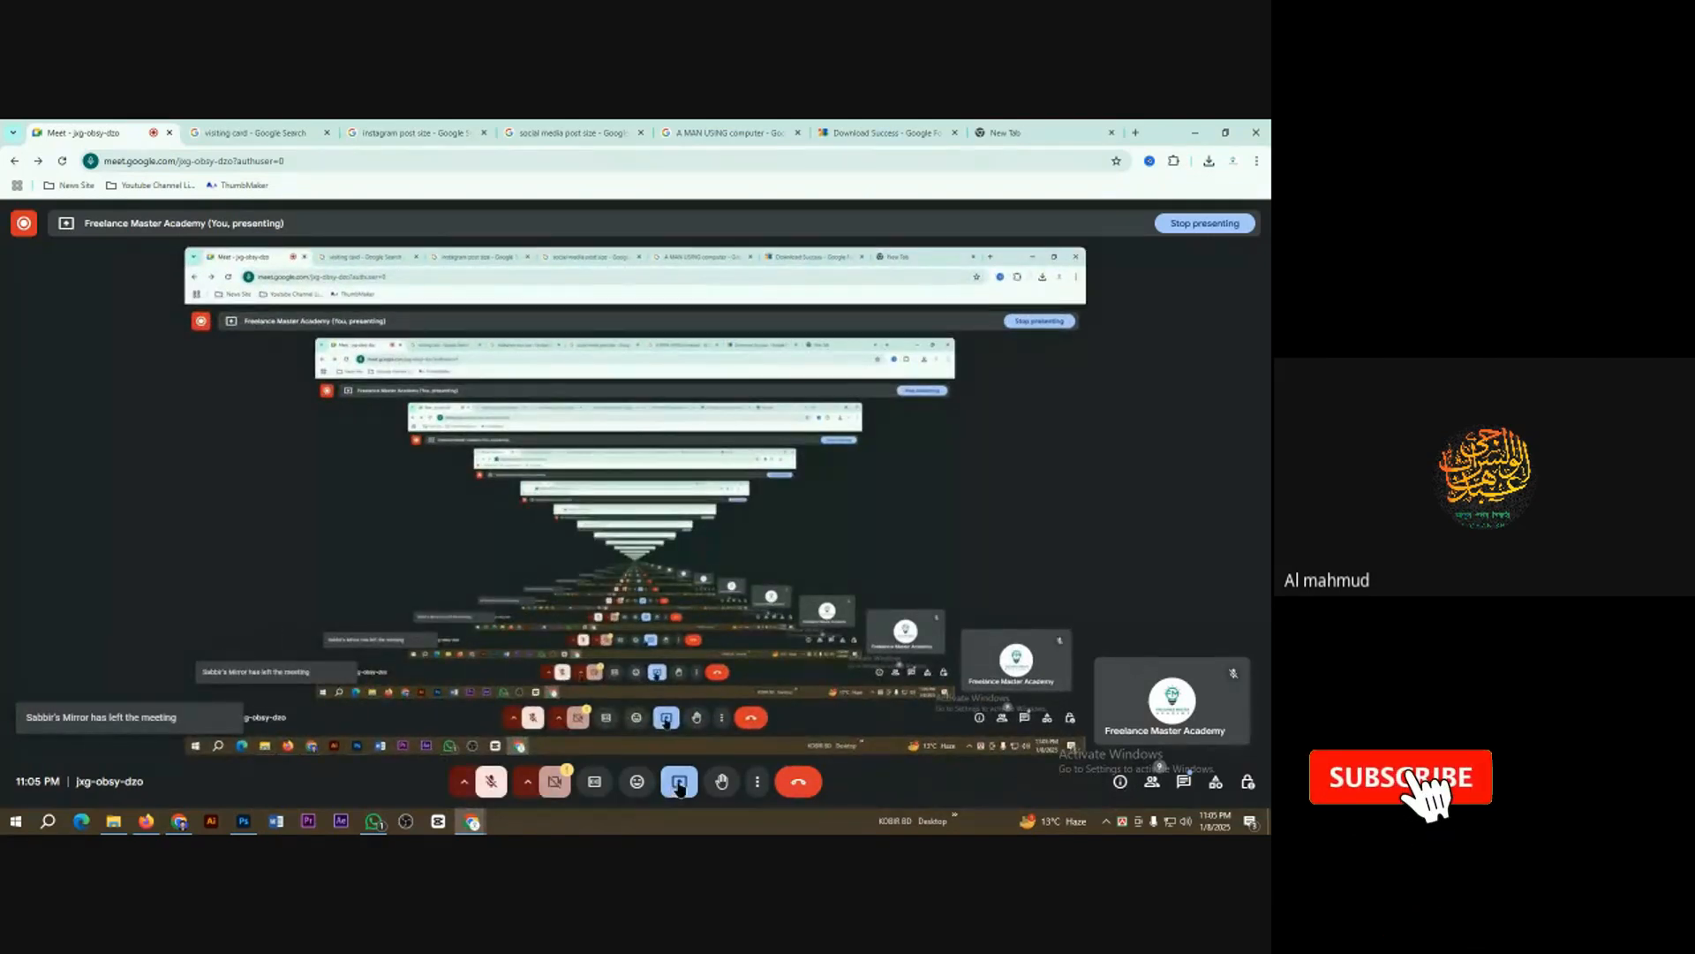
pyautogui.click(27, 226)
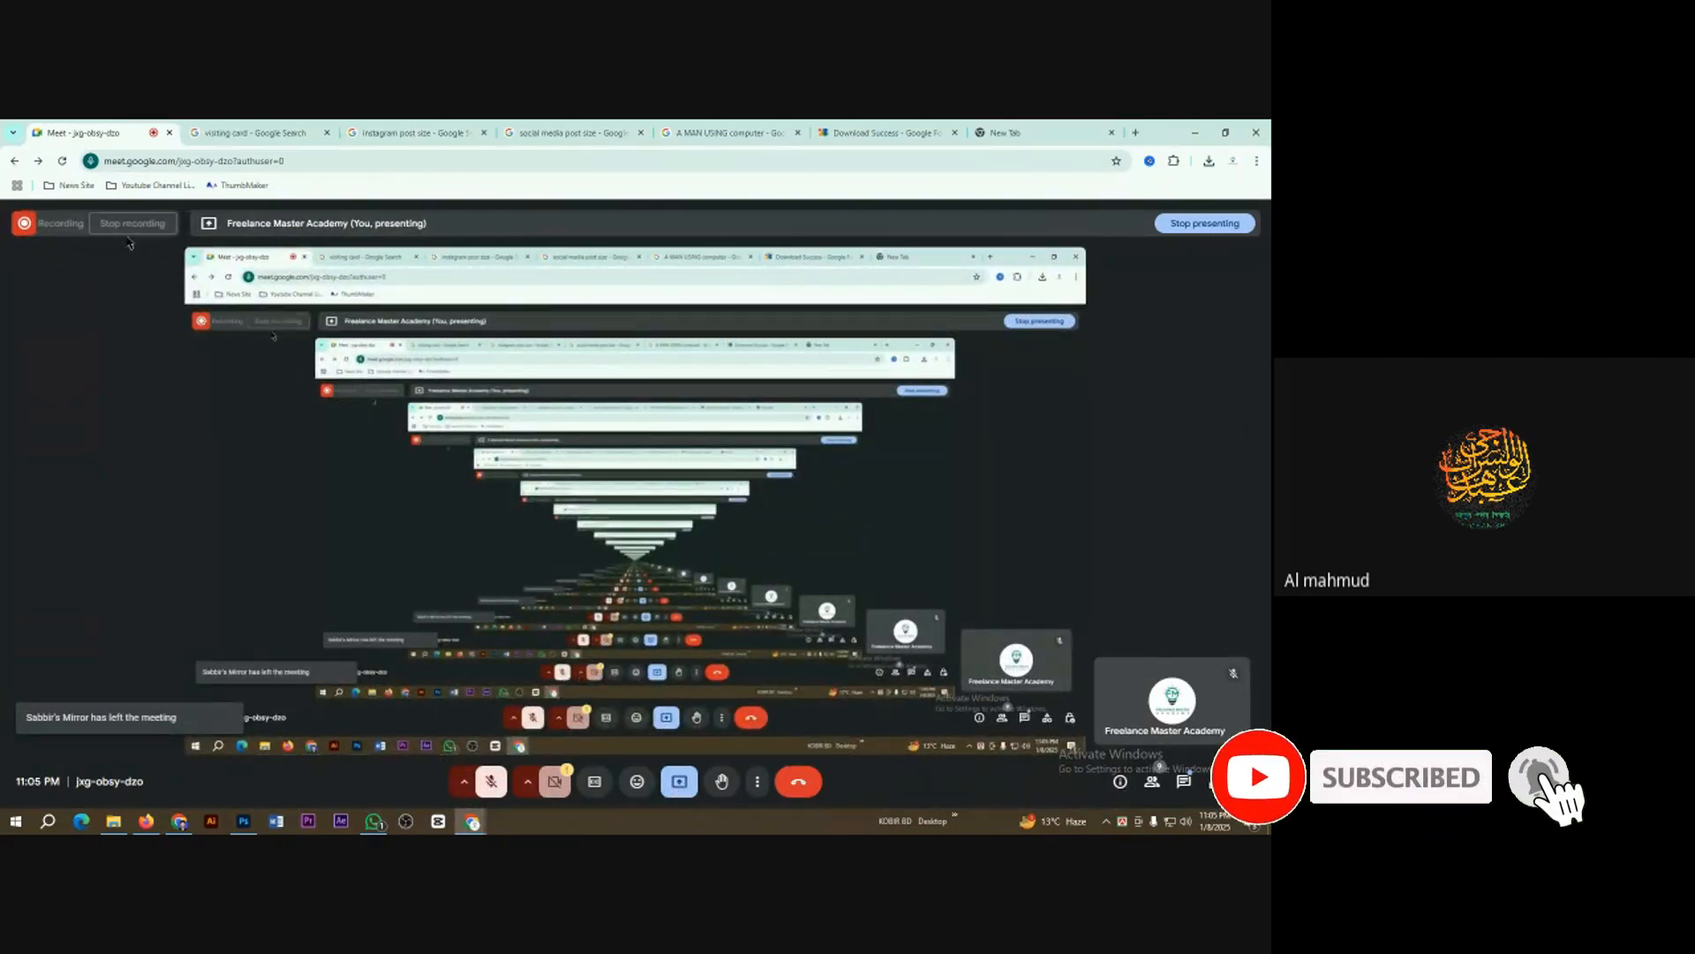